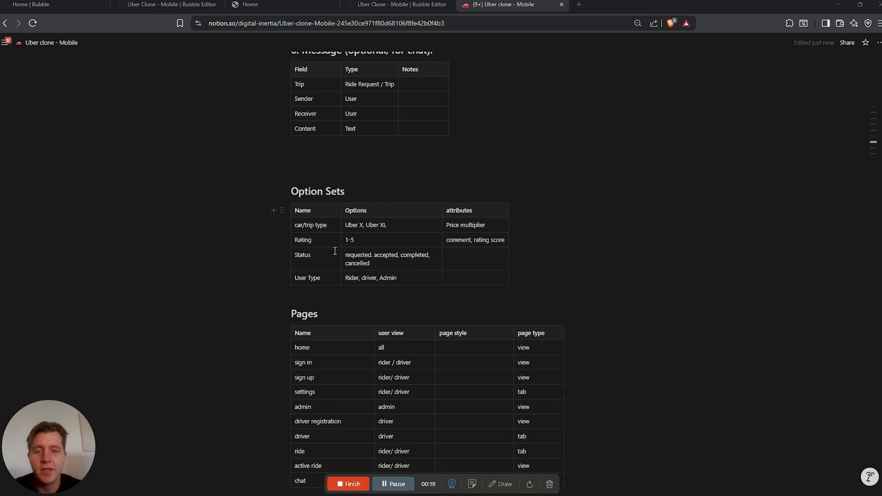
Review the Notion plan down to its Features checklist, then switch to the existing Uber app's preview
scroll(335, 251, down, 3)
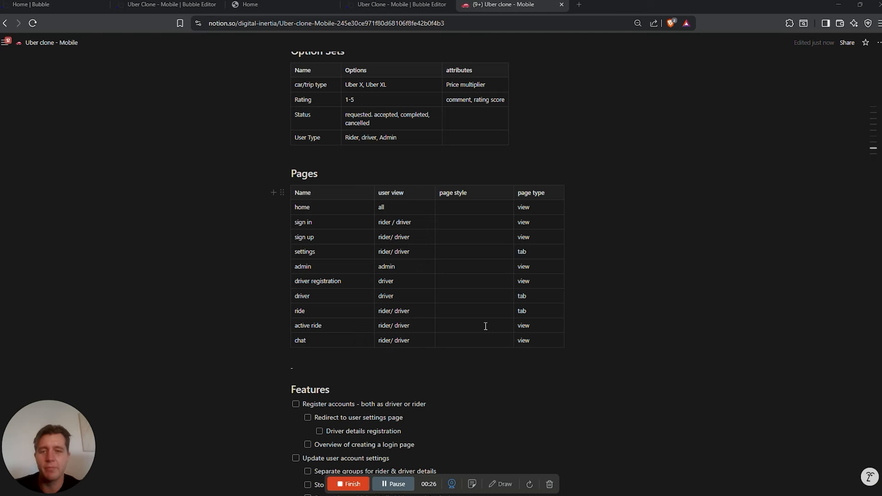
scroll(485, 327, down, 8)
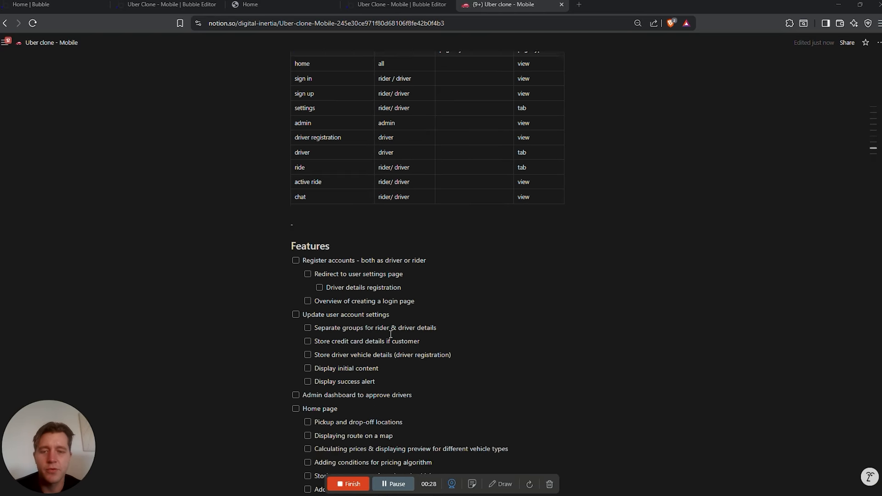
scroll(422, 324, up, 3)
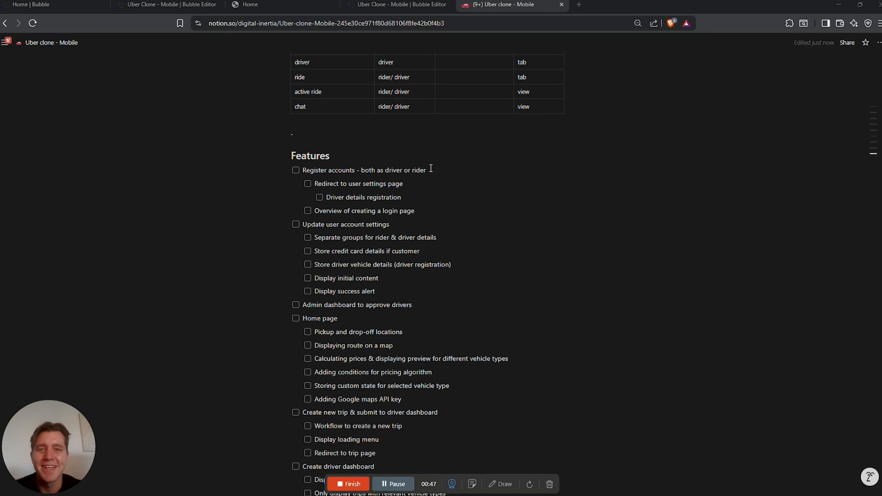
click(261, 5)
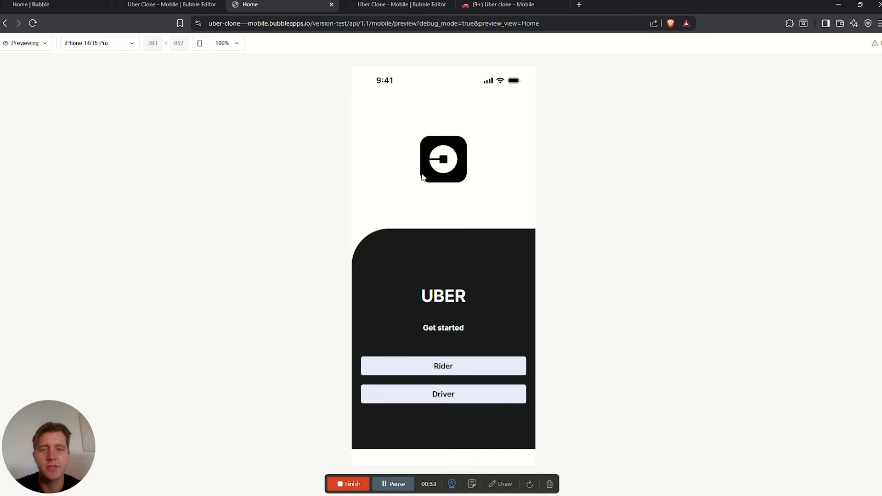
View the existing Uber Clone's Ride page in the Bubble editor, then go to the projects dashboard
click(179, 3)
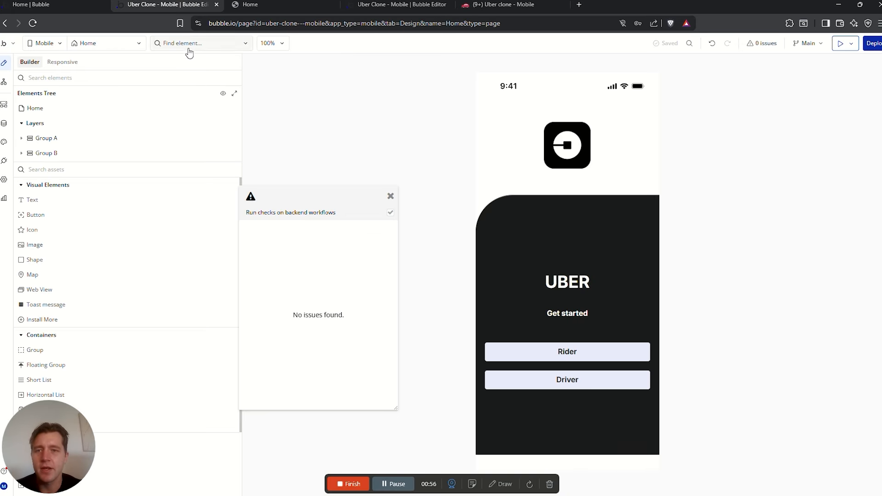
click(109, 43)
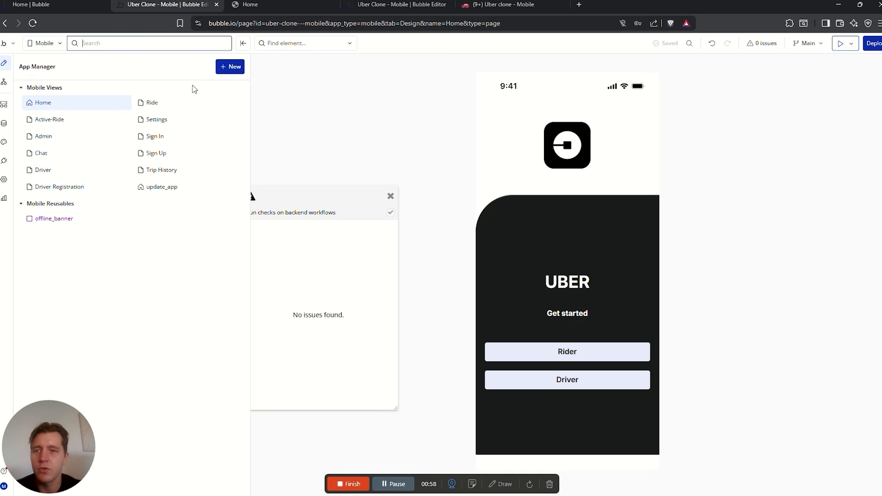
click(152, 103)
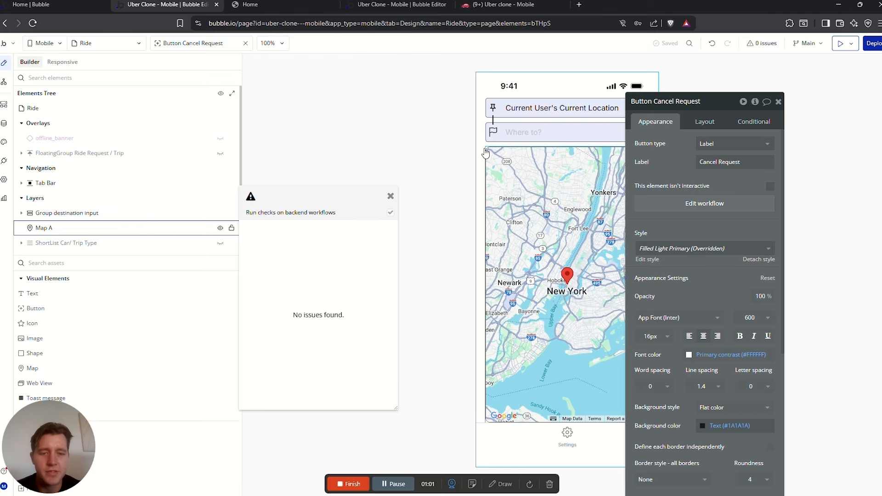
click(109, 44)
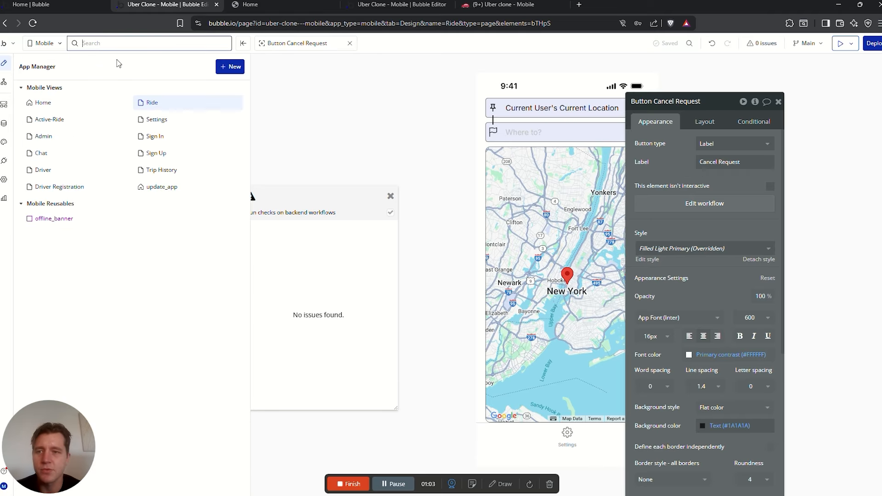
click(779, 102)
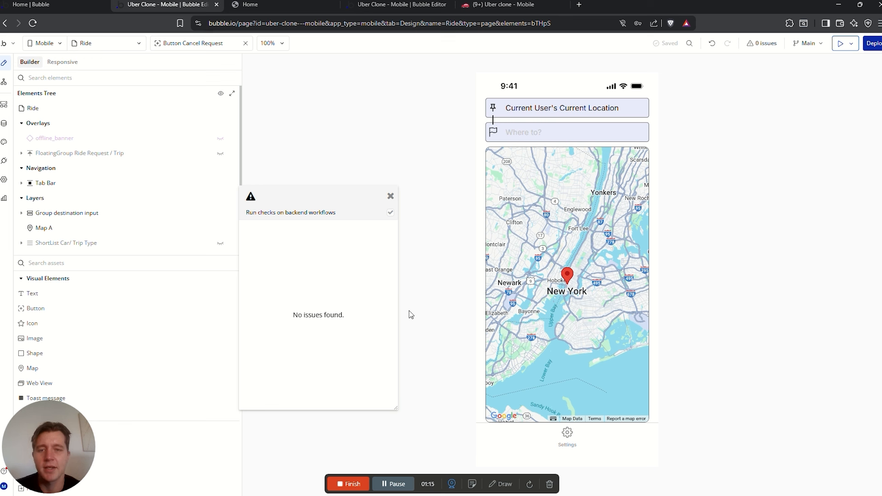
click(70, 3)
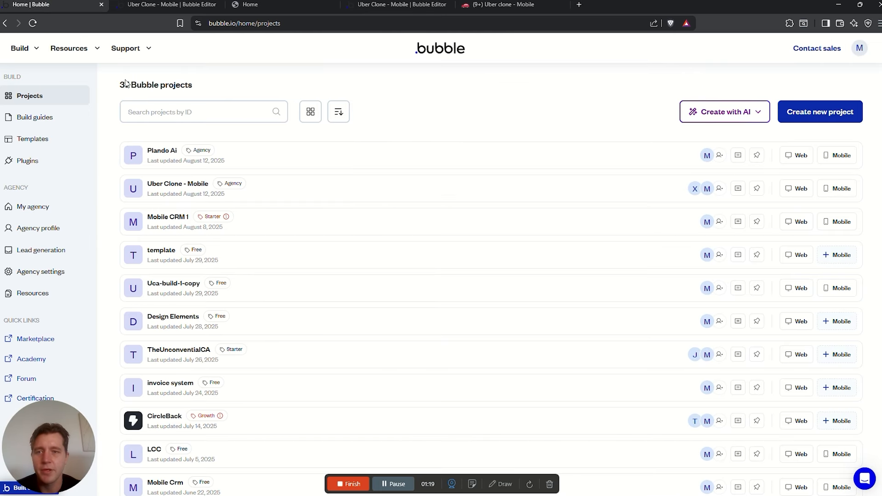
Create a mobile project named 'Uber Mobile Clone' with basic features and select its Home view
click(802, 112)
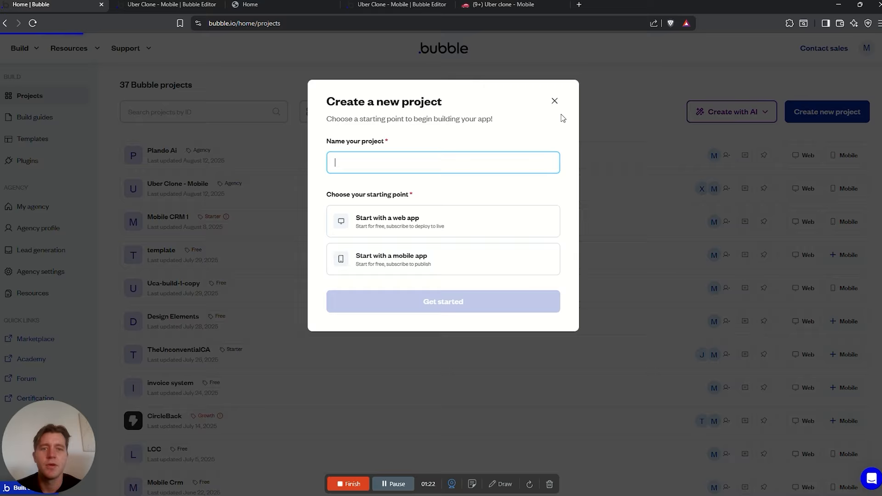
click(375, 162)
text(Uber )
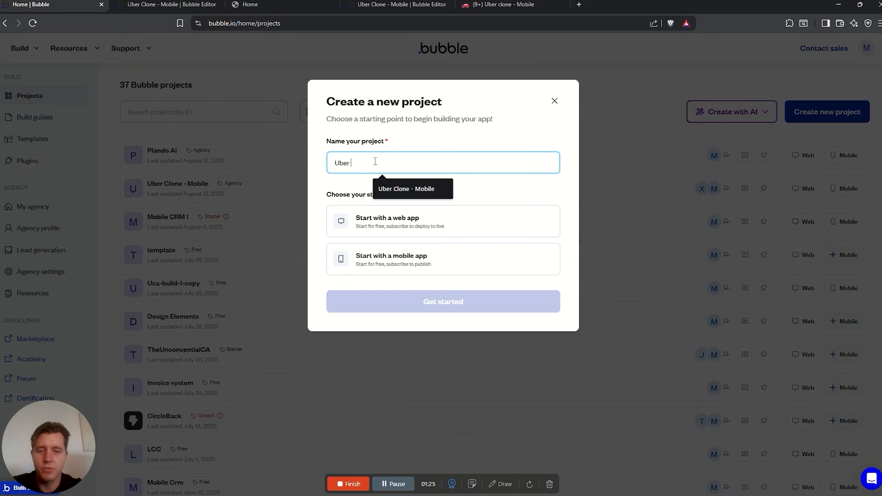
text(Mobile Clone)
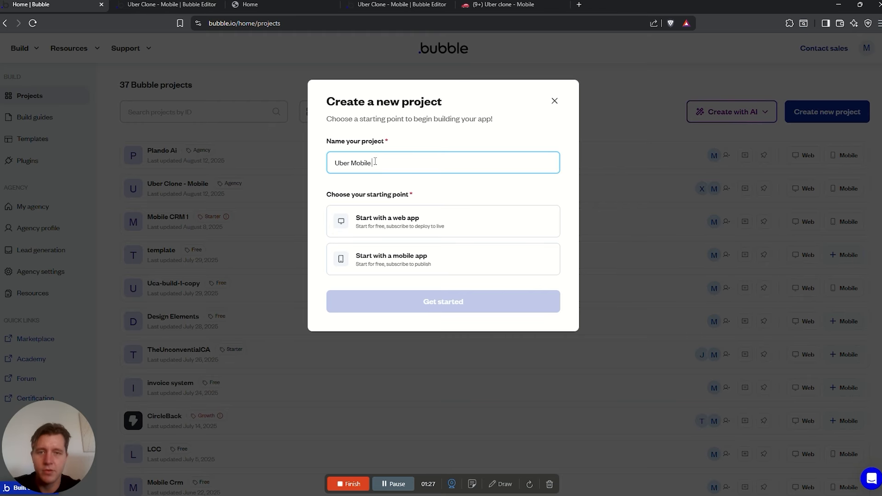
click(391, 262)
click(459, 365)
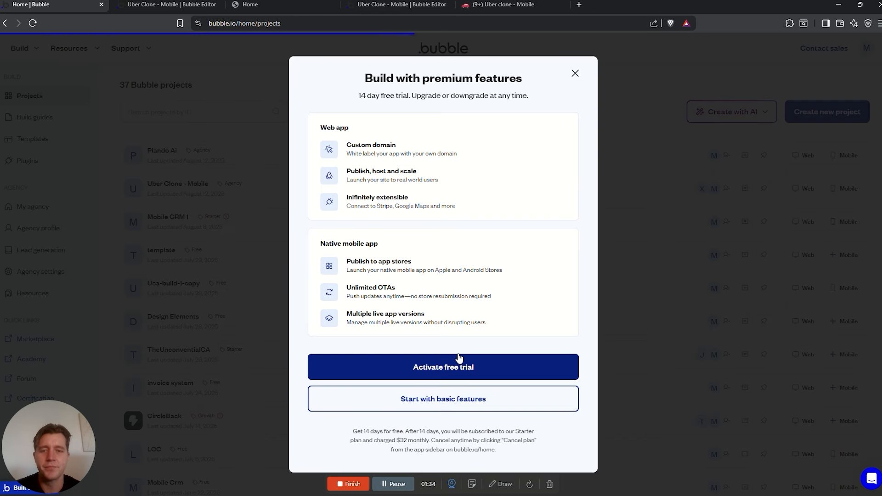
click(444, 400)
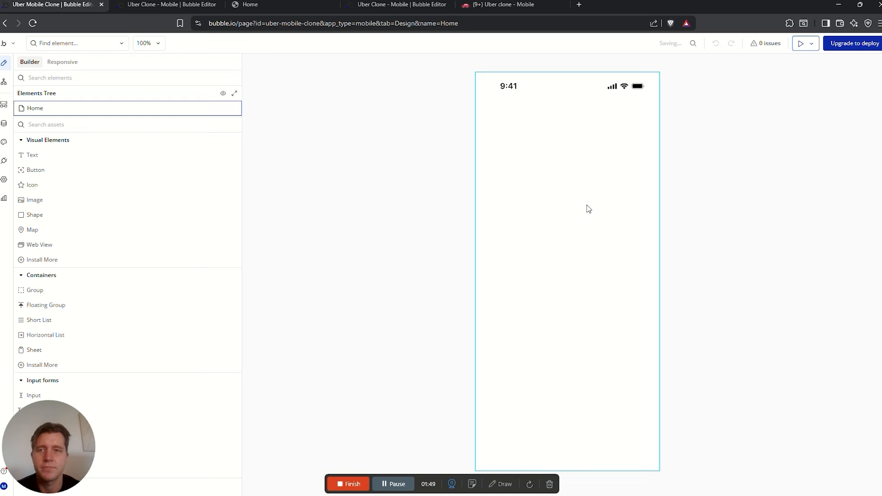
click(596, 152)
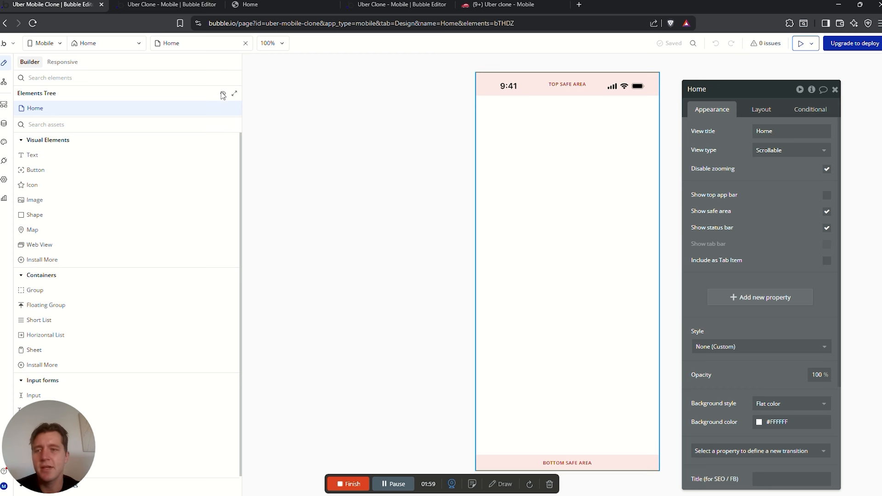
Open the User data type's fields and compare them with the Notion plan's User table
click(4, 125)
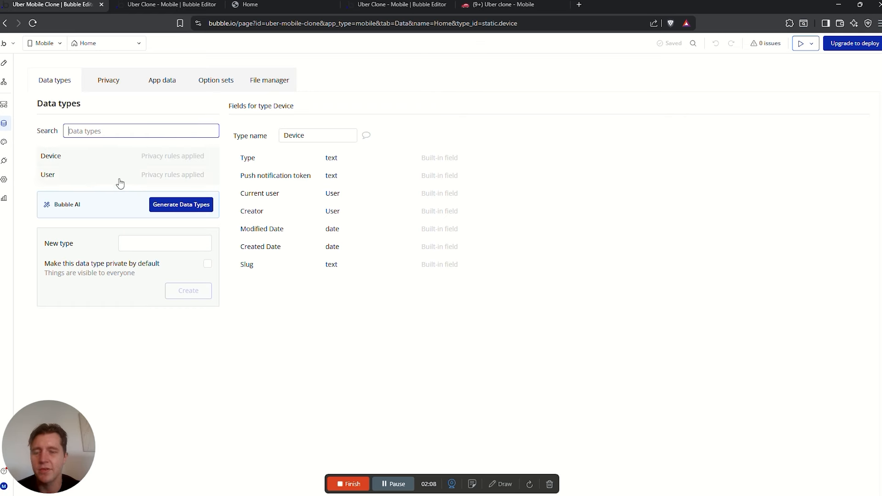
click(87, 177)
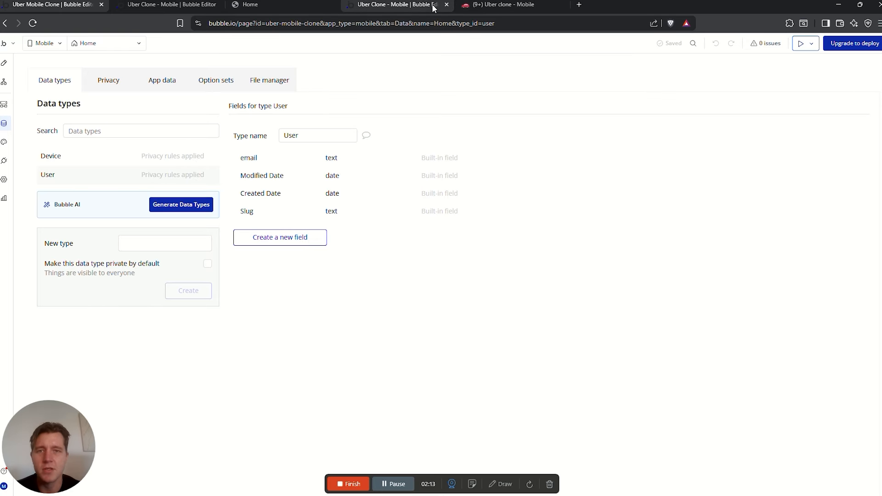
click(517, 5)
scroll(473, 154, up, 20)
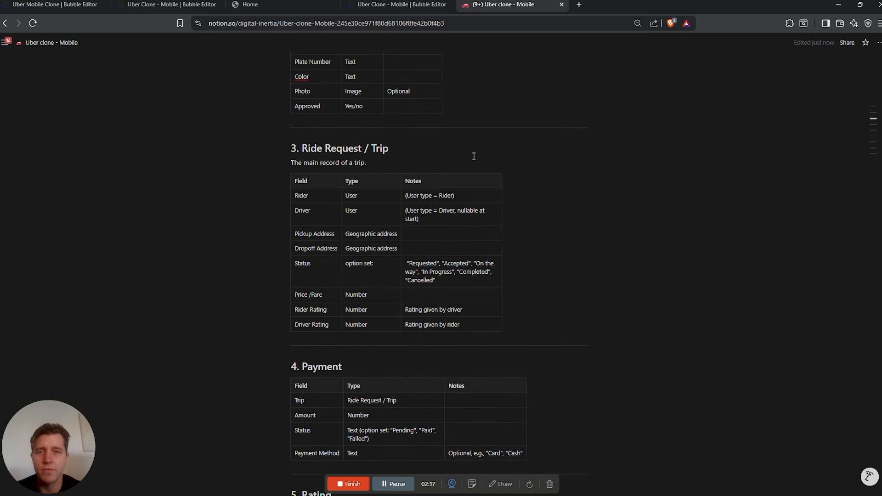
scroll(474, 156, up, 1)
scroll(473, 157, down, 2)
drag(305, 94, 304, 121)
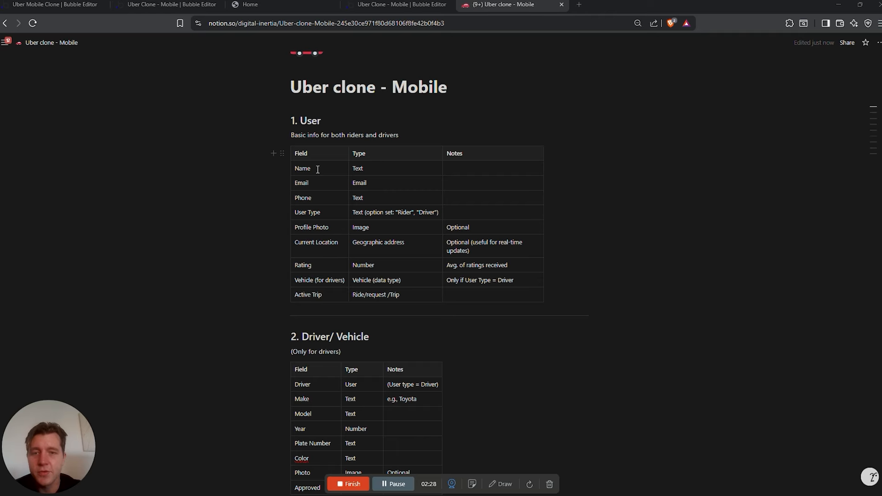
click(317, 183)
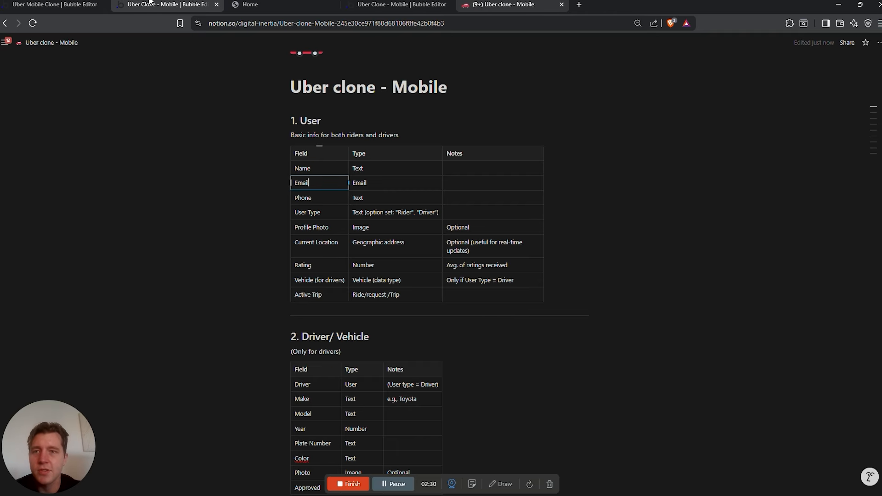
click(218, 5)
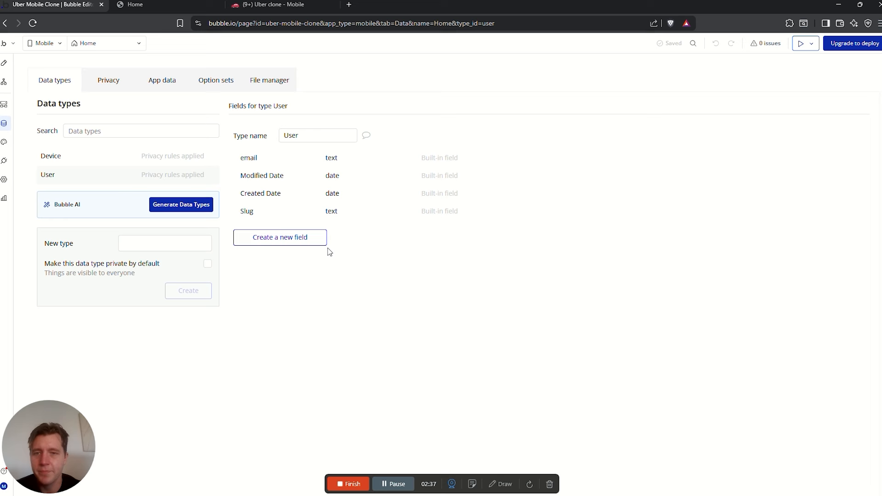
Add a Name field of type text to User
click(309, 242)
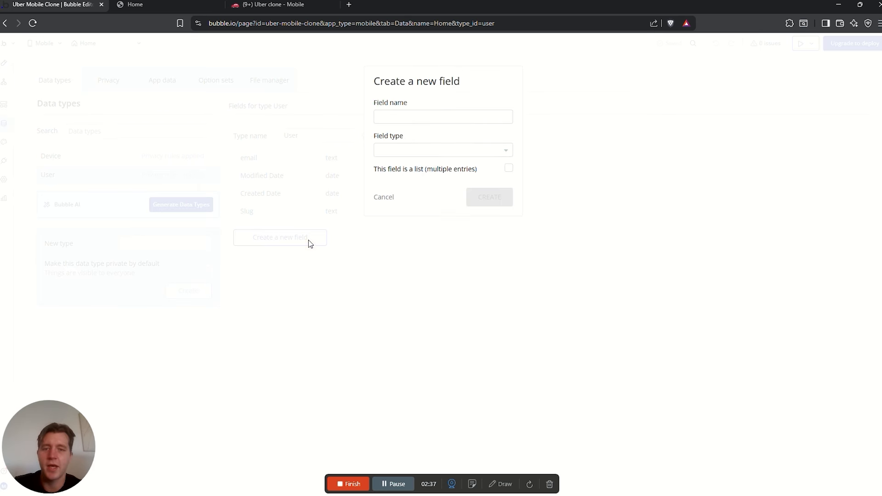
click(426, 117)
text(Name)
click(418, 152)
text(text)
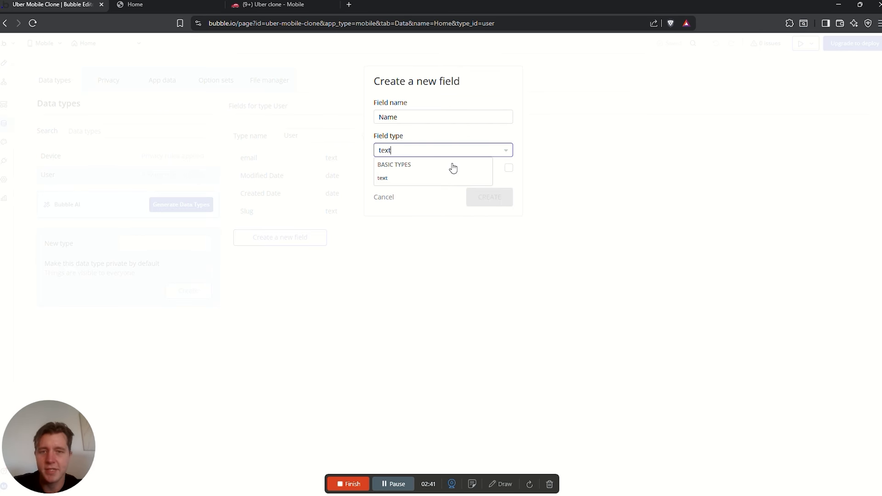
click(421, 178)
Check the Notion plan's User fields, including the User Type row
click(282, 7)
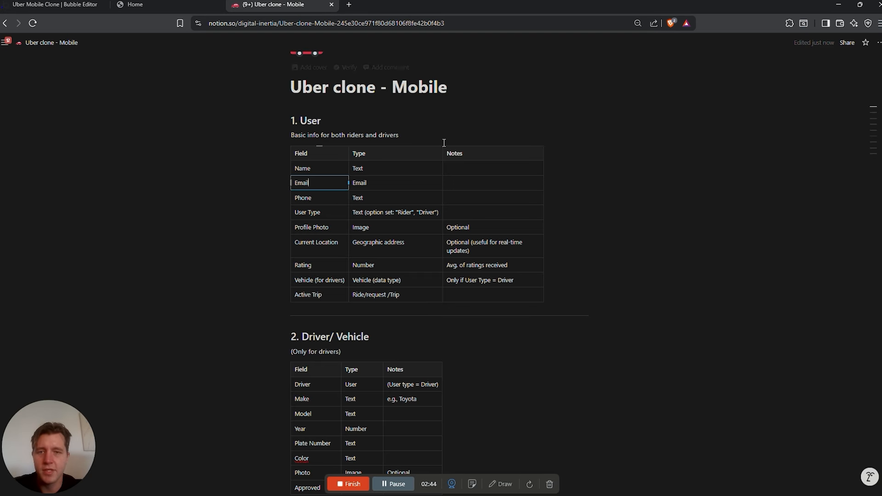
click(55, 5)
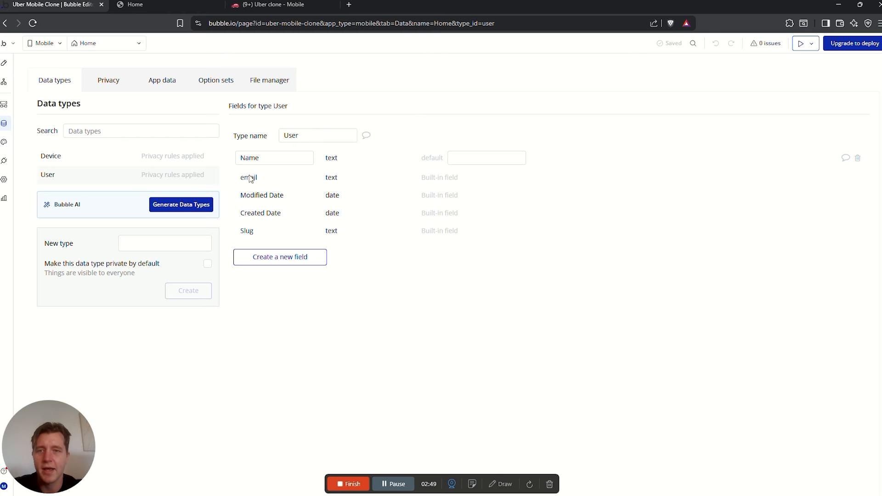
click(291, 7)
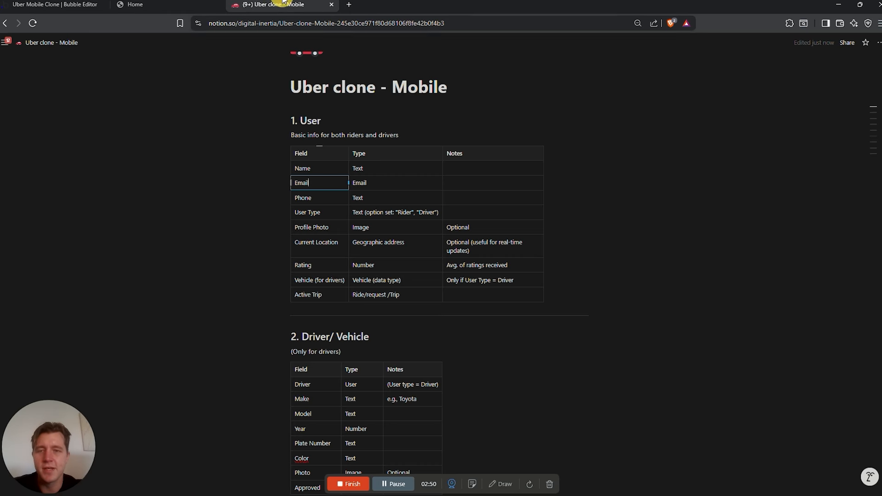
click(328, 215)
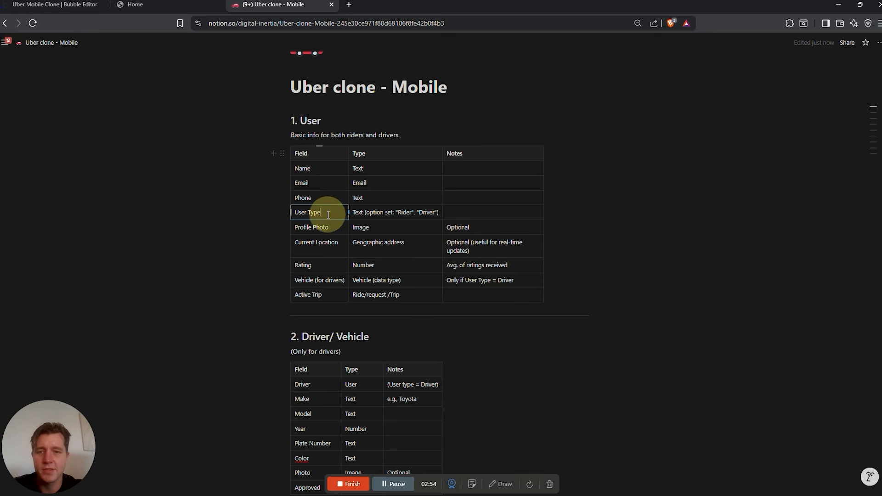
click(74, 7)
Add a Phone Number field of type number to User
click(280, 257)
click(429, 115)
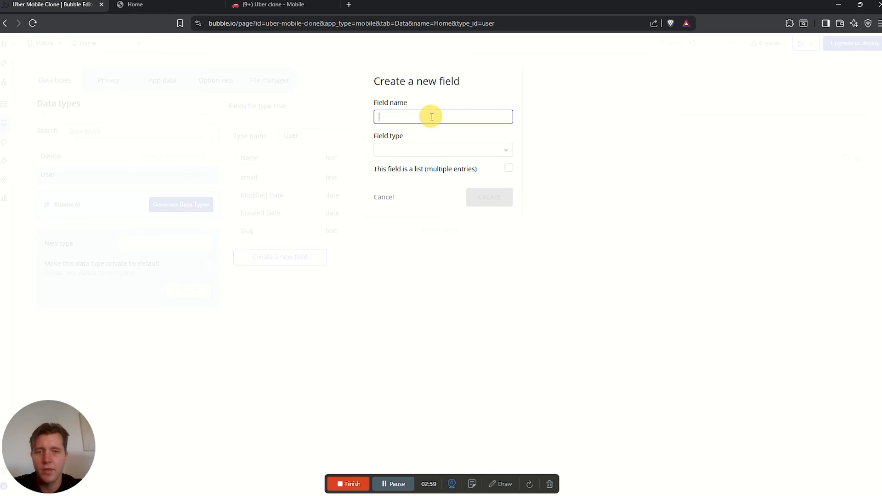
text(Phone Number)
click(418, 150)
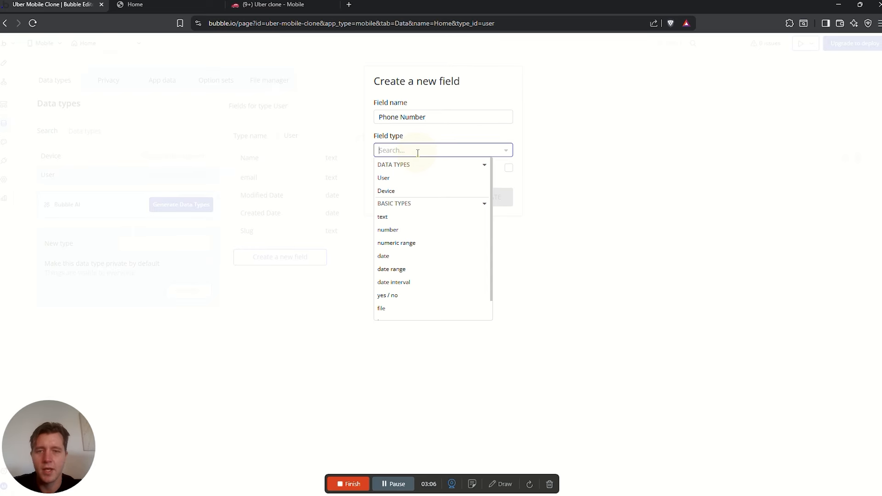
text(numb)
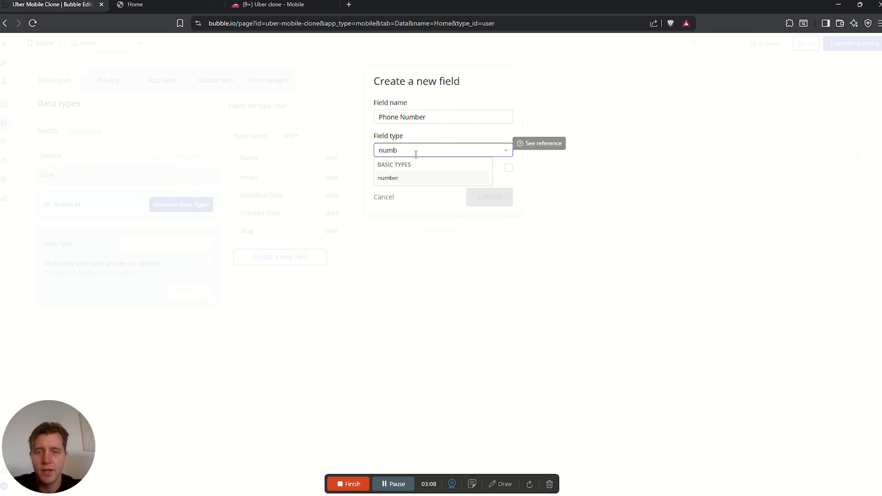
click(419, 179)
click(490, 201)
Add a Profile Picture field of type image to User
click(287, 278)
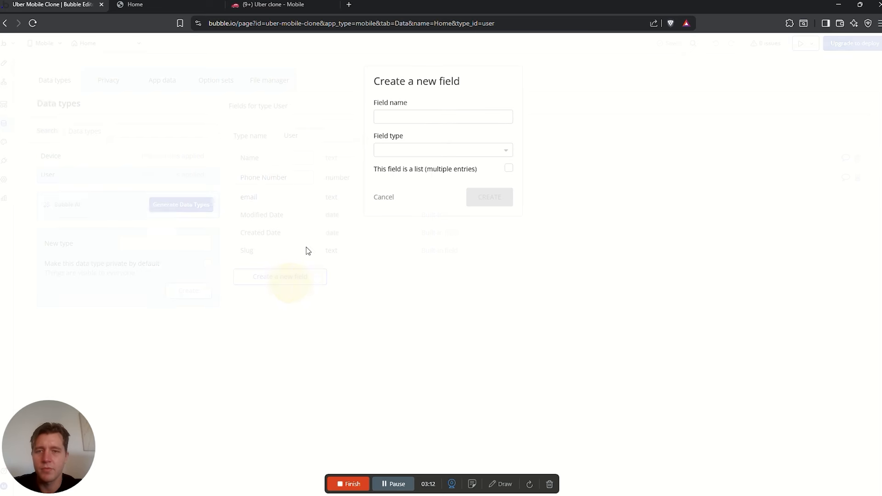
click(406, 116)
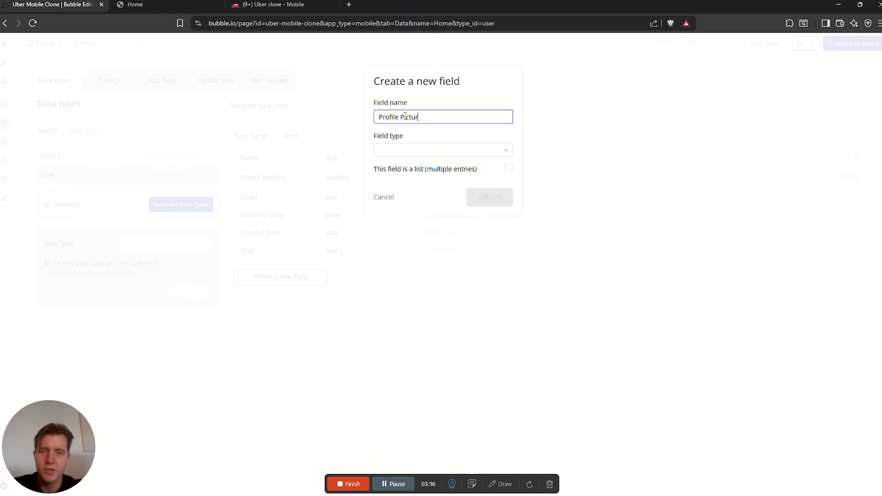
click(462, 150)
text(image)
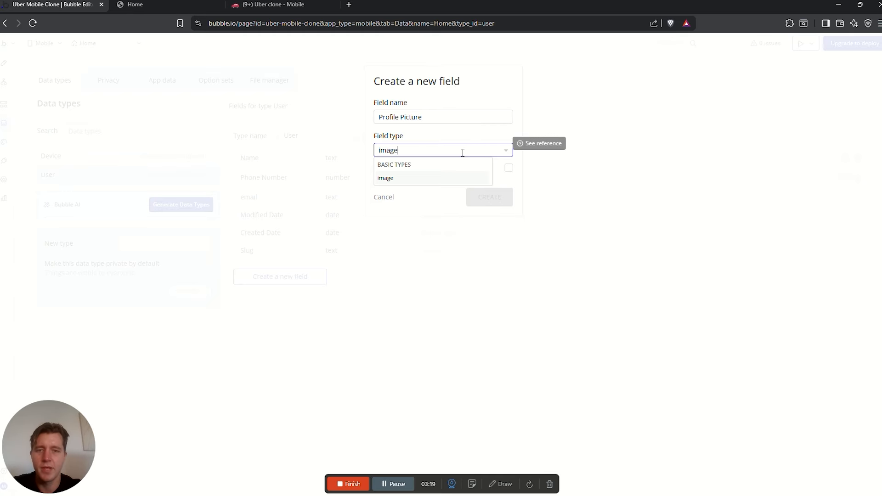
click(425, 179)
click(482, 194)
Mark the User Type row in the Notion plan, then return to Bubble's data types
click(277, 5)
click(322, 210)
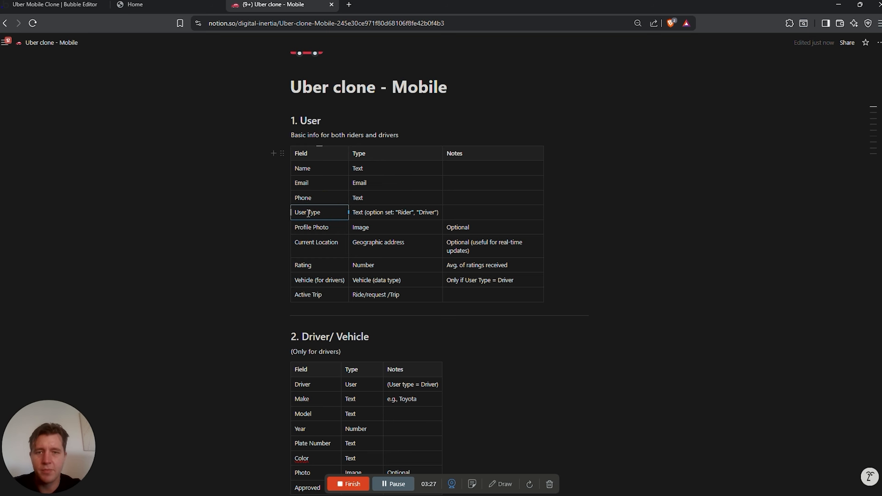
drag(296, 212, 421, 216)
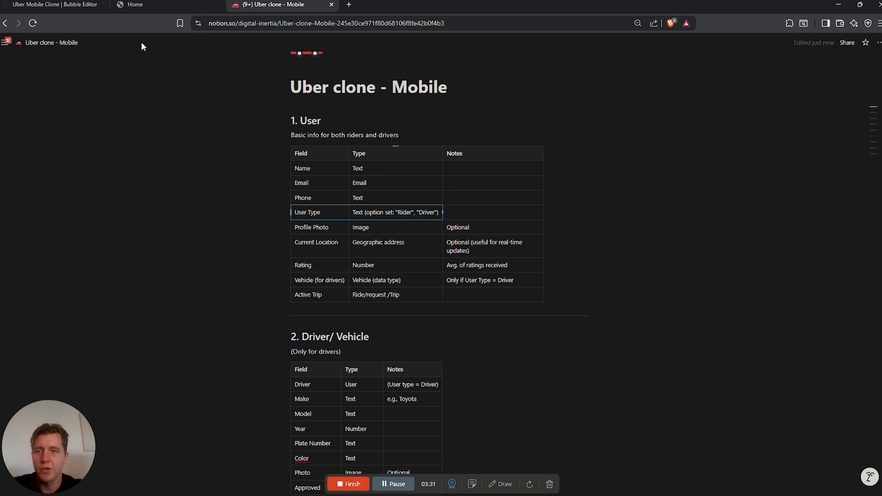
click(56, 5)
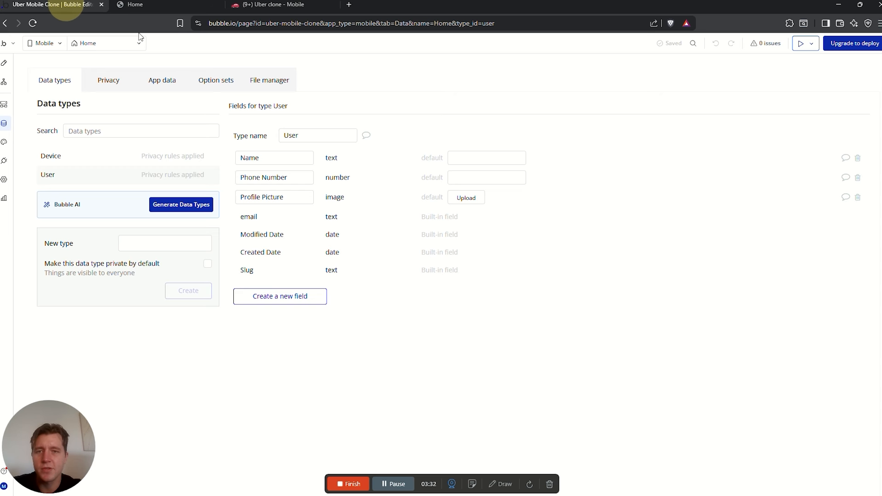
Skip the option sets tutorial and create an option set named User Type
click(210, 83)
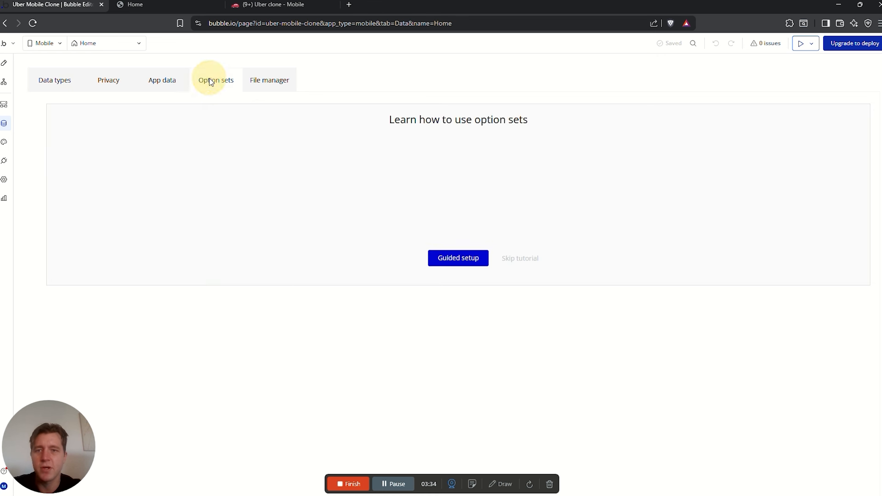
click(521, 258)
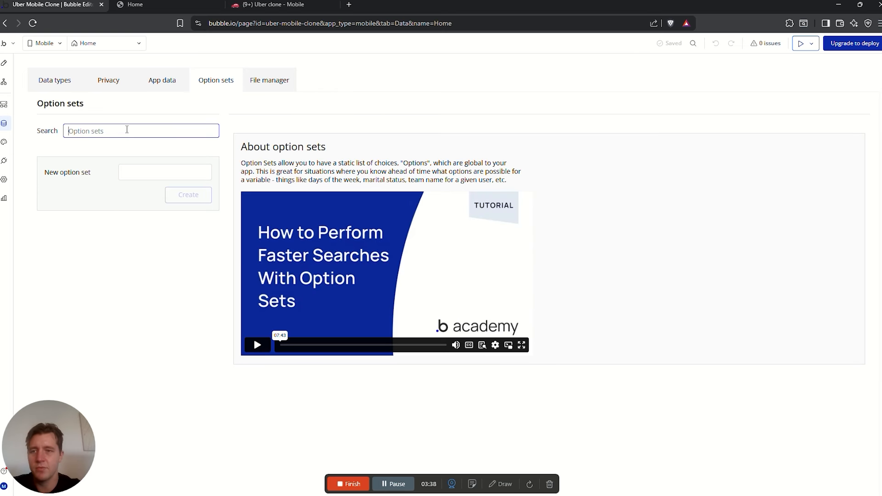
click(130, 172)
text(User Type)
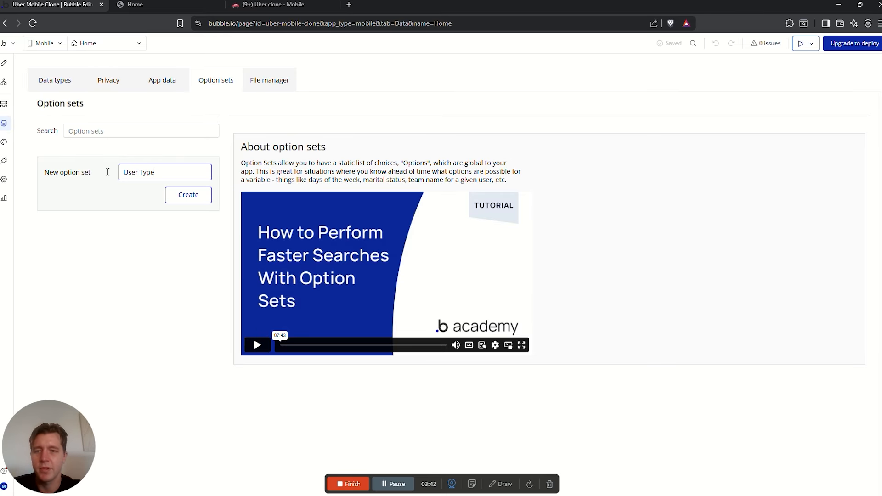
click(200, 195)
Add the options Admin, Rider (user) and Driver to User Type
click(317, 253)
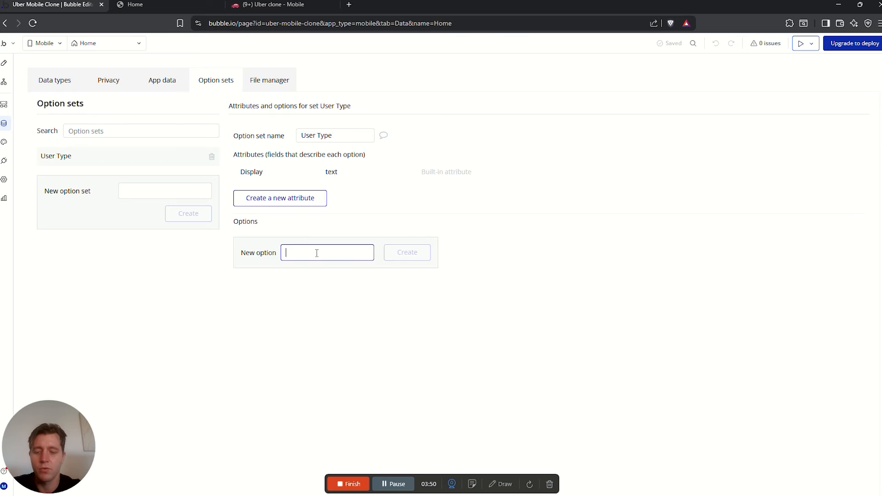
text(Admin)
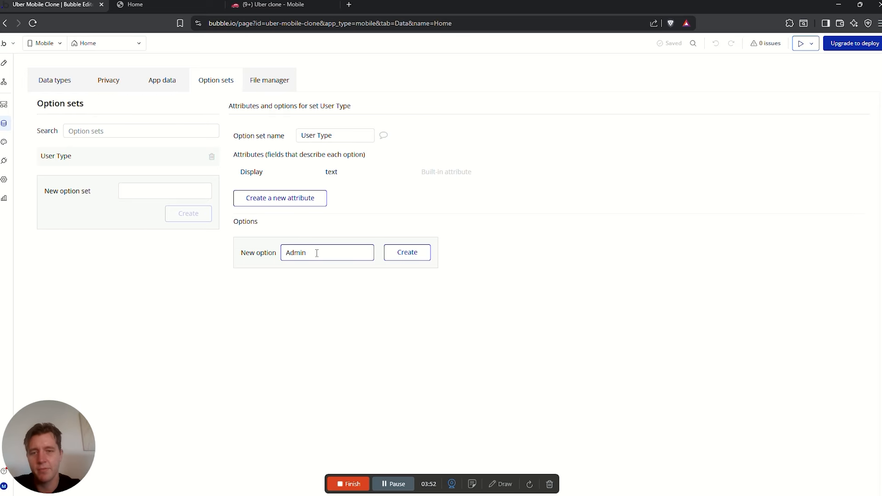
key(Return)
click(312, 274)
text(Rid)
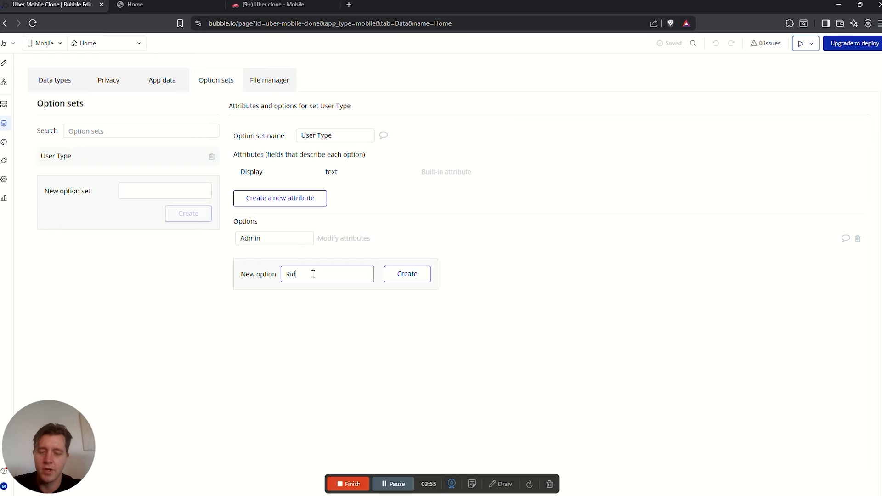
text(er (user))
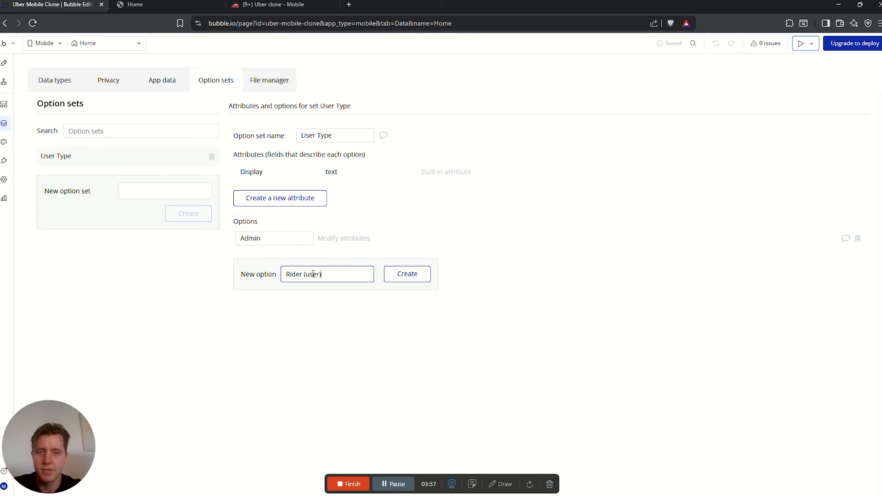
key(Return)
click(321, 293)
text(Driver)
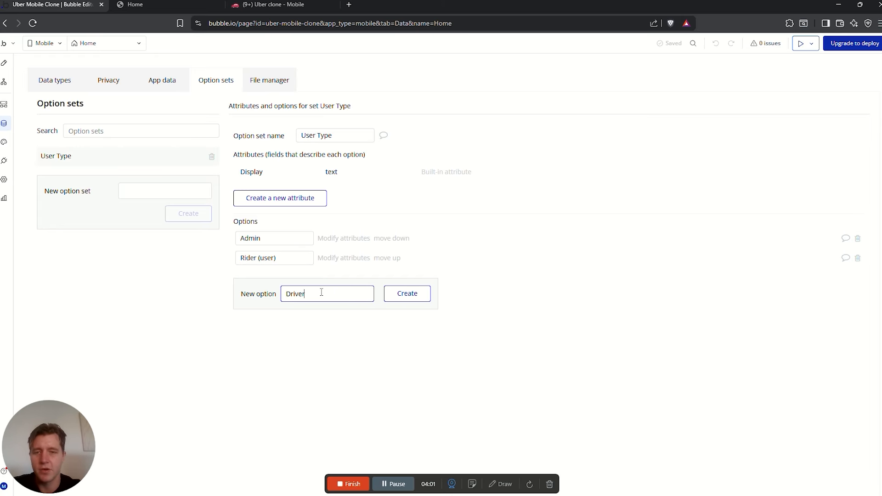
click(408, 295)
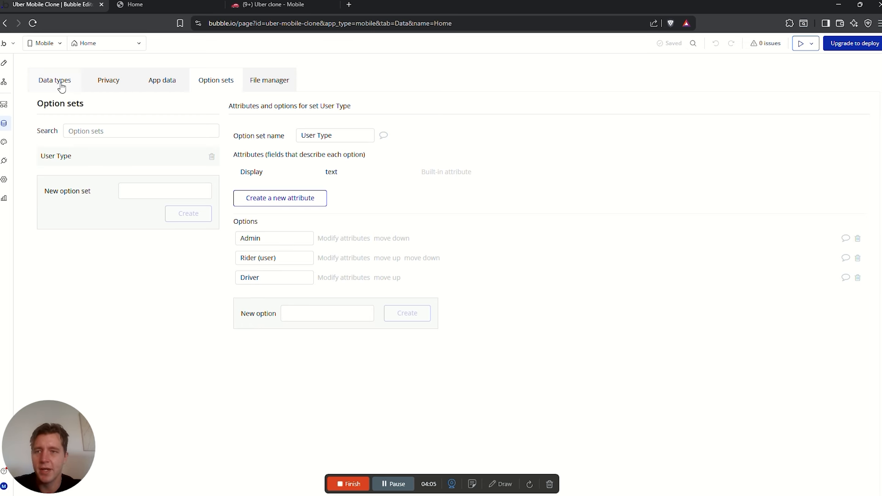
Add a User Type field to User that uses the User Type option set
click(59, 81)
click(284, 297)
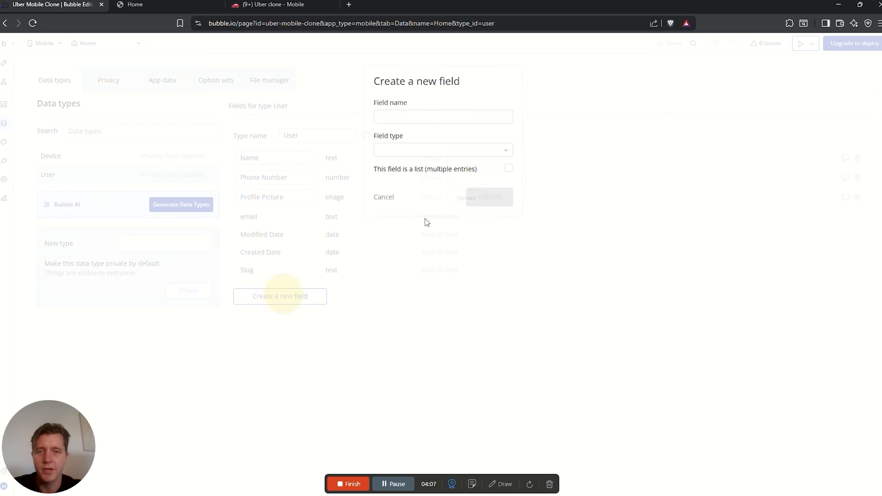
click(413, 116)
text(User T)
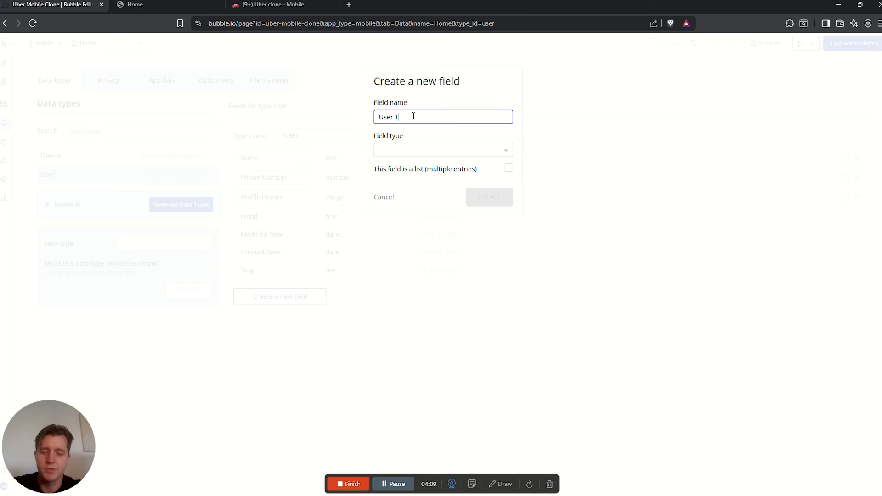
text(ype)
click(420, 151)
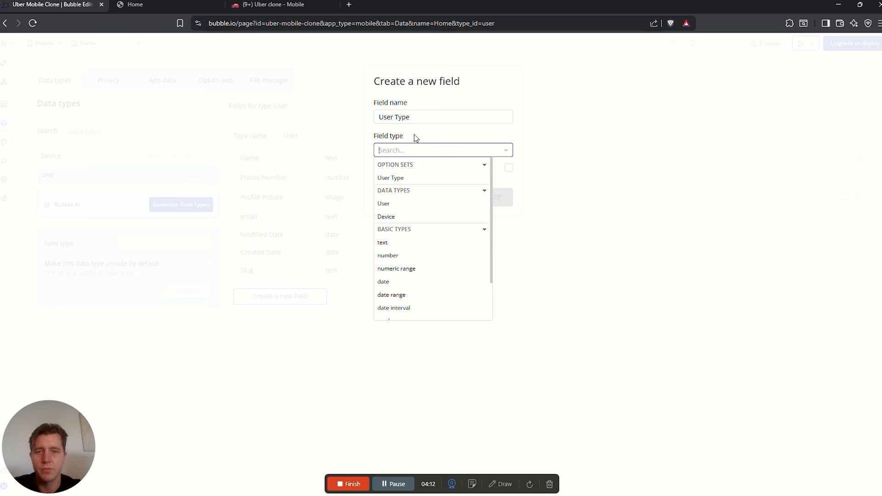
click(397, 178)
click(489, 197)
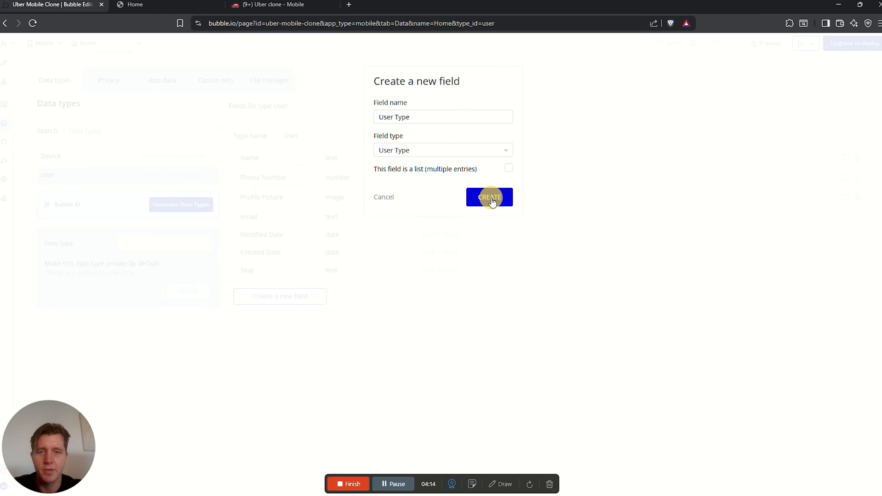
Check Current Location in the plan and add it to User as a geographic address field
click(290, 5)
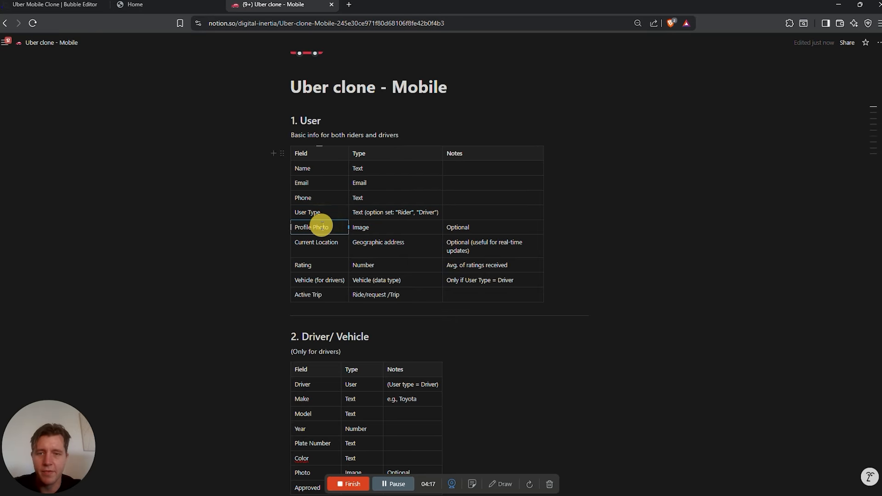
drag(297, 242, 343, 243)
click(55, 4)
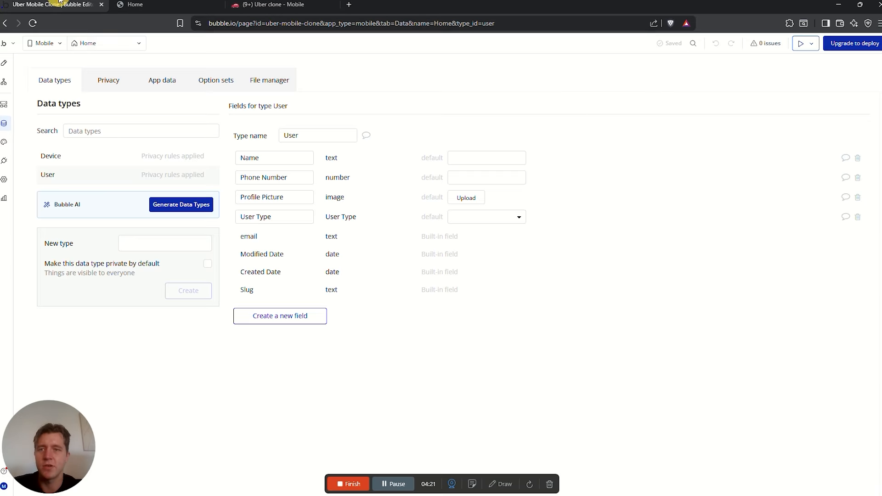
click(281, 319)
click(424, 116)
text(Current Location)
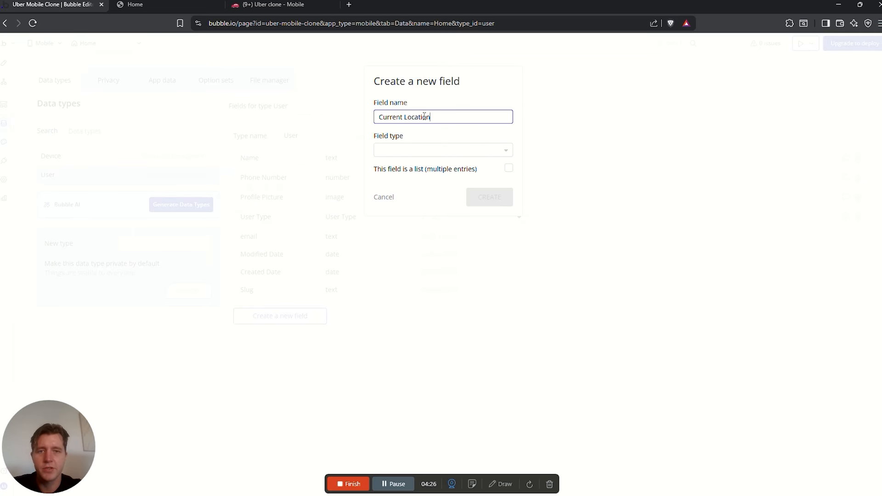
click(443, 148)
text(a)
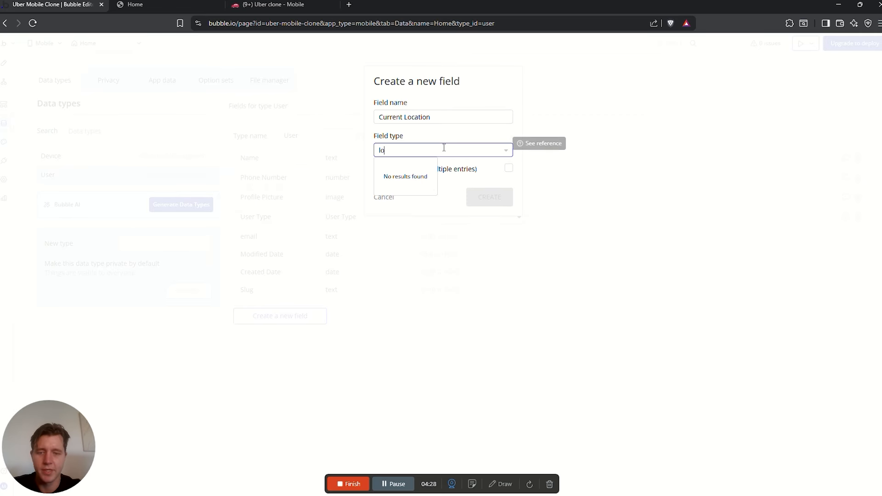
text(d)
click(414, 177)
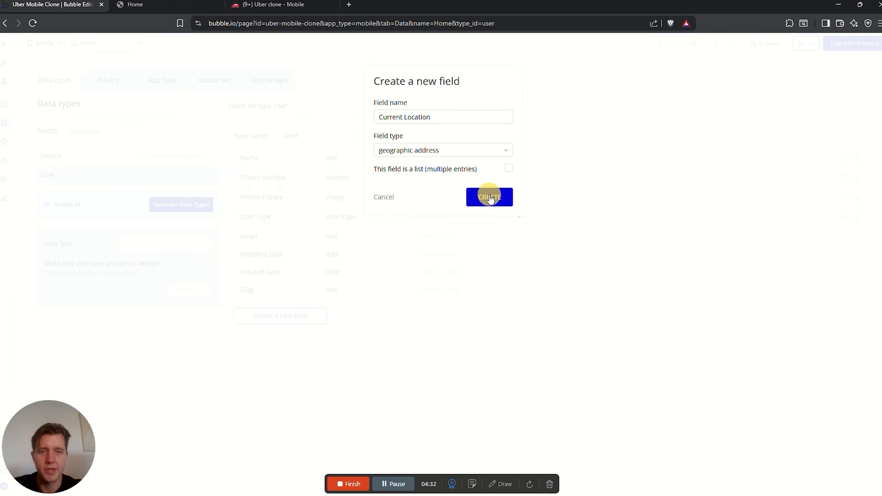
click(490, 196)
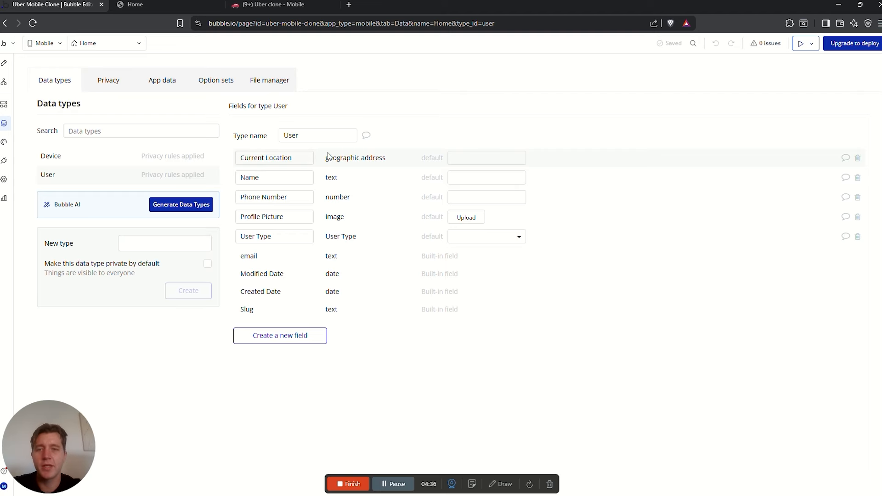
click(292, 159)
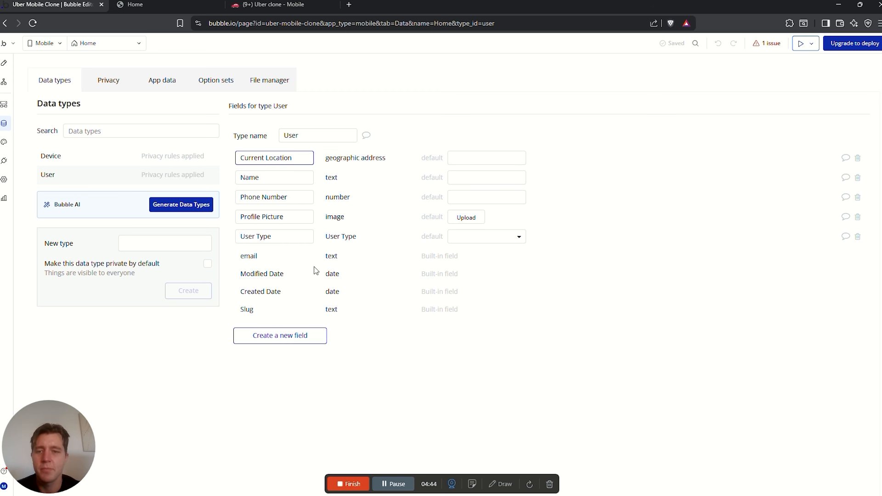
Find the Rating row in the Notion plan and add a Rating number field to User
click(282, 8)
click(318, 266)
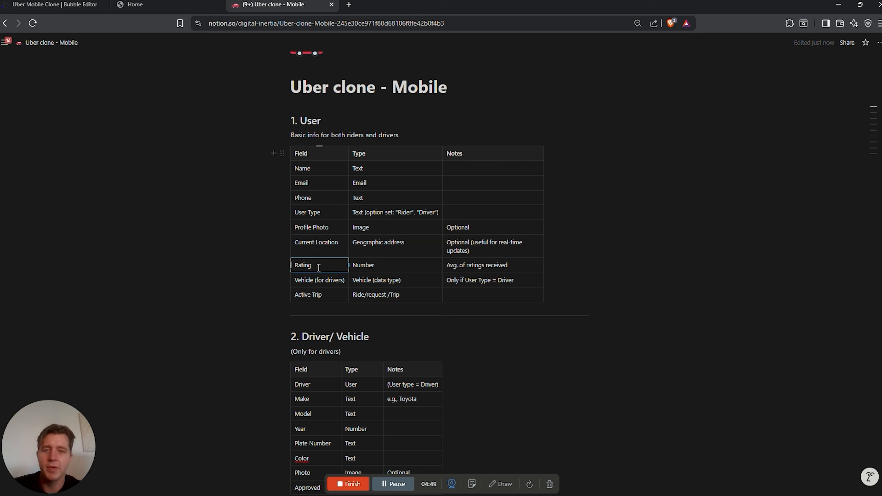
click(85, 2)
text(Rating)
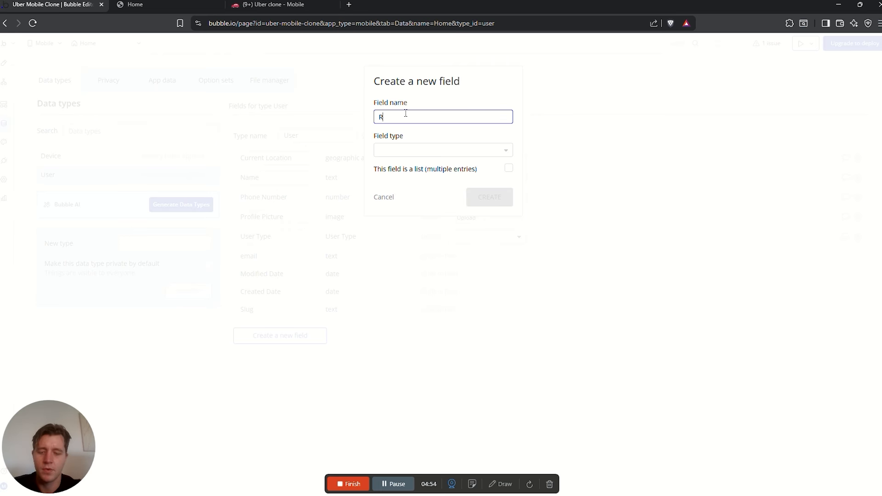
click(402, 151)
text(num)
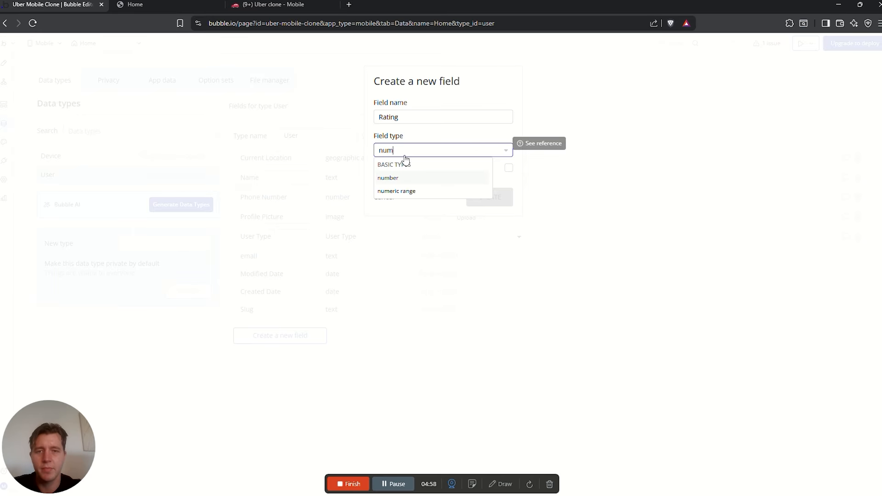
click(424, 179)
click(501, 195)
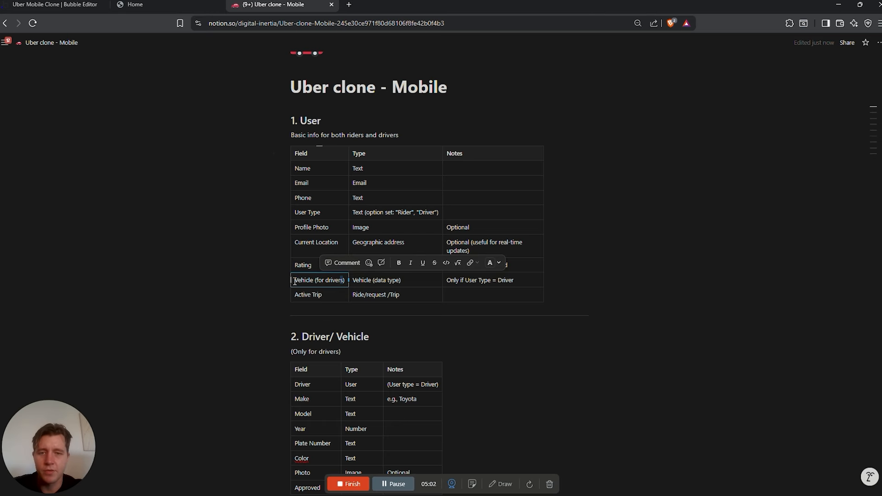
drag(293, 281, 345, 281)
drag(412, 282, 293, 295)
click(380, 297)
drag(380, 296, 354, 295)
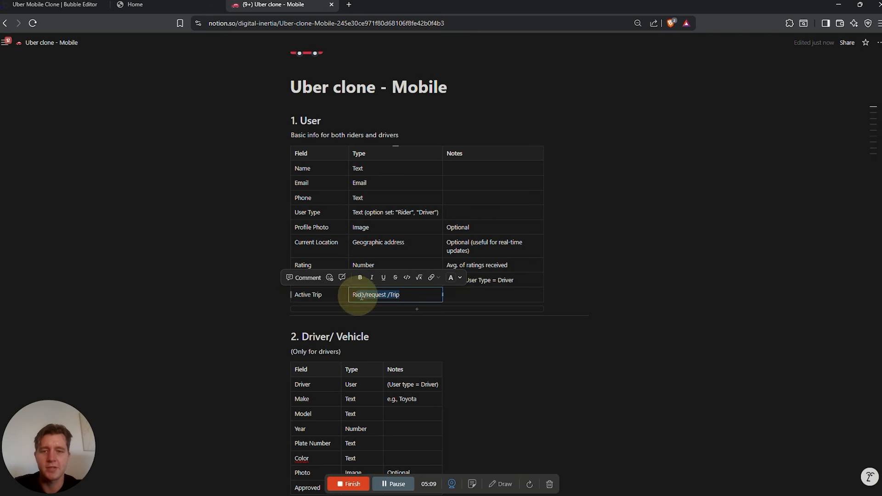
click(465, 295)
drag(465, 295, 293, 280)
click(319, 195)
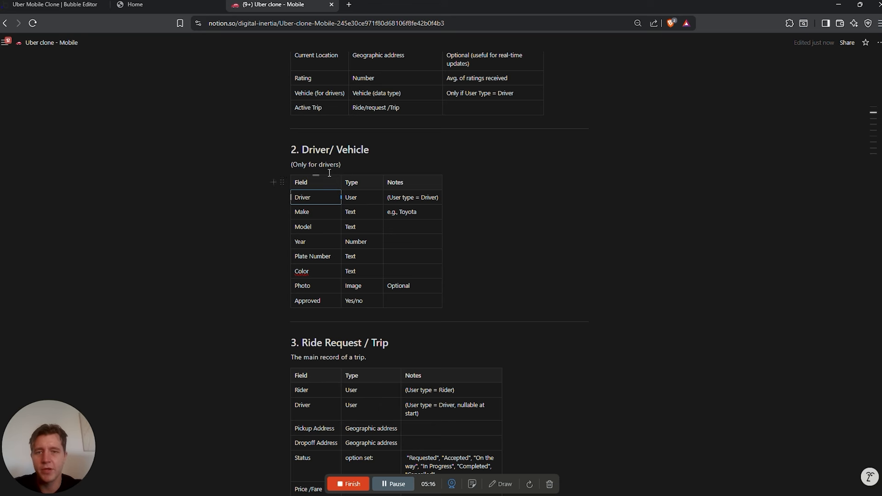
drag(406, 95, 374, 93)
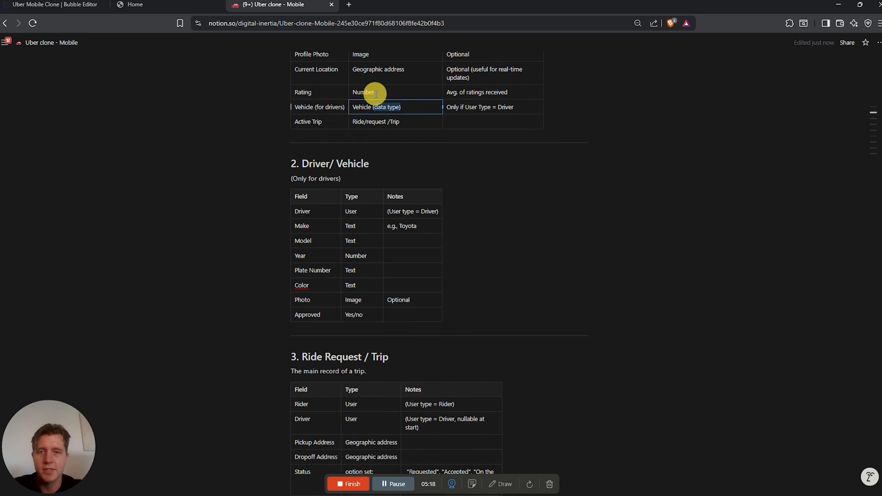
scroll(416, 321, down, 14)
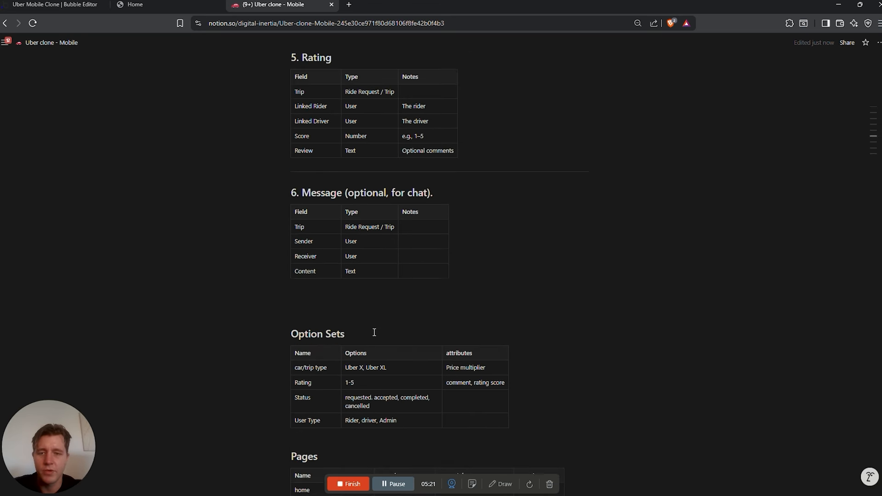
scroll(374, 331, up, 9)
scroll(370, 331, up, 7)
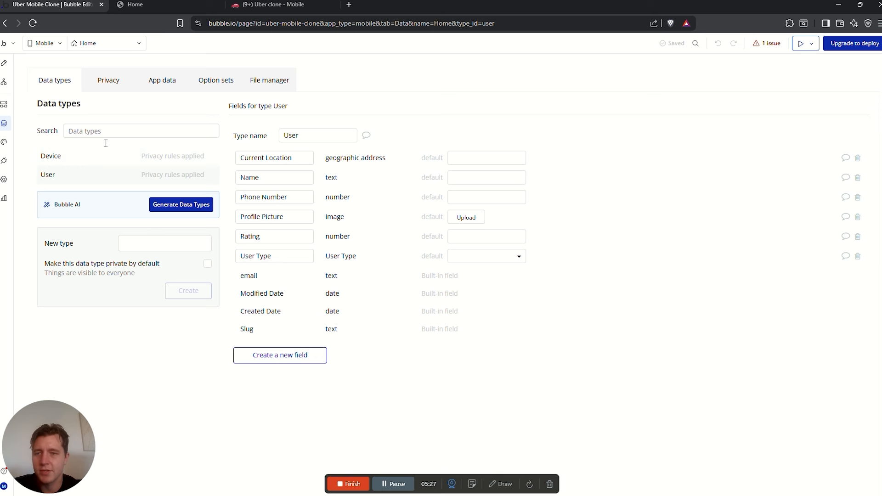
Create a Driver data type with a Driver field of type User
click(170, 242)
text(D)
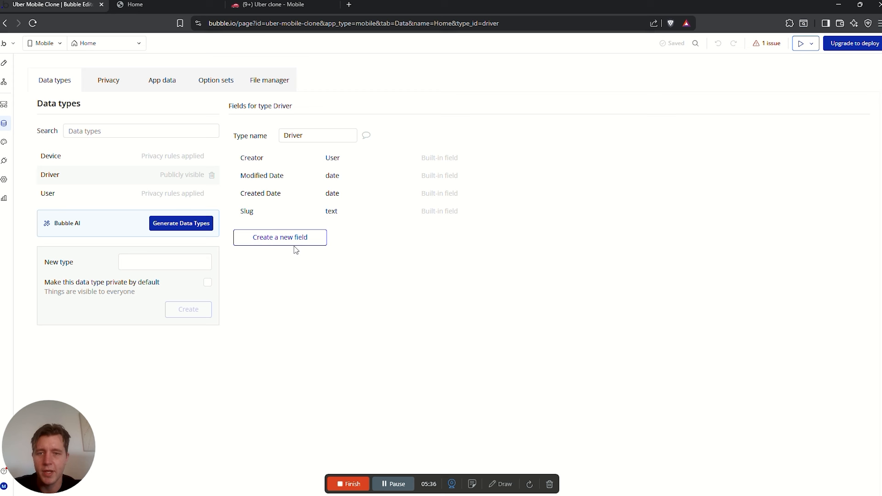
click(294, 243)
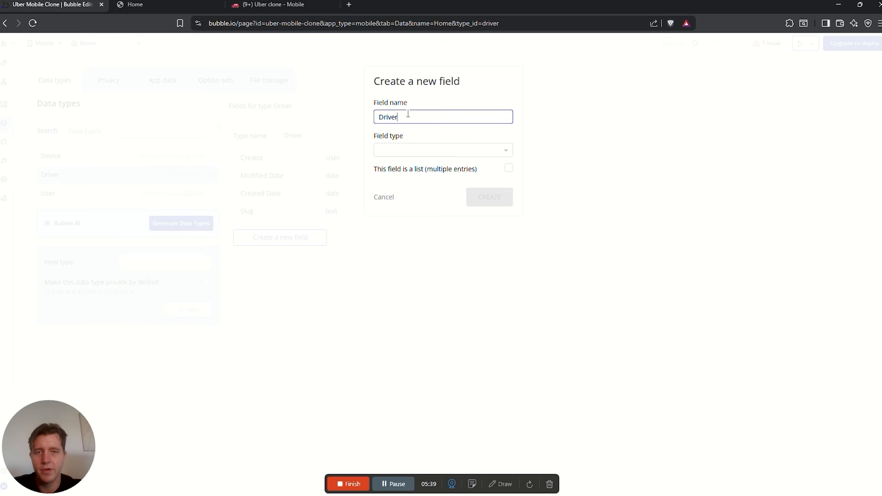
click(402, 150)
text(user)
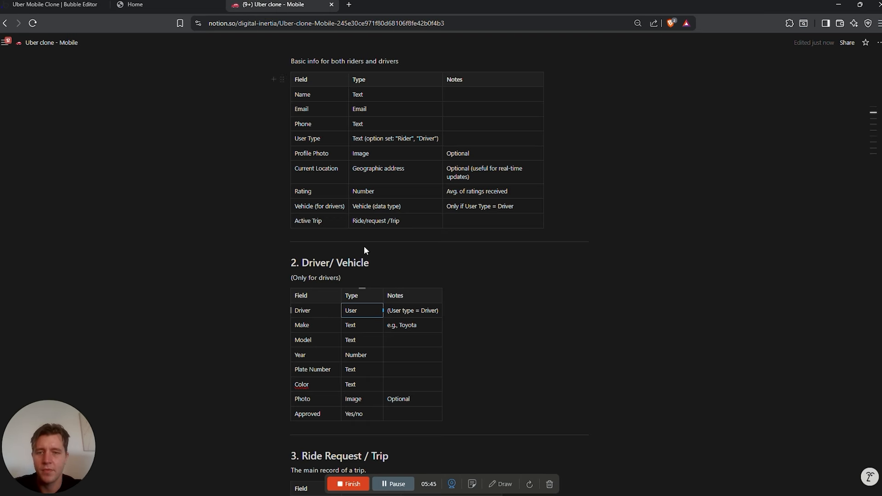
click(317, 324)
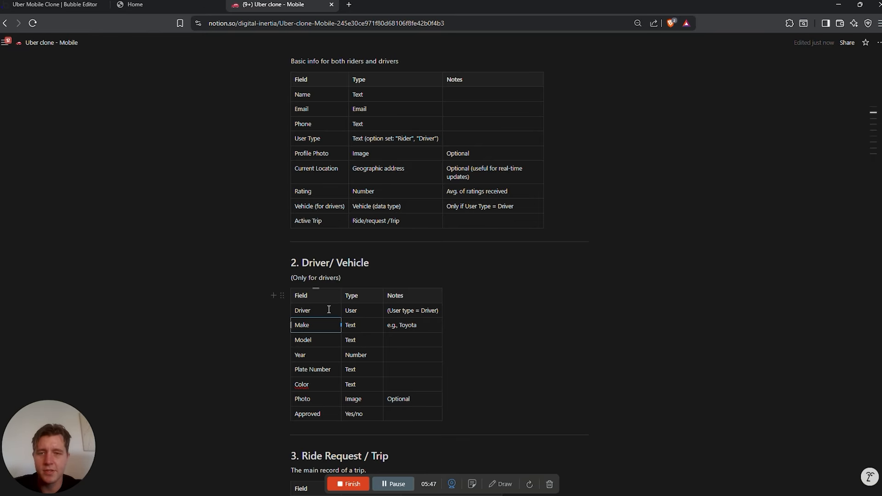
drag(298, 324, 360, 410)
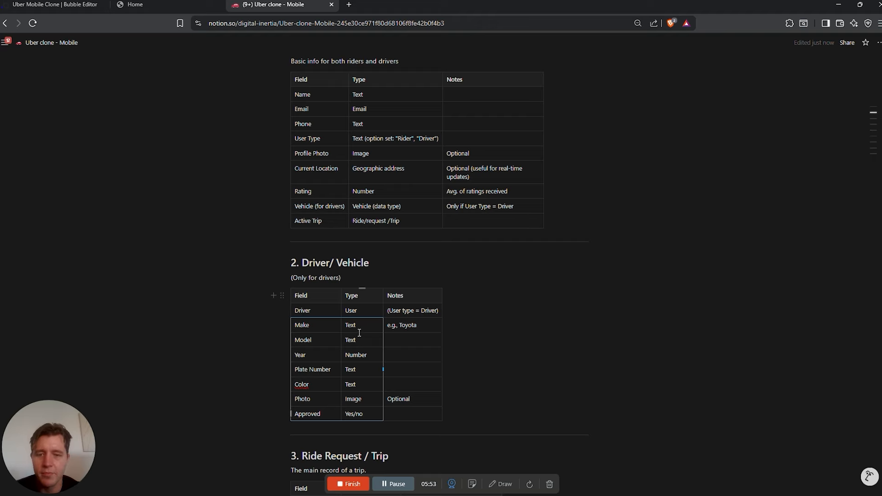
click(325, 413)
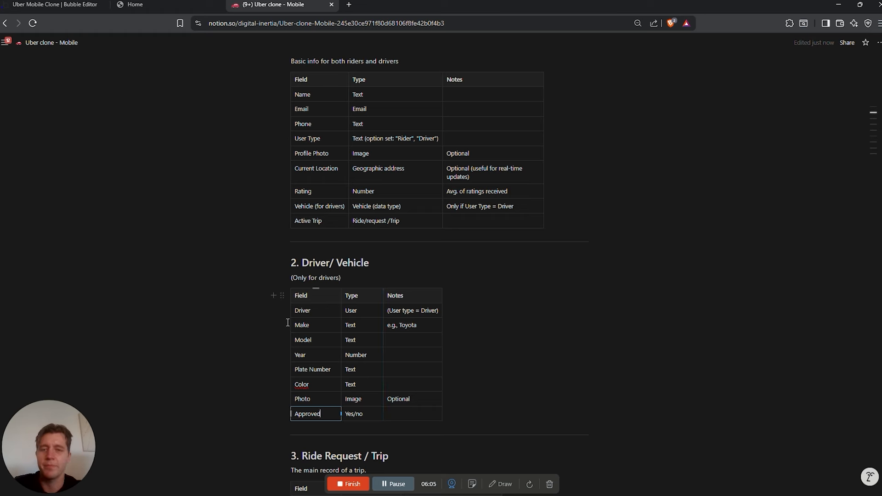
key(ctrl+1)
Add Make and Model text fields to the Driver type
click(262, 256)
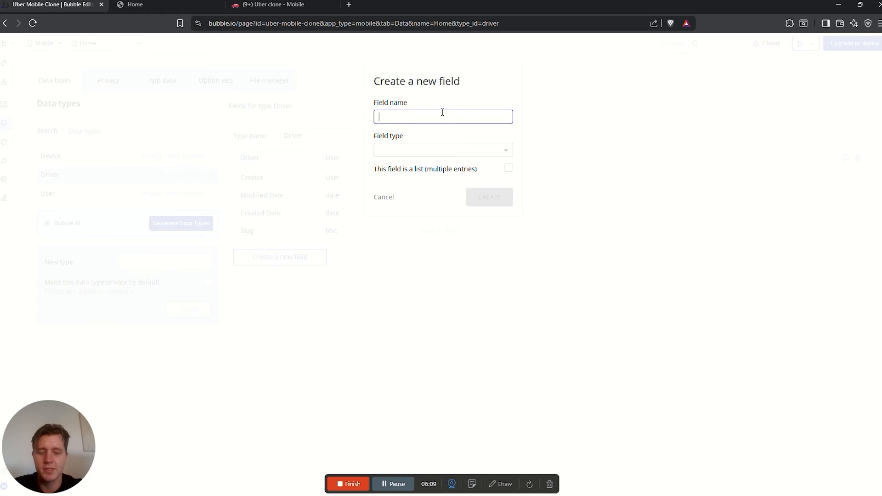
text(Make)
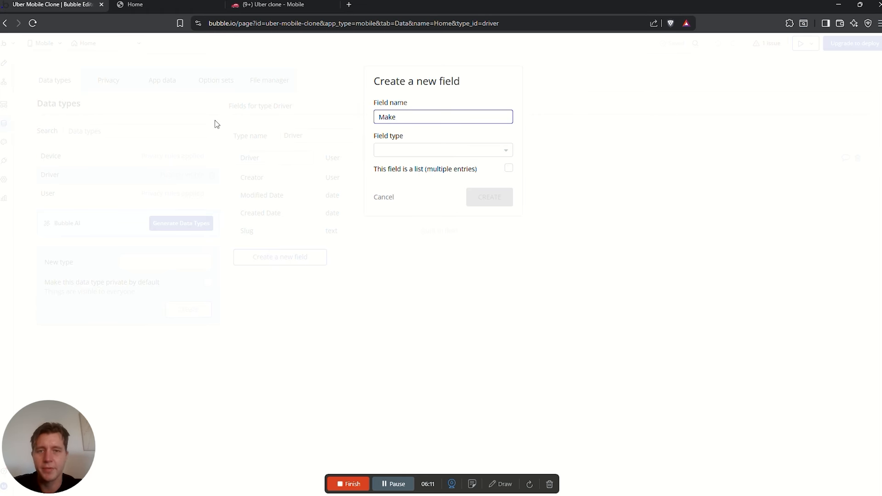
click(465, 151)
text(text)
click(430, 180)
click(488, 197)
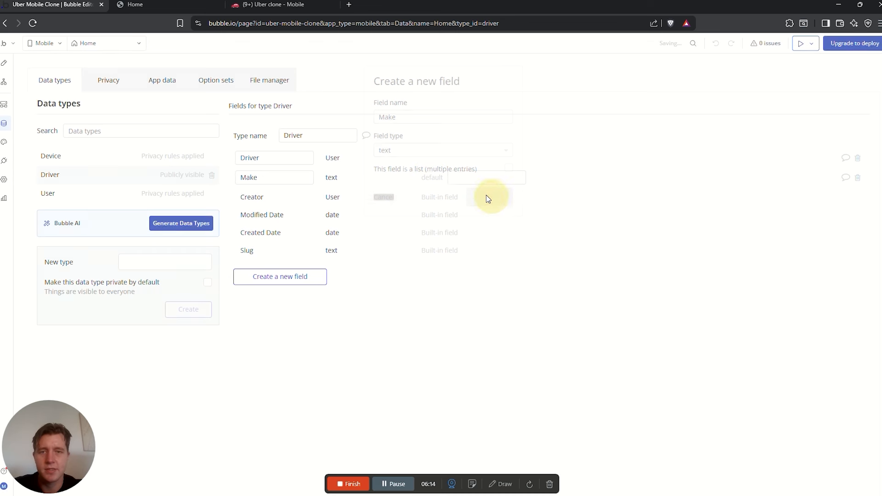
click(395, 117)
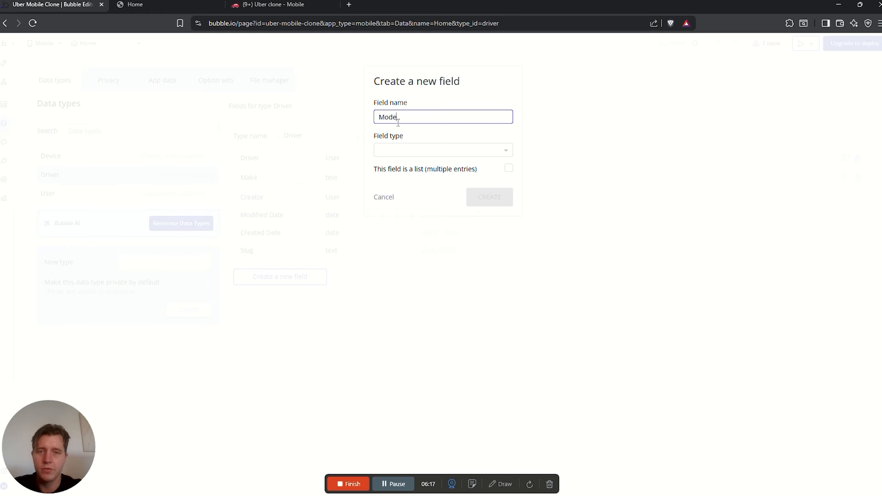
text(Model)
click(418, 151)
text(text)
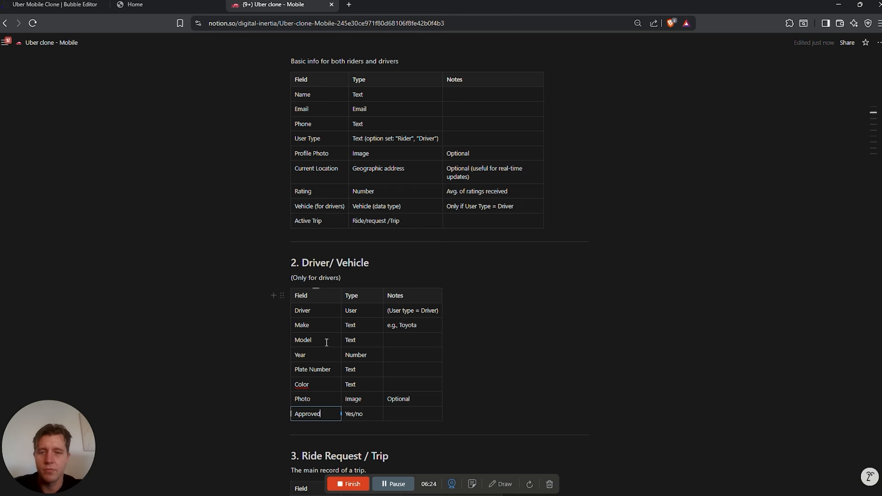
Look up Year in the Notion plan and add a year number field to Driver
click(326, 343)
drag(294, 356, 308, 359)
click(55, 5)
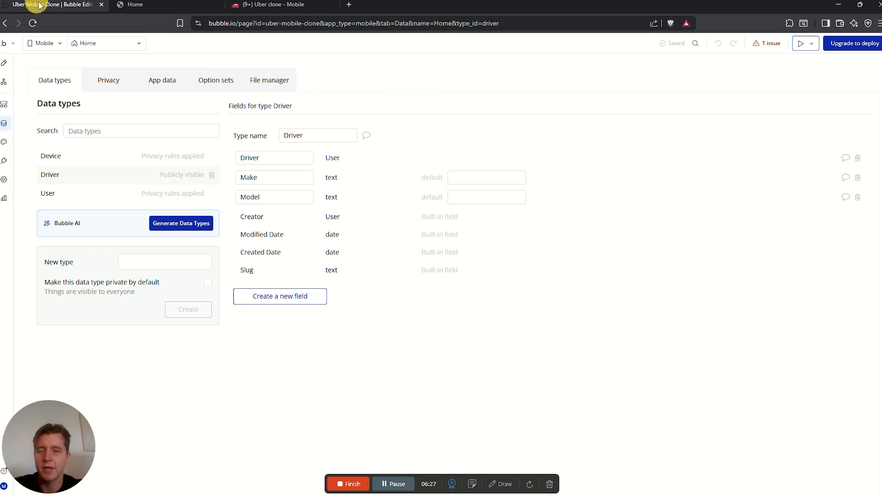
click(303, 297)
click(407, 115)
text(yea)
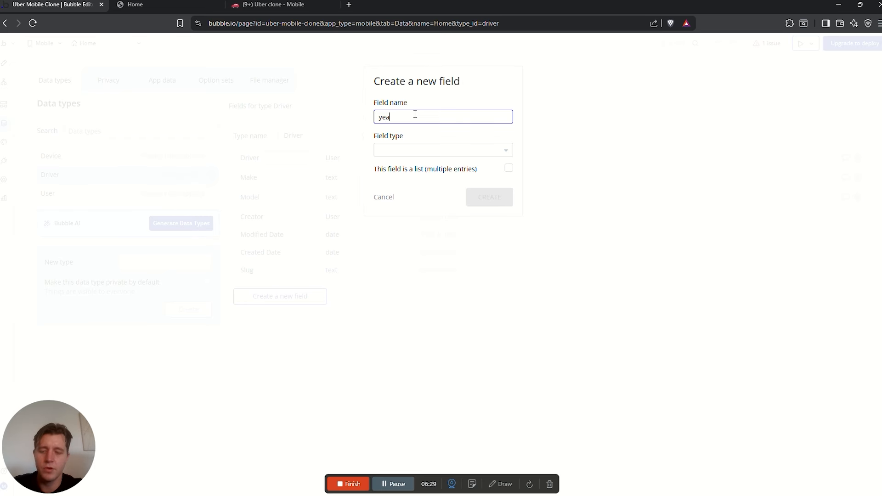
text(r)
click(429, 150)
text(number)
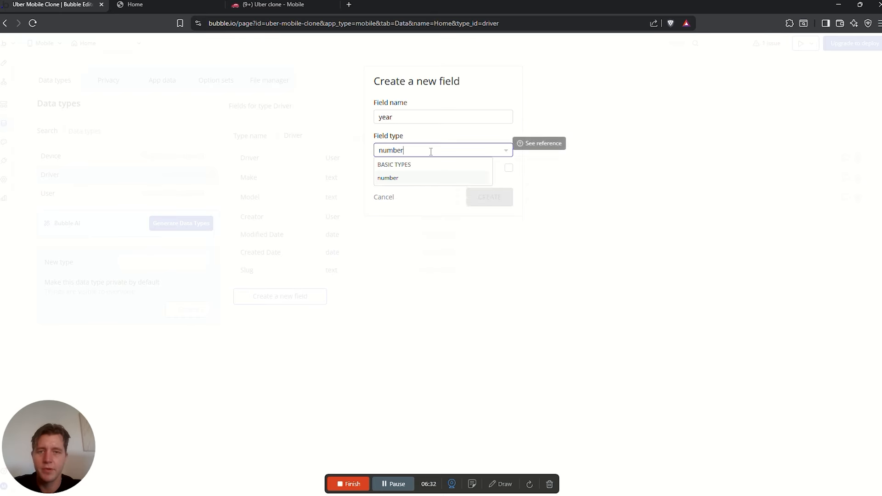
click(413, 178)
click(499, 195)
Add Number Plate and Colour text fields to Driver
click(281, 316)
click(426, 119)
text(Nu)
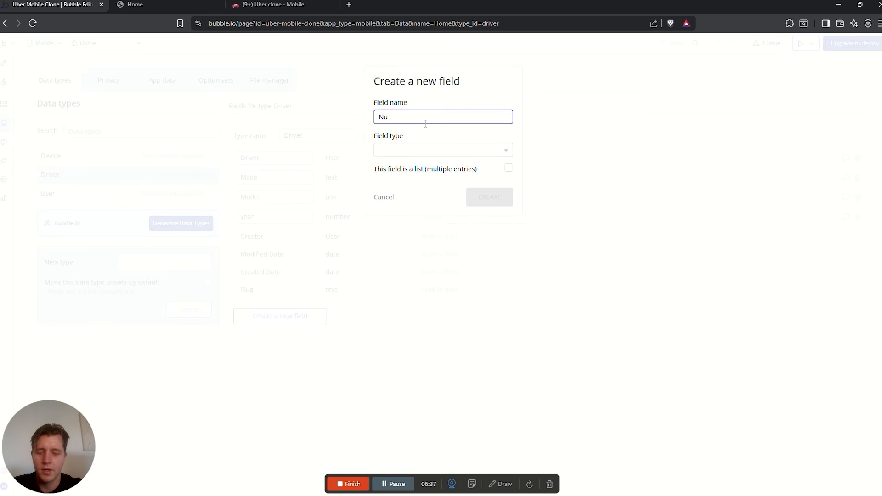
text(mber PA)
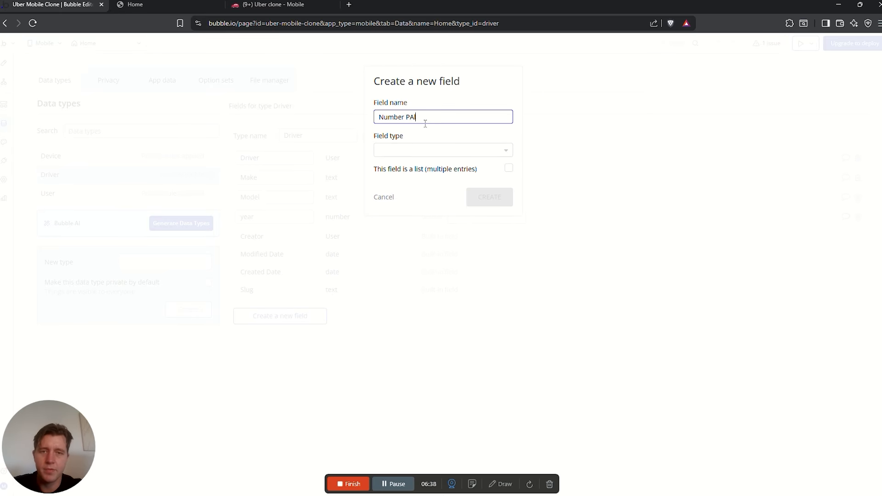
text(ate)
click(449, 150)
text(text)
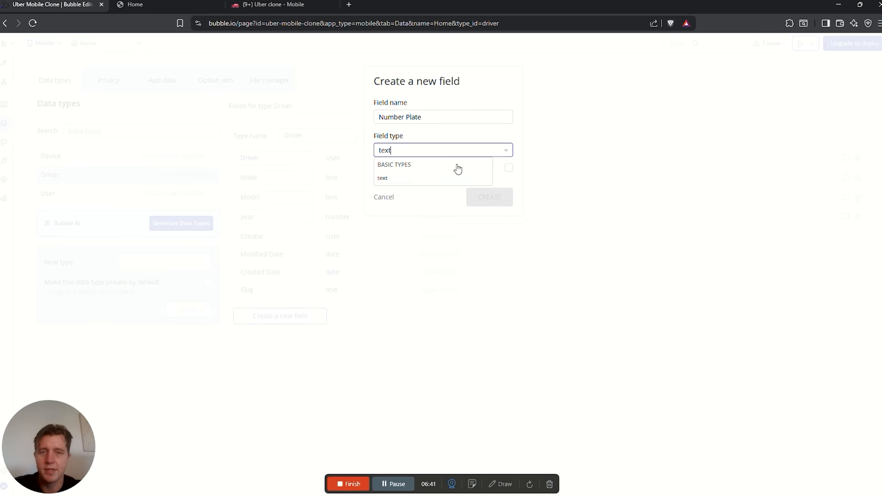
click(419, 180)
click(489, 196)
click(324, 318)
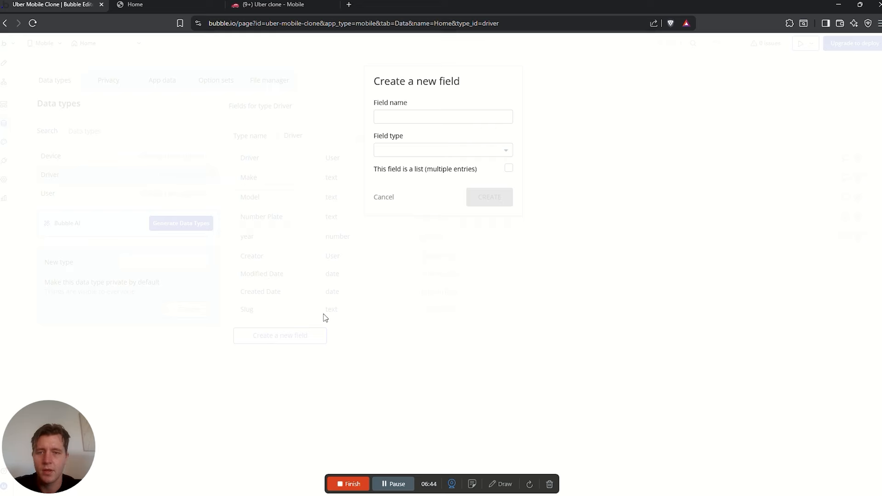
click(420, 118)
text(Colour)
click(436, 151)
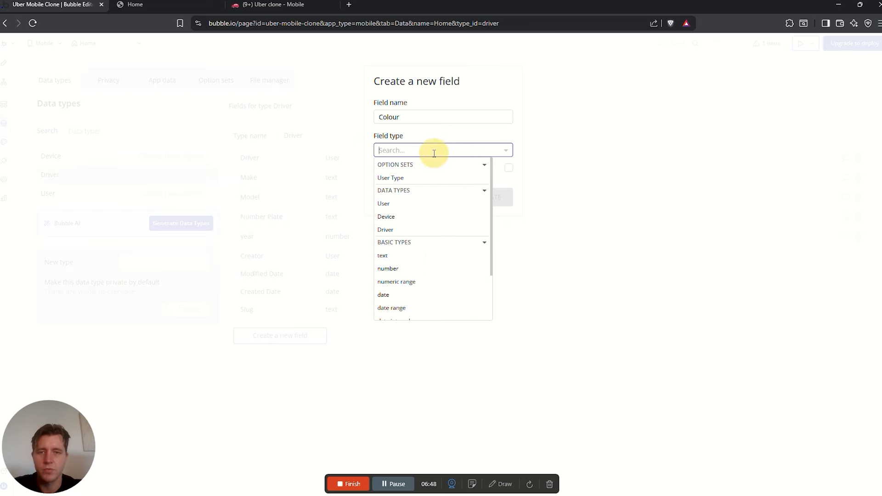
Create the Colour field on Driver as a text field
text(Tex)
click(402, 178)
click(490, 197)
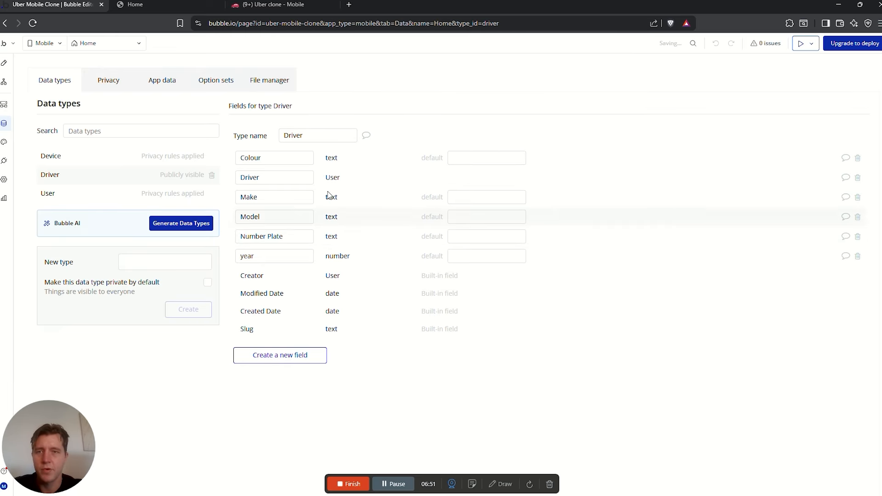
Review the Photo and Approved rows of the Notion Driver/Vehicle table
click(274, 5)
scroll(343, 387, down, 1)
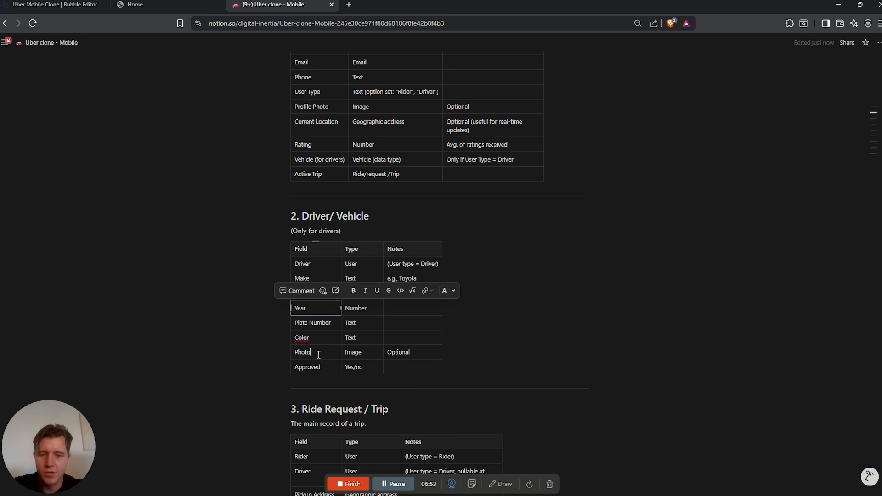
click(293, 368)
drag(292, 369, 321, 368)
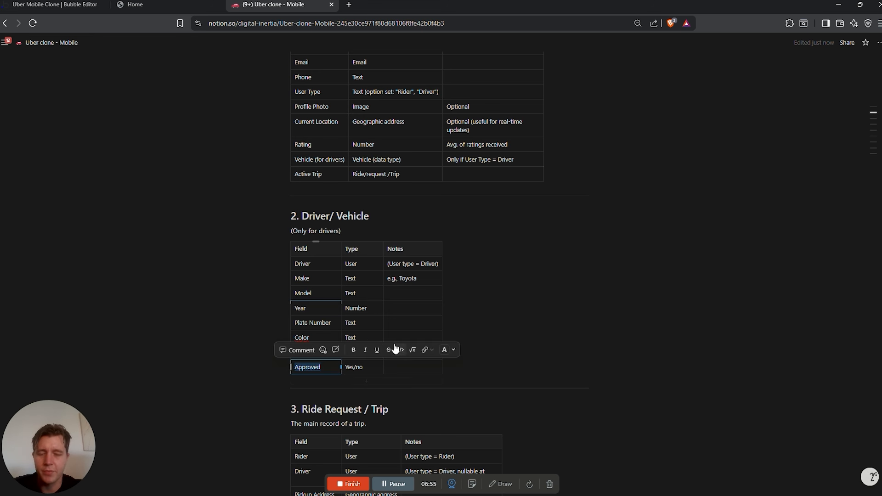
click(536, 332)
drag(399, 356, 294, 351)
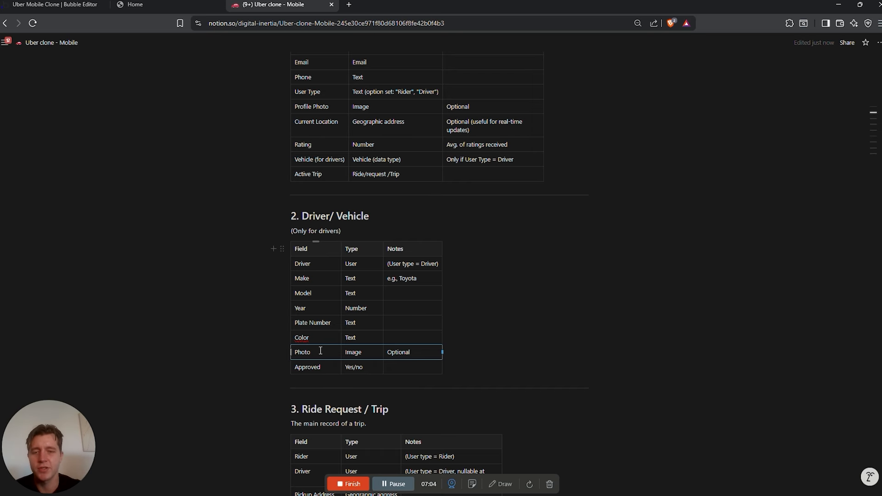
double_click(302, 366)
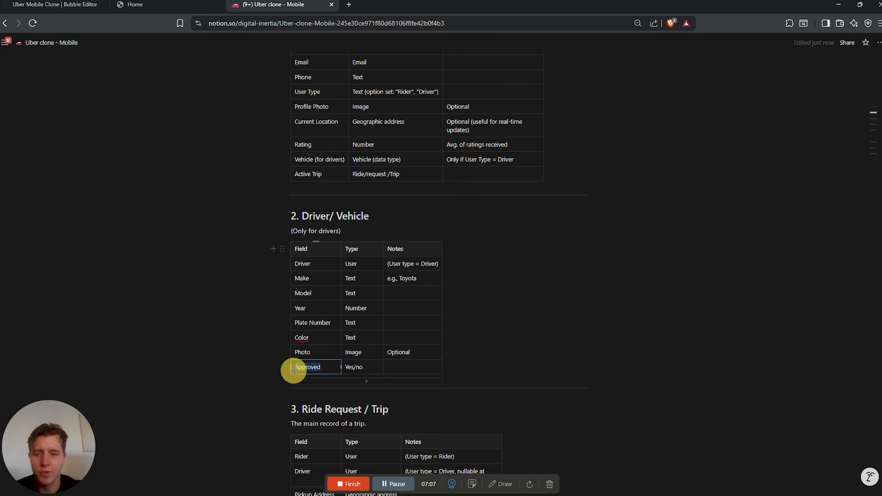
click(54, 5)
Create the Approved yes / no field on Driver with its default set to no
click(290, 355)
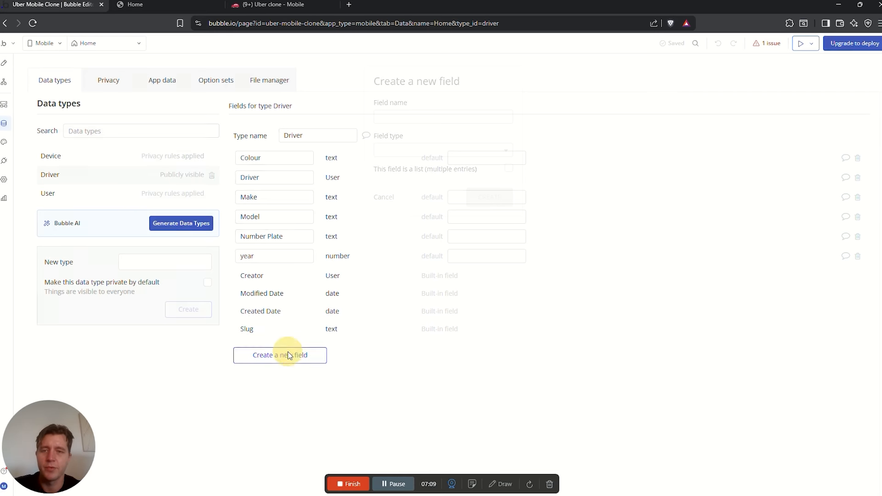
text(Approved)
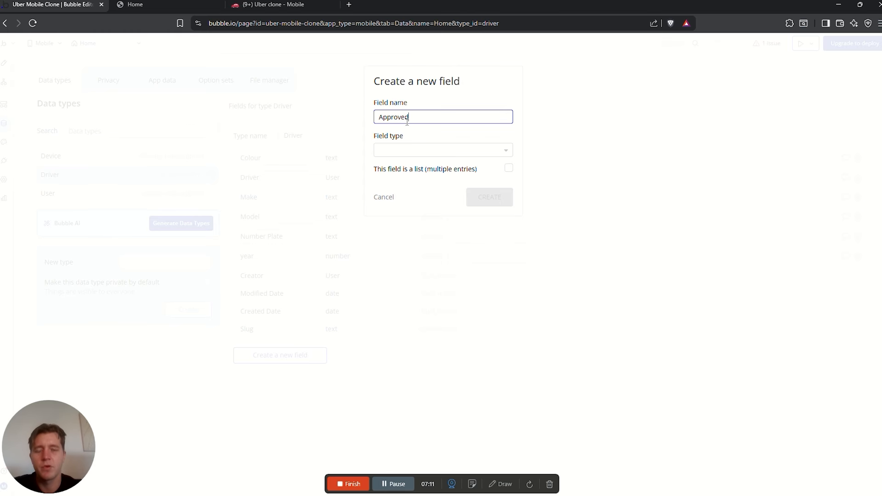
click(437, 150)
text(yes)
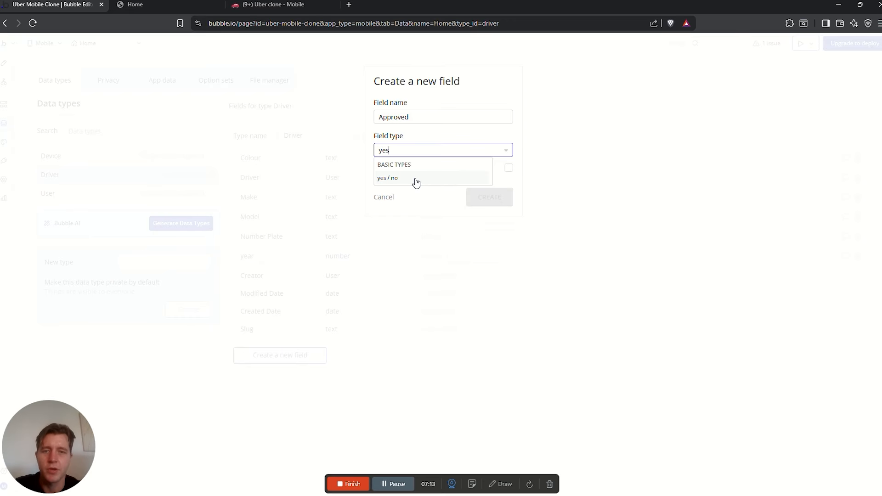
click(416, 178)
click(489, 196)
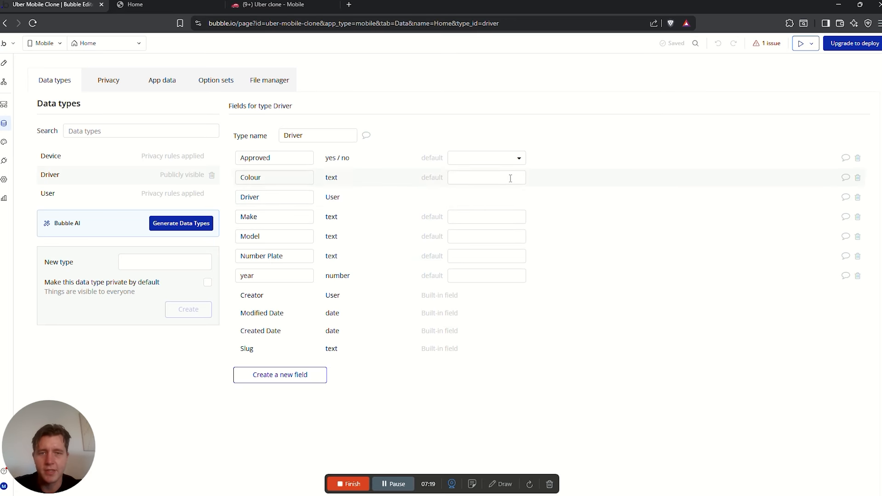
drag(237, 163, 291, 158)
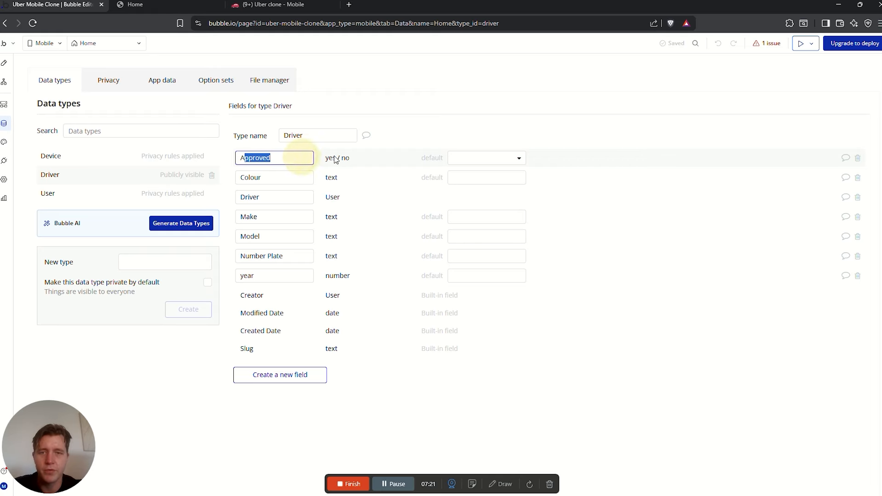
click(504, 160)
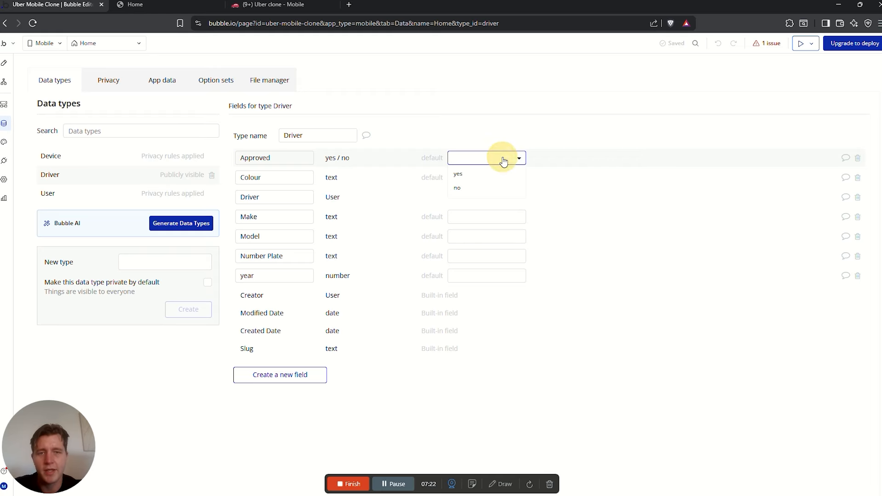
click(465, 191)
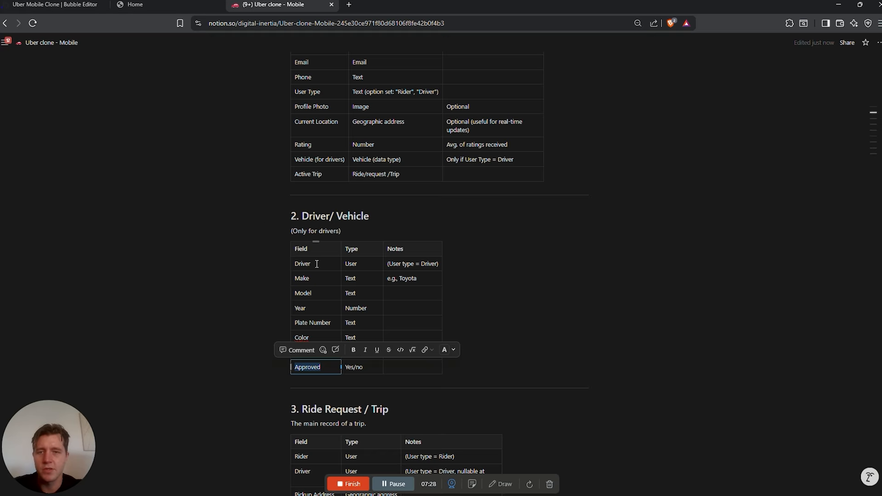
Copy the Vehicle (for drivers) field name from the Notion User table
scroll(358, 232, down, 1)
scroll(342, 204, up, 1)
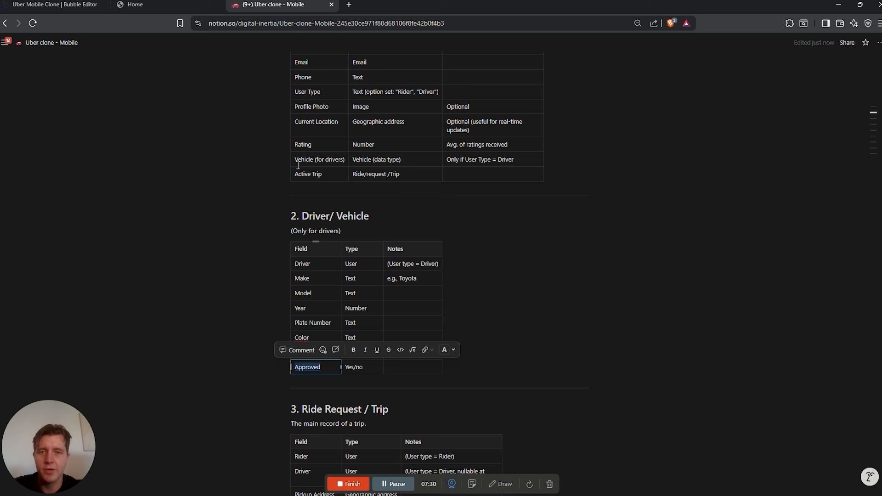
scroll(395, 209, up, 3)
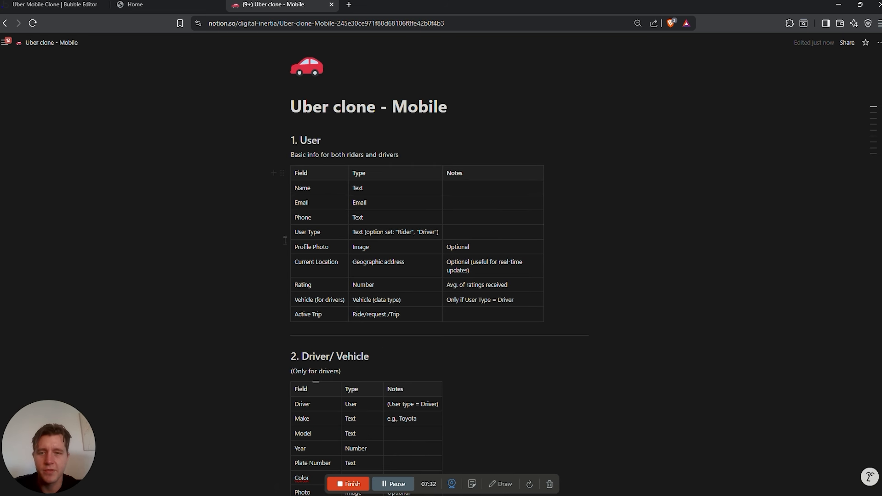
drag(313, 301, 293, 299)
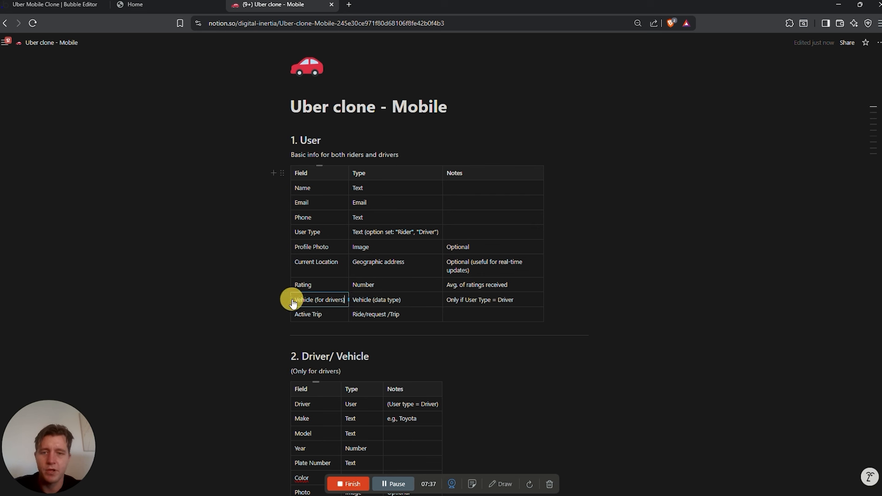
key(ctrl+a)
key(ctrl+c)
Add a Vehicle (for drivers) field to User that points to the Driver type
click(54, 4)
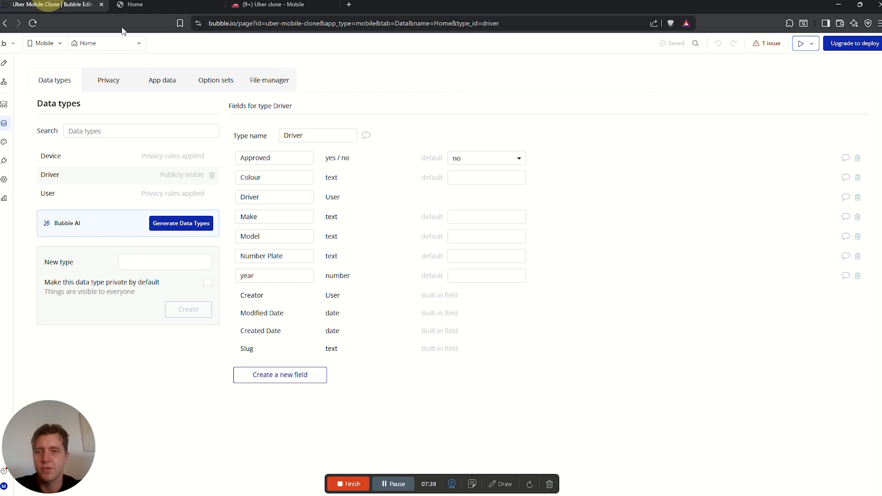
click(48, 193)
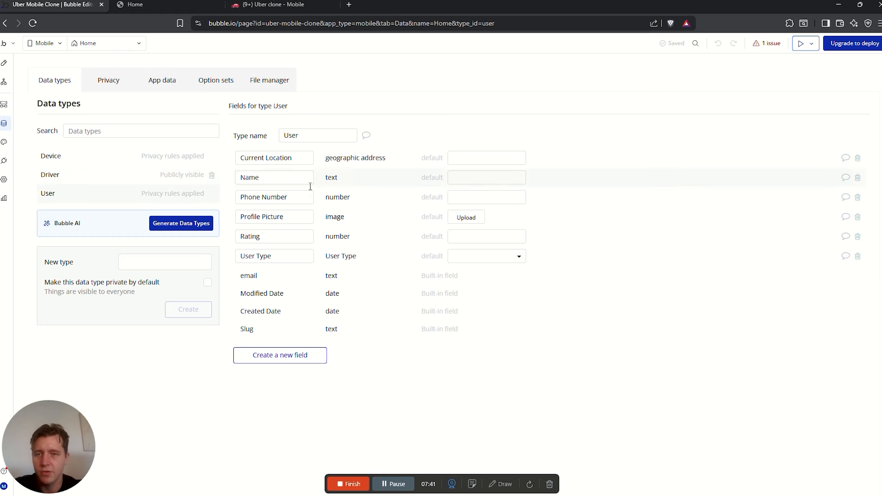
click(295, 356)
key(ctrl+v)
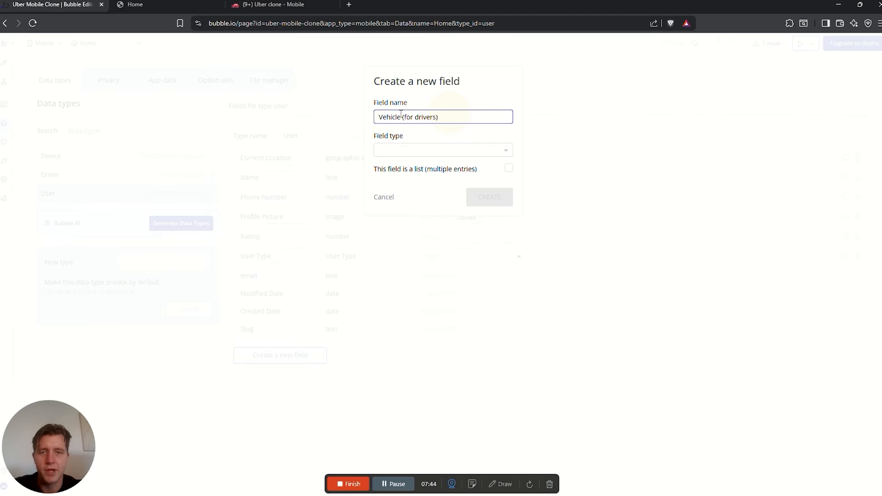
click(405, 149)
text(driv)
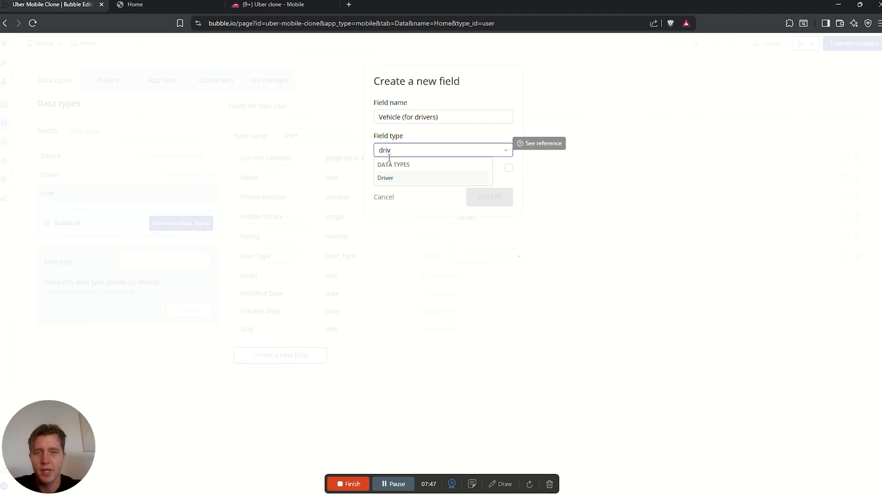
click(405, 178)
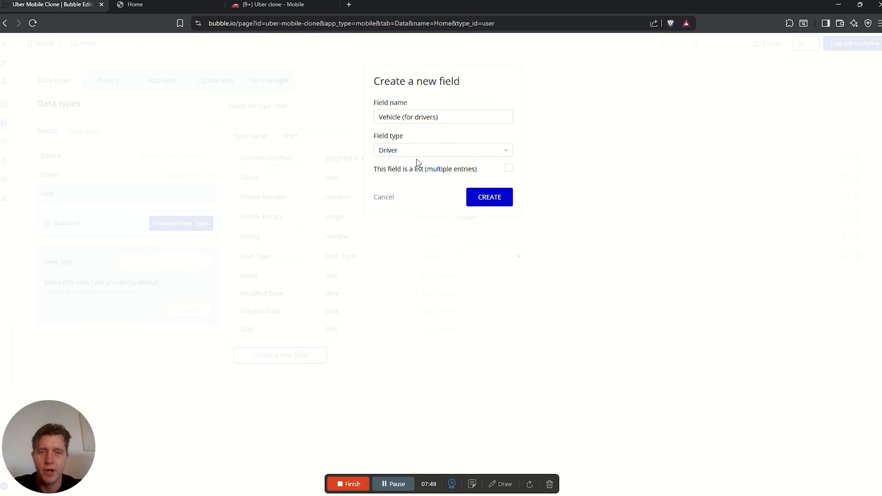
click(466, 200)
Rename the Driver data type to Driver's Vehicle
click(84, 175)
click(331, 134)
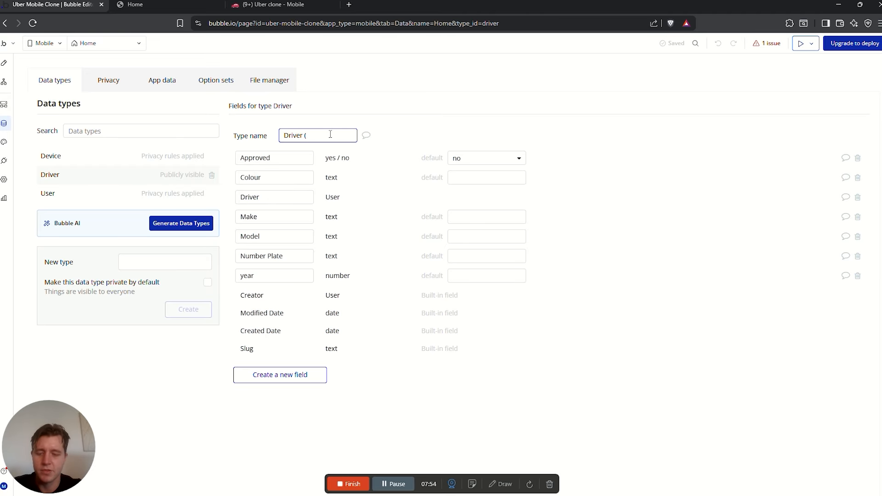
text((Vehicle))
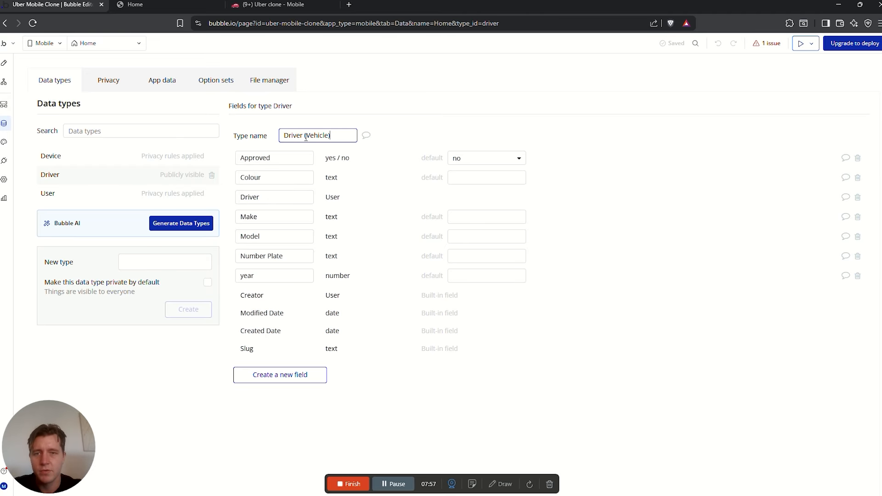
click(306, 137)
key(BackSpace)
key(BackSpace)
text('s)
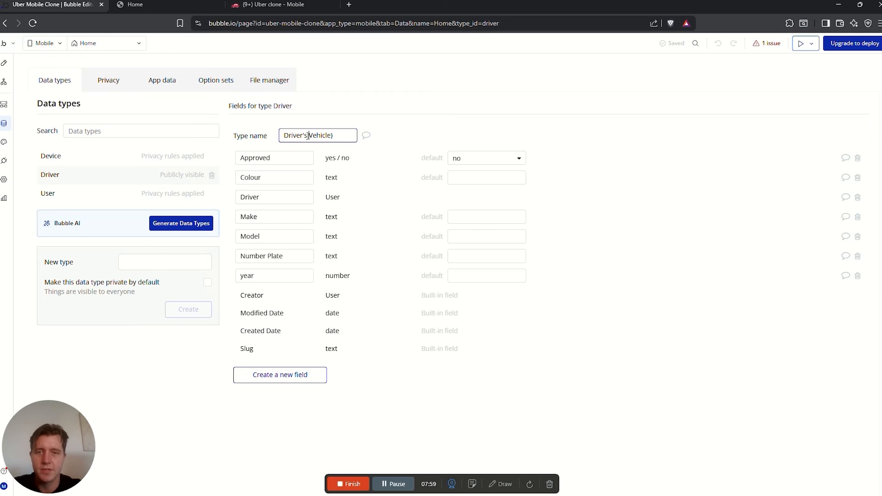
click(344, 133)
key(BackSpace)
key(Return)
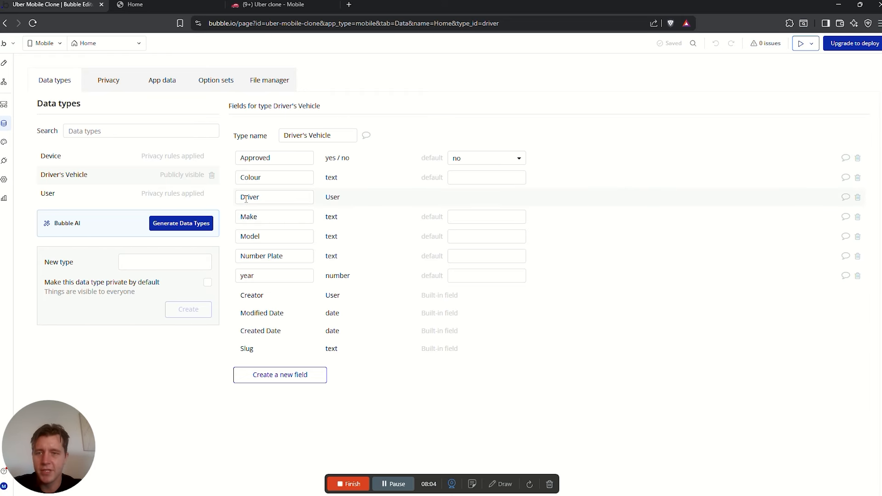
Verify User's Vehicle (for drivers) field and look up Ride Request / Trip in the plan
click(122, 196)
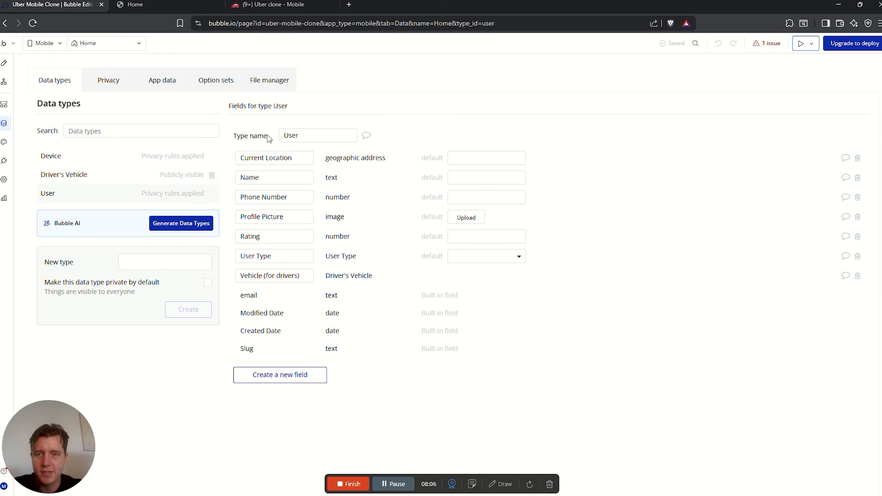
drag(306, 275, 233, 277)
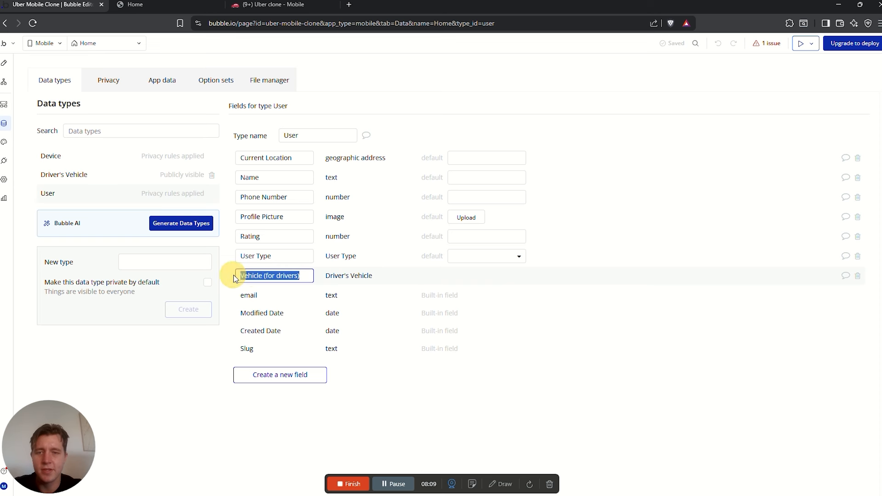
click(256, 275)
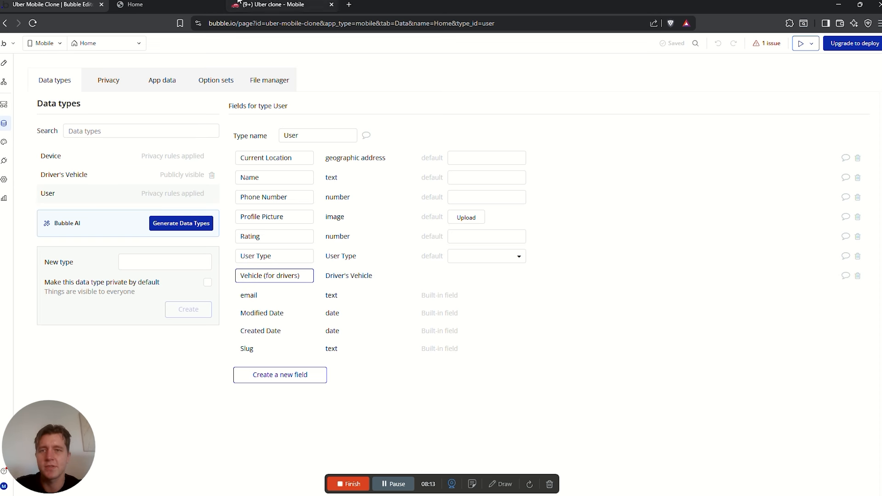
click(273, 5)
drag(401, 268, 320, 268)
scroll(372, 277, down, 4)
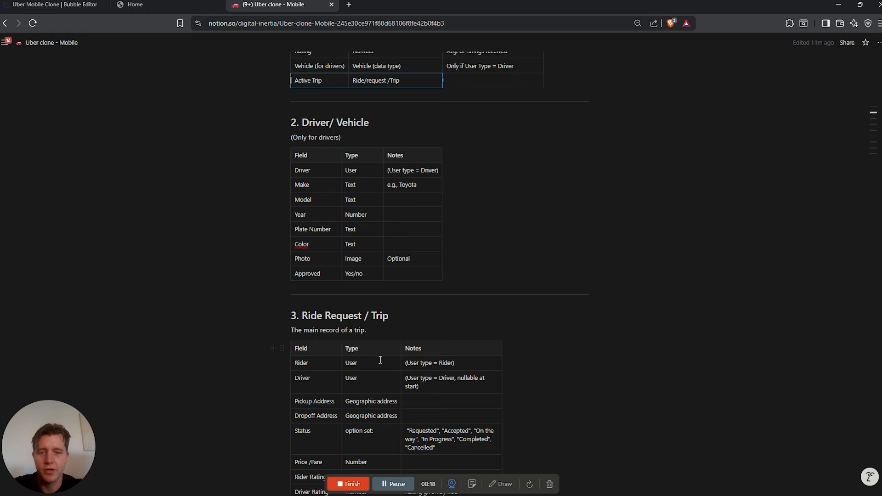
scroll(380, 358, down, 1)
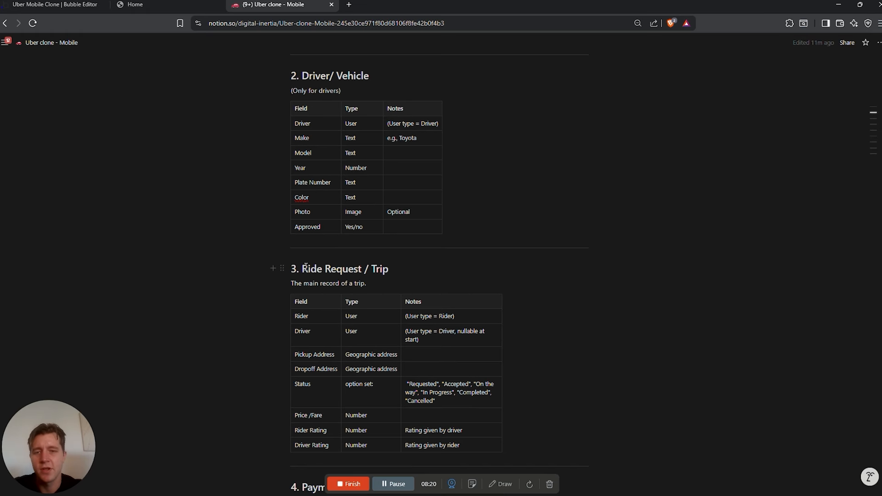
drag(303, 269, 390, 270)
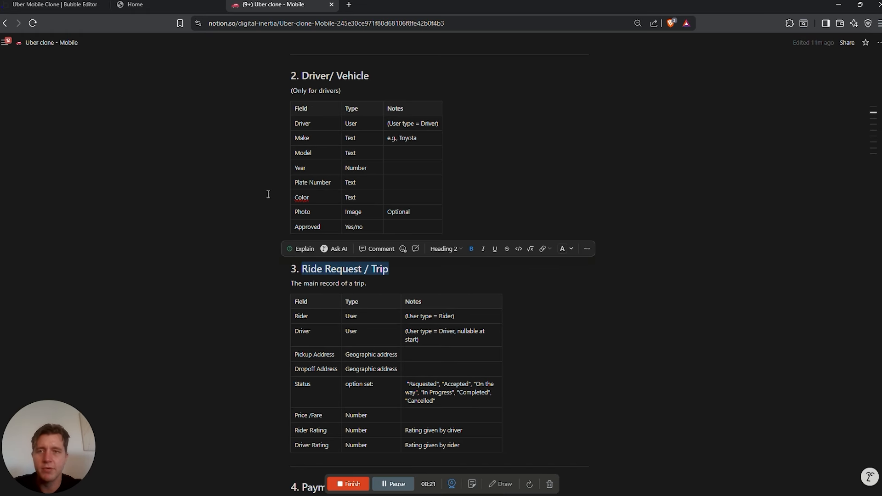
click(61, 4)
click(133, 262)
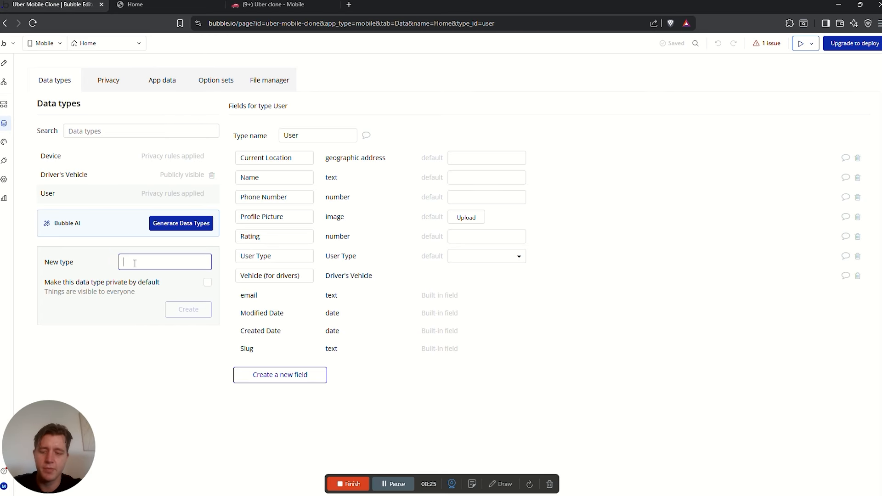
Create the Ride Request/ Trip data type and view its planned Rider field in Notion
text(Ride Request/ Trip)
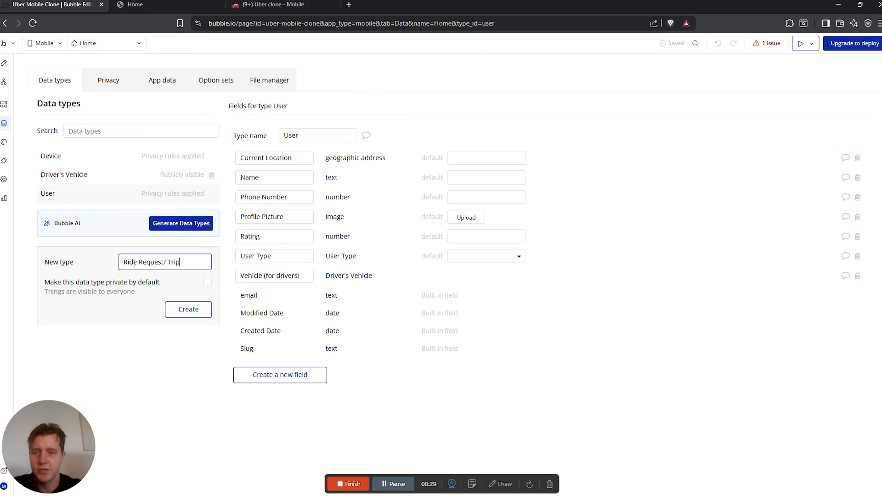
click(188, 315)
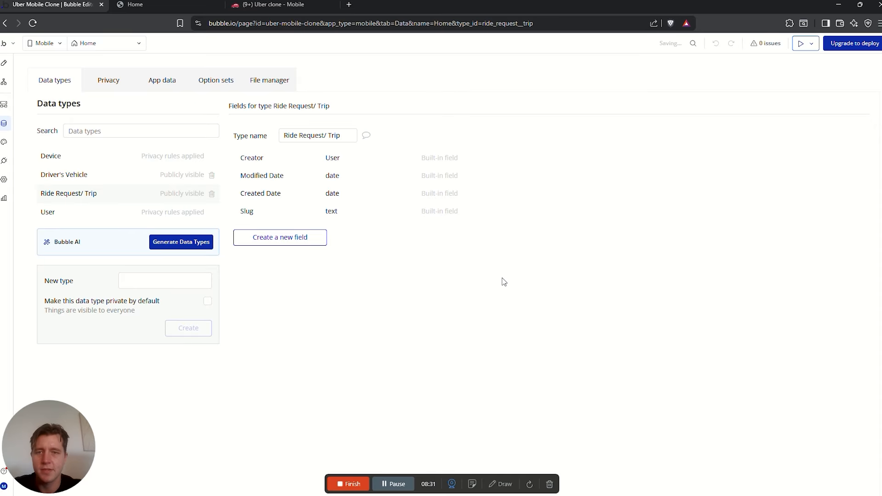
click(275, 5)
scroll(413, 287, down, 1)
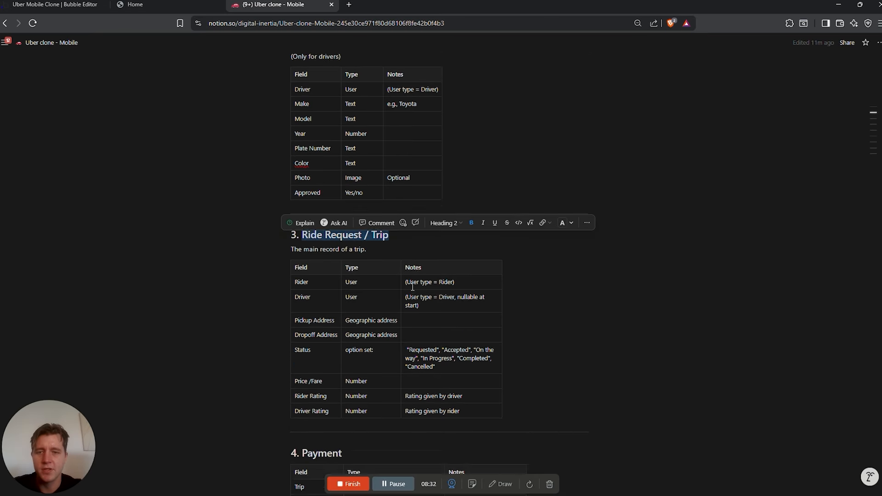
scroll(413, 287, down, 1)
click(323, 222)
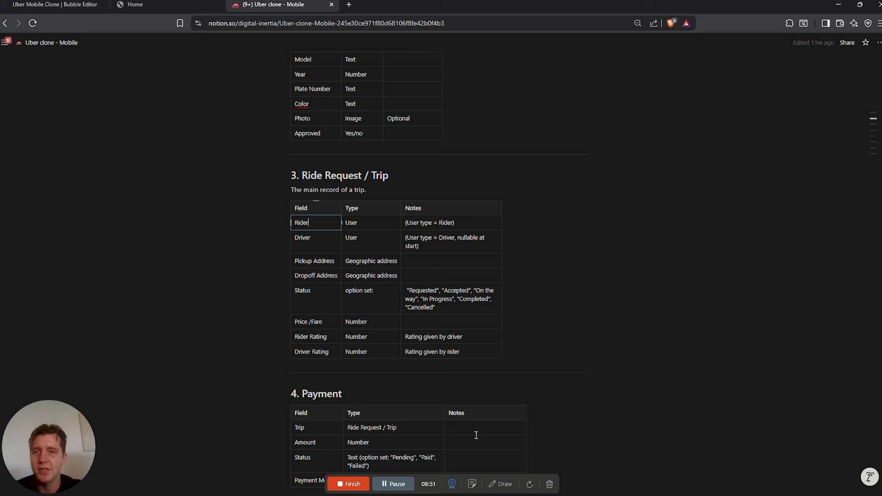
Add Rider and Driver fields of type User to Ride Request/ Trip
key(ctrl+1)
click(282, 236)
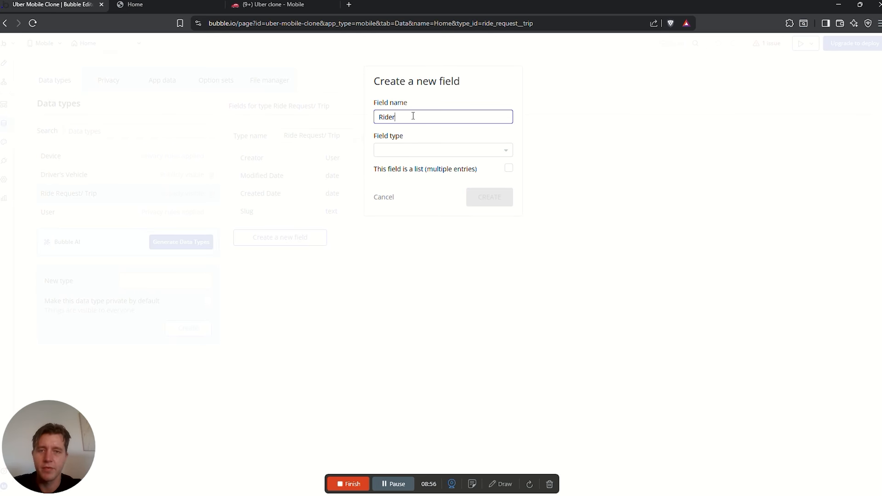
click(416, 150)
text(user)
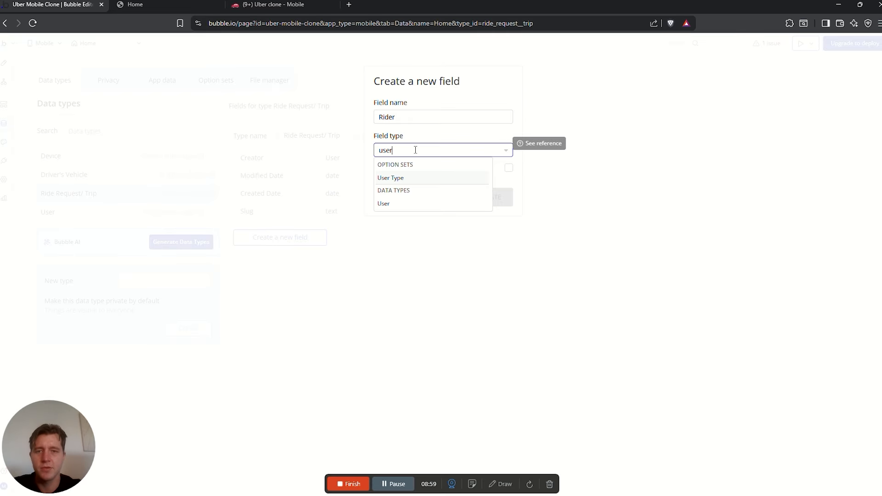
click(397, 204)
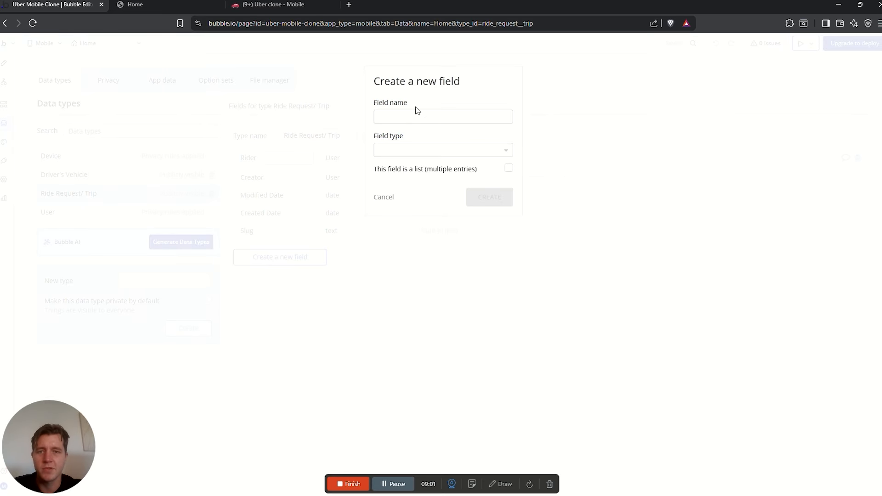
click(415, 117)
text(Driv)
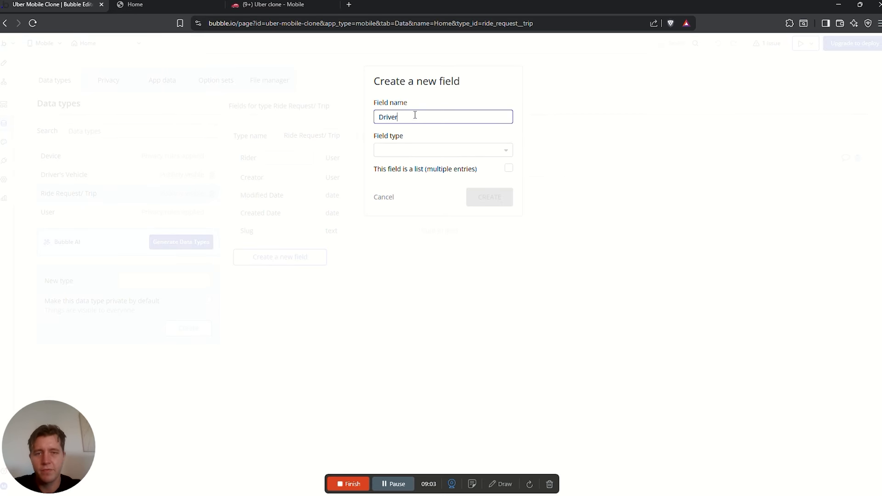
click(417, 149)
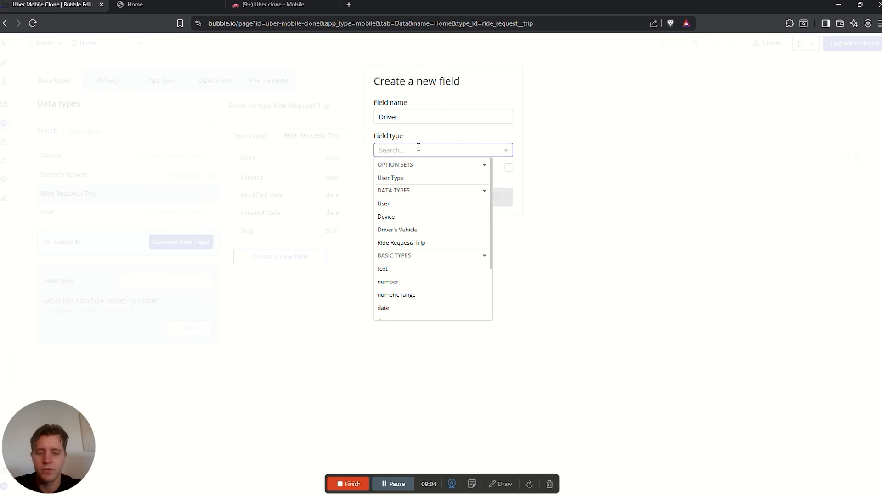
text(user)
click(393, 204)
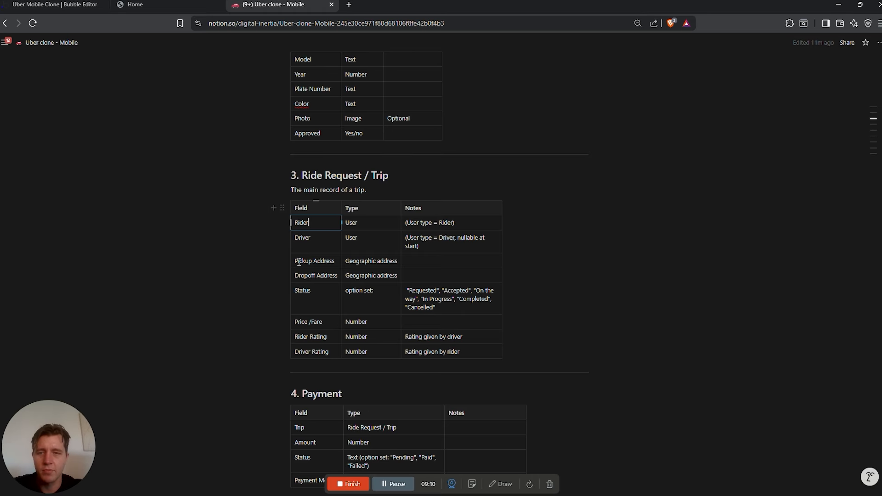
Add a Pickup Address field of geographic address type
drag(299, 262, 342, 265)
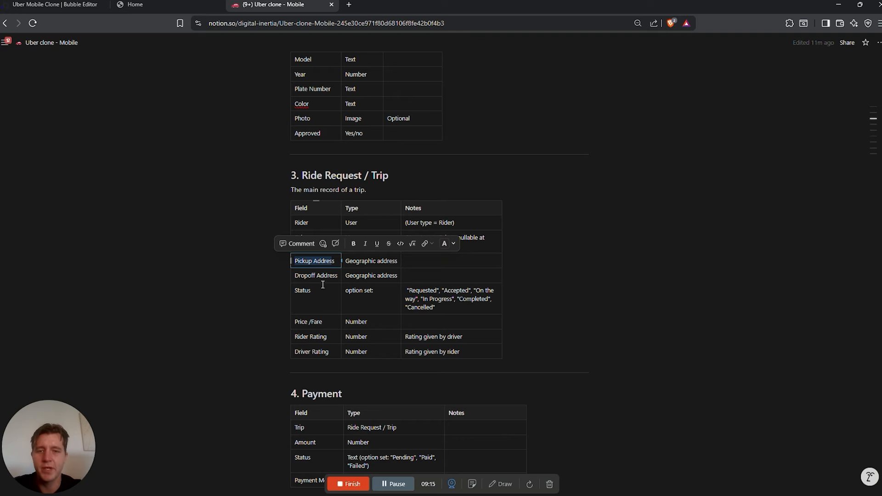
click(55, 4)
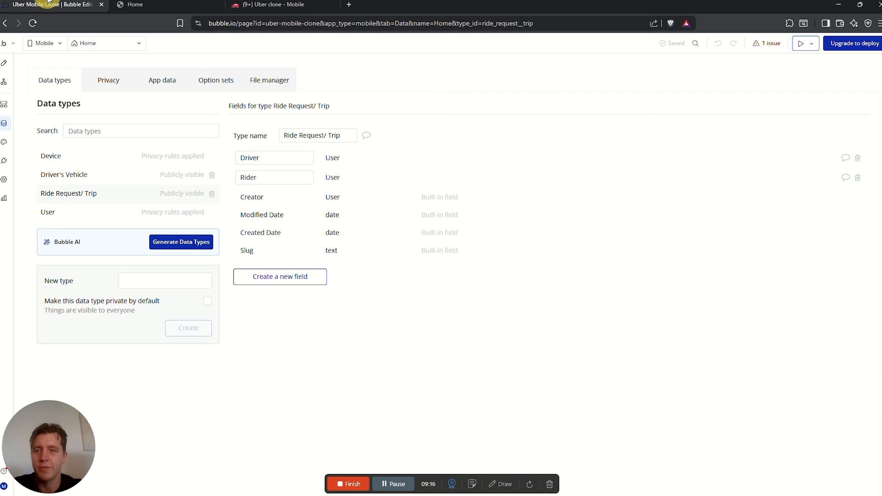
click(272, 277)
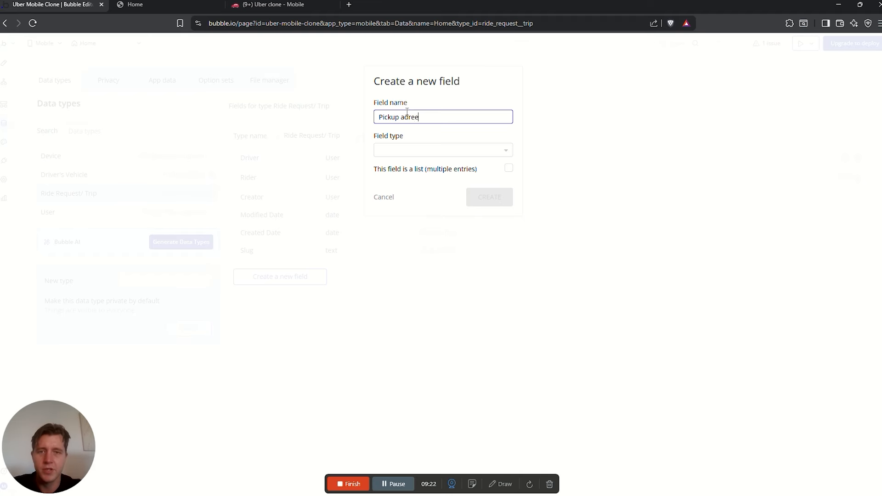
key(BackSpace)
text(ss)
click(429, 147)
click(410, 117)
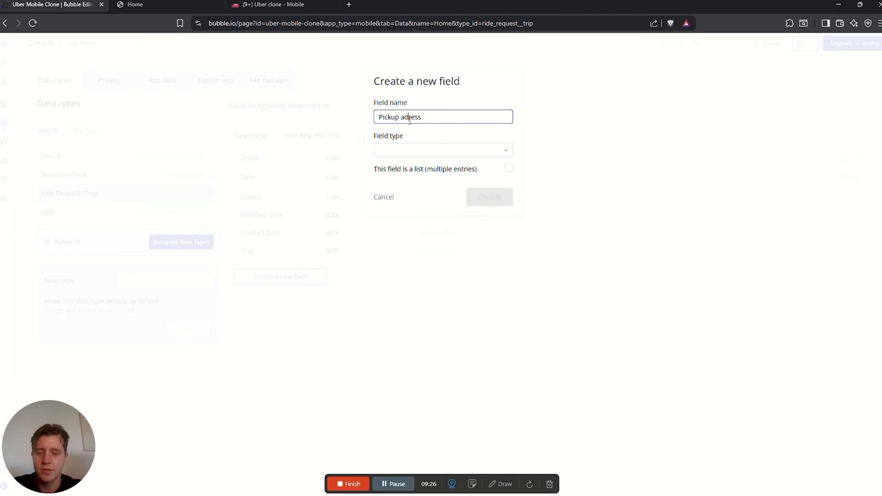
text(d)
click(413, 150)
text(ad)
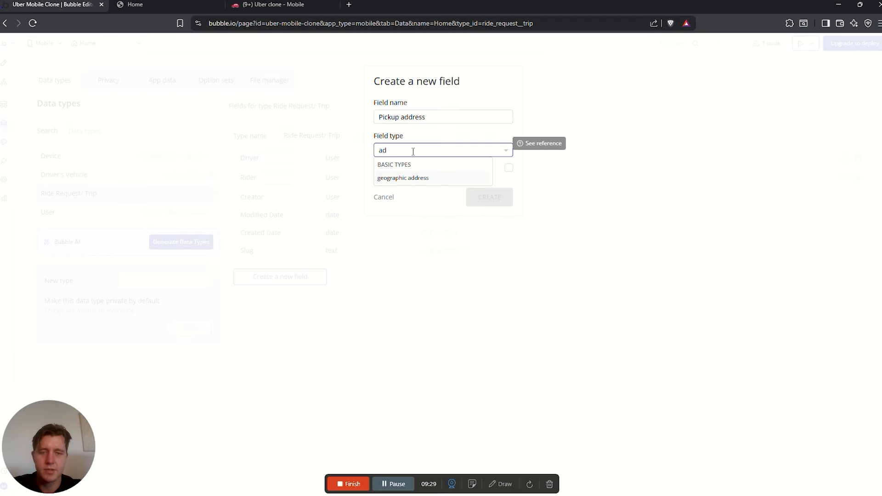
click(407, 178)
click(481, 198)
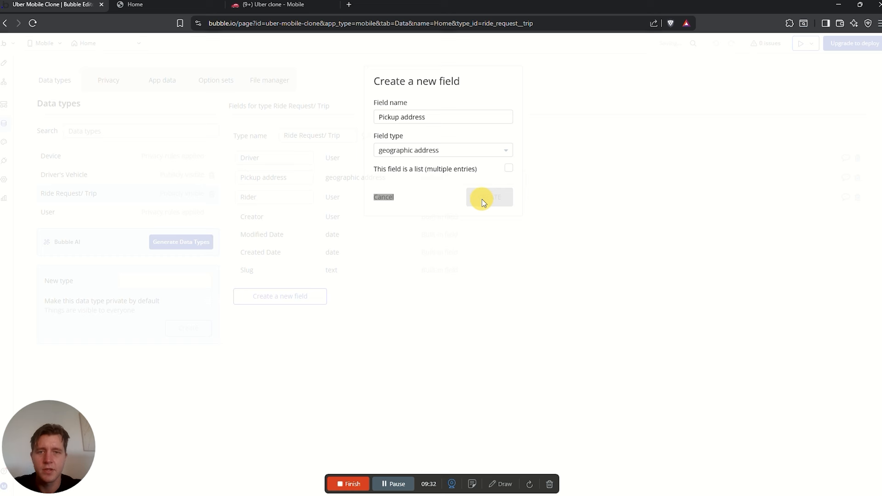
Add a Dropoff Address geographic address field, then find Status in the Notion plan
click(297, 296)
click(411, 117)
text(Drop)
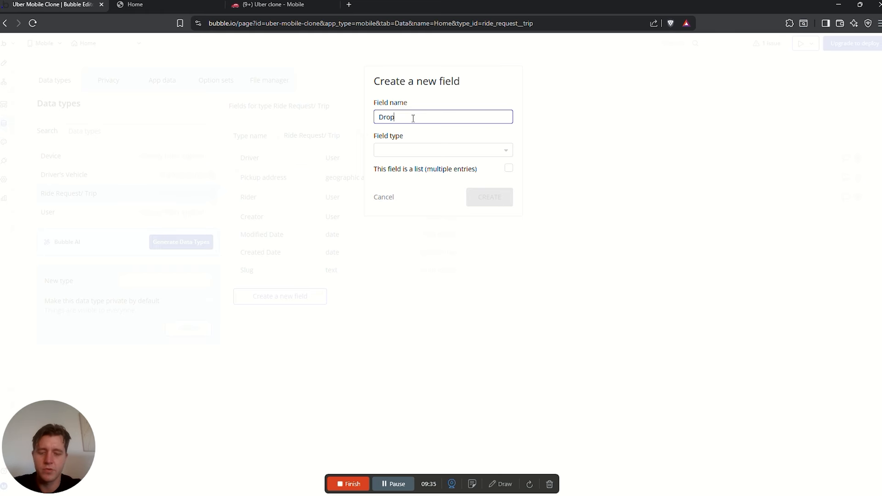
text(off Address)
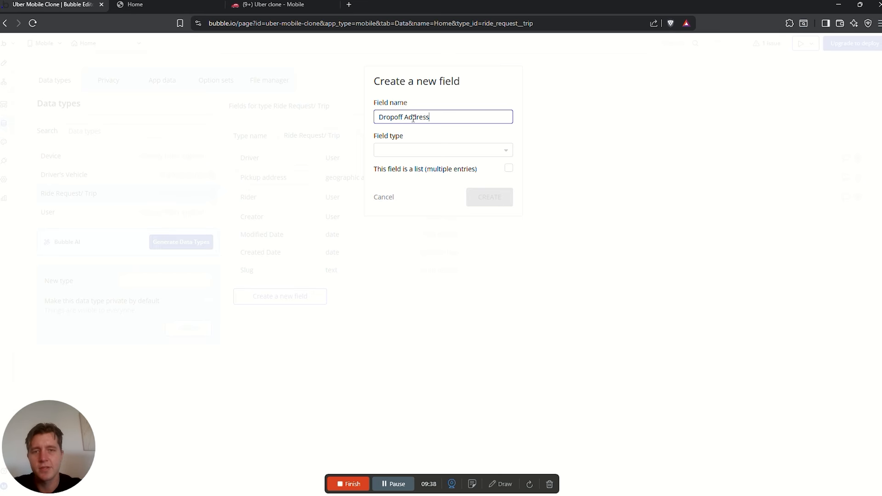
click(436, 151)
text(ge)
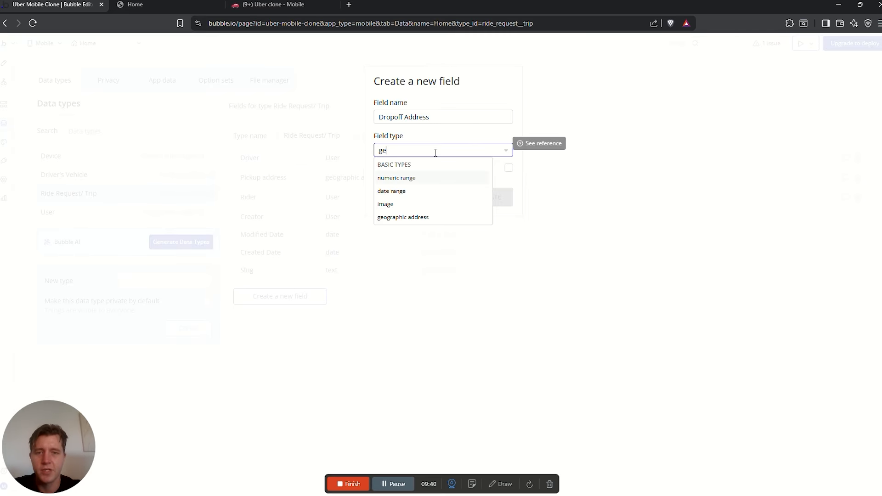
click(403, 217)
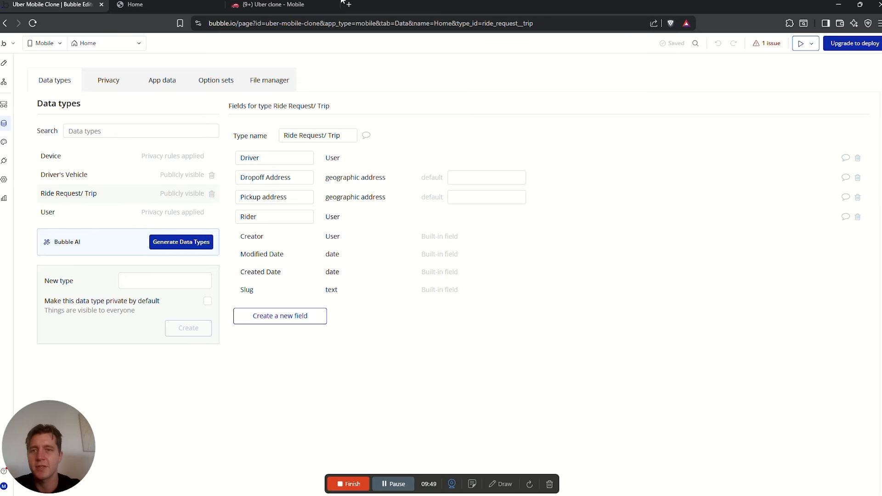
click(322, 4)
drag(317, 290, 296, 291)
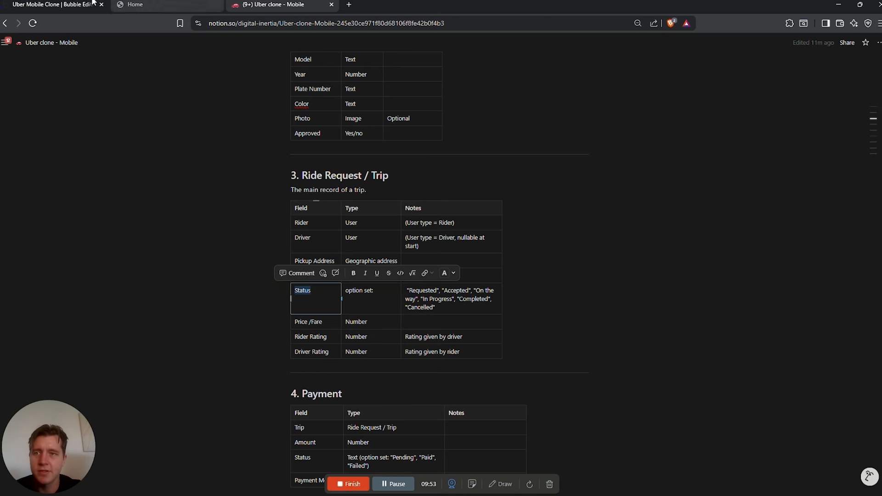
click(92, 4)
click(294, 316)
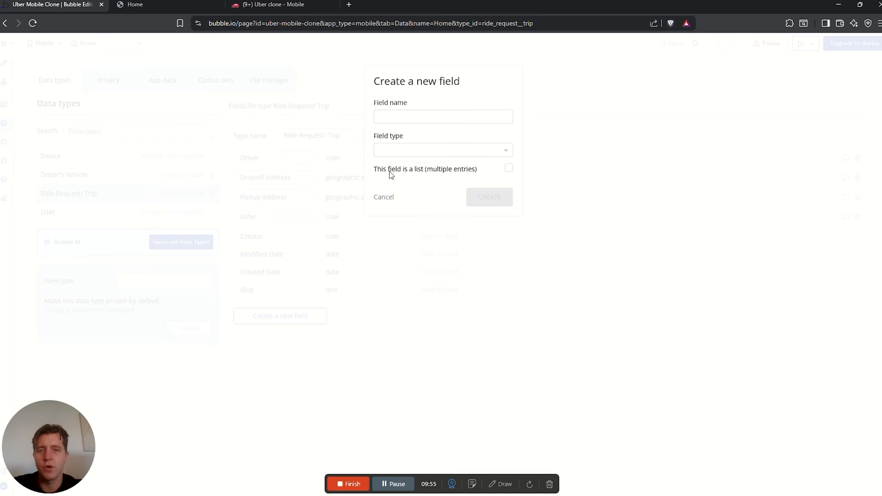
click(393, 120)
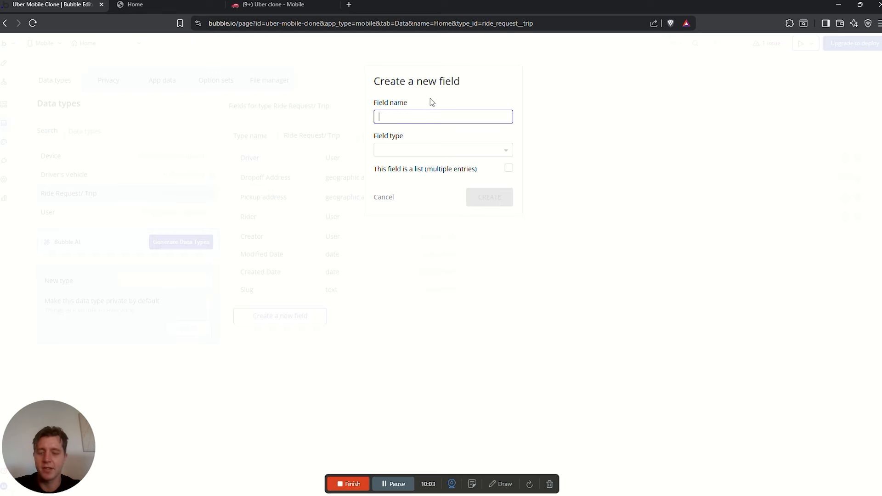
text(Status)
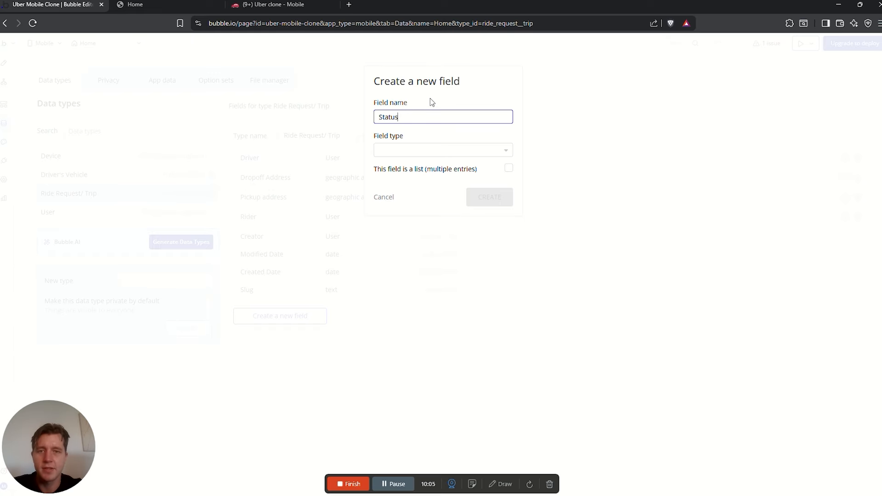
click(273, 5)
drag(380, 291, 347, 294)
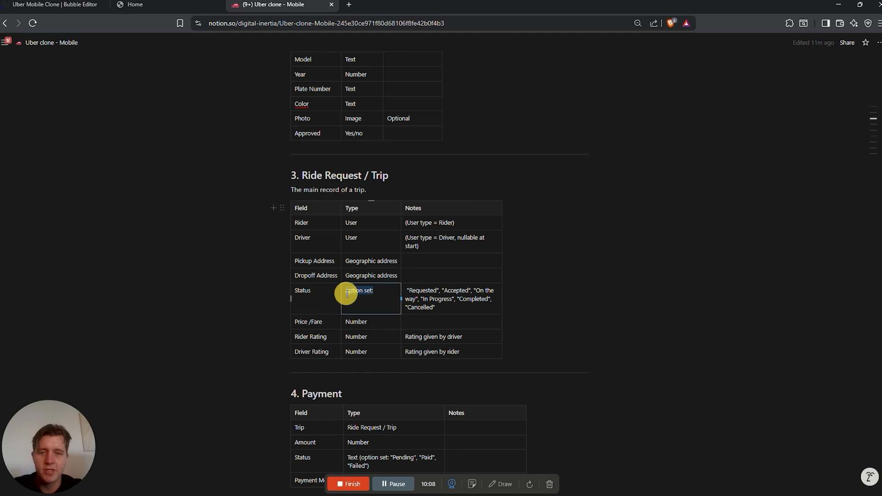
click(20, 6)
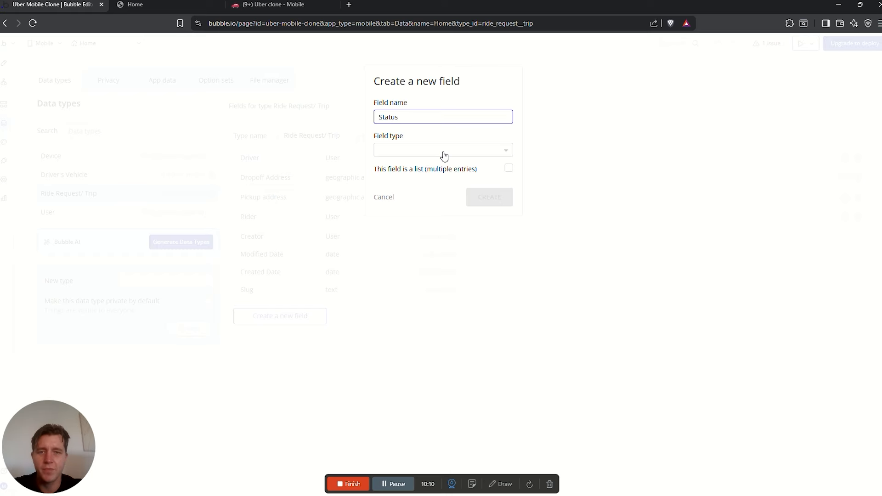
click(444, 152)
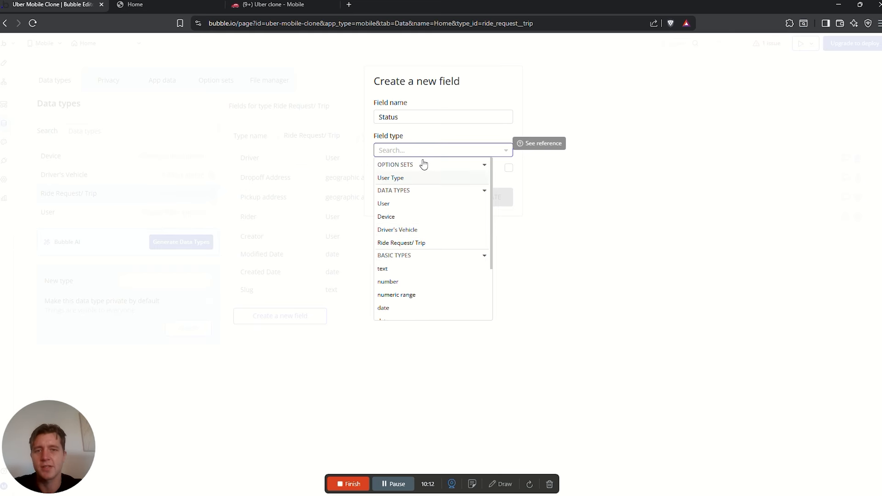
click(424, 131)
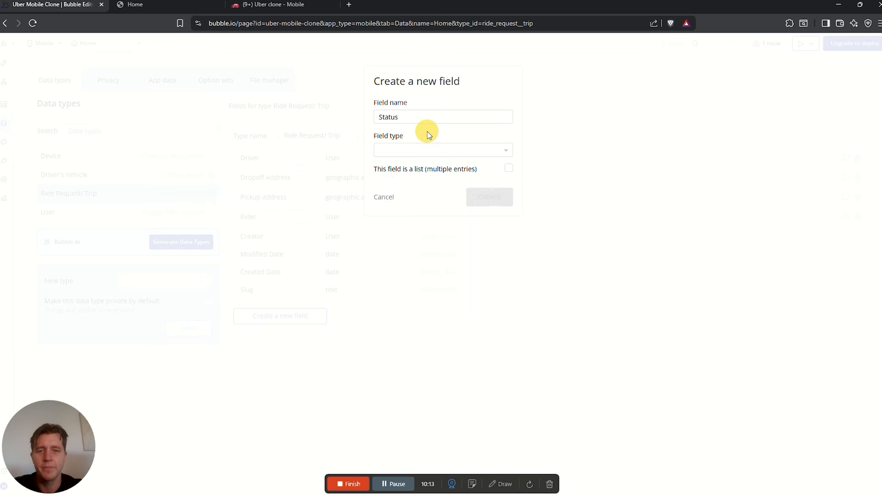
click(386, 200)
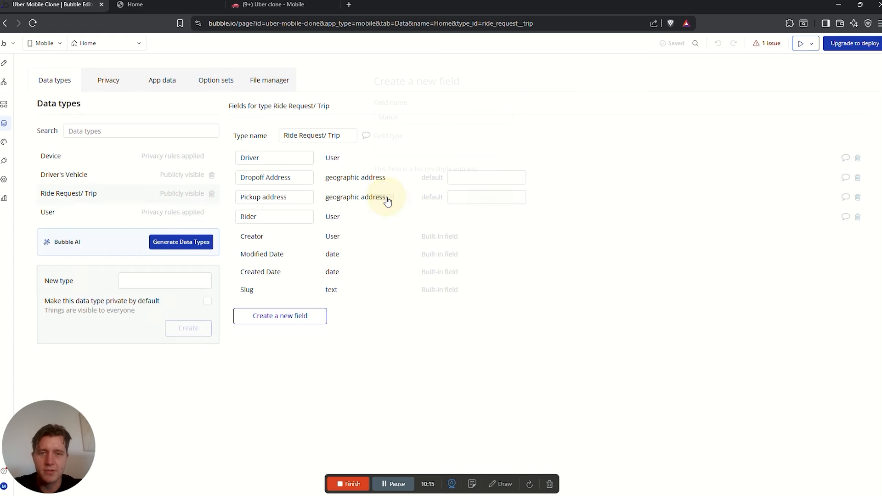
Create a Status option set and read its planned options in the Notion plan
click(212, 85)
click(287, 2)
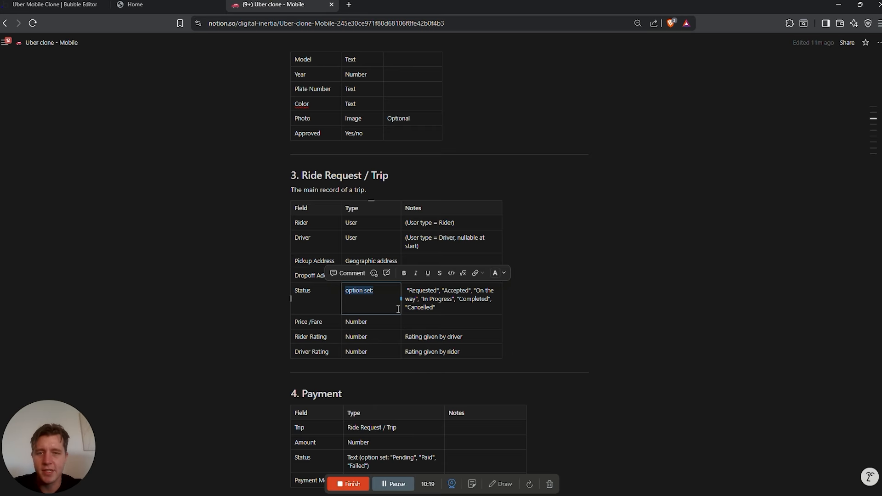
click(318, 290)
click(299, 291)
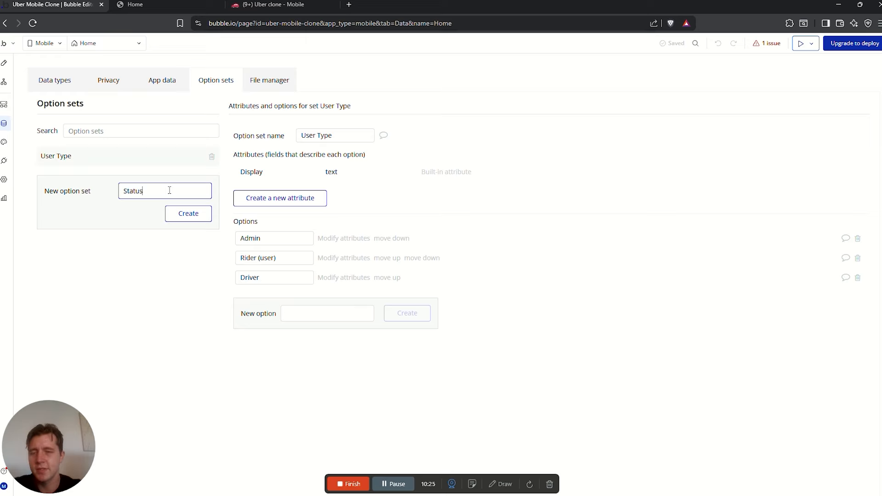
click(199, 217)
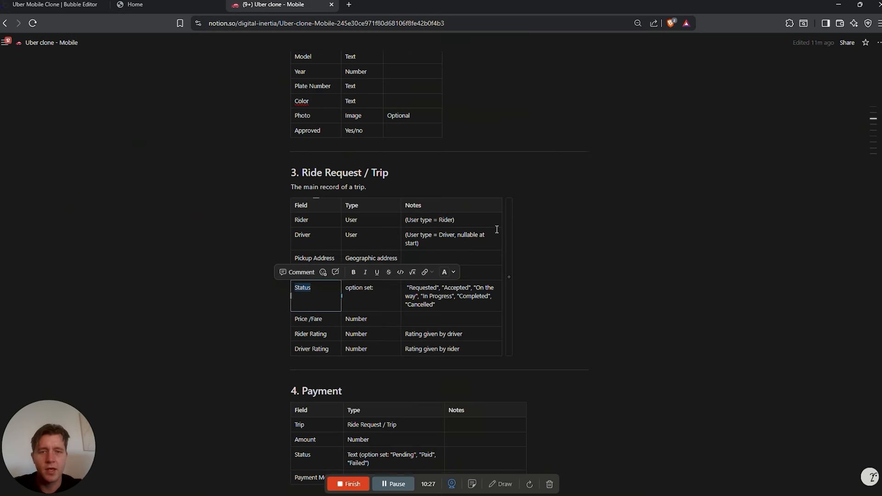
scroll(498, 232, down, 12)
scroll(508, 242, down, 2)
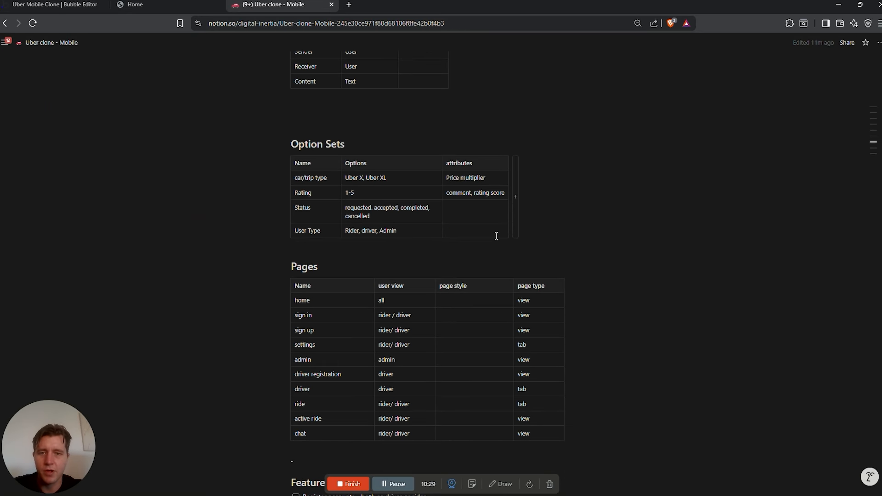
drag(378, 211, 321, 216)
click(400, 209)
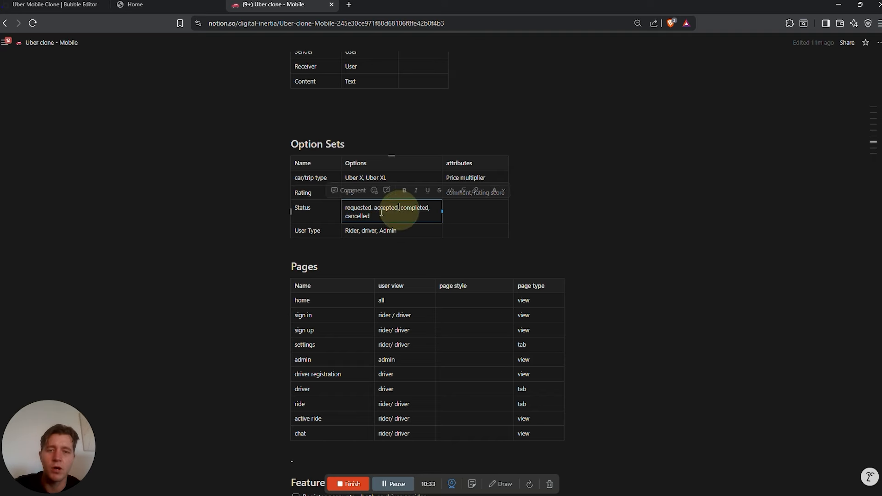
click(76, 6)
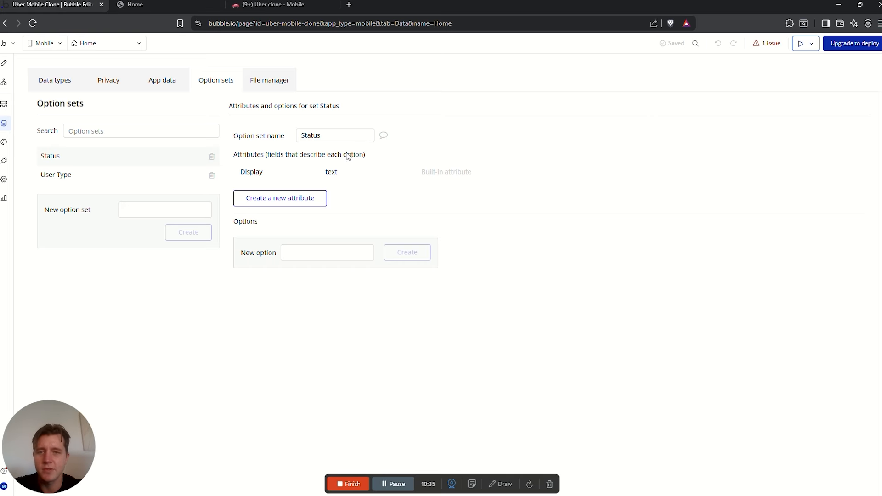
Add the options Requested, Accepted, Completed and Cancelled to the Status set
click(311, 253)
text(Requested)
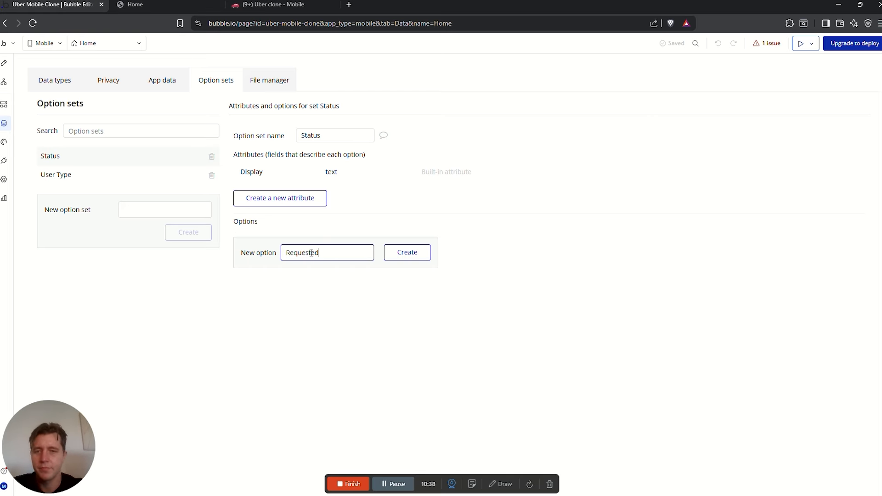
key(Return)
text(Accepted)
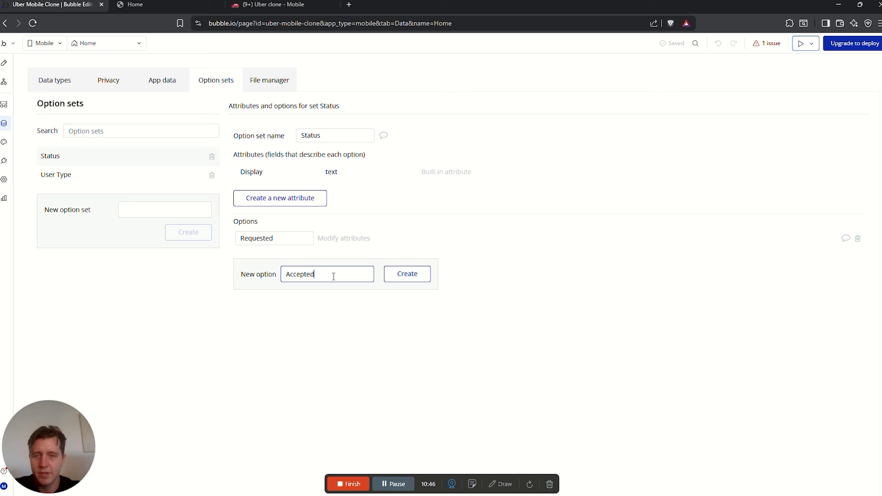
key(Return)
text(Compelt)
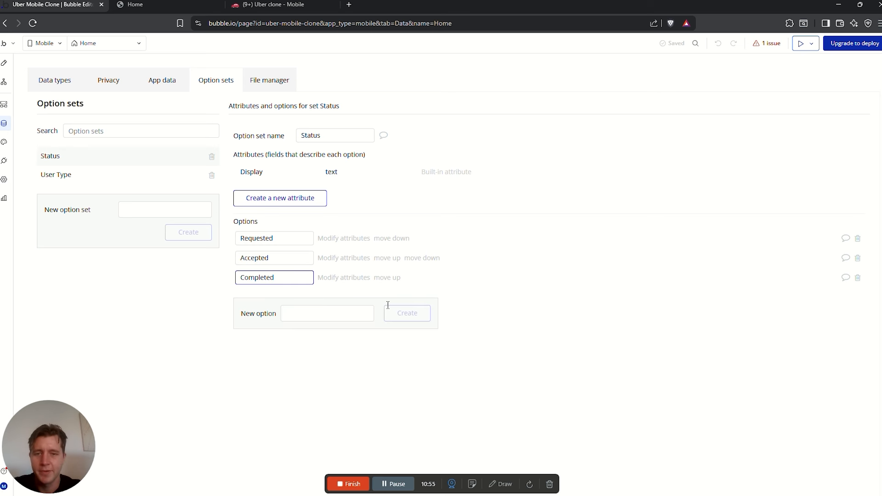
click(357, 315)
text(Can)
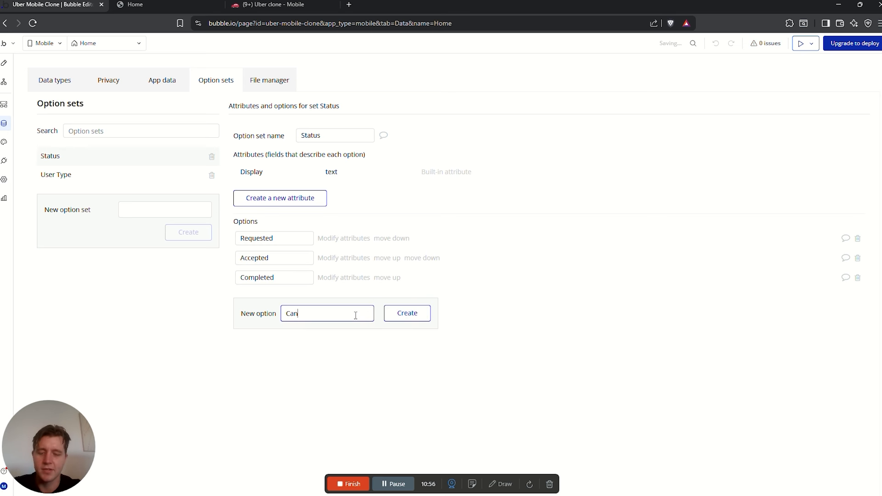
text(celled)
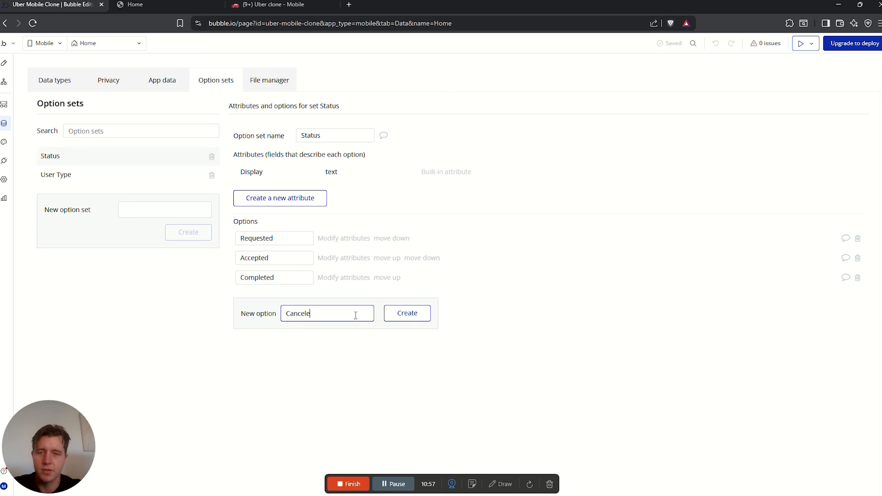
key(Return)
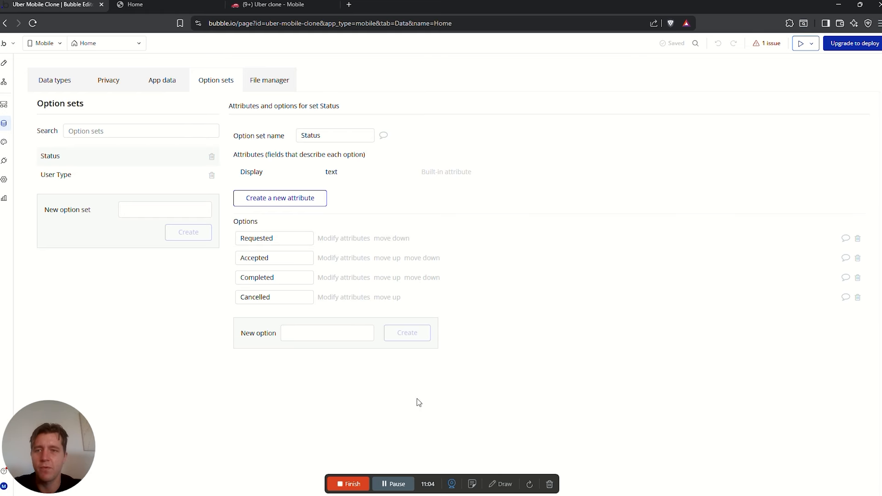
click(55, 83)
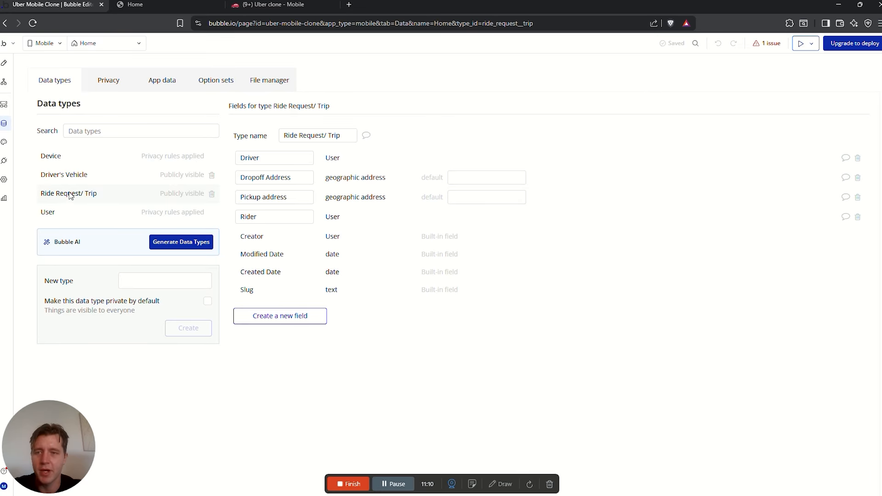
Add a Status field to Ride Request/ Trip using the Status option set
click(277, 315)
click(420, 118)
text(Status)
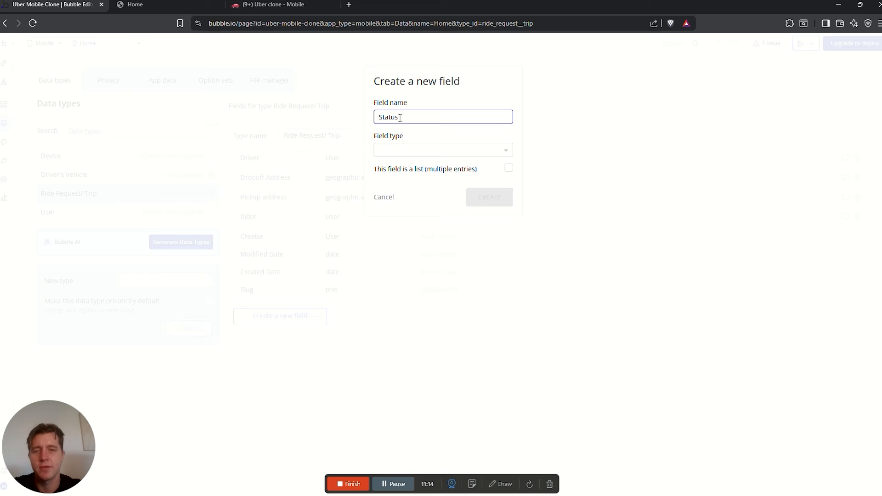
click(391, 150)
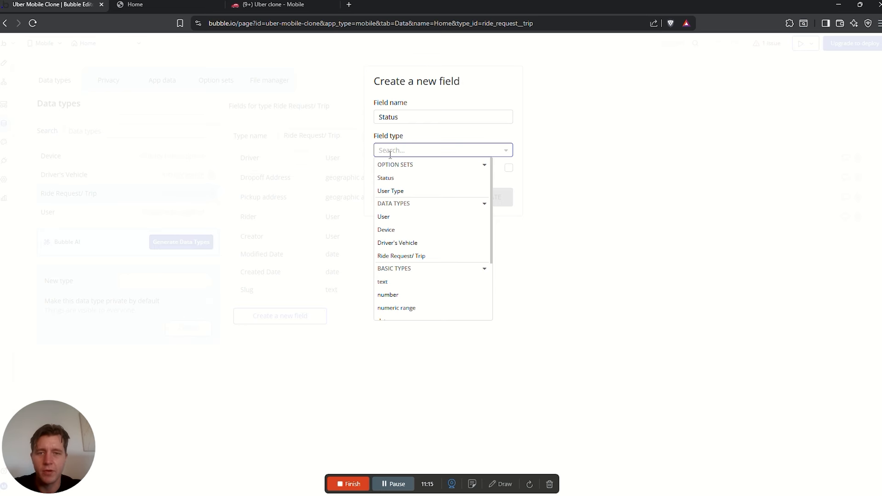
click(390, 178)
click(487, 201)
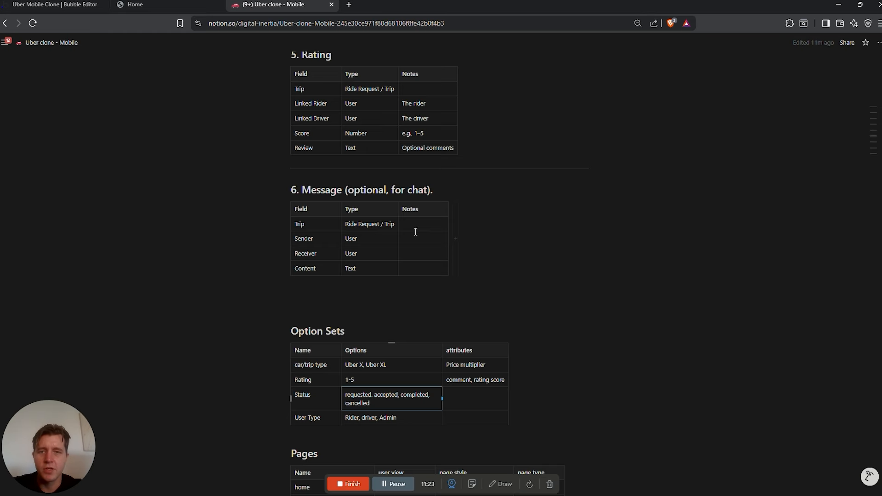
scroll(416, 232, up, 5)
scroll(416, 231, up, 6)
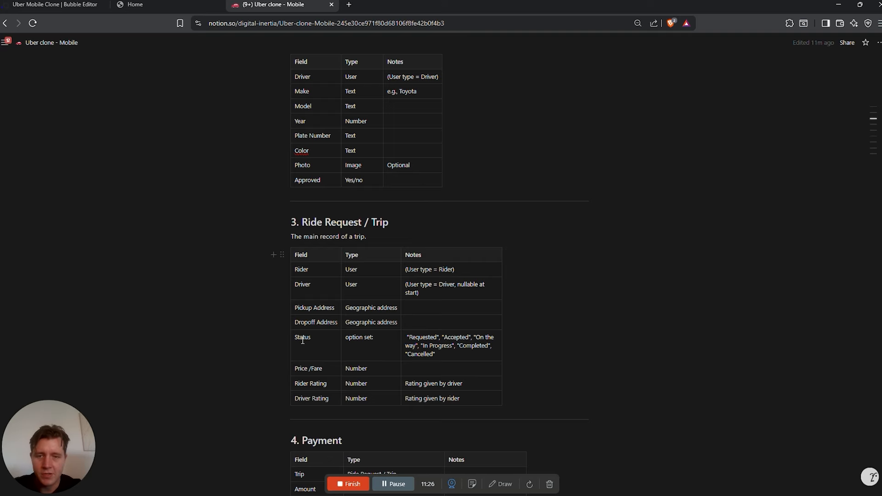
drag(303, 341, 443, 343)
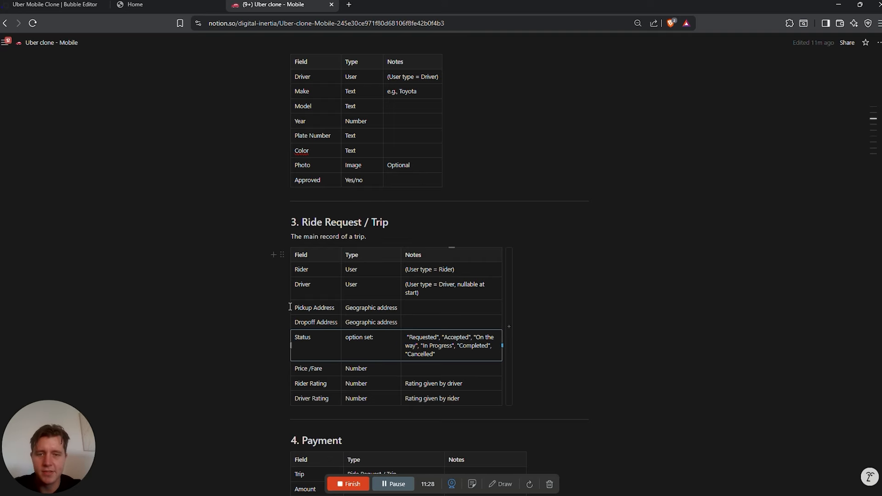
Add a Price / Fare field of type number
scroll(403, 309, down, 1)
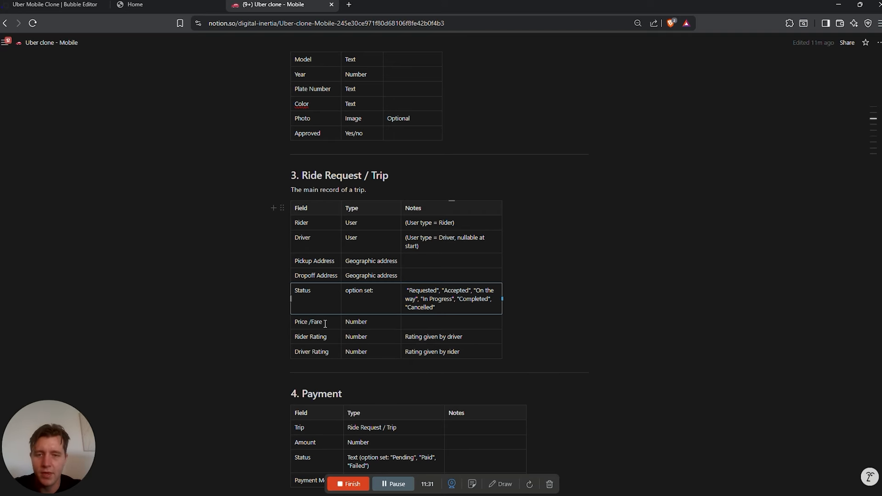
drag(297, 321, 327, 322)
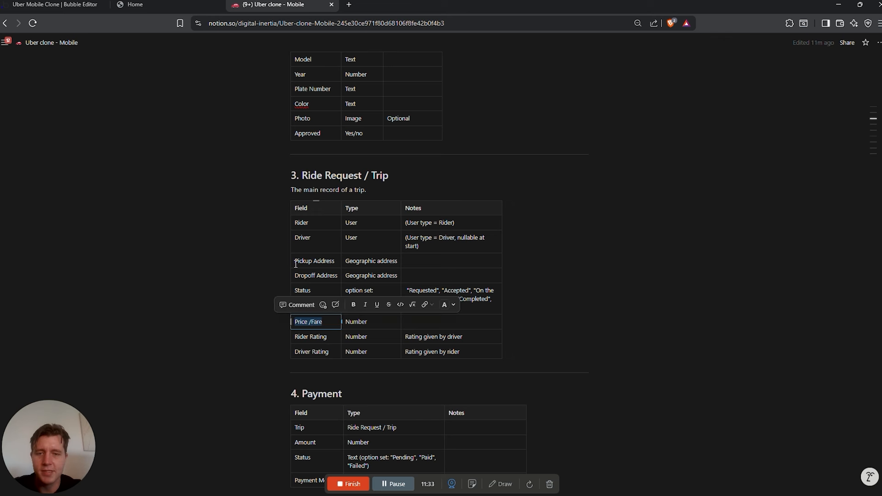
click(31, 13)
click(281, 335)
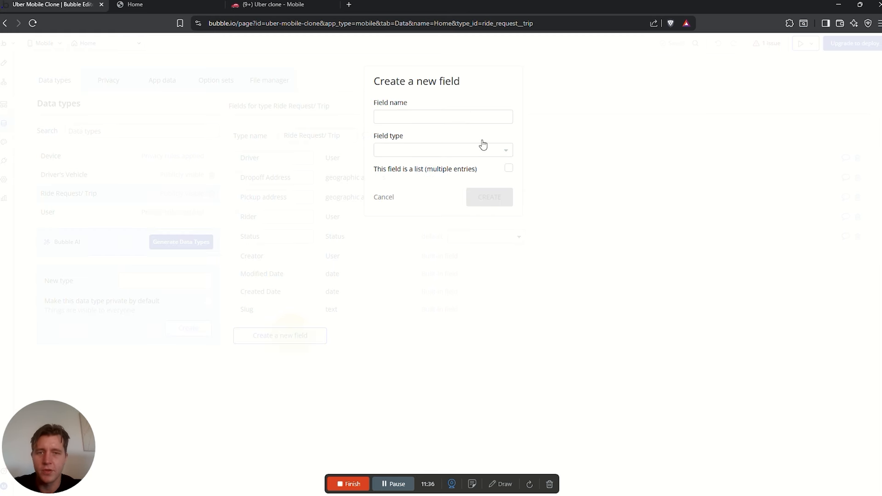
click(425, 116)
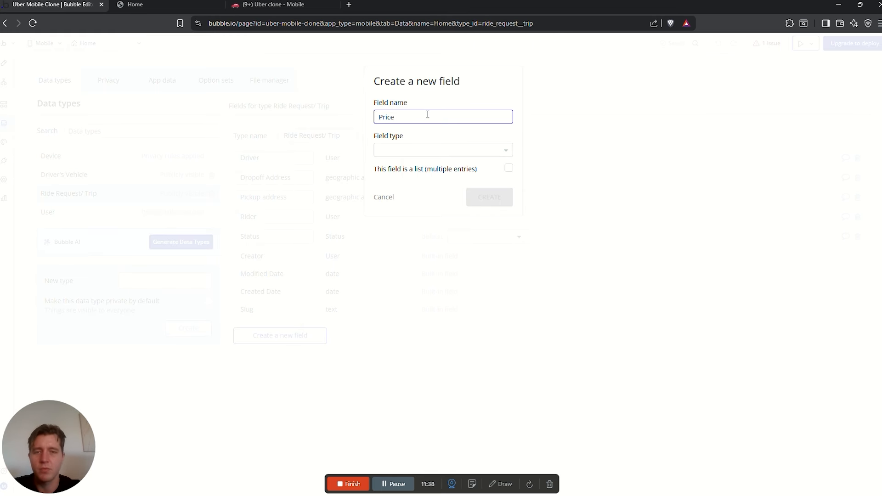
click(416, 151)
text(number)
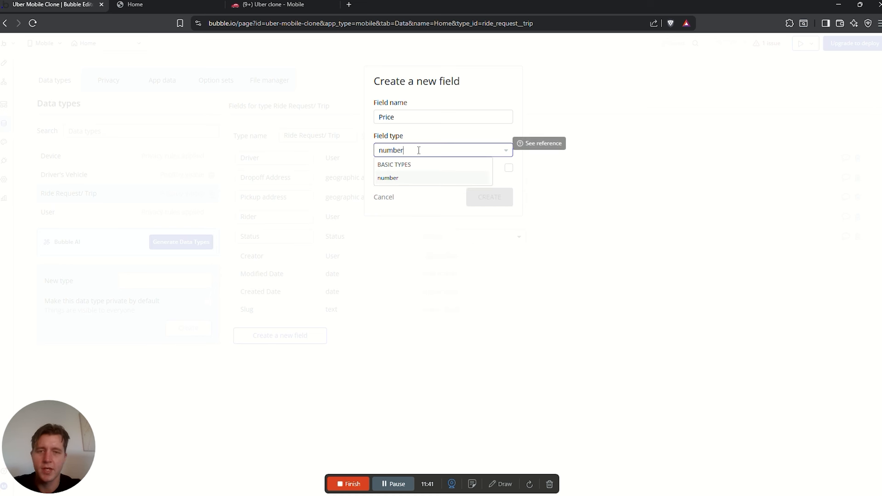
click(388, 178)
click(411, 117)
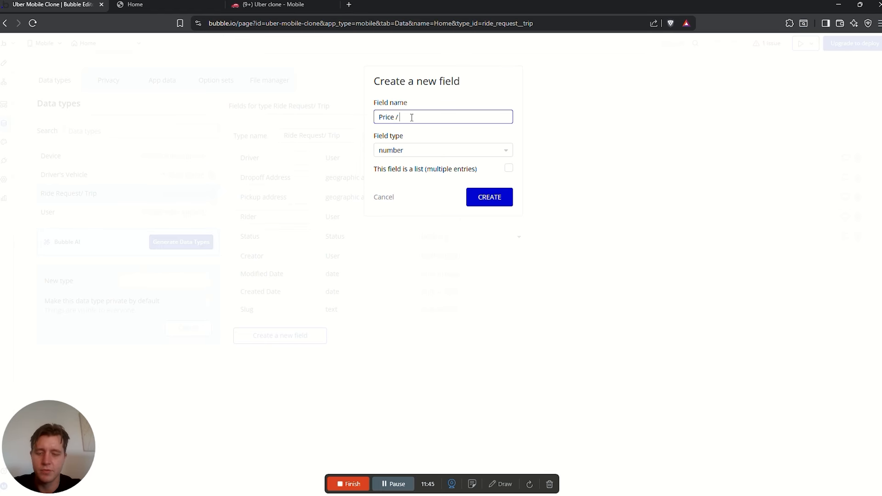
click(489, 197)
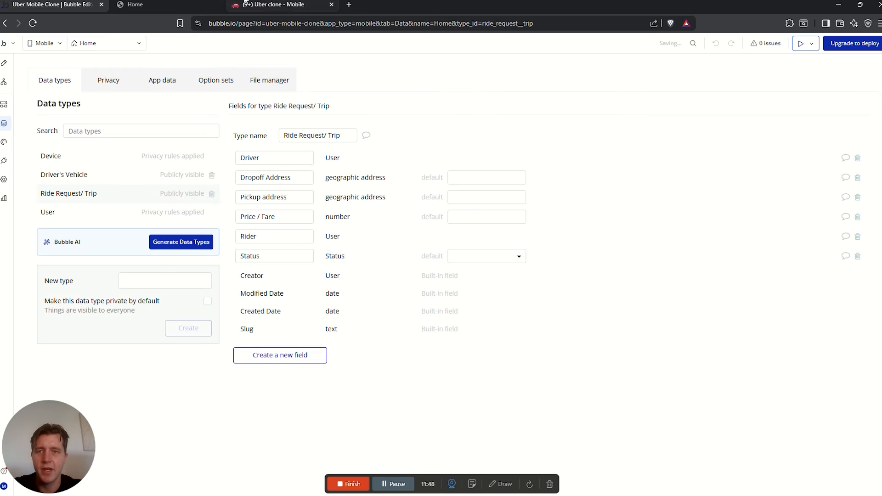
Add a Rider rating given number field to Ride Request/ Trip, checking the spec's rating rows
click(274, 4)
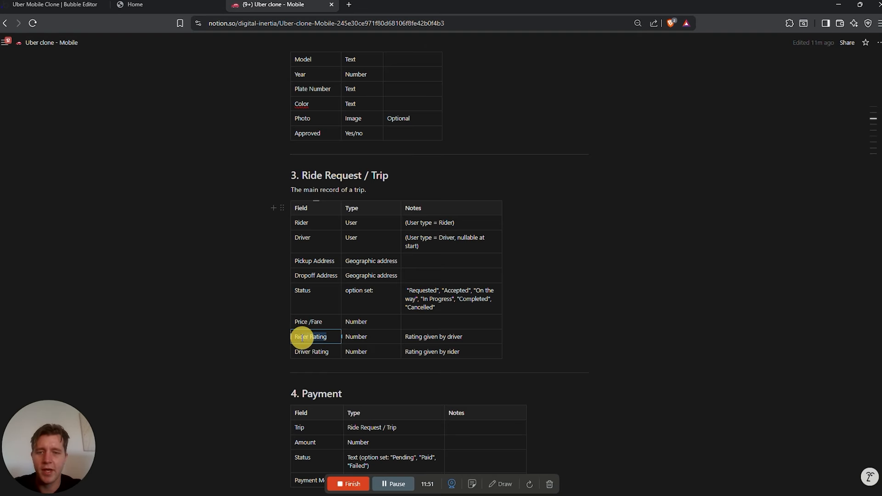
drag(301, 338, 298, 338)
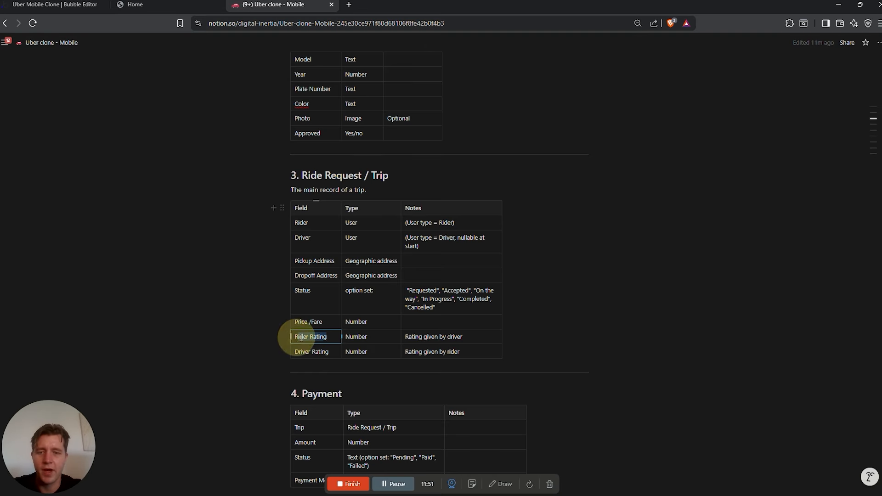
click(324, 351)
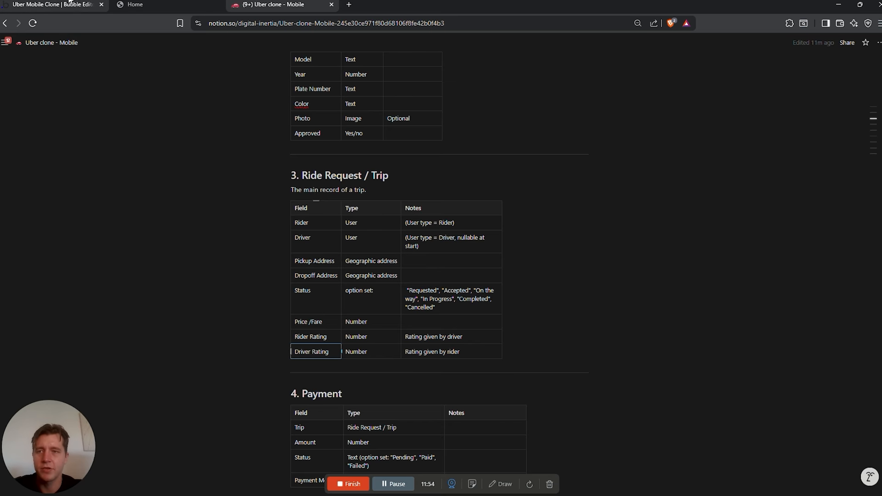
click(37, 6)
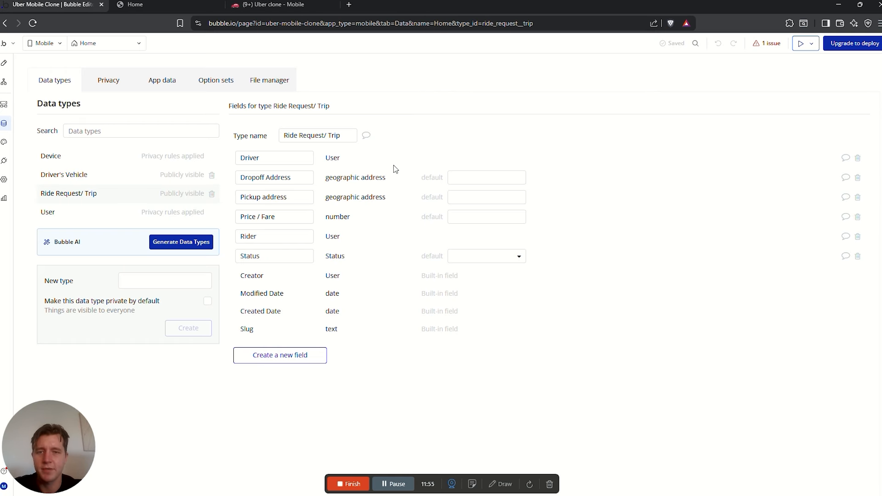
click(300, 354)
click(403, 112)
text(Rider rating)
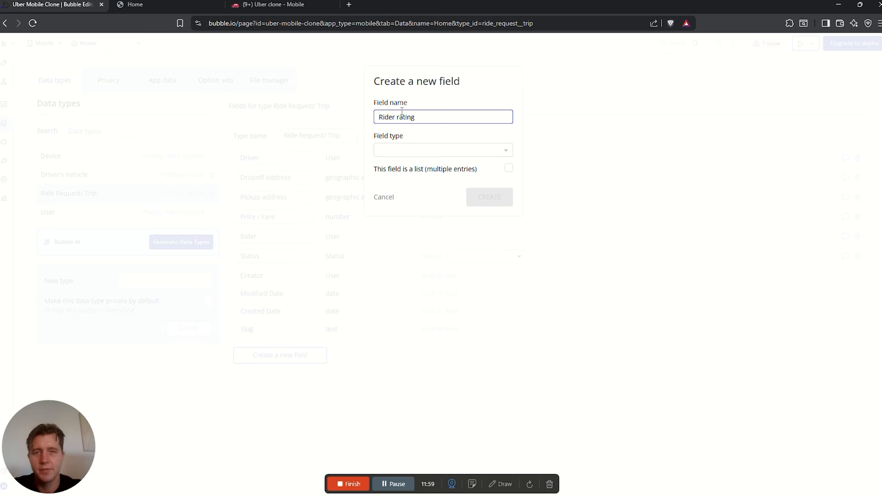
key(Tab)
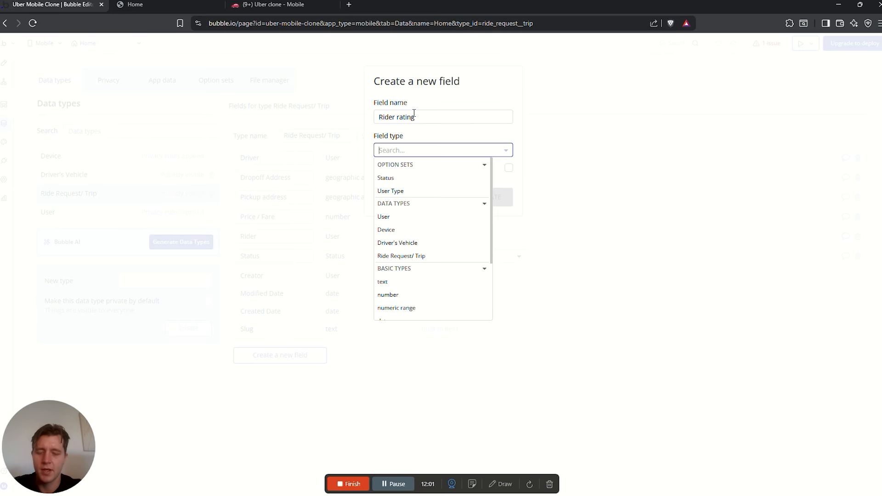
text(number)
key(Return)
click(430, 121)
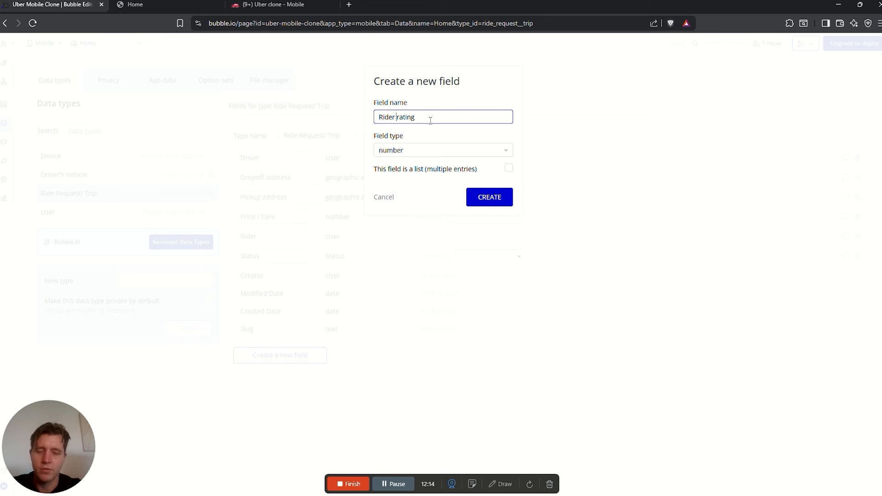
text(given)
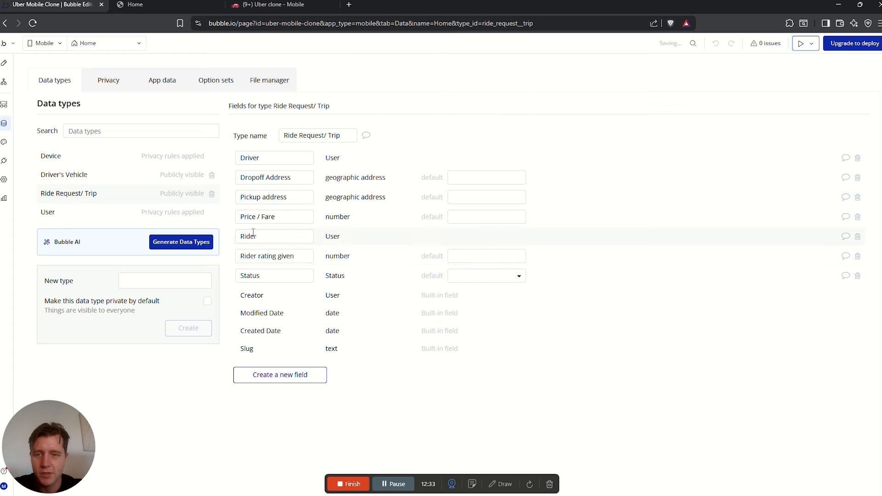
drag(301, 256, 230, 257)
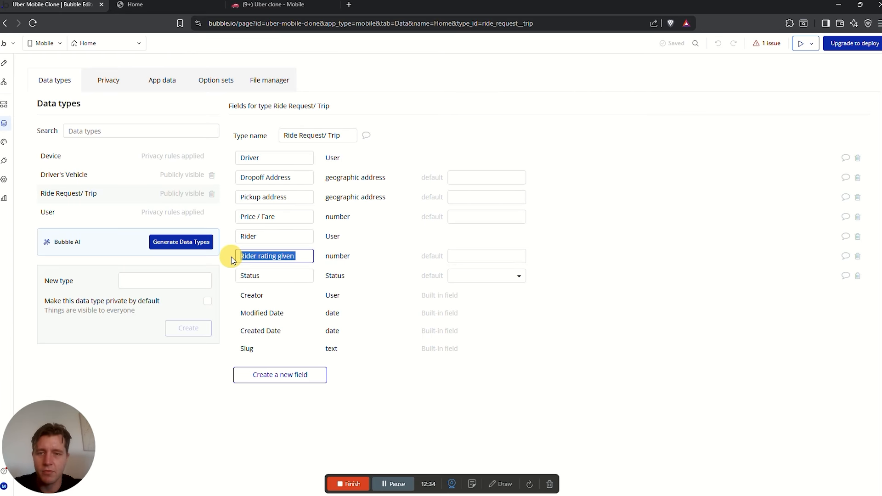
Add a Driver rating given number field to Ride Request/ Trip
click(306, 373)
click(398, 118)
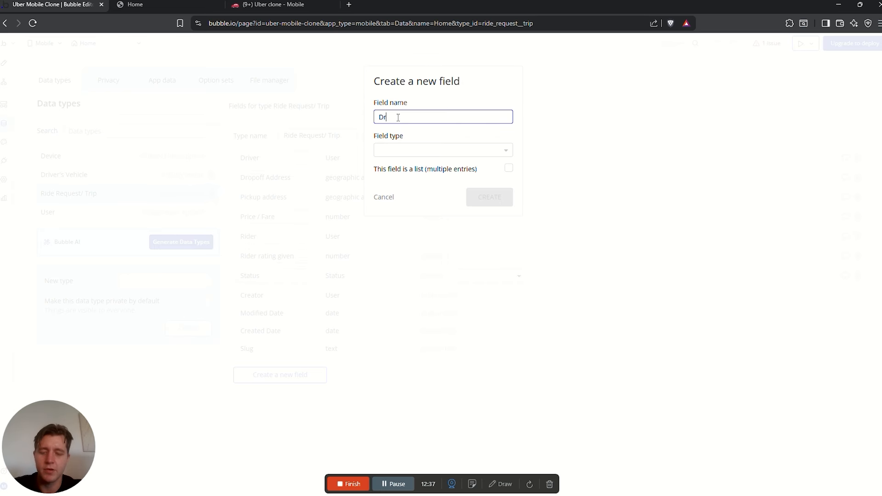
text(Driver rating )
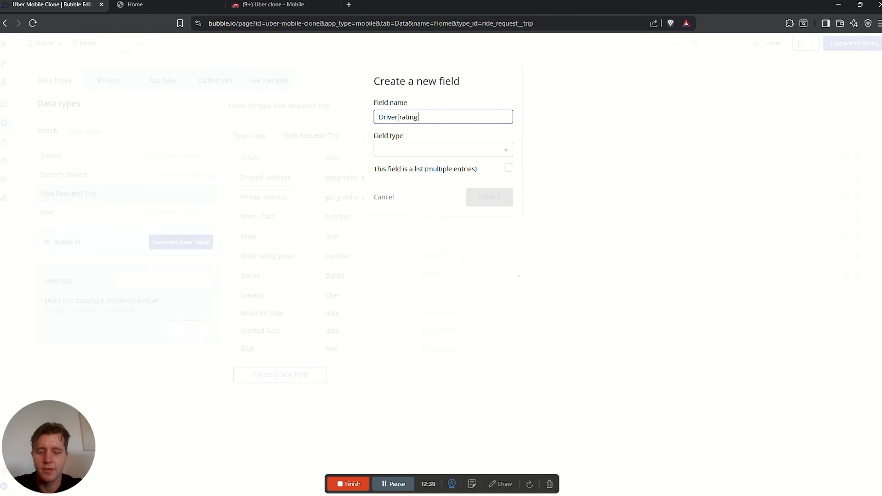
text(given)
click(427, 152)
text(n)
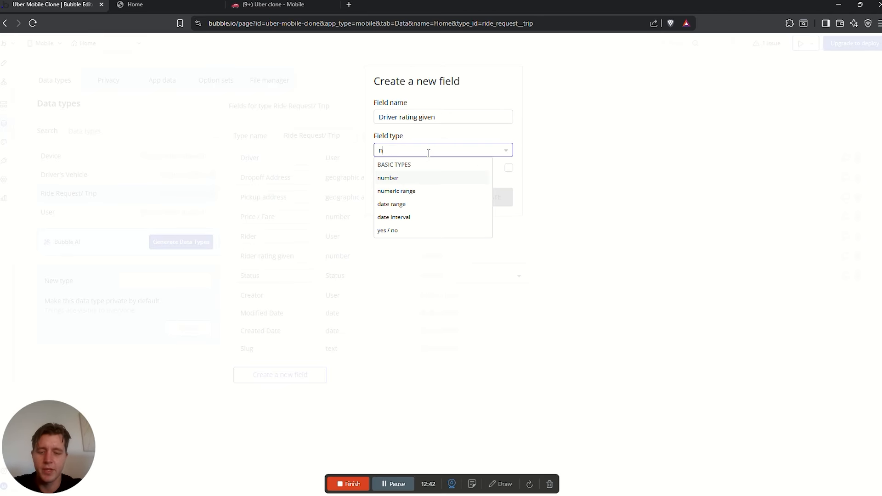
text(umb)
click(427, 177)
click(490, 197)
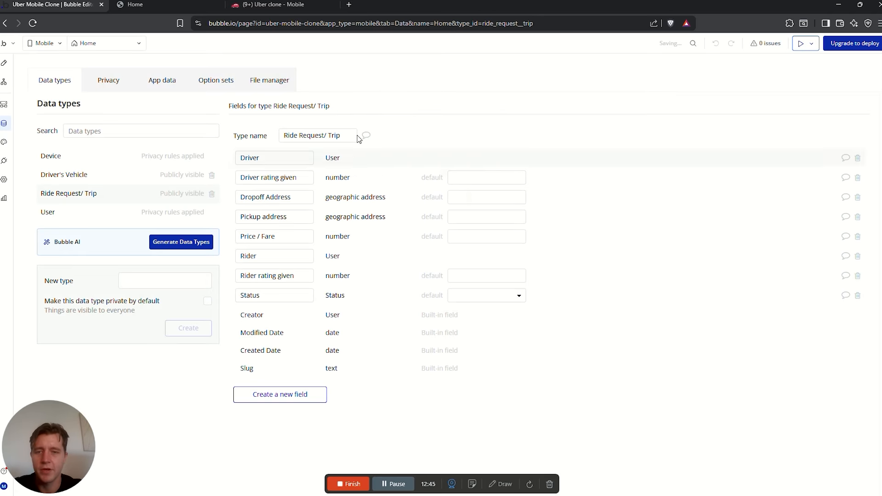
click(275, 5)
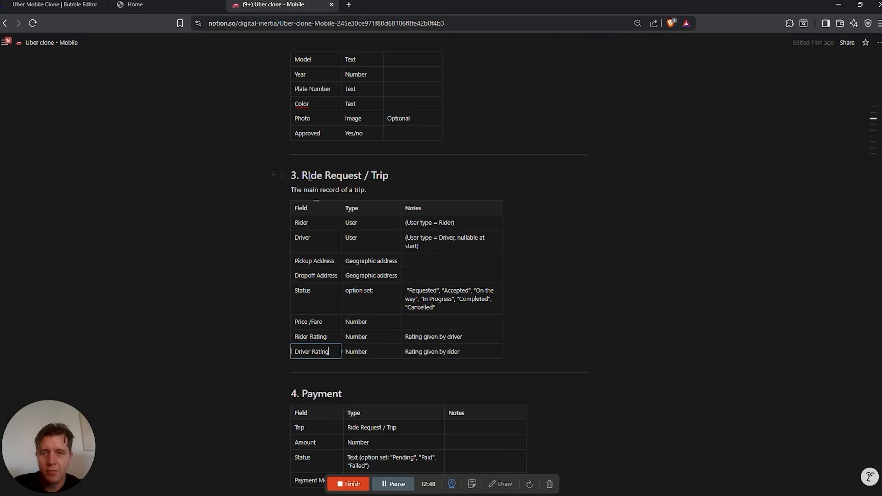
drag(407, 181, 303, 174)
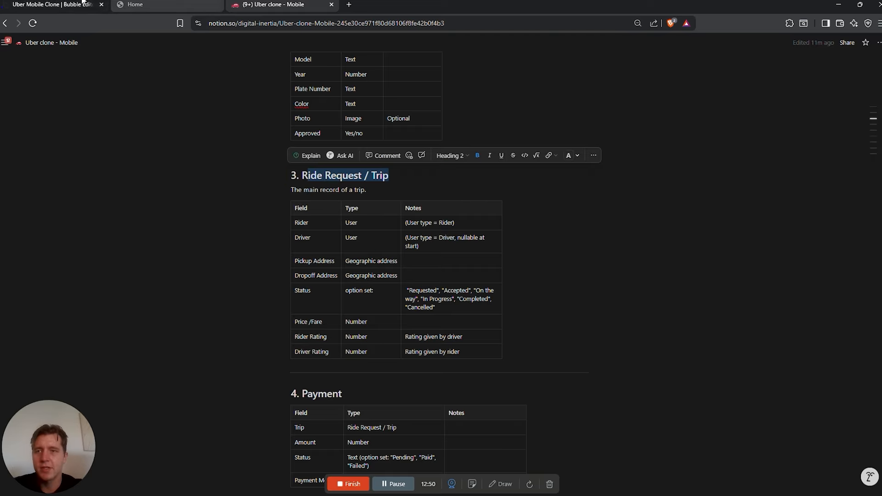
click(37, 4)
click(275, 4)
scroll(376, 180, up, 7)
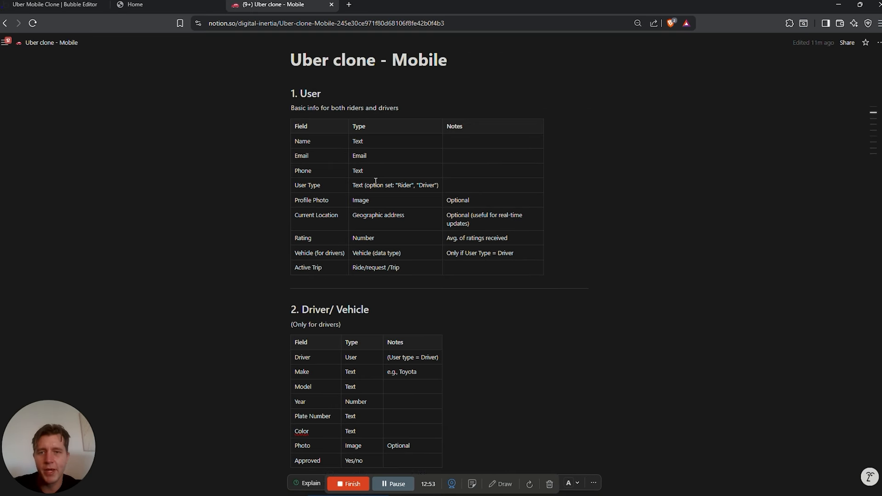
drag(298, 94, 331, 95)
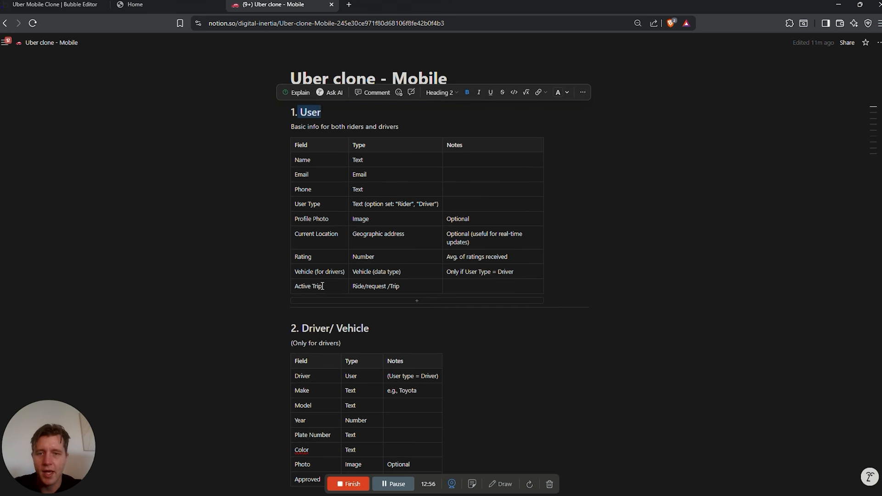
drag(329, 288, 290, 287)
Add an Active Trip field of type Ride Request/ Trip to the User data type
click(54, 5)
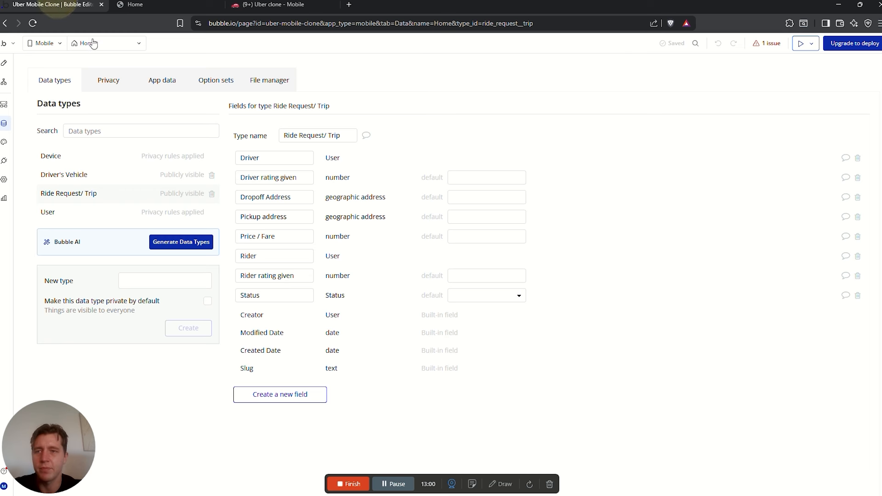
click(76, 212)
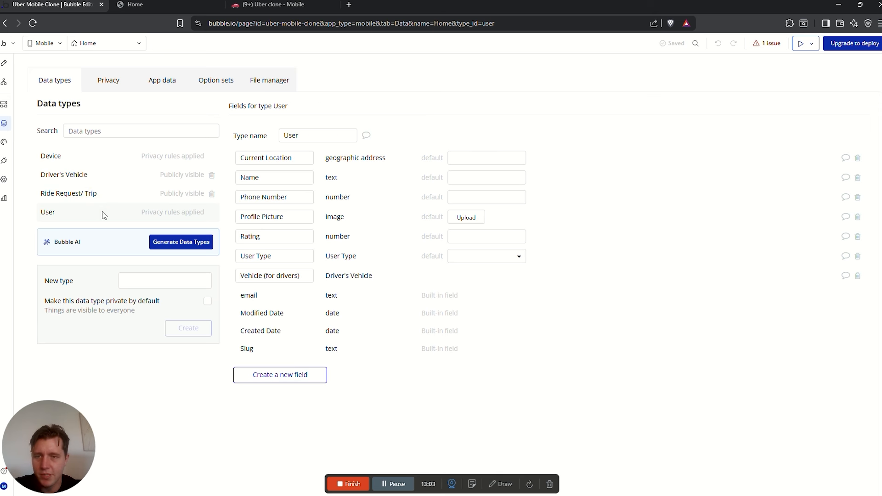
click(294, 374)
click(414, 115)
text(A)
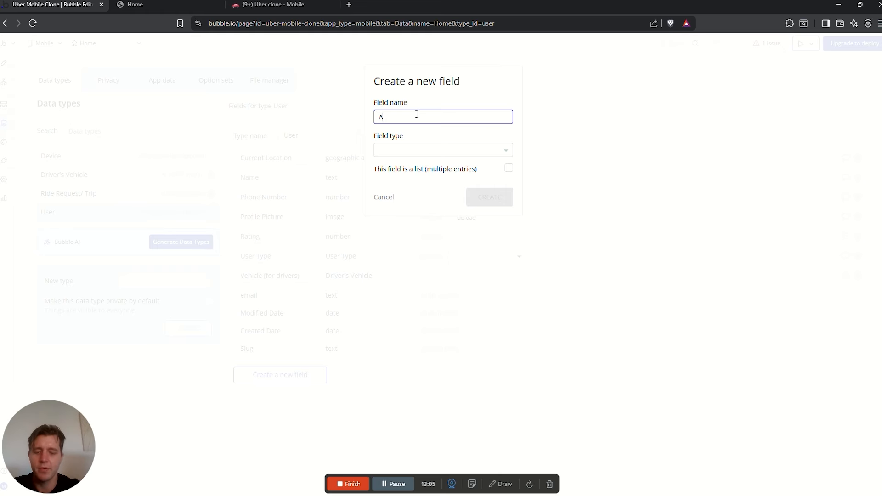
text(ctive Trip)
click(431, 148)
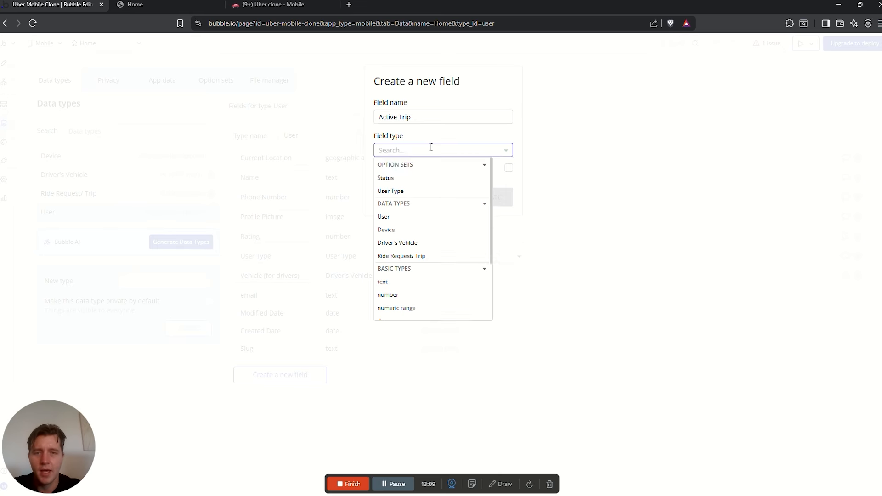
text(tri)
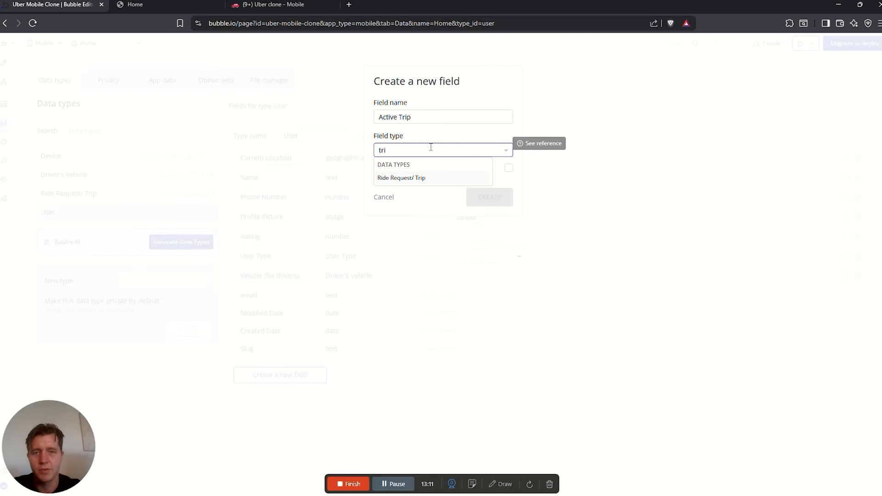
click(407, 179)
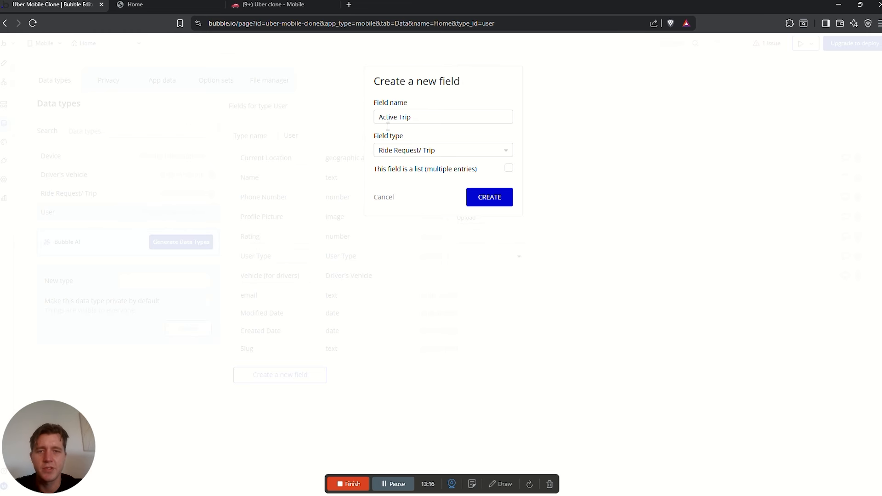
click(488, 196)
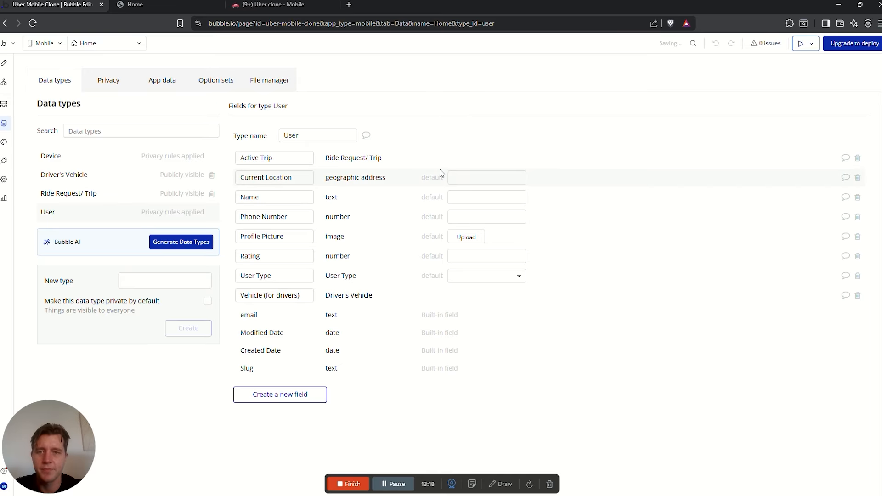
key(ctrl+shift+Tab)
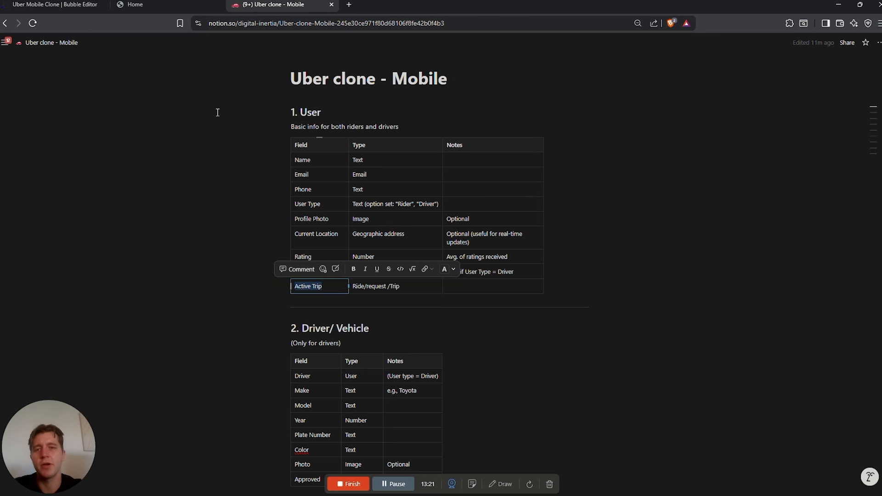
Find the Payment table's Status row in the Notion spec before returning to Bubble's option sets
scroll(424, 229, down, 4)
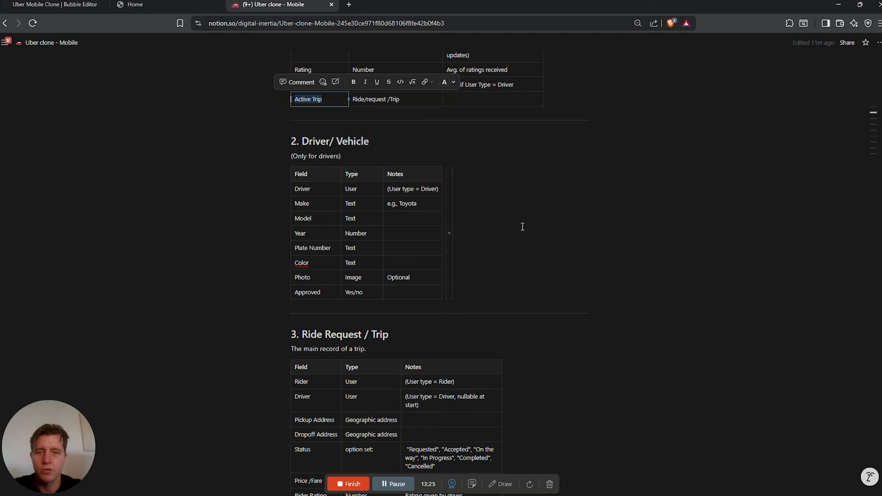
scroll(522, 232, down, 4)
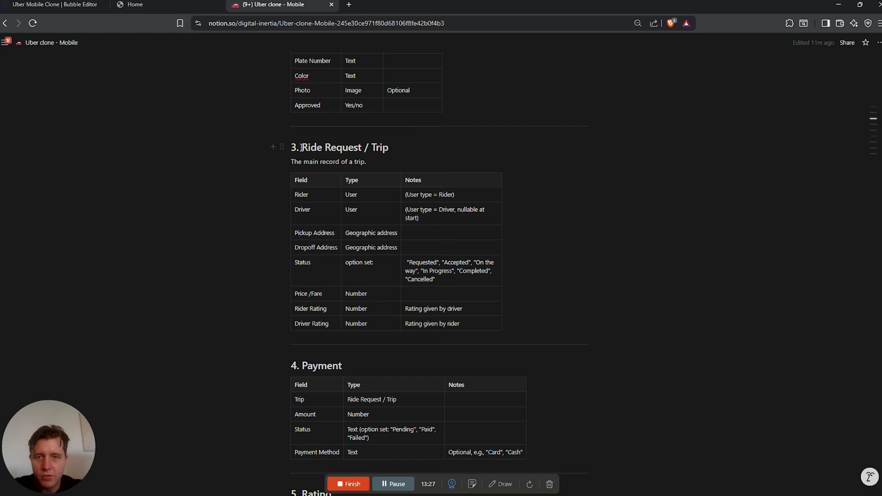
drag(294, 148, 545, 177)
click(546, 177)
scroll(328, 271, down, 4)
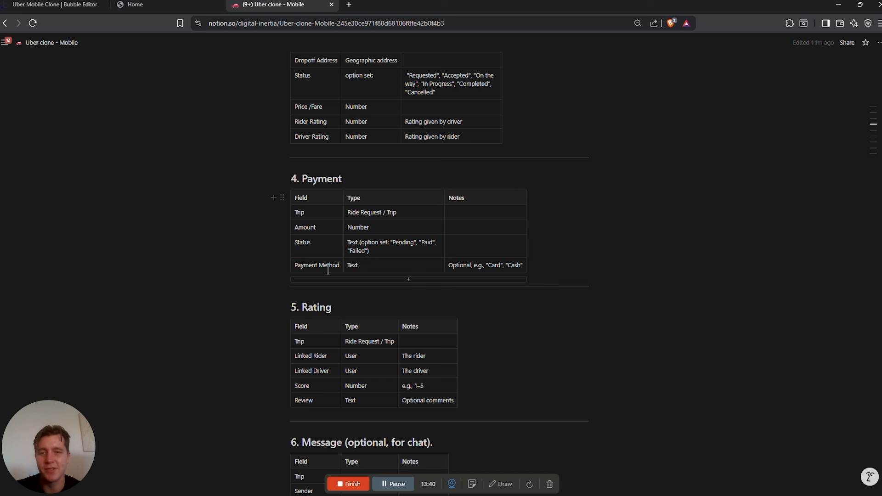
drag(356, 175, 301, 178)
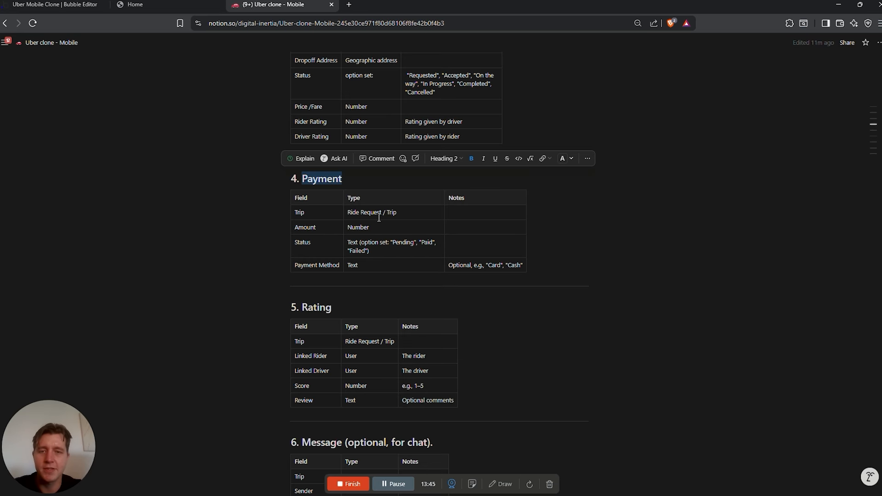
drag(304, 241, 352, 243)
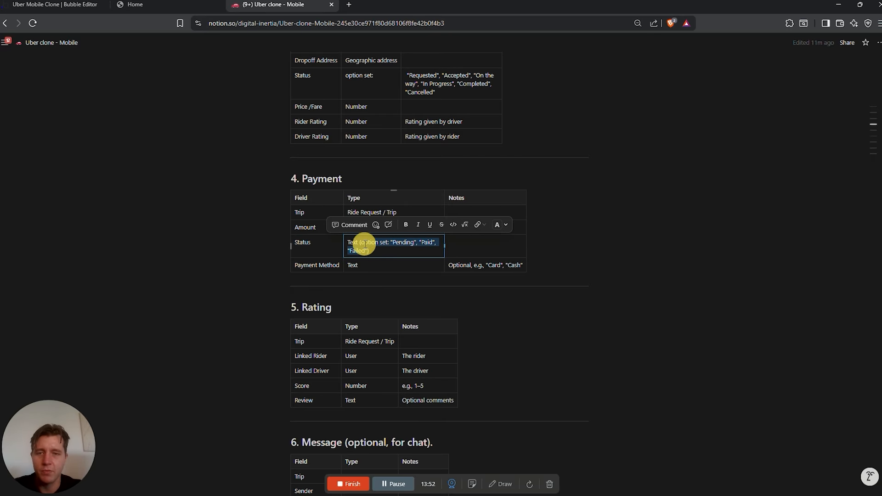
click(42, 7)
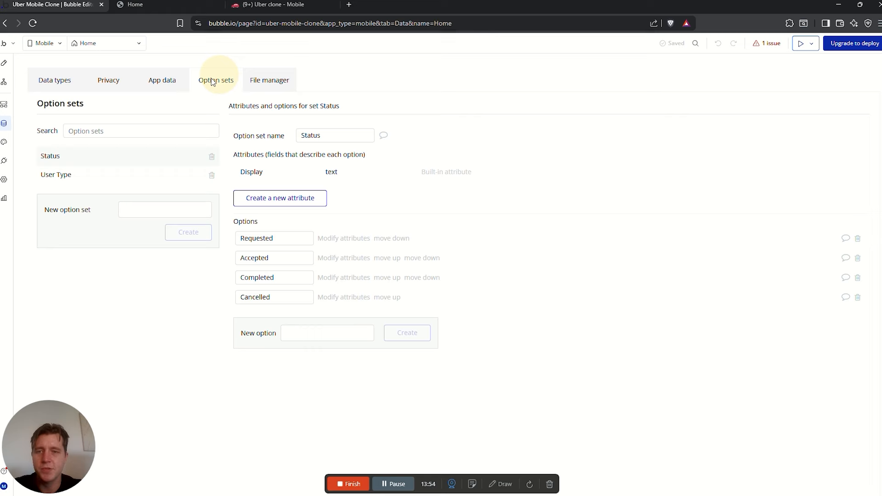
Create a new option set named Payment Status
click(166, 208)
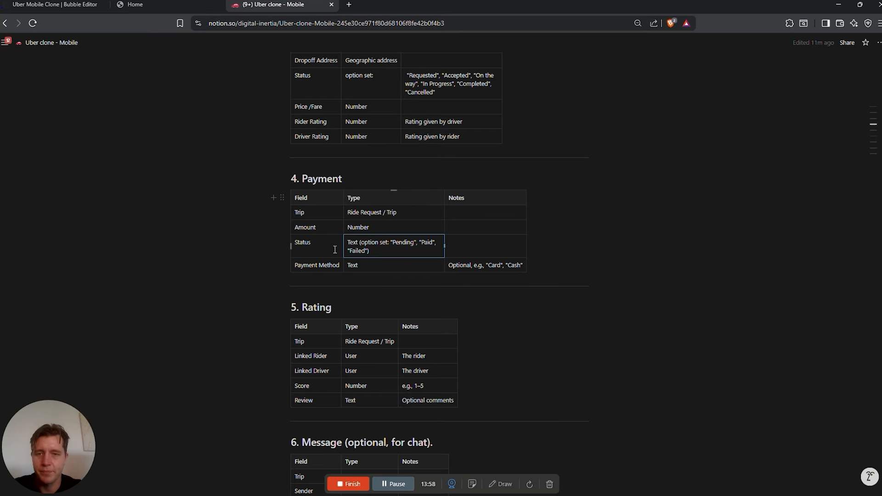
click(296, 241)
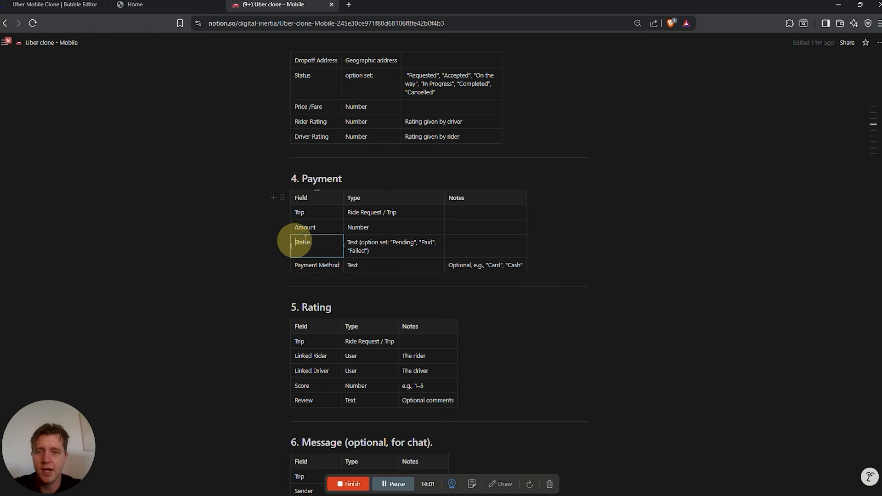
text(payment)
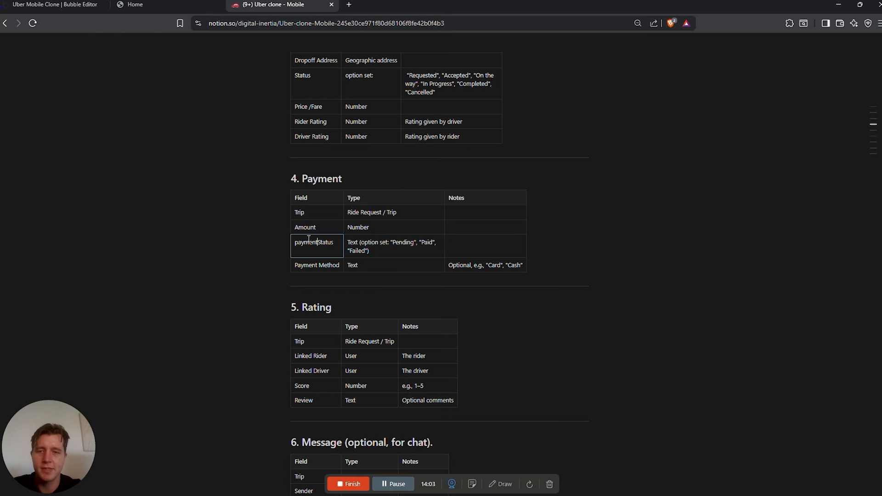
click(174, 210)
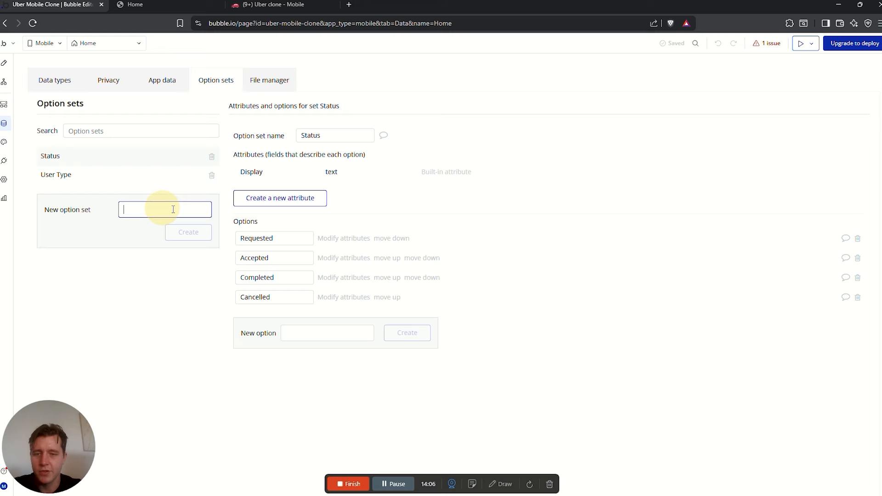
text(Payment Status)
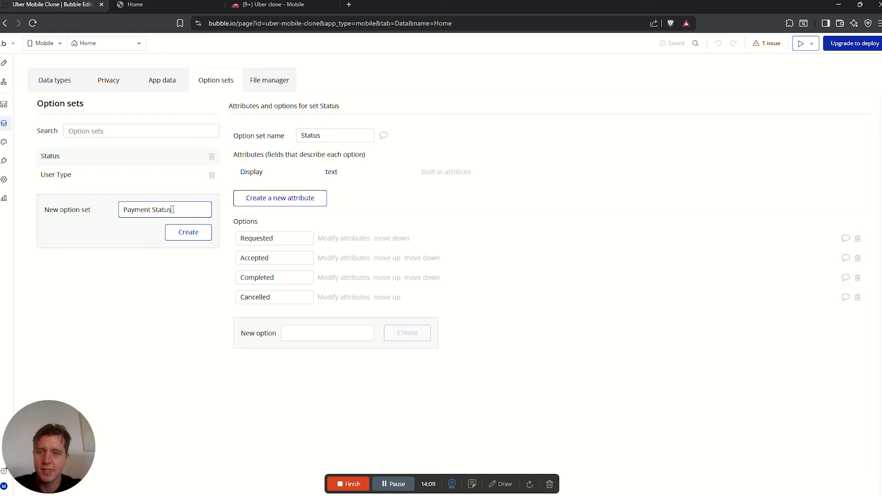
key(Return)
Add the options Pending, Paid and Failed to Payment Status
click(273, 4)
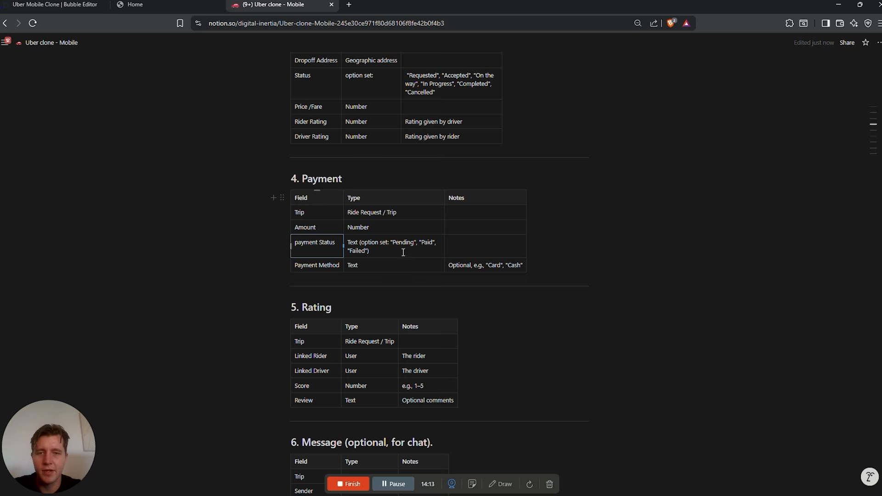
click(52, 5)
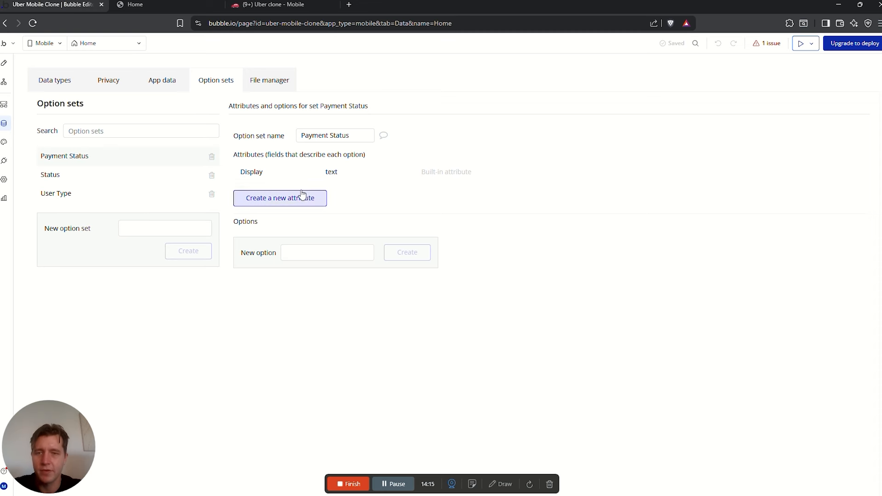
click(318, 256)
text(Pending)
key(Return)
text(Paid)
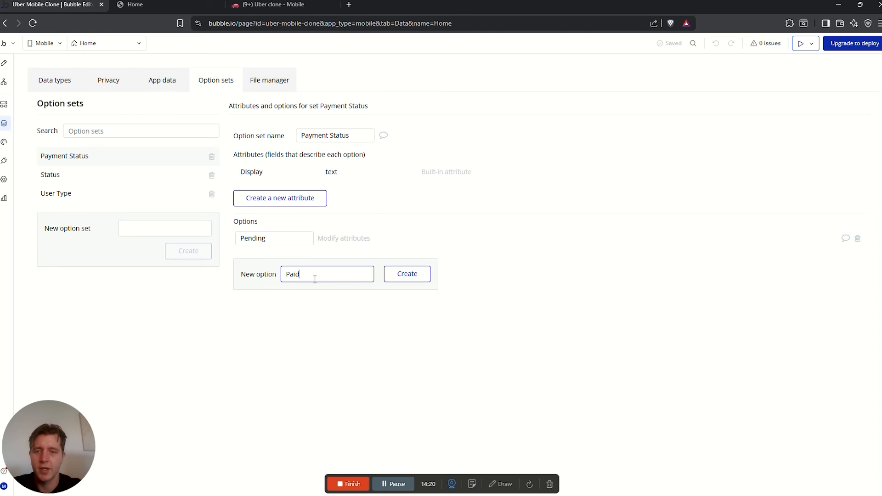
key(Return)
text(Faile)
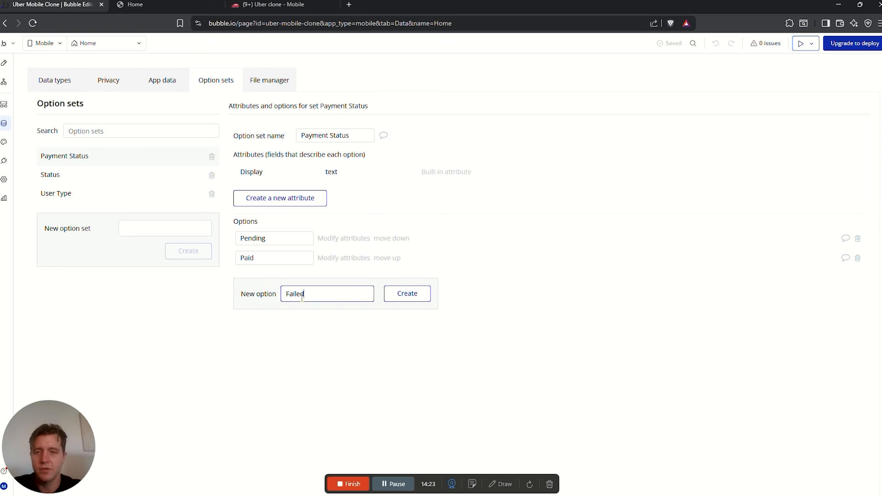
text(d)
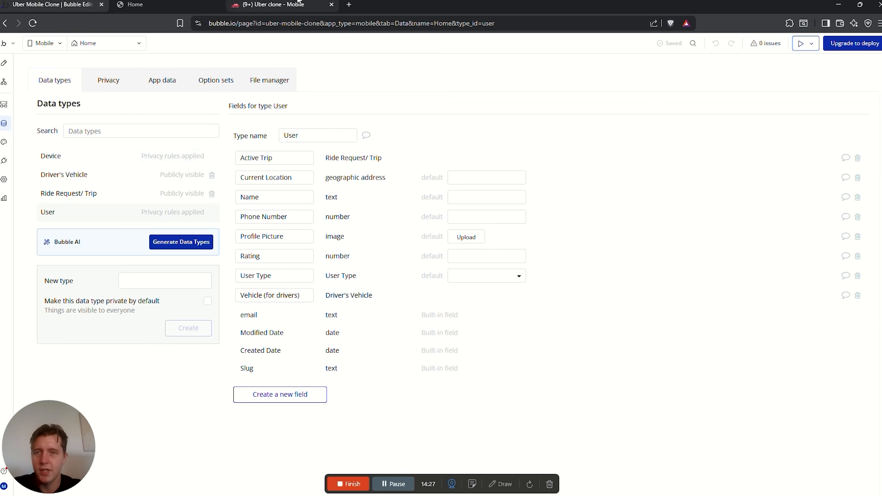
click(274, 5)
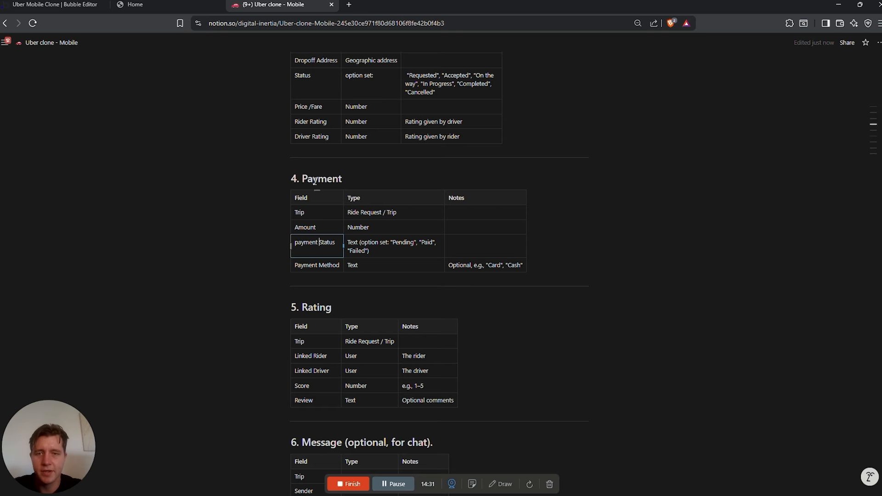
double_click(340, 179)
Create a new data type named Payment
click(55, 4)
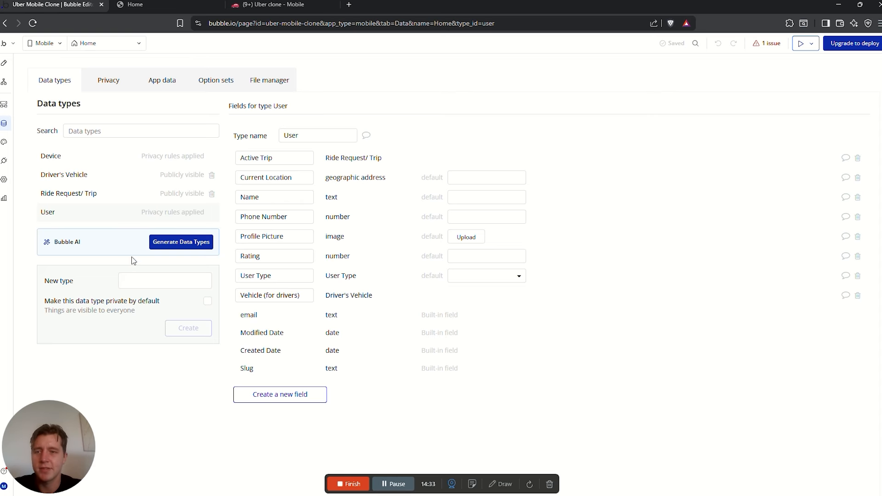
click(162, 280)
text(Payment)
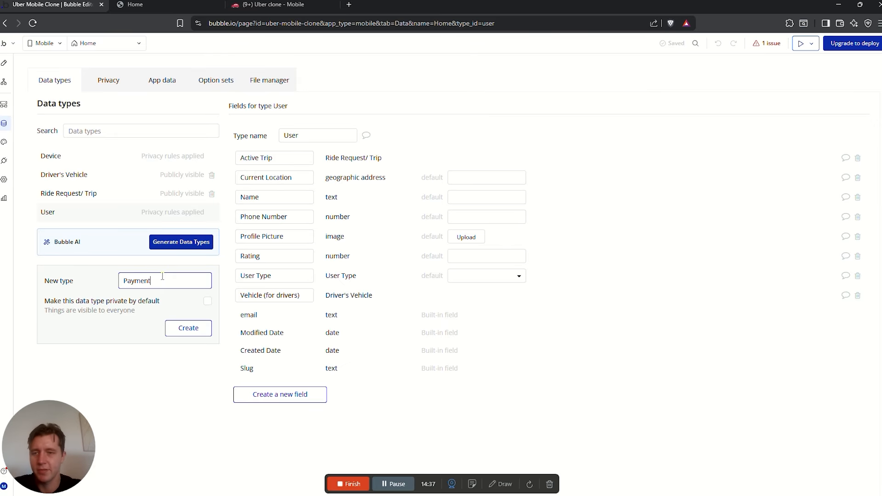
click(188, 329)
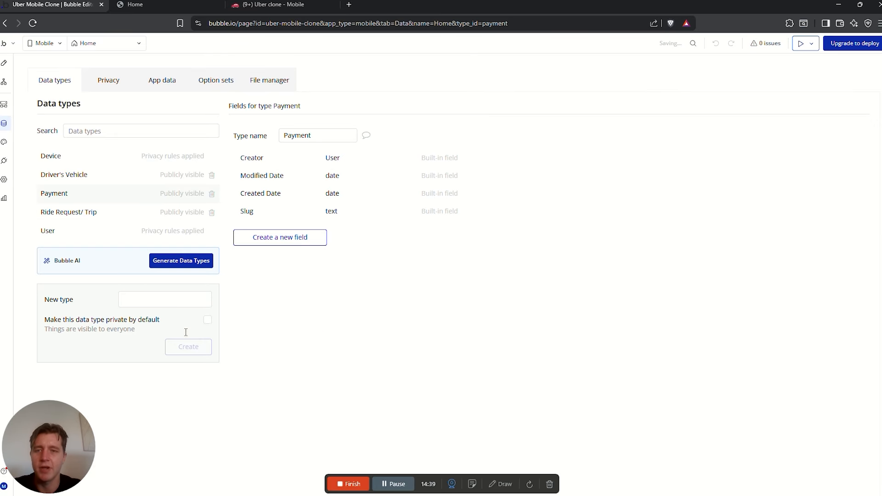
Add a Trip field linked to Ride Request/ Trip to Payment
click(274, 4)
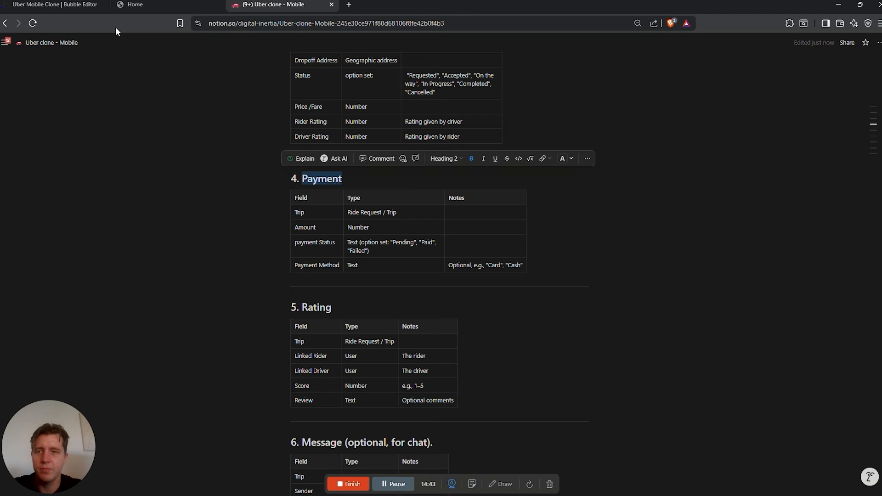
click(55, 4)
click(290, 236)
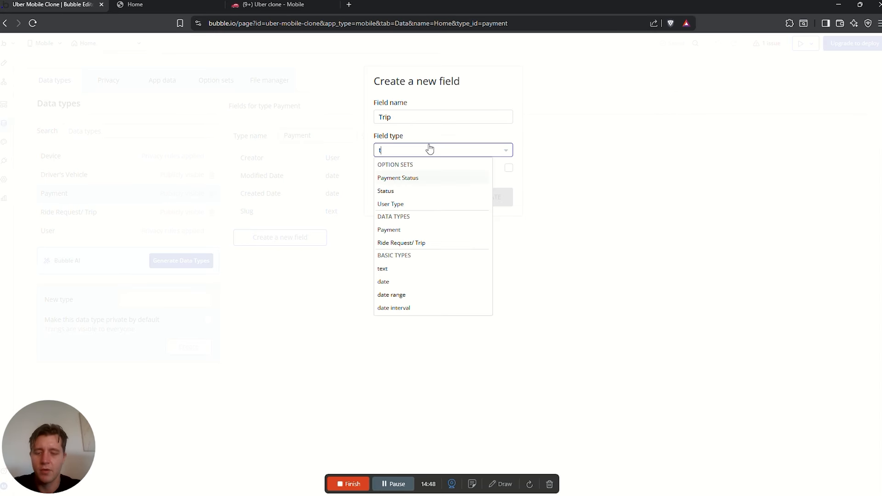
text(rip)
click(401, 179)
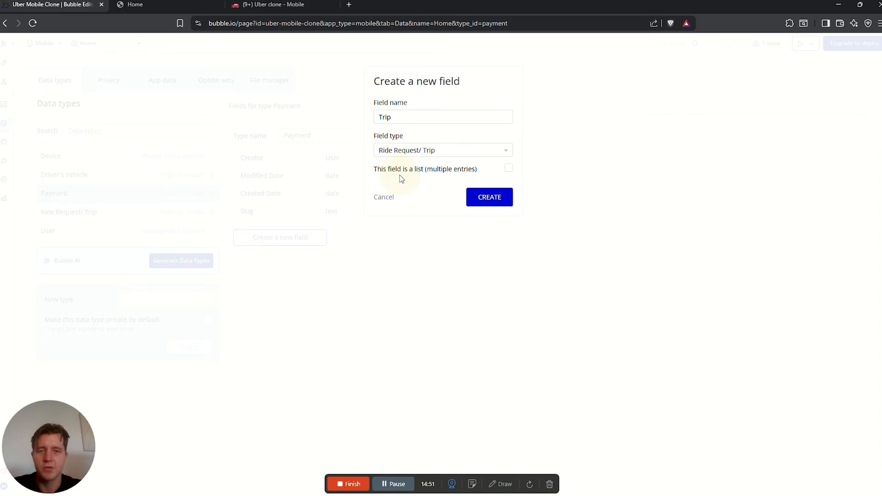
click(496, 204)
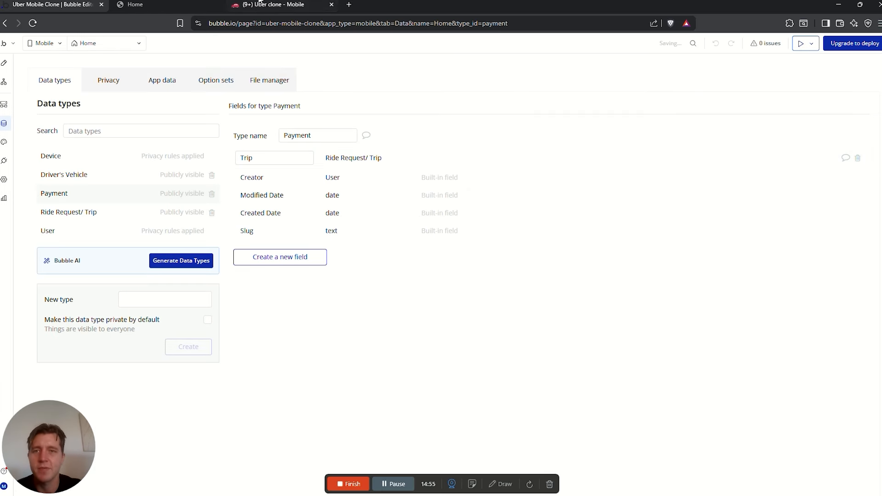
Add an Amount (price/fare) number field to Payment
click(273, 5)
drag(303, 212, 264, 209)
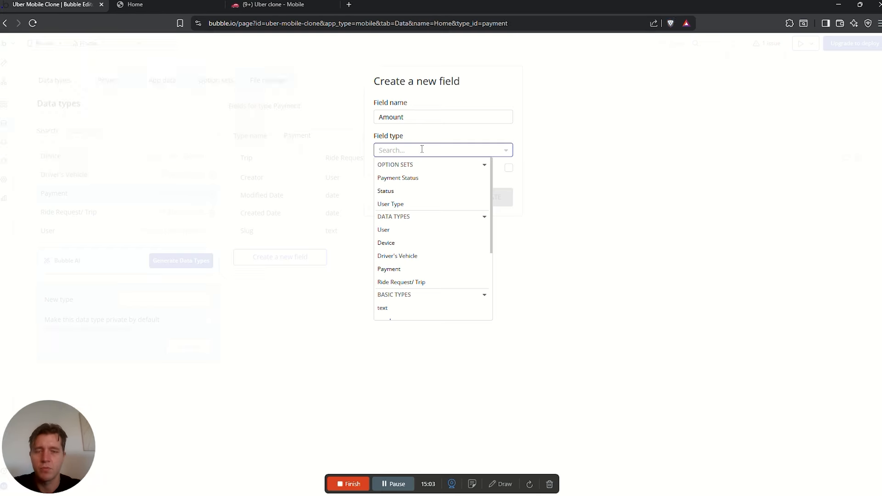
click(414, 116)
text((price)
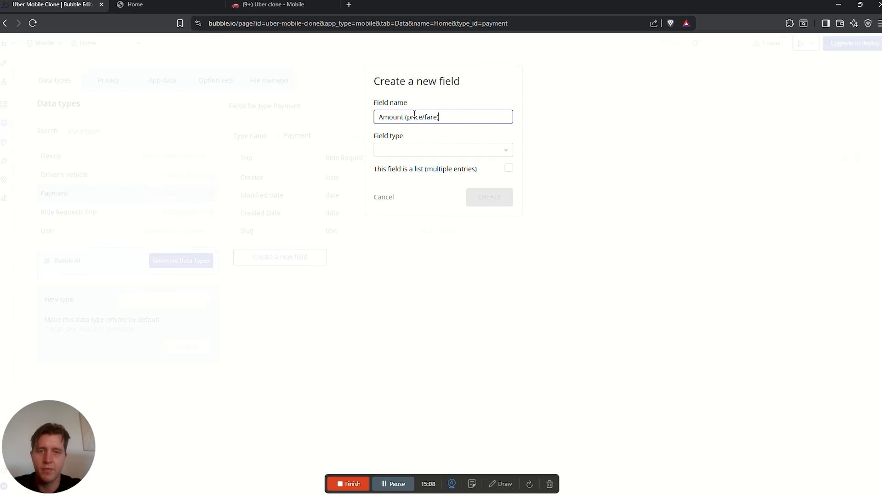
text(/fare))
click(274, 4)
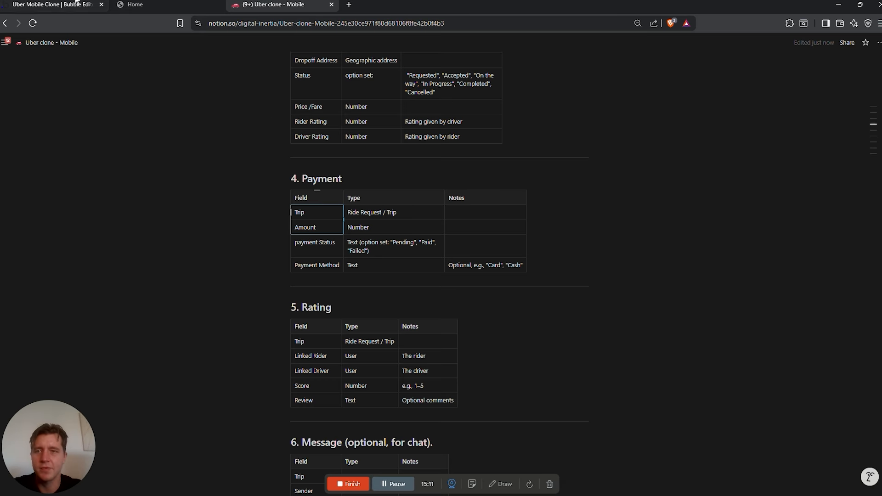
click(53, 5)
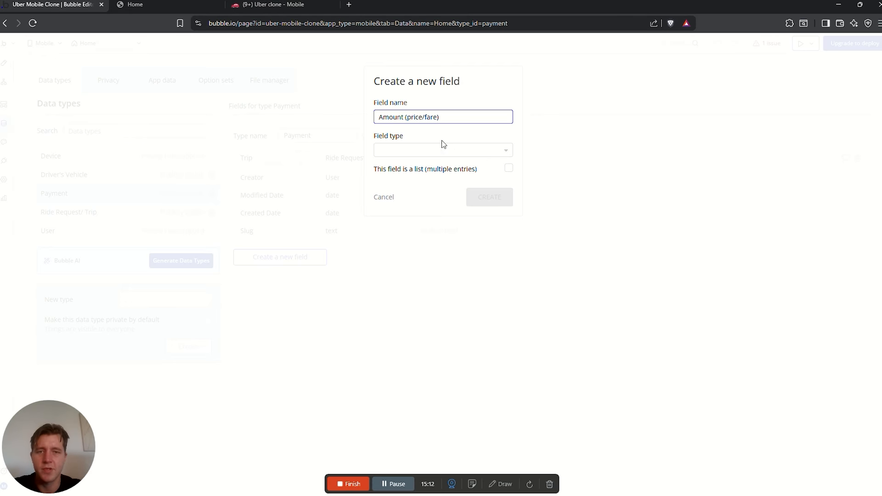
click(442, 148)
text(number)
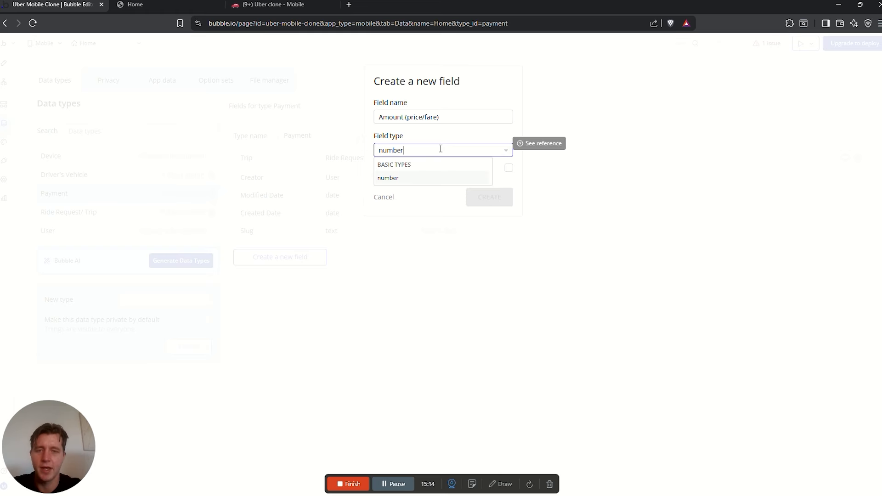
click(273, 4)
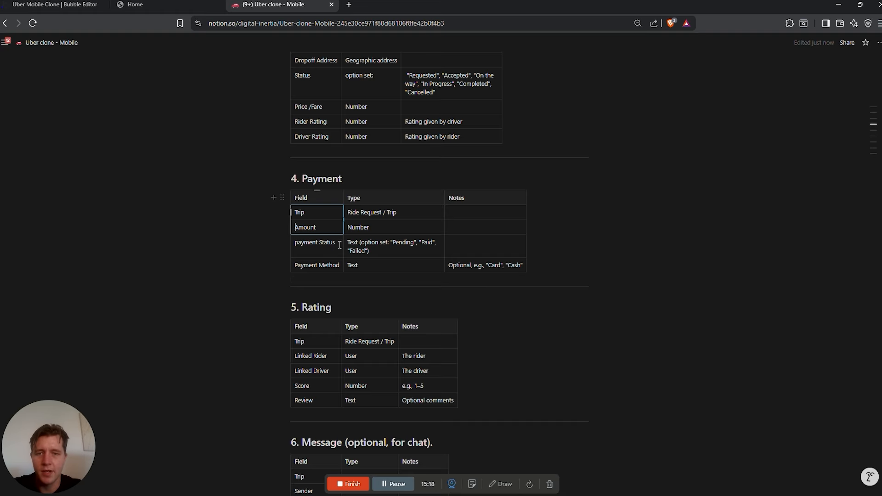
click(312, 244)
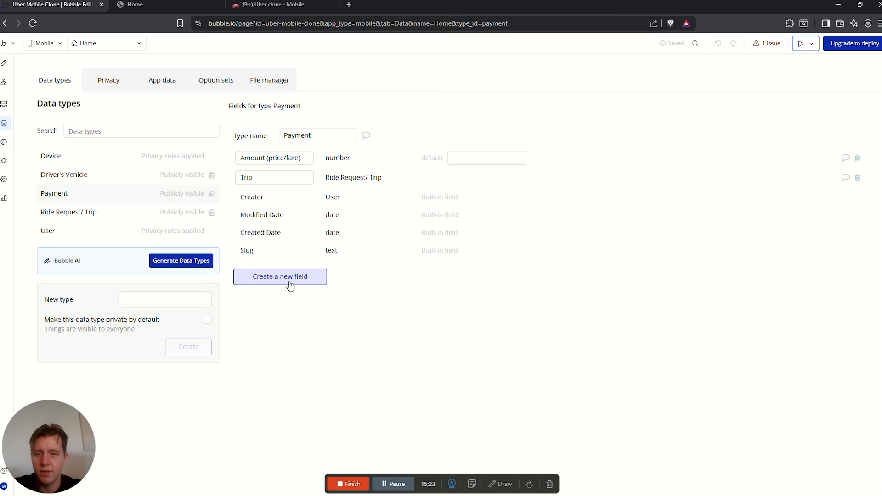
Add a Payment status field using the Payment Status option set
click(290, 285)
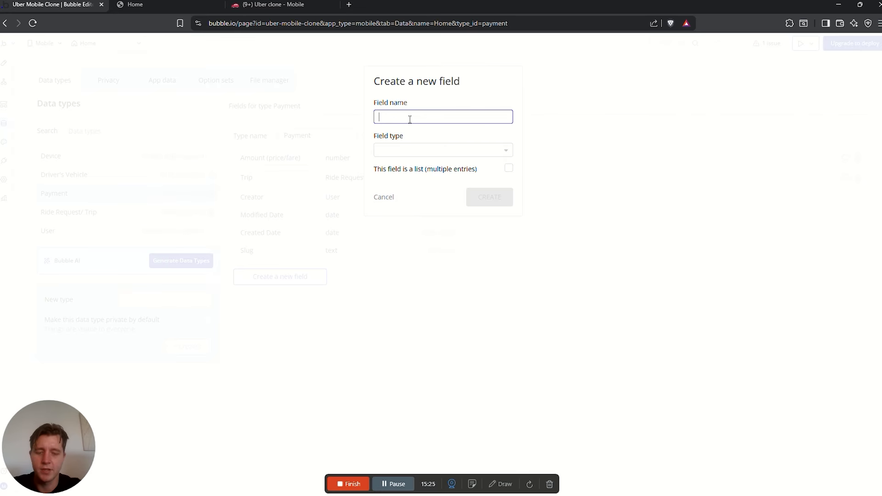
text(Payment status)
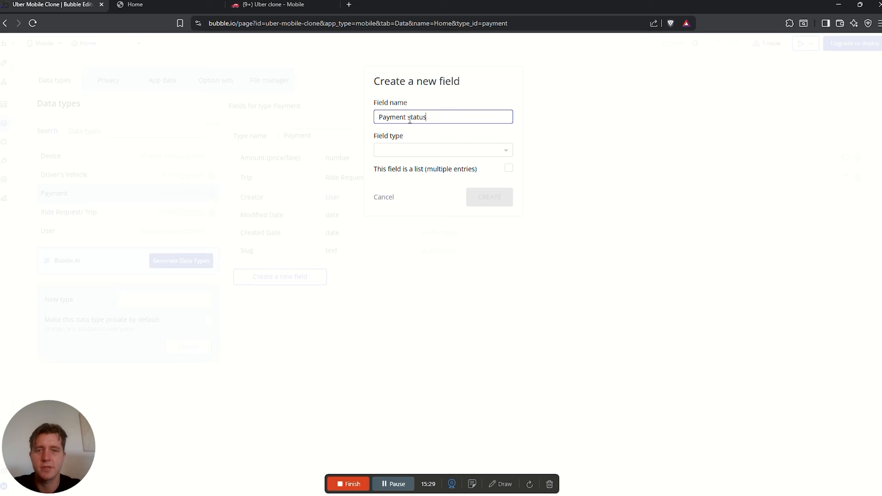
click(408, 150)
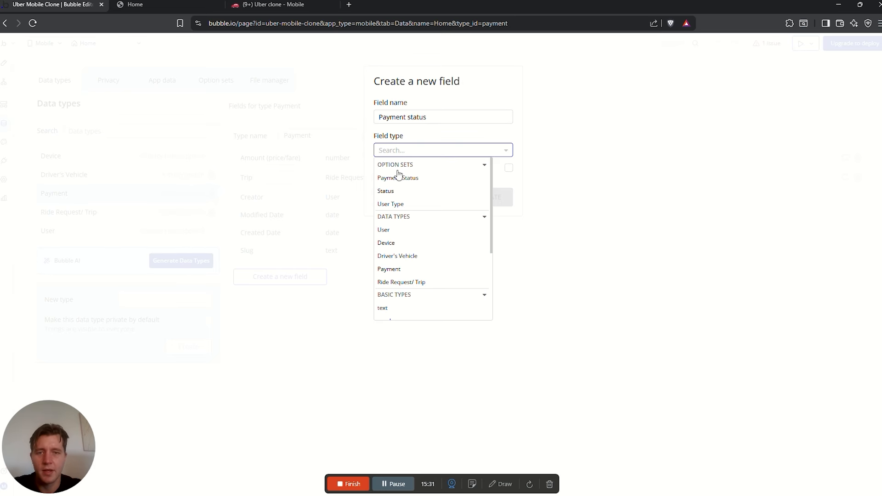
click(404, 179)
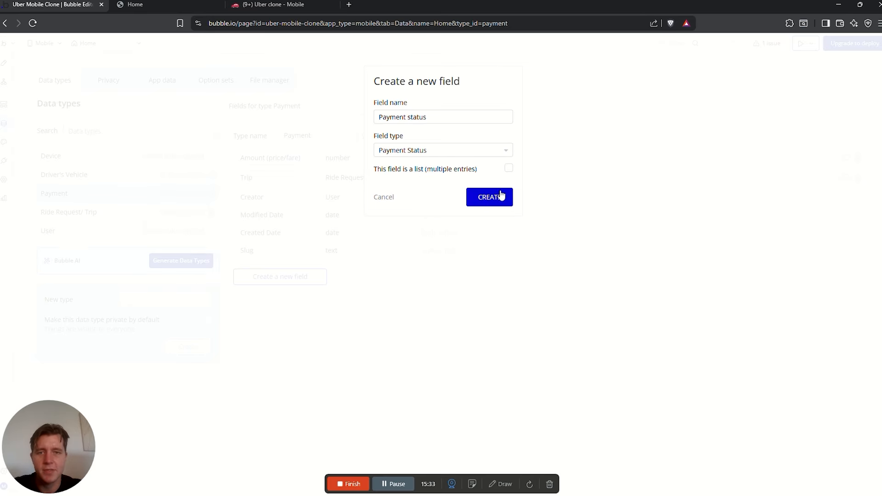
click(501, 197)
Add a payment method text field to Payment, pasting its name from the spec
click(276, 5)
drag(340, 266, 297, 266)
key(ctrl+c)
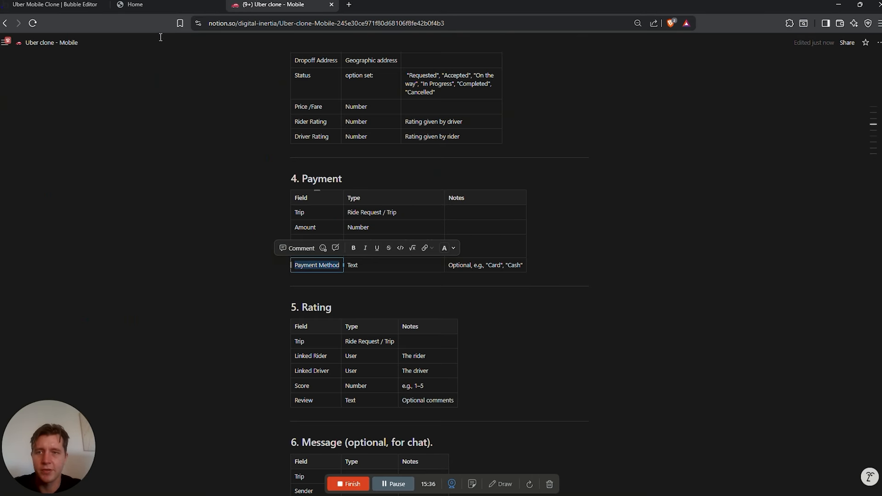
click(55, 5)
click(281, 296)
key(ctrl+v)
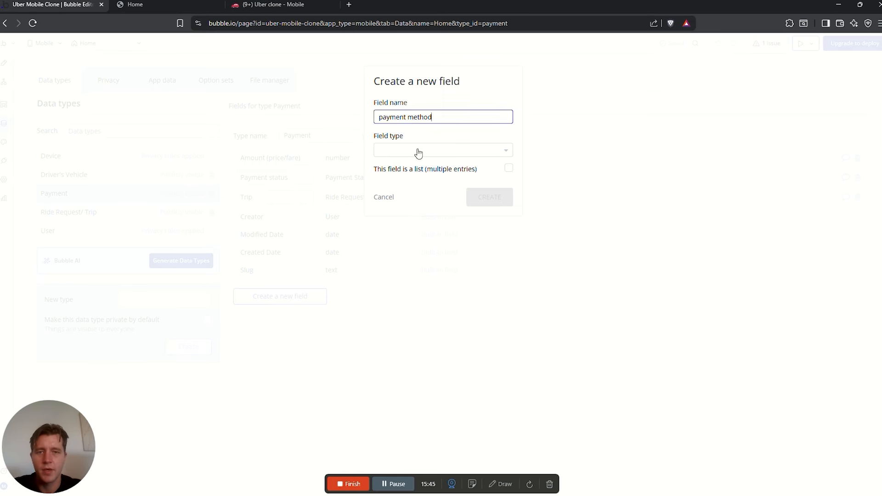
click(418, 150)
click(276, 4)
click(55, 5)
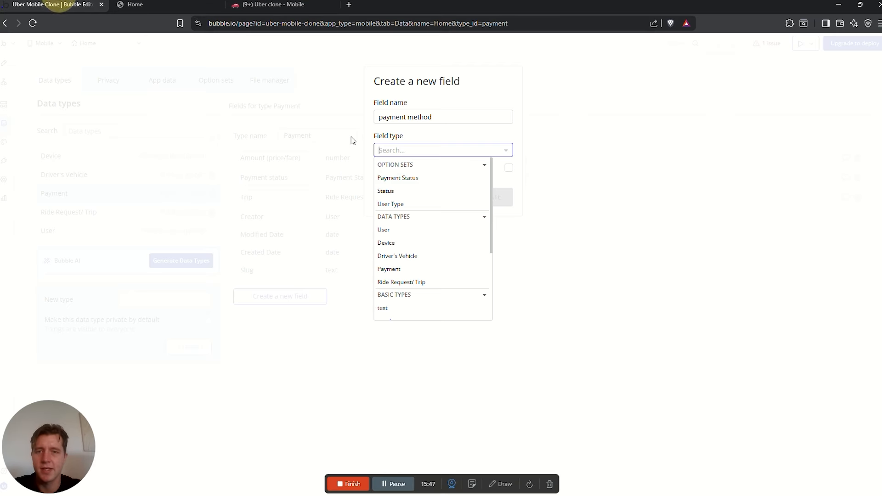
text(text)
click(428, 180)
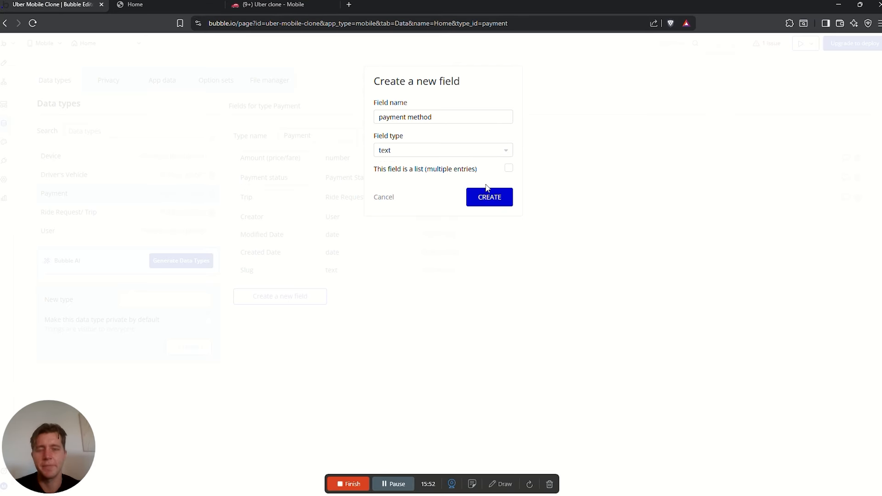
click(487, 194)
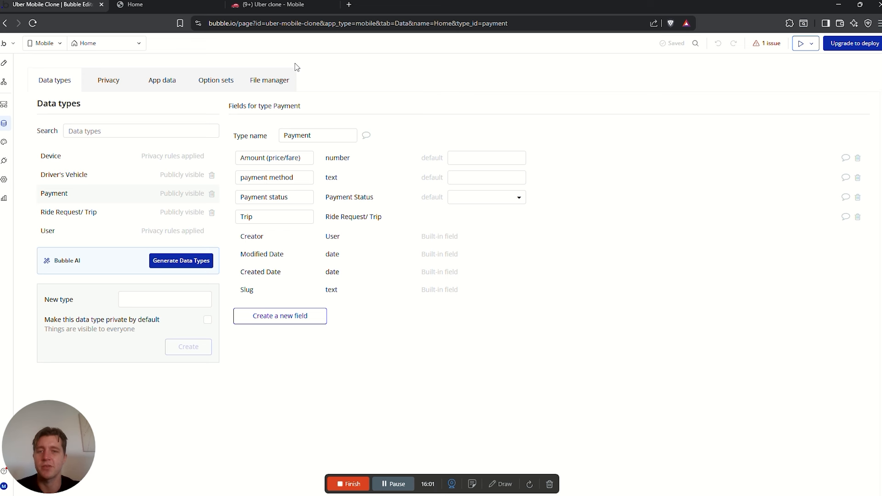
Review the Payment Method notes and scroll to the spec's Rating table
click(294, 6)
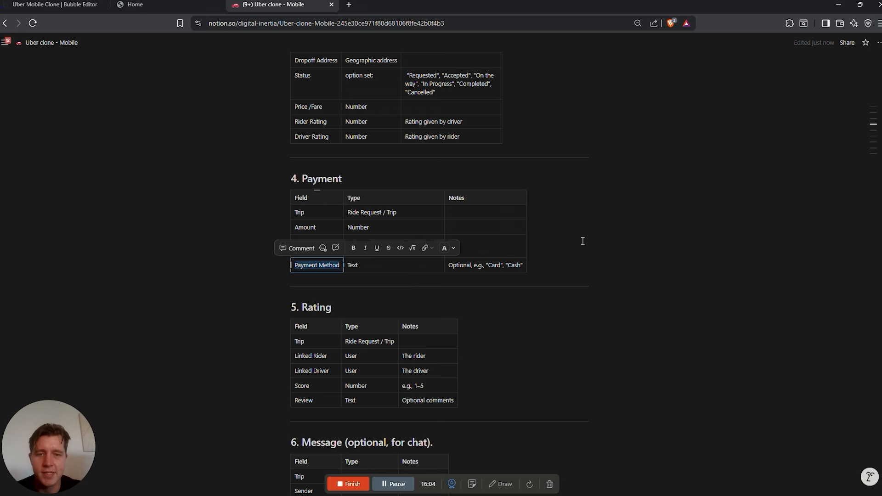
click(497, 263)
double_click(495, 265)
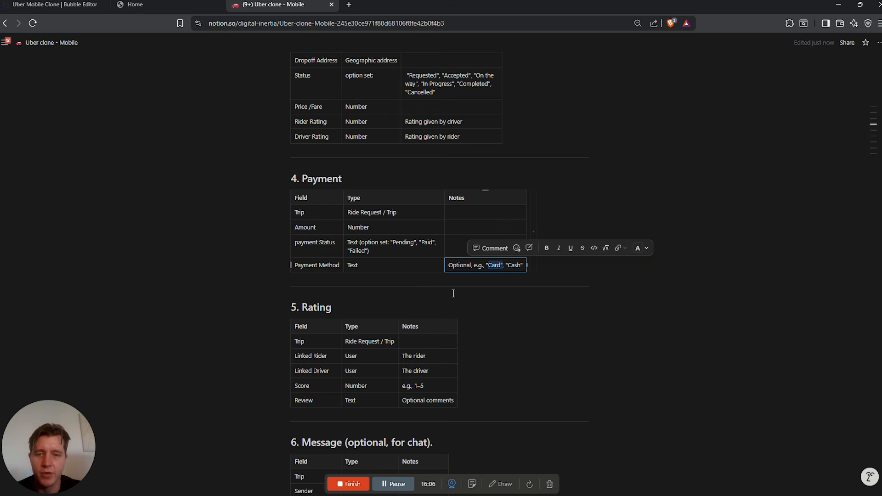
scroll(453, 291, down, 2)
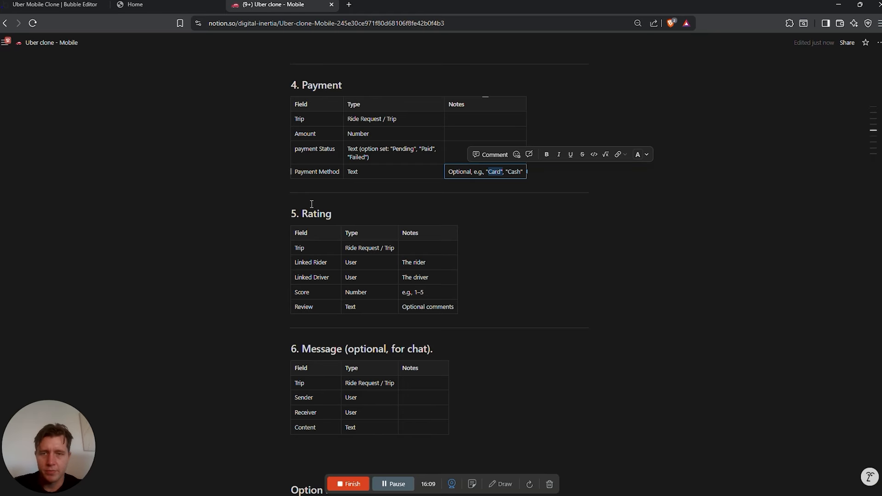
drag(307, 210, 343, 218)
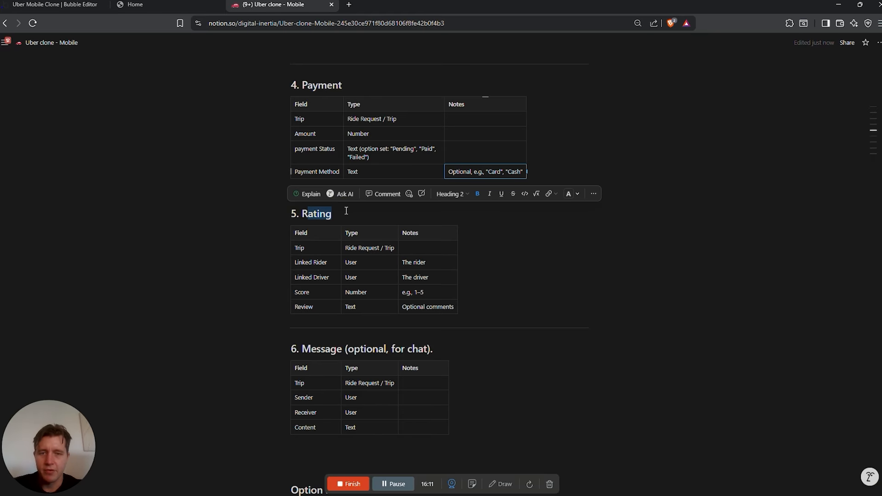
click(347, 210)
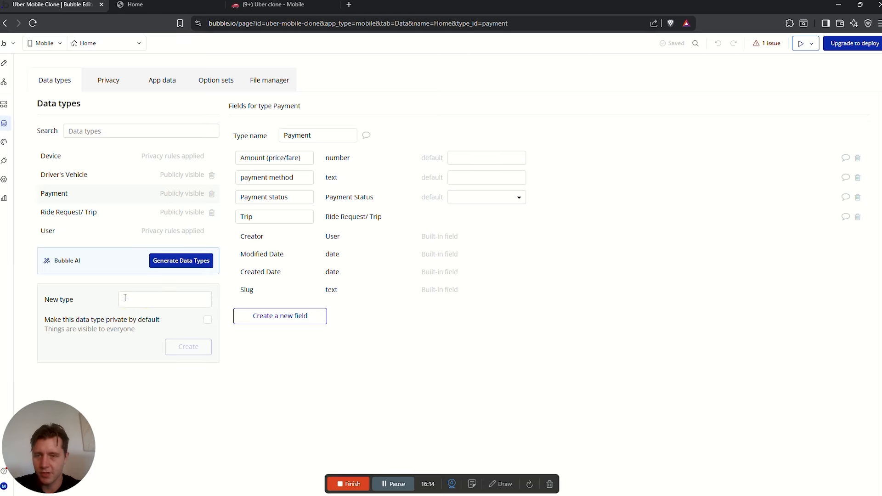
Create a Rating data type and check its Trip field in the spec
click(125, 297)
text(Rating)
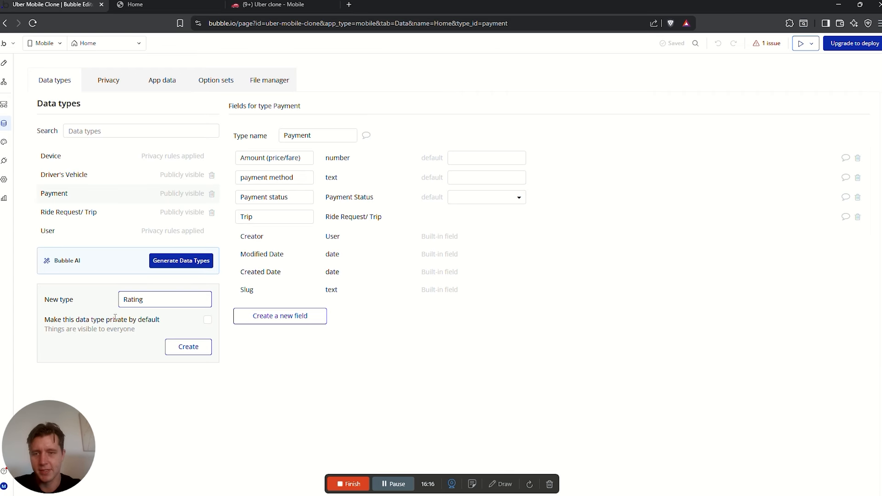
click(194, 346)
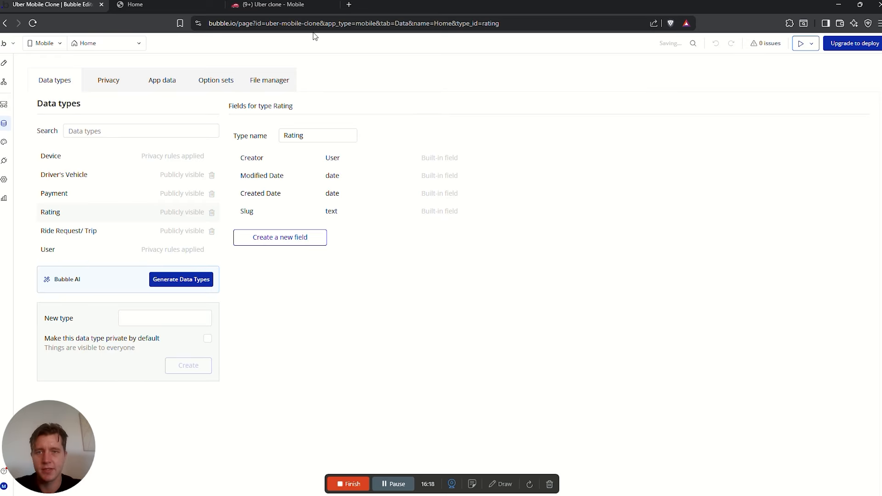
click(303, 4)
double_click(306, 247)
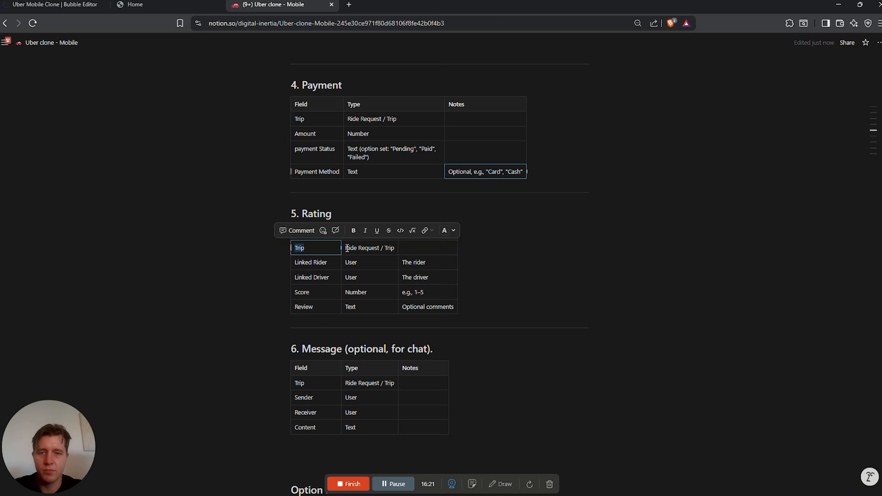
drag(346, 249, 390, 250)
click(487, 261)
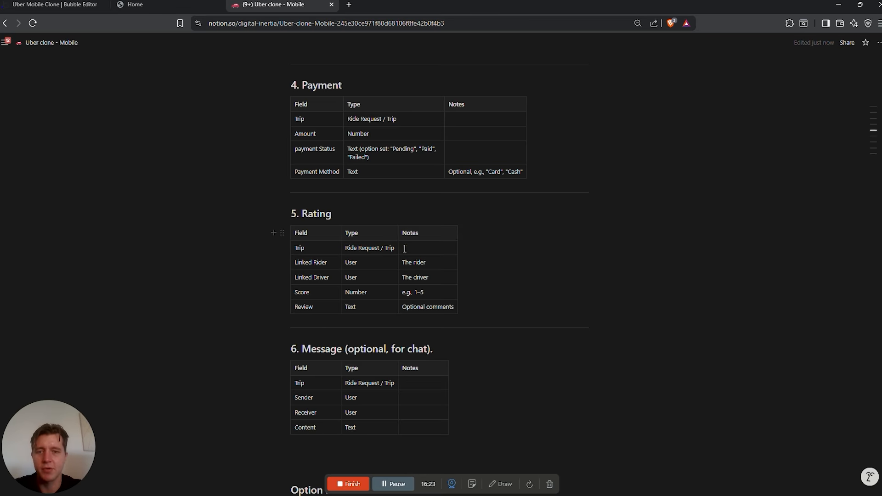
Add a Trip field of type Ride Request/ Trip to Rating
click(60, 5)
click(281, 232)
click(409, 120)
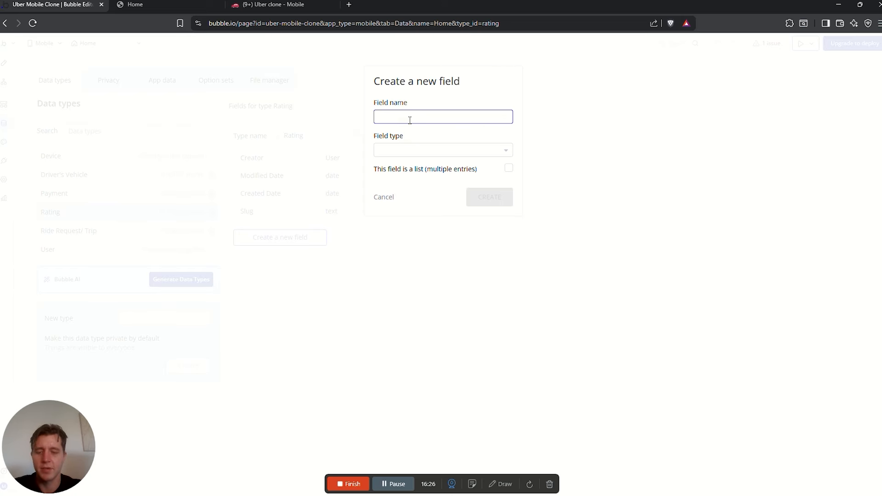
click(416, 149)
text(ri)
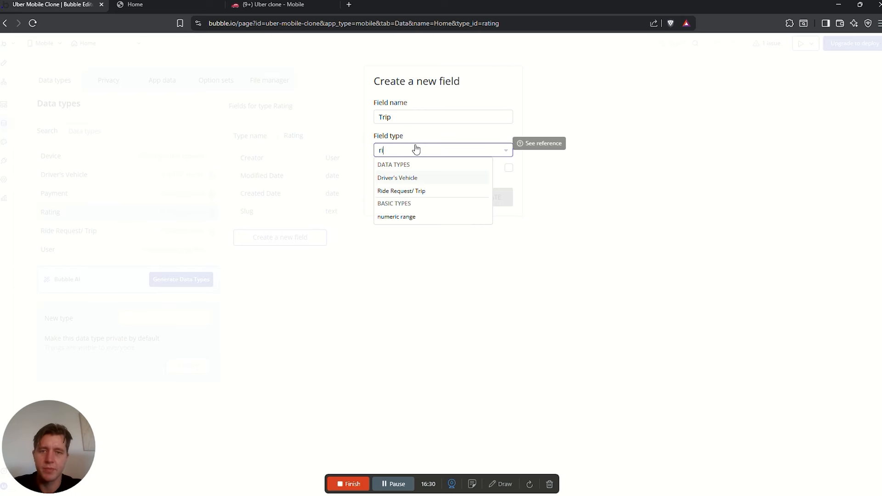
click(404, 192)
click(496, 197)
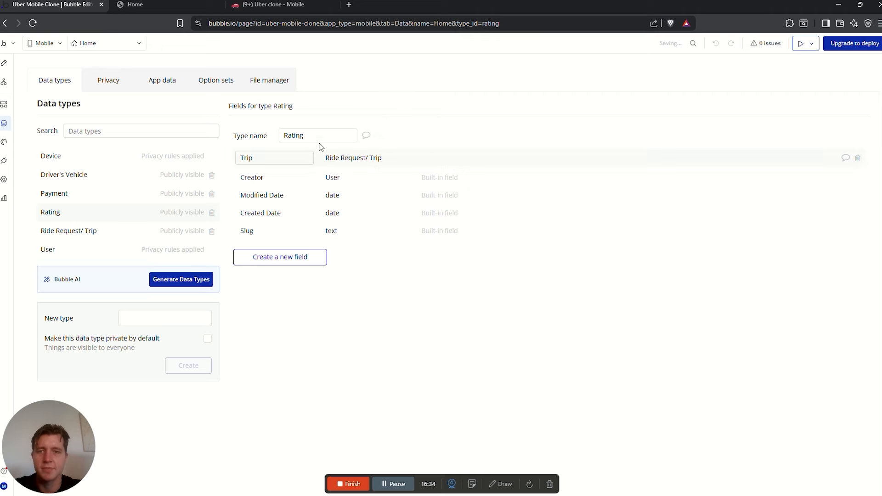
Review the Linked Rider, Linked Driver, Score and Review rows of the spec's Rating table
click(274, 4)
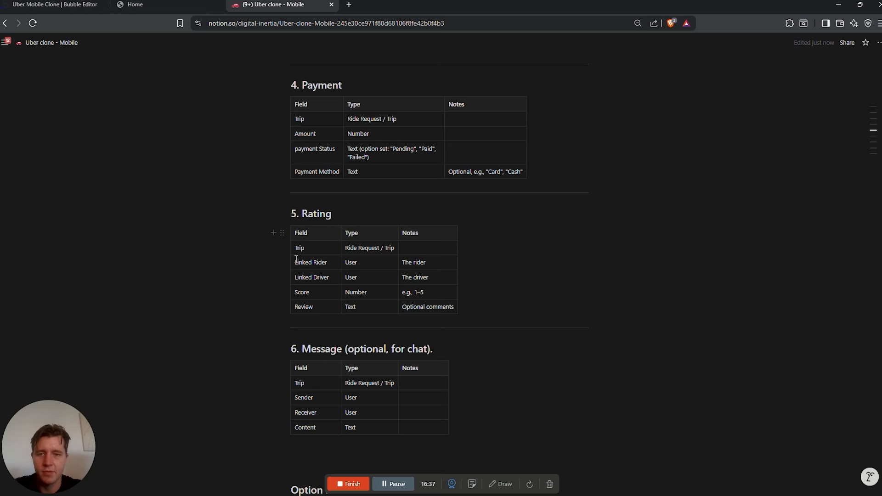
drag(295, 262, 335, 271)
click(318, 277)
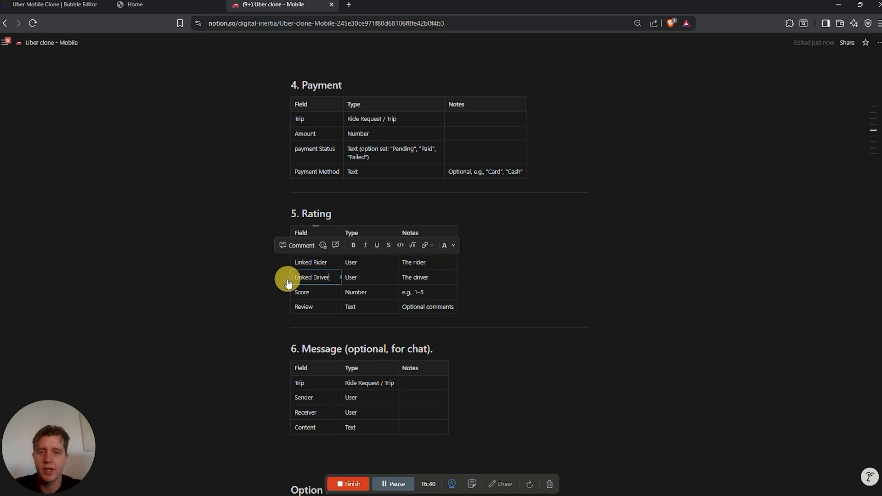
click(325, 278)
click(325, 292)
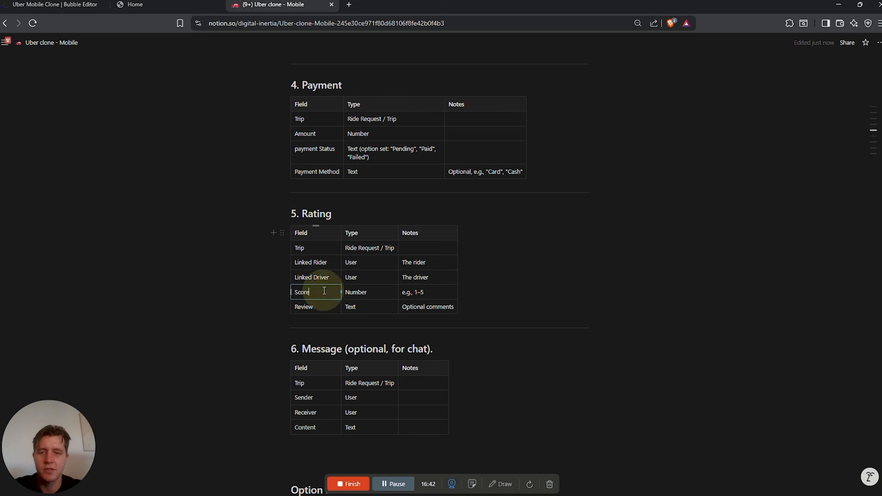
click(325, 305)
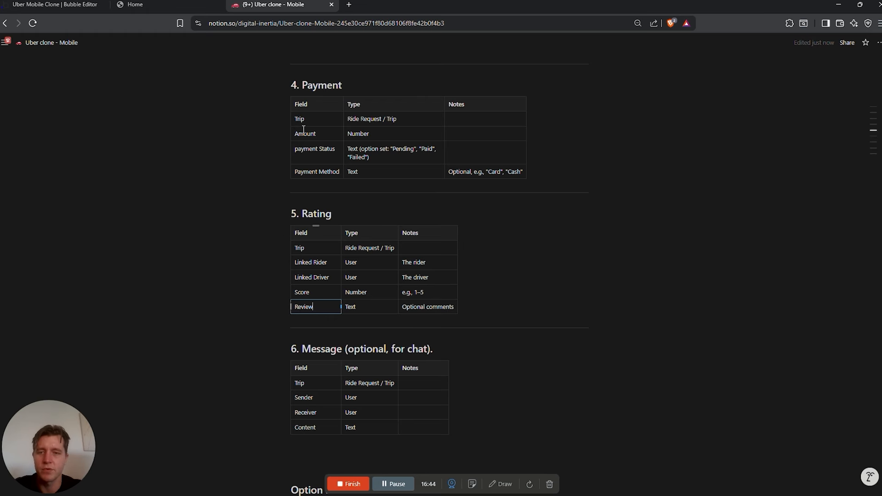
click(57, 5)
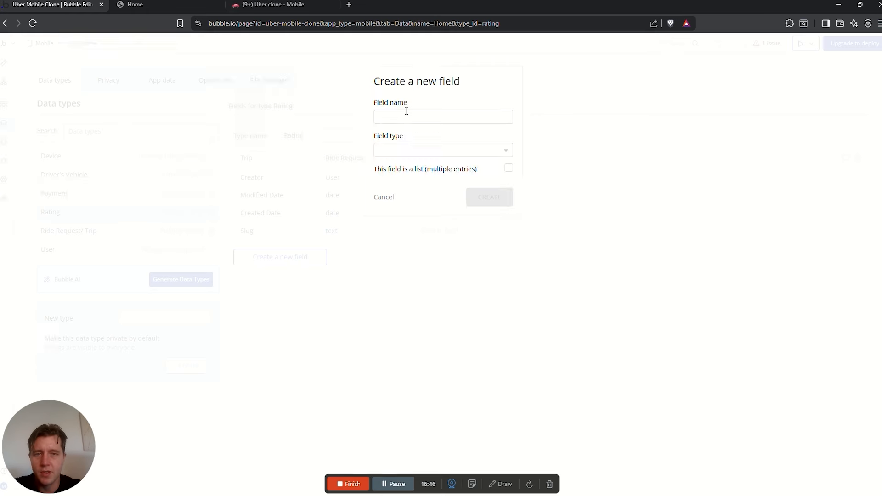
Add a 'Linekd Driver' User field to Rating
click(401, 114)
text(Lin)
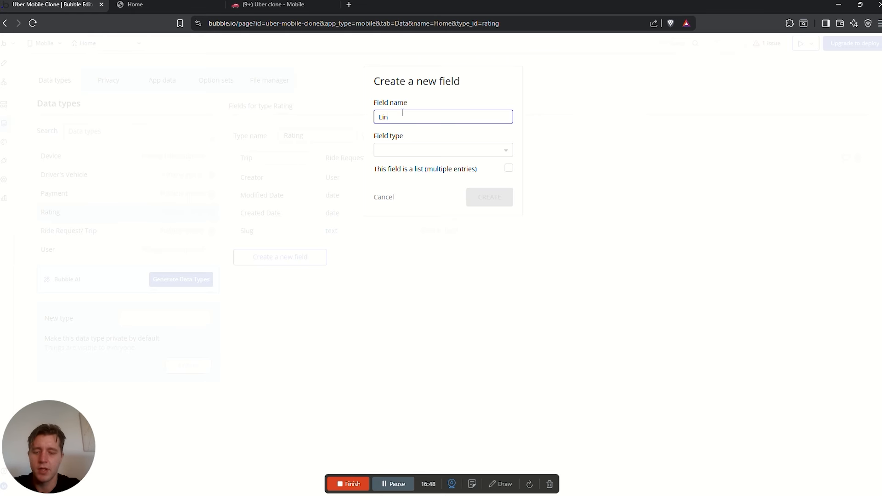
text(ekd Driver)
click(403, 149)
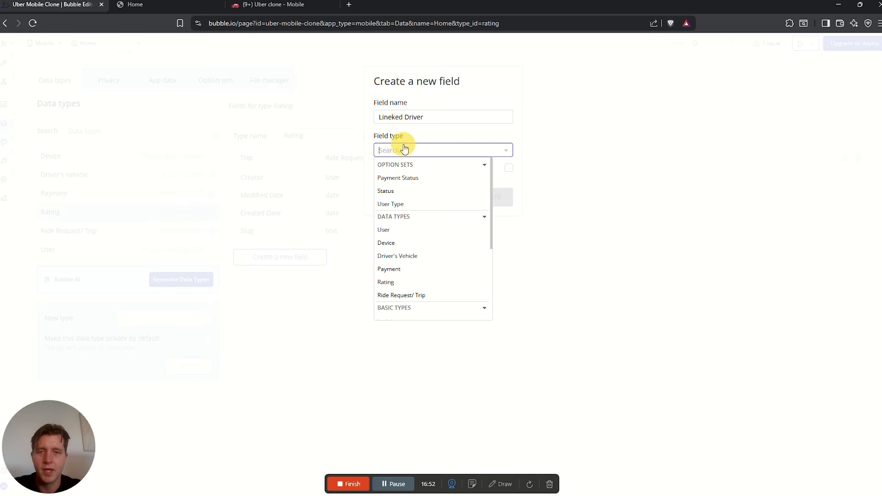
text(us)
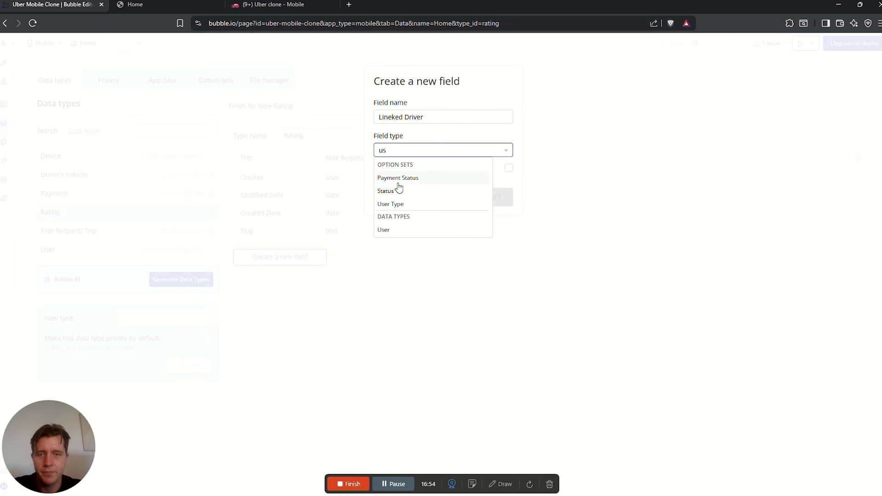
key(Return)
Add a Linked Rider User field to Rating
click(286, 277)
click(398, 112)
text(Li)
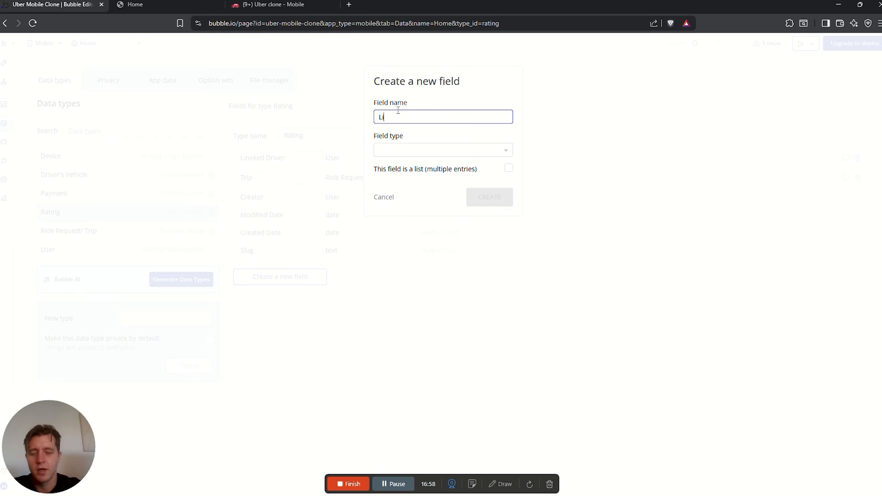
text(nked Rider)
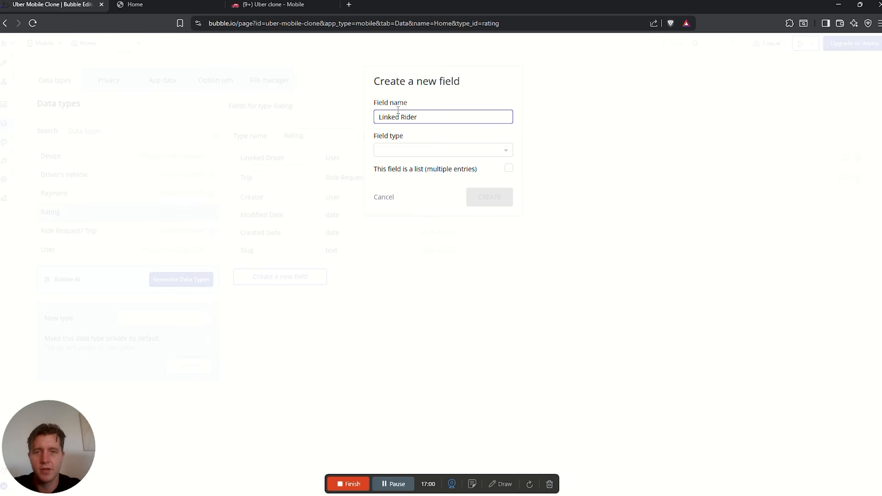
click(394, 152)
text(user)
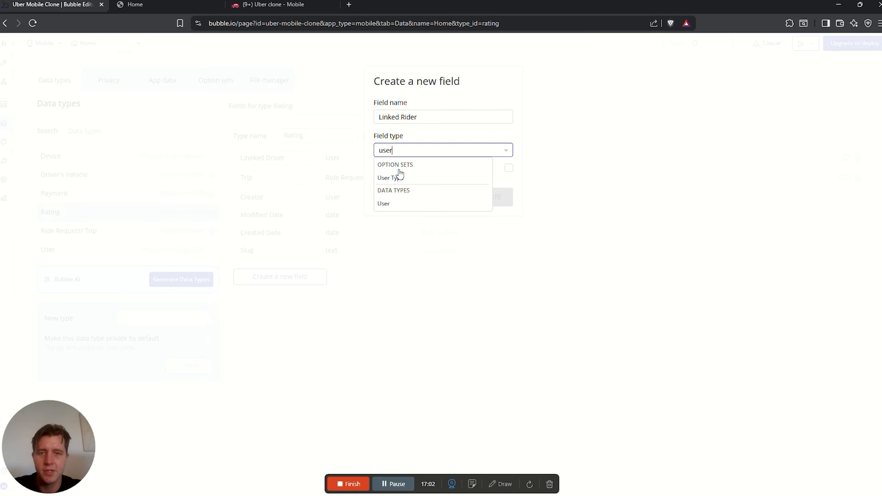
click(391, 203)
click(484, 194)
Check the spec's Score row and begin a 'Score rating' field on Rating
key(ctrl+shift+Tab)
click(314, 293)
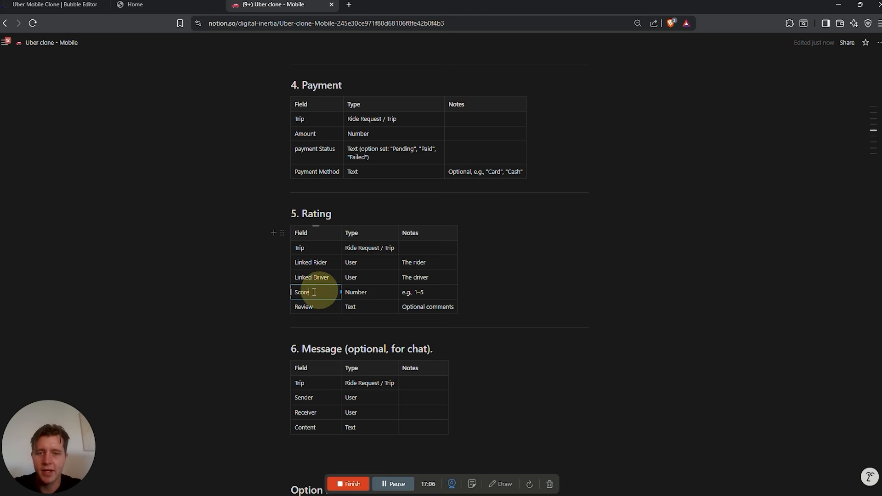
click(46, 2)
click(281, 296)
click(386, 117)
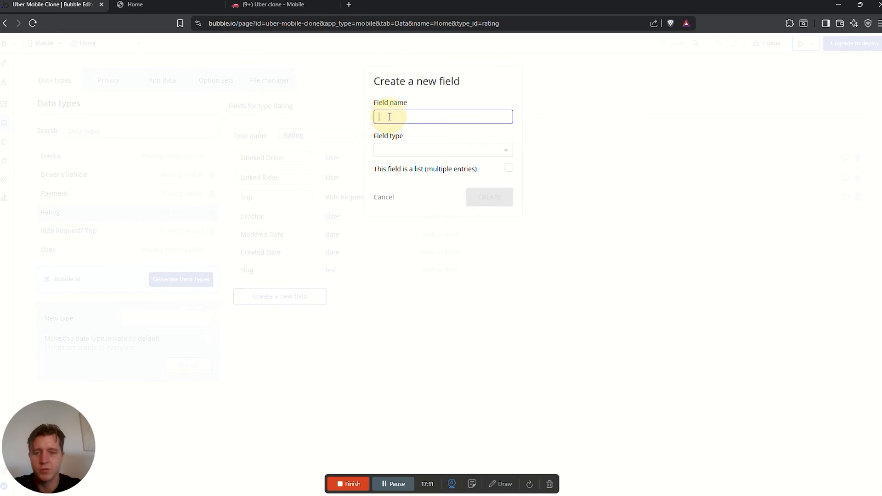
text(Score rat)
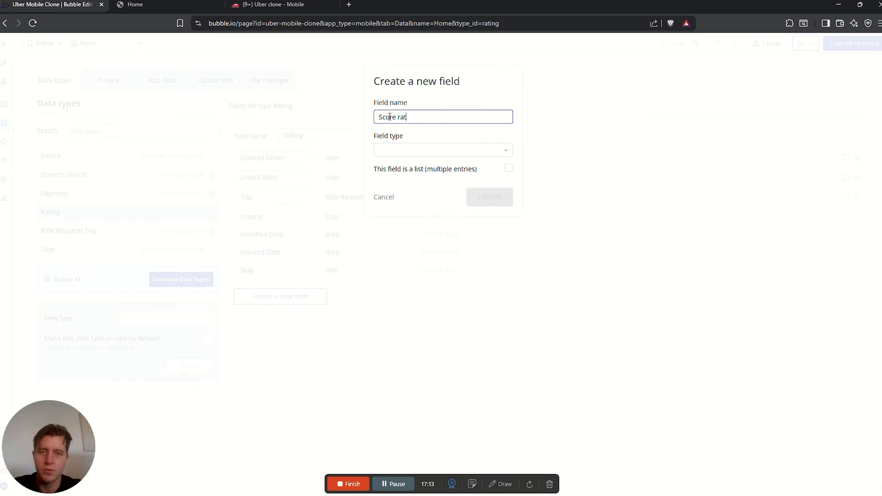
text(ing)
click(416, 148)
Add a 'Review (content)' field of type text to the Rating type
text(n)
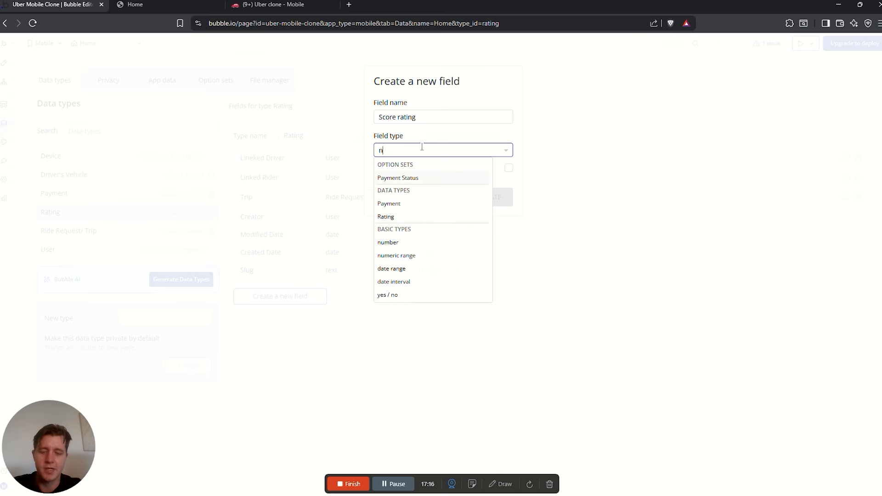
text(umb)
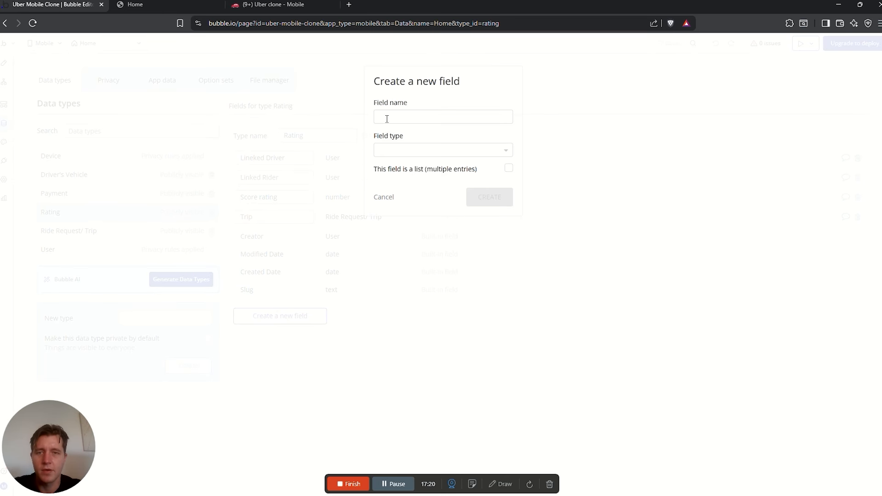
click(409, 118)
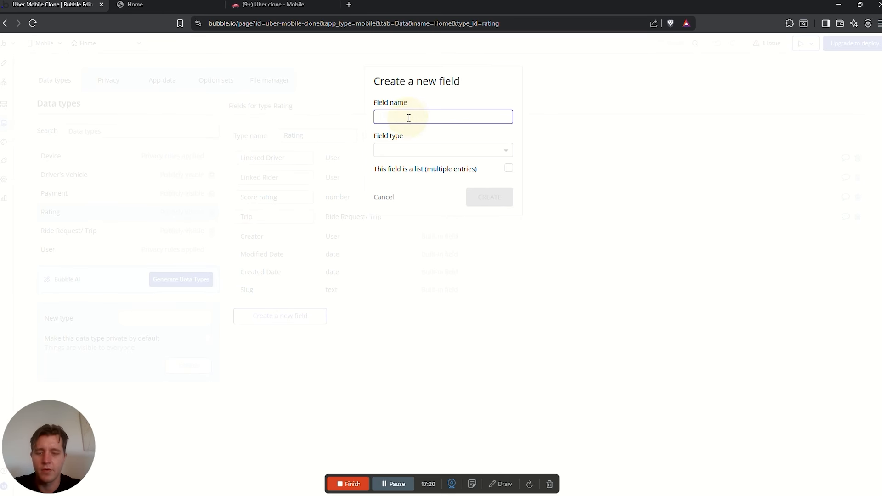
text(Review ()
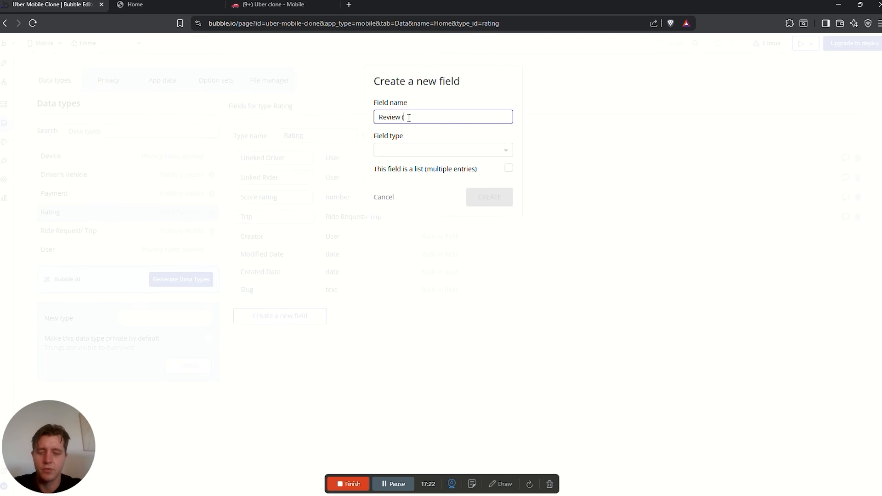
text(content)
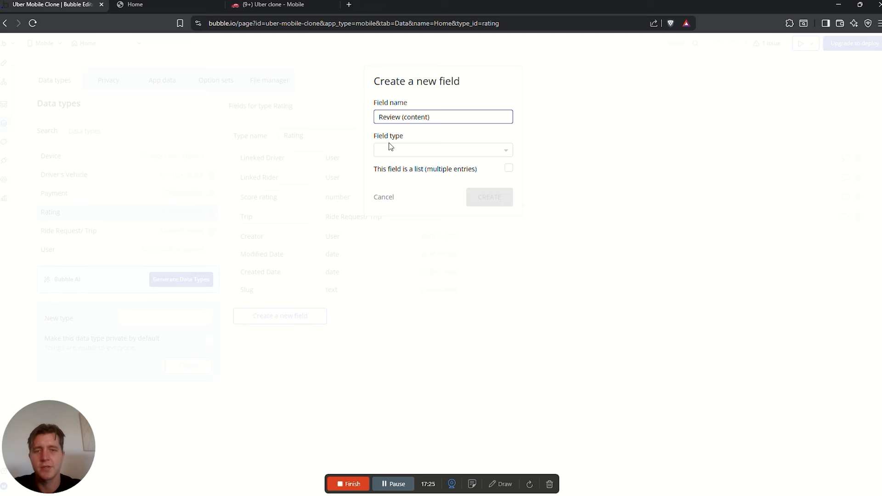
click(390, 150)
text(text)
click(400, 177)
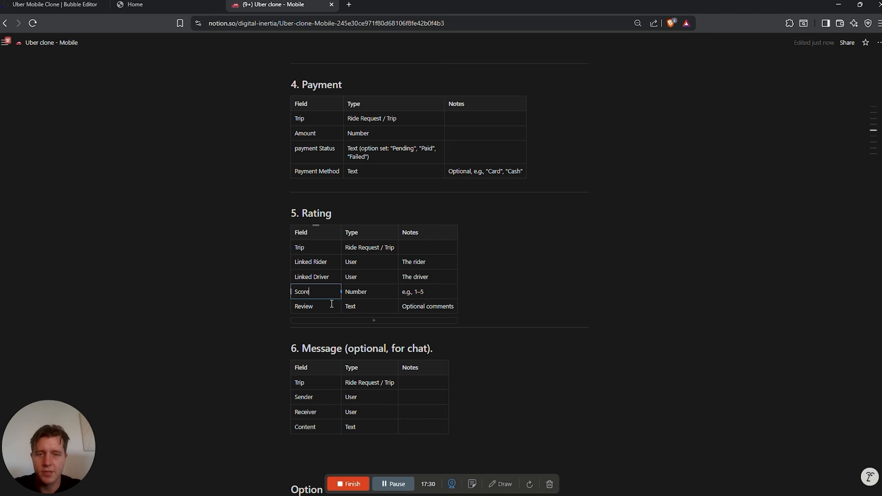
Review the Rating table in the Notion plan, checking the Review 'Optional comments' note
scroll(410, 227, down, 2)
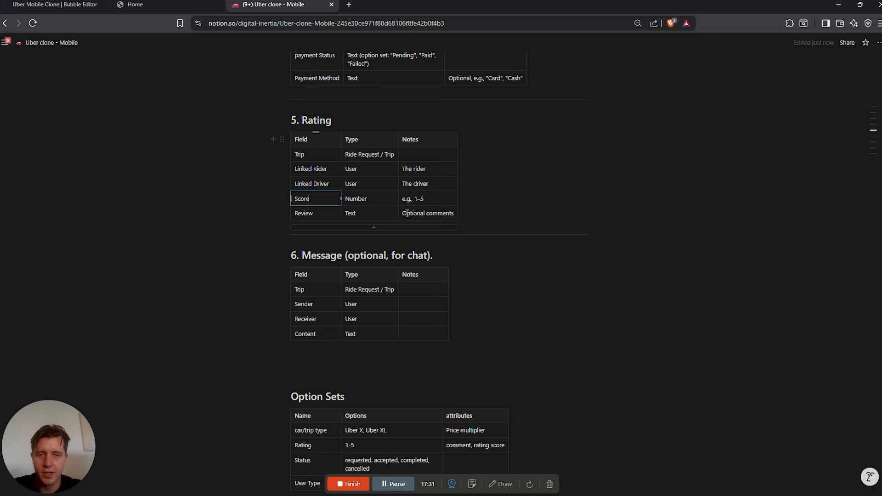
drag(407, 214, 459, 211)
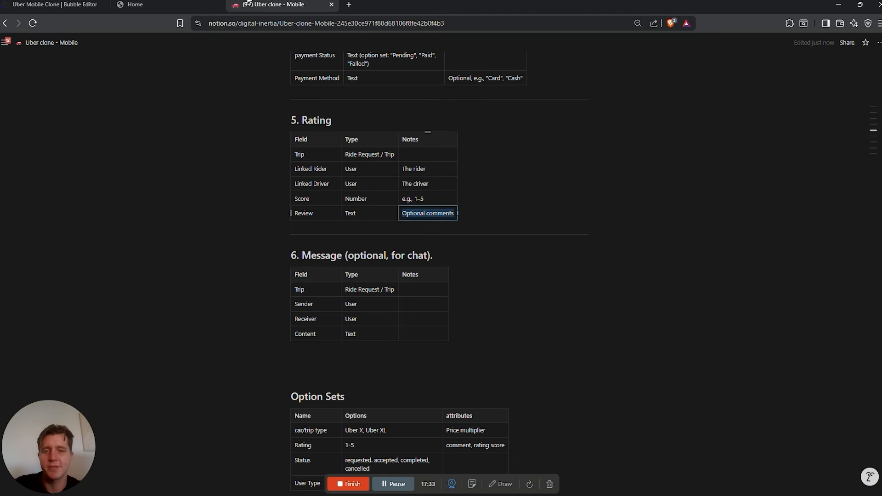
drag(302, 120, 332, 120)
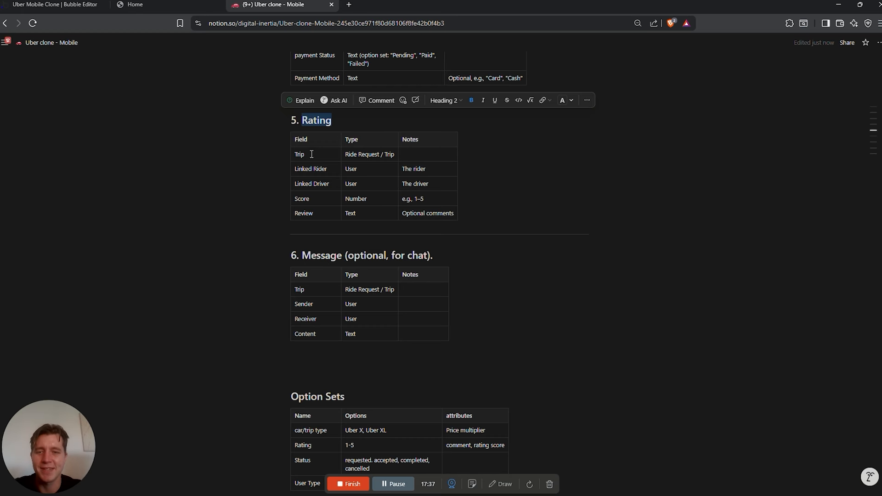
click(345, 256)
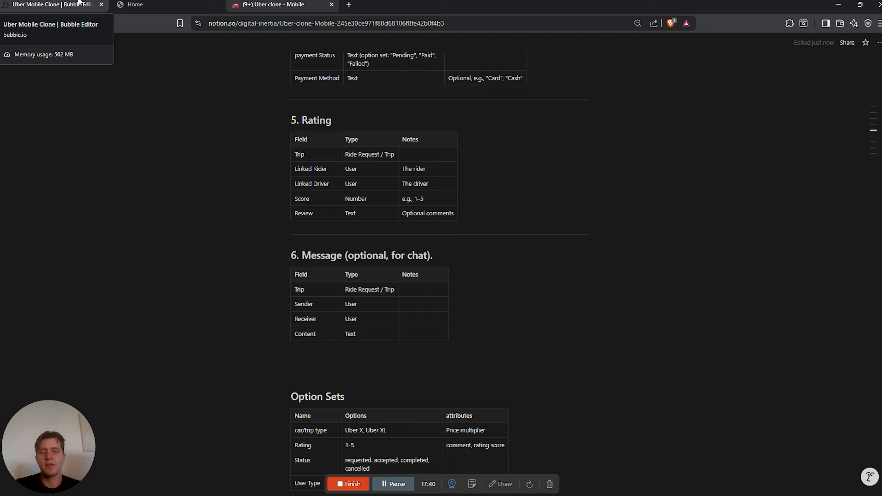
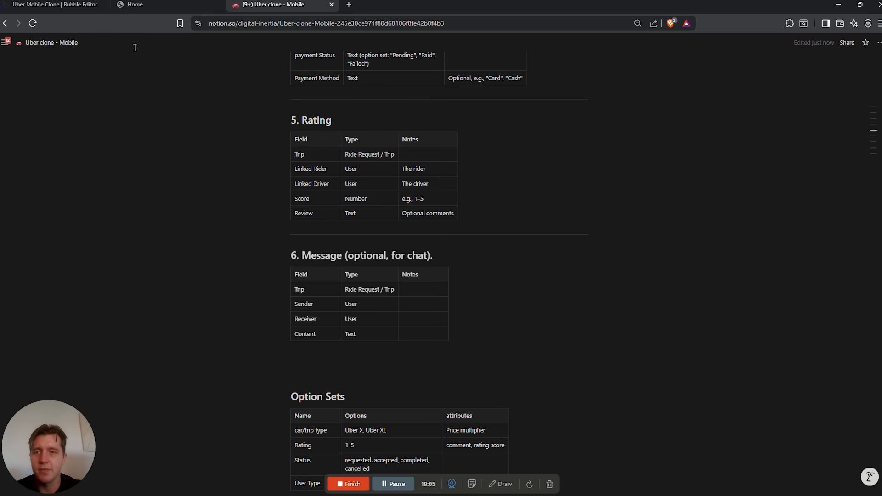
Create a new data type named 'Chat / message'
click(54, 4)
click(122, 317)
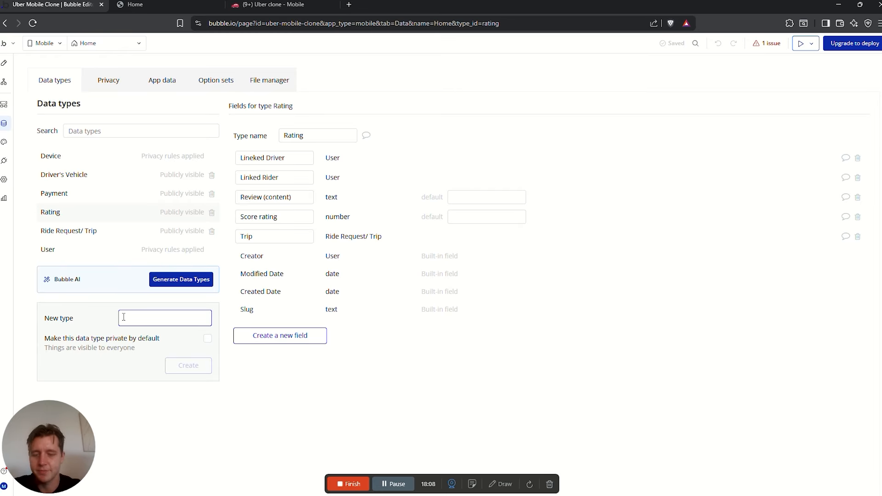
text(Chat / message)
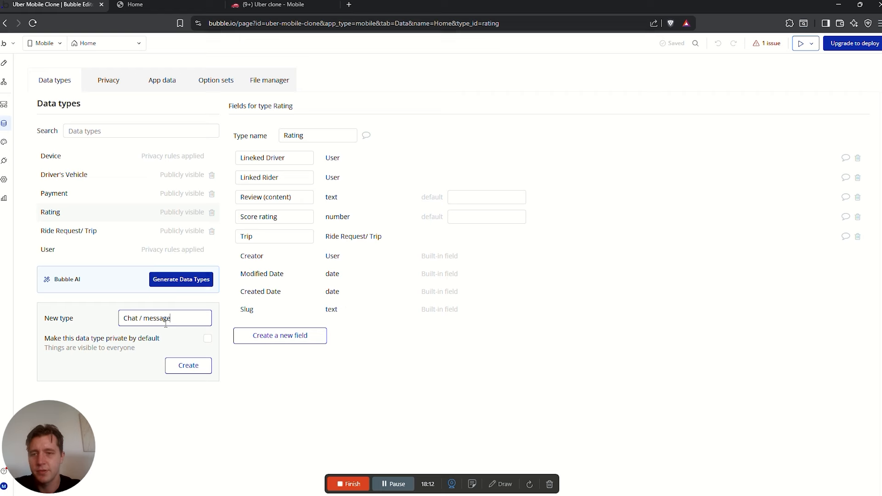
click(195, 364)
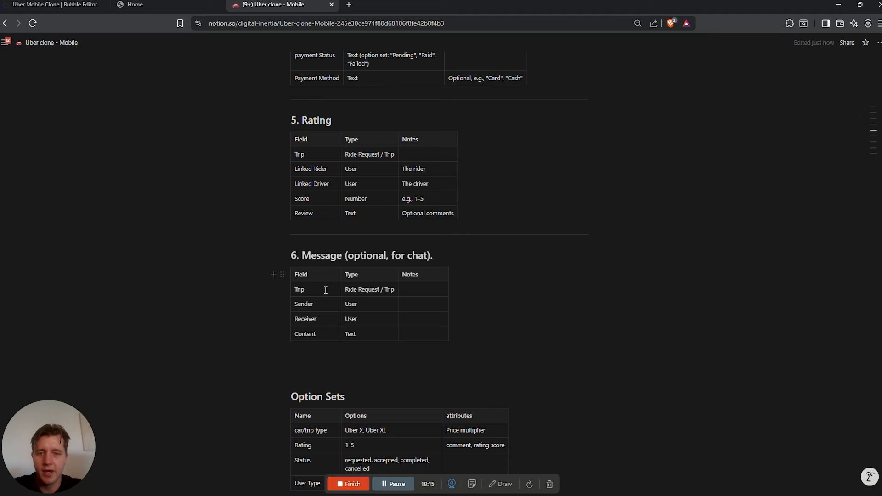
Review the plan's Trip, Sender and Content fields, then start a new Chat / message field
click(300, 289)
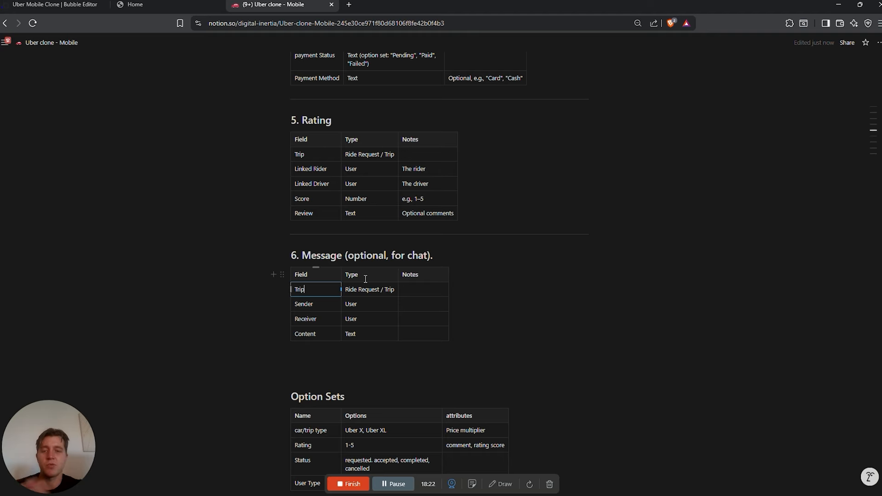
click(334, 306)
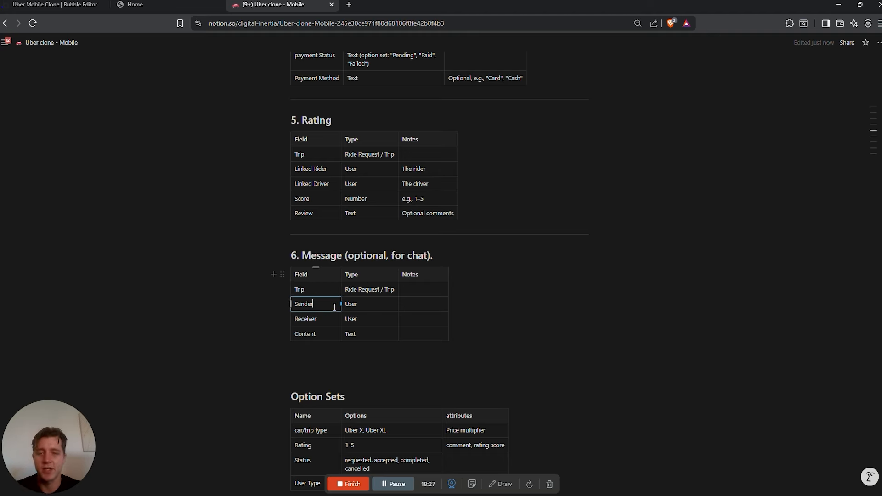
drag(334, 307, 292, 305)
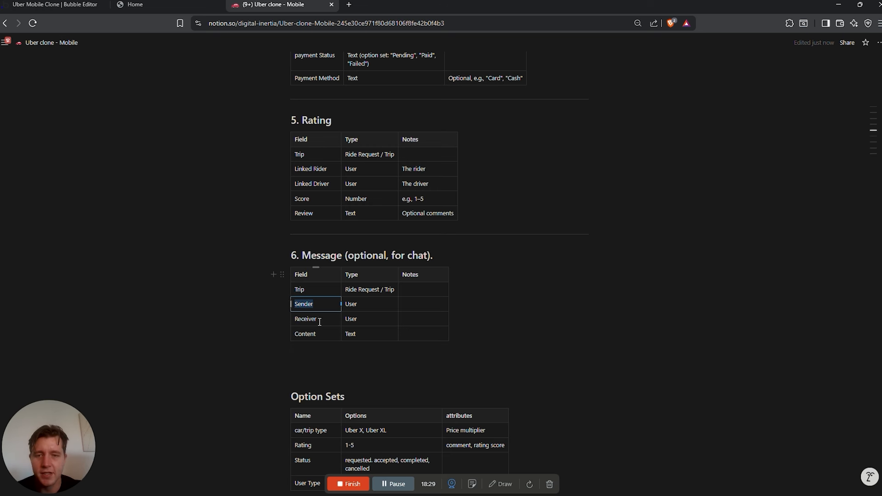
drag(323, 338, 295, 335)
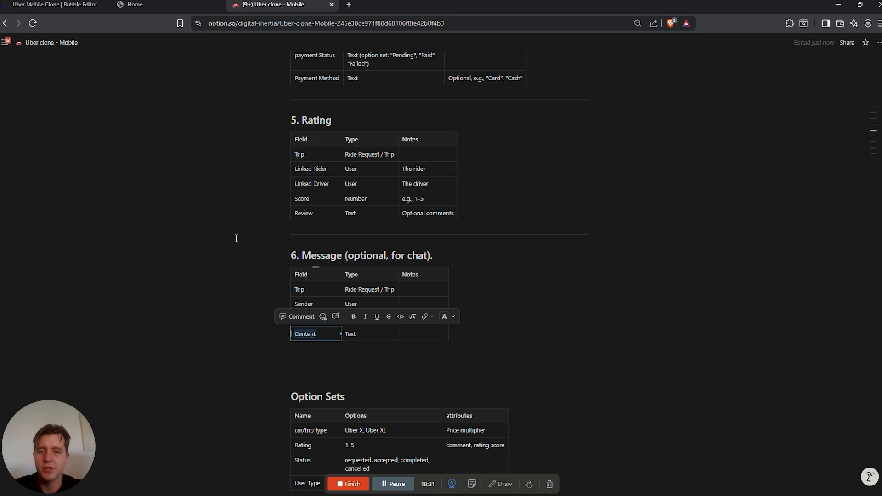
click(78, 5)
click(285, 237)
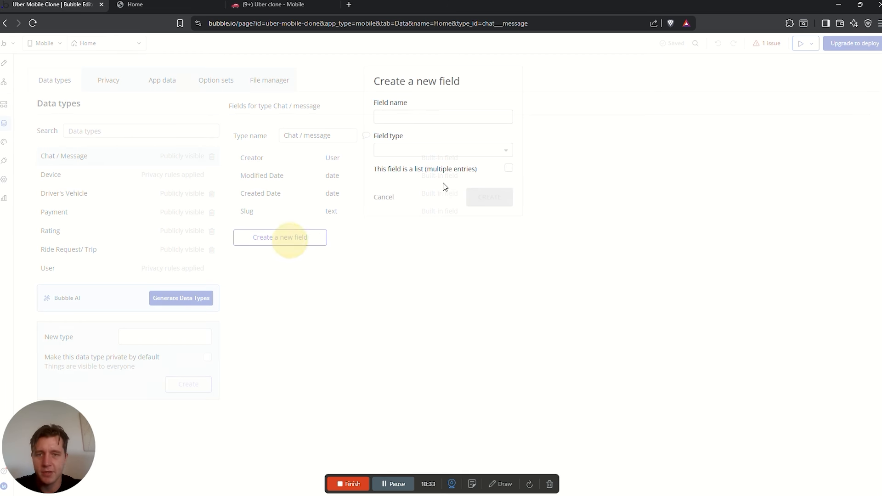
Add a Trip field of type Ride Request/ Trip to Chat / message
click(436, 116)
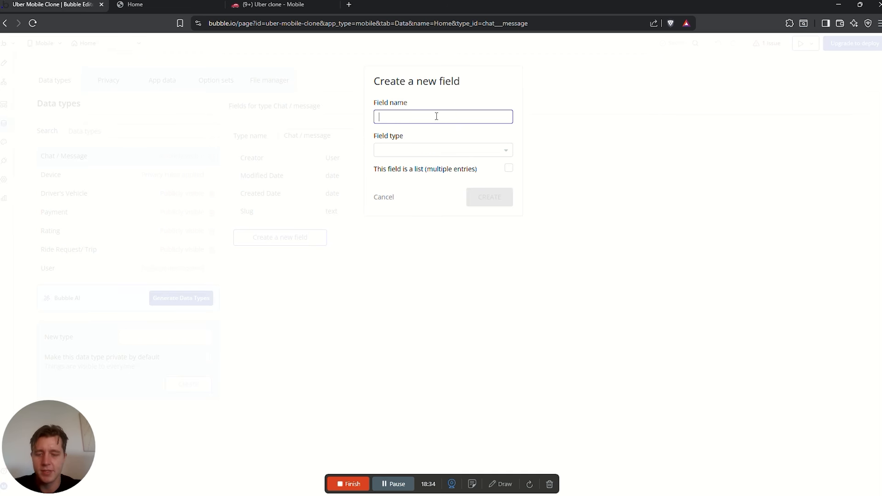
click(448, 148)
text(tri)
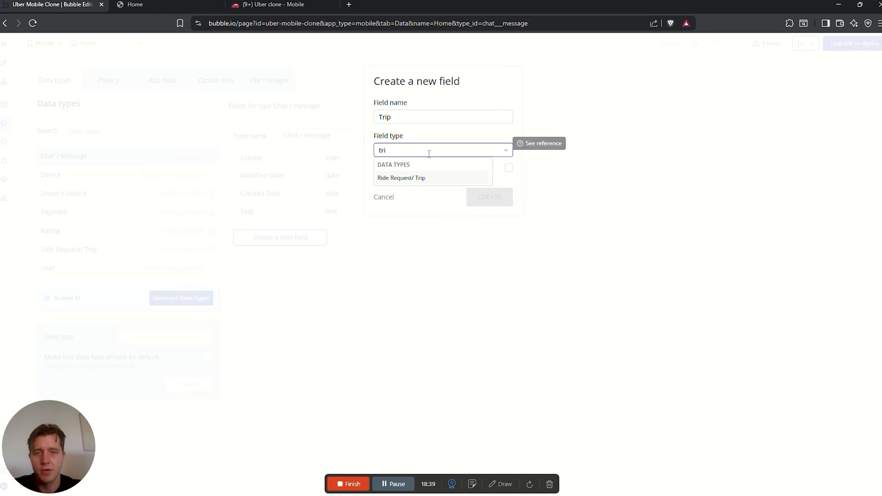
click(415, 179)
click(502, 198)
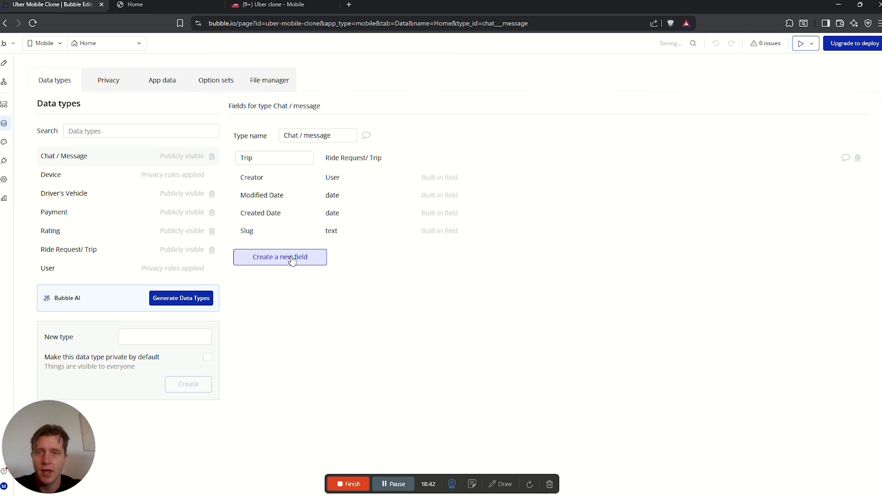
In the Notion plan's Message table, clear the Receiver row and review the Sender row
click(273, 5)
click(557, 328)
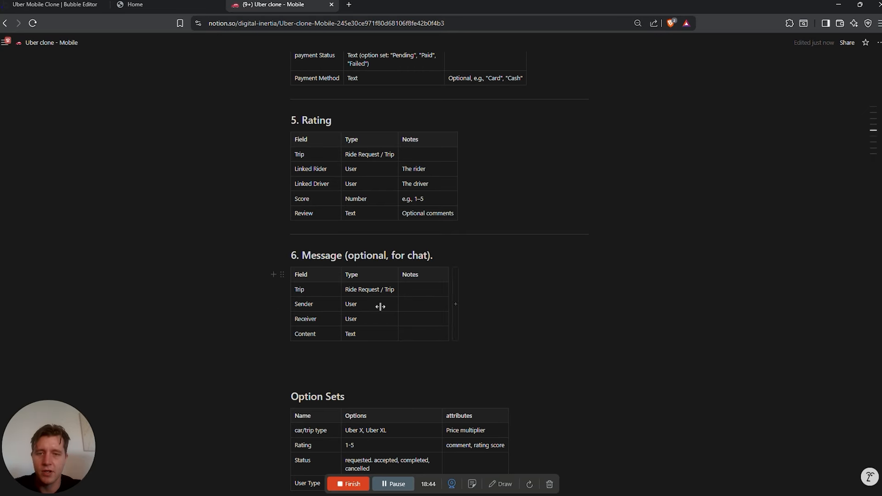
drag(415, 315, 299, 316)
key(Delete)
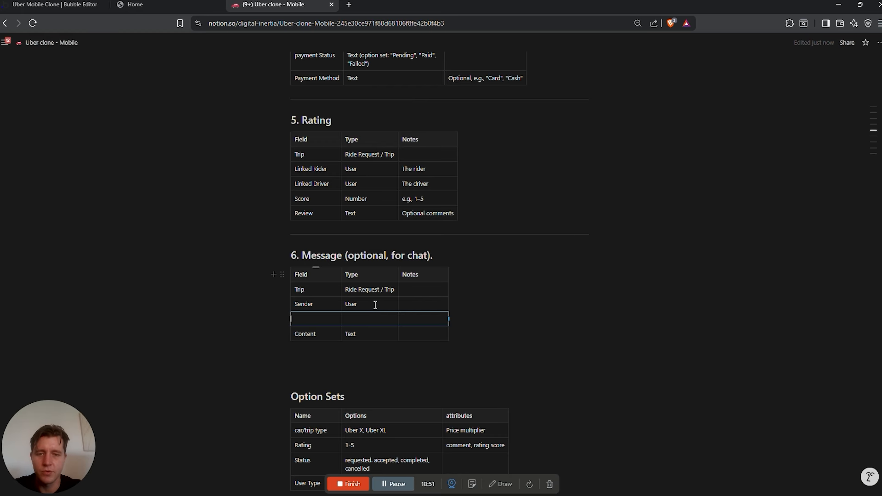
drag(374, 304, 285, 305)
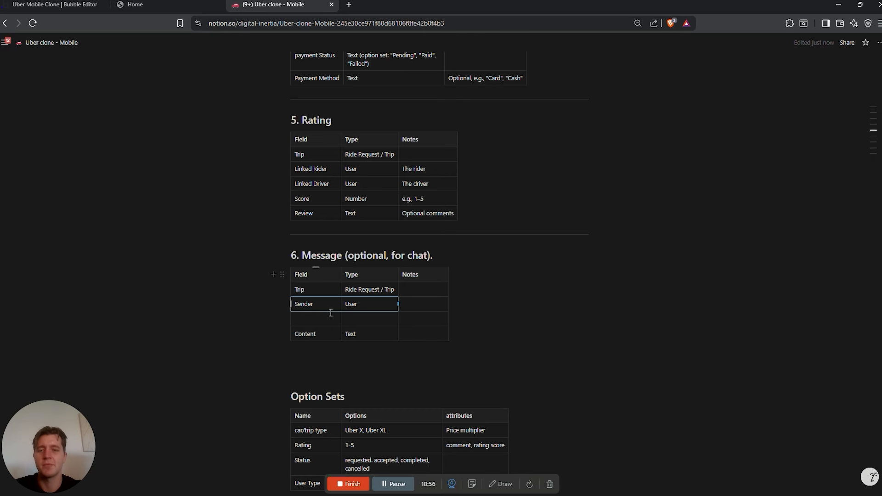
Add a 'Sender (optional)' field of type User
click(63, 6)
click(289, 257)
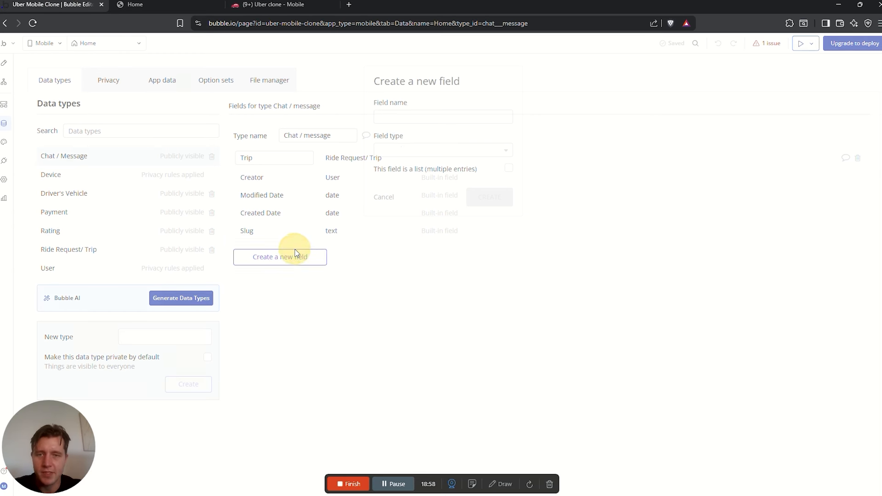
click(406, 116)
text(Sender (optional)
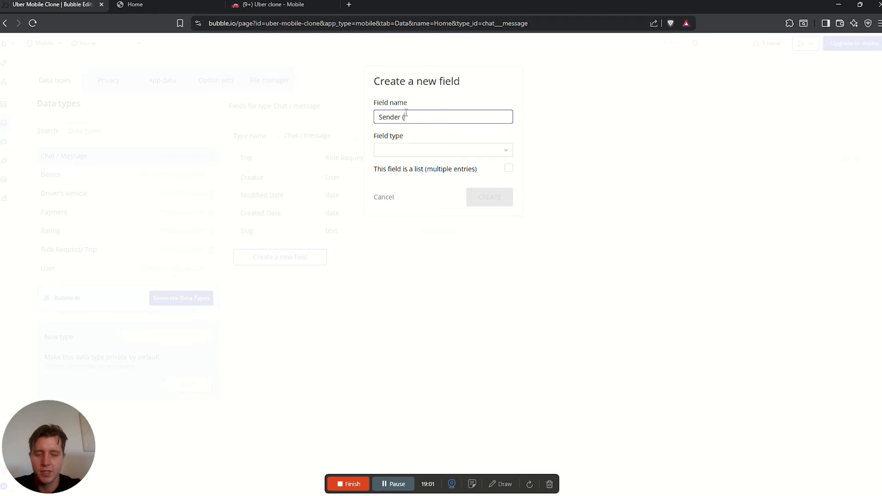
click(452, 151)
text(user)
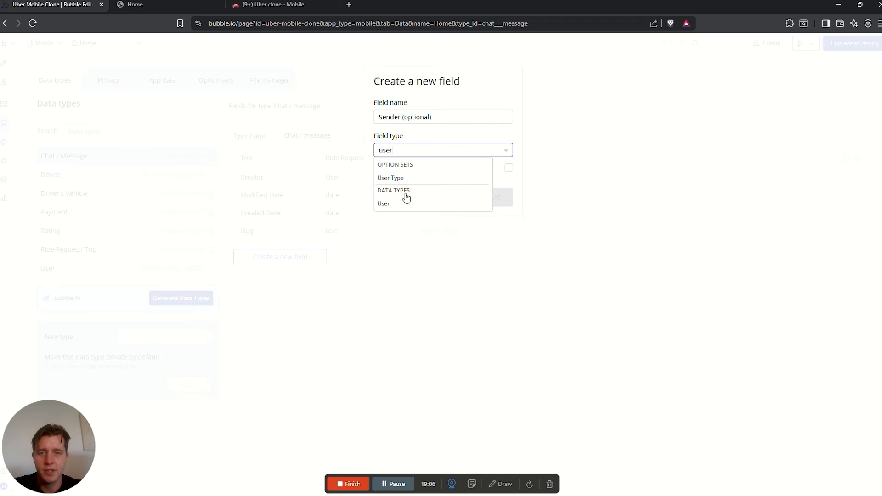
click(404, 203)
click(501, 196)
Add a 'Message content' field of type text
click(275, 5)
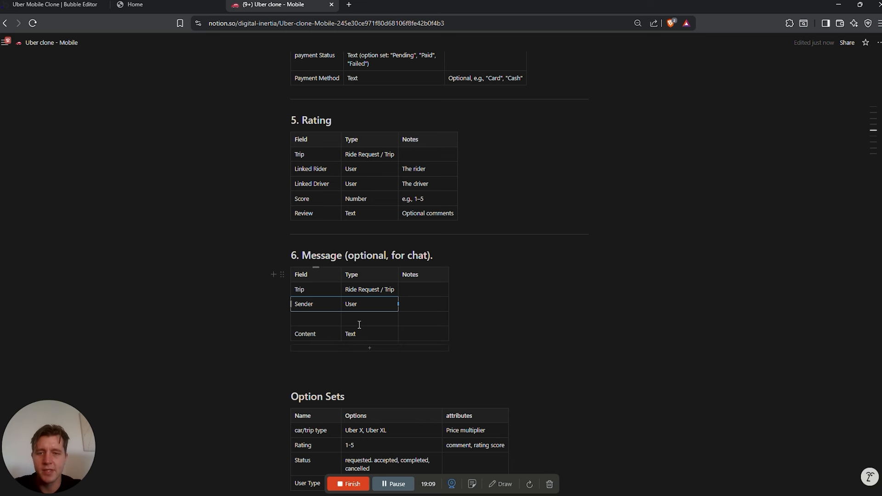
click(57, 5)
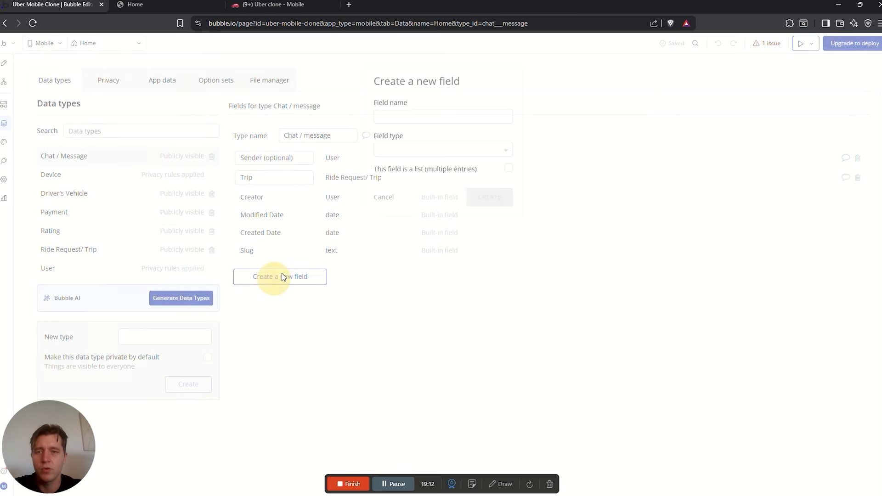
click(406, 113)
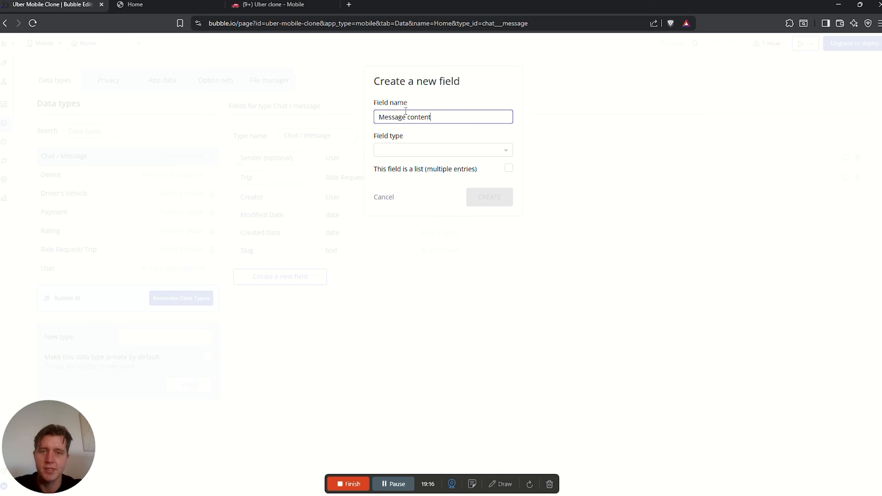
click(441, 151)
text(text)
click(420, 177)
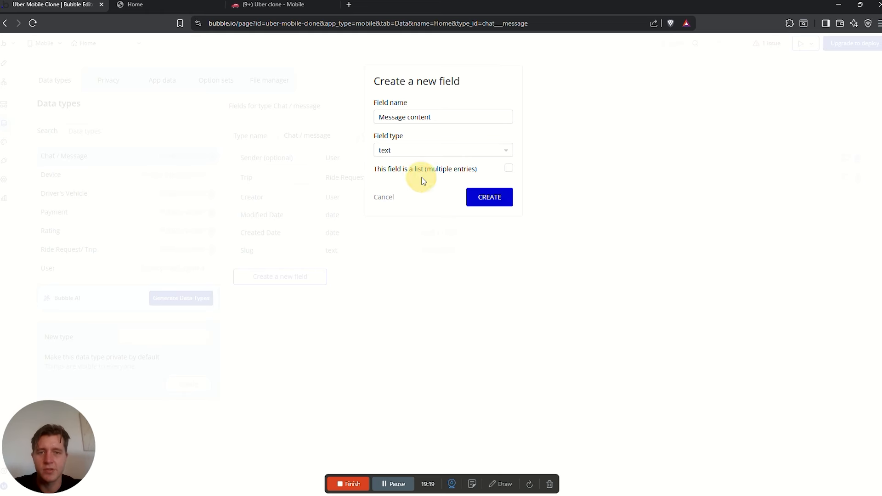
click(504, 205)
Compare the Notion plan with the User and Driver's Vehicle types' fields in Bubble
click(276, 6)
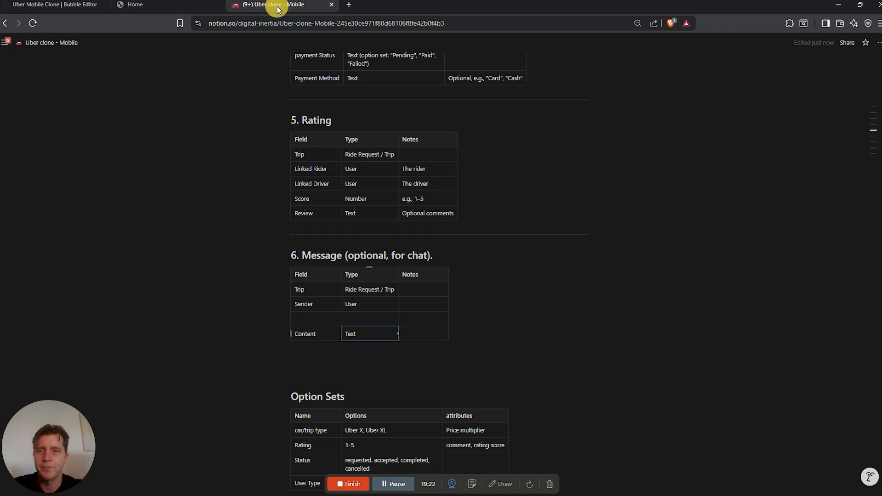
scroll(461, 326, down, 4)
scroll(485, 353, up, 8)
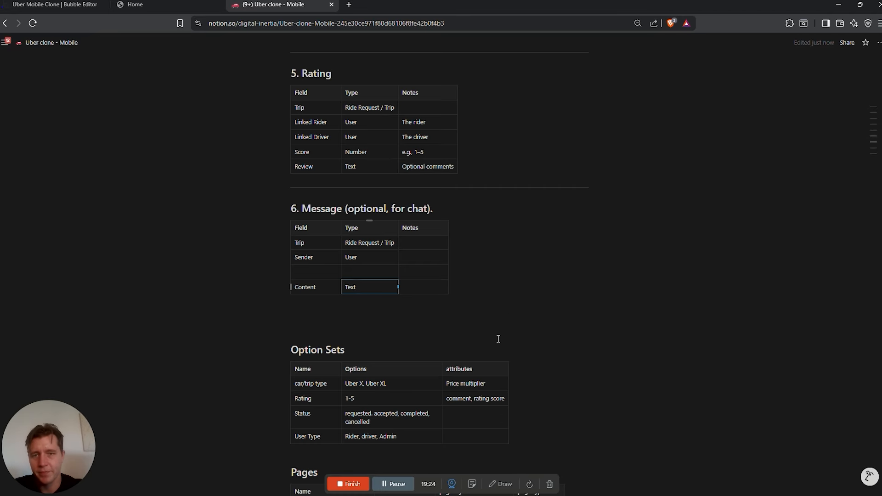
scroll(498, 339, up, 10)
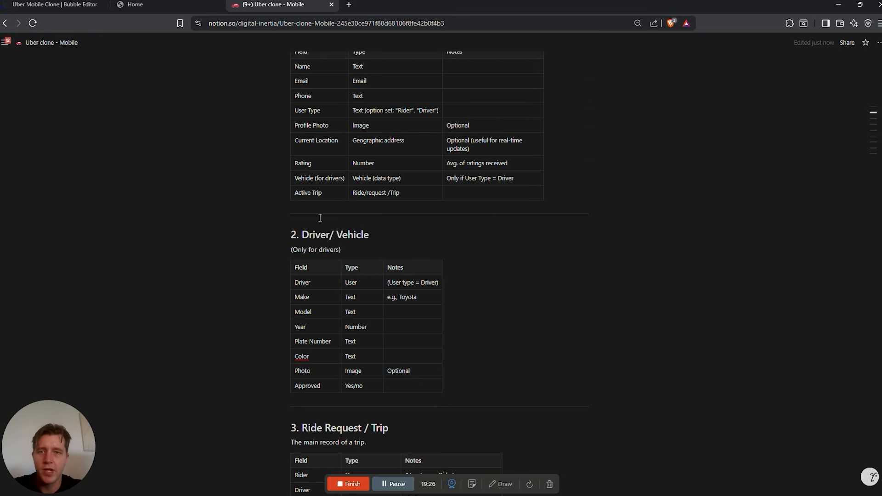
scroll(352, 134, up, 3)
click(55, 4)
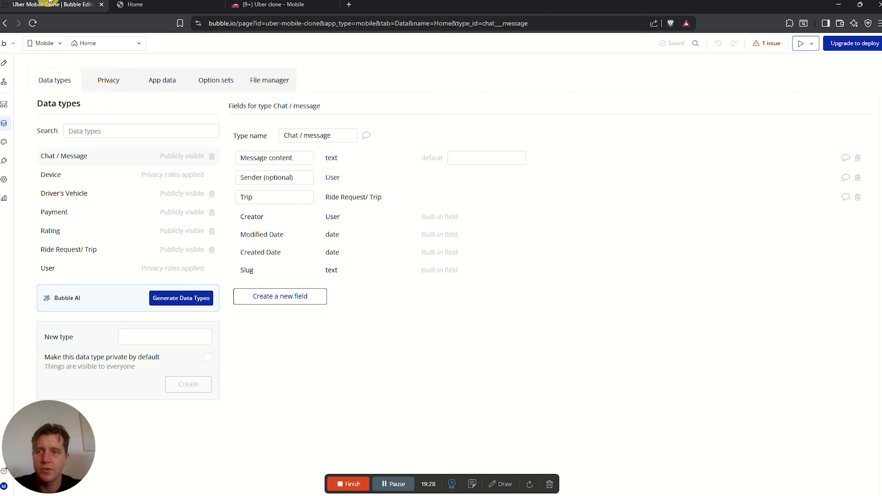
click(48, 268)
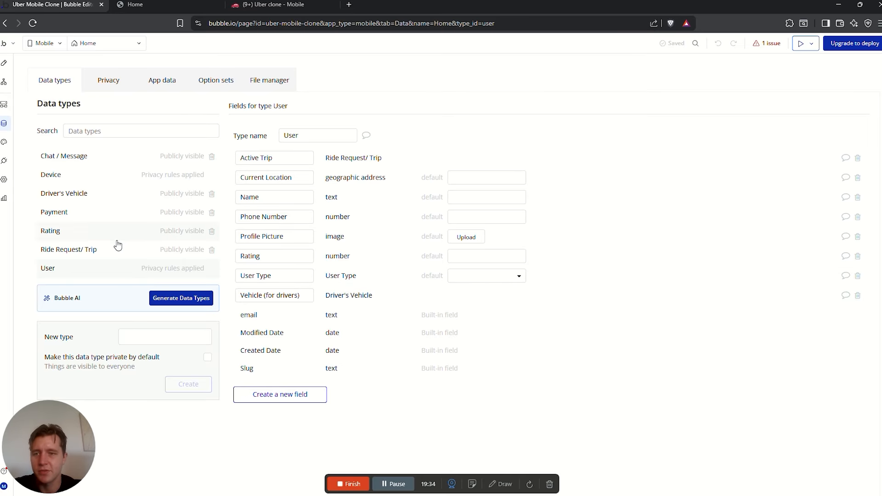
click(76, 195)
Check the Ride Request/ Trip and Payment types' fields against the Notion plan
click(298, 3)
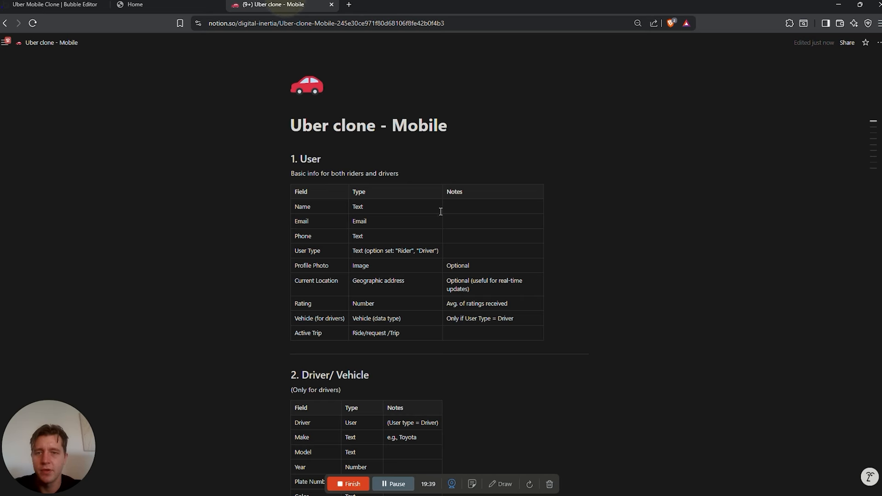
scroll(413, 252, down, 8)
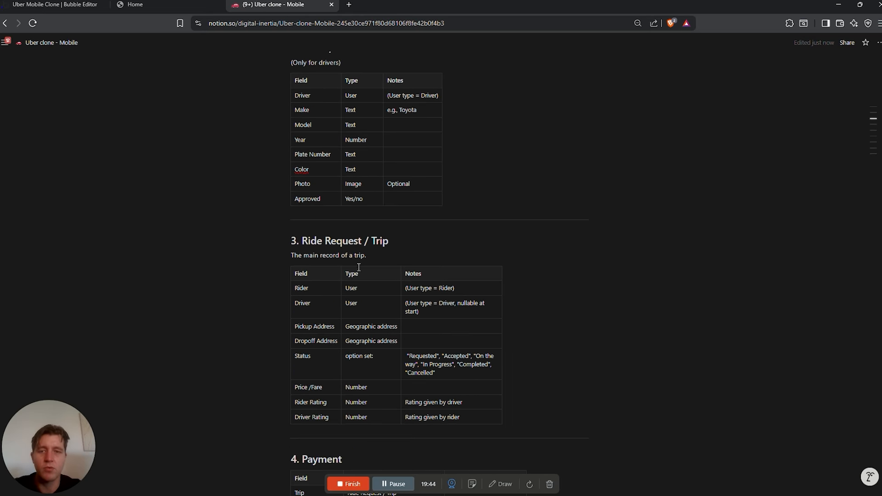
key(ctrl+1)
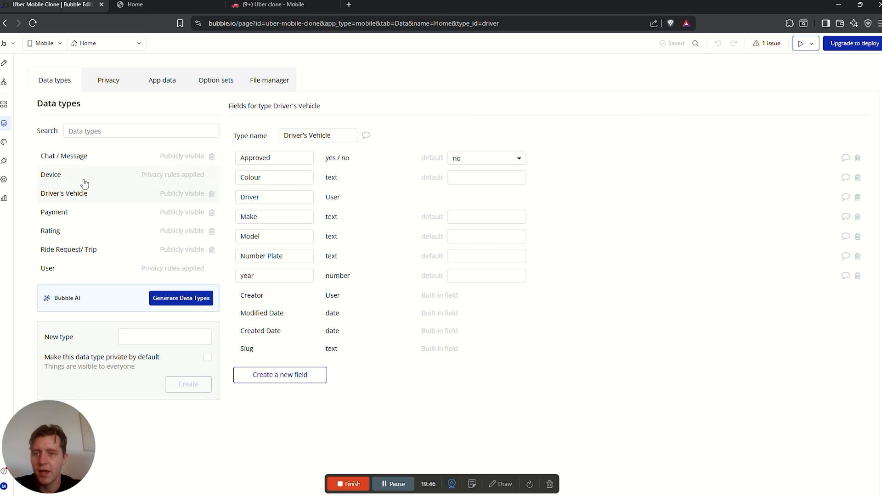
click(69, 249)
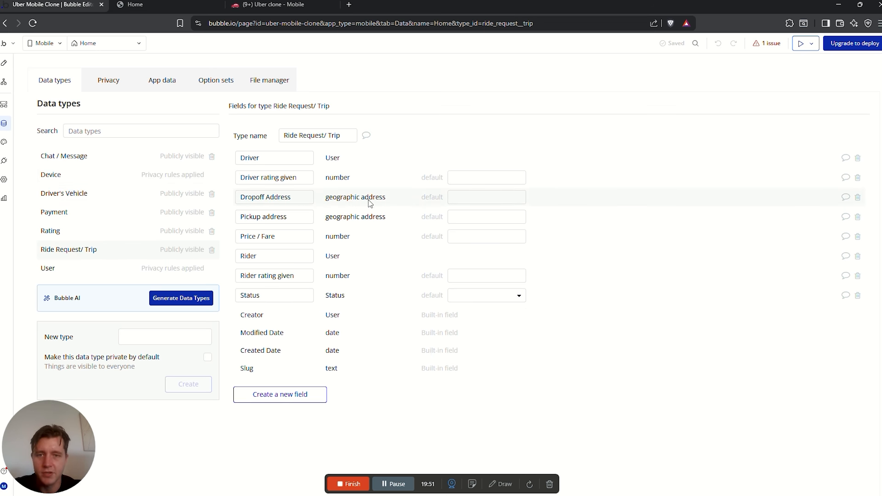
key(ctrl+3)
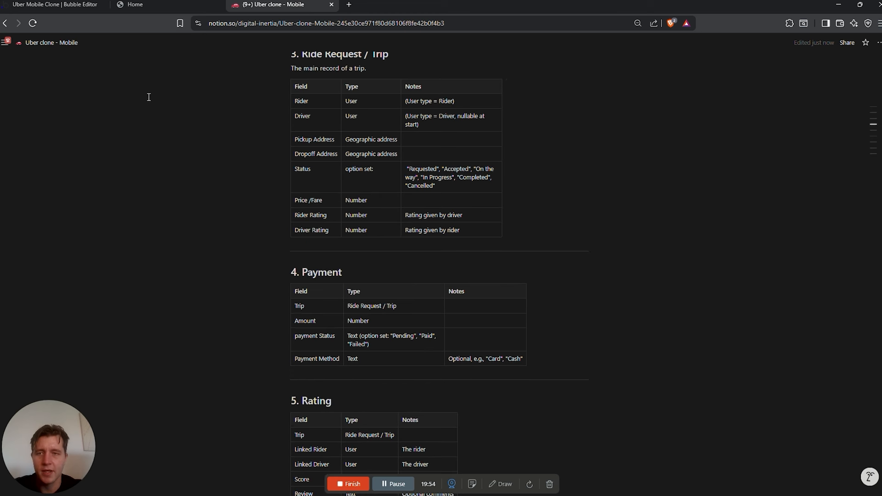
click(71, 4)
click(92, 209)
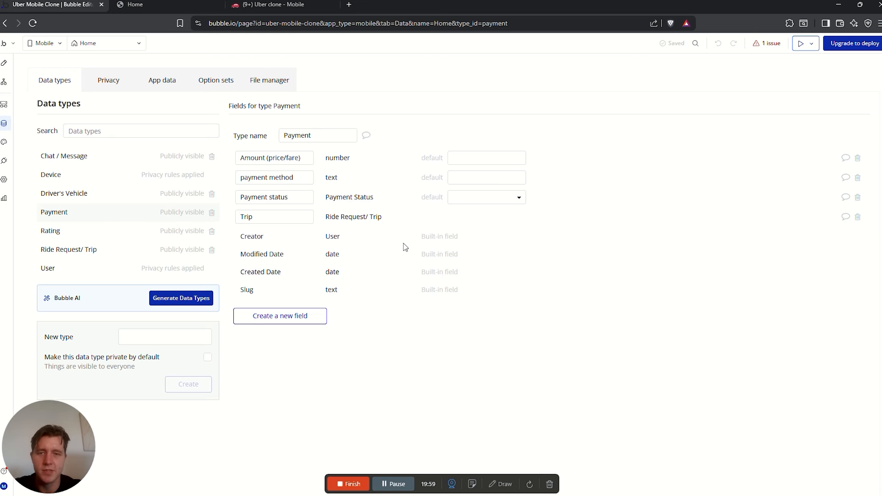
double_click(268, 216)
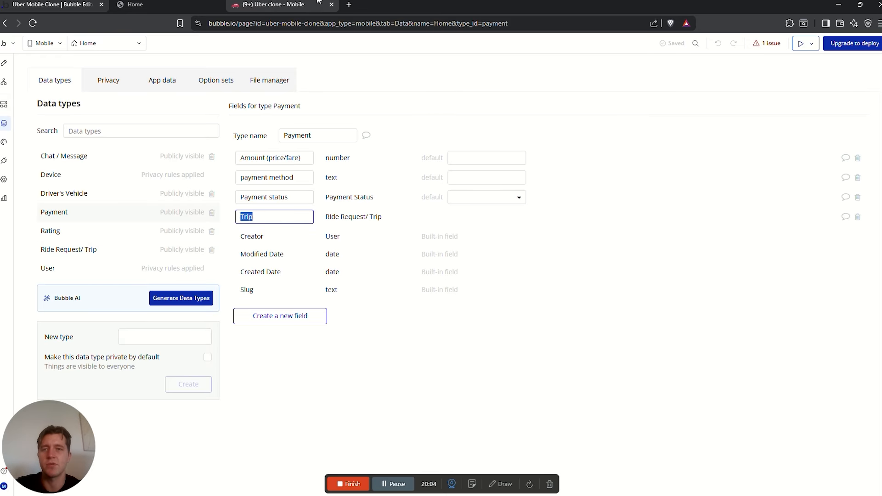
click(272, 4)
scroll(312, 275, down, 3)
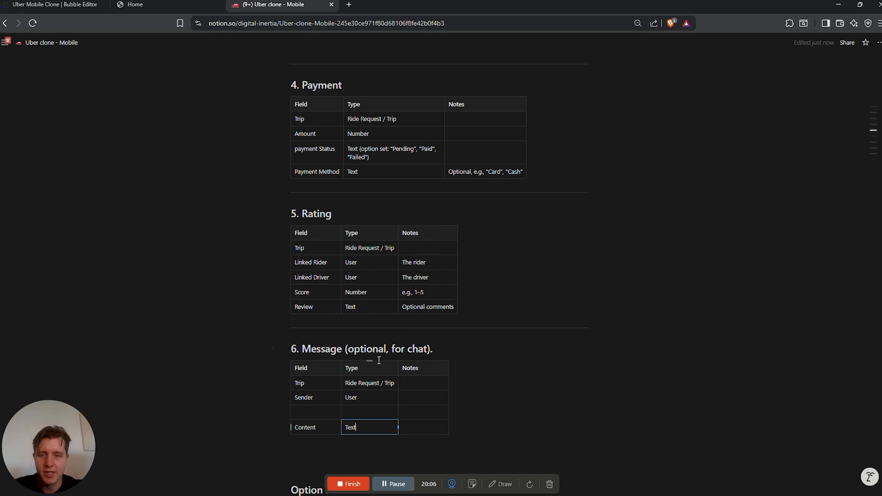
click(55, 5)
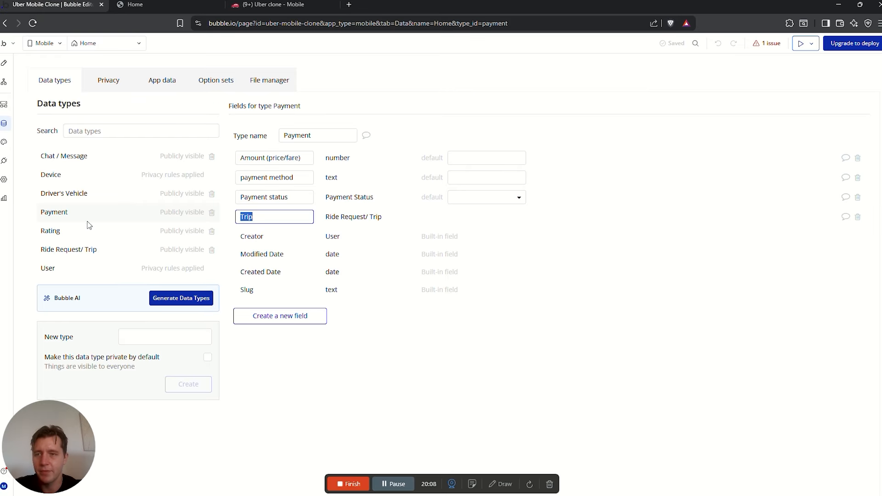
Rename the Rating type's 'Lineked Driver' field to 'Linked Driver'
click(67, 231)
click(298, 158)
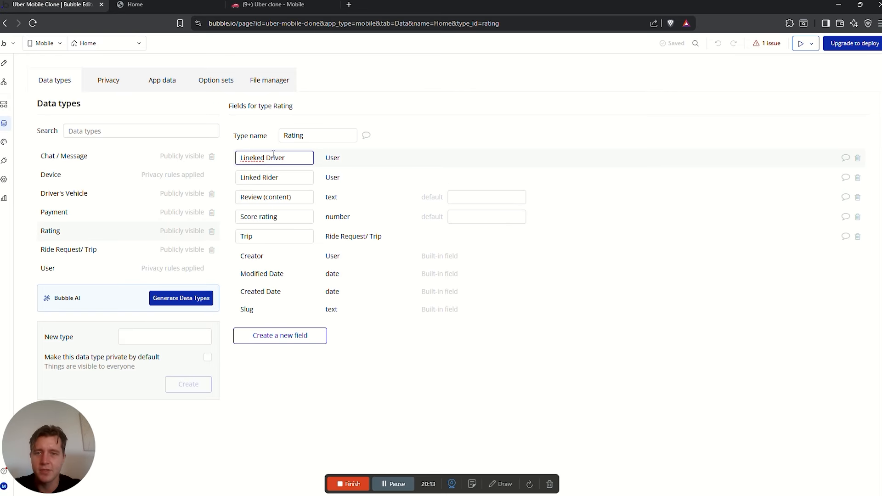
click(254, 158)
key(BackSpace)
click(423, 145)
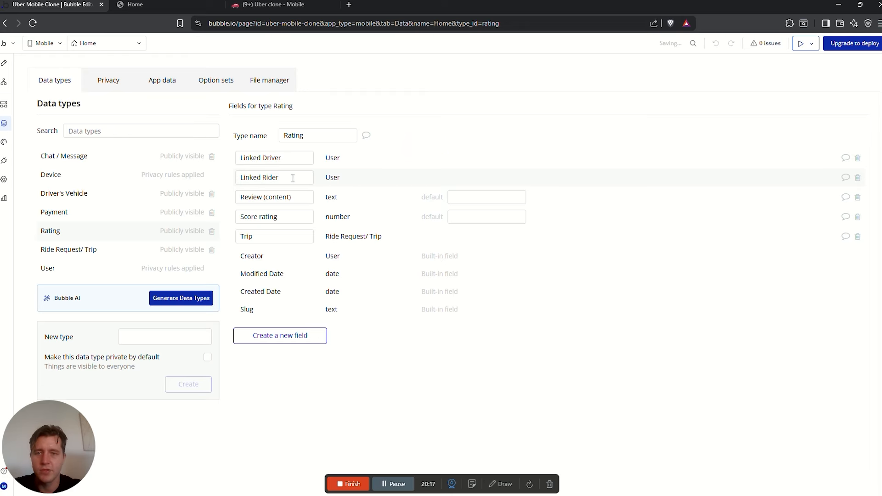
click(82, 158)
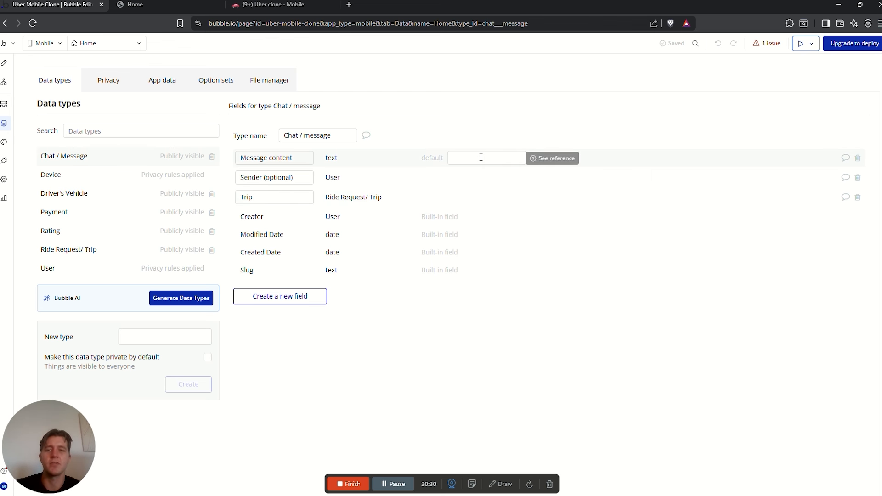
Show Bubble's option sets and review the plan's car/trip type, Rating, Status and User Type entries
click(214, 86)
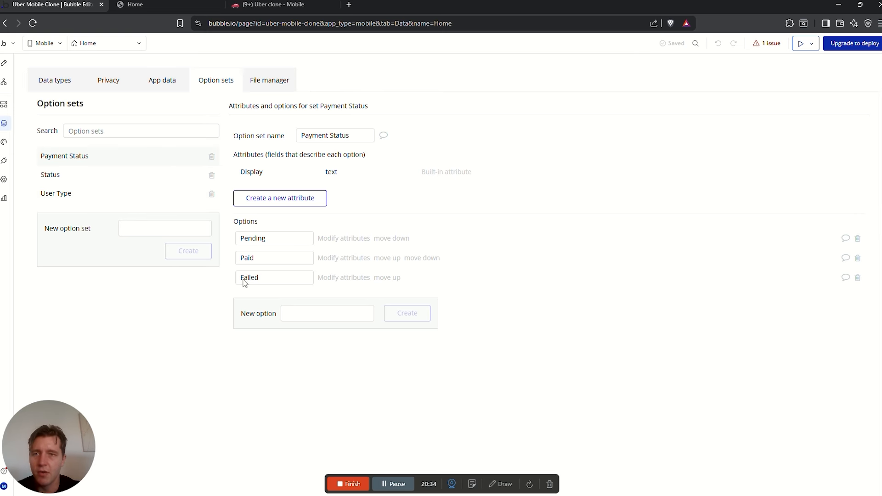
click(303, 4)
scroll(371, 268, up, 1)
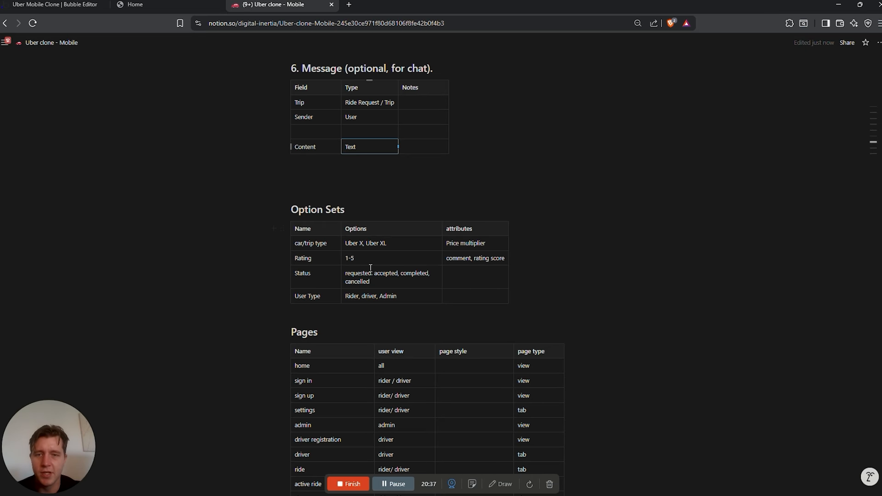
click(311, 243)
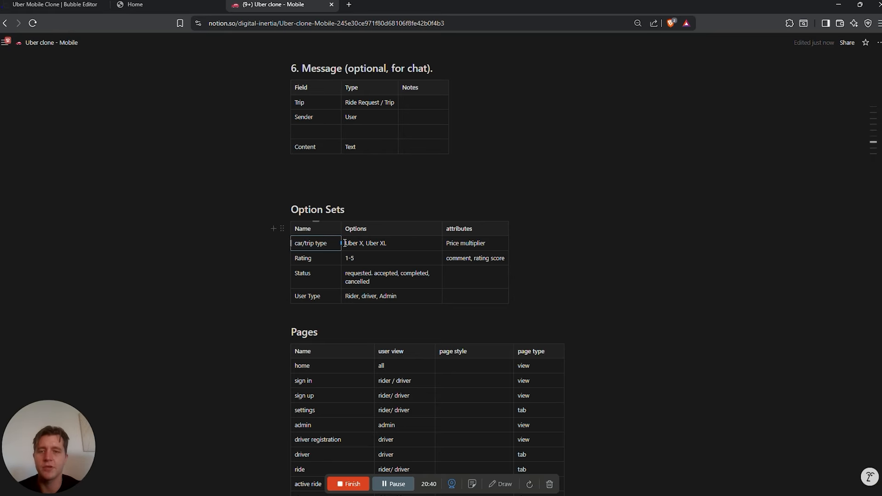
click(321, 258)
click(324, 283)
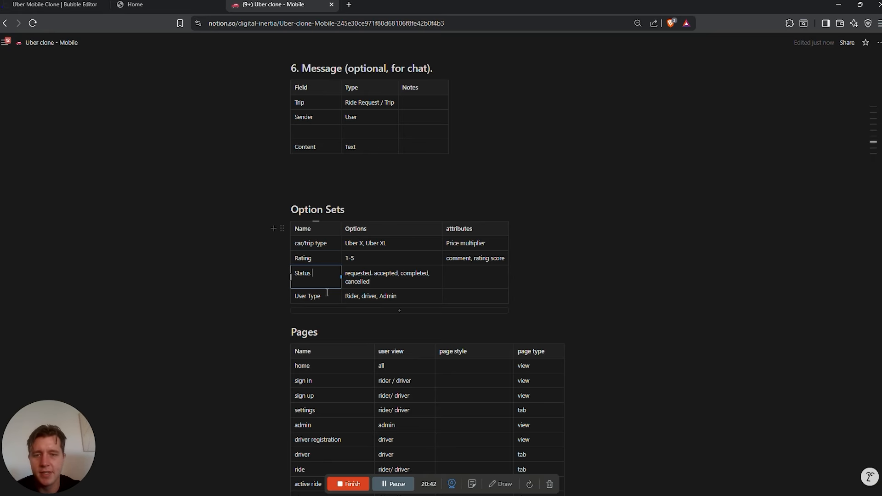
click(316, 296)
click(55, 4)
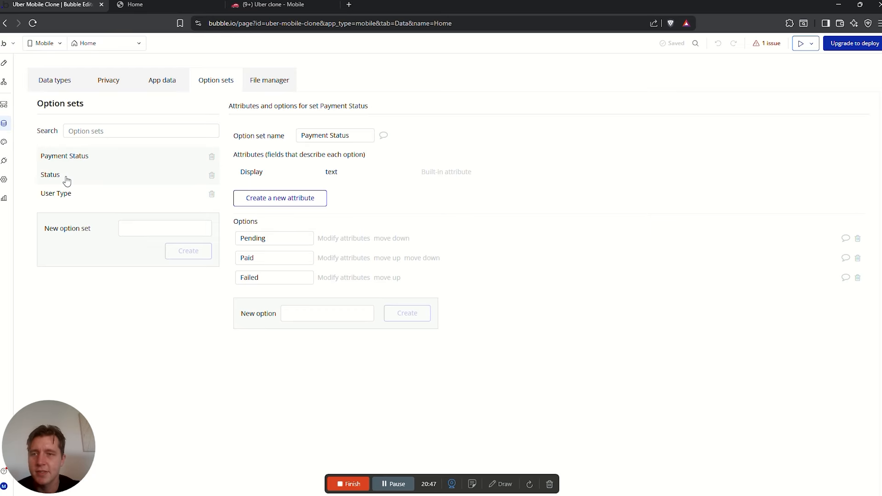
click(272, 4)
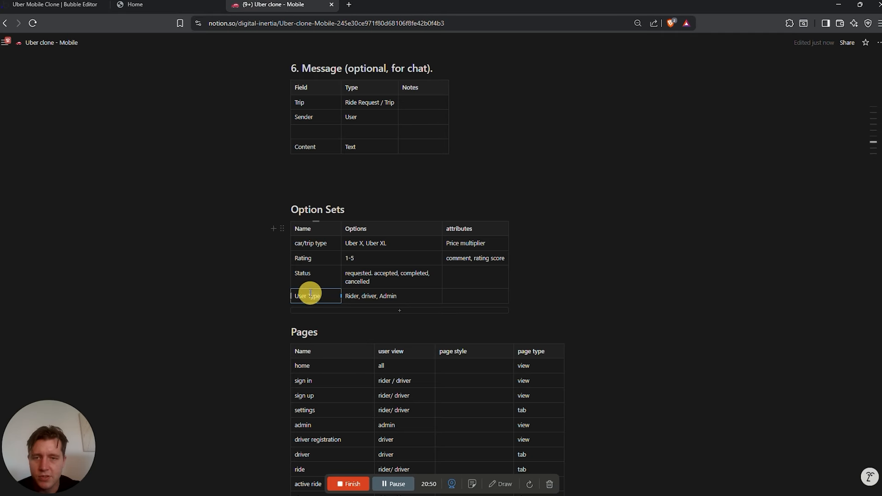
drag(309, 292, 299, 266)
Add a 'Payment Status' row with options 'Failed, paid' to the plan's Option Sets table
click(381, 312)
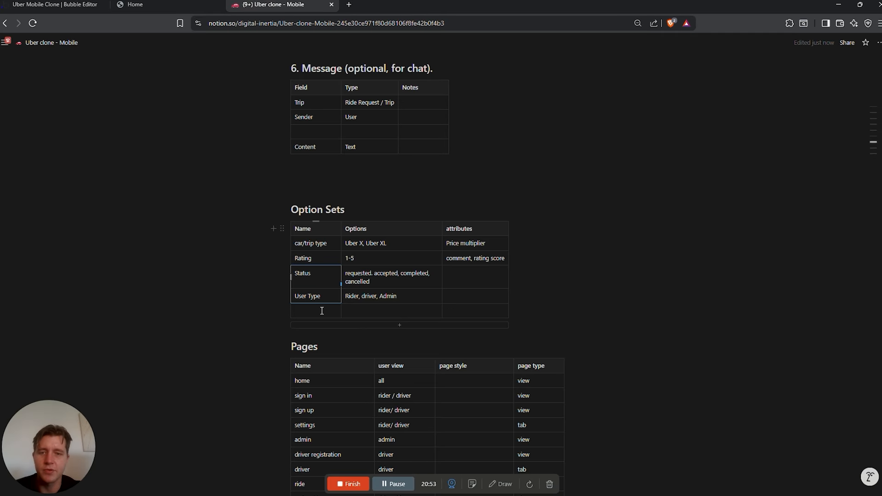
click(333, 310)
text(Payment)
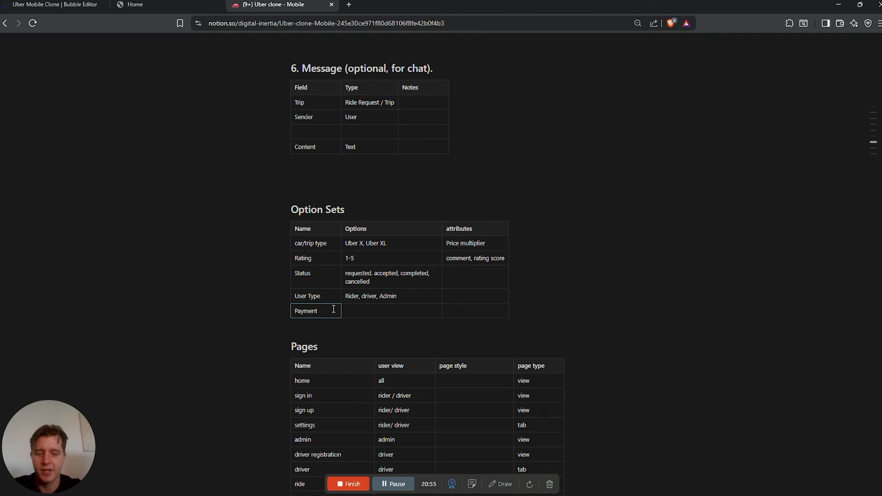
text( Staut)
click(381, 311)
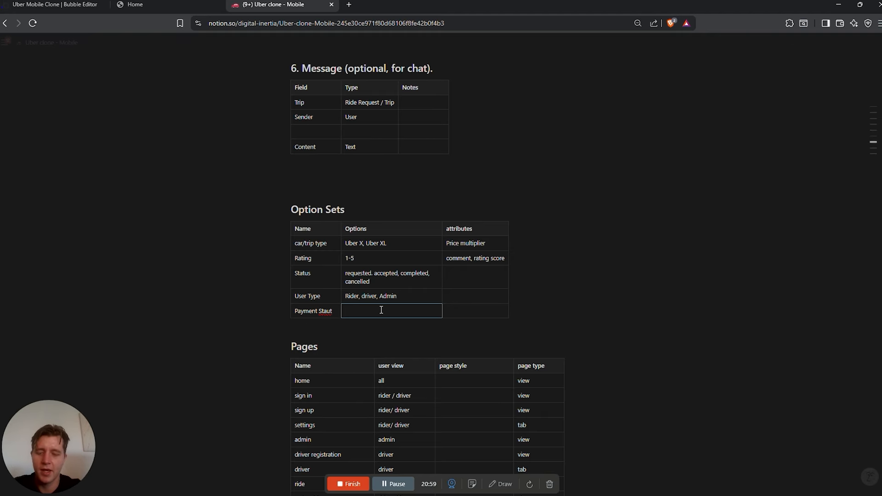
text(Failed, )
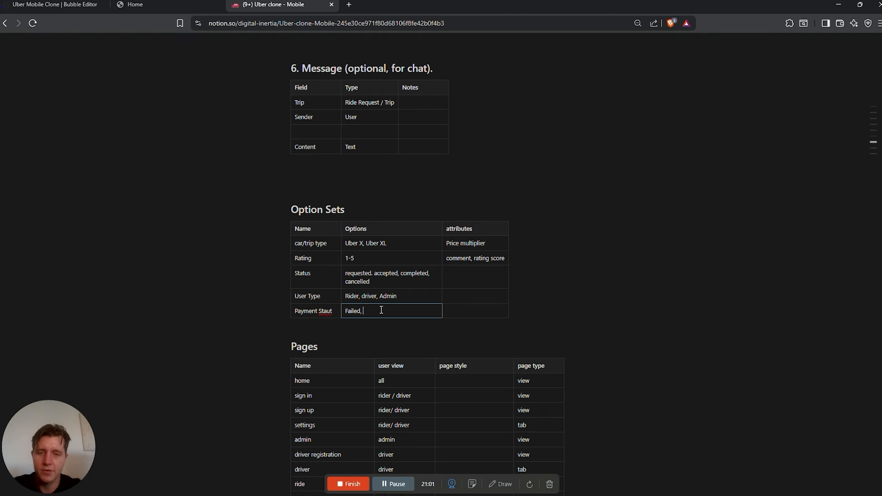
text(paid, Pending)
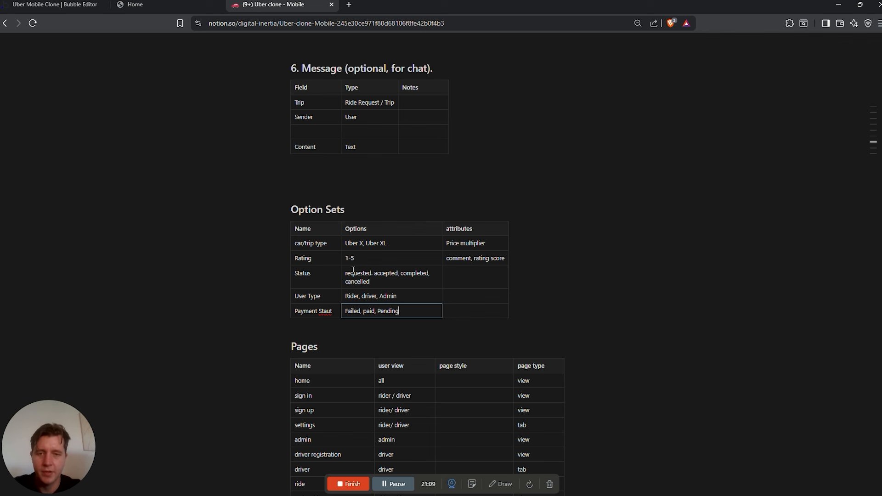
click(309, 309)
click(329, 311)
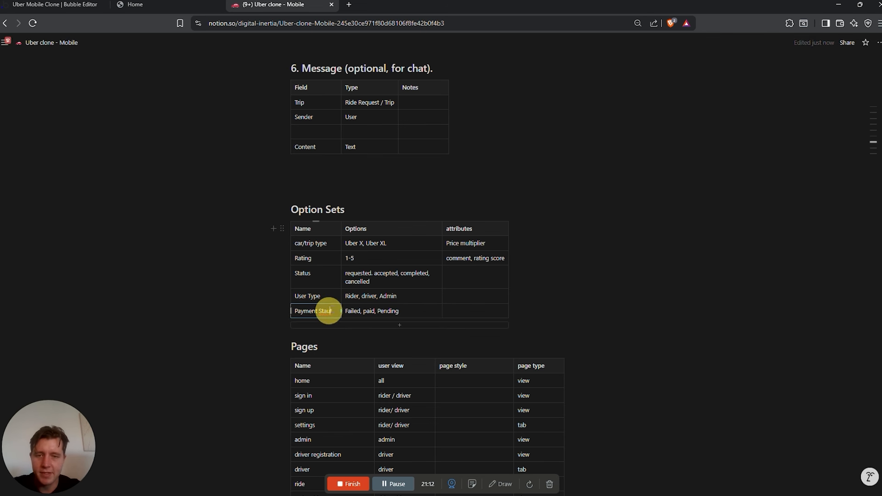
key(BackSpace)
key(Right)
text(us)
click(329, 298)
Review the plan's Status, Rating and car/trip type rows
click(327, 272)
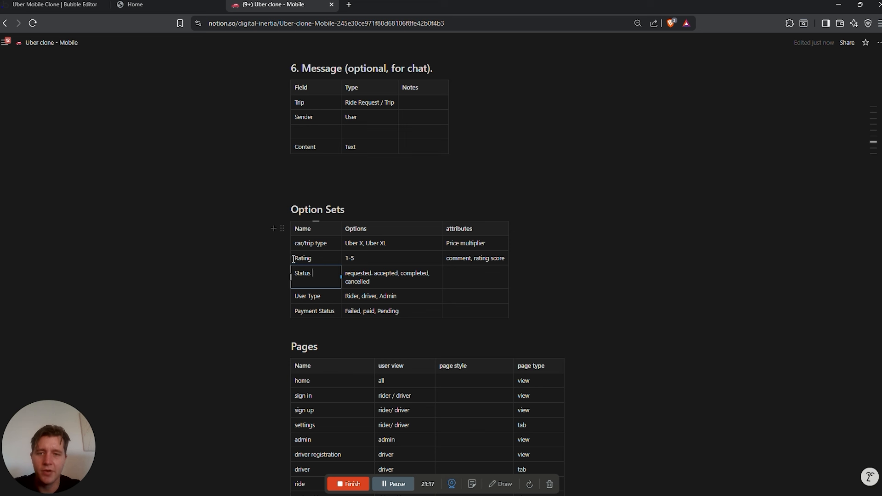
drag(294, 259, 460, 257)
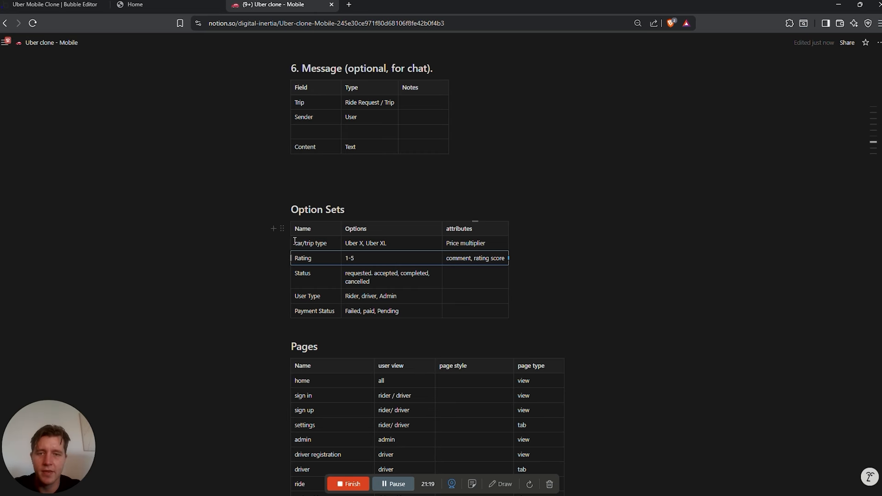
drag(295, 241, 474, 240)
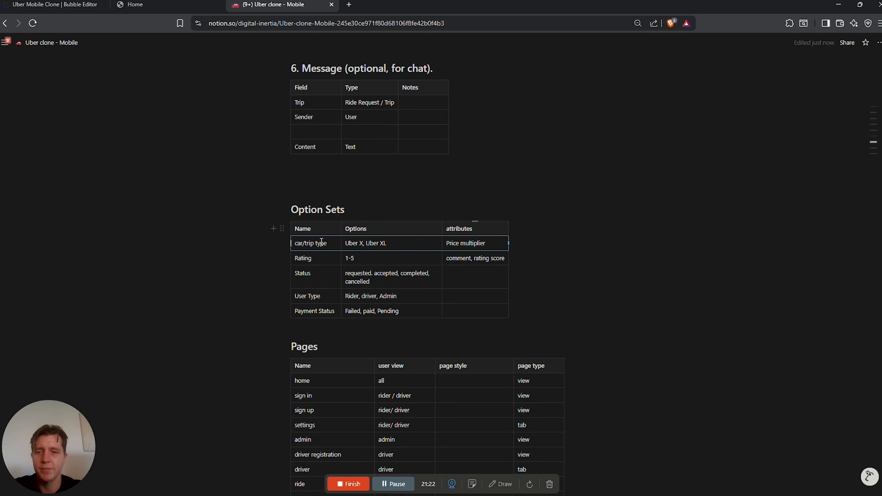
click(55, 5)
Create an option set named 'Car/ Trip Type'
click(167, 228)
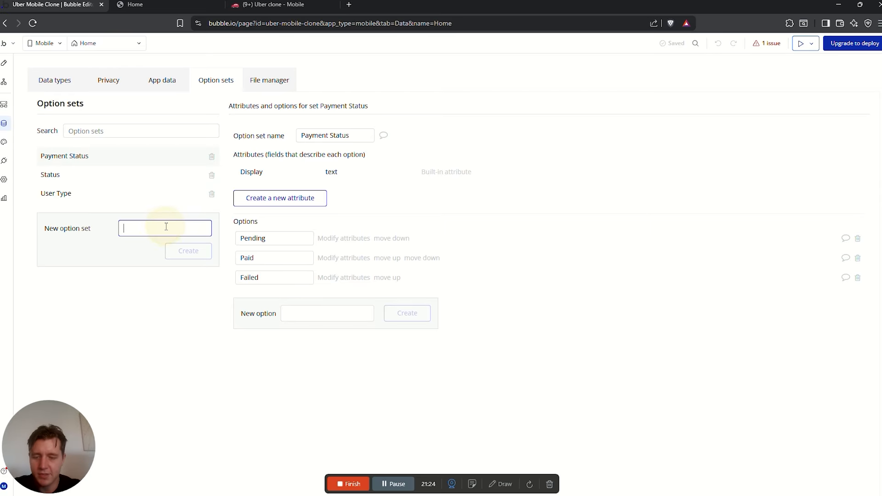
text(Car)
text(Trip/ Type)
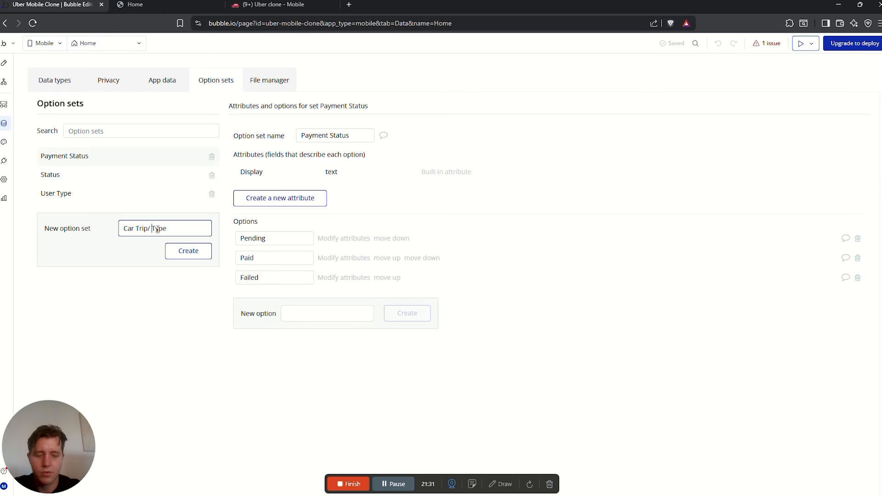
key(BackSpace)
key(BackSpace)
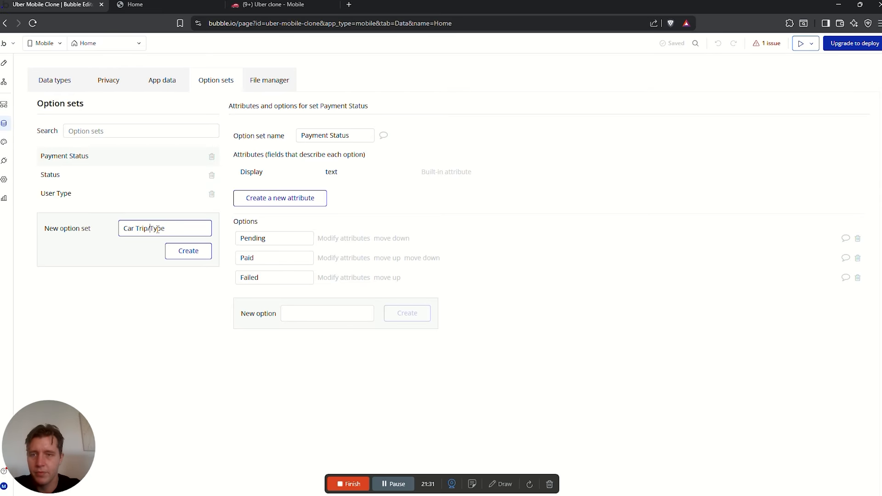
key(Left)
key(Left)
key(Left)
key(Left)
key(Left)
key(BackSpace)
text(/)
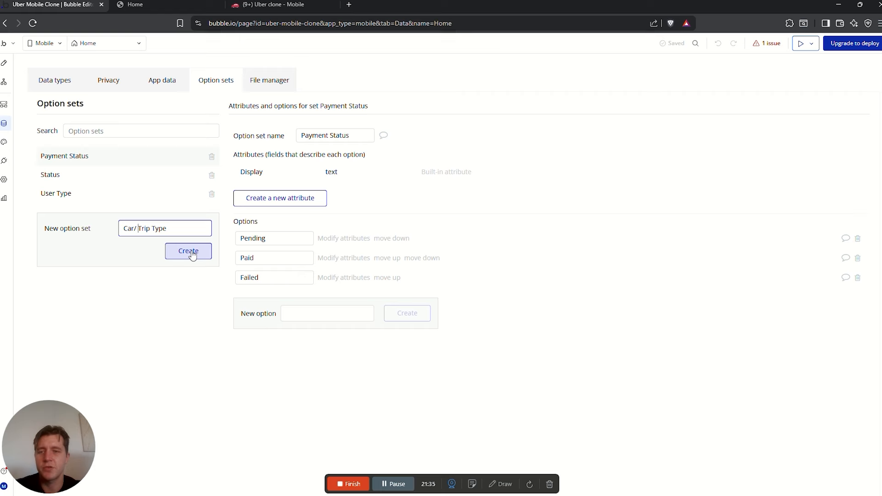
click(193, 256)
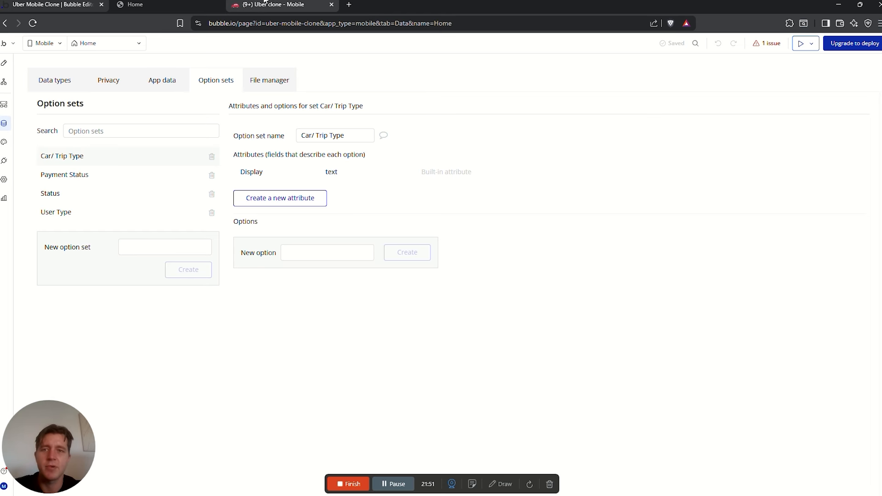
Add the options Uber X and Uber XL to Car/ Trip Type
click(277, 5)
click(51, 6)
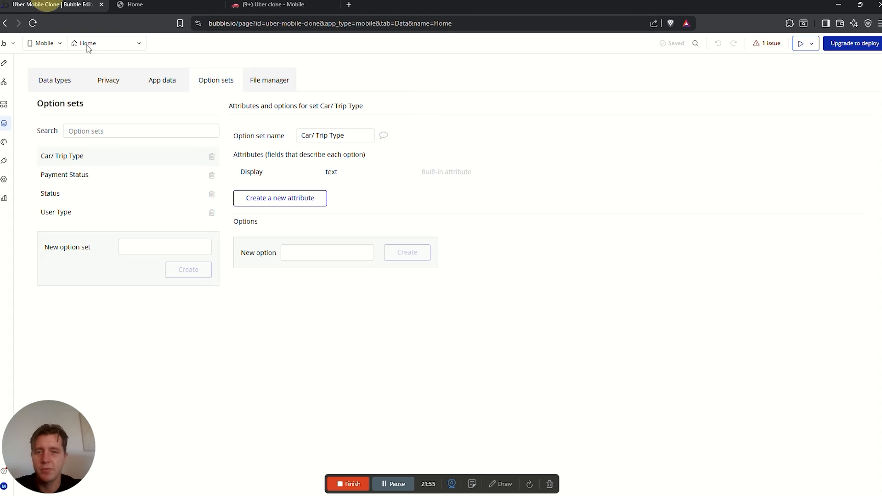
click(316, 250)
text(Uber)
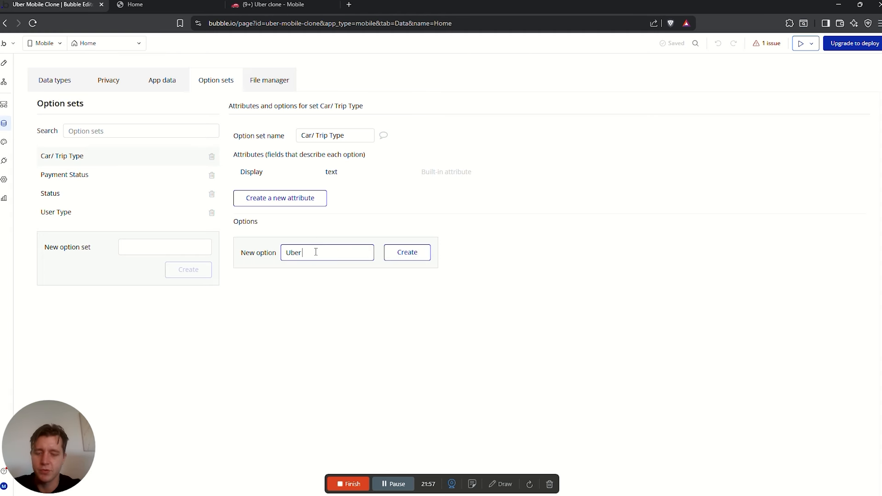
text( X)
click(417, 258)
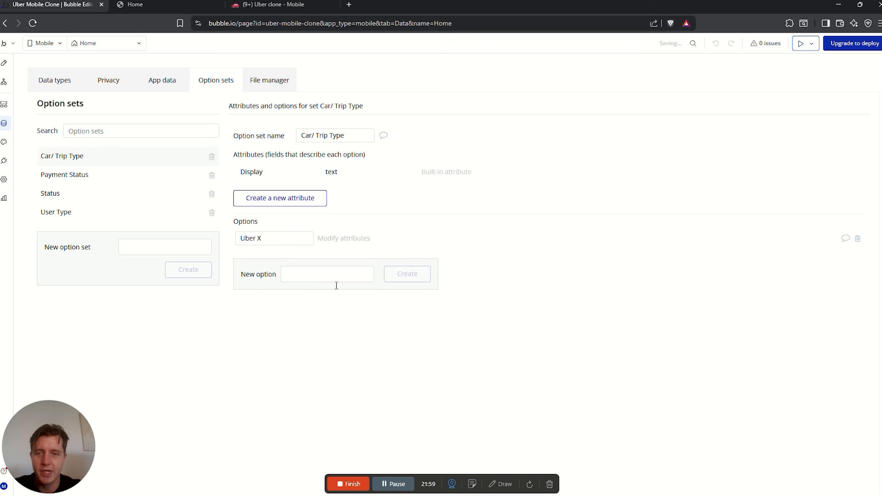
text(Uber XL)
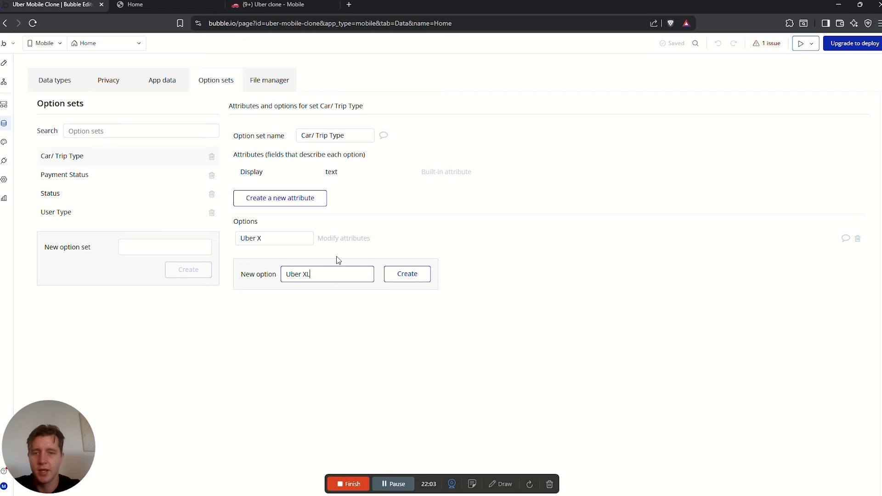
click(408, 274)
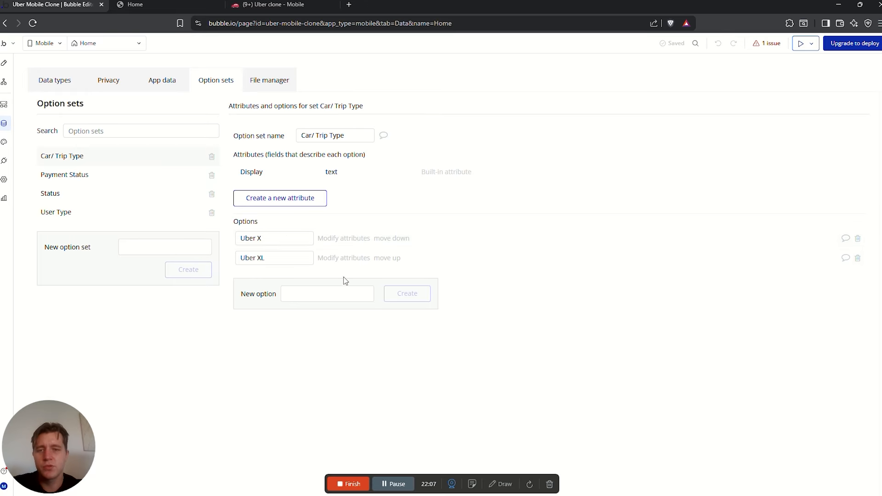
drag(264, 239, 237, 257)
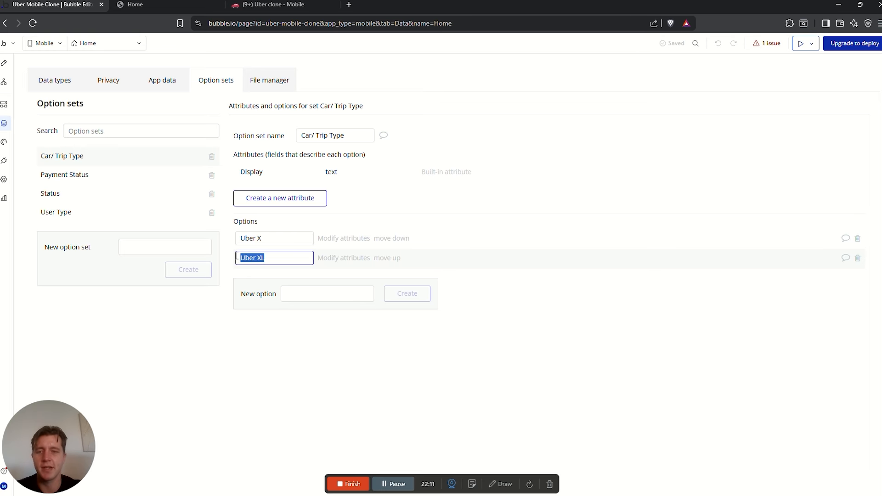
click(275, 5)
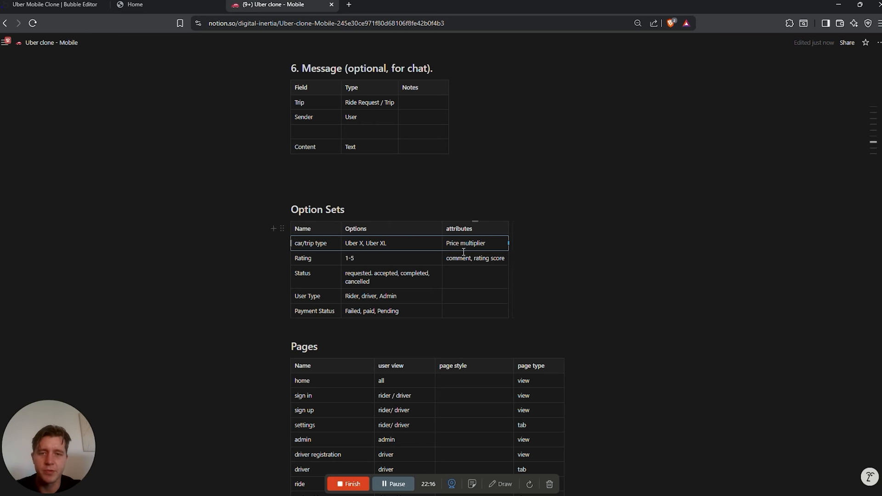
Add a number attribute 'Price Multiplier' to the Car/ Trip Type option set
drag(447, 243, 489, 243)
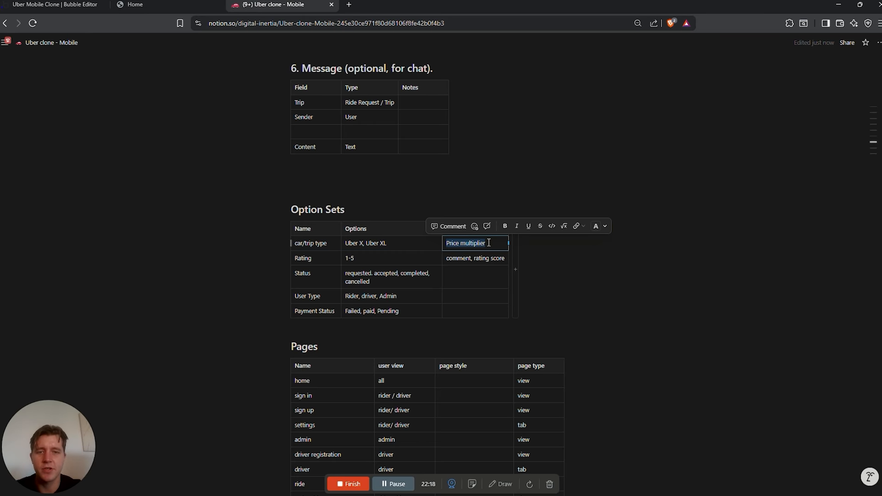
click(51, 4)
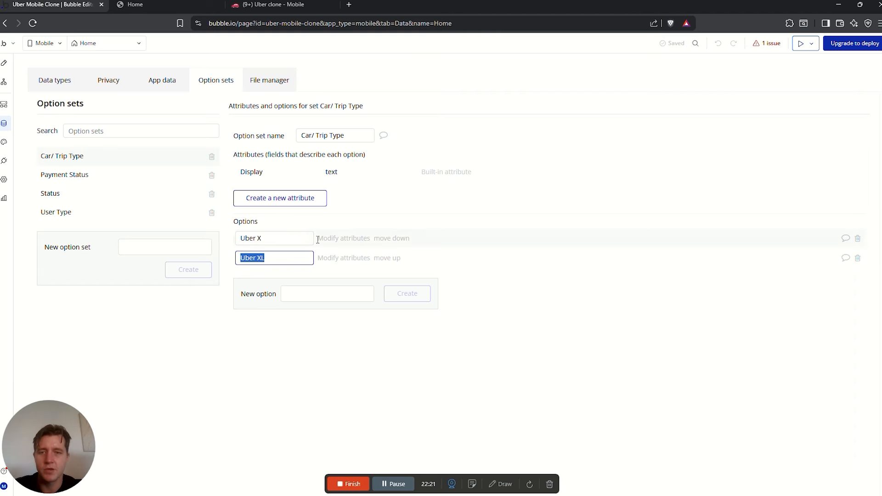
click(271, 202)
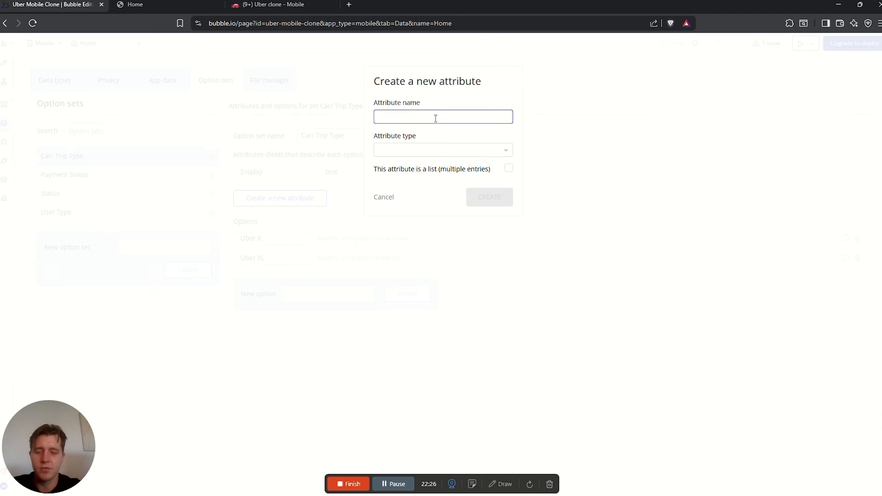
text(Price Multiplier)
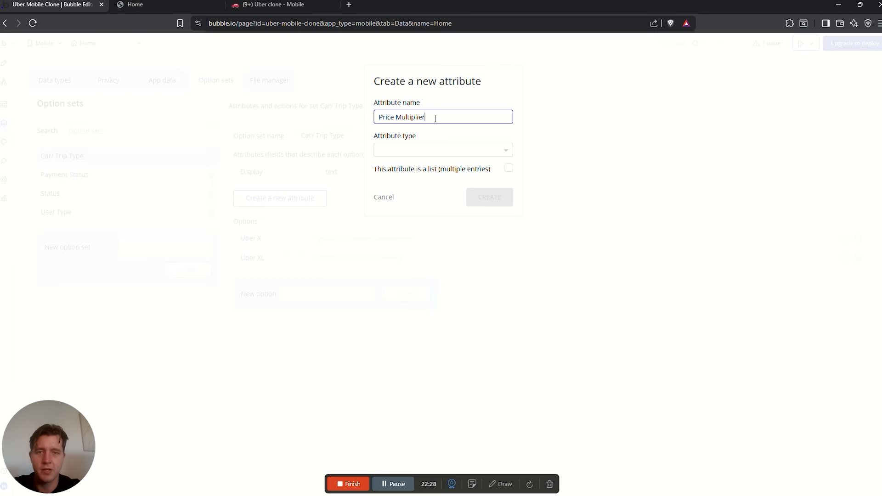
click(427, 152)
text(number)
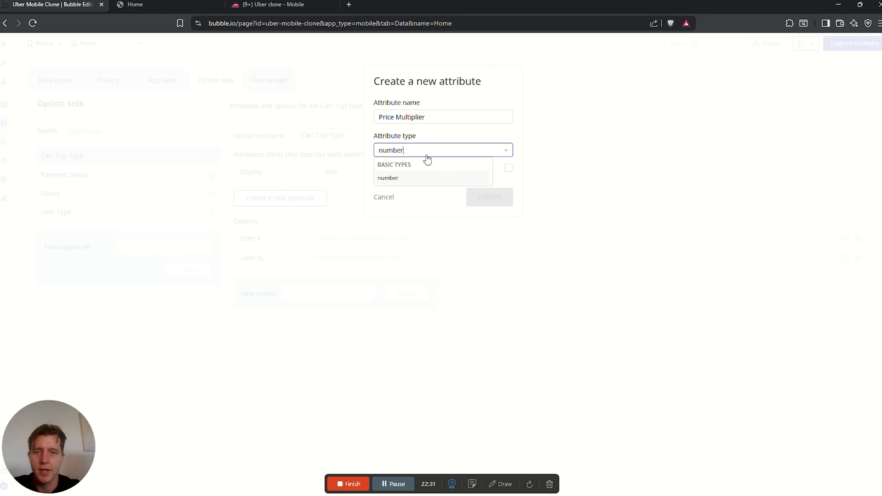
click(389, 179)
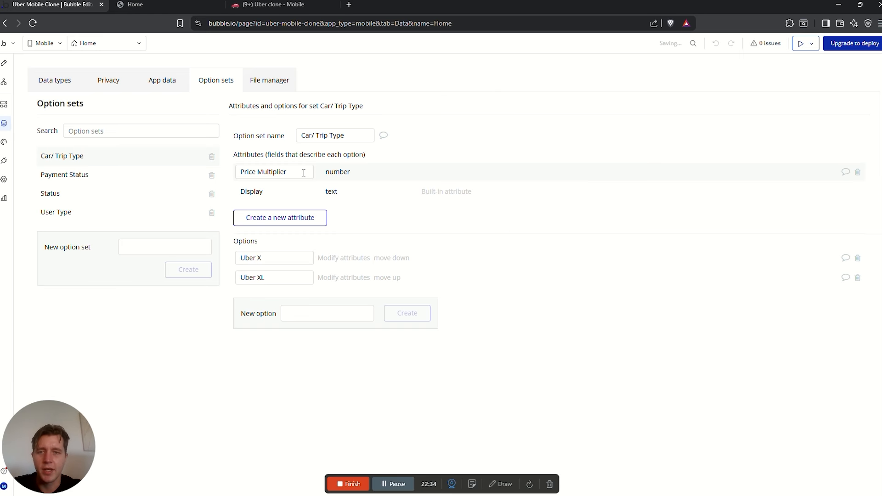
drag(301, 172, 233, 170)
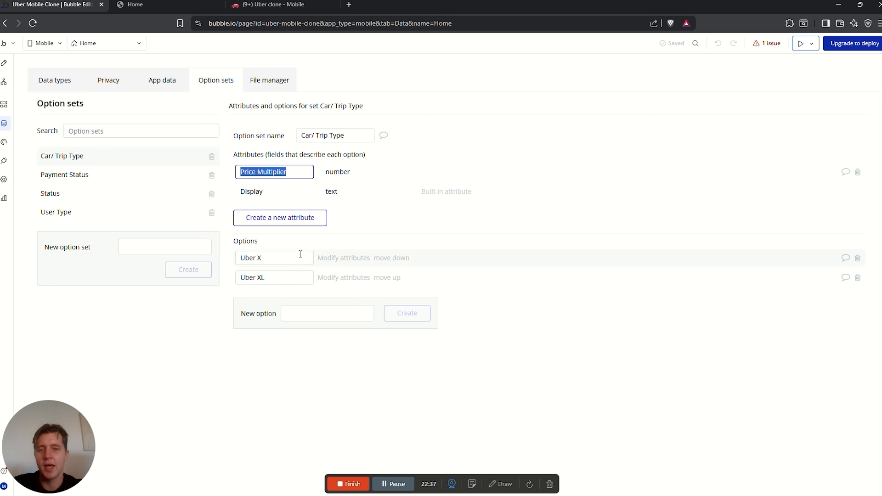
Open the Uber X option's attribute values for editing
drag(273, 255, 217, 257)
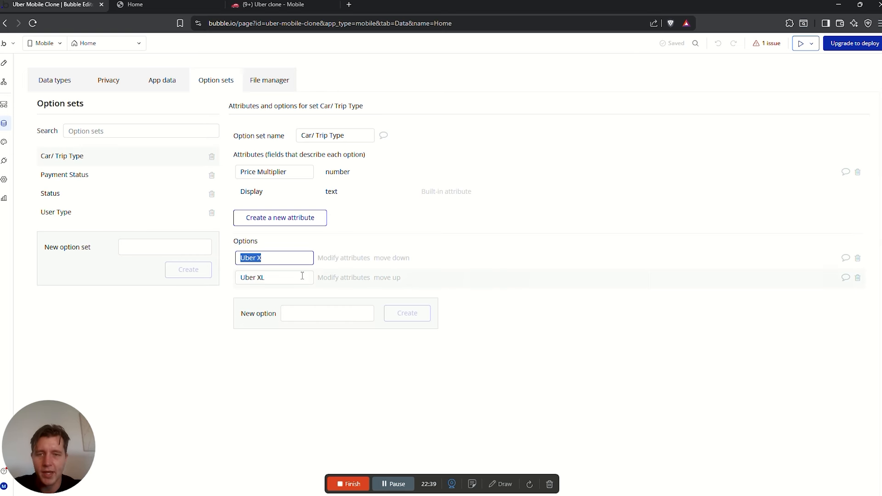
click(330, 260)
click(330, 260)
drag(112, 90, 74, 90)
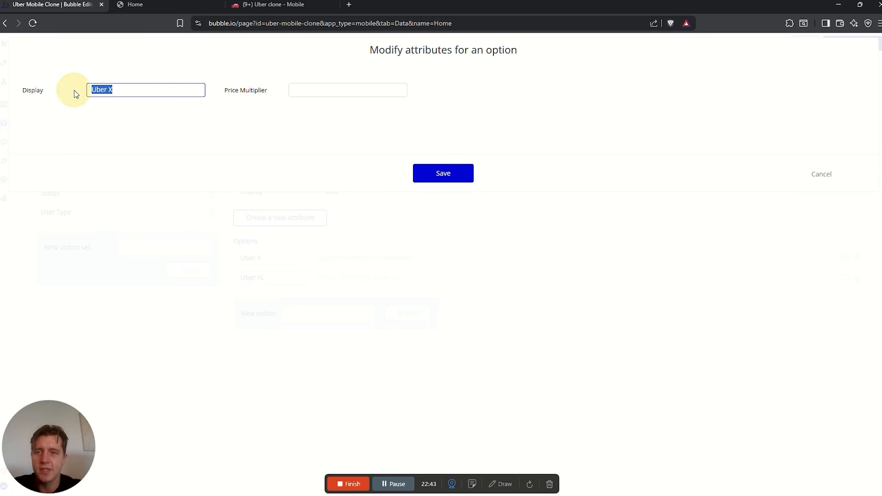
Set Uber X's Price Multiplier to 20 and confirm the saved value
click(330, 92)
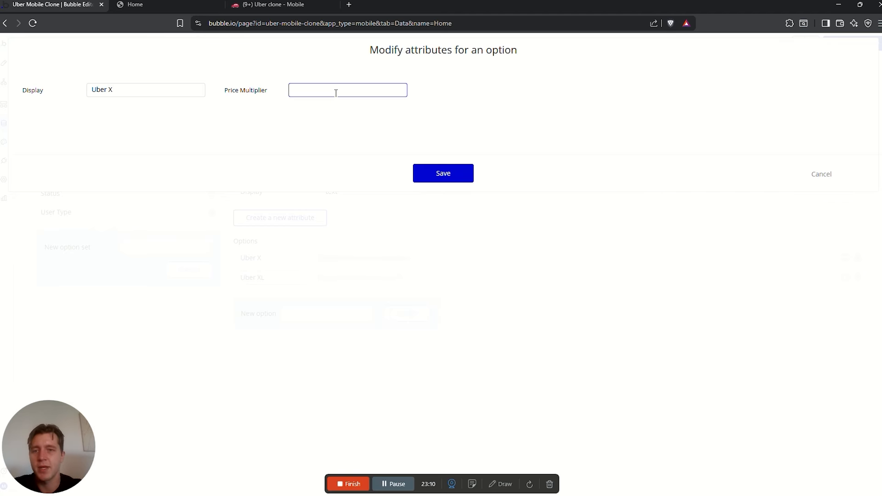
key(Num_Lock)
text(20)
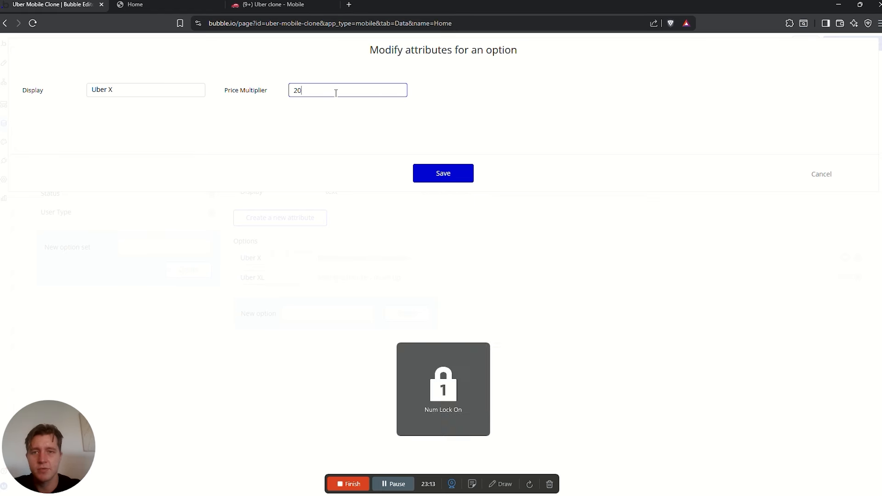
click(449, 177)
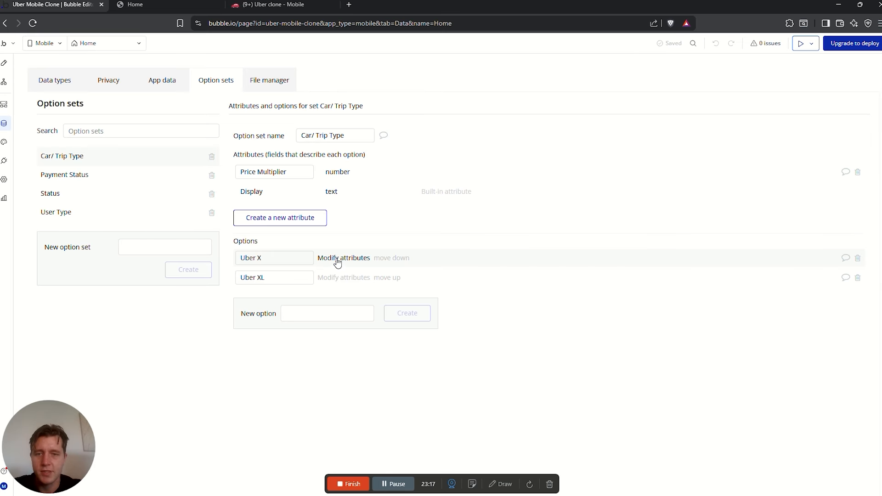
click(338, 261)
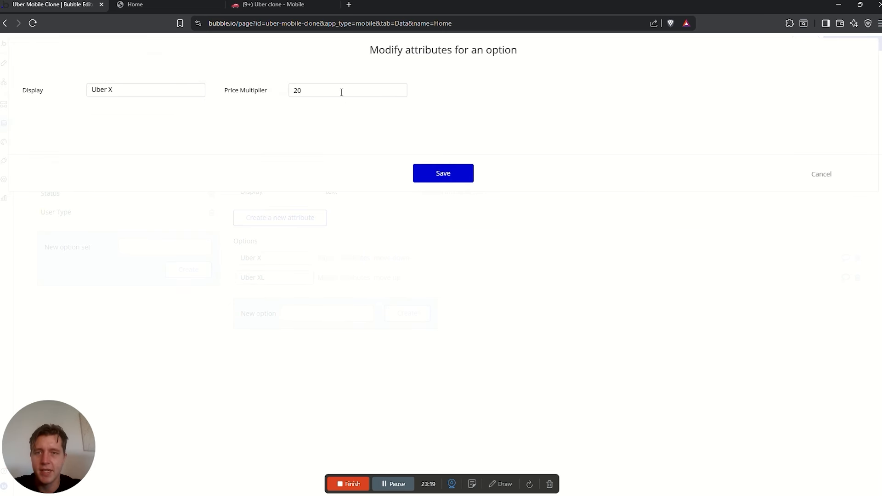
click(432, 178)
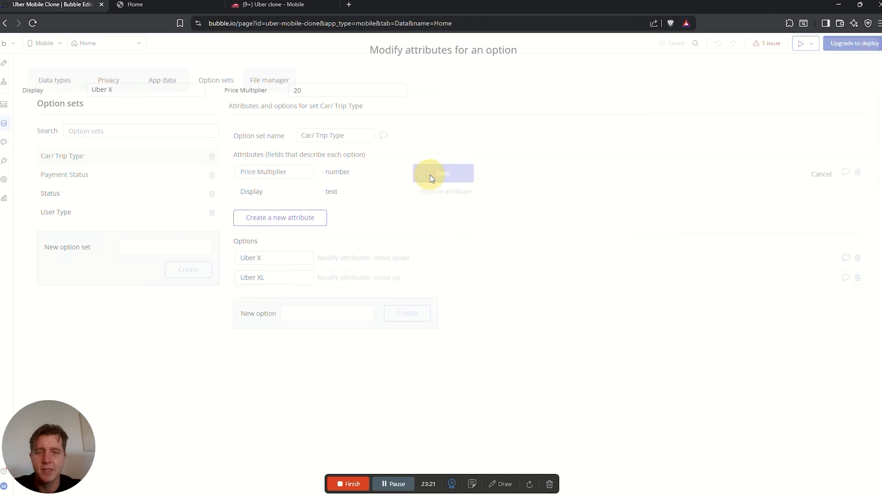
Set Uber XL's Price Multiplier to 30
click(333, 279)
click(310, 86)
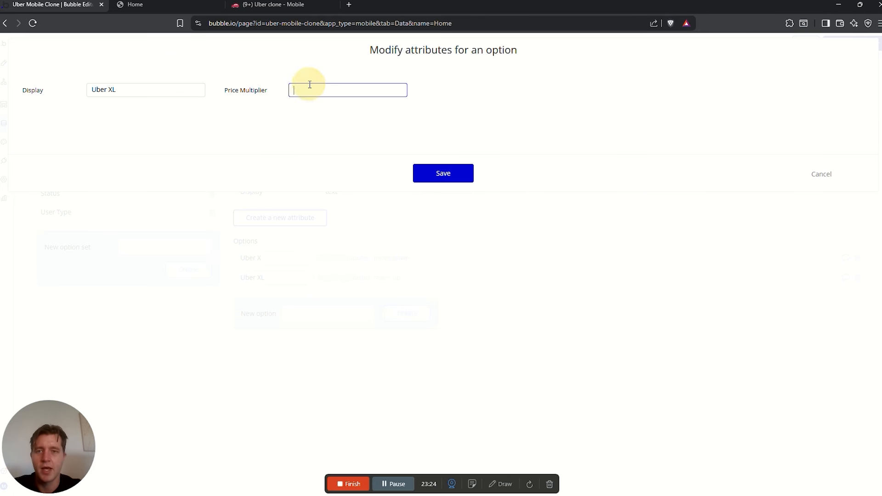
text(3)
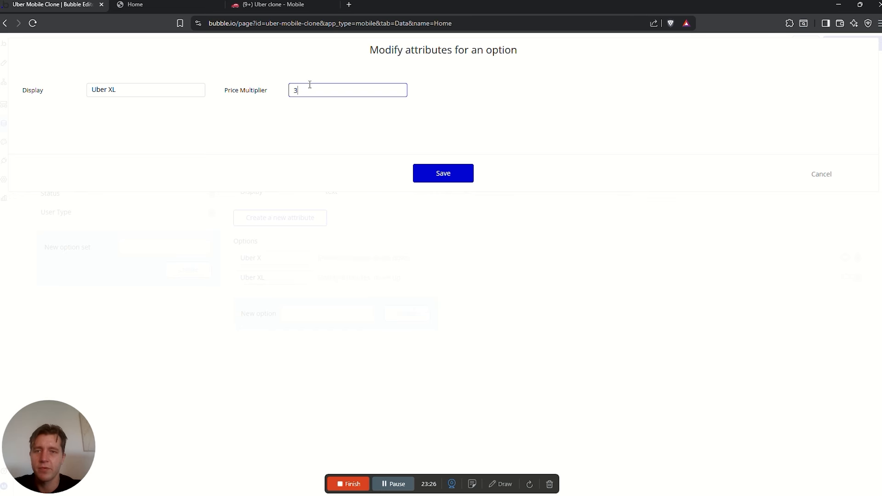
text(0)
click(433, 173)
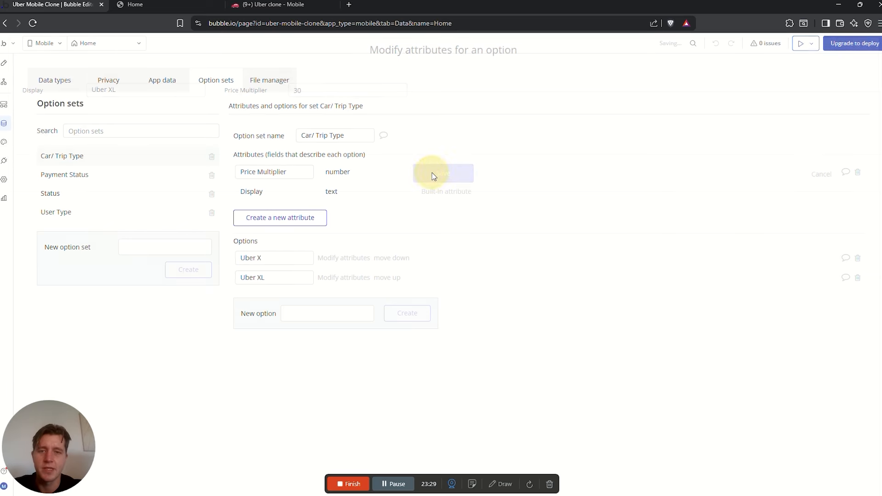
click(271, 257)
click(264, 277)
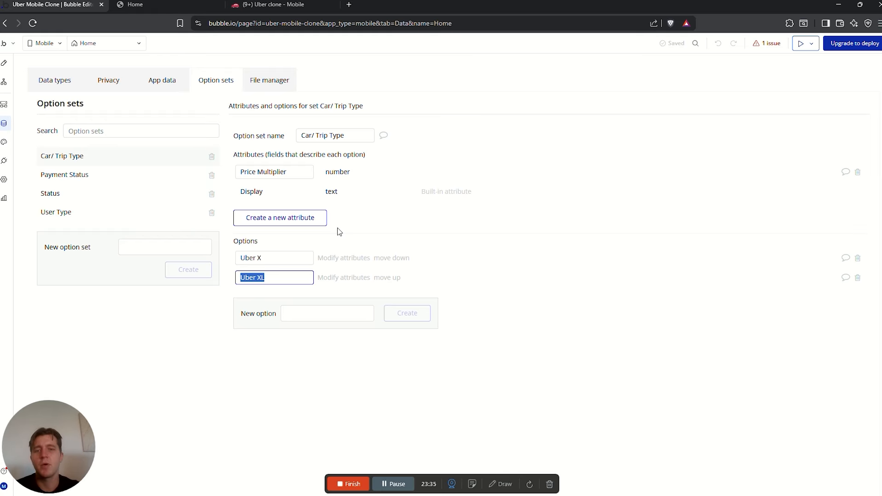
Create a new option set named 'Rating', taking the name from the Notion plan
click(270, 6)
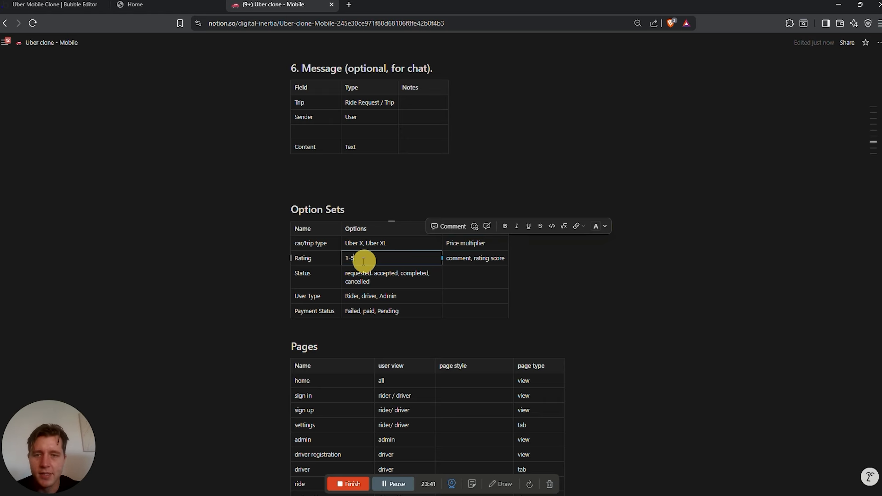
click(295, 256)
double_click(296, 256)
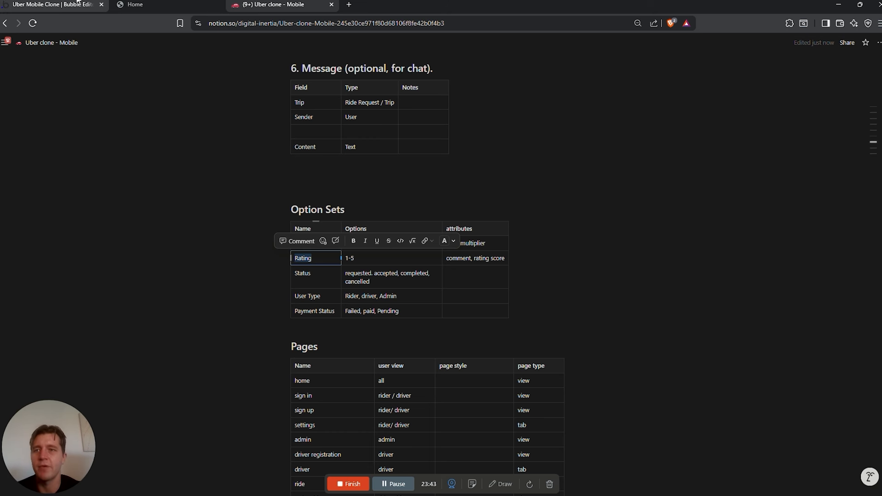
click(55, 4)
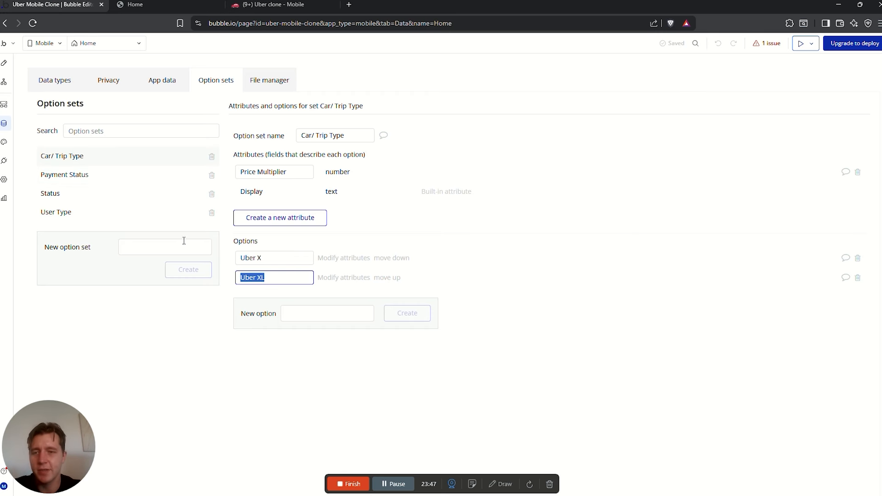
click(127, 248)
text(rating)
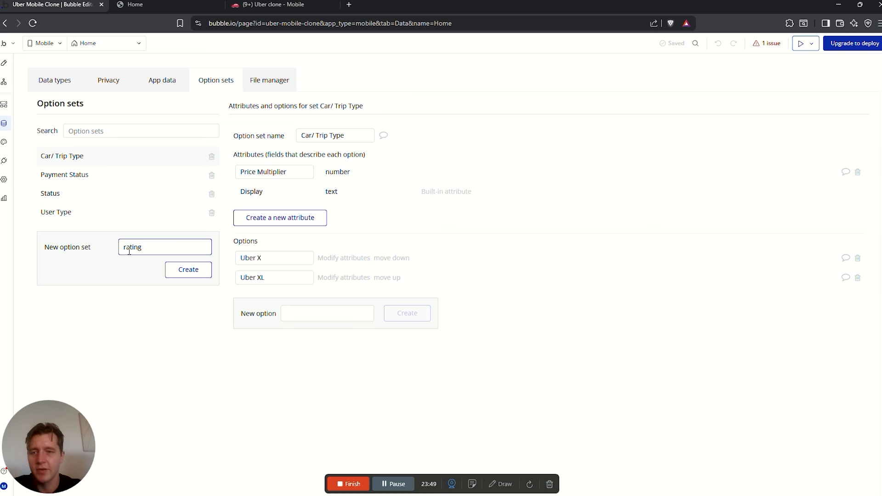
click(128, 248)
key(BackSpace)
text(R)
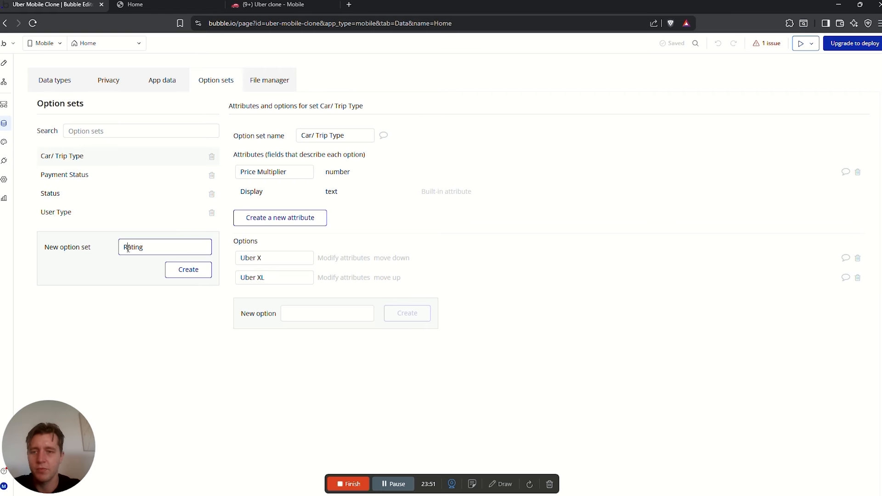
click(188, 270)
Add options 1 through 5 to the Rating option set
click(296, 253)
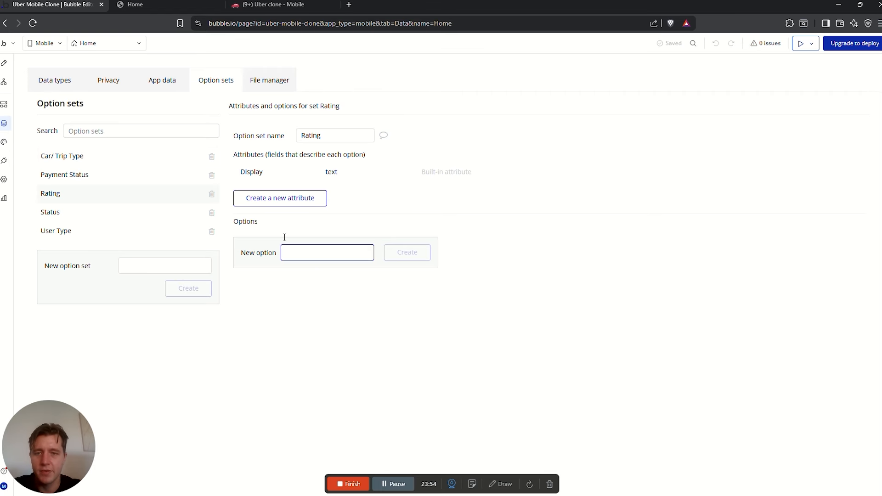
text(1)
click(409, 260)
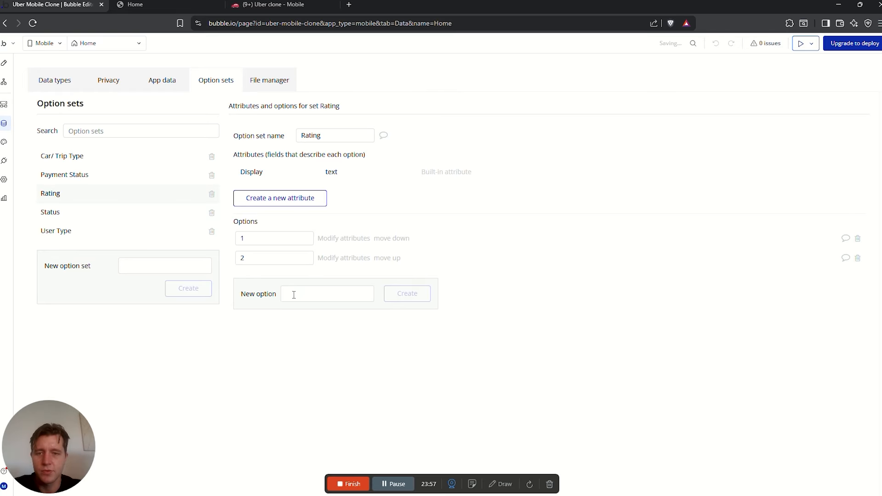
click(294, 295)
text(3)
click(389, 303)
click(299, 311)
text(4)
key(Return)
click(301, 332)
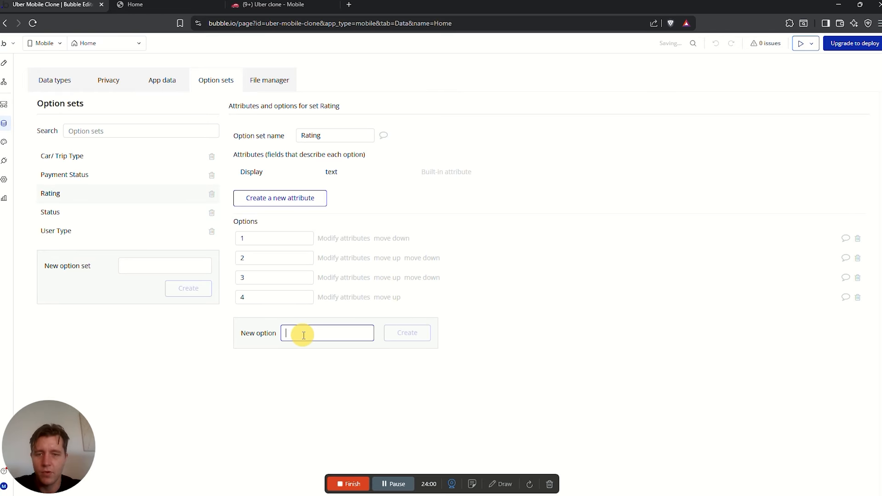
text(5)
click(407, 338)
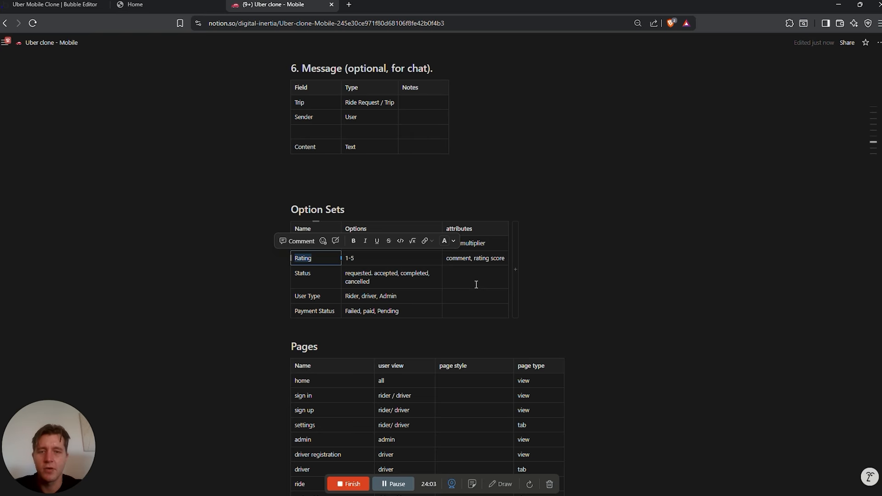
drag(448, 259, 493, 256)
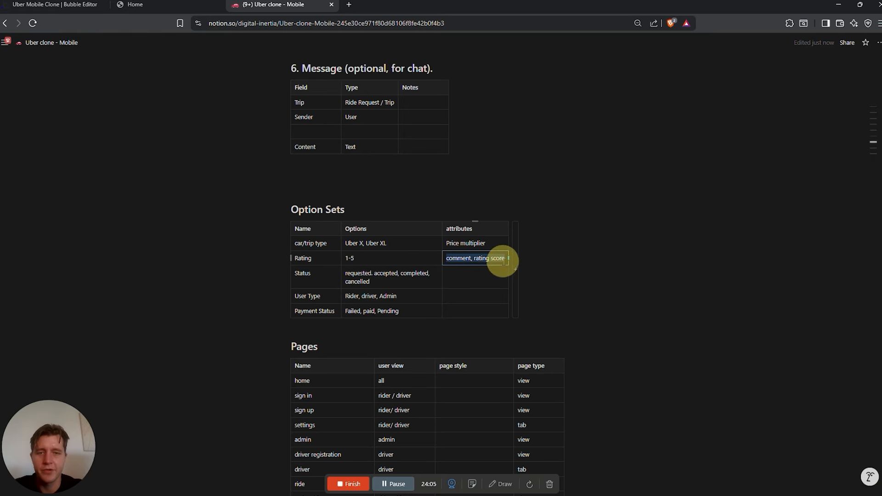
click(53, 5)
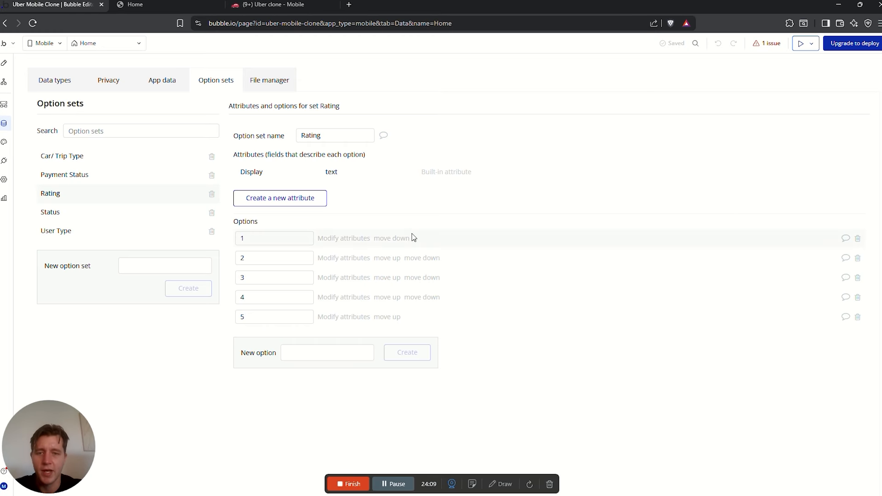
Add a text attribute named 'Comment' to the Rating option set
click(277, 202)
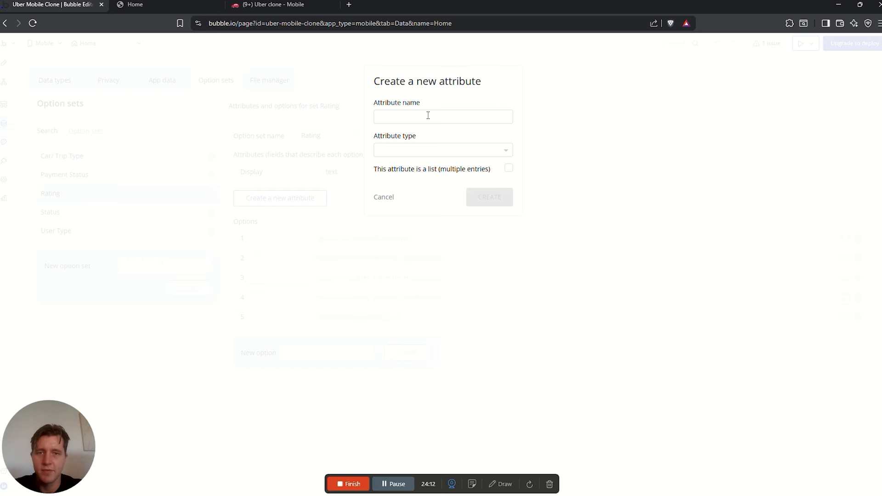
click(430, 116)
text(Comment)
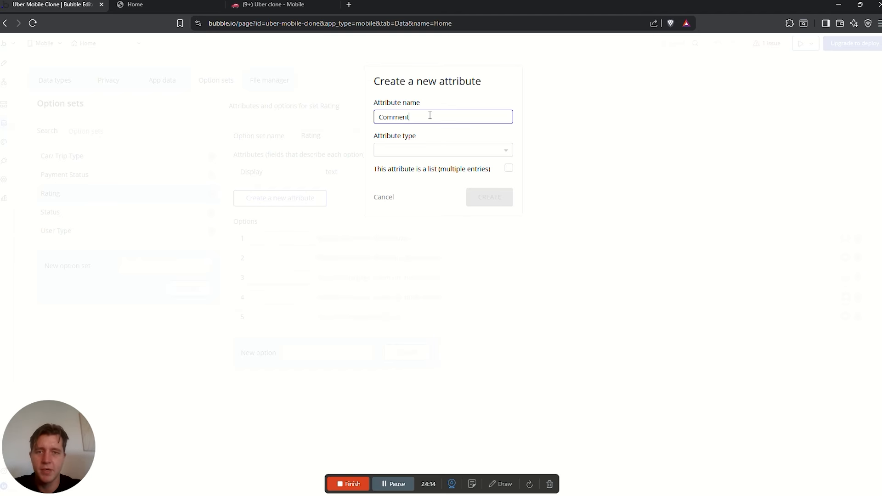
key(Tab)
text(text)
click(399, 182)
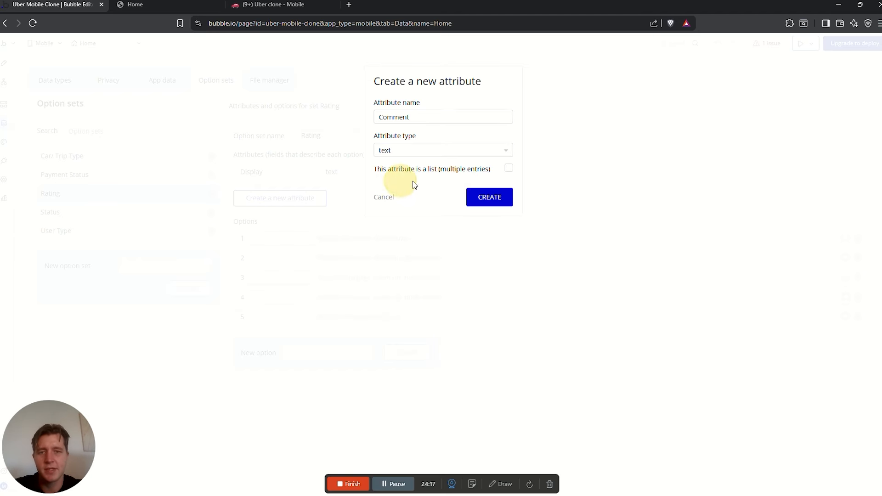
click(489, 198)
Add a number attribute named 'Score rating', then begin editing option 1
click(404, 116)
text(S)
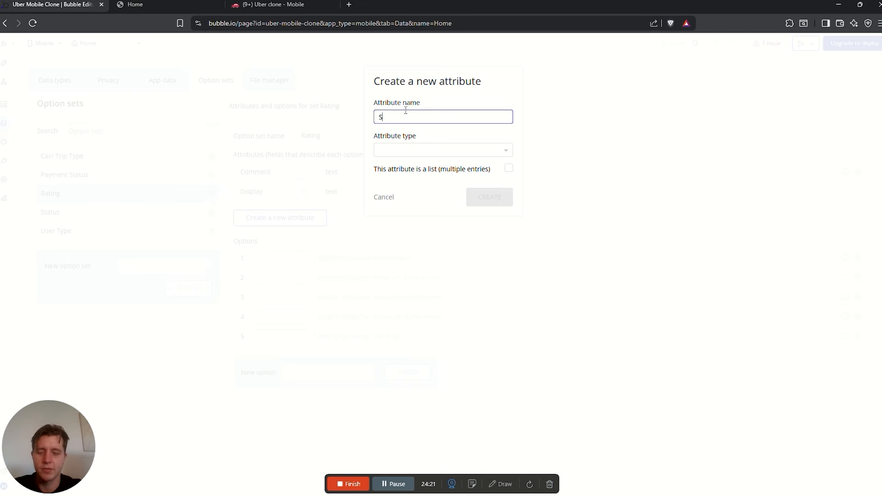
text(core r)
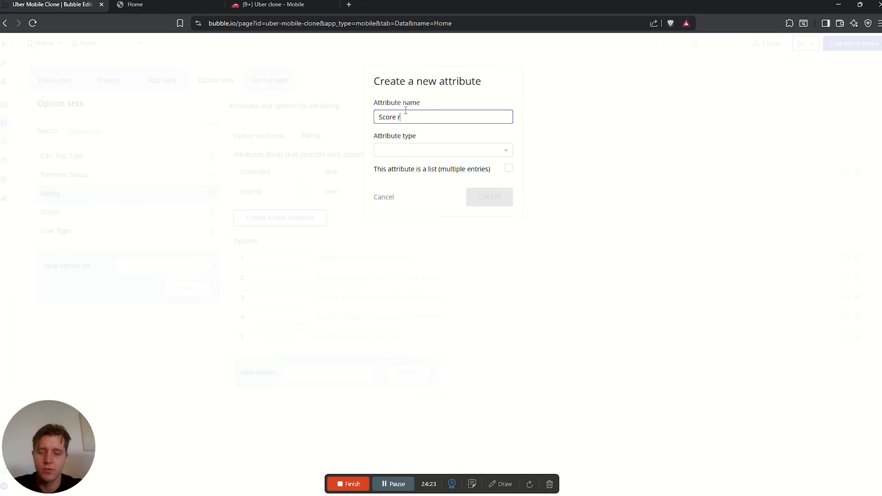
text(ating)
click(423, 150)
text(num)
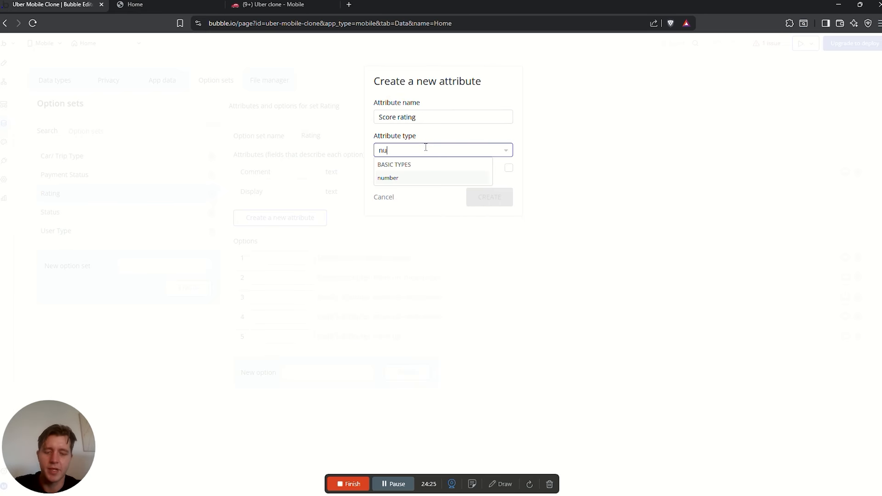
click(389, 177)
click(489, 197)
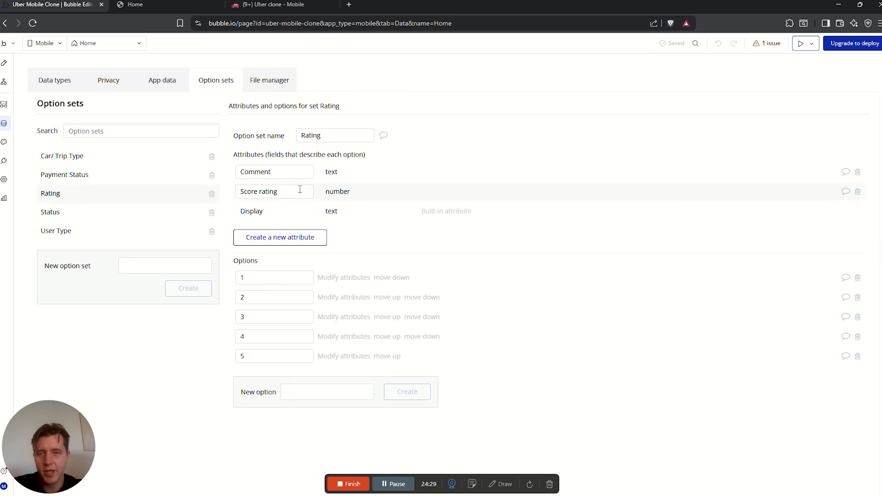
click(272, 191)
click(311, 164)
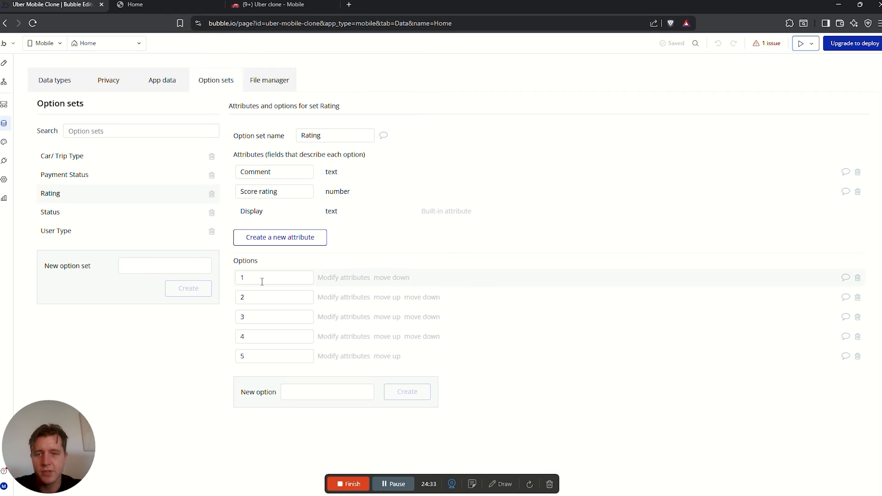
click(305, 282)
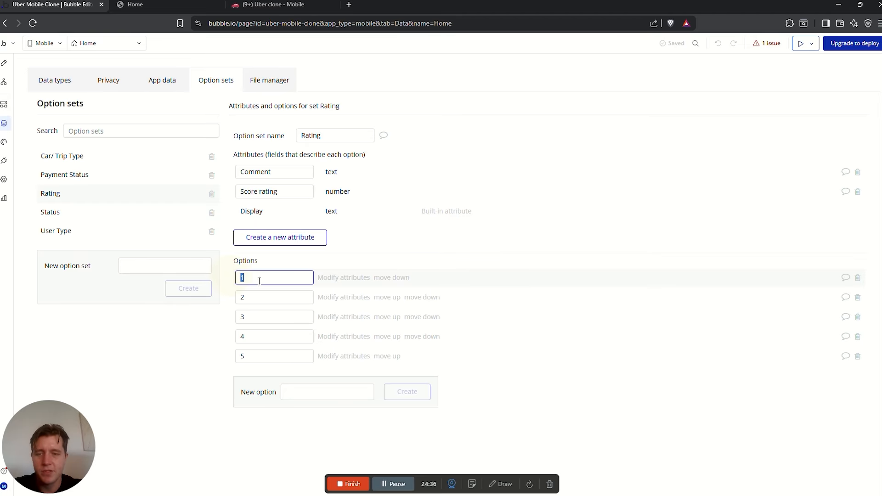
click(335, 280)
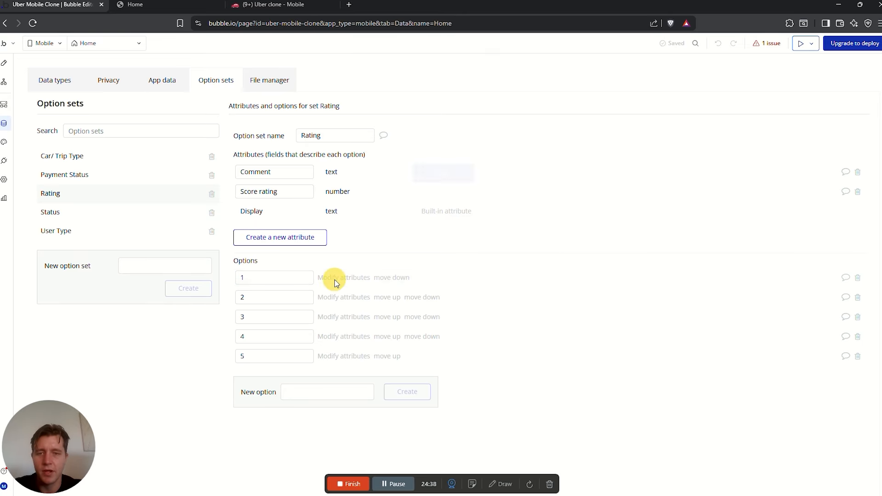
Give options 1–3 comments Bad, average and not too bad, with score ratings 1–3
click(109, 90)
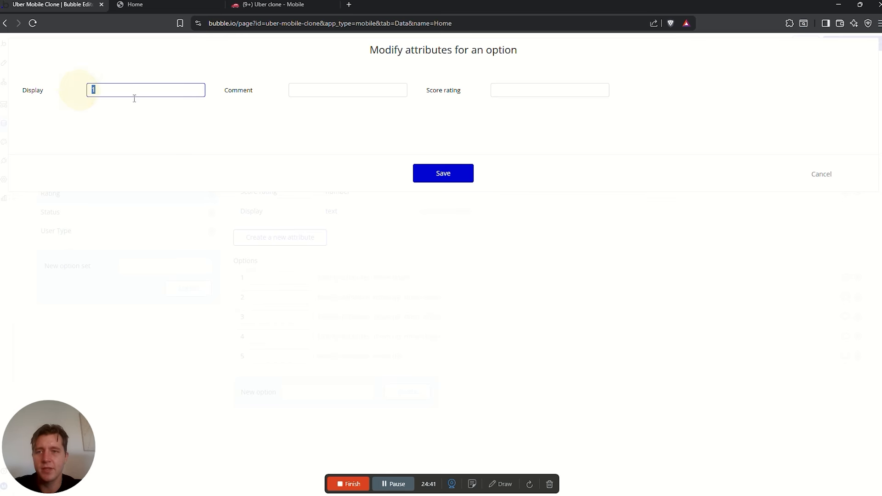
click(330, 88)
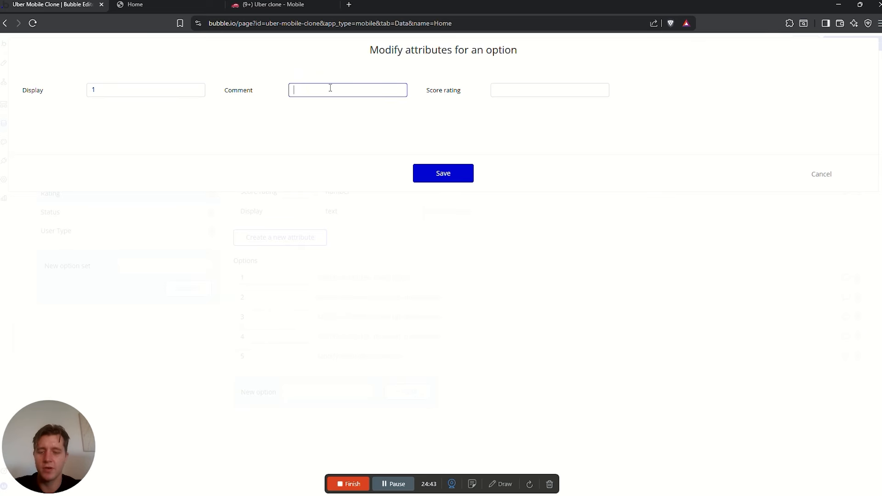
click(513, 85)
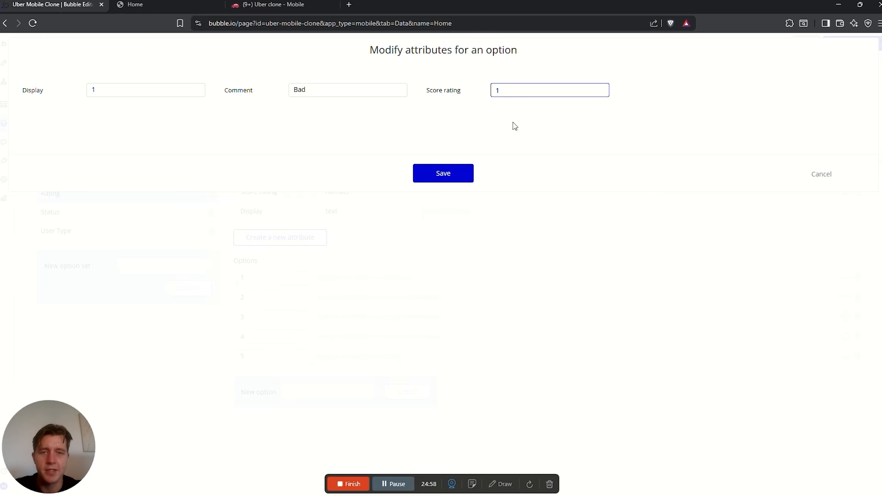
click(445, 179)
click(331, 297)
click(320, 91)
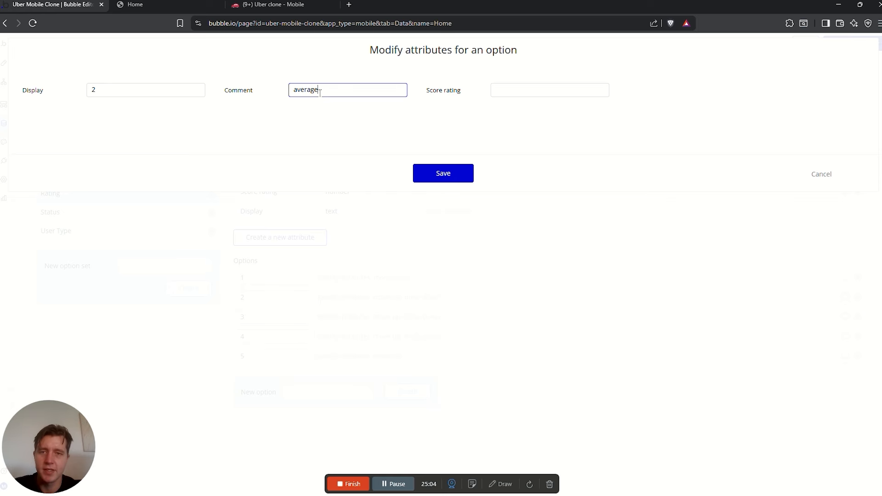
click(517, 88)
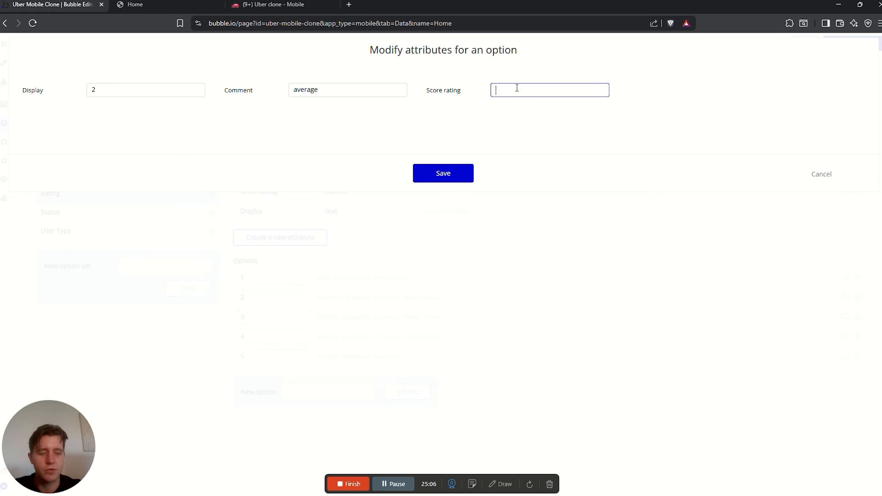
click(451, 179)
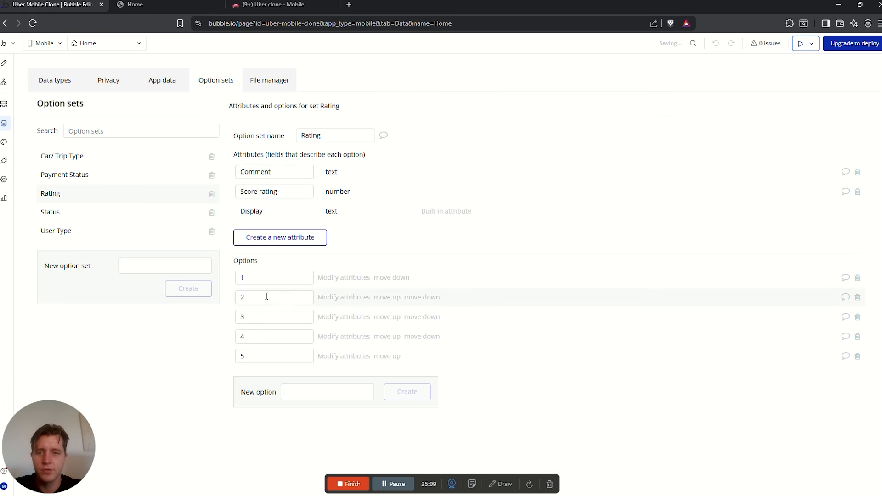
click(340, 317)
click(311, 89)
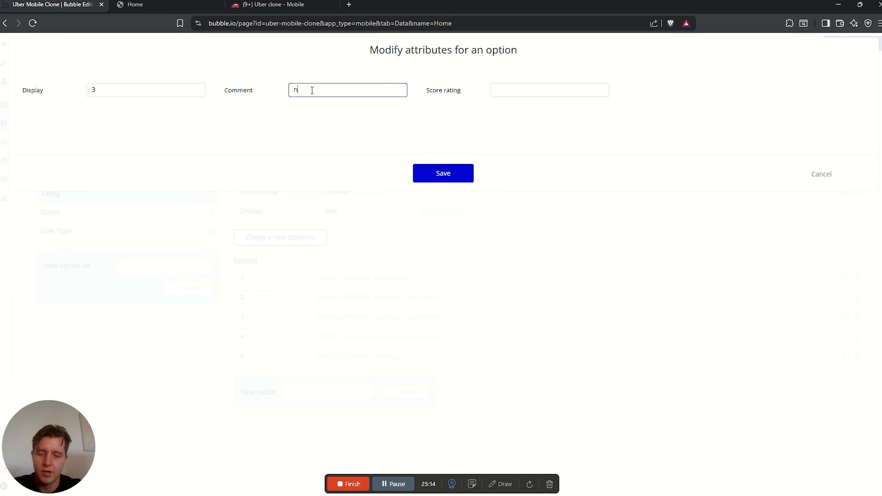
text(not too ab)
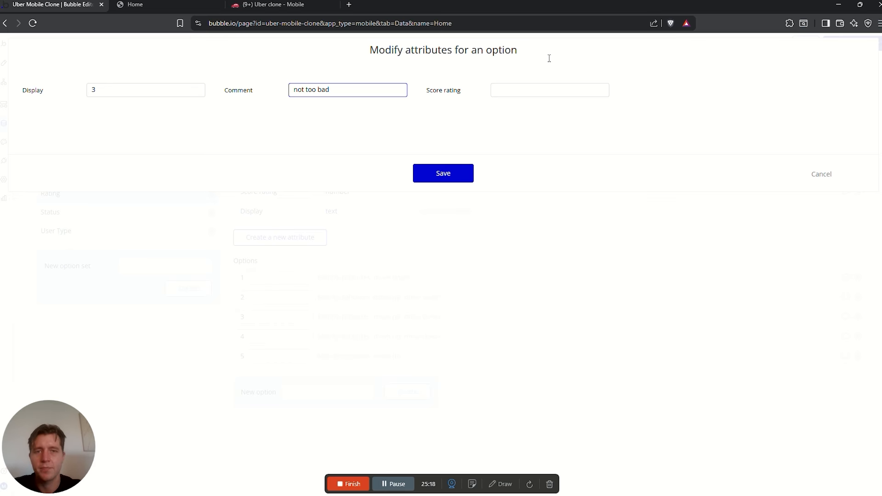
click(534, 89)
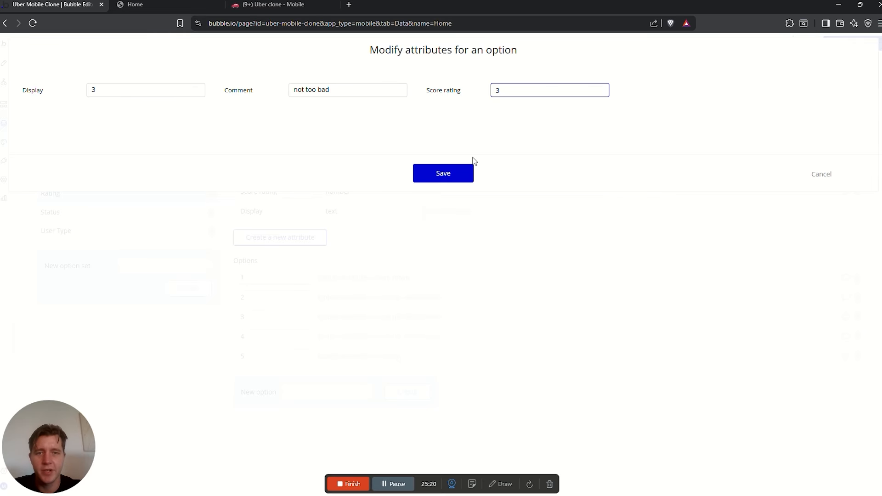
click(448, 177)
Give option 4 comment 'Good' and score 4, and option 5 'Great!' and score 5
click(345, 336)
click(328, 88)
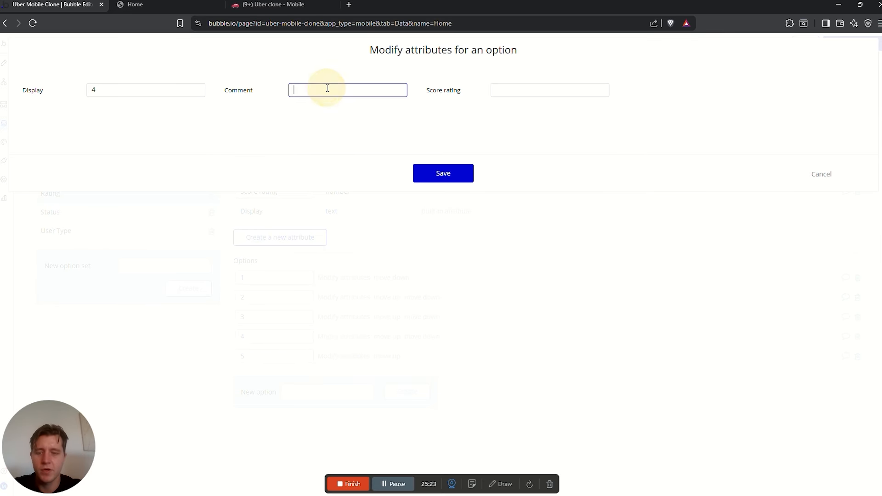
text(Good)
click(517, 90)
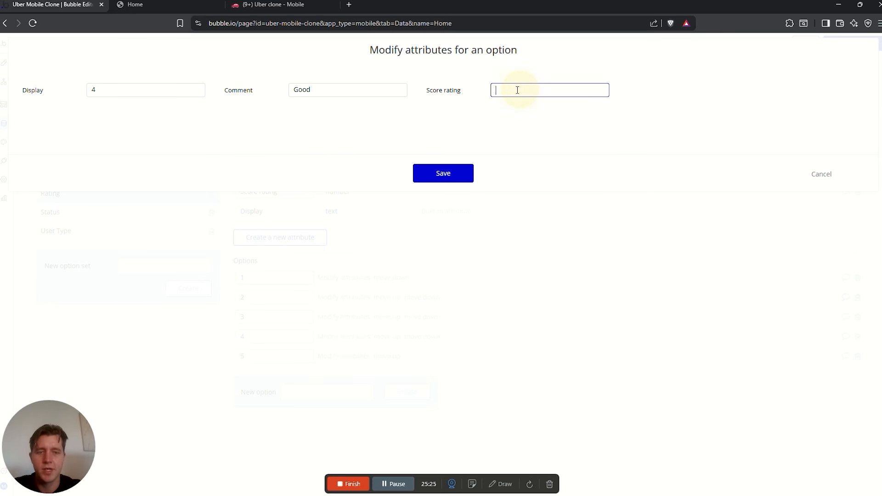
text(4)
click(452, 173)
click(333, 357)
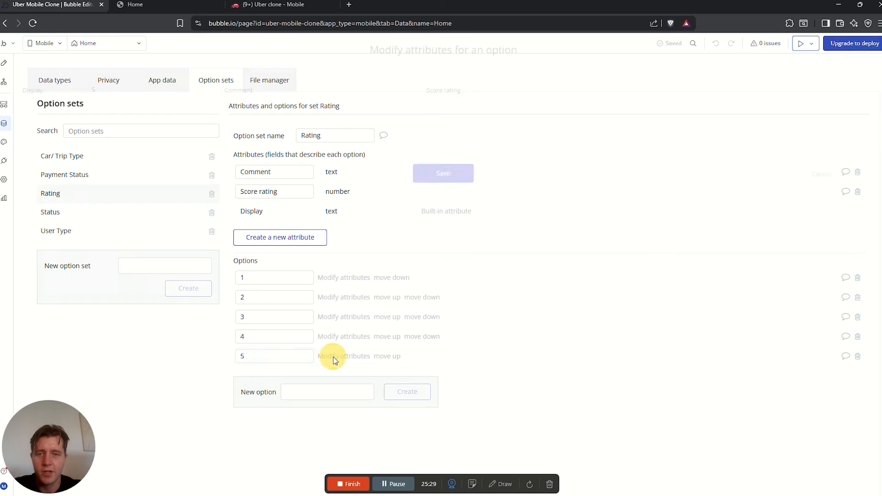
click(312, 91)
text(Great)
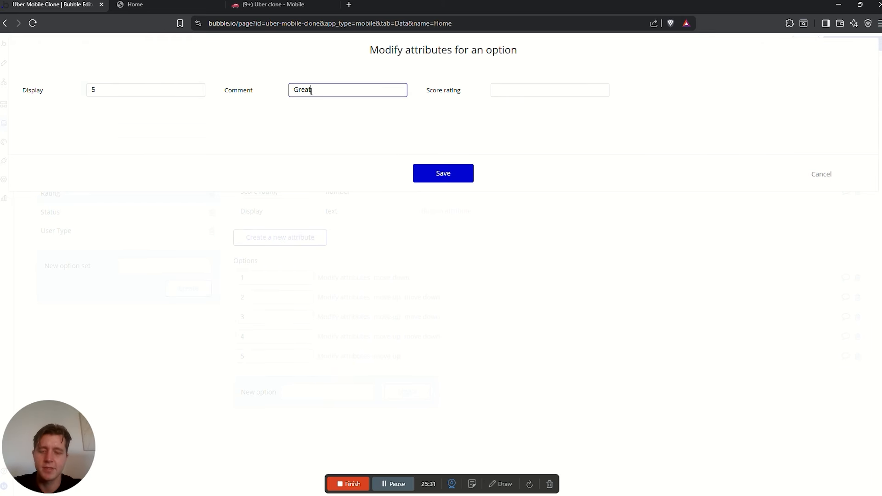
text(!)
click(531, 86)
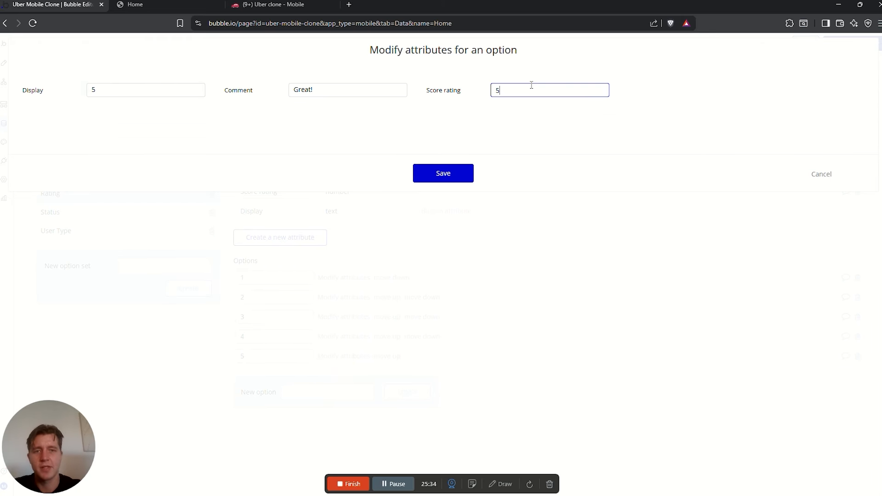
text(5)
click(443, 174)
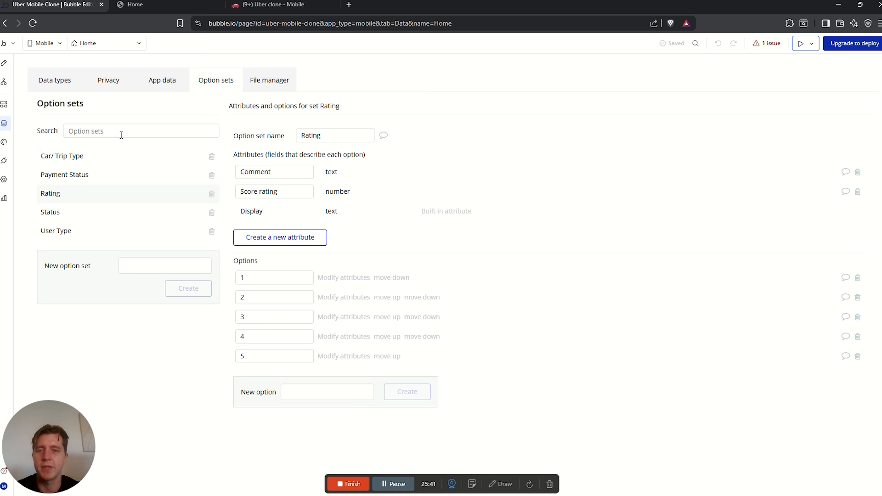
Check the app's data types, then bring up the empty Home page in the Design editor
click(55, 81)
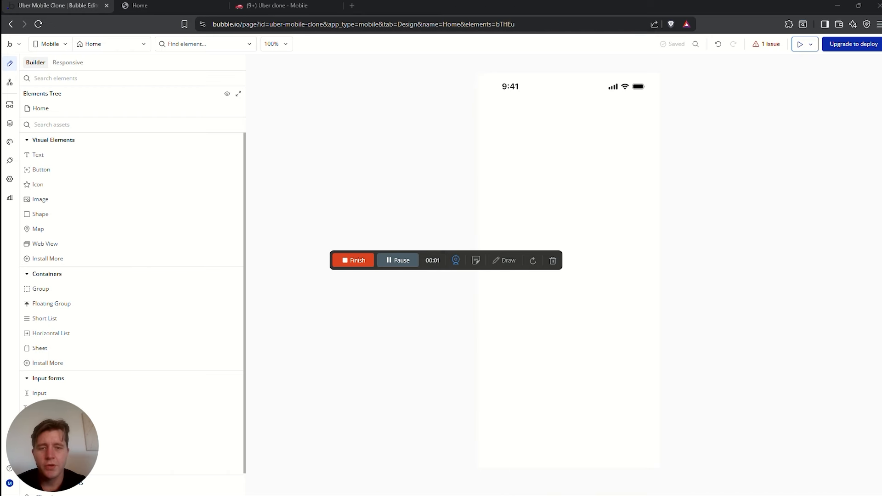
drag(473, 254, 0, 242)
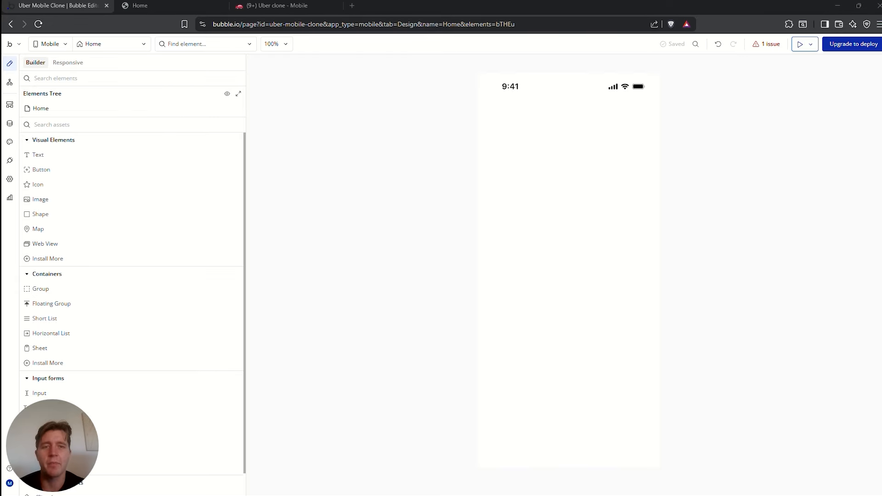
click(327, 7)
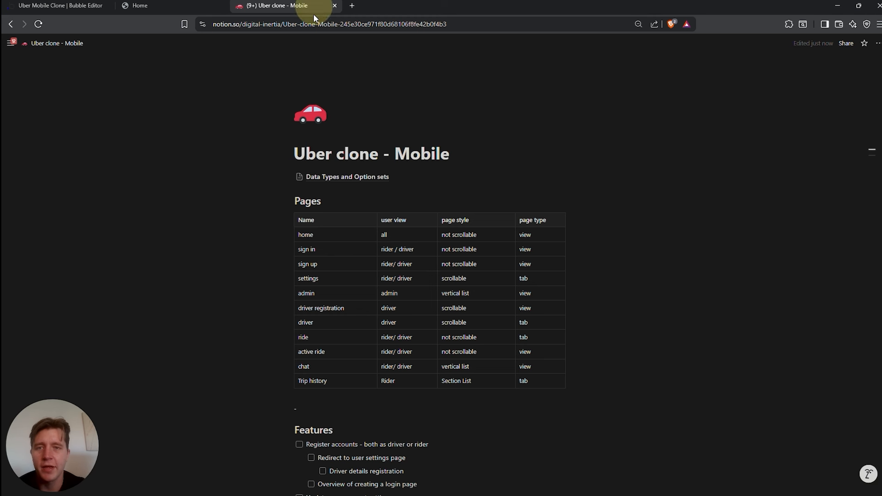
scroll(419, 254, down, 4)
scroll(304, 124, up, 1)
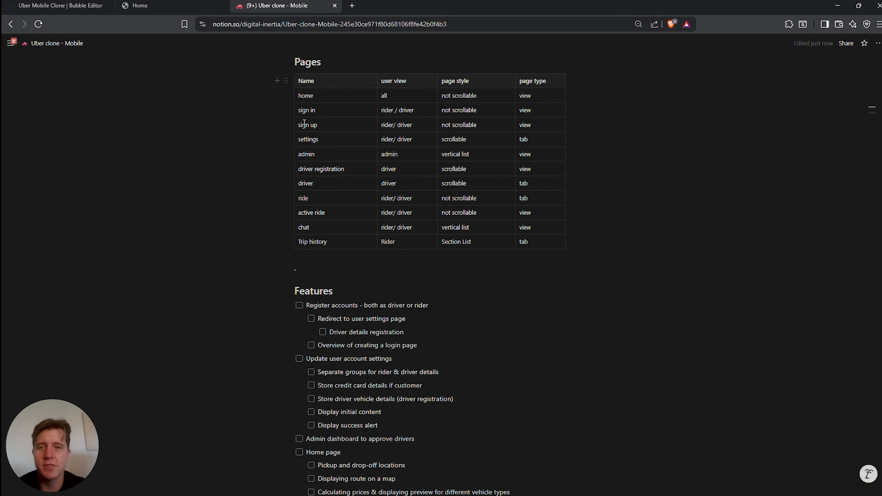
double_click(309, 96)
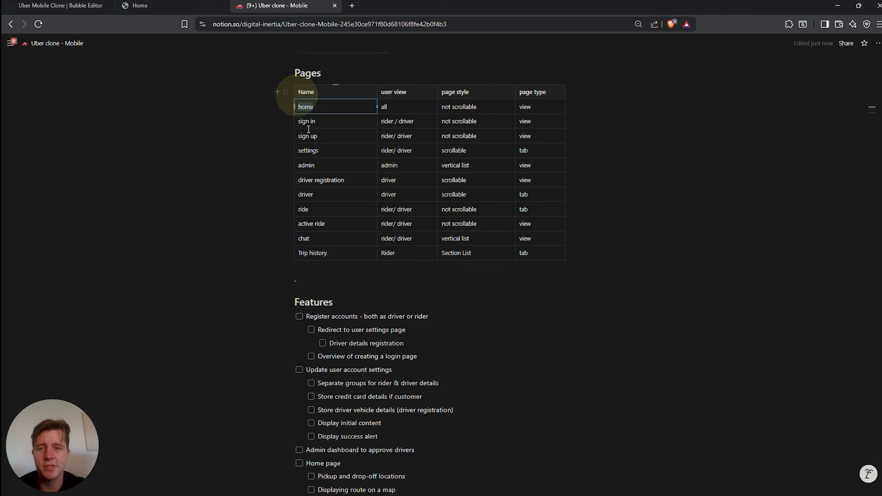
drag(307, 317, 474, 322)
click(474, 324)
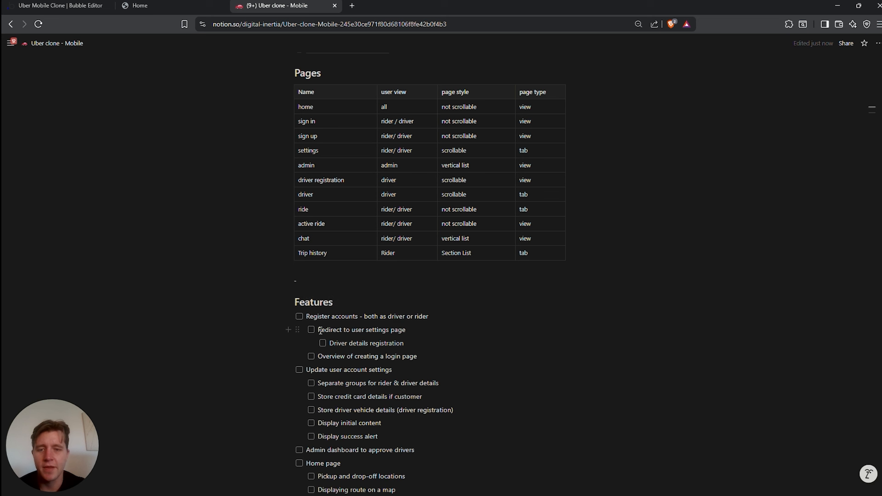
drag(320, 331, 403, 330)
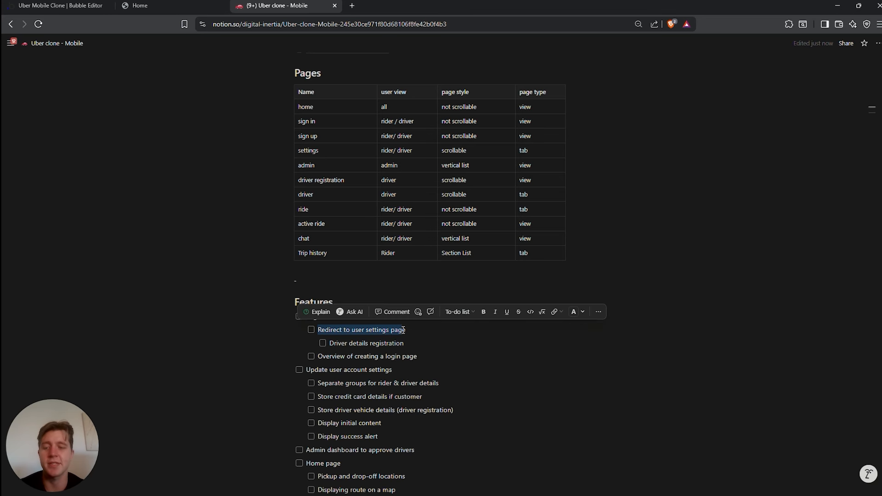
scroll(341, 298, up, 2)
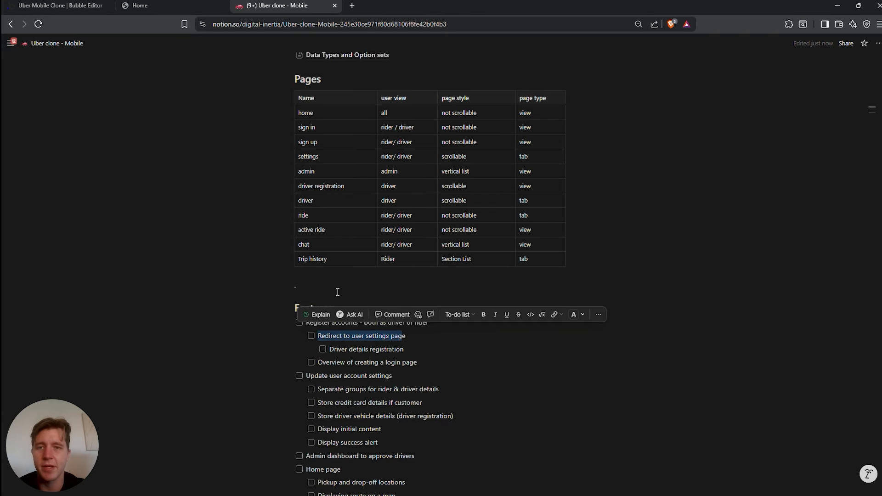
double_click(305, 199)
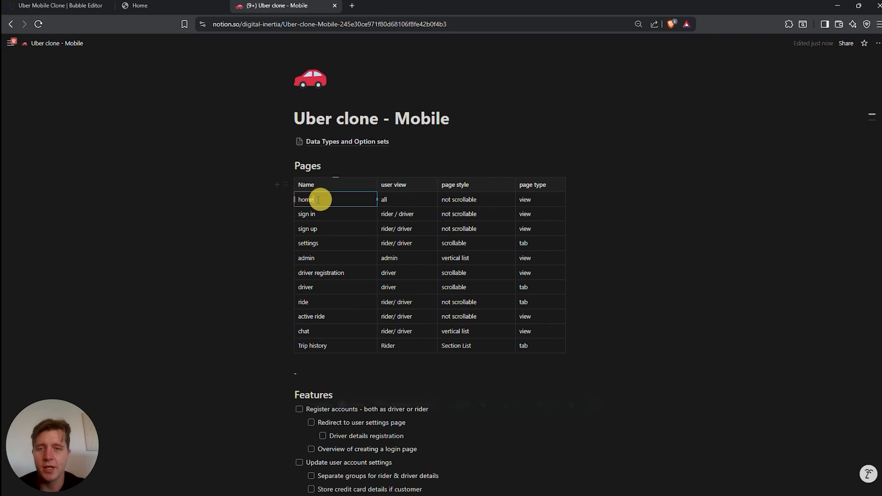
click(148, 13)
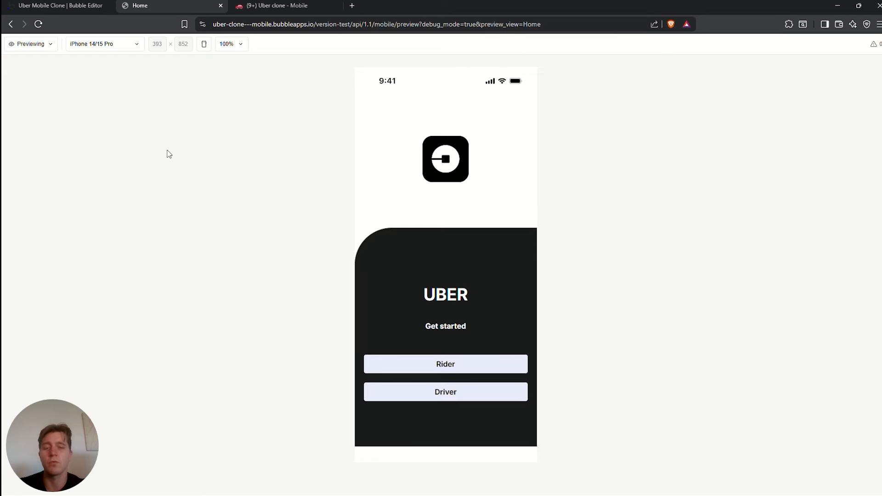
Return from the finished Uber home preview to the Bubble editor tab
key(ctrl+shift+Tab)
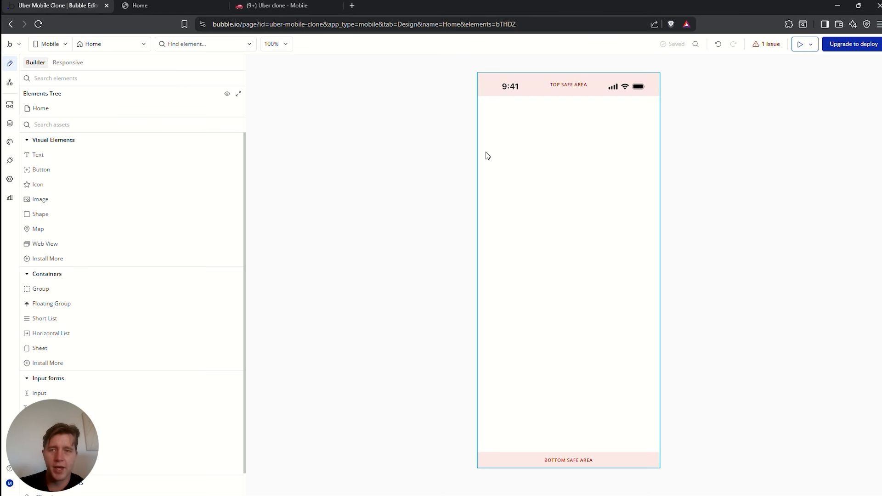
Add a Group at the top of the Home view with an Image element inside it
click(109, 44)
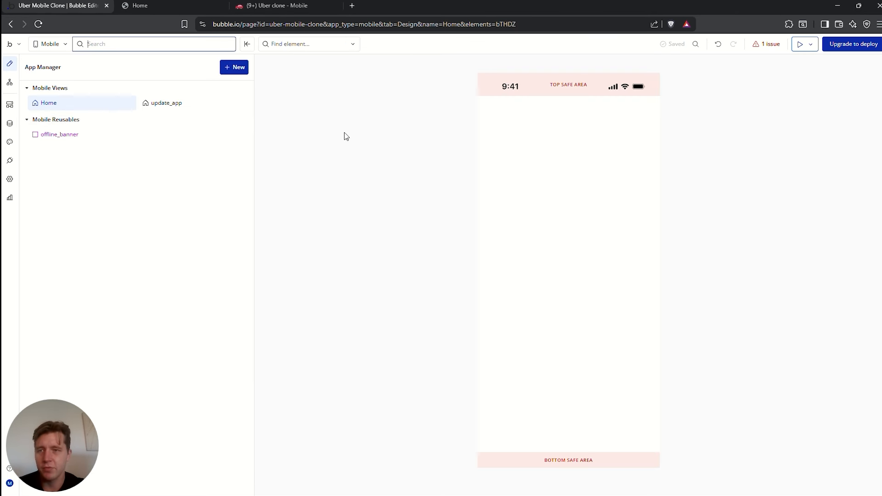
click(365, 138)
click(67, 124)
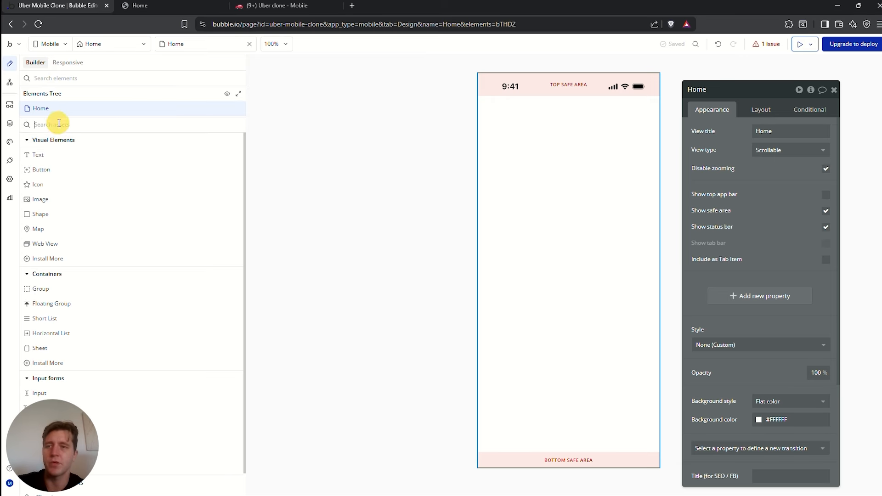
text(group)
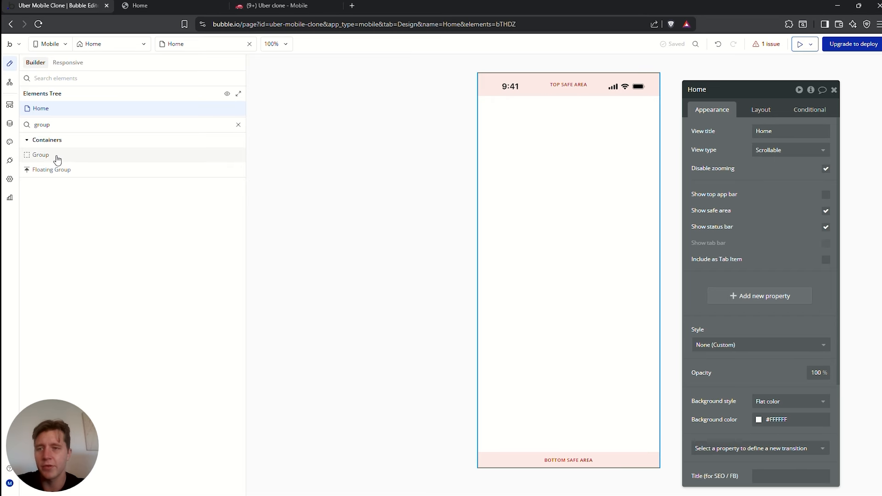
drag(55, 156, 533, 141)
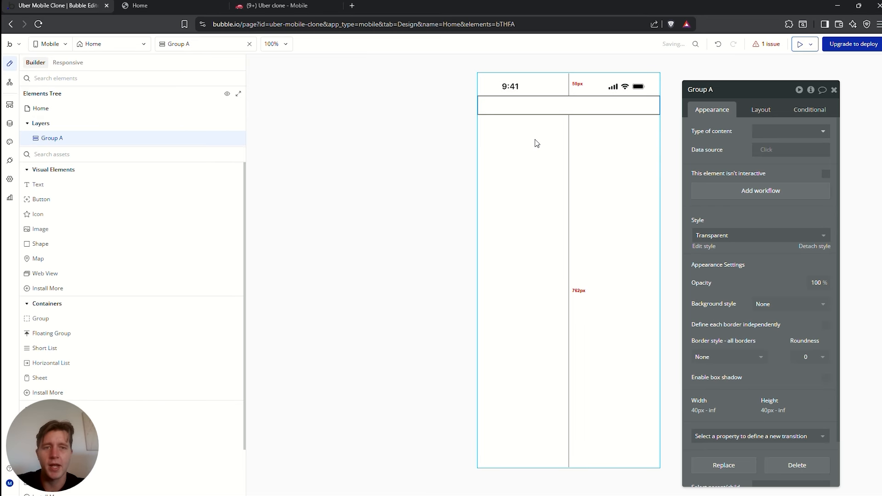
click(53, 155)
text(ima)
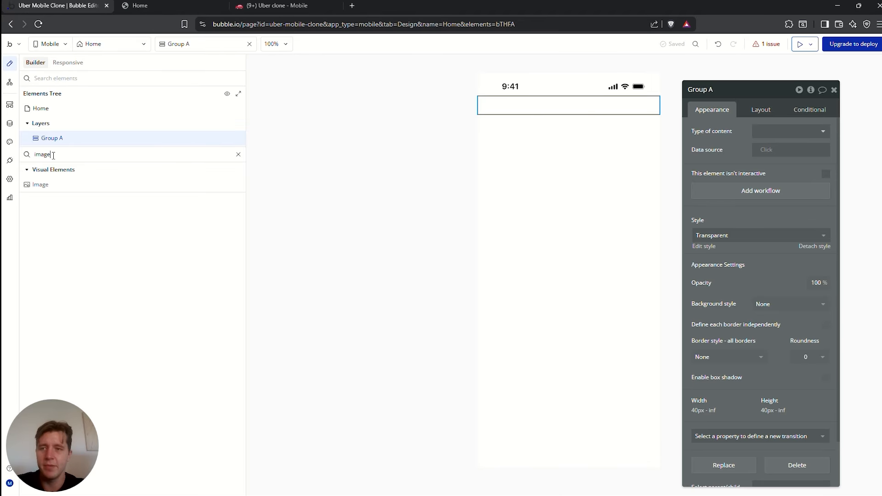
text(ge)
drag(40, 184, 534, 110)
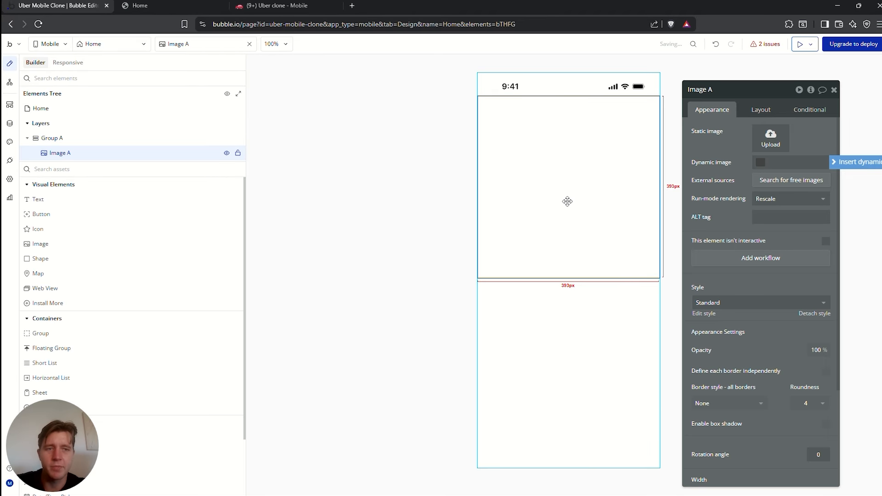
Unlock the image's aspect ratio and height fitting at 240 px tall, then choose its picture file
click(766, 111)
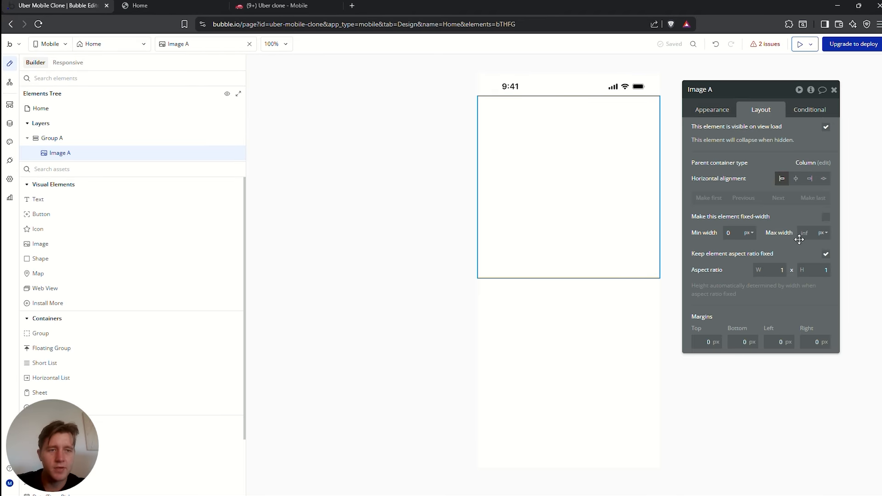
click(828, 256)
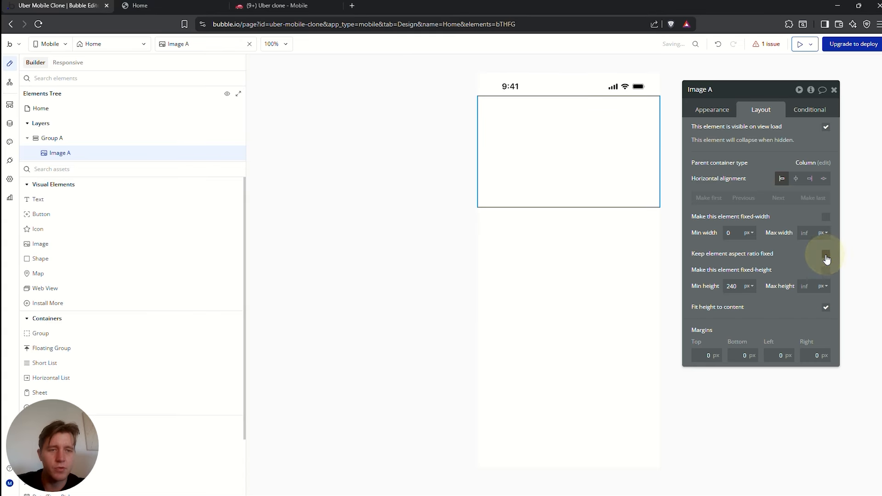
double_click(740, 286)
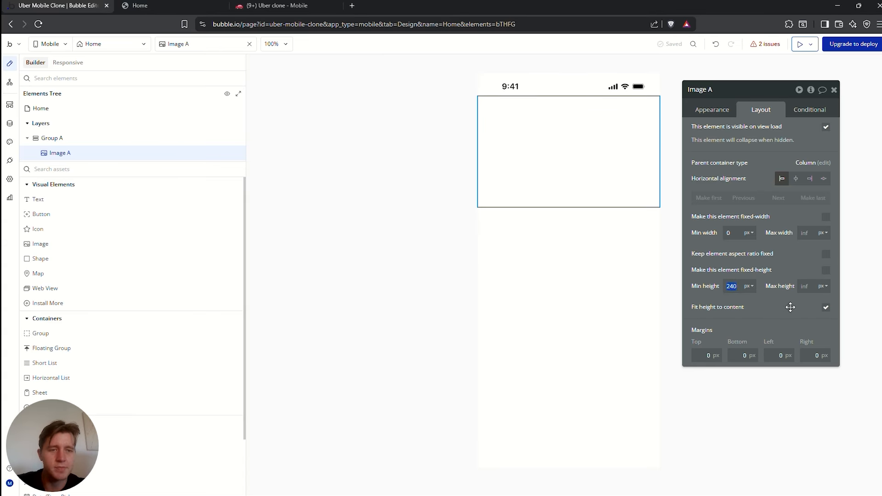
click(828, 308)
click(785, 308)
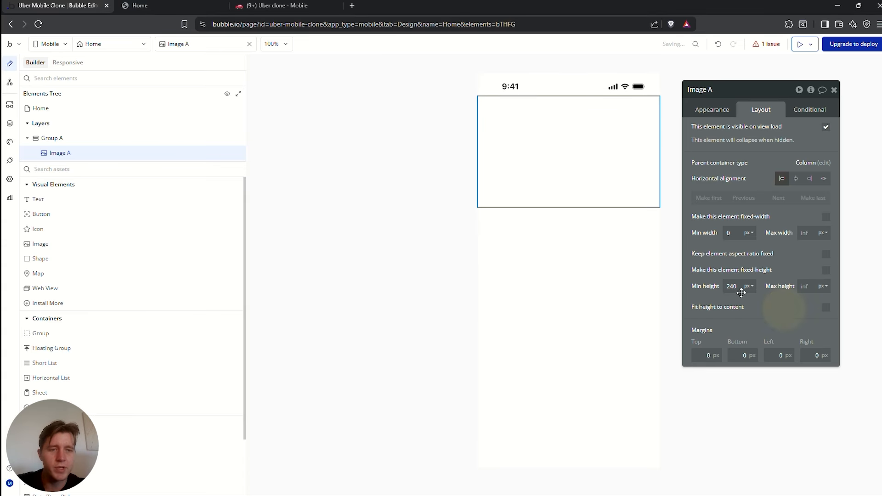
click(741, 287)
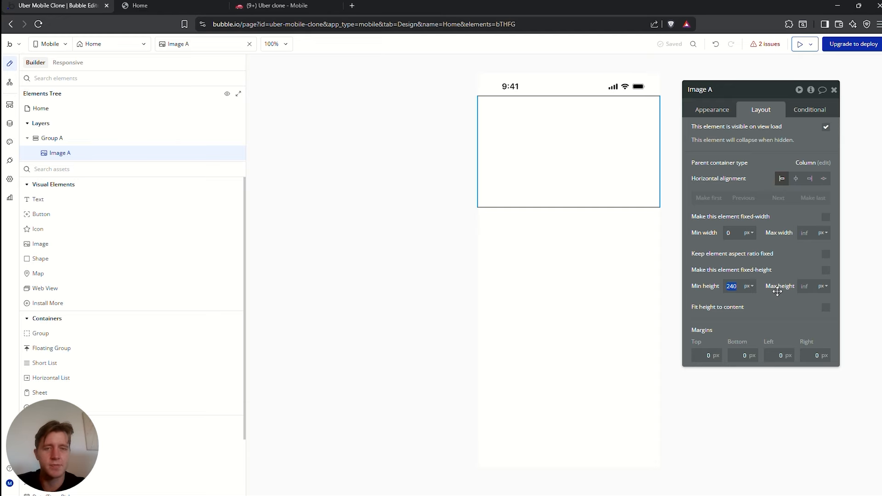
click(64, 137)
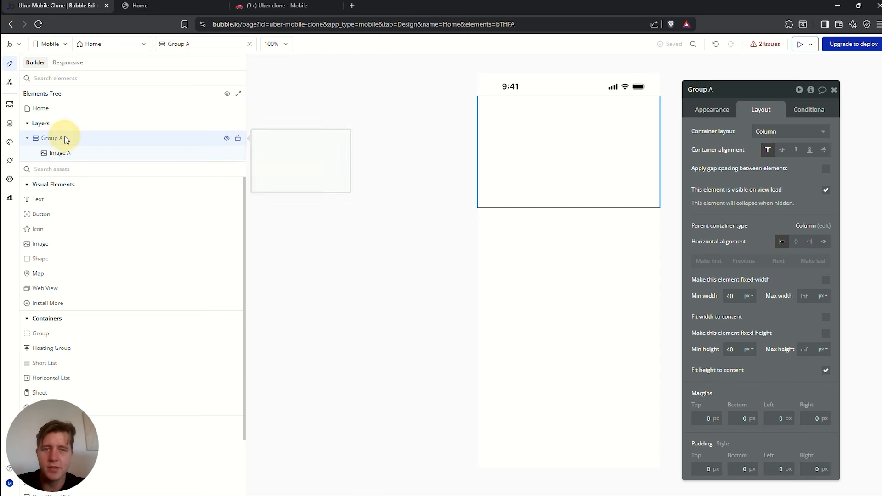
click(536, 139)
click(720, 111)
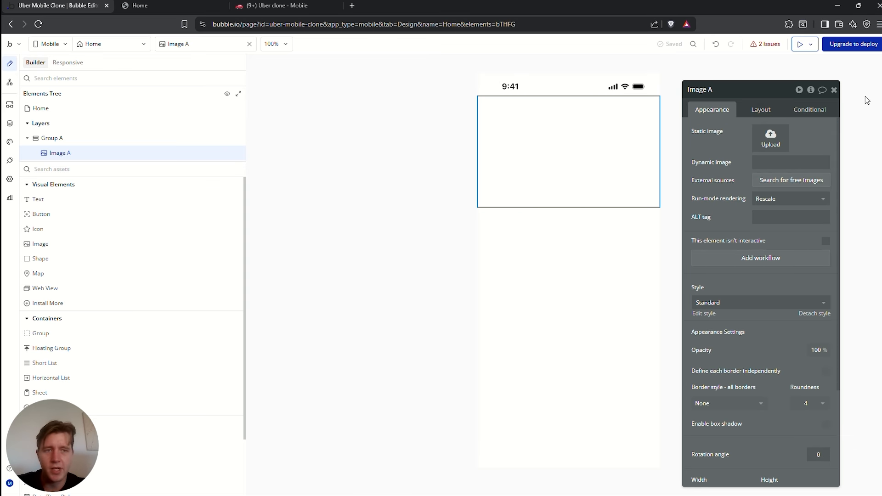
click(770, 139)
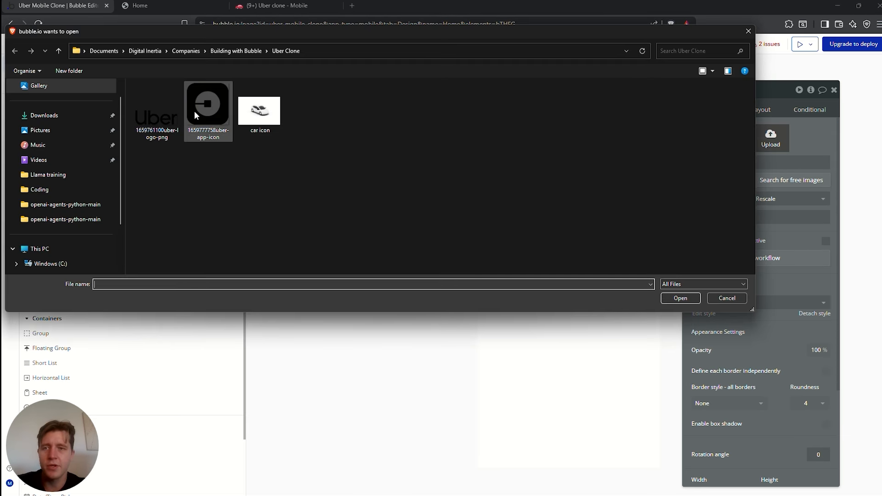
click(209, 107)
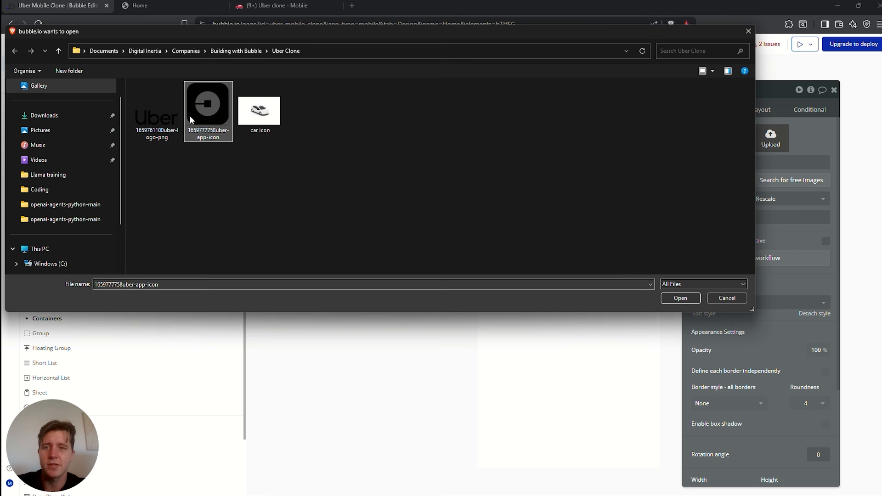
click(683, 299)
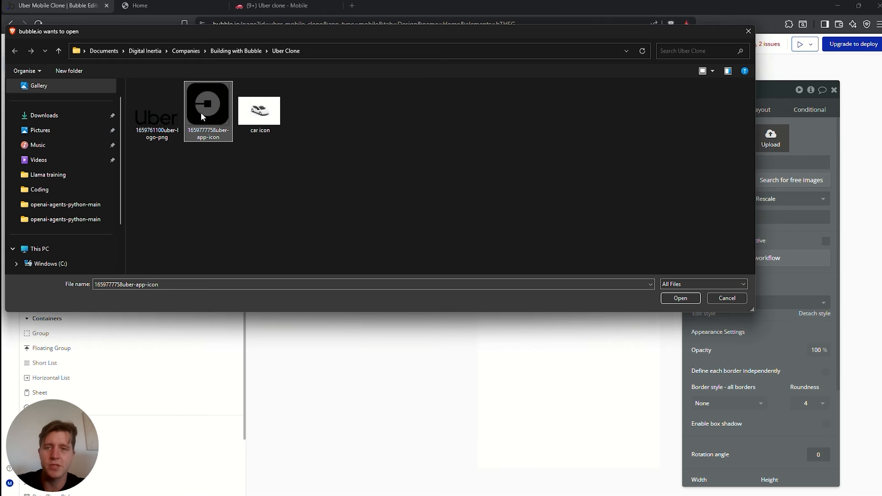
click(678, 299)
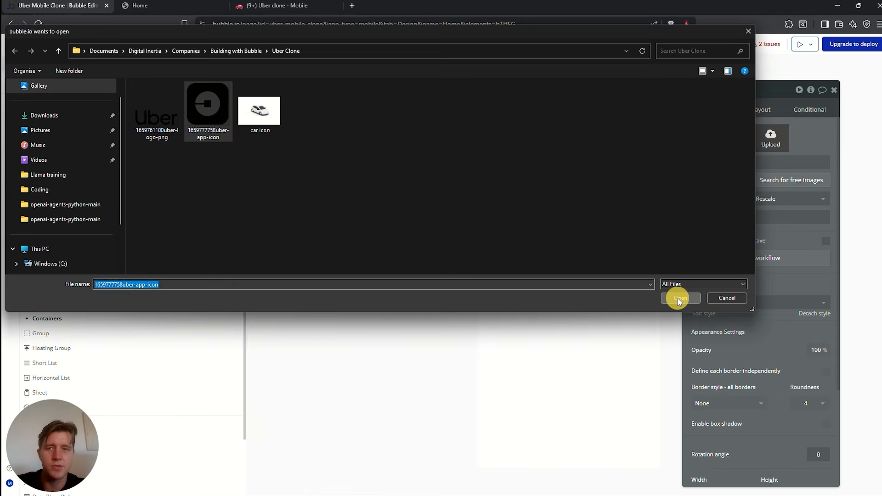
click(537, 267)
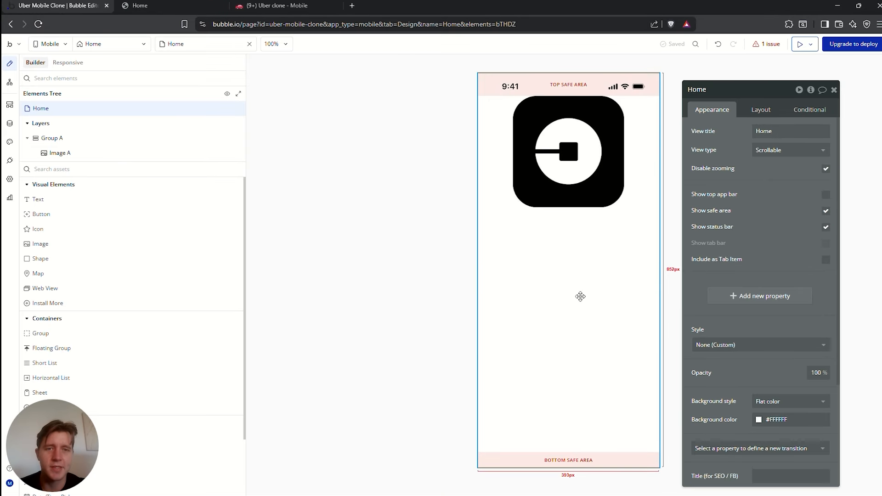
Make the Uber logo fixed-width at 120 px with its aspect ratio locked
click(490, 134)
click(762, 111)
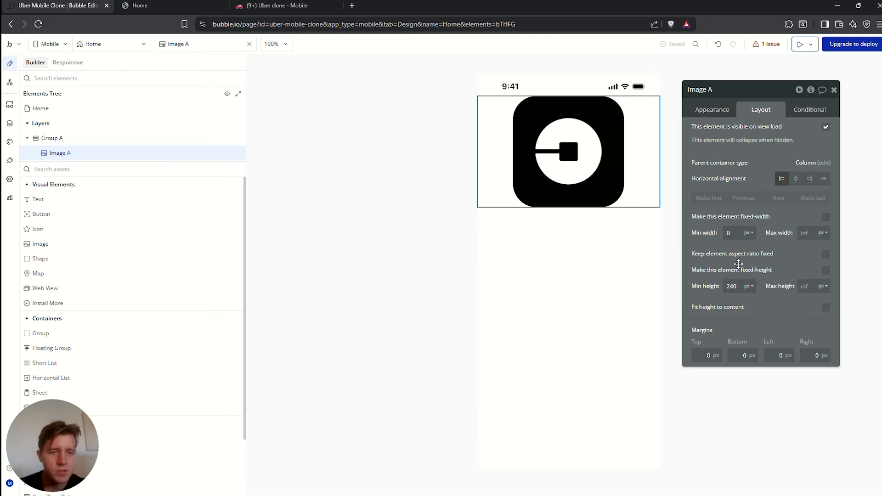
double_click(729, 286)
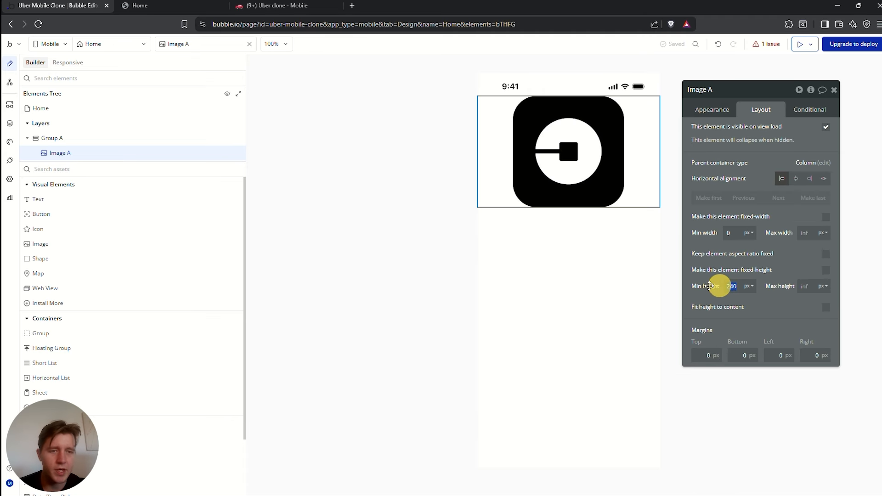
double_click(729, 233)
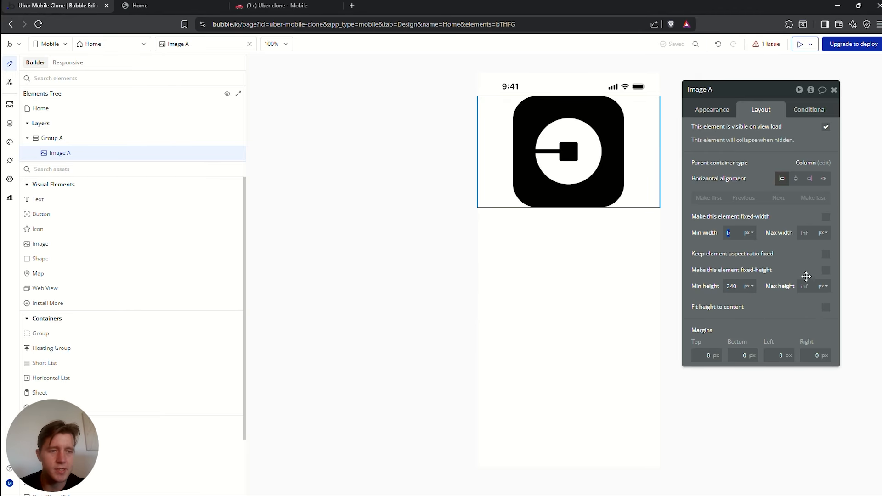
click(828, 273)
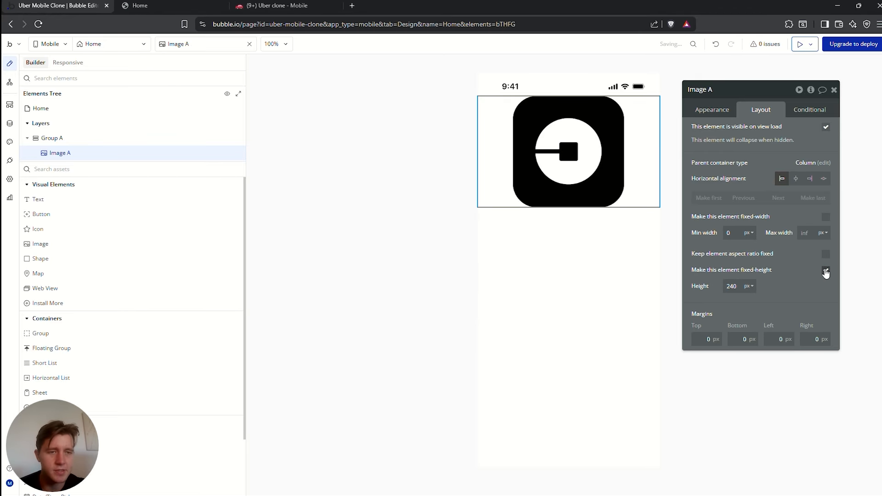
click(826, 271)
click(827, 255)
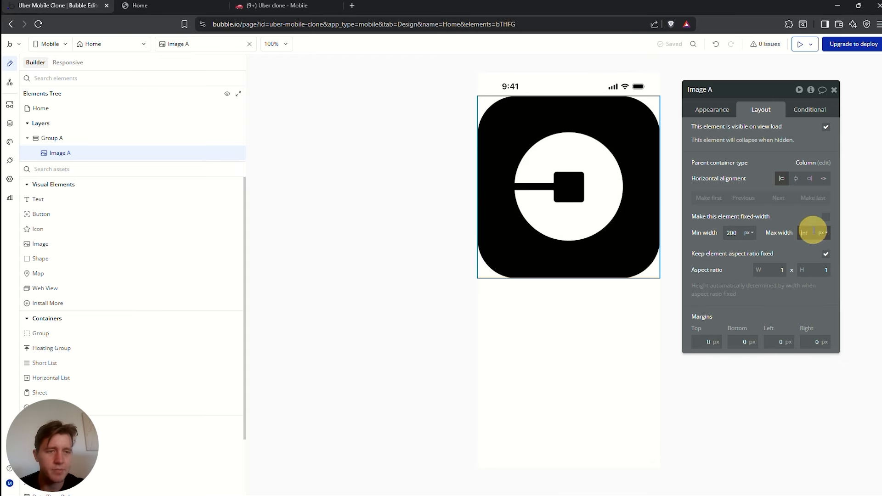
click(826, 217)
click(732, 233)
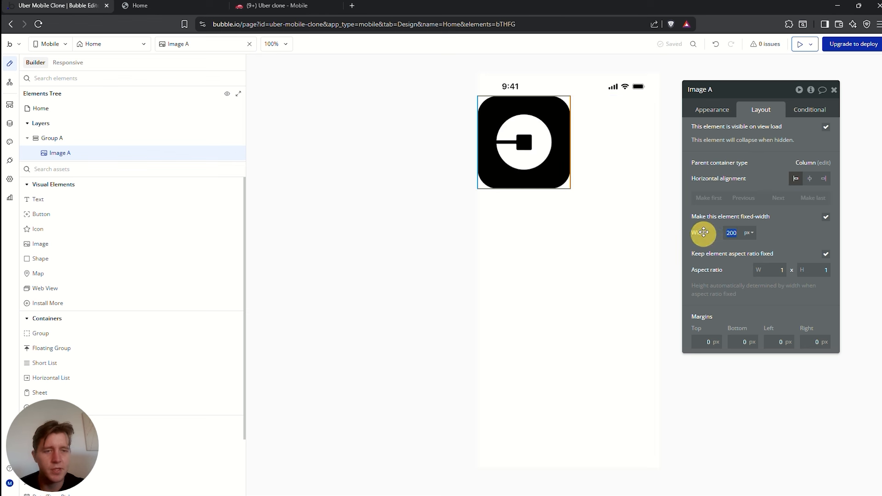
text(150)
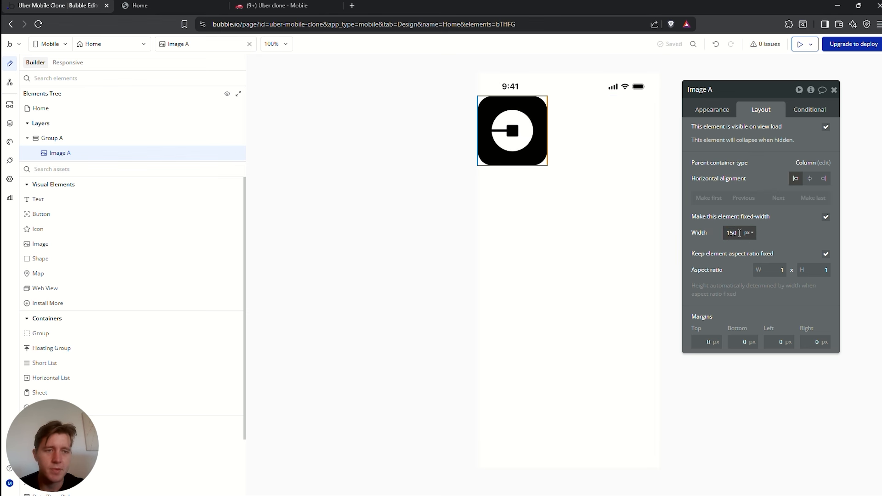
click(705, 233)
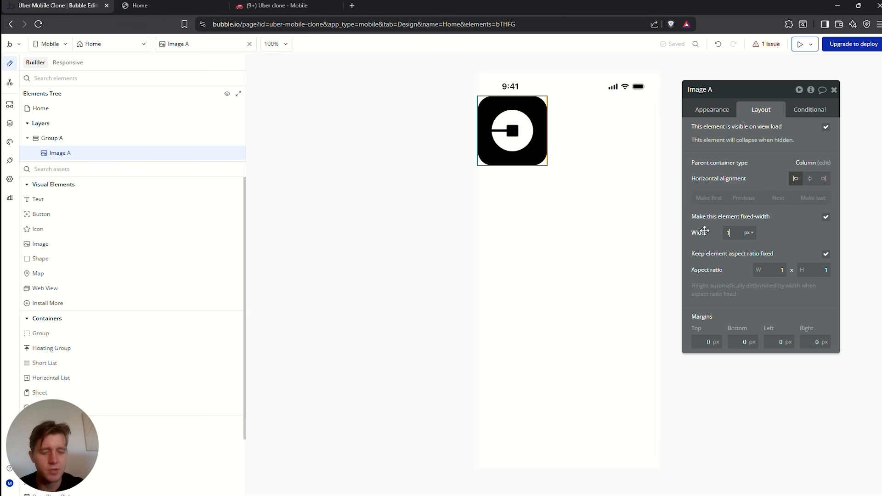
click(603, 130)
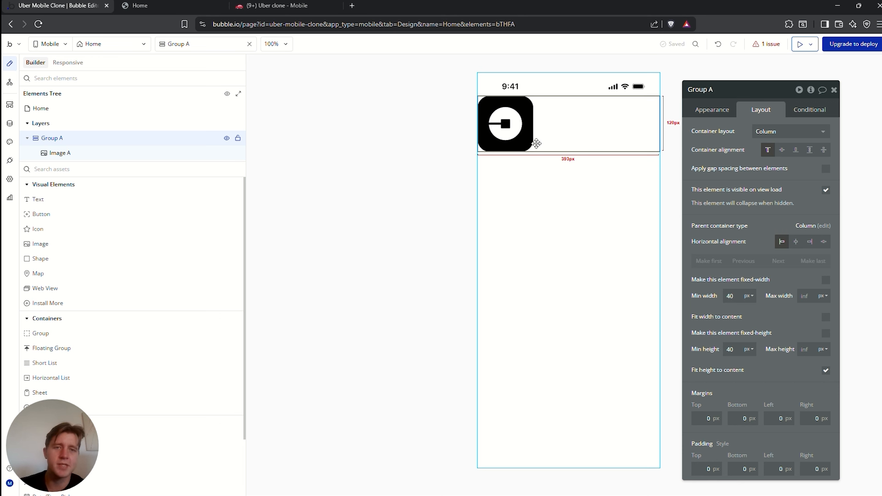
Centre the logo horizontally within Group A
click(529, 129)
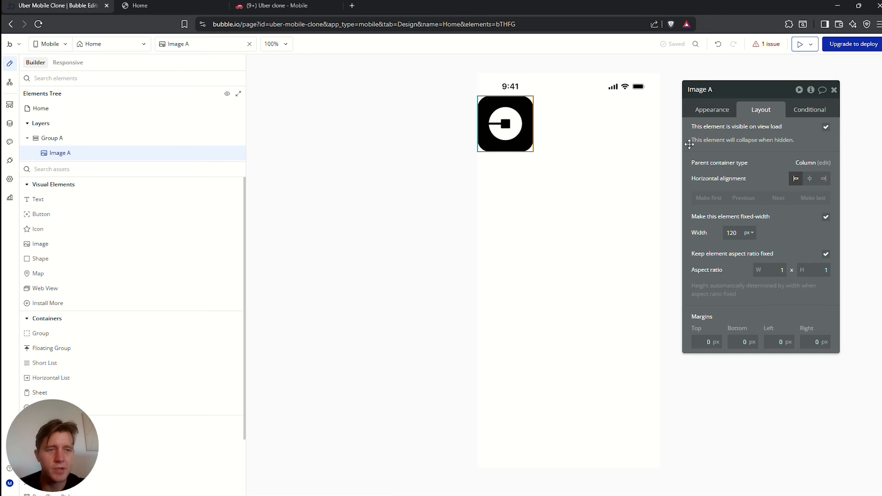
click(811, 179)
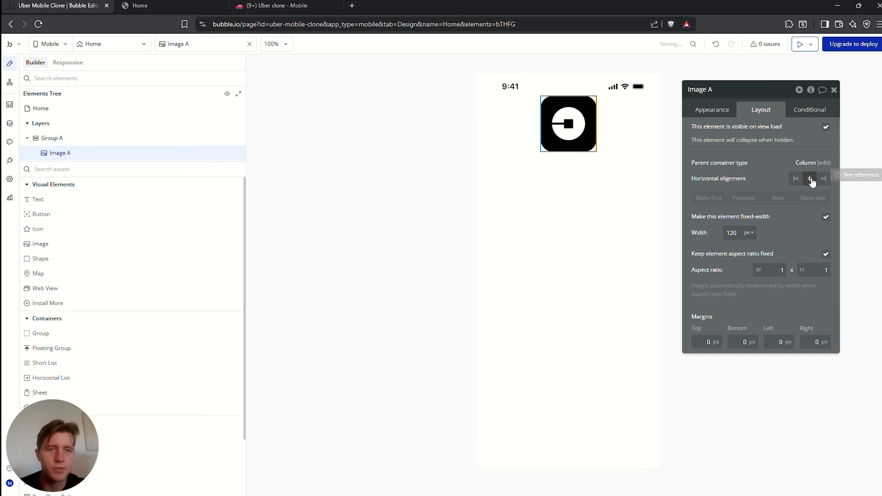
click(643, 105)
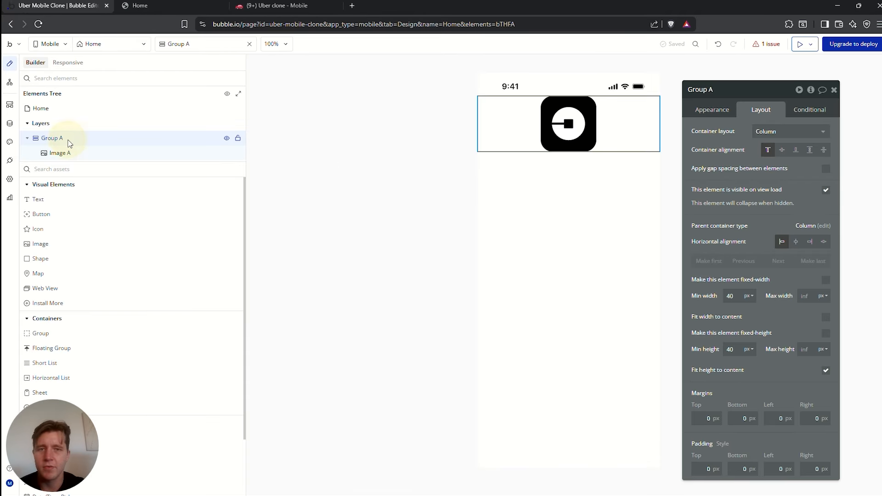
click(508, 125)
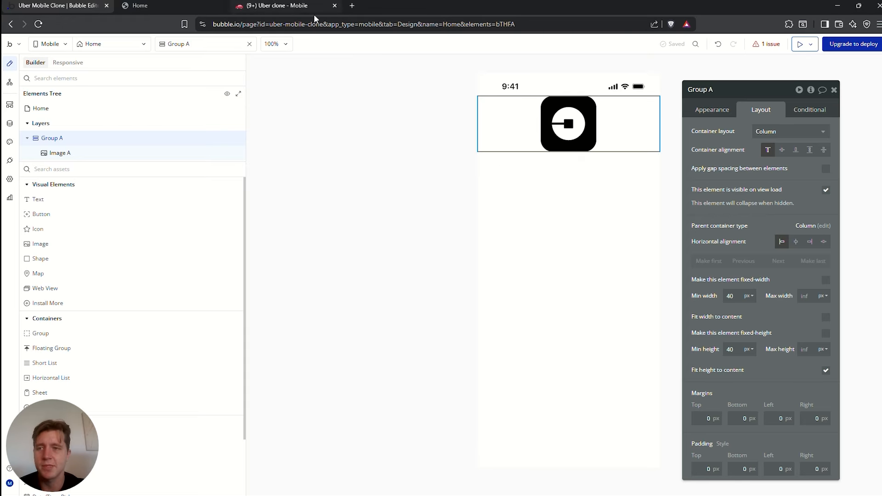
Add a new group beneath the logo group on the Home page
click(593, 187)
click(507, 104)
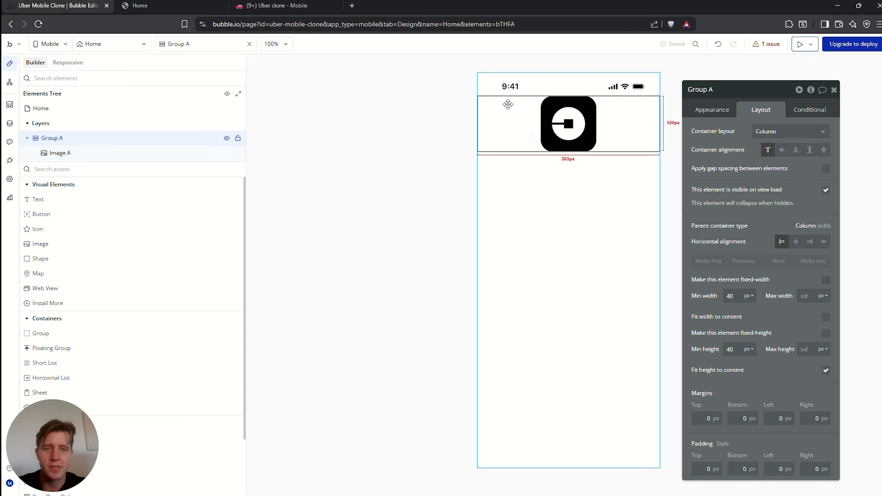
click(88, 173)
text(group)
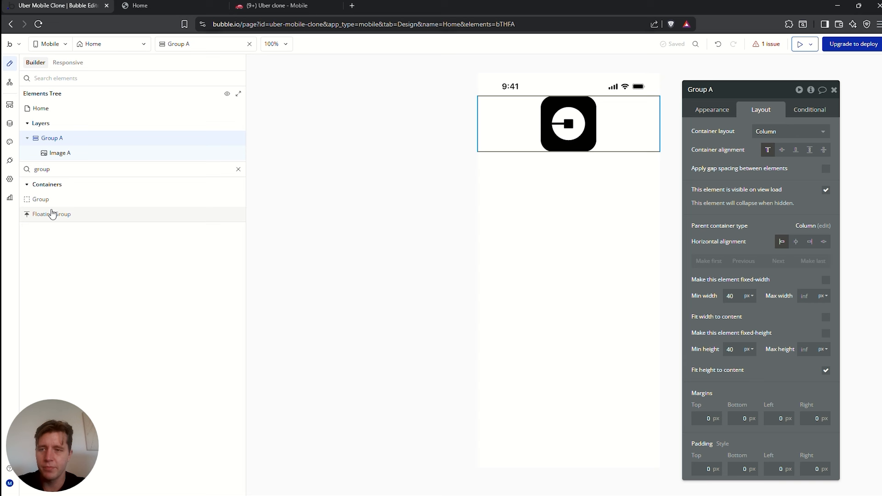
drag(41, 199, 541, 162)
Give the new group a dark flat-colour background and stop its height fitting content
click(713, 110)
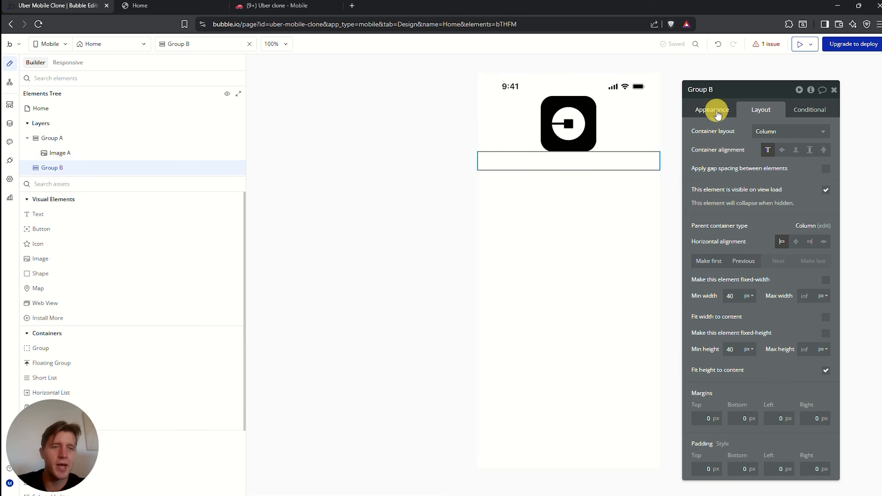
click(790, 303)
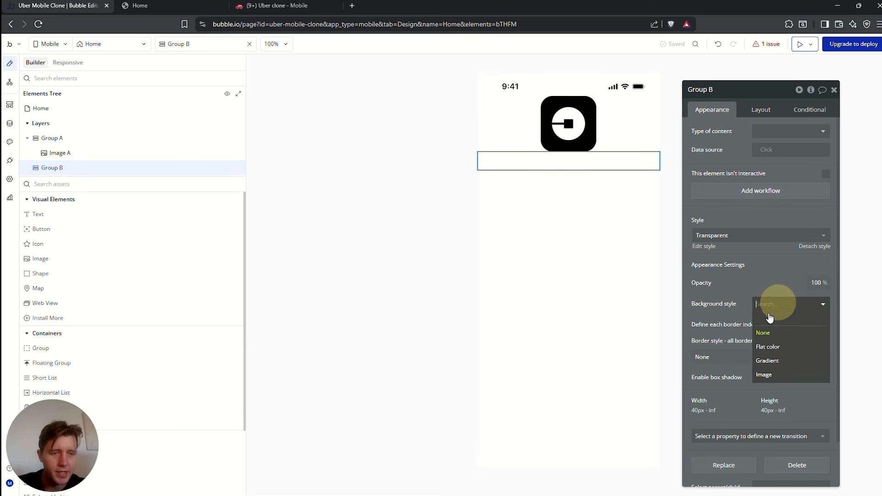
click(767, 345)
click(759, 321)
click(783, 427)
click(761, 109)
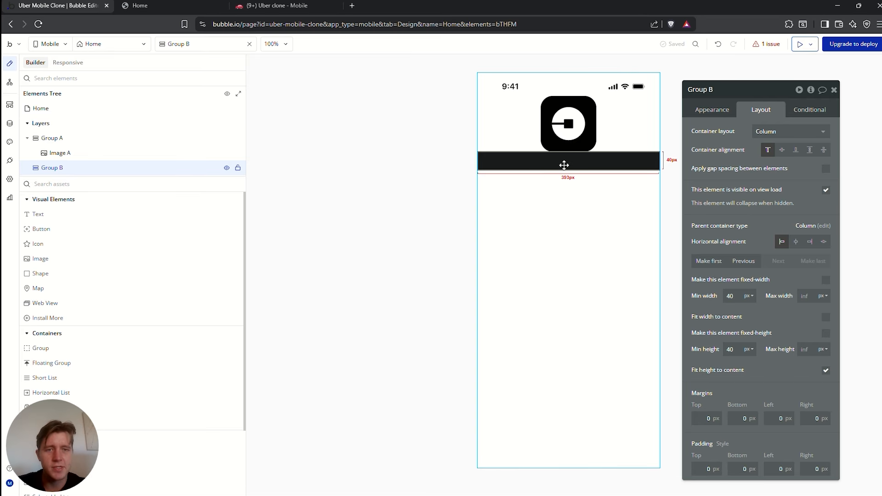
click(828, 373)
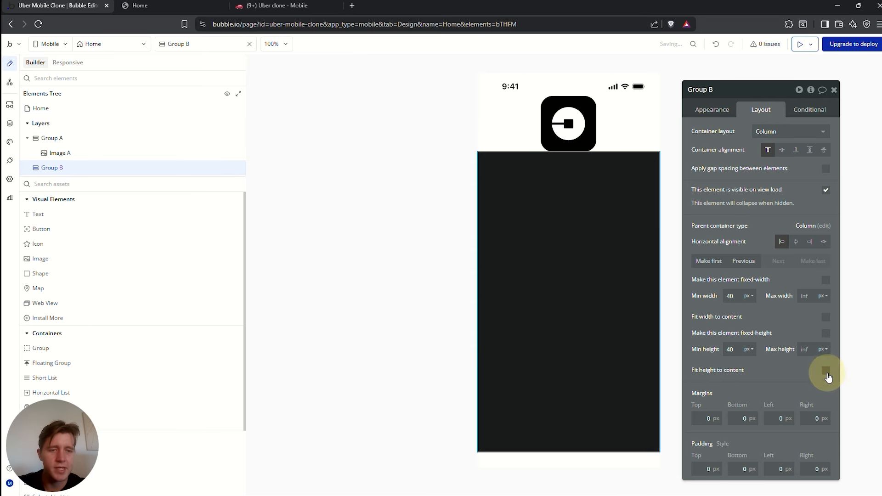
click(562, 215)
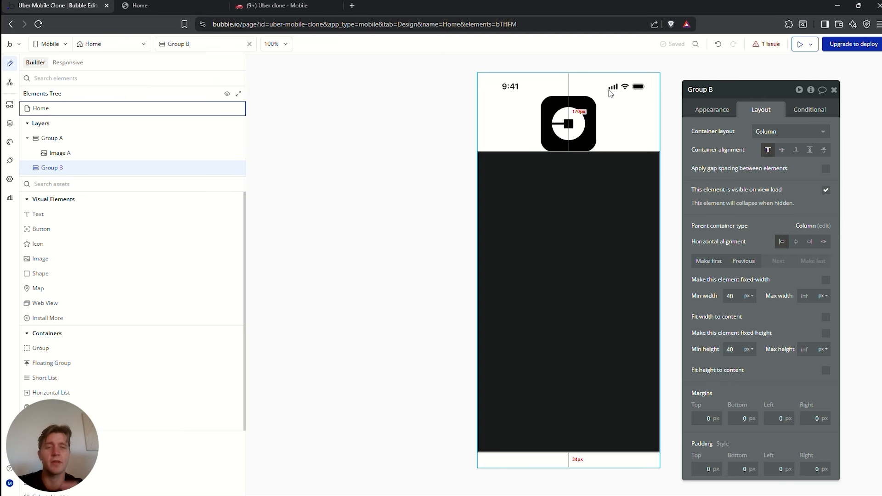
click(606, 139)
click(594, 175)
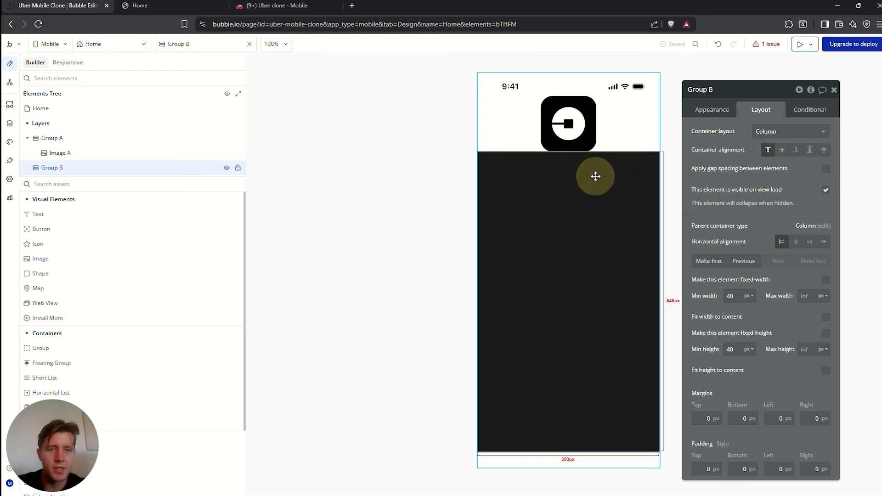
click(712, 109)
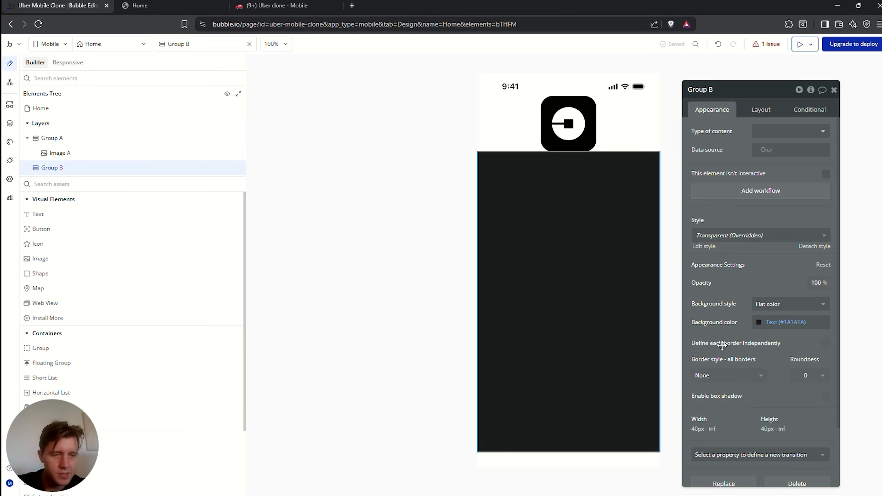
Set each border independently and give Group B a top-left roundness of 100
click(826, 344)
scroll(791, 313, down, 2)
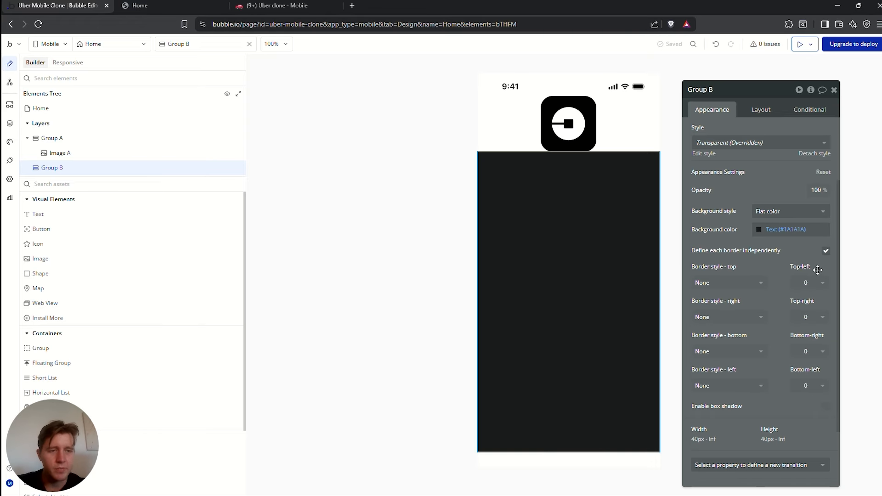
click(817, 284)
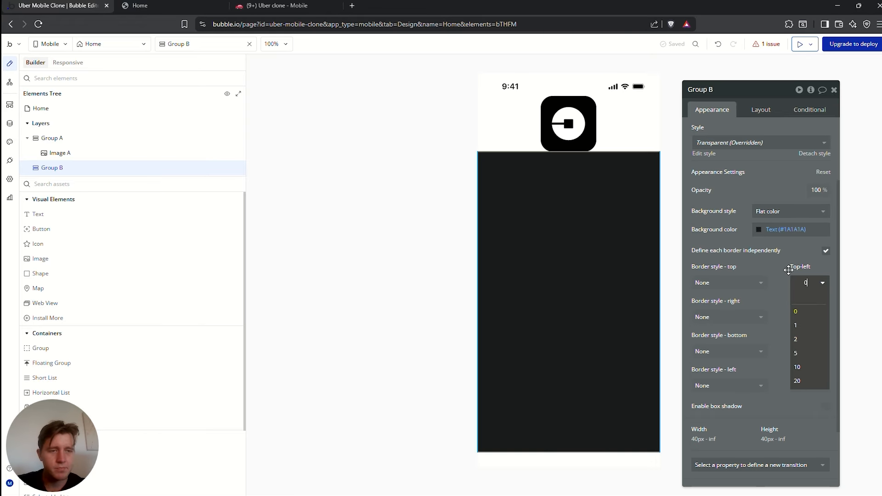
click(789, 271)
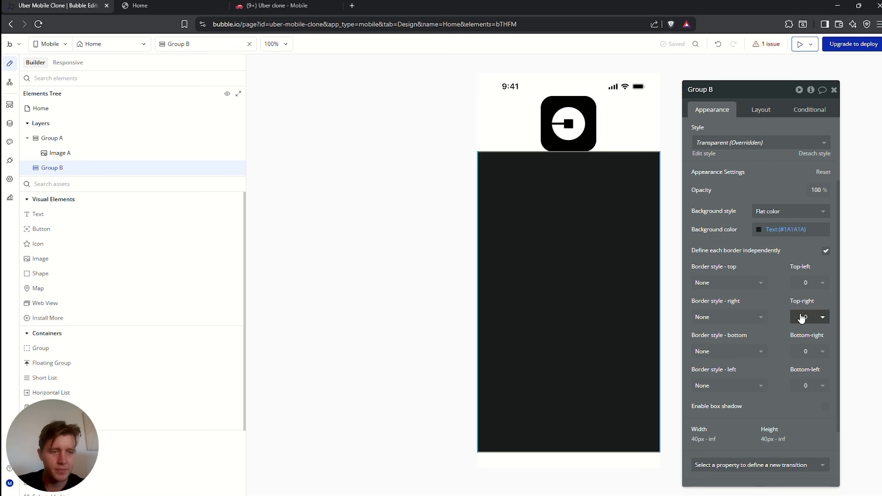
click(811, 282)
click(801, 385)
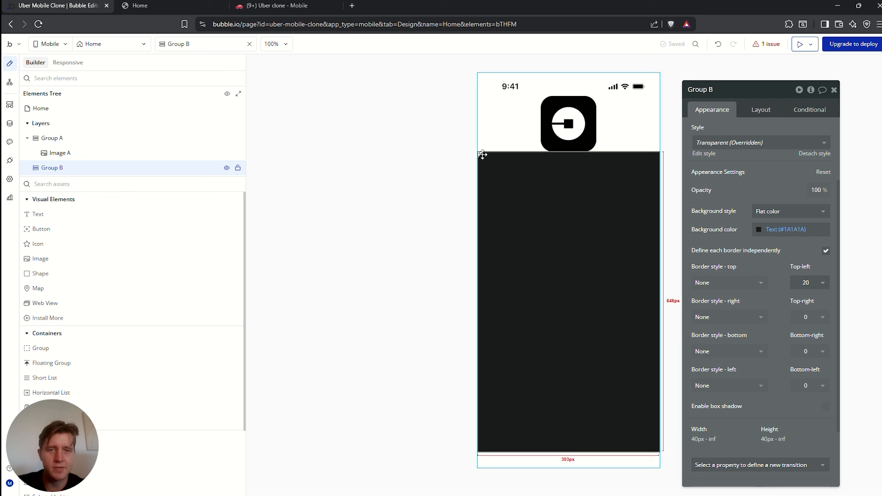
click(804, 281)
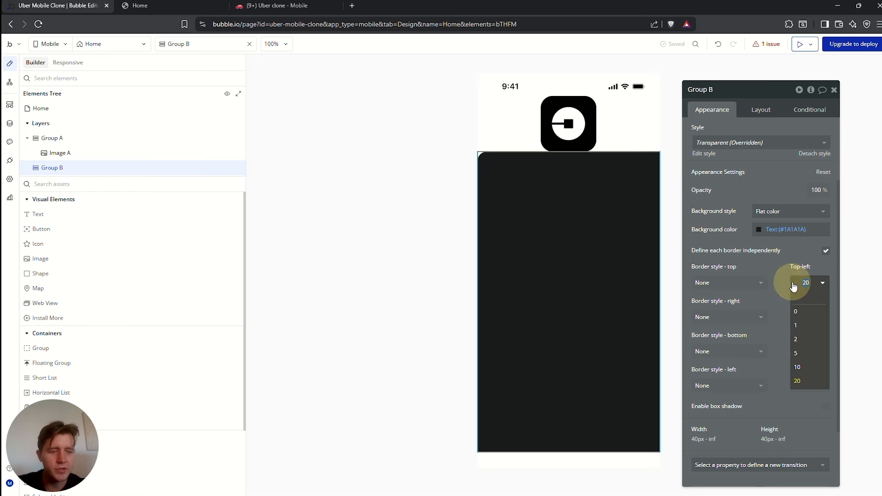
text(100)
key(Return)
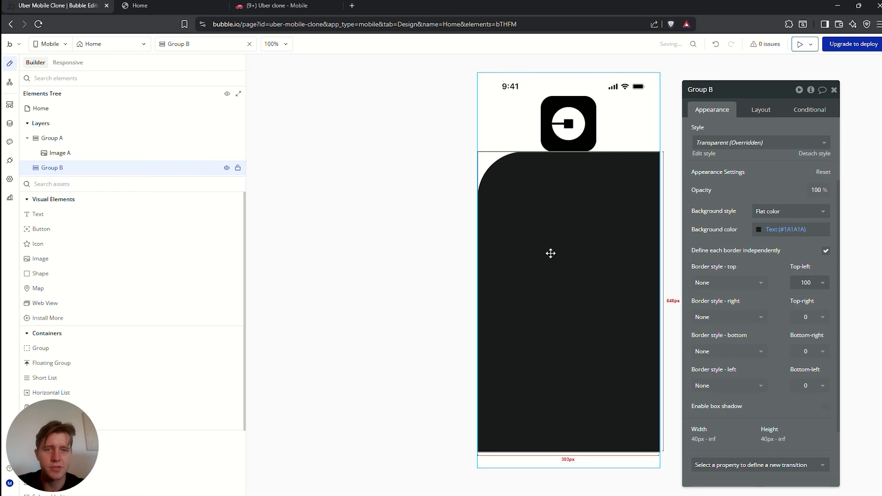
click(559, 207)
Change Group B's background colour to pure black #000000
click(520, 128)
click(574, 184)
click(758, 230)
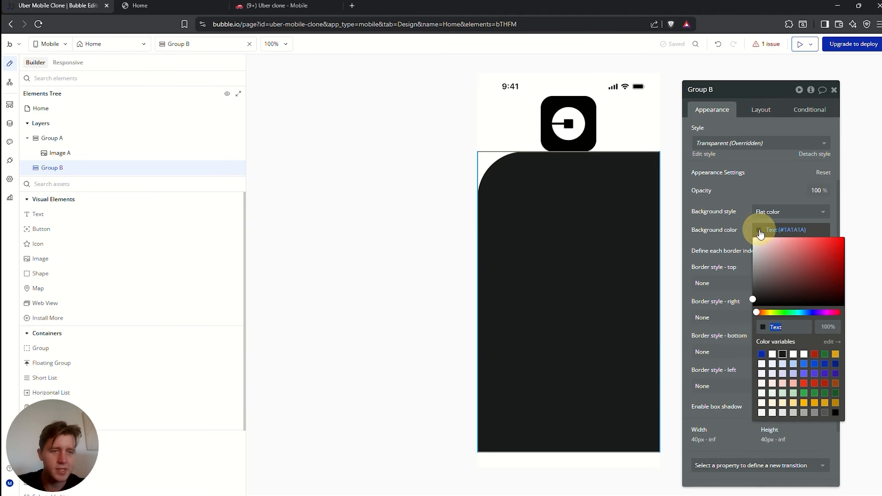
click(754, 299)
click(747, 192)
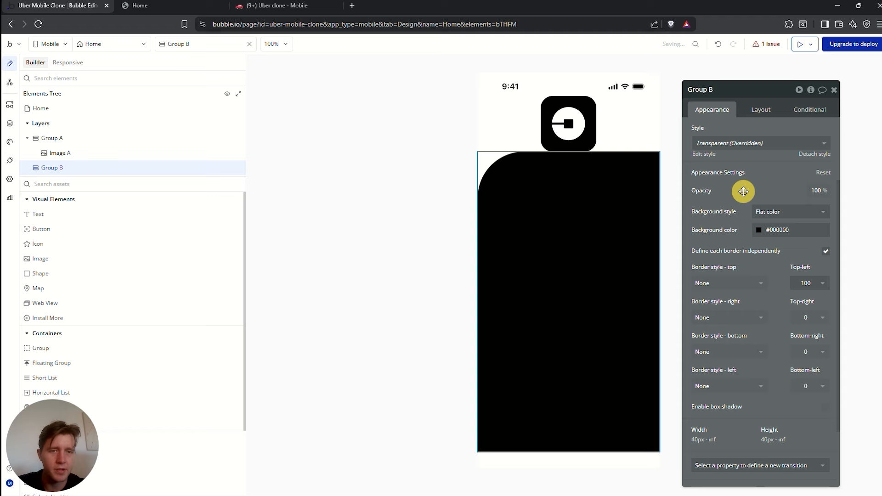
click(595, 134)
Give Group A a 20% minimum height and a 120 px maximum height
click(761, 110)
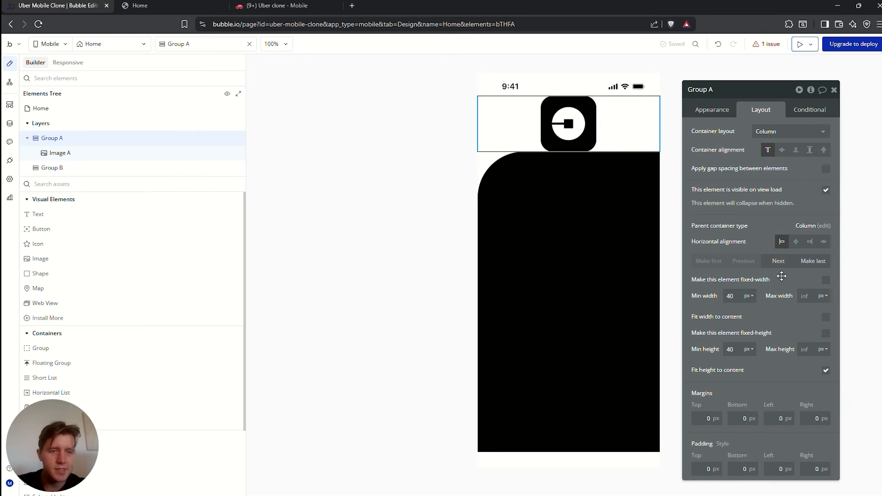
click(749, 296)
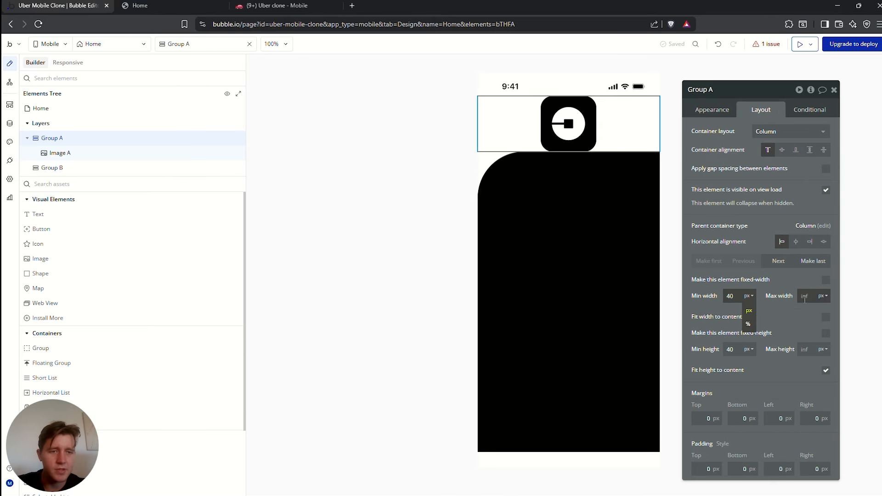
click(789, 313)
drag(736, 352, 714, 352)
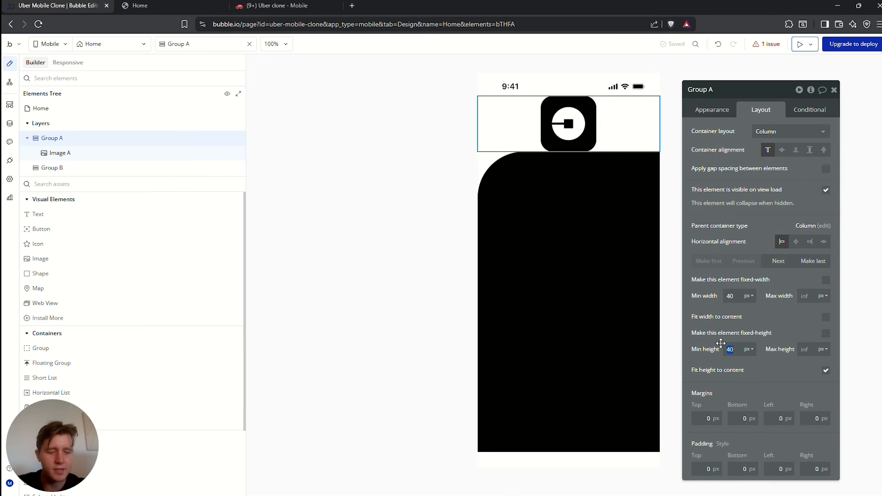
click(825, 371)
click(826, 371)
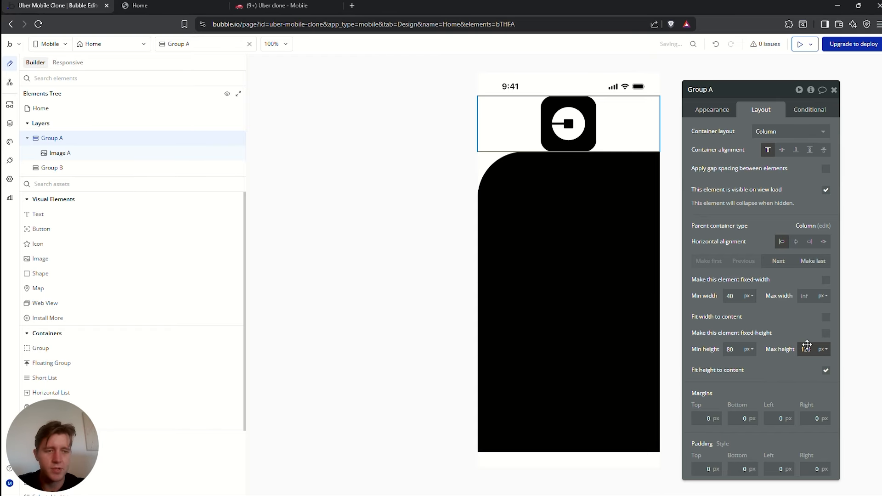
click(748, 349)
click(747, 383)
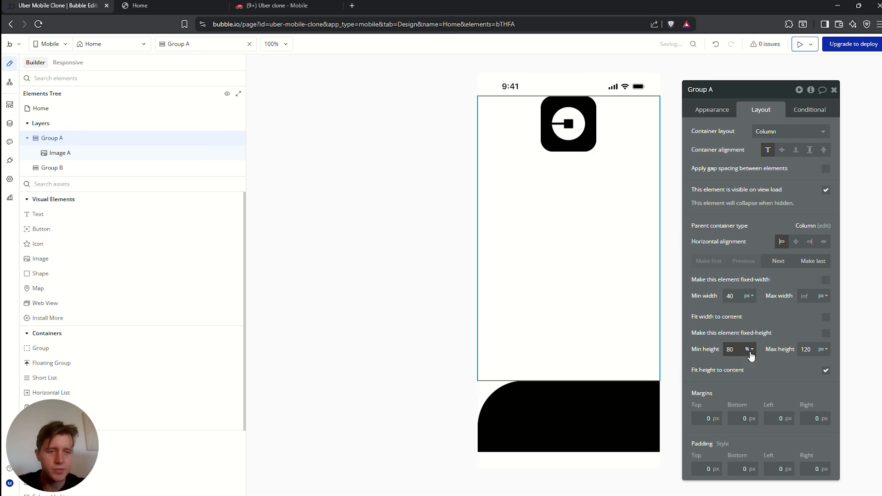
double_click(732, 349)
text(20)
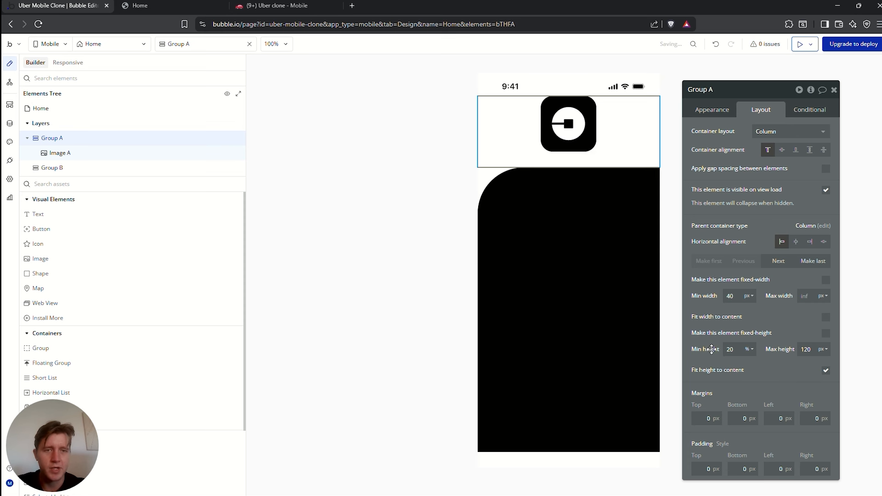
Set Group A's container alignment to vertical centre so the Uber logo sits mid-group
click(595, 121)
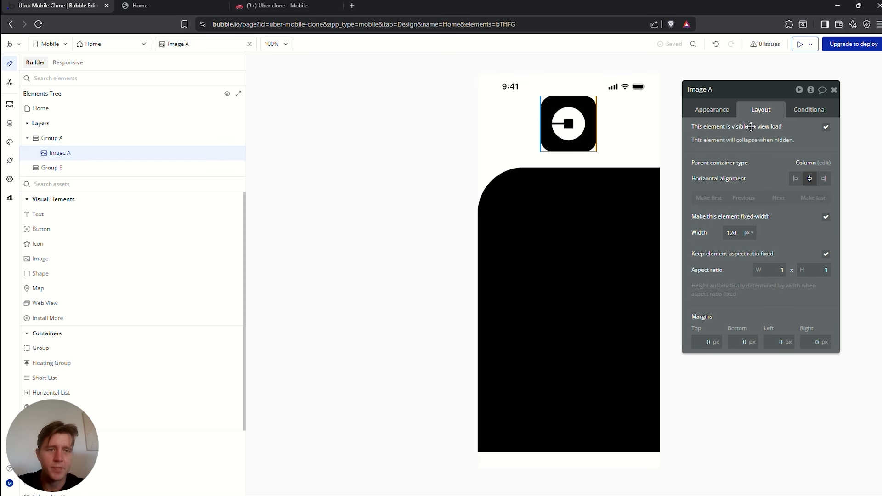
click(608, 113)
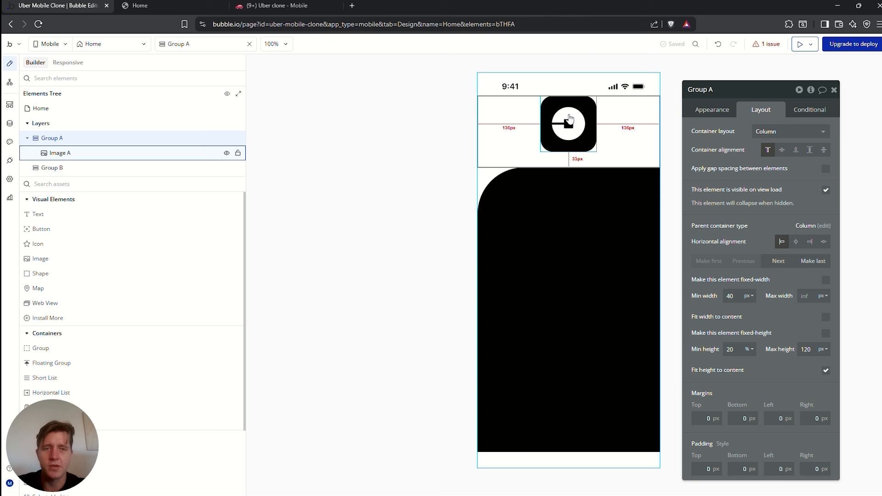
click(782, 150)
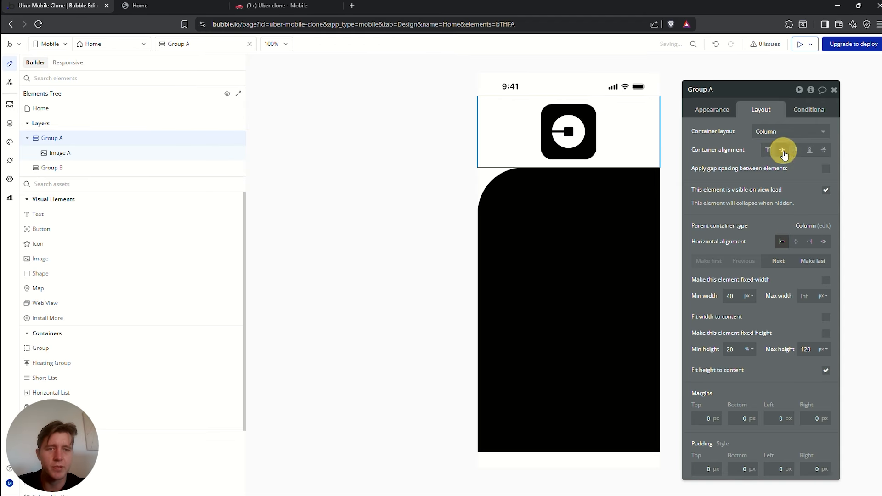
click(446, 201)
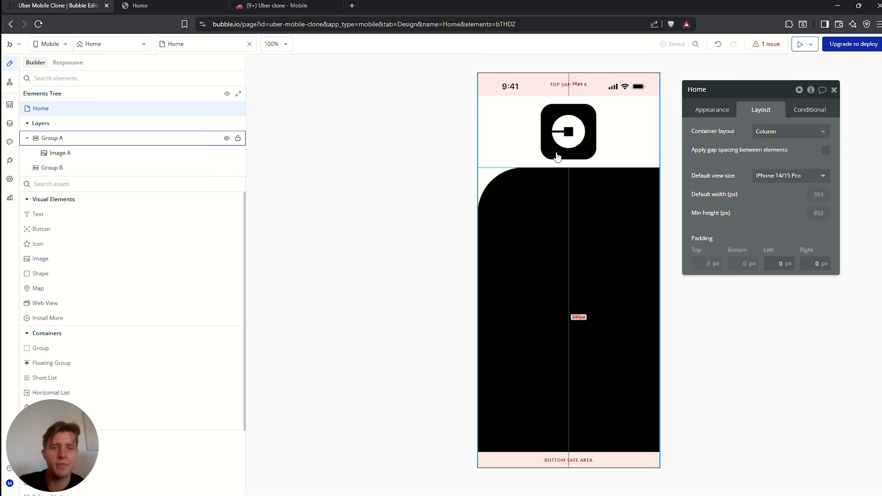
click(559, 206)
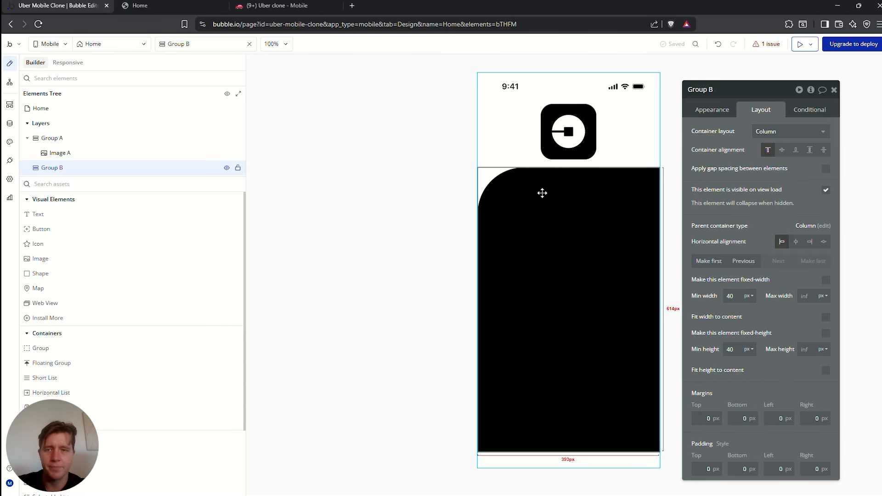
Add two new groups, Group C and Group D, inside the black Group B panel
click(98, 184)
text(group)
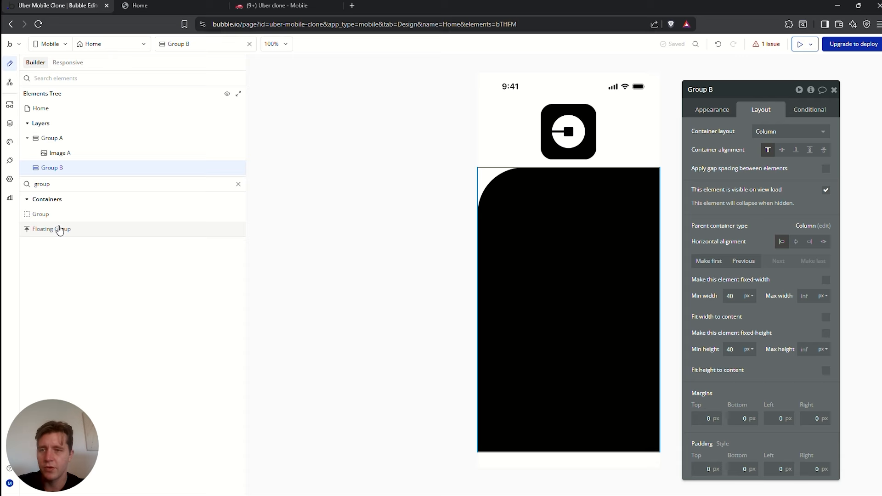
drag(46, 214, 557, 316)
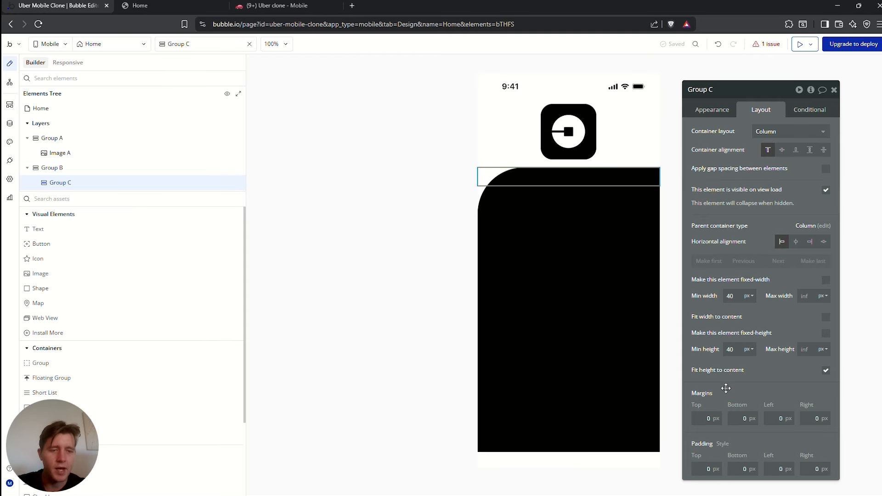
drag(700, 416, 747, 416)
click(542, 201)
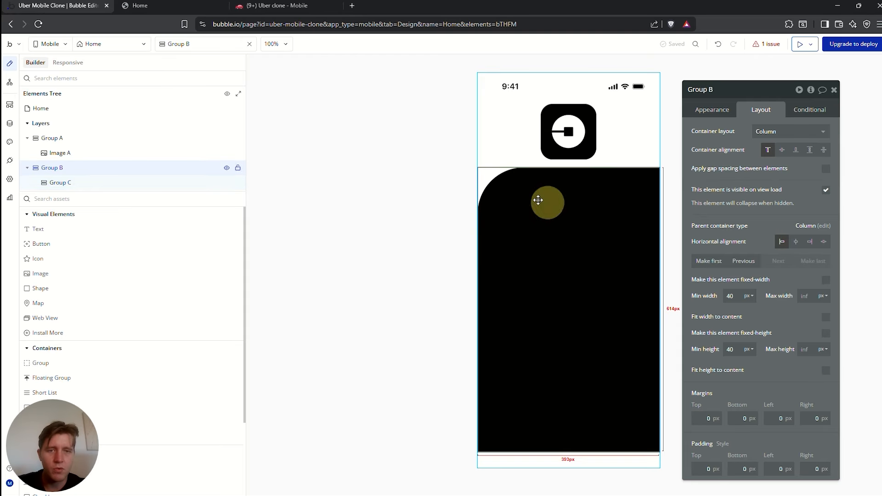
click(518, 173)
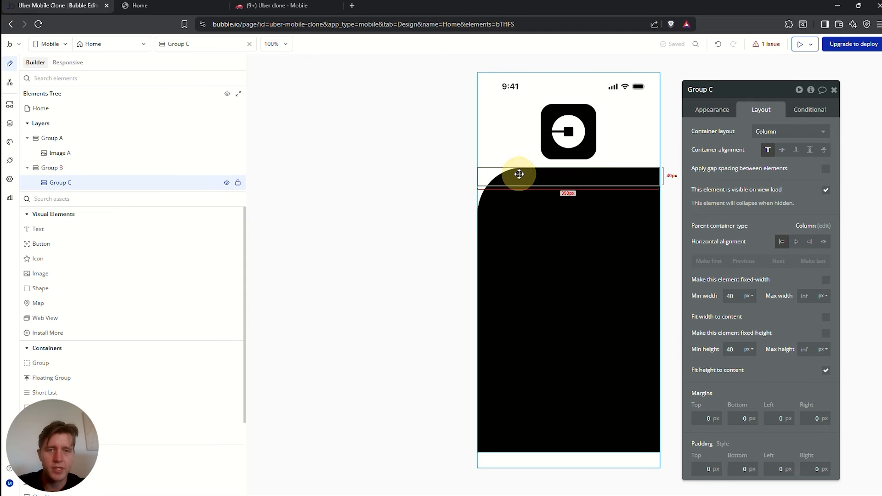
click(64, 199)
text(grou)
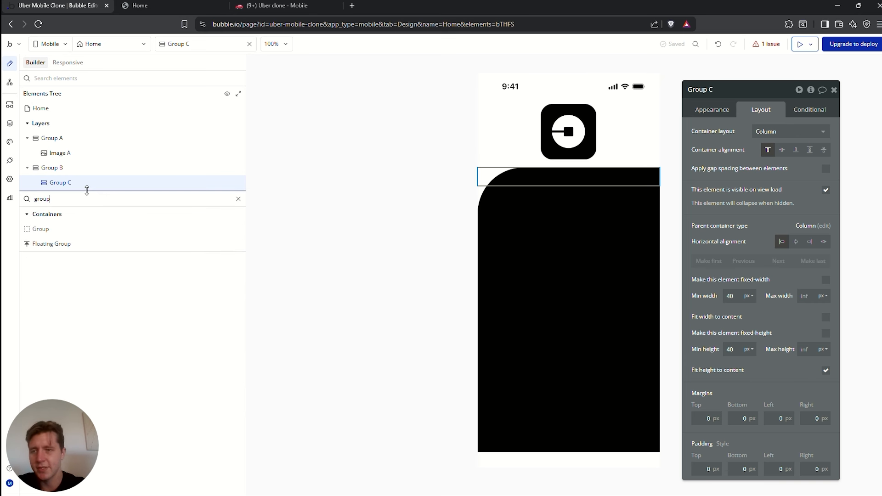
text(p)
click(41, 228)
click(536, 173)
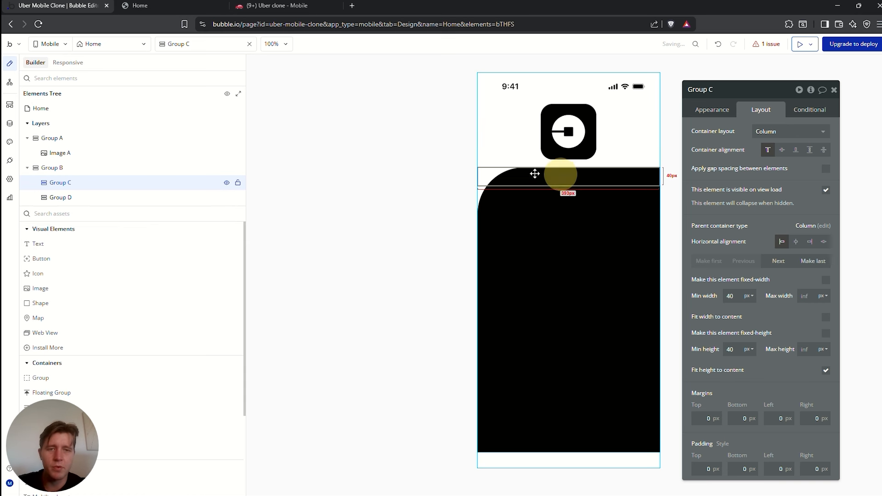
Check the Home page layout in the mobile preview
click(152, 4)
drag(423, 294, 462, 293)
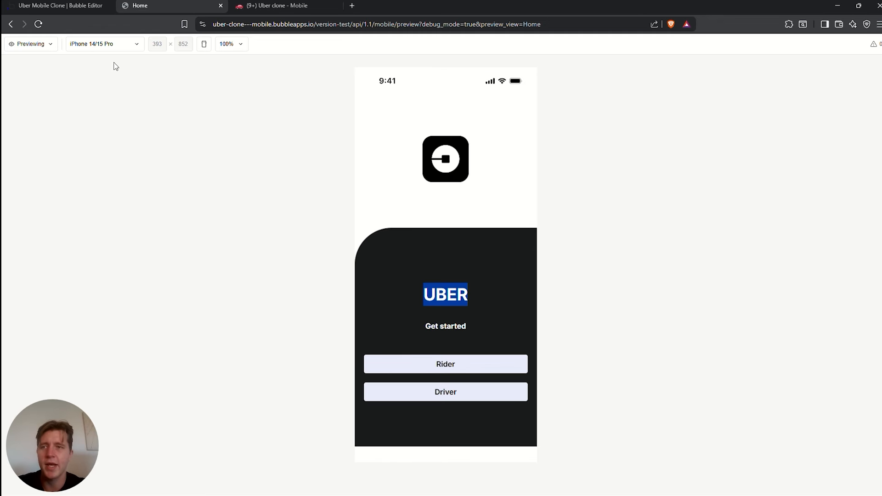
click(75, 7)
Set Group B's container alignment to Centered
click(611, 218)
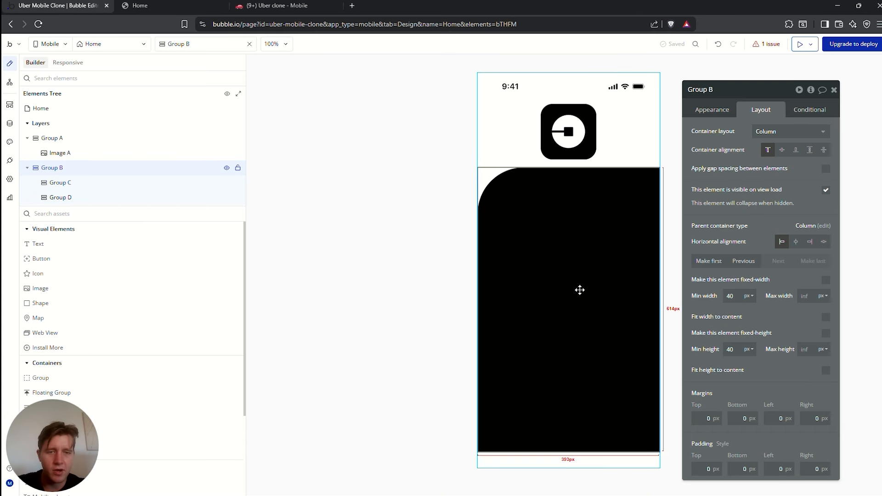
click(556, 304)
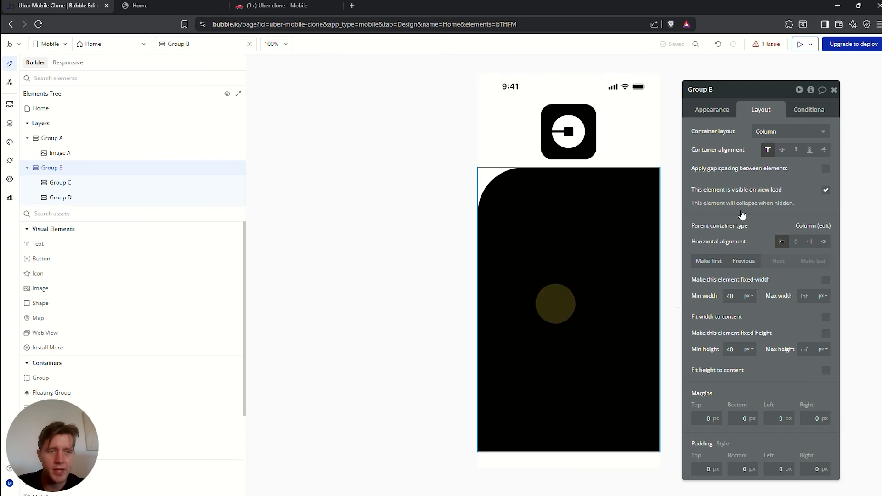
click(783, 151)
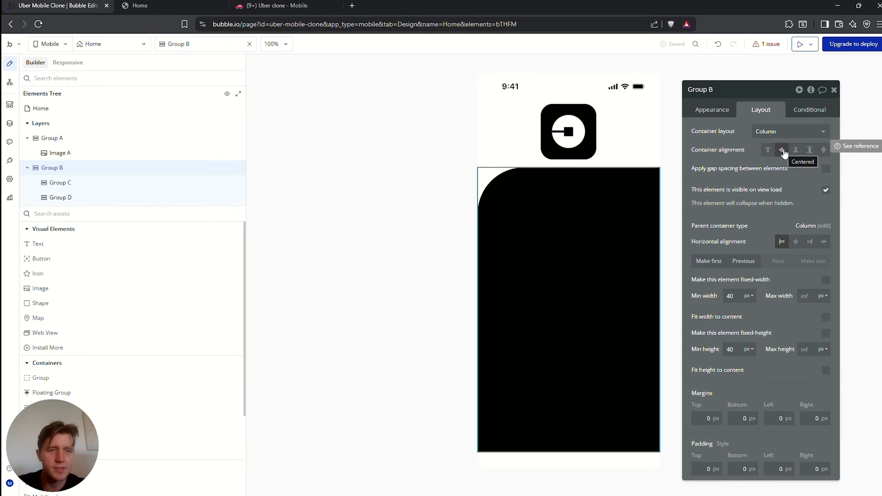
Give Group C a flat white background and Group D a flat pale blue (Primary 30)
click(578, 309)
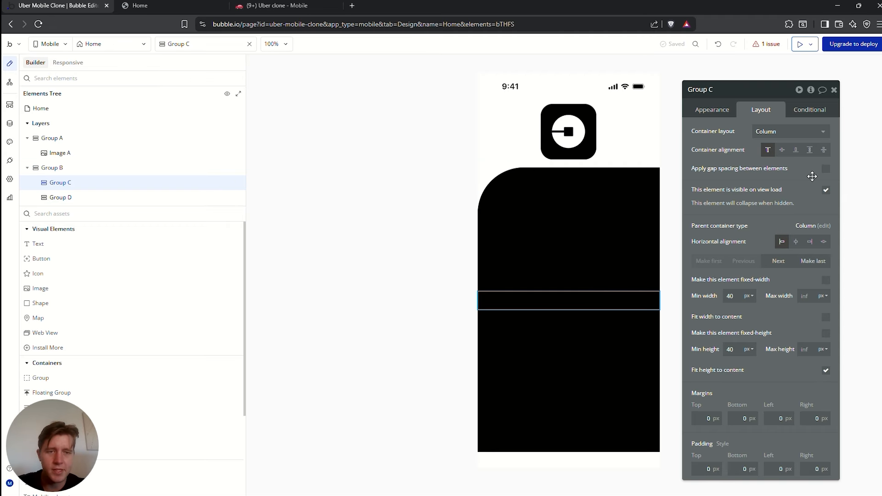
click(711, 110)
click(772, 304)
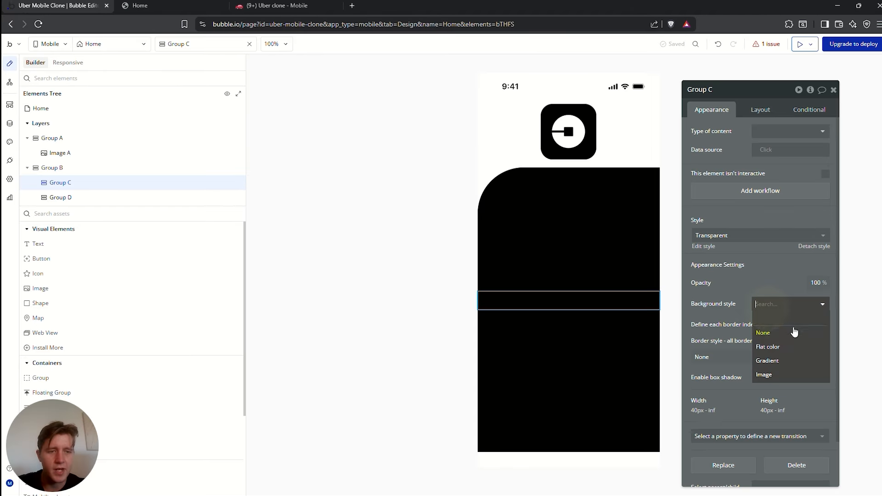
click(776, 343)
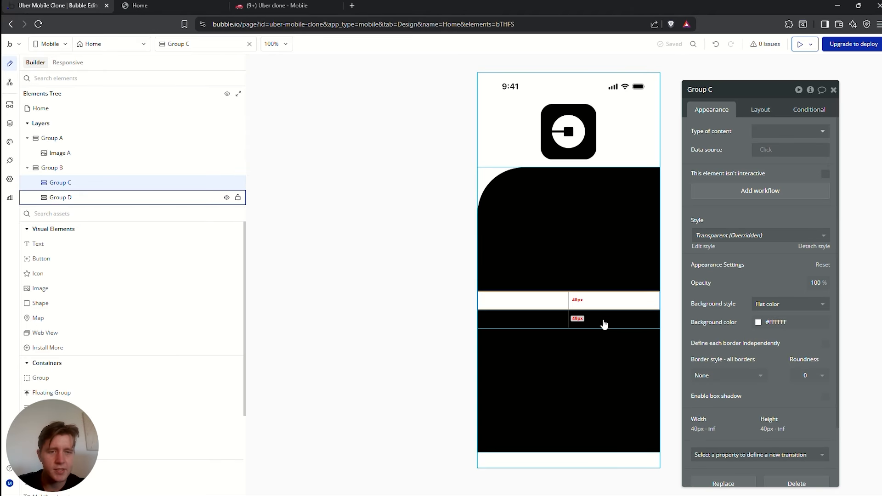
click(605, 321)
click(777, 304)
click(777, 345)
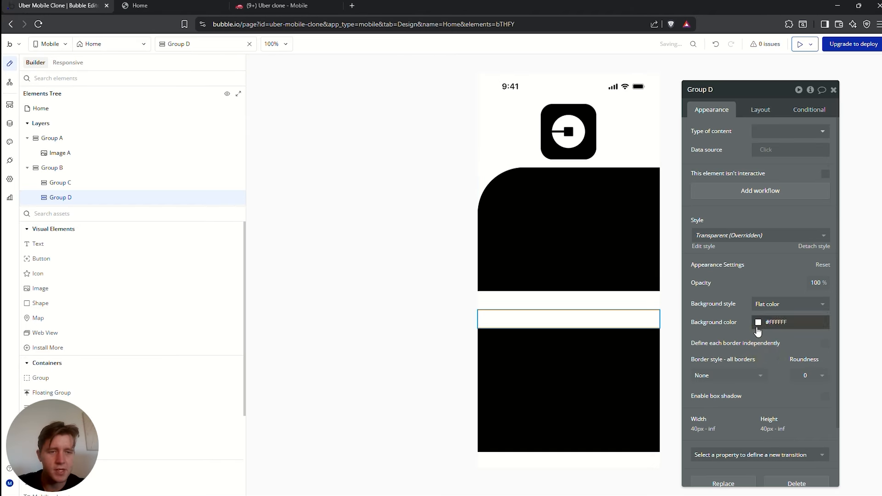
click(759, 323)
click(617, 256)
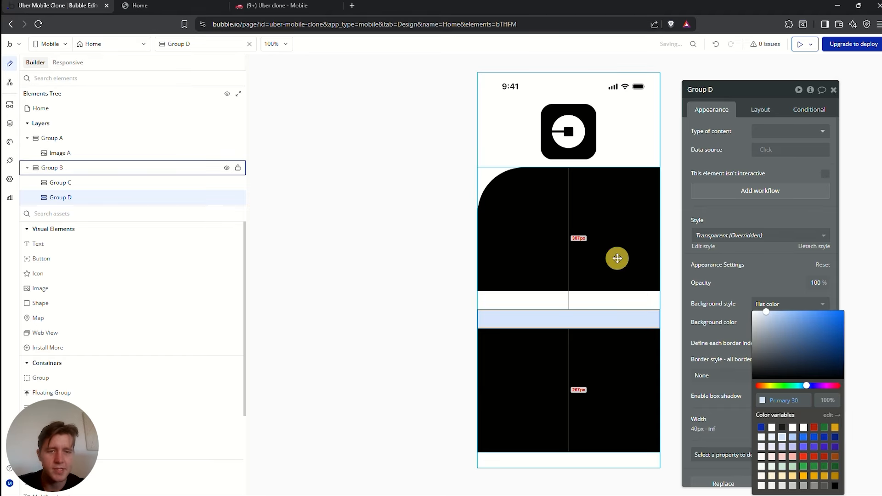
click(649, 323)
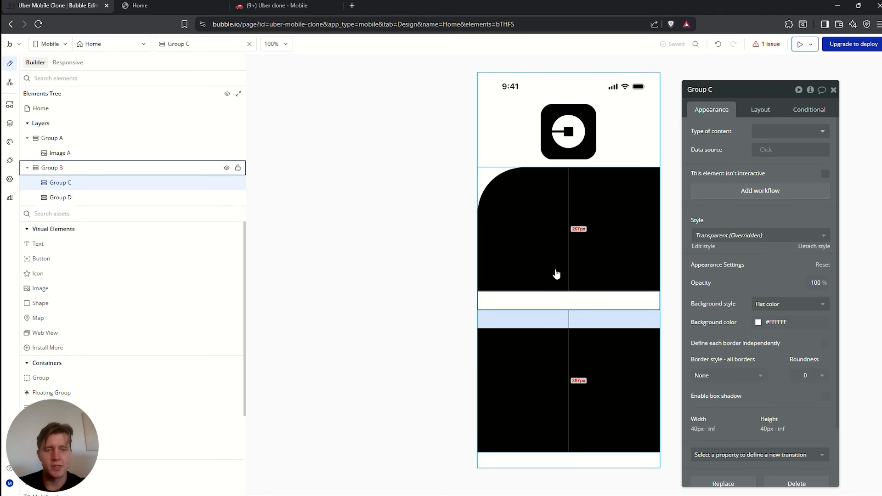
Set Group B's left and right padding to 20 px
click(600, 243)
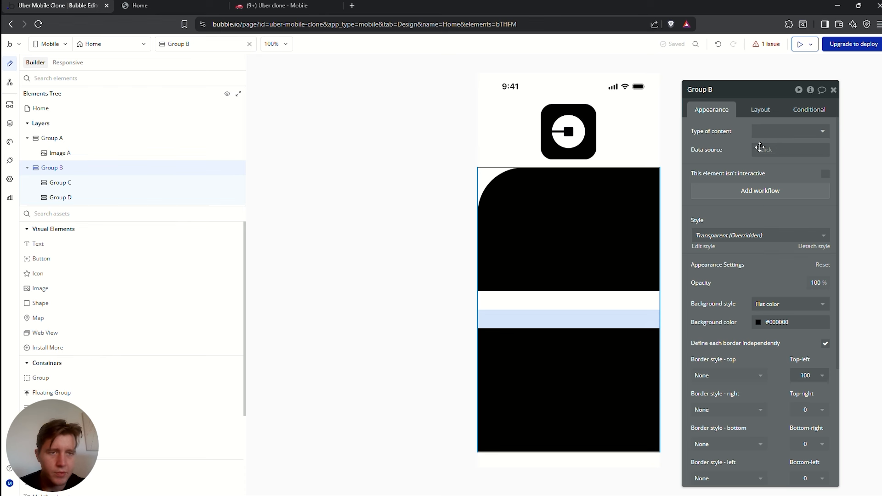
click(761, 110)
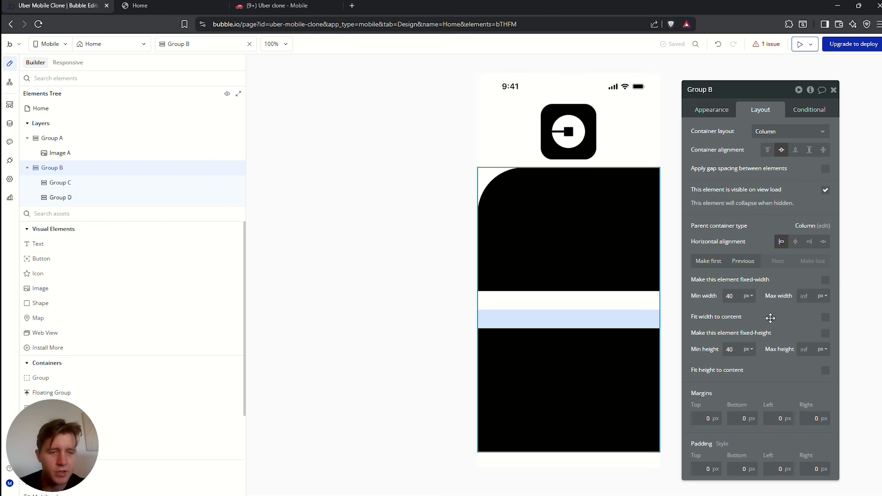
click(775, 470)
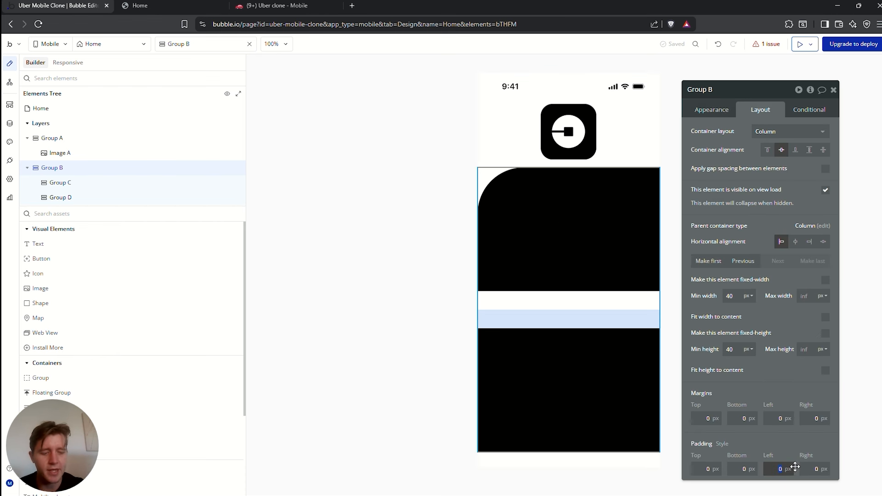
key(Tab)
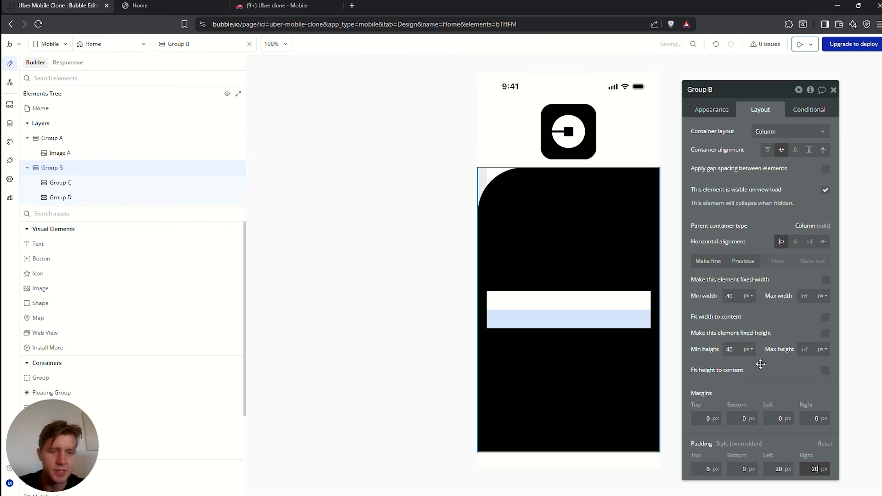
click(591, 307)
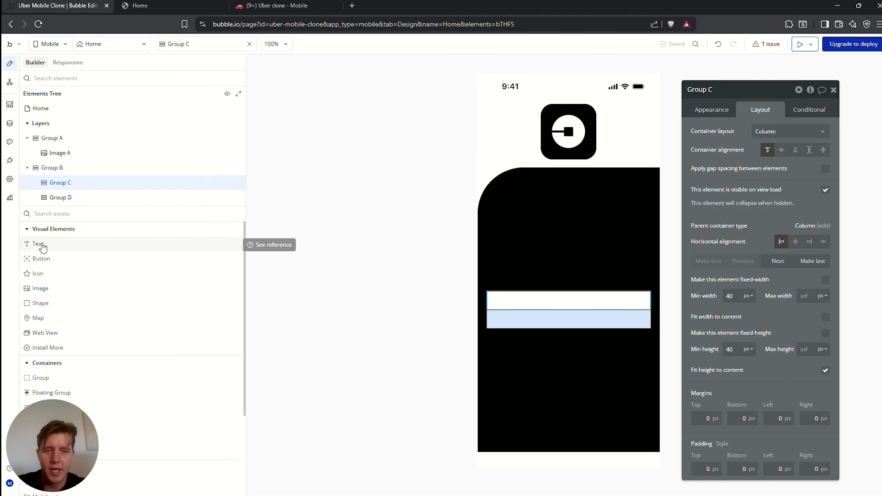
Add a Text element in Group B reading 'Uber' in white (Primary contrast)
drag(43, 248, 565, 287)
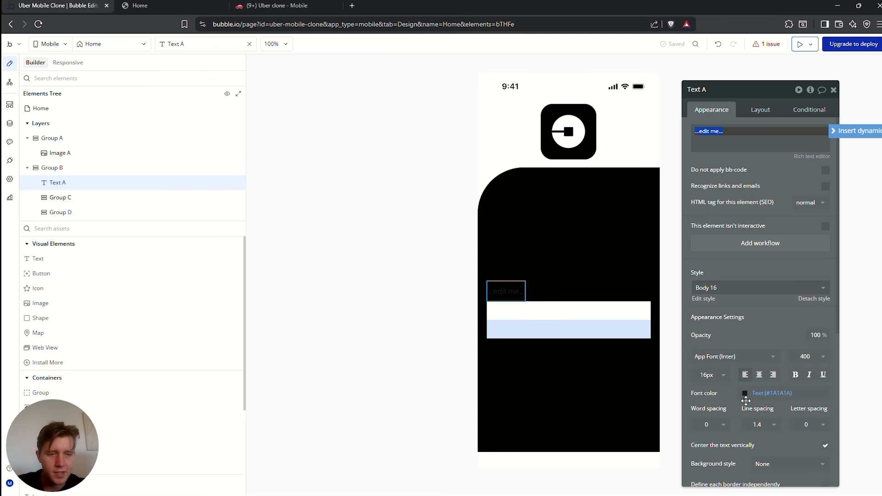
click(750, 393)
click(759, 428)
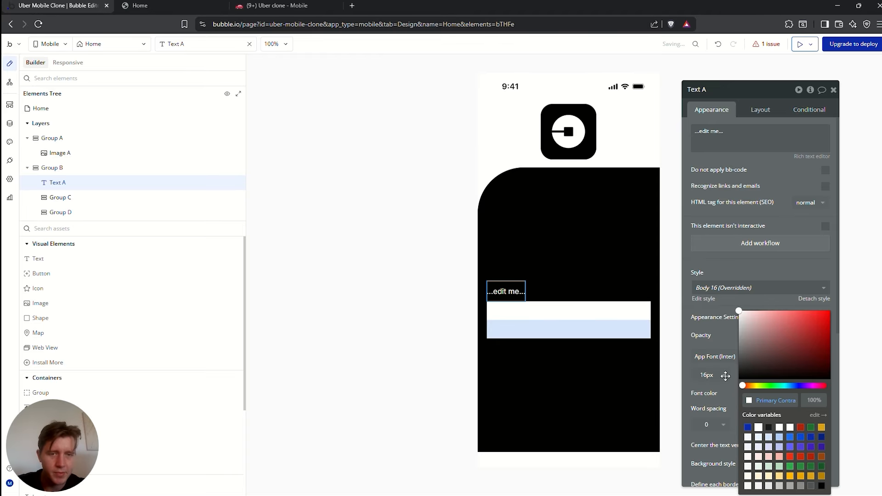
click(593, 246)
click(515, 293)
click(749, 134)
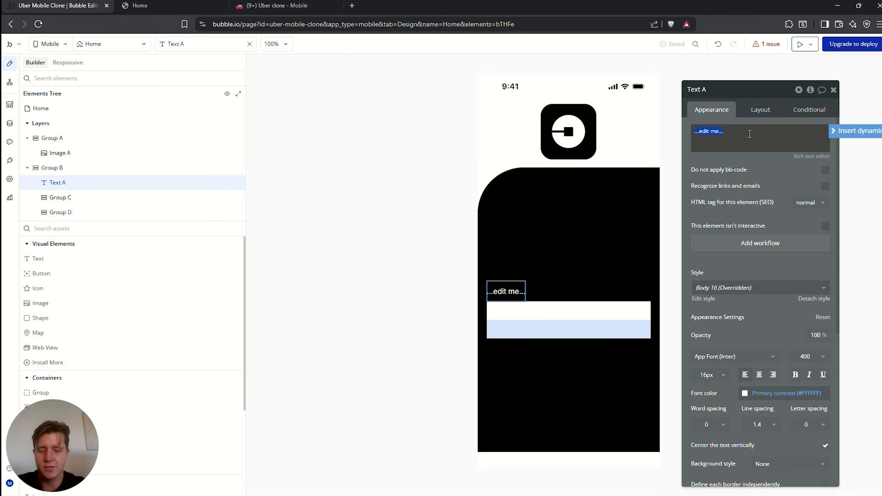
click(757, 333)
Make the Uber text weight 700 at a 50px font size
click(718, 379)
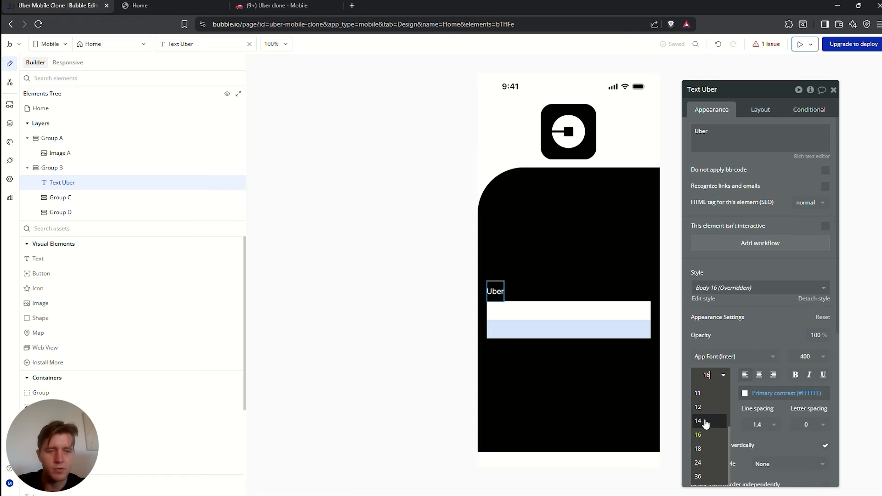
click(709, 473)
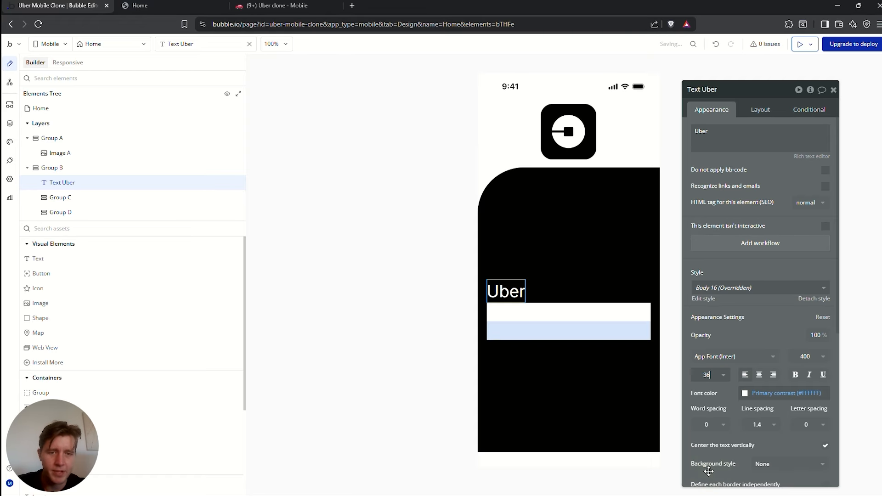
click(807, 357)
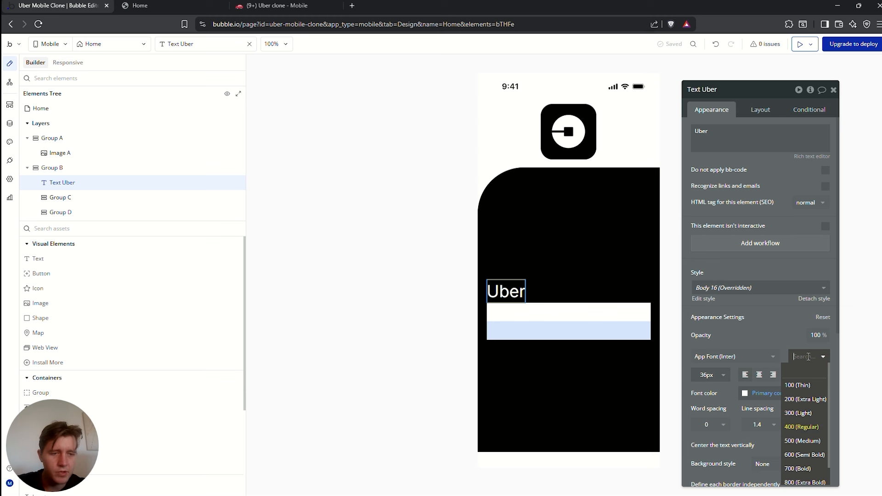
click(798, 468)
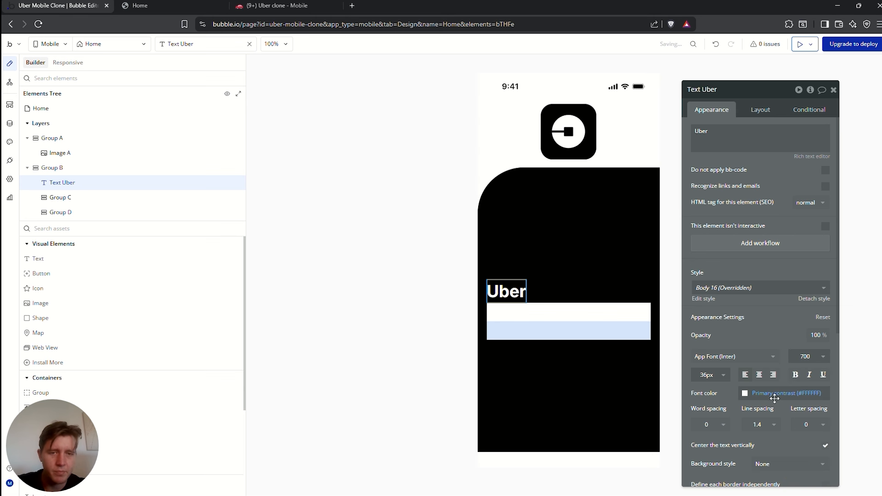
click(712, 374)
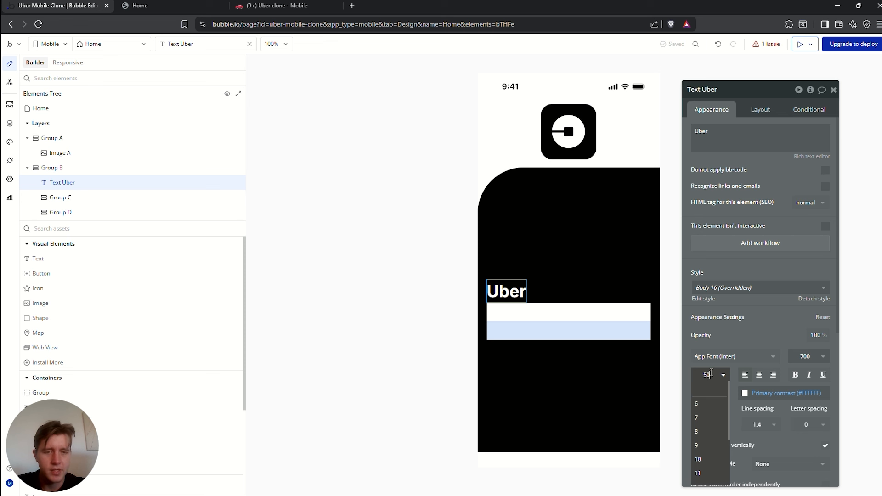
key(Return)
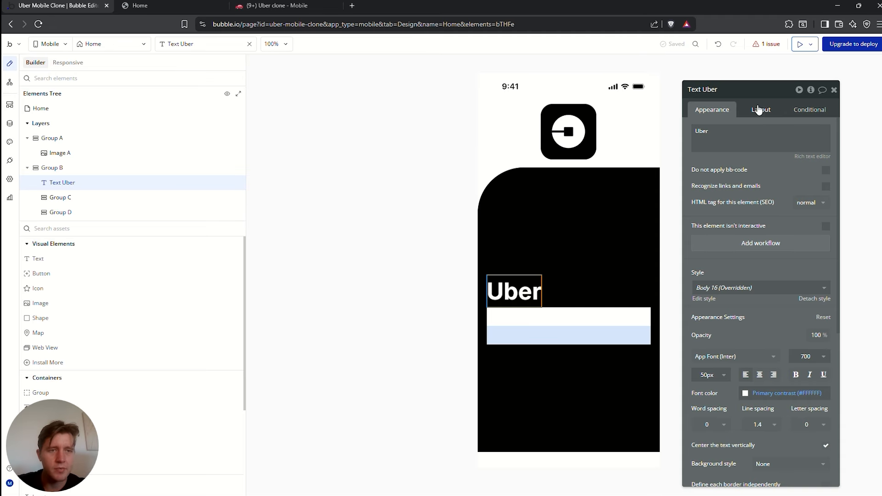
click(759, 110)
Centre the Uber heading horizontally and set Group B's container alignment to Space around
click(796, 179)
click(628, 230)
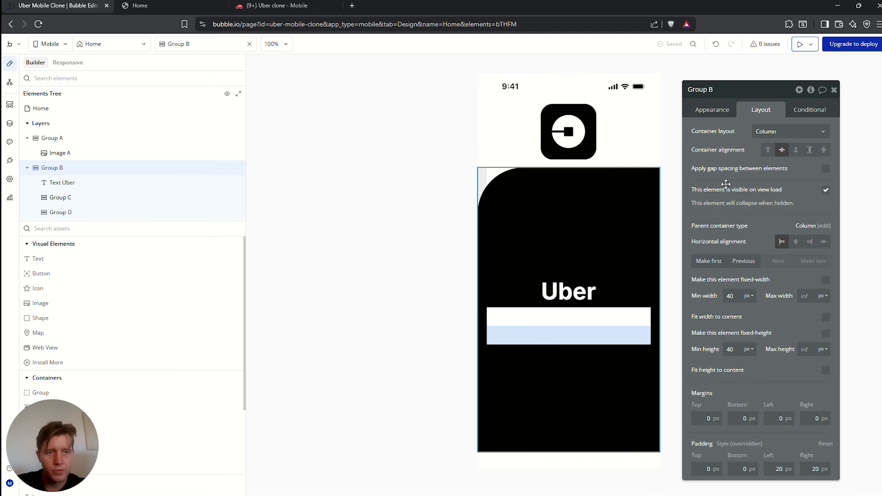
click(782, 152)
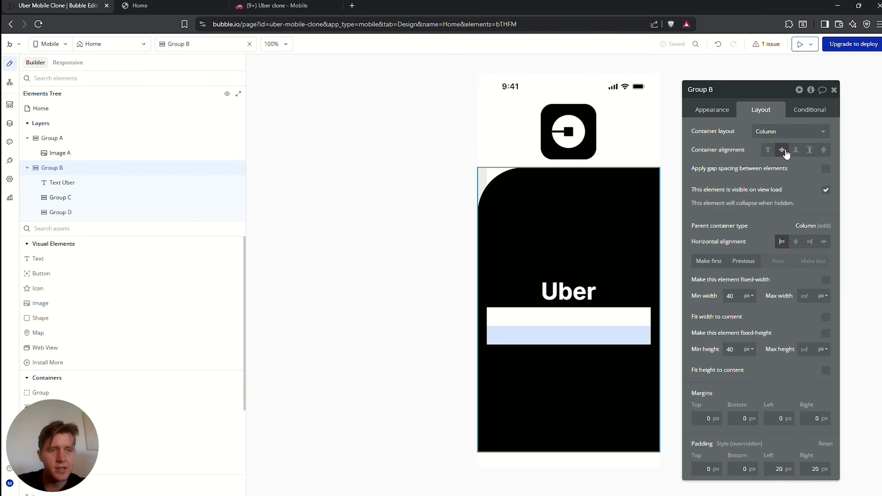
click(824, 152)
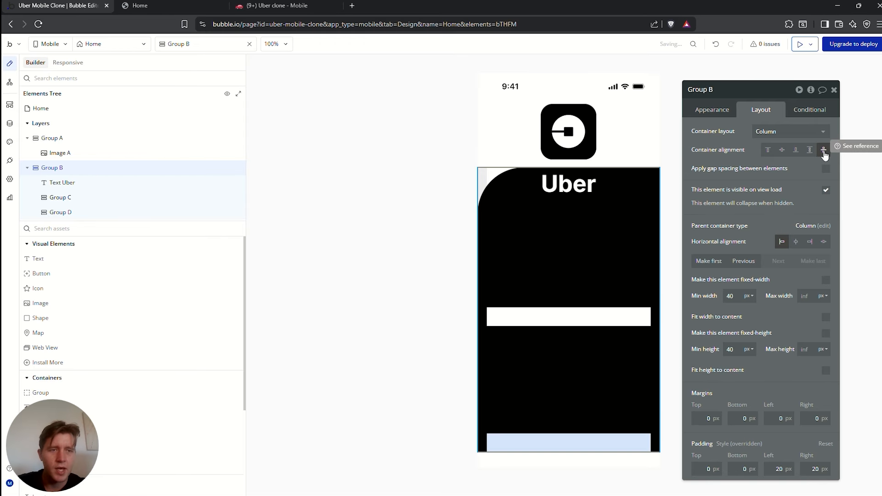
click(811, 152)
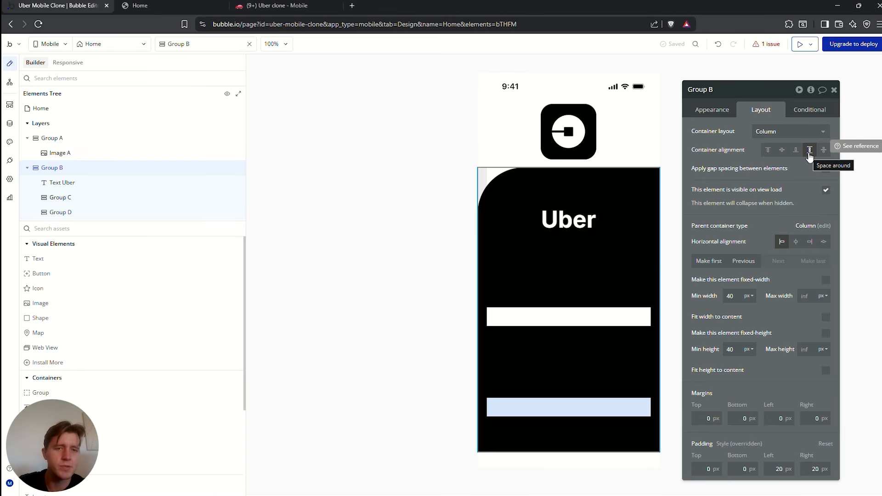
click(57, 212)
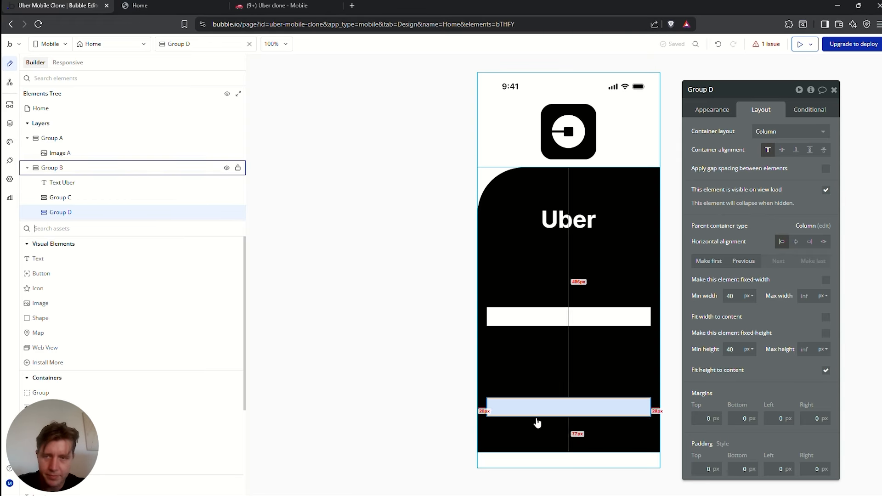
Nest Group D inside Group C and add a text reading 'Rider' to it
drag(67, 216, 77, 200)
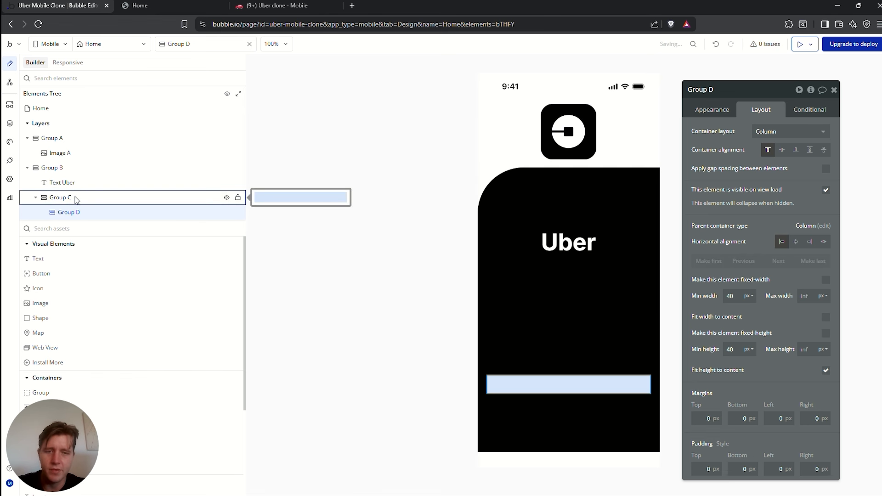
drag(64, 258, 78, 218)
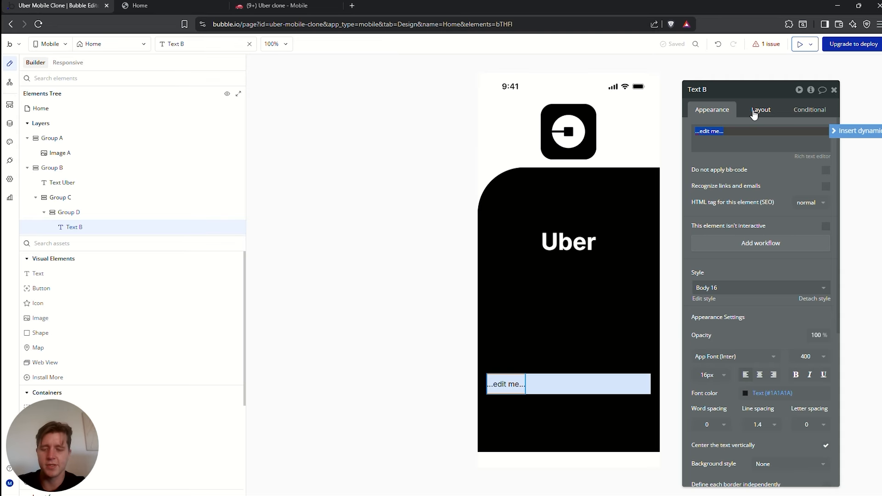
text(Rider)
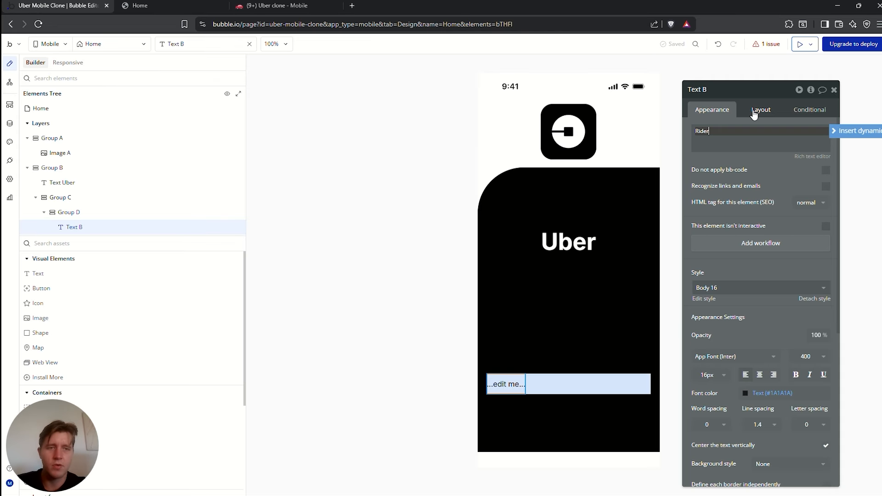
click(519, 384)
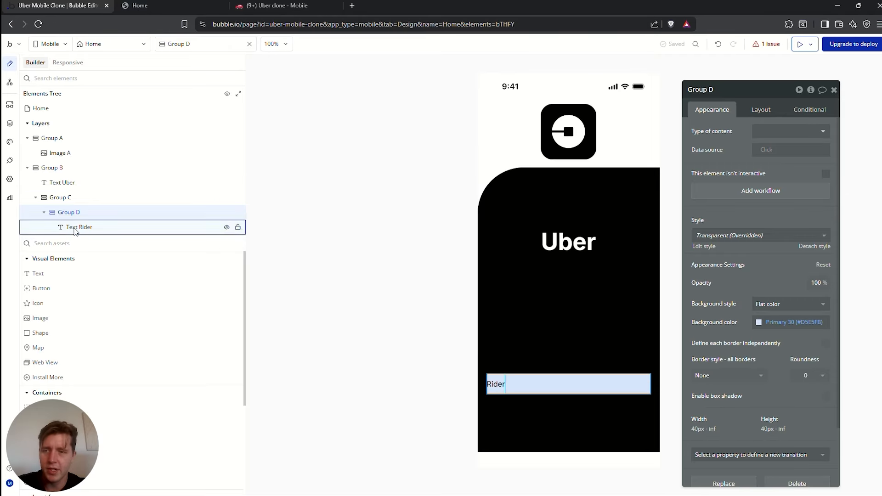
Duplicate the Rider group as Group E and change the copy's text to Driver
key(ctrl+d)
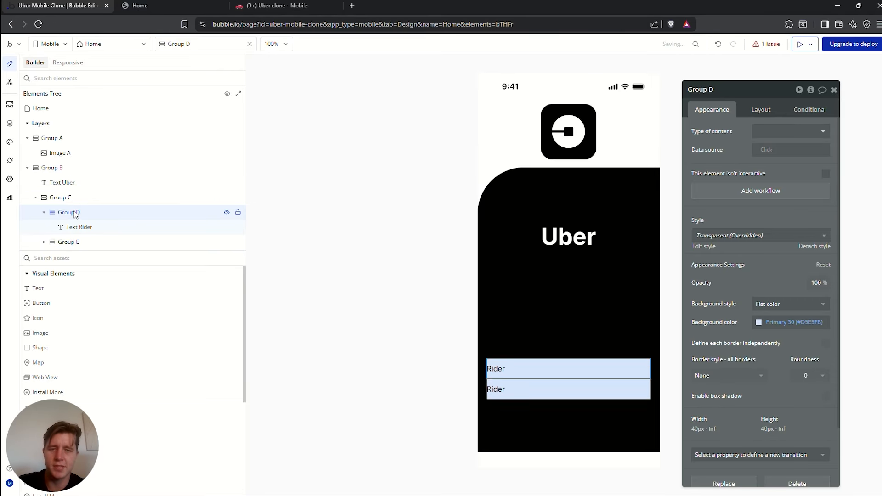
click(44, 242)
click(83, 246)
triple_click(722, 135)
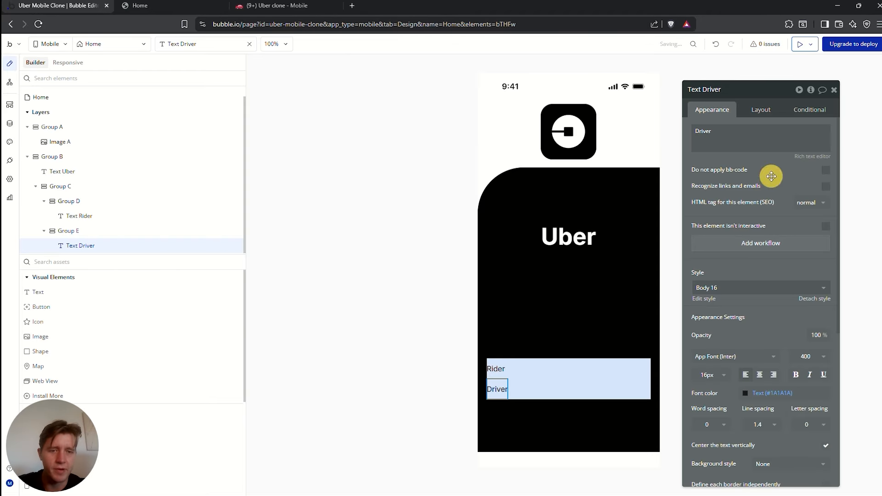
click(68, 192)
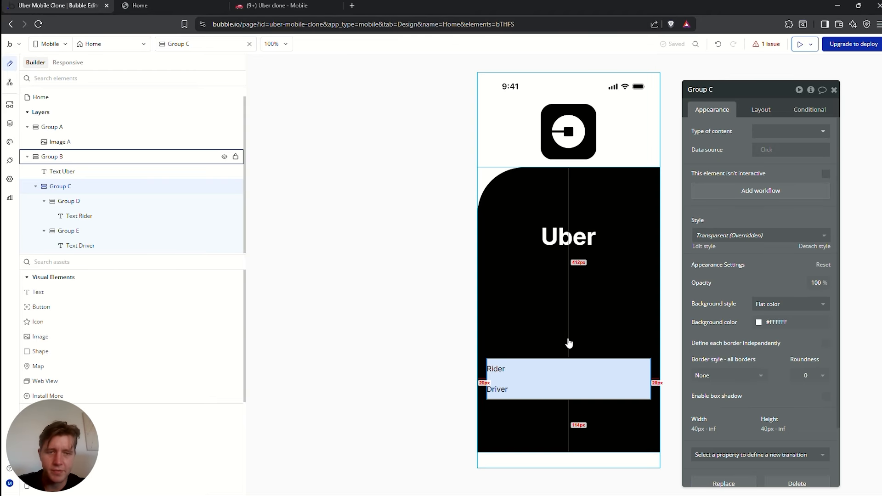
click(759, 110)
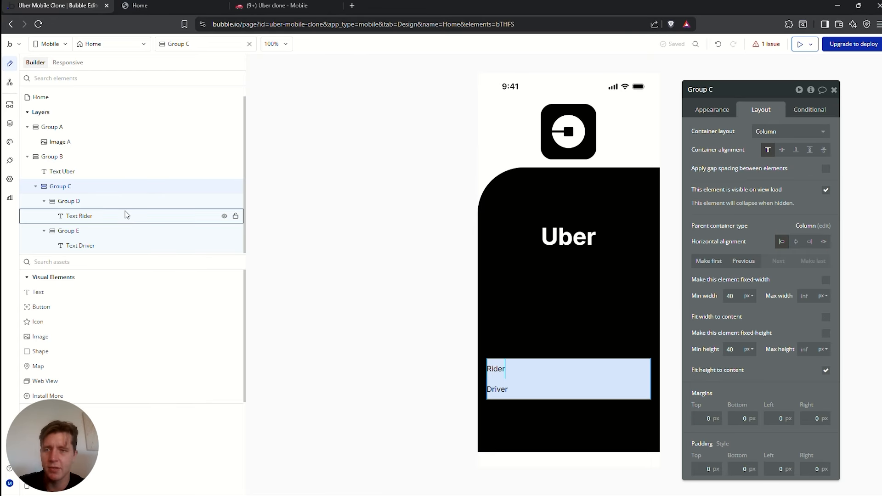
click(527, 375)
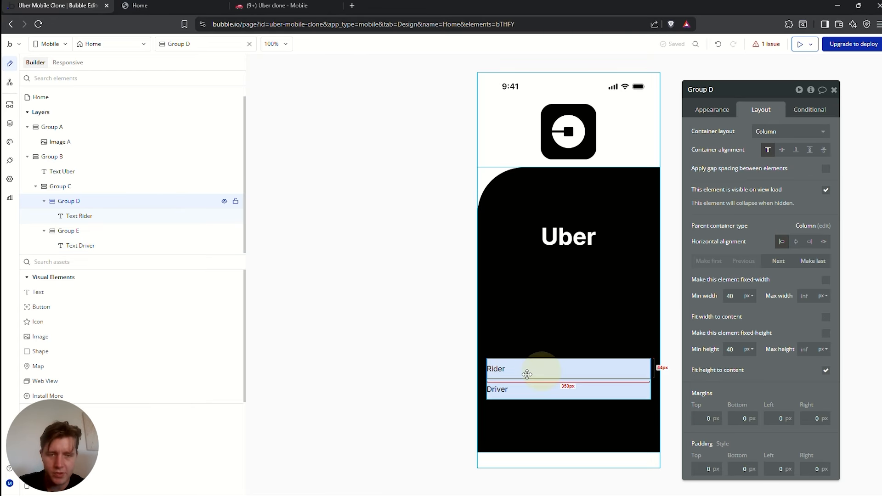
Enable gap spacing on Group C with a 30 px row gap
click(70, 185)
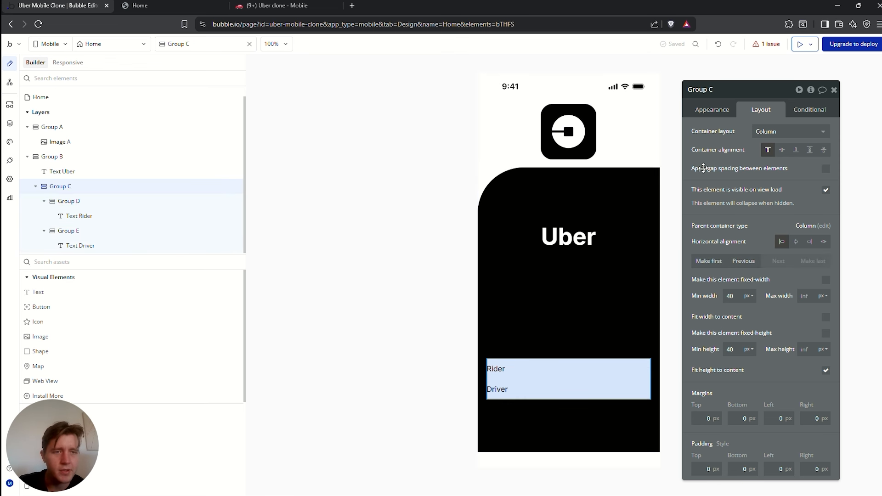
click(713, 110)
click(760, 110)
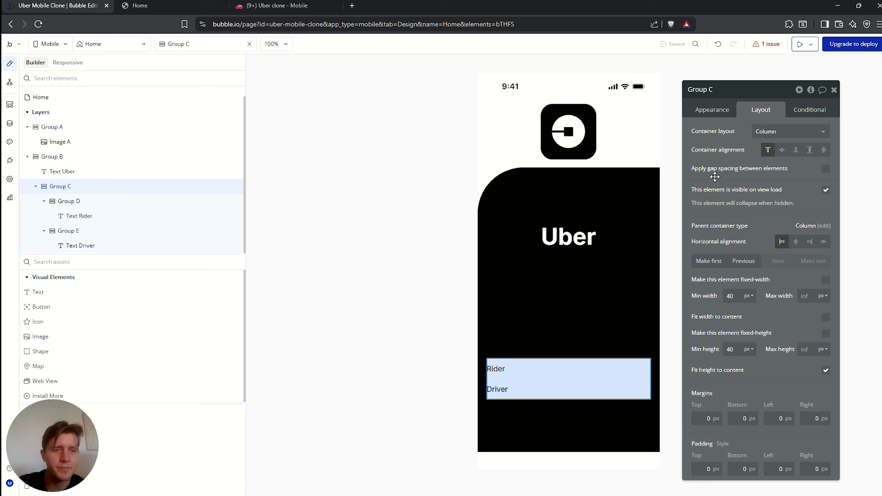
click(825, 169)
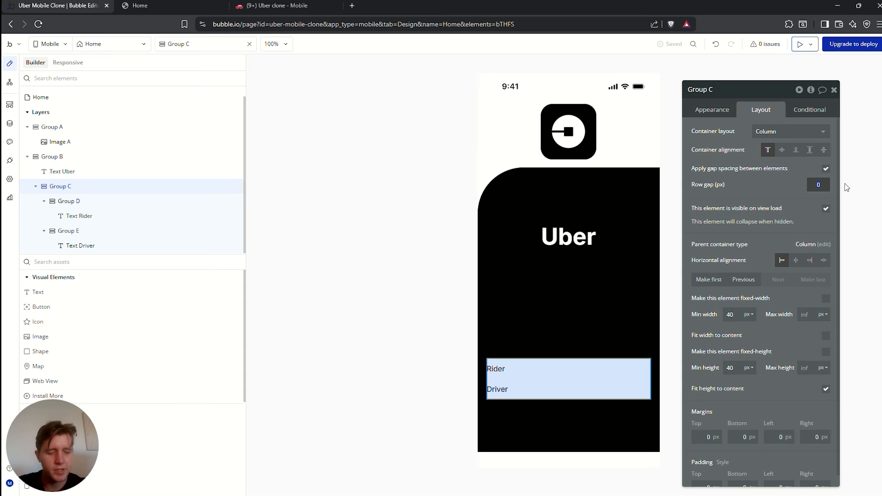
key(Return)
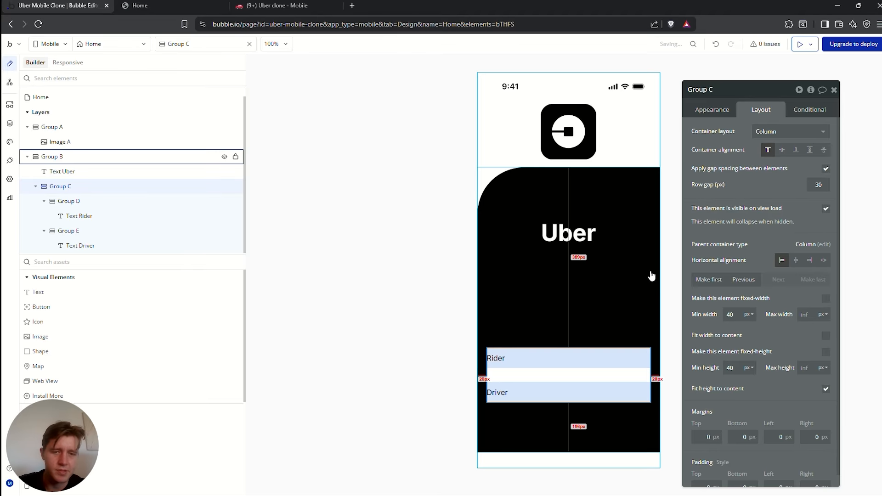
click(574, 356)
Set the background style of Groups D and E to None
click(575, 356)
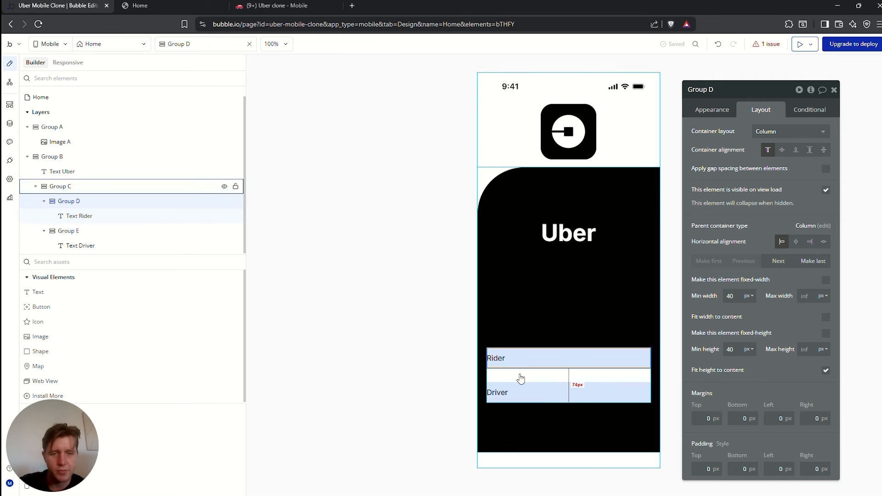
click(497, 359)
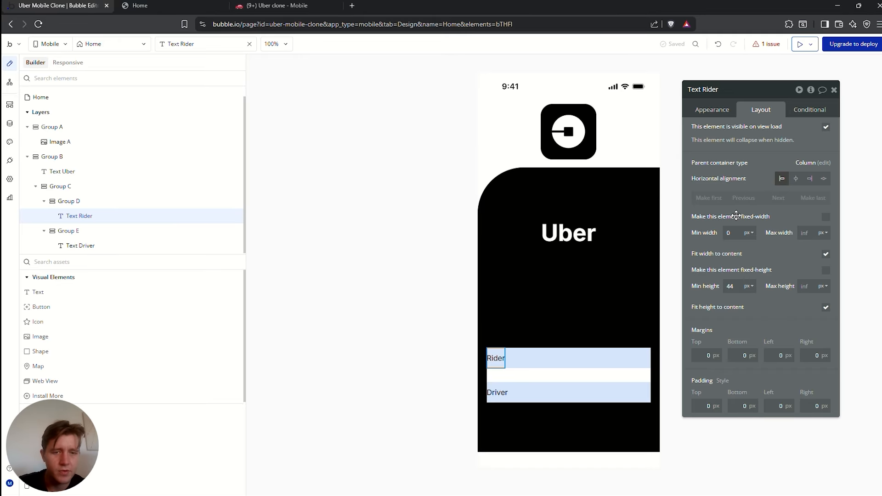
click(712, 110)
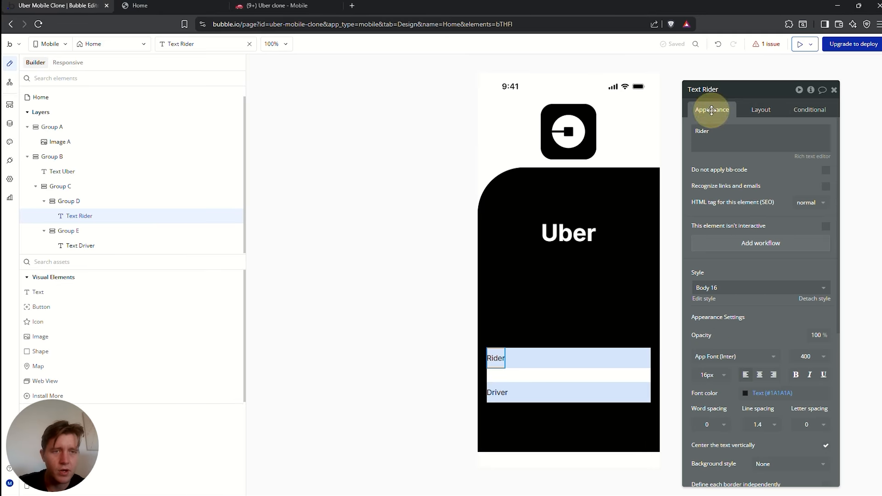
click(571, 354)
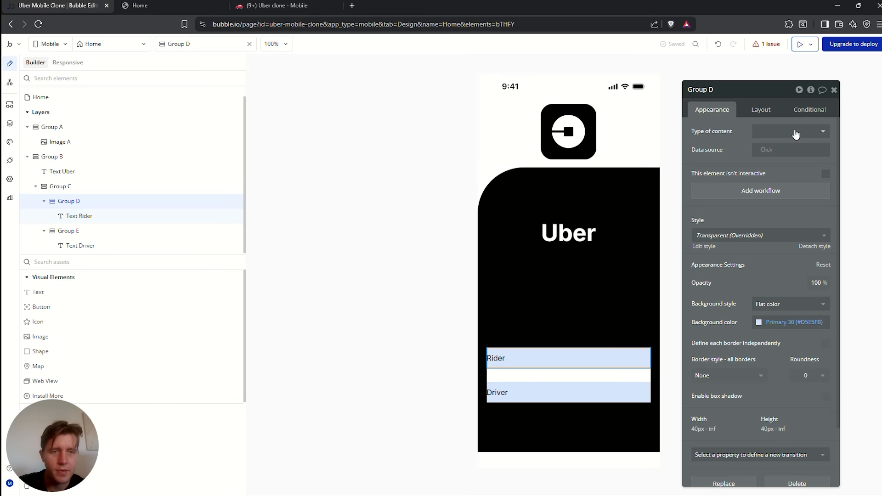
click(767, 305)
click(767, 327)
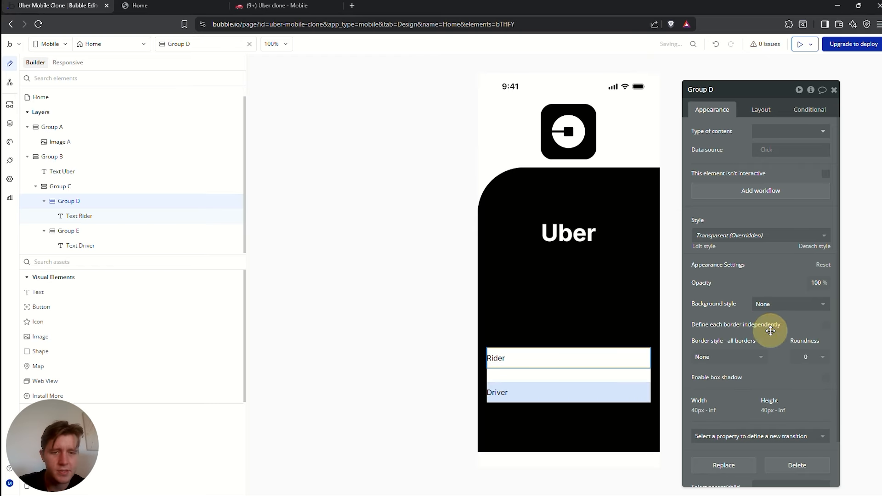
click(548, 385)
click(786, 304)
click(781, 328)
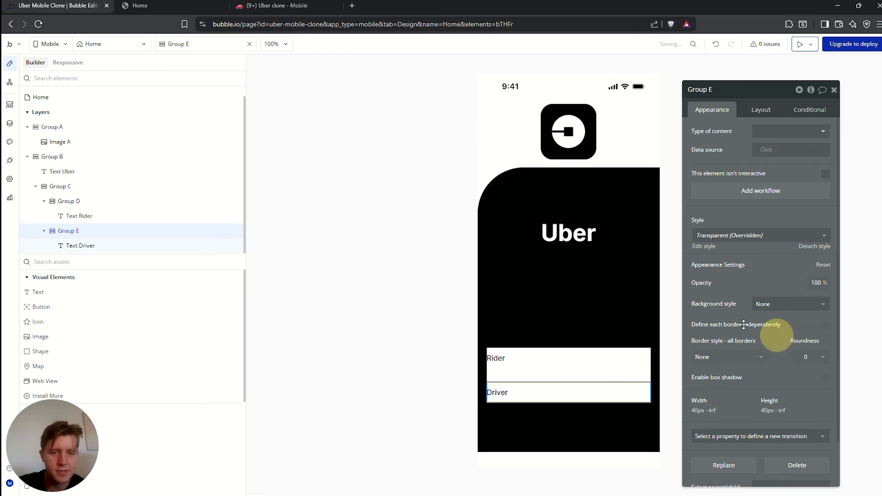
Set both Rider and Driver labels to 24px, with Rider at weight 500
click(717, 375)
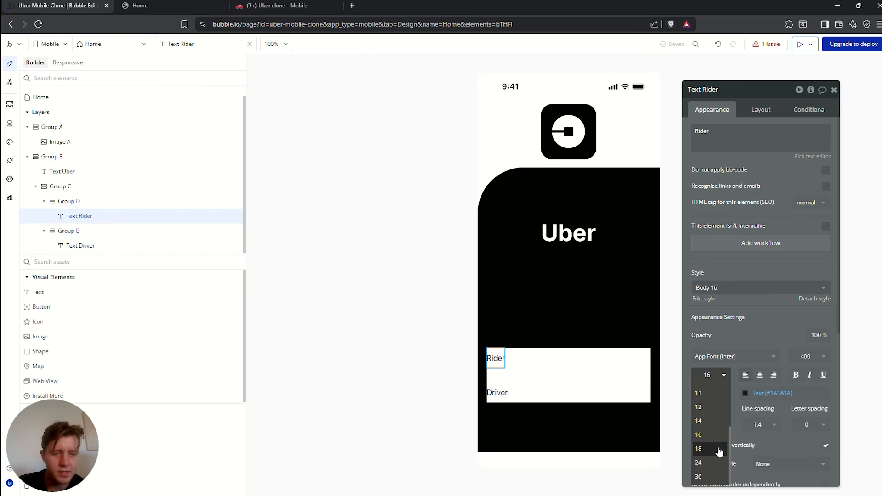
click(703, 455)
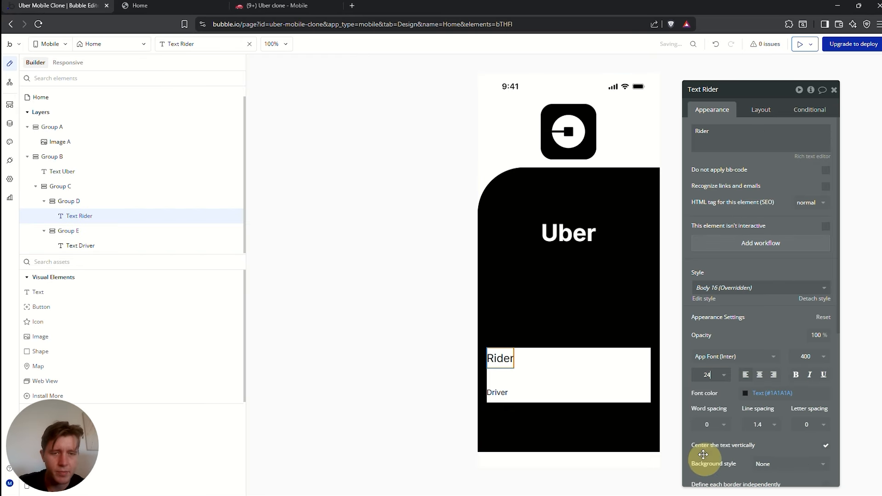
click(809, 361)
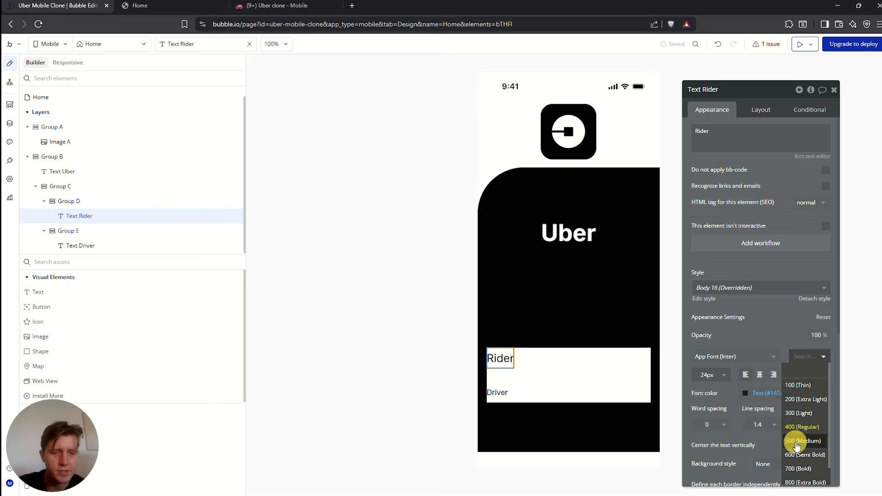
click(797, 442)
click(504, 390)
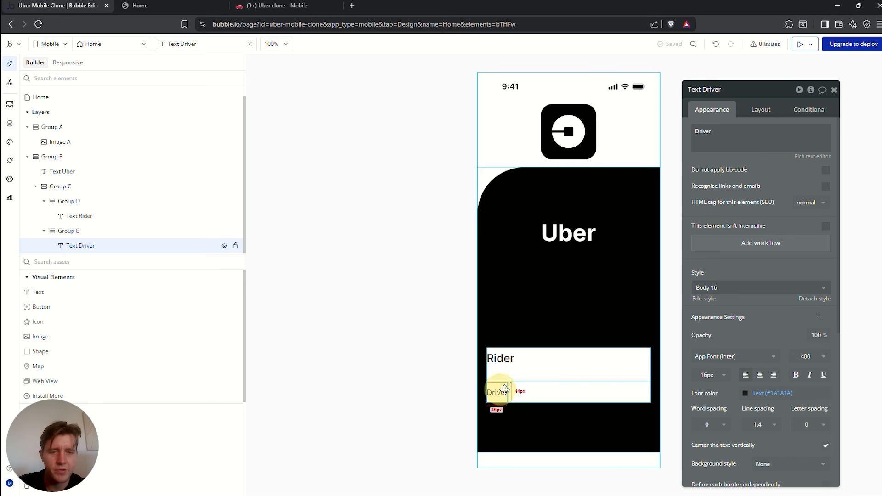
click(707, 375)
click(703, 465)
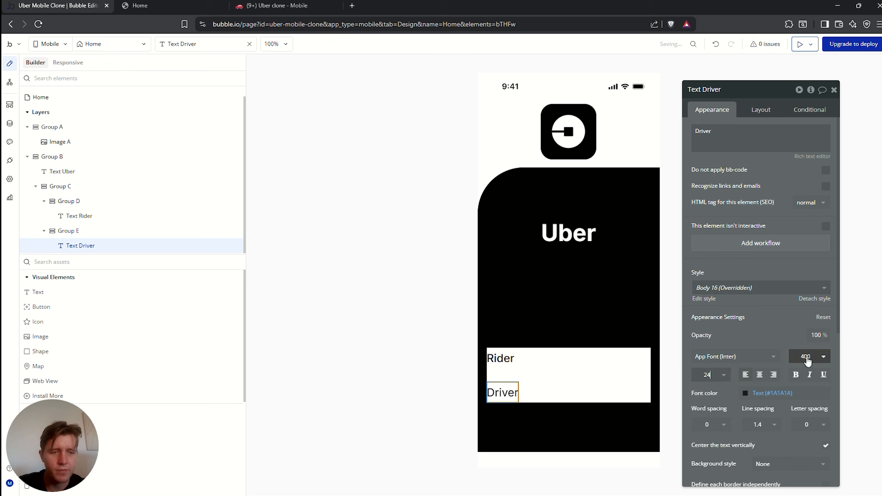
click(807, 362)
click(801, 437)
click(506, 359)
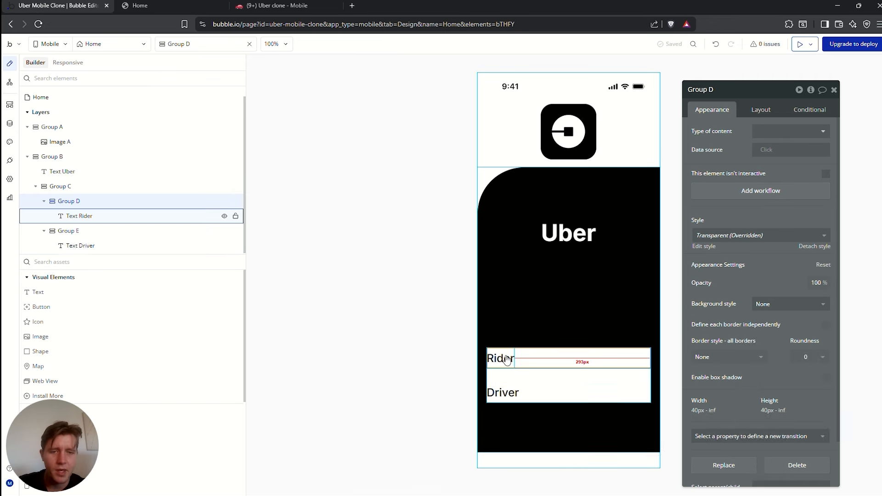
click(507, 360)
click(761, 112)
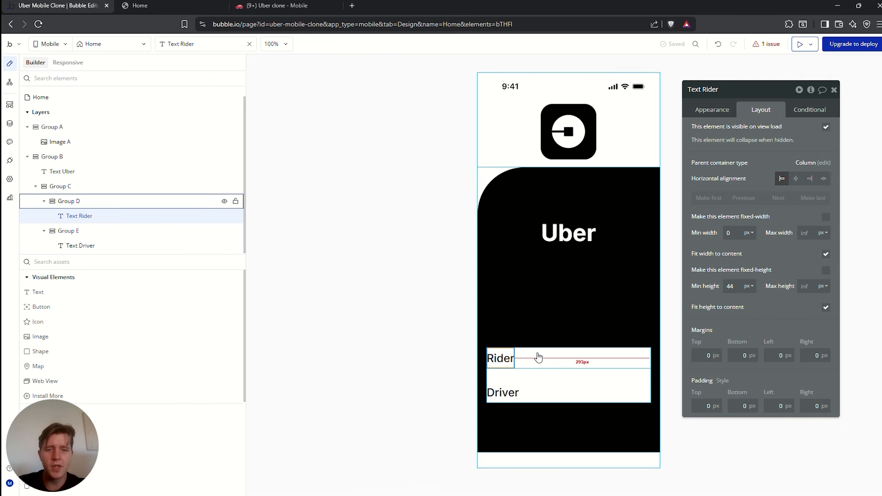
click(557, 395)
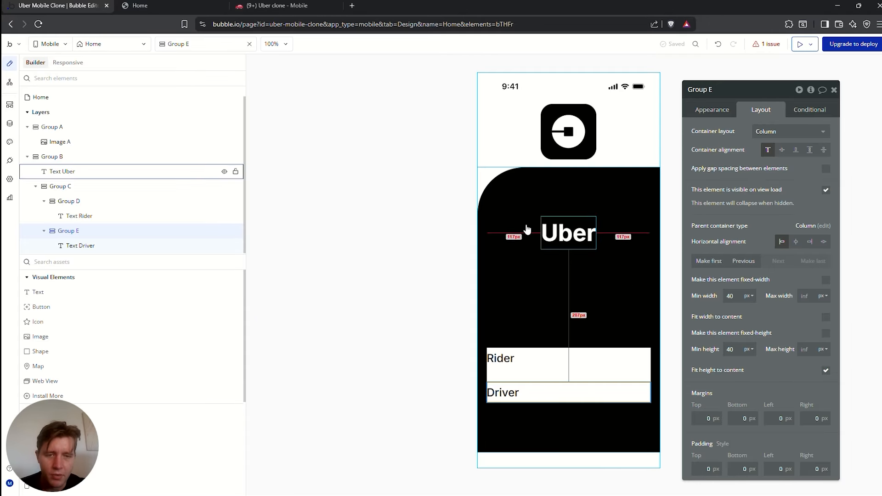
click(528, 359)
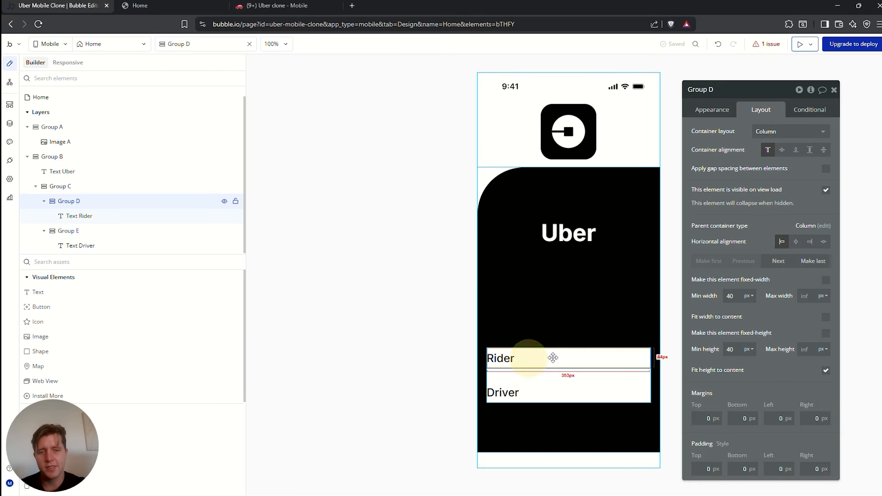
Add a Button inside the Rider group and label it 'Rider'
click(46, 262)
text(butt)
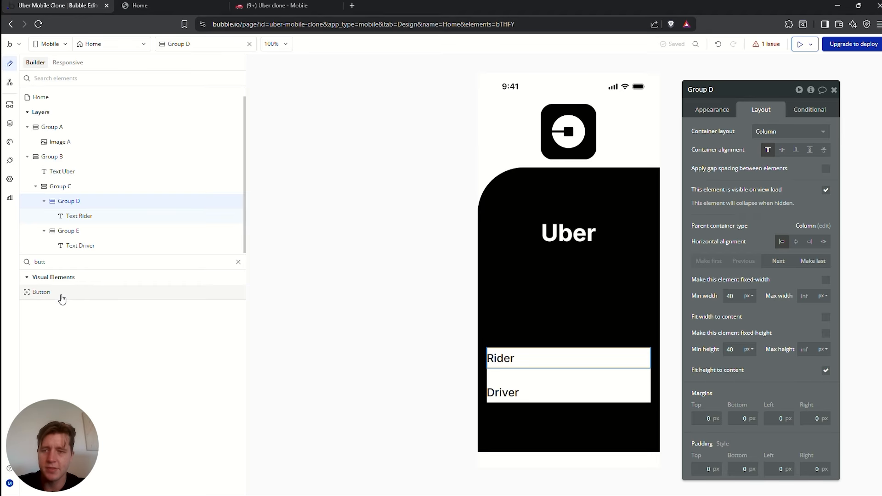
drag(69, 292, 540, 368)
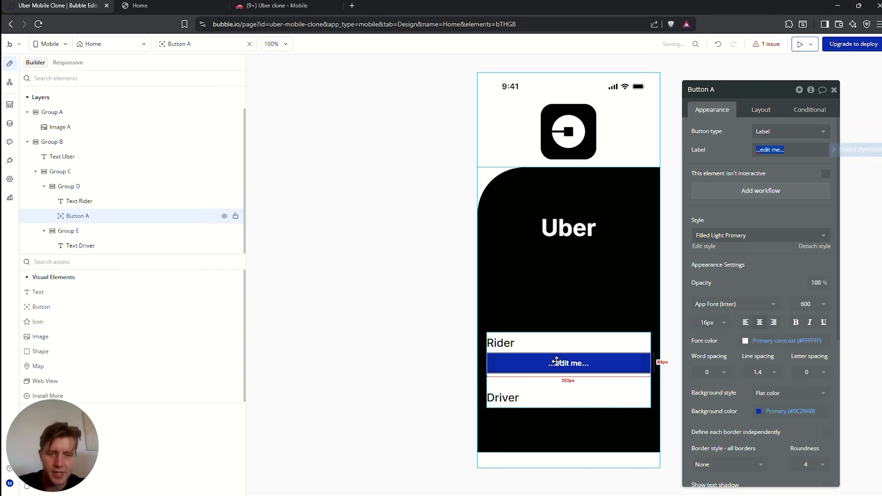
click(514, 342)
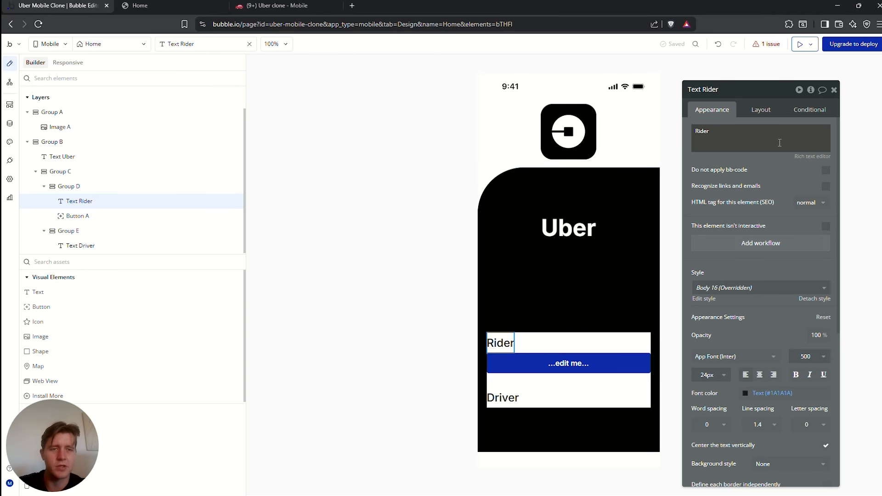
double_click(736, 140)
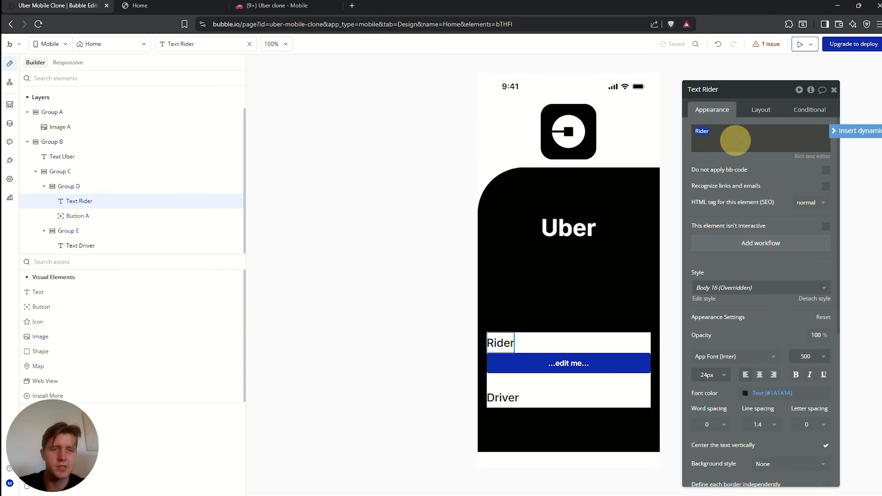
click(566, 363)
triple_click(790, 150)
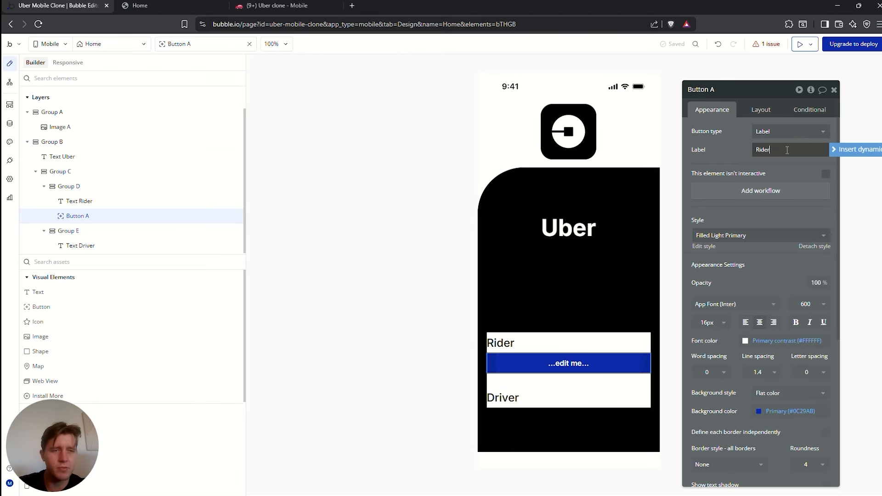
text(Rider)
click(583, 362)
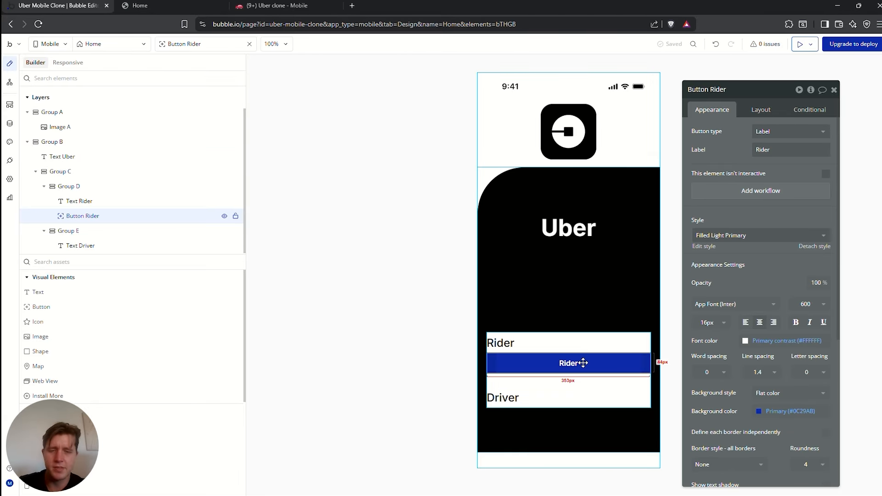
Paste a copy of the Rider button into Group E and relabel it 'Driver'
click(551, 404)
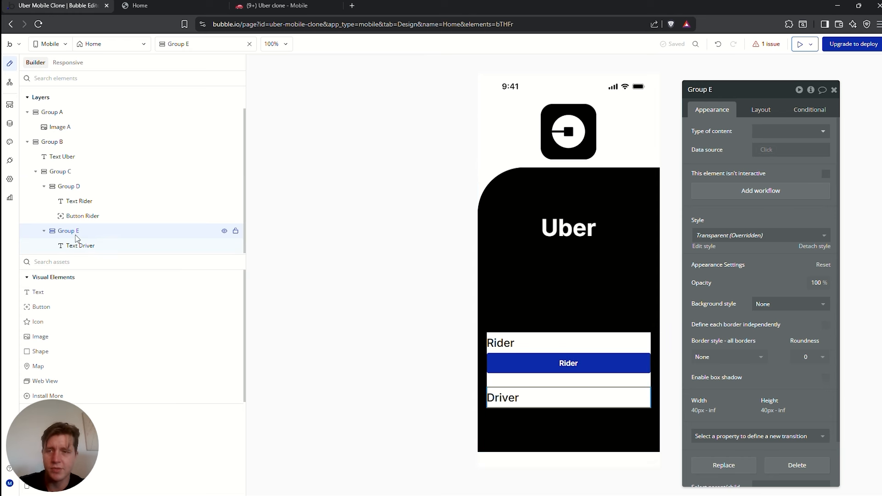
key(ctrl+v)
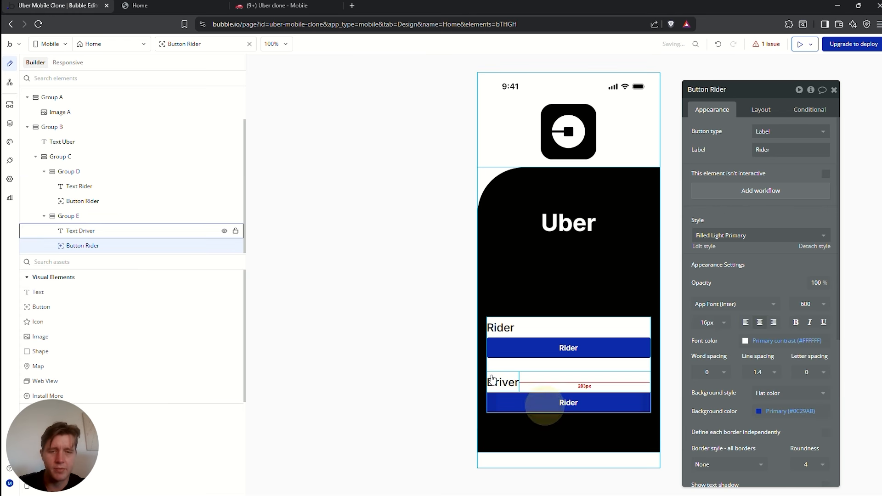
click(493, 376)
double_click(719, 131)
key(ctrl+c)
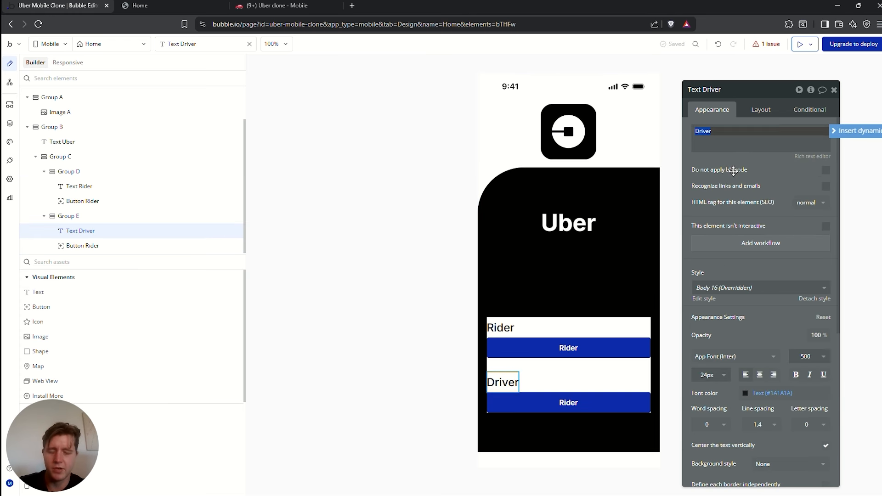
double_click(567, 403)
key(ctrl+v)
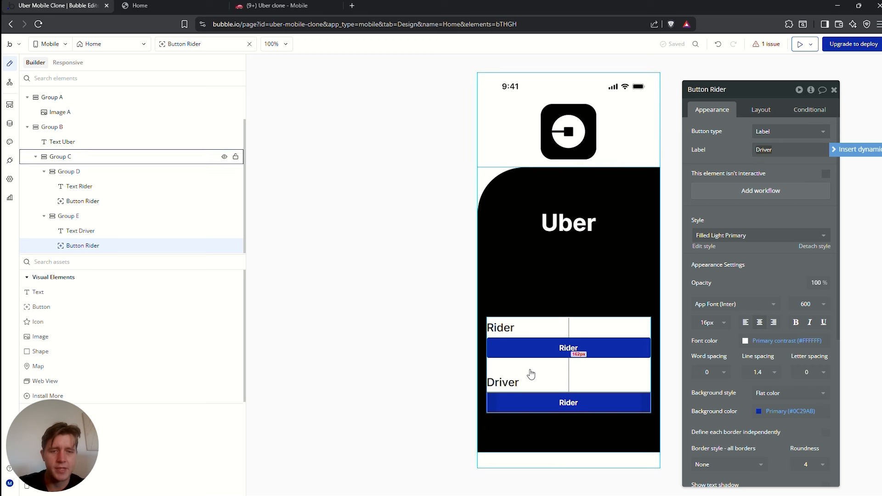
Delete the old Driver and Rider text labels
click(524, 382)
key(Delete)
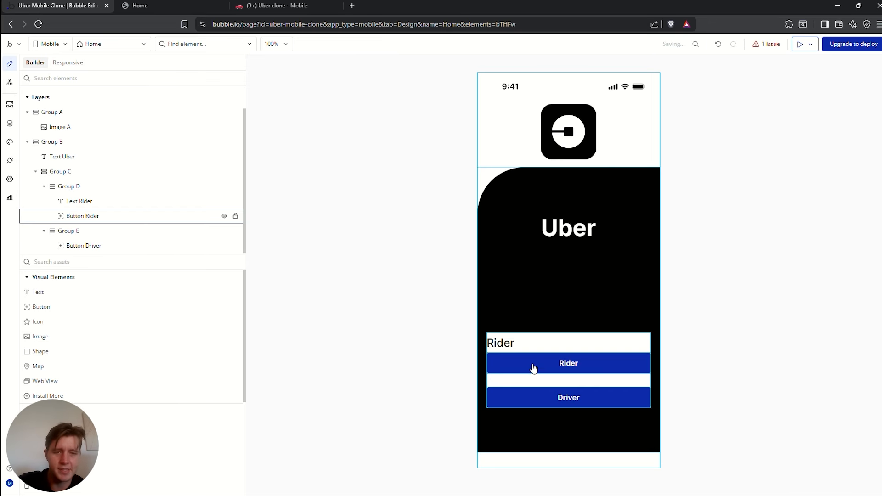
key(Delete)
Set Group C's background style to None, removing its white fill
click(763, 270)
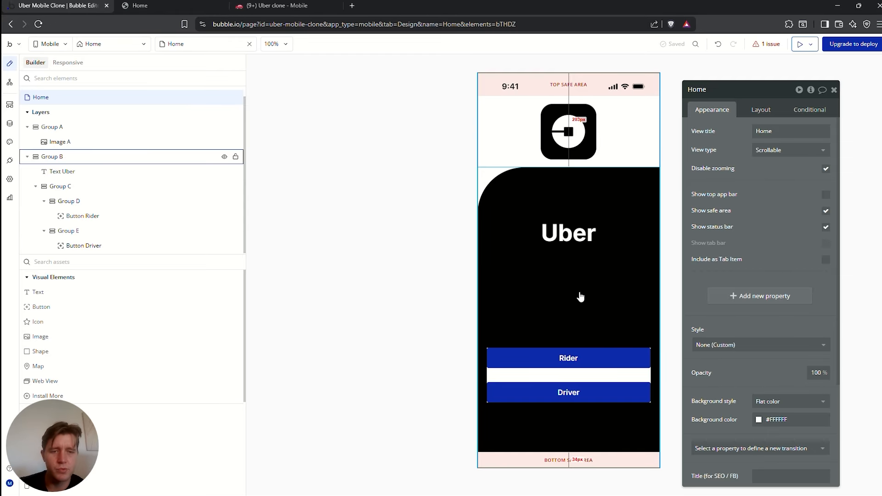
click(577, 370)
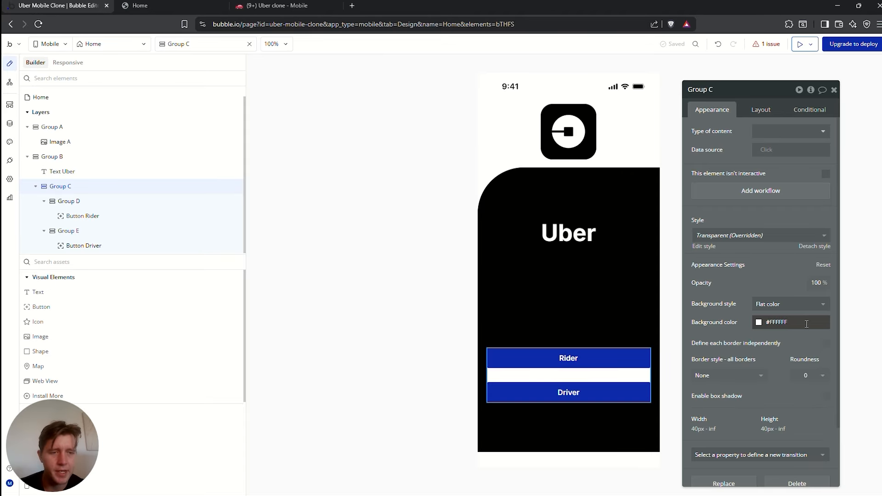
click(788, 304)
click(764, 333)
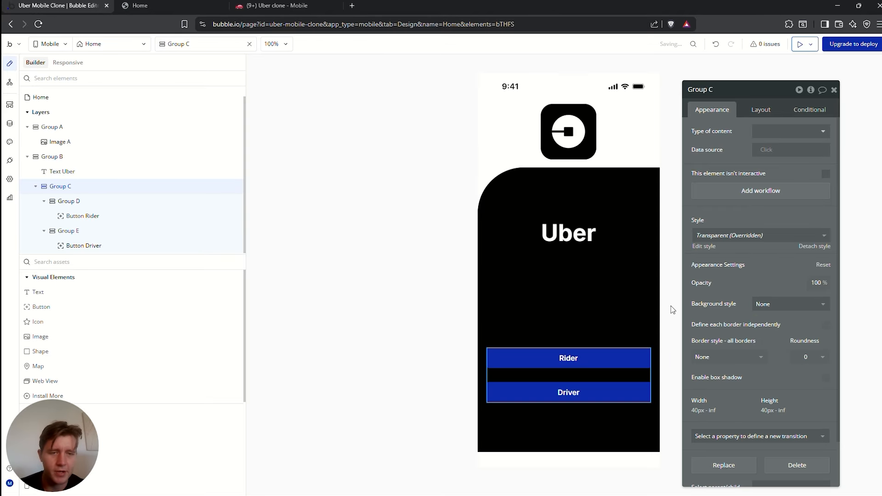
click(666, 290)
click(434, 260)
click(616, 360)
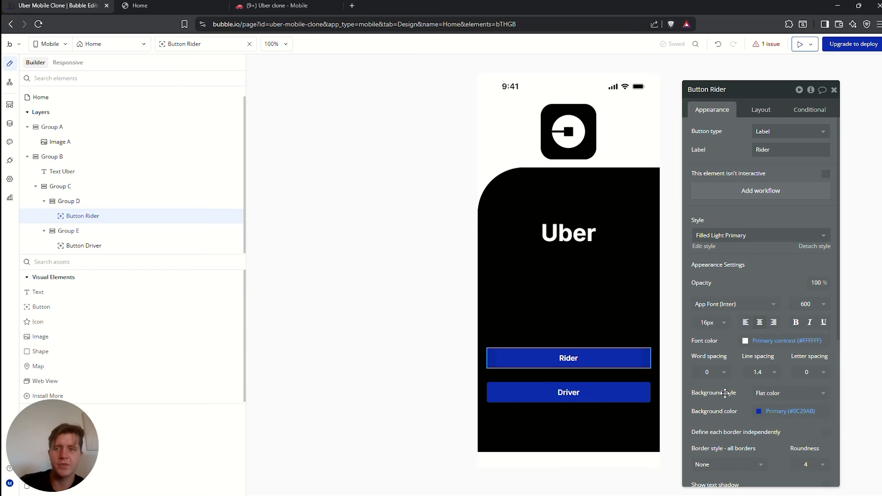
Give the Rider button a light Secondary 20 background colour
click(776, 395)
click(732, 399)
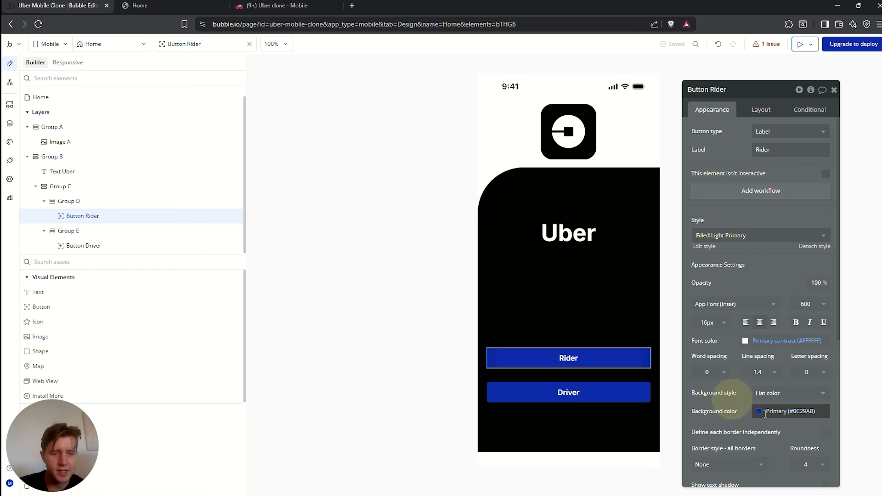
click(765, 412)
click(773, 439)
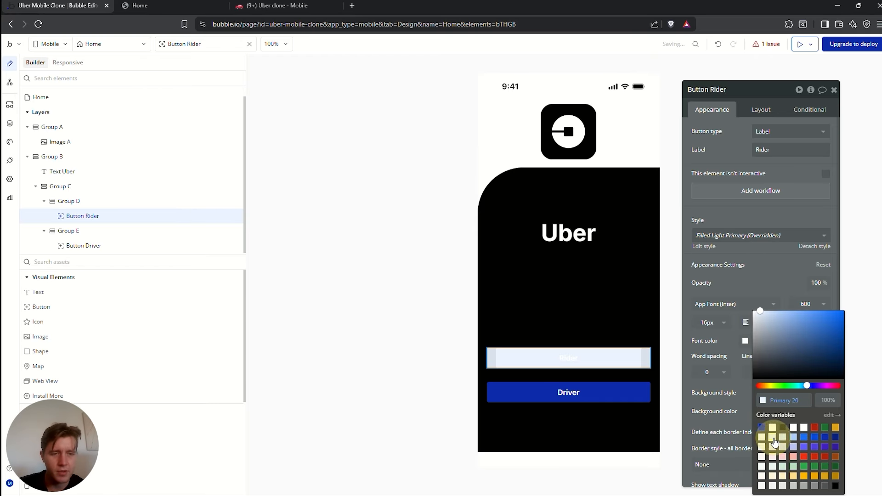
click(516, 354)
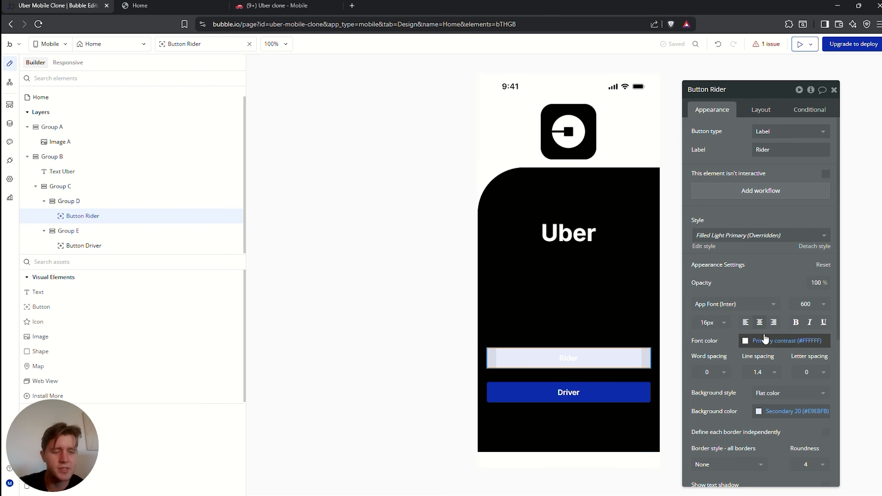
Set the Rider button's label colour to dark Text and its roundness to 10
click(750, 343)
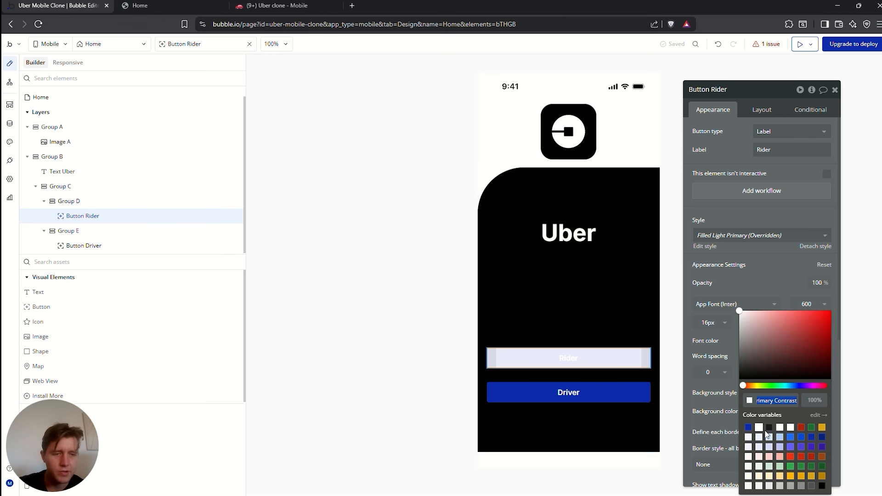
click(769, 428)
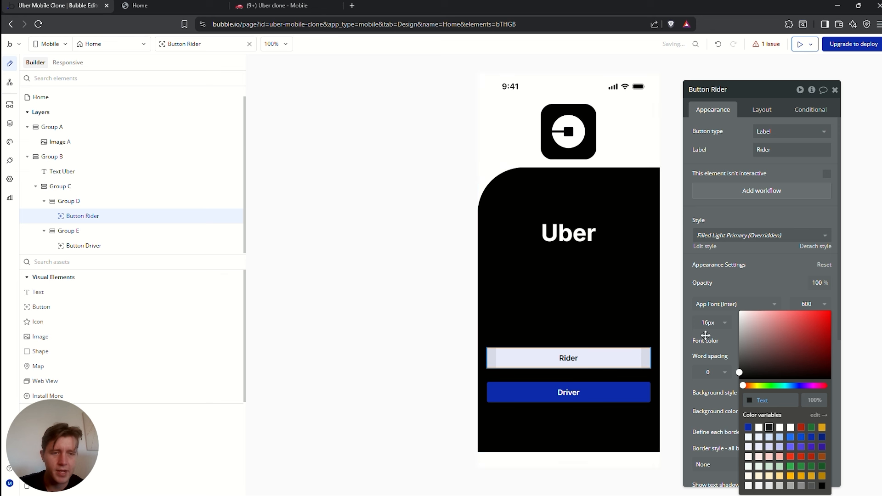
click(726, 278)
scroll(748, 382, down, 2)
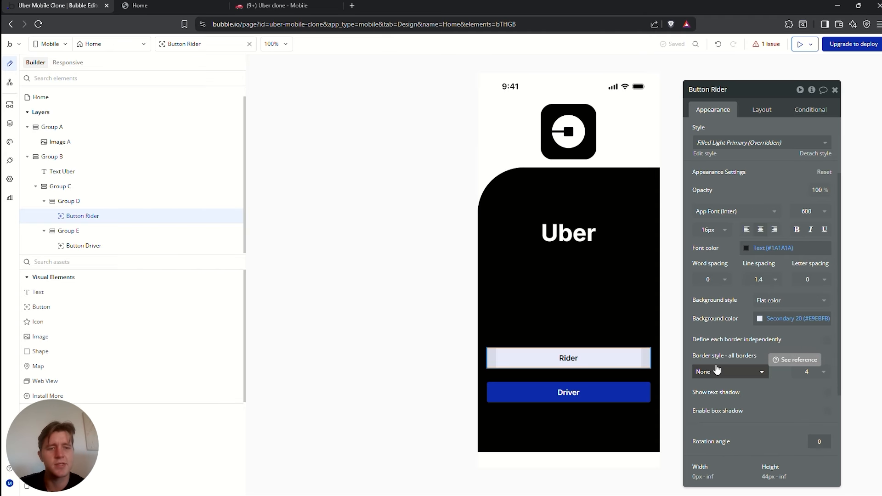
click(808, 371)
click(803, 455)
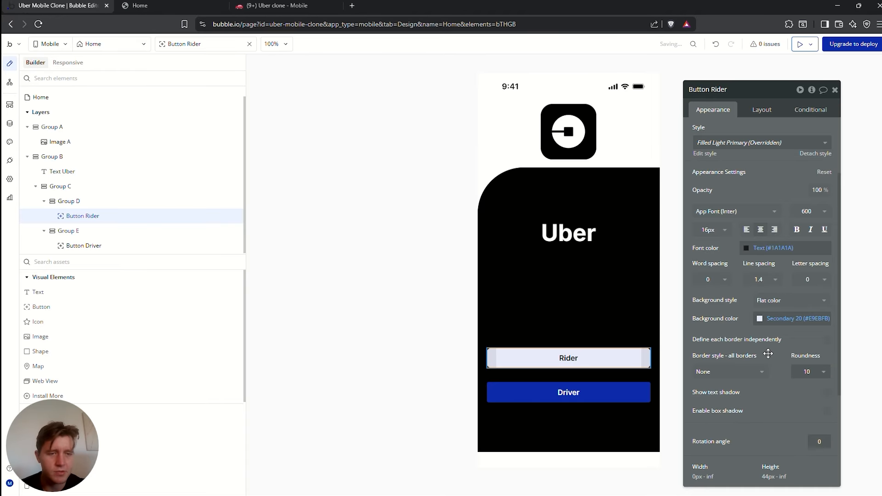
click(629, 393)
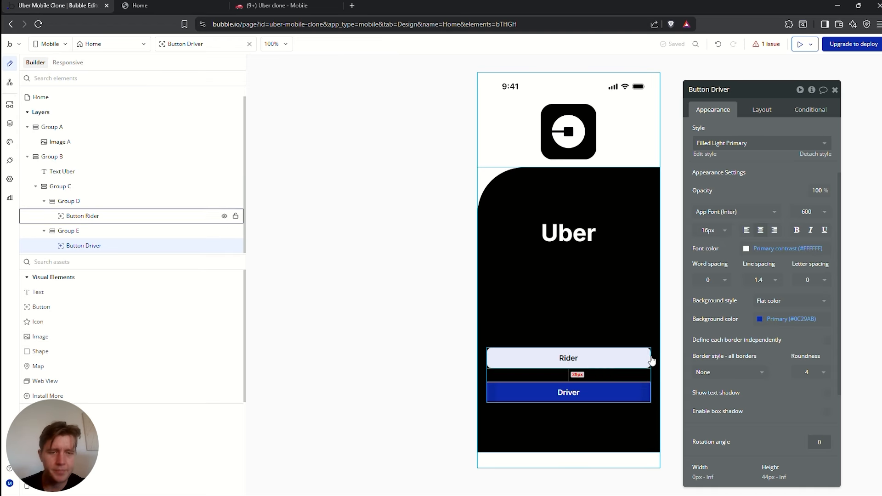
Give the Driver button a light Secondary 20 background, undoing a stray swatch change
click(760, 319)
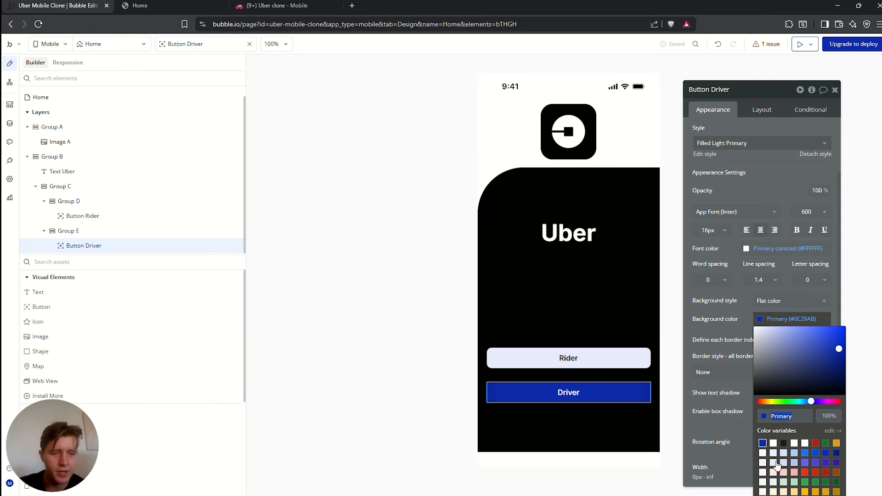
click(776, 470)
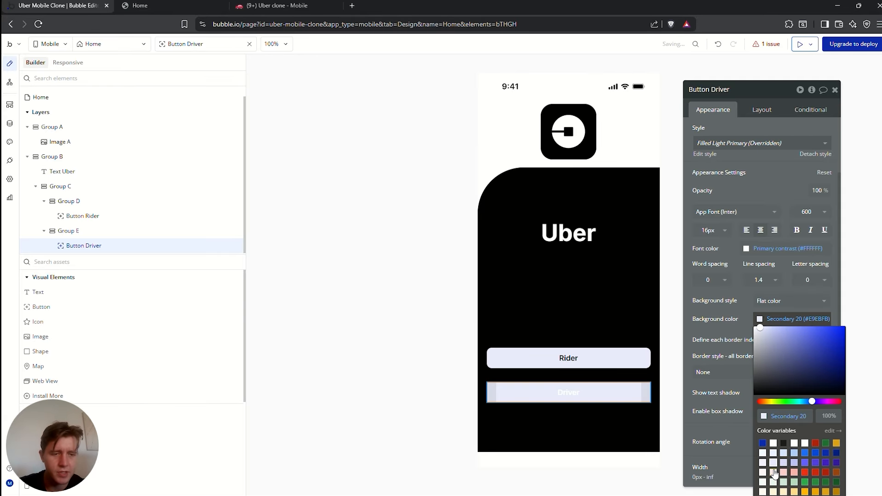
click(774, 472)
click(735, 381)
click(735, 311)
key(ctrl+z)
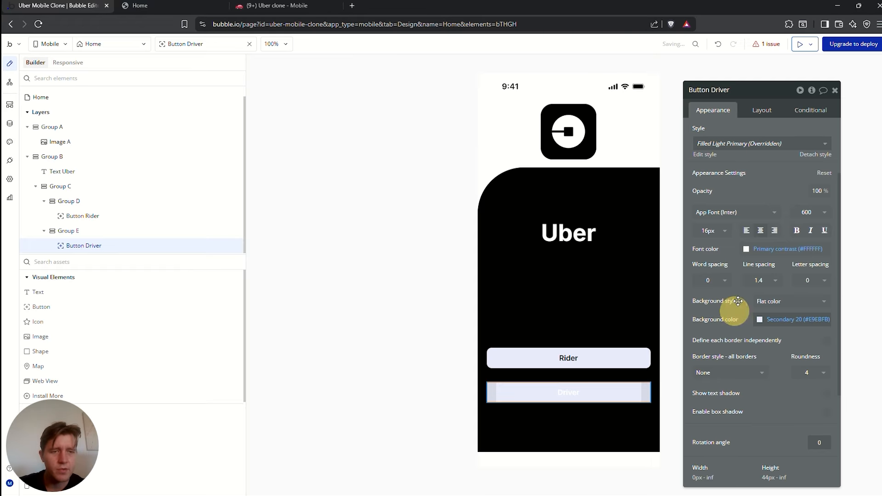
Set the Driver label colour to dark Text and roundness to 10, then deselect everything
click(746, 248)
click(770, 372)
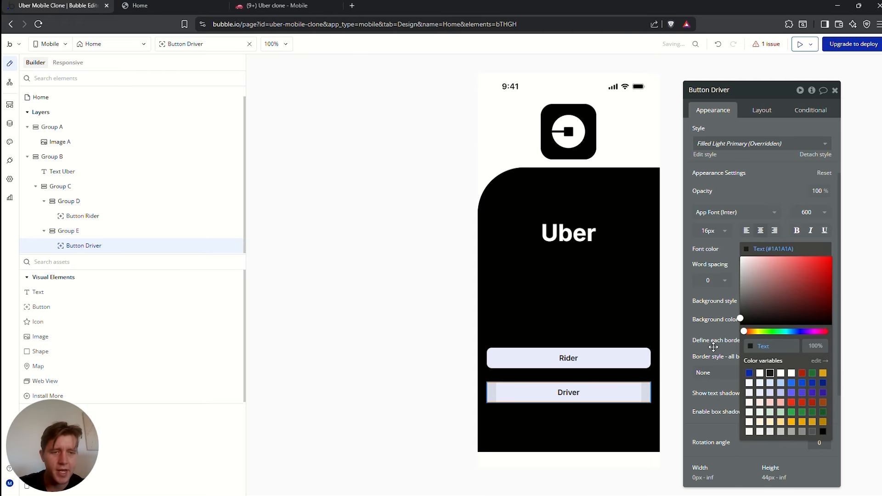
click(727, 337)
click(808, 373)
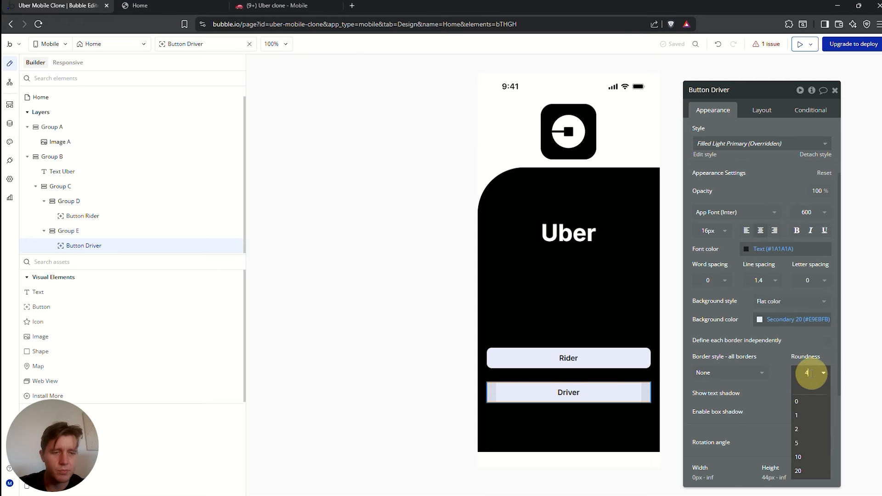
click(810, 457)
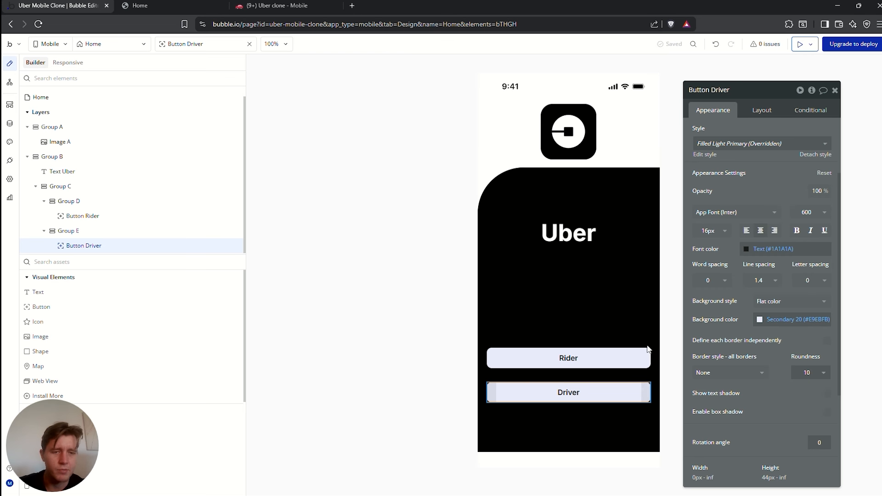
click(626, 311)
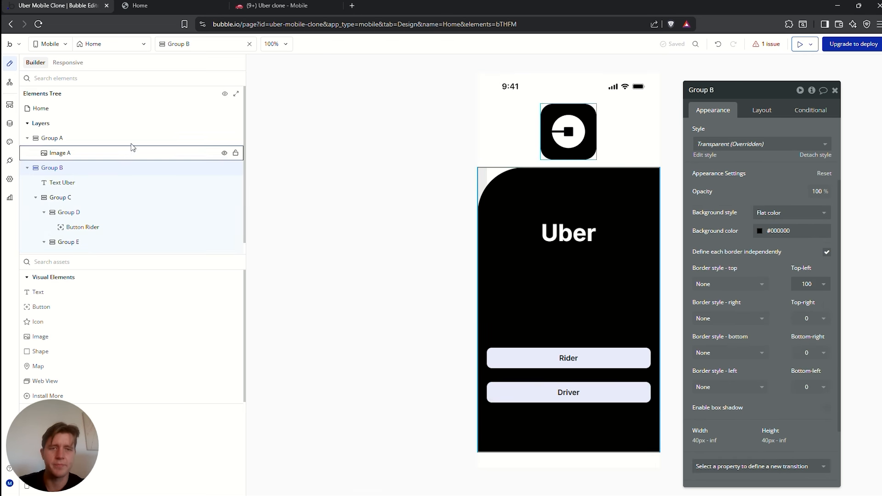
click(408, 162)
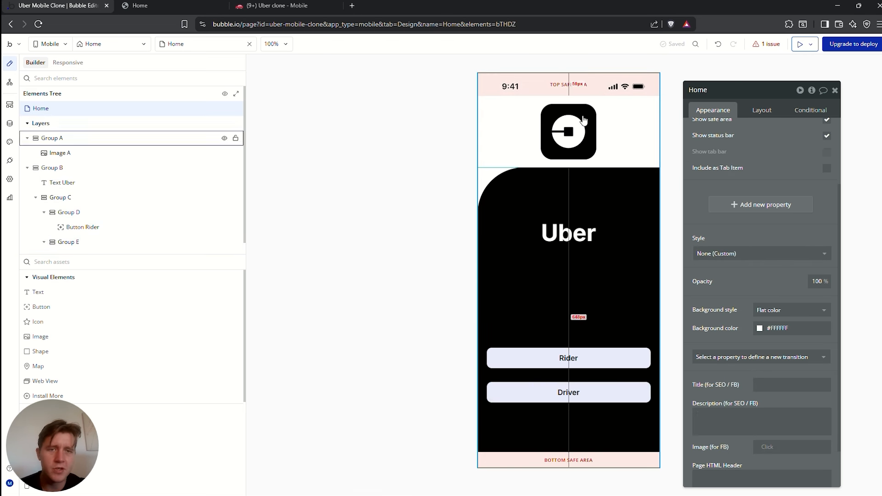
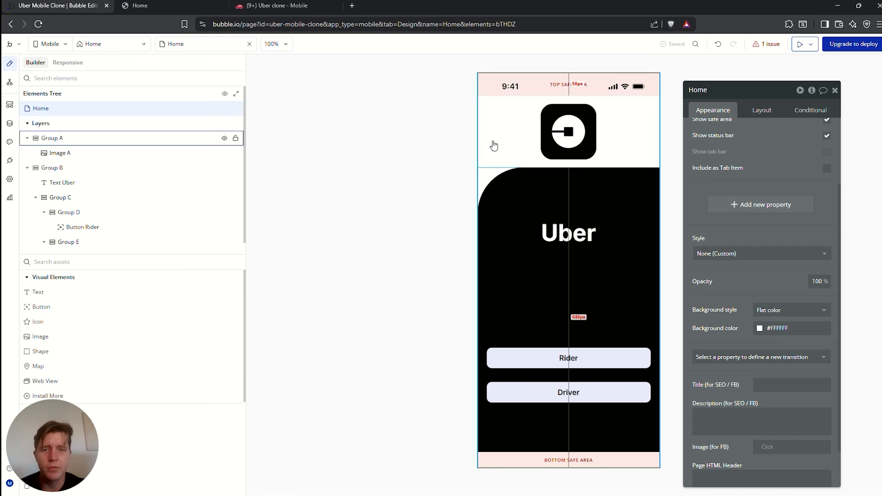
Switch to the Responsive view and open the default breakpoint's details
click(69, 63)
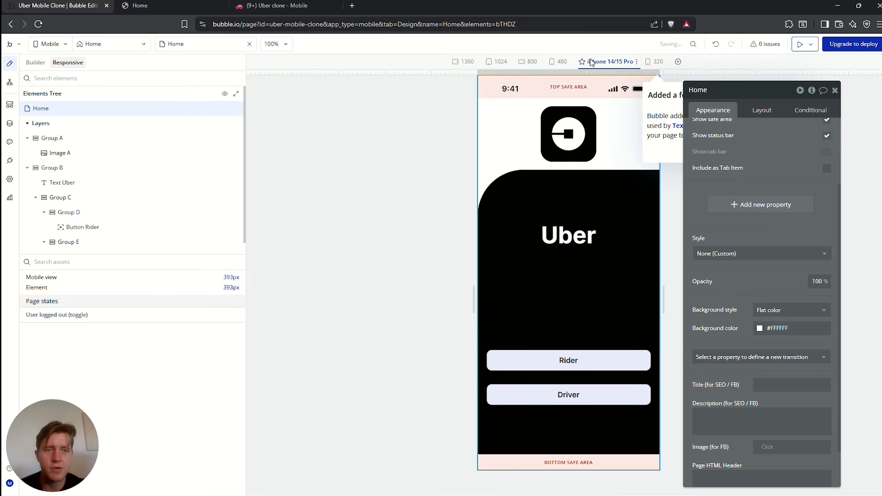
click(835, 91)
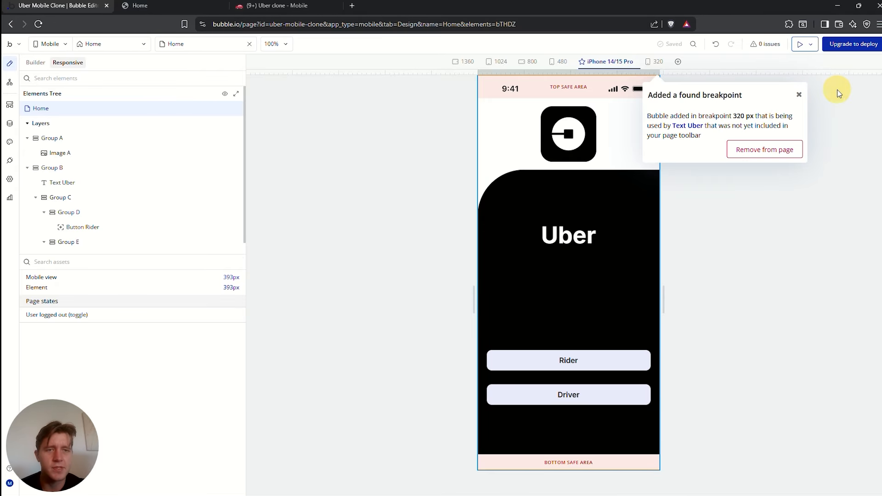
click(799, 96)
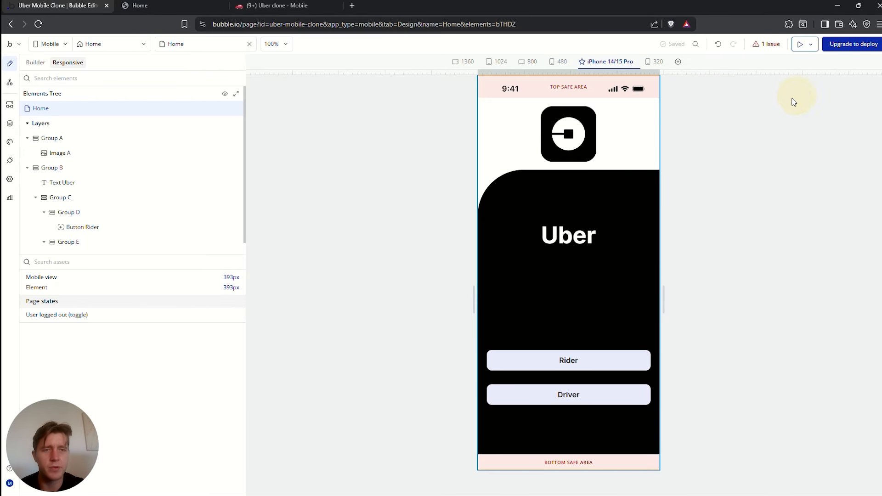
click(637, 62)
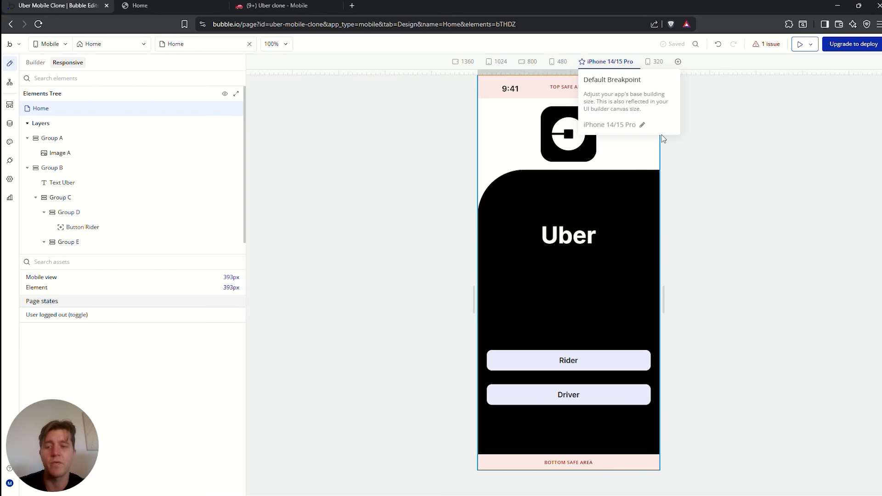
click(713, 140)
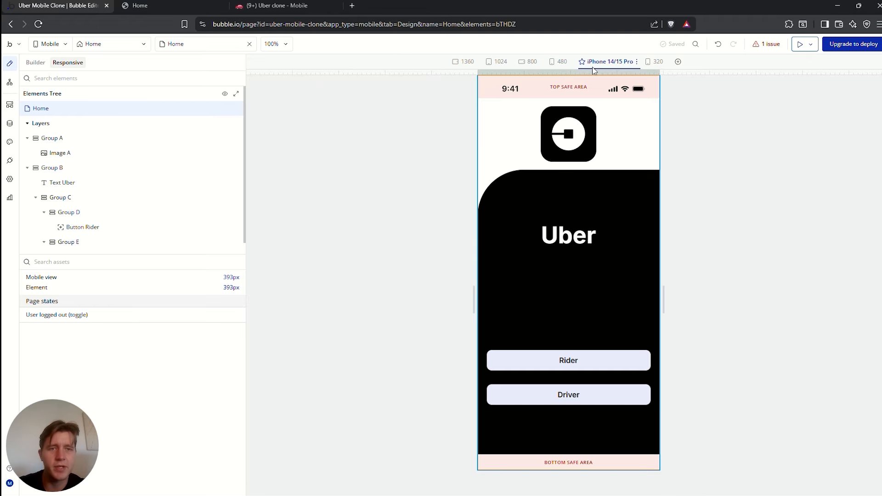
click(636, 63)
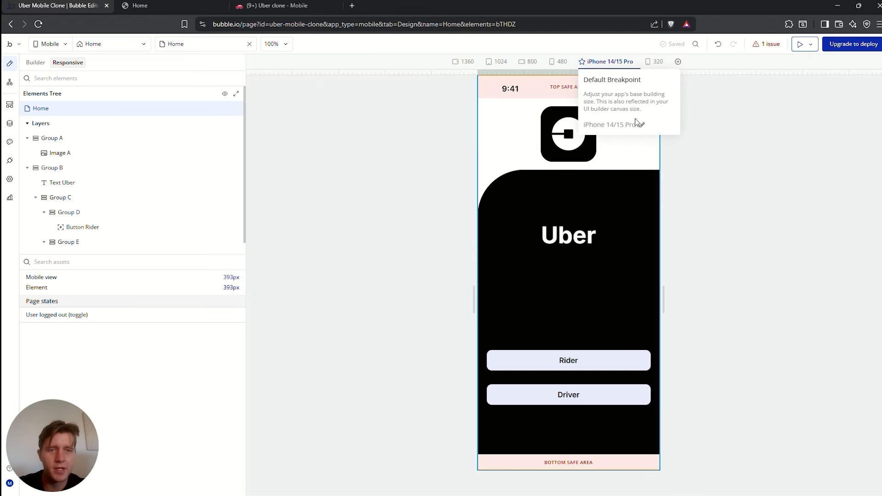
Change the default view size via Galaxy S21 Plus and iPhone 8 to iPhone SE (320px)
click(642, 129)
click(781, 176)
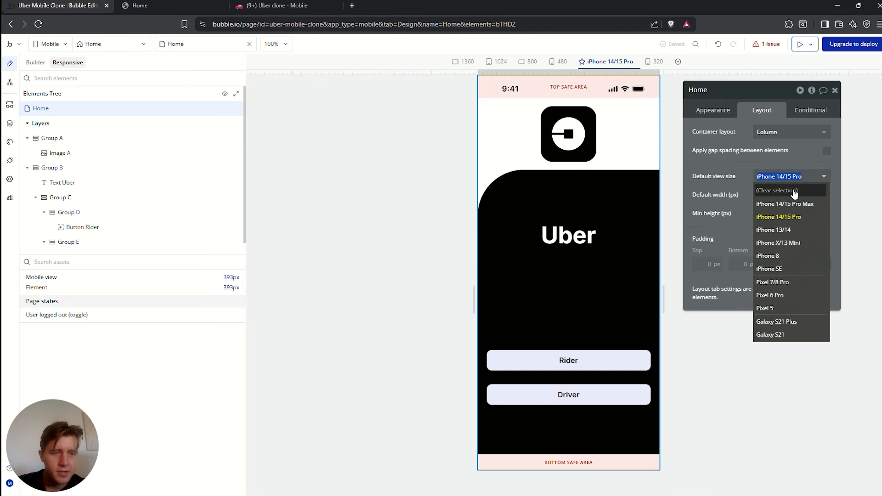
click(782, 322)
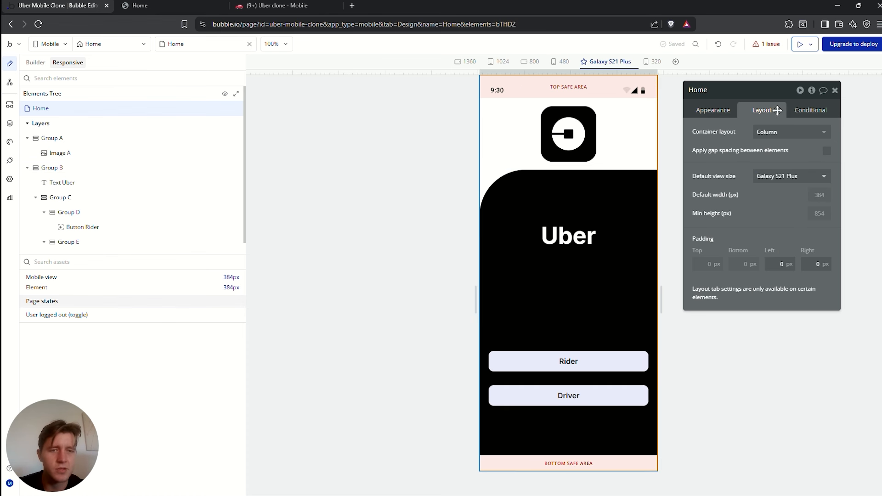
click(799, 183)
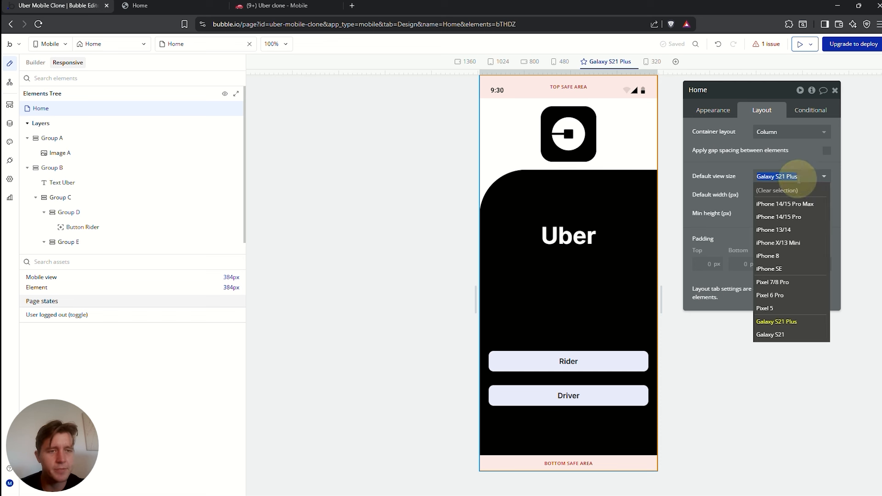
click(787, 260)
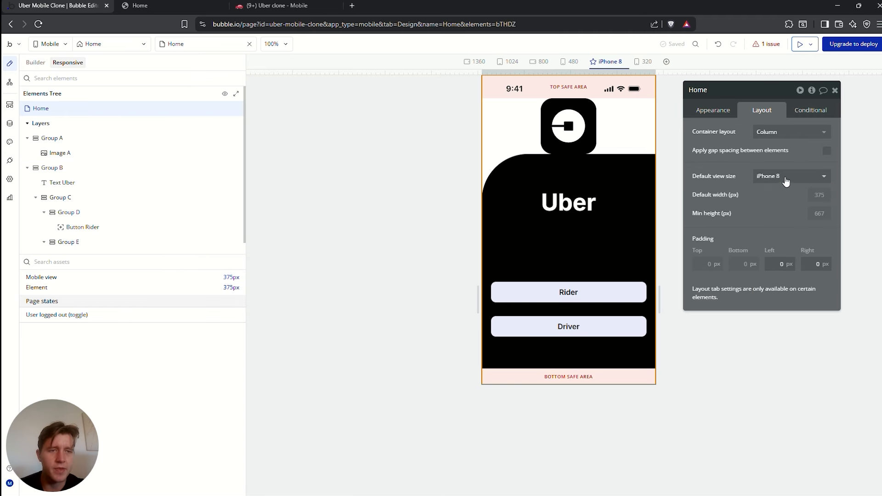
click(772, 178)
click(777, 267)
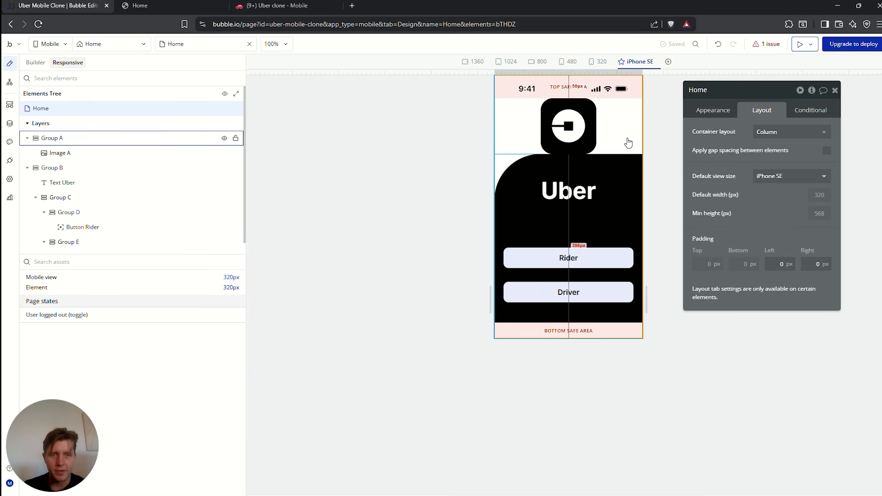
Select the logo header Group A and move its settings panel off the phone preview
click(595, 212)
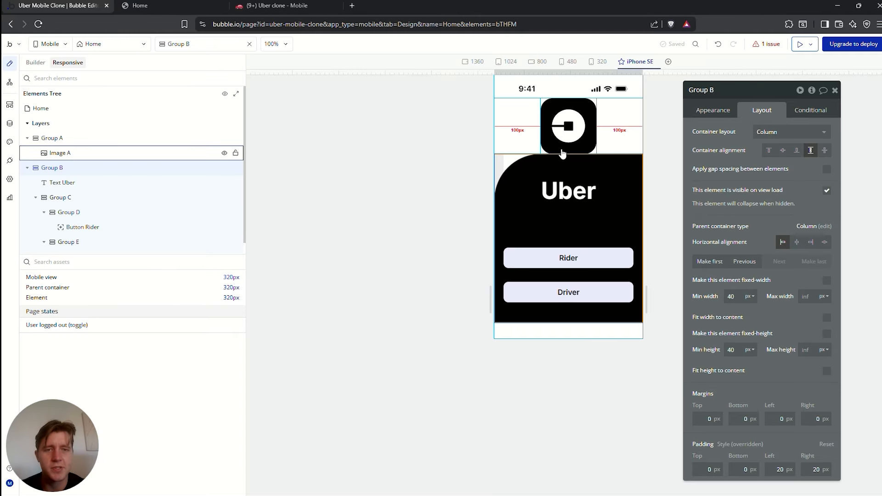
click(608, 146)
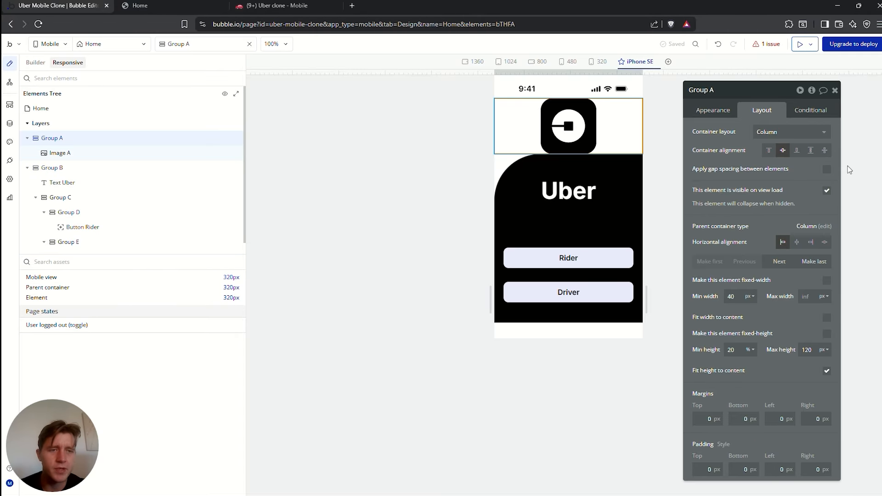
drag(731, 186, 387, 185)
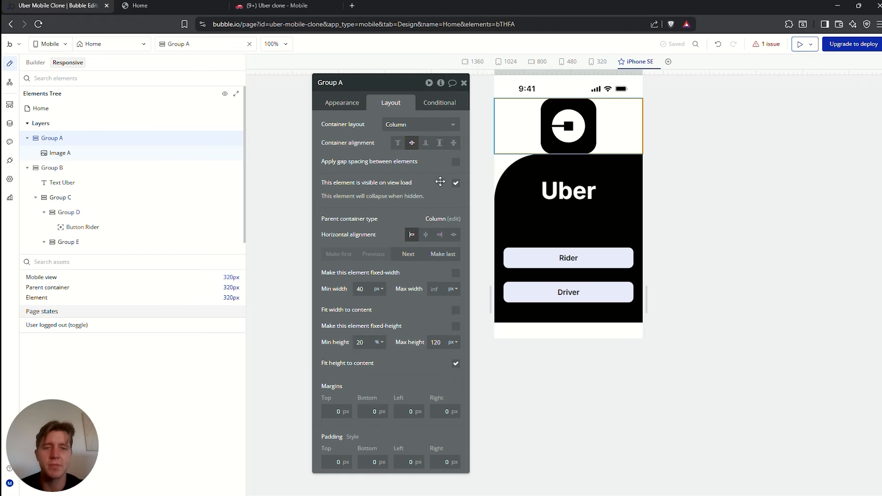
Set Group A's top and bottom margins to 20px
click(336, 412)
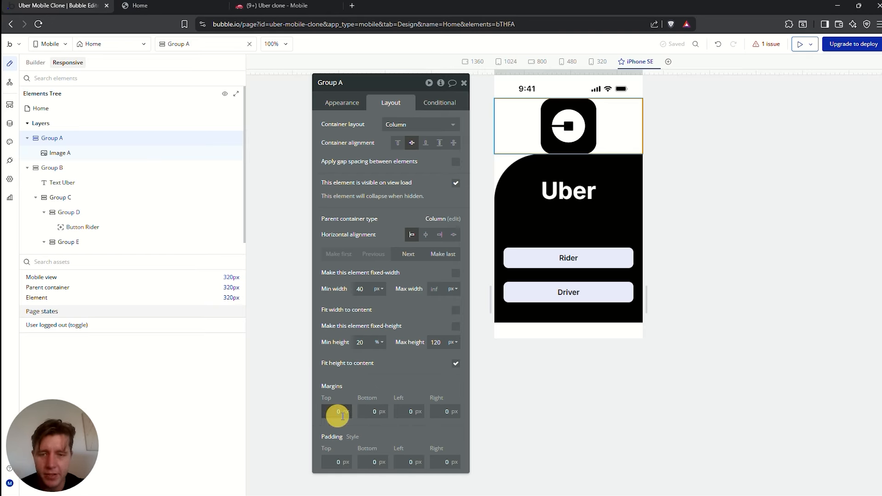
click(374, 411)
text(20)
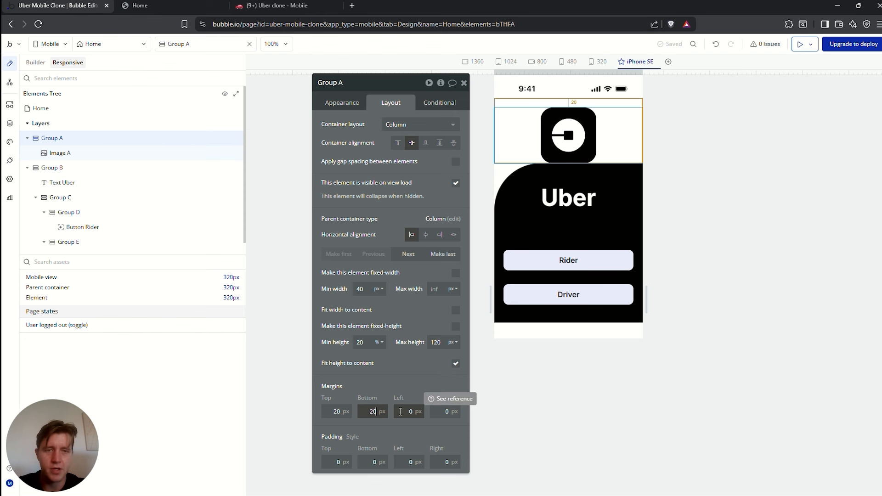
click(734, 189)
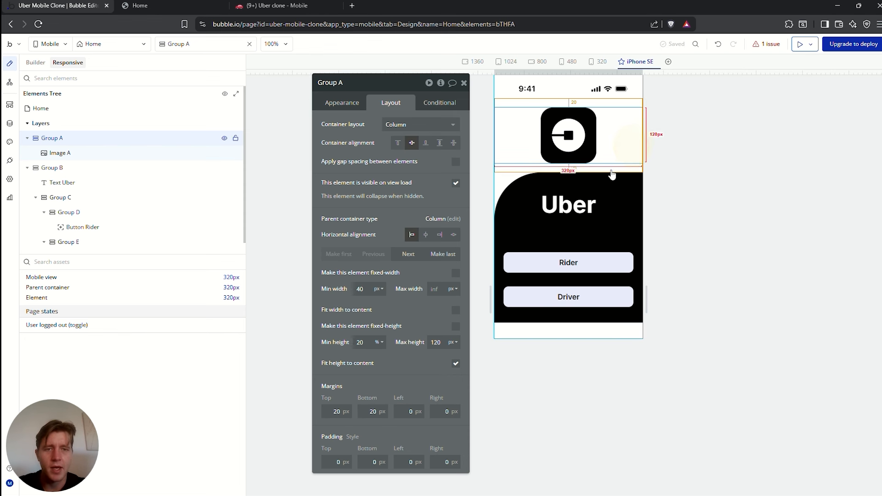
click(707, 182)
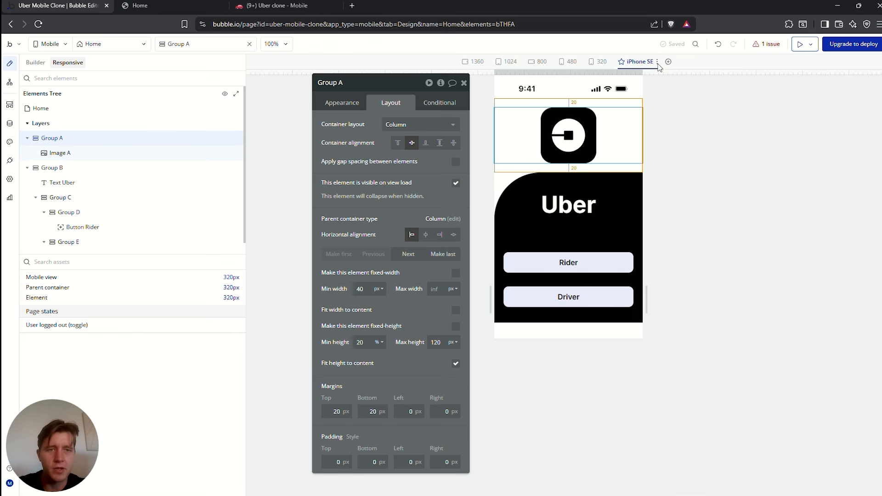
Preview the page at iPhone 14/15 Pro Max, iPhone X/13 Mini, Pixel 7/8 Pro, Galaxy S21 Plus, iPhone SE and iPhone 8 sizes
mouse_move(660, 64)
click(659, 124)
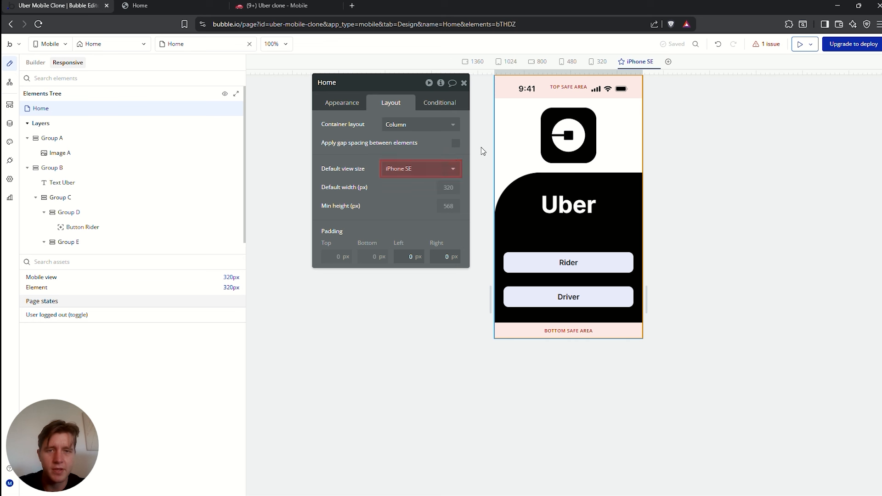
click(438, 177)
click(412, 197)
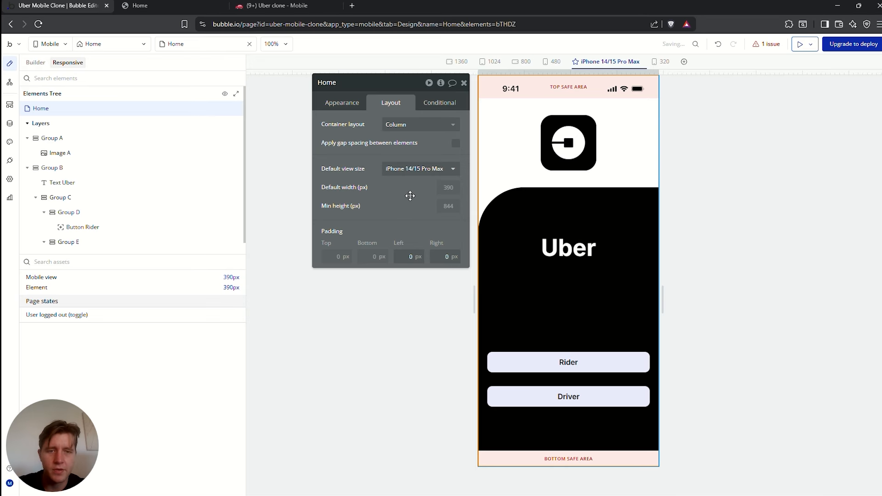
click(414, 169)
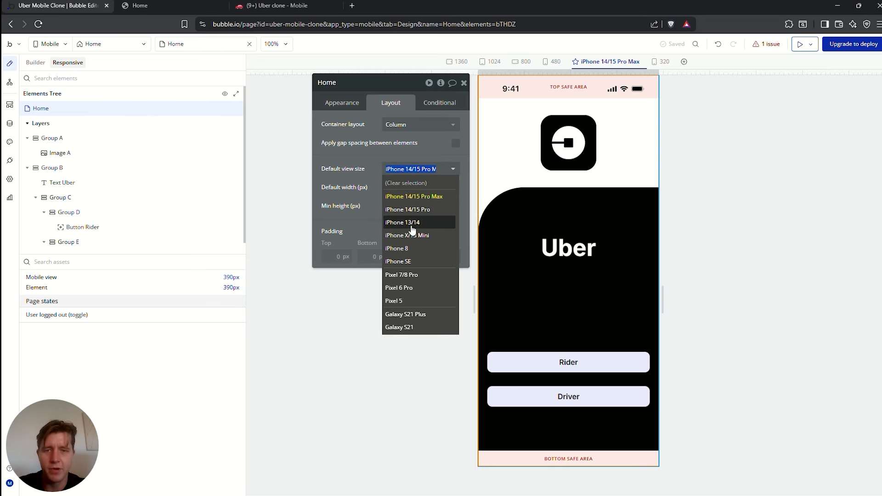
click(408, 237)
click(390, 170)
click(408, 276)
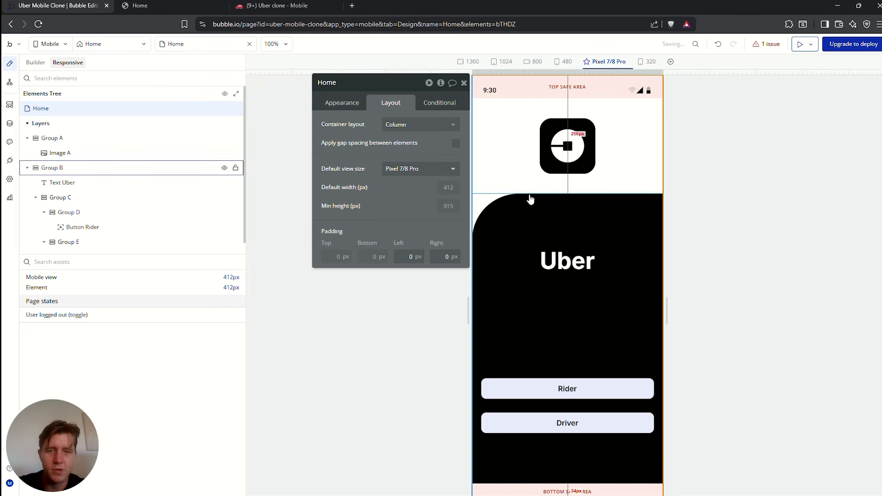
click(413, 170)
click(406, 320)
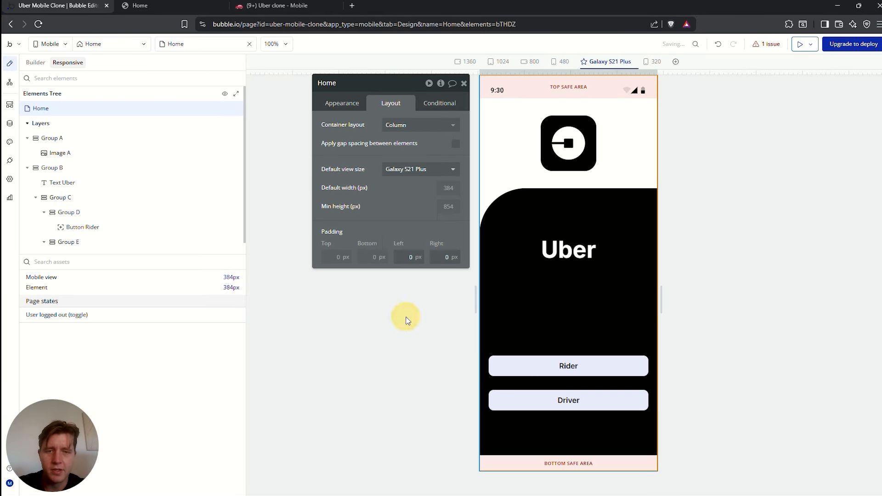
click(406, 169)
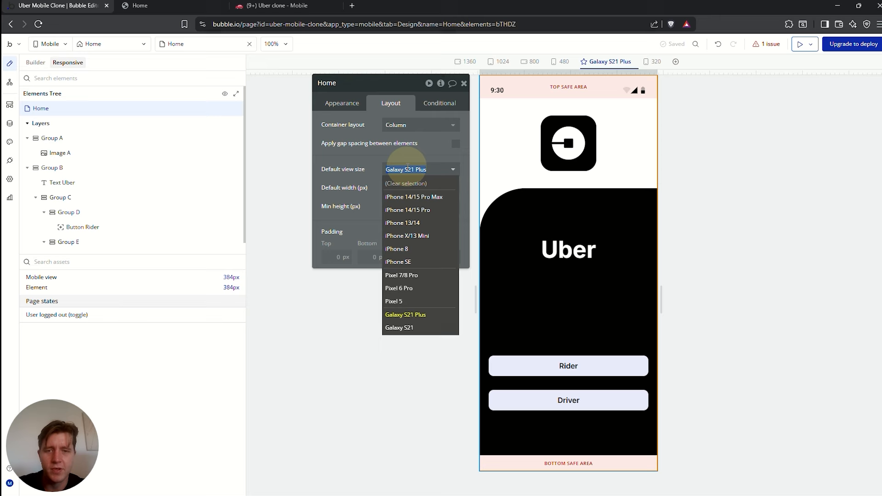
click(398, 263)
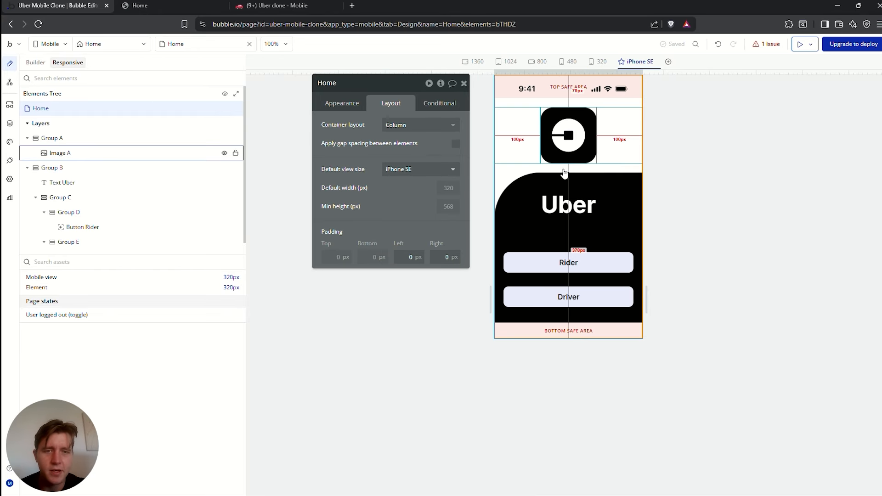
click(409, 170)
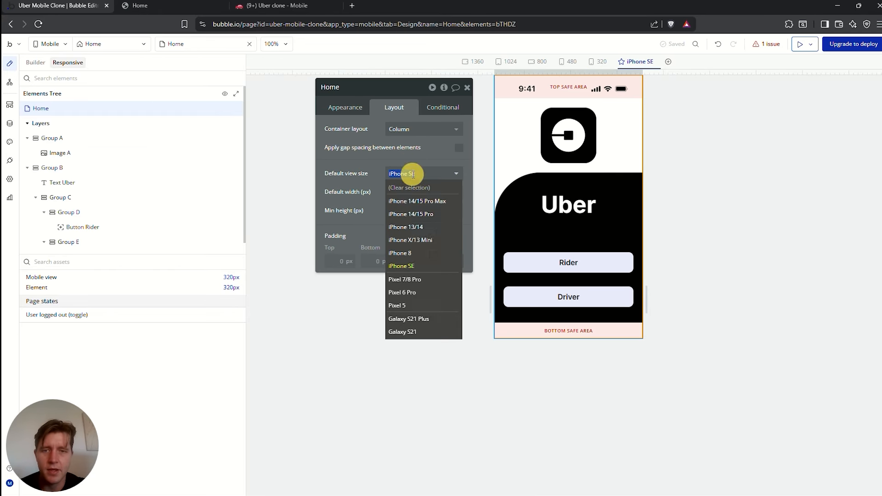
click(409, 251)
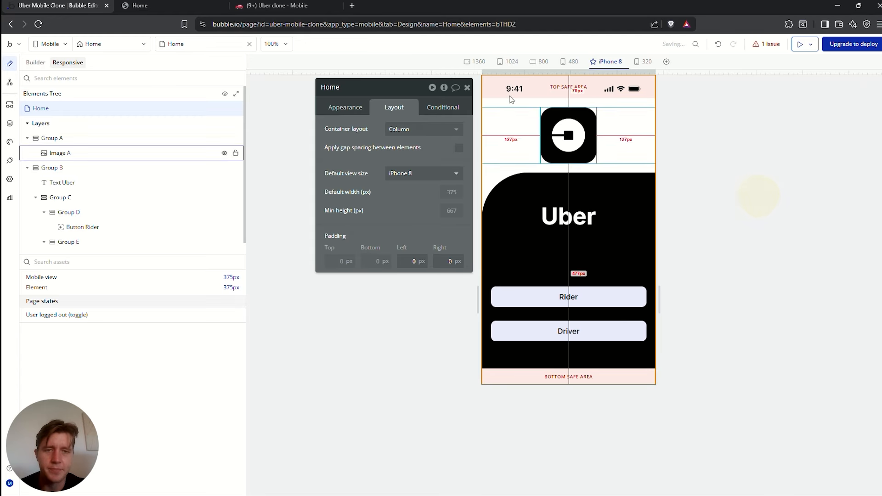
click(661, 270)
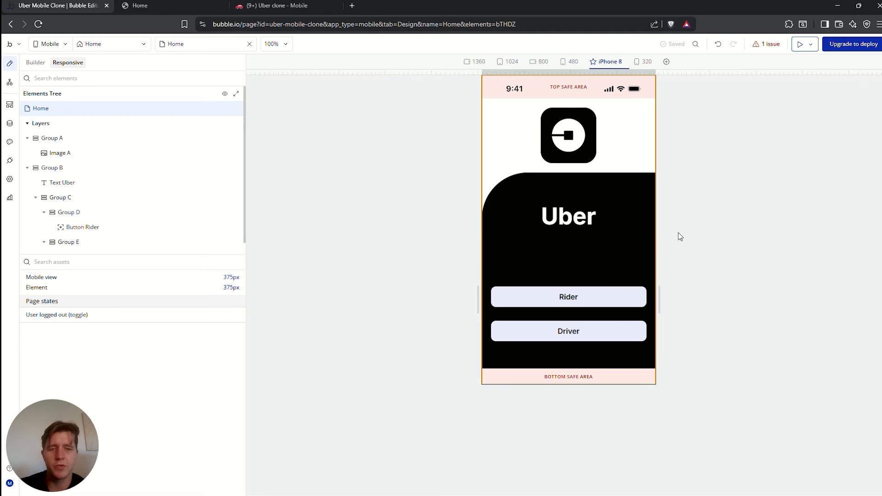
Inspect the Rider button's layout settings, then list the app's mobile views and reusables
double_click(582, 298)
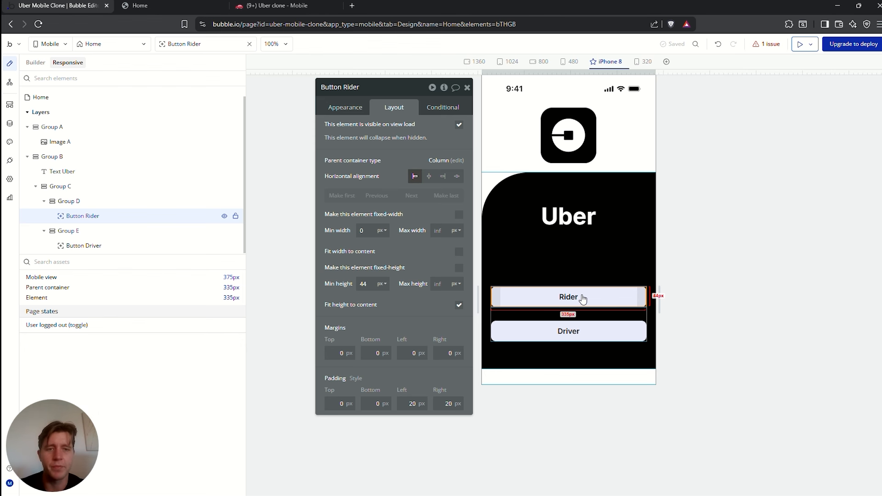
click(468, 89)
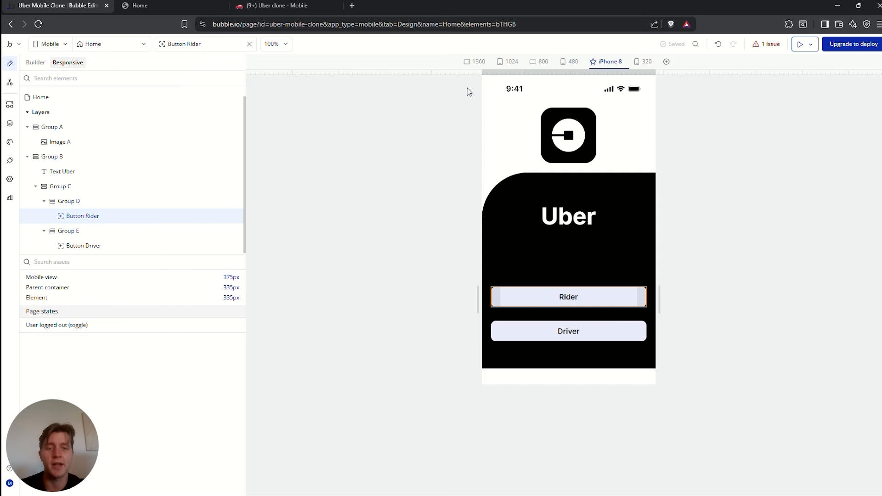
double_click(585, 300)
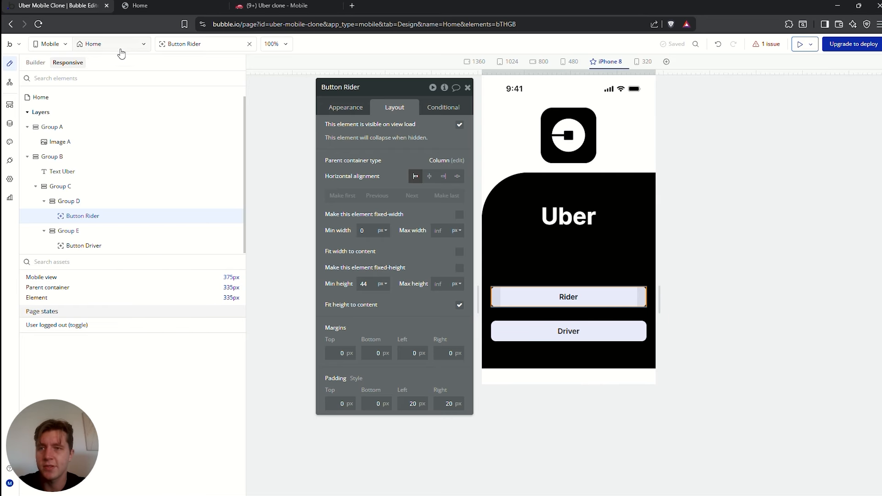
click(64, 44)
click(59, 61)
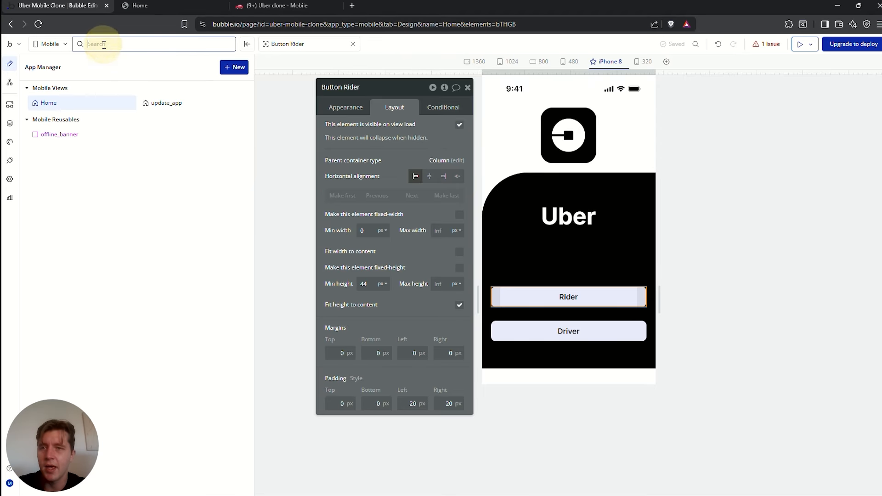
Create a mobile view named 'Sign In' cloned from Home and open its settings
click(234, 67)
click(248, 87)
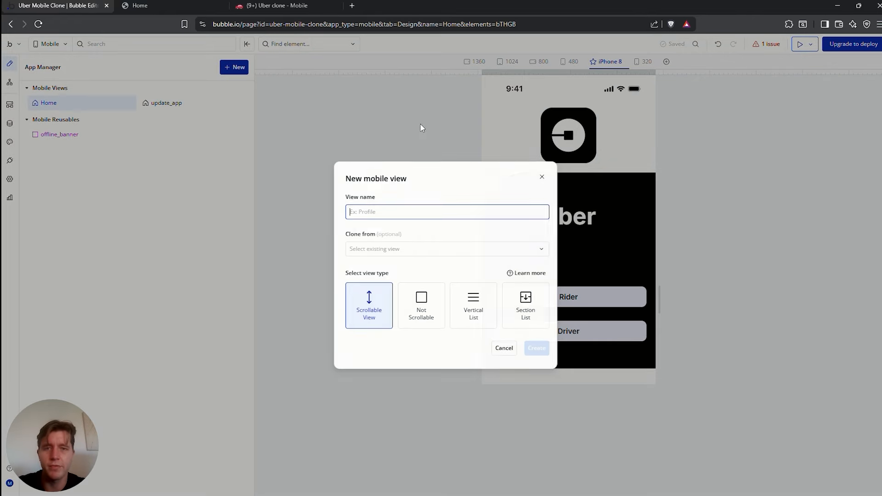
text(Sign In)
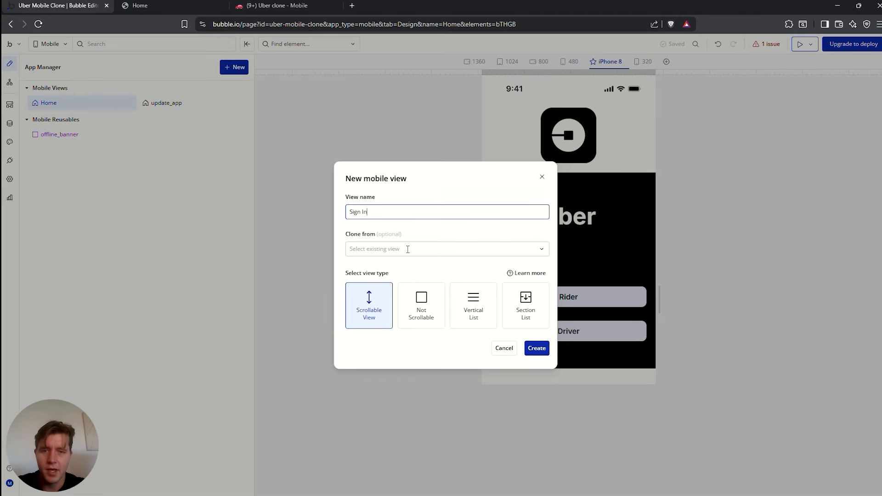
click(407, 250)
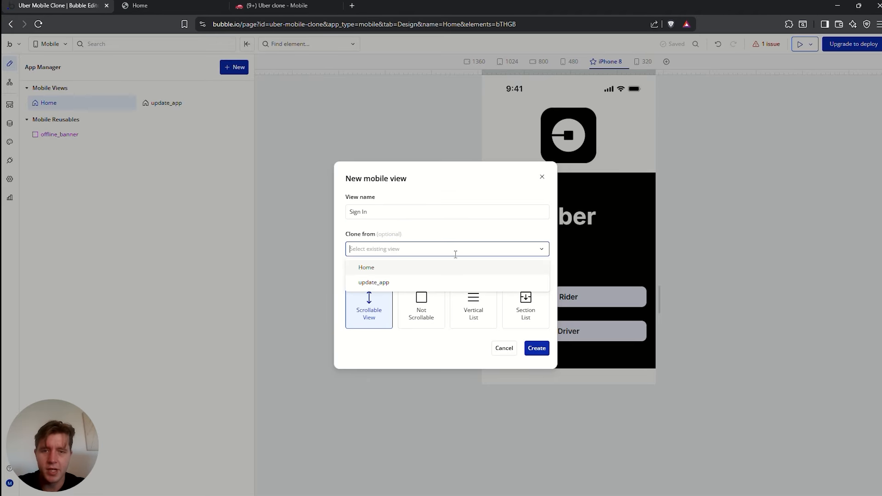
click(541, 252)
click(535, 250)
click(535, 250)
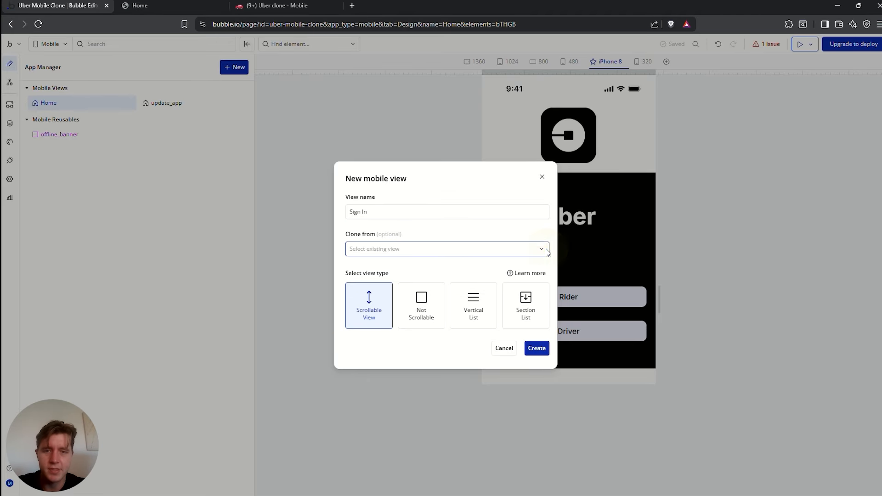
click(381, 250)
click(380, 267)
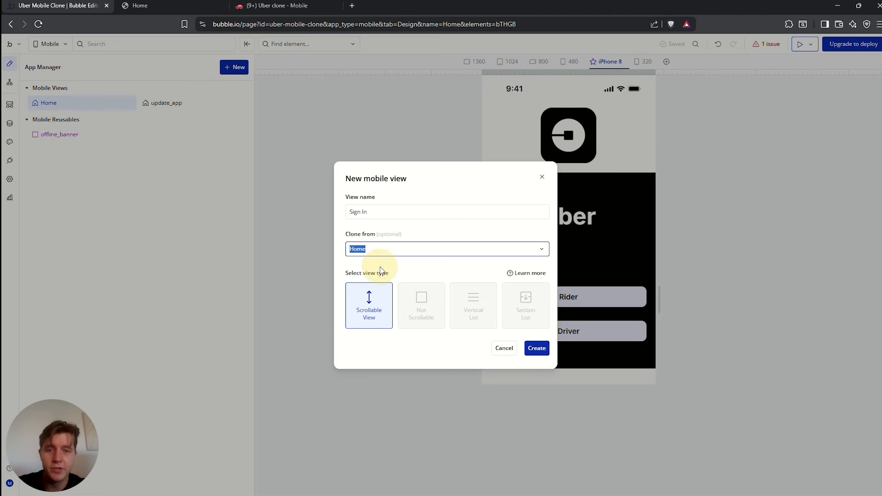
click(541, 352)
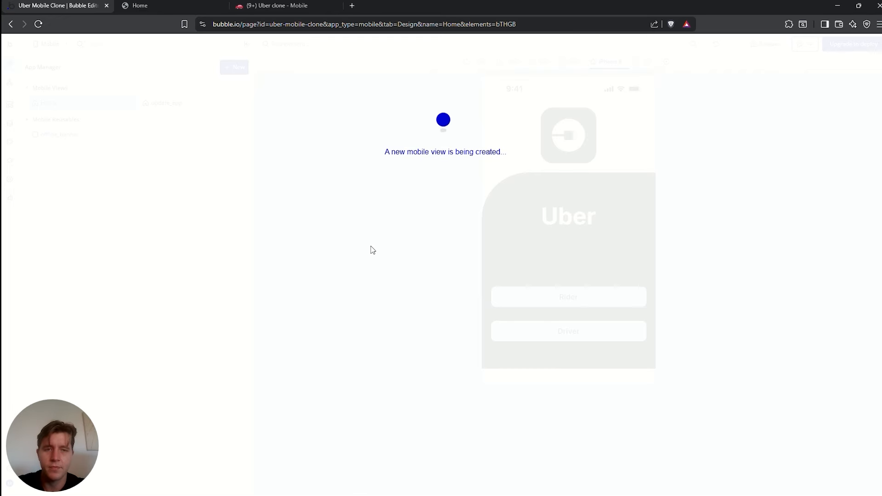
click(506, 172)
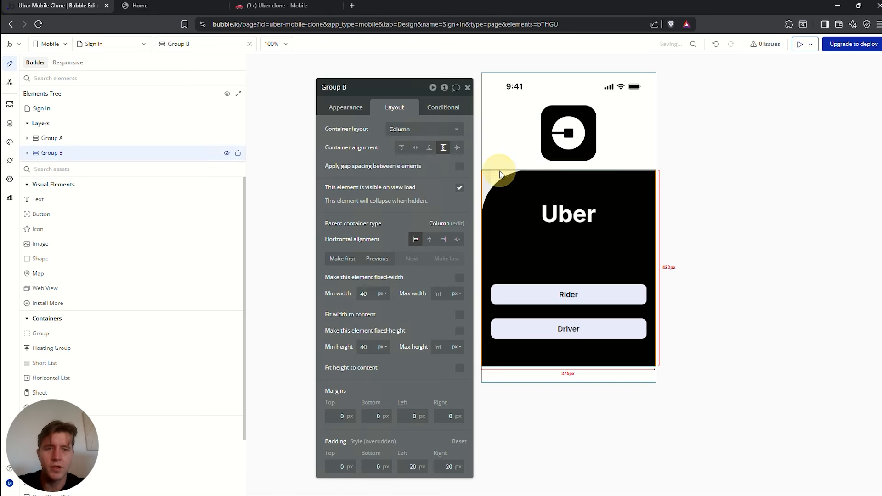
click(502, 161)
Set both the Sign In and Home views to Not scrollable
click(356, 113)
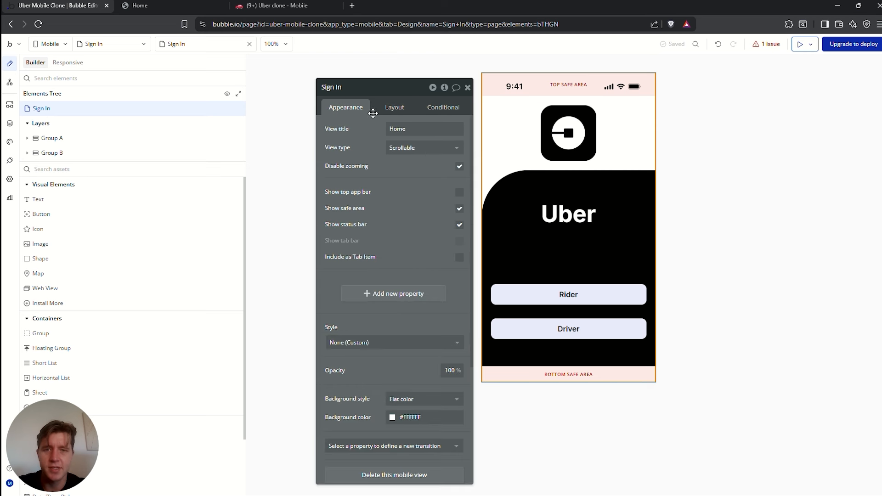
click(419, 147)
click(419, 191)
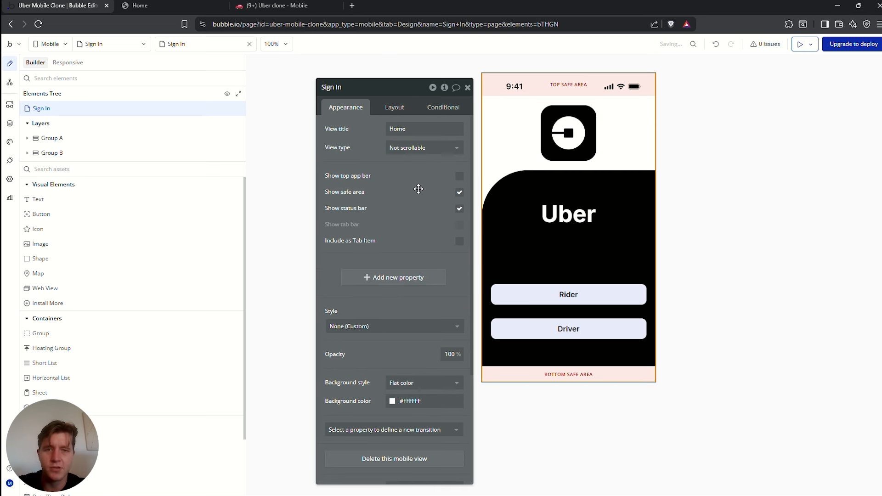
click(120, 44)
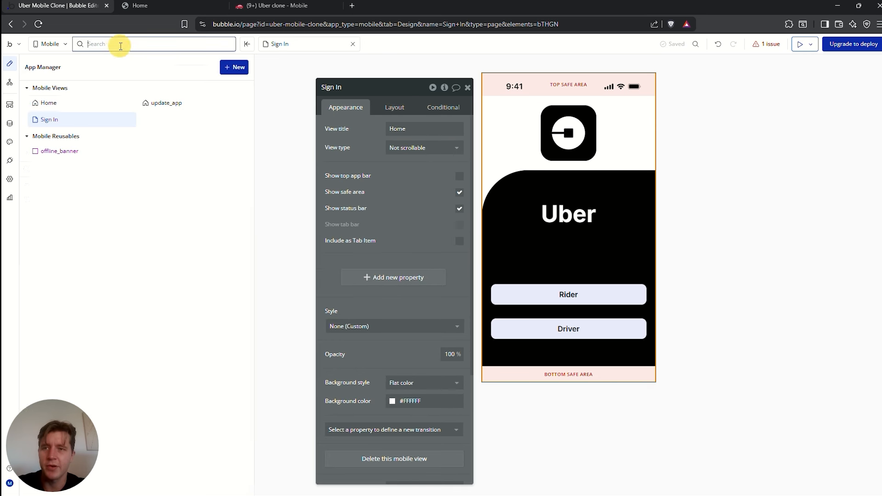
click(75, 107)
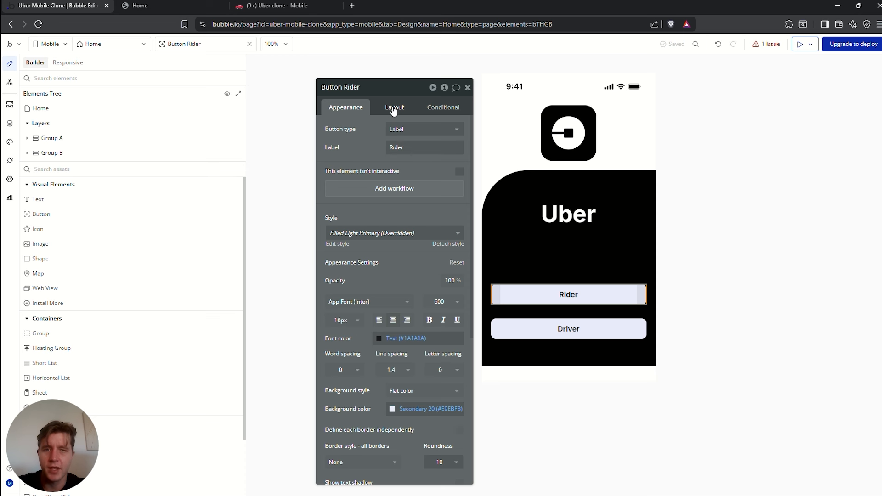
click(55, 109)
click(420, 146)
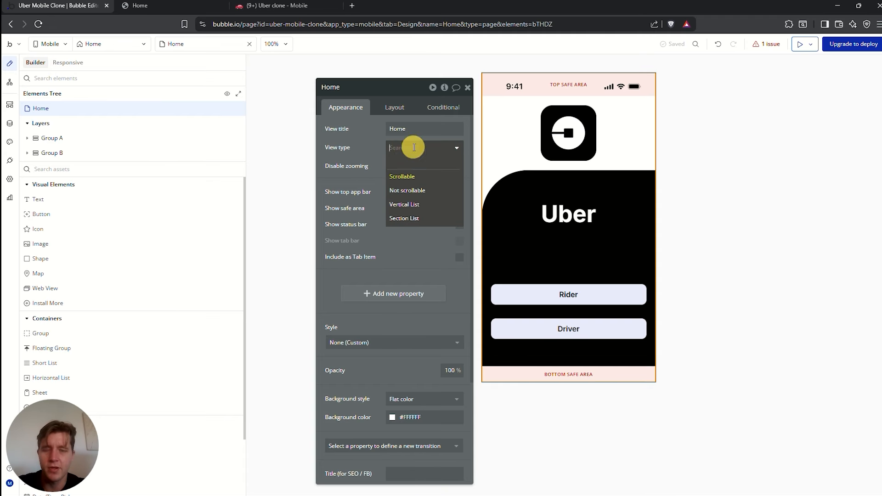
click(412, 188)
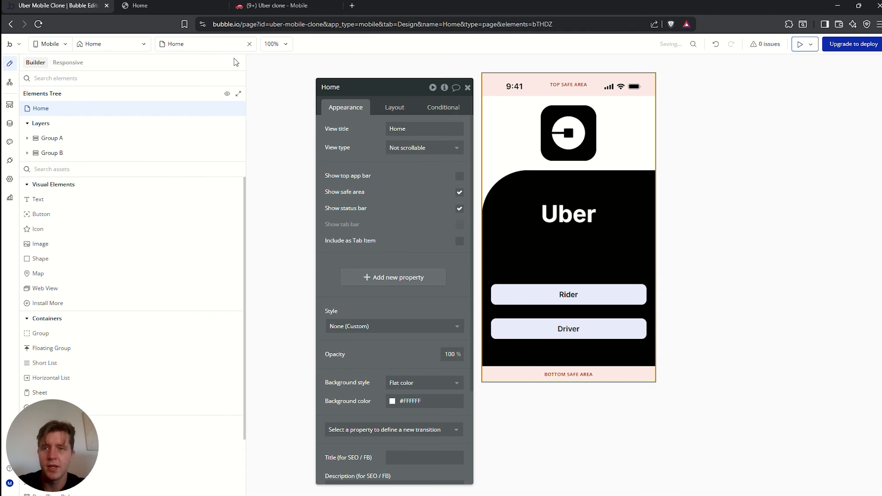
Set the Home view's default view size to iPhone SE
click(68, 62)
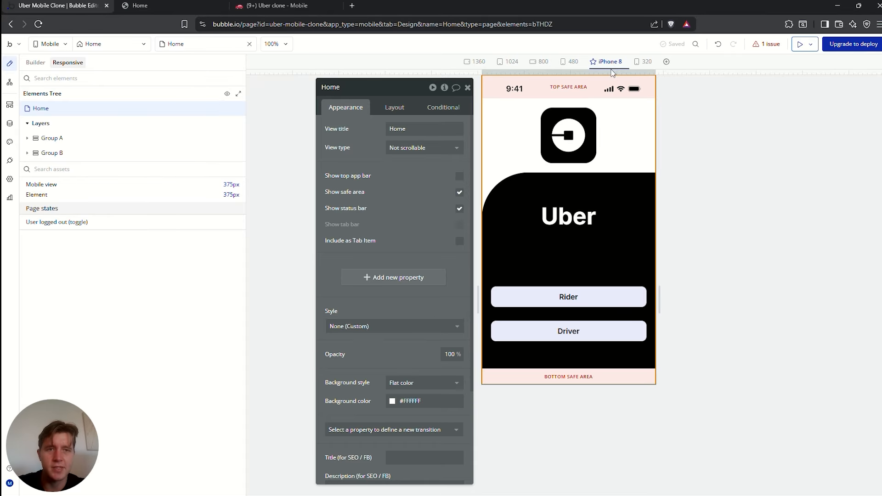
click(627, 62)
click(626, 128)
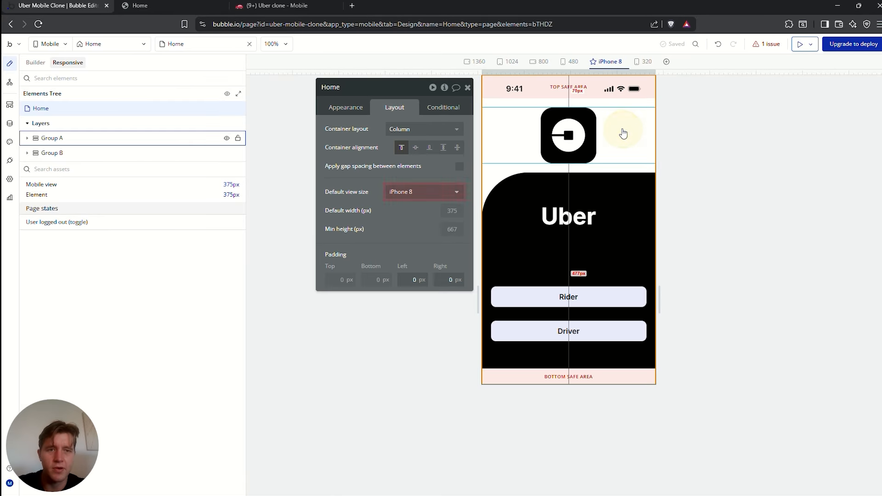
click(411, 191)
click(404, 285)
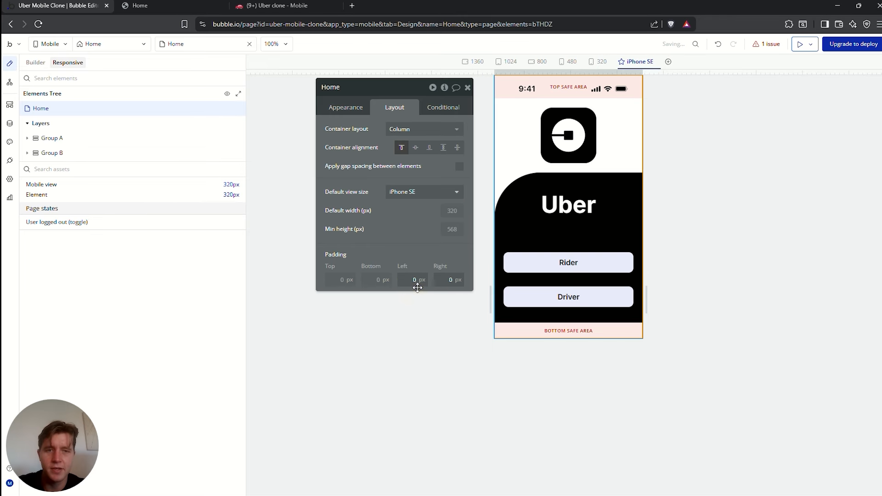
Return to the Sign In view and select the logo Group A
click(122, 45)
click(48, 119)
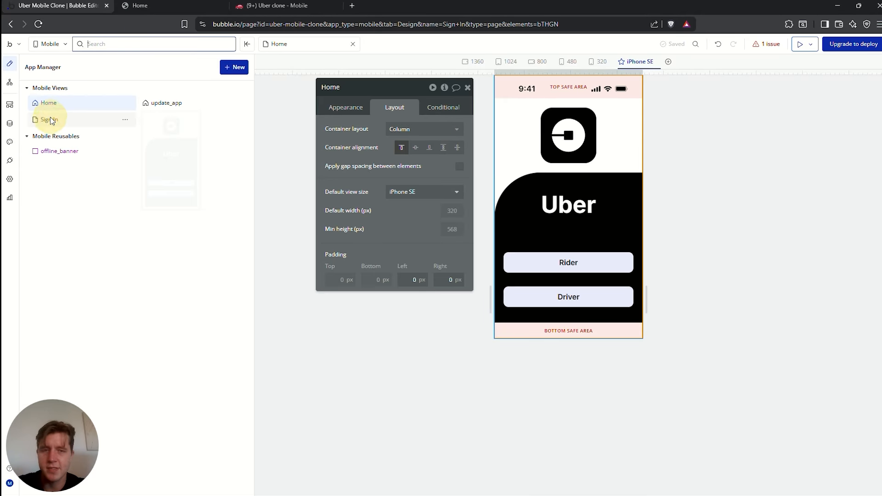
click(630, 140)
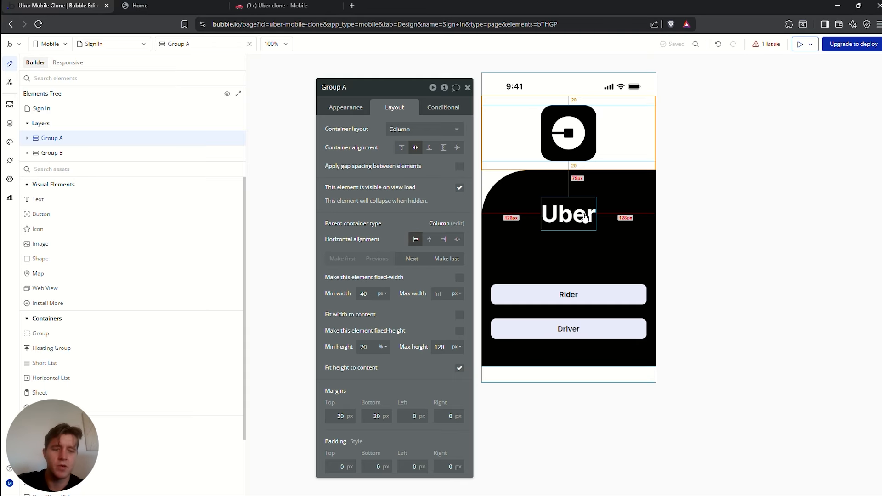
Delete the Uber title and the button Group E, then open Group D's appearance settings
click(576, 215)
key(Delete)
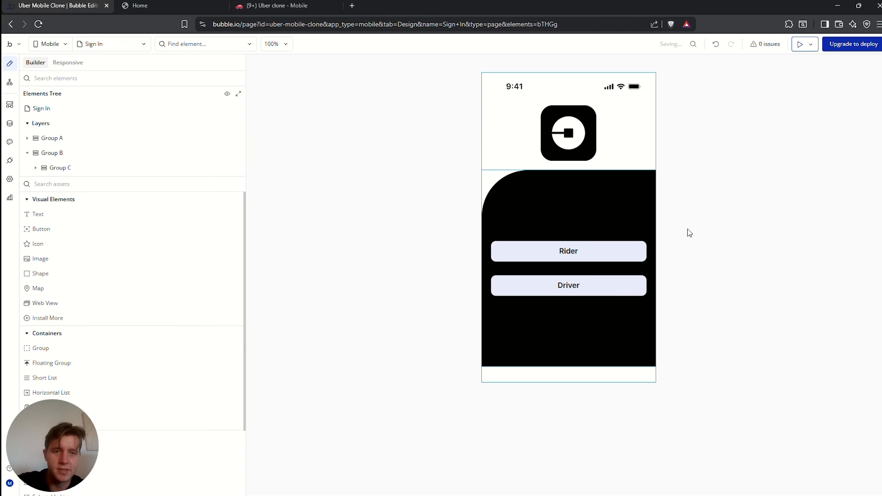
click(590, 254)
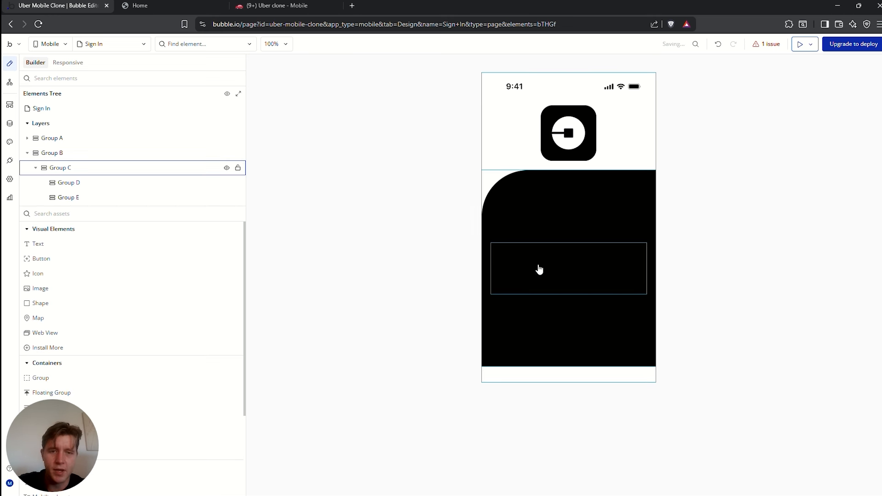
click(535, 267)
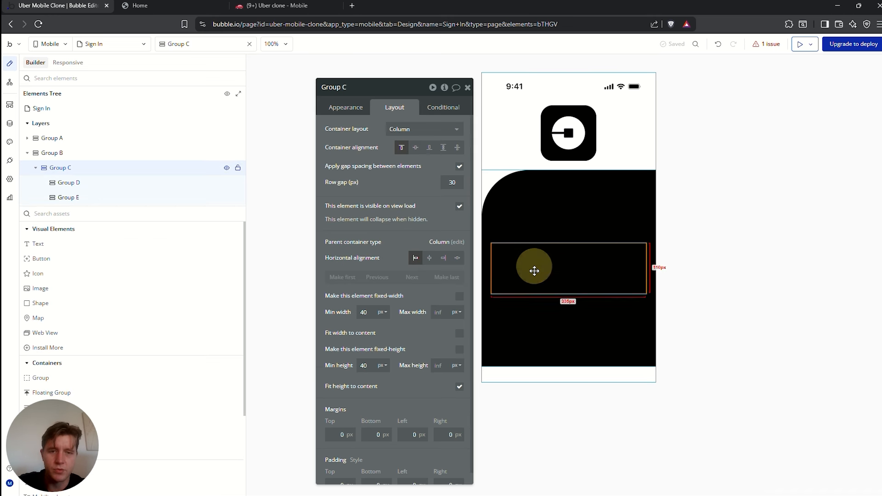
click(533, 284)
key(Delete)
click(521, 265)
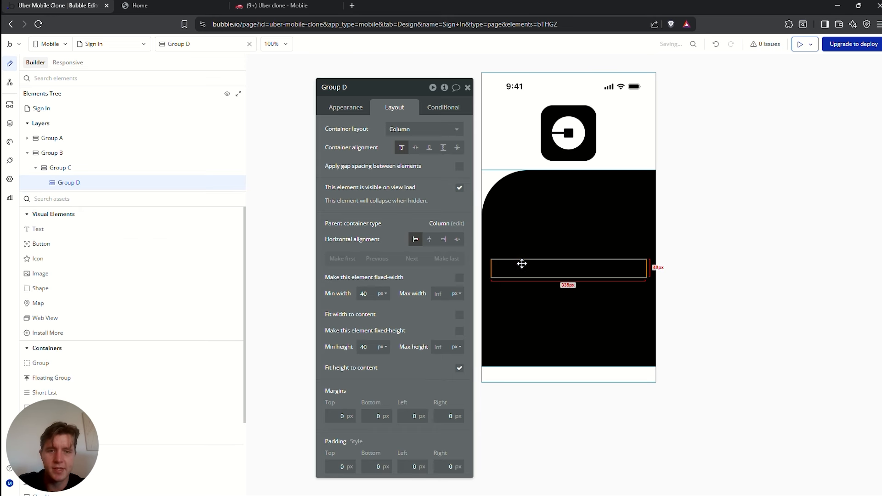
click(350, 108)
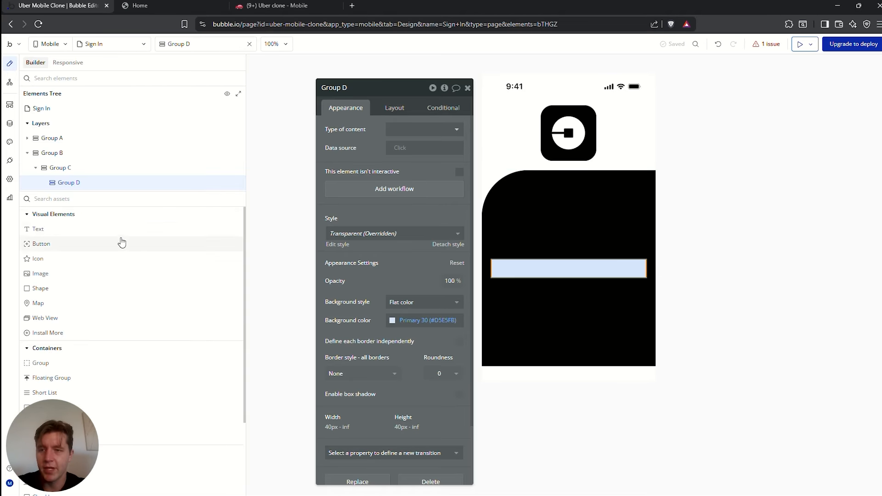
Add an 'Email' text element and an input field beneath it inside Group D
drag(45, 232, 517, 266)
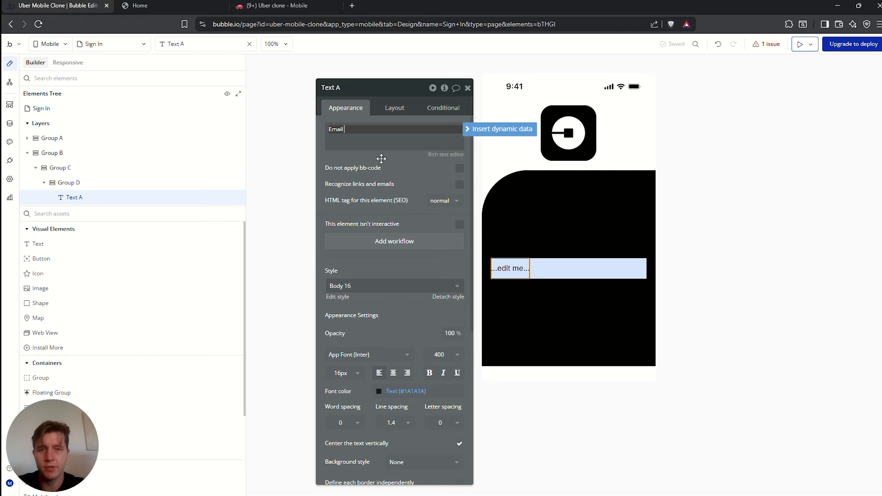
click(69, 183)
click(65, 213)
text(in)
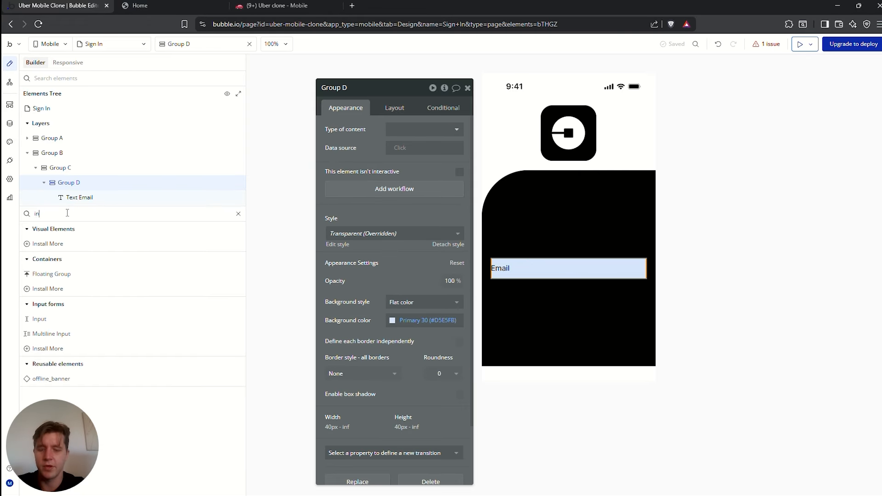
text(put)
drag(39, 244, 561, 280)
click(387, 108)
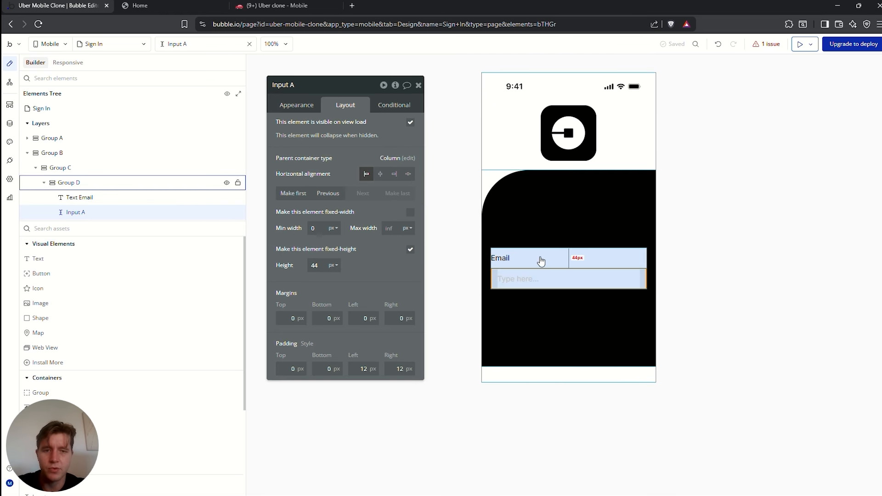
click(504, 261)
click(296, 105)
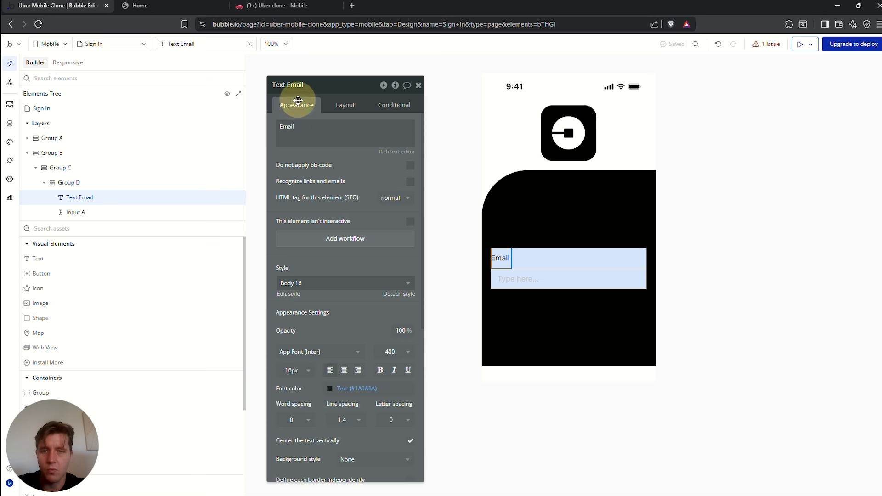
Make the Email label white and the input's placeholder colour #464343
click(329, 390)
click(344, 428)
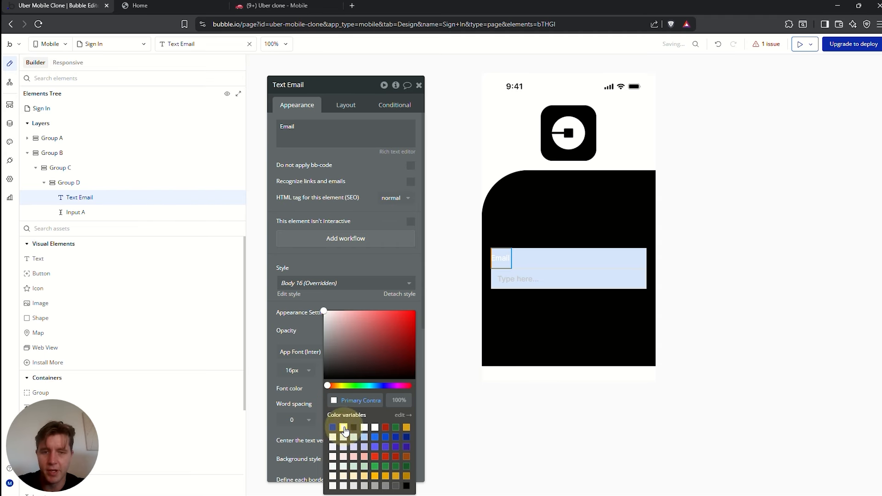
click(538, 278)
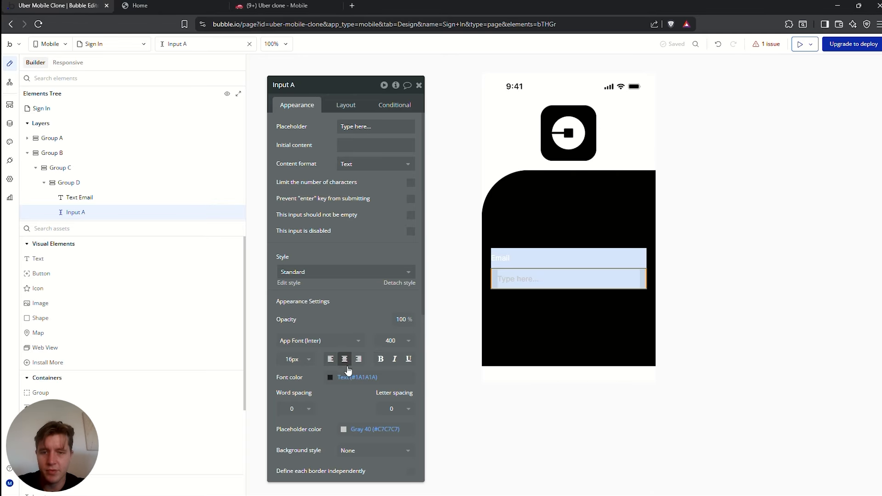
scroll(349, 377, down, 2)
click(345, 340)
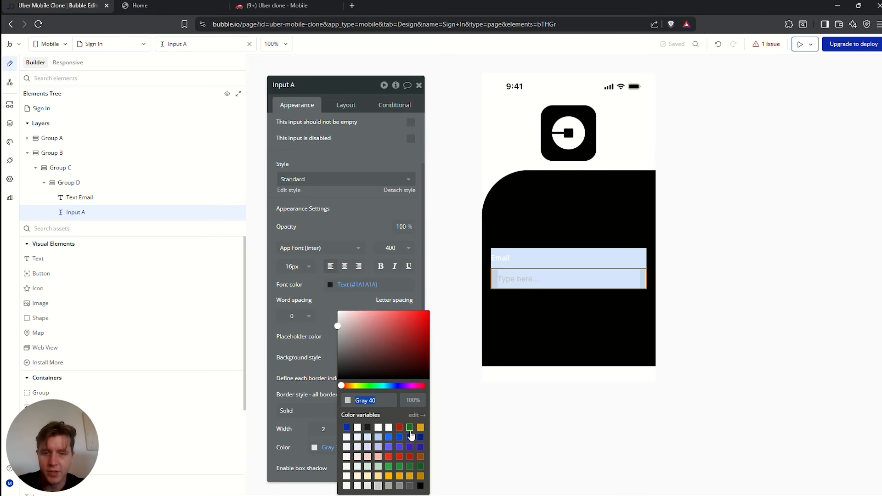
click(369, 434)
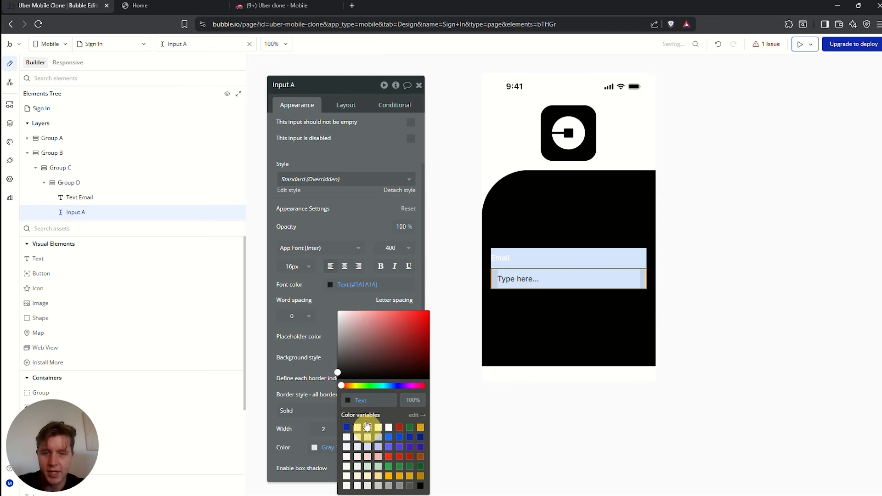
drag(340, 369, 341, 361)
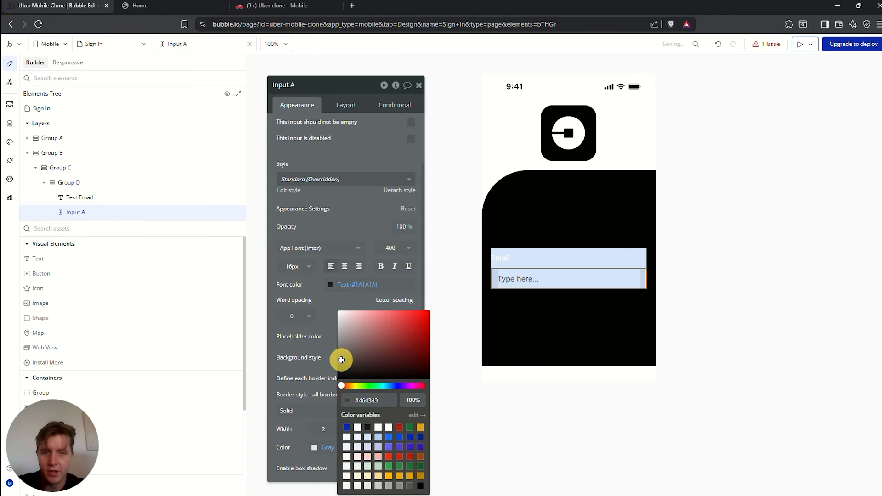
Give the input a light gray border, flat white background and roundness 10
scroll(322, 352, down, 2)
click(315, 356)
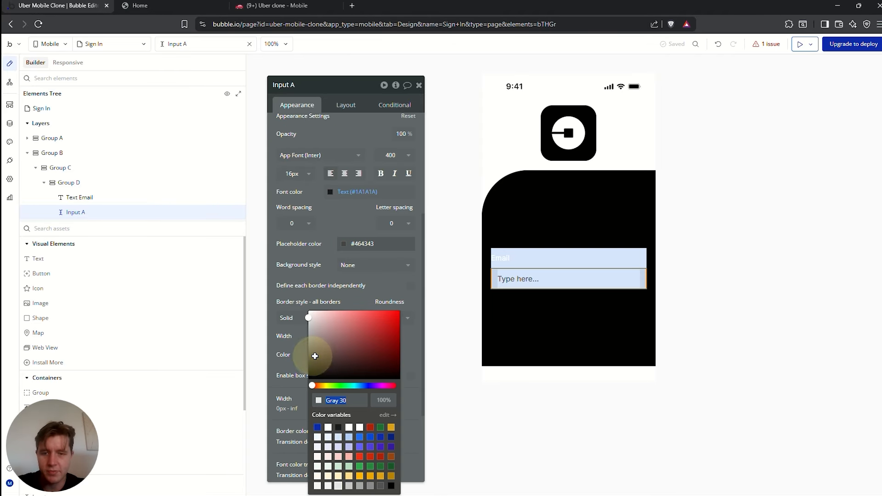
click(419, 351)
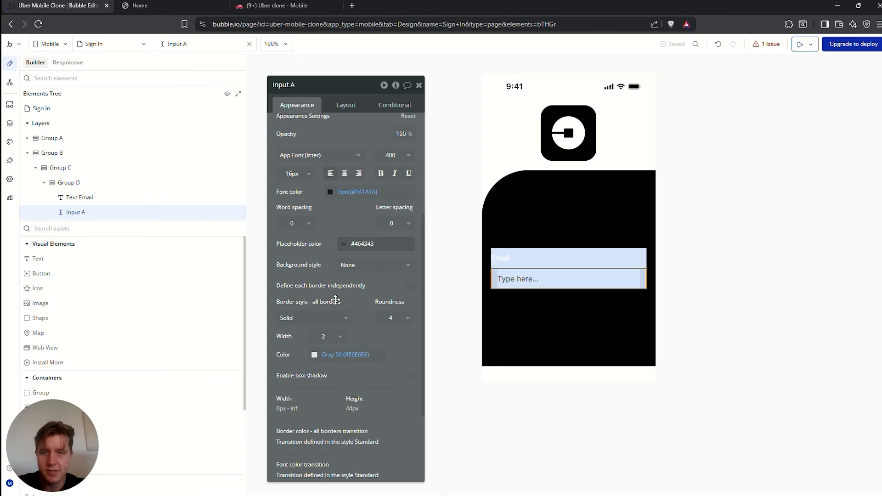
click(375, 265)
click(370, 307)
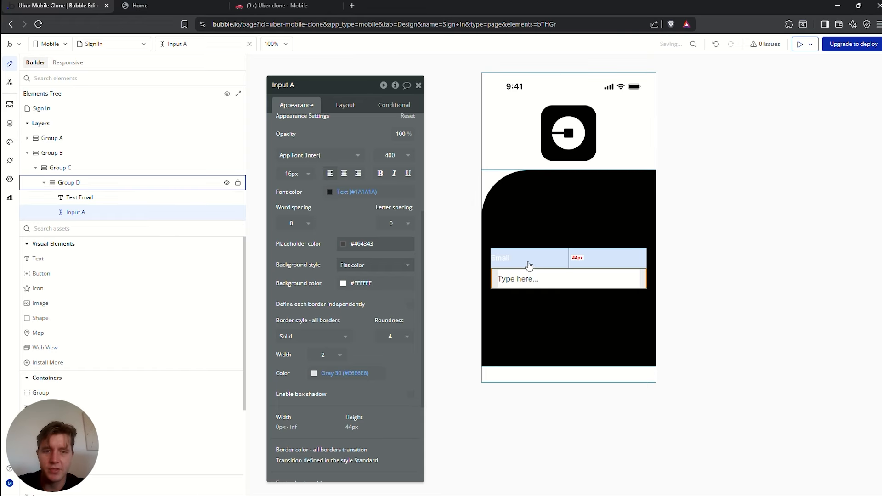
click(399, 336)
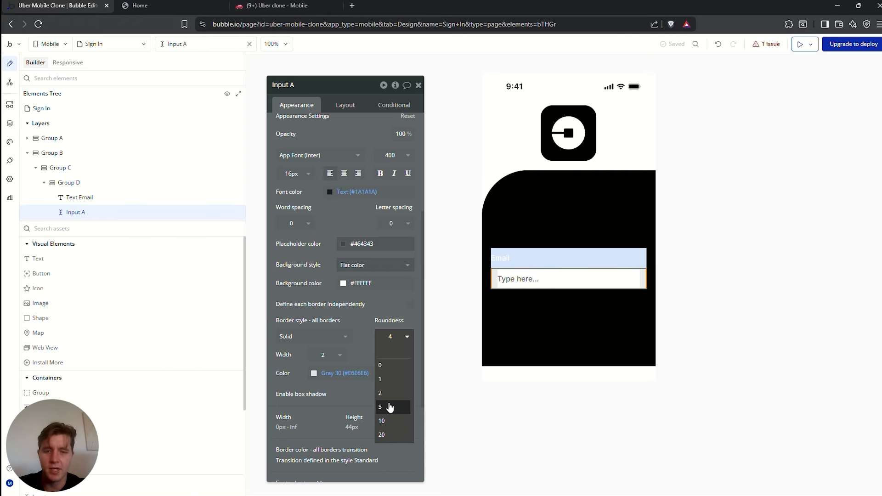
click(394, 421)
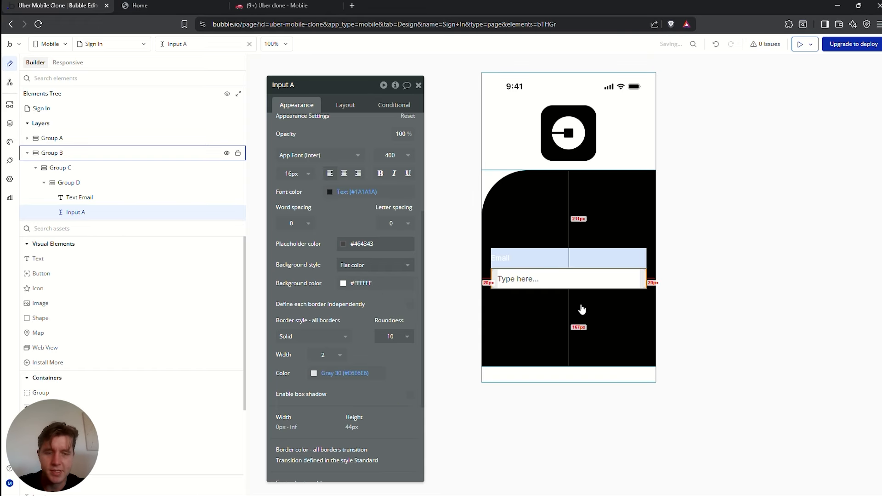
Set Group D's background style to None, removing its blue fill
click(614, 322)
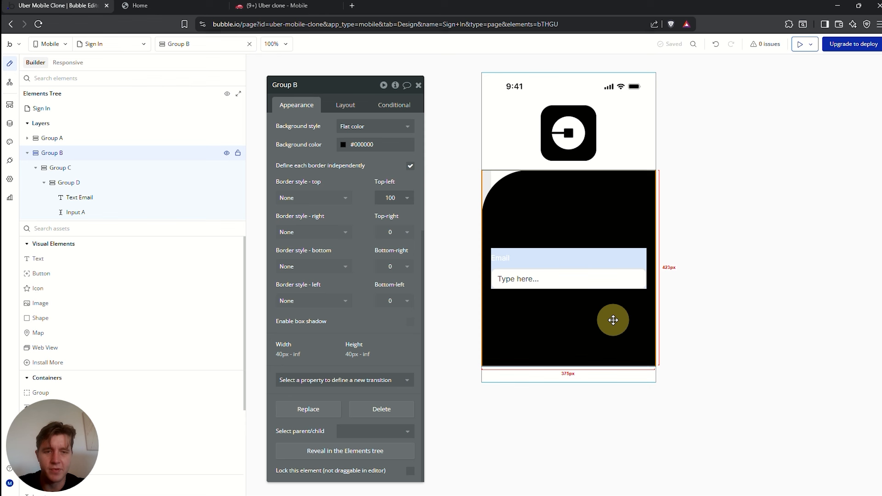
click(605, 279)
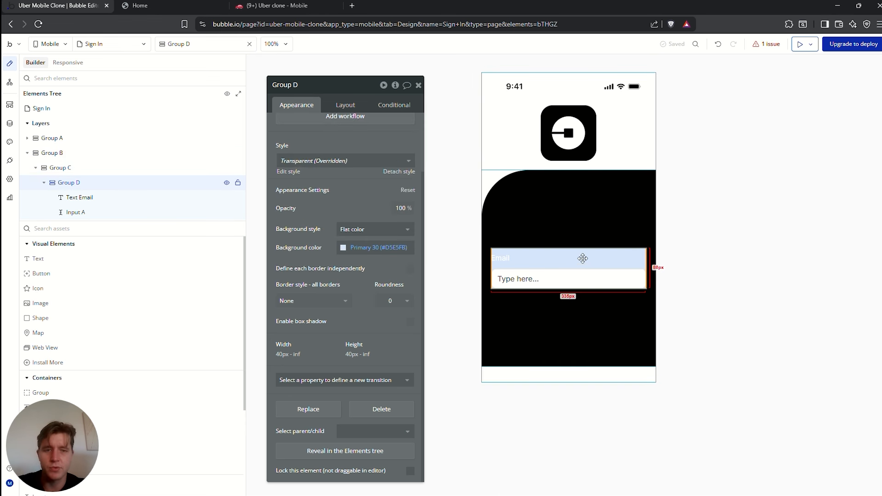
click(370, 229)
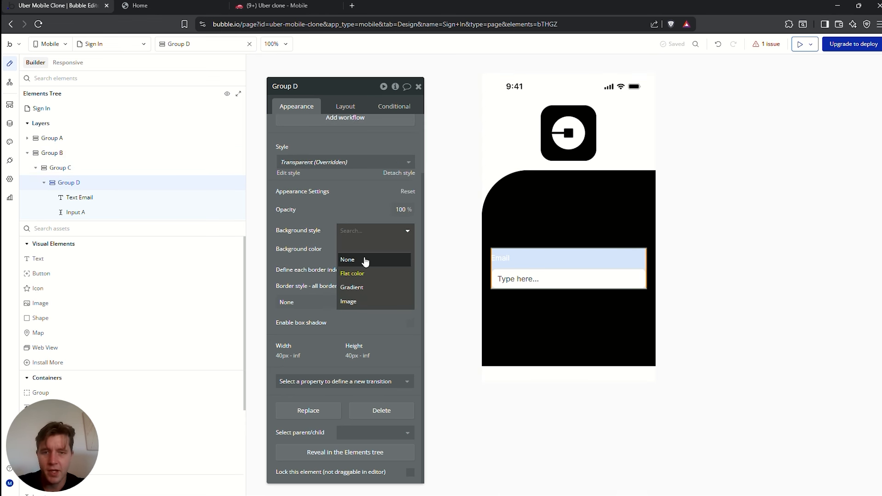
click(366, 261)
click(687, 265)
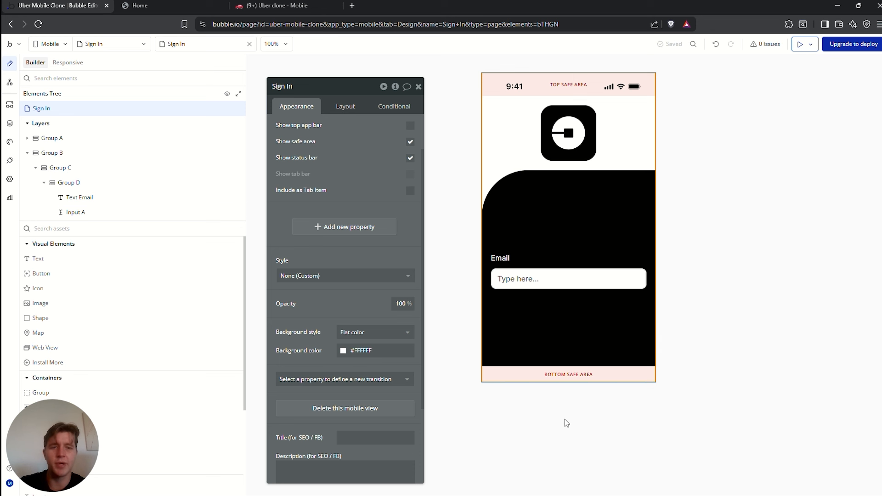
Rename the input to Input Email, set content format to Email, and use a sample email address as placeholder
click(533, 279)
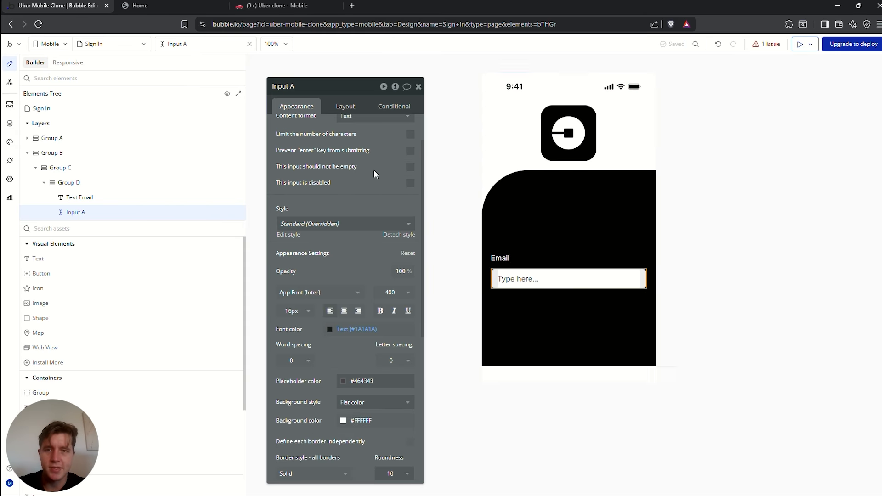
click(306, 87)
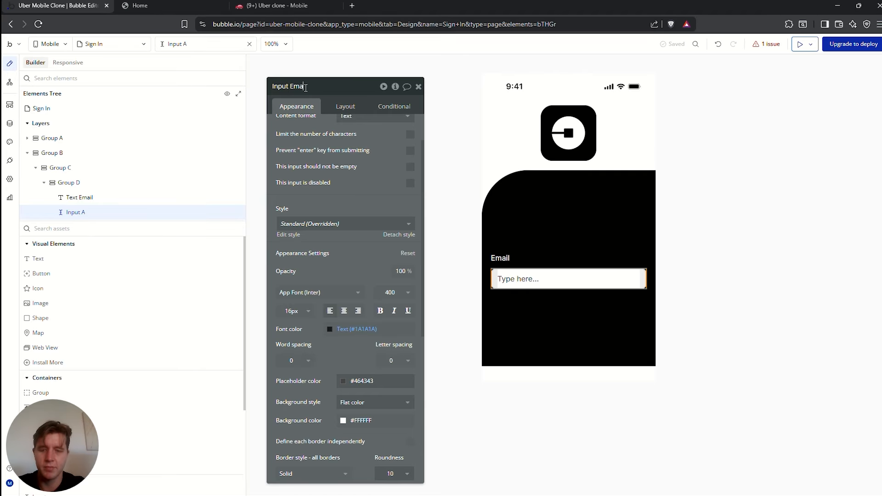
scroll(334, 171, up, 1)
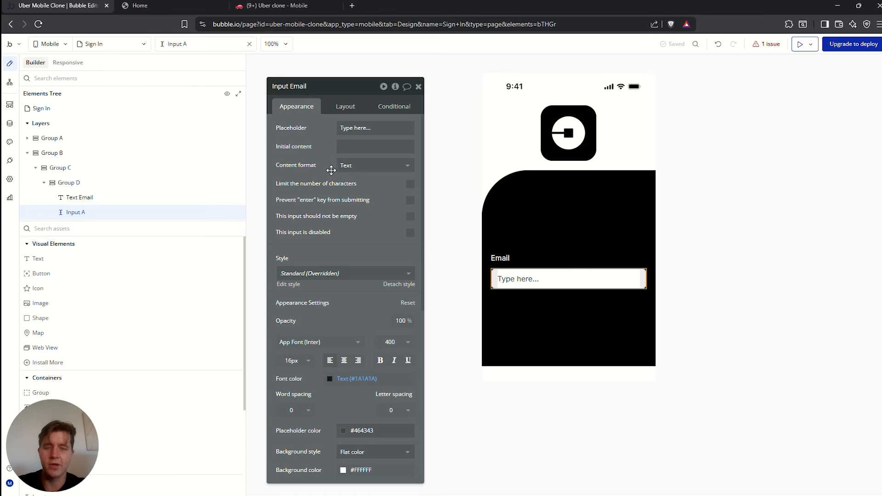
click(345, 166)
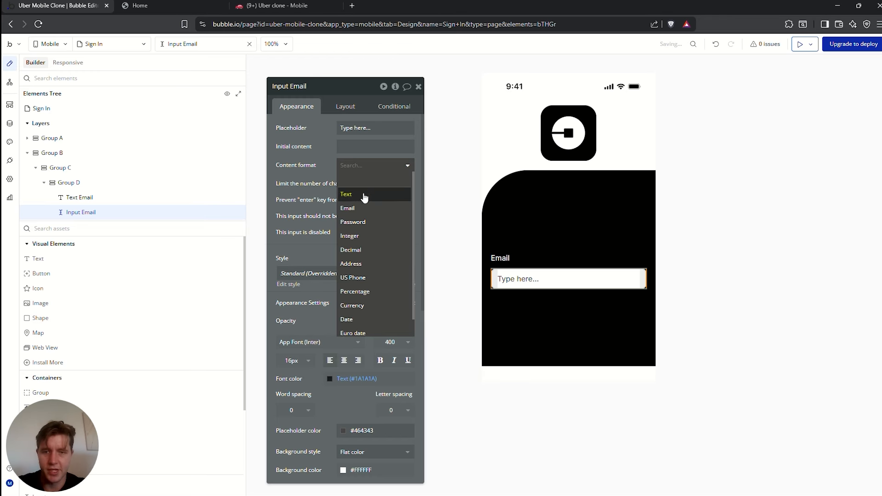
click(353, 207)
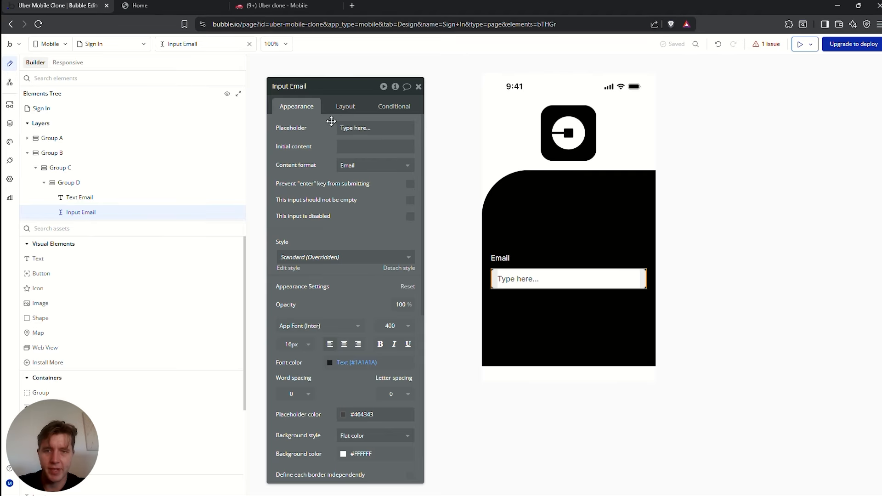
triple_click(353, 128)
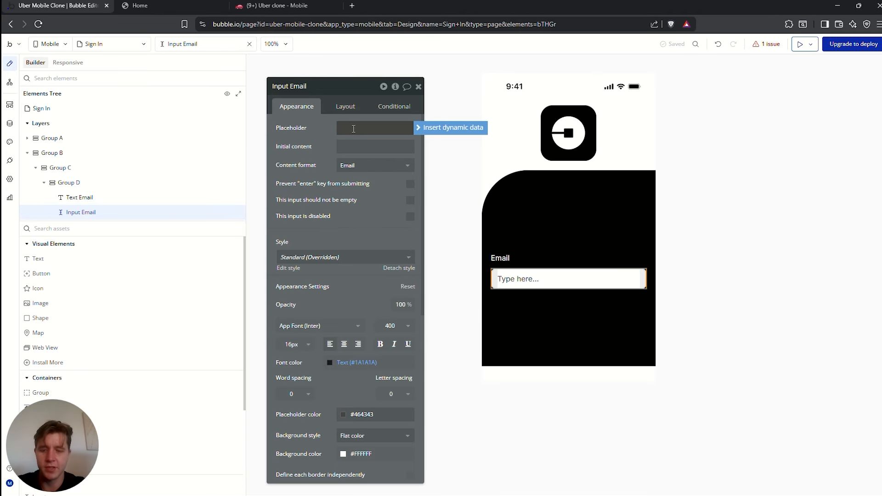
text(Demo@em)
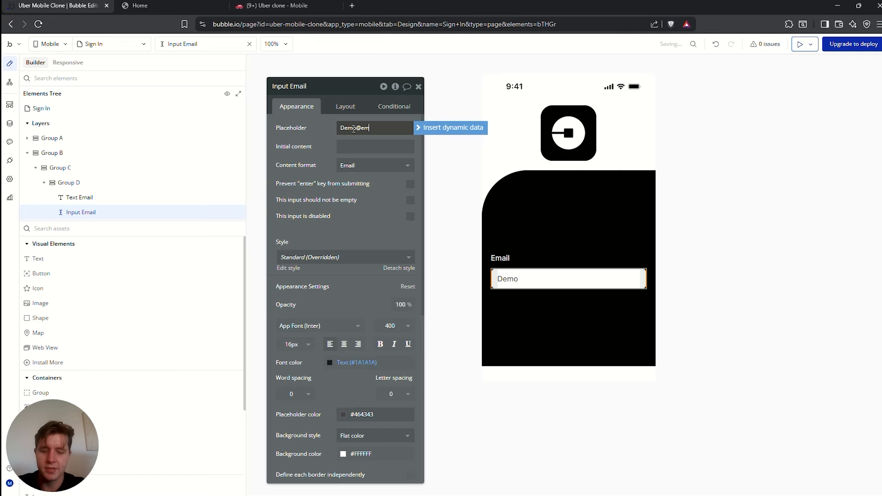
text(ail.com)
click(651, 299)
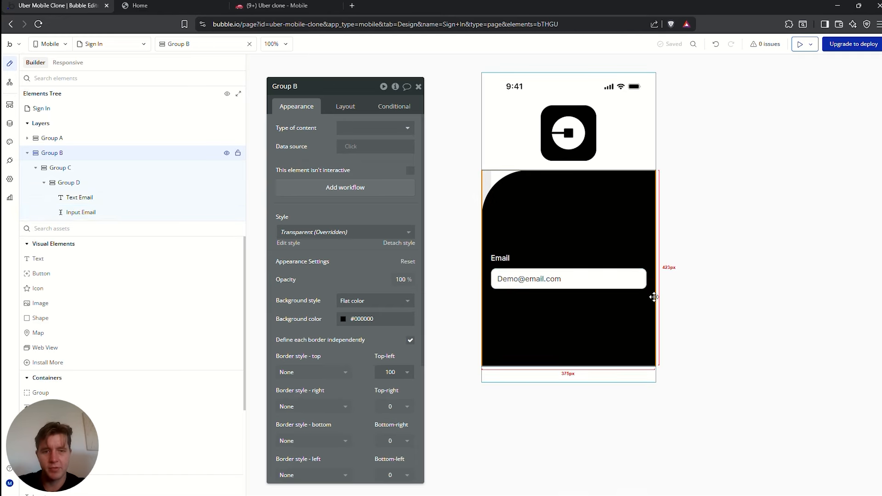
Select the Email label in Group D, ready to copy it
click(507, 259)
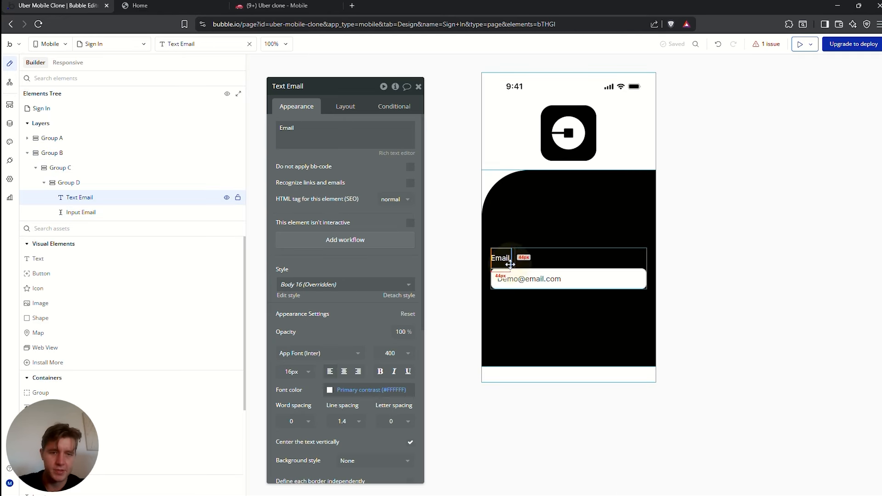
click(528, 259)
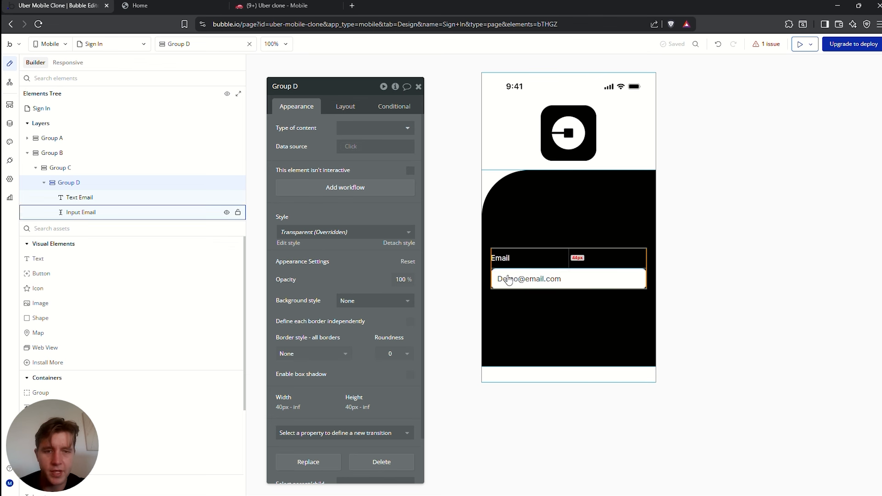
click(540, 261)
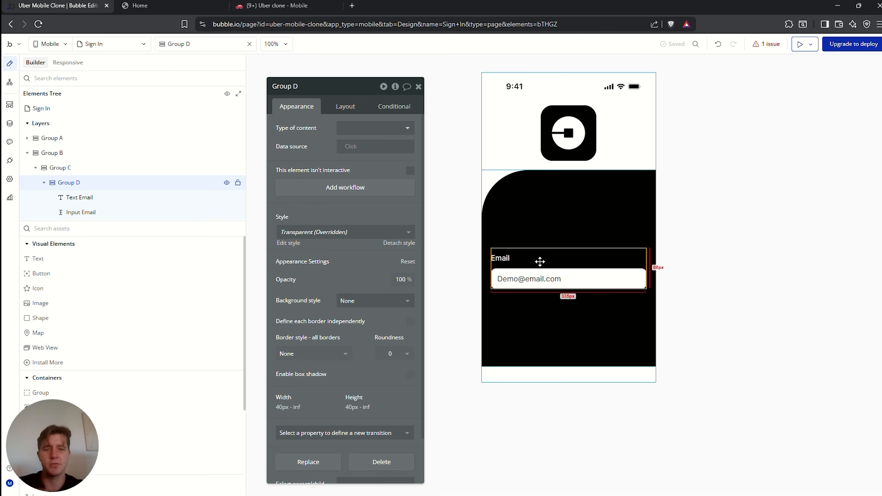
click(503, 278)
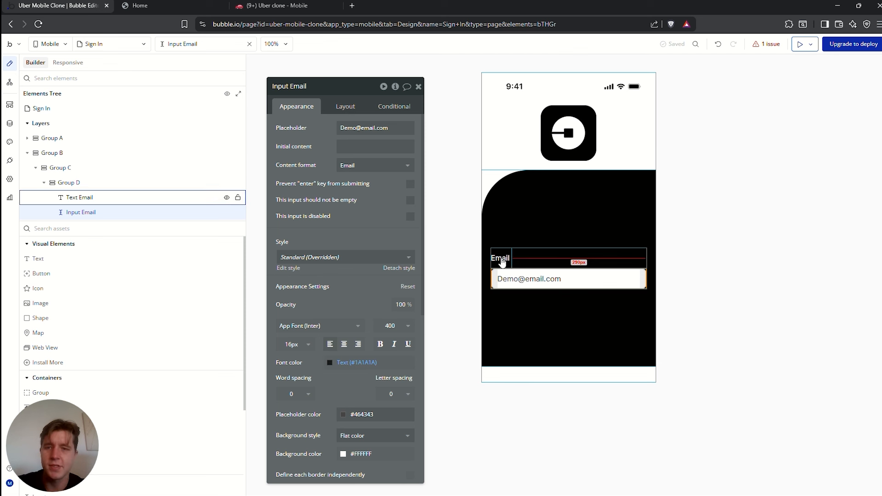
click(501, 259)
click(550, 259)
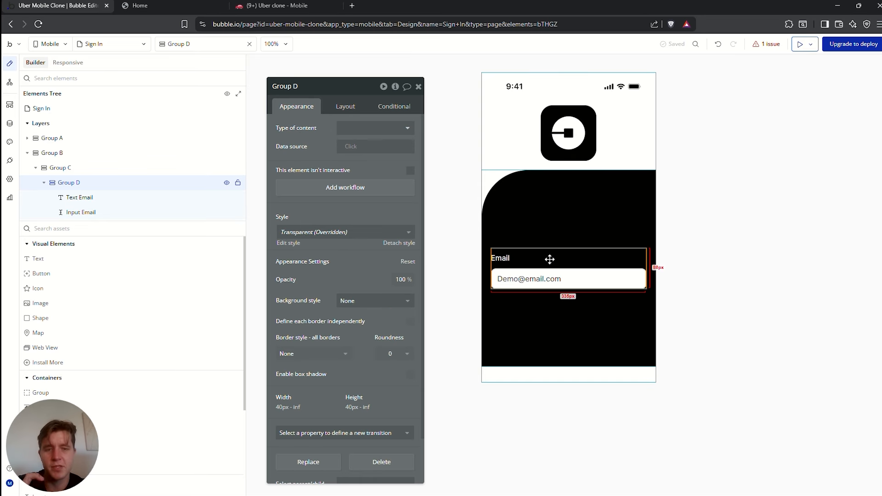
click(503, 263)
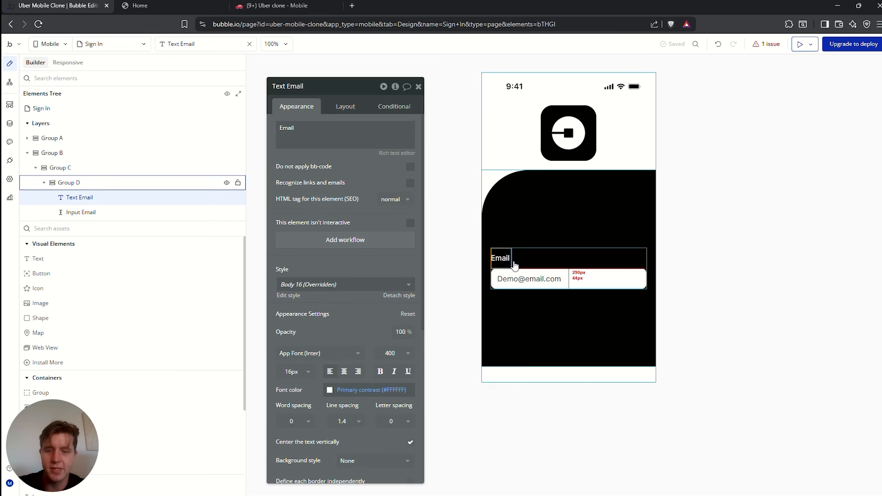
Duplicate the Email label and move the copy below the email input
key(ctrl+d)
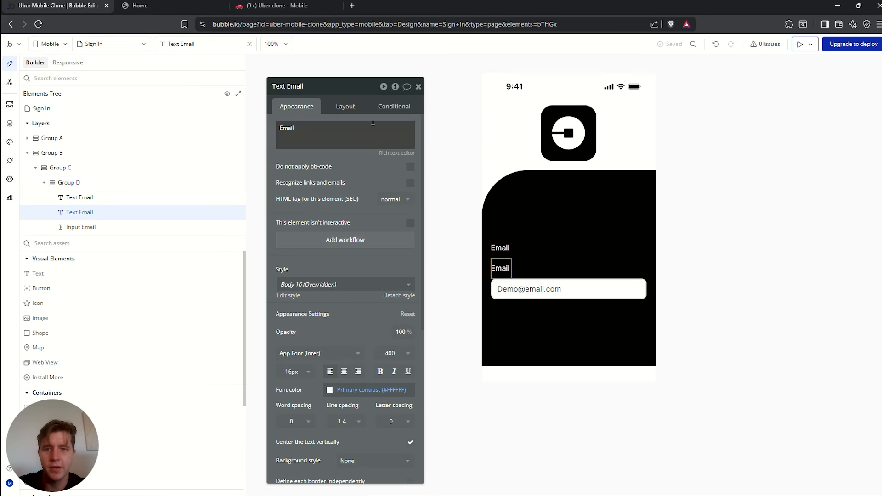
click(348, 109)
click(362, 194)
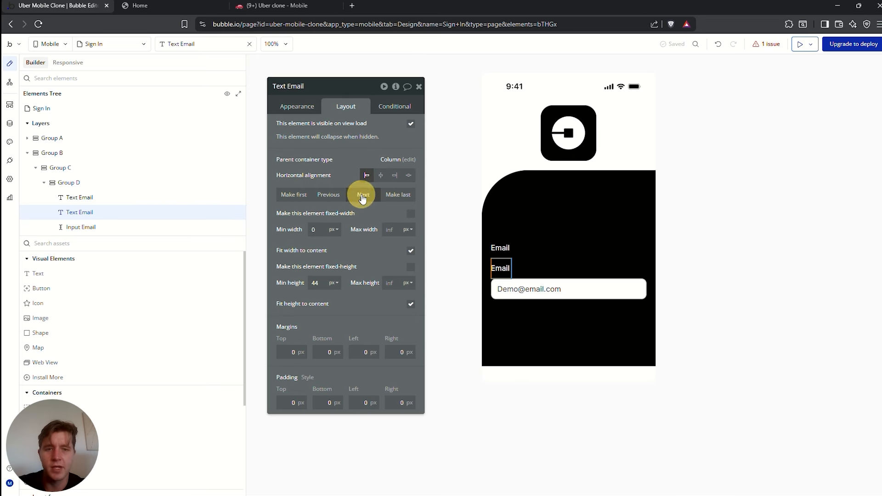
click(549, 283)
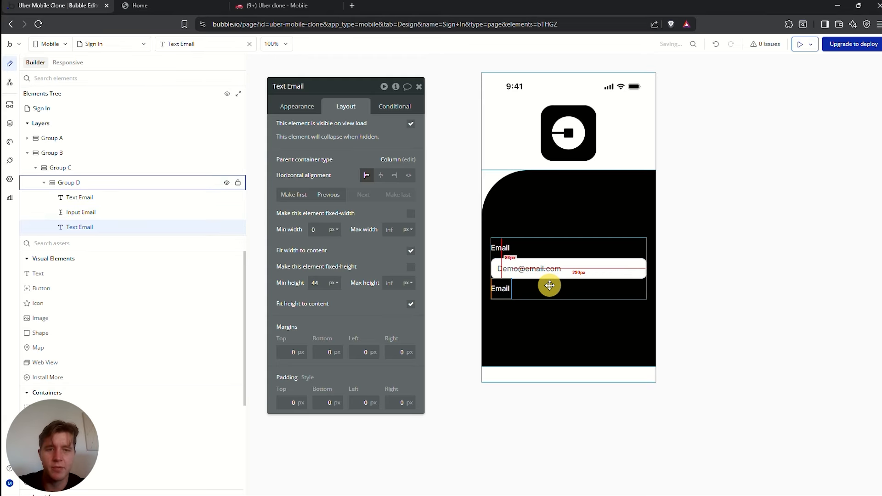
Duplicate Input Email and move the copy below the second Email label
click(542, 270)
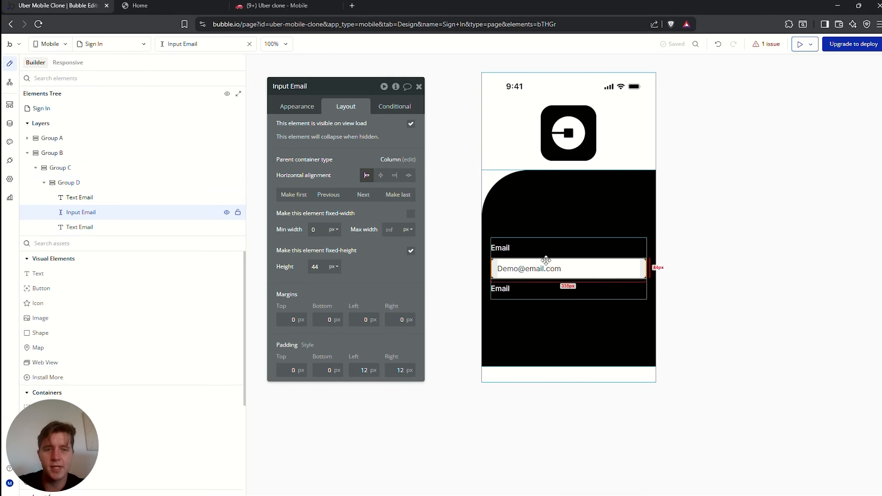
click(304, 109)
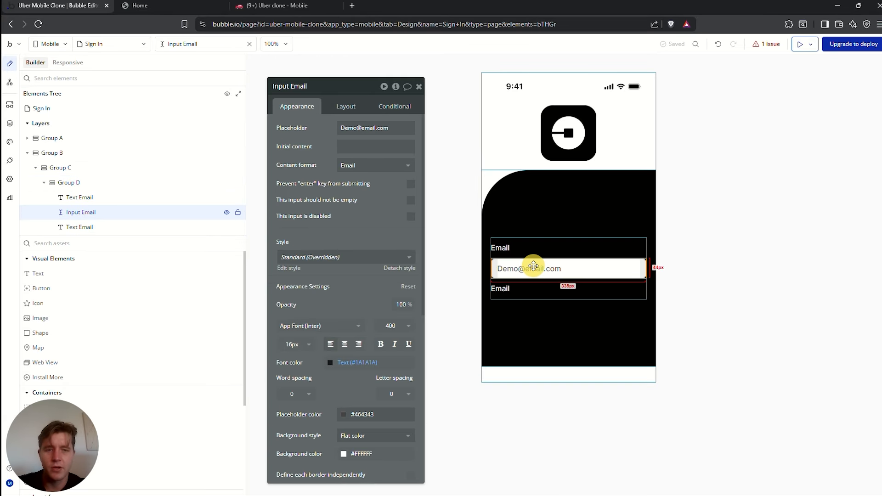
key(ctrl+d)
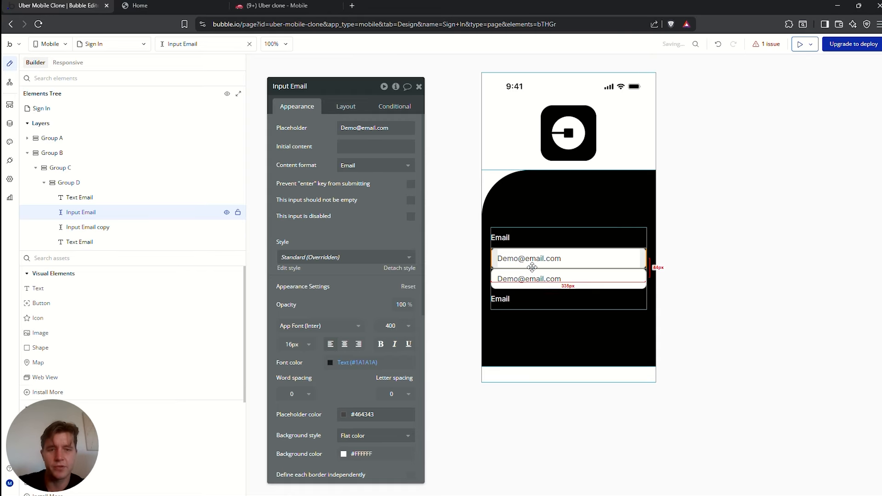
click(346, 107)
click(366, 194)
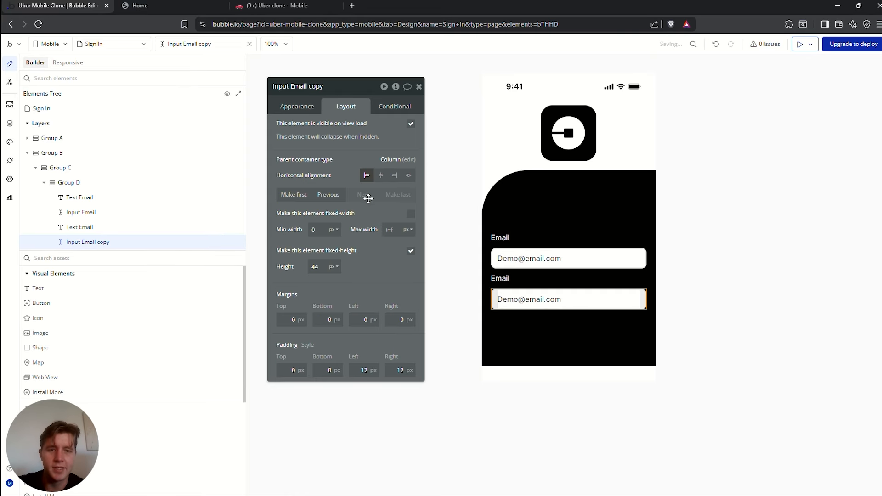
Change the second Email label's text to Password
click(545, 272)
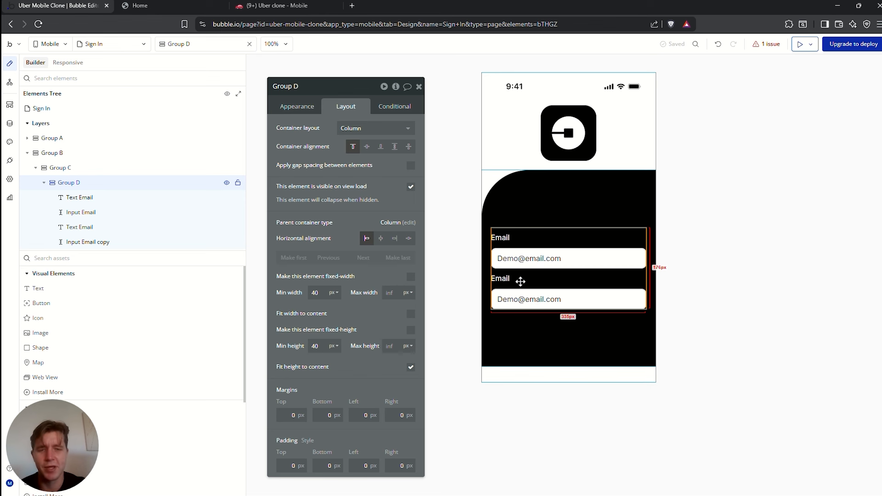
click(499, 276)
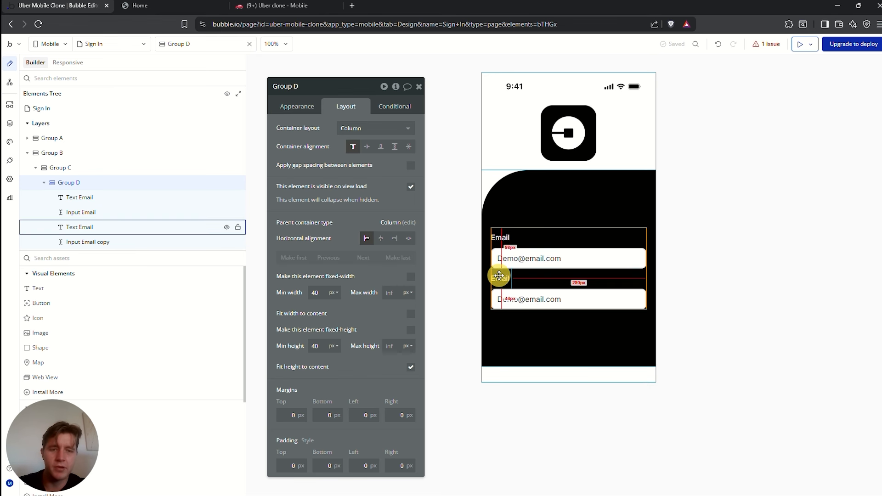
click(293, 105)
double_click(311, 138)
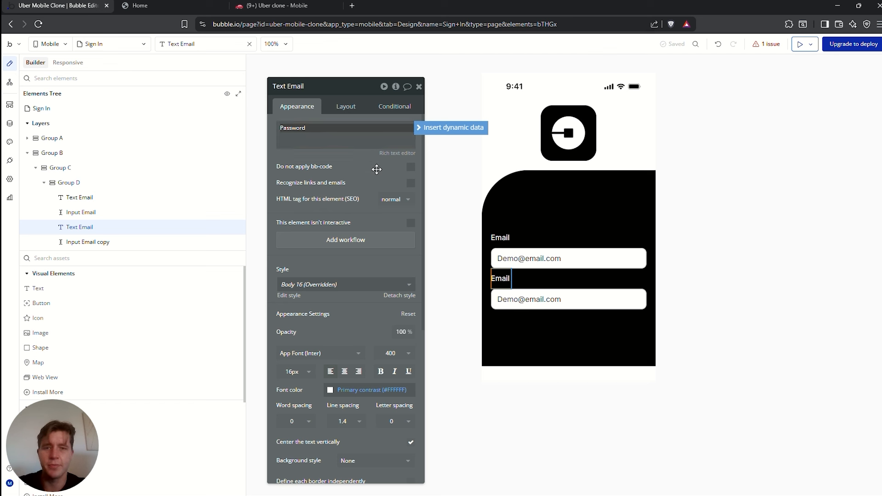
click(541, 315)
Rename the copied input to Input password, with a ******** placeholder and Password content format
click(533, 305)
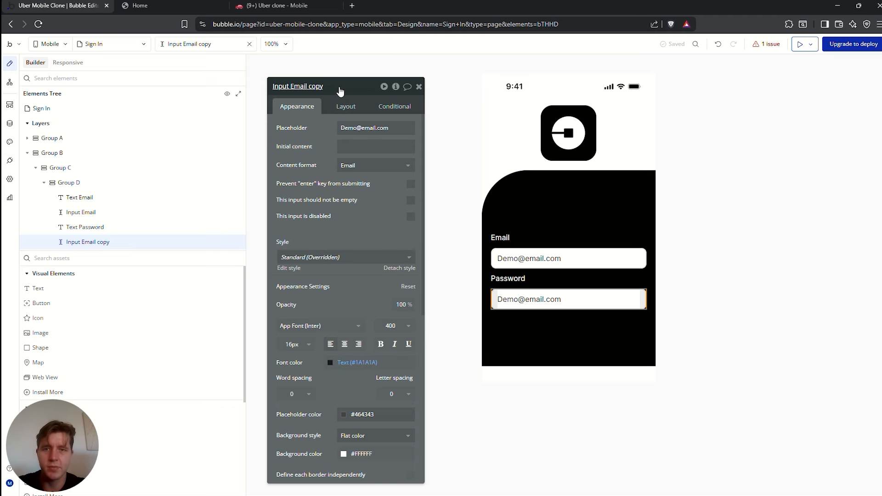
drag(336, 87, 301, 86)
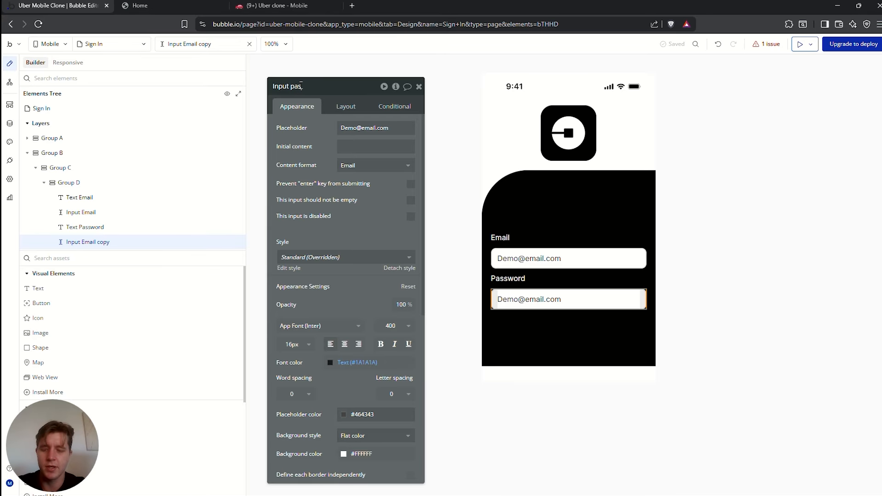
click(516, 301)
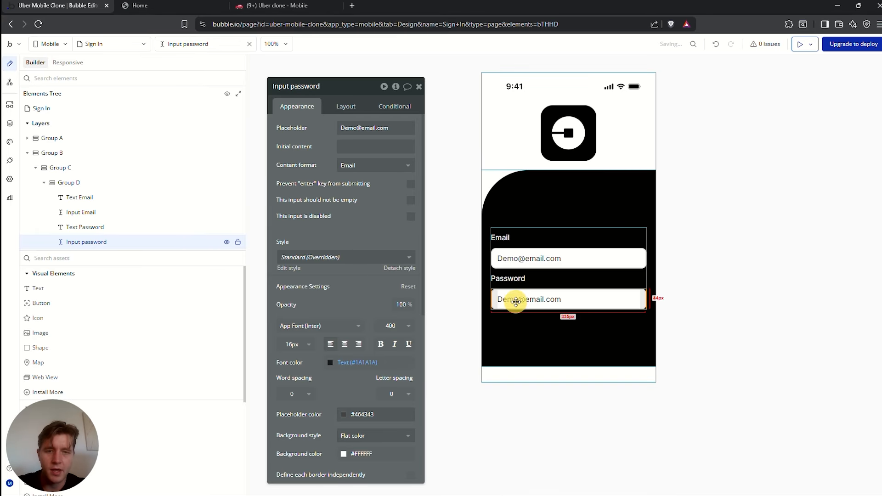
click(371, 127)
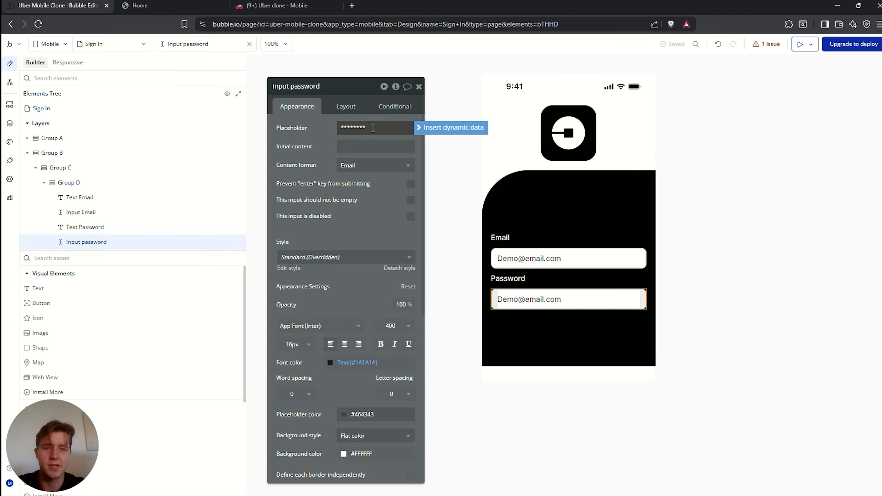
text(********)
click(370, 166)
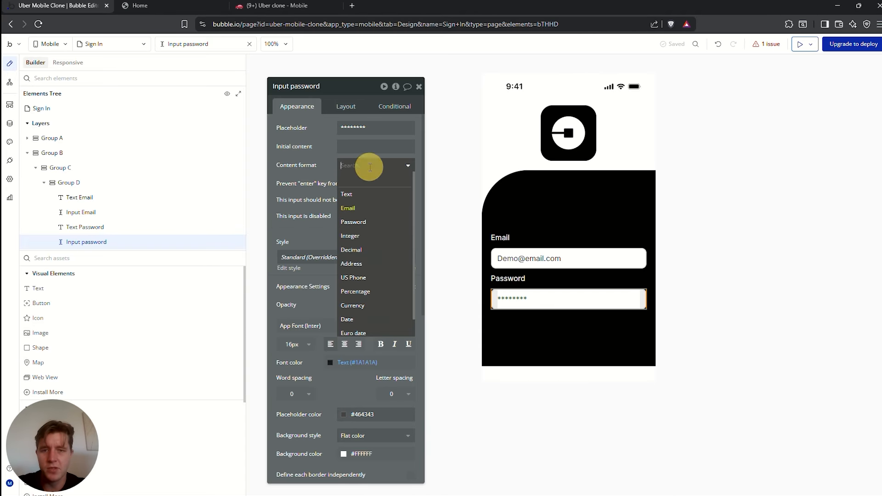
click(363, 223)
click(589, 187)
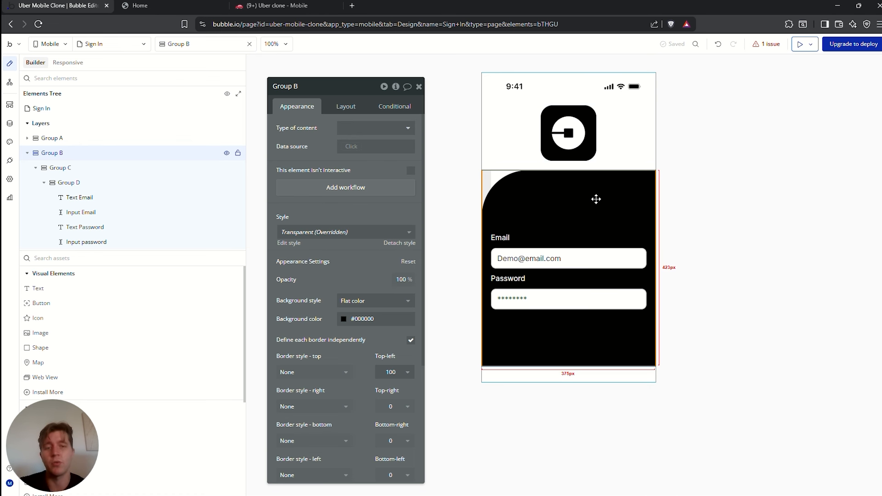
Turn on the Sign In view's top app bar
click(499, 164)
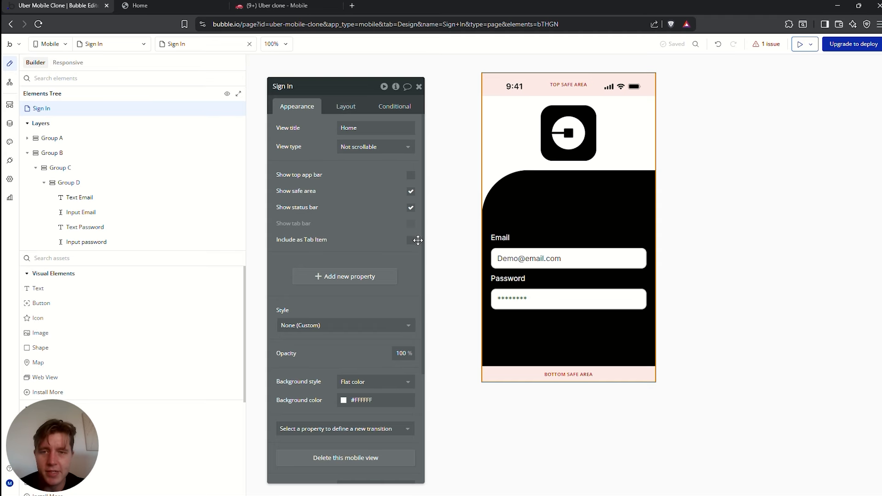
click(418, 176)
click(523, 152)
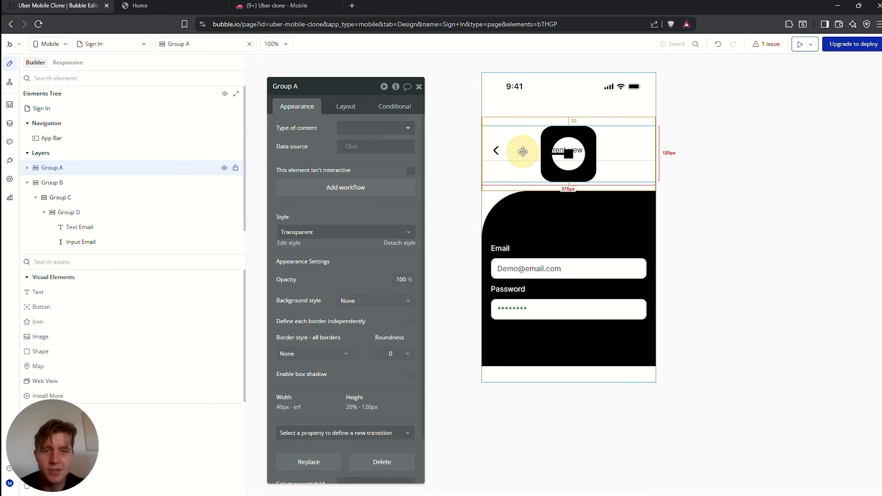
Preview the mobile app, note the Home header title, and return to the editor
click(800, 44)
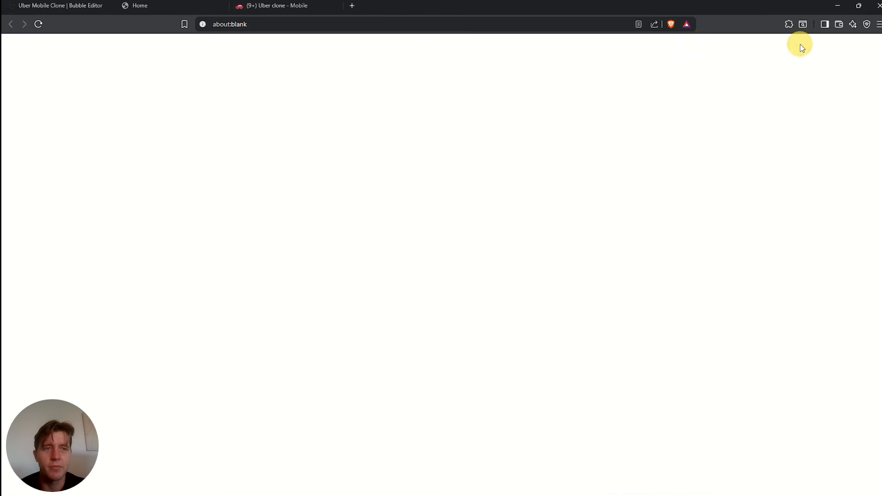
drag(472, 108, 416, 115)
click(570, 122)
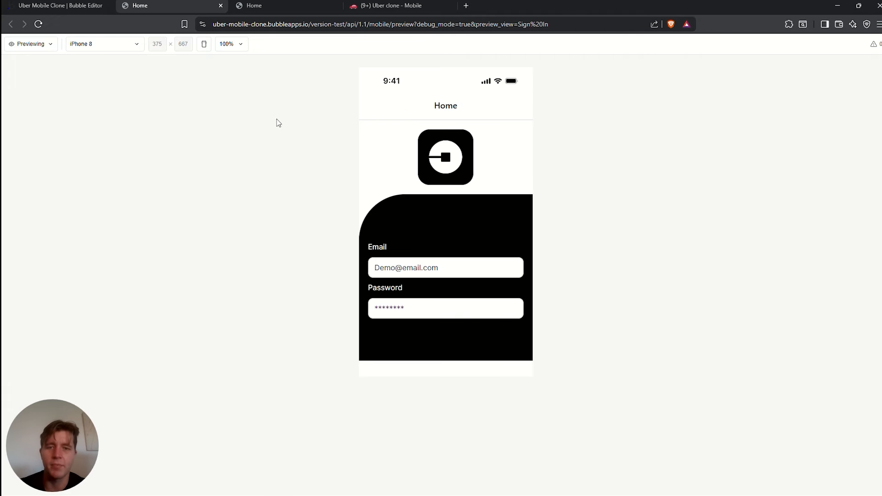
click(60, 6)
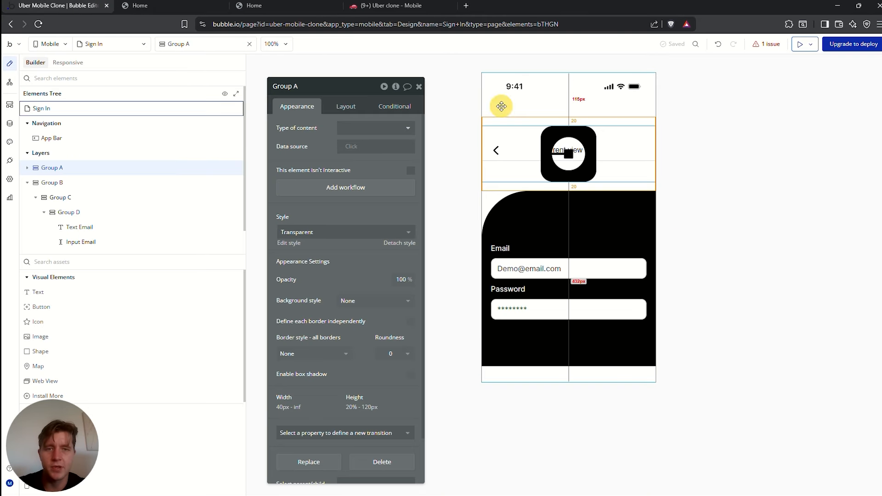
Replace the Sign In view's View title 'Home' with 'Sign In'
drag(360, 128, 336, 126)
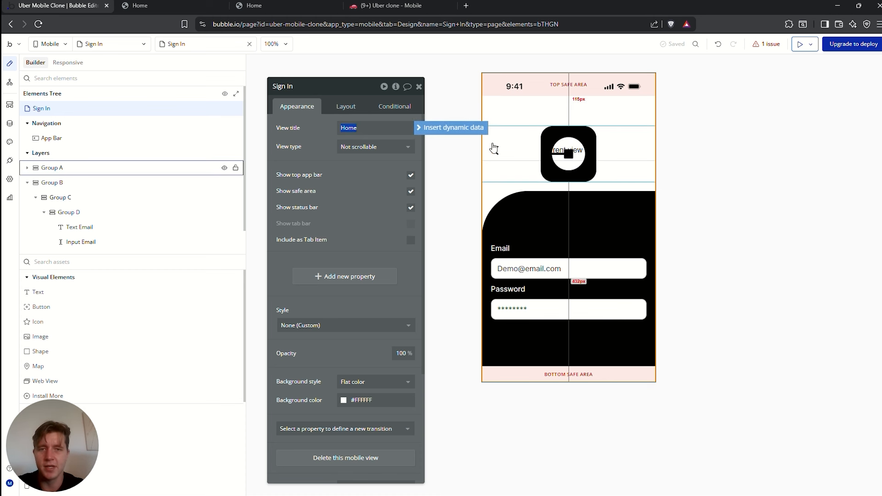
click(59, 112)
double_click(380, 130)
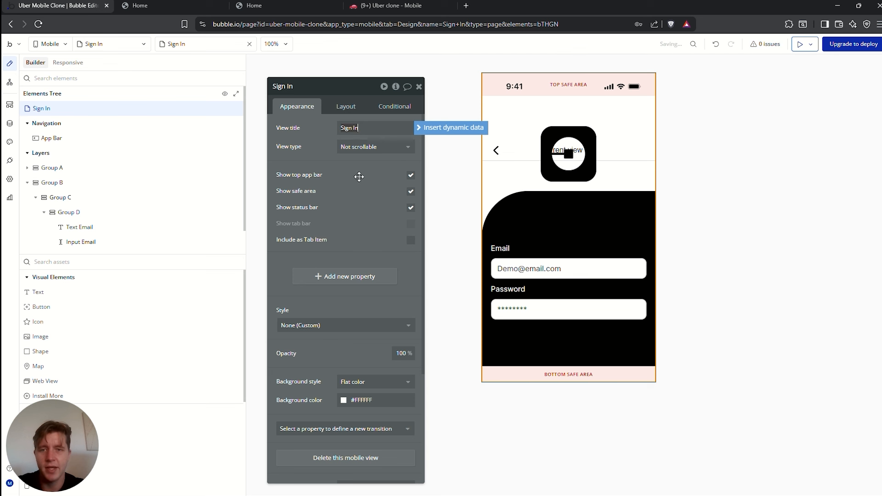
click(342, 196)
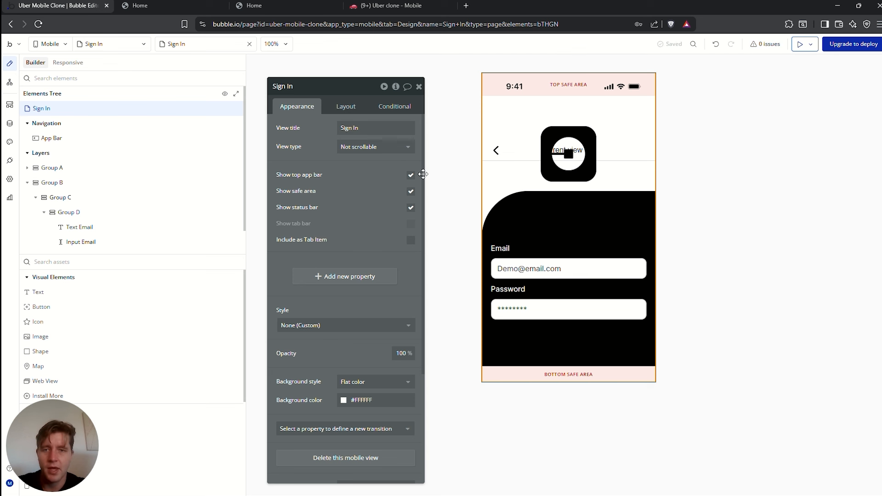
click(565, 257)
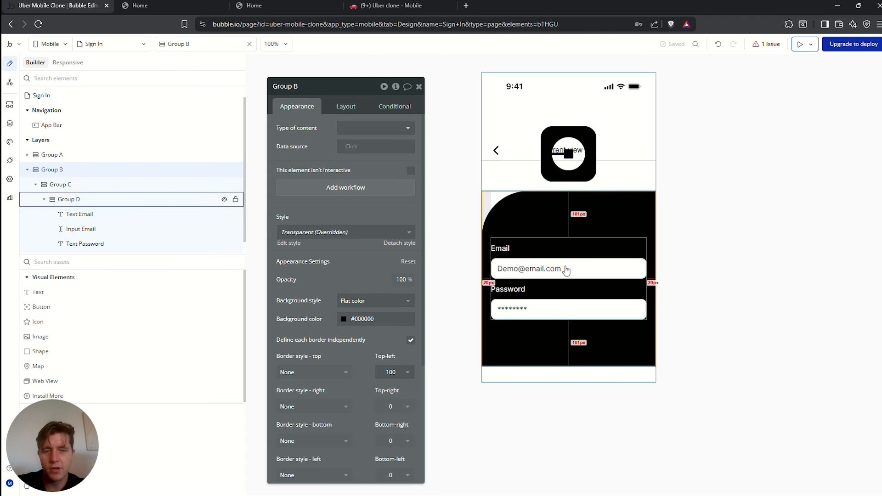
Add a button labelled Sign In below the password field
click(92, 265)
text(butt)
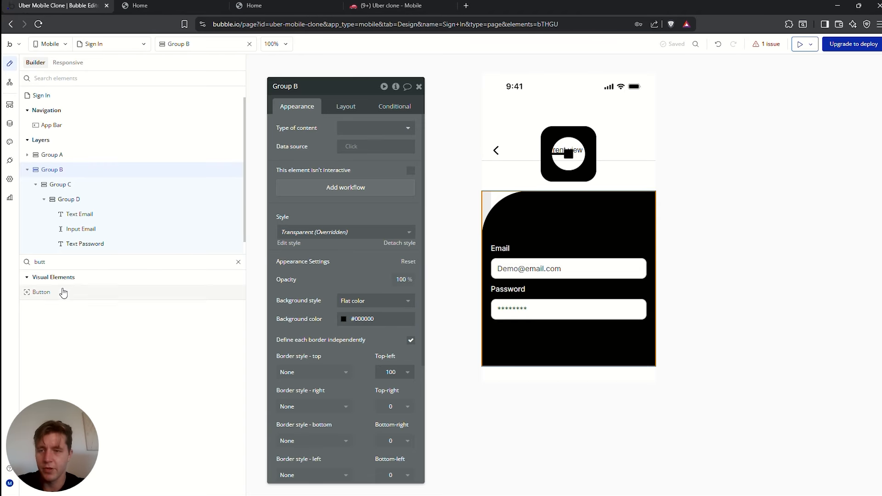
drag(55, 292, 535, 345)
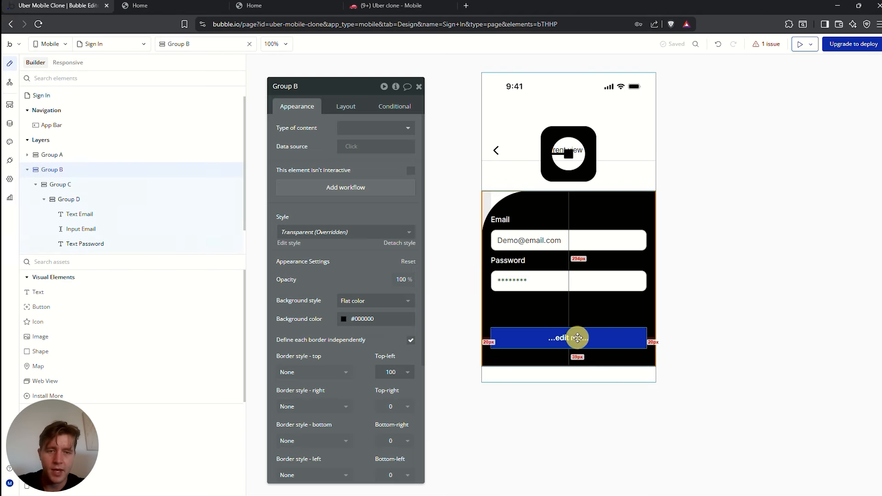
click(365, 146)
text(Sign In)
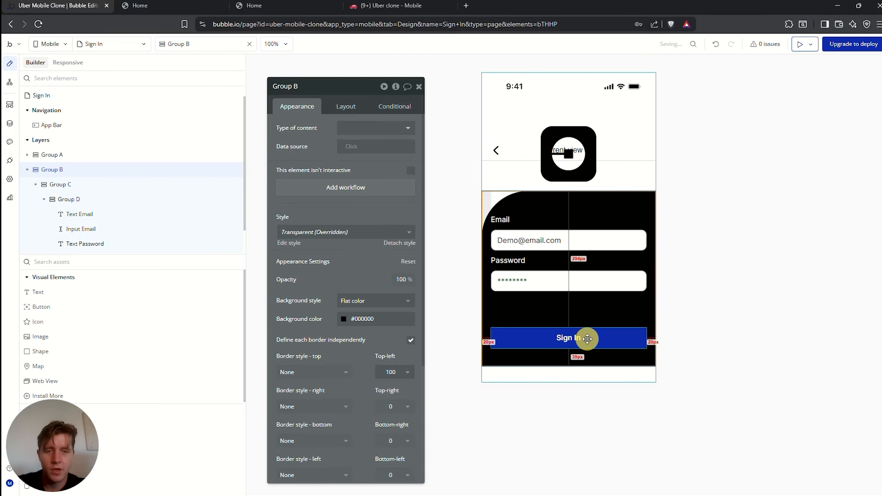
click(587, 339)
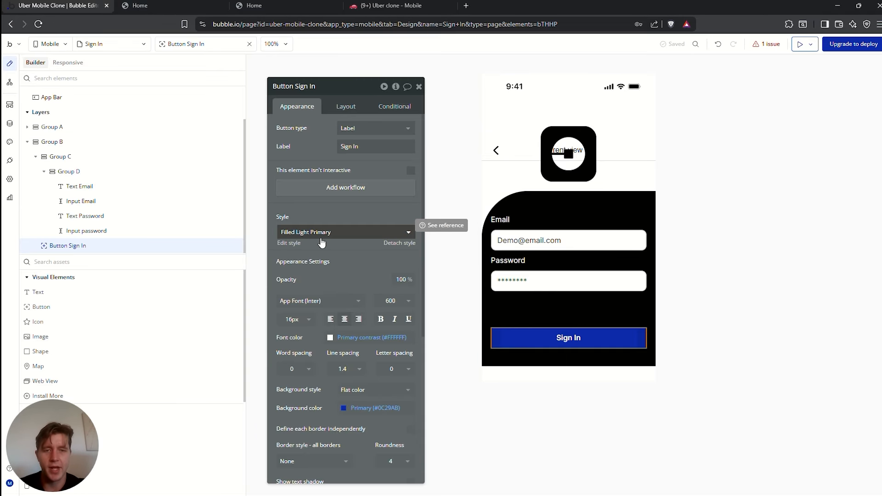
click(558, 338)
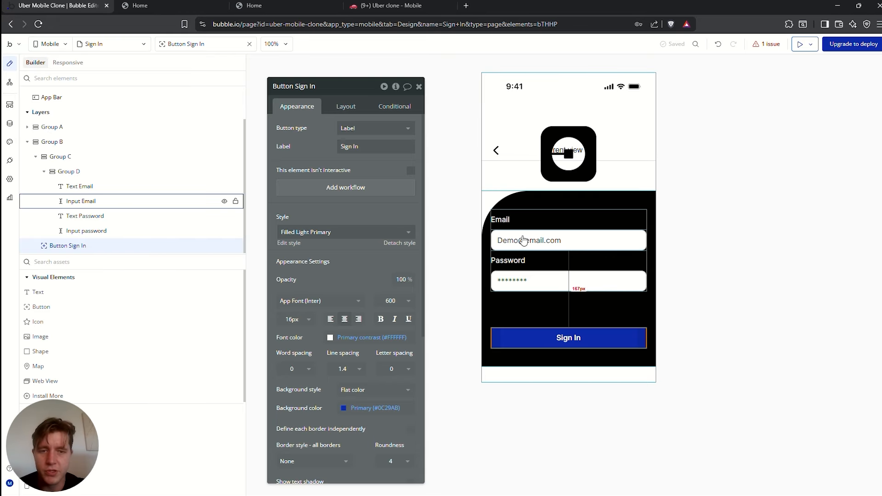
Add a new group, move the Sign In button into it, and add a Text beneath
click(79, 263)
text(group)
drag(41, 292, 529, 315)
drag(70, 249, 79, 235)
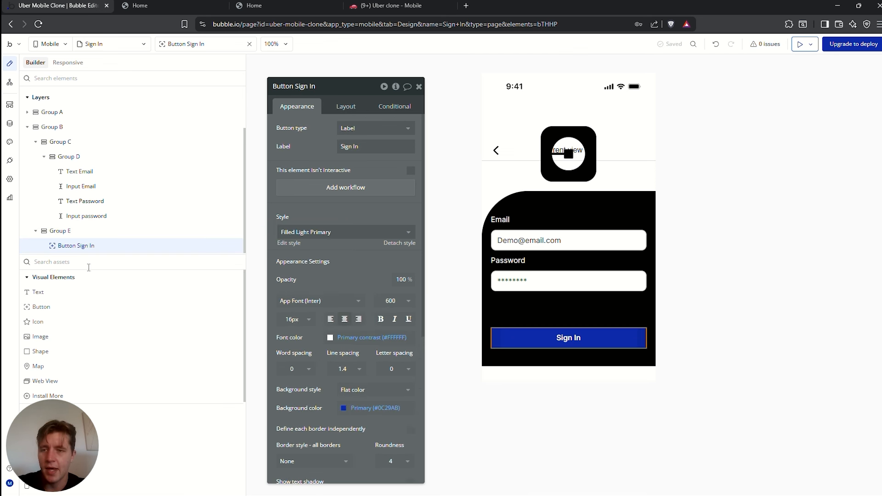
drag(37, 293, 83, 248)
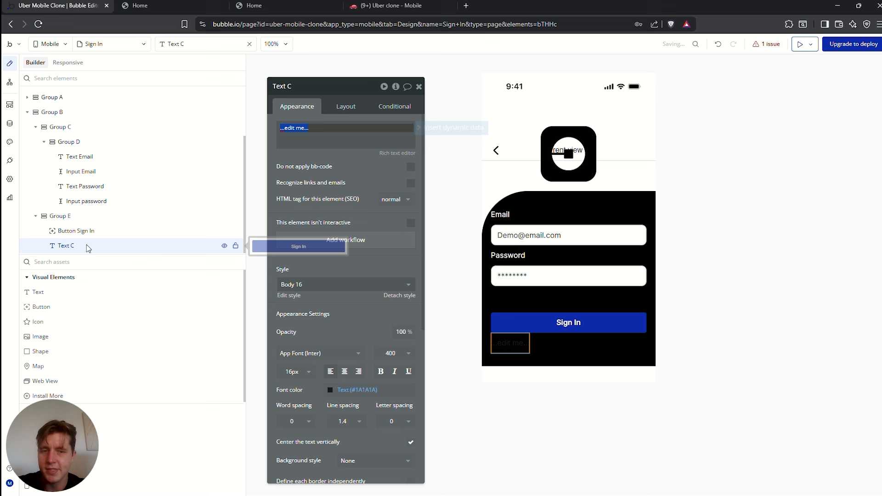
Set Text C's font colour to Primary contrast white (#FFFFFF) and return to its content
click(332, 390)
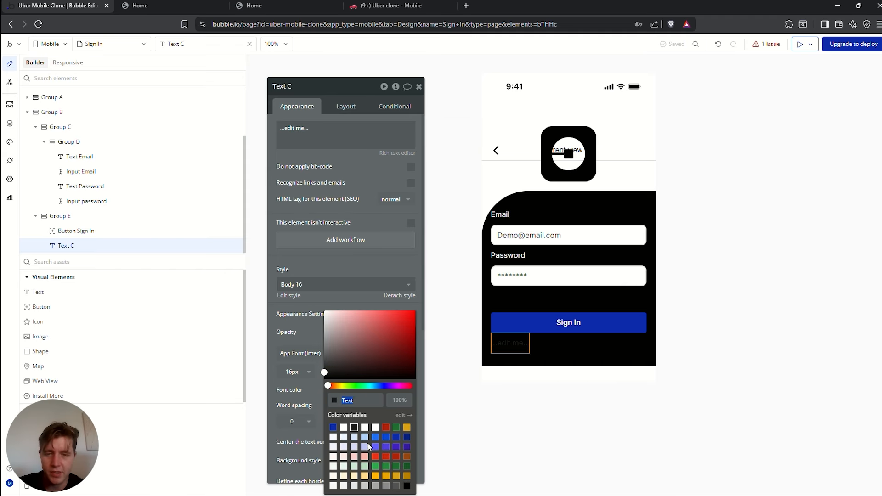
click(345, 428)
click(315, 126)
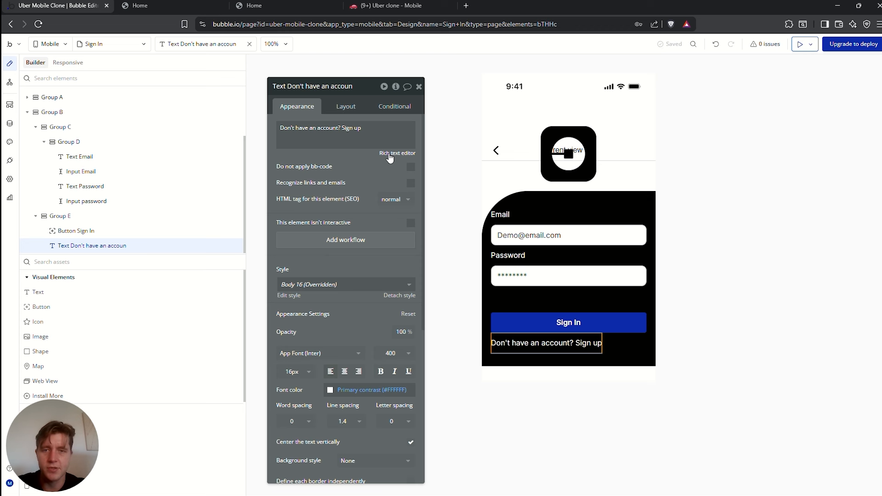
Make the words 'Sign up' bold in the rich text editor and save
click(390, 155)
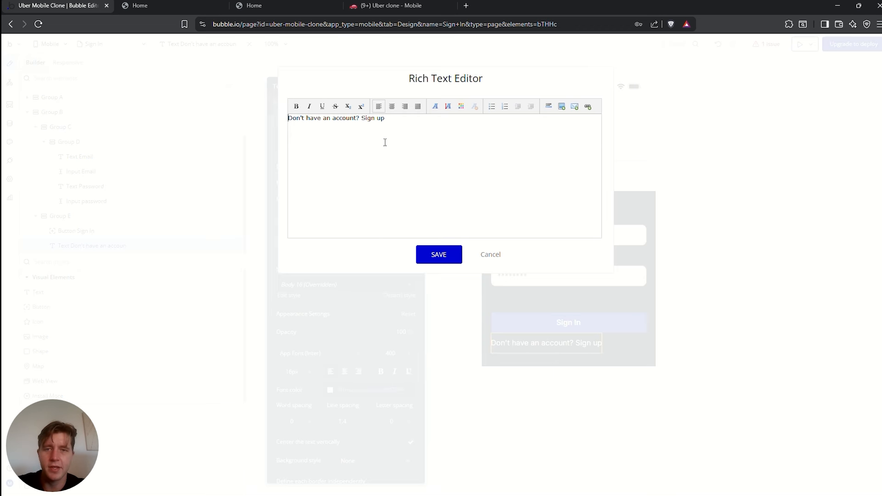
drag(388, 119, 360, 118)
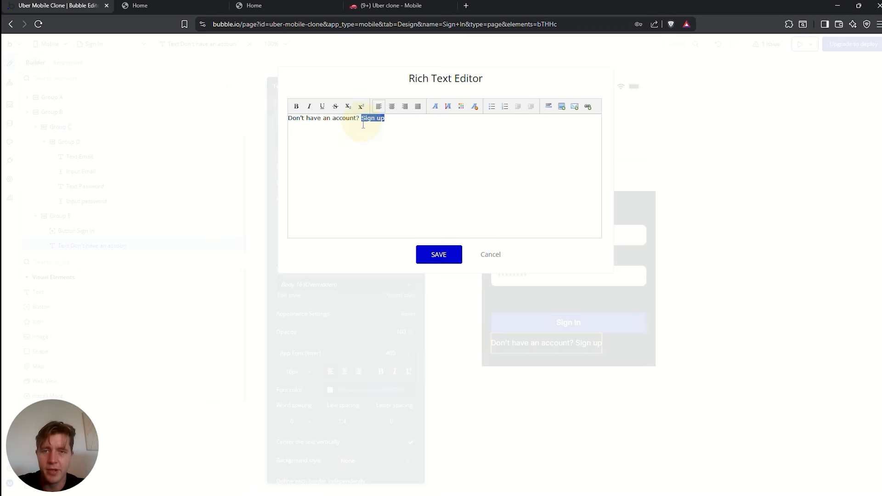
click(297, 108)
click(439, 254)
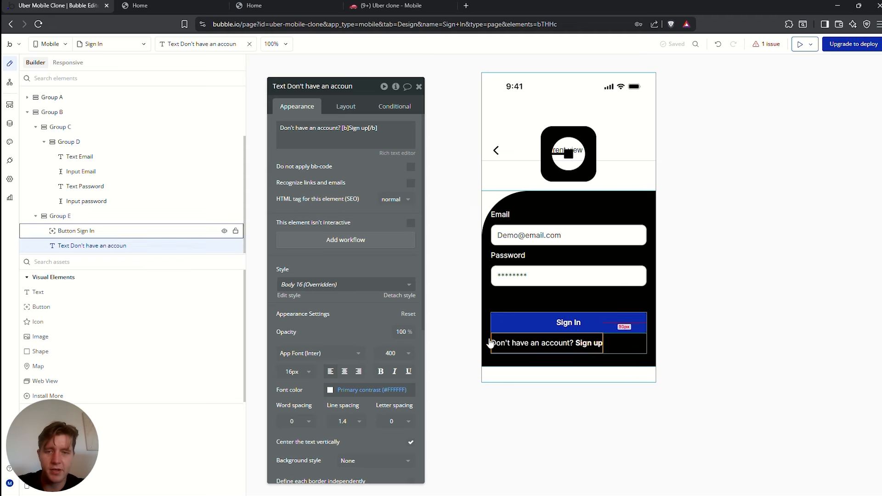
Centre the line's text and set its horizontal layout alignment to center
click(346, 377)
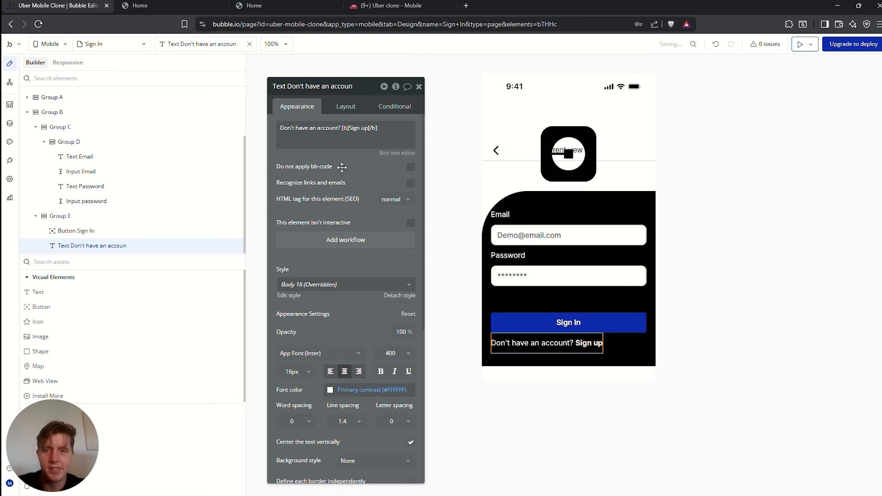
click(346, 106)
click(380, 175)
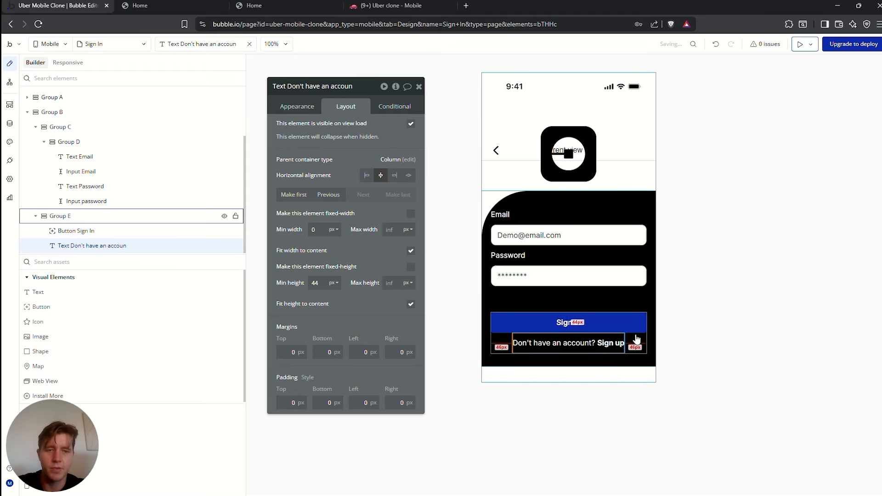
click(569, 323)
Give the Sign In button a Gray 40 (#C7C7C7) background and a dark Text-colored label
click(297, 107)
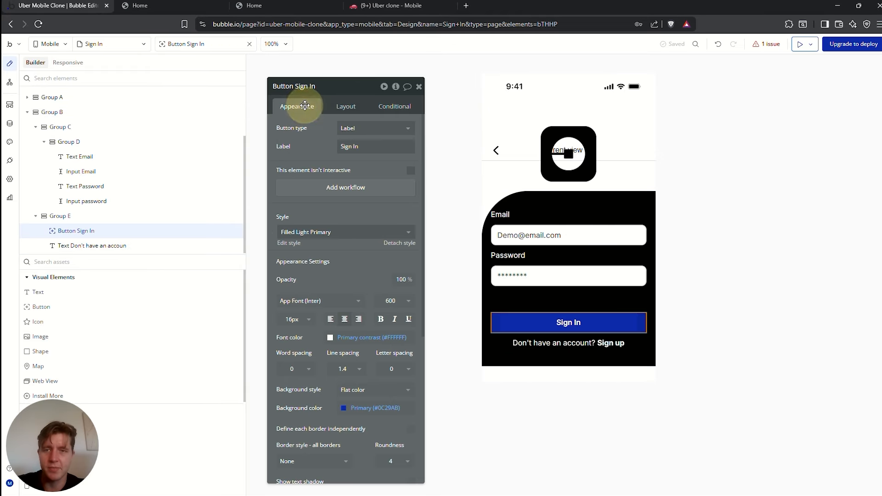
click(375, 408)
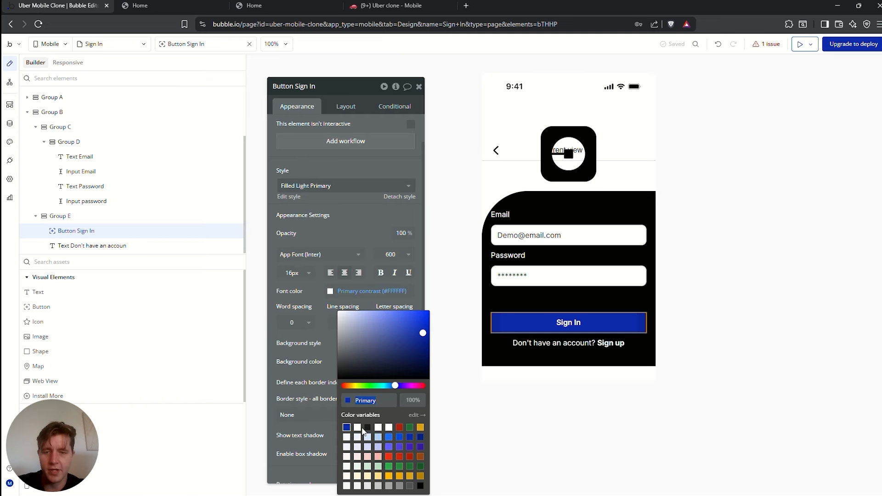
click(348, 477)
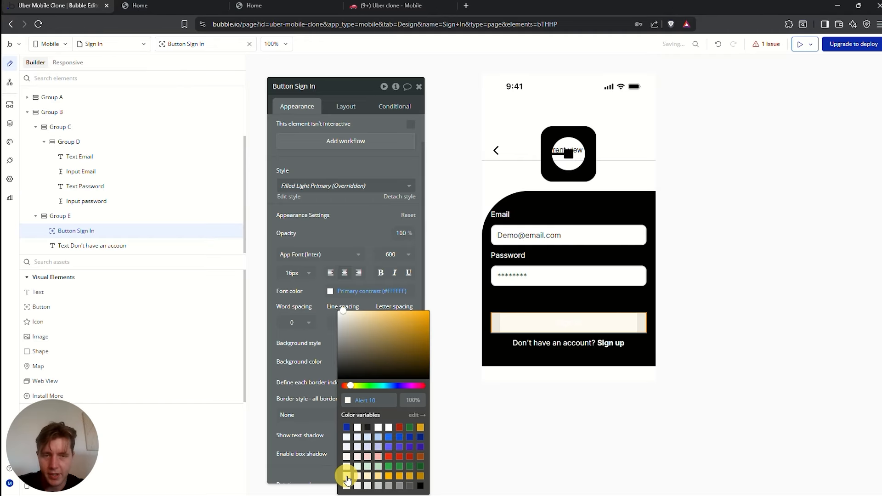
click(378, 486)
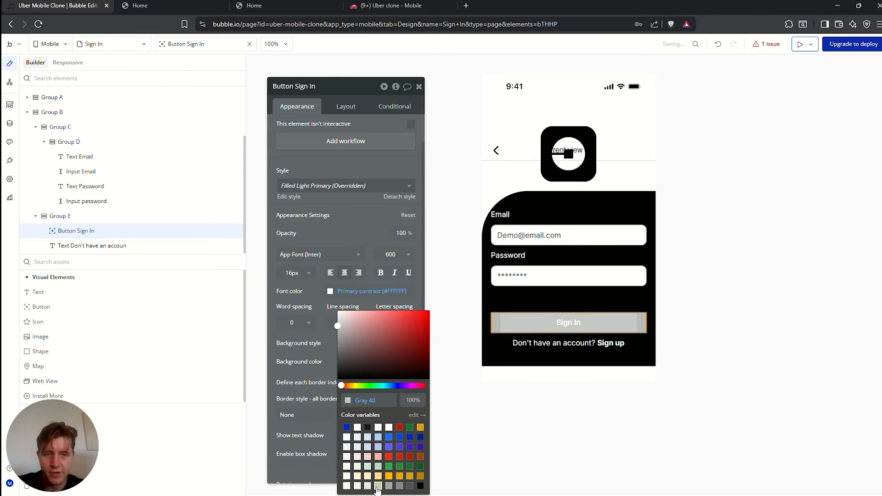
click(359, 233)
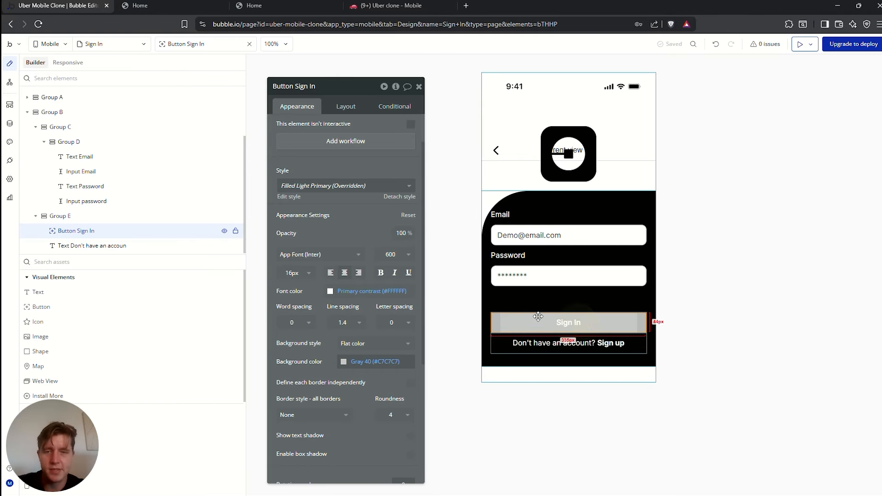
click(329, 291)
click(355, 415)
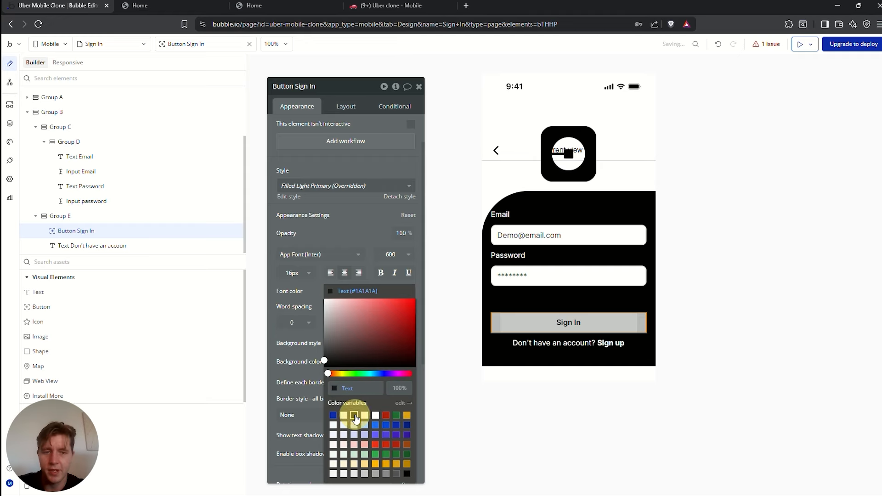
click(686, 294)
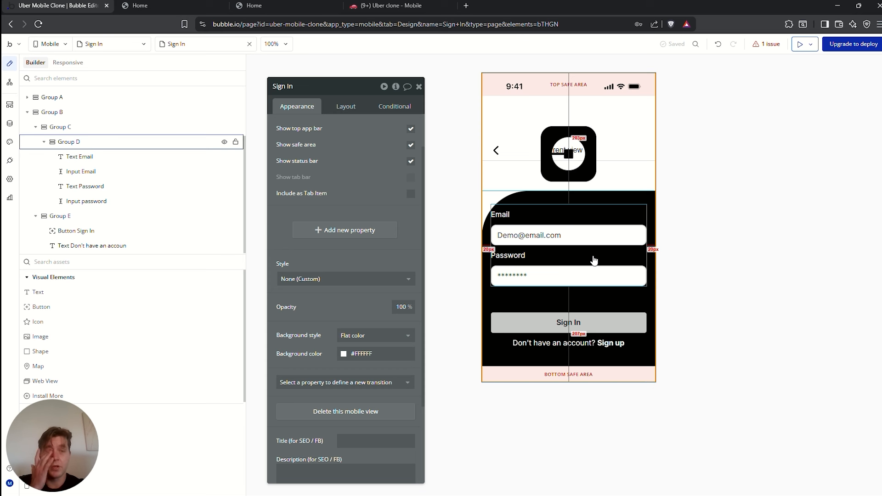
click(798, 44)
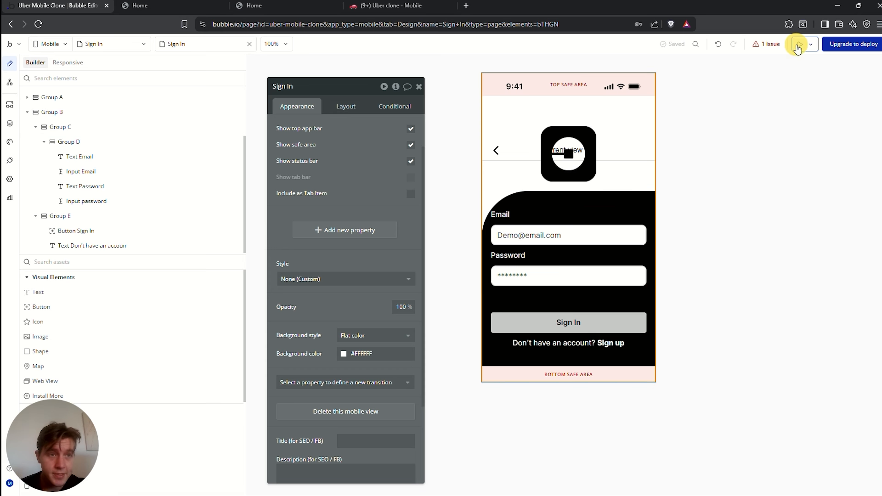
Preview the Sign In view at iPhone 14/15 Pro size, then go back to the editor
double_click(366, 217)
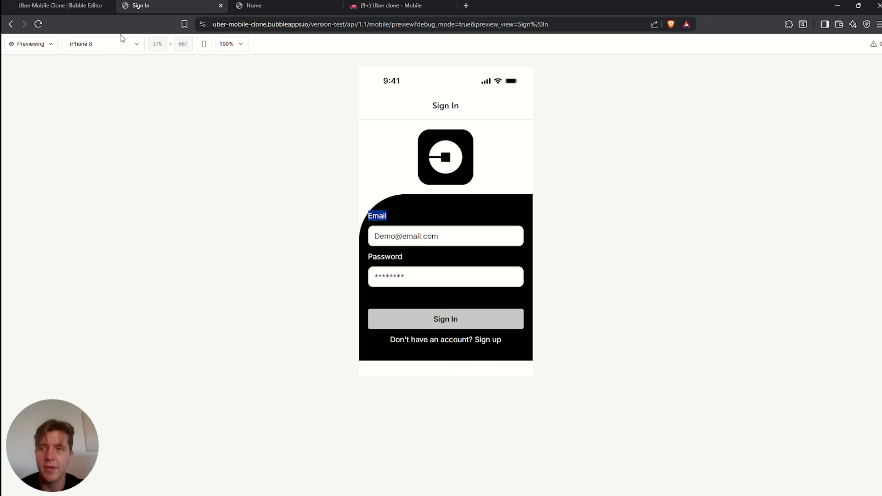
click(69, 5)
click(141, 6)
click(108, 45)
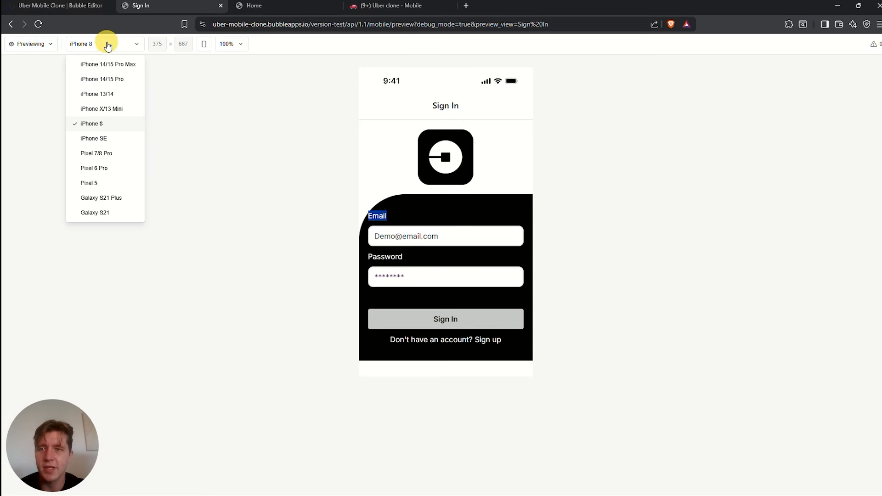
click(107, 79)
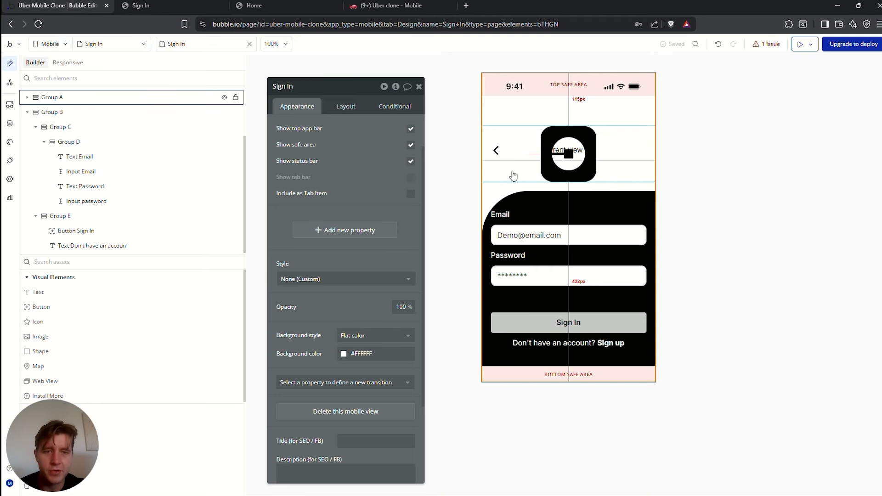
click(512, 171)
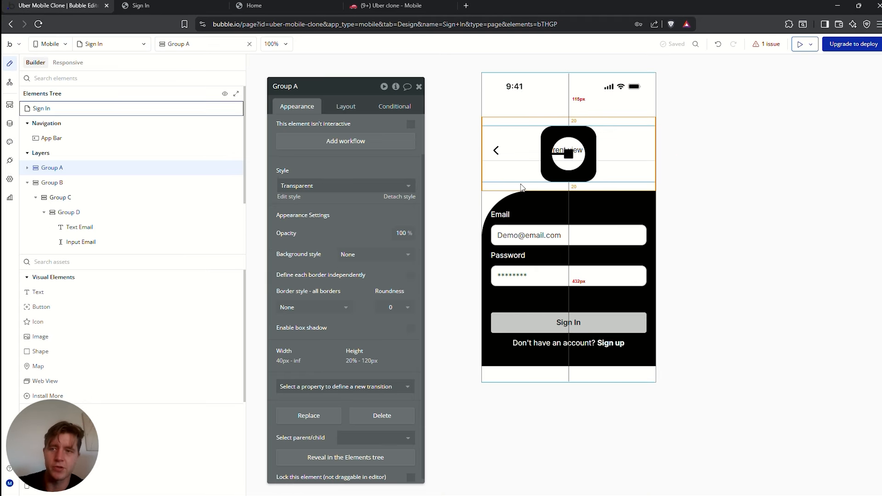
Delete Group A, the logo group, from the Sign In view
key(Delete)
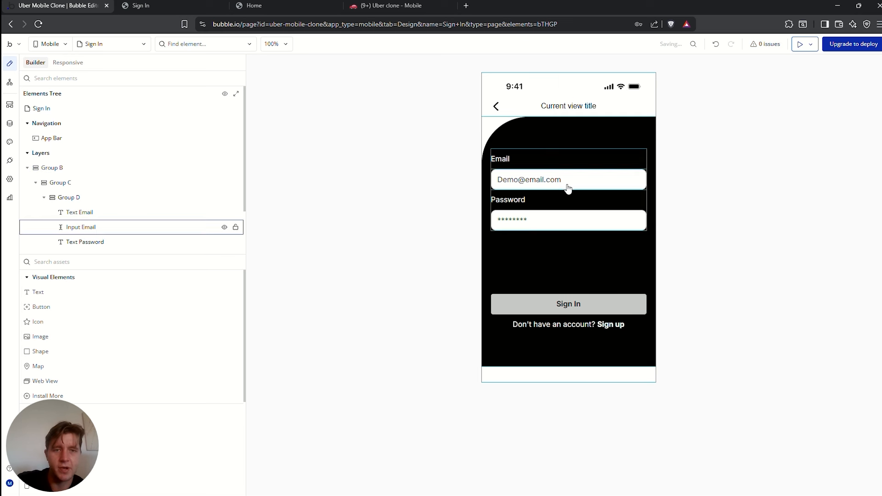
click(616, 134)
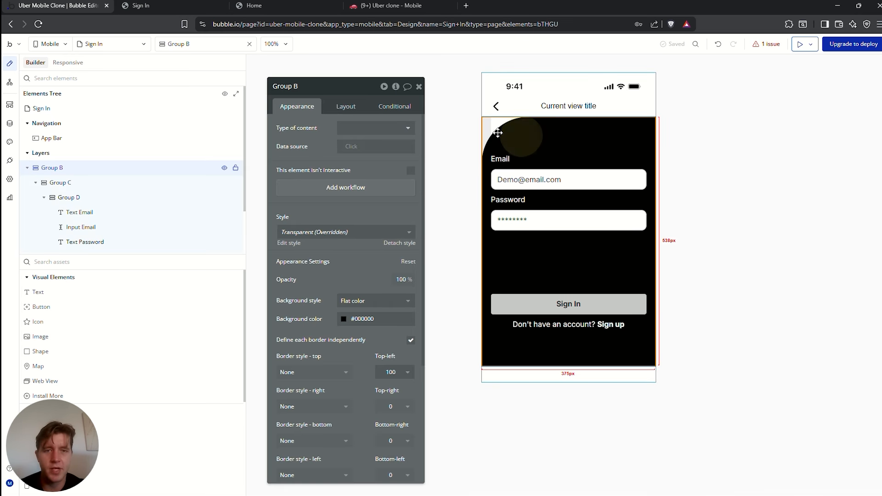
click(750, 132)
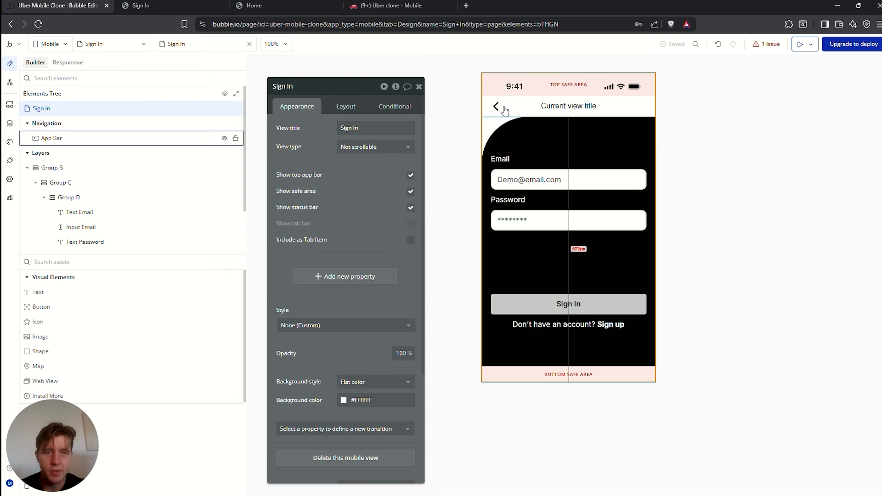
Remove the bottom border from the Sign In view's app bar
click(522, 110)
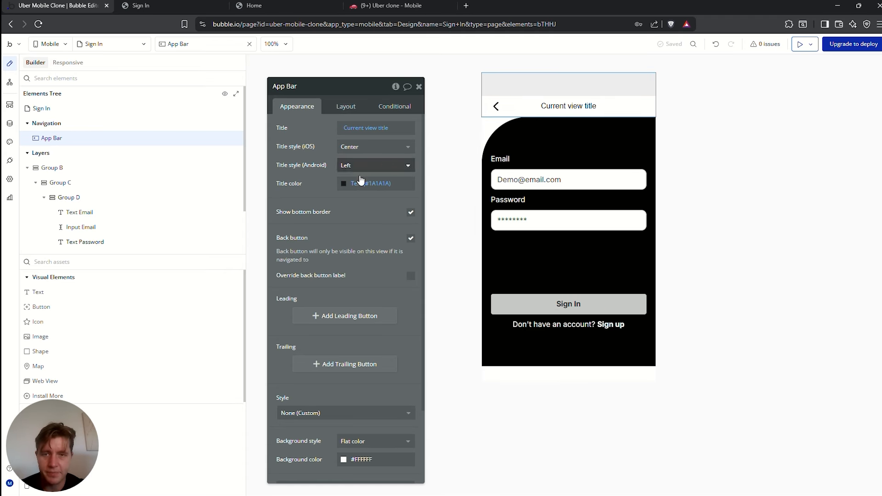
click(410, 213)
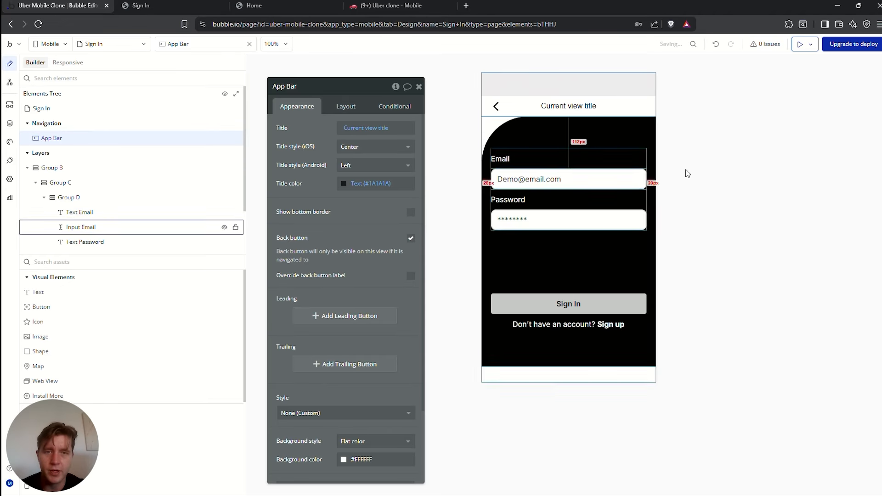
click(552, 143)
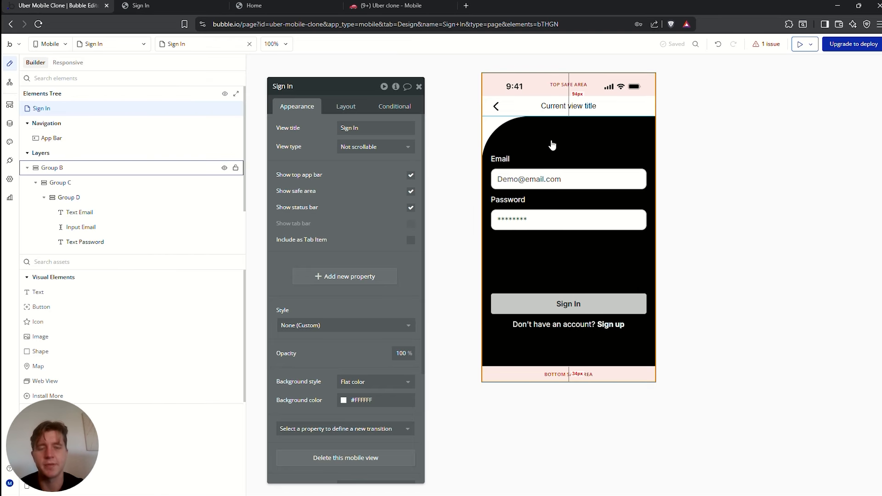
click(553, 146)
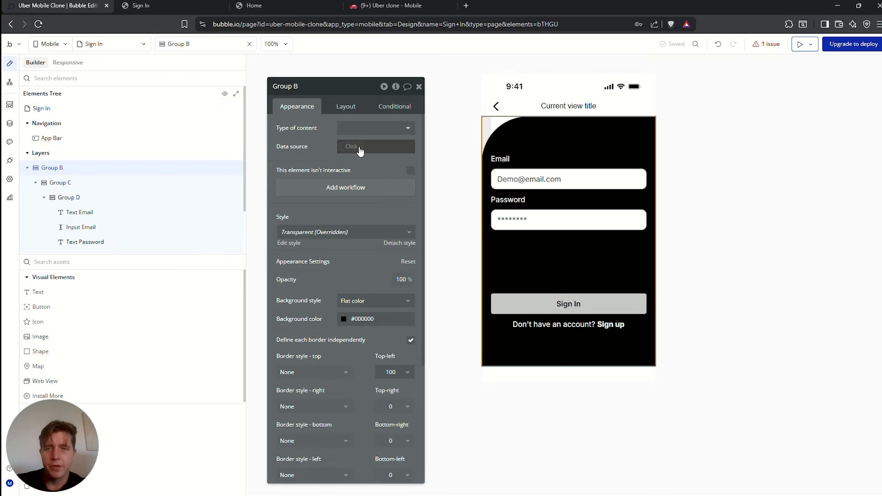
Glance at the preview, then switch to the Home view and inspect the Rider and Driver buttons
click(176, 12)
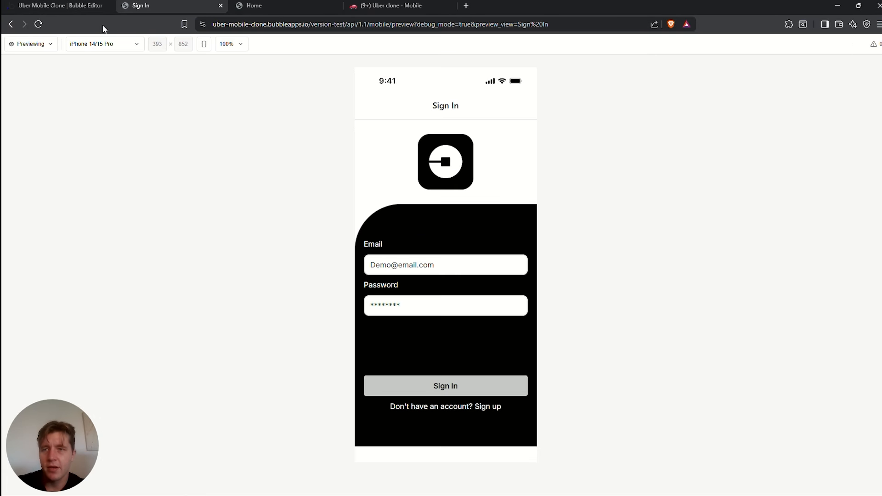
click(16, 6)
click(95, 48)
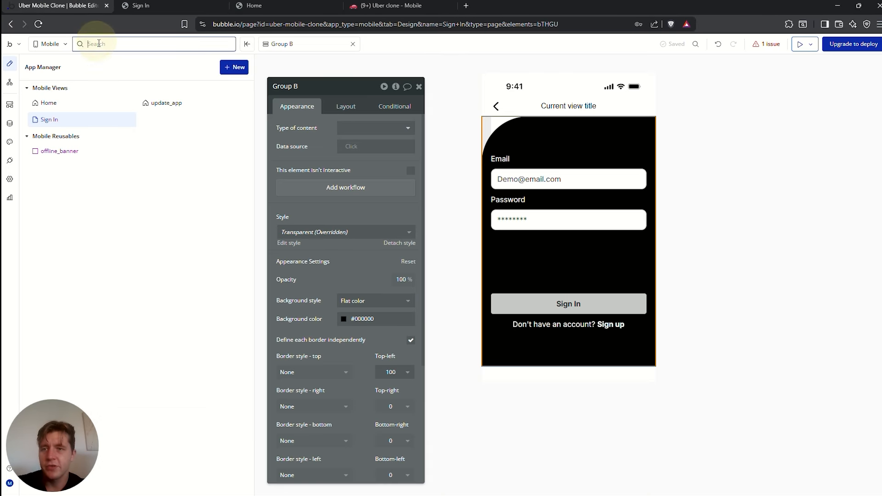
click(51, 107)
click(579, 263)
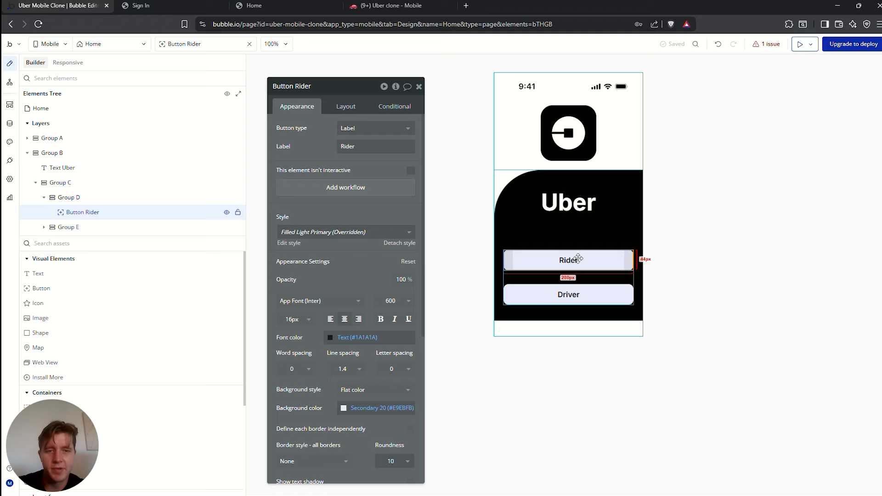
click(580, 297)
click(591, 254)
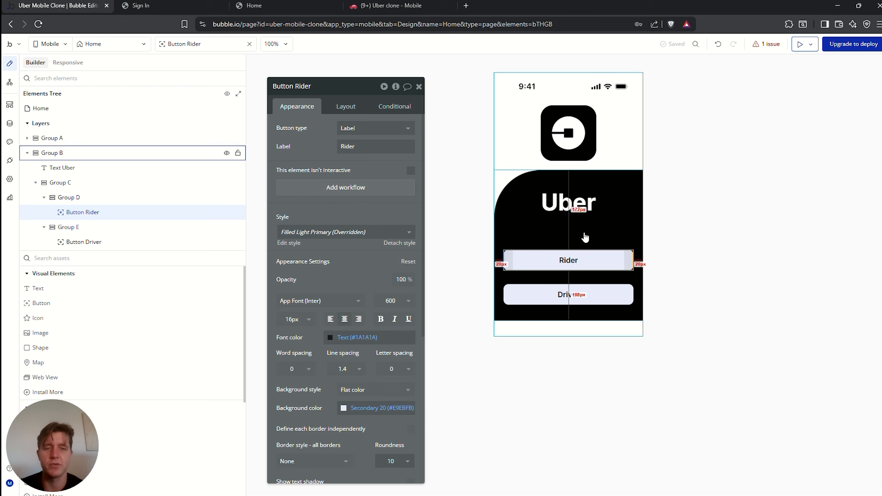
Switch back to the Sign In view and select it to show its settings
click(60, 45)
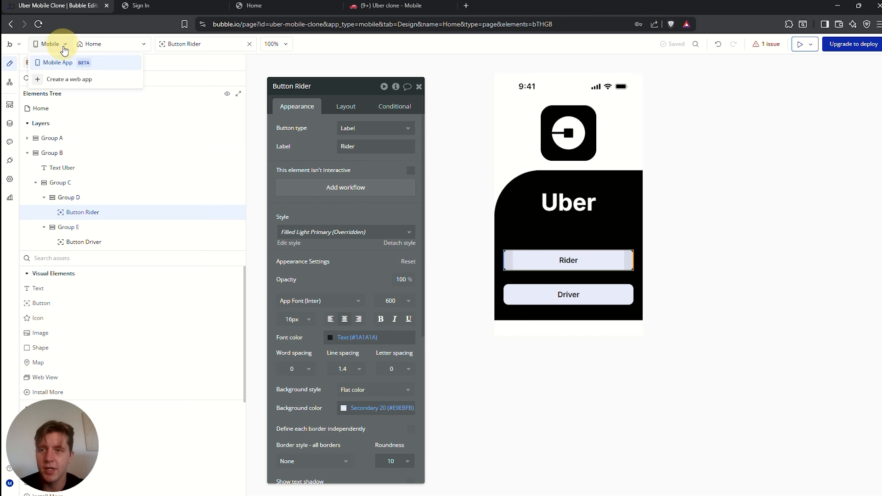
click(102, 45)
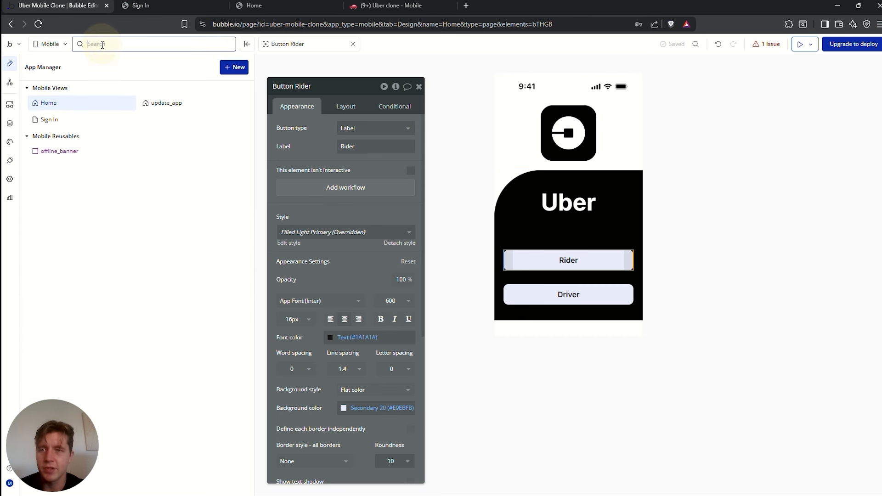
click(59, 124)
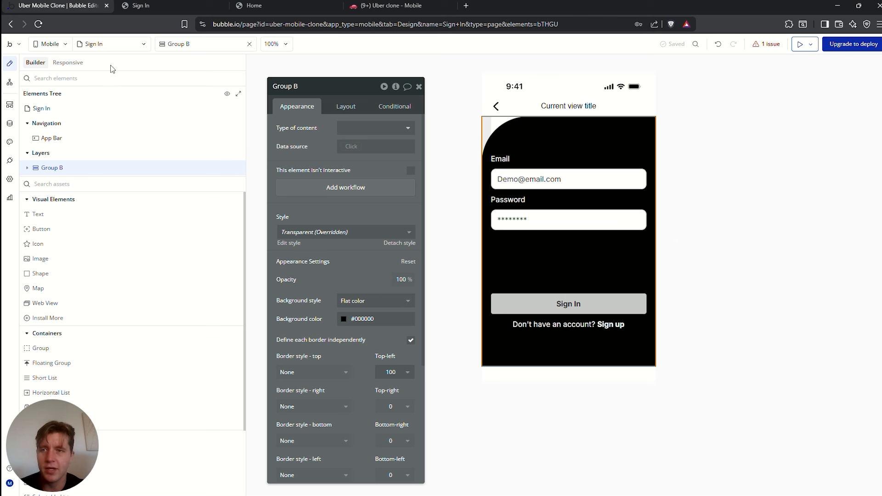
click(78, 107)
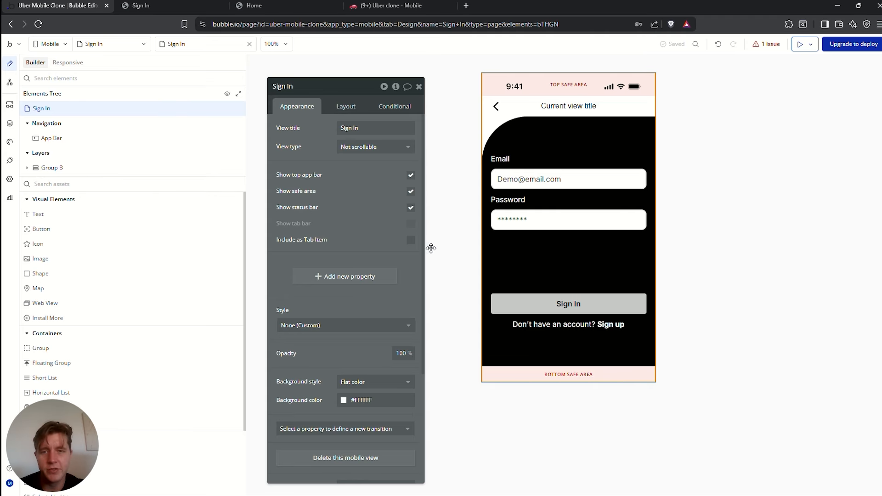
Add a required User Type property to the Sign In view, a dynamic value of type User Type
click(344, 266)
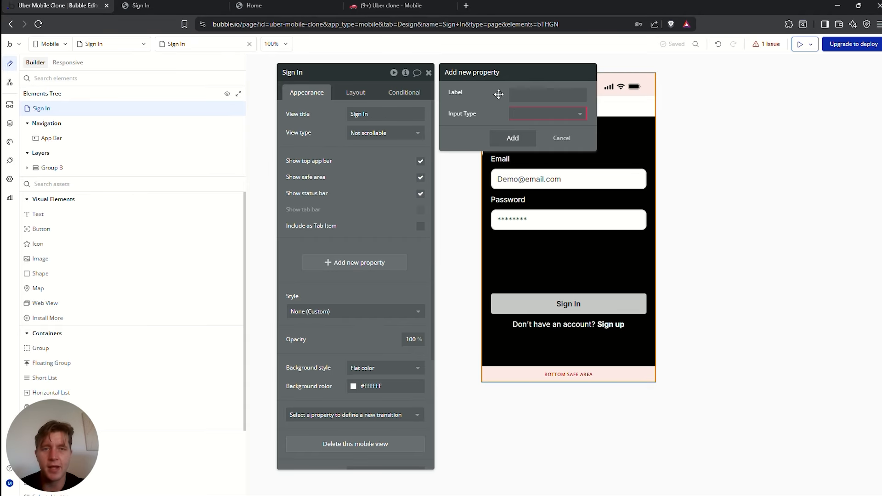
click(534, 93)
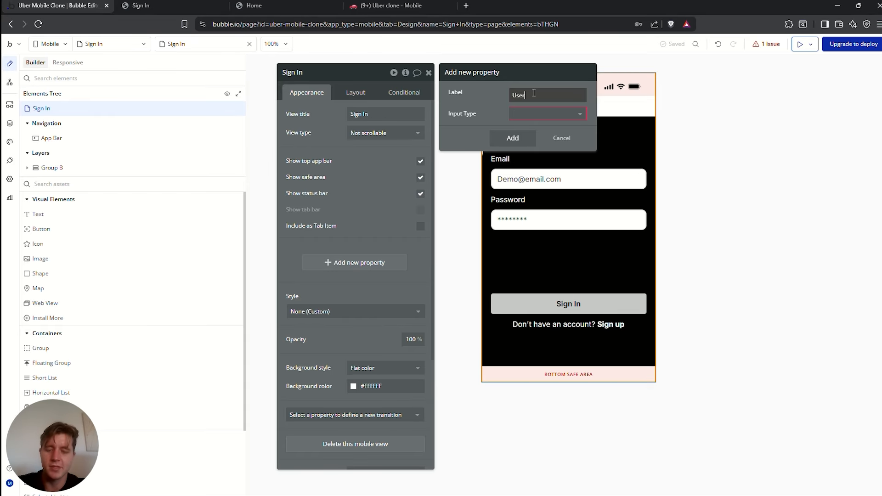
click(547, 113)
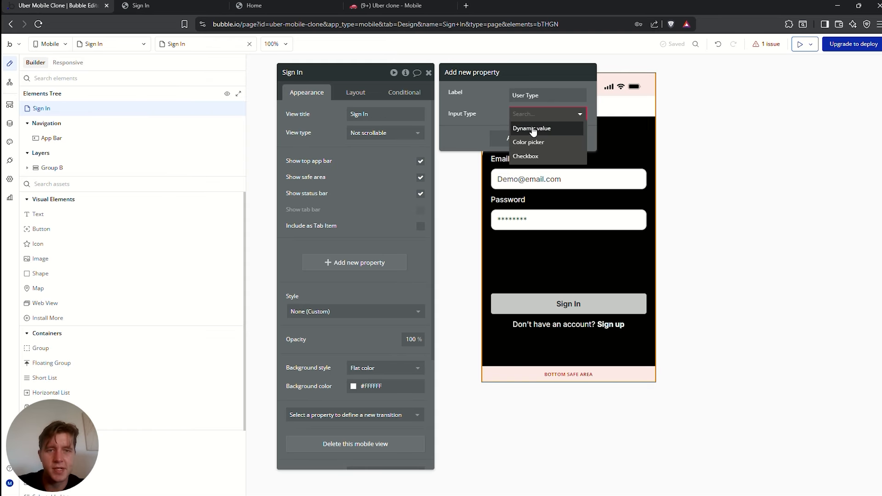
click(546, 129)
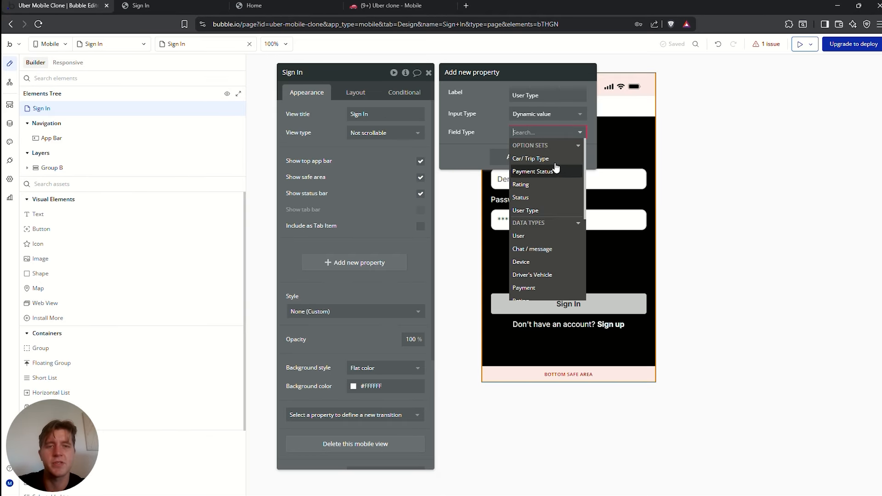
click(525, 211)
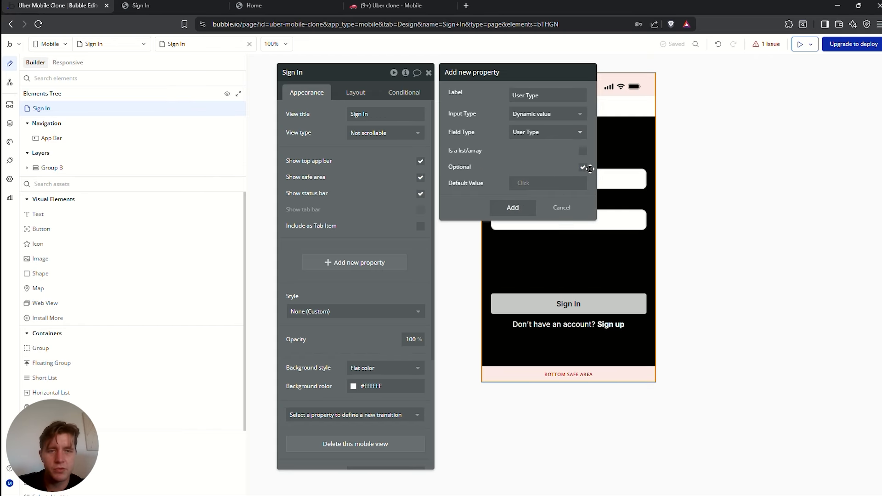
click(582, 167)
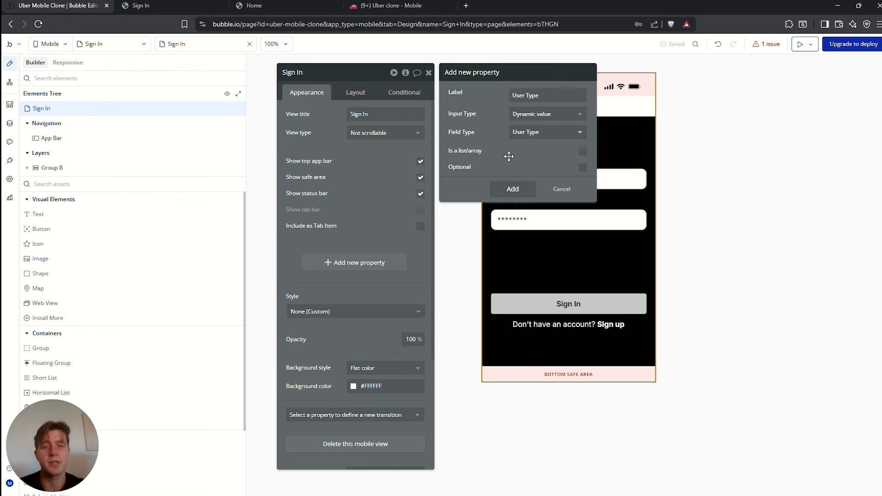
click(512, 189)
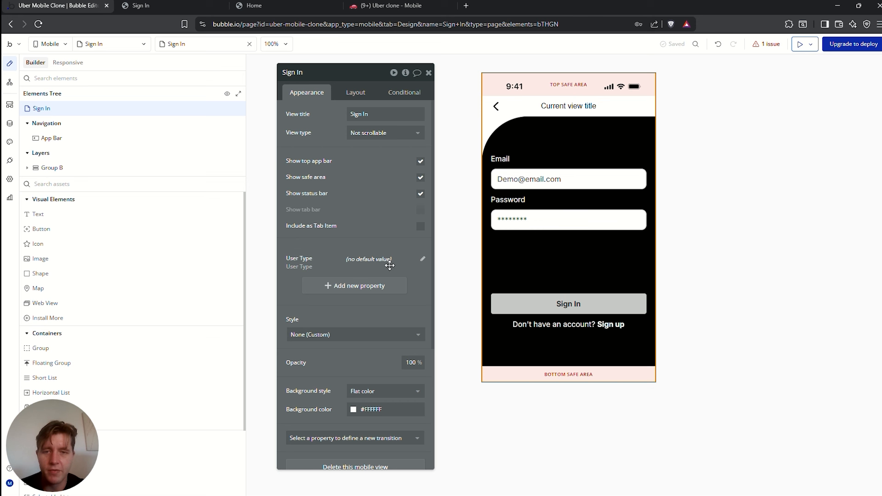
Review the User Type option set's Rider (user), Driver and Admin options, then return to Group B
click(10, 124)
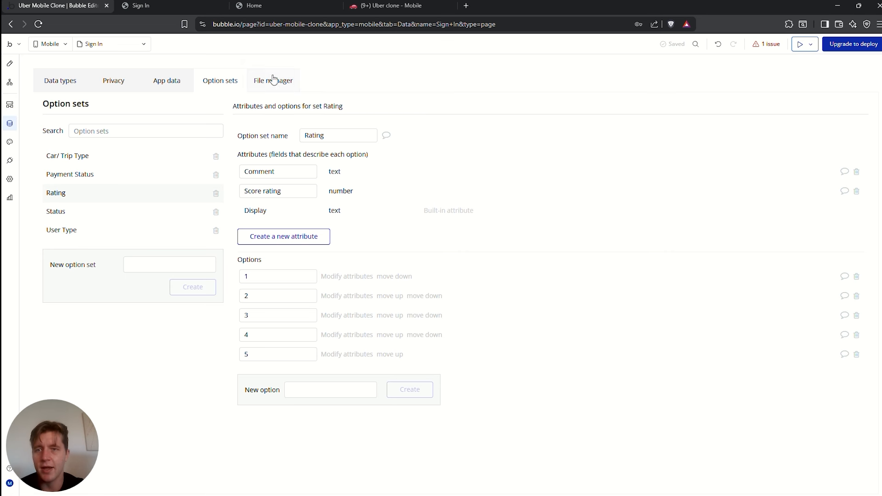
click(87, 231)
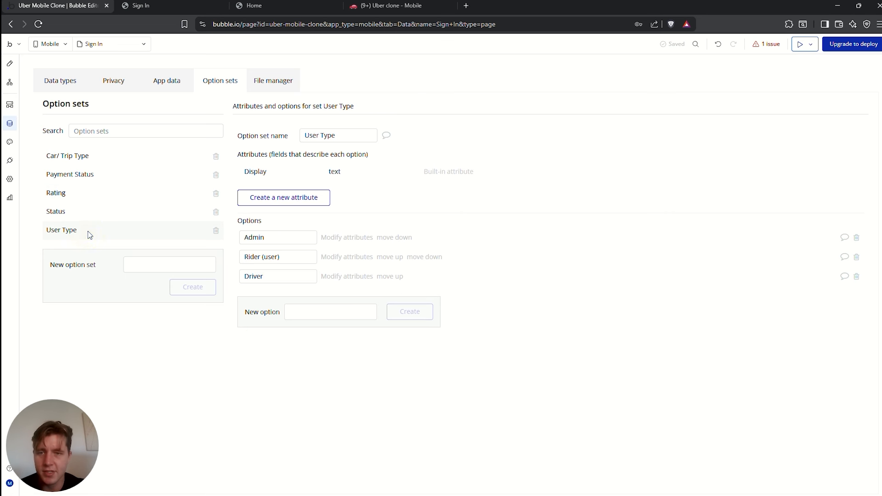
drag(296, 260, 220, 257)
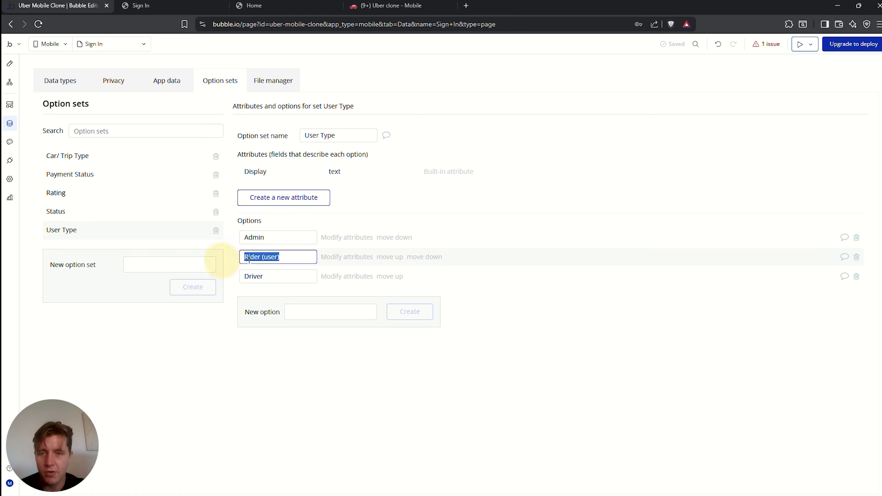
drag(289, 276, 233, 281)
drag(275, 238, 240, 239)
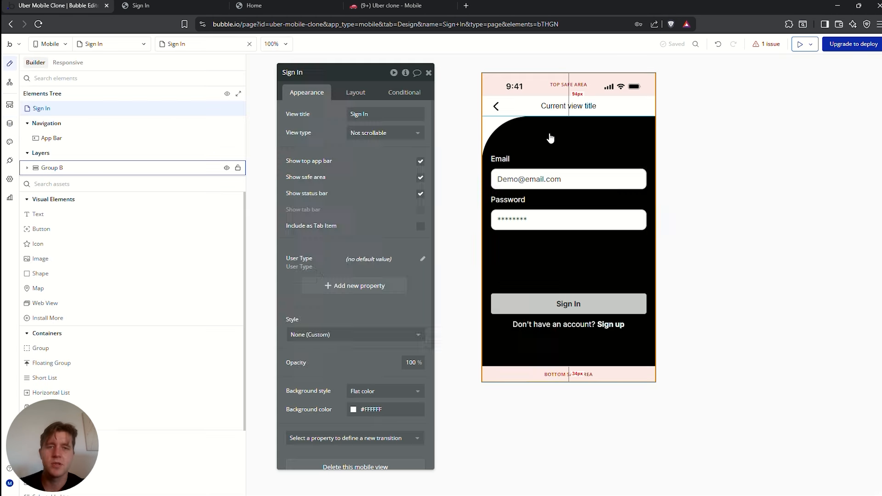
click(547, 134)
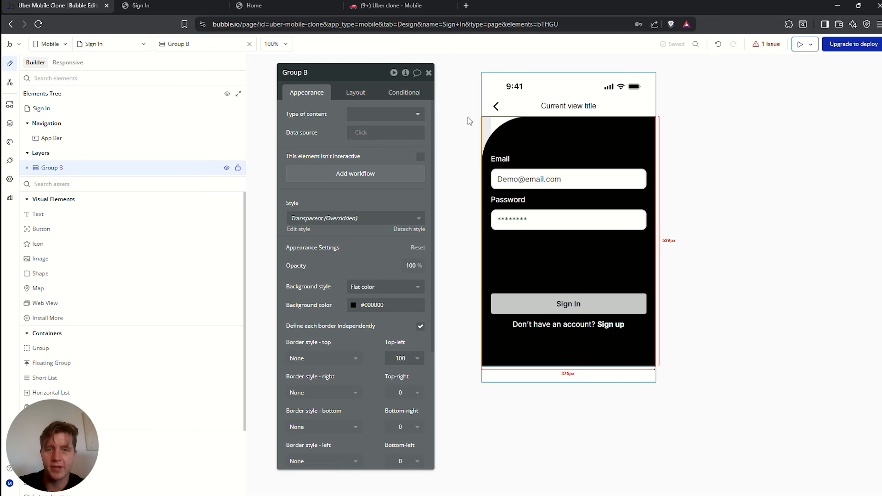
Place a white text element at the top of Group B reading 'Sign in'
drag(50, 221, 586, 142)
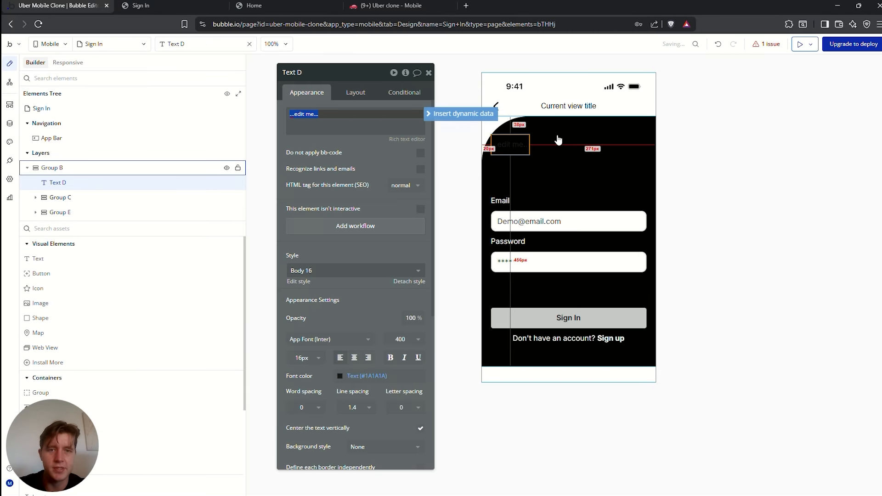
click(360, 96)
click(312, 96)
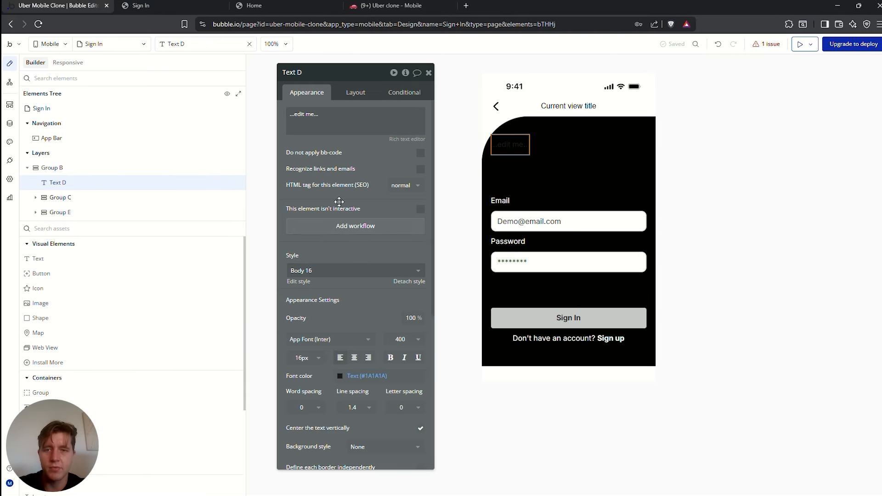
click(344, 378)
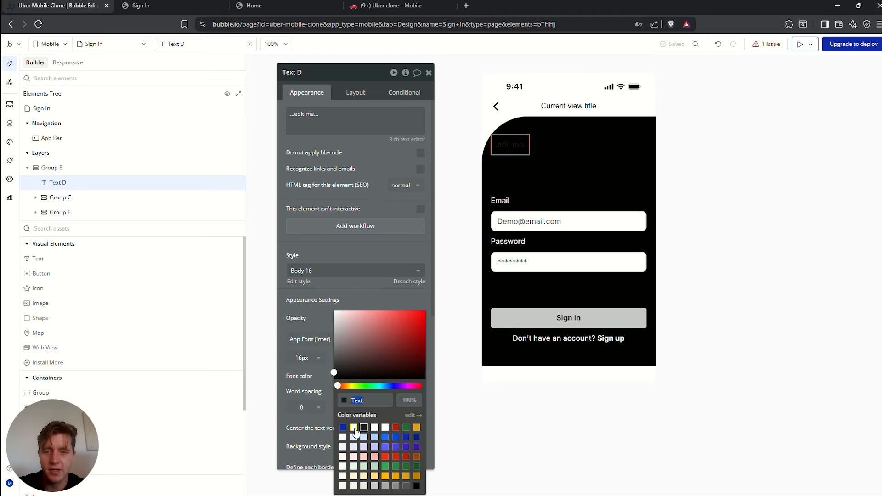
click(356, 434)
triple_click(321, 117)
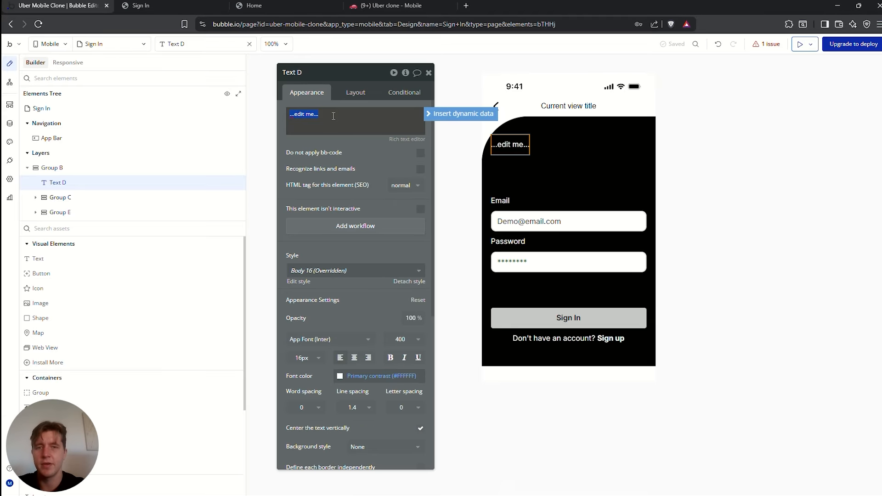
text(Sign in)
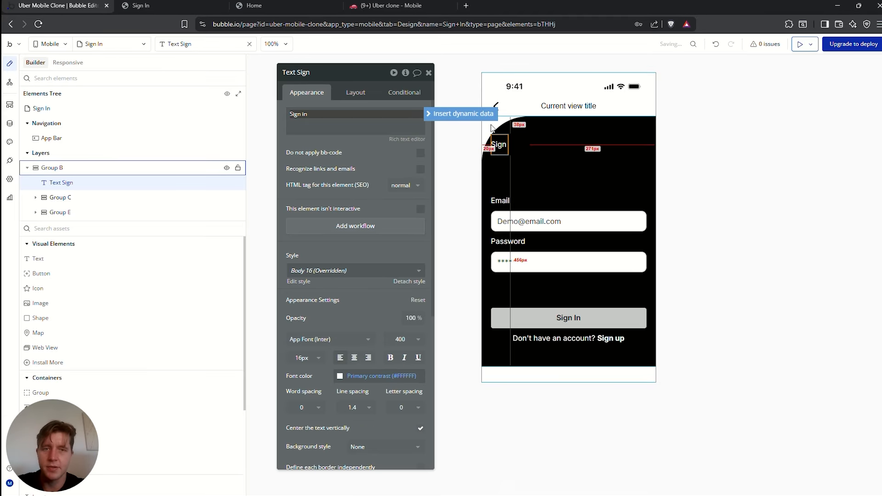
Prefix the header with Sign In's User Type's Display and centre it horizontally
click(462, 114)
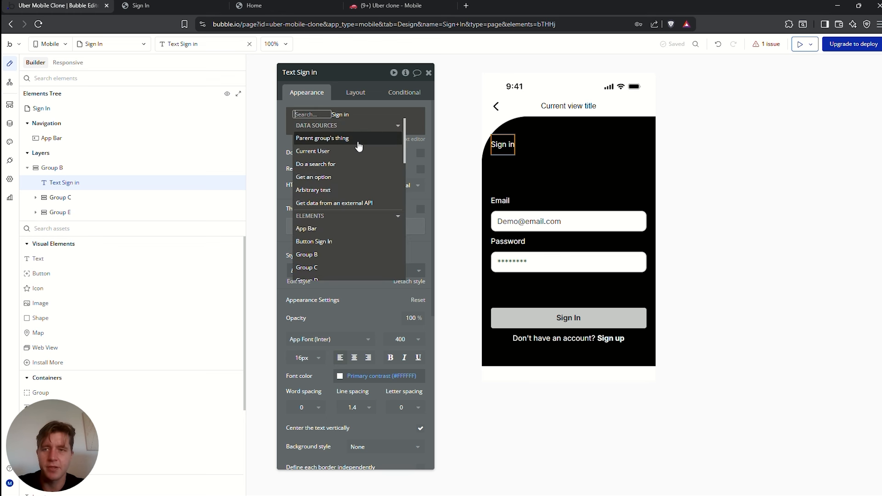
text(sign)
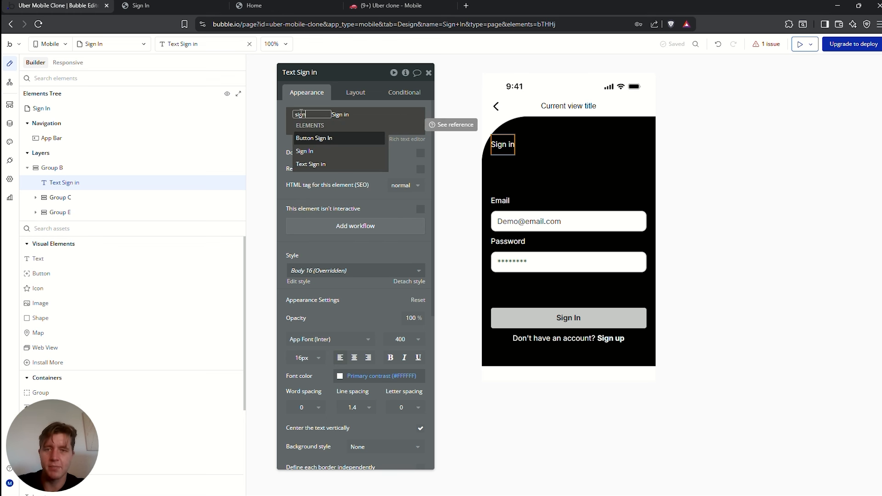
mouse_move(307, 151)
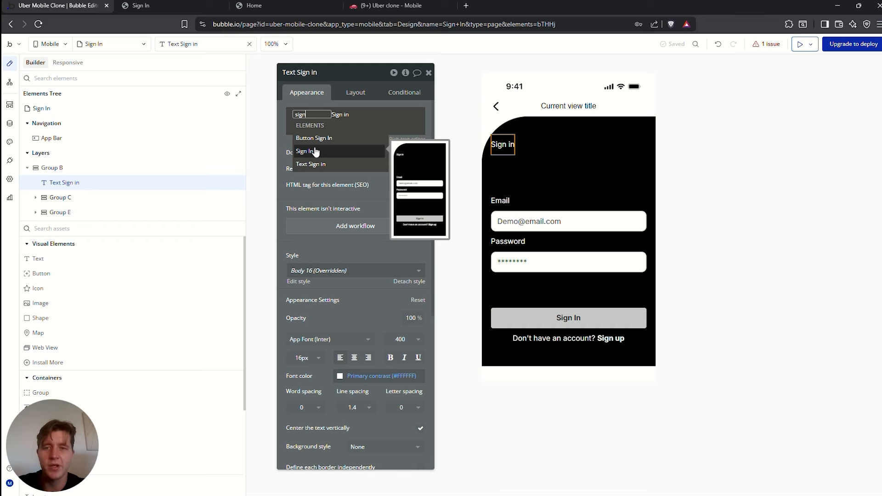
click(316, 153)
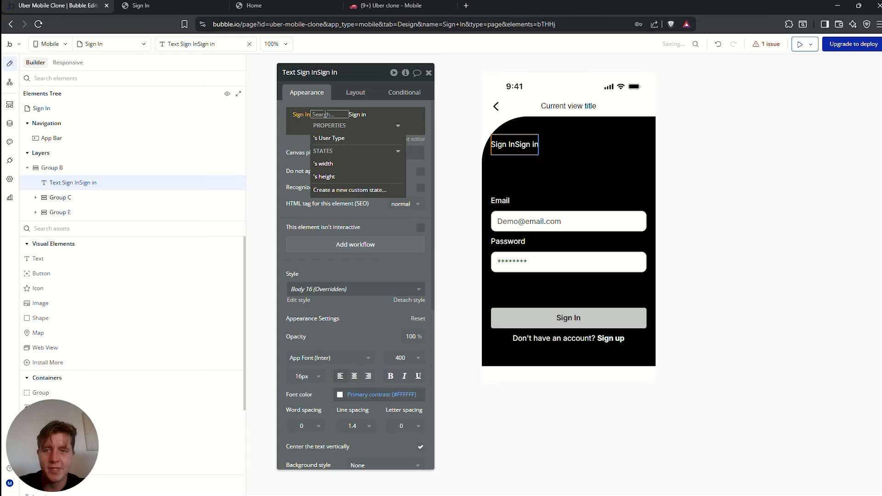
click(324, 138)
click(369, 143)
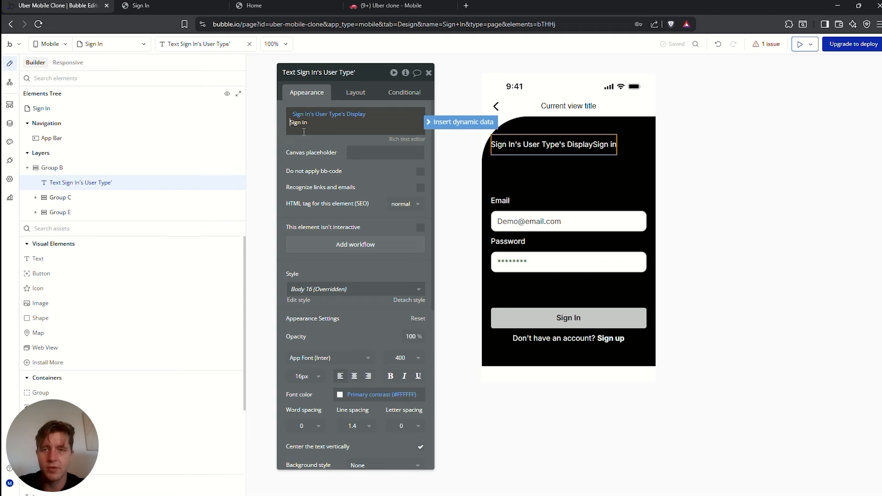
click(355, 93)
click(391, 162)
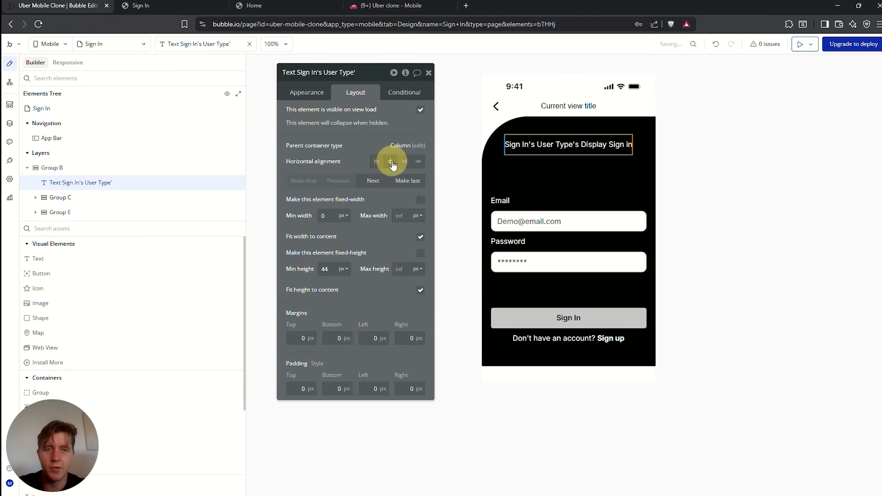
click(728, 154)
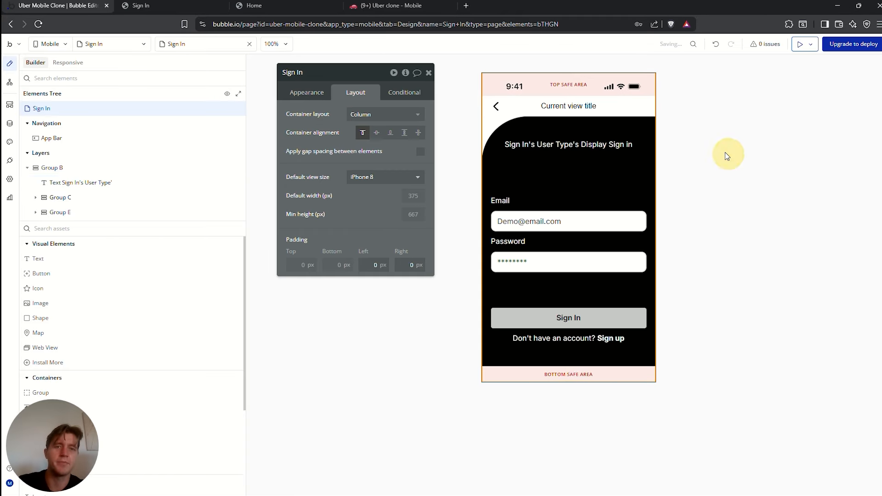
Inspect the Sign In view's App Bar, Group B, view settings and new header text
click(487, 106)
click(52, 168)
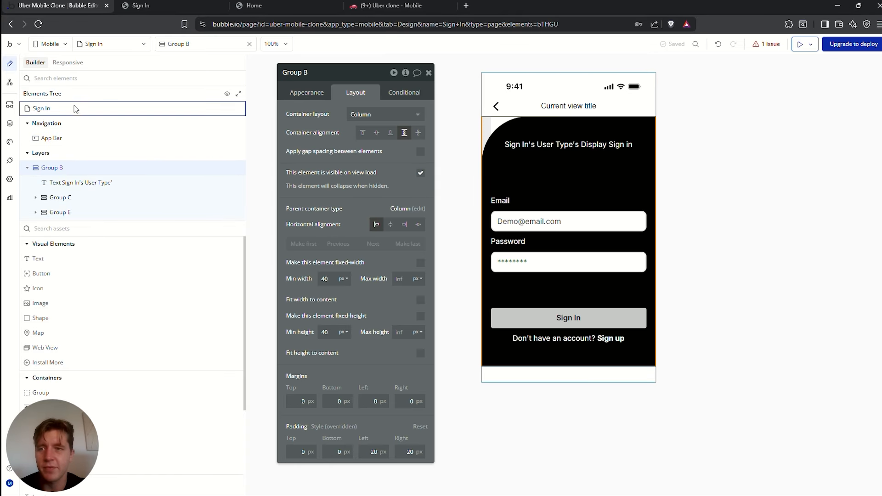
click(41, 108)
click(307, 92)
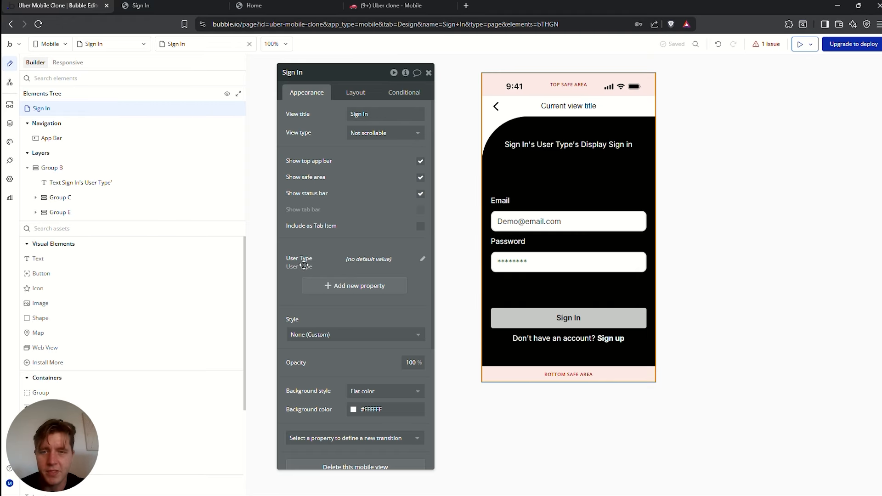
click(542, 145)
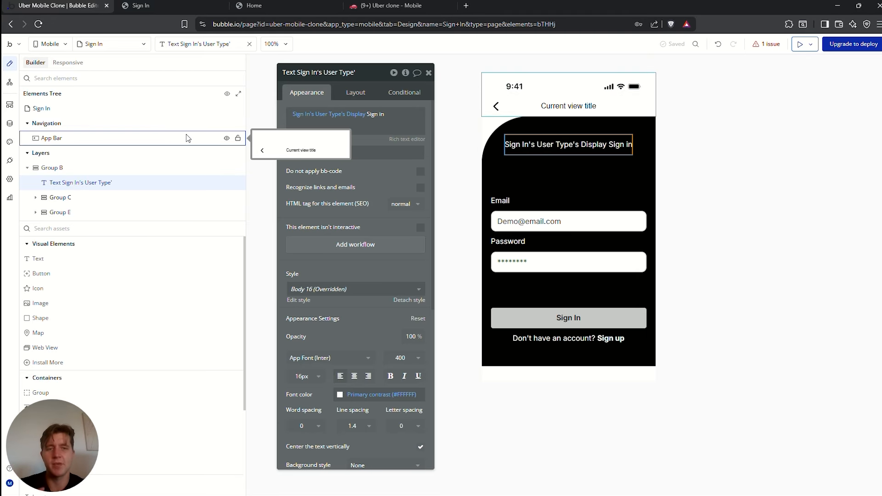
Review the User Type options and preview the Sign In view's plain 'Sign in' header
click(10, 123)
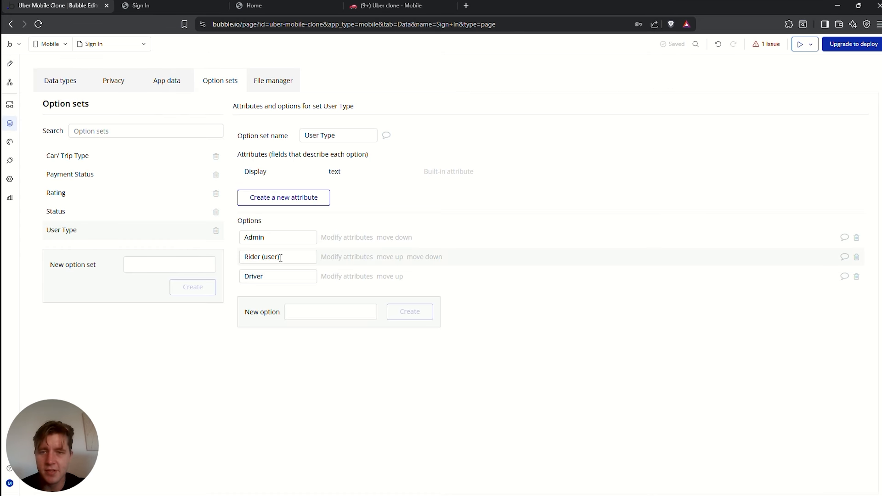
drag(280, 258, 250, 279)
click(253, 276)
double_click(252, 274)
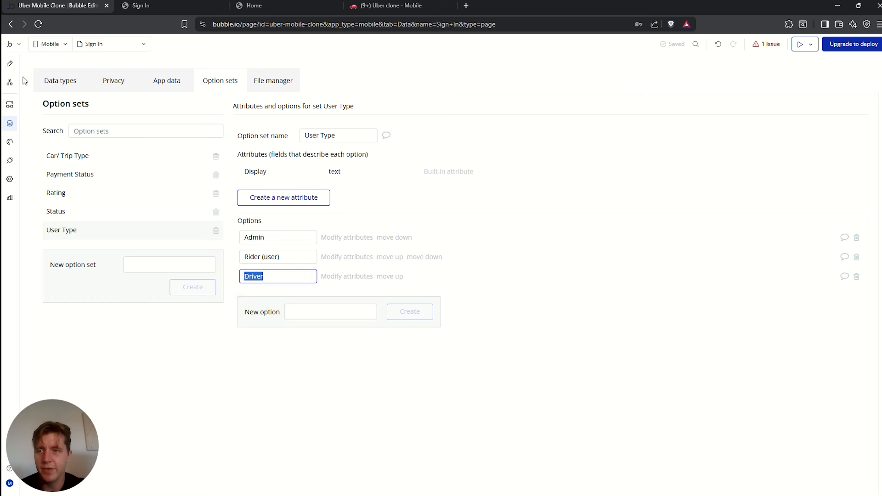
click(10, 64)
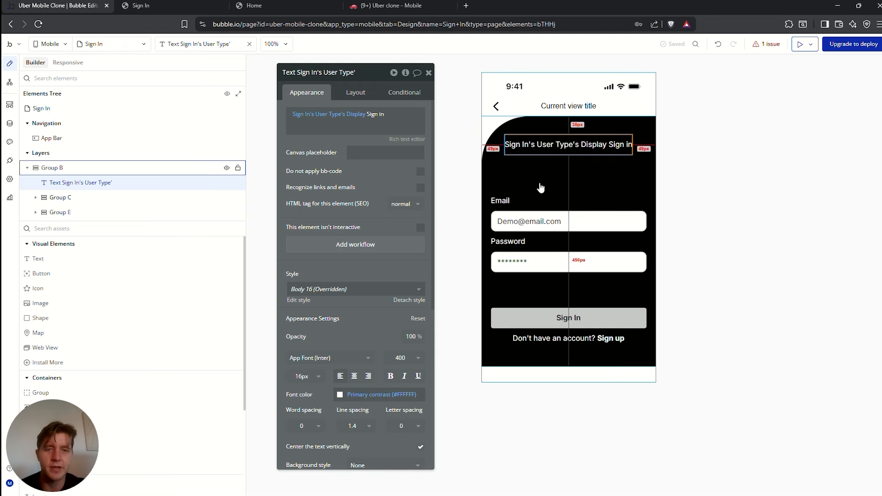
click(800, 46)
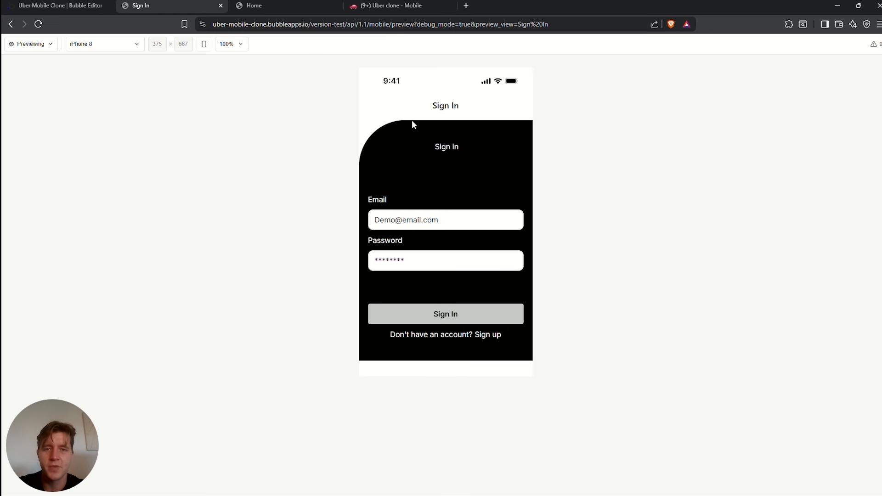
drag(468, 147, 412, 147)
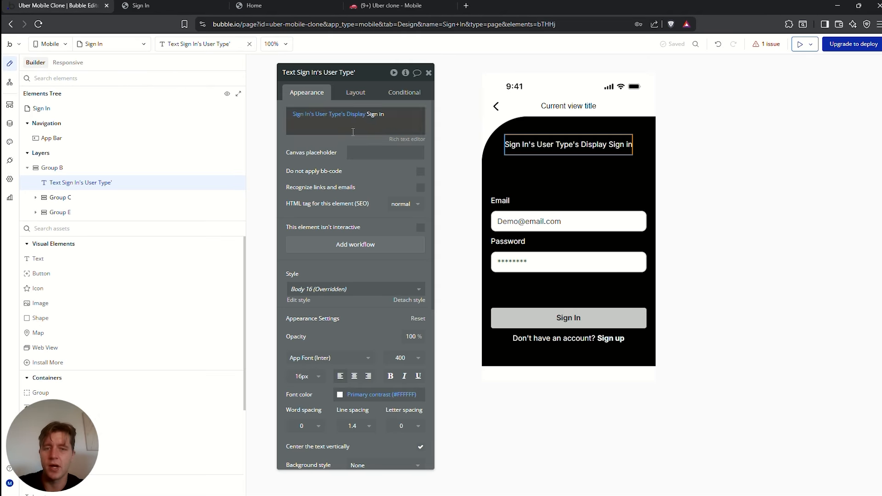
On the Home view, create a workflow for tapping the Rider button
click(10, 105)
click(56, 105)
click(477, 135)
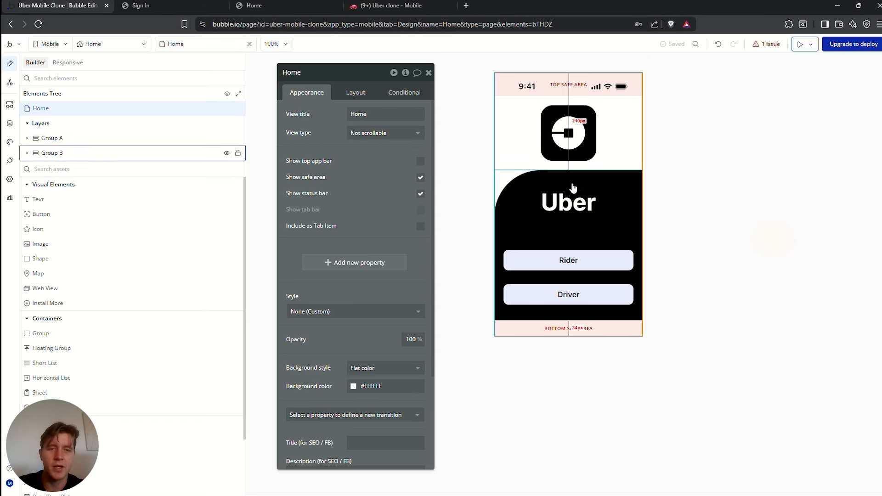
click(576, 259)
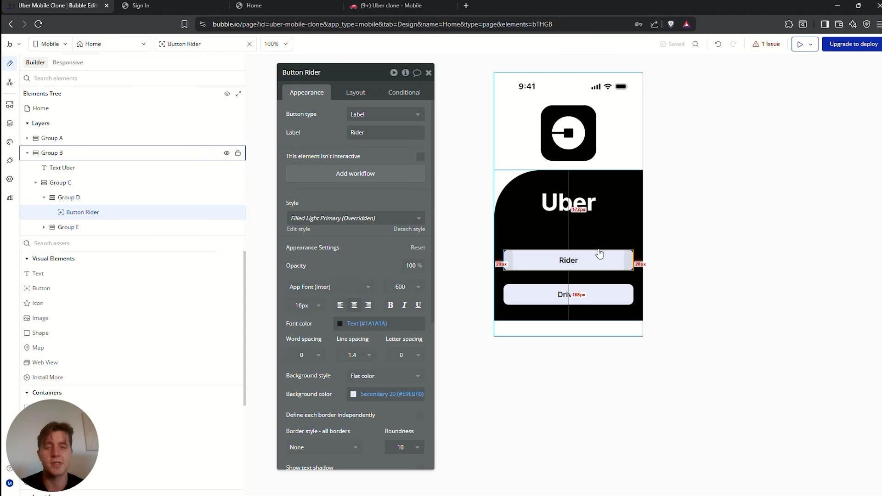
click(353, 174)
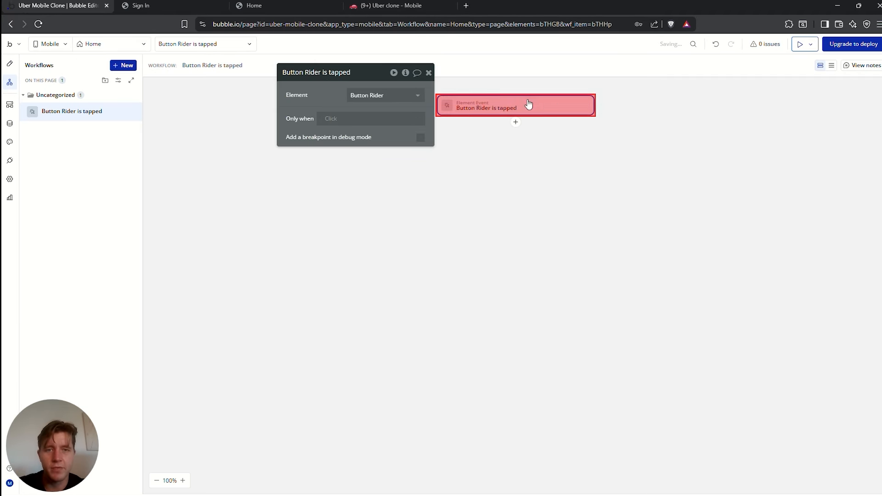
Add a 'Go to view' Sign In action to the Rider button's tap workflow
click(516, 123)
text(go)
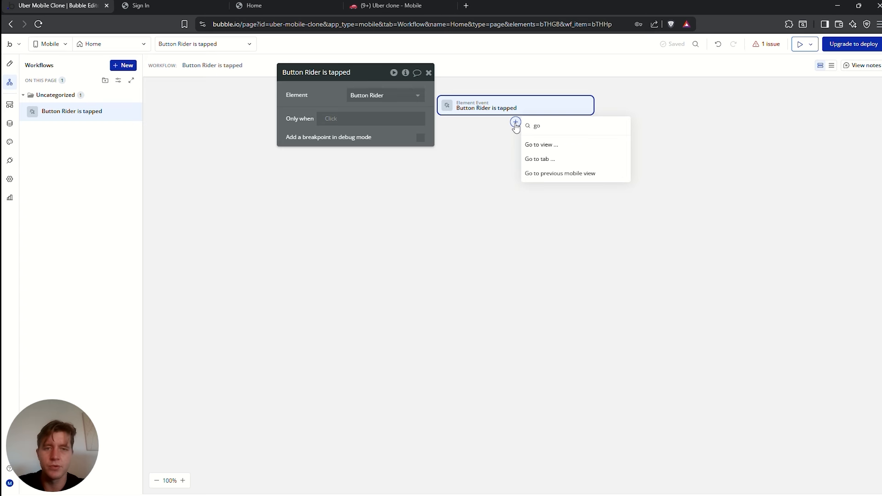
click(546, 144)
click(353, 113)
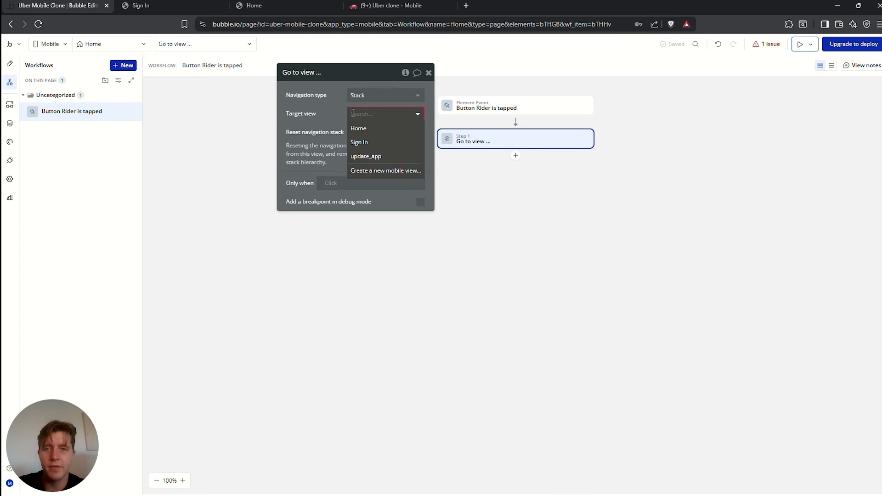
click(363, 143)
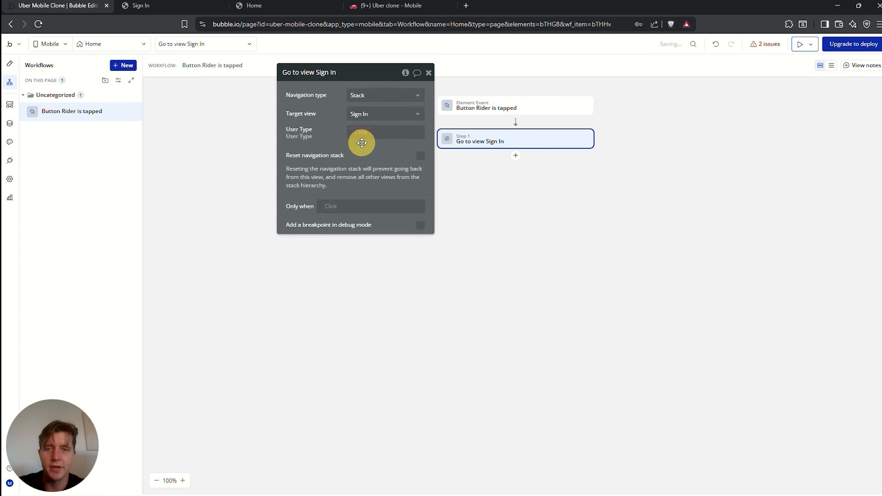
drag(303, 137, 292, 203)
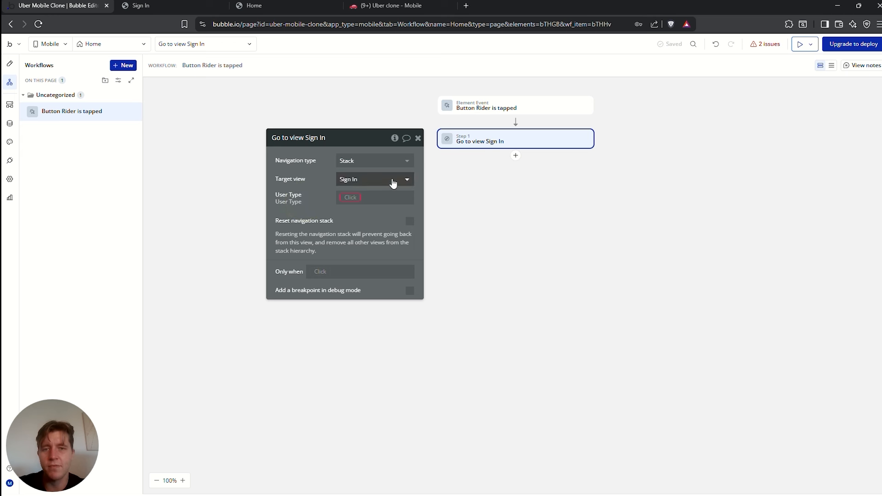
click(350, 198)
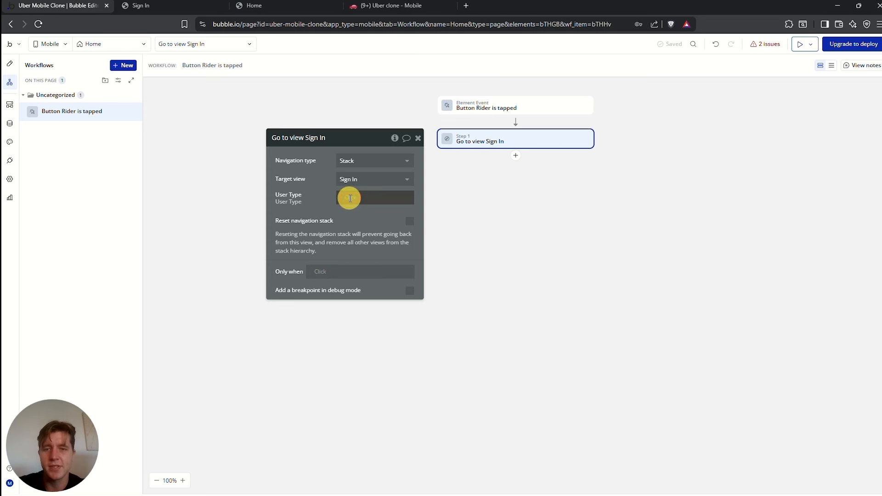
click(326, 185)
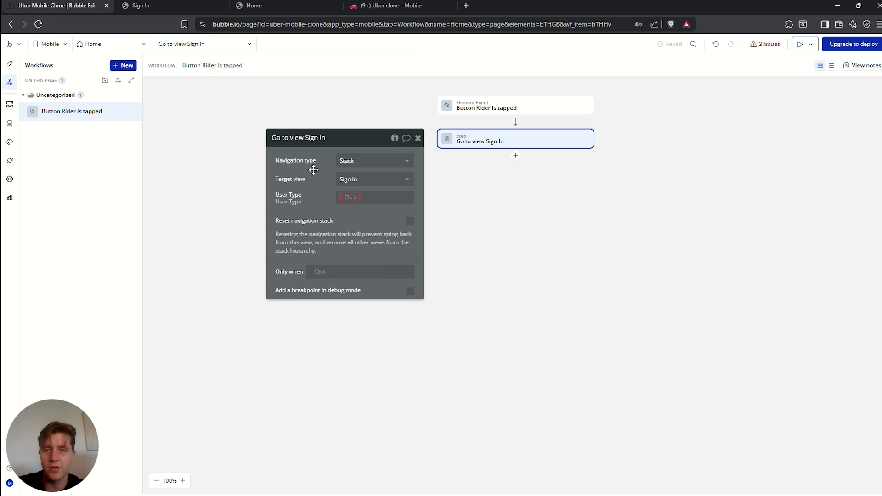
Pass Rider (user) as the User Type in the Rider button's Sign In navigation
click(10, 63)
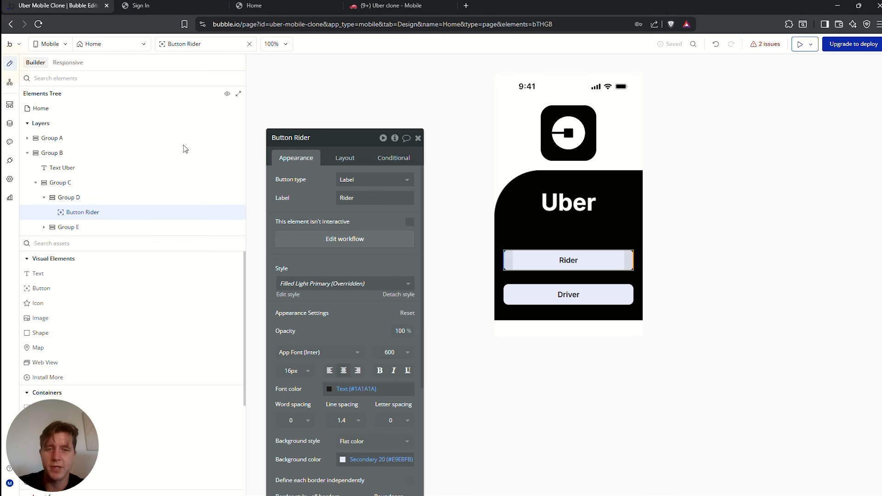
click(344, 239)
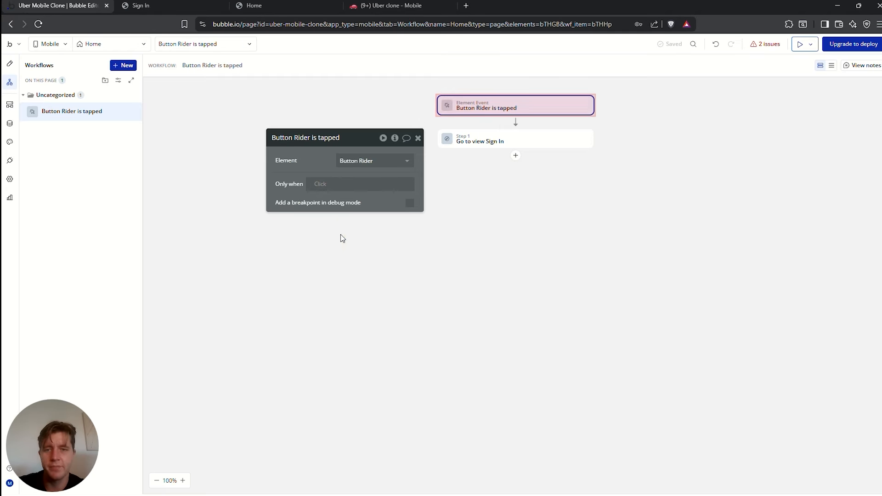
click(480, 145)
click(350, 197)
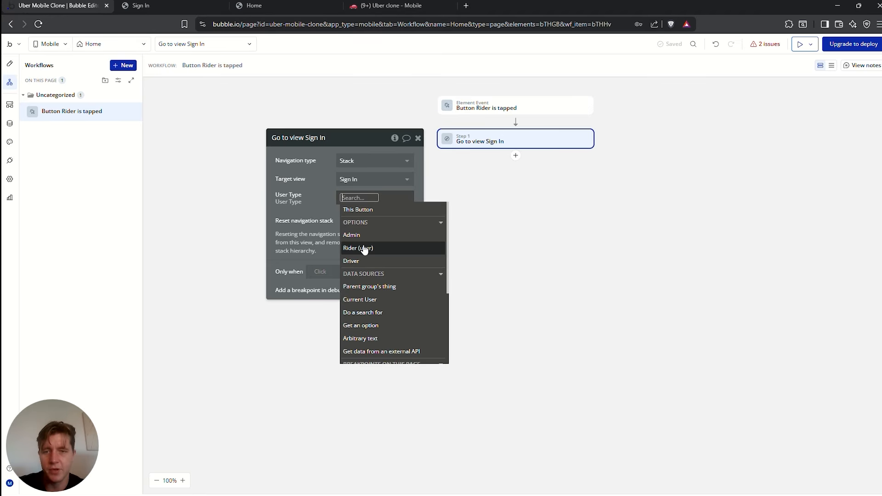
click(370, 251)
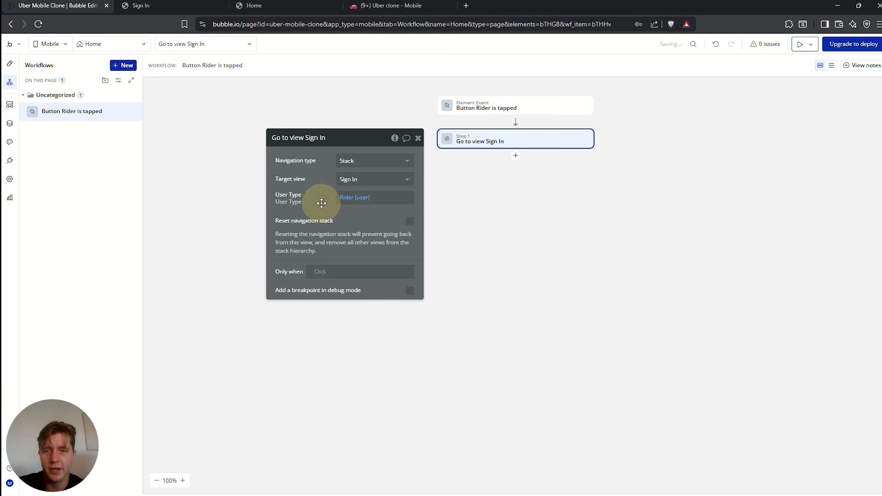
Make the Driver button's tap workflow open Sign In with User Type Driver, then preview
click(10, 63)
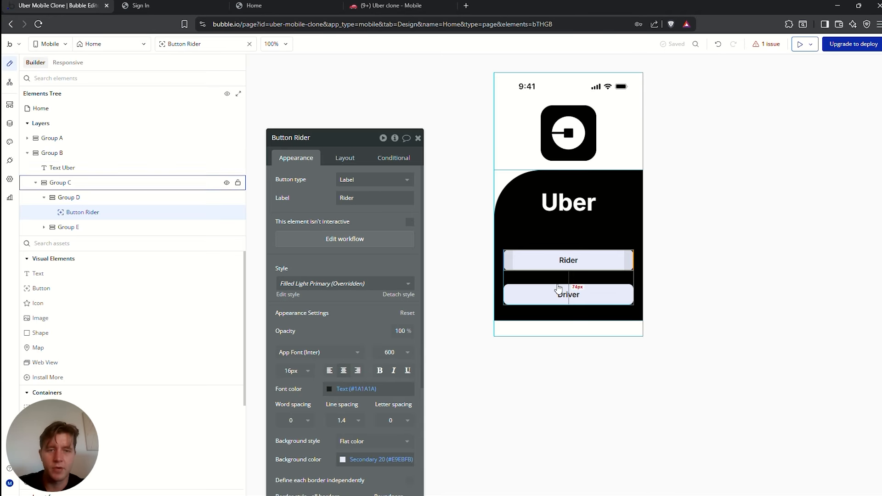
click(568, 298)
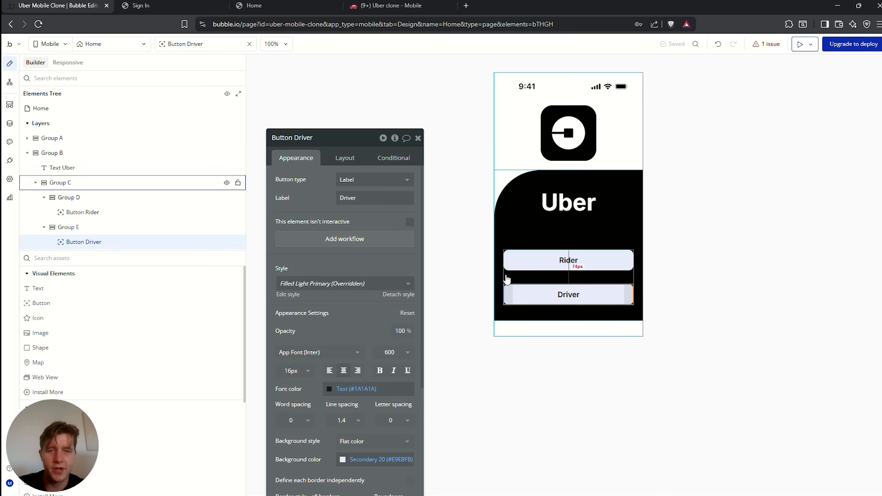
click(339, 239)
click(516, 122)
text(go t)
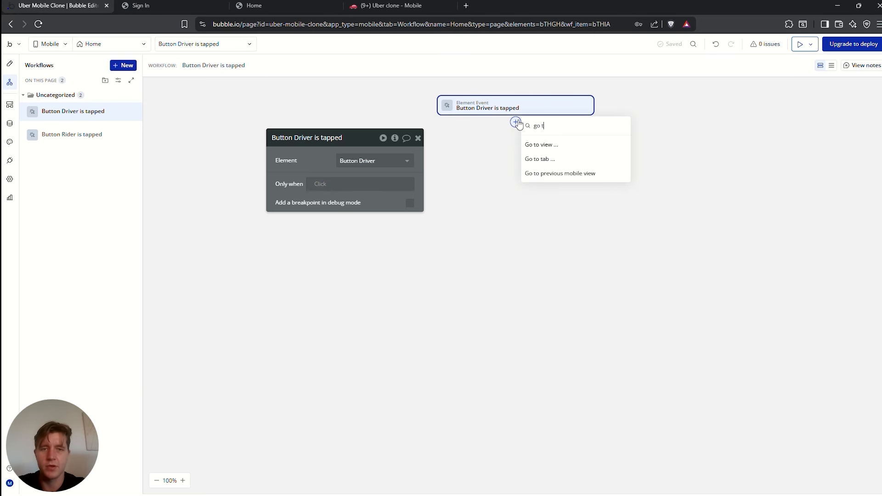
text(o)
click(542, 145)
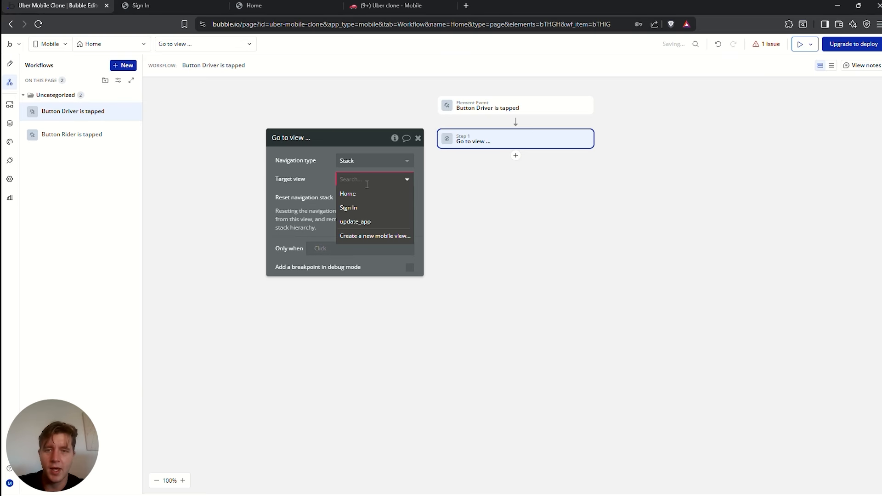
click(352, 209)
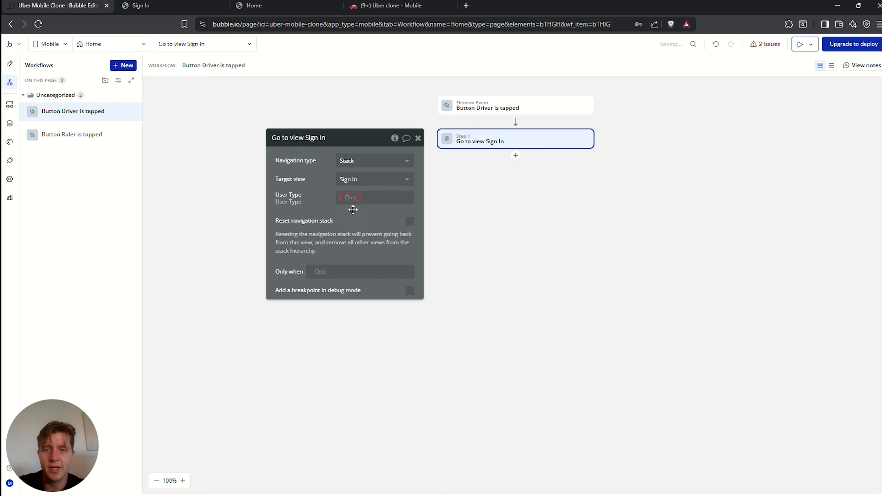
click(343, 197)
click(360, 260)
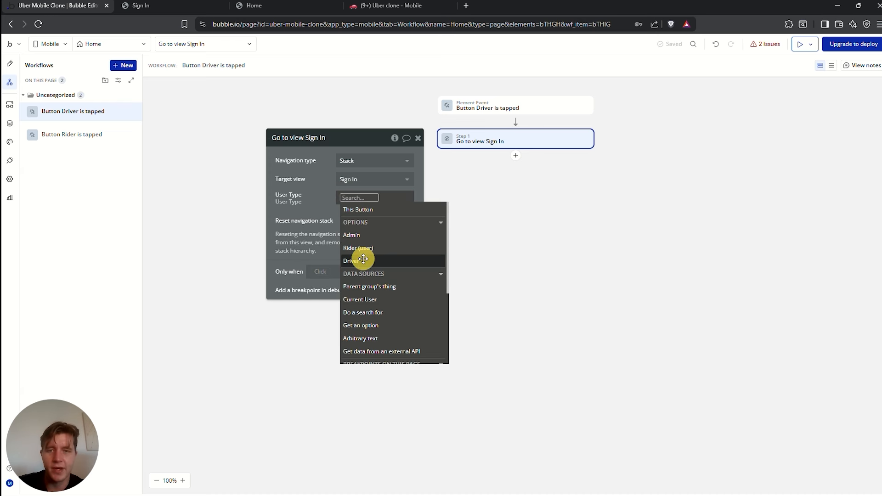
click(315, 187)
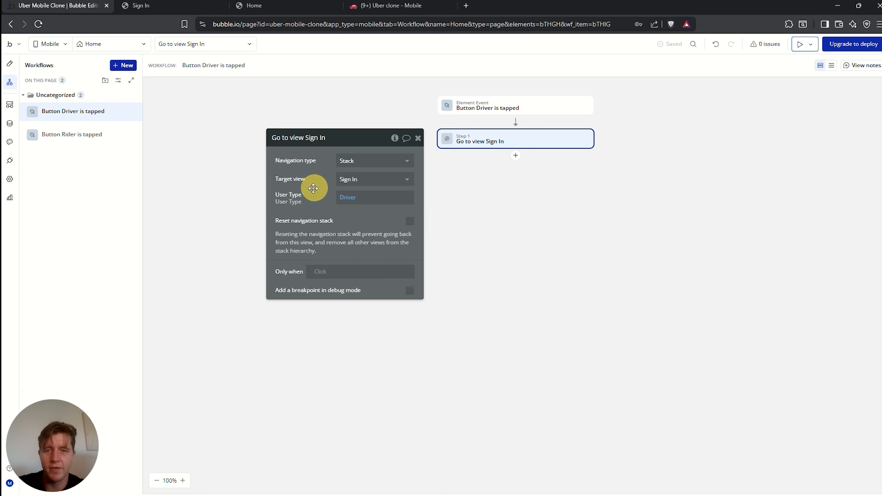
click(800, 45)
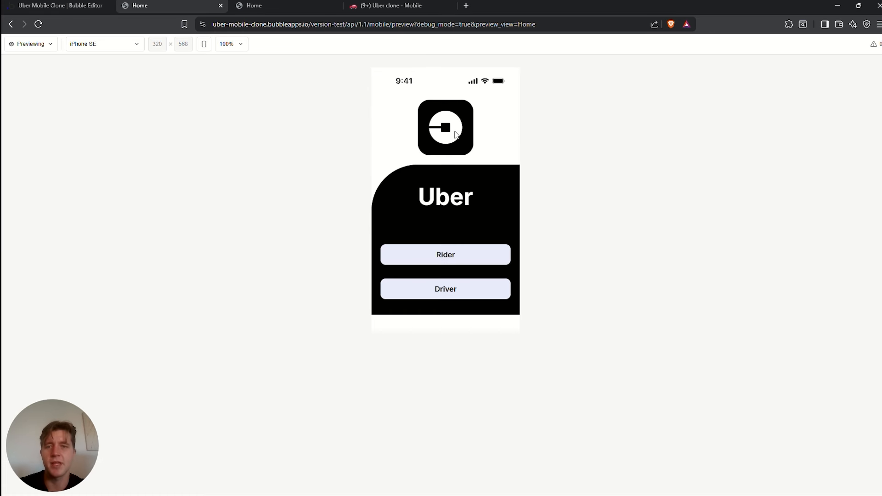
Preview on iPhone 14/15 Pro and confirm Rider opens Sign In headed 'Rider (user) Sign in'
click(104, 44)
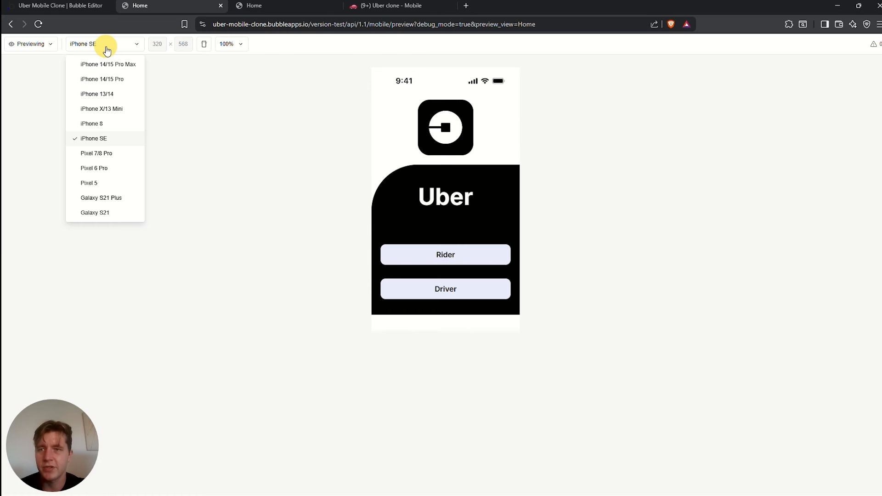
click(97, 80)
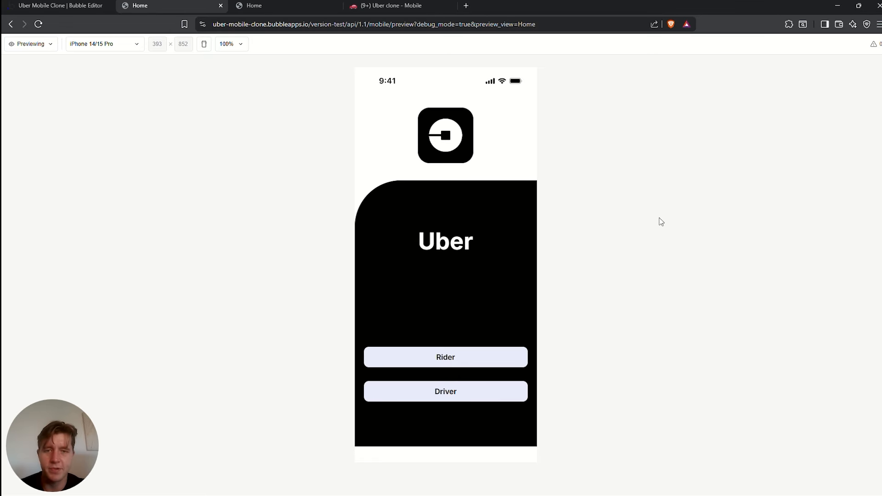
click(445, 358)
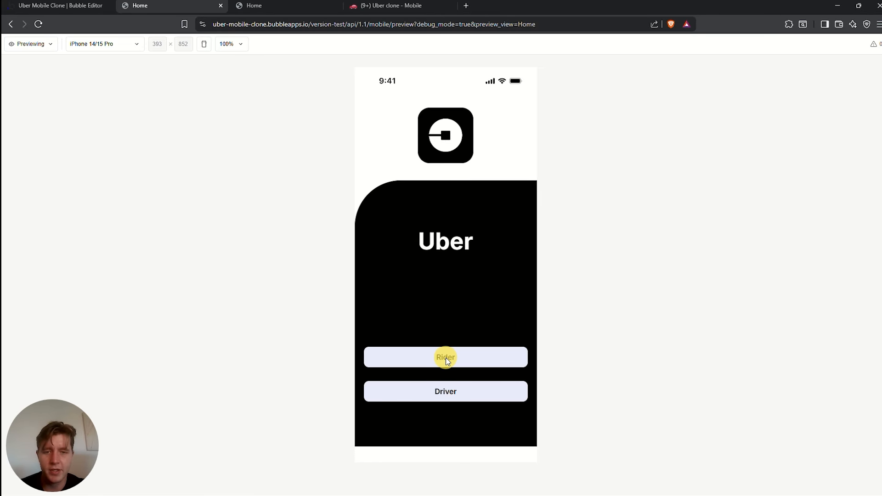
drag(409, 159, 475, 162)
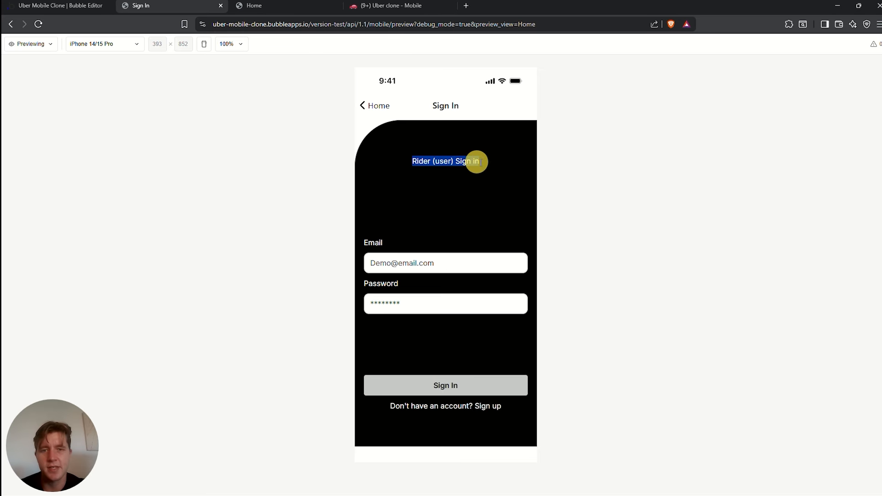
click(471, 182)
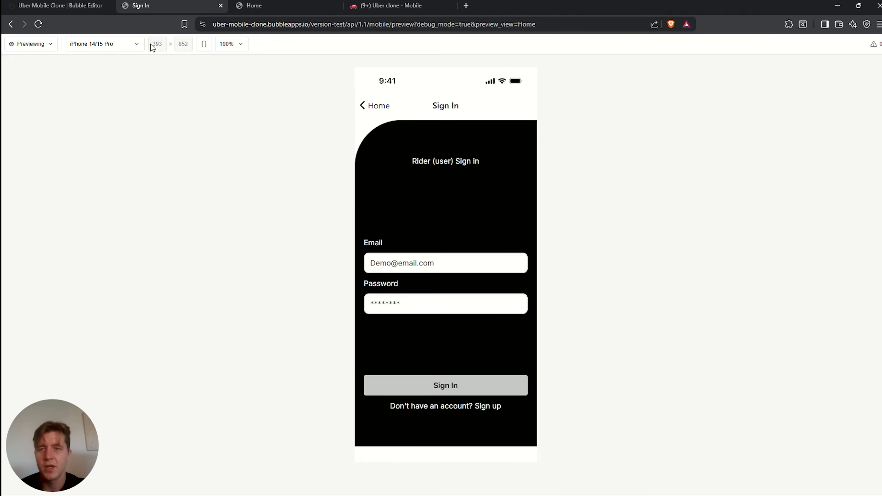
drag(406, 160, 491, 161)
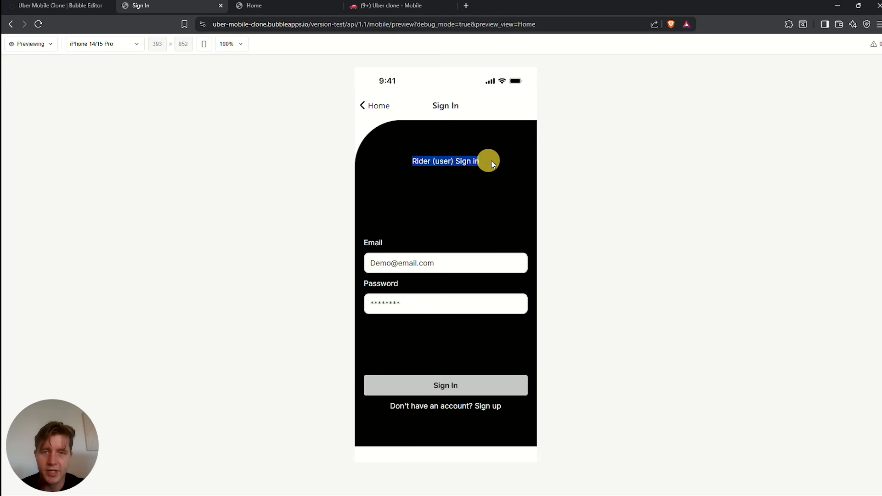
click(59, 5)
Delete '(user)' from the Rider option in the User Type option set
click(9, 125)
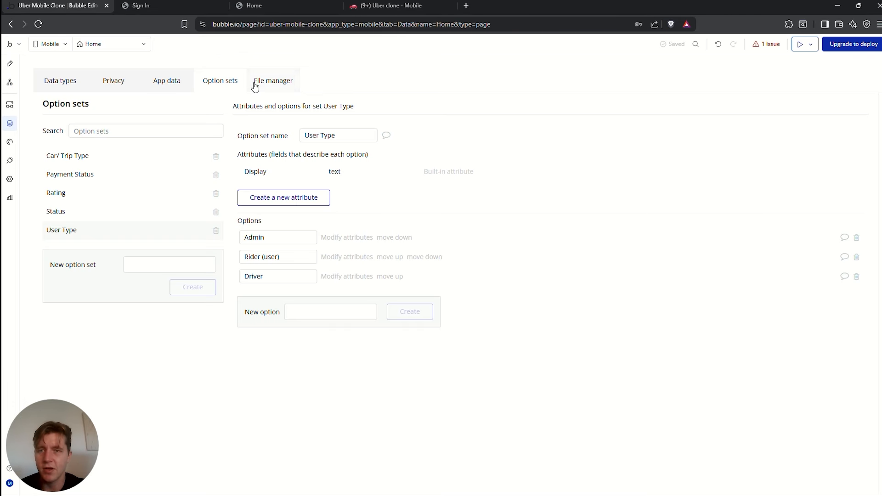
drag(287, 257, 262, 257)
key(BackSpace)
key(BackSpace)
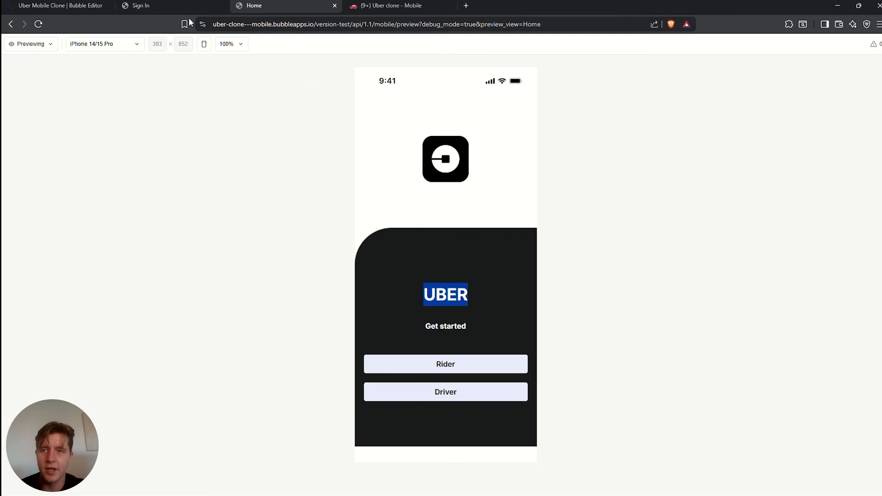
Reload the preview and check Rider now shows the 'Rider Sign in' heading
click(168, 4)
key(ctrl+r)
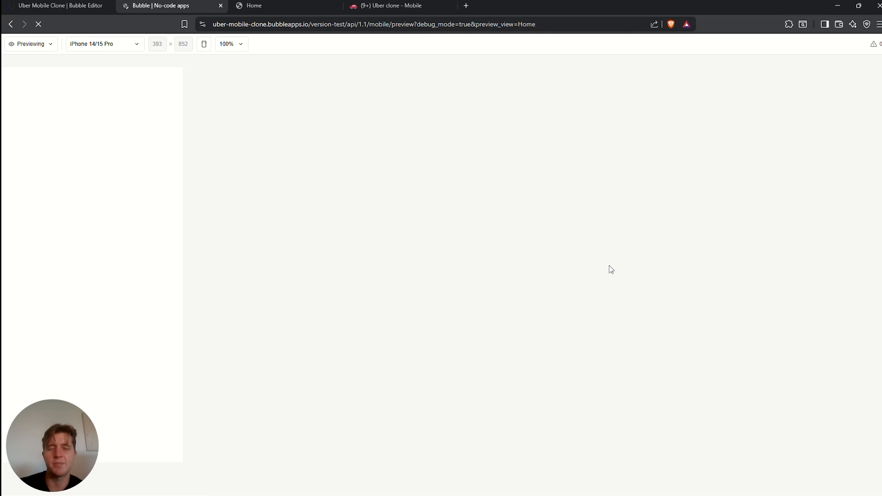
click(450, 255)
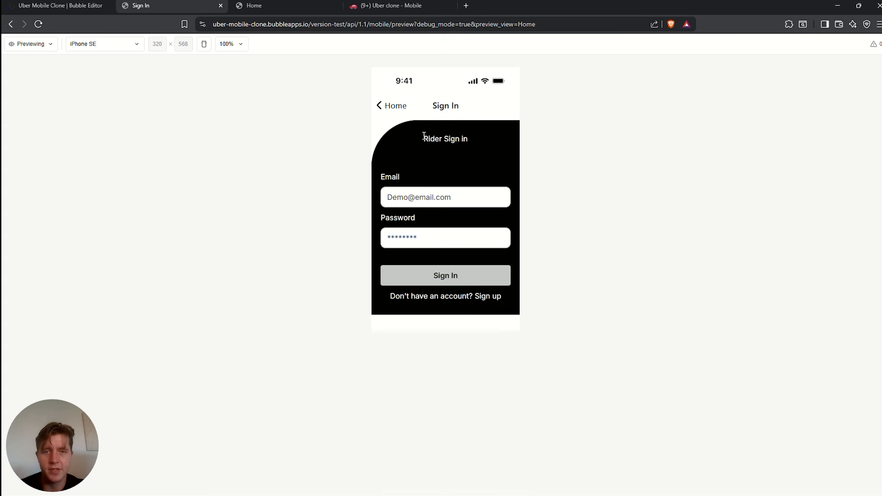
mouse_move(424, 138)
mouse_down()
mouse_move(479, 142)
mouse_move(416, 138)
mouse_up()
click(462, 136)
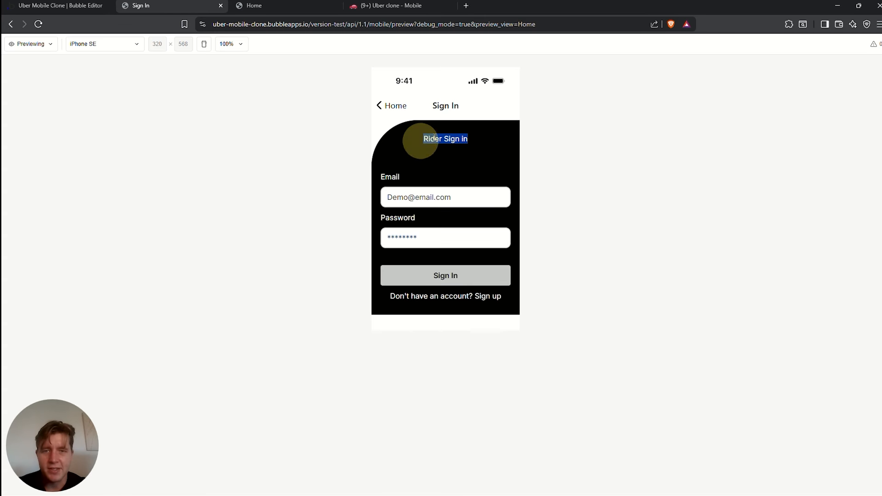
drag(473, 106, 429, 104)
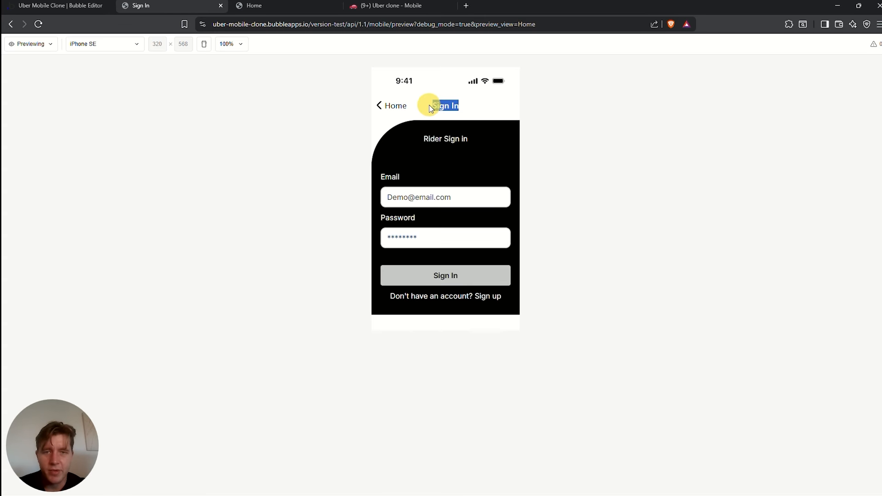
click(439, 153)
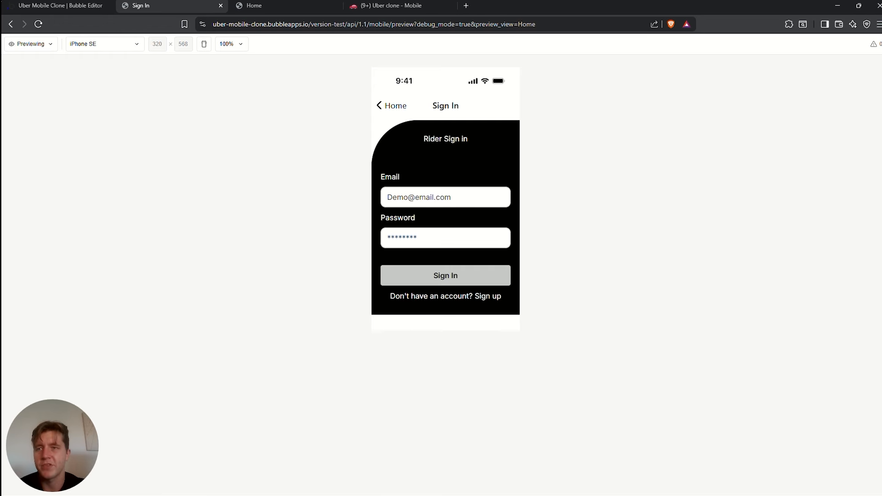
click(50, 6)
click(10, 63)
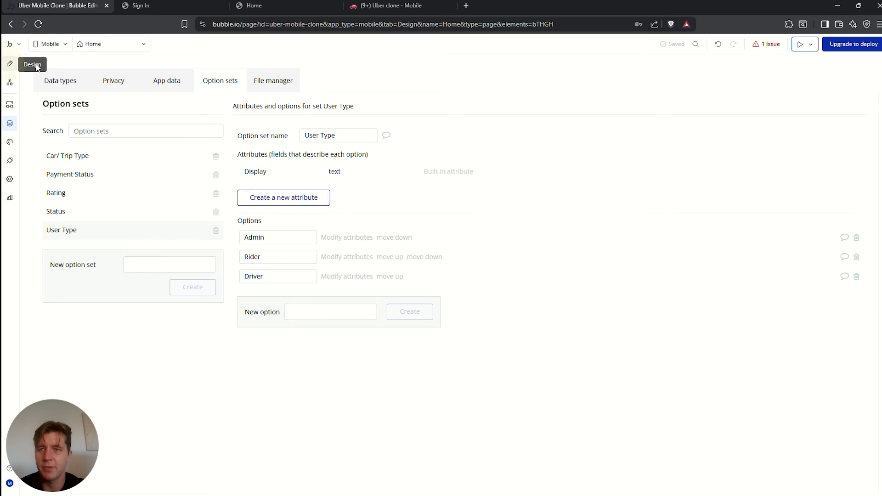
Delete the 'Sign In' text from the Sign In view's title field, leaving it empty
click(102, 44)
click(51, 120)
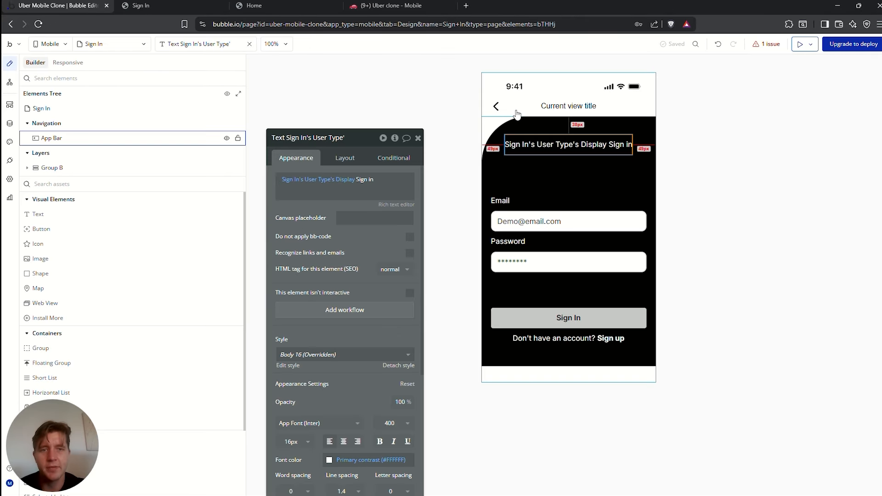
click(588, 105)
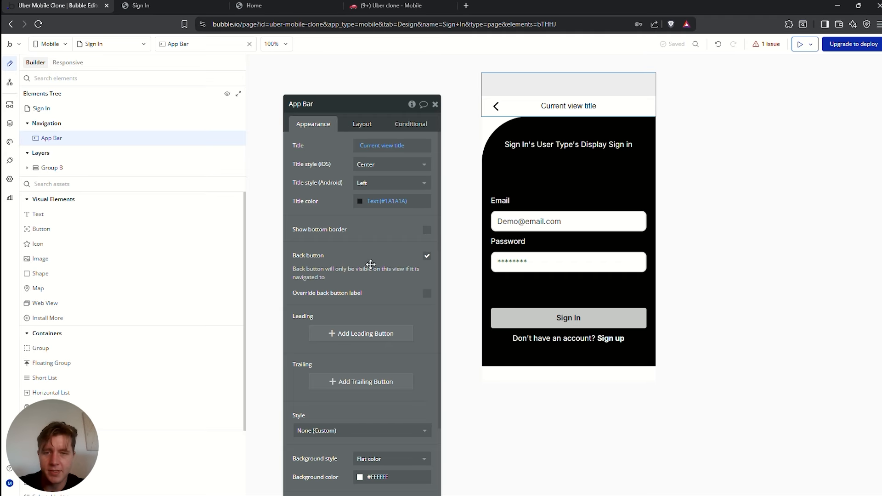
click(493, 130)
click(102, 112)
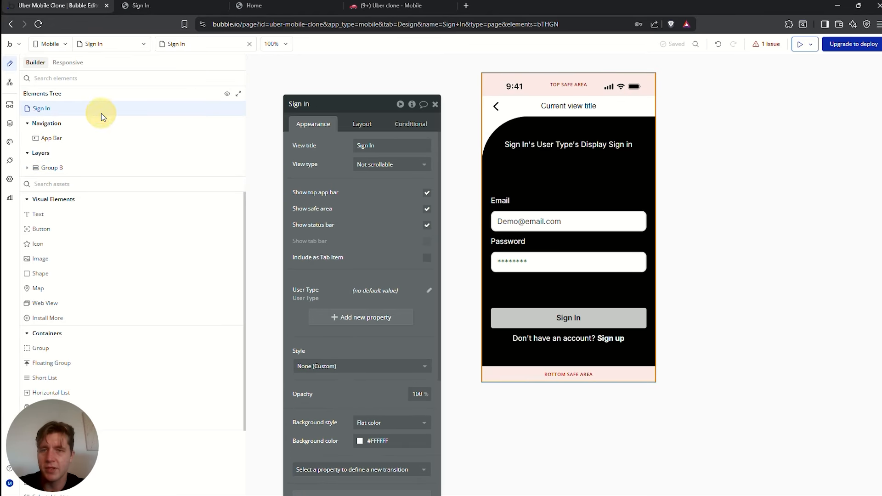
click(387, 147)
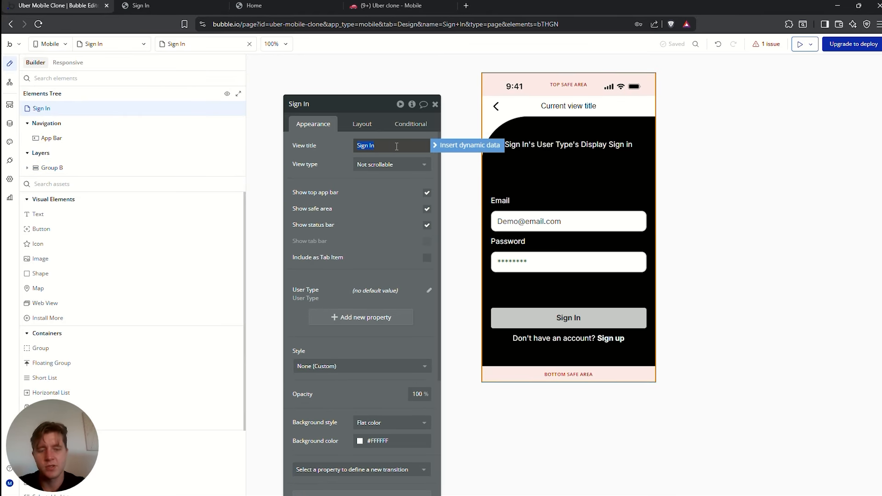
click(331, 159)
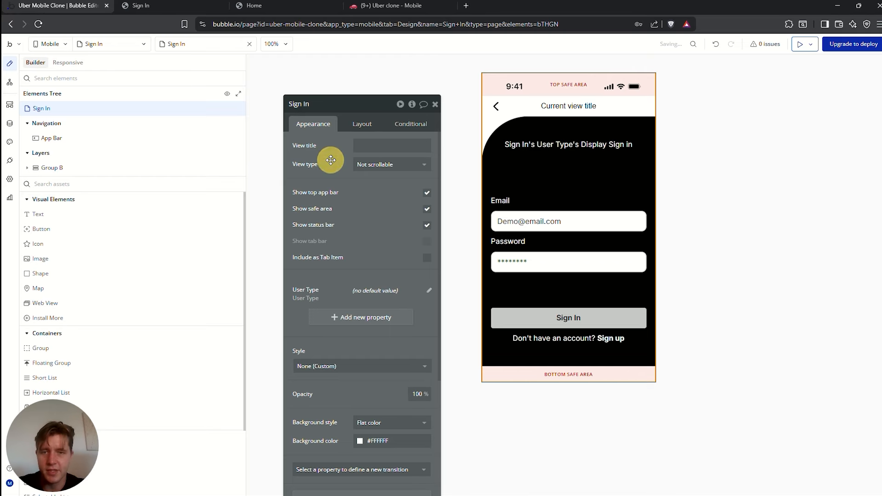
click(322, 6)
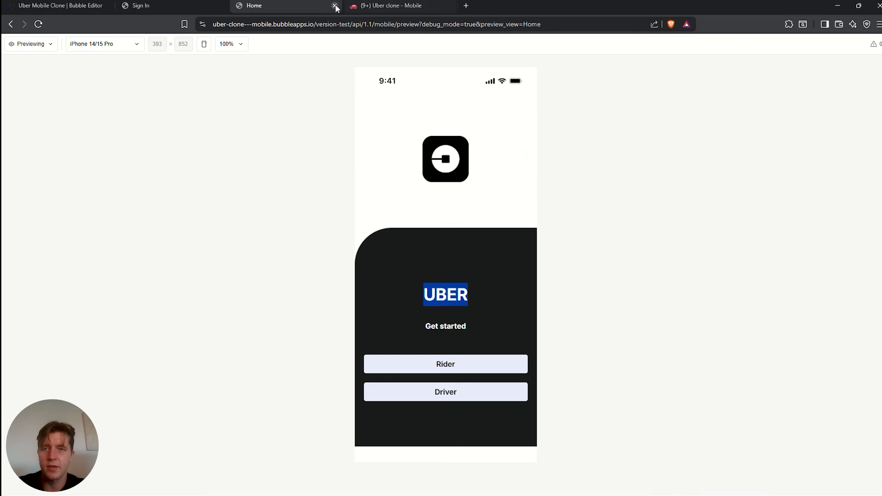
Reload the preview and verify Rider and Driver open Sign In with 'Rider Sign in' and 'Driver Sign in' headers
click(337, 5)
click(38, 24)
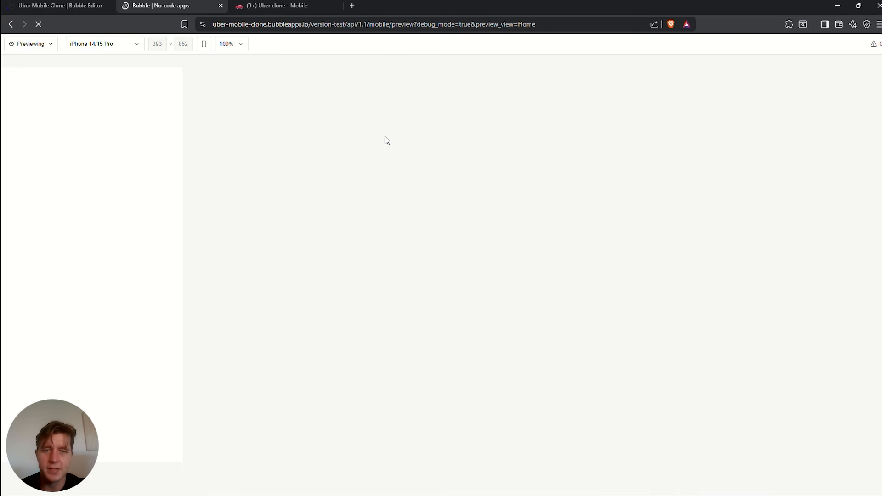
click(447, 255)
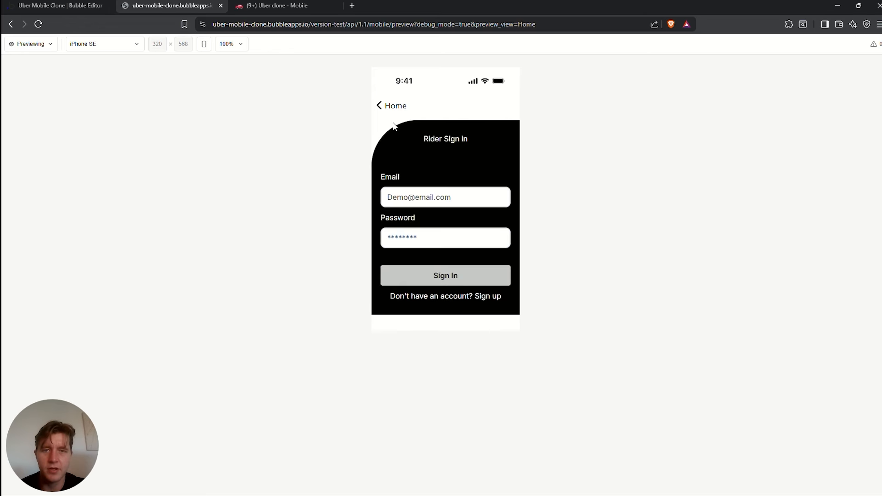
click(392, 107)
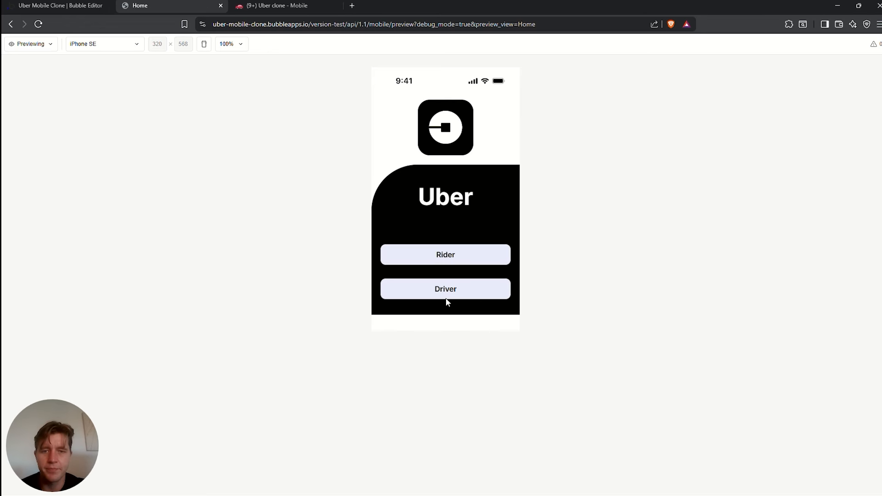
click(447, 294)
triple_click(453, 139)
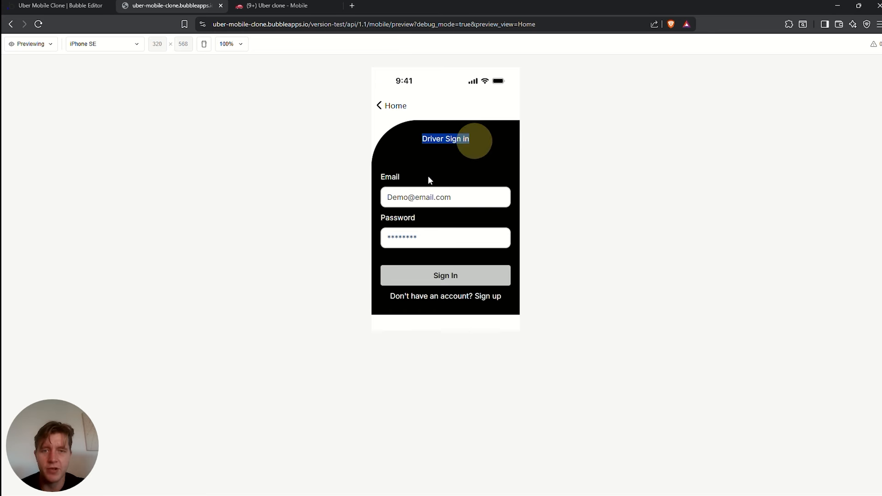
click(392, 107)
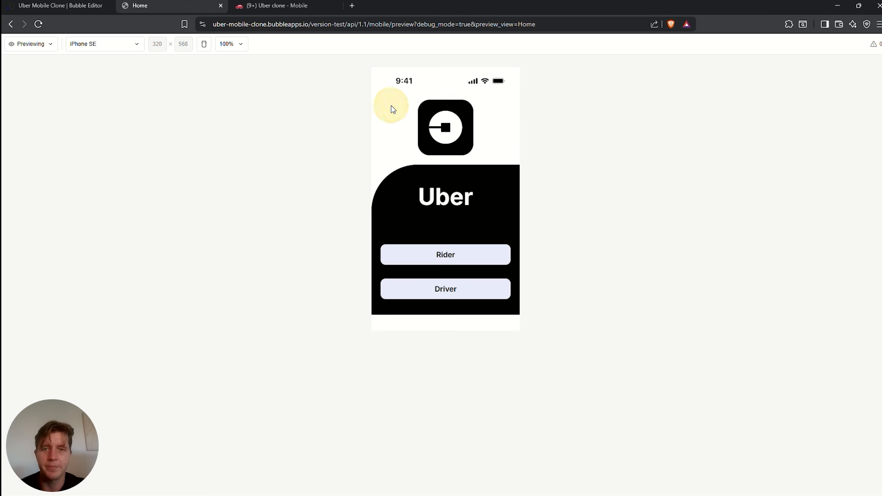
key(ctrl+shift+Tab)
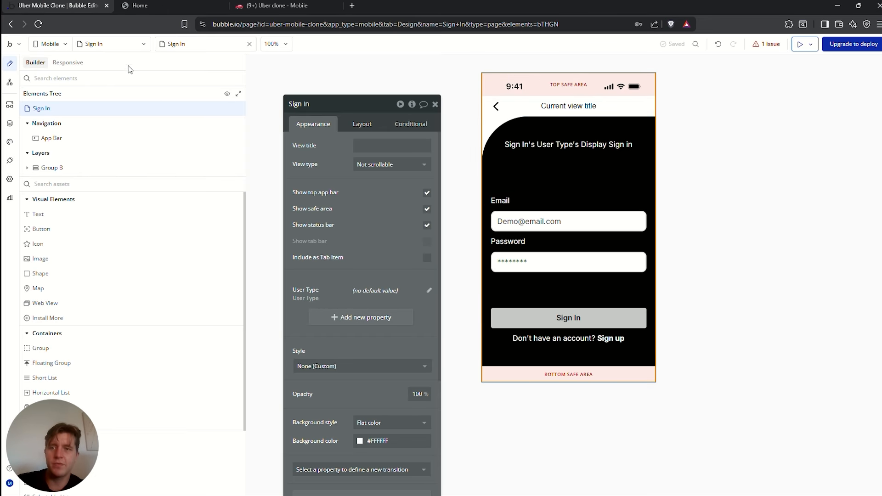
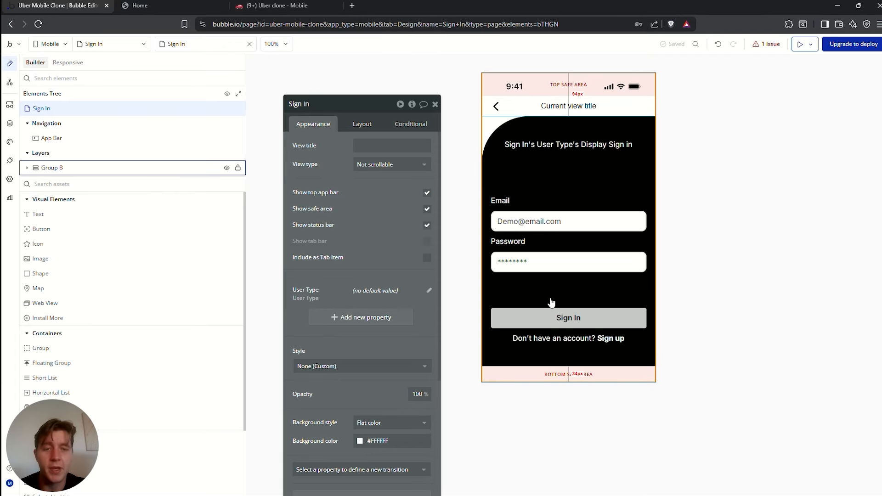
Start a Sign In button workflow with Log the user in, using Input Email's value as the email
click(506, 221)
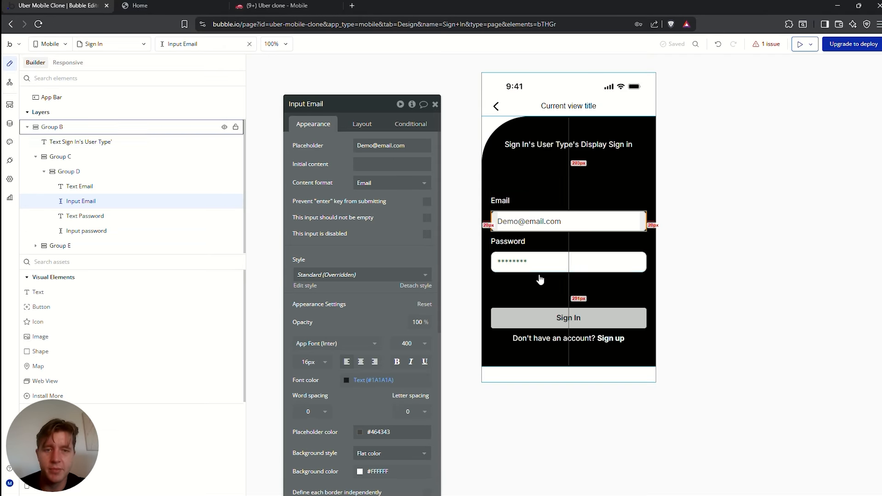
click(529, 259)
click(566, 318)
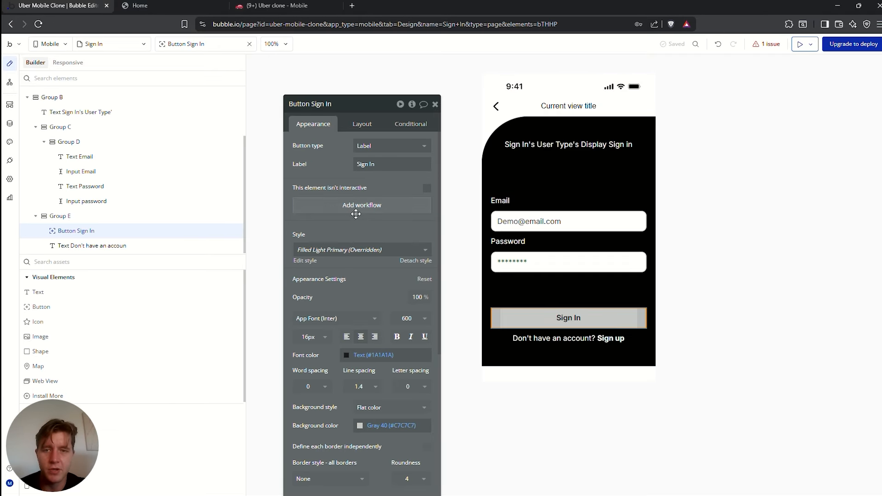
click(361, 205)
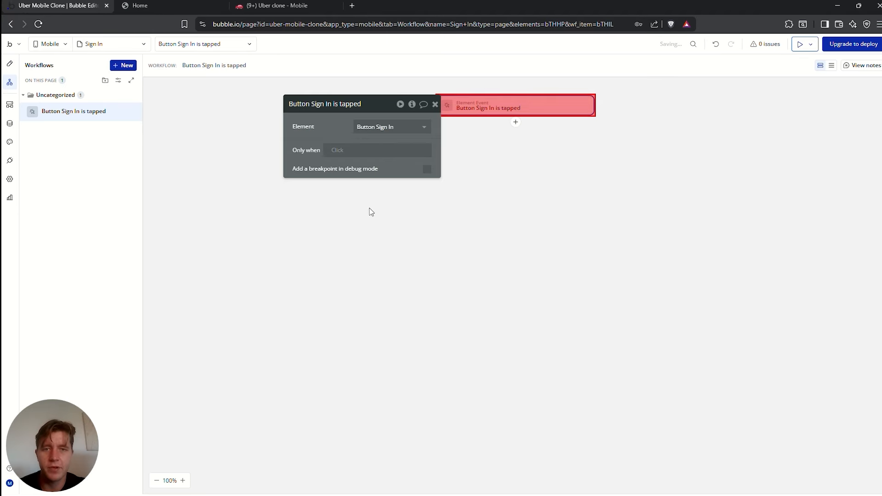
click(515, 122)
text(lo)
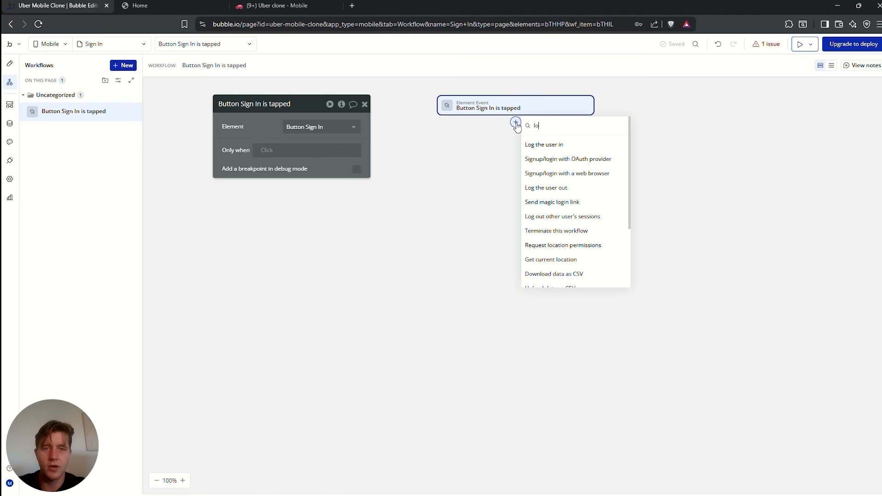
click(571, 144)
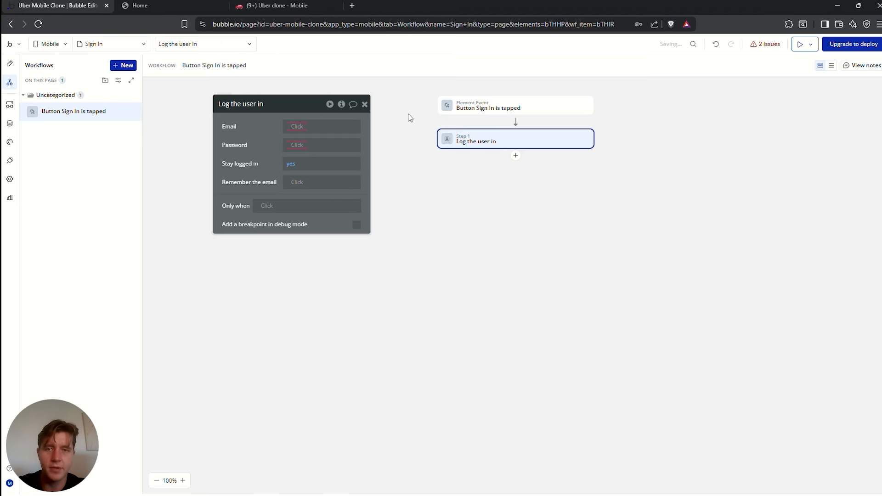
click(298, 126)
text(input)
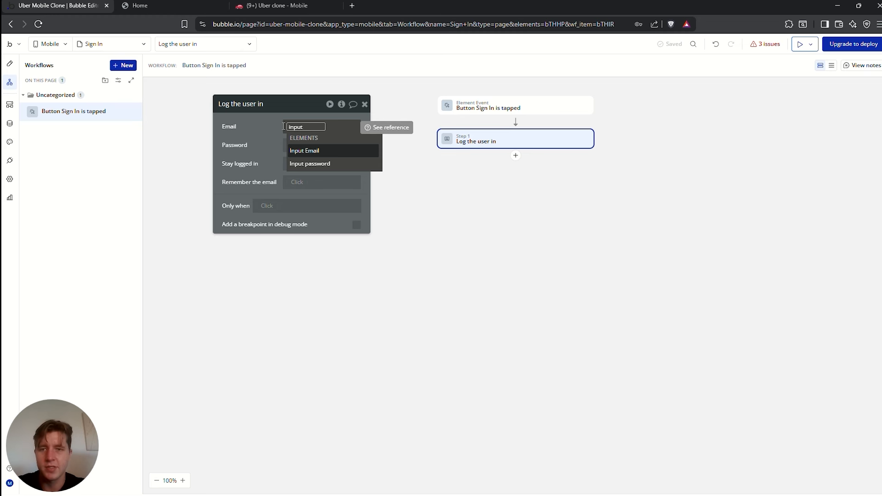
click(306, 150)
click(260, 133)
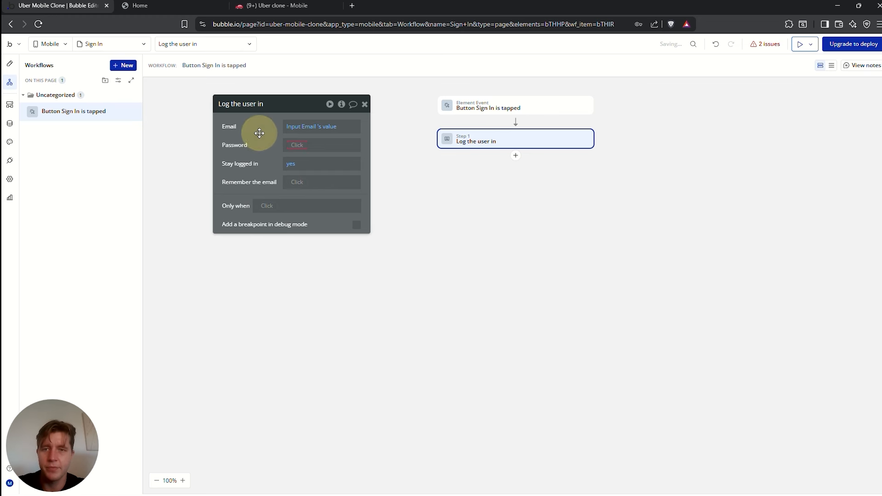
Set the login password to Input password's value
click(297, 145)
text(inp)
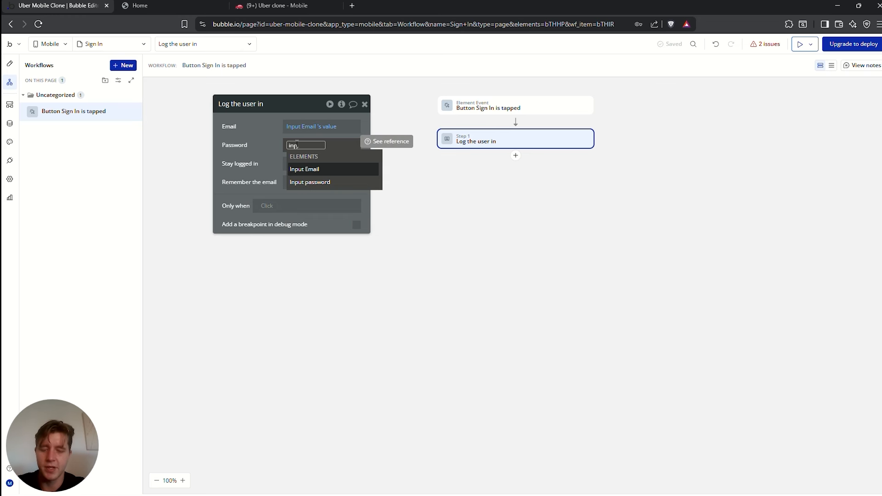
text(ut)
click(306, 182)
click(318, 174)
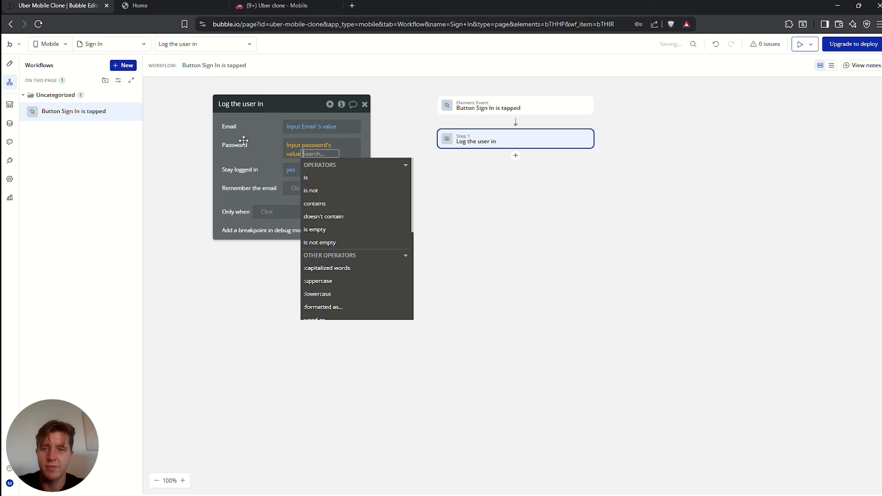
click(245, 141)
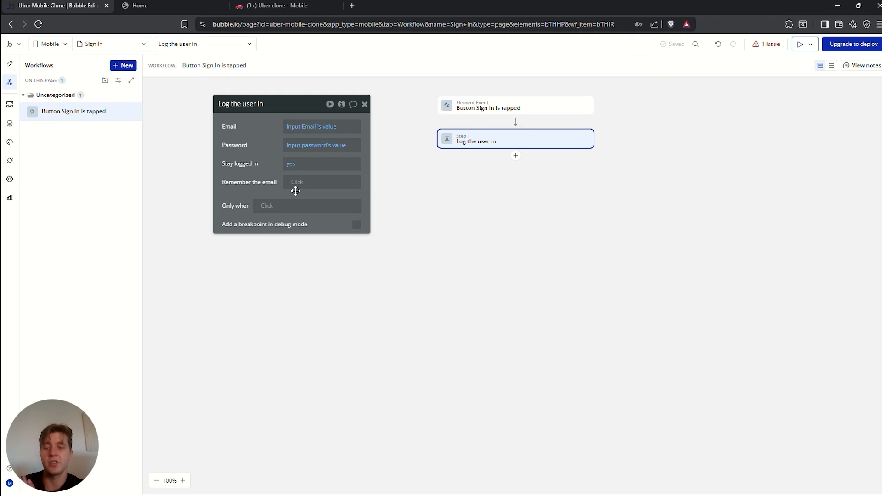
Add a Go to tab step after logging in, then return to the Design tab
click(515, 155)
text(go)
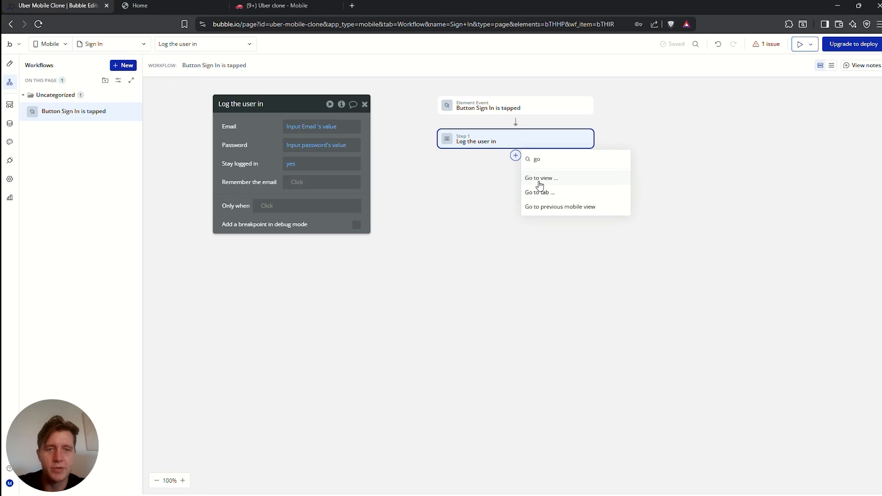
click(539, 197)
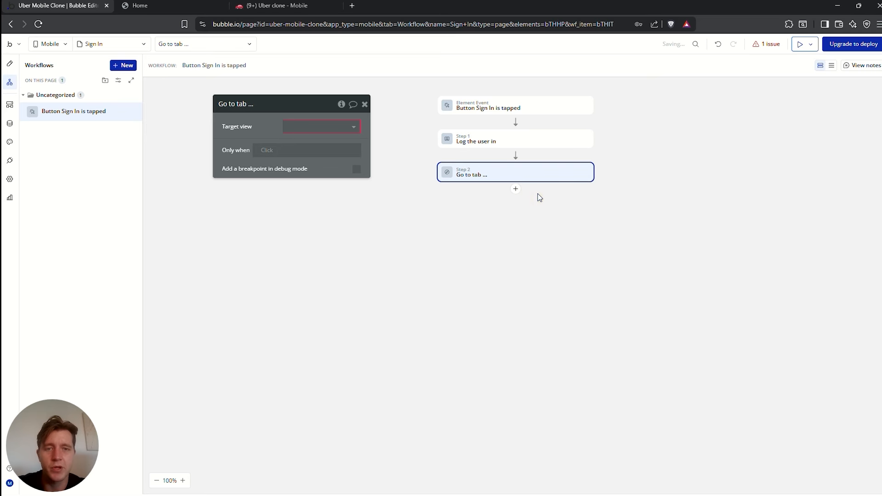
click(271, 5)
scroll(331, 207, down, 1)
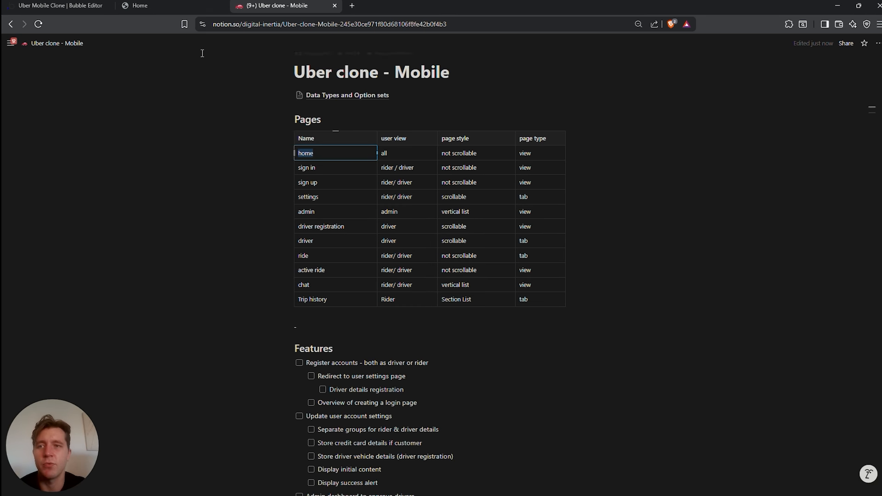
click(51, 5)
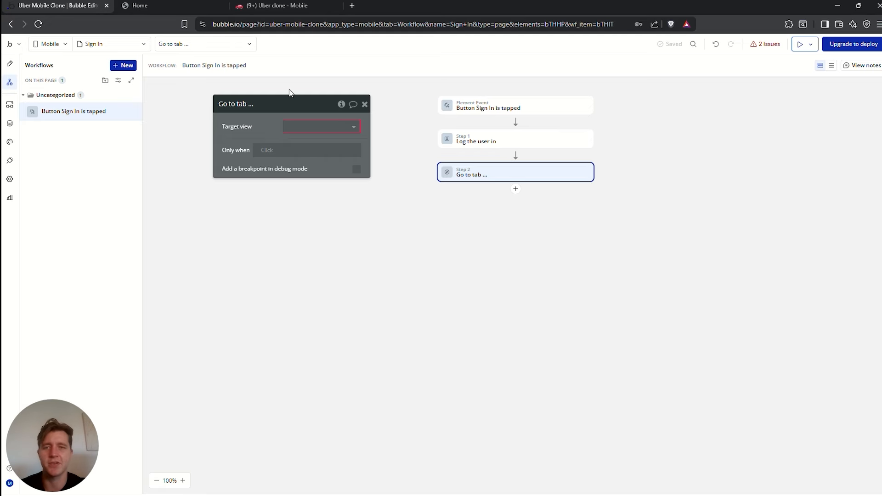
click(10, 63)
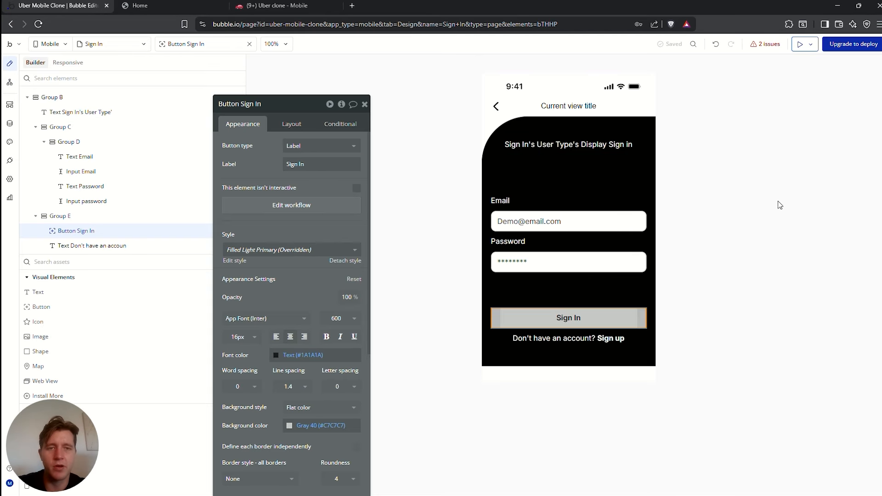
Add a new mobile view named 'Sign Up' from the app's view list, cloned from Sign In
click(577, 162)
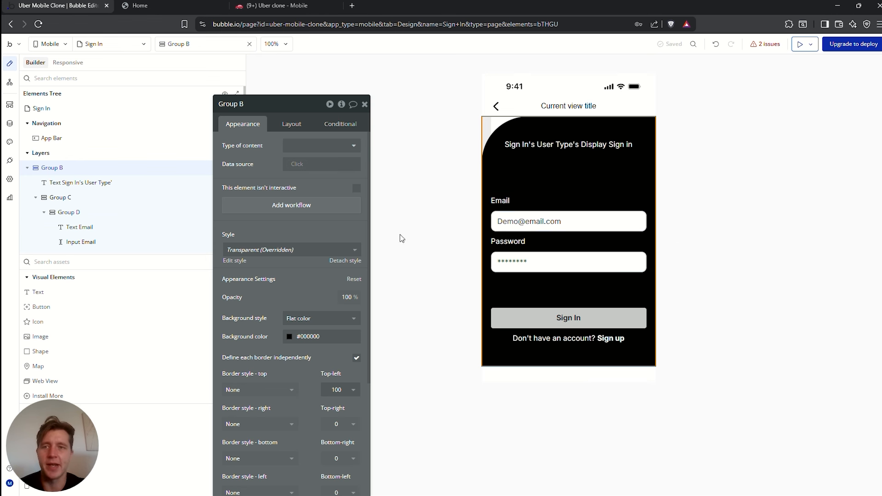
click(110, 44)
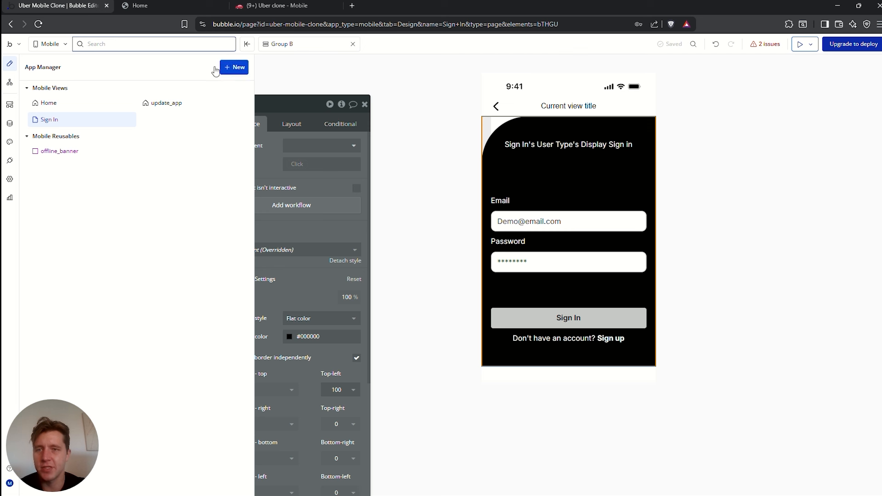
click(237, 67)
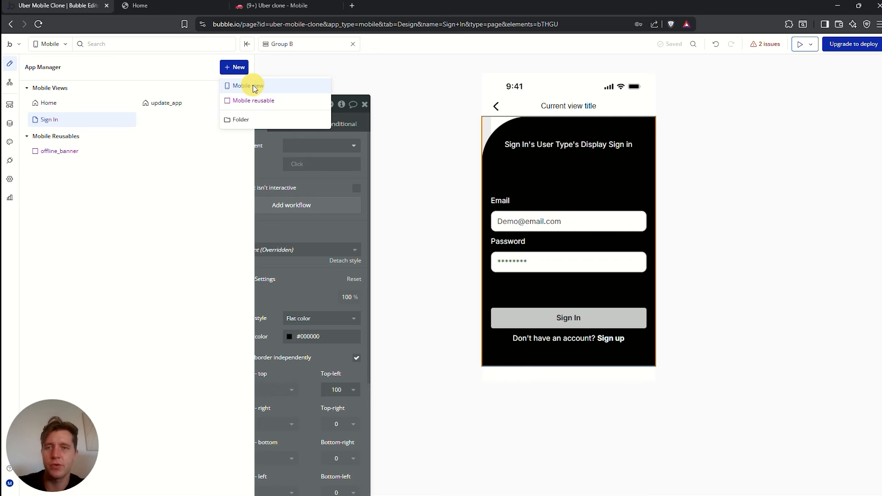
click(249, 84)
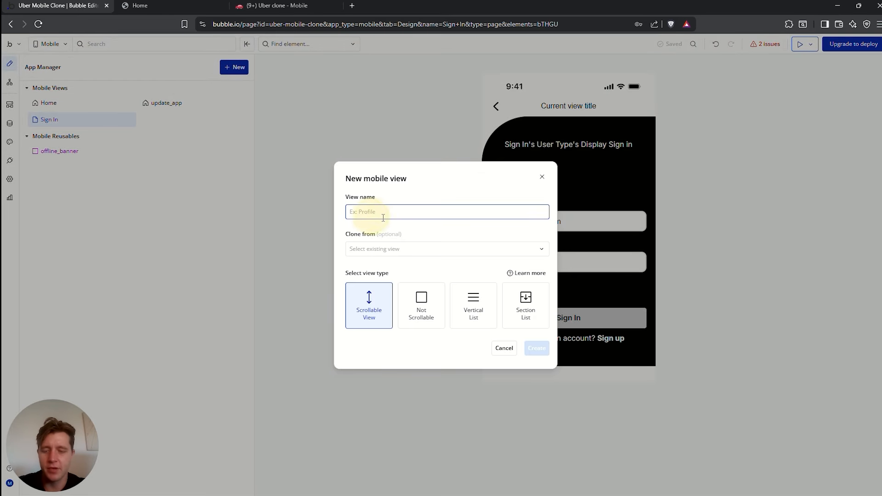
text(Sign Up)
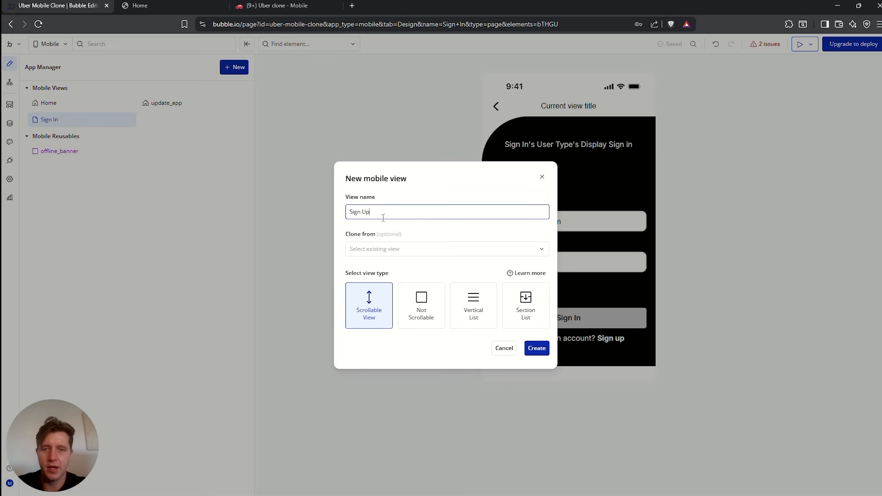
click(380, 249)
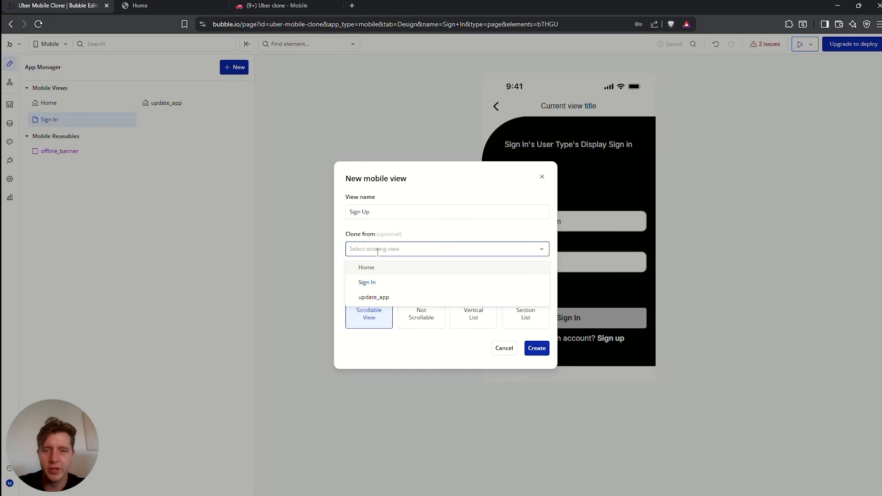
click(371, 284)
click(541, 348)
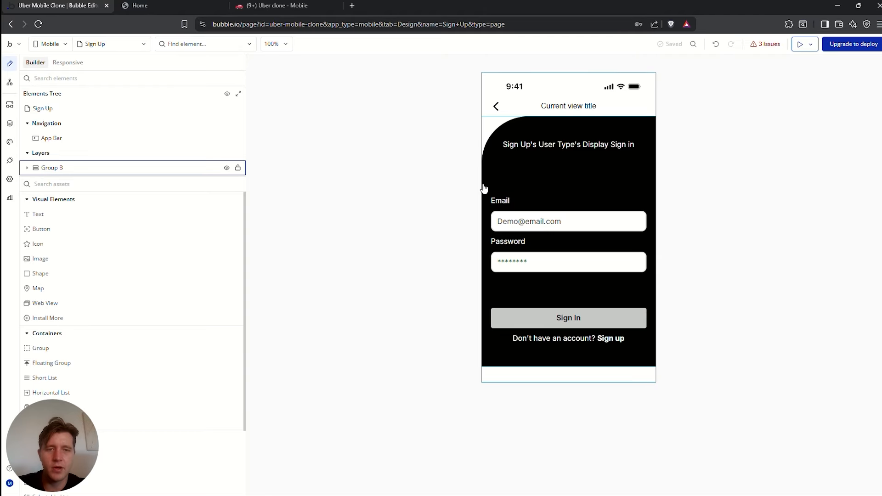
Duplicate the Email label and input above the email field, relabelling the top label Name
double_click(534, 210)
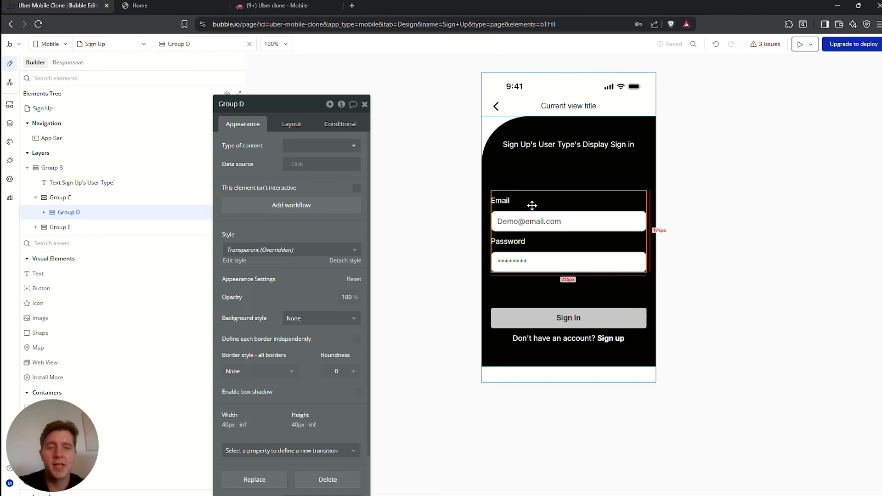
click(533, 207)
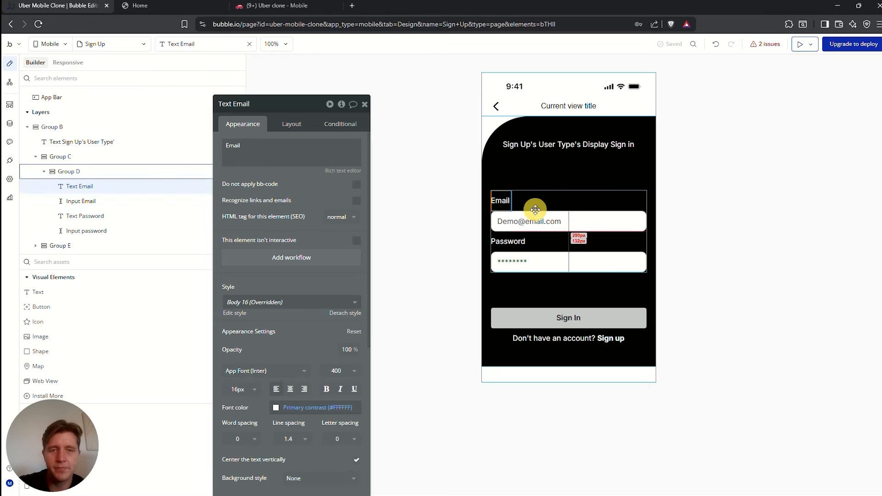
click(536, 210)
click(500, 199)
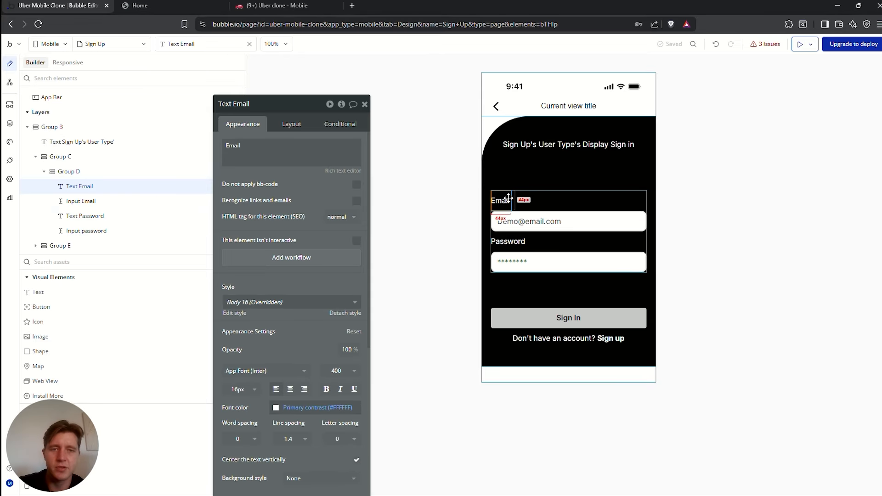
key(ctrl+d)
click(506, 234)
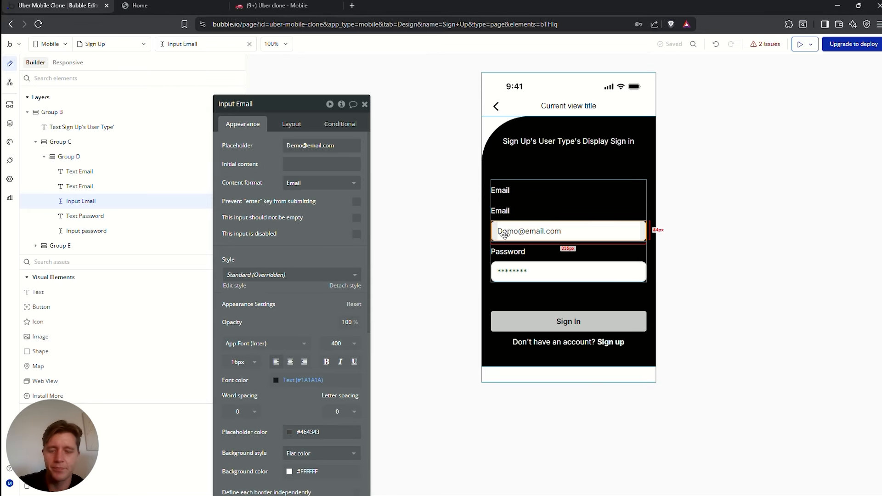
key(ctrl+d)
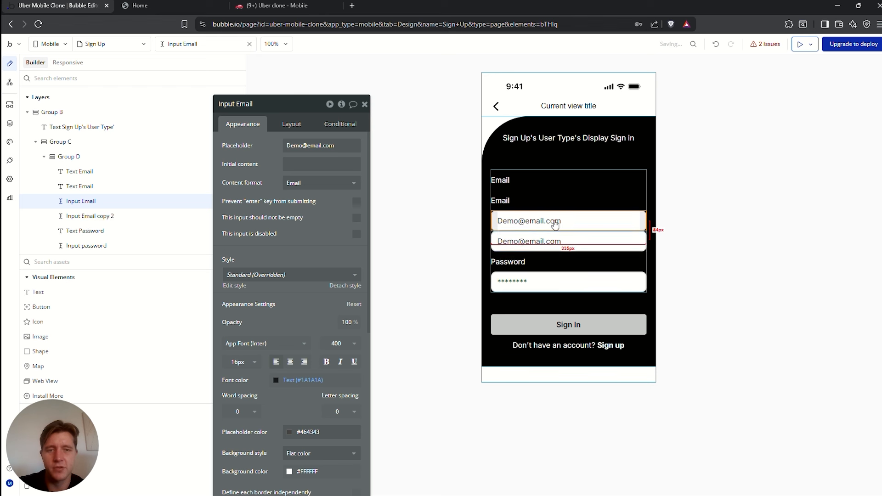
click(292, 125)
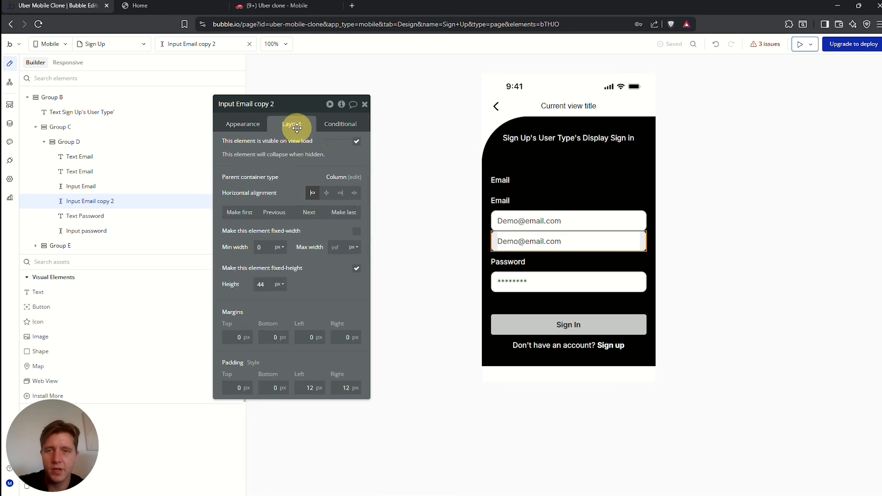
click(281, 212)
click(282, 215)
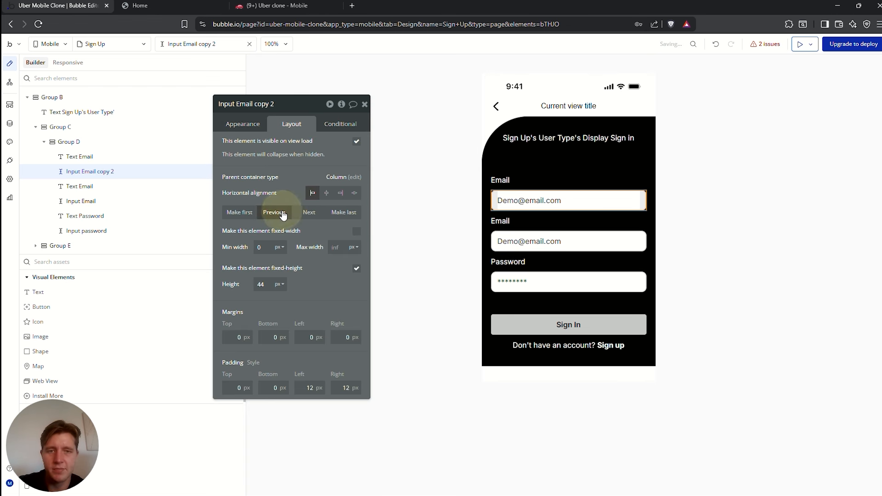
click(501, 180)
click(243, 125)
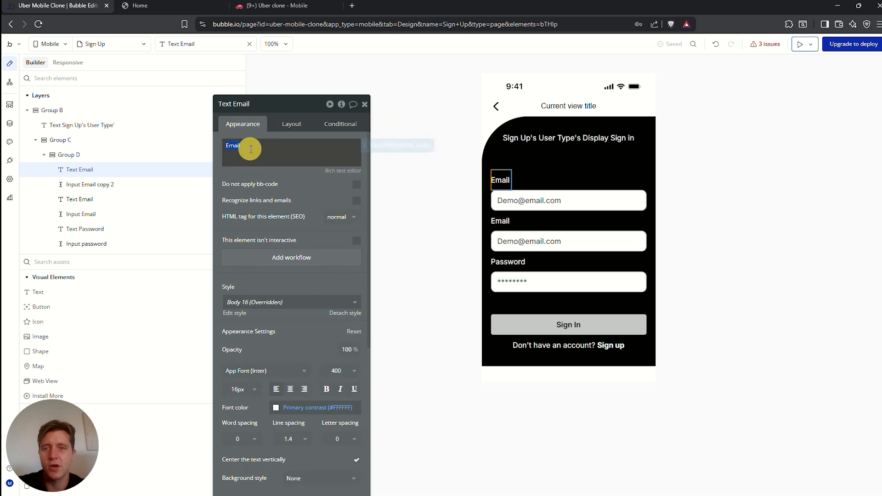
triple_click(253, 149)
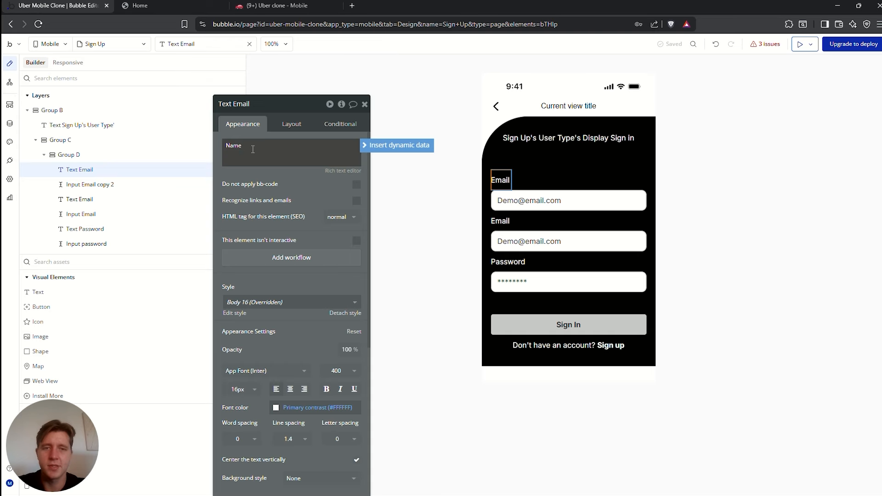
Set the Name input's content format to Text and its placeholder to 'Name Demo'
click(537, 197)
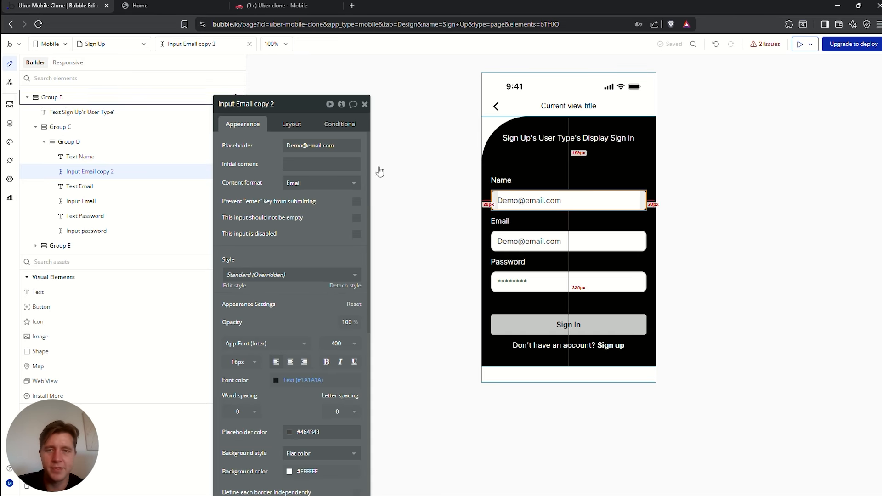
click(321, 183)
click(299, 213)
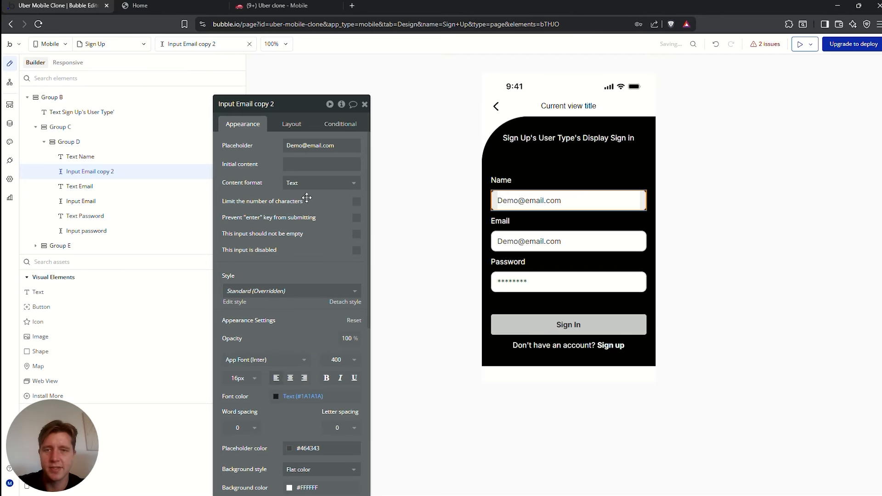
triple_click(333, 147)
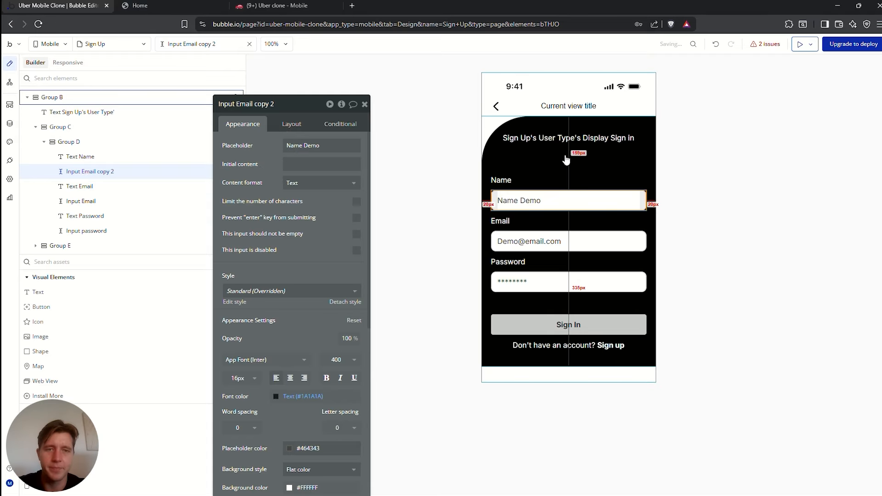
Change the form heading to 'Sign Up'
click(558, 137)
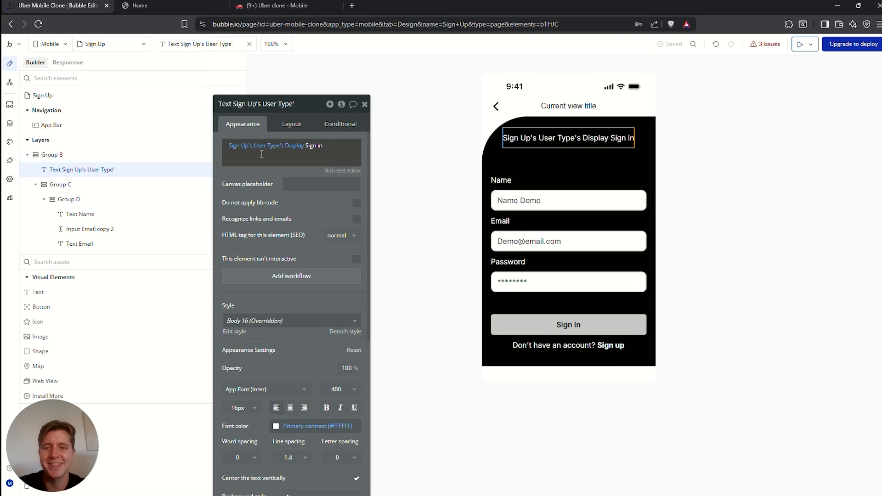
click(314, 147)
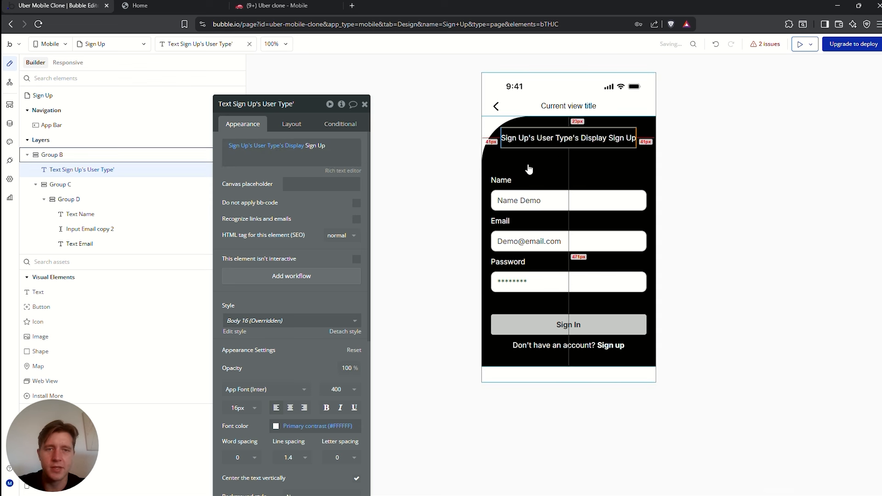
click(514, 154)
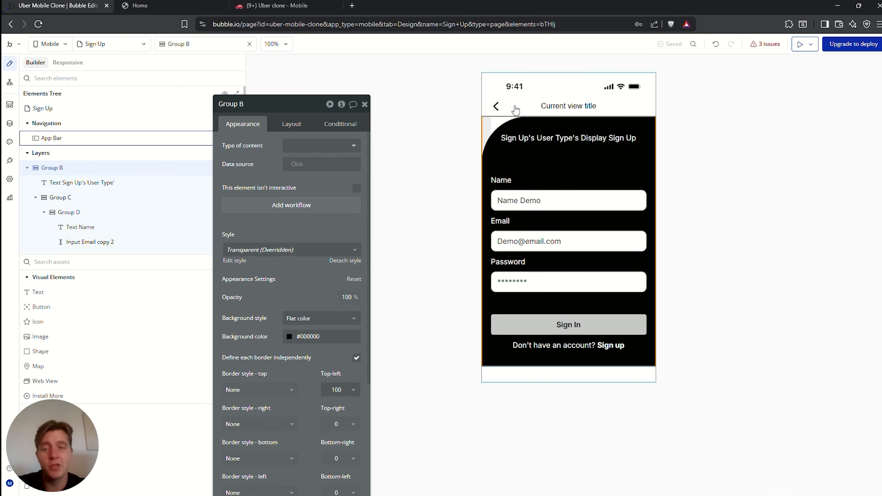
click(490, 82)
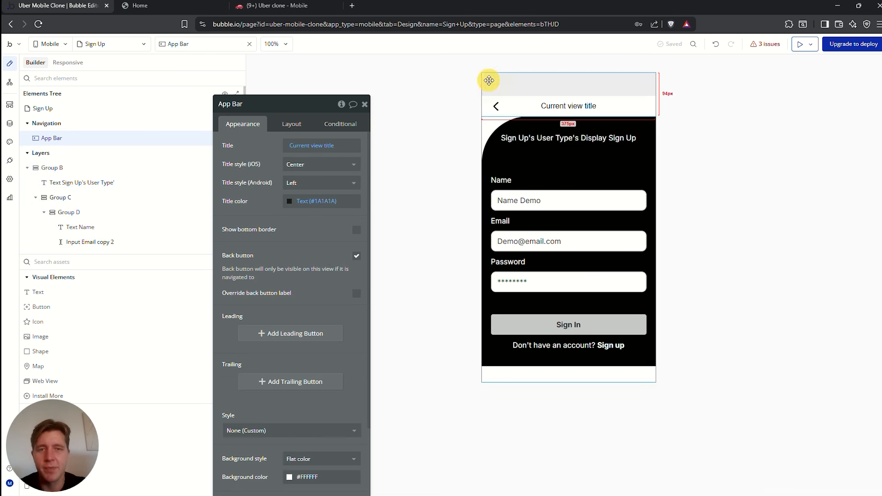
click(55, 108)
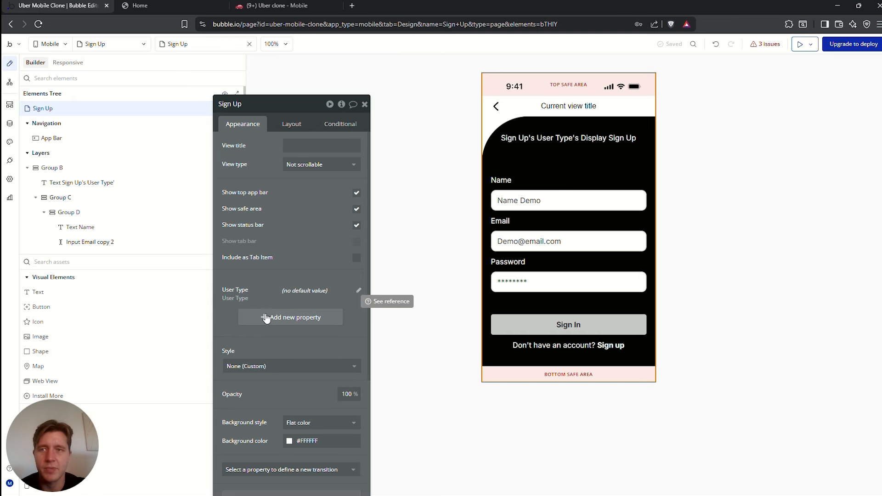
click(113, 43)
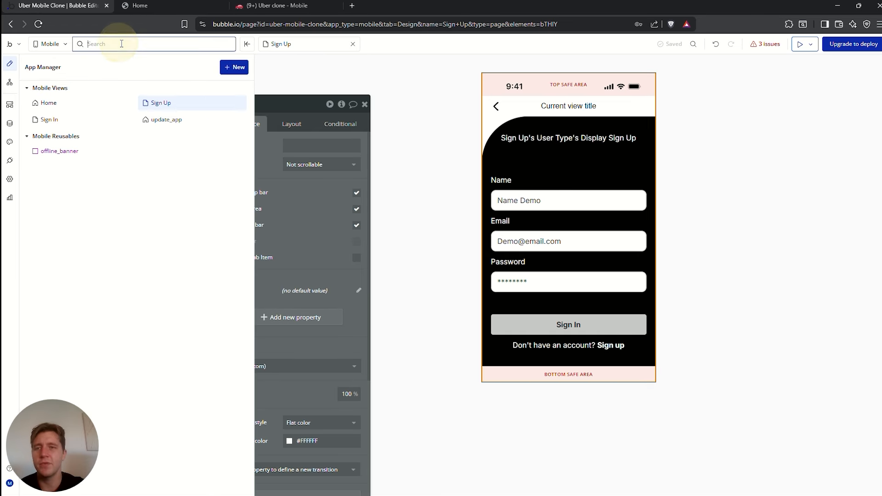
click(248, 103)
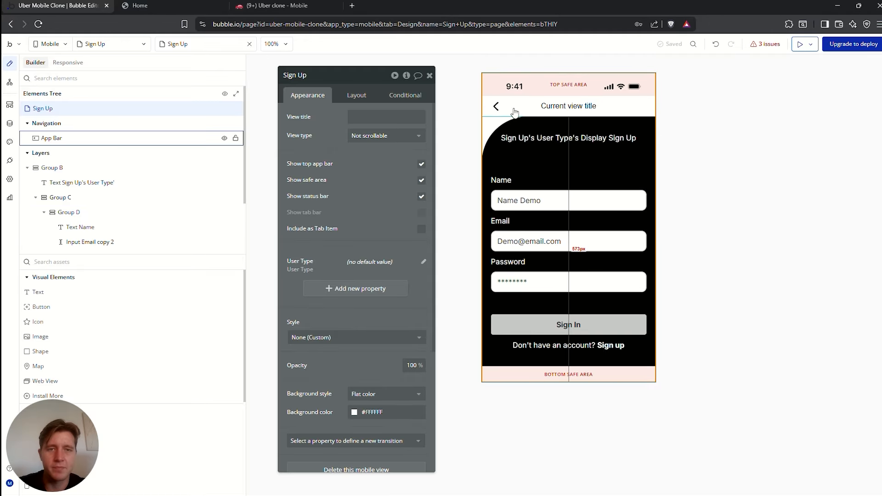
click(525, 140)
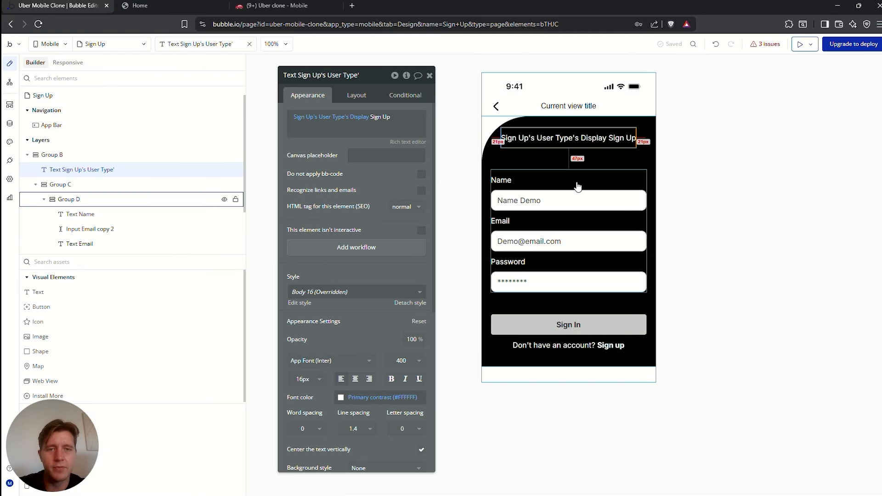
Change the button label from 'Sign In' to 'Sign Up'
click(574, 327)
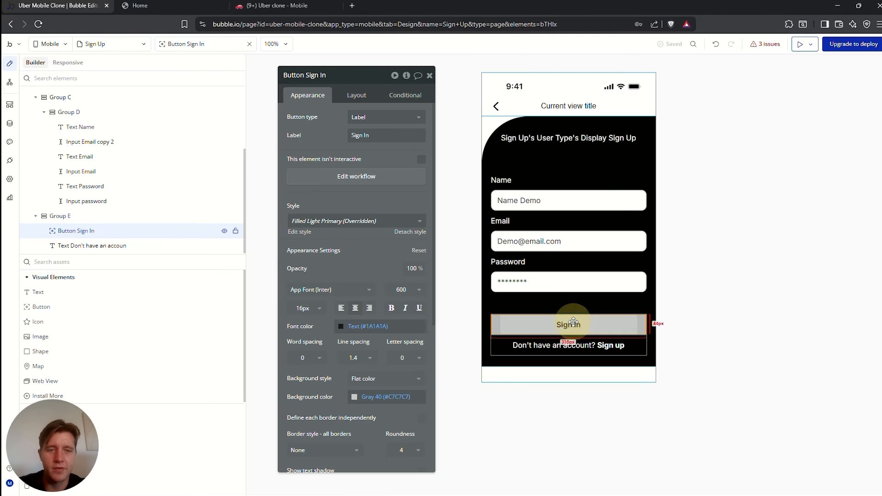
click(369, 135)
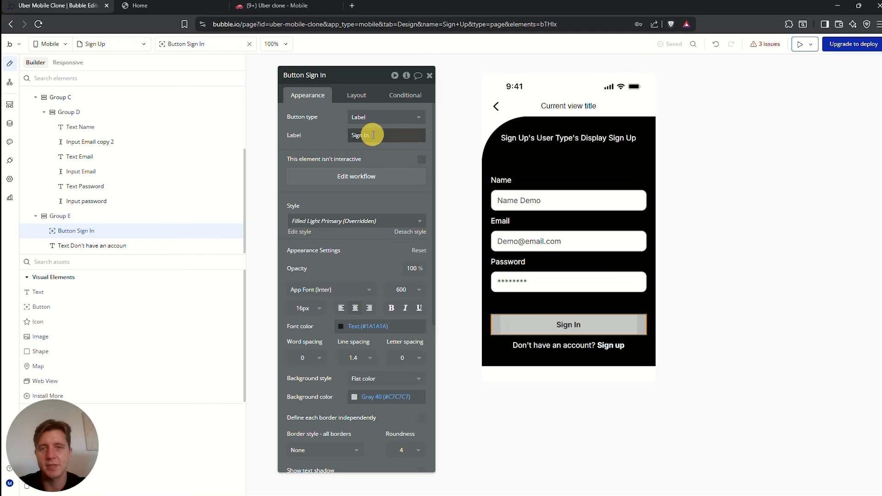
double_click(374, 135)
key(BackSpace)
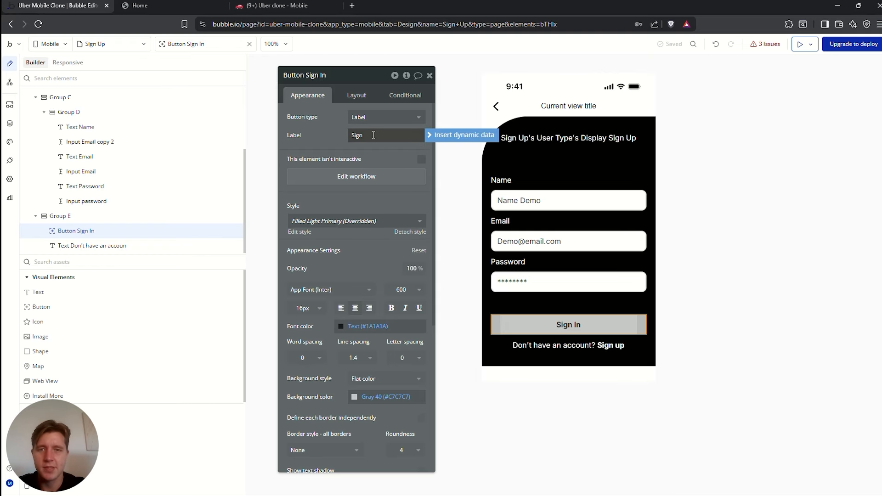
Reword the footer to 'Already have an account? Sign in'
click(609, 348)
triple_click(379, 118)
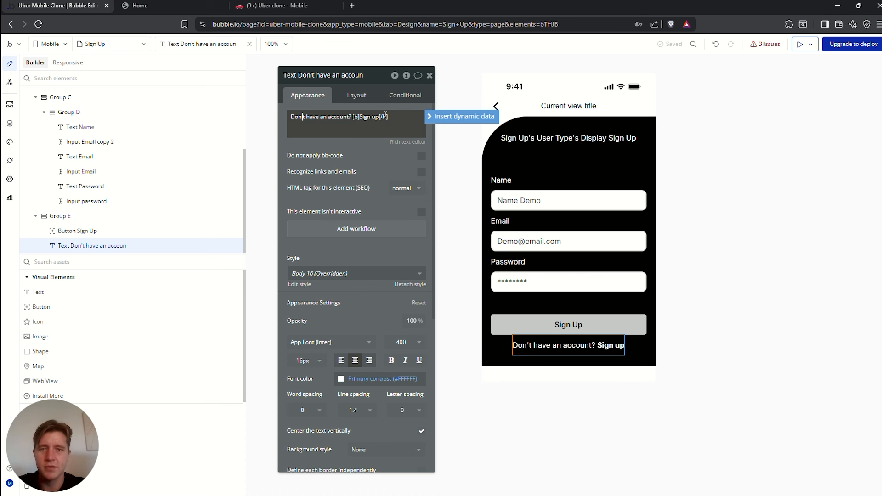
key(BackSpace)
key(BackSpace)
key(BackSpace)
text(Already)
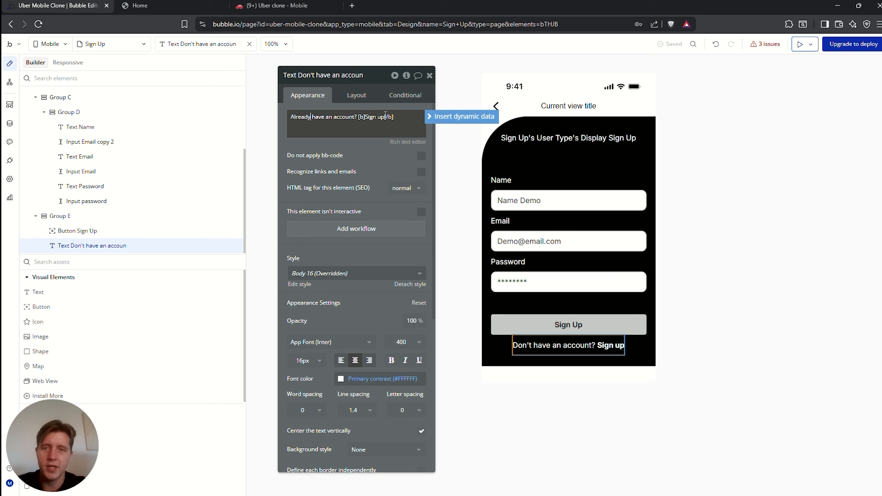
click(394, 115)
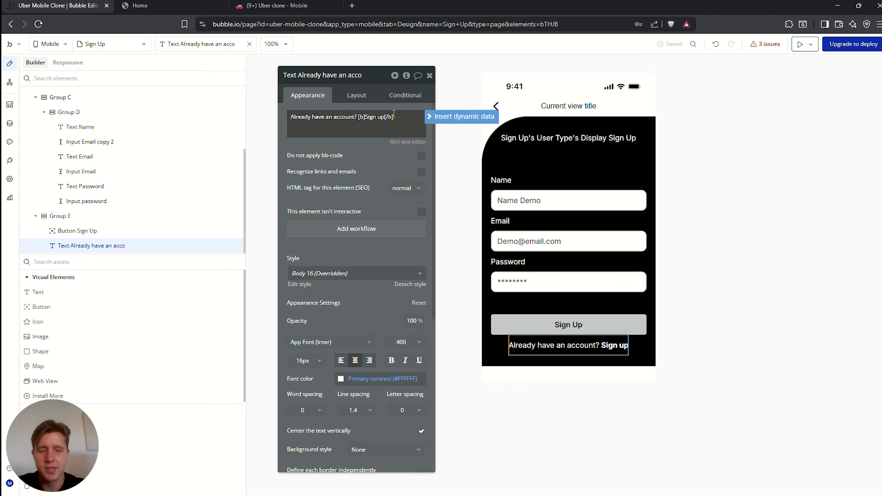
text(in)
click(618, 200)
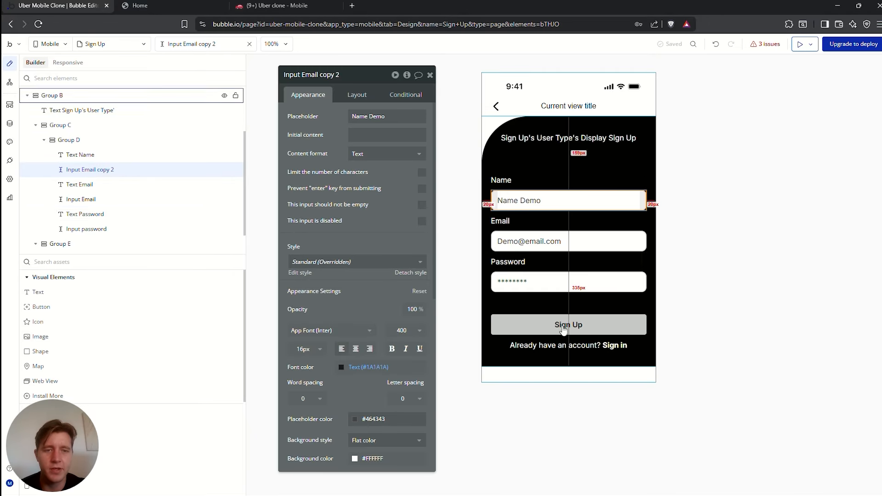
click(580, 323)
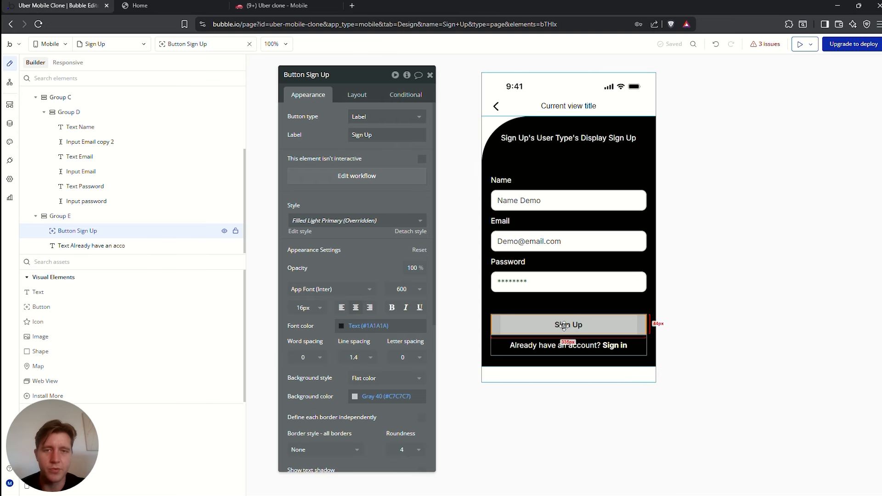
Delete the copied Log the user in and Go to tab steps from the Sign Up button workflow
click(366, 177)
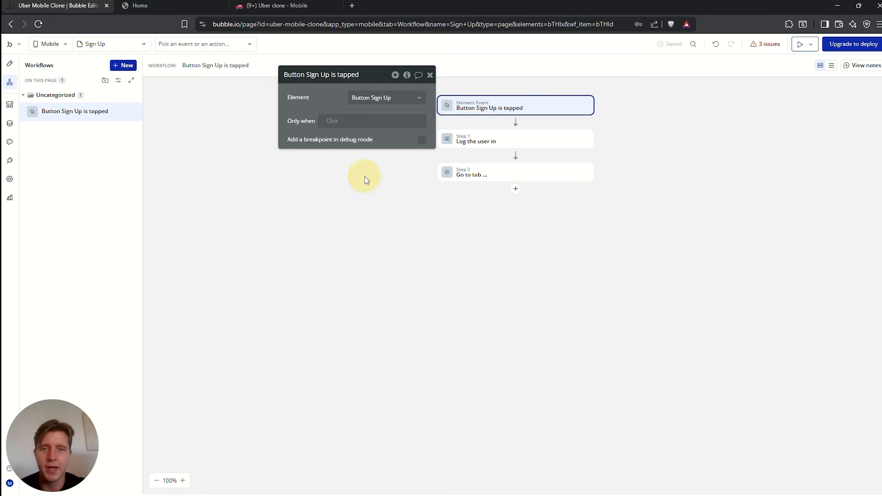
right_click(588, 142)
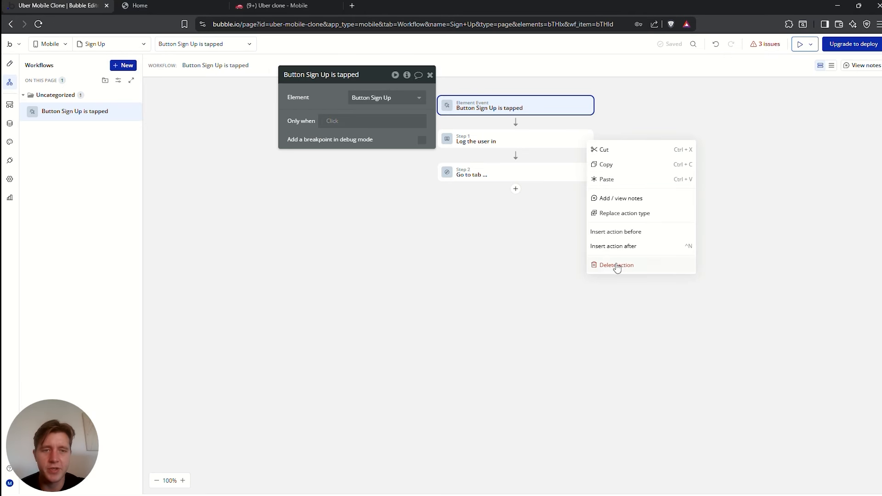
click(617, 266)
right_click(588, 145)
click(619, 265)
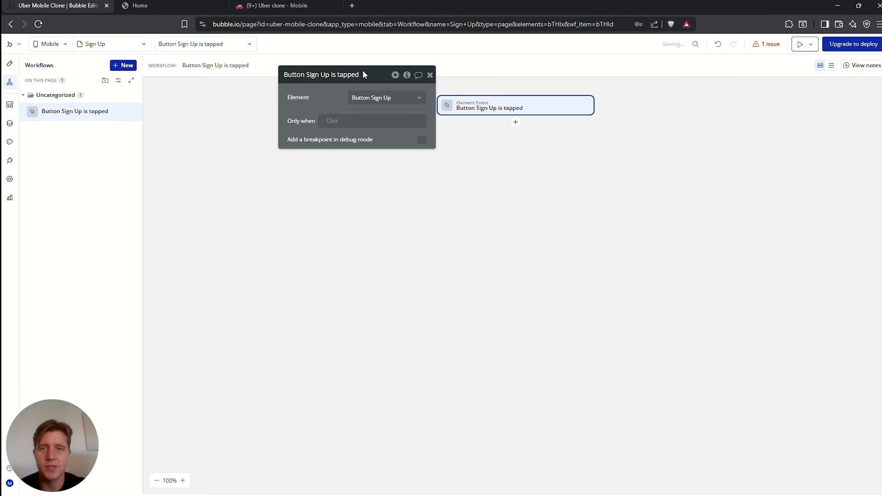
drag(362, 74, 311, 126)
click(10, 63)
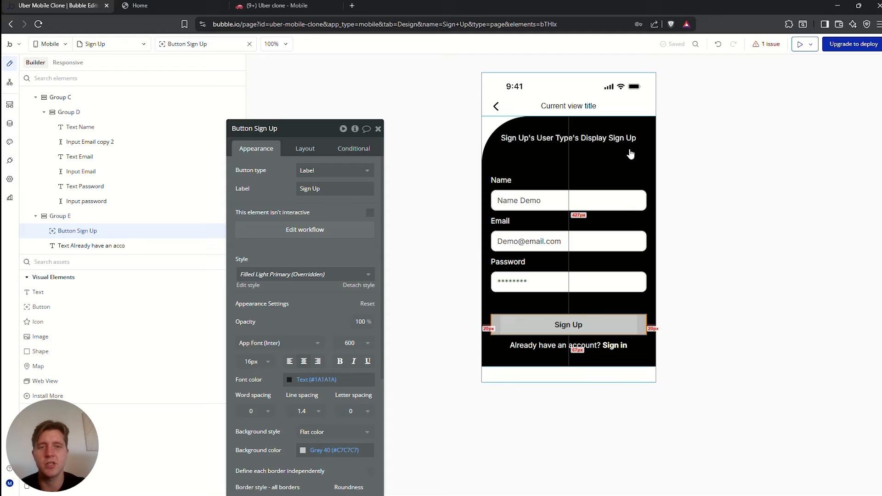
Add a Sign the user up action using Input Email's value as the email
click(508, 200)
click(523, 241)
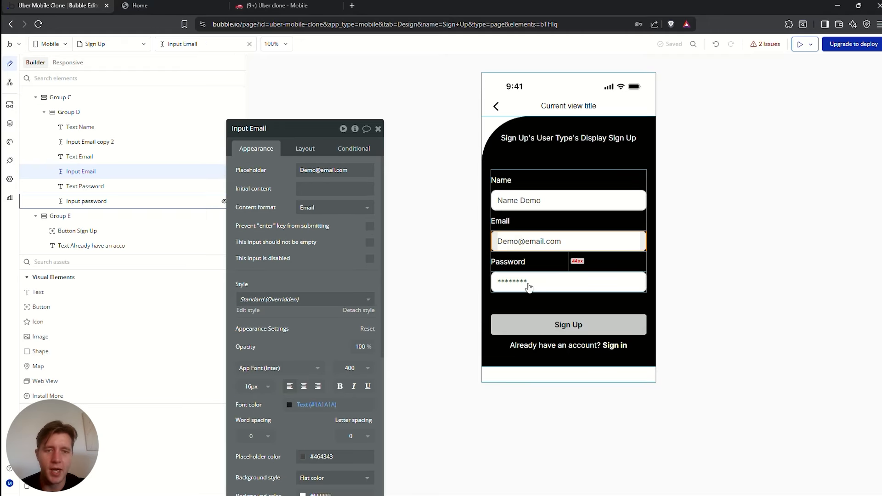
click(528, 286)
click(574, 324)
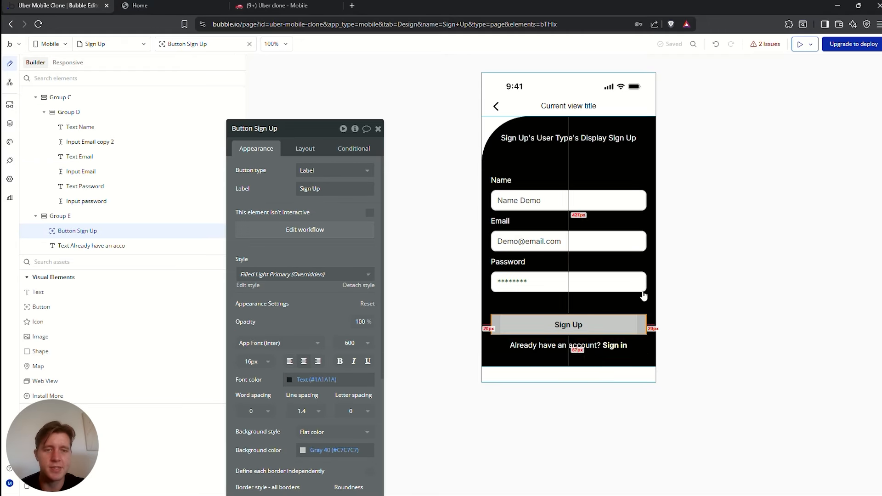
click(309, 230)
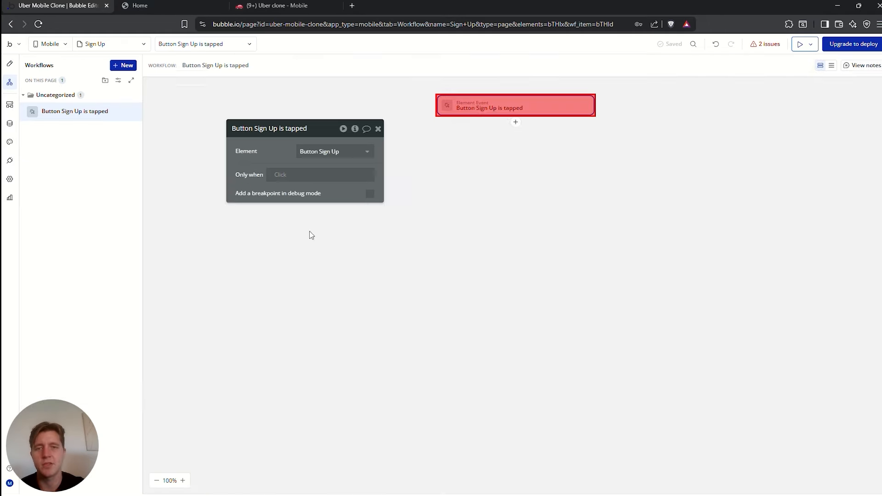
click(516, 124)
text(sig)
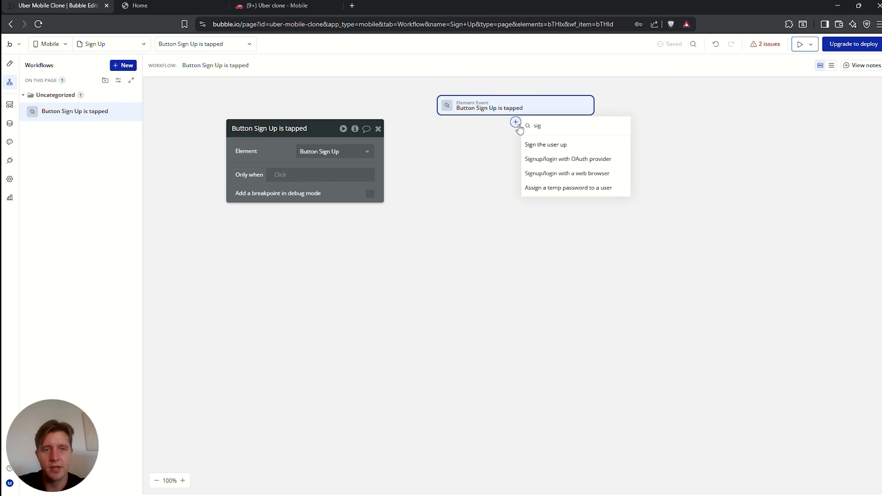
click(556, 145)
click(322, 152)
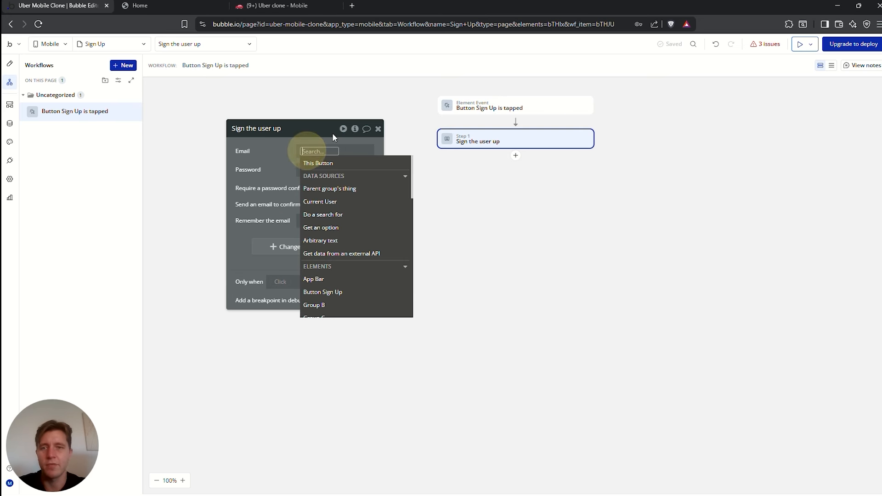
text(input)
click(330, 174)
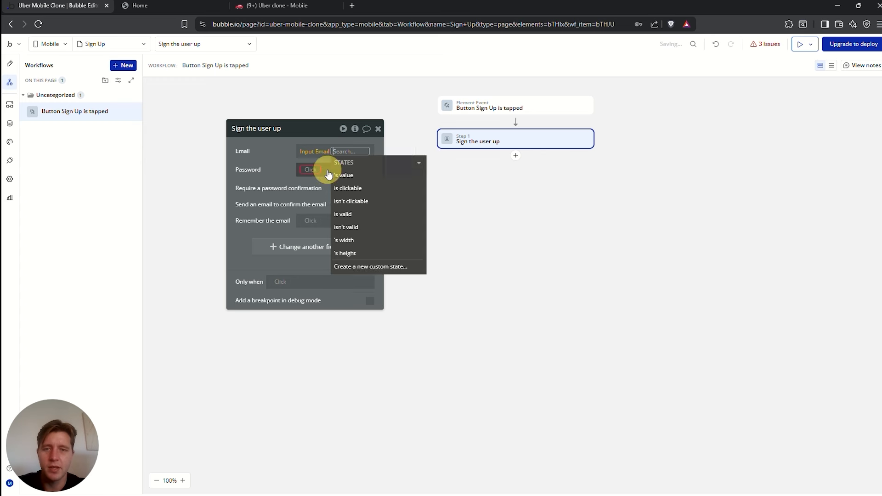
click(356, 179)
click(267, 162)
Set the sign-up password to Input password's value
click(313, 170)
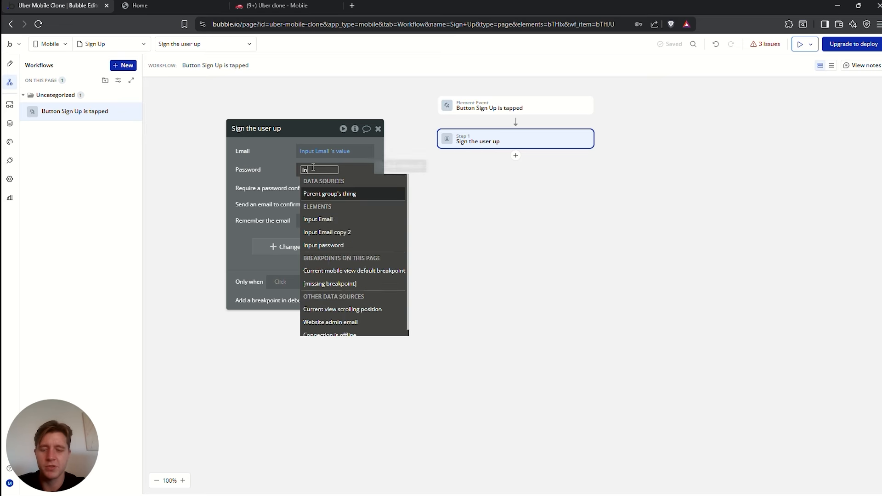
text(input)
click(334, 220)
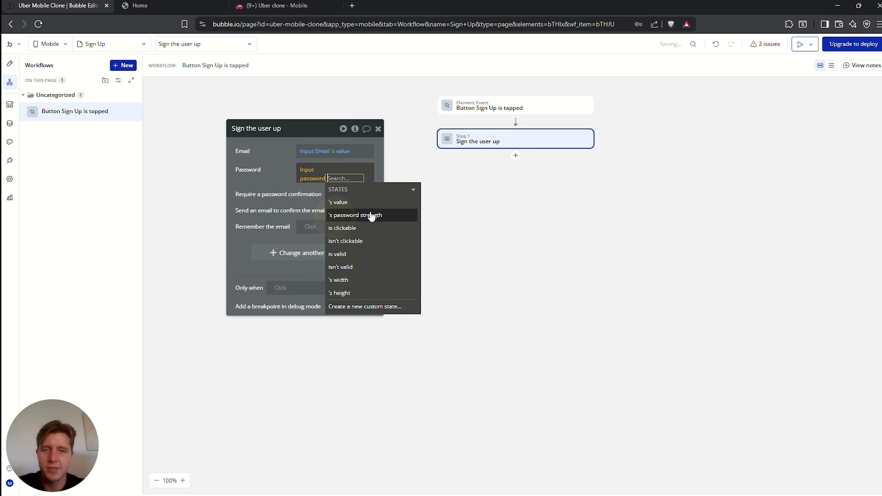
click(345, 197)
drag(283, 152, 705, 135)
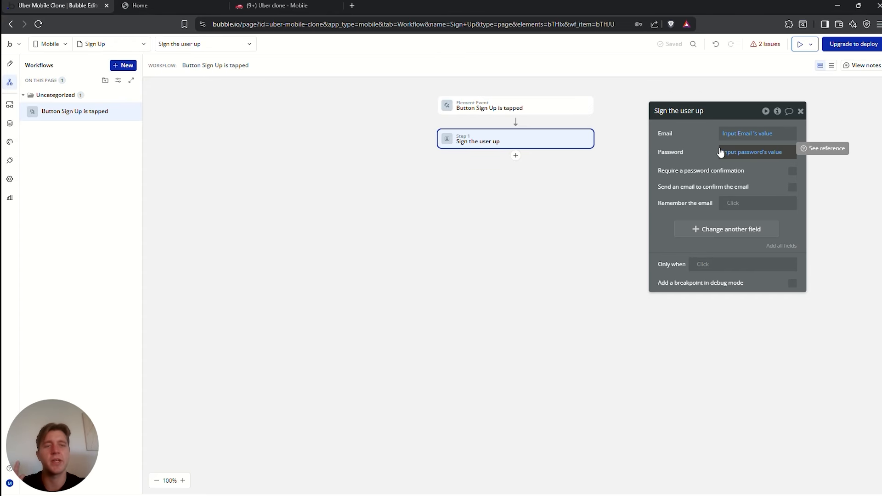
Remove the empty field row and add a Name field to the sign-up action
click(715, 228)
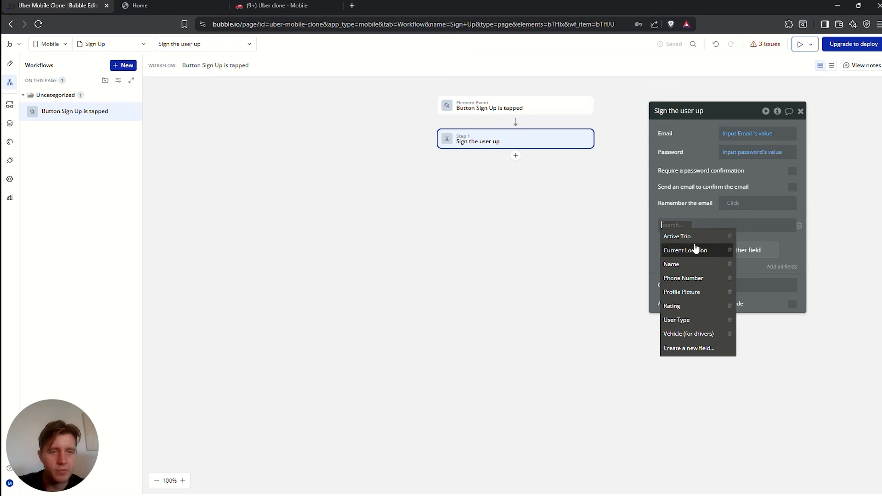
click(695, 203)
click(800, 225)
click(726, 232)
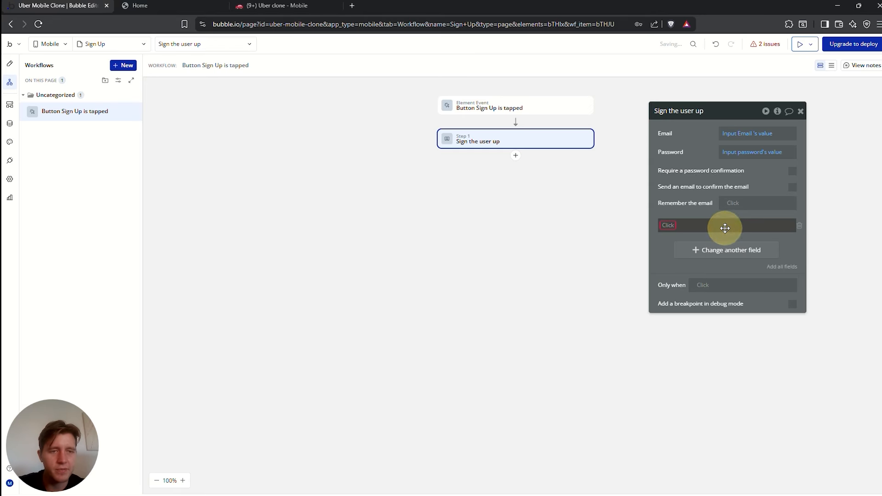
click(668, 225)
click(683, 265)
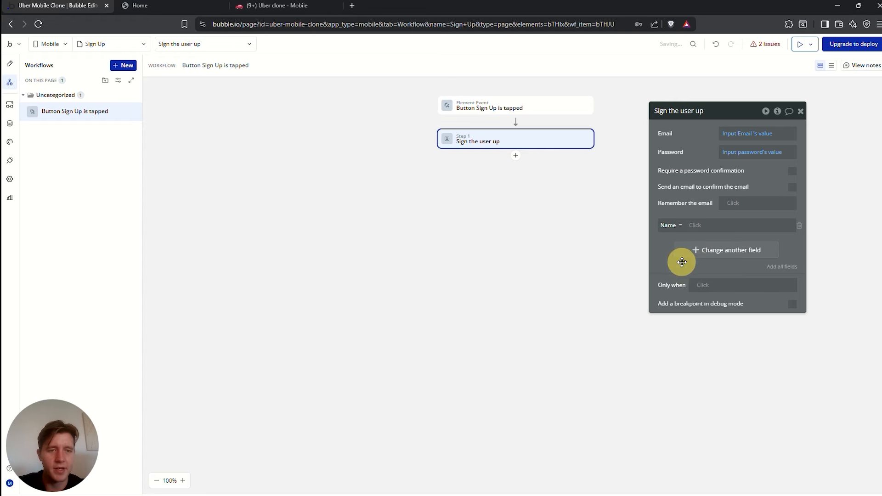
click(694, 225)
text(input)
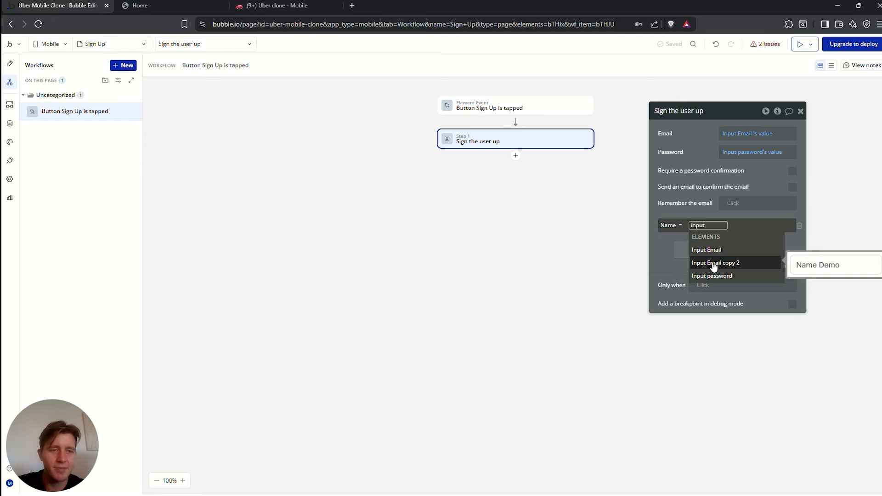
Rename the name input to 'Input name' and set the sign-up Name field to its value
click(9, 64)
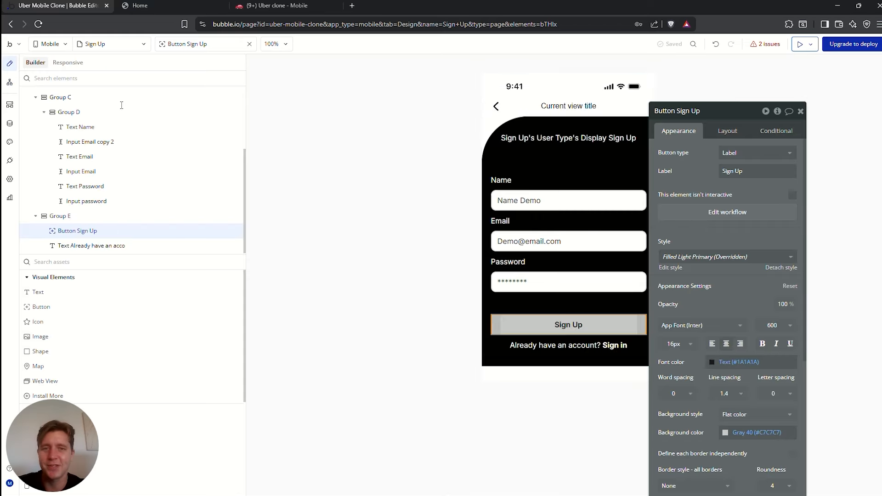
click(530, 201)
drag(724, 112, 669, 113)
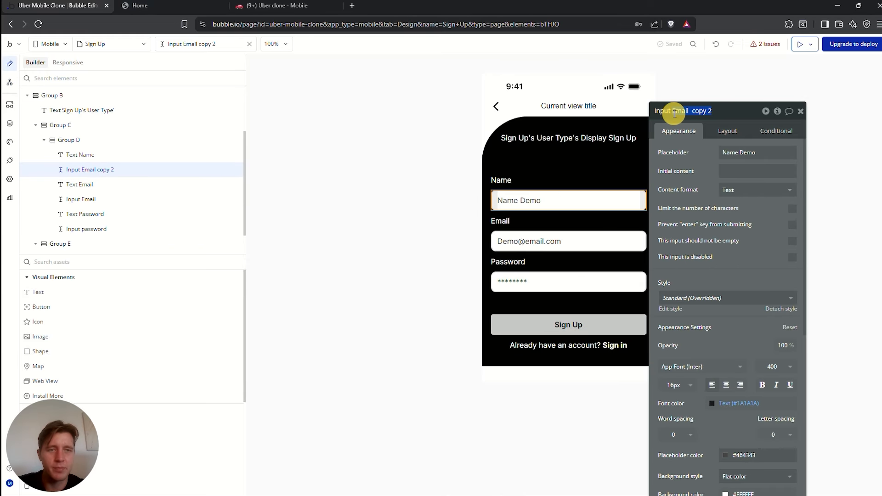
click(10, 83)
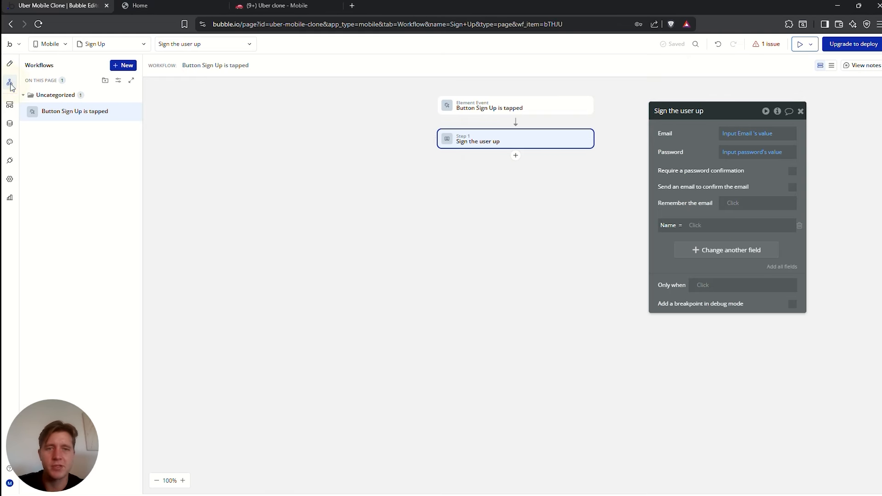
click(709, 225)
text(input)
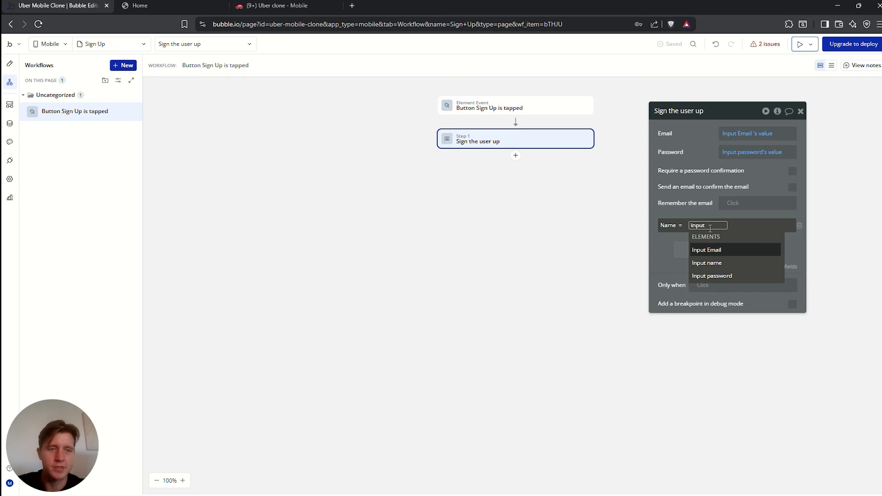
click(707, 263)
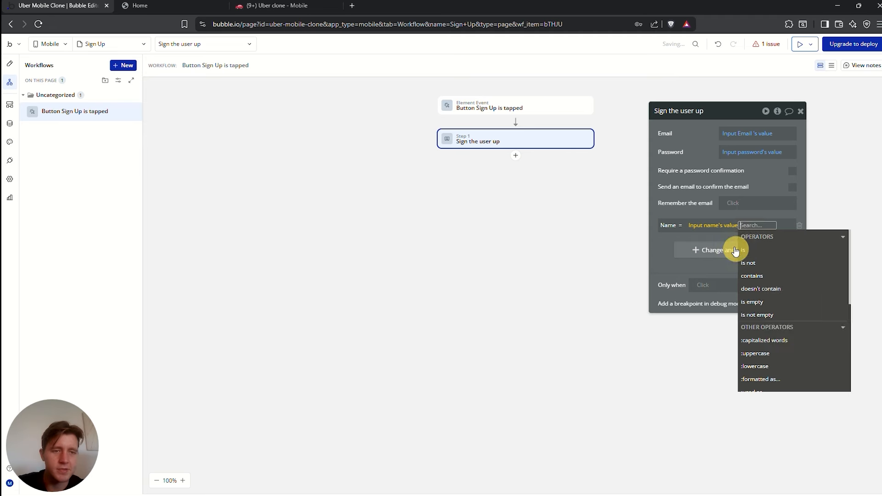
click(678, 178)
click(680, 179)
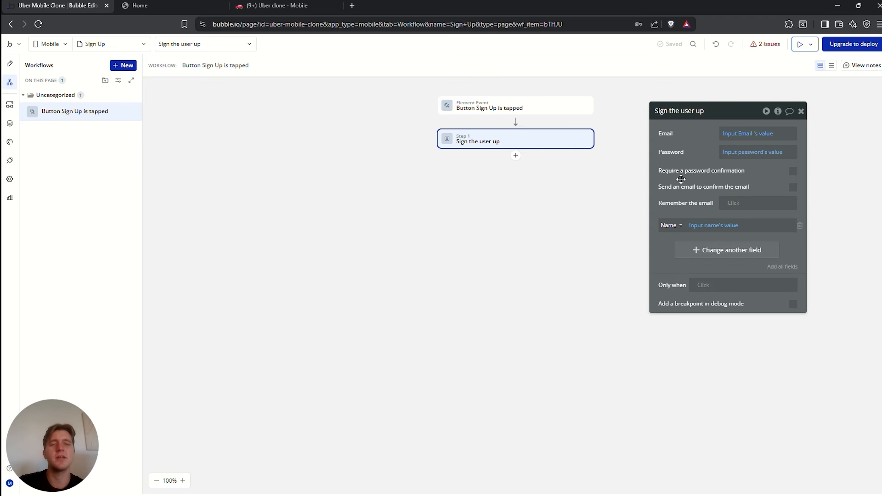
Add an empty Phone Number field to the sign-up action
click(685, 250)
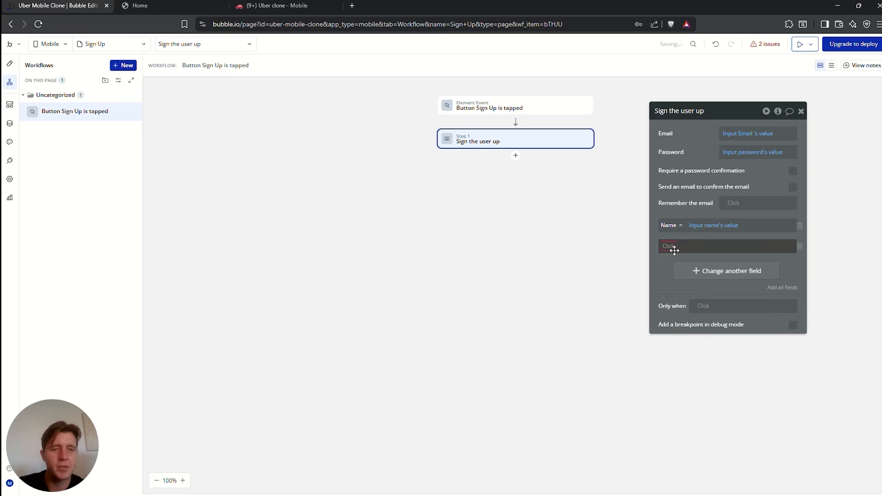
click(665, 243)
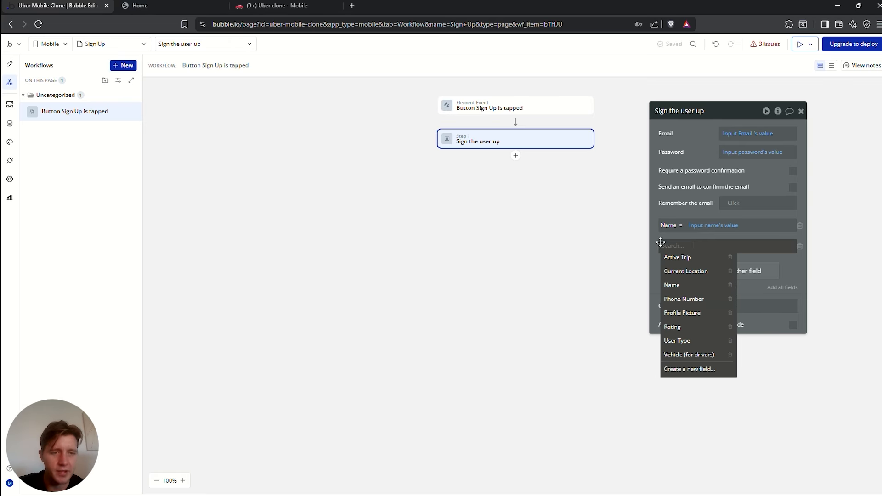
click(691, 299)
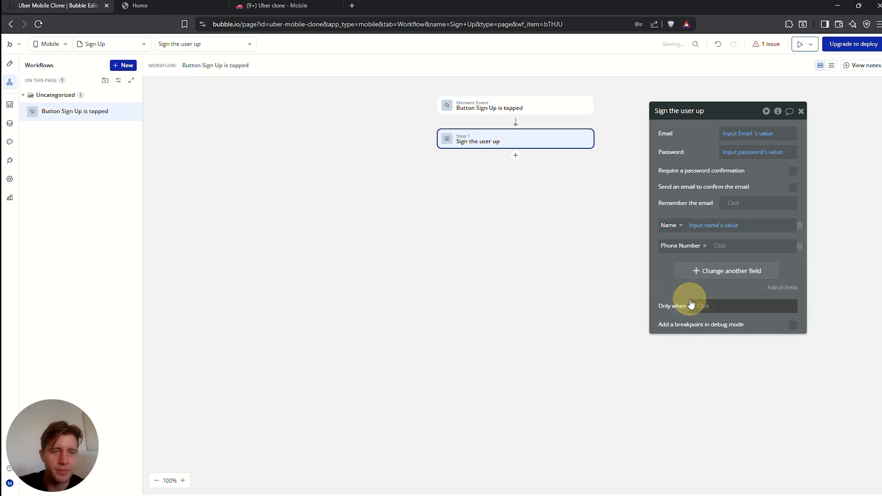
Duplicate the Name label and input, relabelling the copy 'Phone Number' above the new input
click(15, 67)
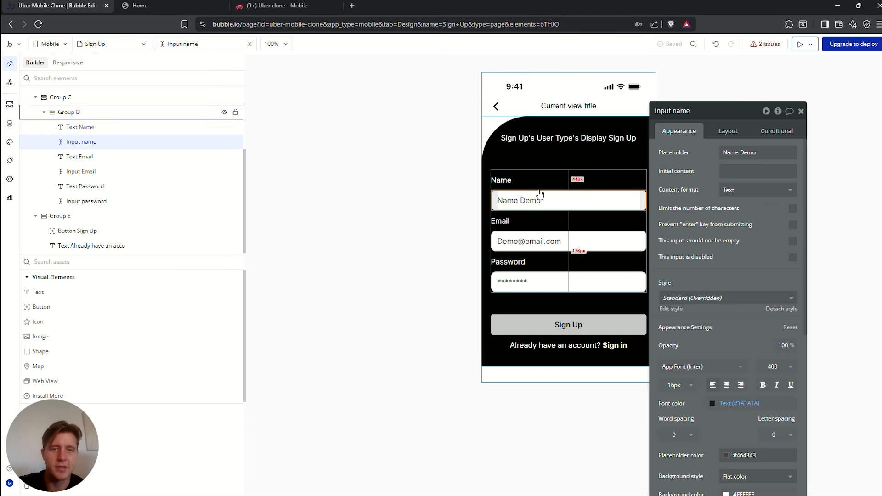
key(ctrl+c)
key(ctrl+v)
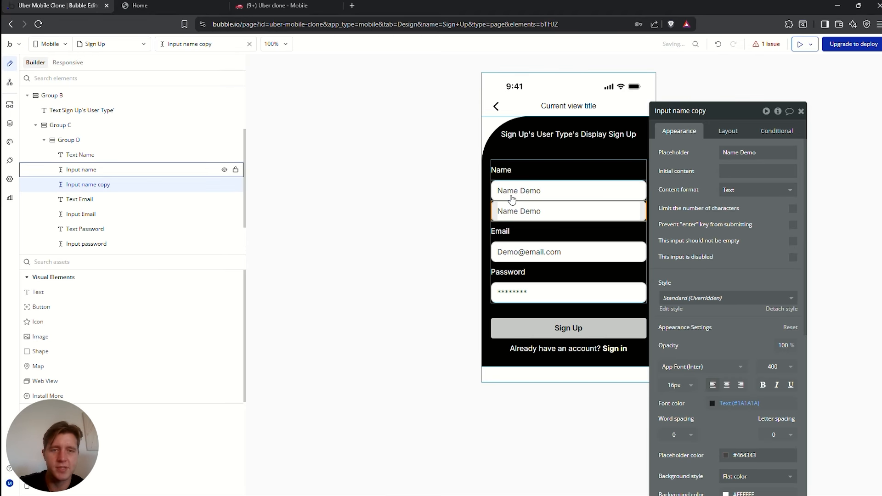
click(502, 169)
key(ctrl+c)
key(ctrl+v)
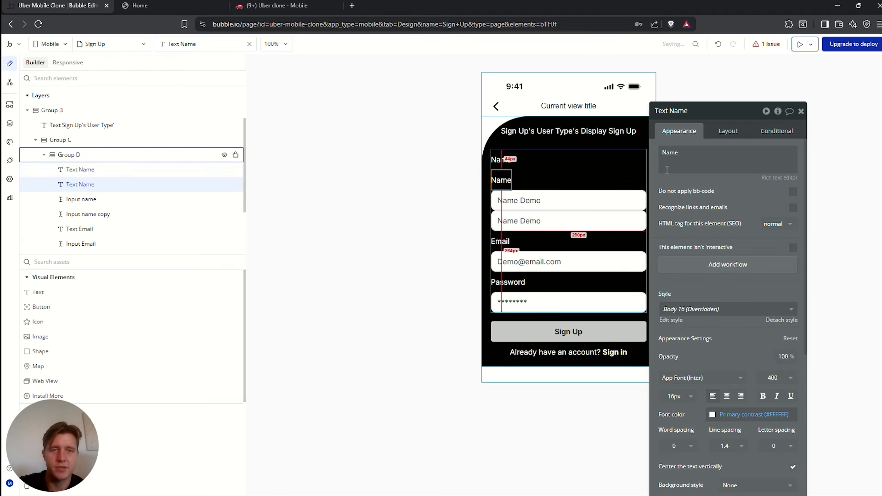
click(728, 130)
click(745, 220)
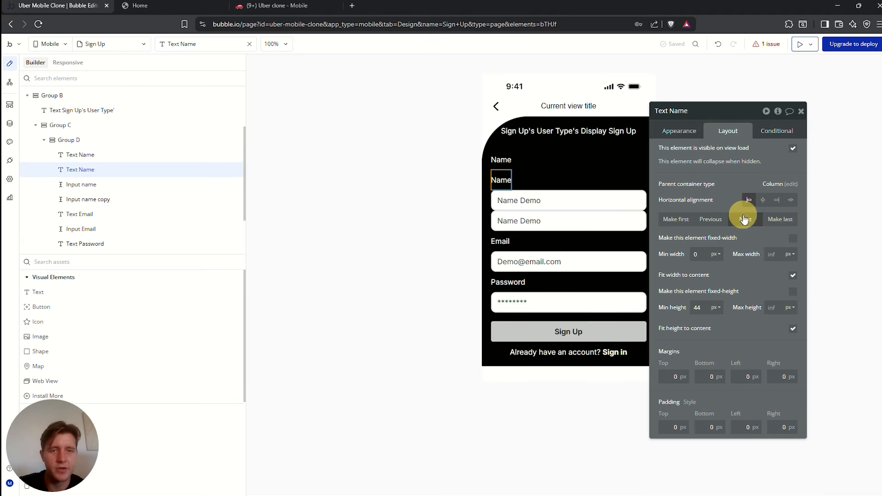
click(626, 197)
click(504, 200)
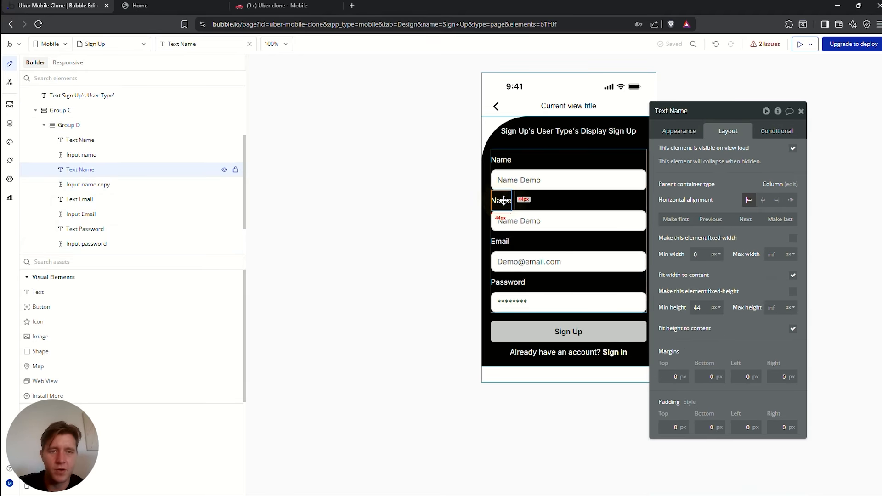
click(679, 131)
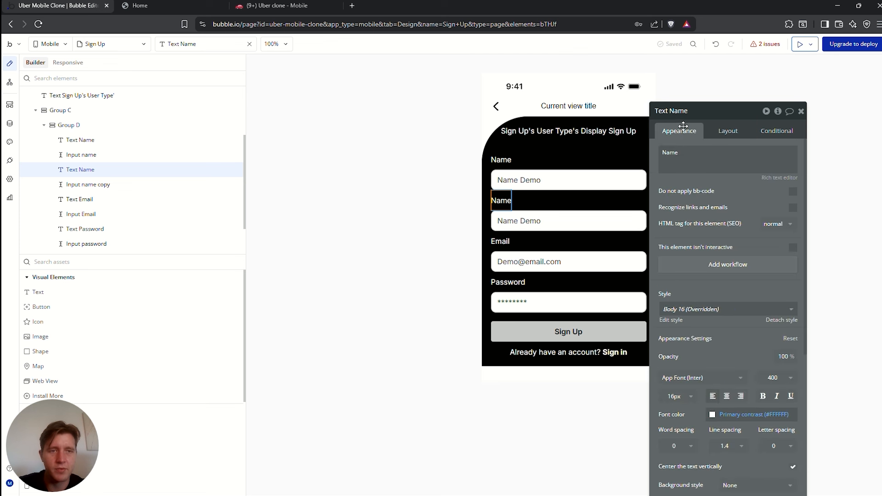
double_click(690, 154)
text(Phone Numbe)
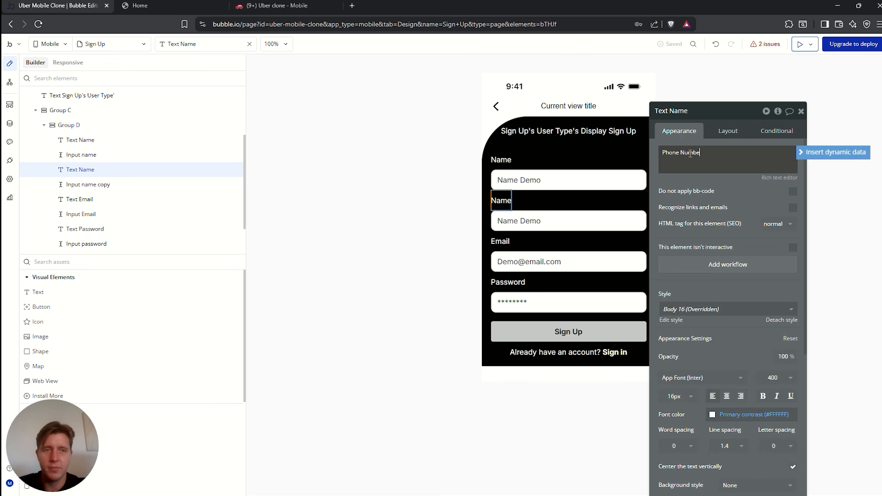
text(r)
click(528, 221)
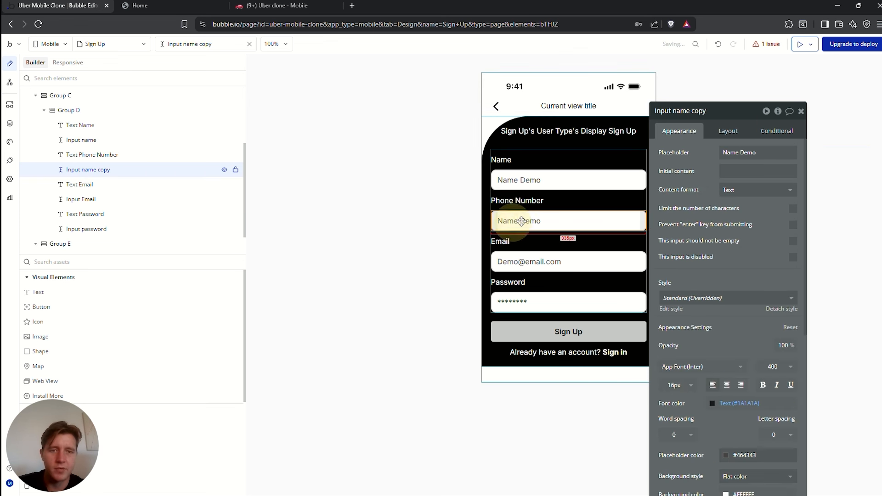
triple_click(755, 156)
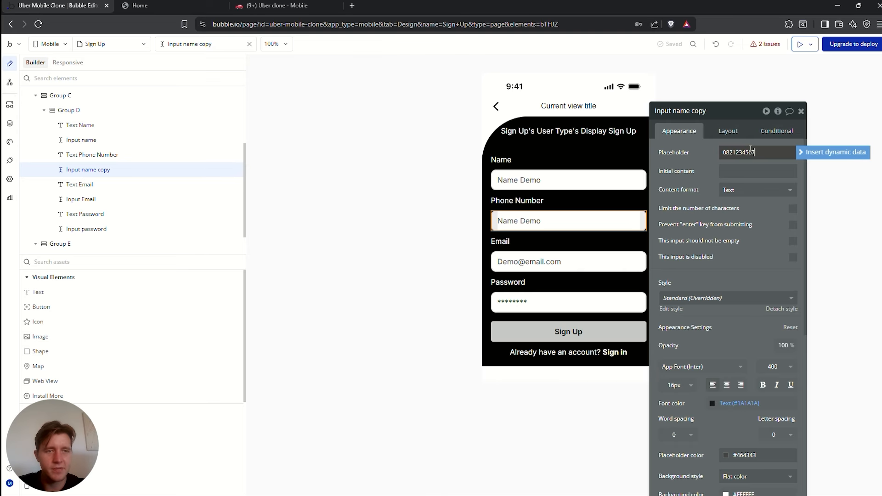
click(749, 190)
text(nu)
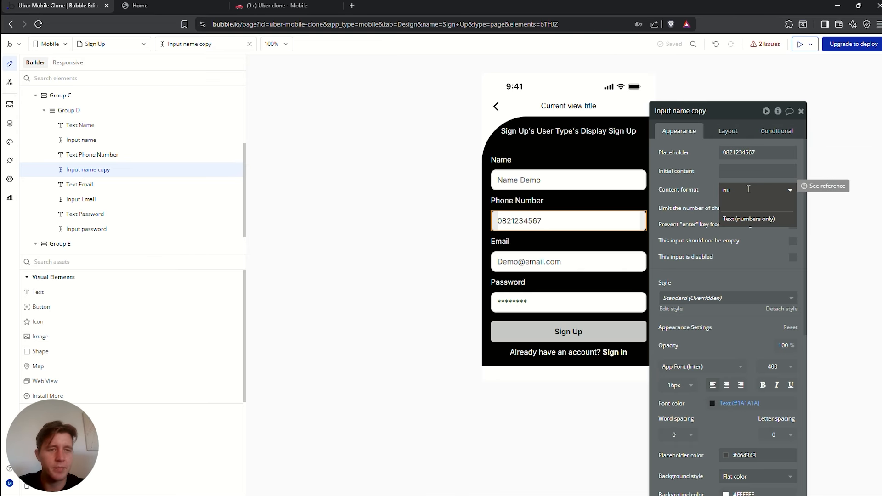
click(733, 224)
click(577, 282)
Begin renaming the phone number input element to 'Input phone'
click(553, 333)
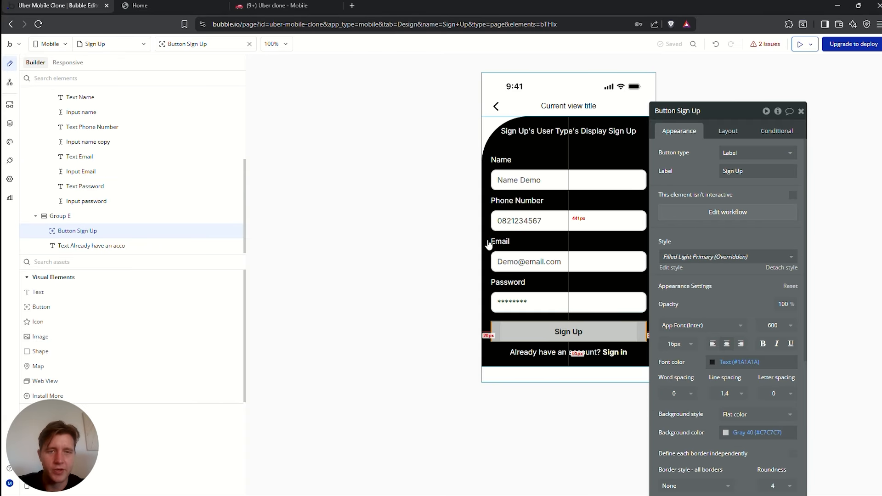
click(730, 213)
click(9, 64)
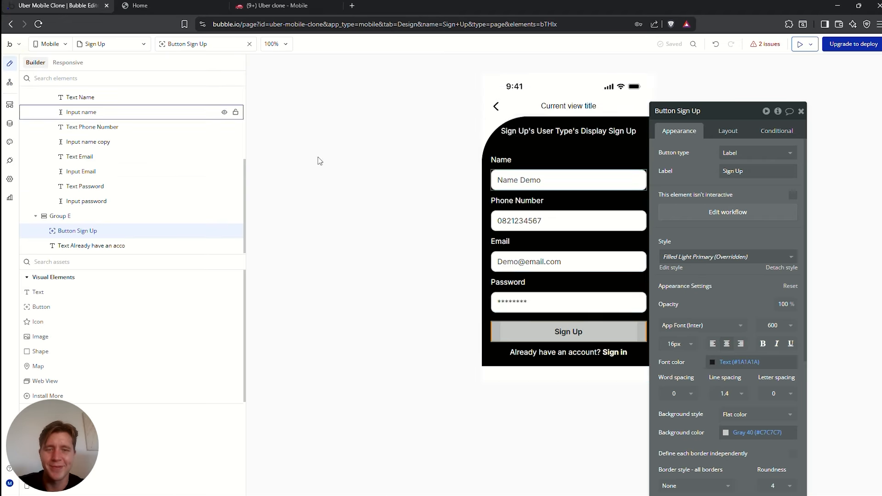
click(567, 221)
click(706, 111)
drag(706, 112, 674, 113)
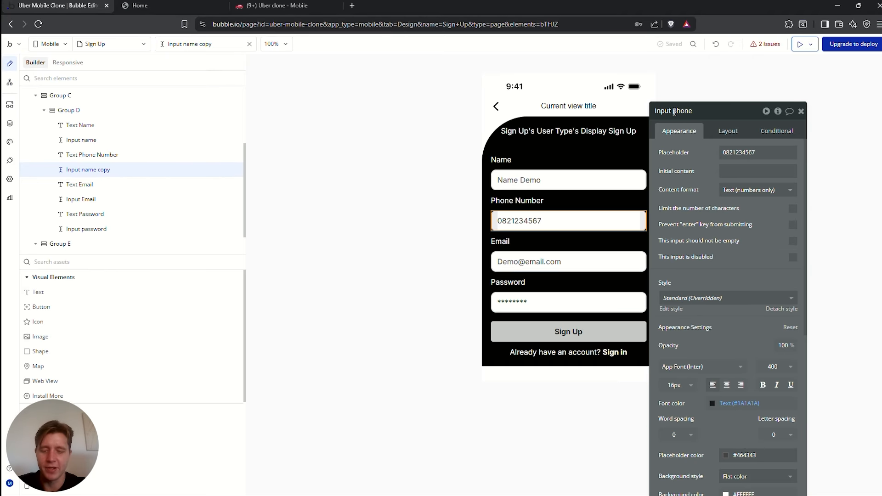
Set the sign-up action's Phone Number to Input phone number's value, then view the Data tab
click(10, 82)
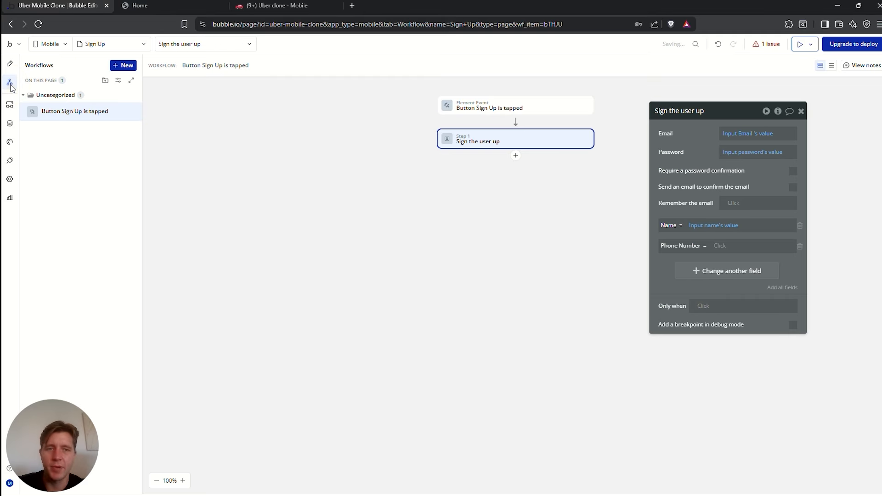
click(726, 246)
text(input)
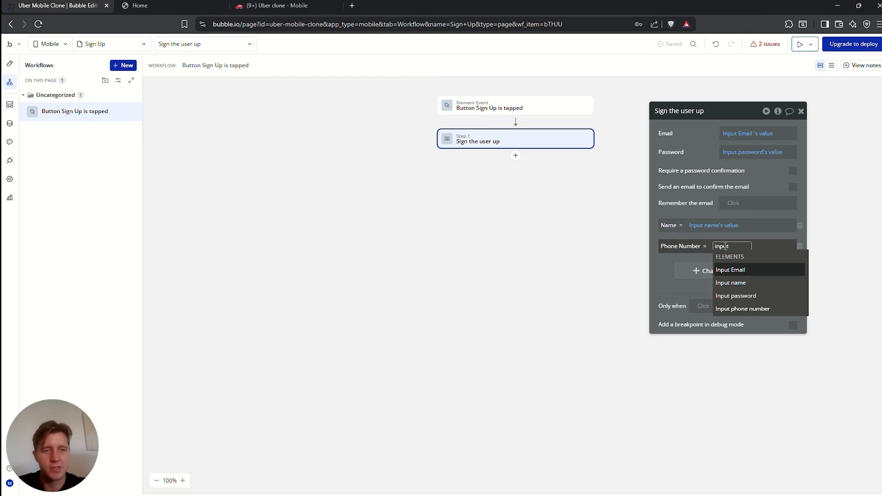
click(742, 309)
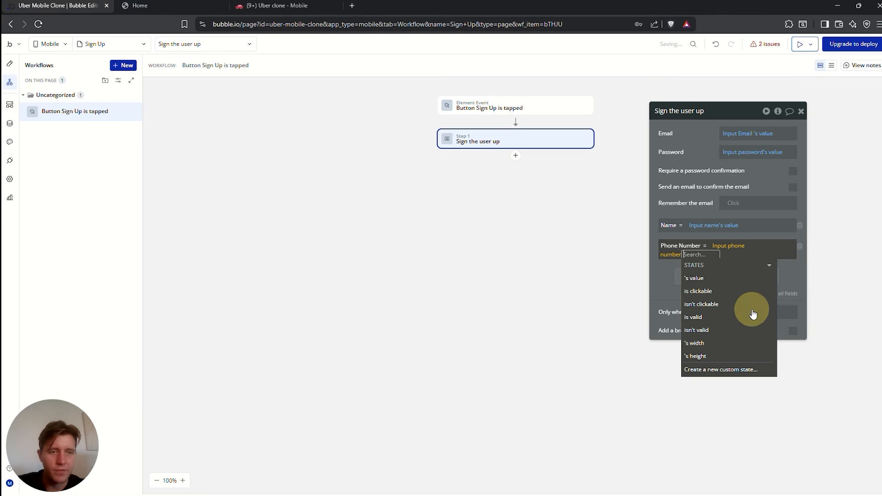
click(717, 278)
click(667, 271)
click(689, 245)
click(695, 203)
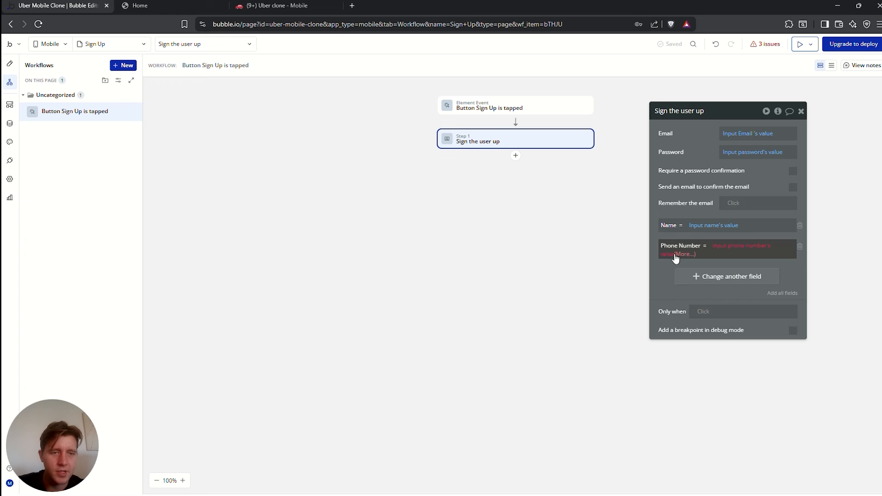
click(682, 255)
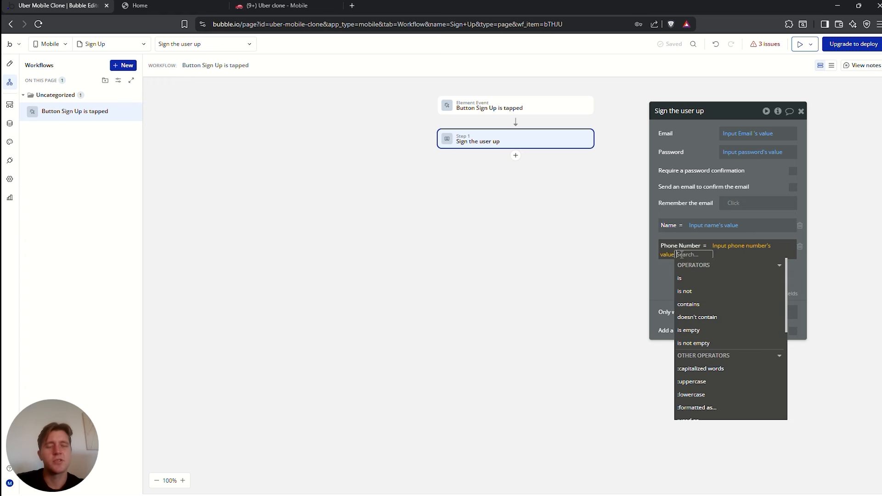
click(9, 123)
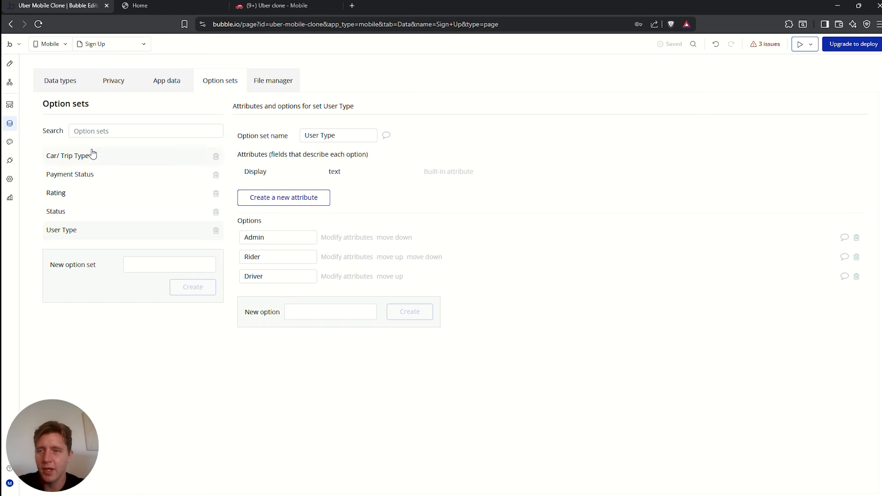
Check the User type's Phone Number field type, then go back to the Sign the user up step
click(61, 88)
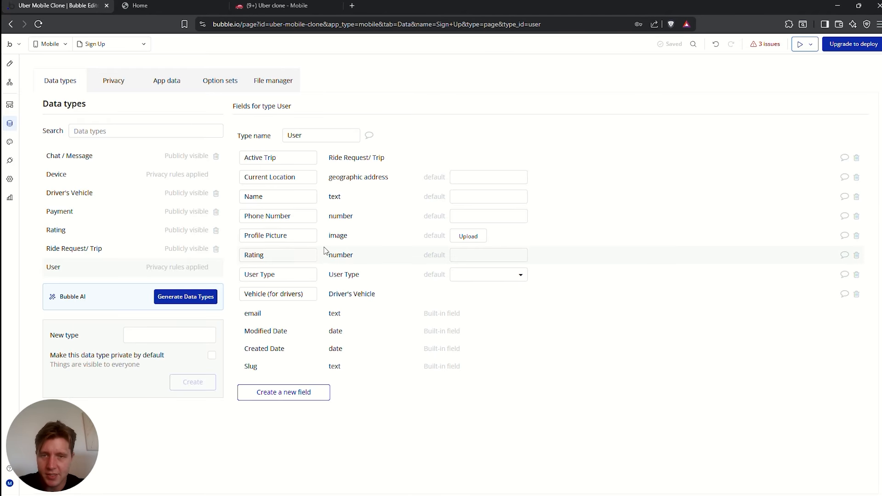
drag(248, 212, 296, 216)
click(326, 217)
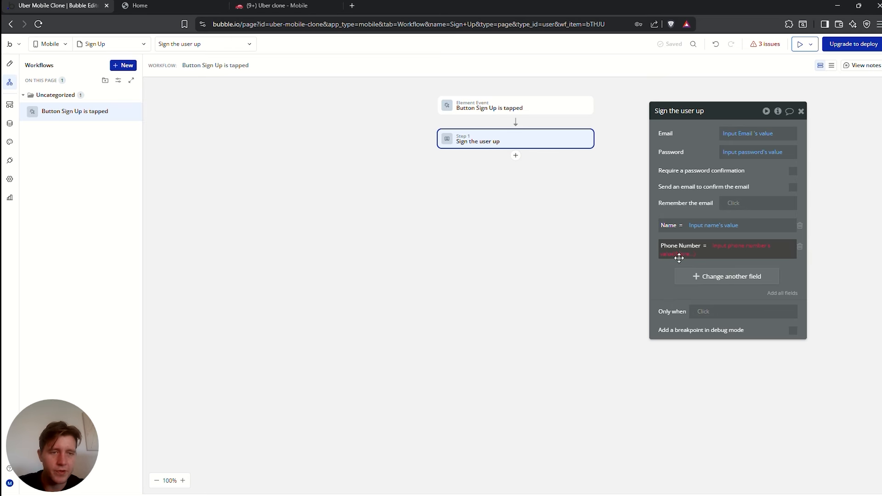
Append :converted to number to the Phone Number value
click(685, 255)
text(con)
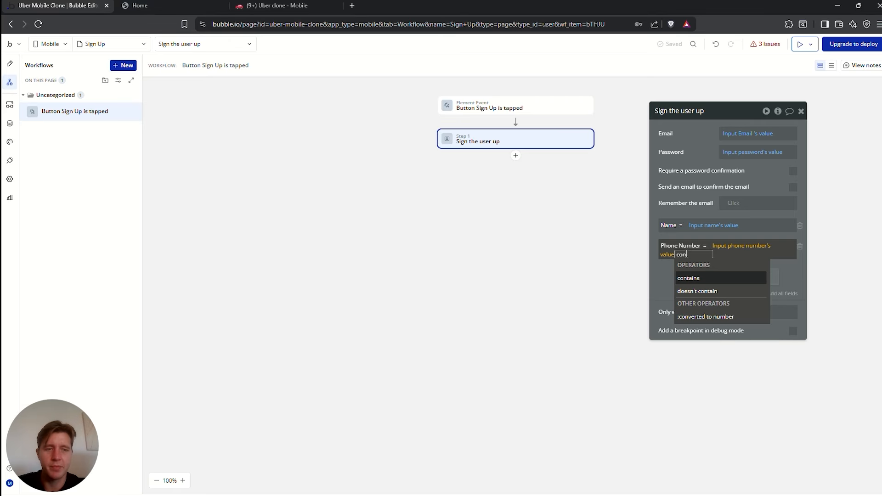
click(705, 317)
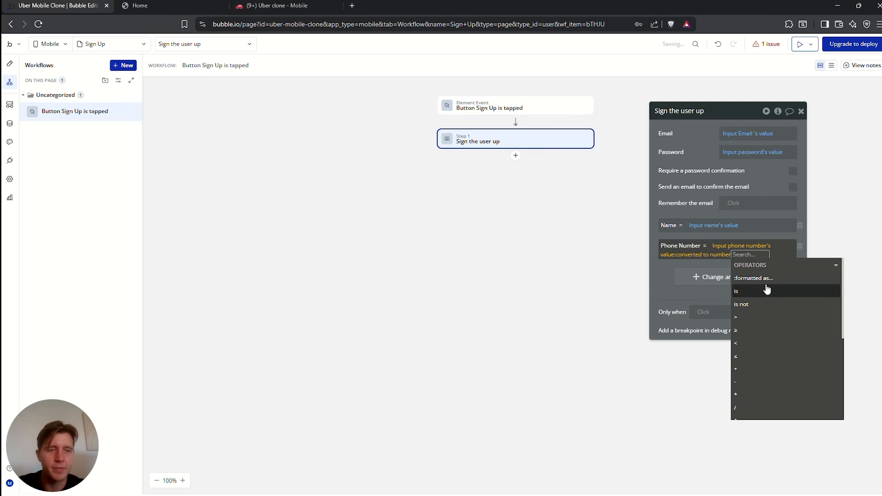
click(675, 350)
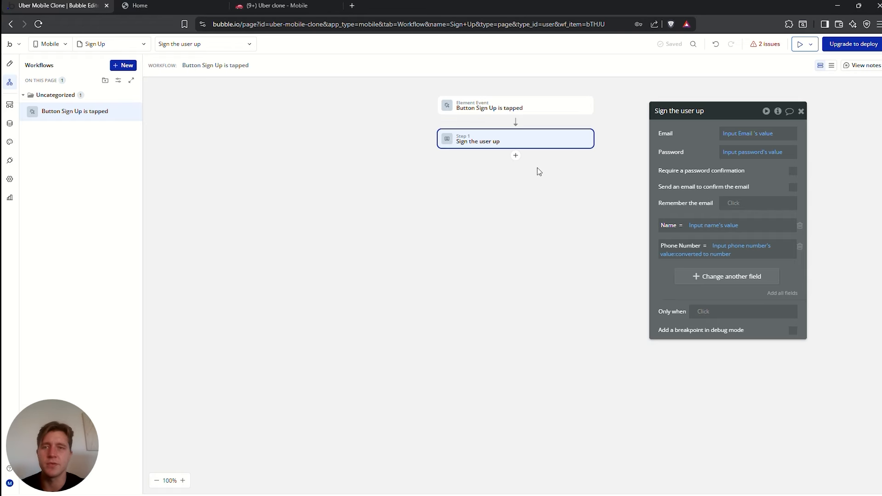
Add a Go to tab action as Step 2 after signing the user up
click(515, 156)
text(go)
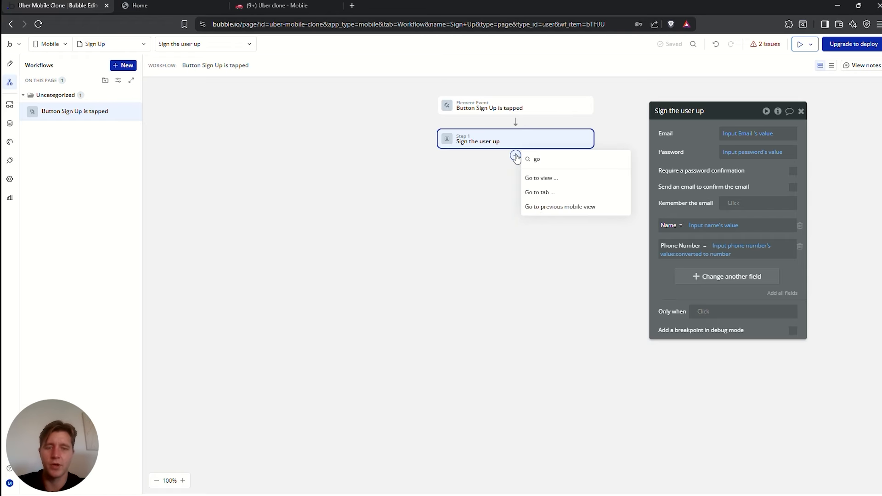
click(542, 192)
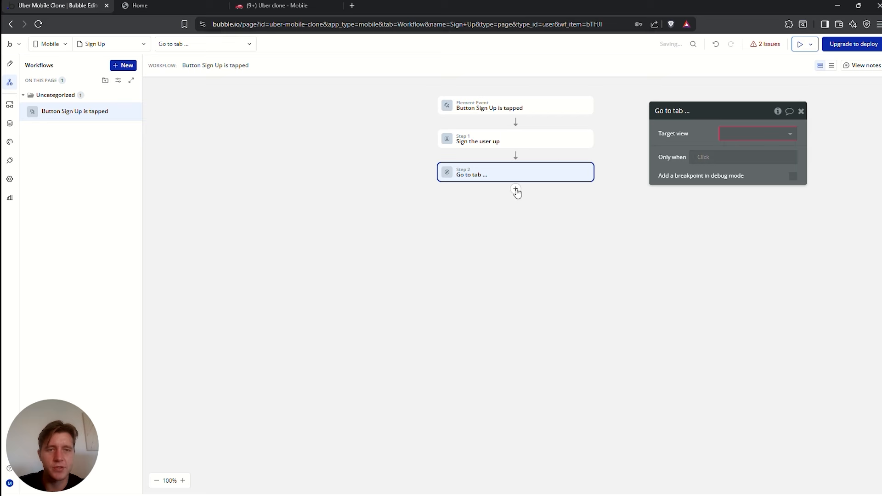
click(749, 140)
click(689, 133)
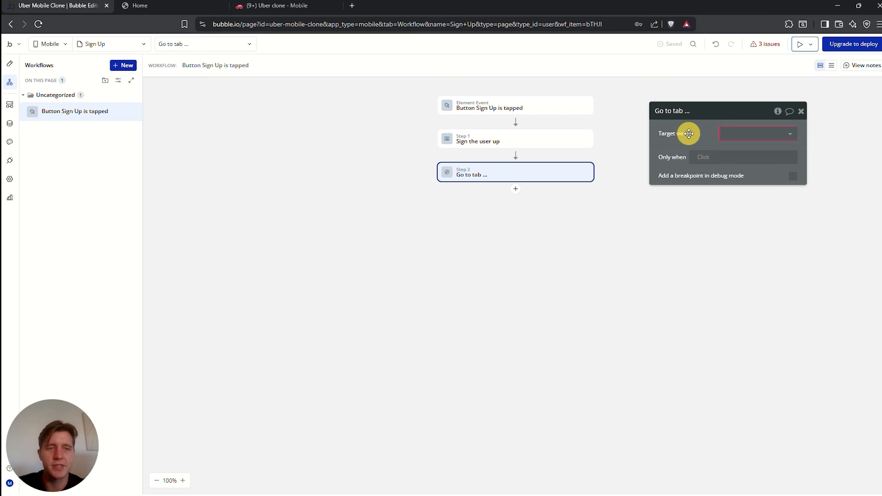
click(10, 66)
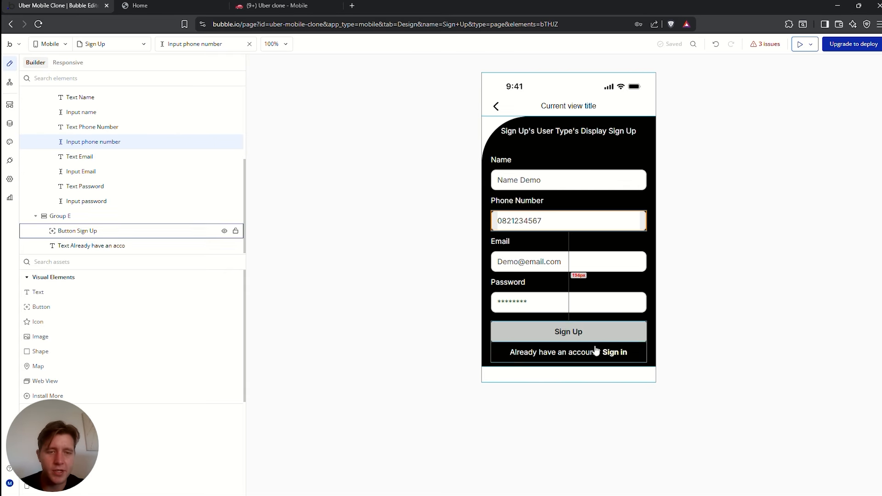
Create a workflow on the 'Already have an account? Sign in' text with a Go to view action
double_click(615, 358)
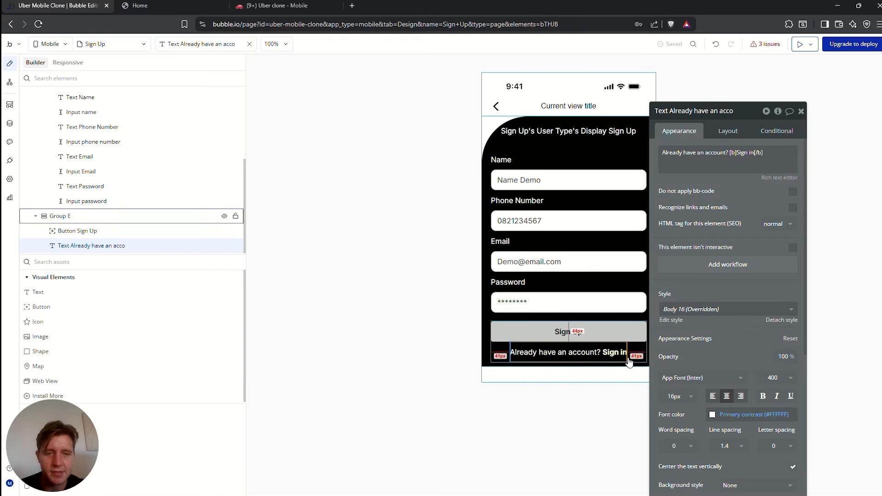
click(723, 267)
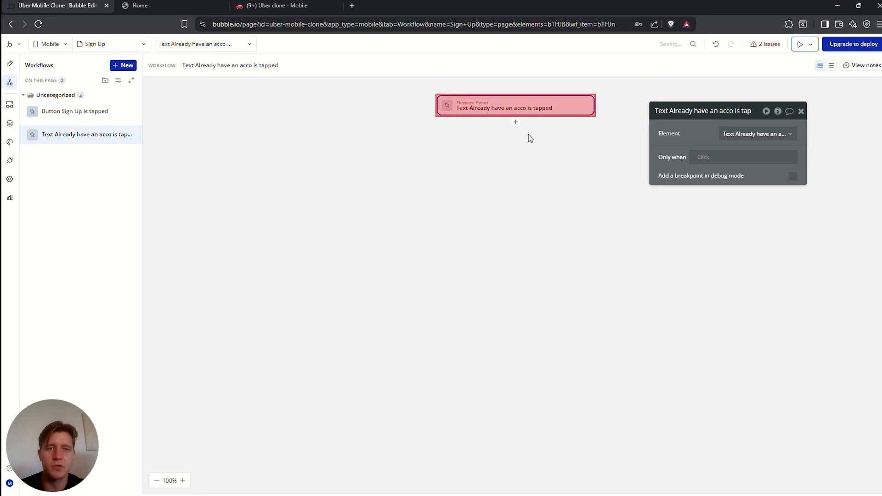
click(516, 124)
text(go)
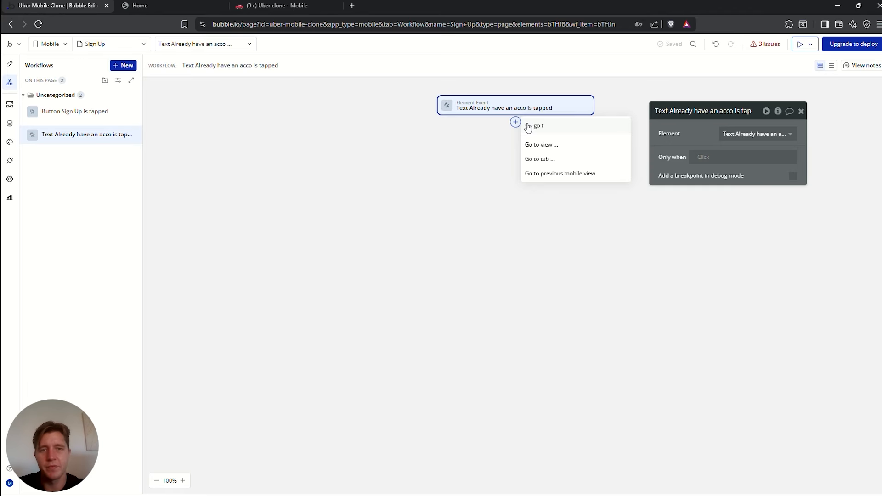
text( t)
click(572, 145)
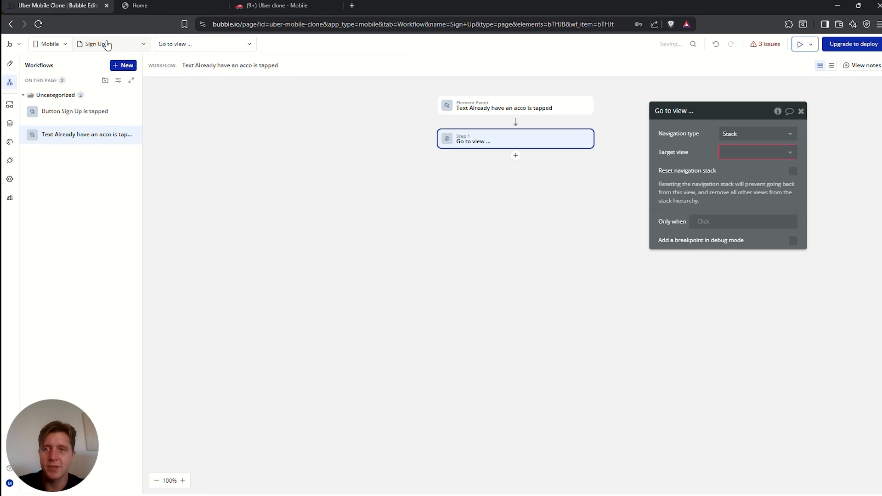
click(8, 62)
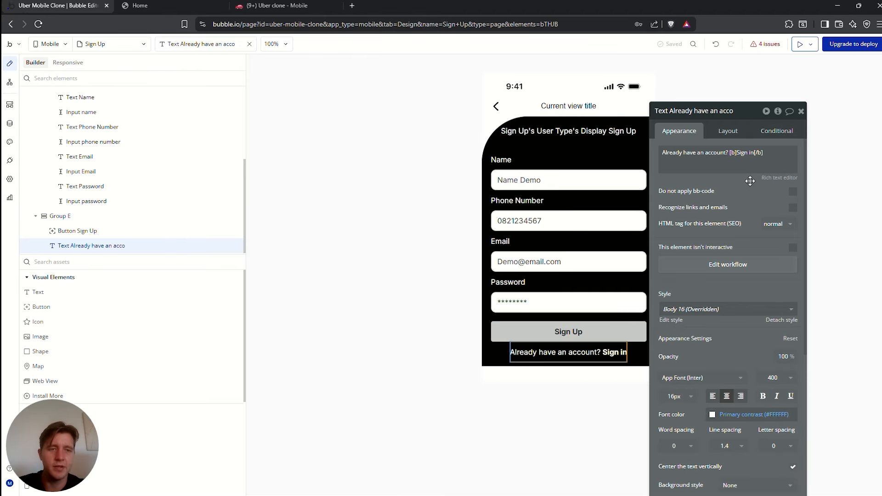
click(718, 264)
Set the Go to view target to Sign In, passing User Type = Sign Up's User Type
click(488, 138)
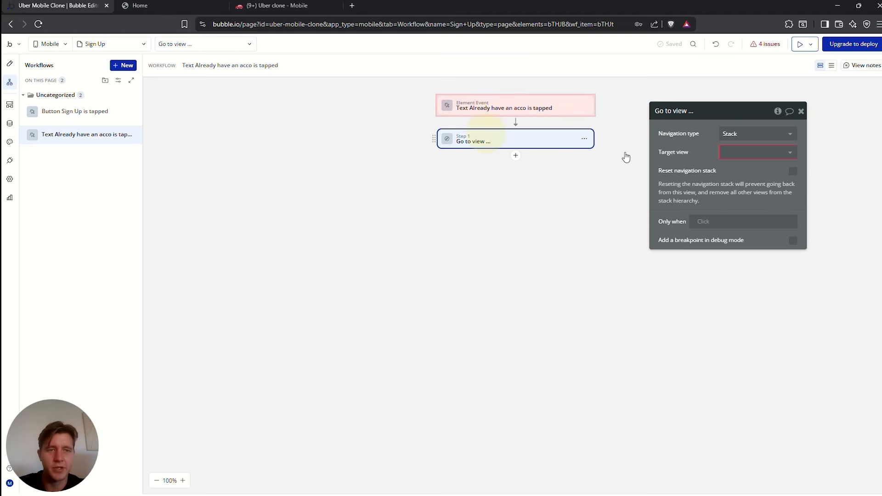
click(751, 153)
click(745, 182)
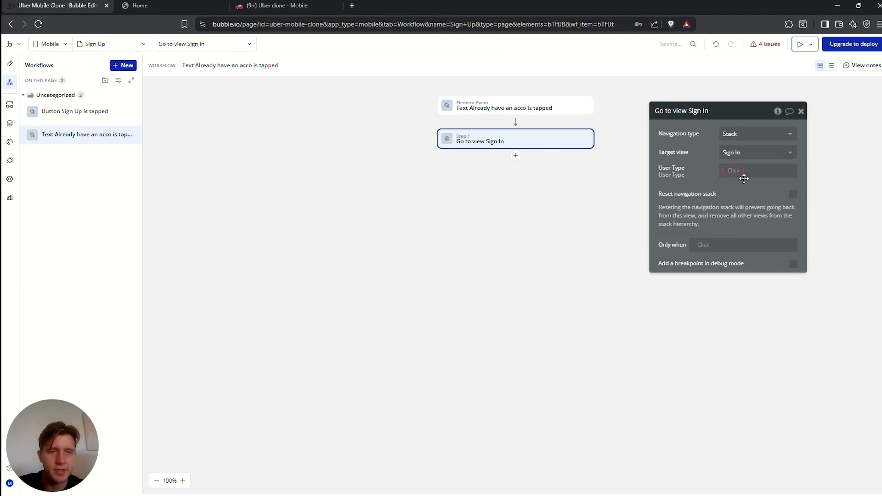
drag(735, 195, 317, 228)
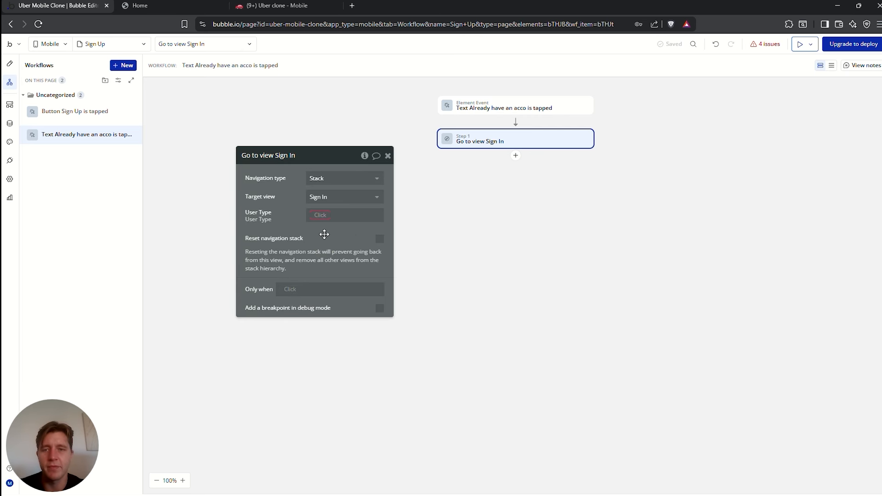
click(279, 211)
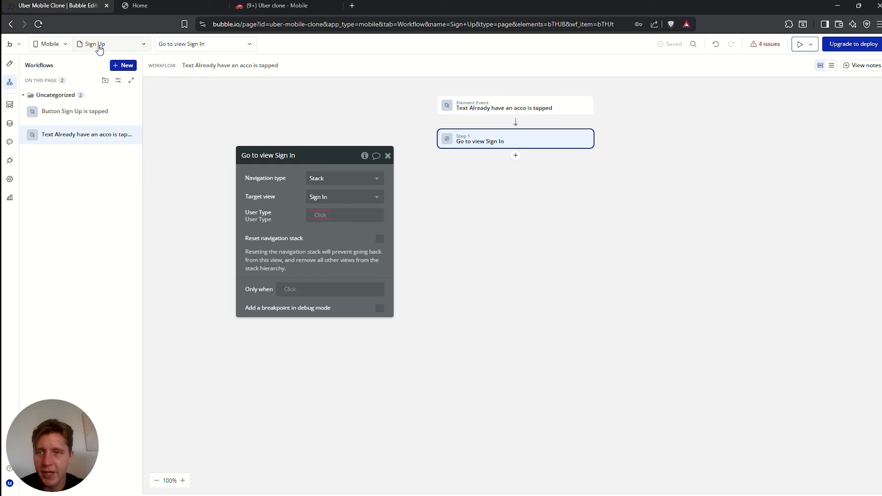
click(321, 215)
text(sig)
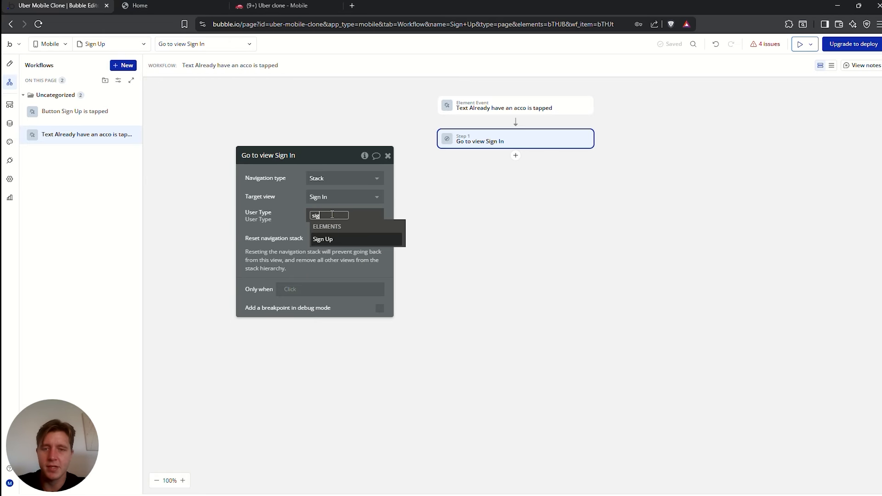
text(n)
click(322, 239)
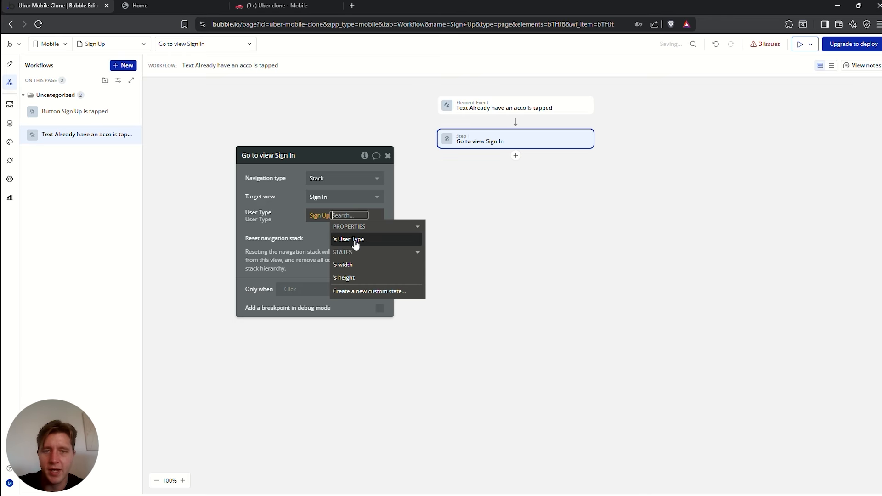
click(354, 240)
click(284, 227)
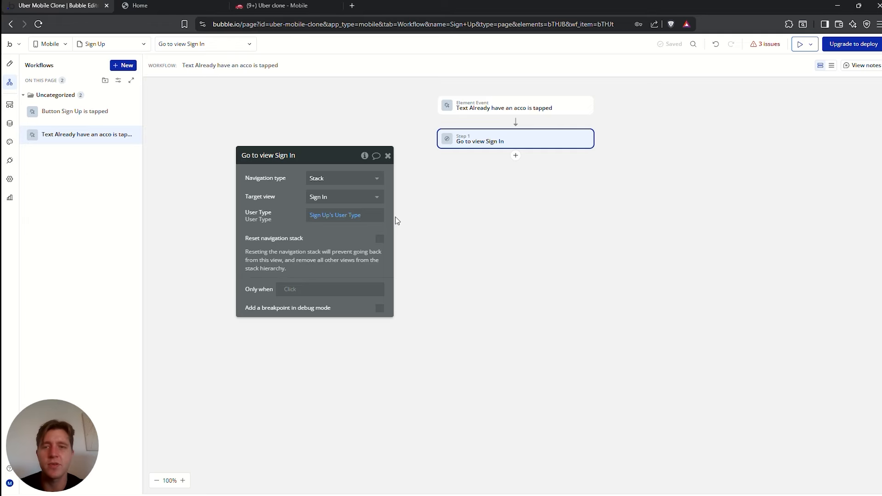
click(10, 63)
On the Sign In view, add a Go to view workflow to the 'Don't have an account? Sign up' text
click(113, 44)
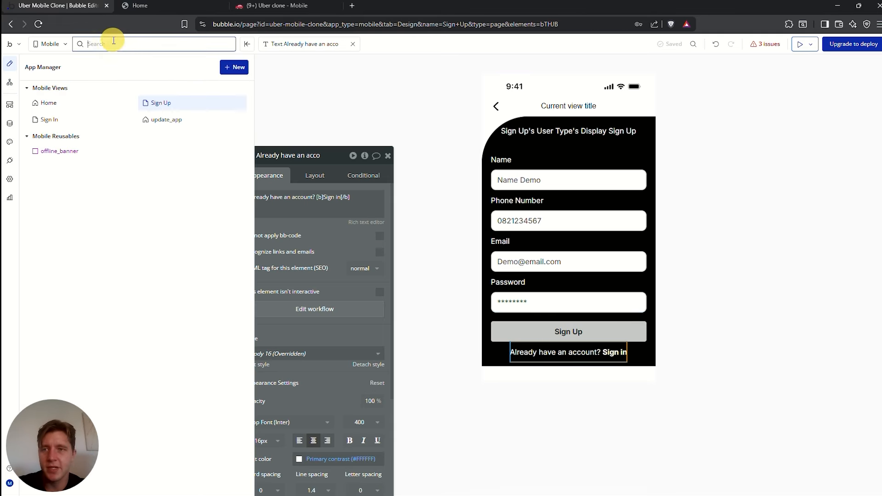
click(77, 121)
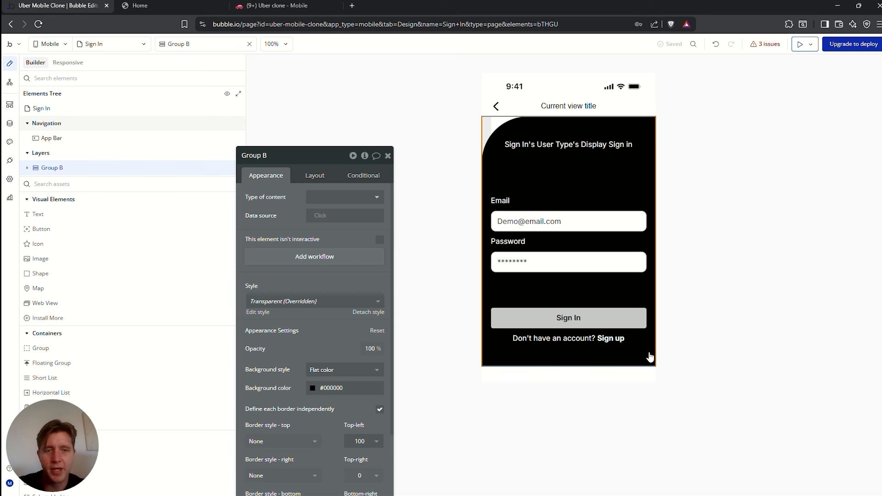
click(585, 339)
click(316, 312)
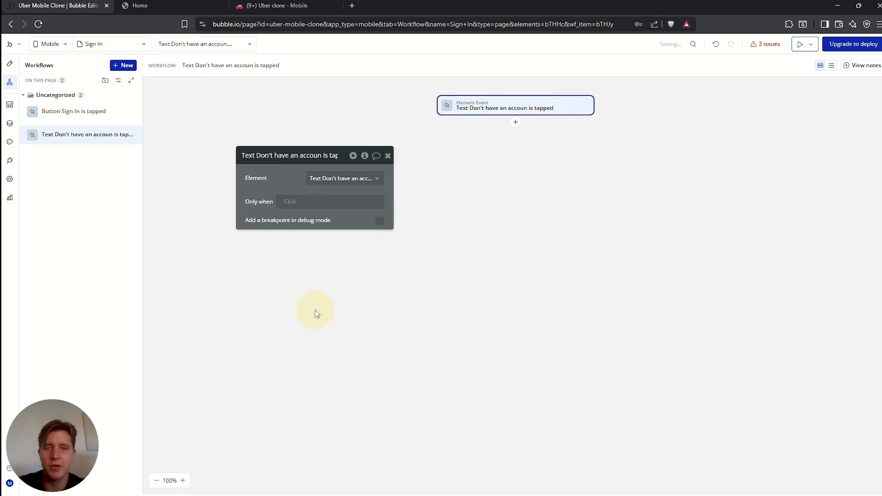
click(515, 122)
text(go)
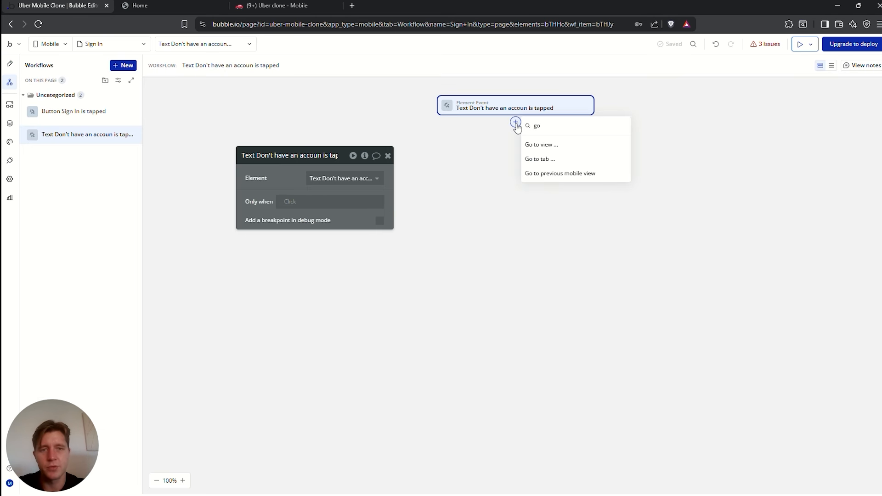
click(543, 144)
Target the Sign Up view with User Type = Sign In's User Type, then switch to Home
click(331, 193)
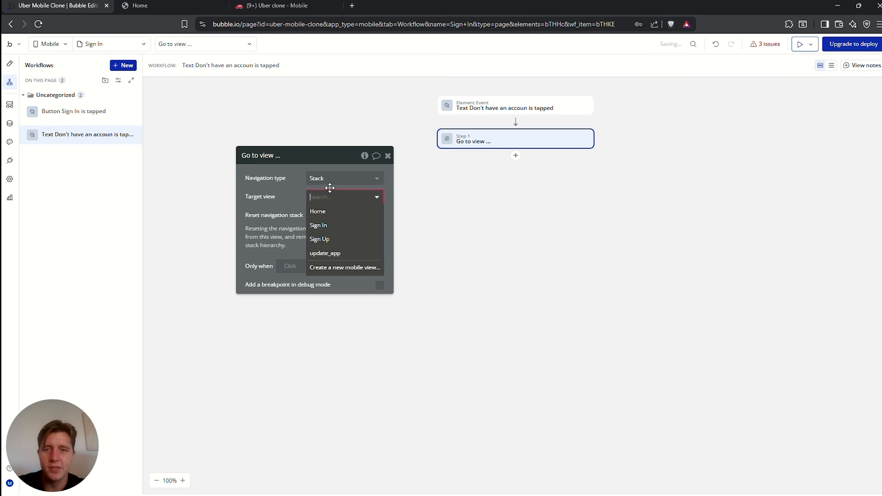
click(329, 242)
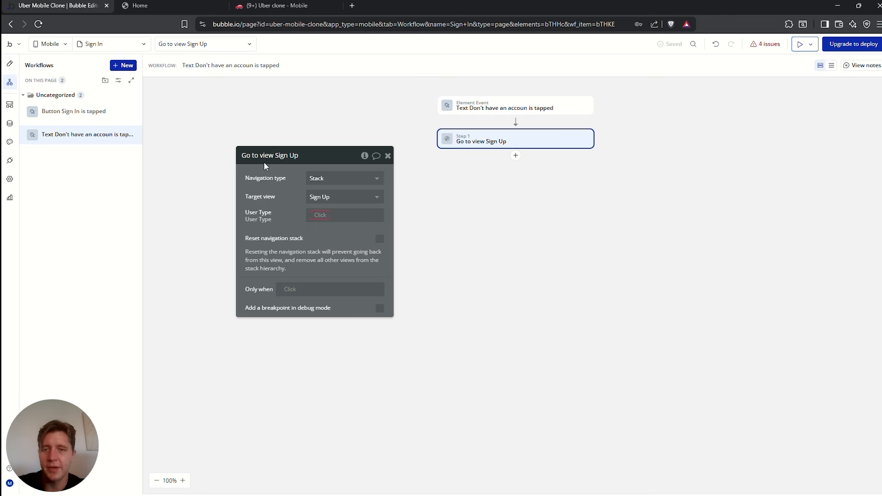
click(321, 215)
text(sign)
click(322, 239)
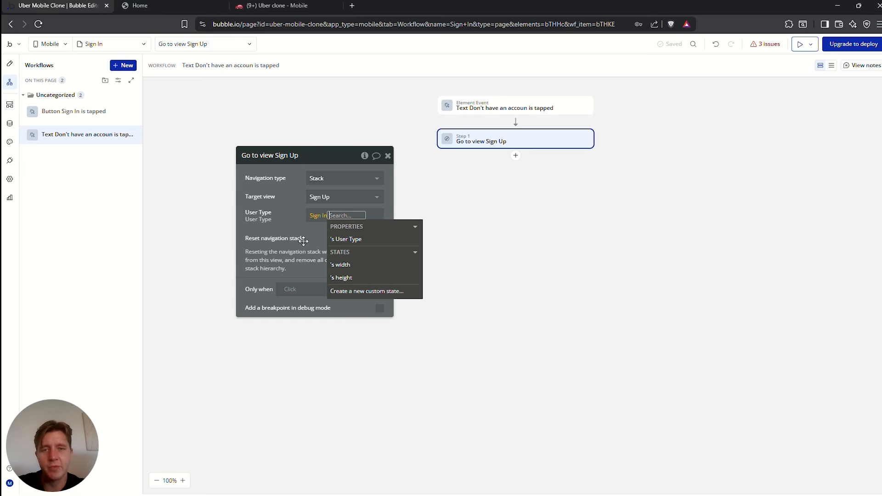
click(355, 240)
click(280, 219)
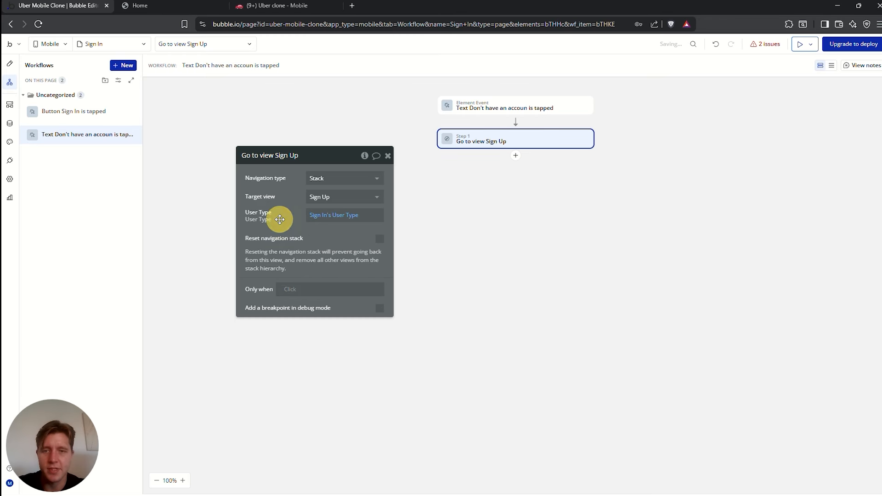
click(388, 156)
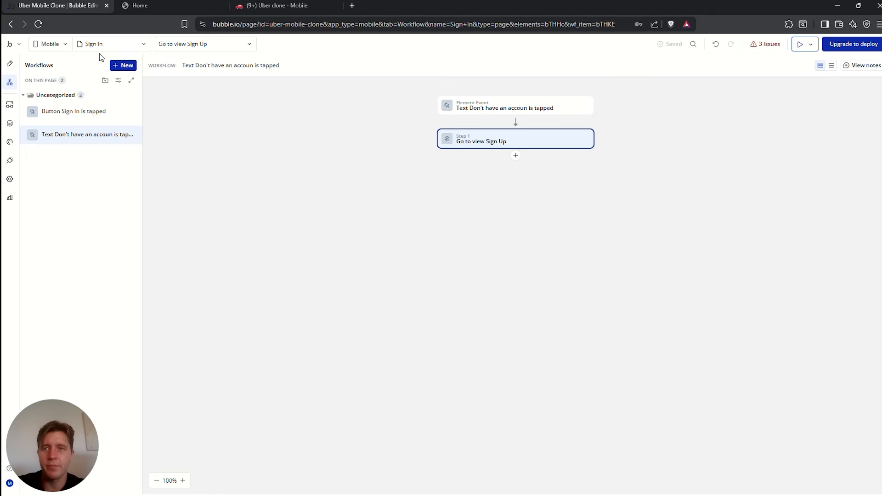
click(99, 44)
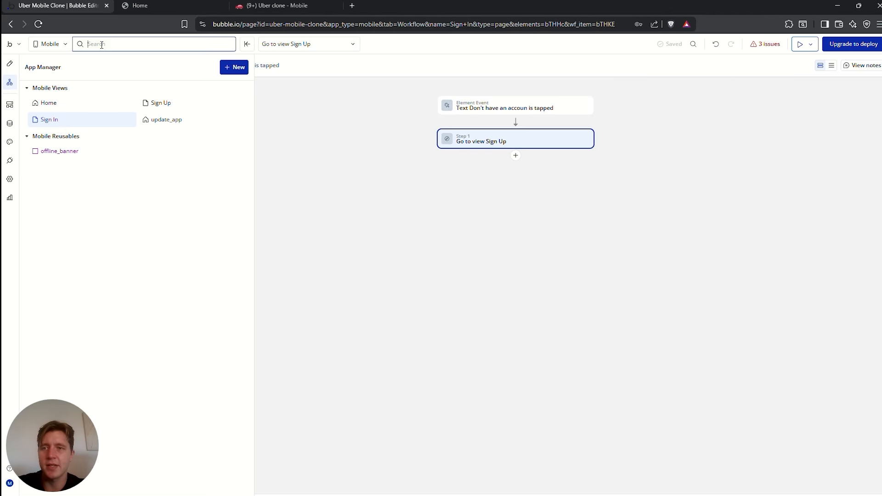
click(65, 106)
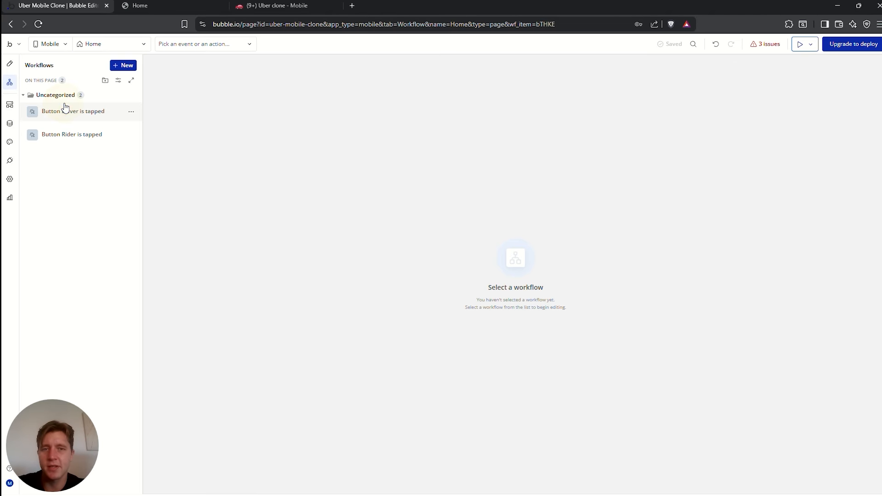
Preview the app, trying iPhone X/13 Mini then settling on iPhone SE size
click(800, 46)
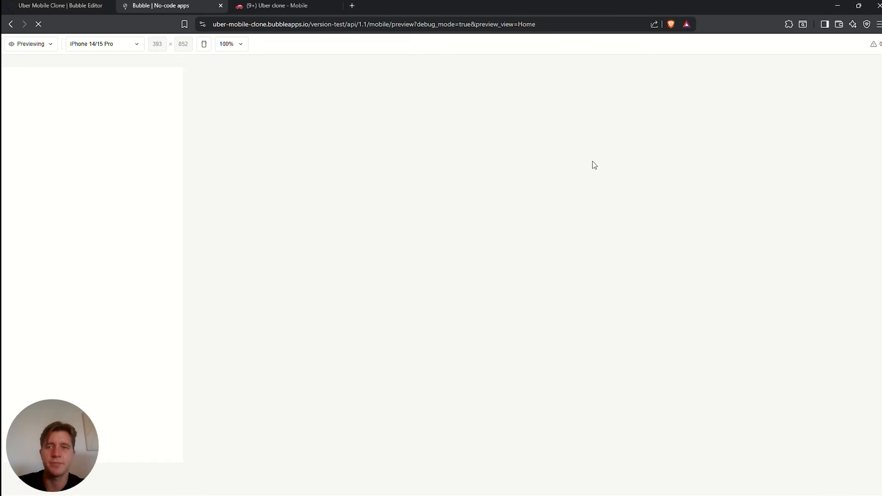
click(105, 44)
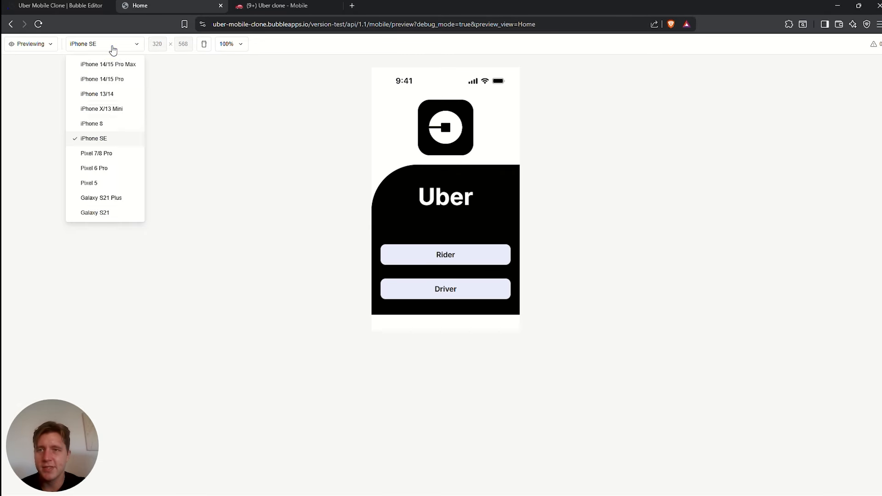
click(114, 108)
double_click(480, 237)
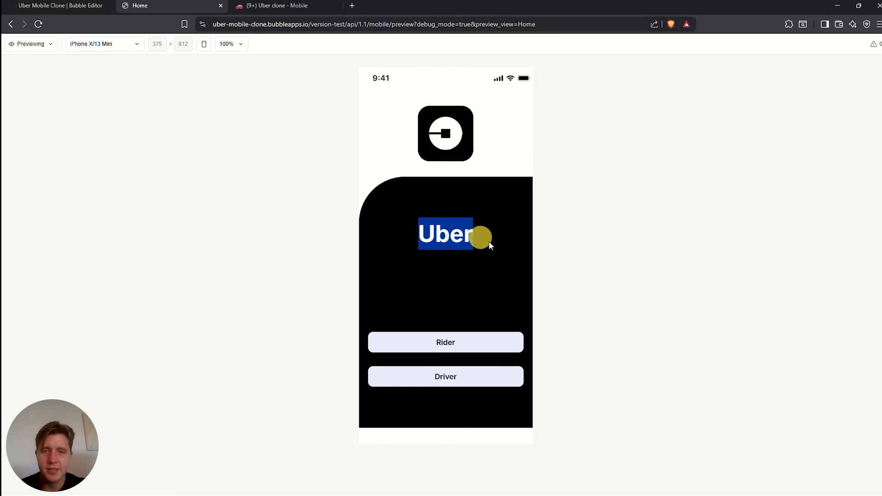
click(129, 44)
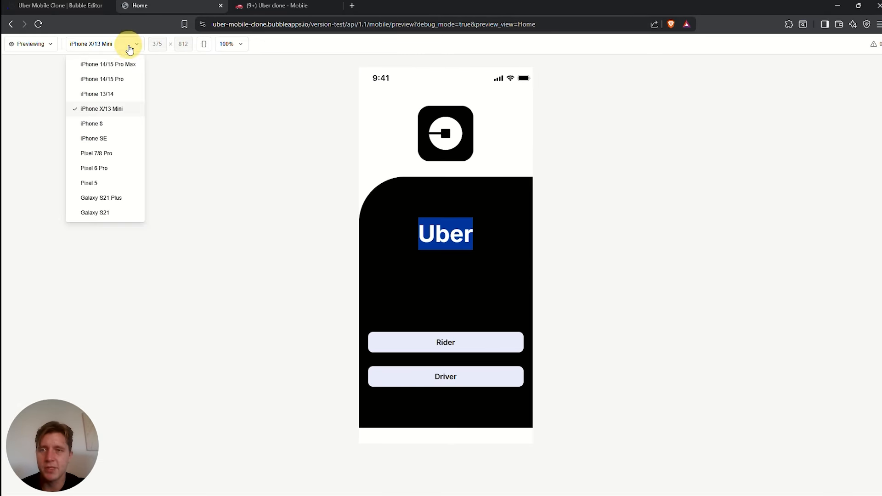
click(96, 139)
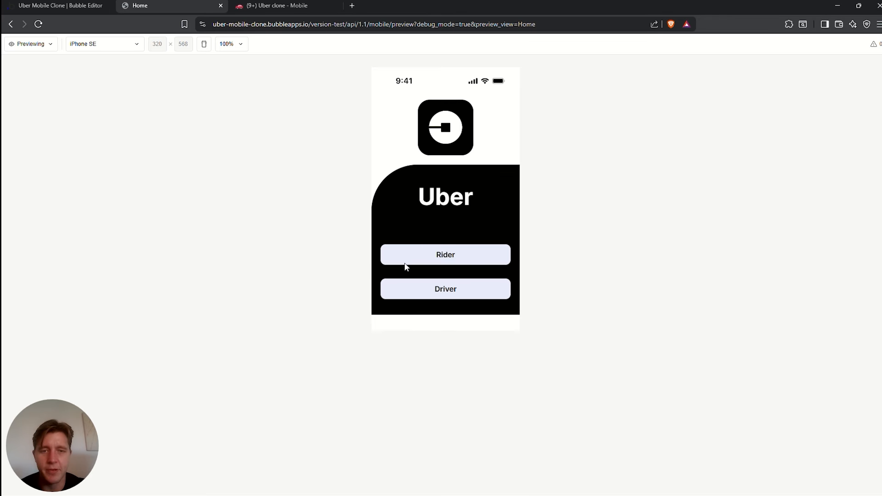
Test the Rider Sign In and Sign Up screens, then go back to the Uber home screen
click(458, 257)
drag(421, 142, 490, 138)
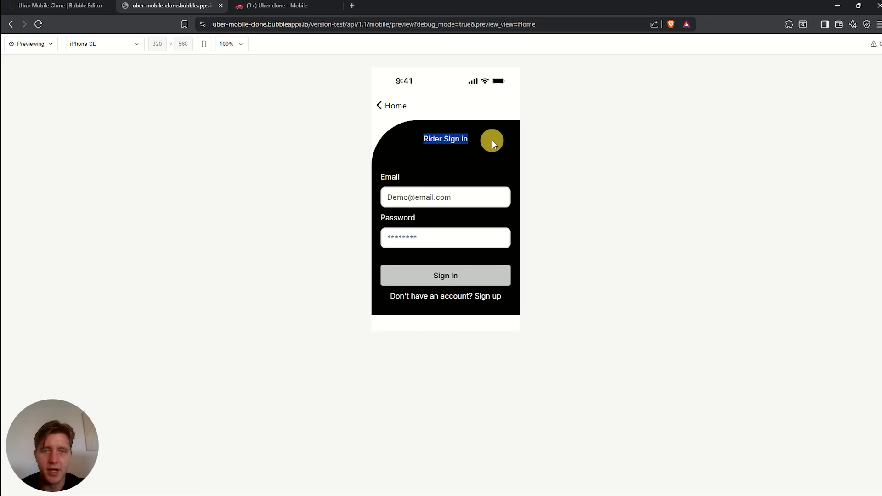
click(419, 198)
click(407, 236)
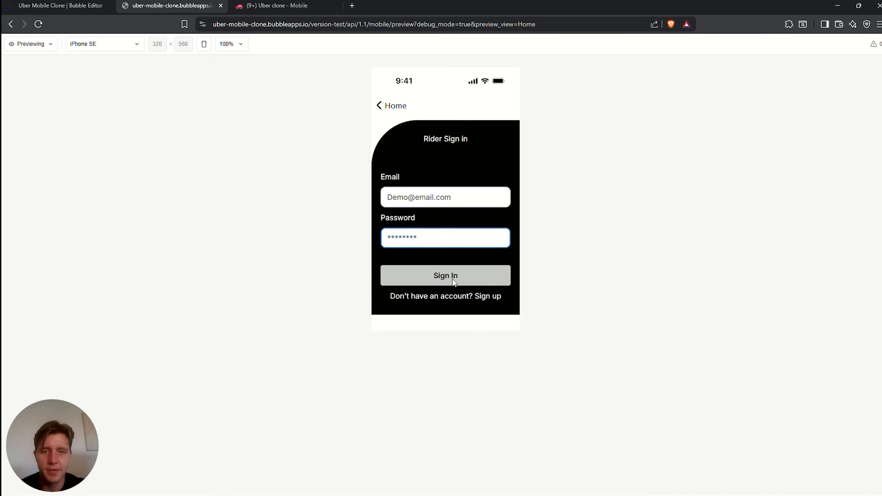
click(488, 298)
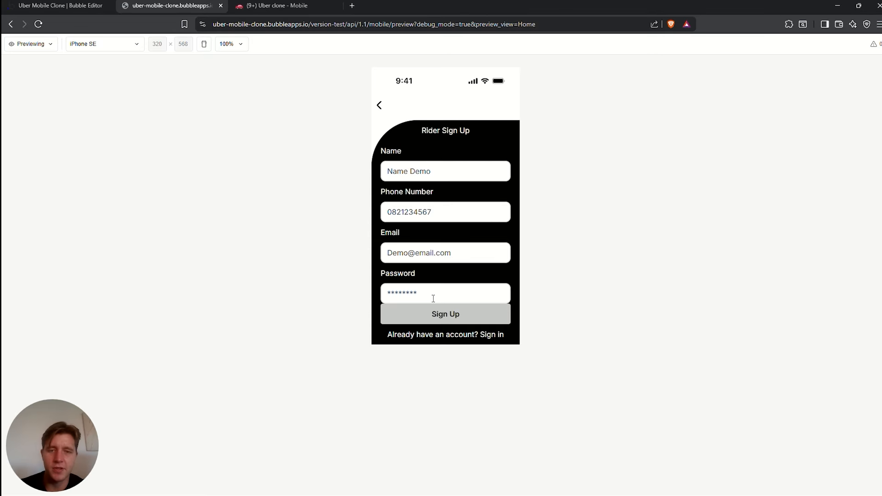
drag(380, 190, 516, 335)
click(449, 272)
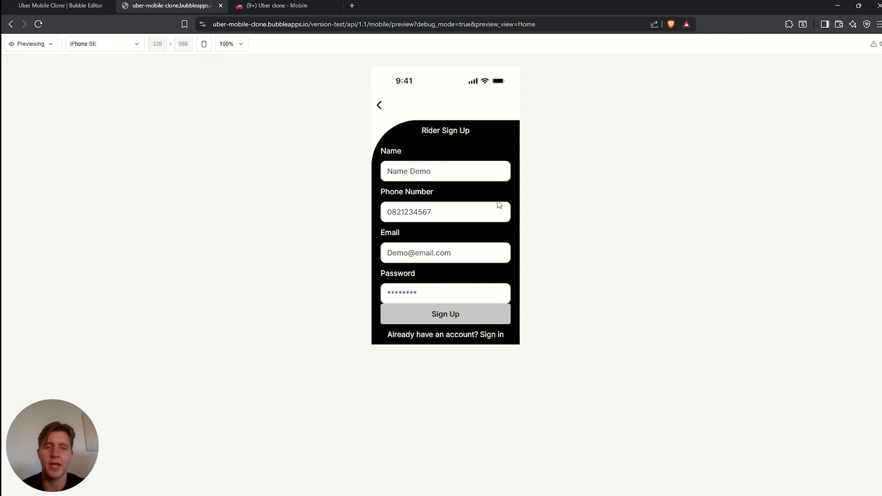
click(381, 106)
click(382, 106)
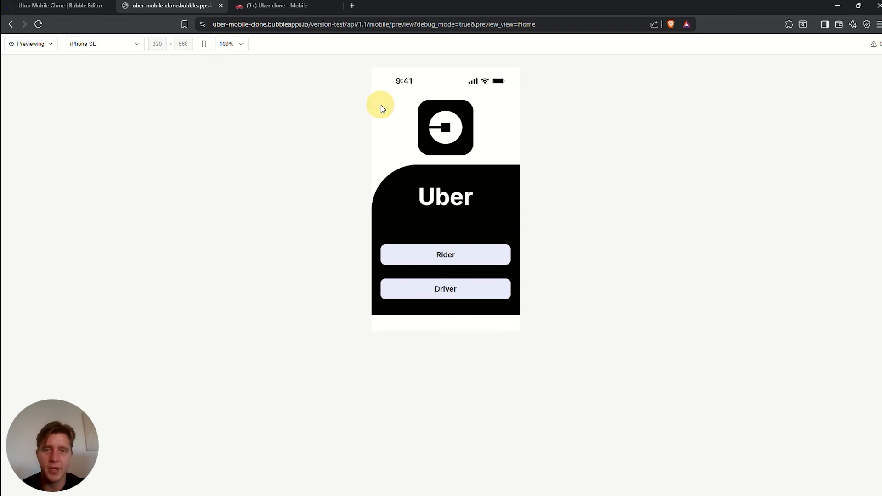
Open Driver Sign In, follow its sign-up link to Driver Sign Up, then return to the editor
click(443, 299)
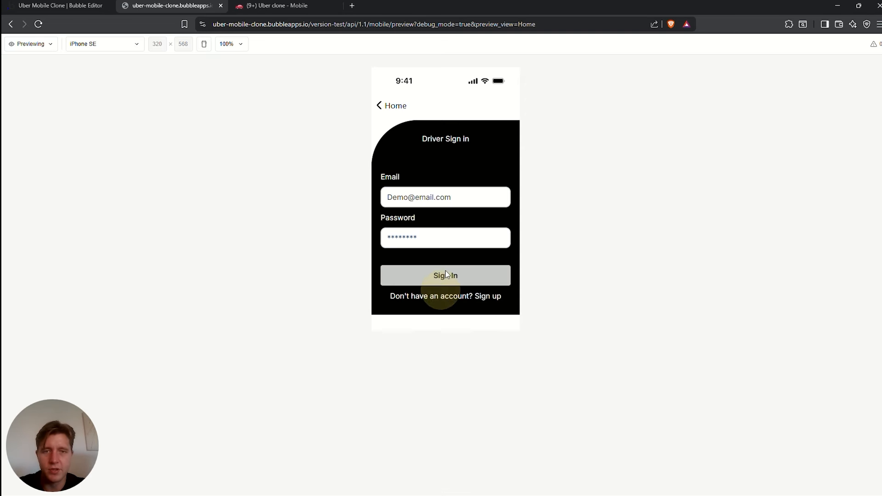
click(484, 297)
drag(385, 275, 451, 280)
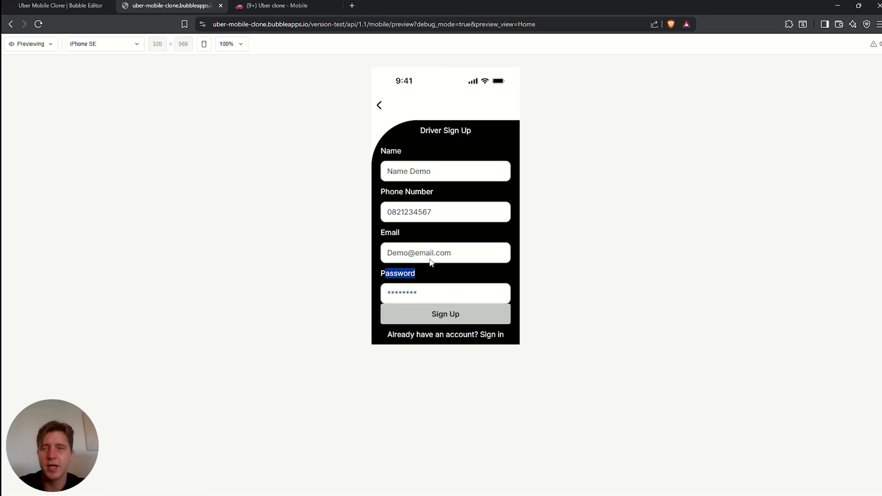
click(65, 6)
Open the Sign Up view in Design and bring up the Name label's layout settings
click(55, 45)
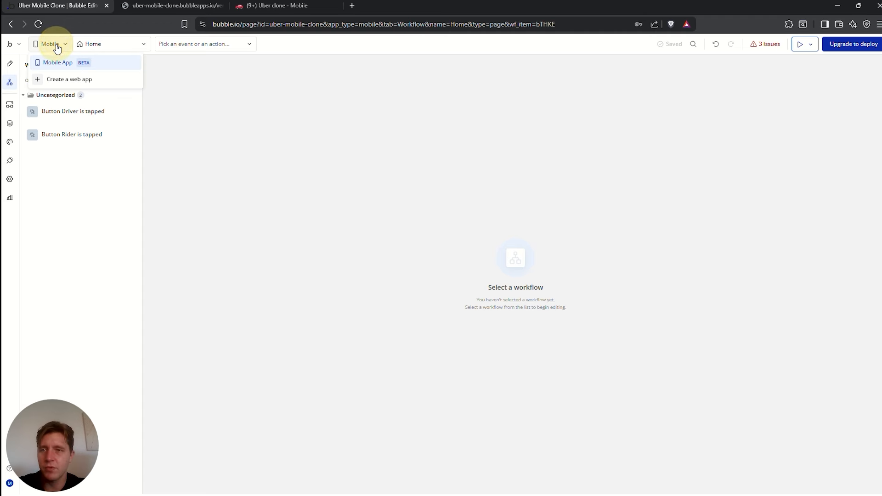
click(111, 44)
click(167, 105)
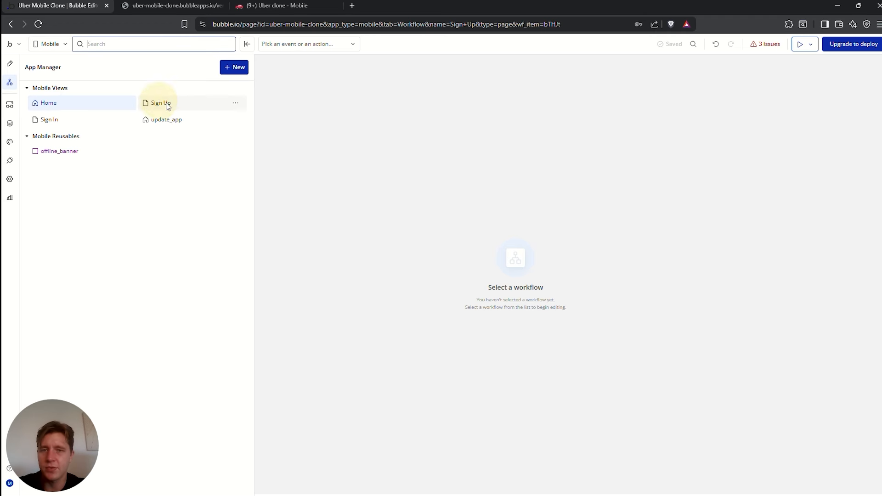
click(9, 63)
click(564, 174)
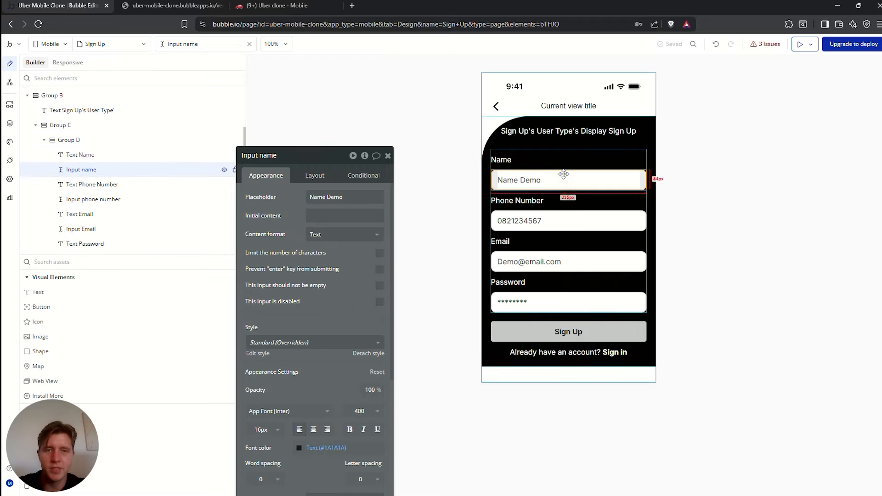
click(532, 160)
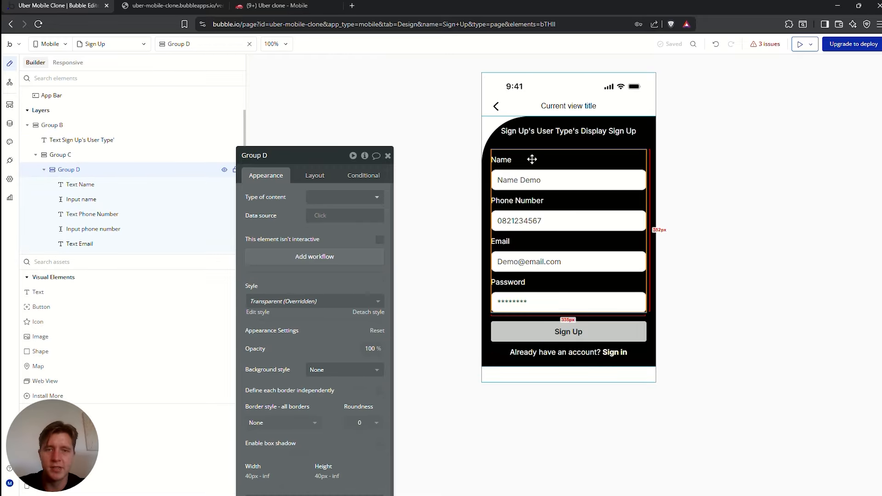
click(505, 160)
drag(322, 155, 321, 111)
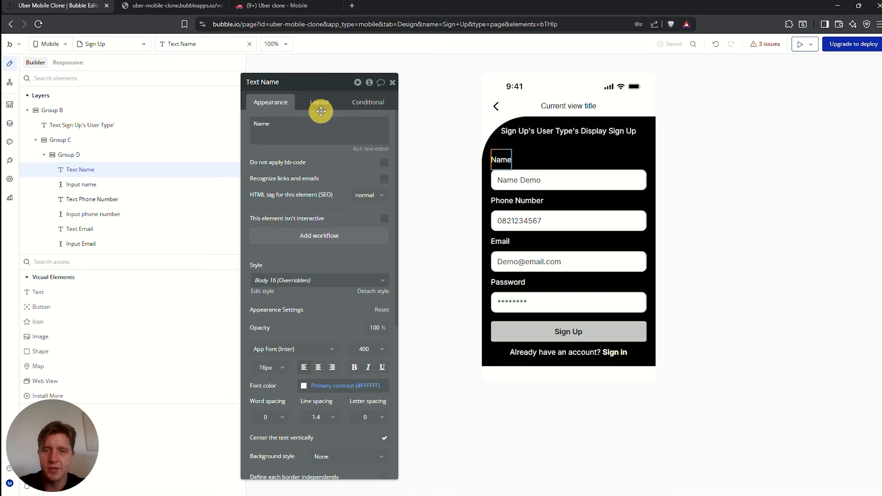
click(319, 106)
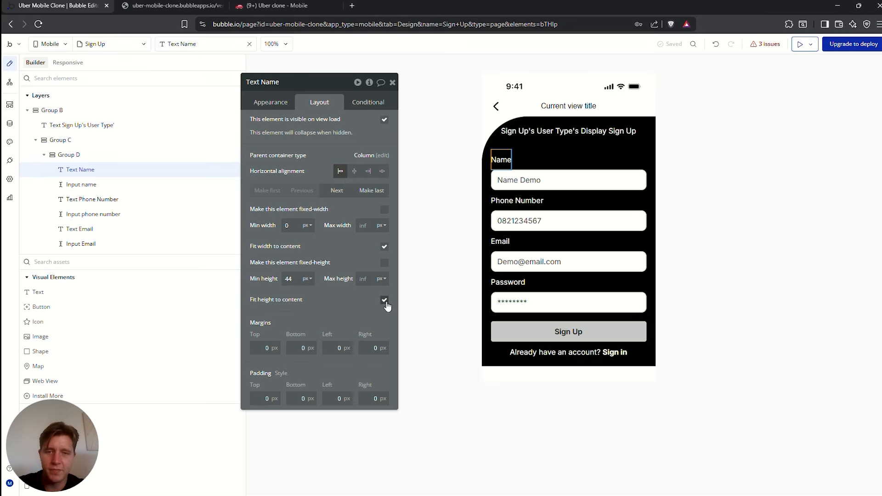
double_click(289, 278)
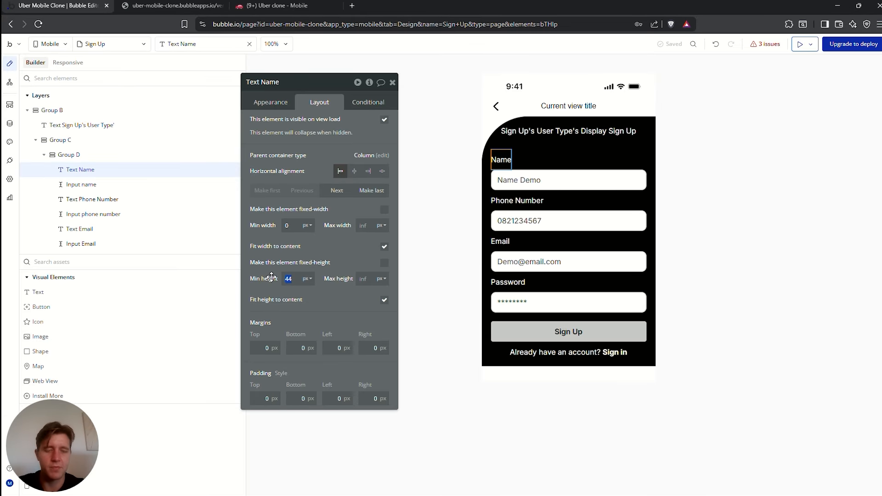
Set the form labels' minimum height to 30 px
click(506, 198)
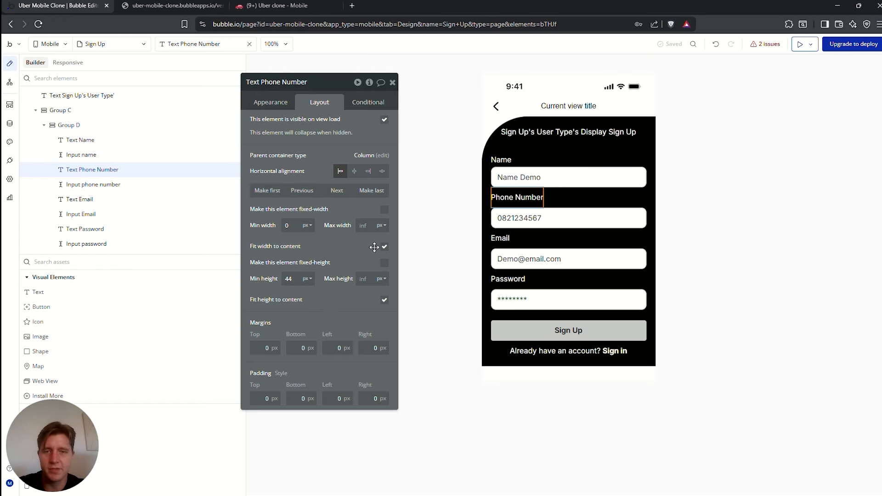
click(502, 236)
click(288, 279)
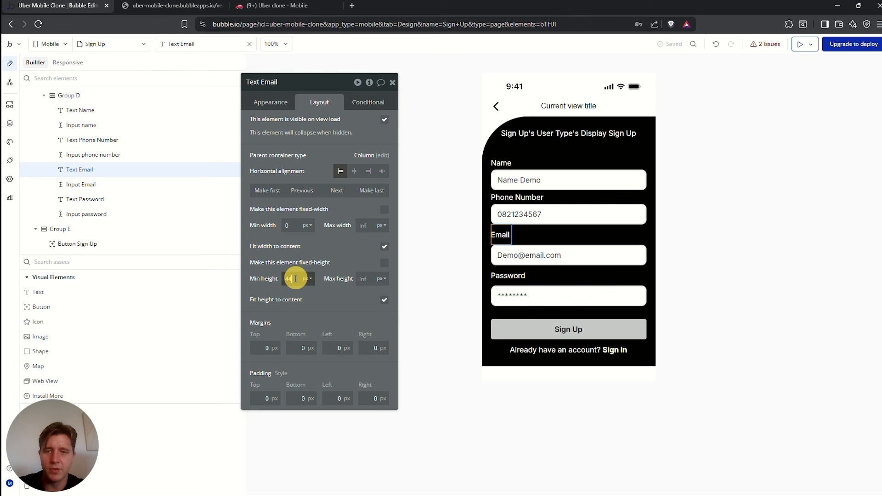
click(507, 276)
click(289, 279)
drag(289, 278, 266, 280)
text(30)
click(338, 252)
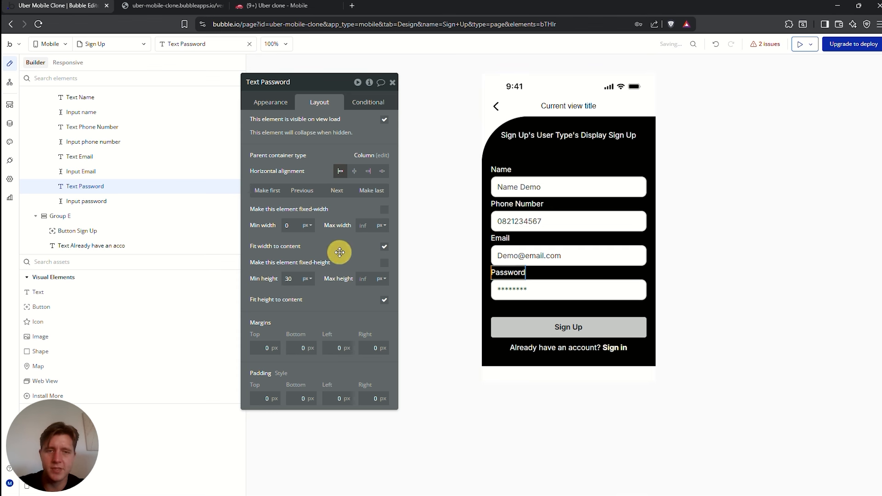
Enable gap spacing on the form fields group with a 3 px row gap
click(454, 255)
click(529, 207)
click(709, 177)
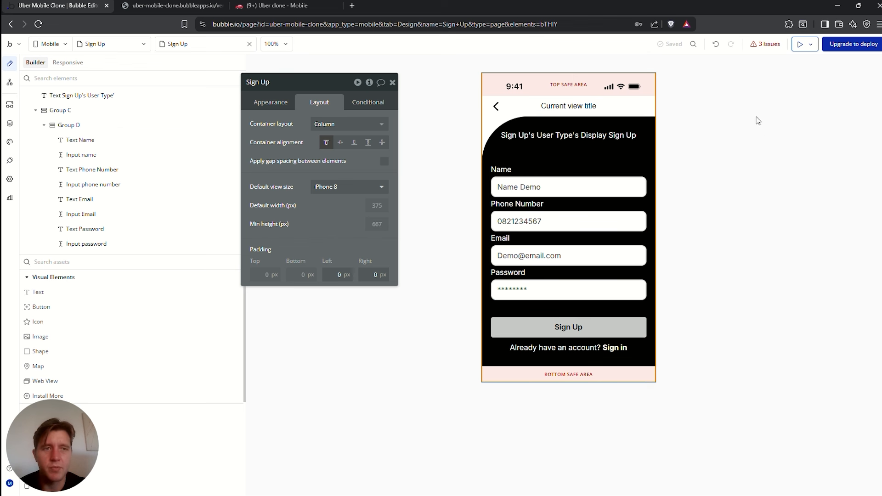
click(517, 170)
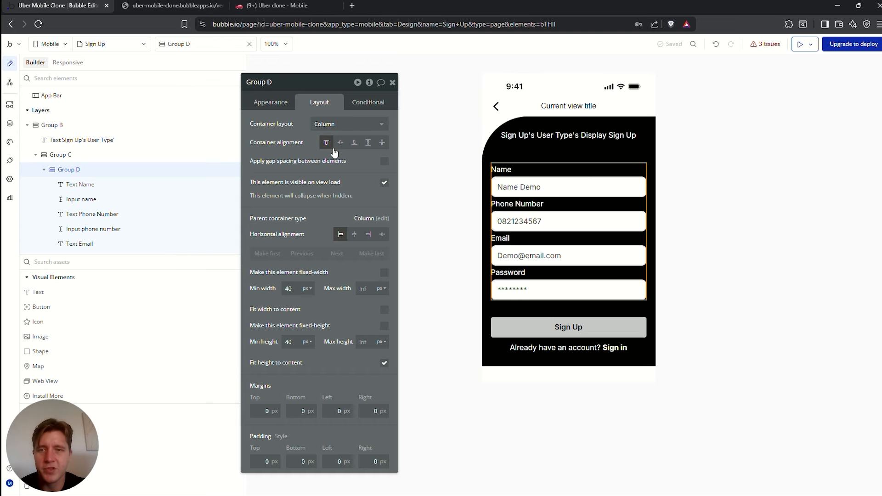
click(384, 161)
drag(373, 178, 404, 177)
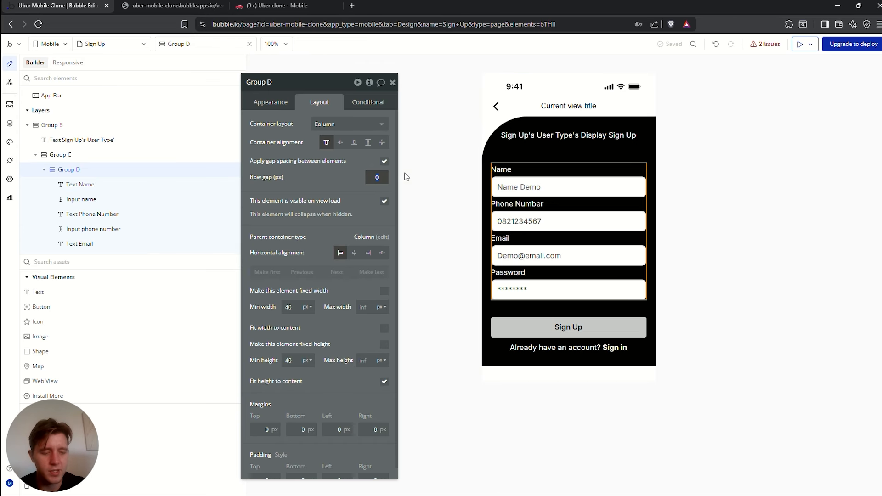
click(764, 212)
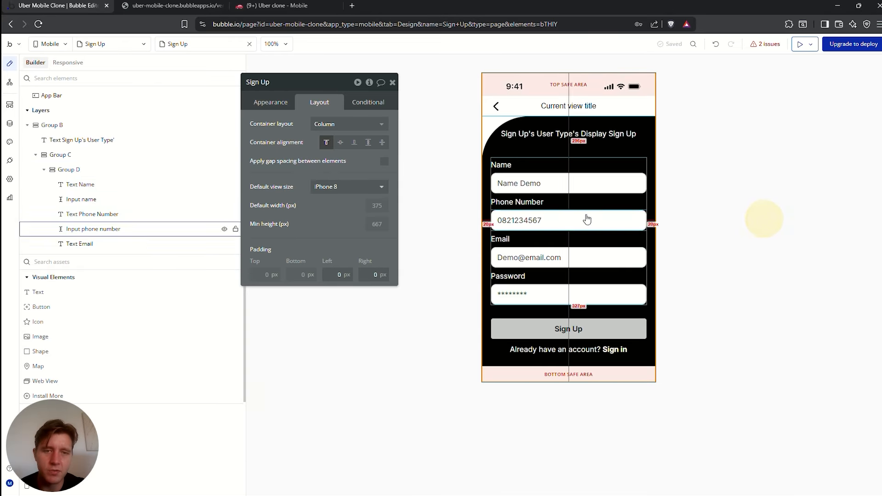
Set the Name, Phone Number, Email and Password inputs to 40 px height
click(523, 183)
drag(296, 262, 283, 262)
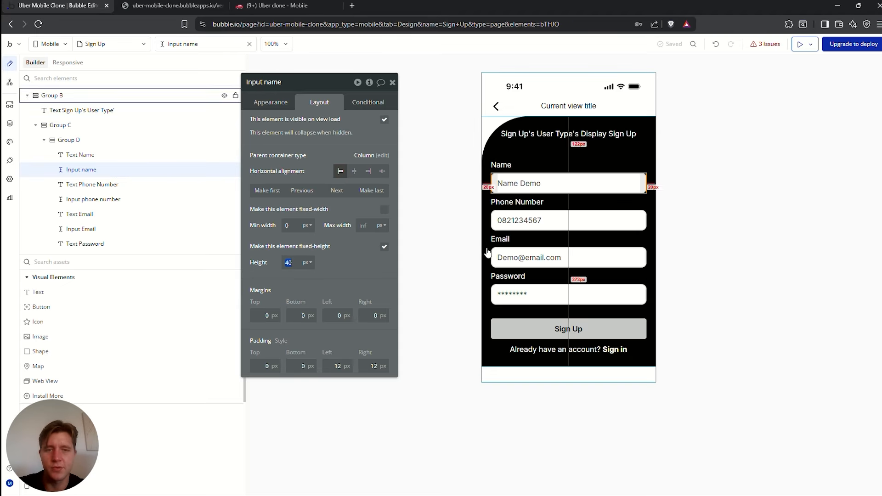
click(547, 220)
text(40)
drag(297, 260, 270, 263)
click(544, 261)
text(40)
click(496, 293)
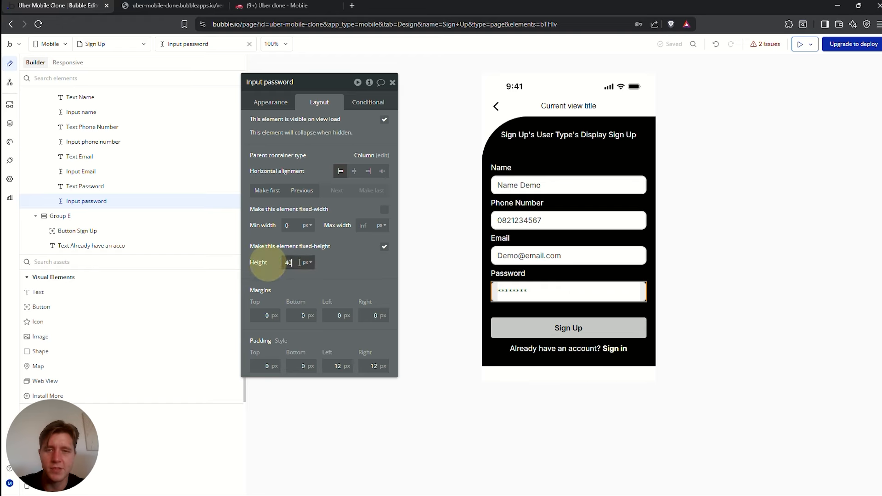
text(40)
click(352, 256)
click(750, 247)
click(800, 44)
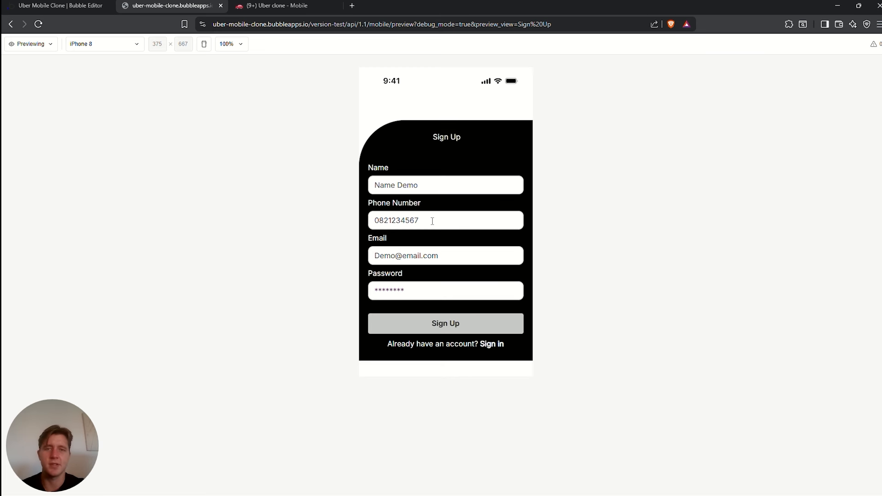
Review the Sign Up title and labels in the preview, then follow the Sign in link
triple_click(441, 136)
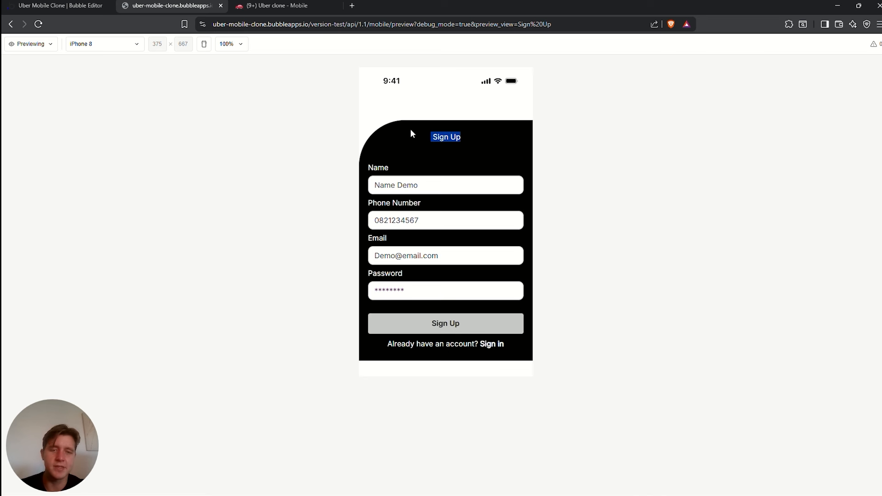
drag(404, 146, 404, 169)
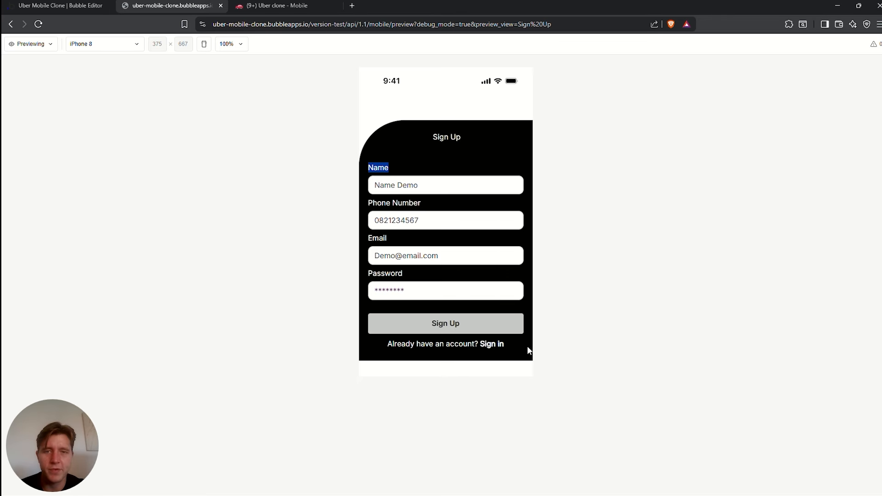
click(493, 344)
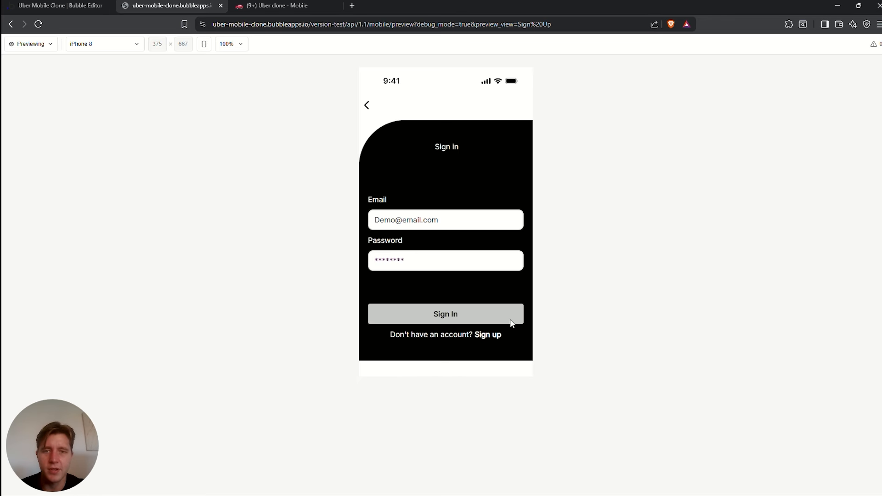
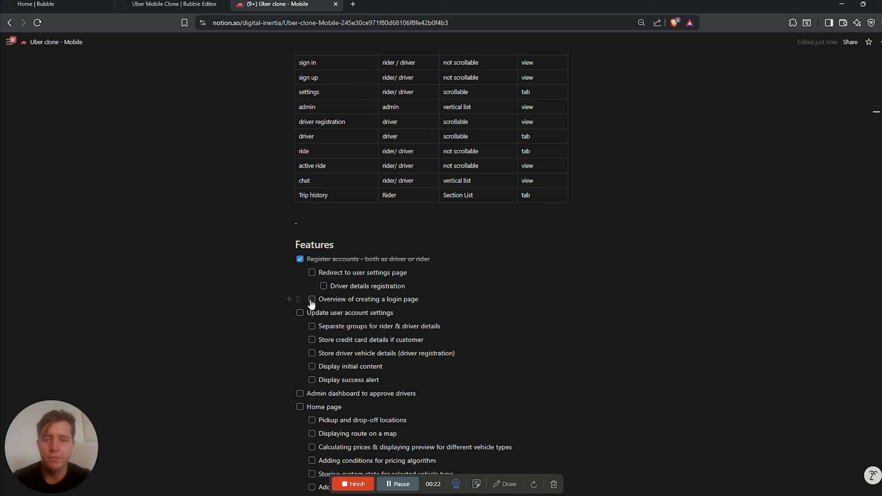
Review the Uber clone Features checklist in Notion, then switch to the Uber Mobile Clone Bubble editor
mouse_move(315, 299)
mouse_down()
mouse_move(375, 299)
mouse_move(321, 301)
mouse_up()
scroll(332, 231, down, 2)
click(339, 223)
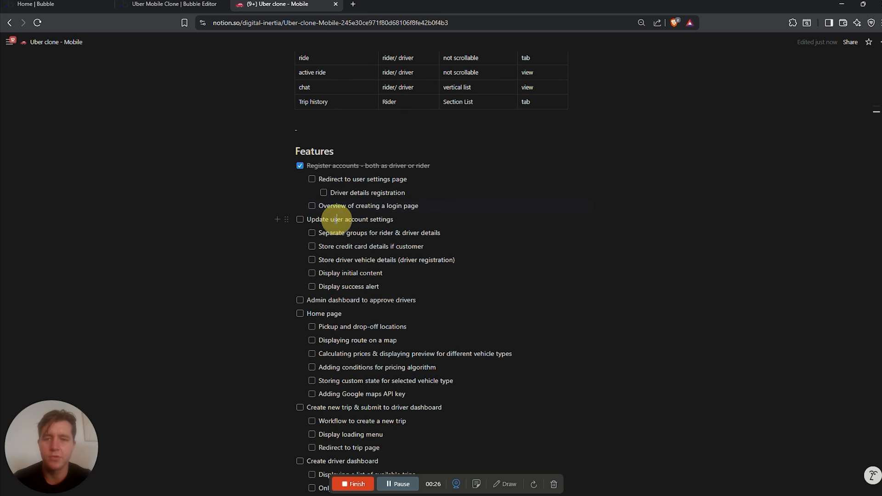
scroll(400, 261, up, 2)
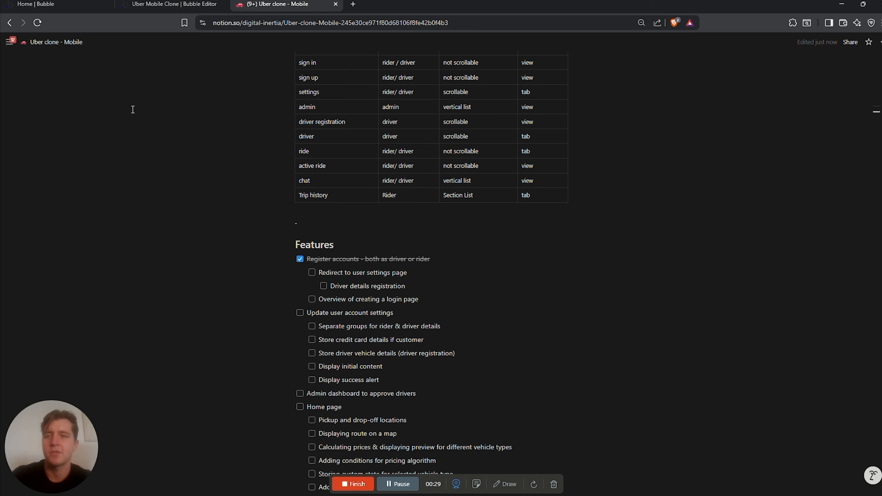
click(173, 5)
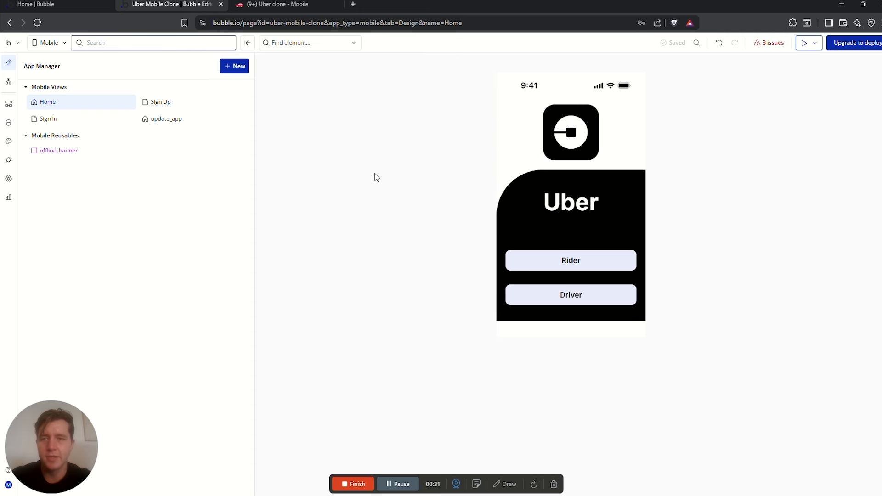
Create a new scrollable mobile view named Settings
click(356, 168)
click(232, 65)
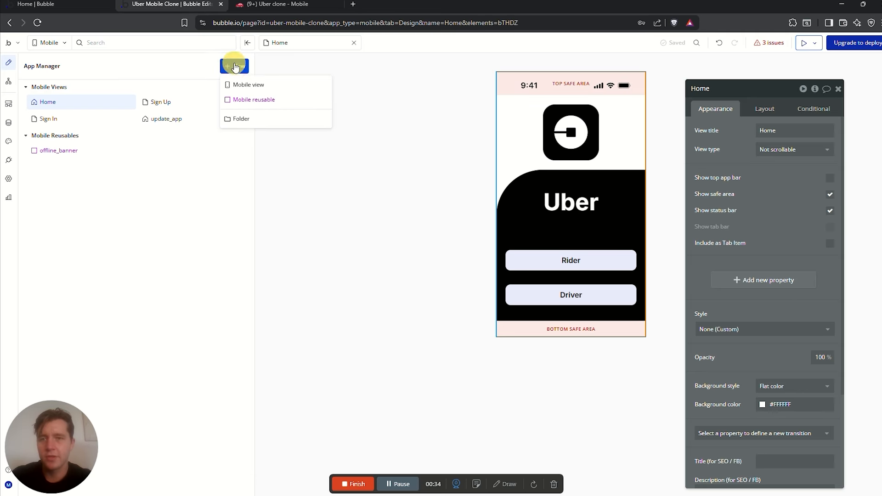
click(248, 85)
text(Settings)
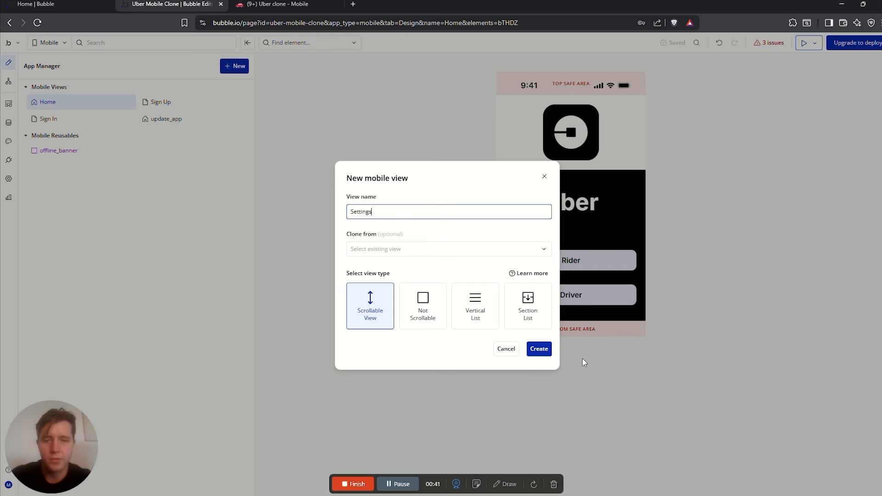
click(542, 351)
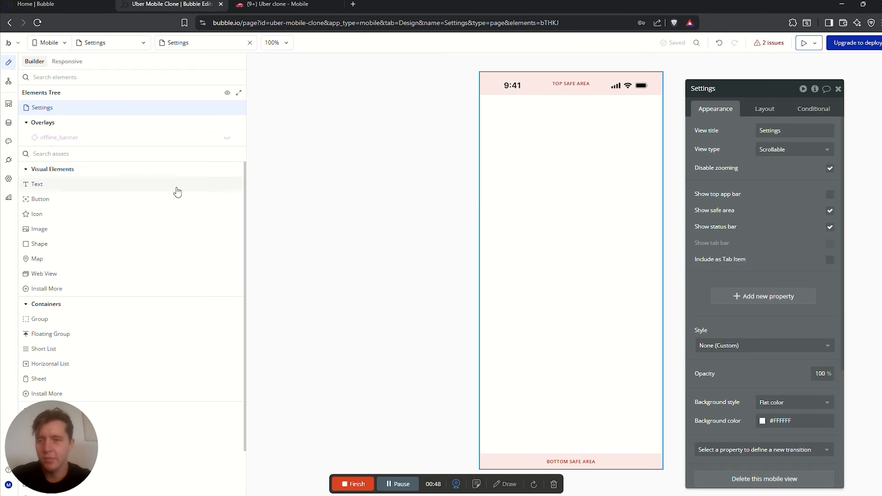
Place a Group container at the top of the Settings view
click(77, 151)
text(group)
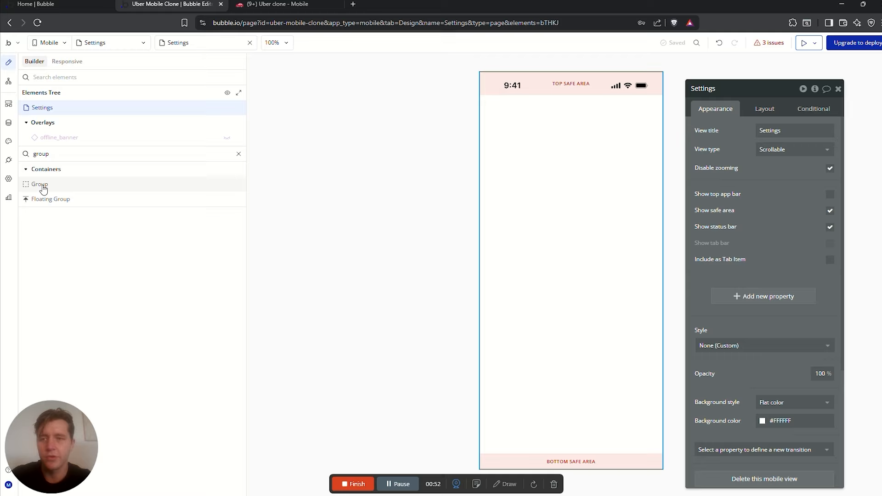
drag(43, 189, 541, 129)
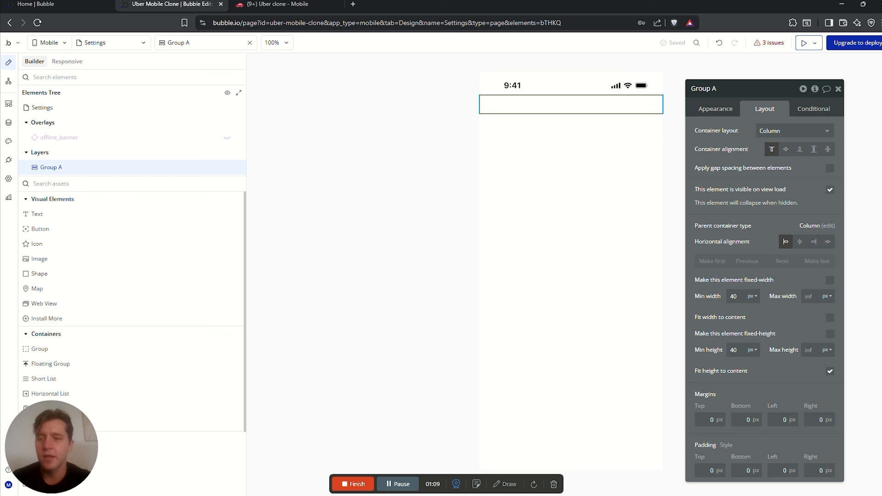
scroll(146, 257, down, 2)
scroll(146, 257, up, 2)
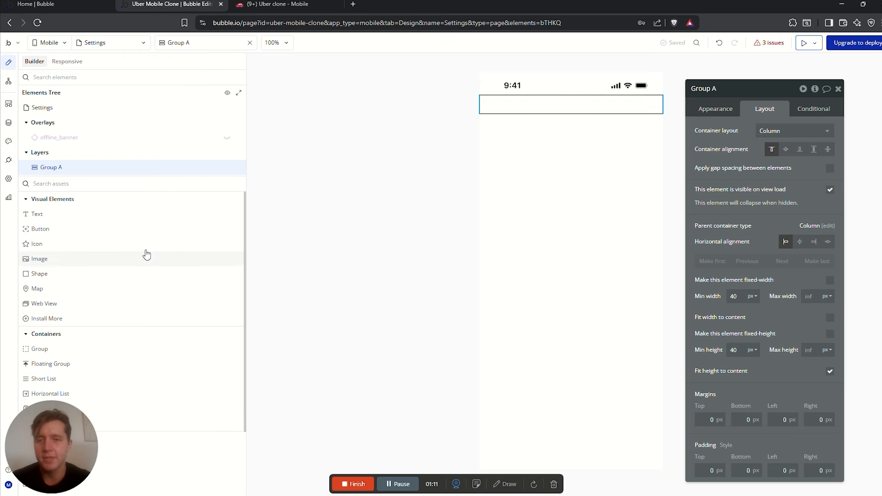
click(88, 188)
text(iamge)
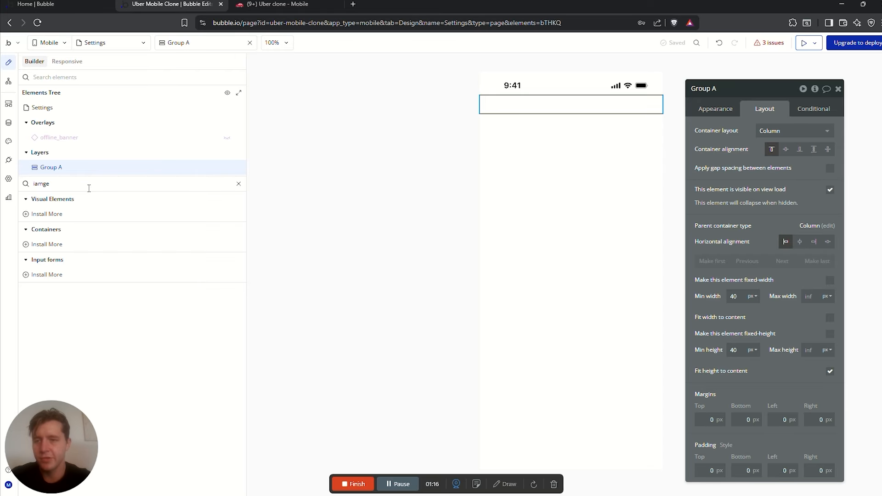
key(BackSpace)
key(BackSpace)
key(BackSpace)
key(BackSpace)
key(BackSpace)
Add an Image inside Group A with min width 0 and max width 100
text(ima)
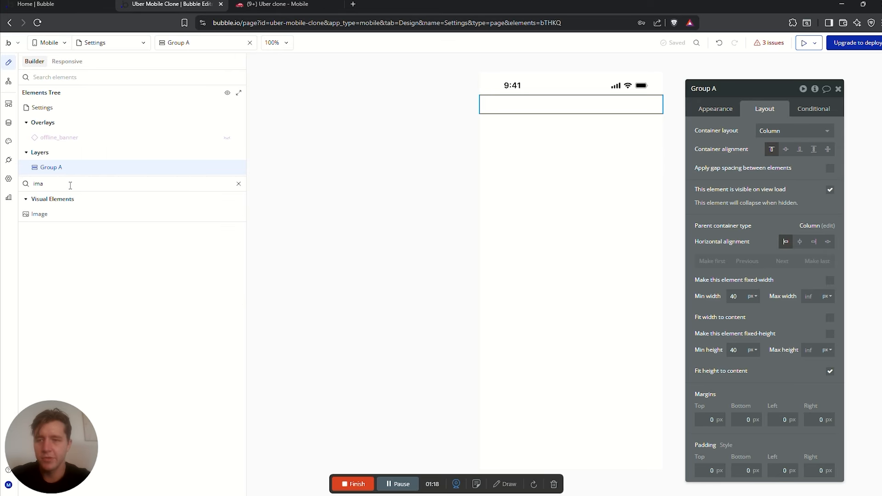
click(48, 215)
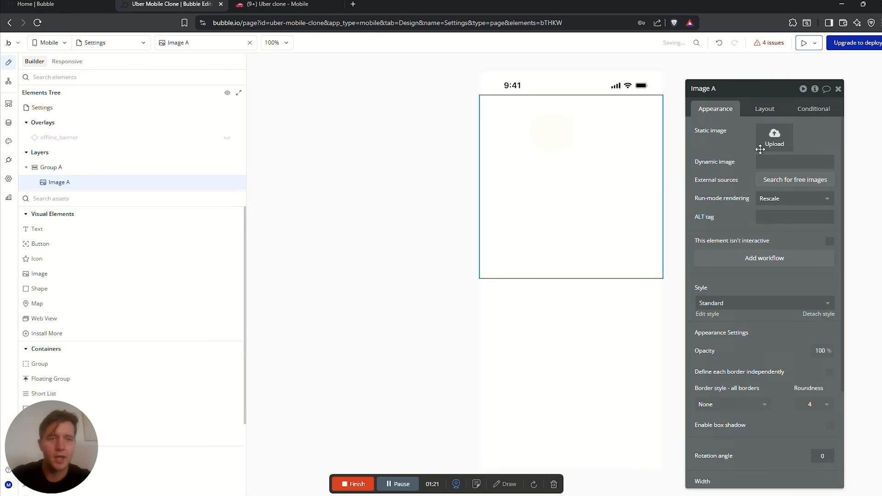
click(767, 110)
click(735, 231)
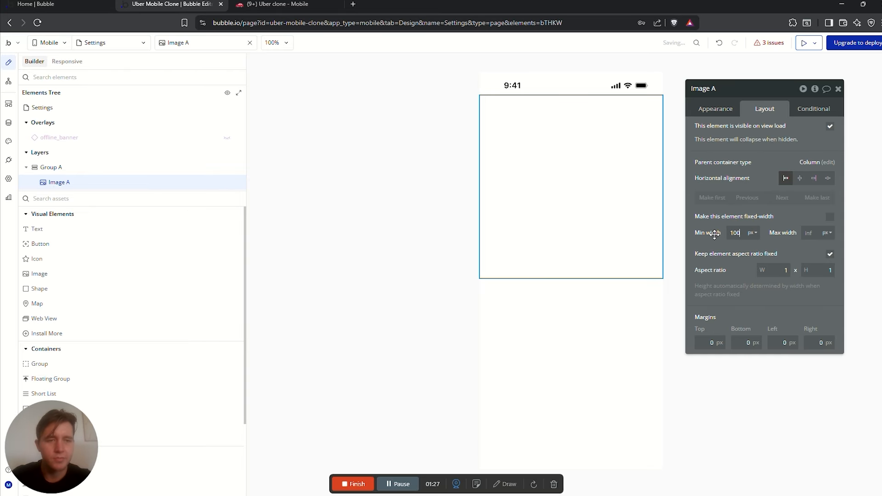
click(815, 232)
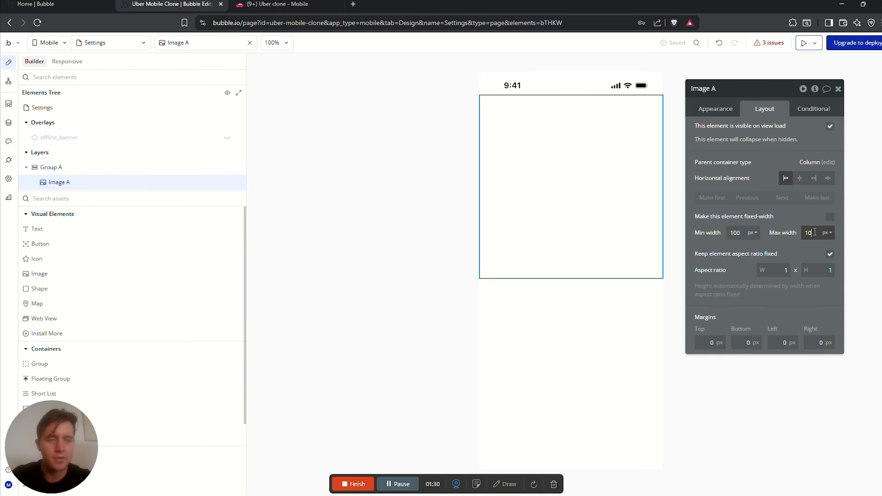
click(735, 231)
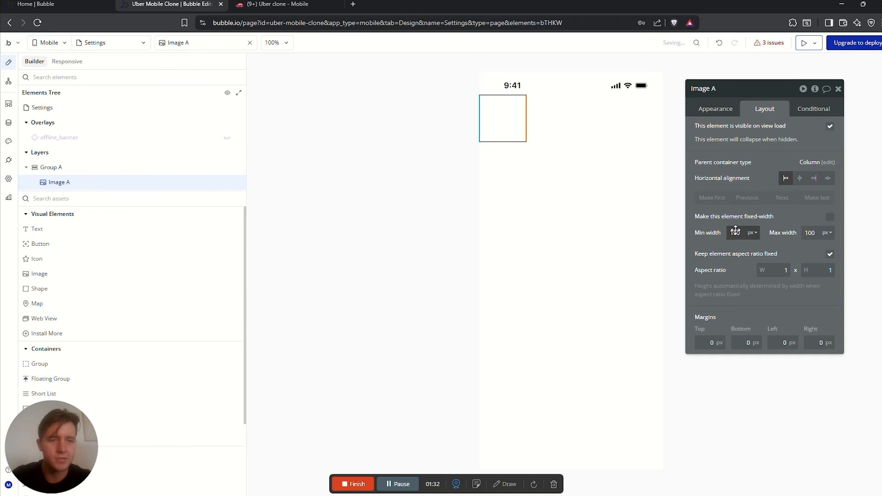
key(BackSpace)
click(507, 121)
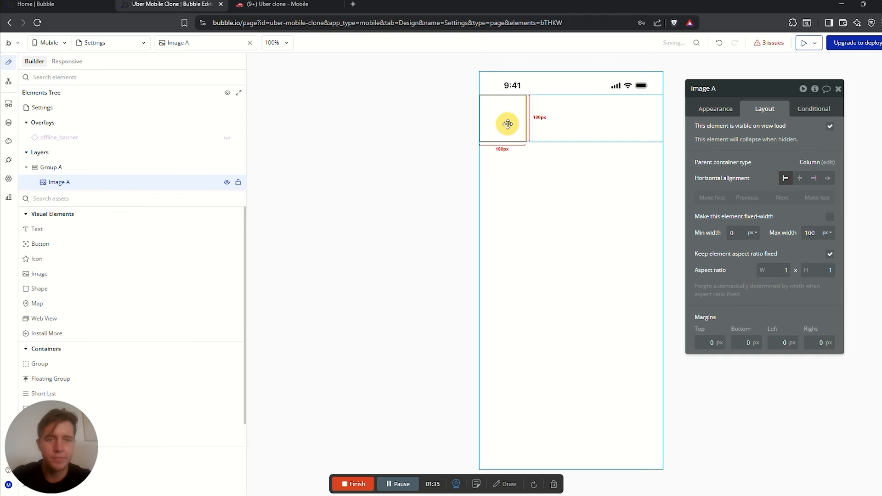
Make the image circular with roundness 500 and a solid #1A1A1A Text-colour border
click(718, 111)
scroll(754, 304, down, 1)
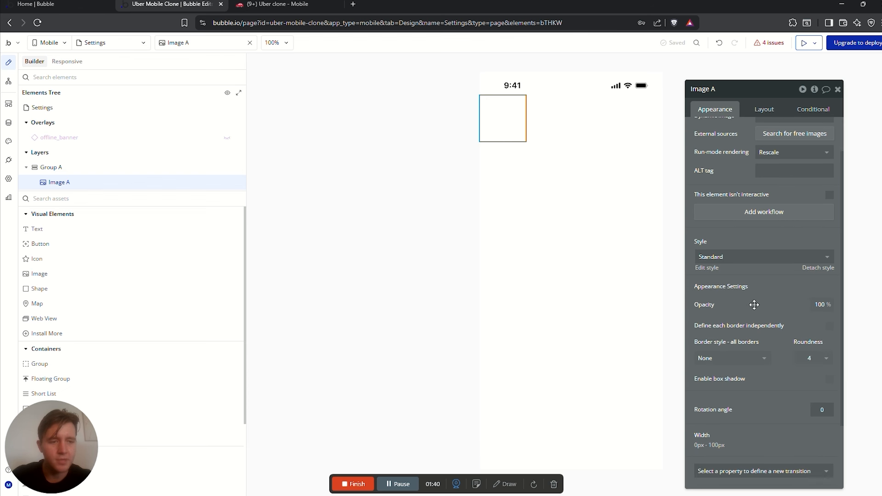
click(813, 358)
click(808, 358)
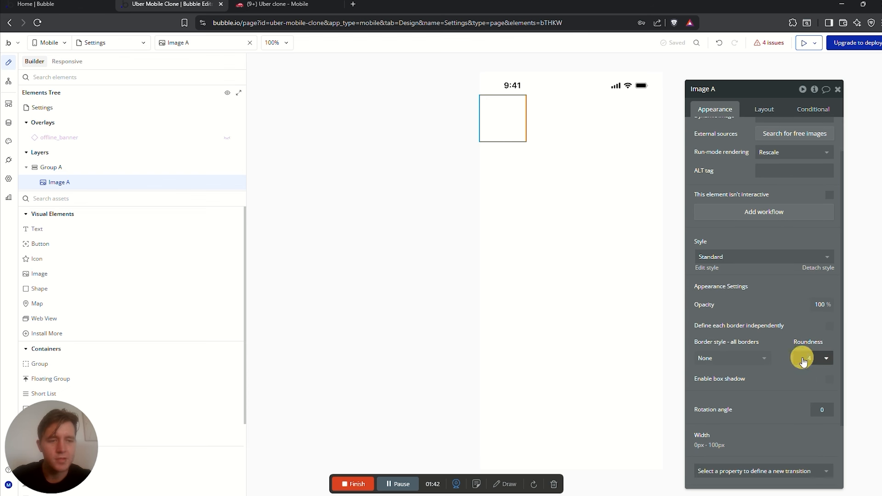
text(500)
click(832, 347)
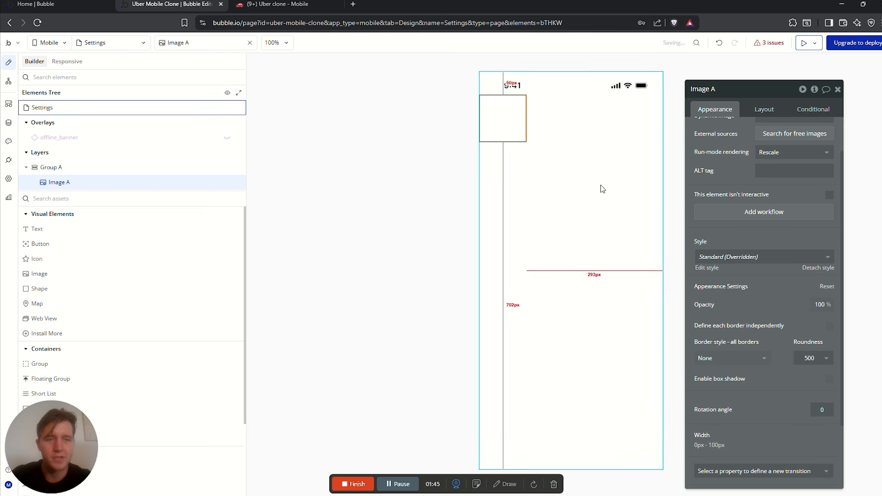
click(740, 358)
click(714, 402)
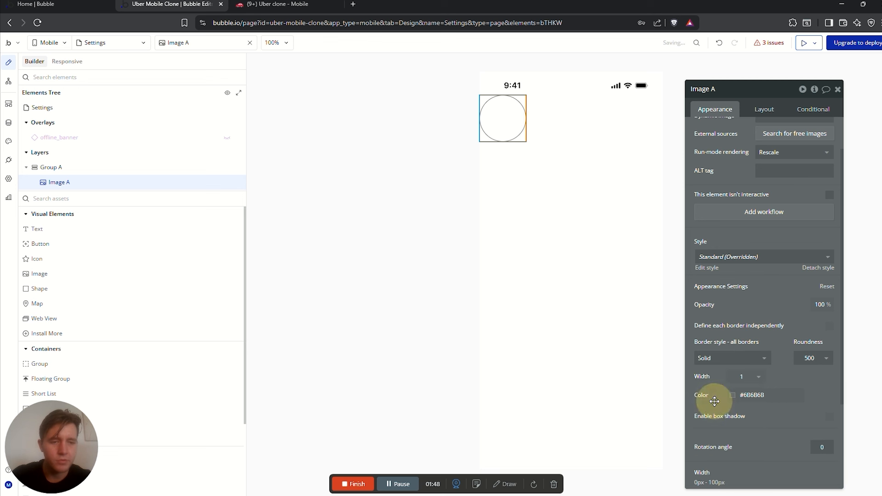
click(735, 398)
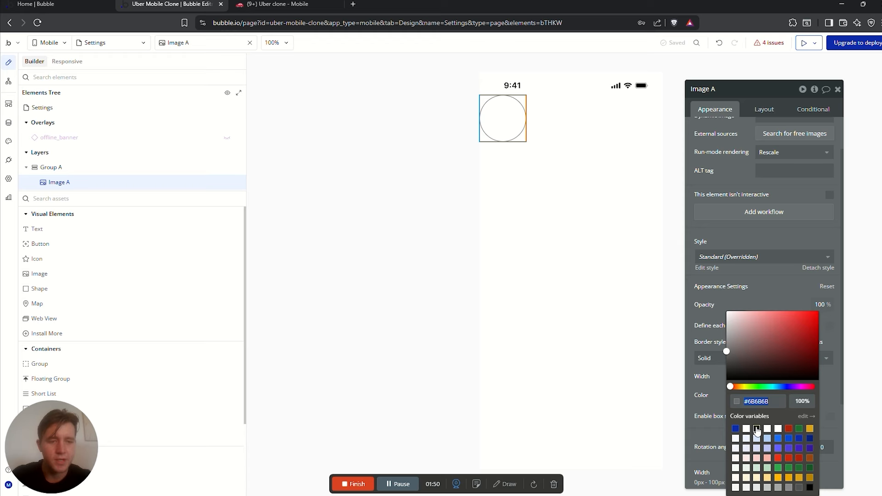
click(757, 429)
click(758, 291)
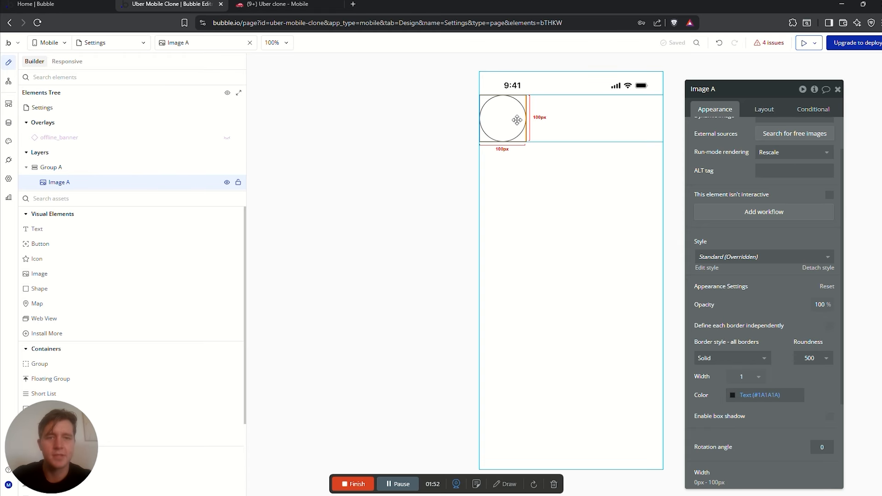
Centre the image horizontally within Group A
click(763, 109)
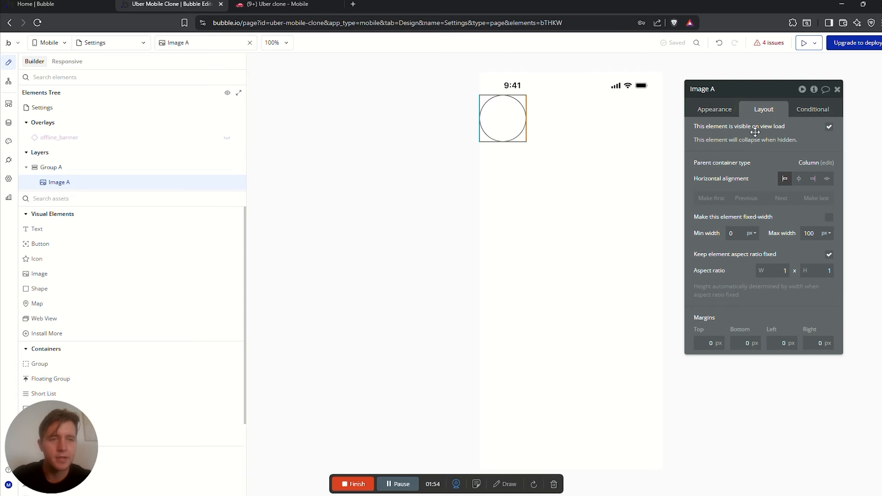
click(799, 179)
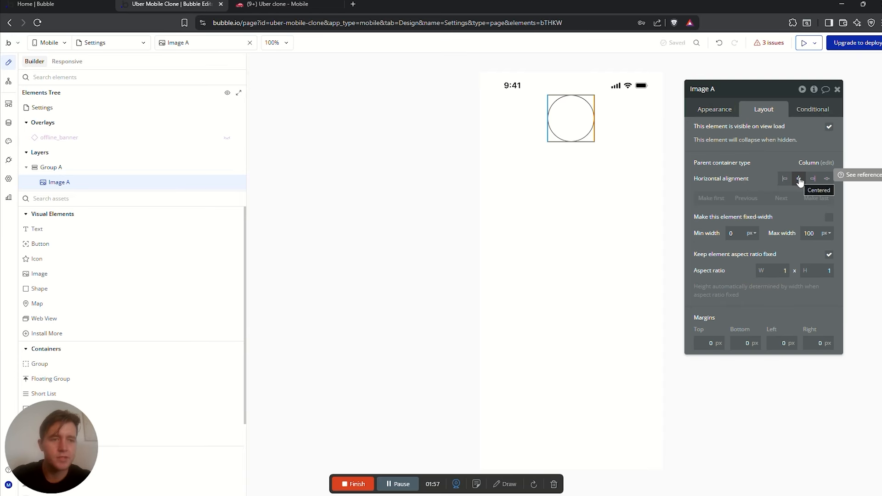
click(616, 118)
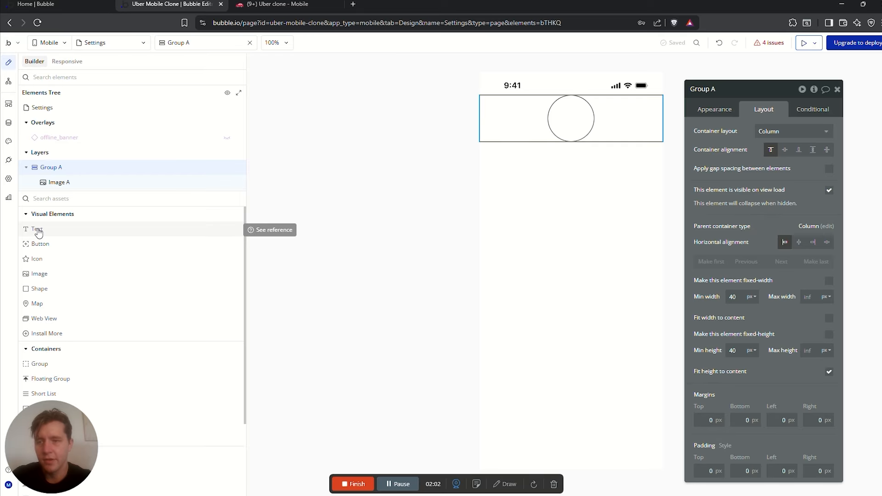
Add a centred 'Click to upload a profile picture' text under the circle
drag(38, 232, 555, 138)
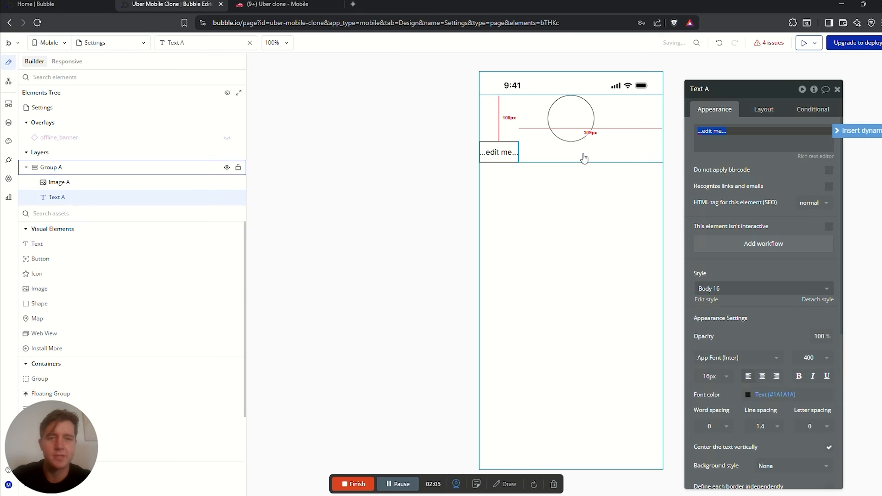
click(584, 158)
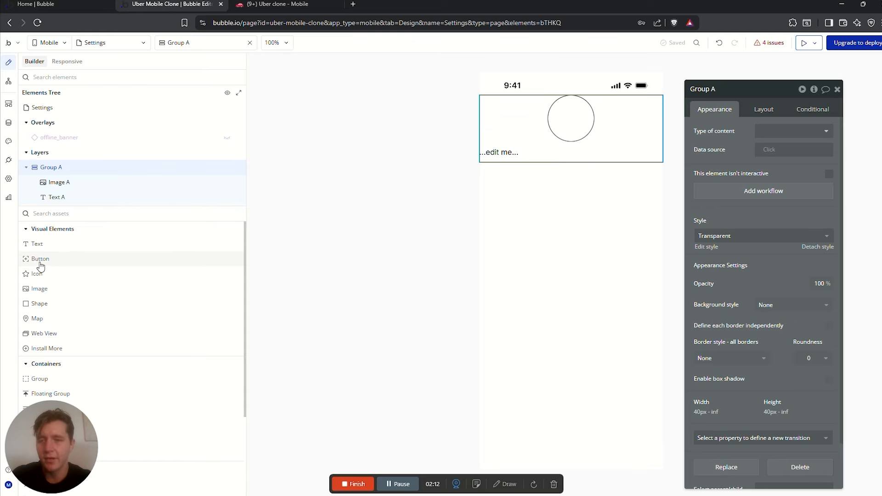
click(498, 152)
triple_click(727, 134)
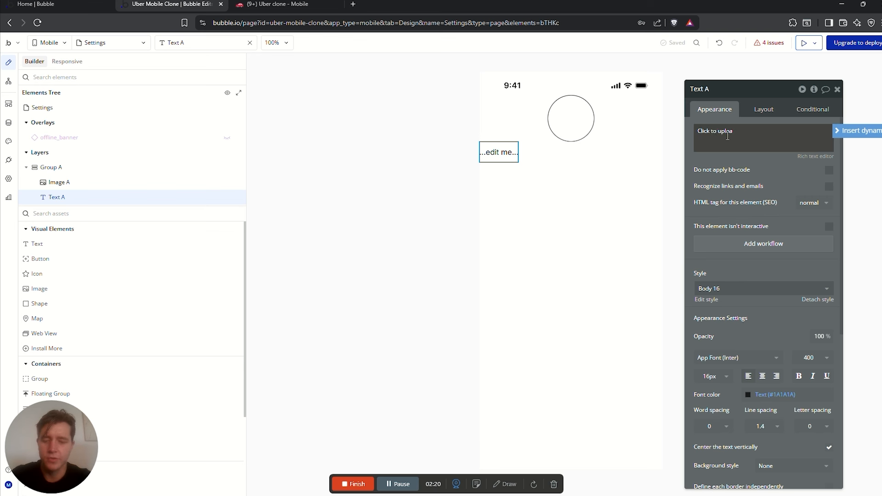
text(Click to upload a profile pictur)
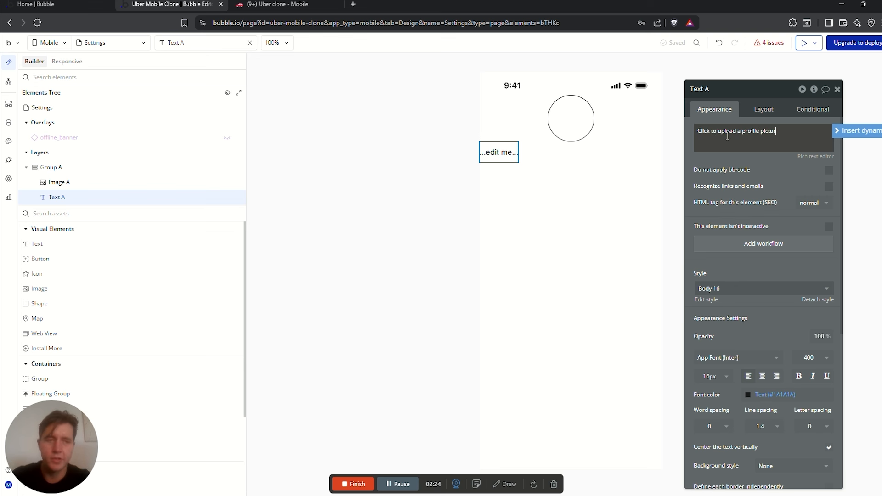
text(e)
click(762, 376)
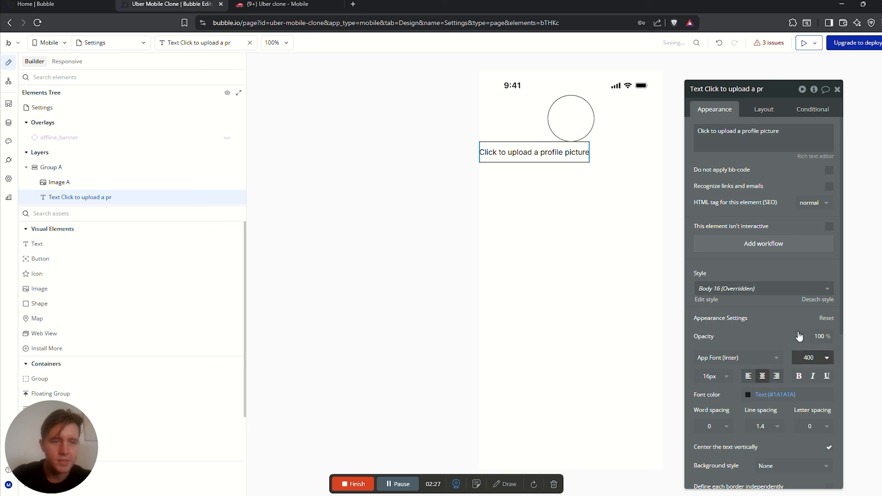
click(764, 109)
click(799, 181)
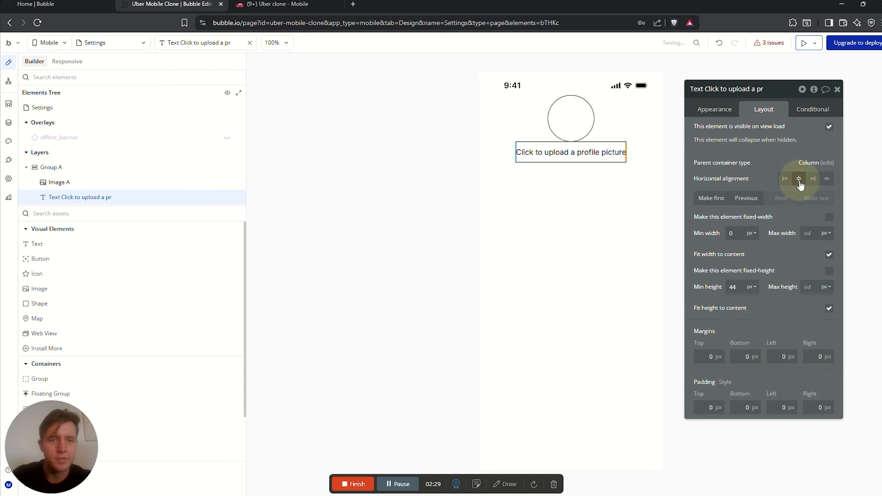
Set Image A's dynamic image to Current User's Profile Picture
click(568, 114)
click(565, 117)
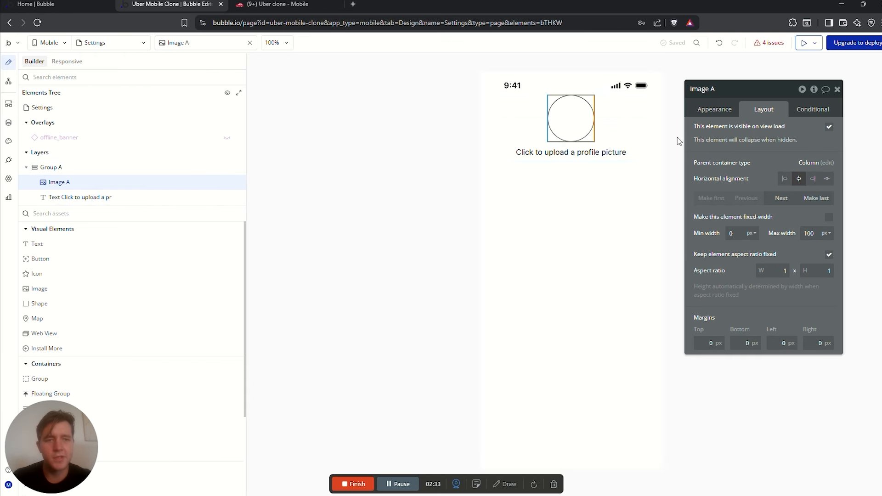
click(714, 109)
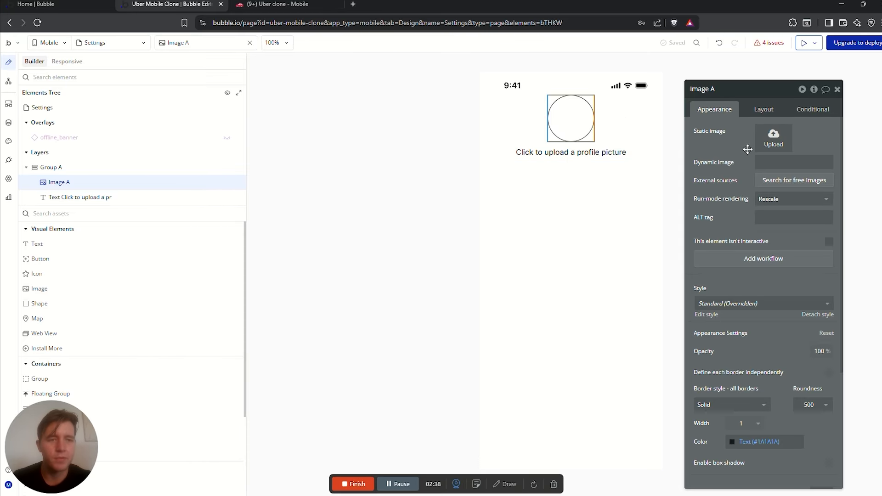
click(765, 162)
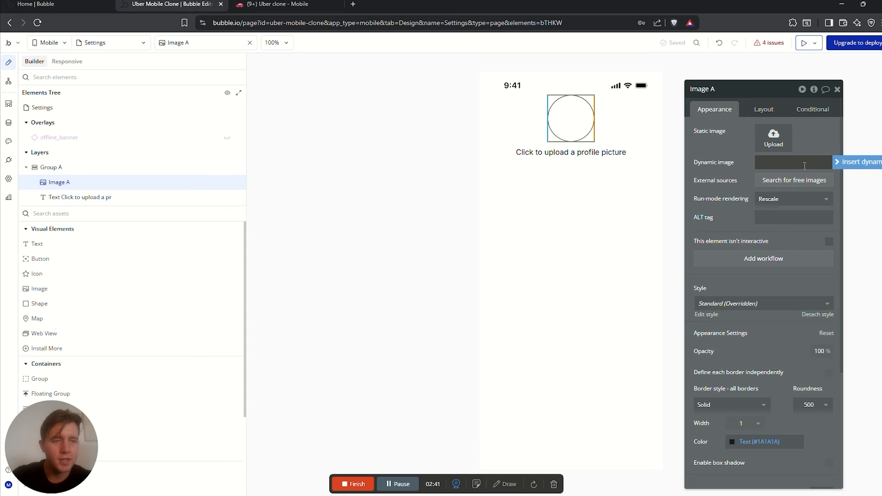
drag(728, 142, 681, 139)
click(728, 160)
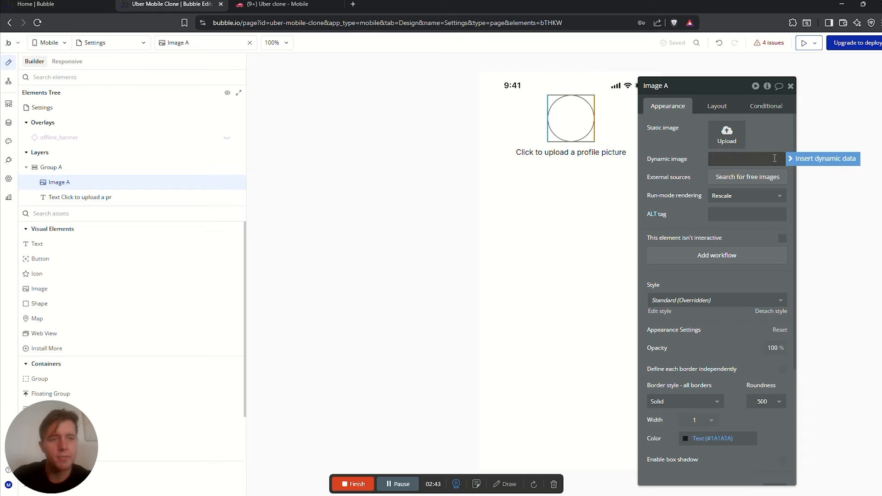
click(799, 158)
click(745, 197)
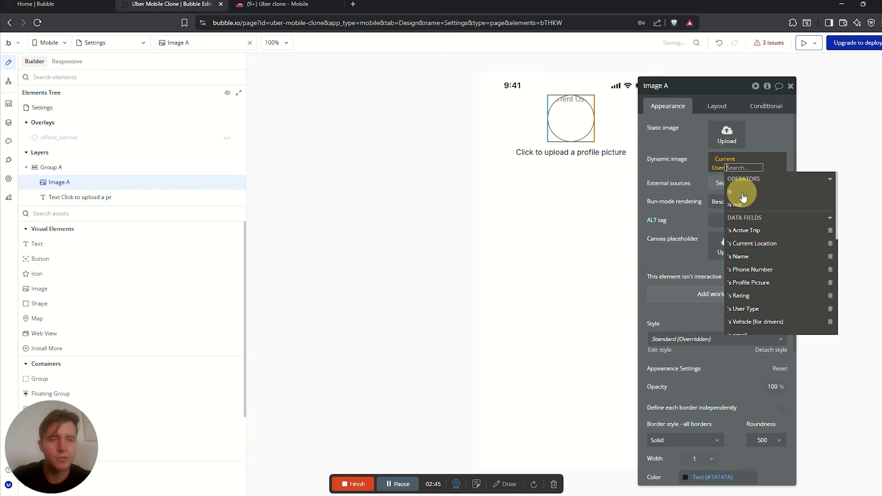
scroll(744, 197, down, 3)
click(756, 189)
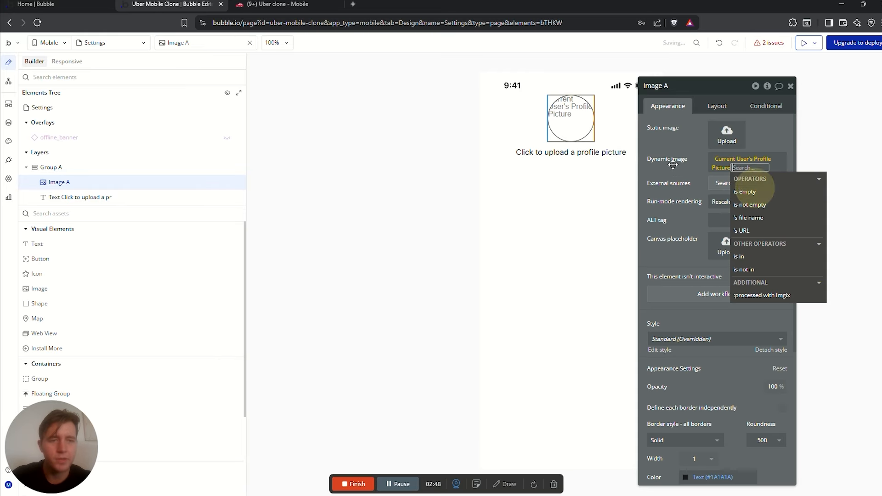
click(673, 164)
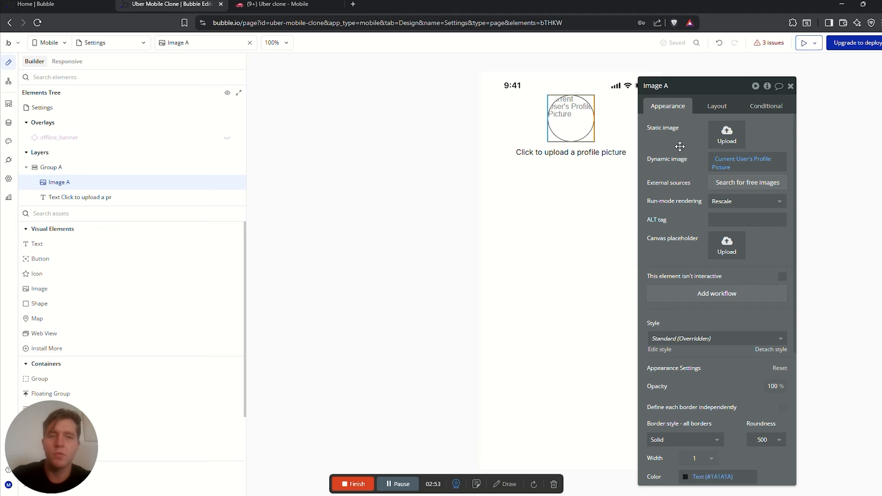
click(8, 122)
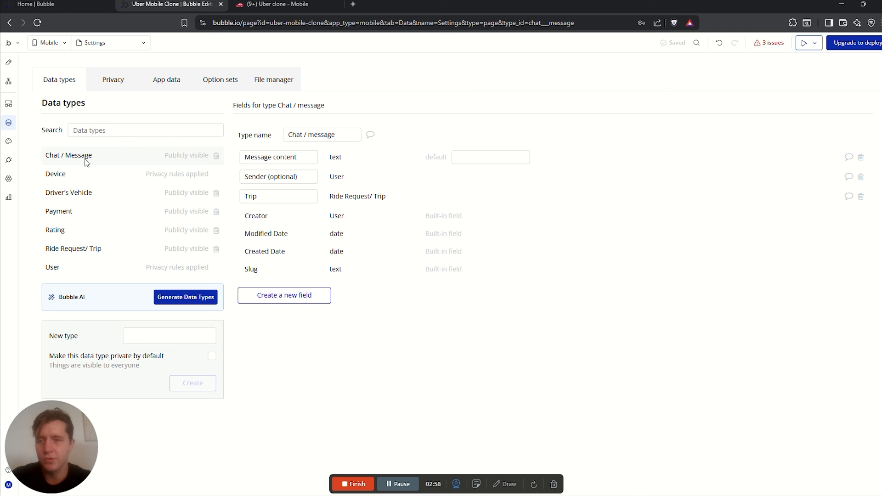
click(81, 267)
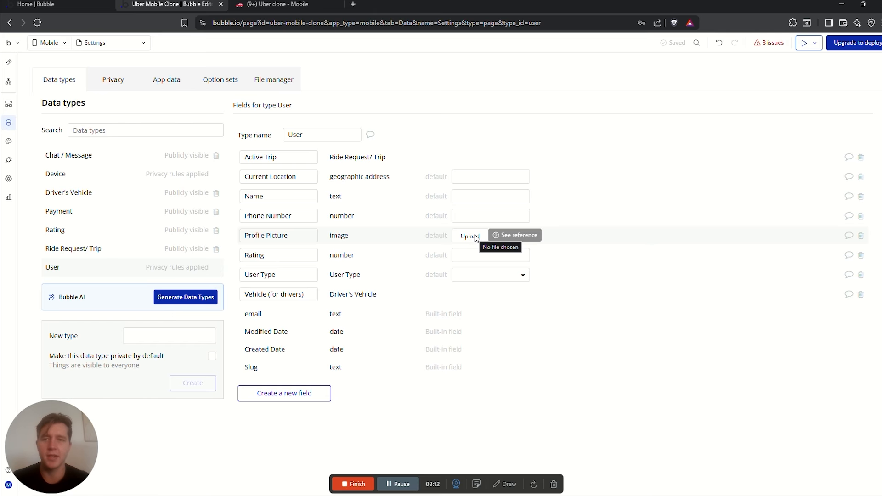
click(8, 62)
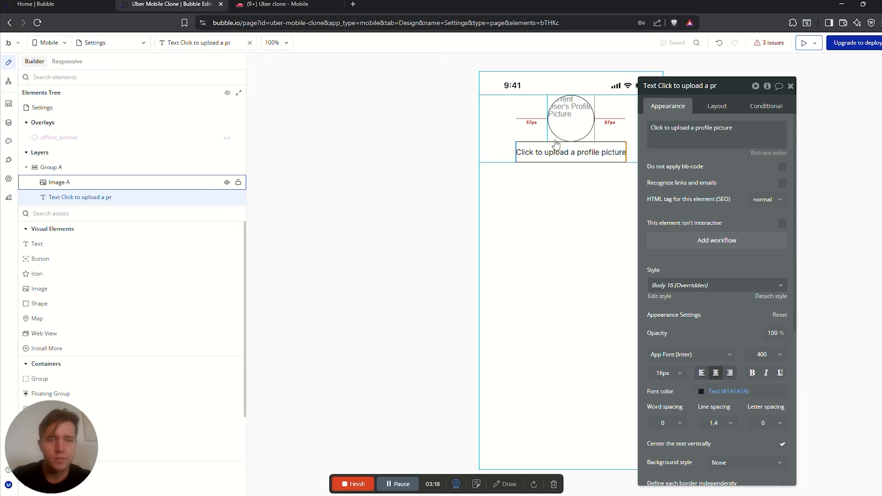
Add a Button set to Icon and label, using the Add plus icon
click(72, 215)
text(bu)
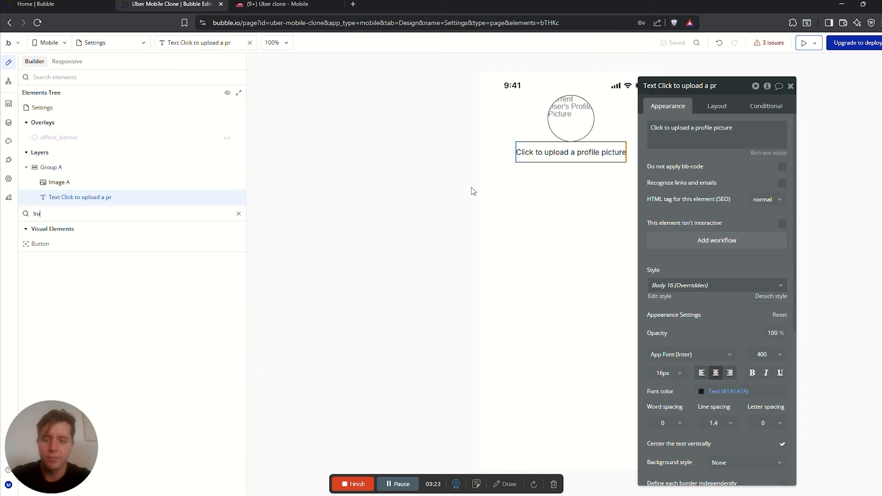
text(tt)
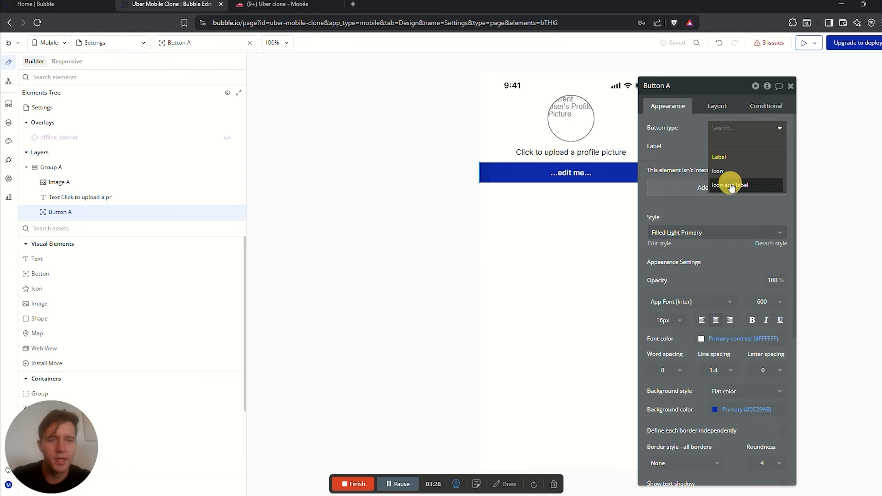
click(731, 181)
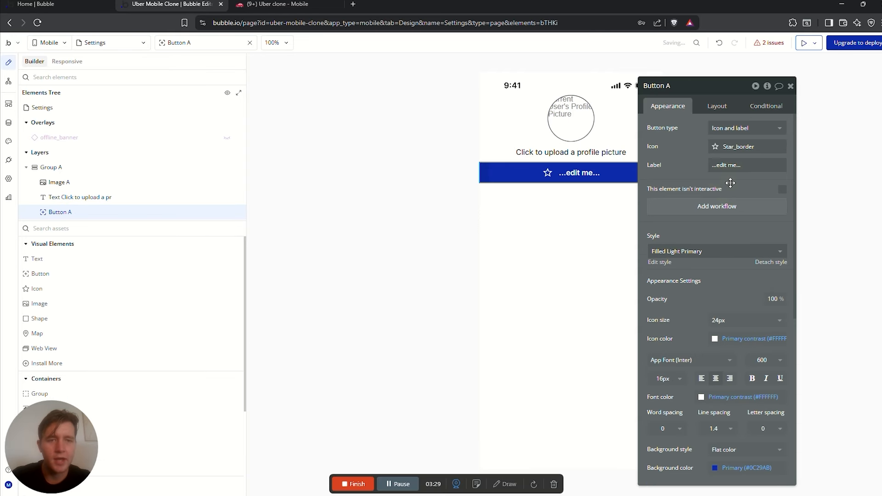
click(738, 147)
text(plus)
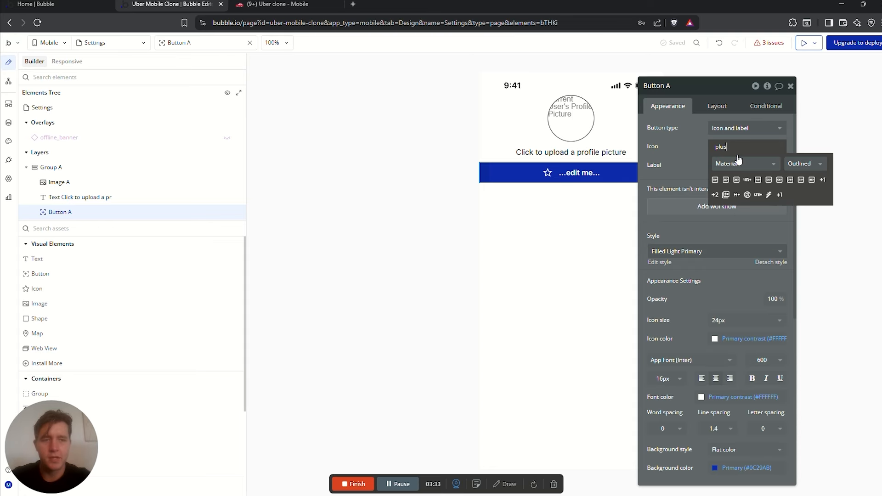
key(BackSpace)
key(BackSpace)
key(BackSpace)
key(BackSpace)
text(add)
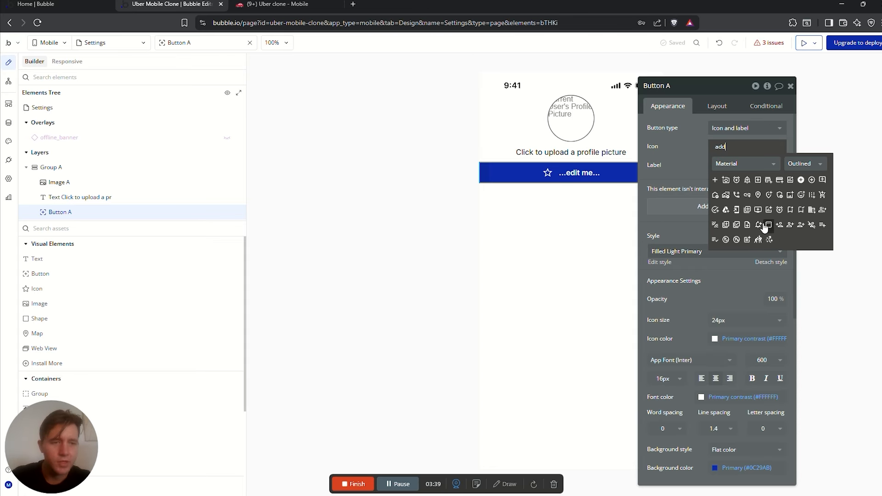
click(715, 182)
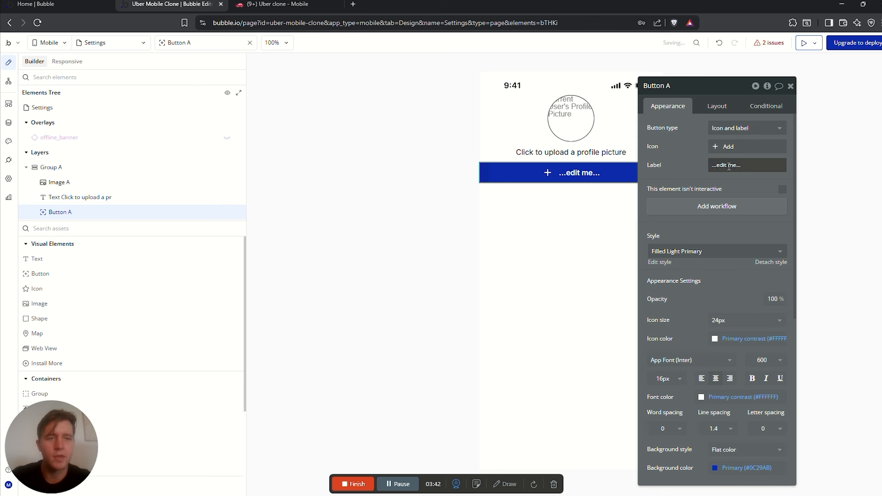
Label the button 'Click to upload a profile picture' and delete the old Text element
click(727, 166)
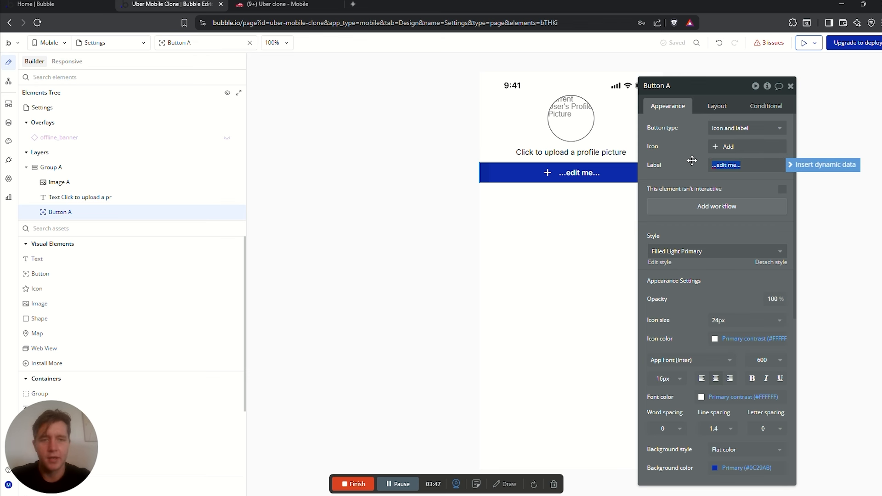
click(553, 152)
click(726, 136)
key(ctrl+a)
key(ctrl+c)
click(608, 173)
click(745, 164)
key(ctrl+v)
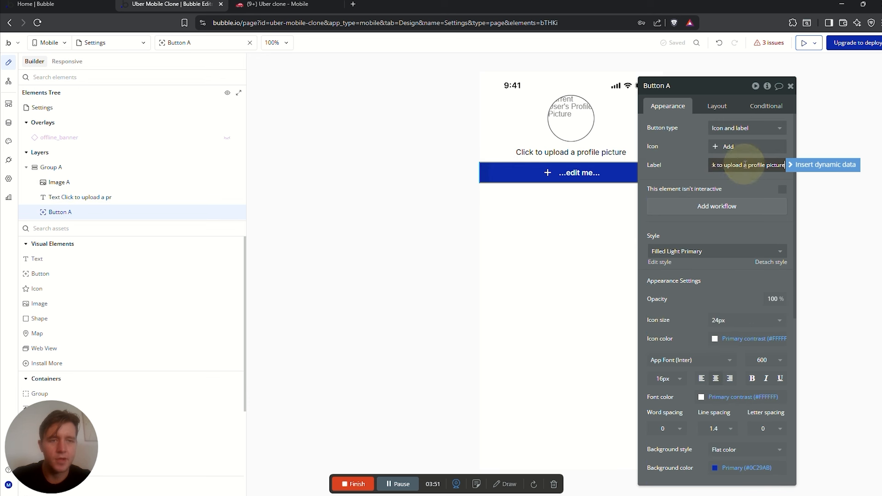
click(590, 152)
key(Delete)
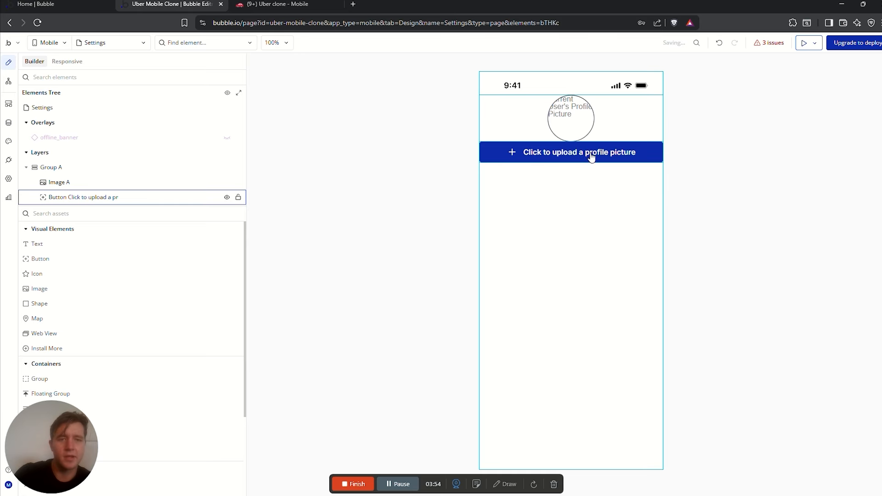
Set the button's font and icon colour to Text #1A1A1A and background style to None
double_click(591, 158)
scroll(765, 290, down, 3)
click(744, 360)
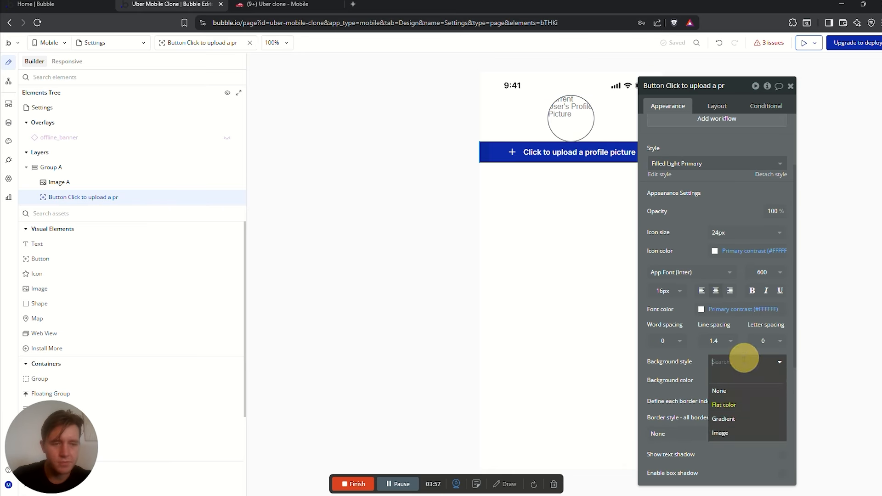
click(702, 310)
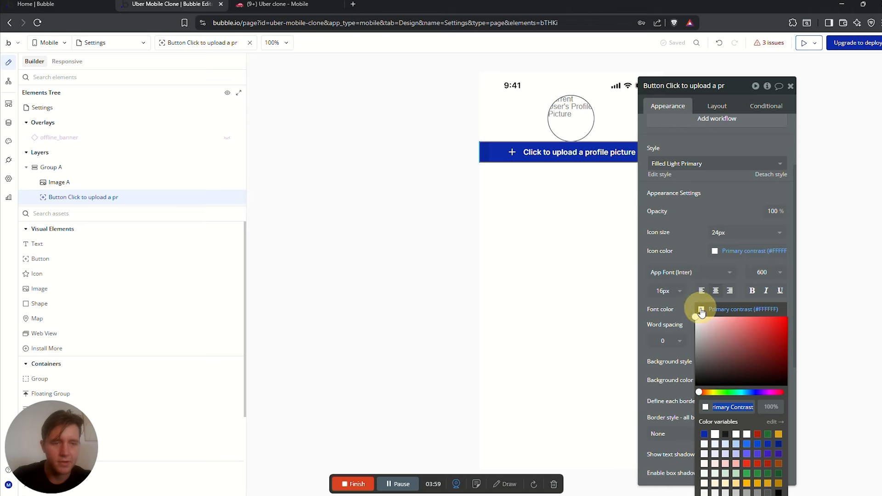
click(726, 434)
click(685, 232)
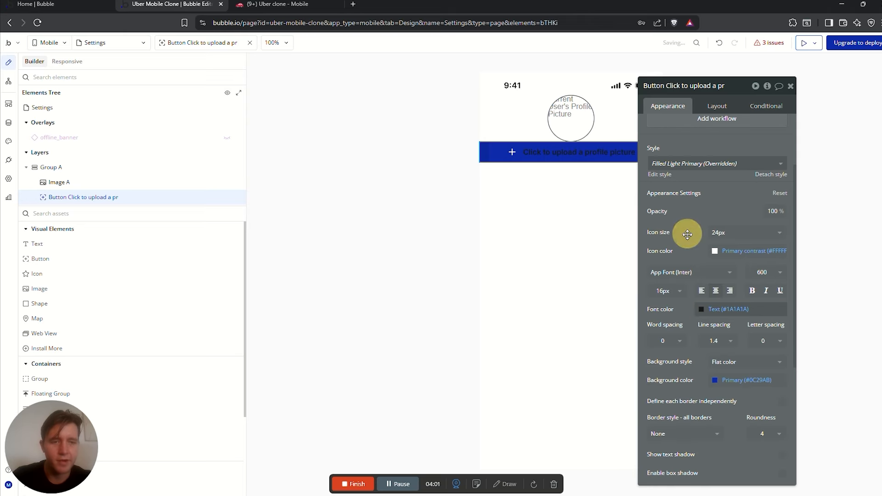
click(715, 251)
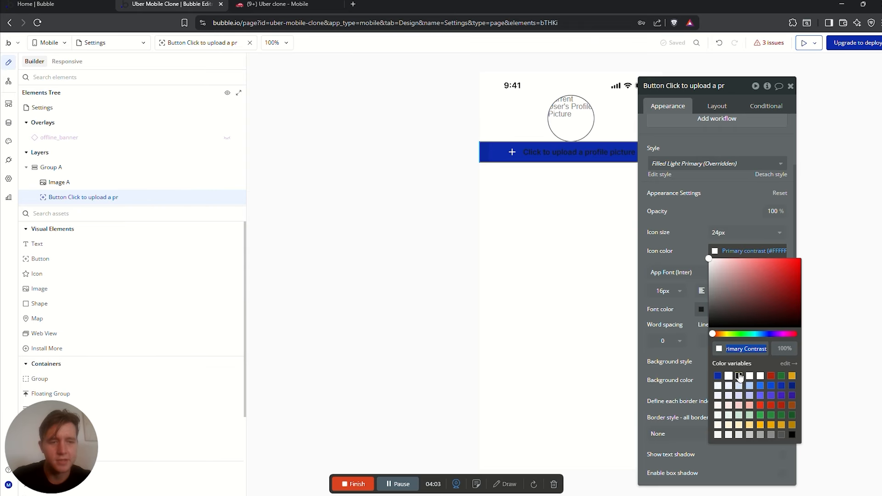
click(739, 376)
click(688, 253)
click(731, 362)
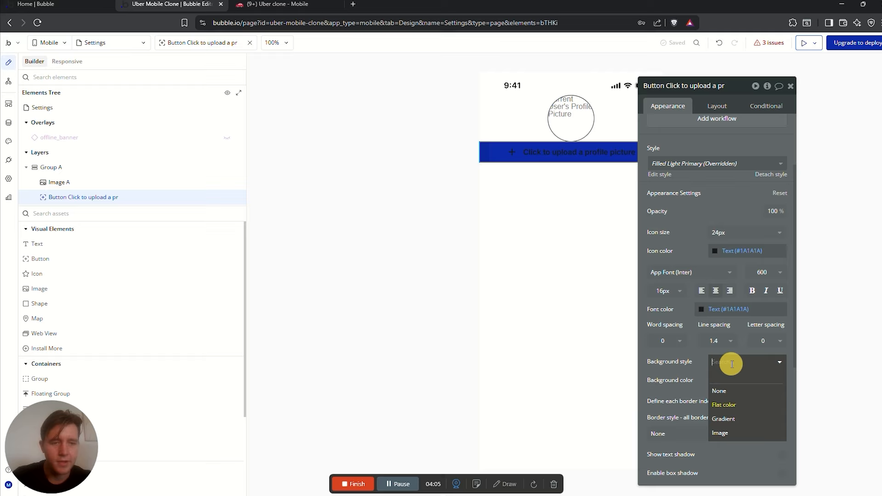
click(735, 391)
Move the property panels aside and reselect the upload button
click(461, 127)
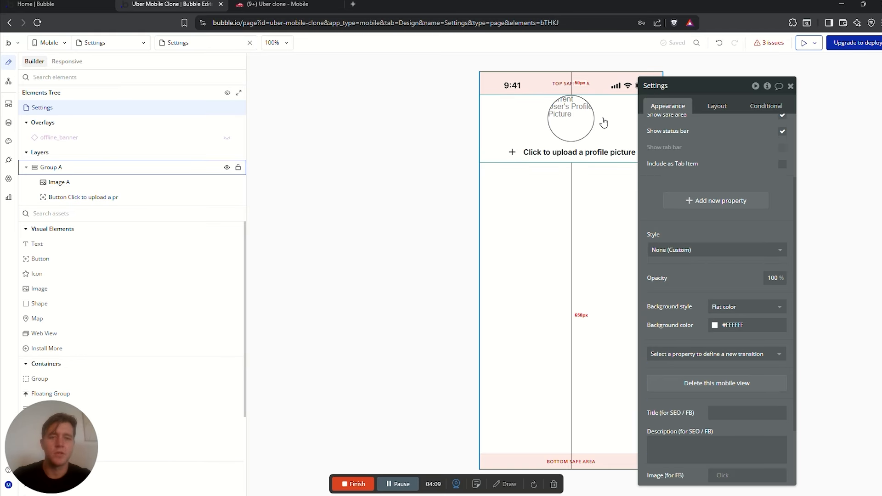
drag(688, 92, 782, 116)
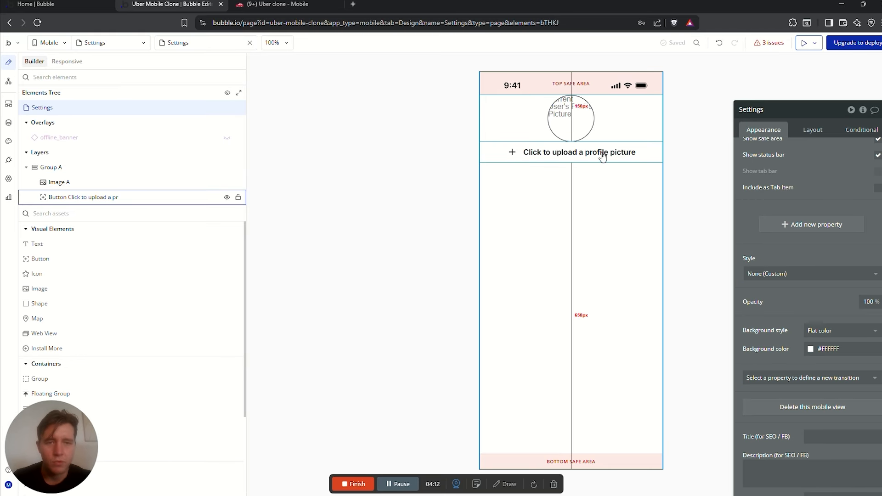
click(562, 157)
click(577, 122)
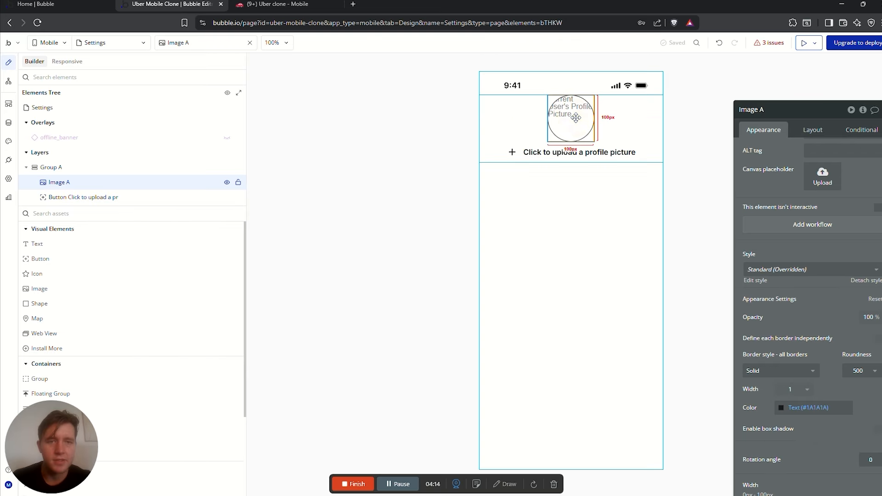
drag(781, 114, 371, 103)
click(514, 153)
scroll(450, 161, up, 2)
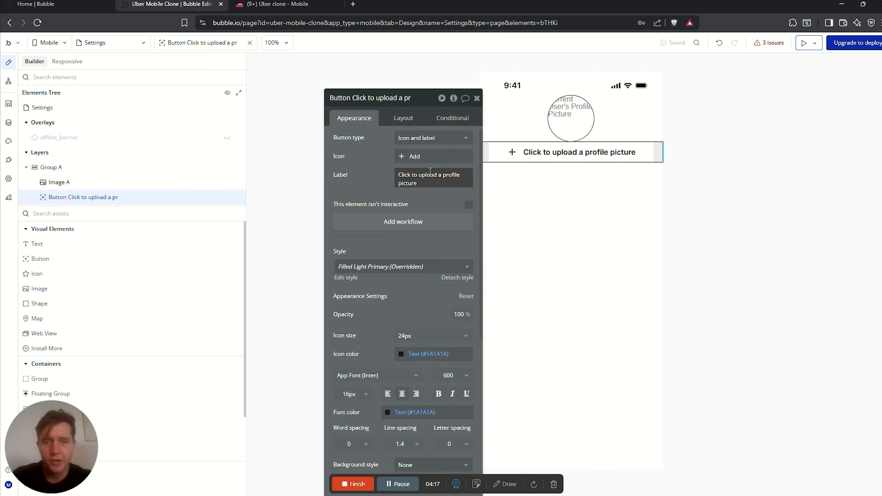
Create the upload button's workflow with a Native Mobile Open camera library action
click(405, 228)
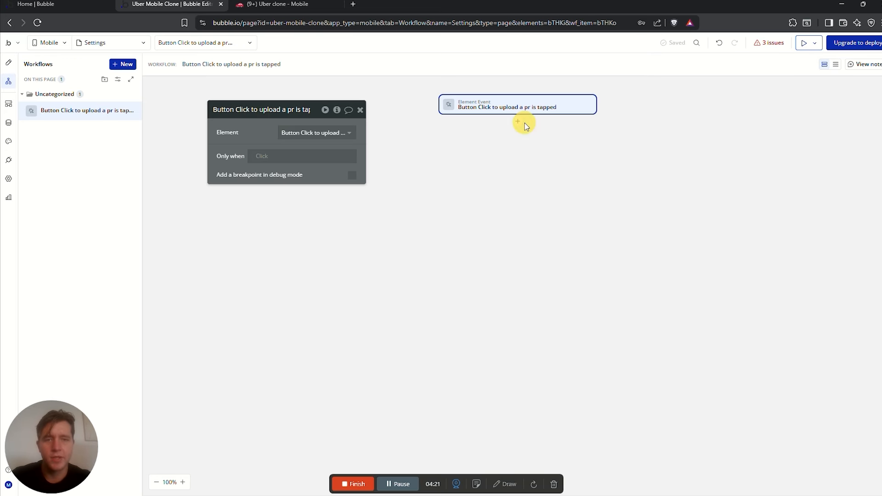
click(518, 121)
mouse_move(571, 176)
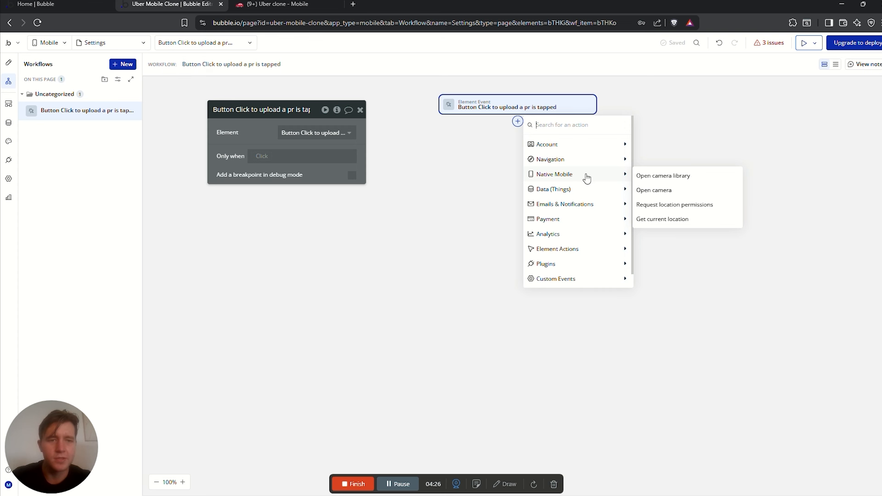
click(664, 179)
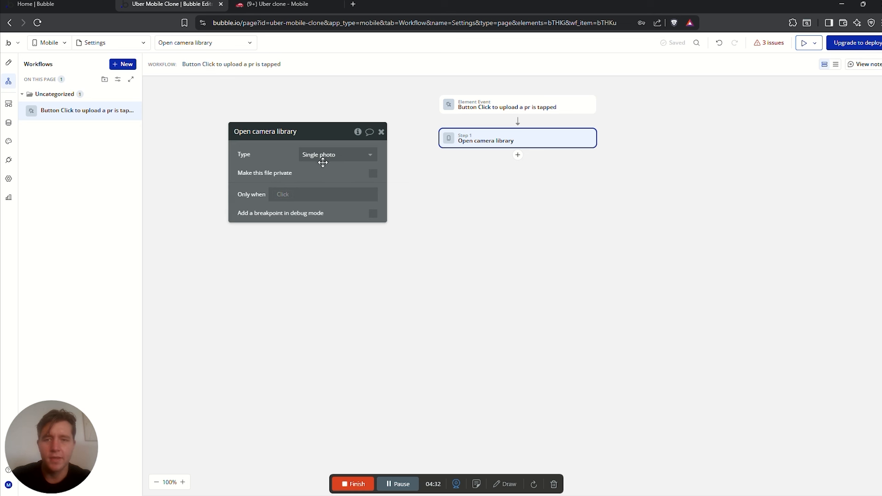
Add Make changes to current user, setting Profile Picture to Result of step 1
click(518, 157)
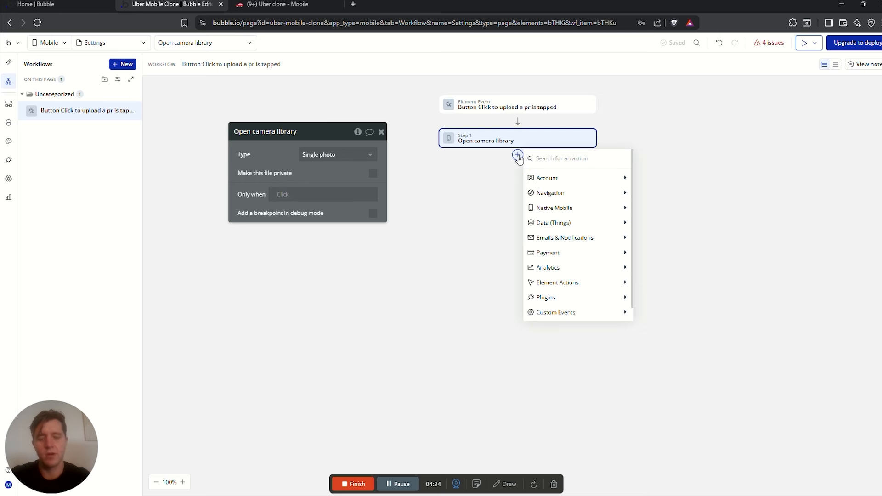
text(make)
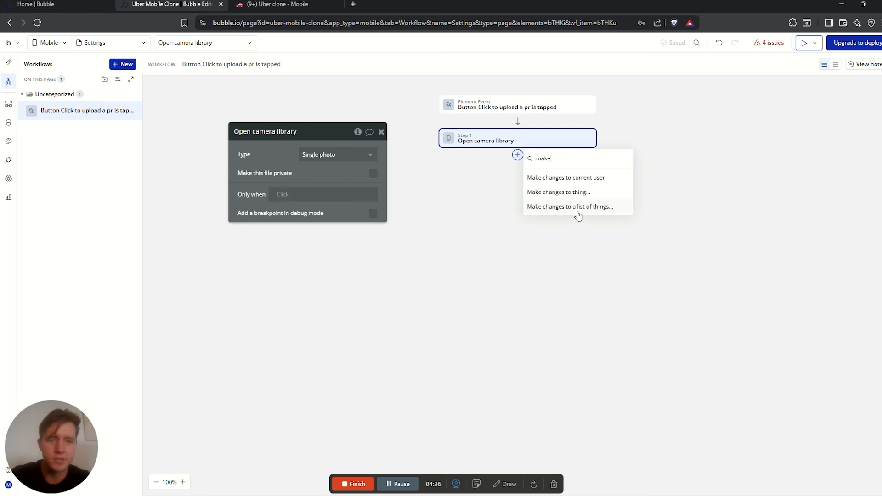
click(570, 180)
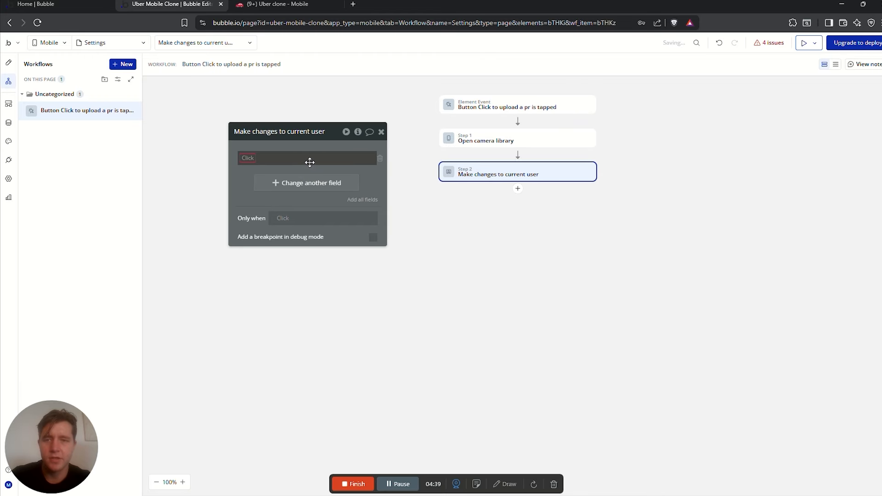
click(252, 161)
click(295, 226)
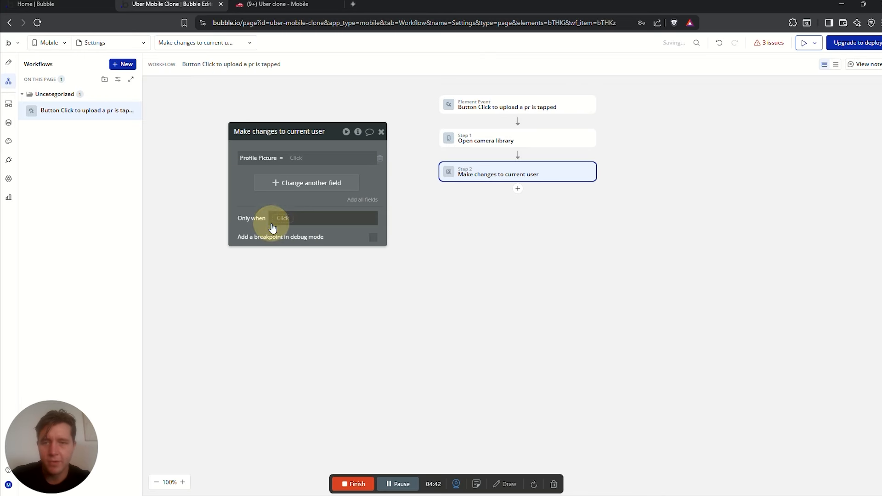
click(297, 158)
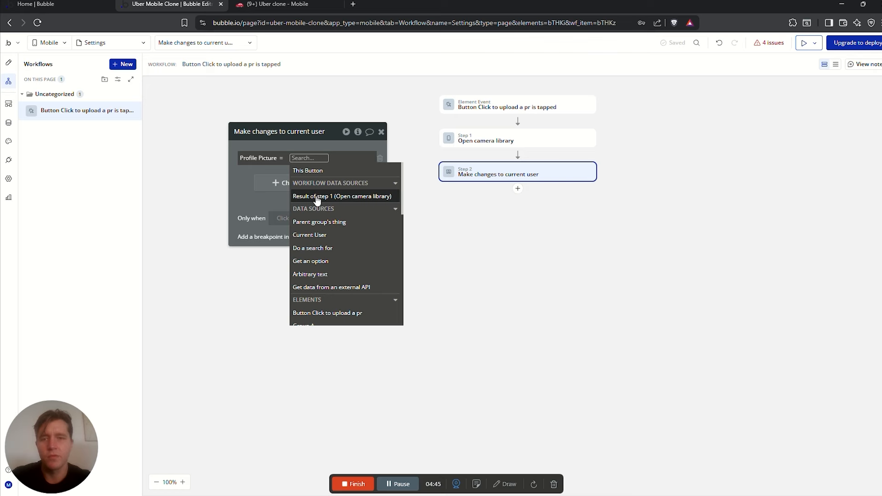
click(317, 197)
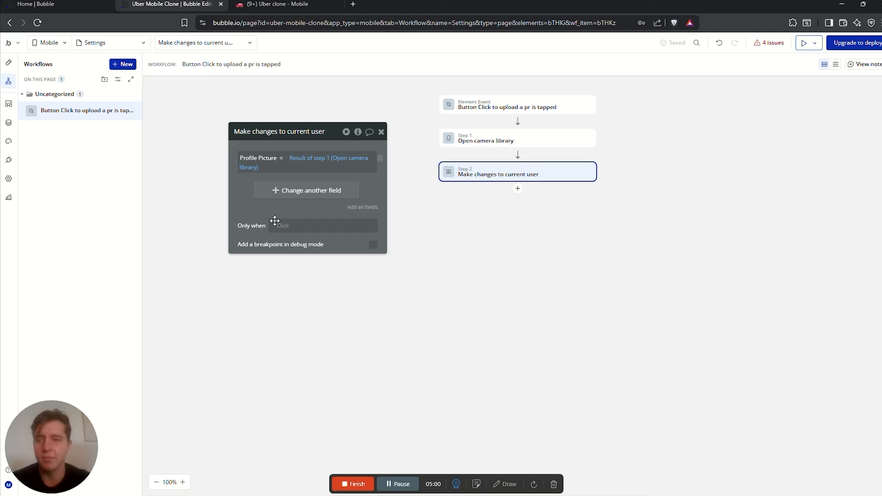
Enable Camera, Photo library and Location services under Native mobile device permissions
click(10, 182)
scroll(460, 213, down, 2)
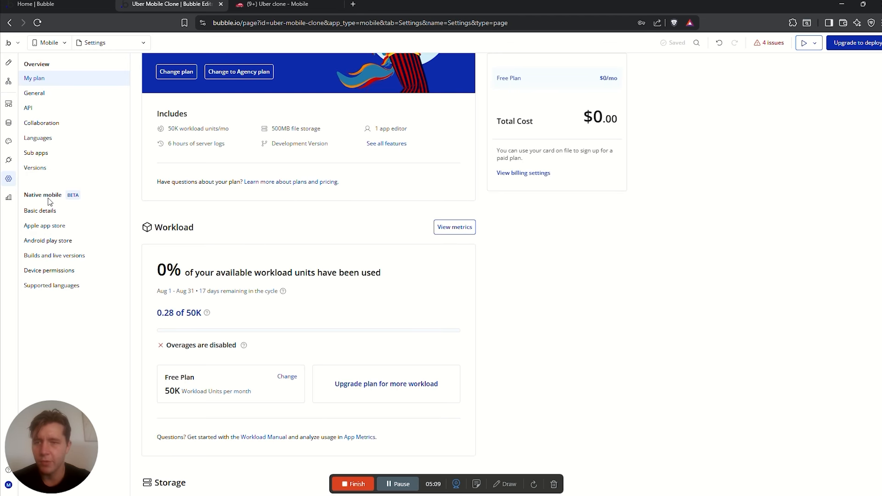
click(48, 212)
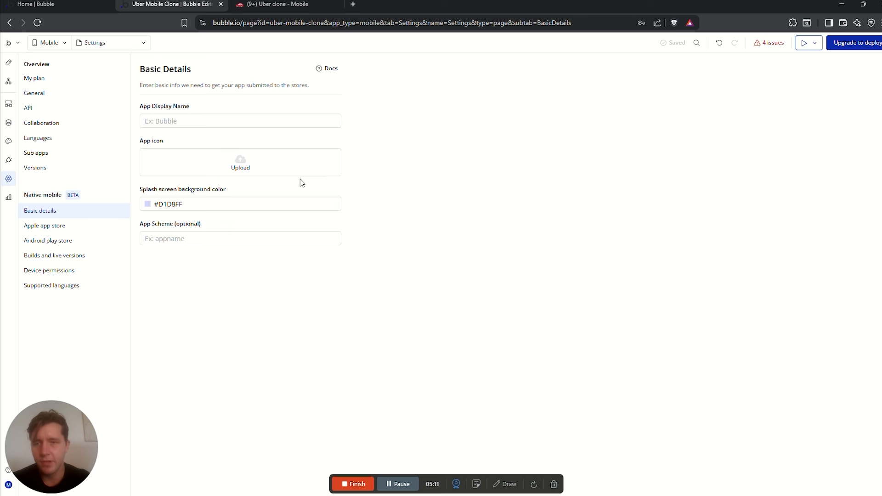
click(59, 271)
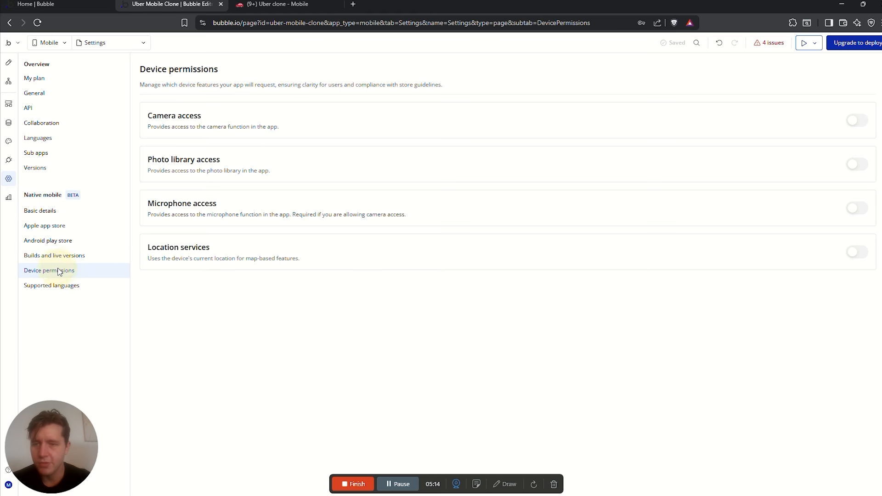
click(856, 121)
click(857, 182)
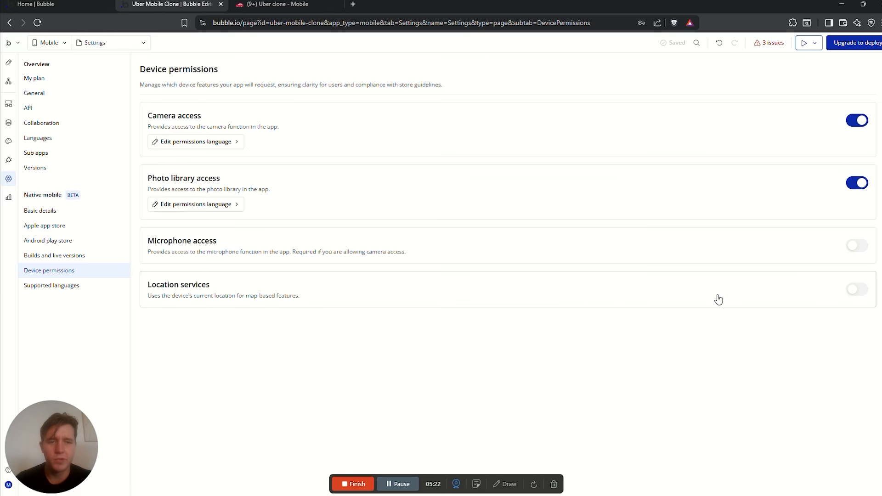
click(855, 291)
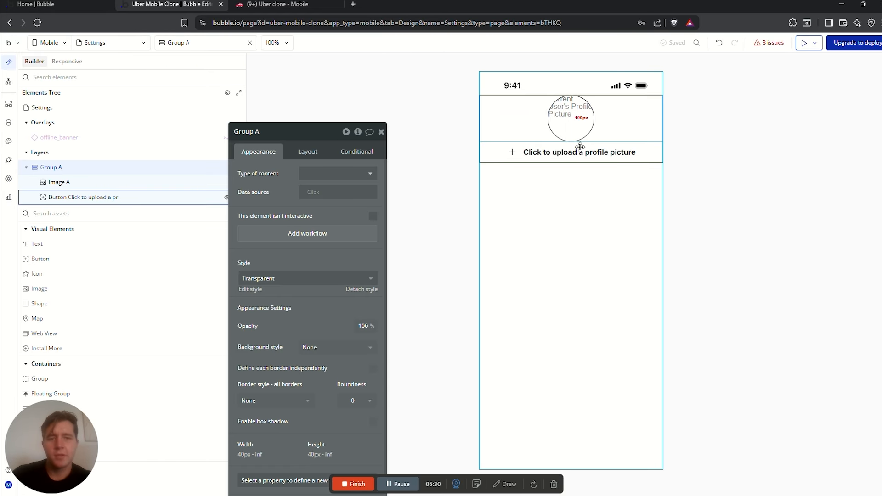
click(580, 149)
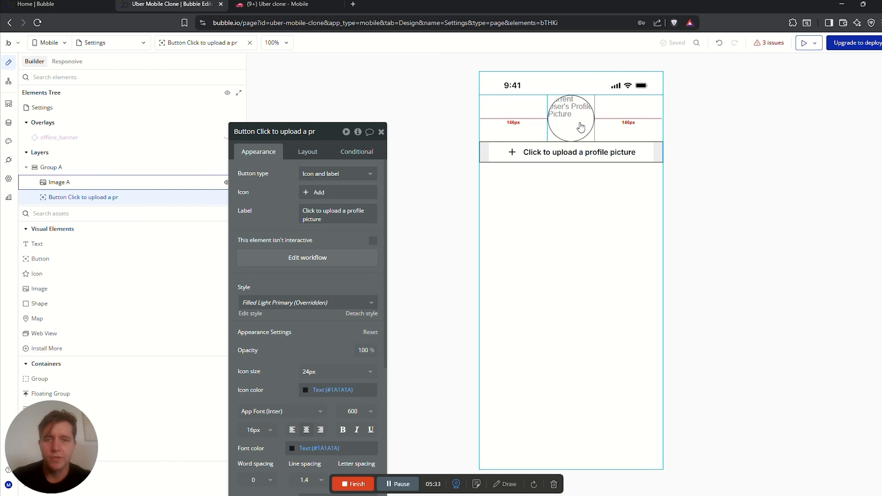
Add a button condition: When Current User's Profile Picture is not empty
scroll(290, 174, down, 1)
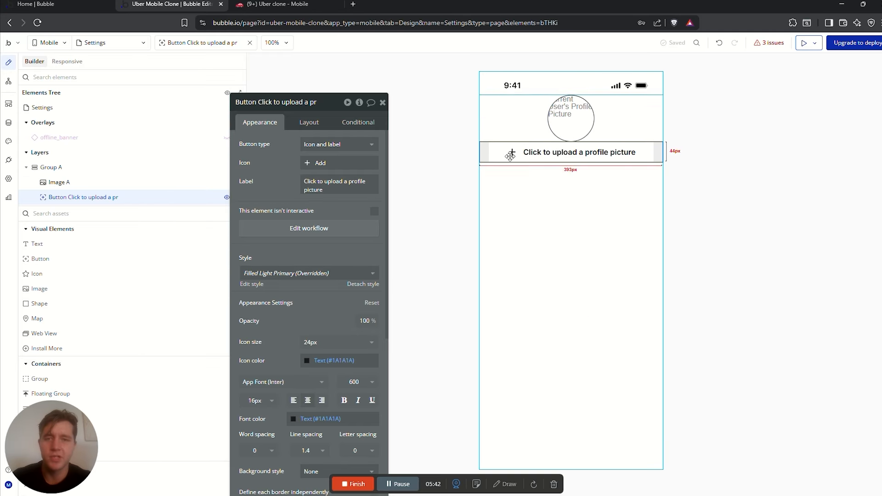
click(357, 122)
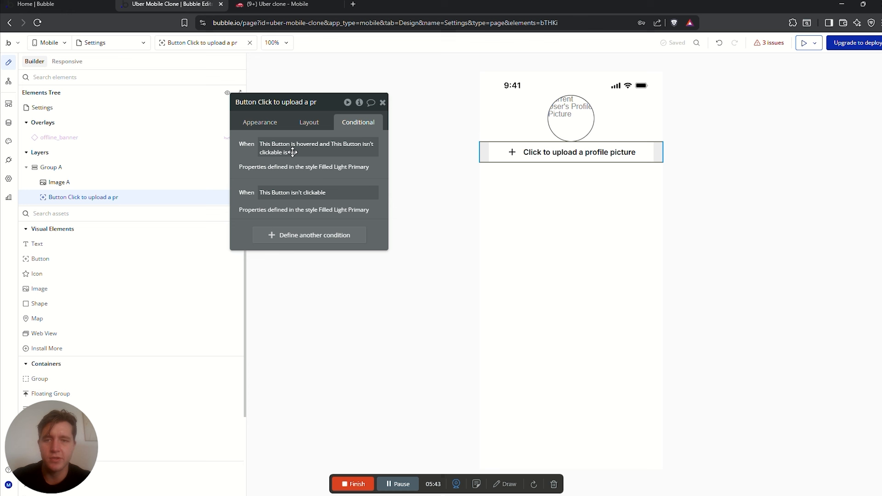
click(299, 236)
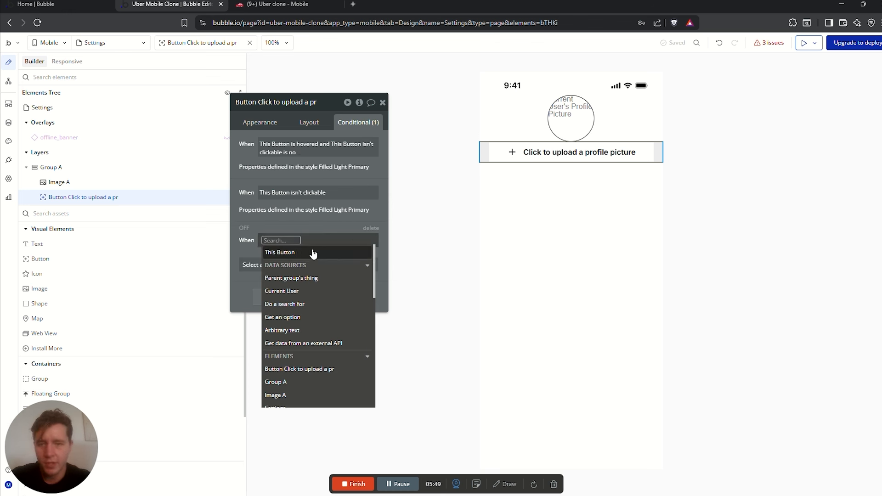
text(cu)
key(Return)
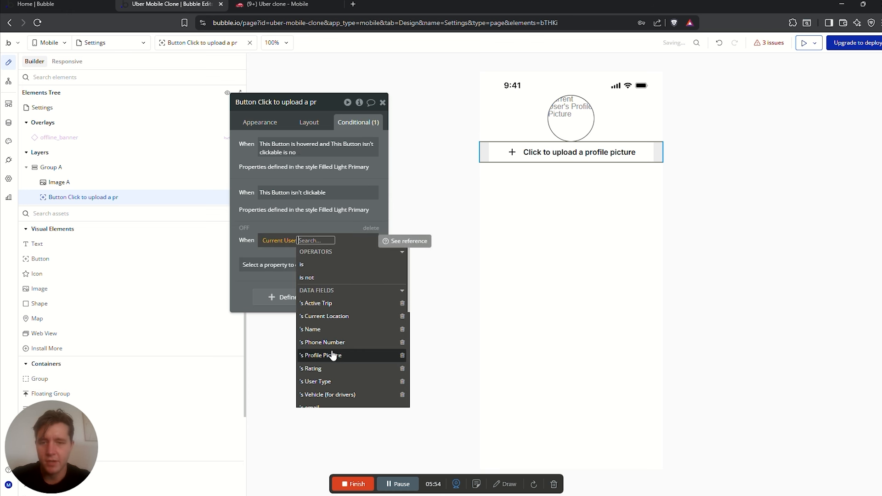
click(334, 357)
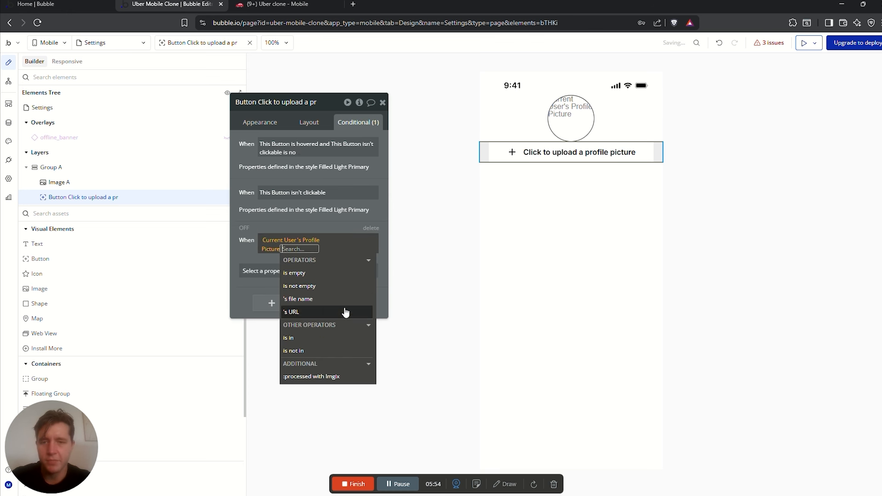
click(311, 287)
Make the condition change the button label to 'Update Profile Picture'
click(264, 266)
text(Upda)
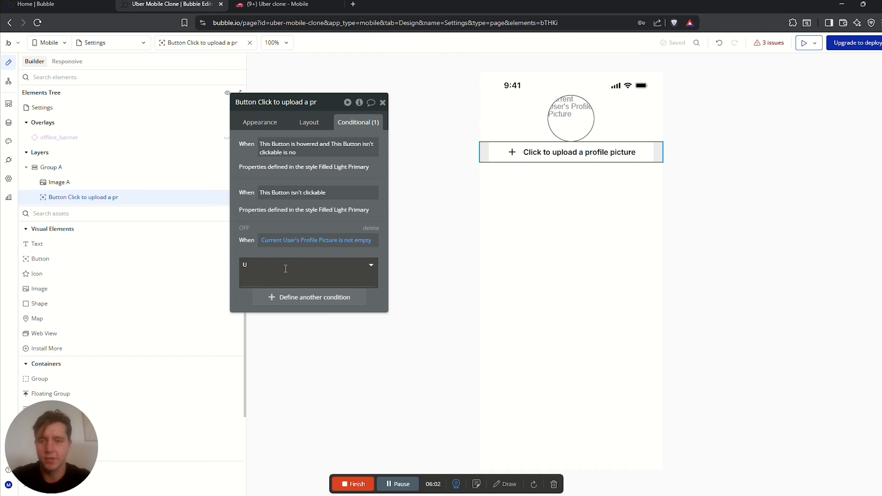
key(BackSpace)
text(te)
key(BackSpace)
key(BackSpace)
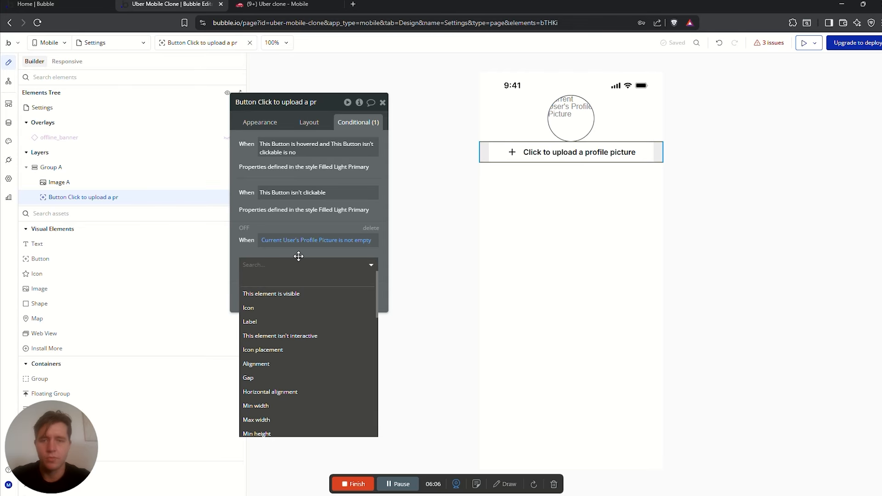
text(labe)
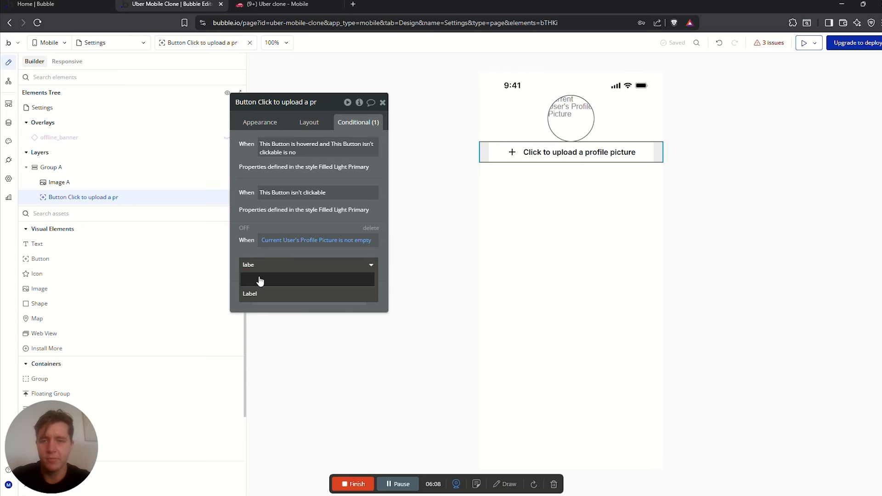
click(256, 294)
click(323, 262)
text(Update Prof)
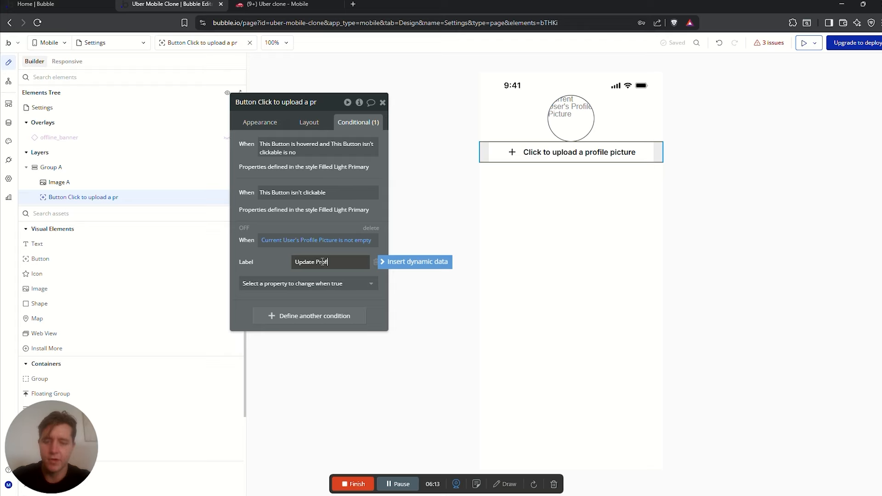
text(ile Picture)
Have the condition also set the font size to 10
click(301, 284)
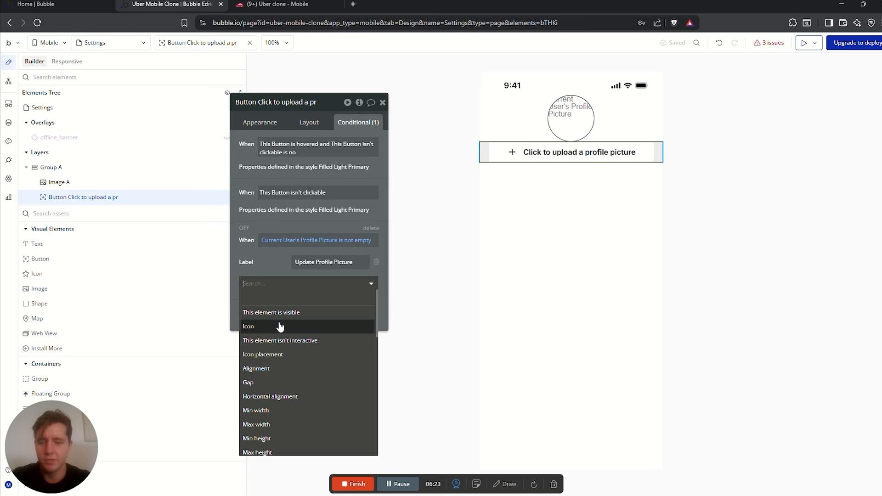
text(font)
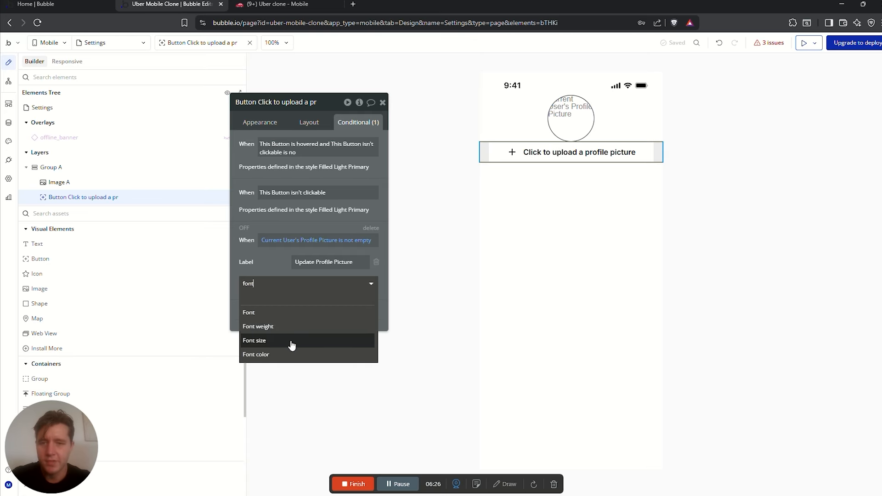
click(291, 341)
click(353, 281)
click(351, 366)
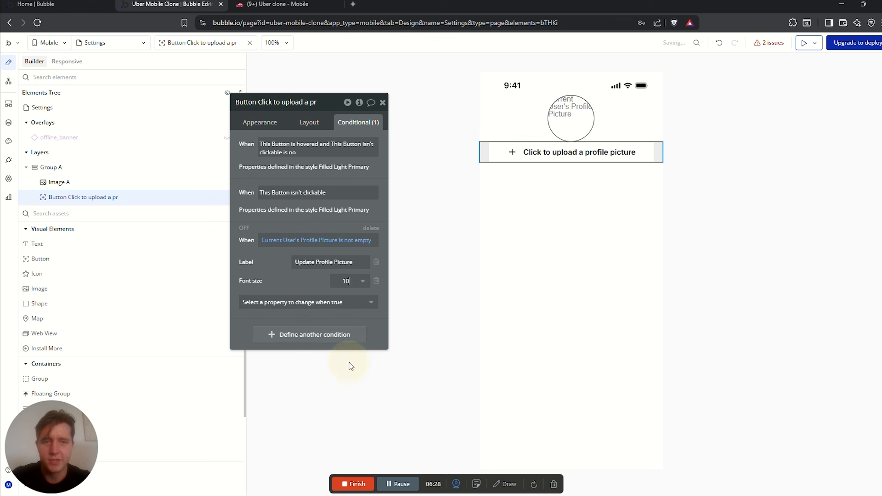
click(654, 244)
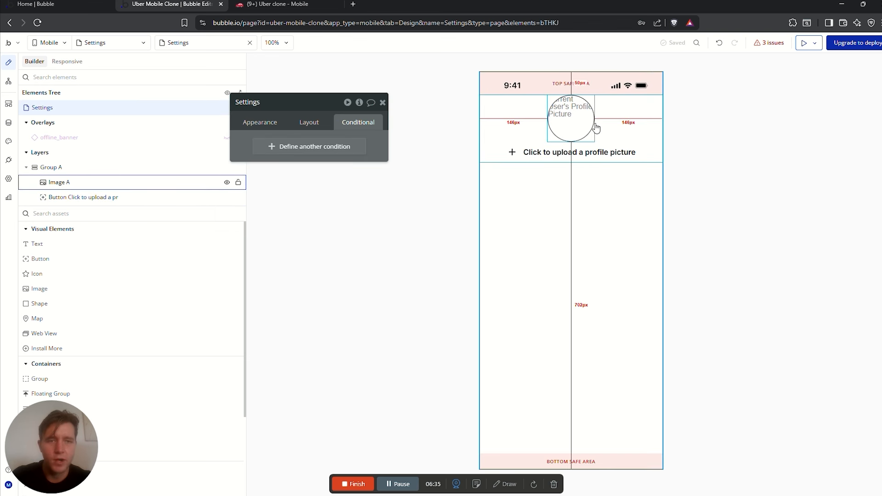
click(630, 112)
click(308, 122)
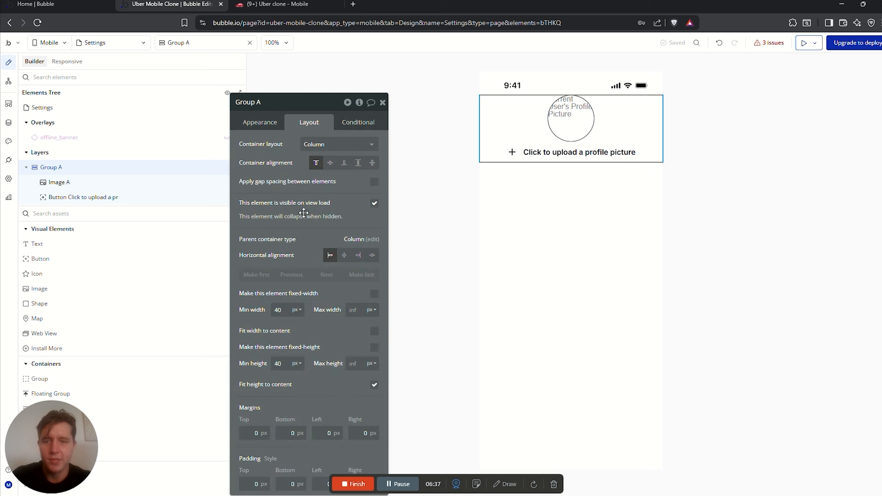
Give Group A, the profile picture group, a top margin of 20
drag(279, 416, 281, 383)
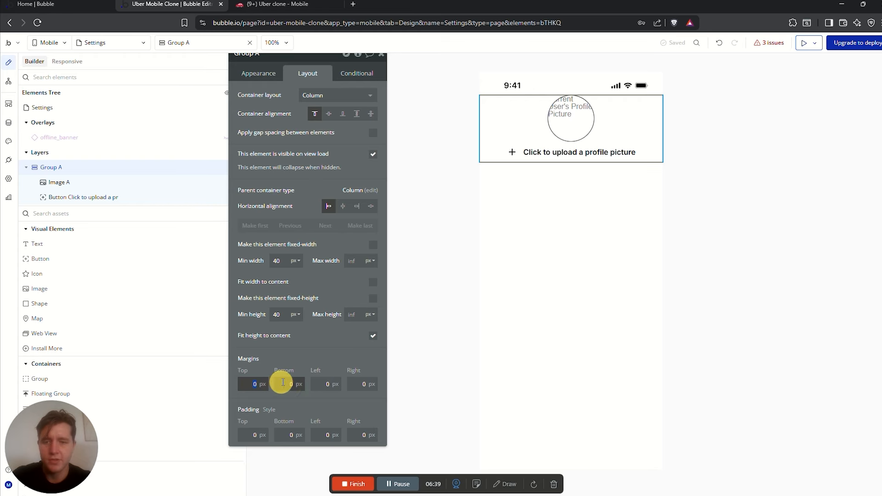
text(20)
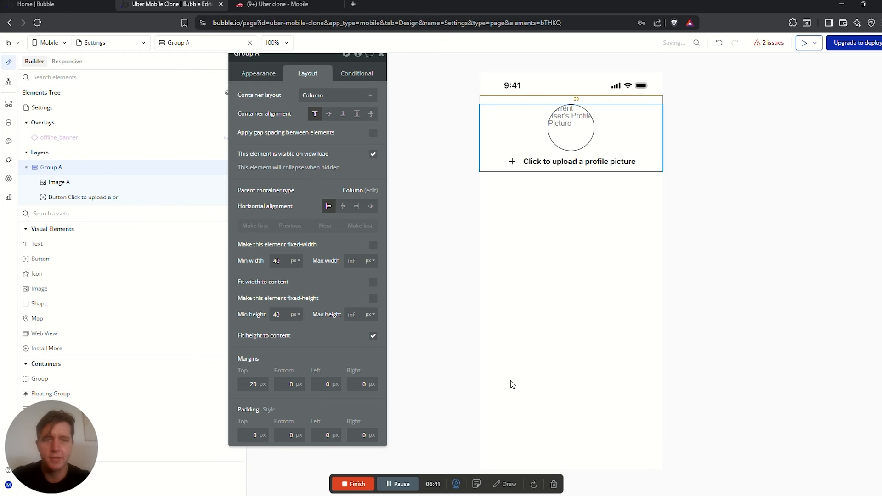
click(515, 158)
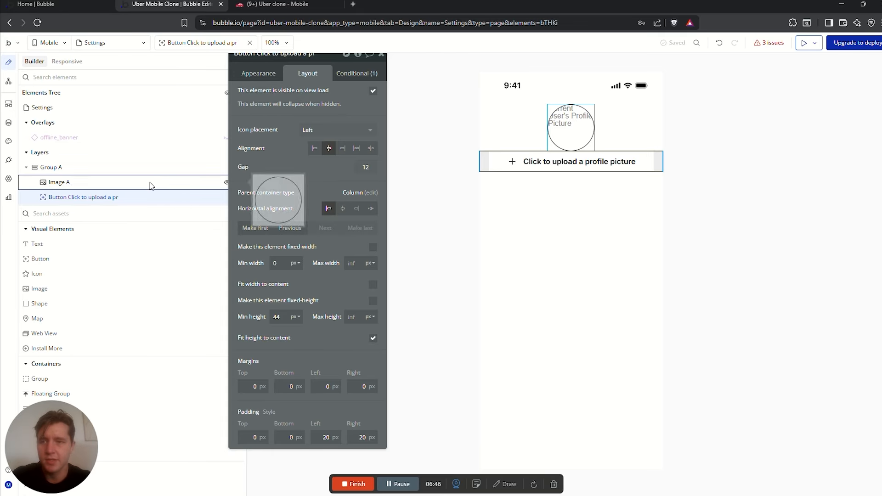
click(508, 123)
Try Group A as a Row with the upload button centred, then revert to Column
click(330, 95)
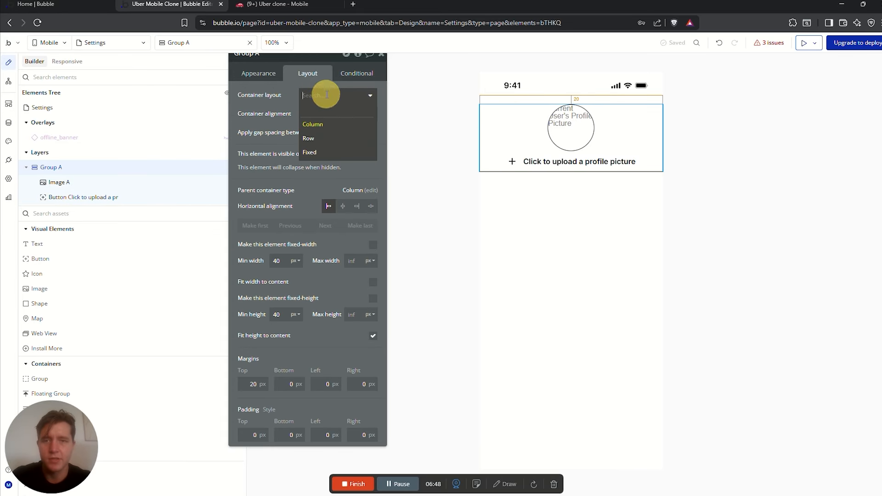
click(323, 137)
click(638, 127)
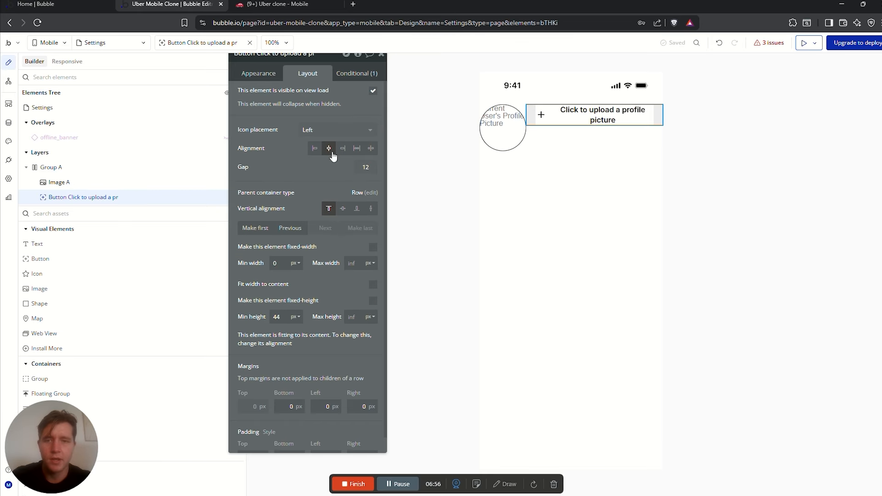
click(342, 208)
click(609, 157)
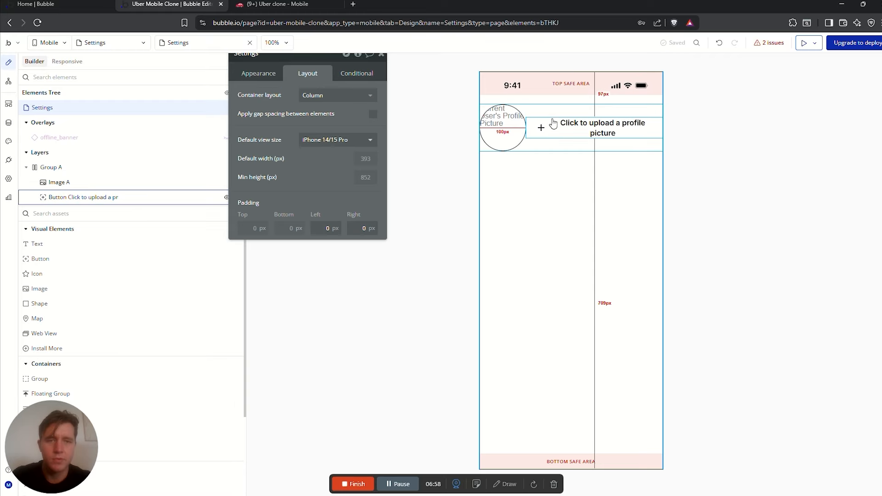
click(556, 148)
click(335, 95)
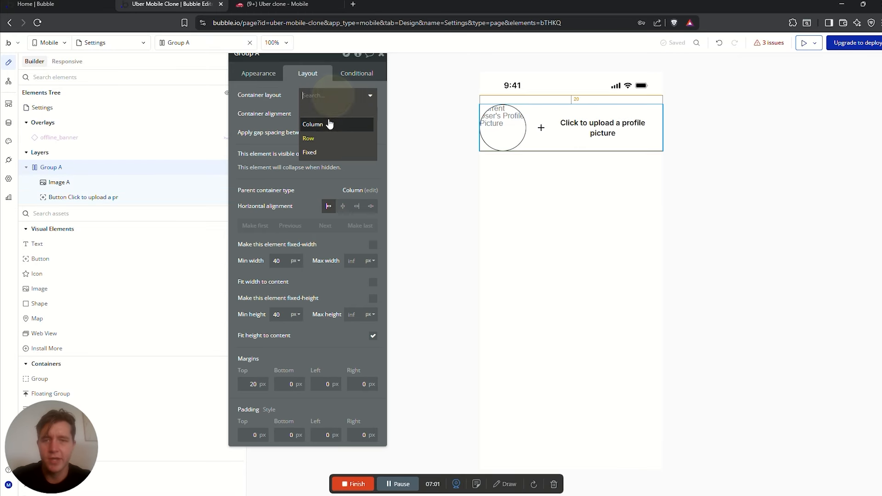
click(329, 121)
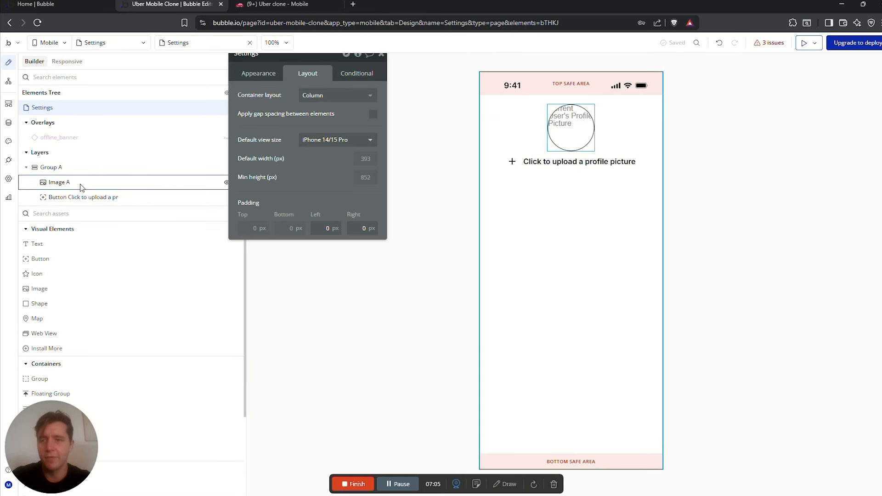
Add Group B below the upload button, holding a 'Name' text label
text(group)
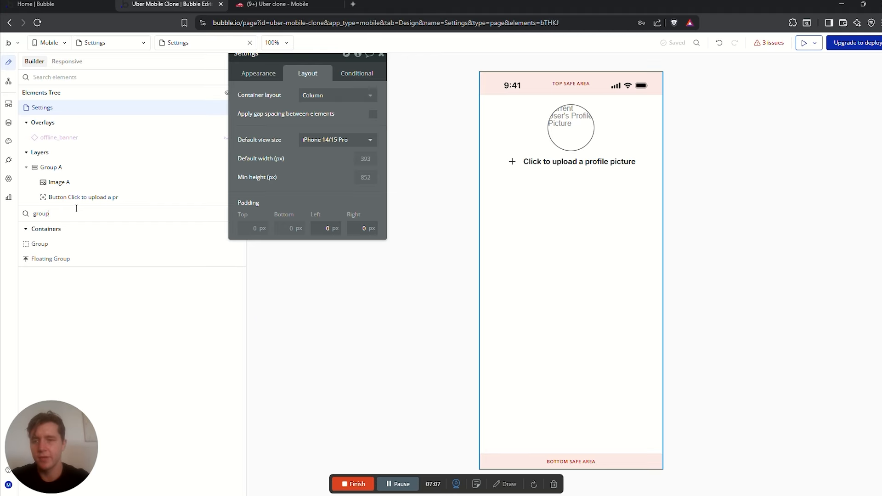
drag(40, 243, 546, 223)
click(523, 177)
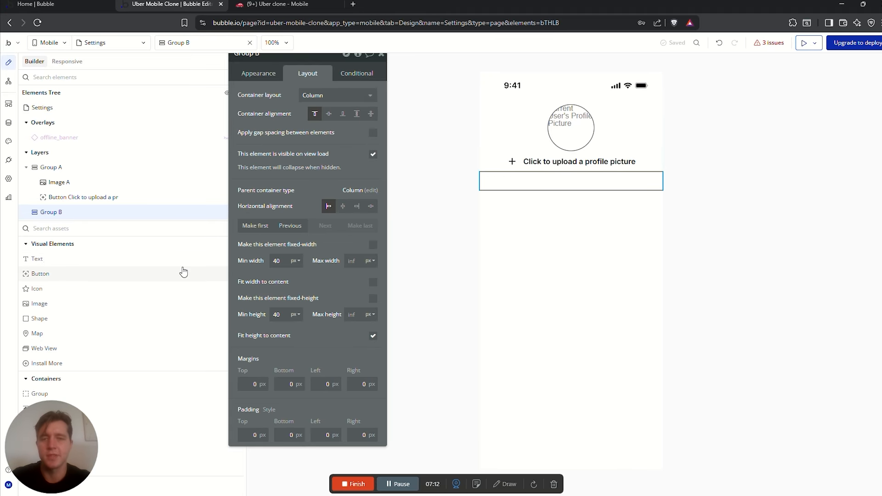
drag(37, 263, 531, 180)
text(Name)
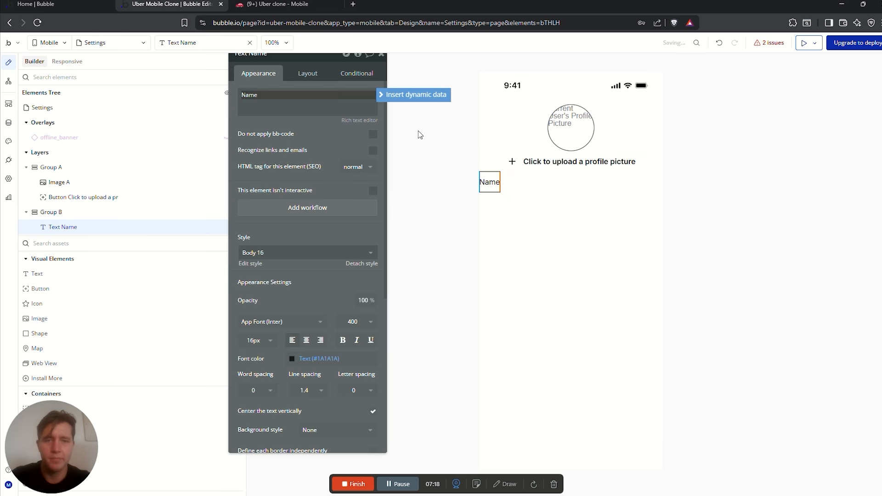
Add a text input inside Group B below the Name label
click(51, 212)
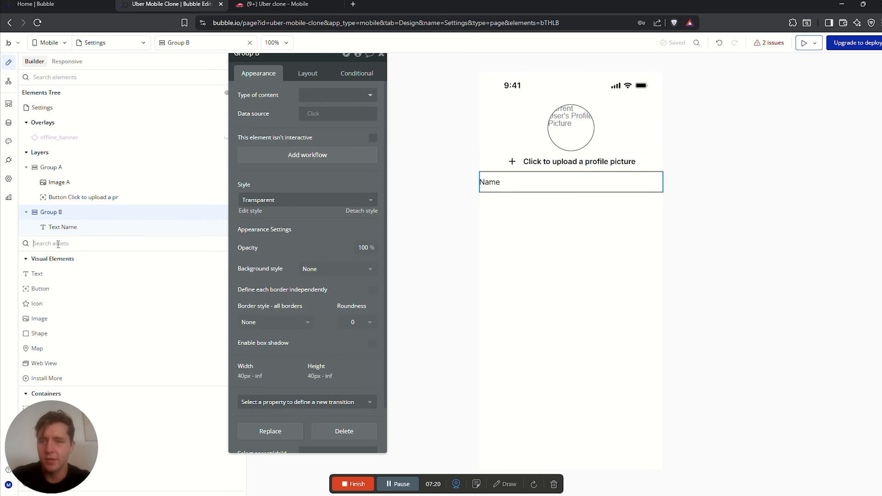
click(63, 244)
text(inp)
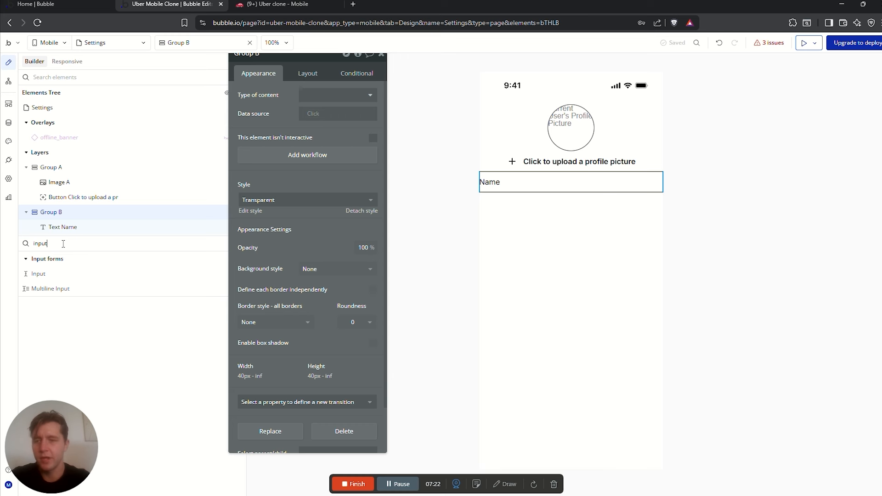
text(ut)
drag(39, 274, 522, 189)
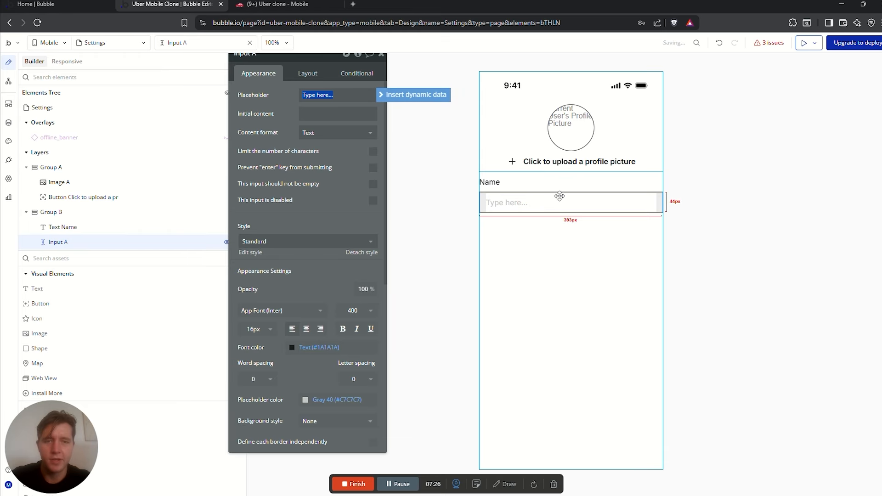
click(561, 227)
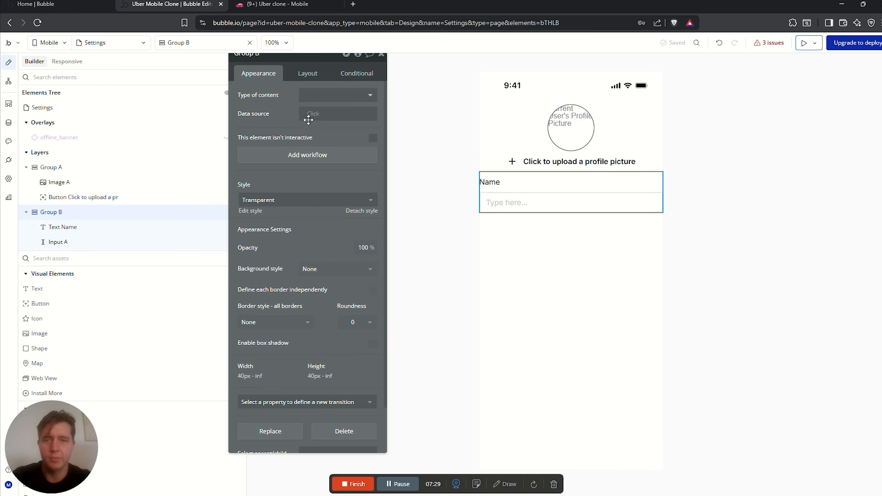
Set Group B's left margin to 20 and begin renaming the new input
click(308, 74)
click(326, 384)
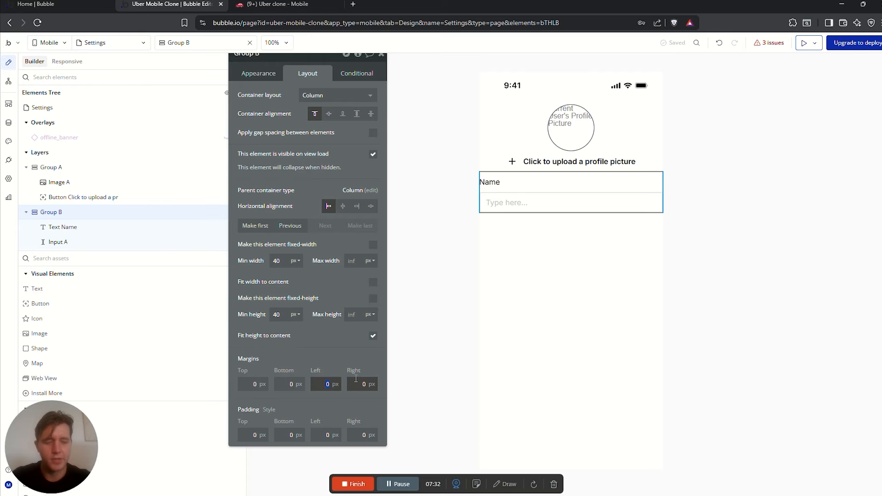
text(20)
click(374, 384)
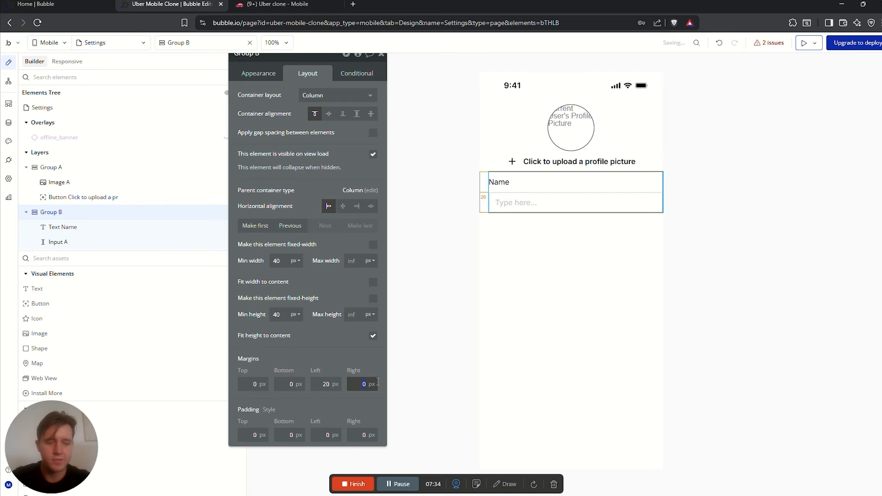
click(320, 281)
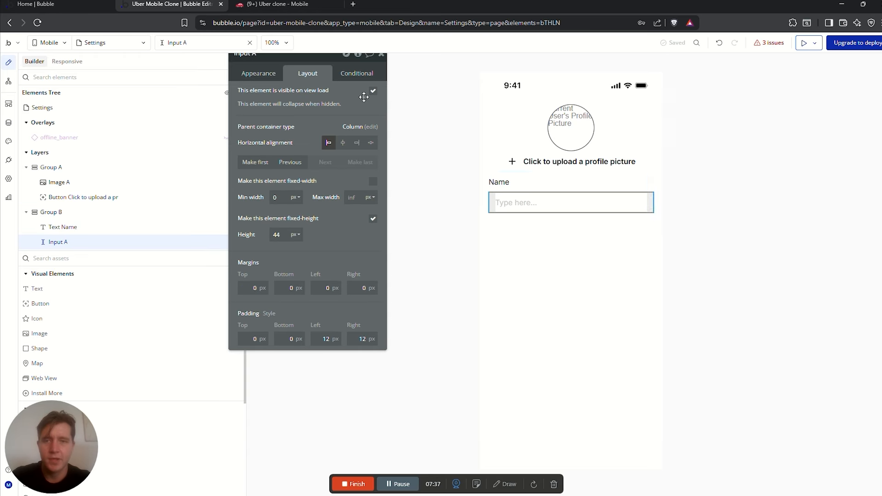
drag(300, 99, 305, 122)
click(273, 82)
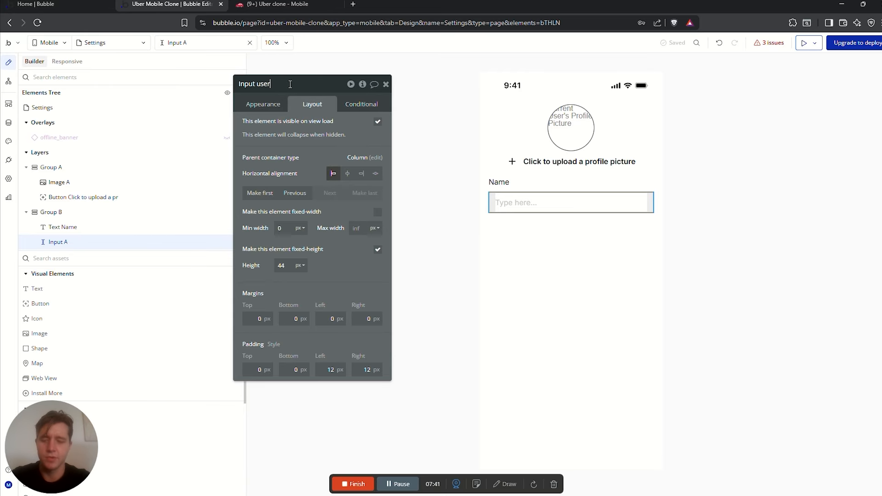
Name the input 'Input username', with roundness 10 and a Text-coloured border
click(385, 115)
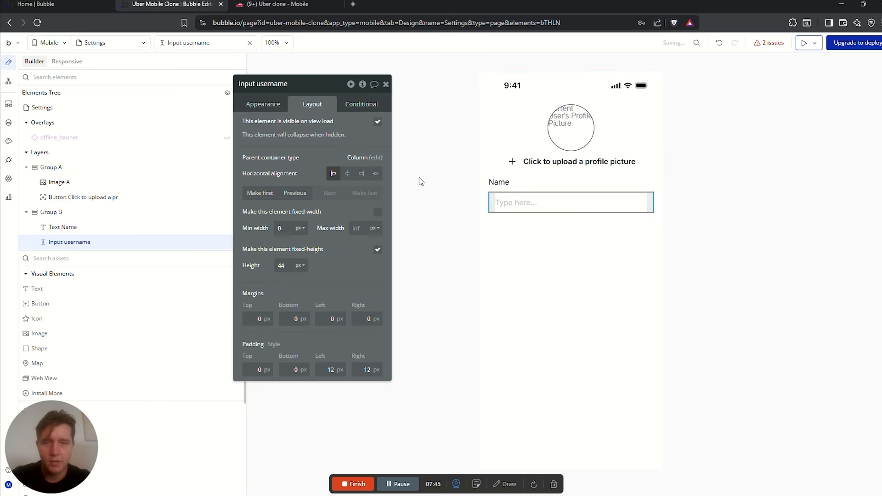
click(267, 103)
scroll(335, 260, down, 3)
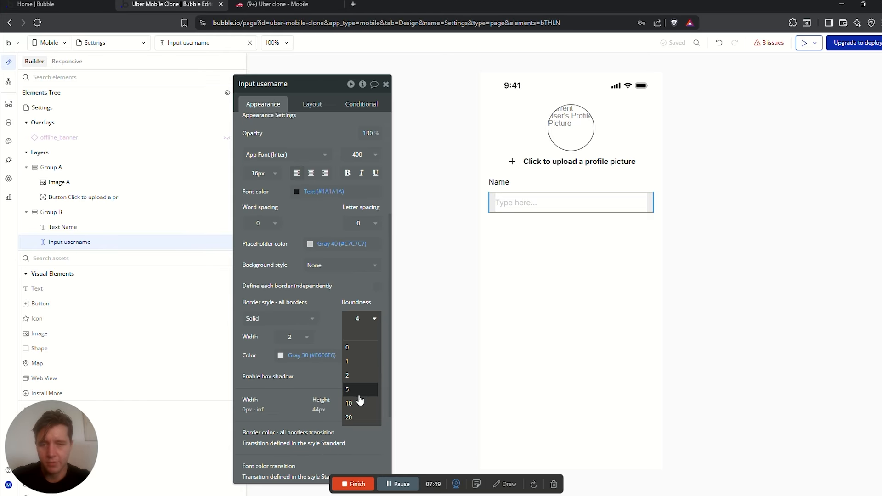
click(356, 401)
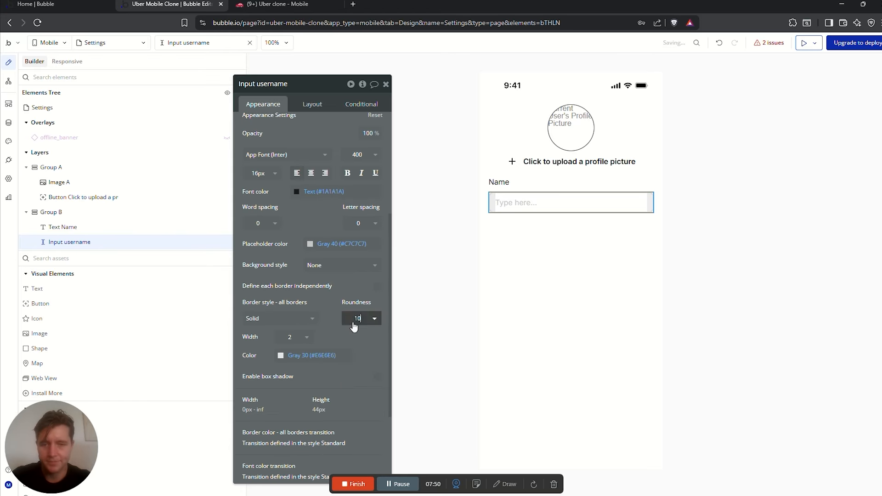
click(277, 363)
click(304, 428)
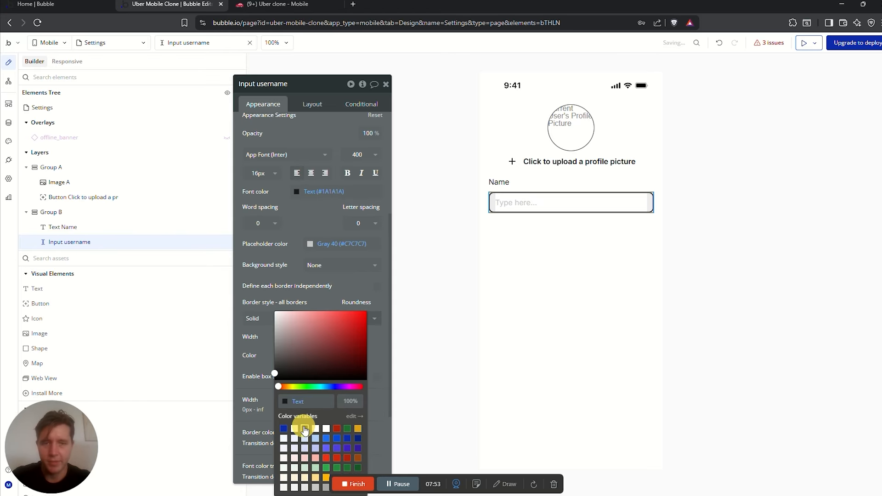
click(534, 239)
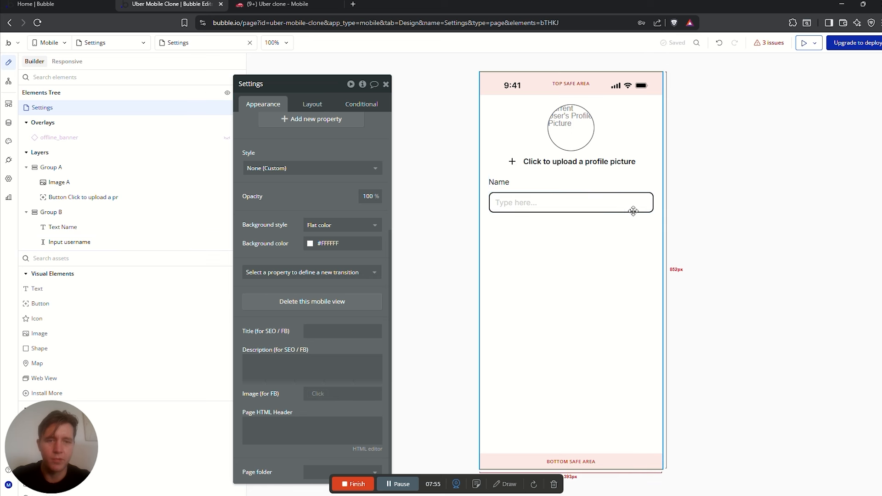
Make the Name label's font weight 600 (Semi Bold)
click(498, 182)
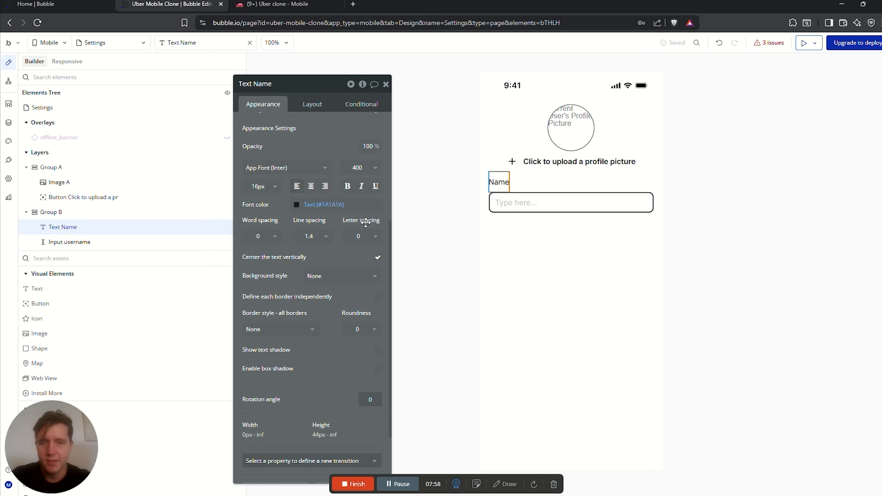
click(359, 174)
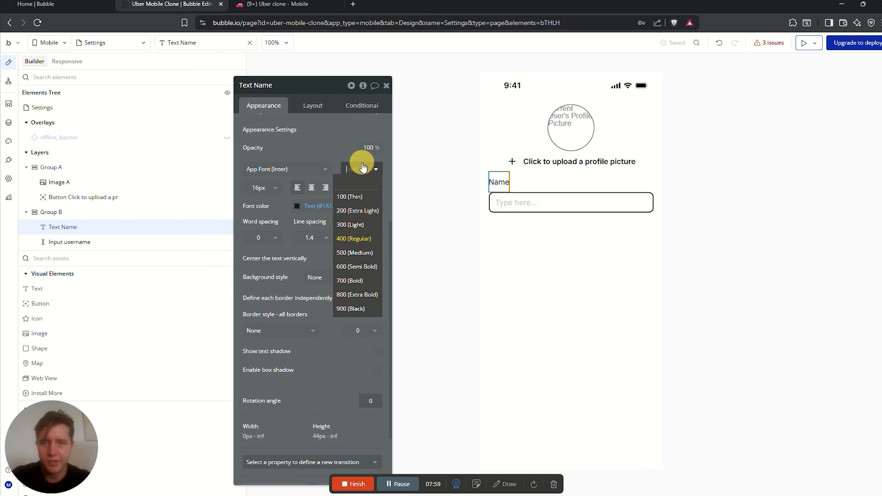
click(353, 264)
click(586, 239)
click(528, 203)
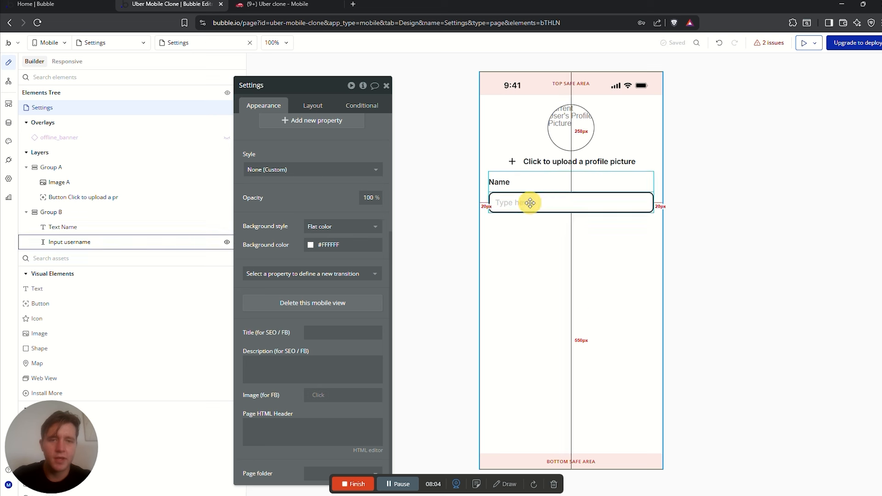
scroll(377, 179, up, 4)
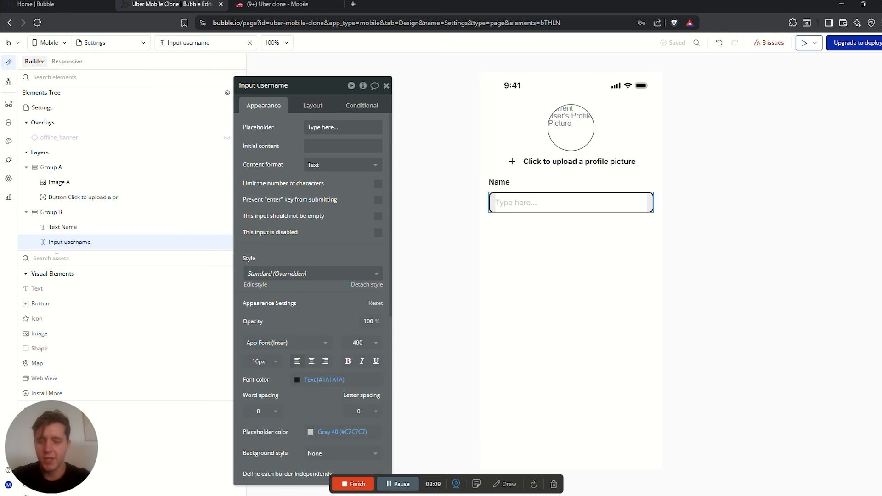
Add a button to Group B, placed below the username input
text(but)
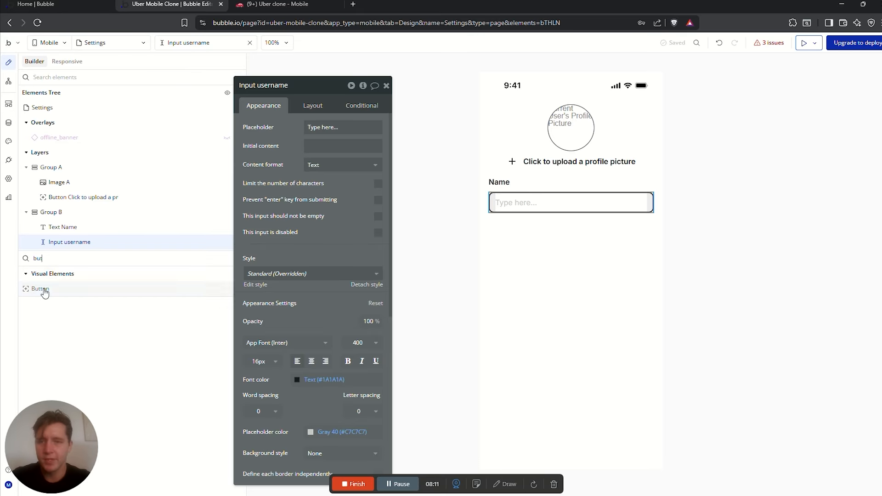
drag(40, 289, 480, 196)
click(309, 108)
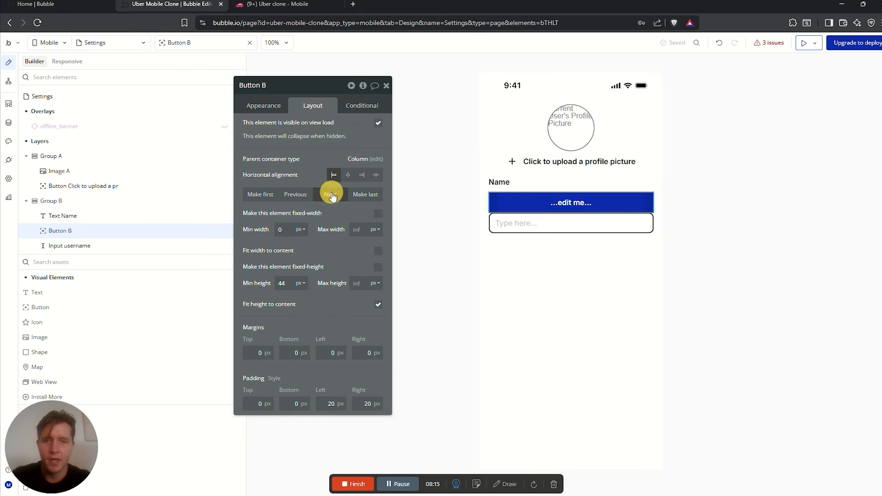
click(330, 195)
Label the button 'Update Information' with min height 40 and corner roundness 10
click(270, 111)
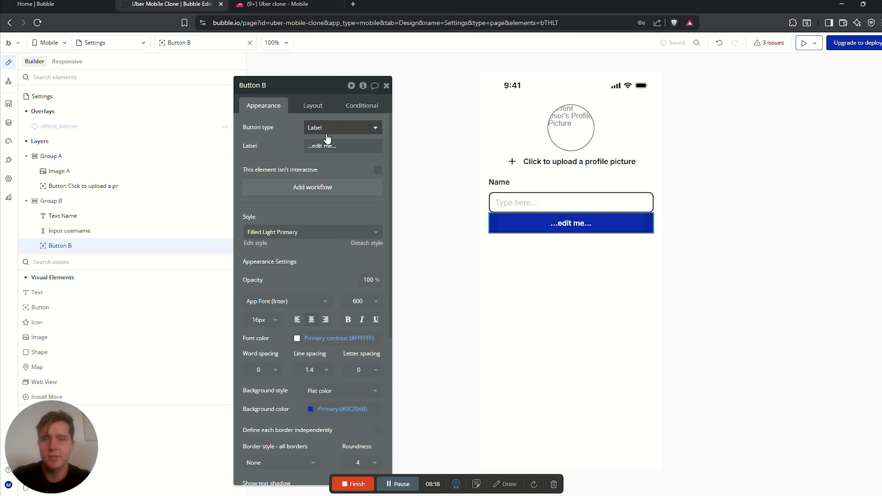
click(328, 147)
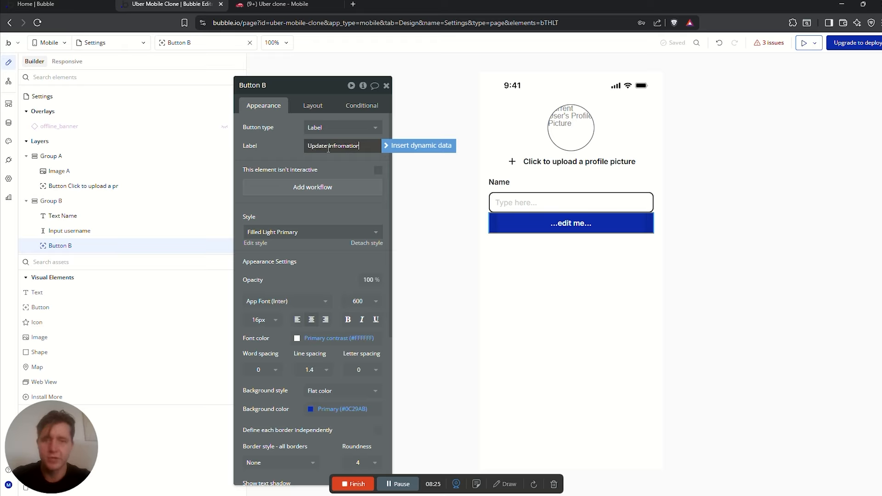
scroll(328, 148, down, 1)
click(318, 106)
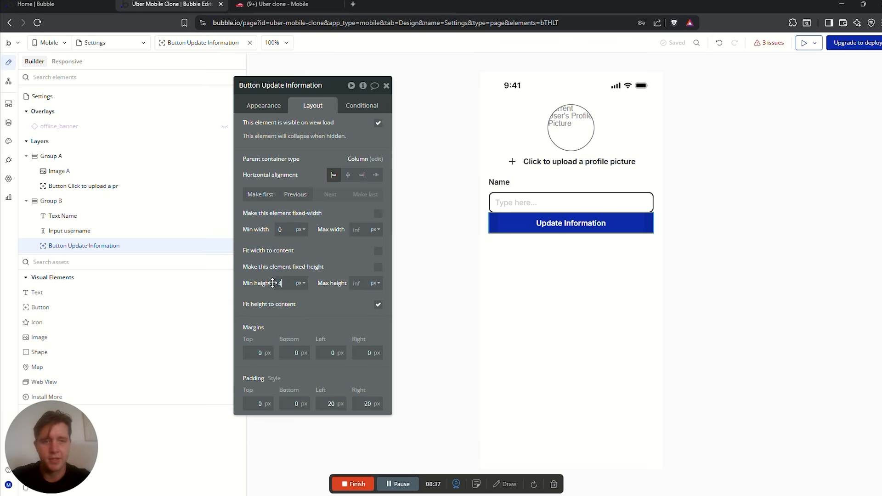
text(0)
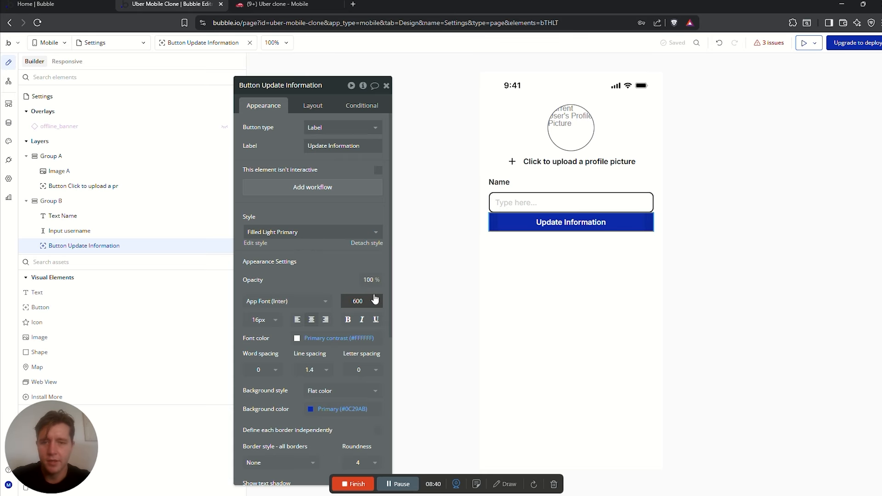
scroll(362, 384, down, 2)
scroll(361, 416, down, 5)
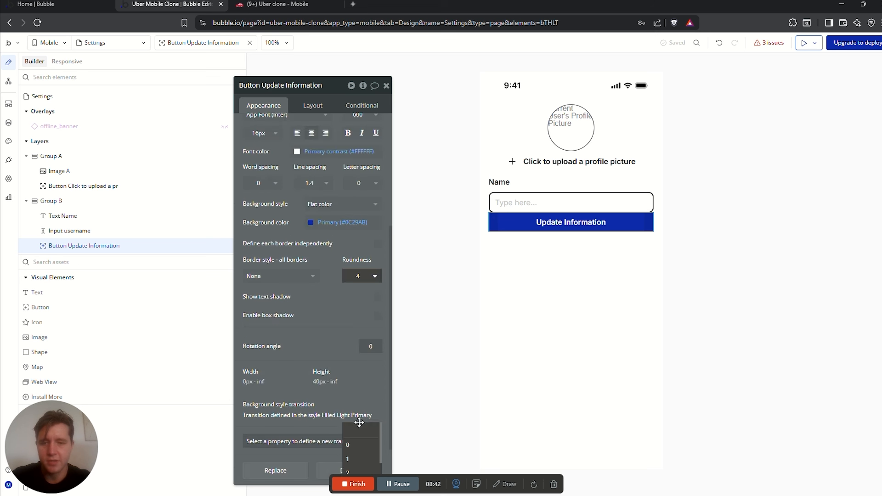
click(357, 235)
text(10)
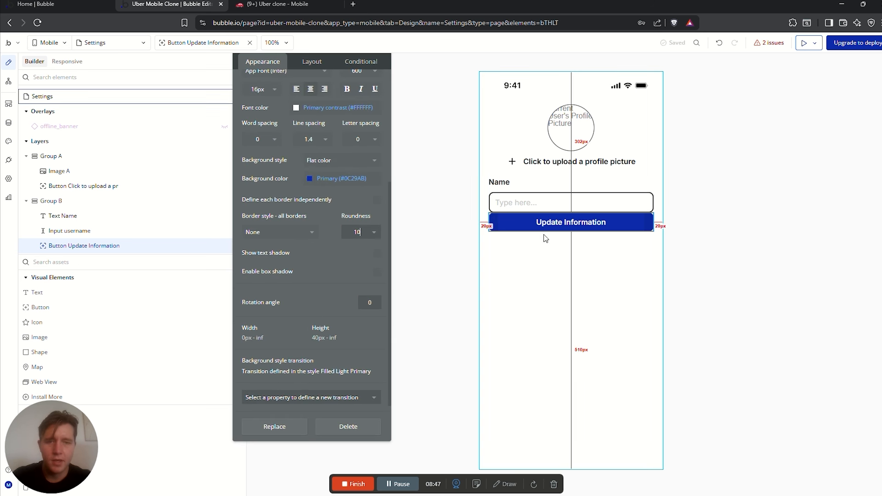
Give the button a light lavender Secondary 30 background and dark Text font colour
click(307, 184)
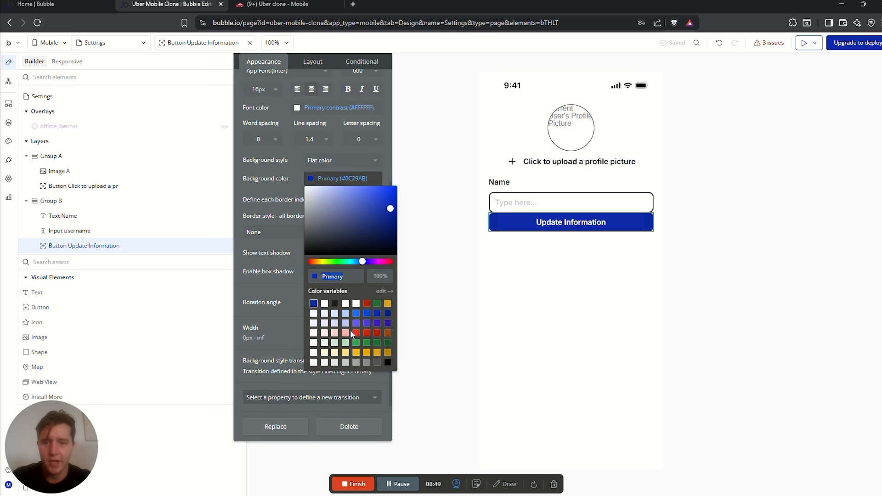
click(335, 324)
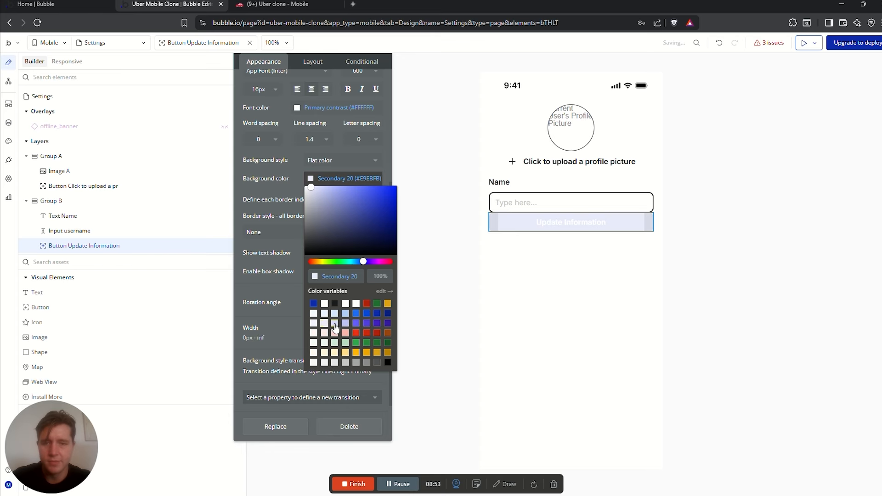
click(289, 172)
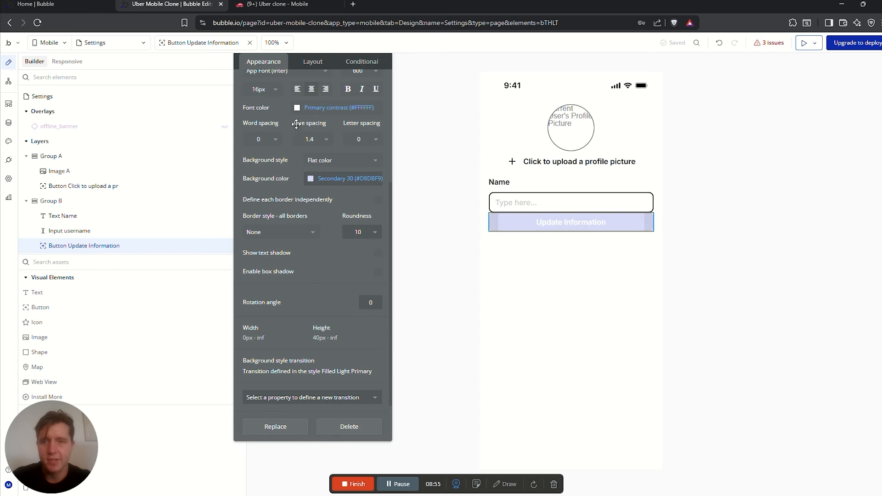
click(322, 108)
click(318, 231)
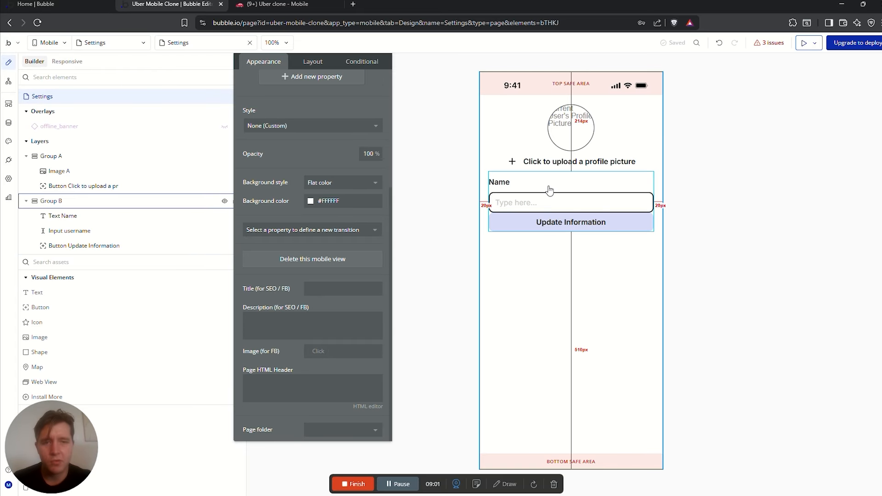
Turn on gap spacing in Group B with a 15 px row gap
click(553, 182)
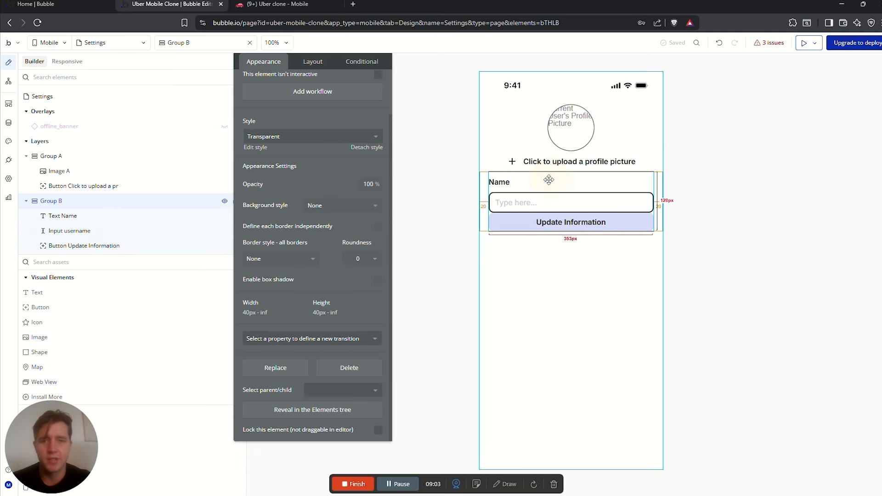
click(297, 124)
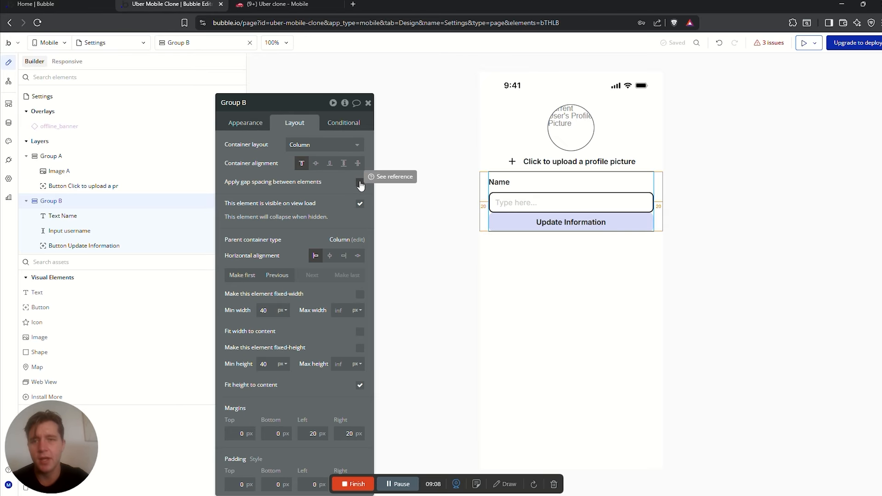
click(360, 183)
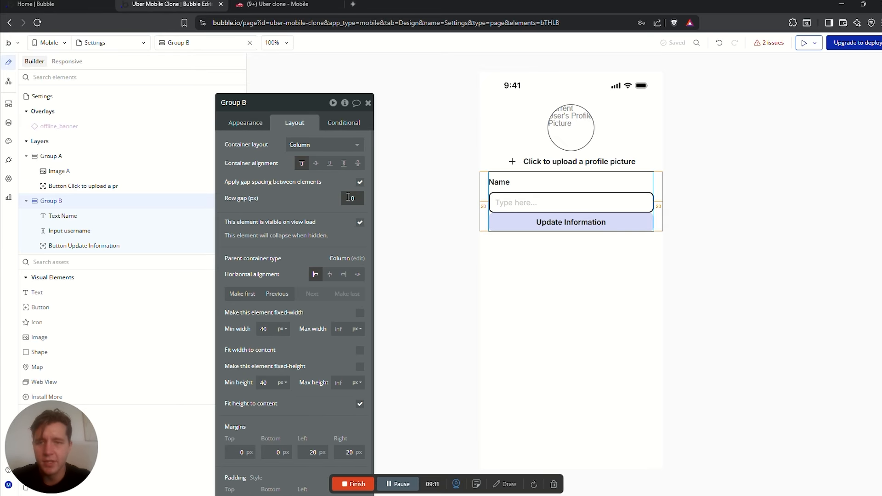
click(357, 199)
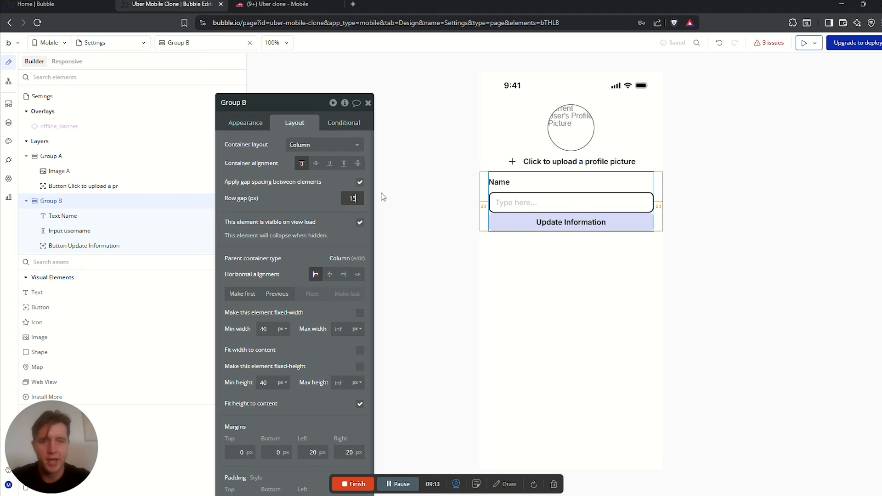
key(Return)
click(746, 197)
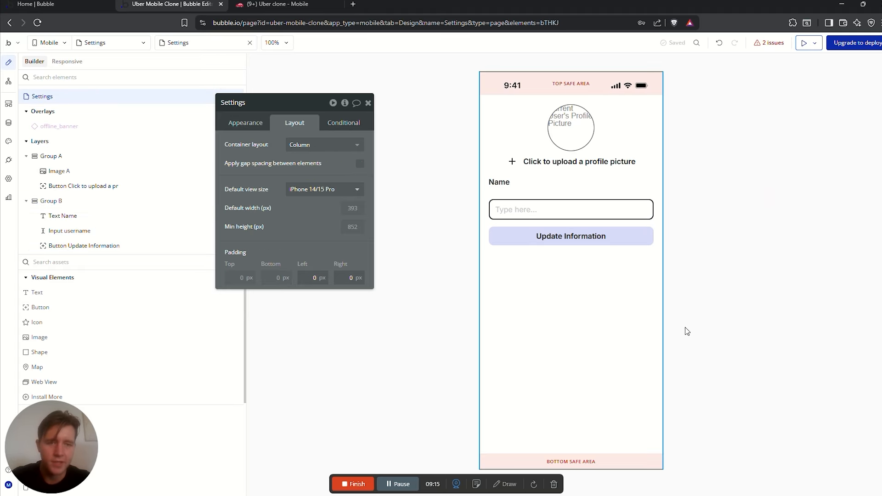
click(525, 209)
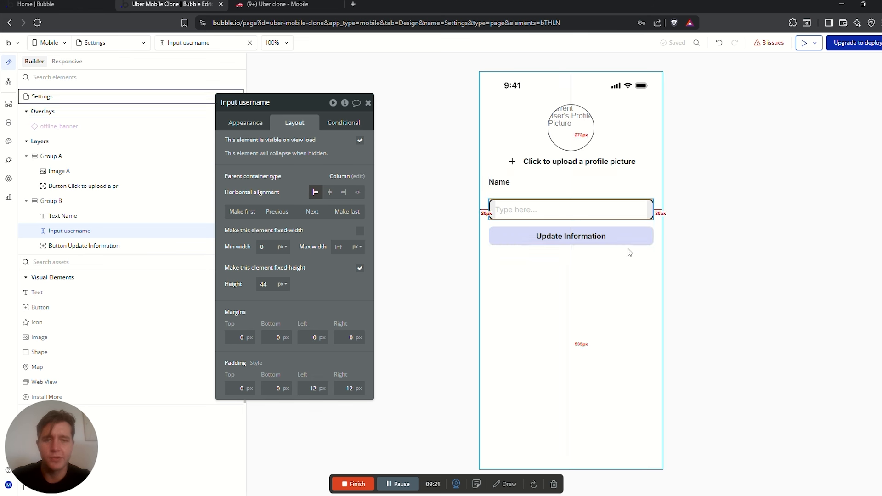
Set the username input's initial content to Current User's Name
click(245, 123)
click(307, 159)
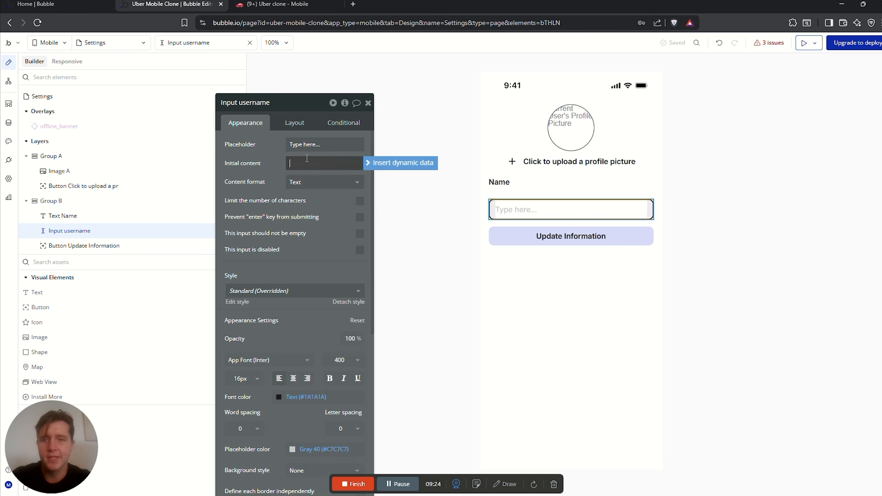
click(375, 163)
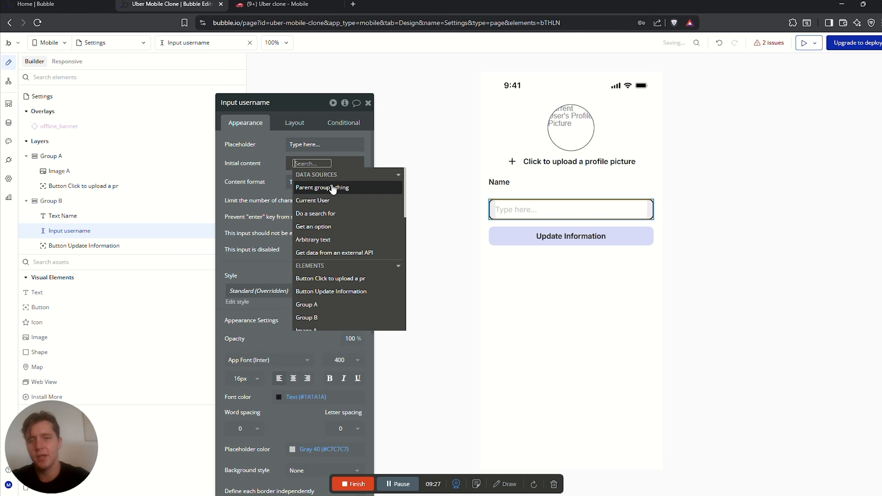
click(324, 201)
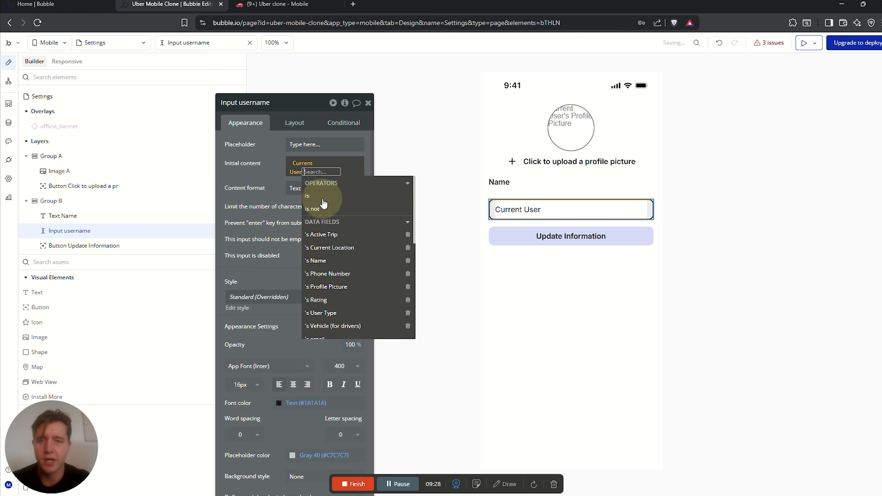
click(328, 261)
click(263, 182)
Preview the Settings page
click(724, 168)
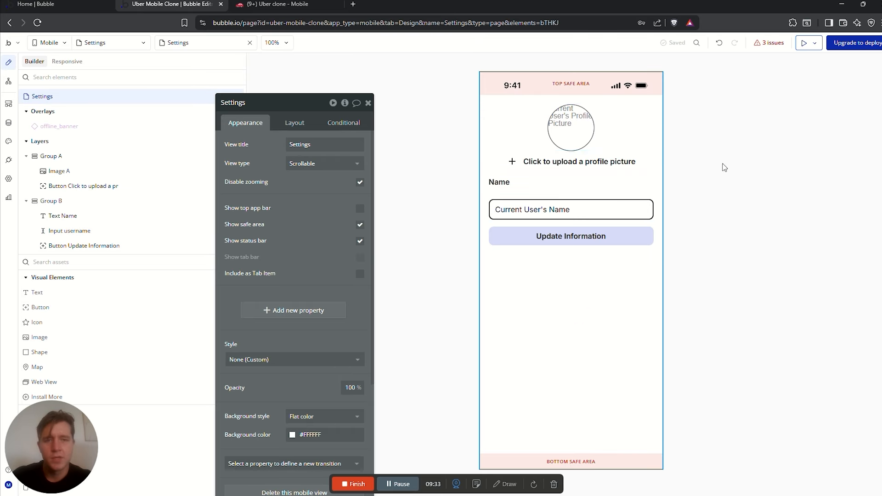
click(803, 45)
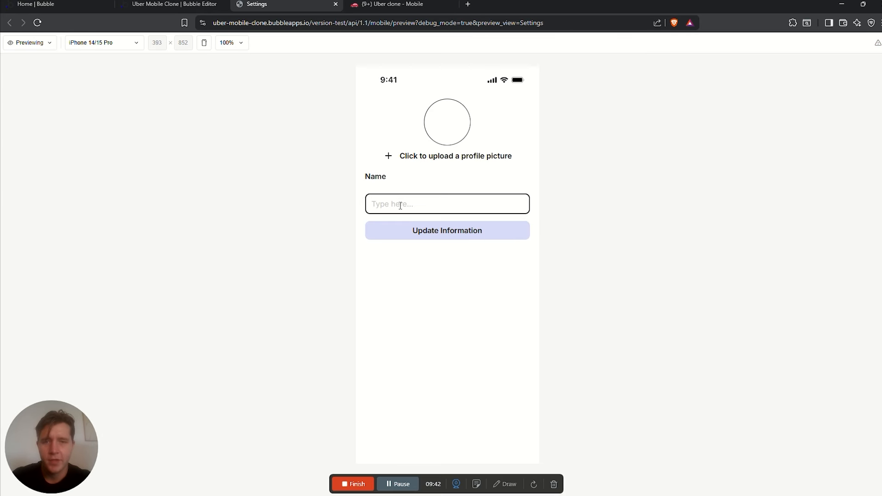
click(403, 202)
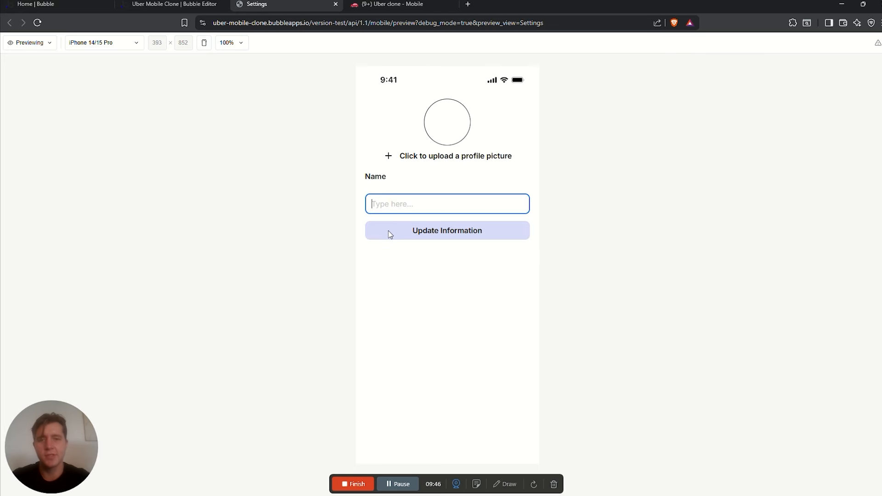
Check the preview, then inspect the User data type and its All Users records (0 entries)
click(393, 261)
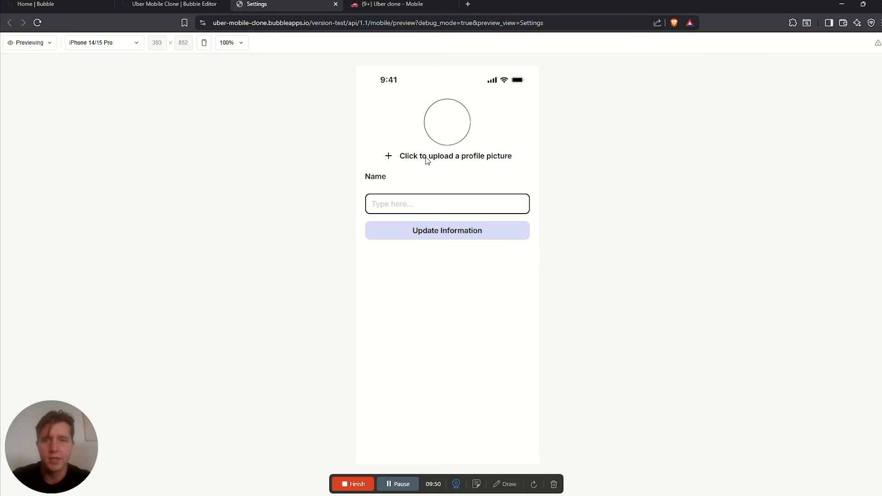
click(181, 5)
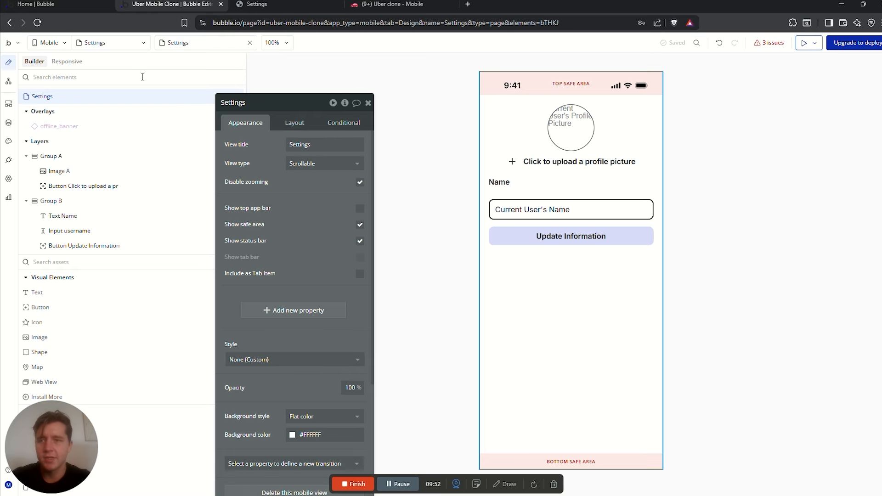
click(7, 123)
click(104, 129)
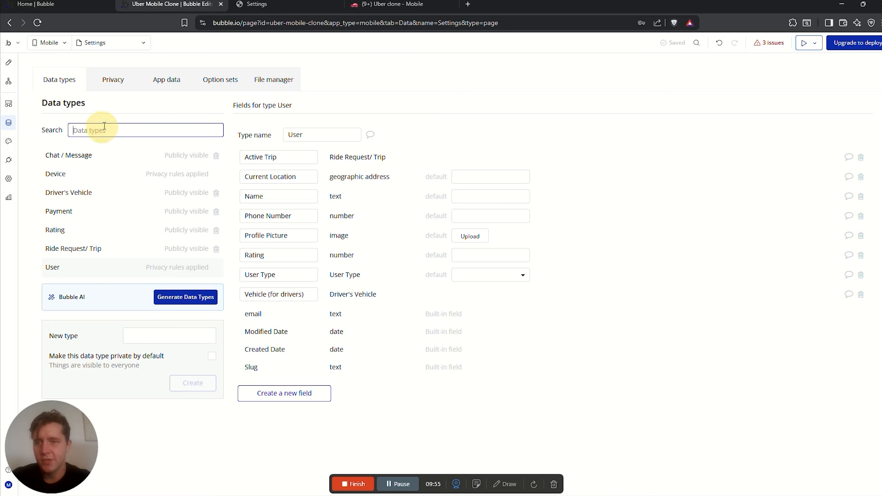
click(71, 267)
click(166, 79)
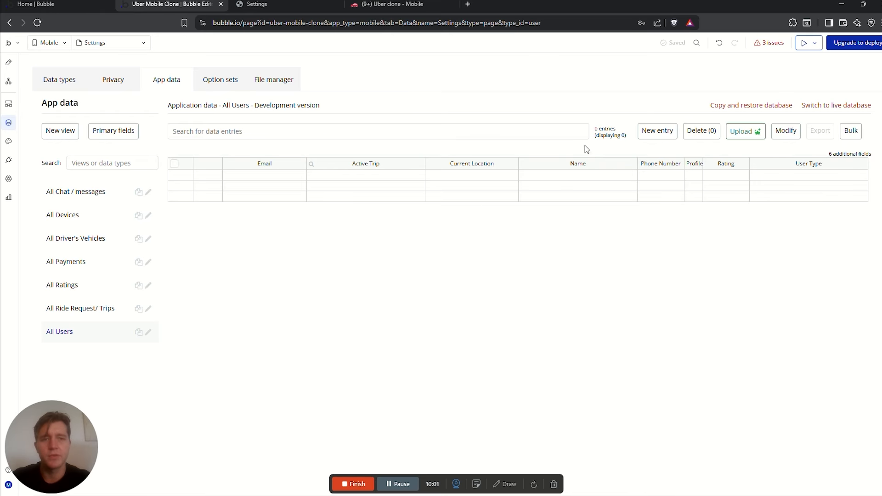
click(269, 7)
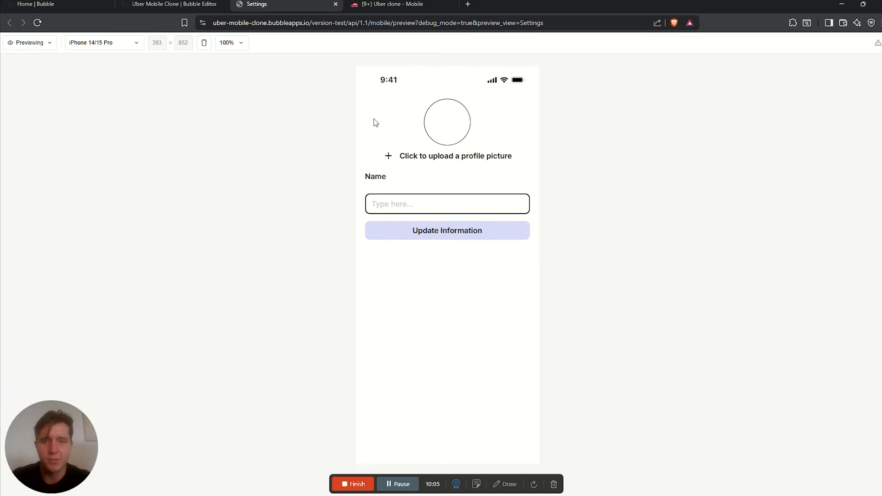
Create a tap workflow on Update Information with a 'Make changes to current user' step
click(172, 5)
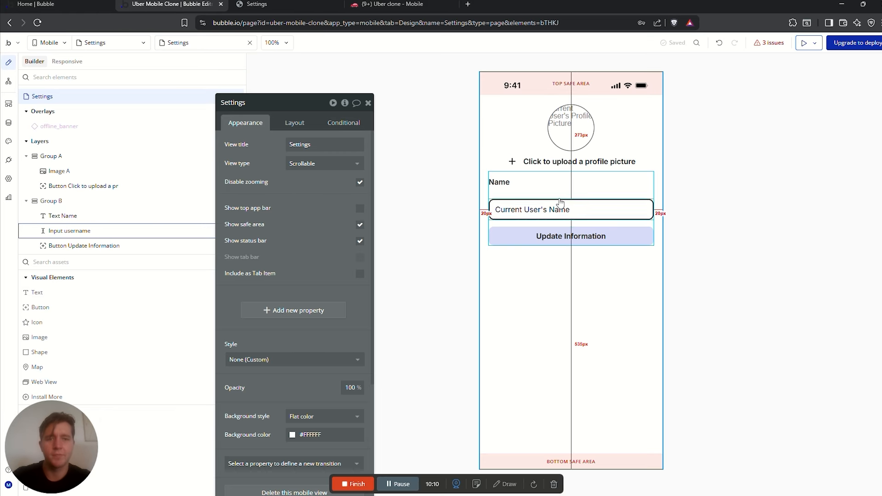
click(549, 241)
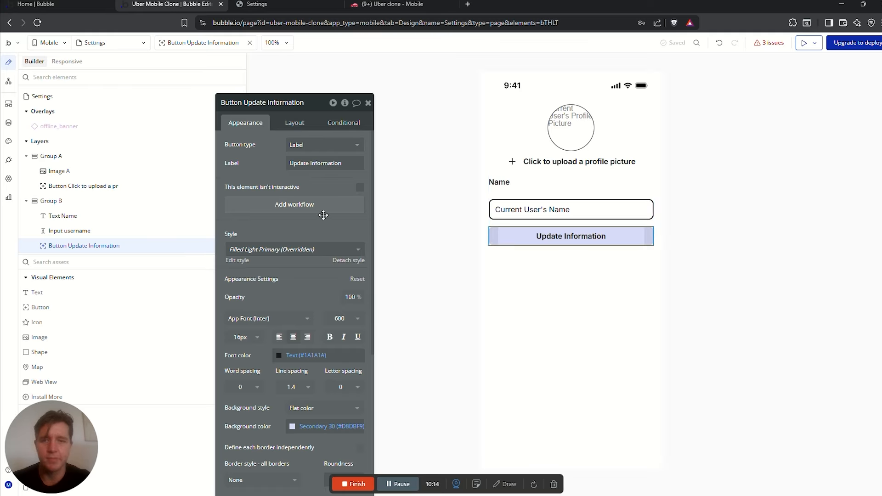
click(746, 245)
click(617, 238)
click(294, 205)
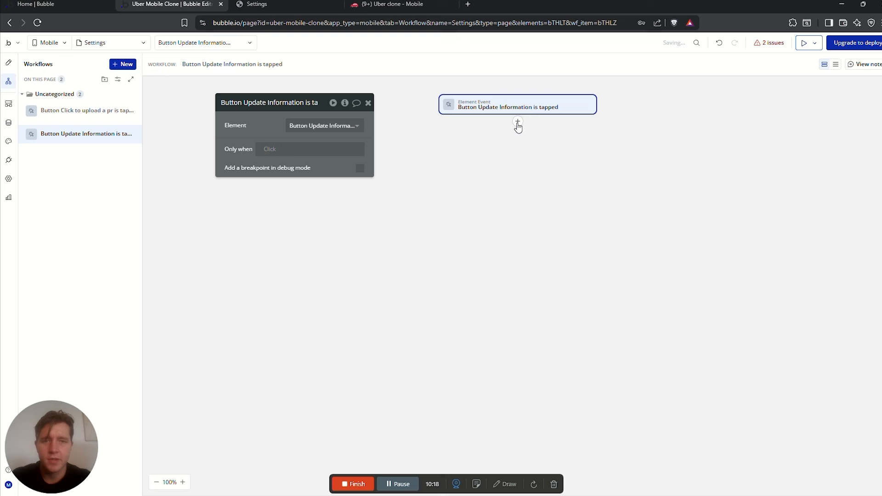
click(518, 122)
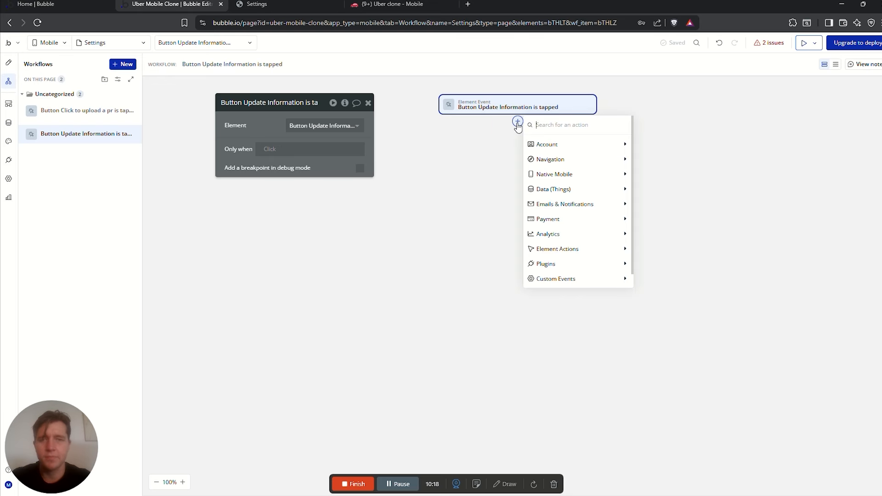
text(make)
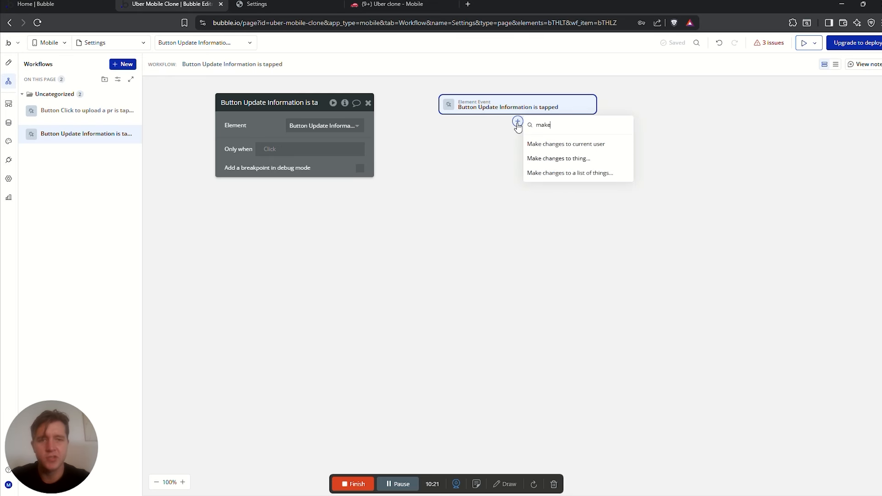
click(582, 146)
Have the step set the user's Name to Input username's value
click(236, 132)
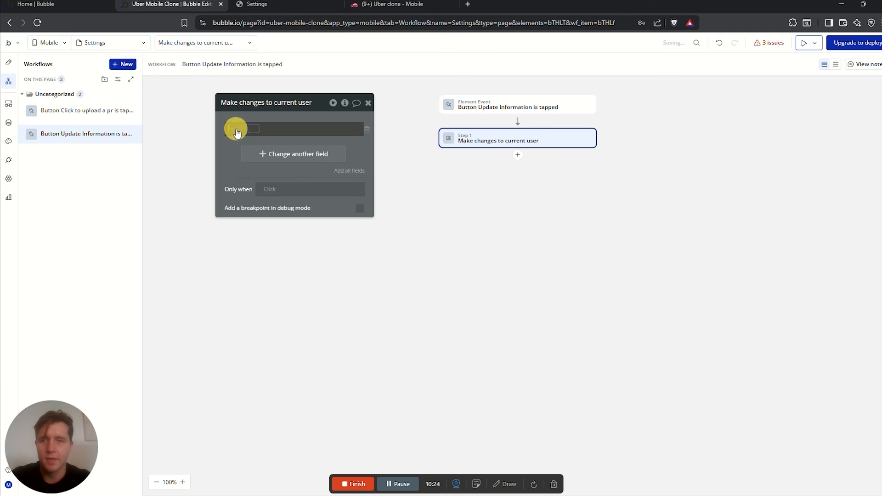
text(name)
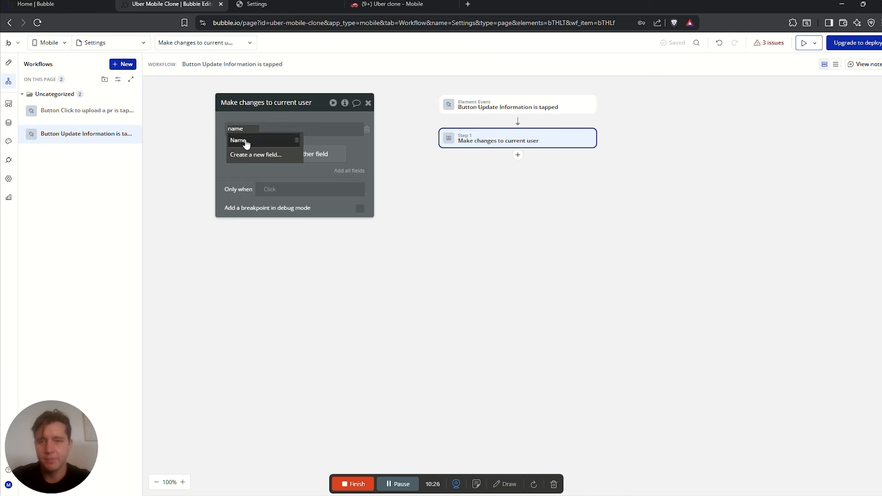
click(246, 144)
text(input)
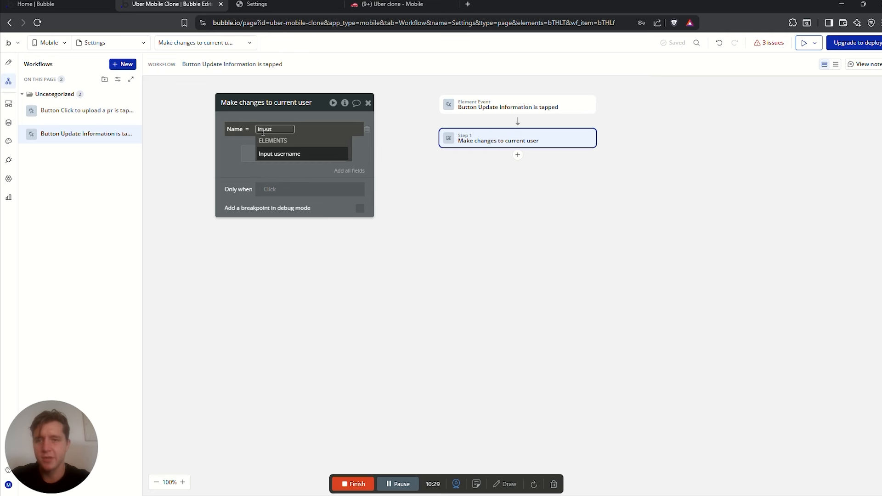
click(287, 153)
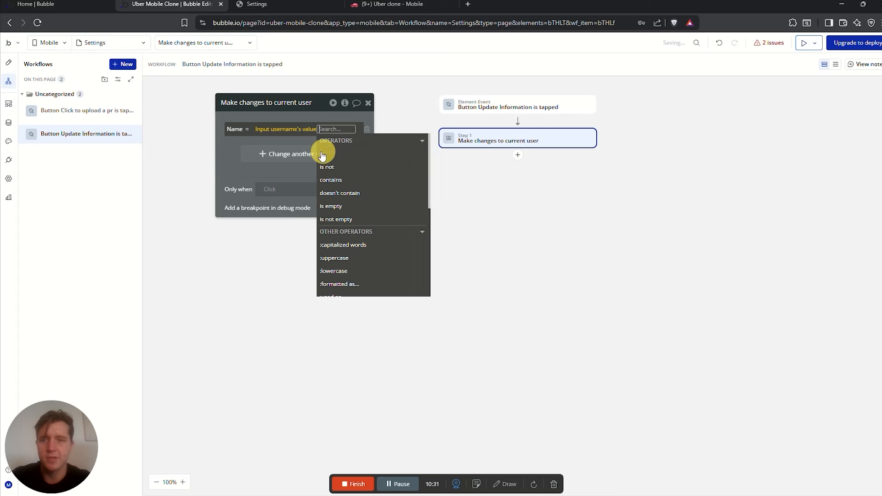
click(231, 144)
click(813, 186)
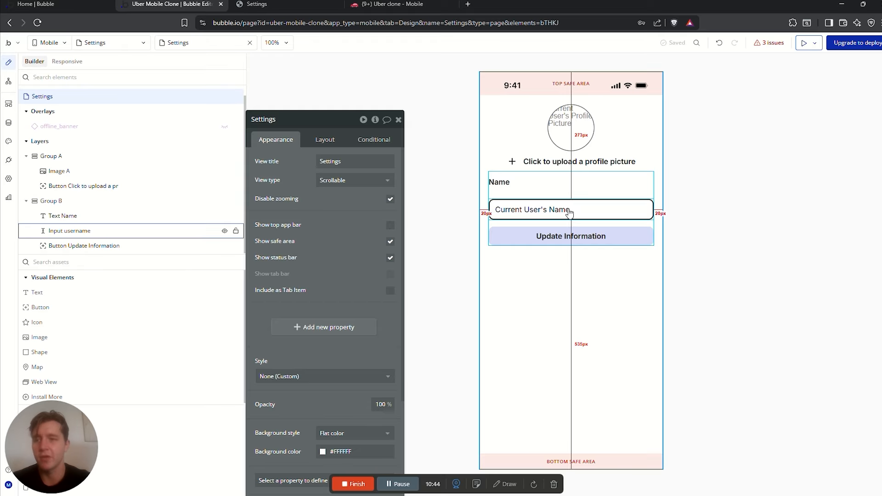
Search mobile plugins for 'toast' and install Toast message for Native
click(9, 160)
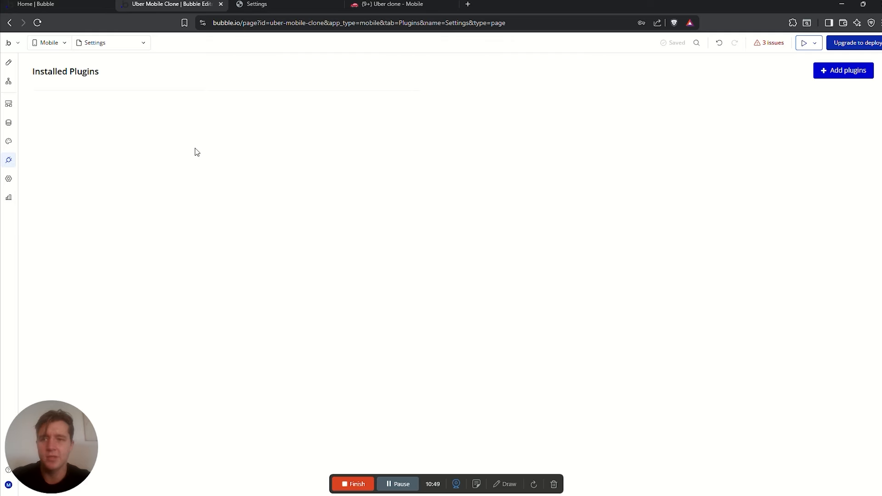
click(832, 71)
click(281, 124)
text(toast)
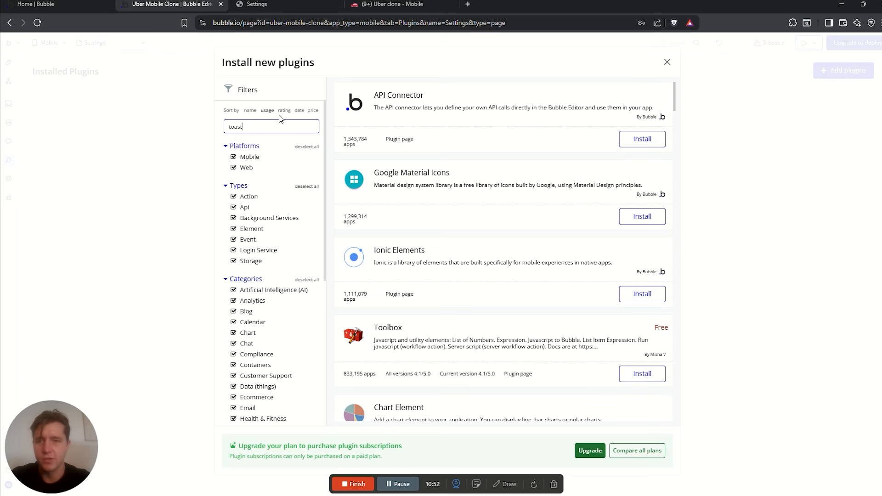
click(234, 169)
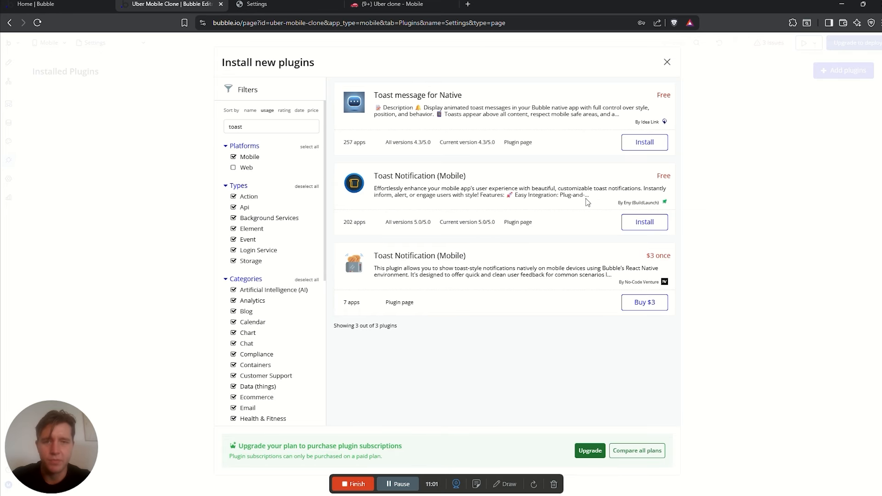
click(644, 142)
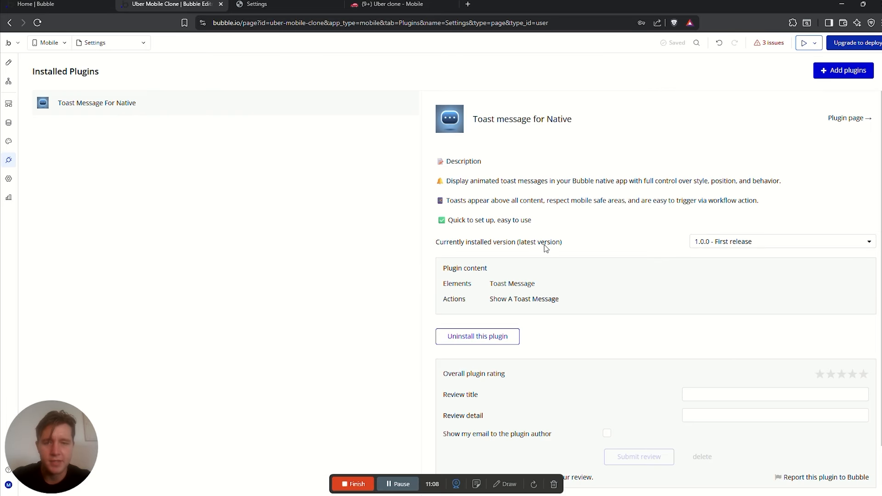
Place a Toast message element, Toastmessage A, inside Group B
click(8, 62)
click(588, 237)
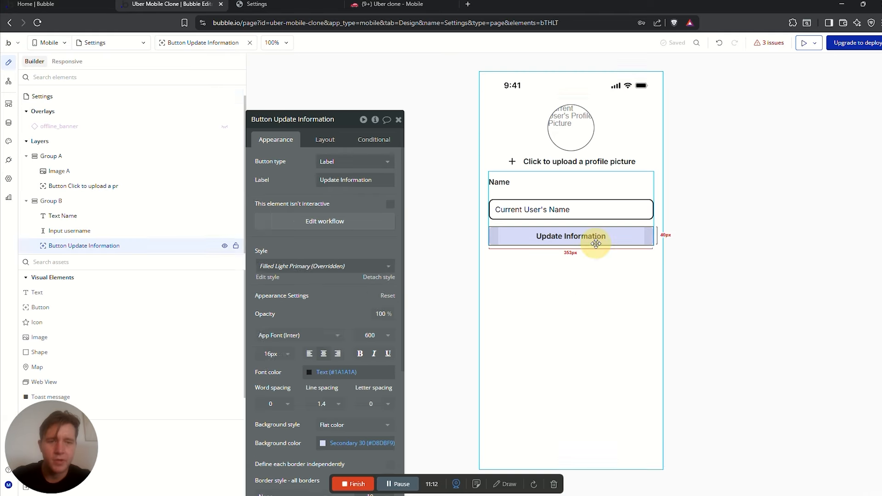
click(337, 222)
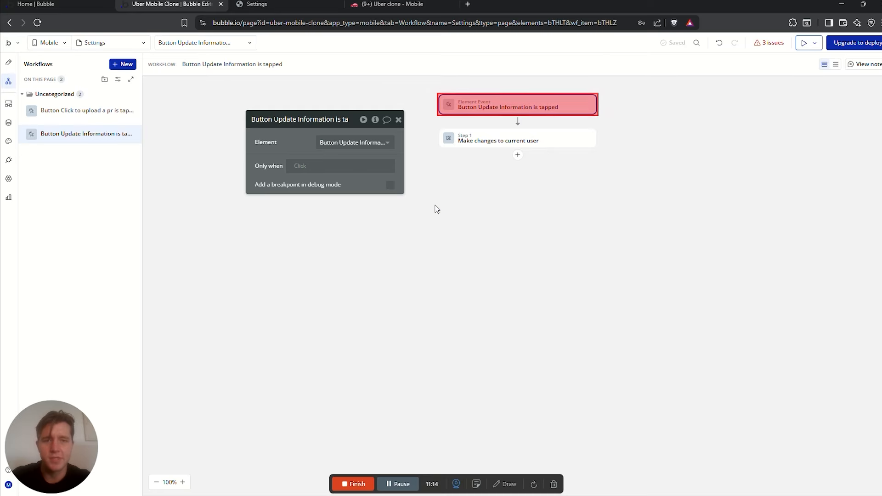
click(517, 154)
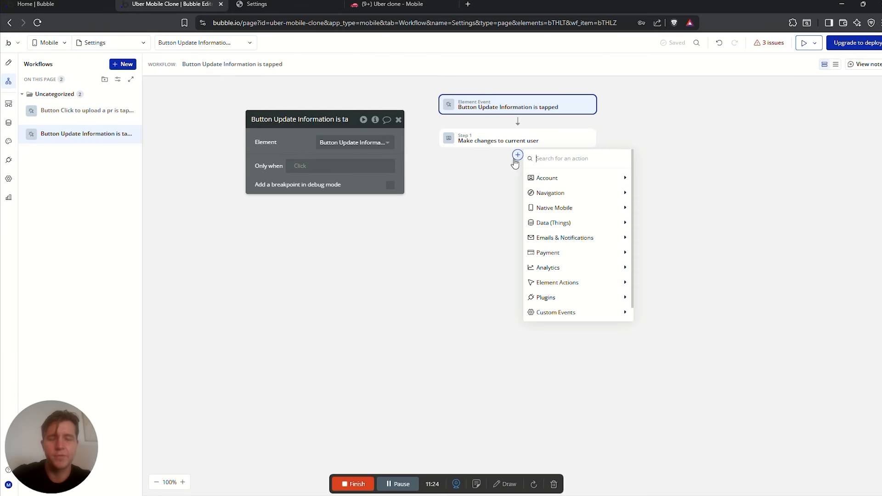
click(8, 62)
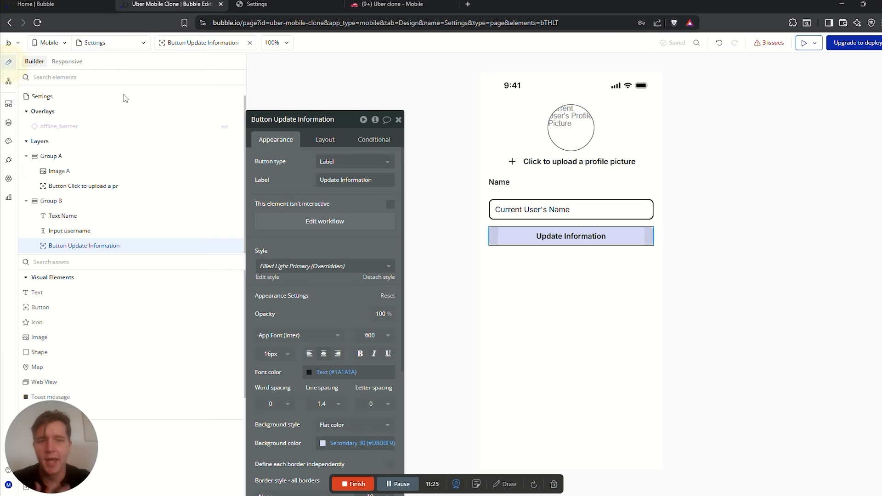
click(58, 262)
text(t)
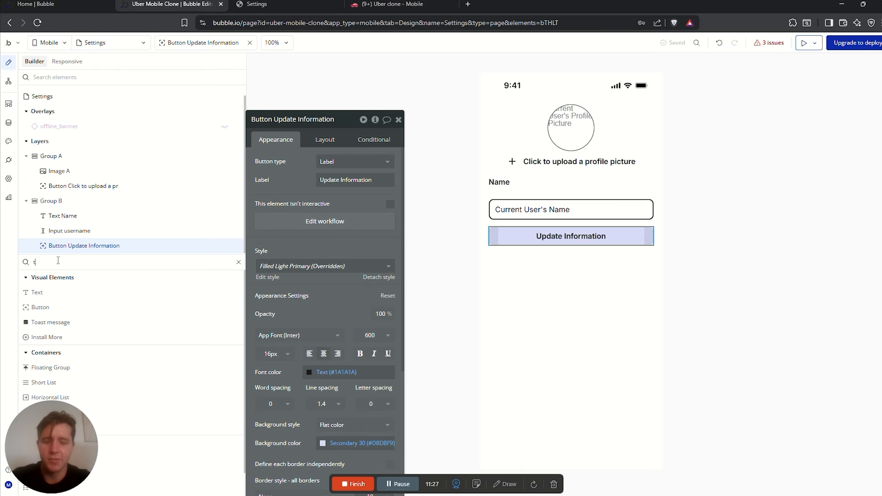
text(oast)
drag(51, 292, 524, 249)
click(532, 256)
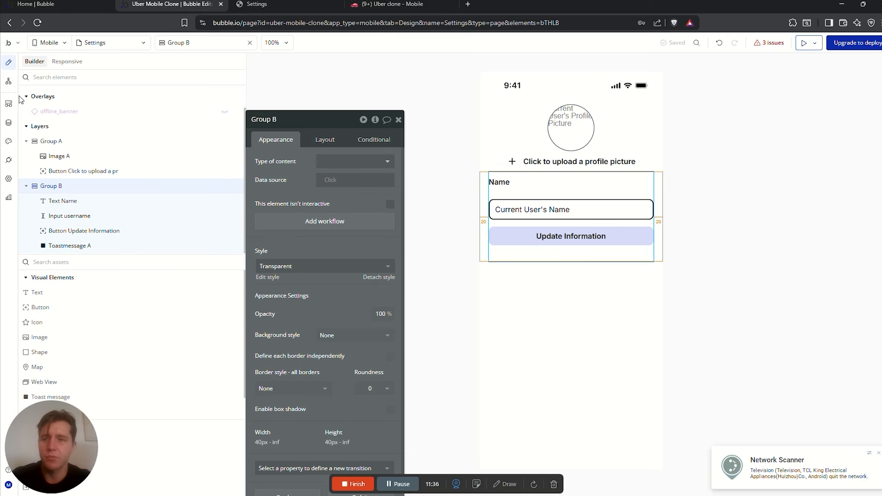
Add a 'Show a Toast message' Step 2 to the button workflow with message 'Saved!'
click(9, 81)
click(518, 155)
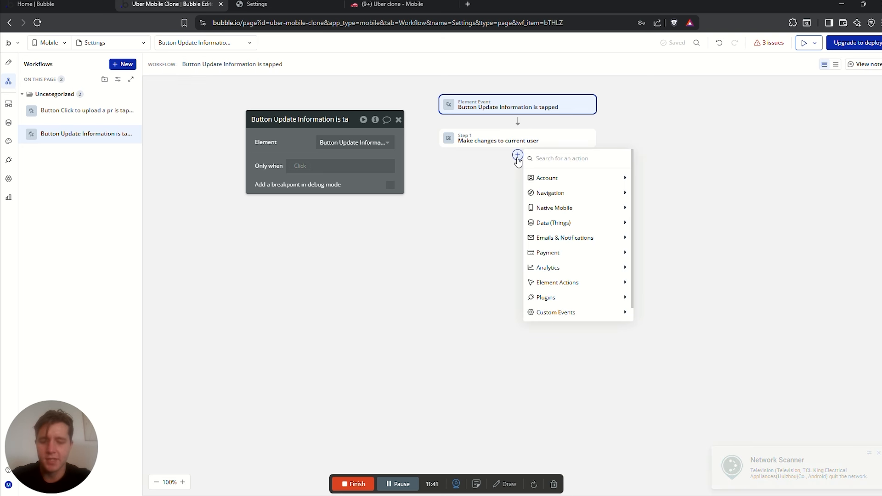
text(toas)
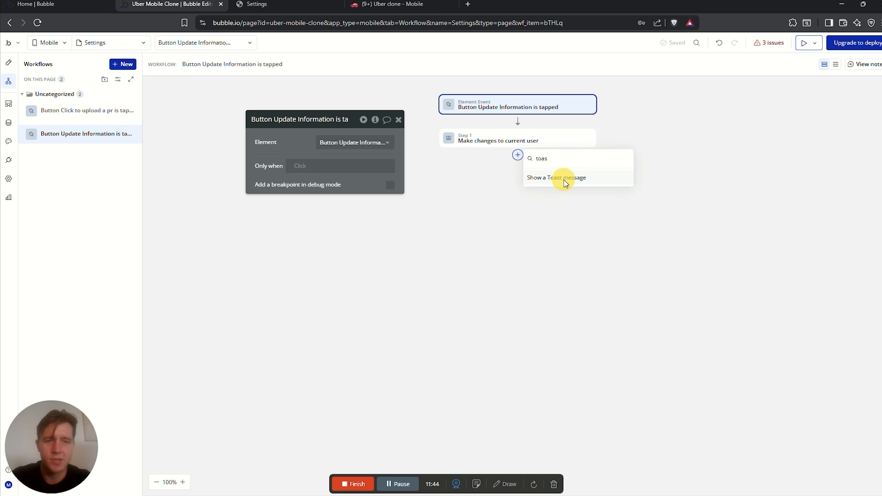
click(565, 179)
drag(320, 161, 358, 158)
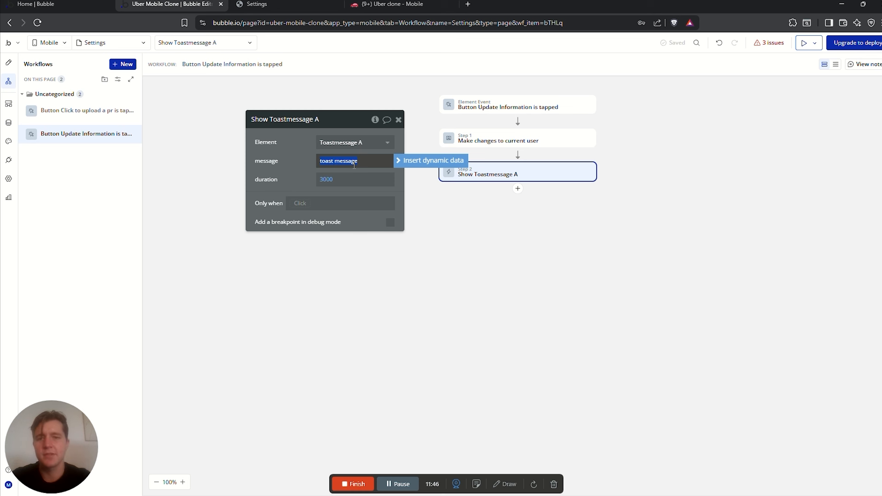
text(Se)
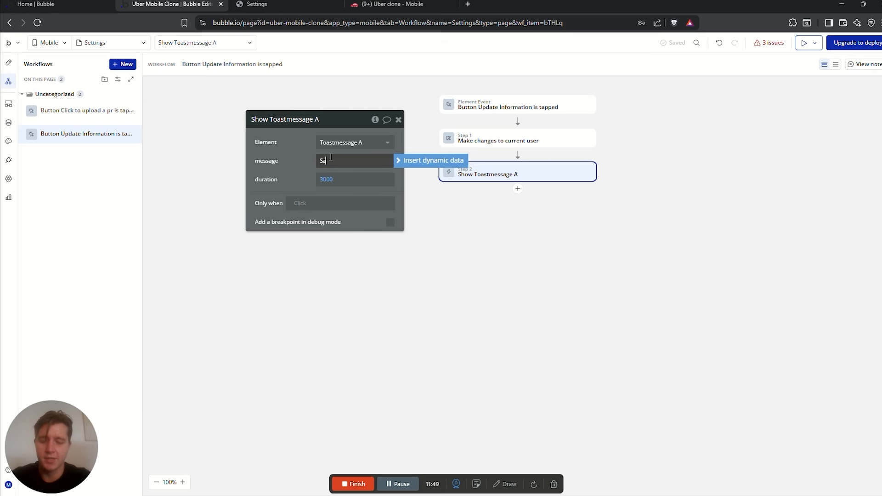
text(ved!)
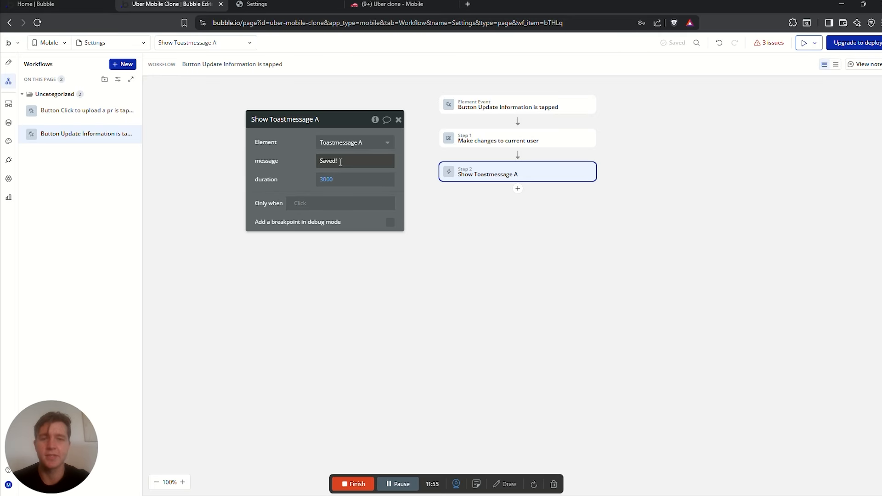
click(8, 62)
click(708, 176)
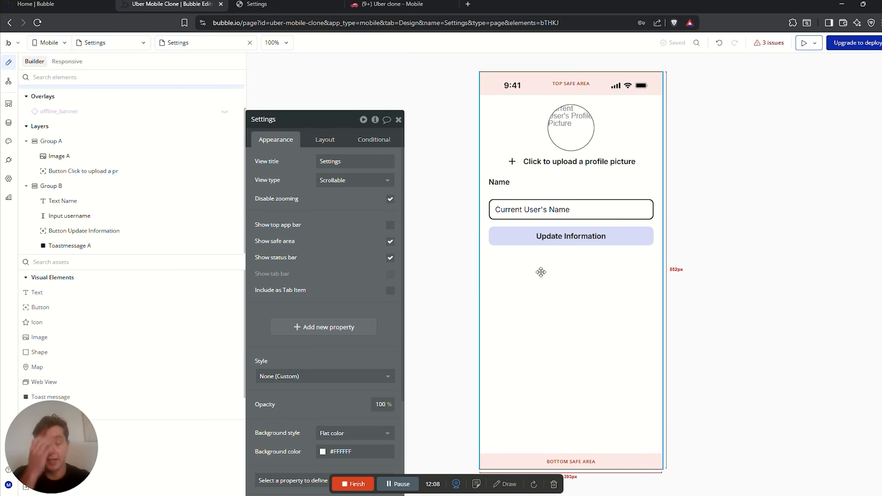
click(90, 261)
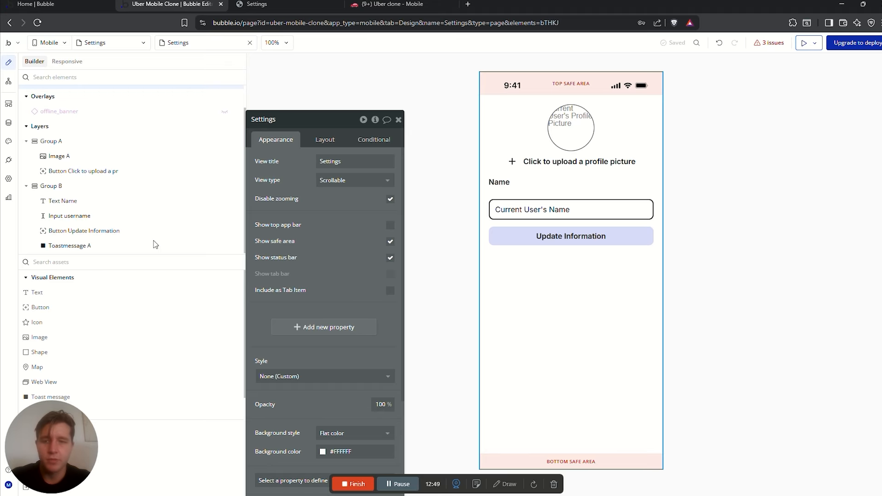
Add a 'Paymetn Method required' text inside a new Group C, with font weight 500
click(78, 261)
text(gr)
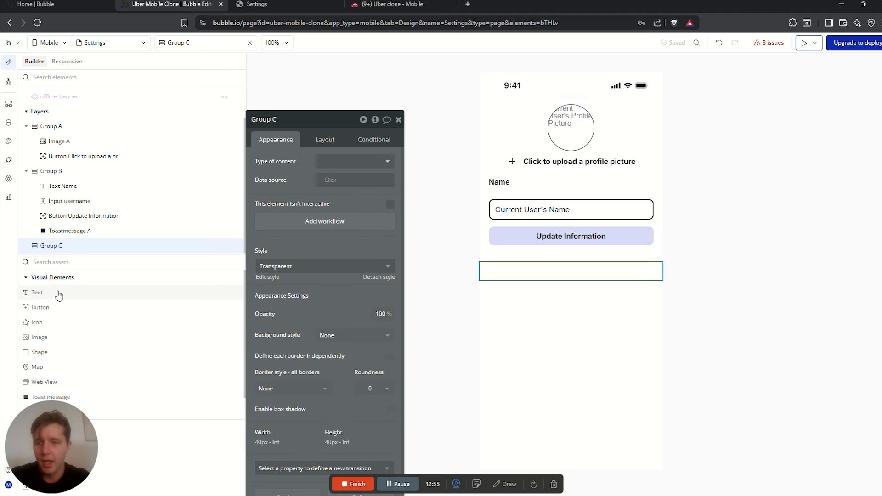
drag(39, 292, 526, 272)
text(P)
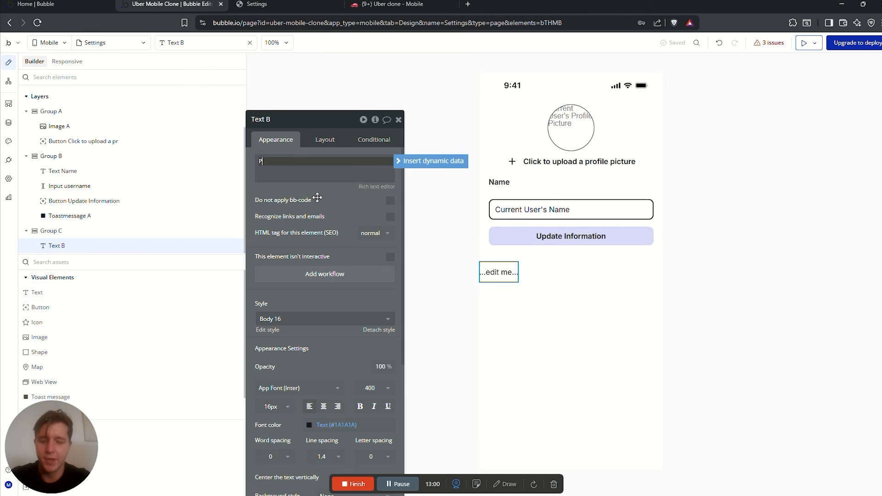
text(aymetn Method is required)
click(375, 389)
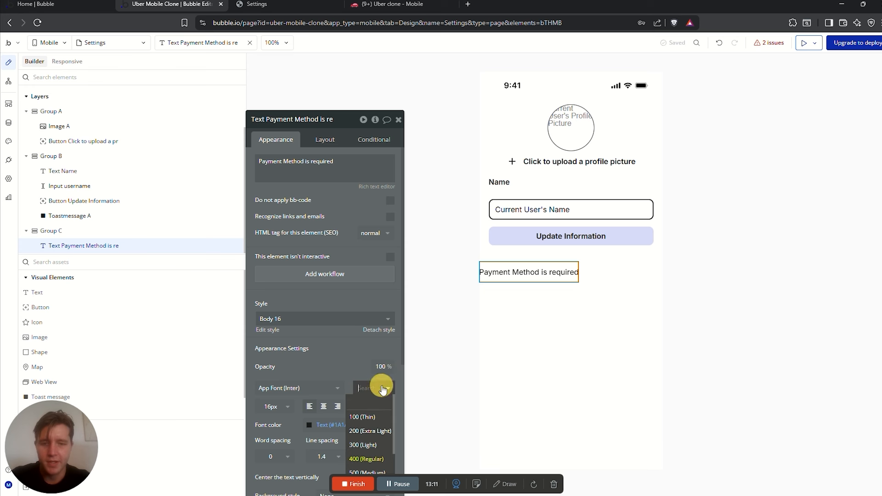
click(369, 435)
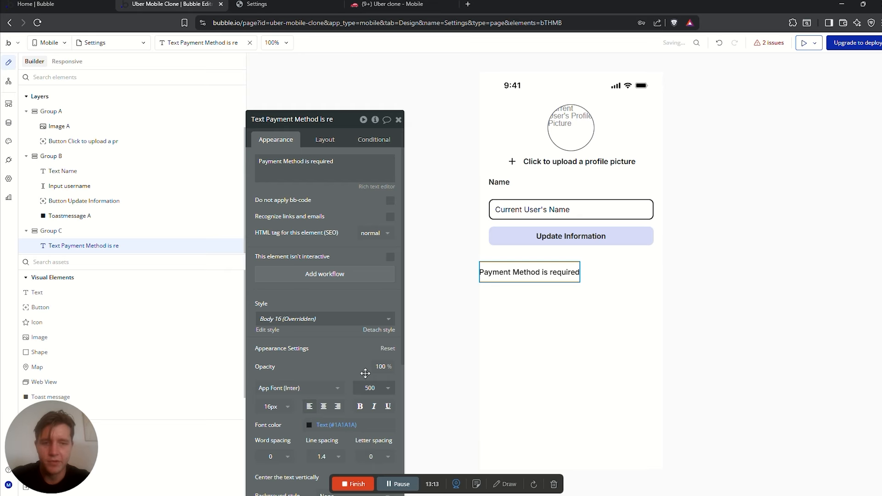
Give Group C left and right margins of 20
click(622, 270)
click(324, 140)
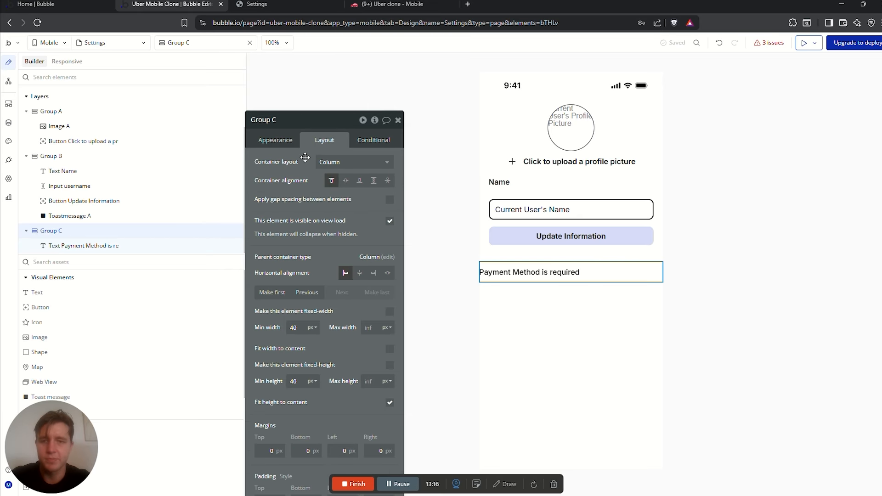
drag(342, 365, 335, 299)
click(338, 381)
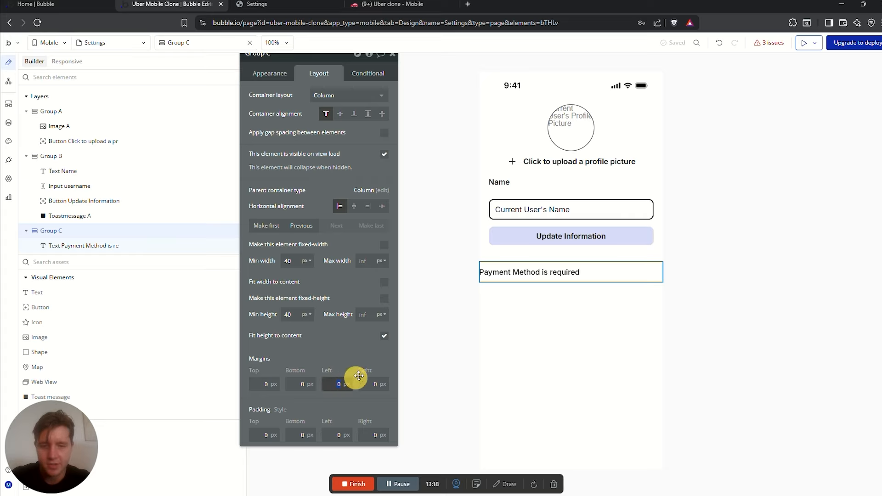
text(20)
click(374, 384)
text(20)
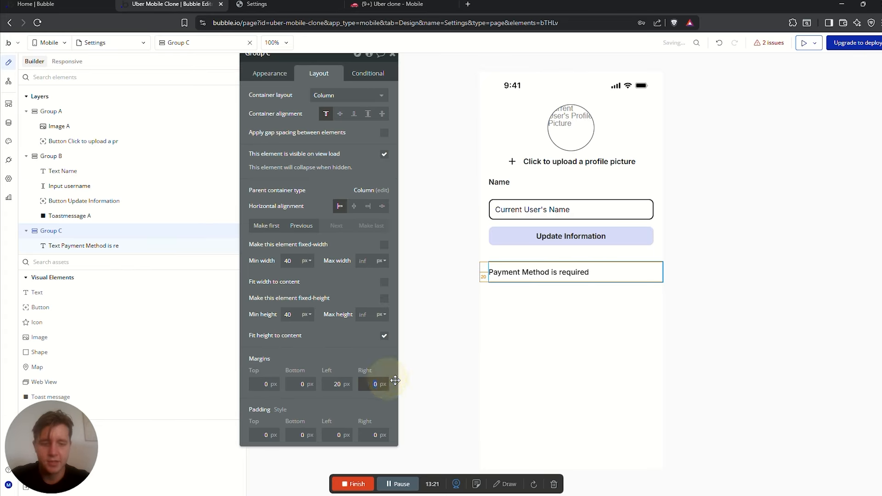
click(356, 288)
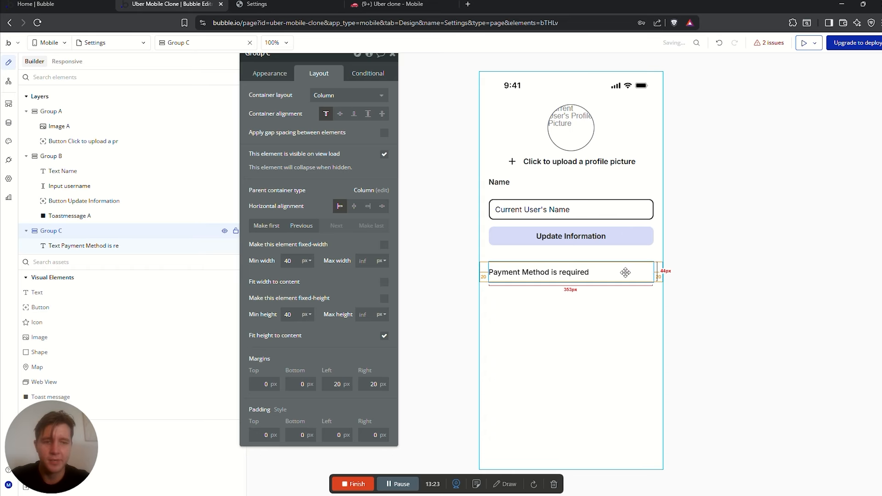
Add an italic 'Update payment method' text below the Payment Method text
drag(37, 294, 503, 287)
text(Update payment method)
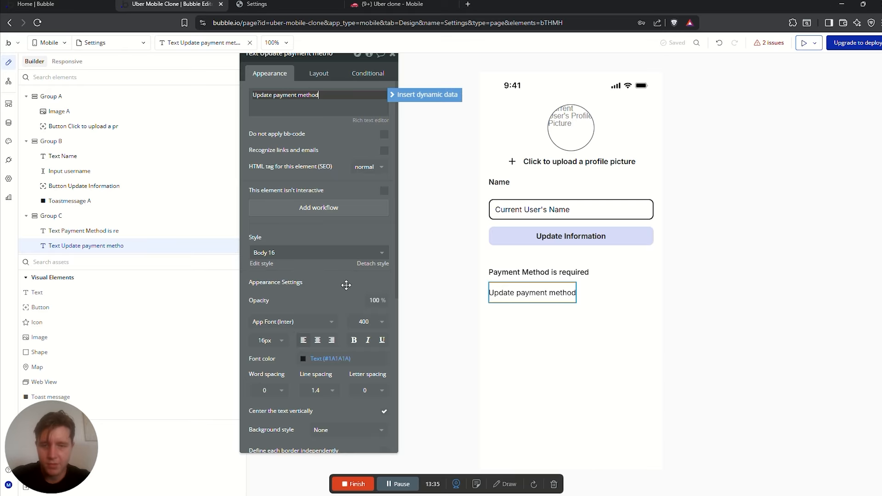
click(369, 340)
click(600, 278)
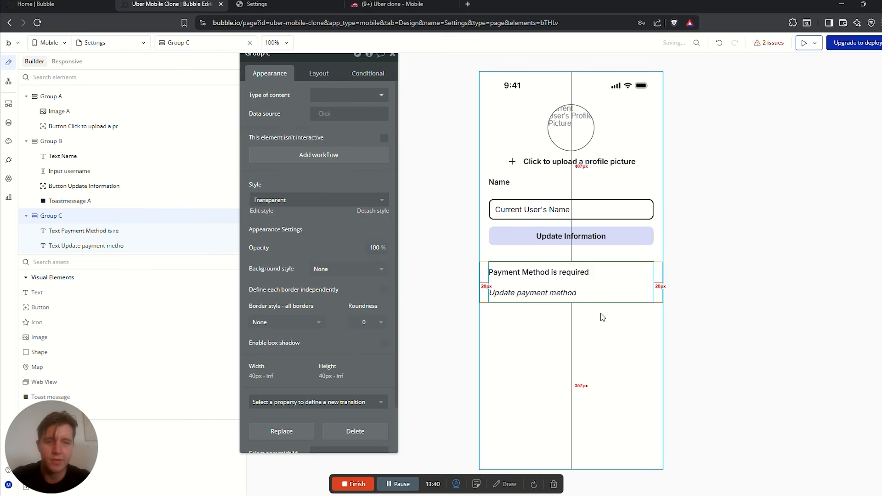
click(557, 293)
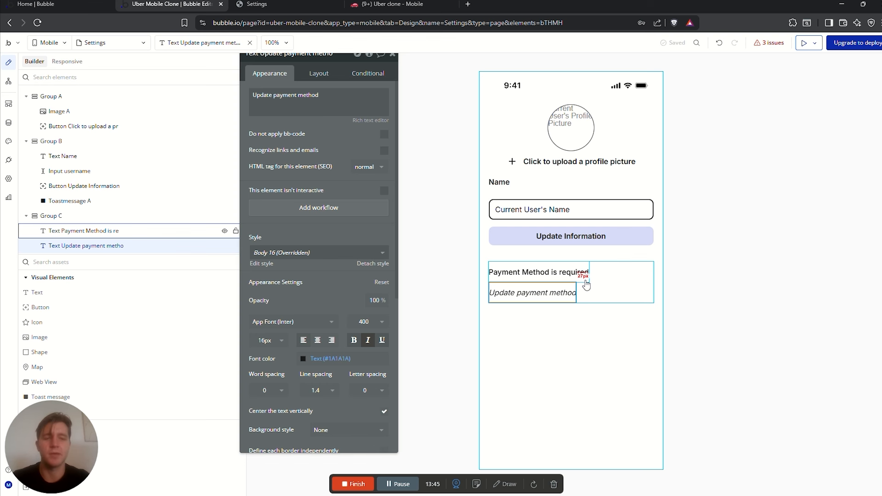
click(129, 260)
Add a button below the payment text, fit its width to content, and label it 'Add a card'
text(butt)
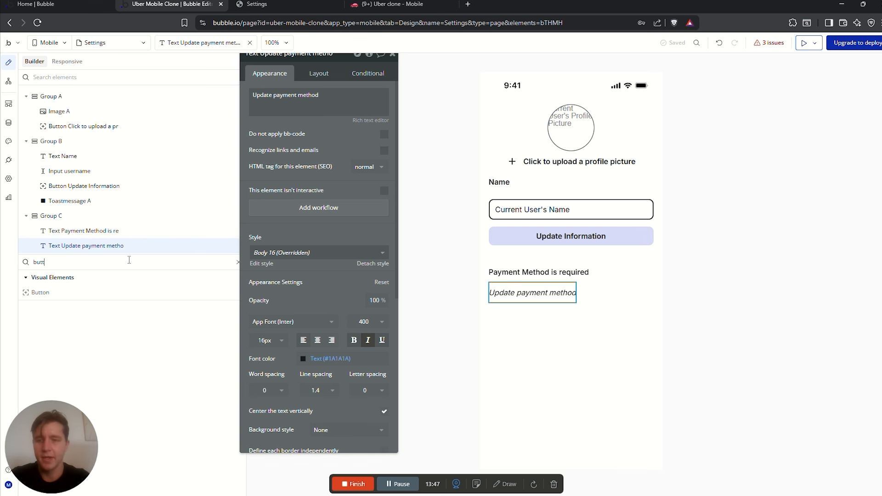
drag(40, 292, 571, 299)
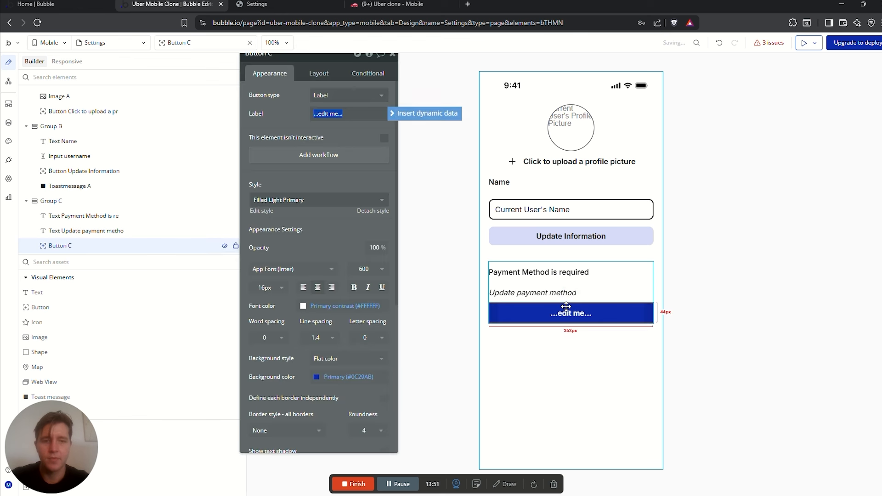
click(324, 74)
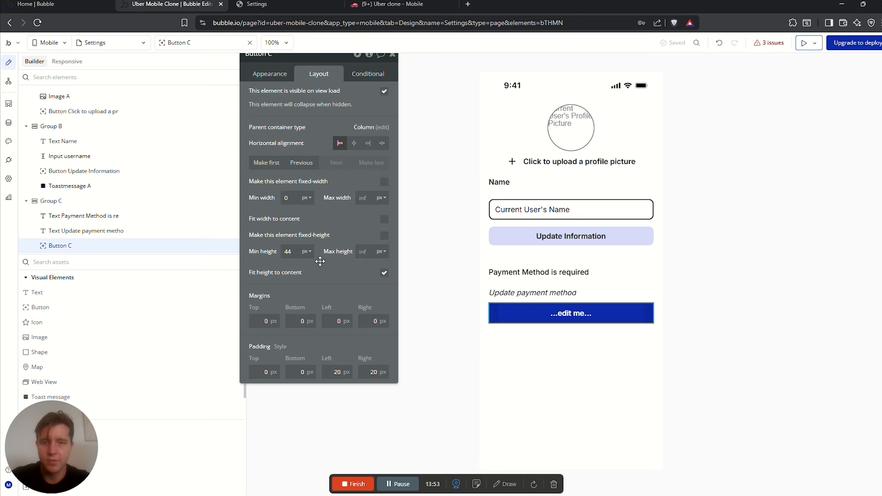
click(385, 219)
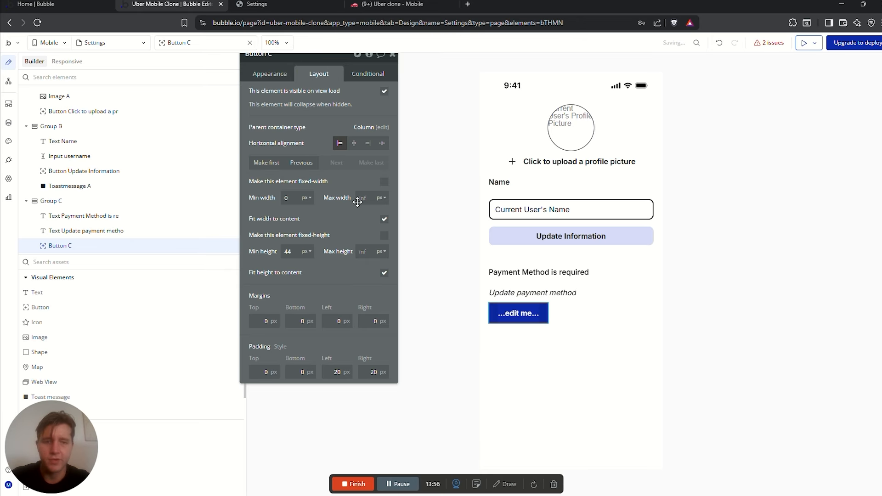
click(271, 74)
click(336, 113)
text(Add)
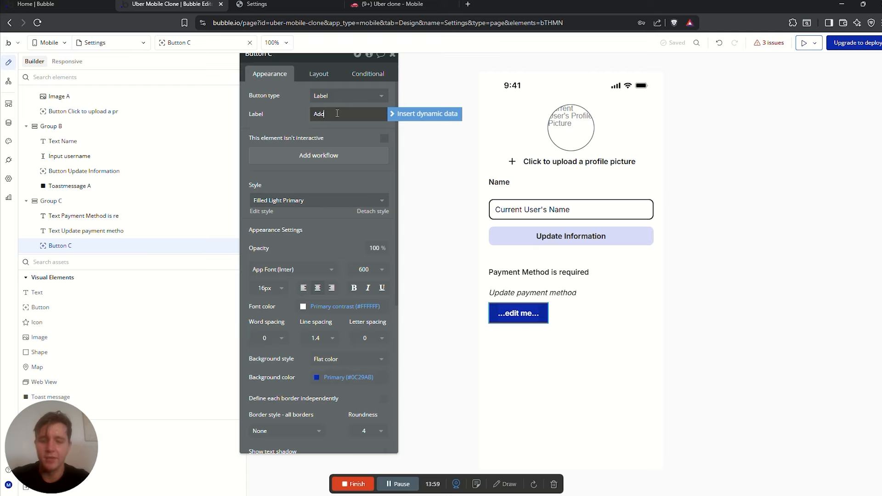
text( a card)
Give the Add a card button a #1A1A1A background and roundness 10
click(318, 378)
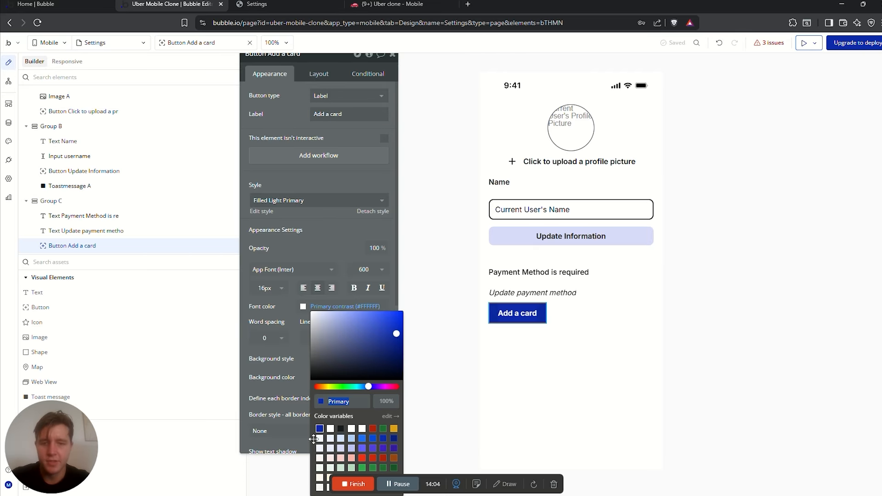
click(340, 428)
scroll(358, 367, down, 2)
click(365, 338)
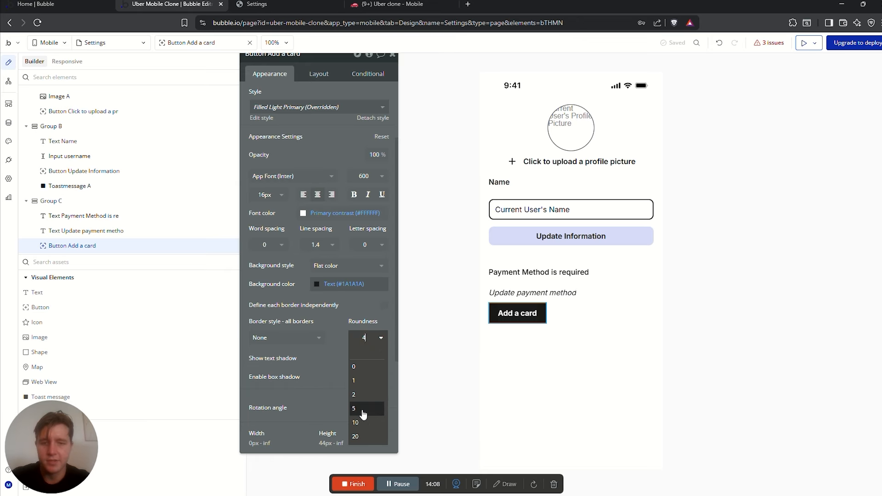
click(363, 413)
click(625, 276)
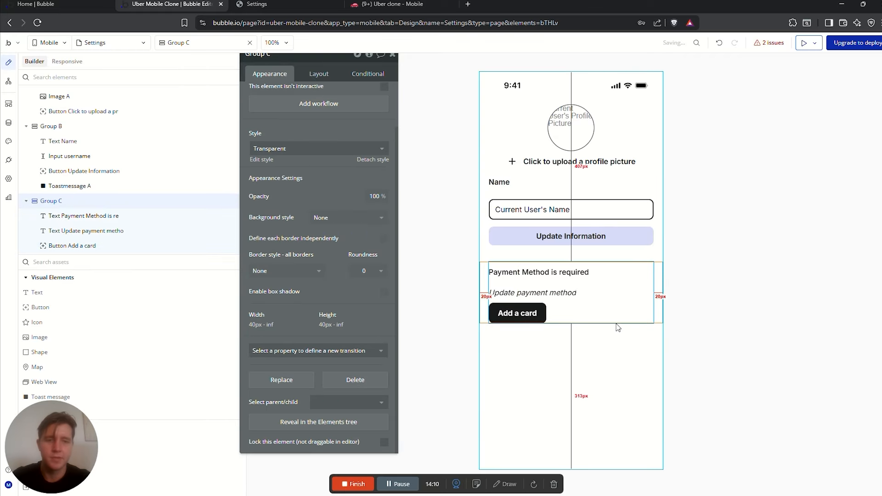
click(618, 328)
click(526, 315)
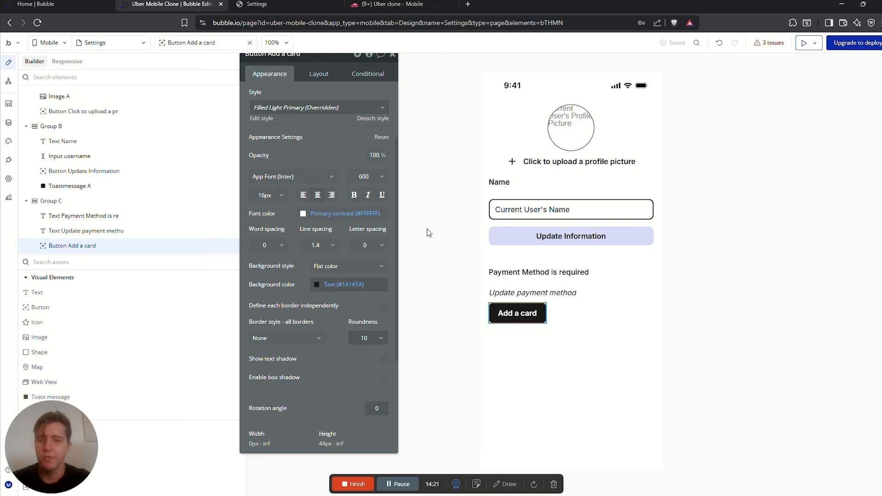
Place a Floating Group on the page with vertical float Both and horizontal float Center
click(118, 265)
text(flaoti)
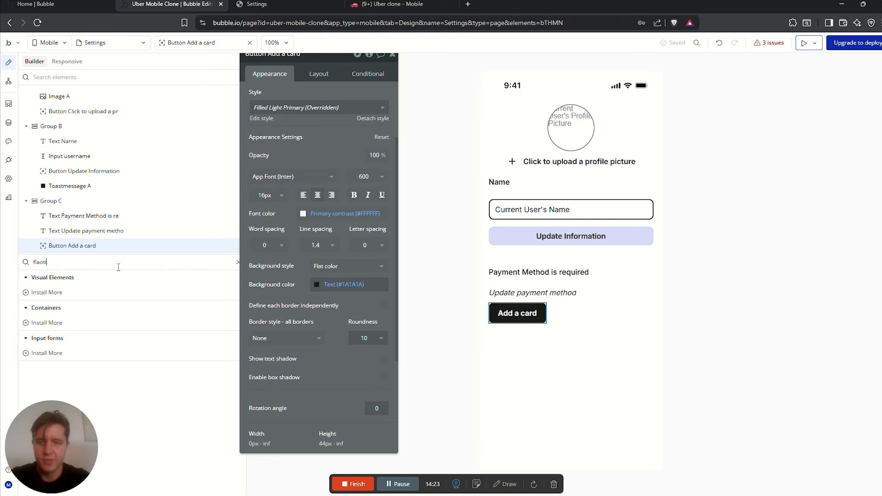
text(ng)
key(BackSpace)
key(BackSpace)
key(BackSpace)
key(BackSpace)
key(BackSpace)
key(BackSpace)
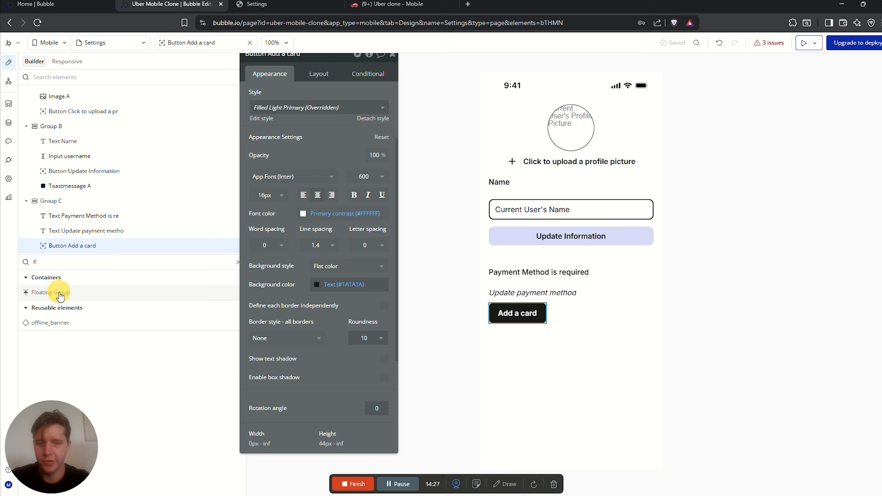
drag(59, 296, 577, 257)
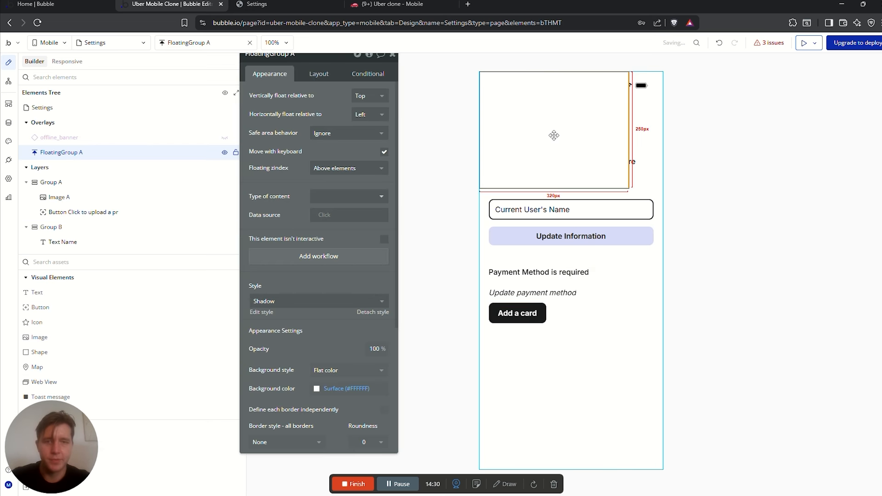
click(379, 102)
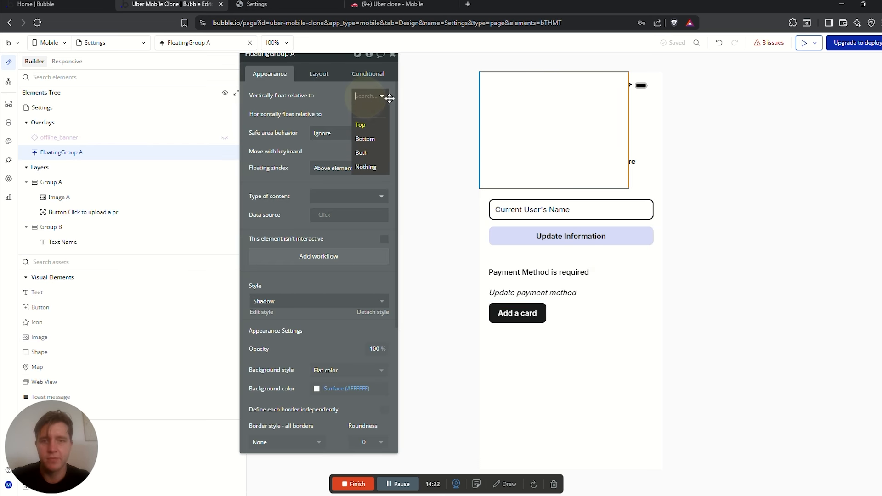
click(361, 152)
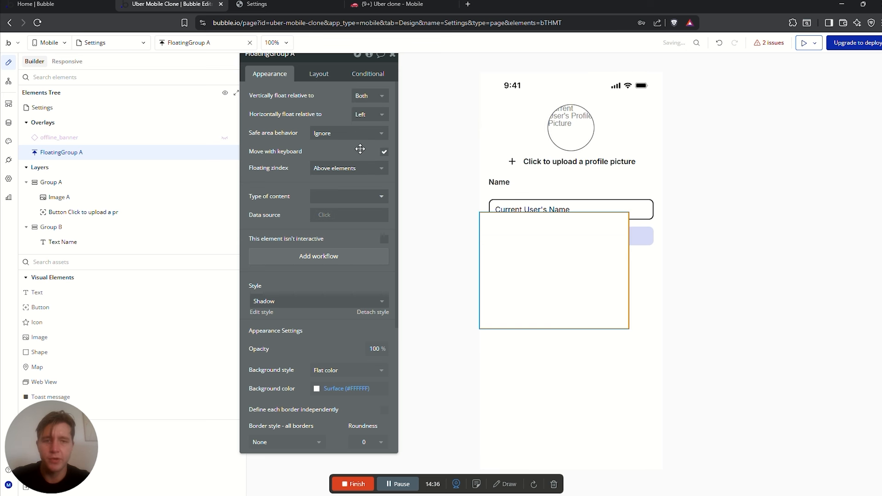
click(363, 116)
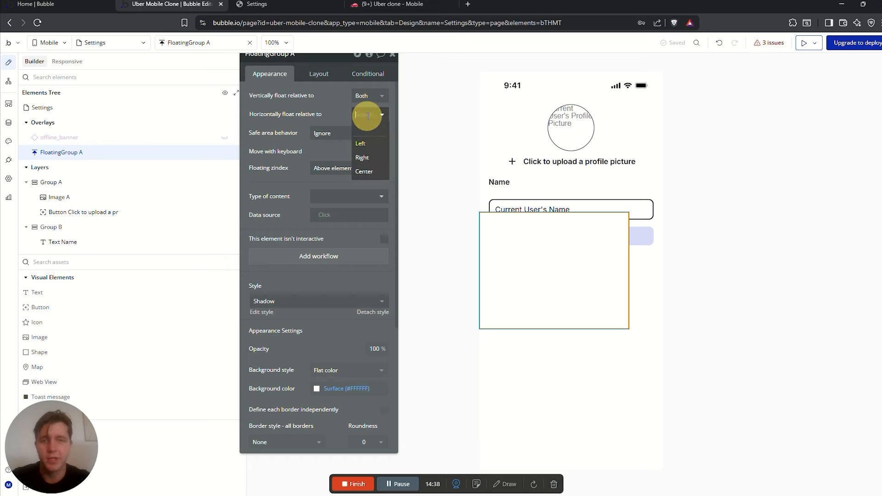
click(368, 172)
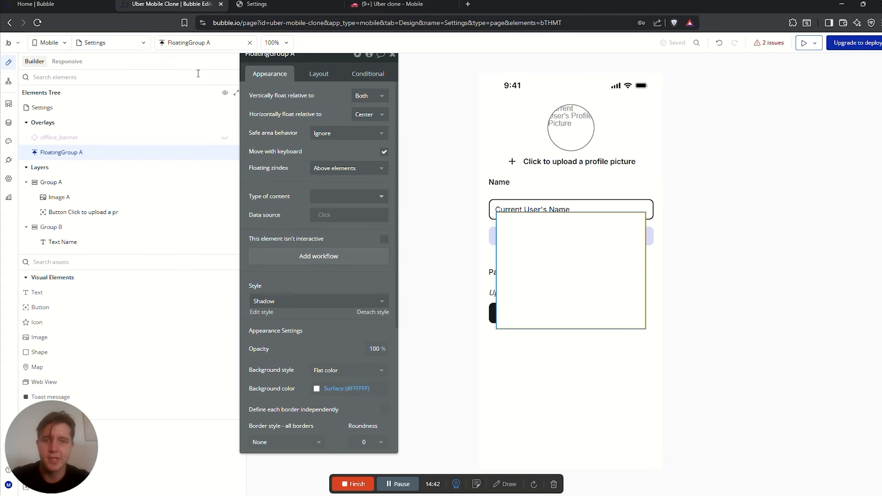
Give the floating group roundness 10 and a solid #1A1A1A border
scroll(354, 334, down, 4)
click(365, 256)
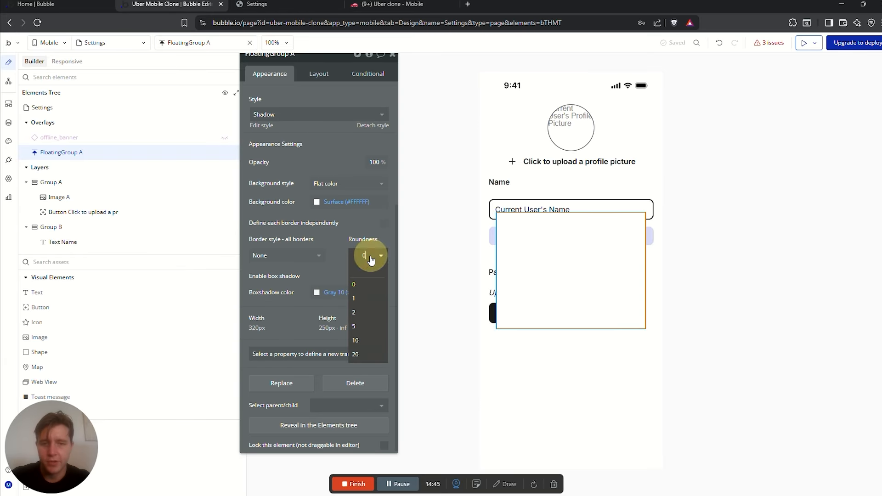
click(369, 341)
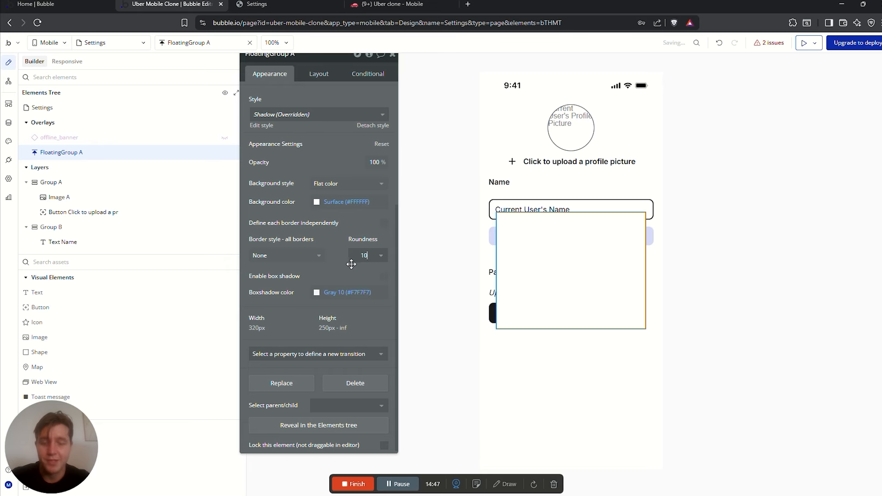
click(285, 256)
click(282, 297)
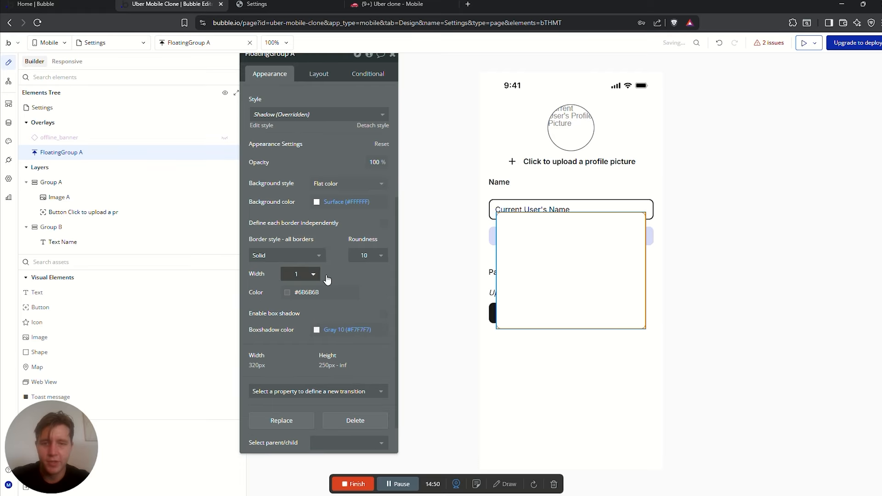
click(304, 292)
click(309, 413)
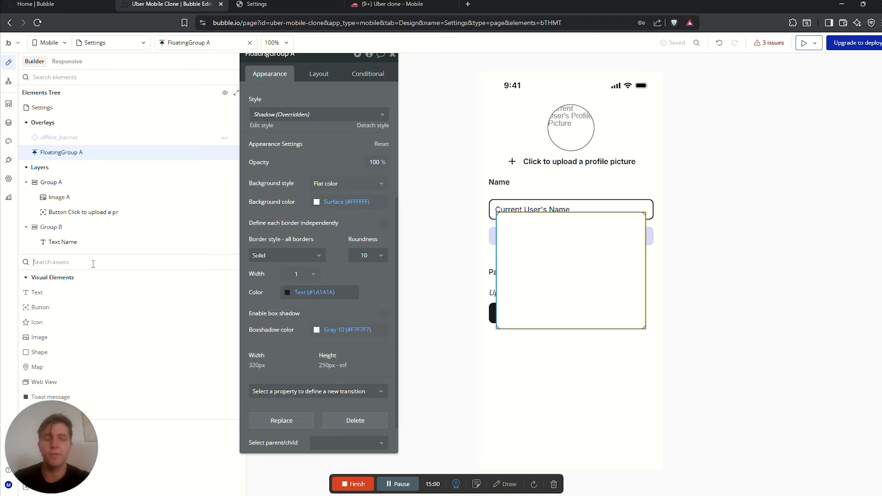
Add Group D inside the floating group and switch its min width unit to percent
text(te)
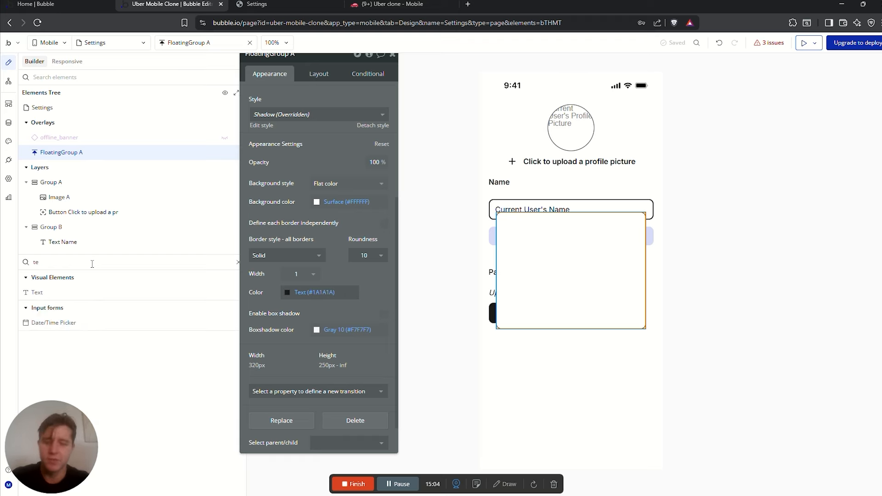
key(BackSpace)
key(BackSpace)
text(group)
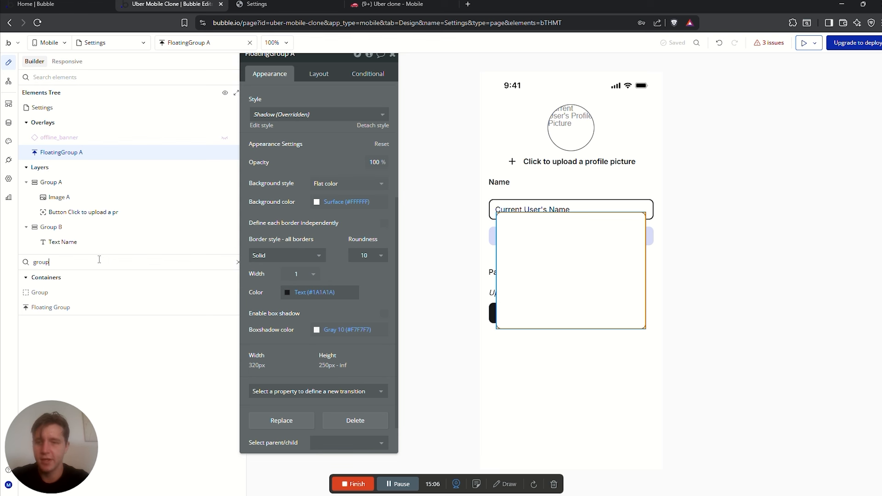
double_click(45, 294)
click(314, 73)
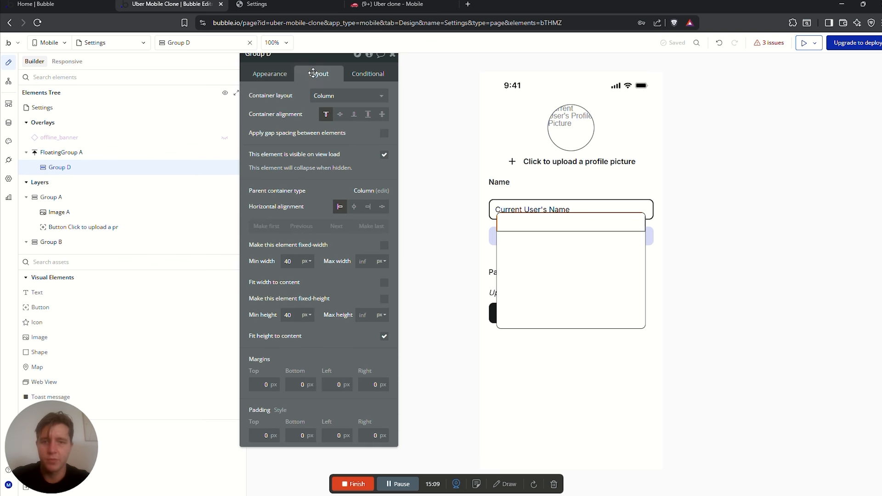
click(306, 261)
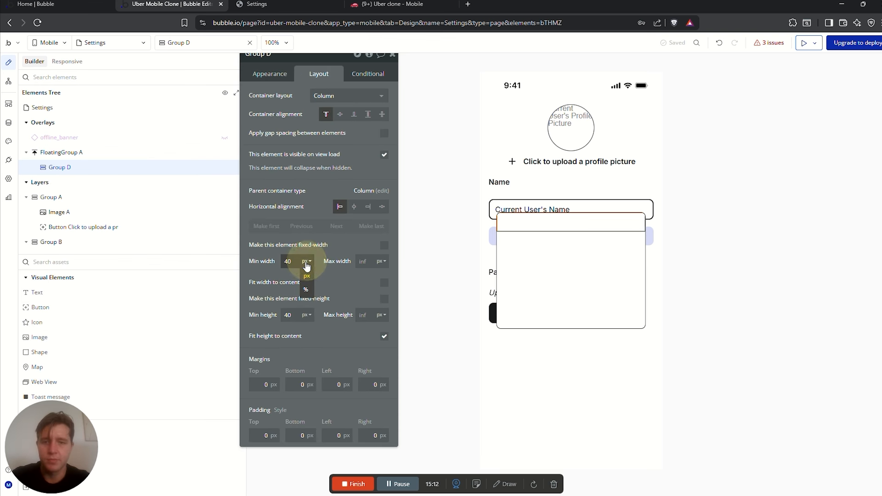
drag(297, 262, 277, 258)
click(307, 287)
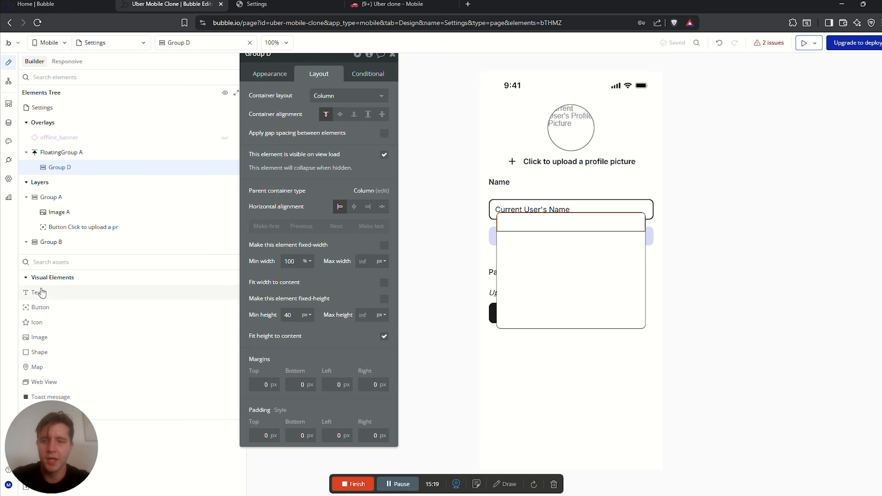
Add a label text and an integer-only input inside Group D
drag(40, 292, 529, 227)
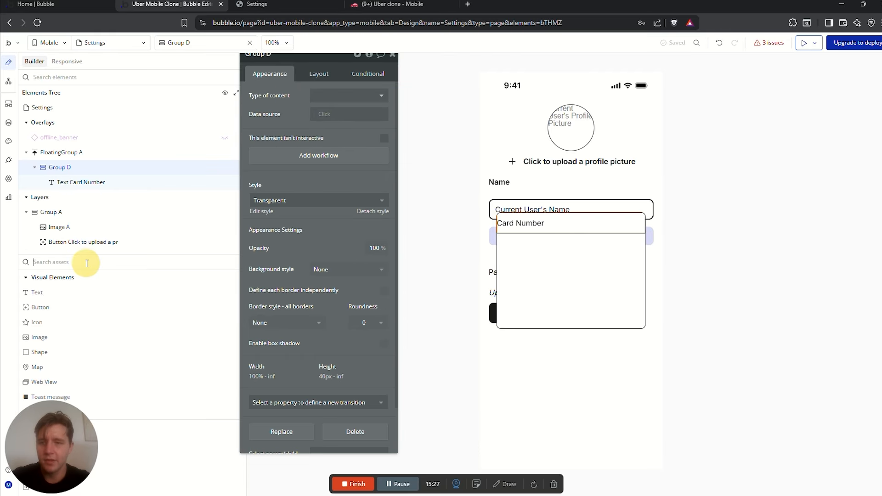
click(87, 263)
text(inp)
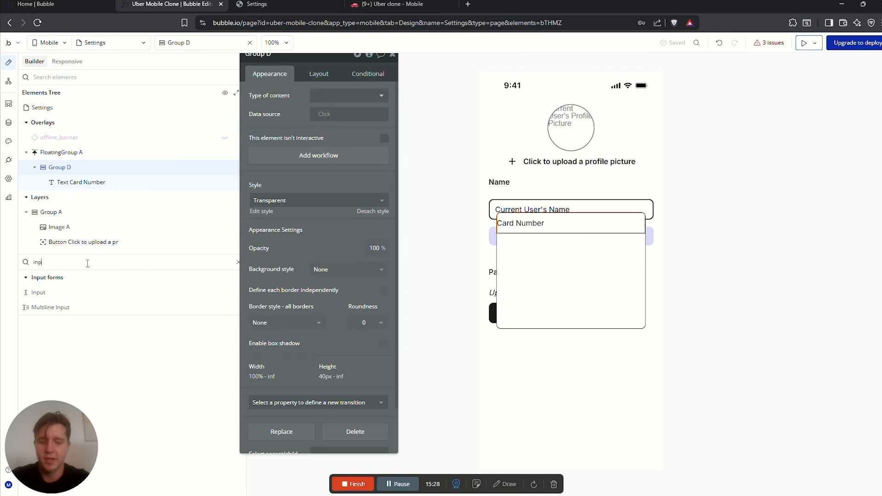
text(ut)
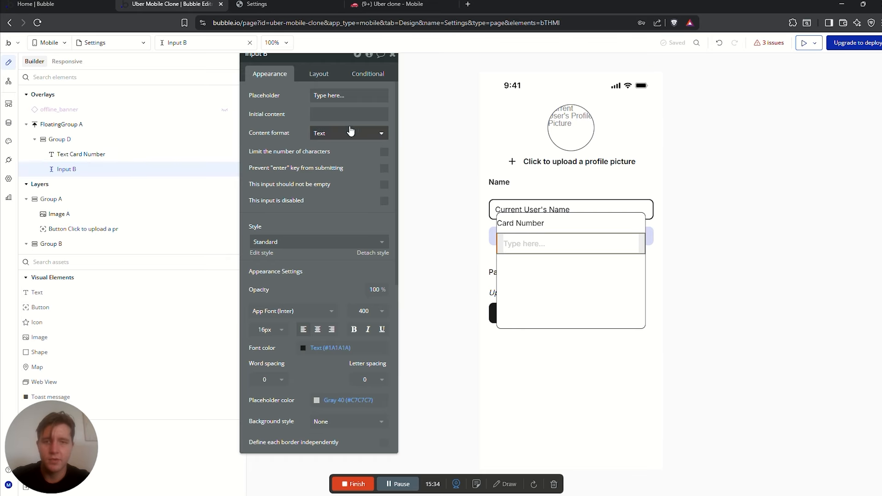
click(327, 138)
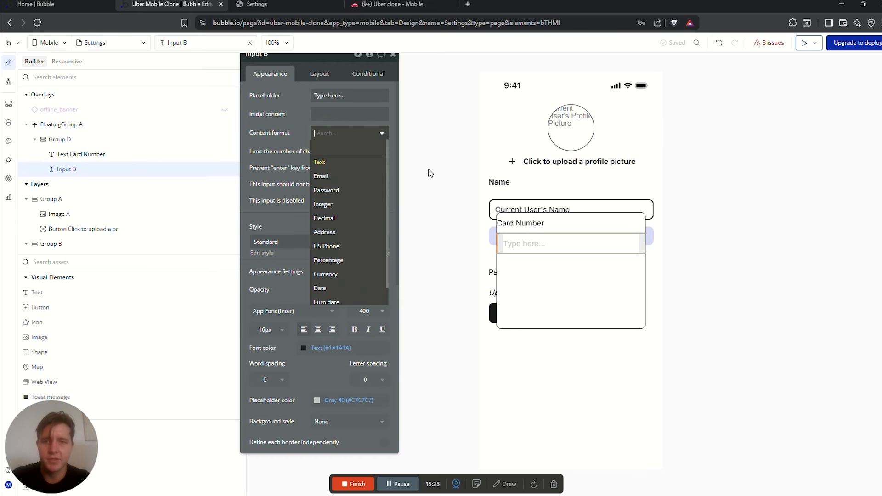
click(340, 206)
Set FloatingGroup A's padding to 10 on each side
click(553, 284)
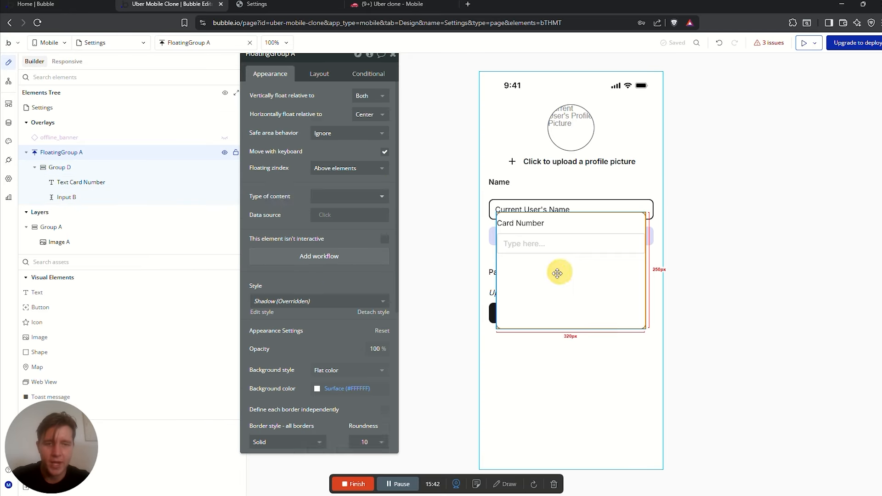
click(562, 276)
click(319, 73)
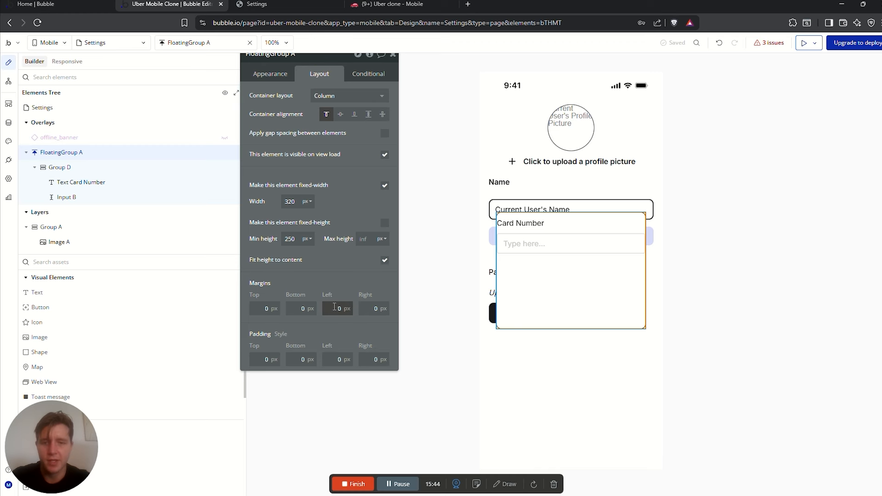
click(334, 308)
drag(337, 358, 369, 359)
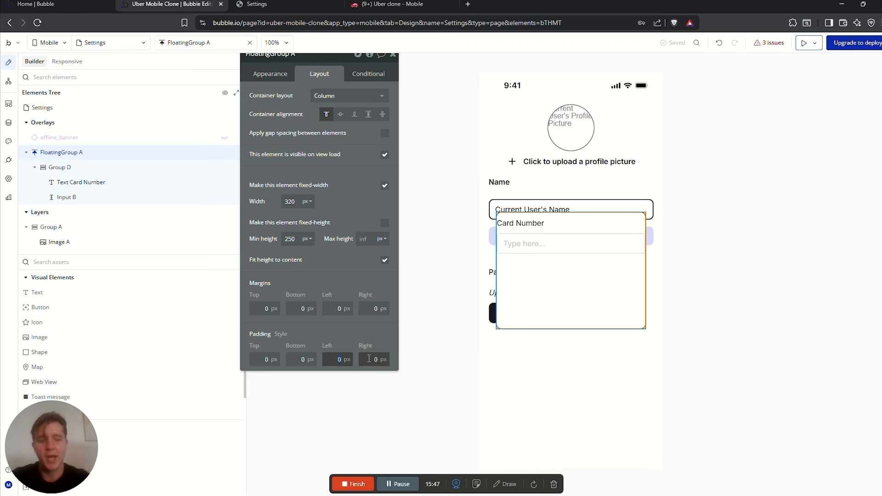
text(10)
click(381, 358)
text(10)
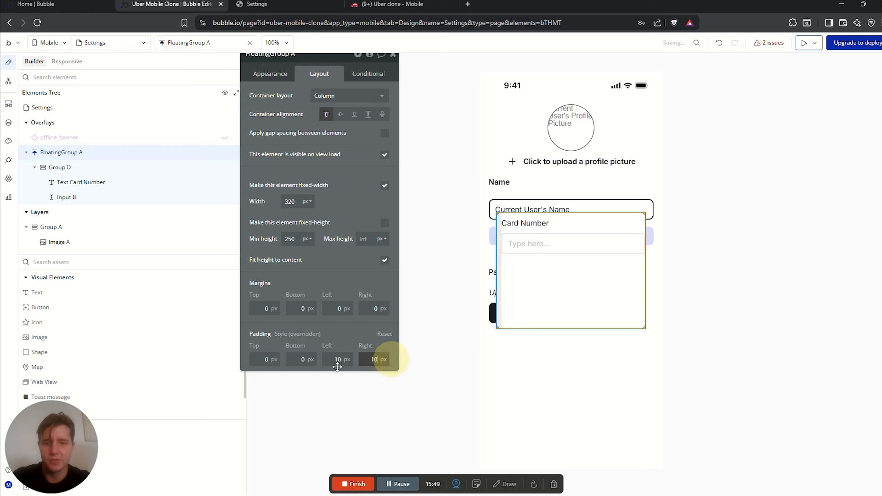
click(299, 358)
text(10)
mouse_move(299, 358)
mouse_down()
mouse_move(314, 357)
mouse_move(284, 355)
mouse_up()
text(10)
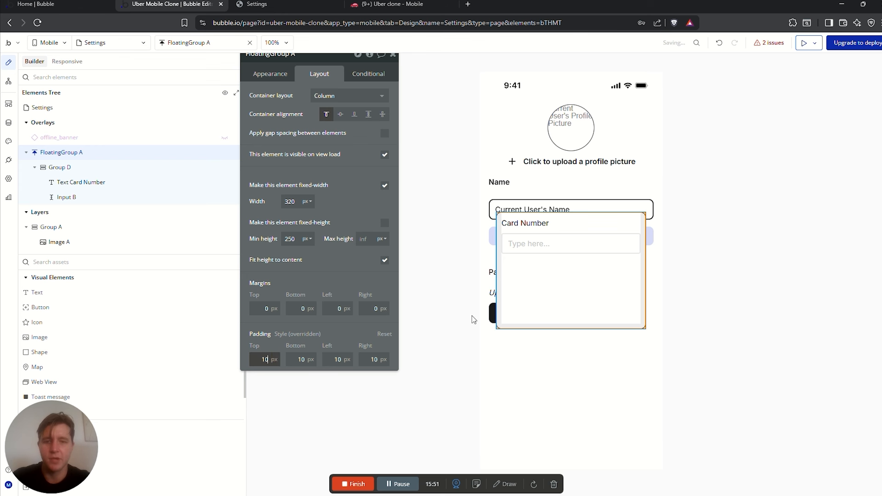
click(572, 253)
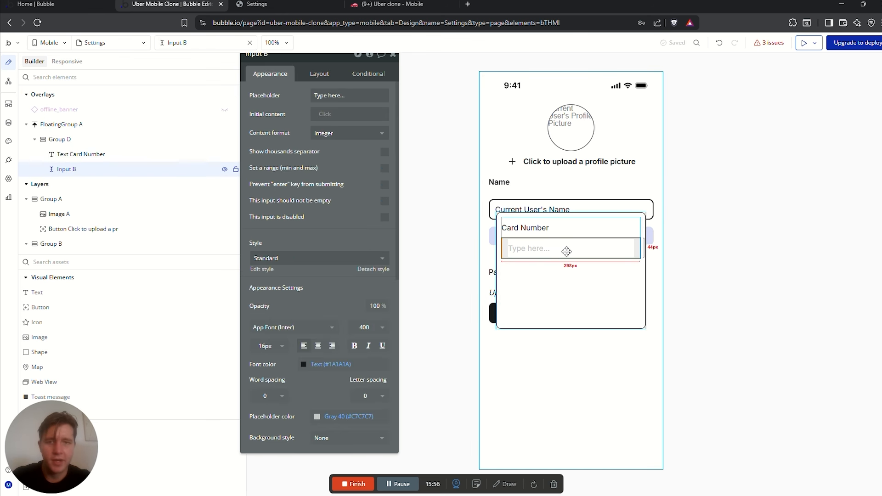
drag(274, 54, 278, 82)
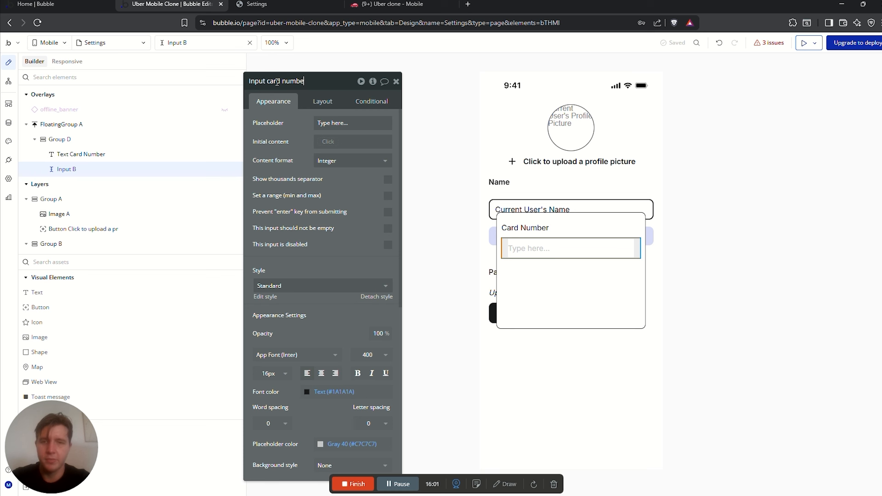
key(Return)
click(347, 123)
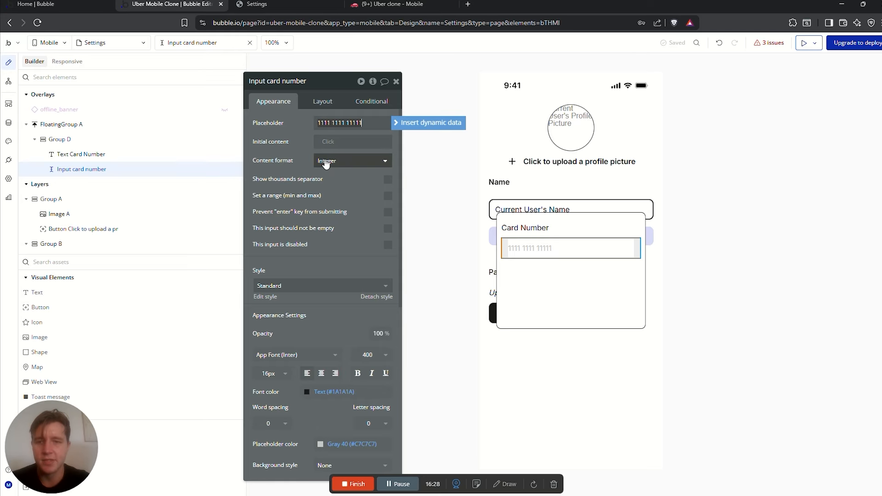
click(591, 232)
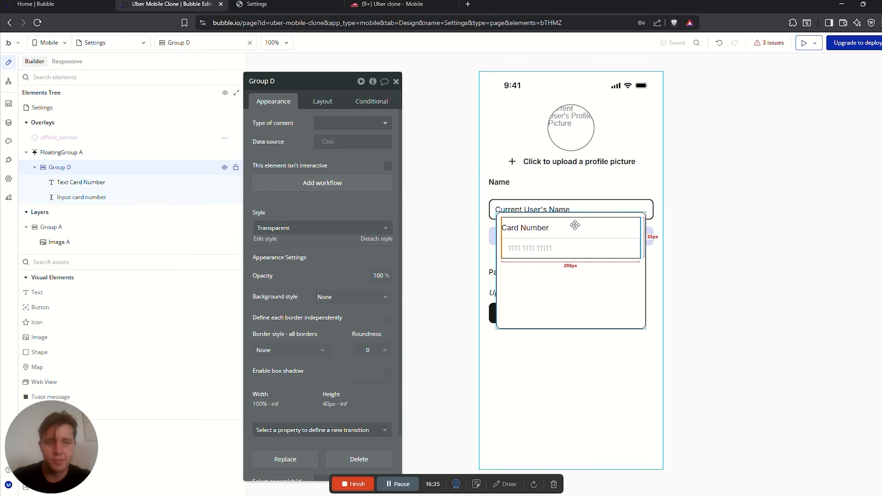
Duplicate the card number group, give the copy min width 0 and max width 50%, and duplicate it again
key(ctrl+d)
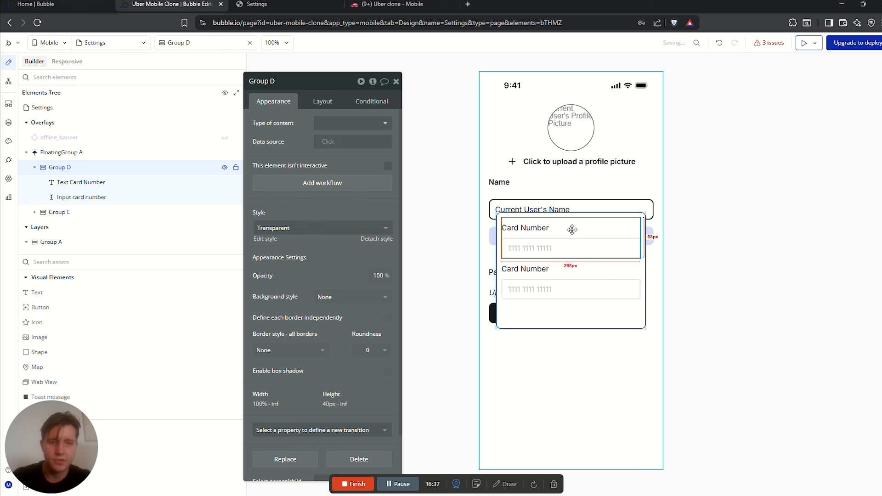
click(567, 286)
click(576, 268)
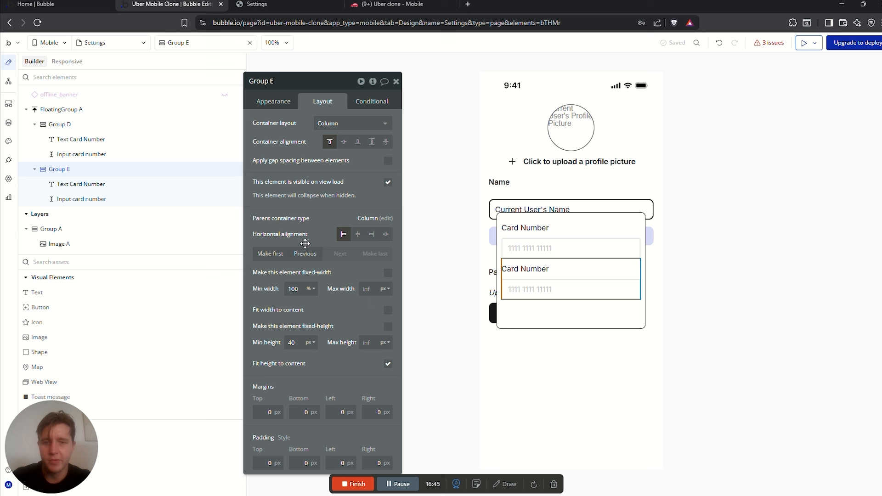
double_click(299, 289)
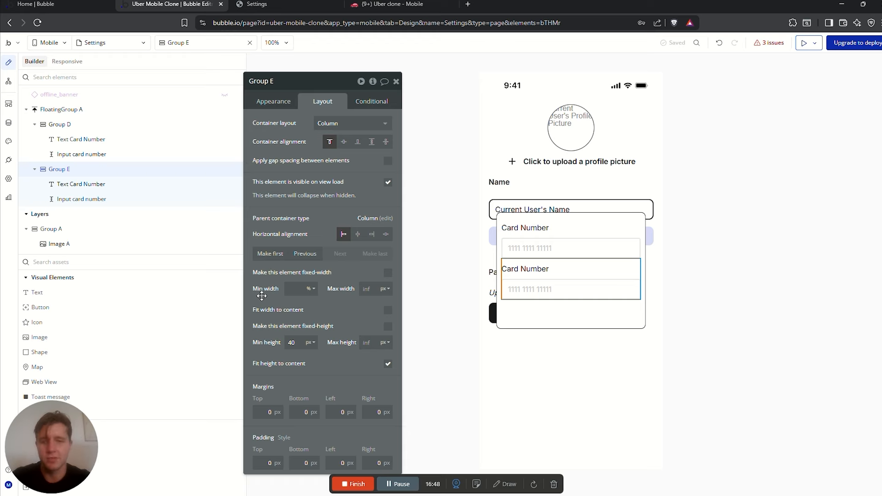
click(328, 308)
click(385, 295)
click(385, 294)
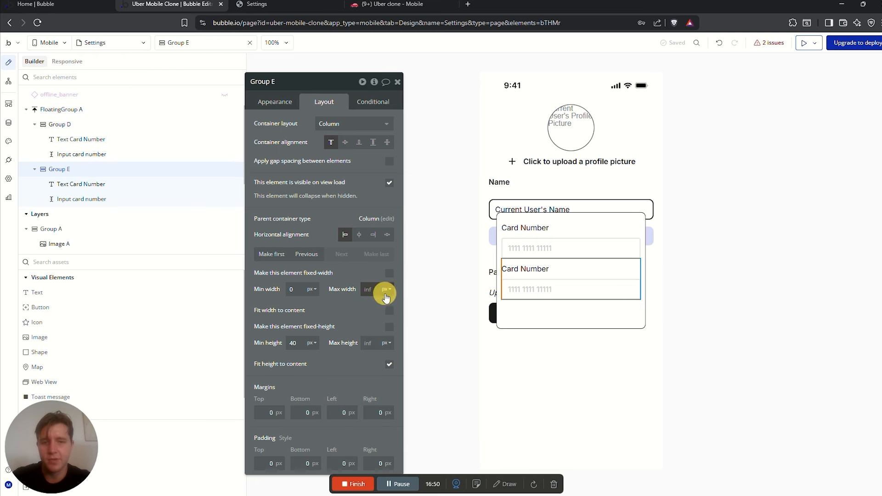
click(383, 319)
drag(377, 289, 360, 290)
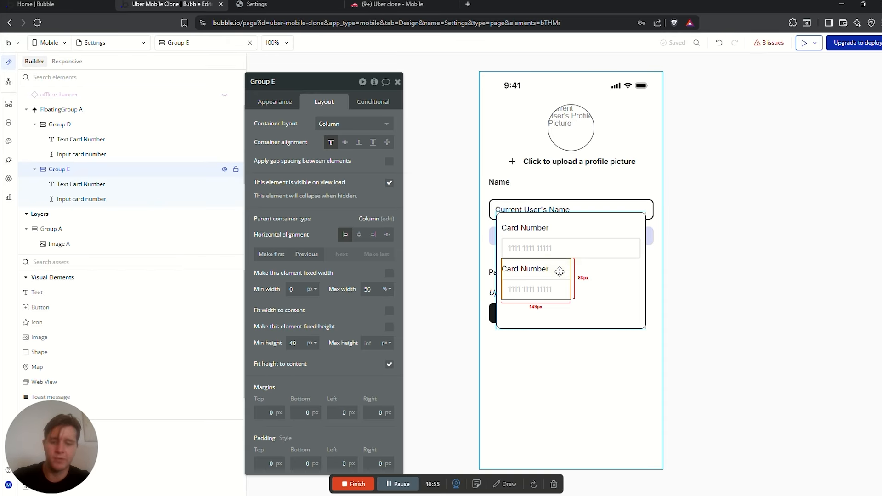
key(ctrl+d)
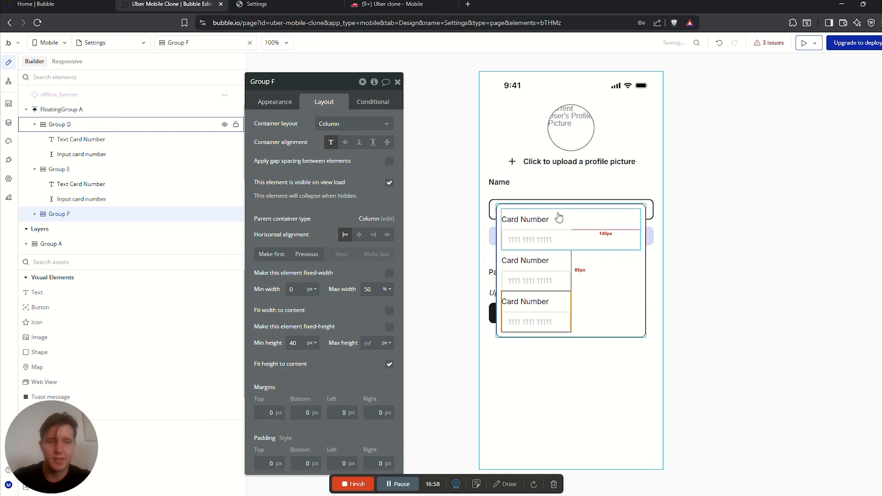
Set the popup's container layout to row and make both half-width copies fit their content width
click(602, 272)
click(354, 123)
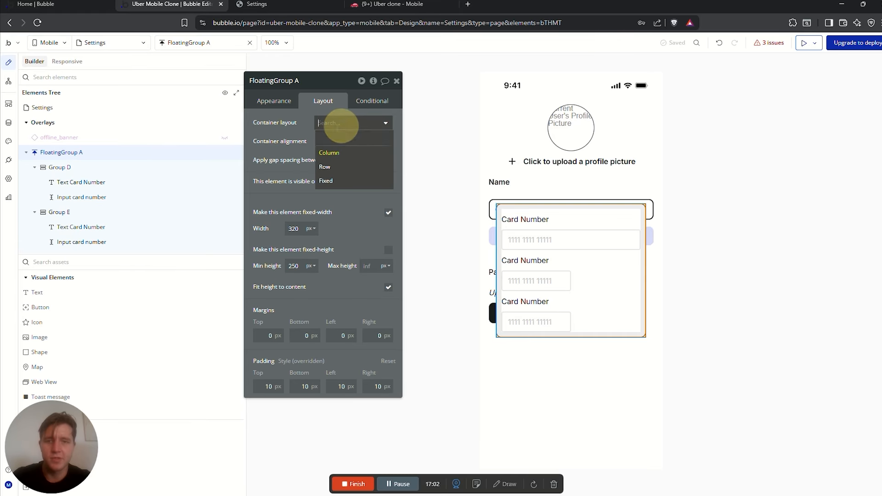
click(330, 167)
click(580, 208)
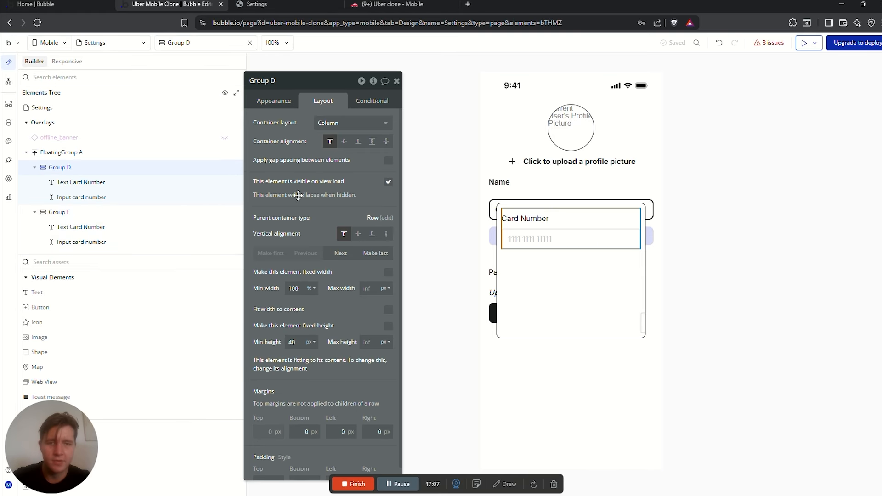
click(76, 214)
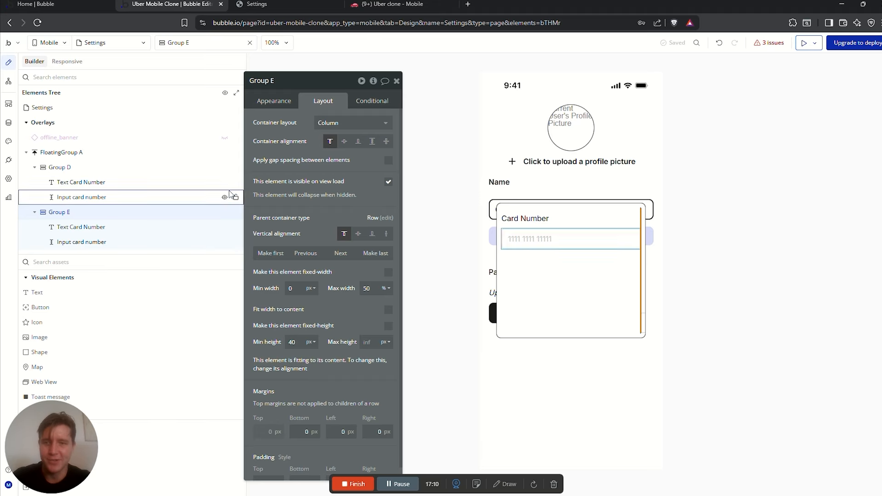
click(389, 312)
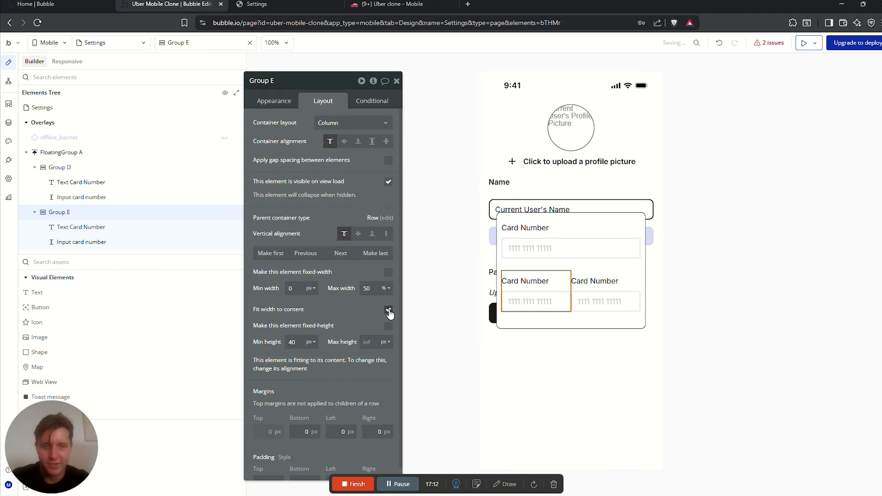
scroll(66, 167, down, 2)
click(66, 166)
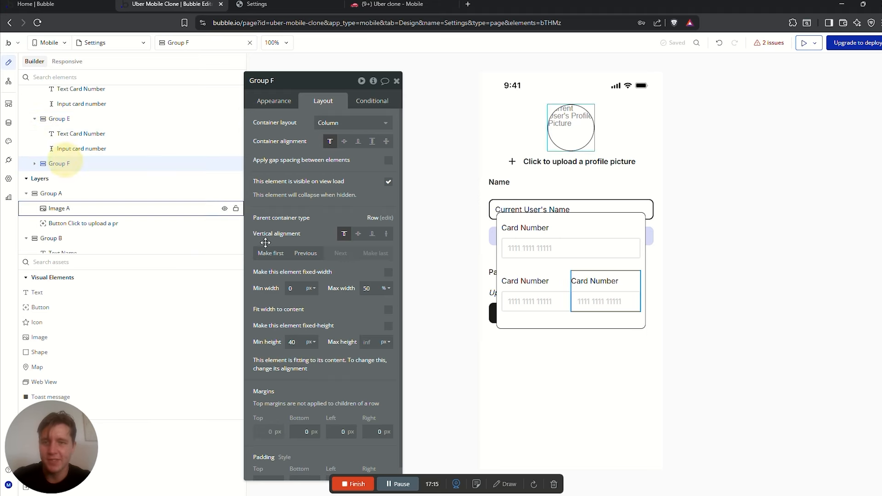
click(389, 311)
click(529, 280)
Relabel the lower groups 'Expiration Date' and 'CVV' and change the CVV input's placeholder
click(290, 102)
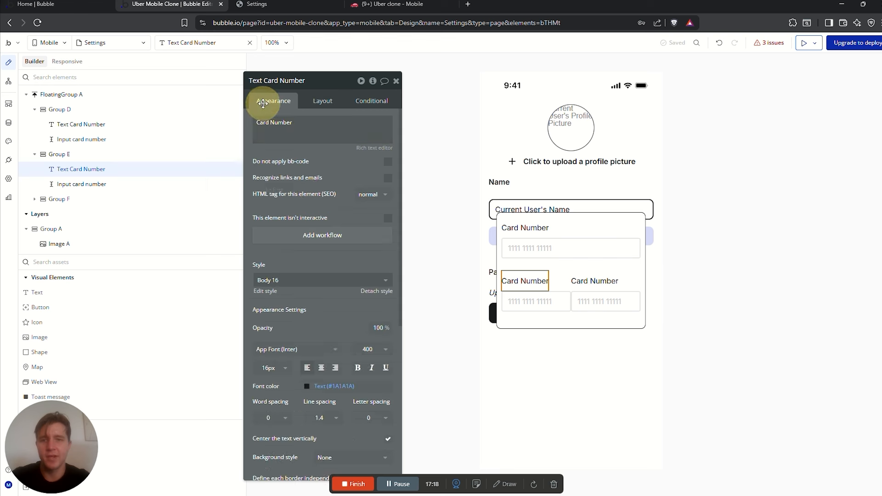
triple_click(293, 130)
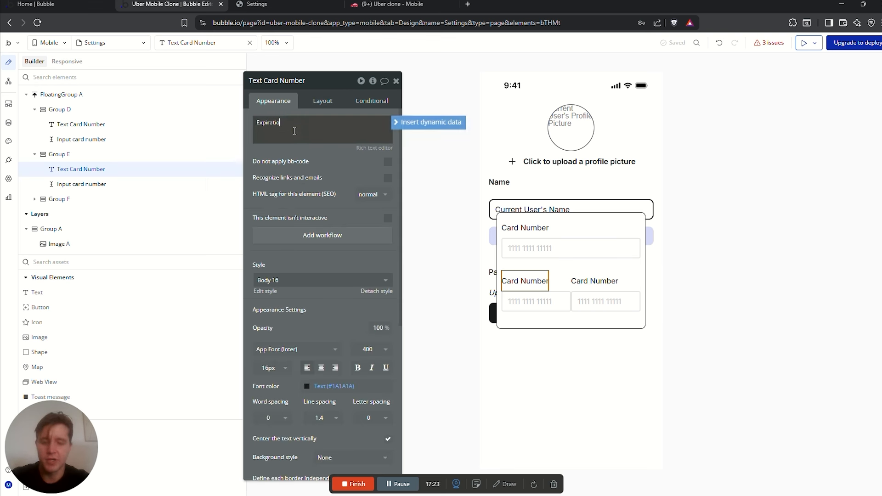
click(595, 281)
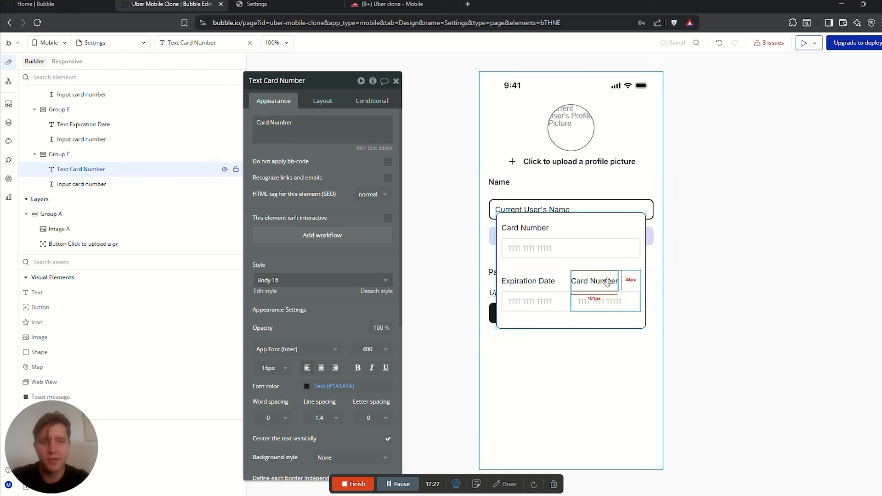
triple_click(298, 130)
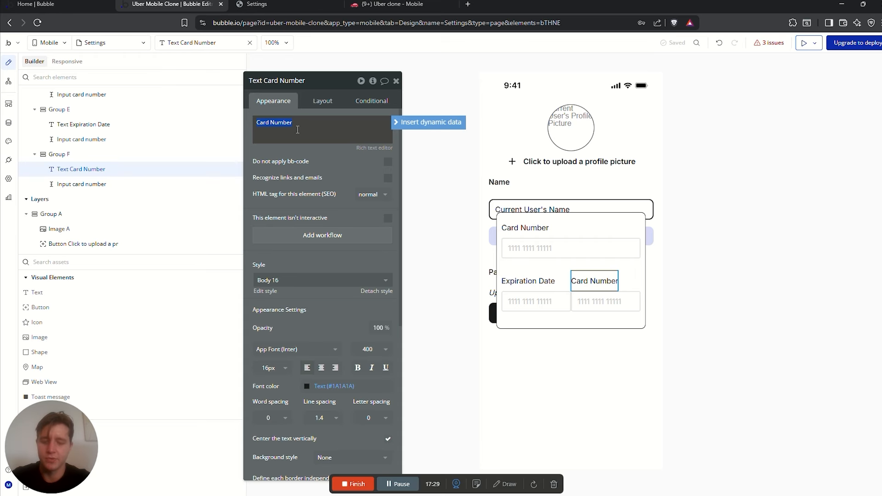
click(584, 301)
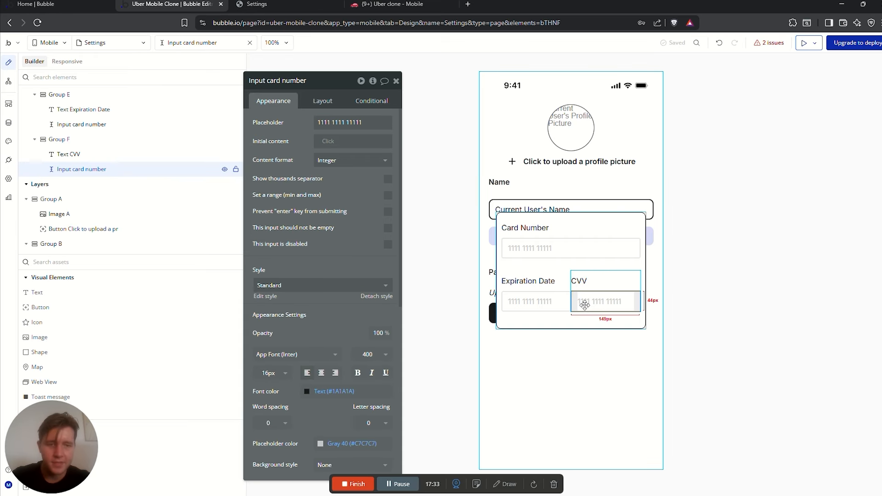
triple_click(366, 120)
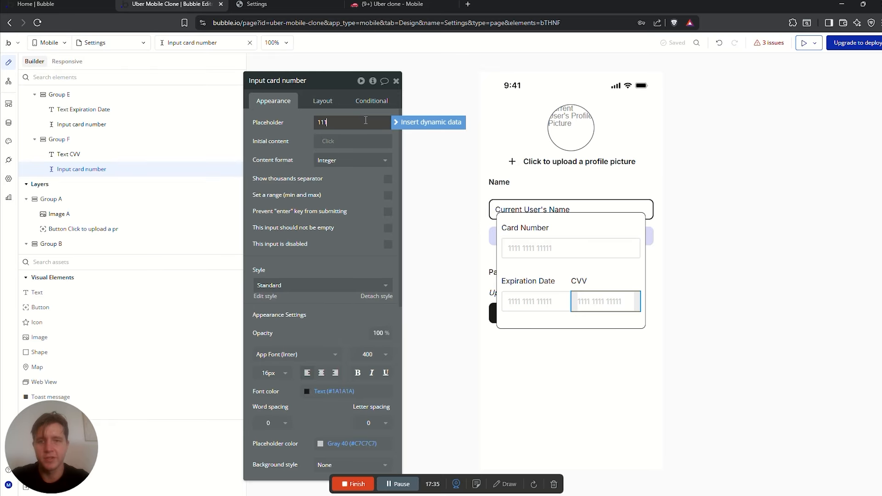
Replace the Expiration Date input with a date/time picker whose width is not fixed
click(540, 302)
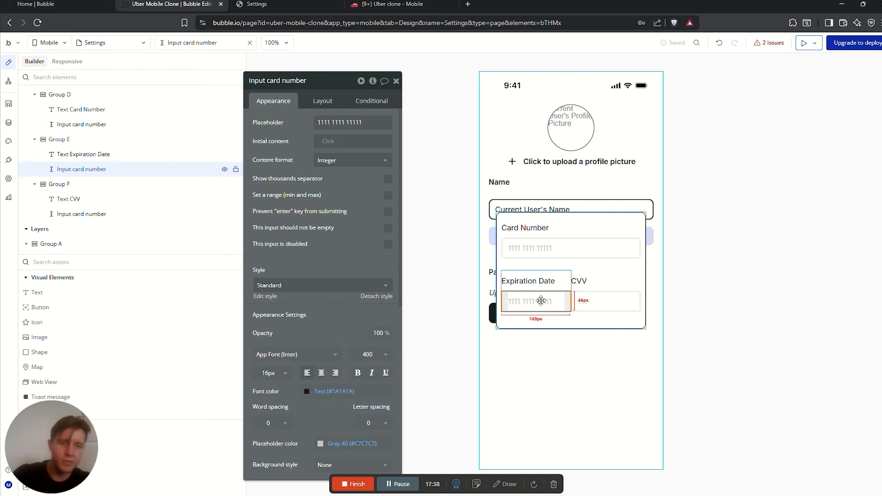
key(Delete)
click(530, 301)
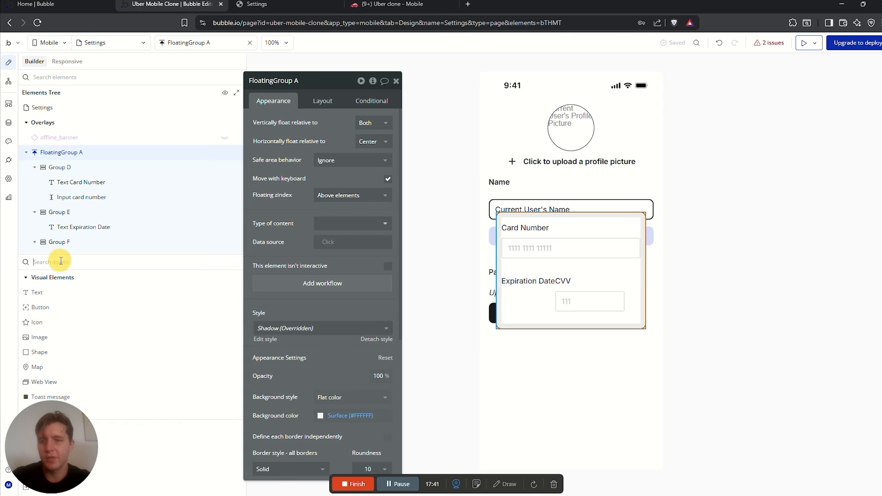
click(67, 259)
text(date)
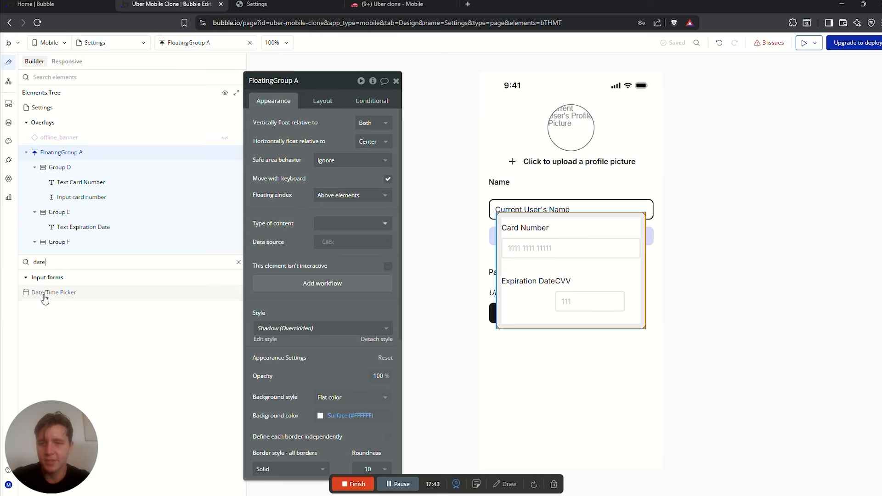
drag(43, 292, 522, 292)
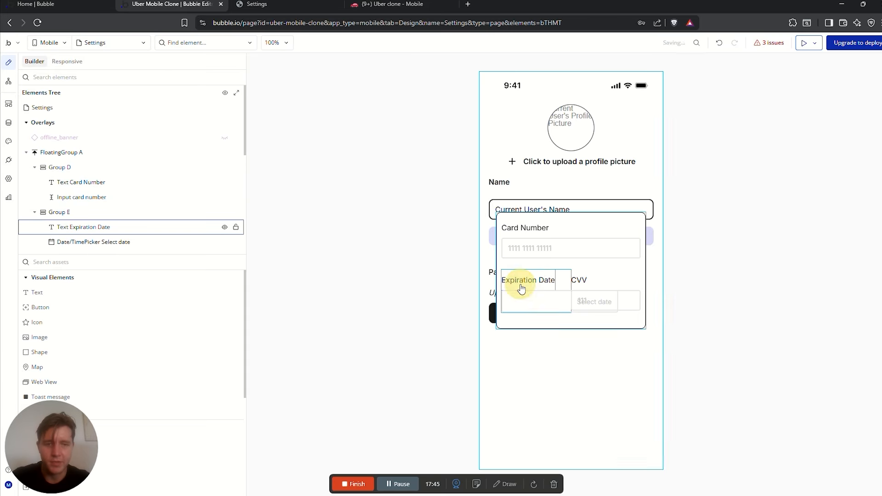
click(326, 101)
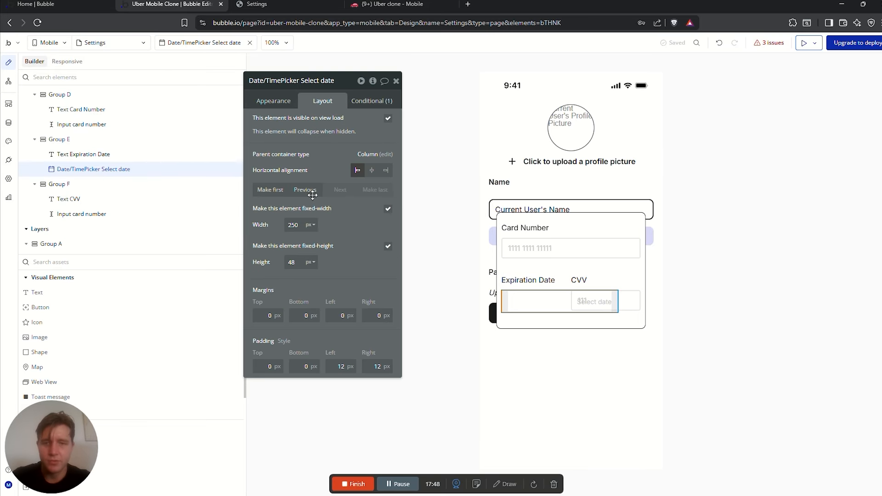
click(388, 210)
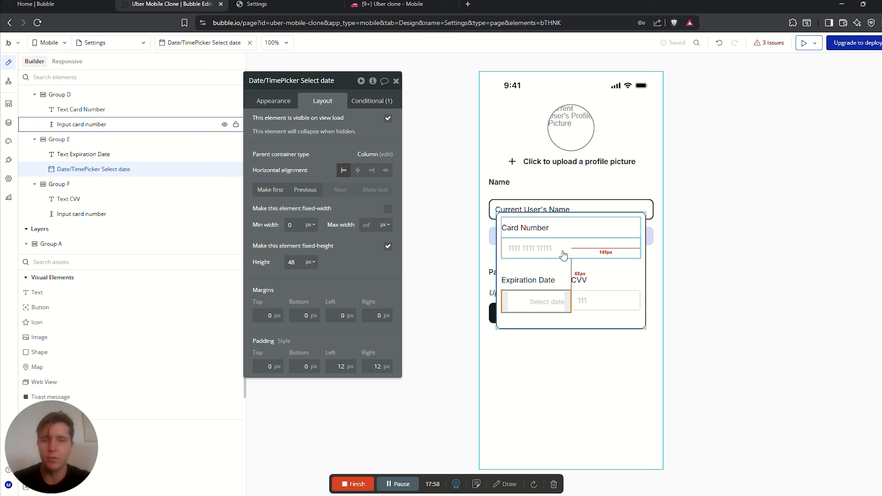
Drag a Button into the card popup
click(120, 258)
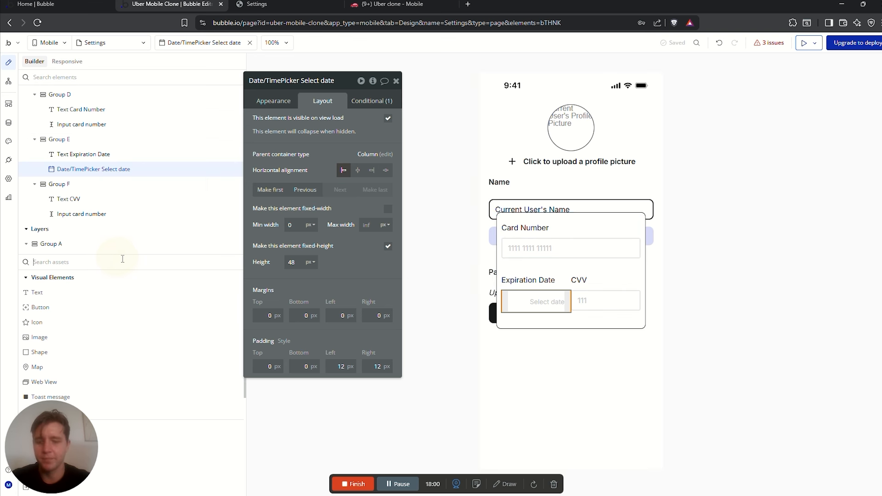
text(butt)
drag(41, 293, 536, 324)
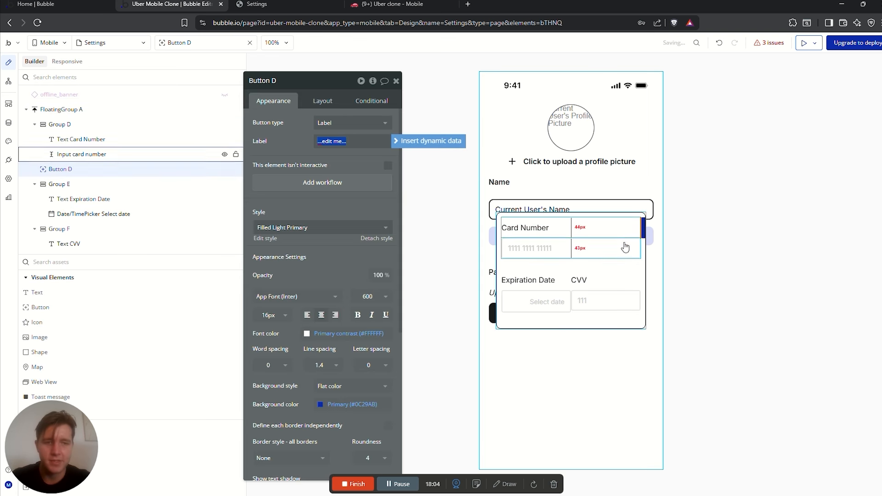
Fit the button and CVV group to content, move the button after CVV, and centre the popup contents
click(334, 98)
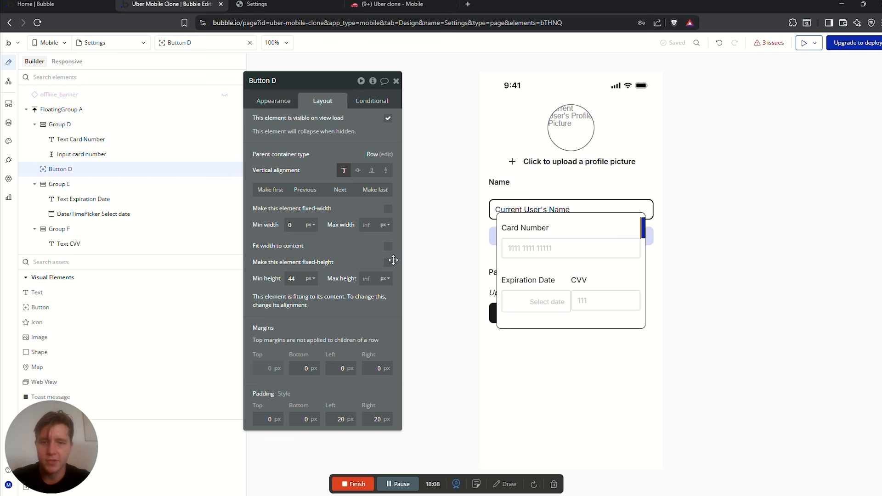
click(389, 246)
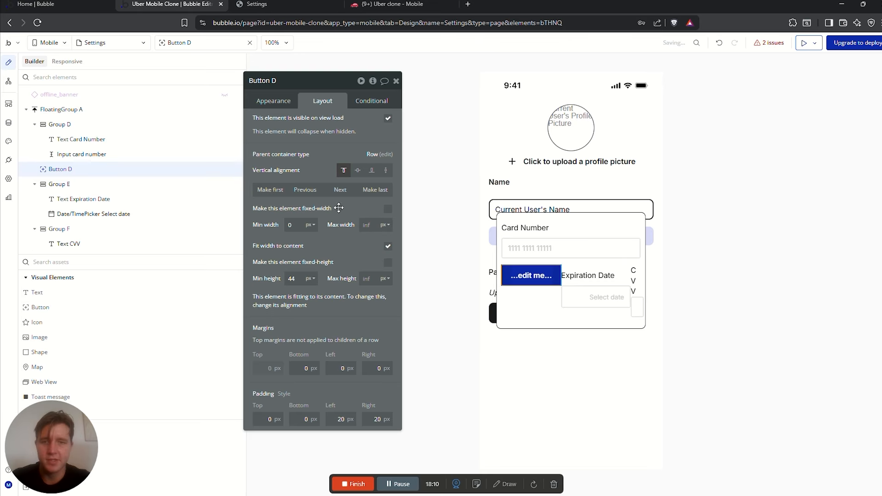
click(340, 189)
click(340, 190)
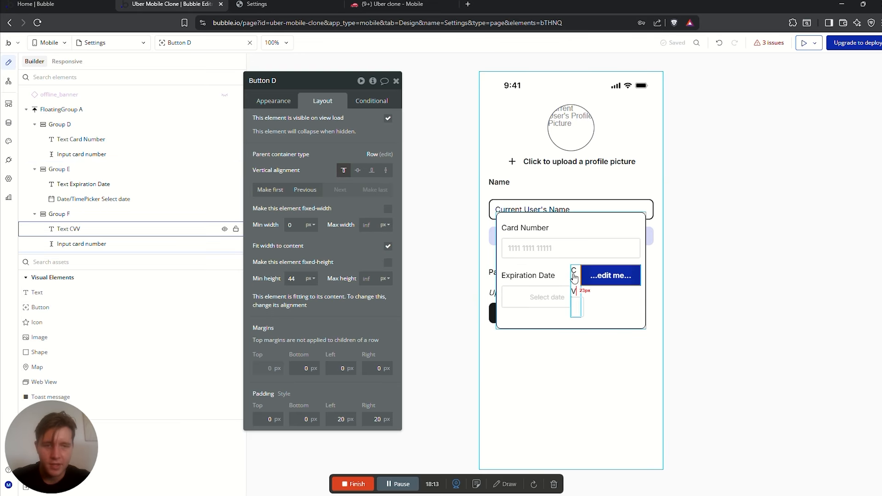
click(578, 294)
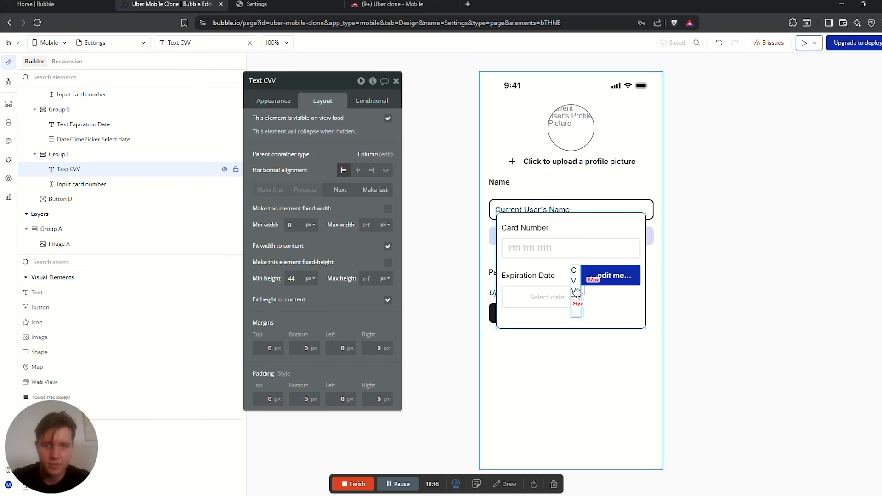
click(60, 154)
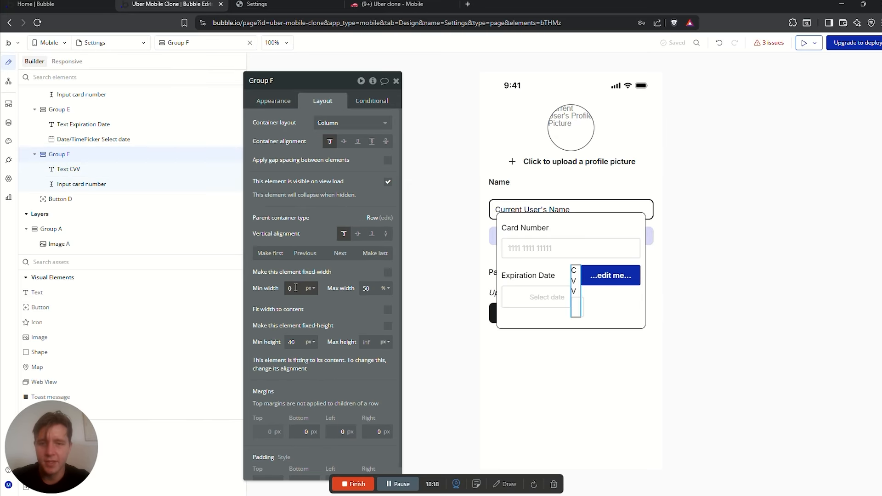
click(388, 310)
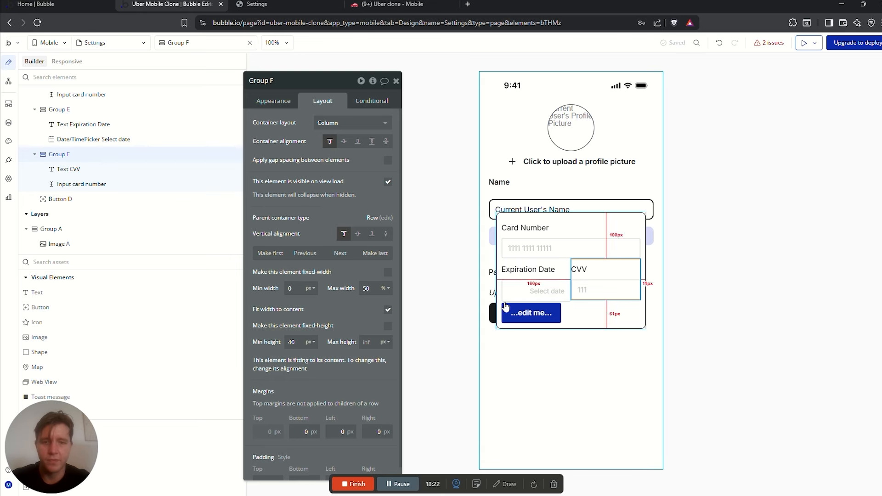
click(537, 313)
click(570, 317)
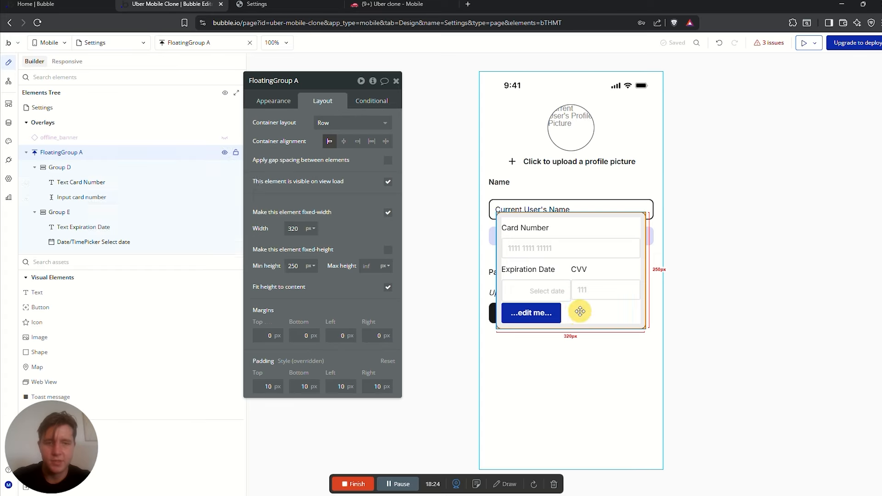
click(342, 141)
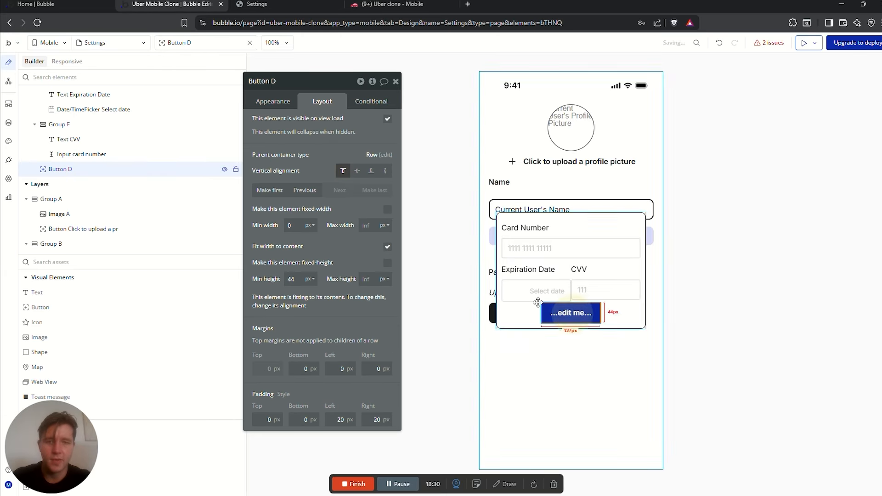
Label the button 'Add Card' with a black #1A1A1A background and roundness 10
click(275, 100)
click(331, 139)
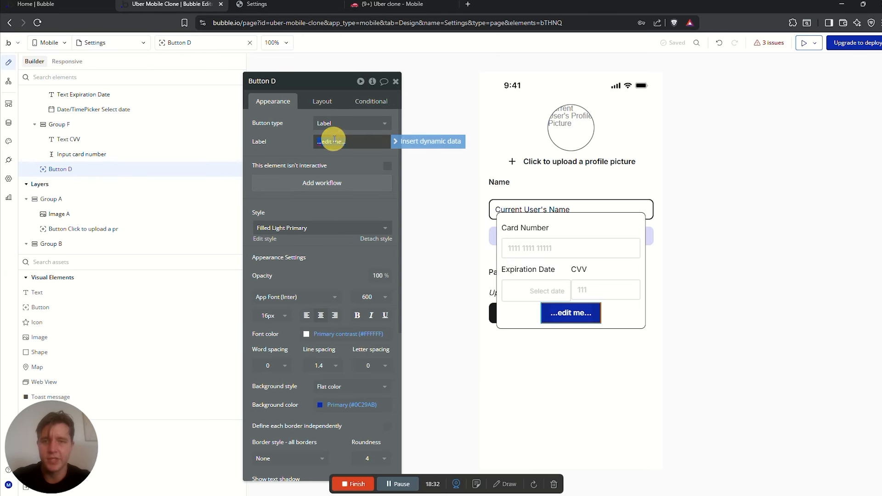
text(Add Card)
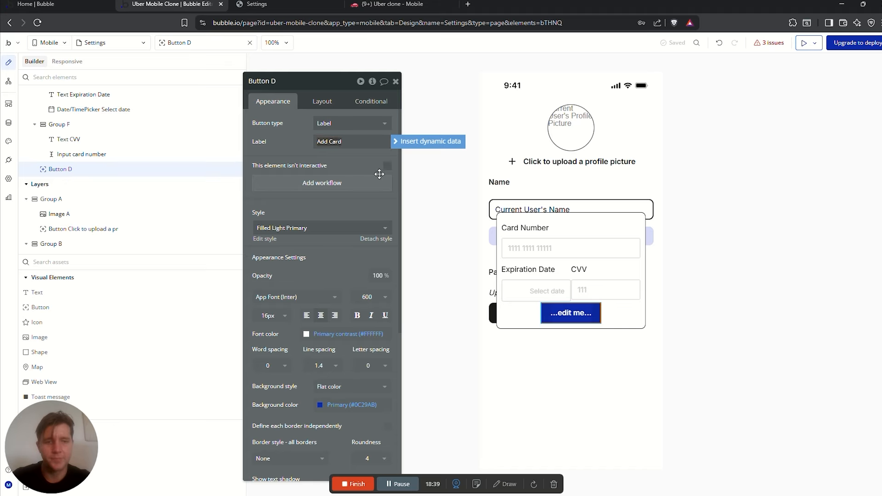
click(319, 405)
click(344, 428)
scroll(305, 406, down, 2)
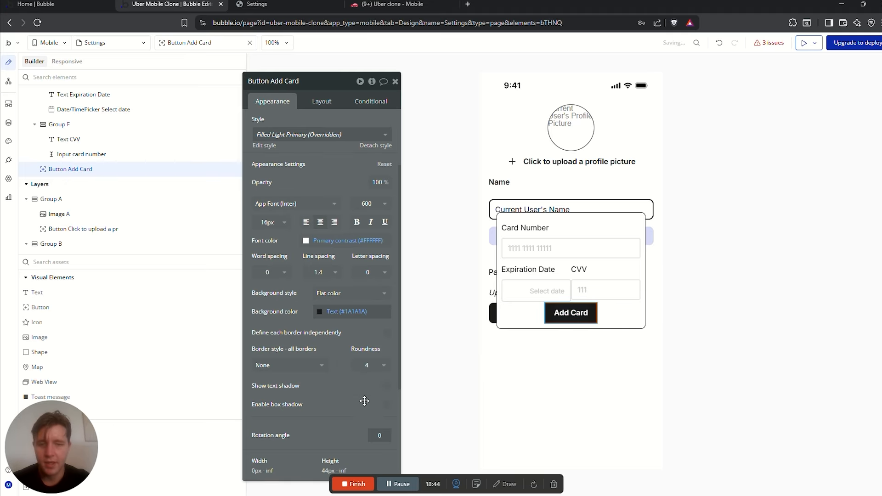
click(366, 365)
click(367, 448)
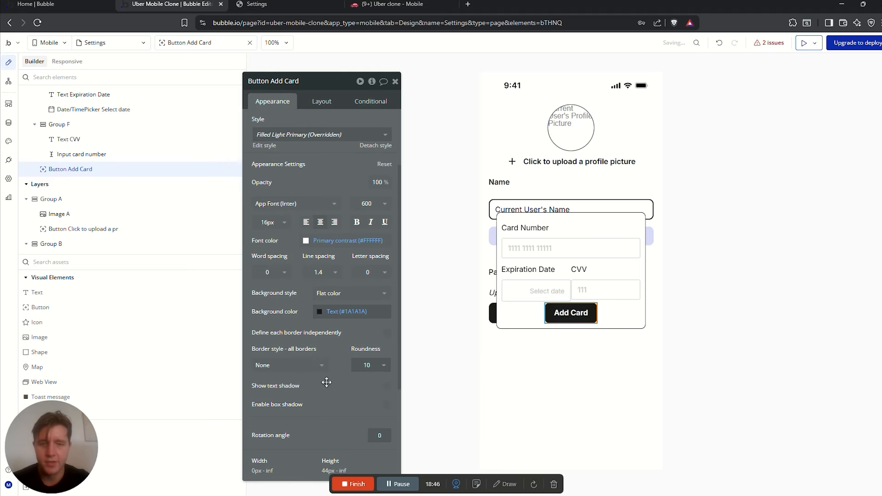
click(602, 314)
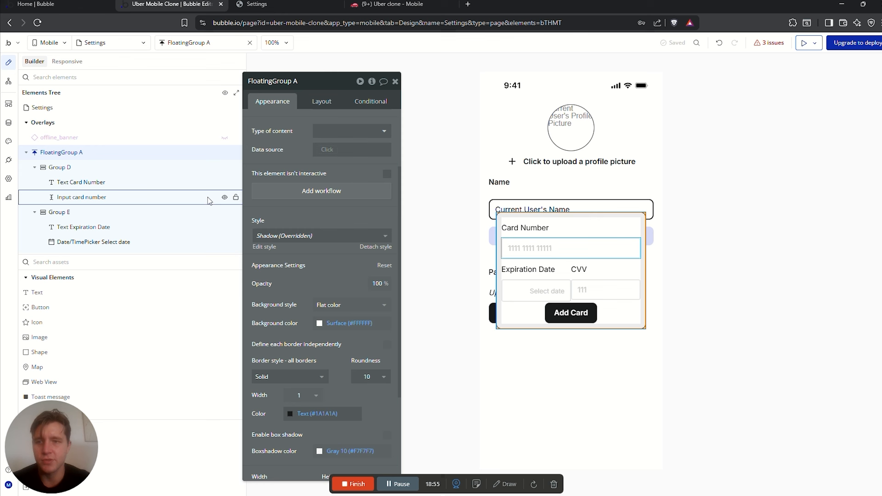
Enable gap spacing on FloatingGroup A with a 10 px row gap and 0 column gap
click(320, 101)
click(387, 162)
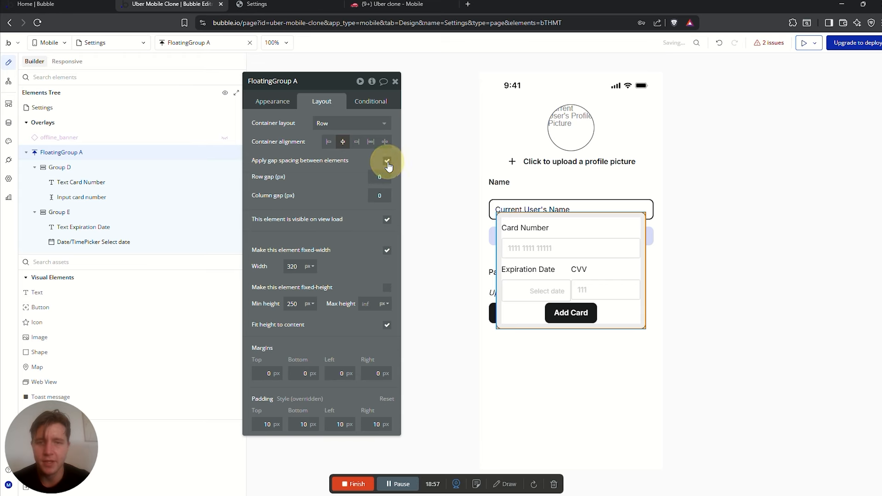
text(10)
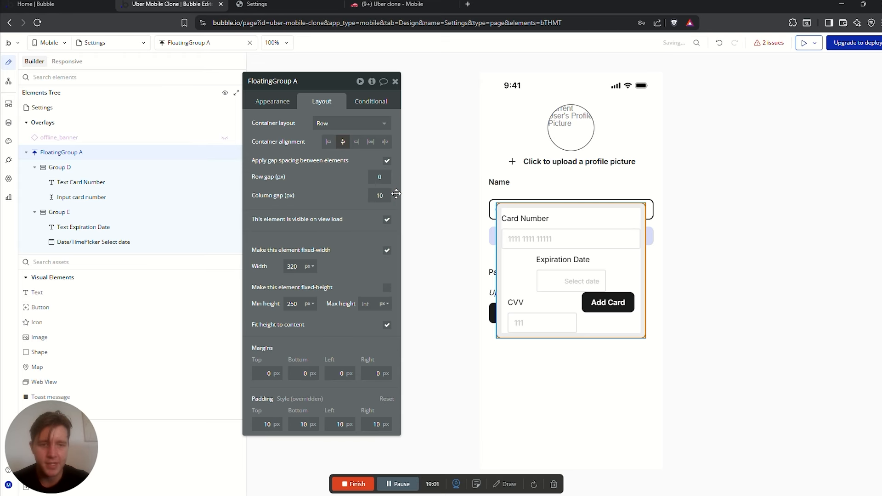
double_click(390, 194)
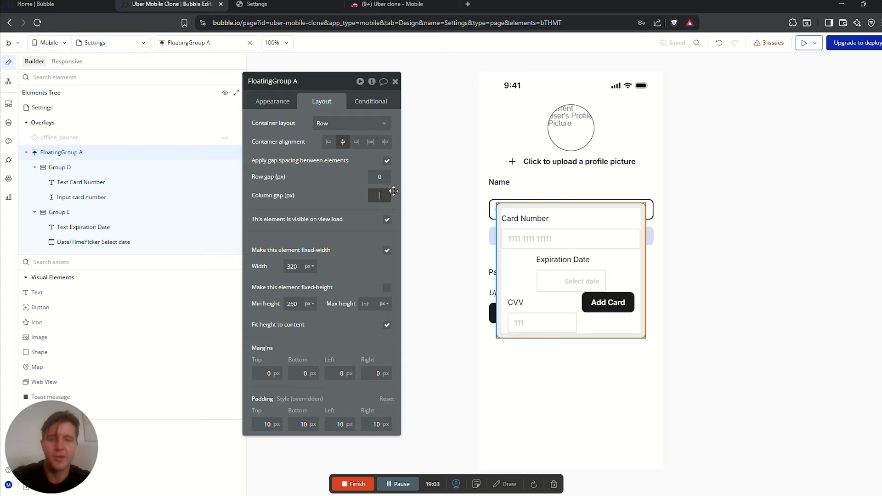
click(394, 177)
text(10)
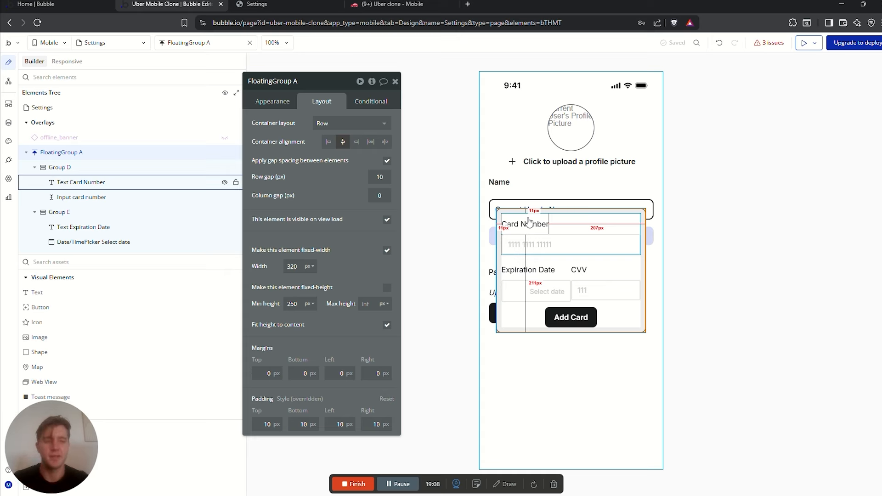
click(583, 321)
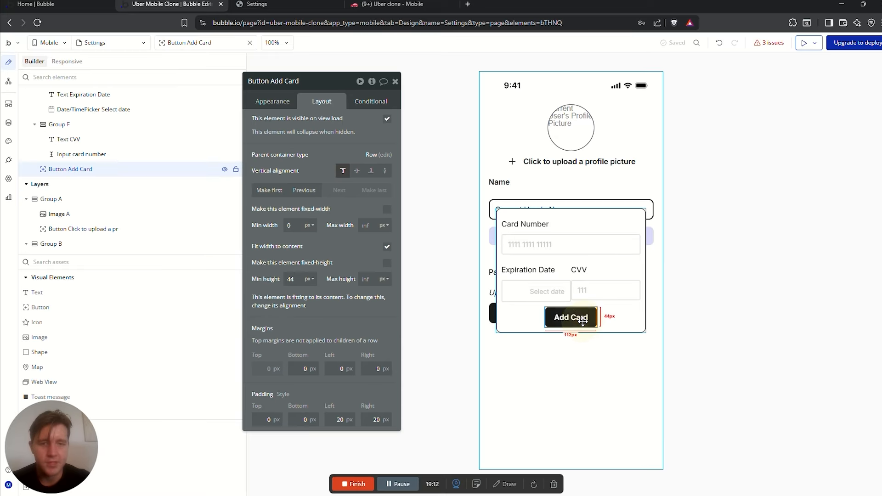
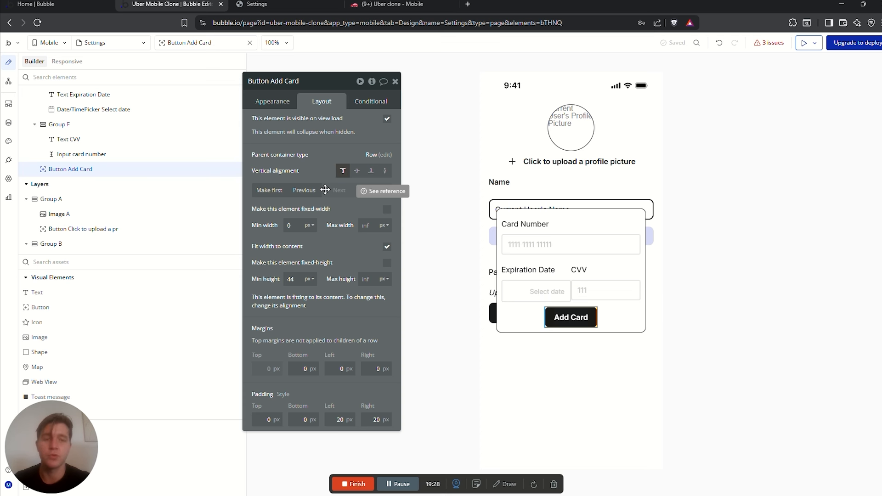
Select the Settings page, then Group A, then the 'Add a card' button on the canvas
click(577, 364)
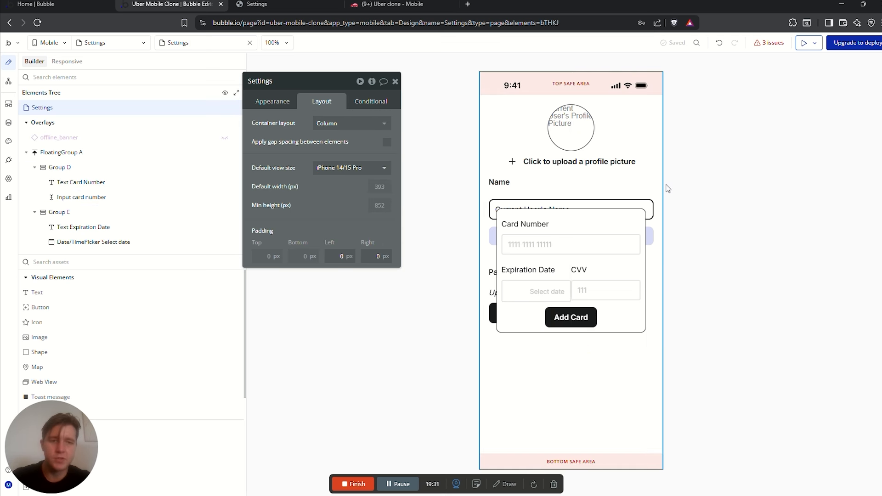
click(650, 147)
scroll(119, 134, up, 4)
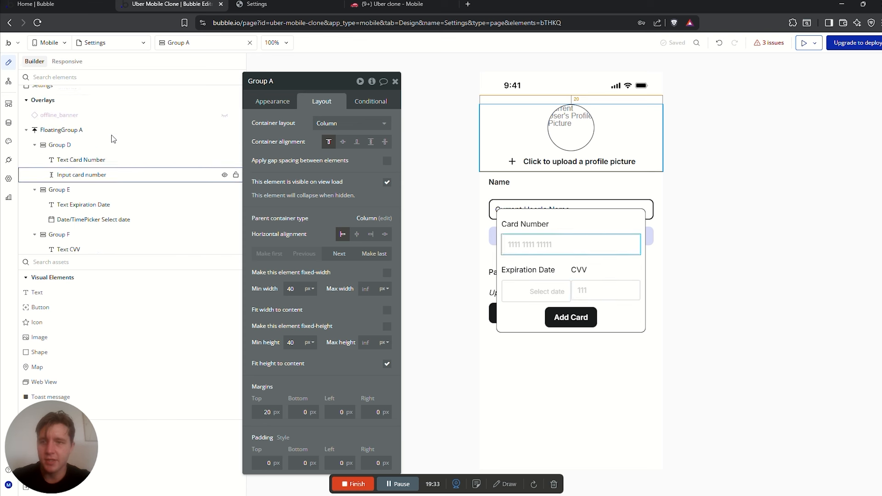
mouse_move(204, 156)
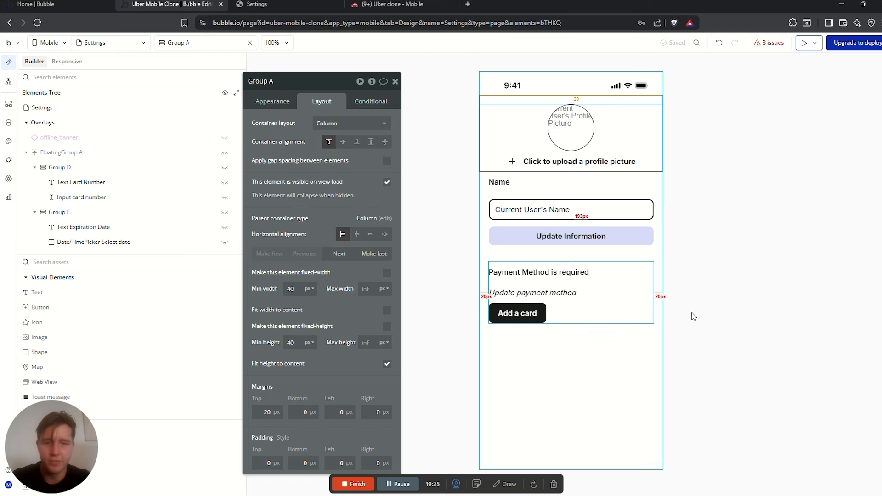
click(529, 315)
Add a workflow so tapping 'Add a card' shows FloatingGroup A
click(273, 101)
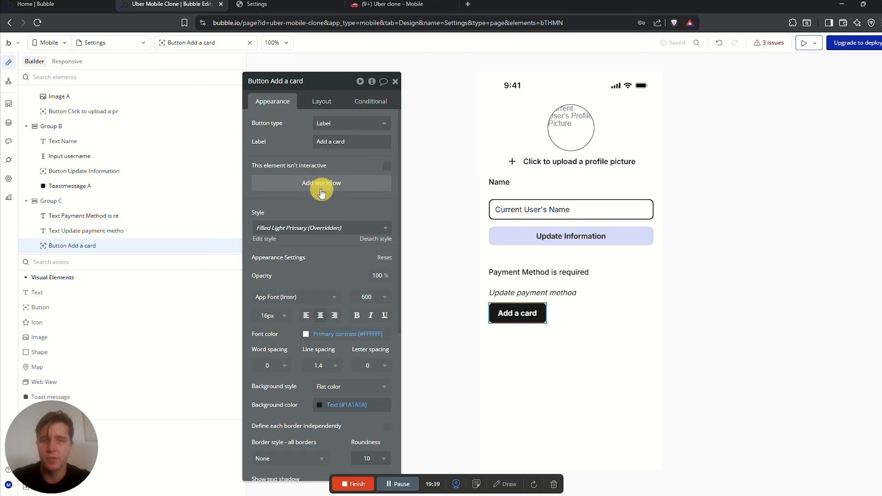
click(360, 181)
click(518, 122)
text(show)
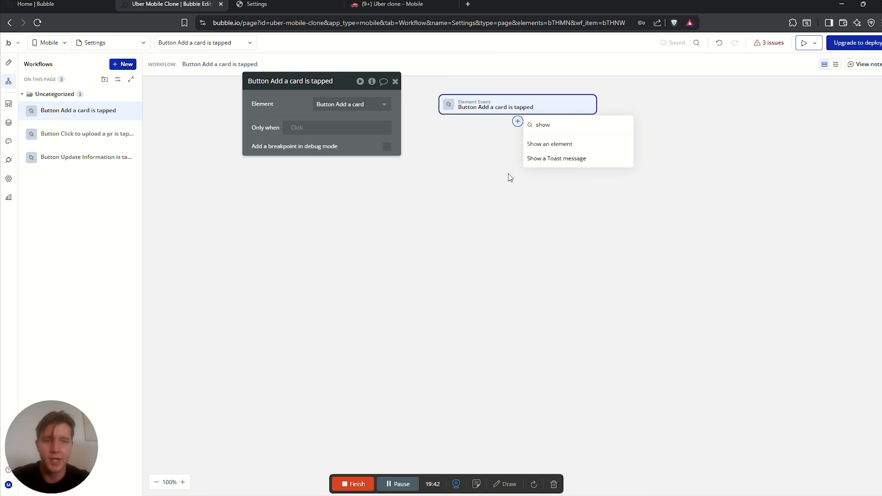
click(542, 144)
click(352, 104)
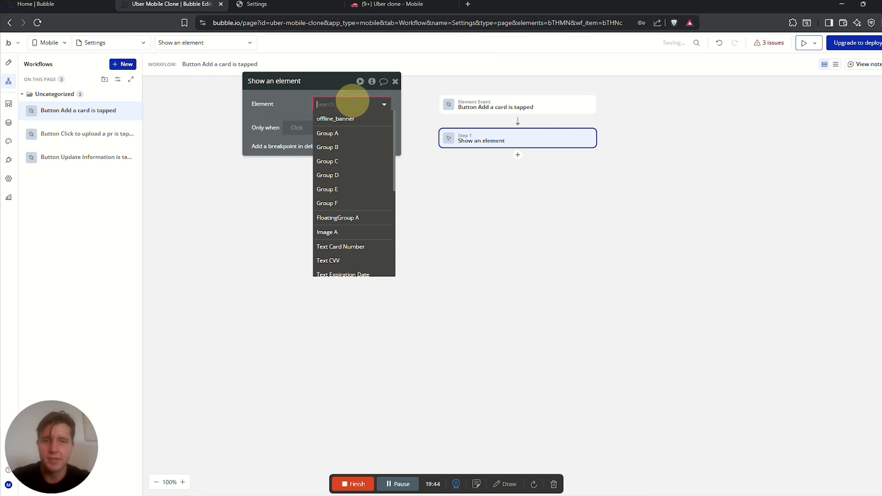
text(float)
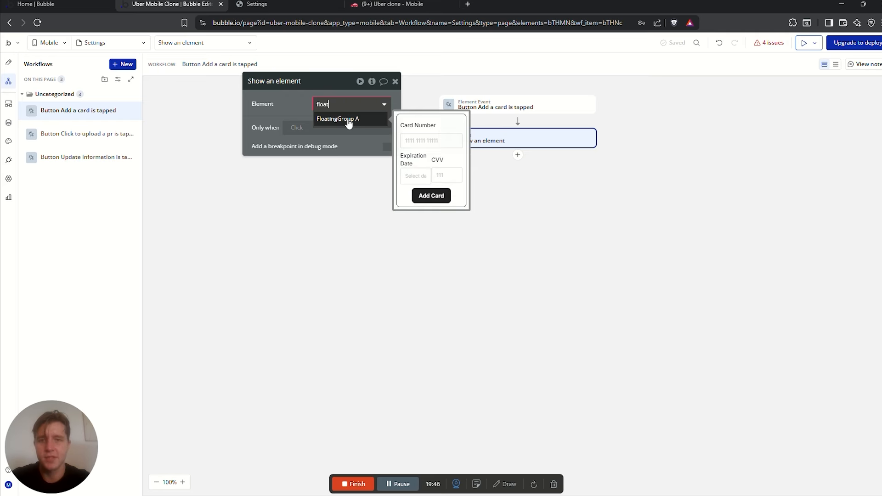
click(350, 119)
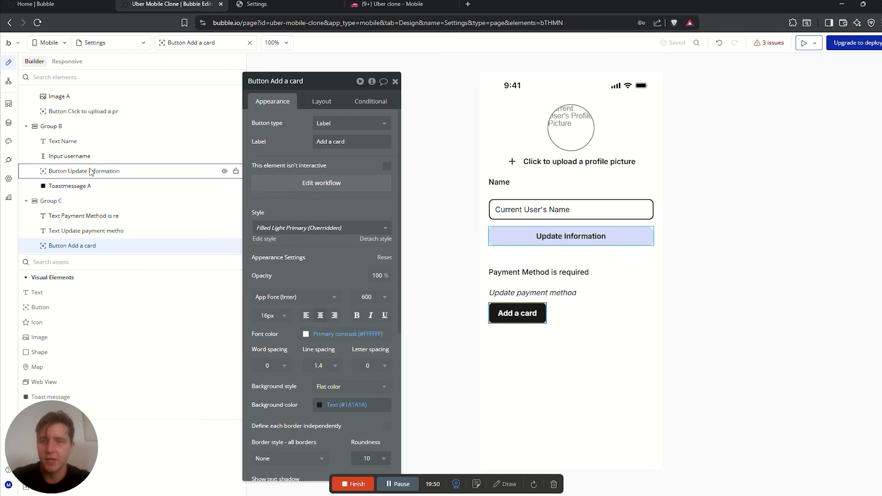
Add a workflow so tapping the popup's 'Add Card' button hides FloatingGroup A
scroll(90, 172, up, 5)
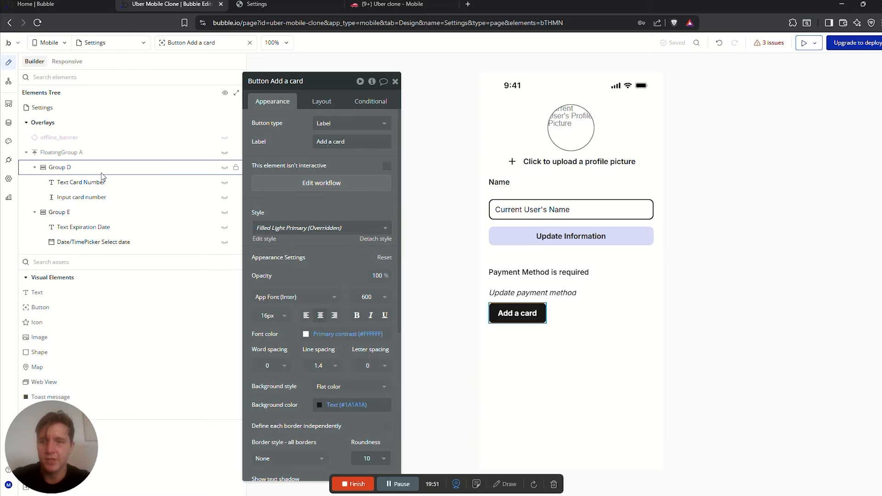
click(236, 152)
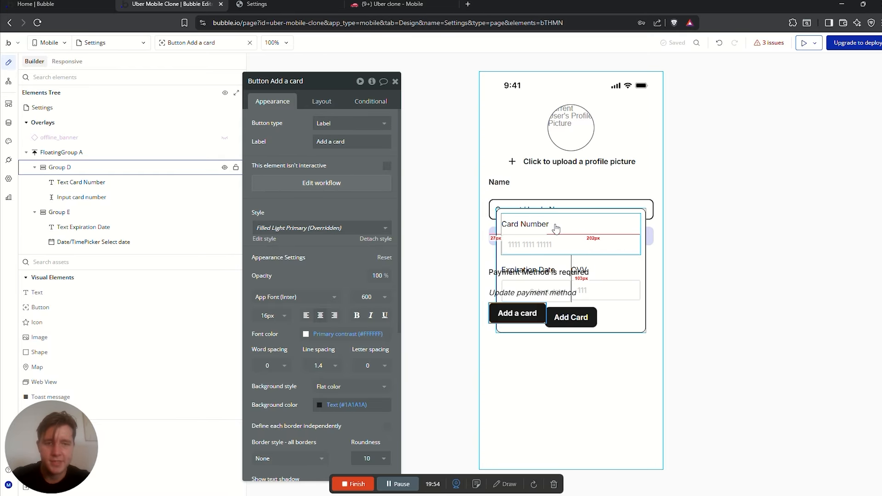
click(597, 213)
click(571, 317)
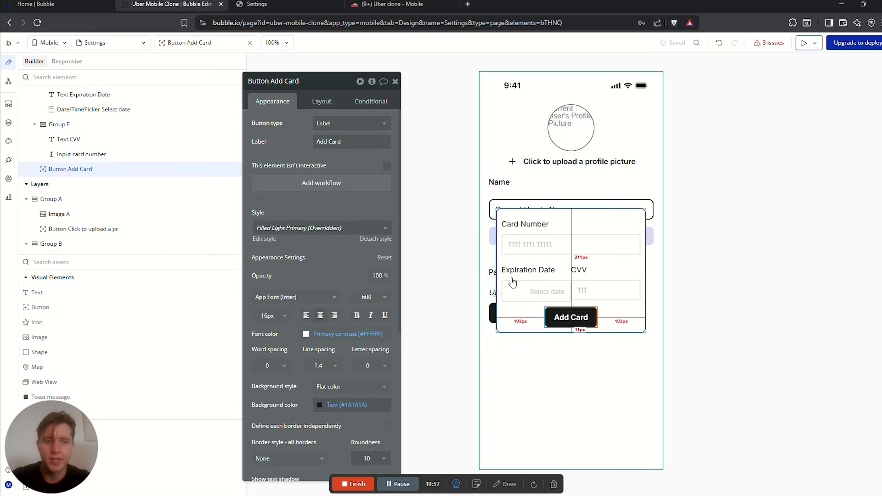
click(337, 171)
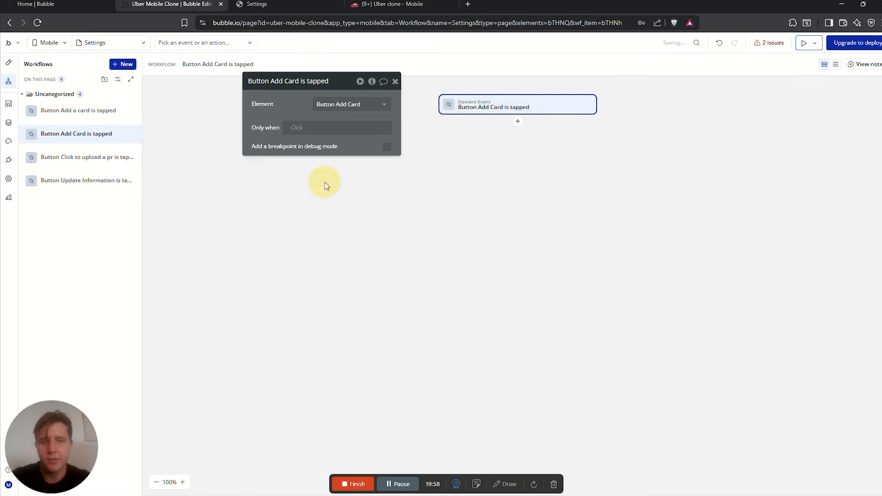
click(518, 122)
mouse_move(586, 161)
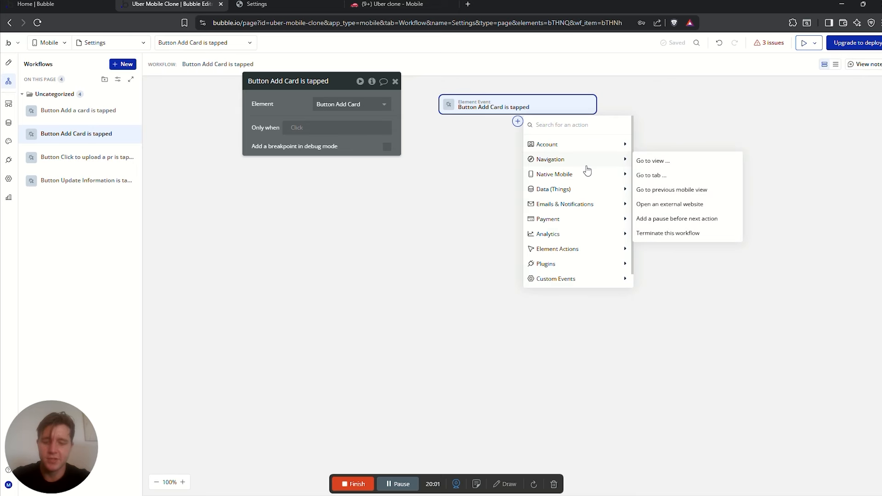
text(hide)
click(572, 145)
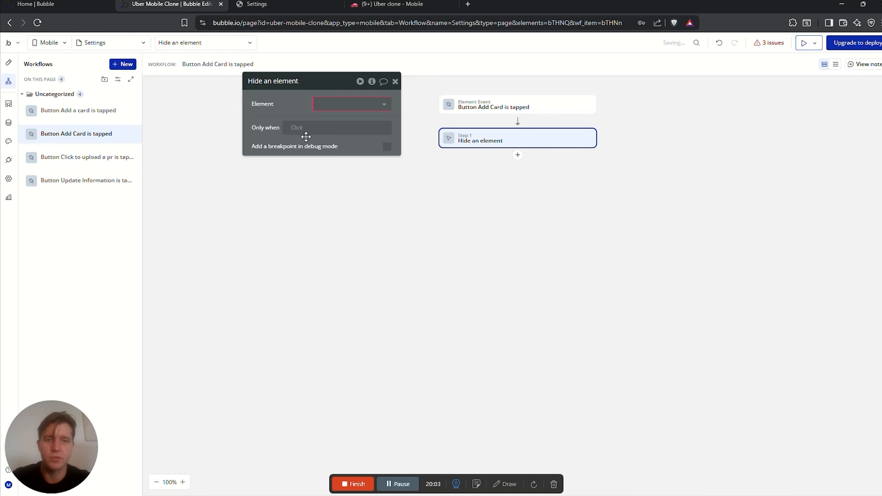
click(351, 104)
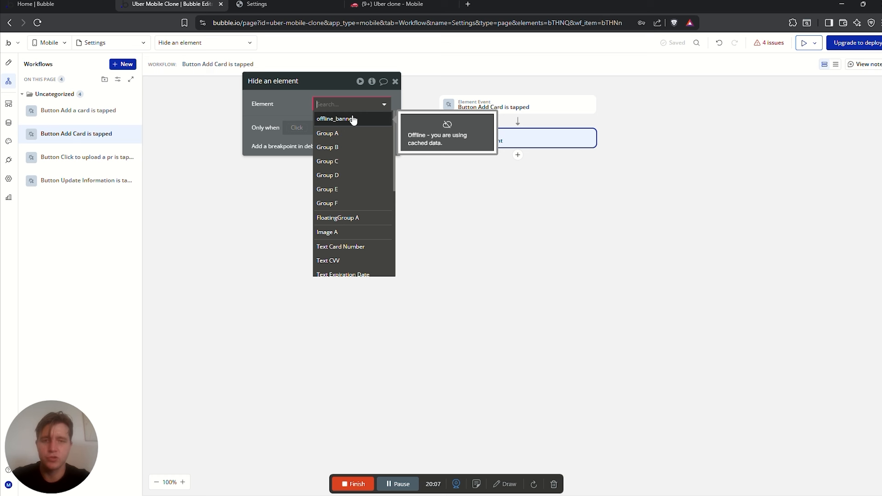
text(flaot)
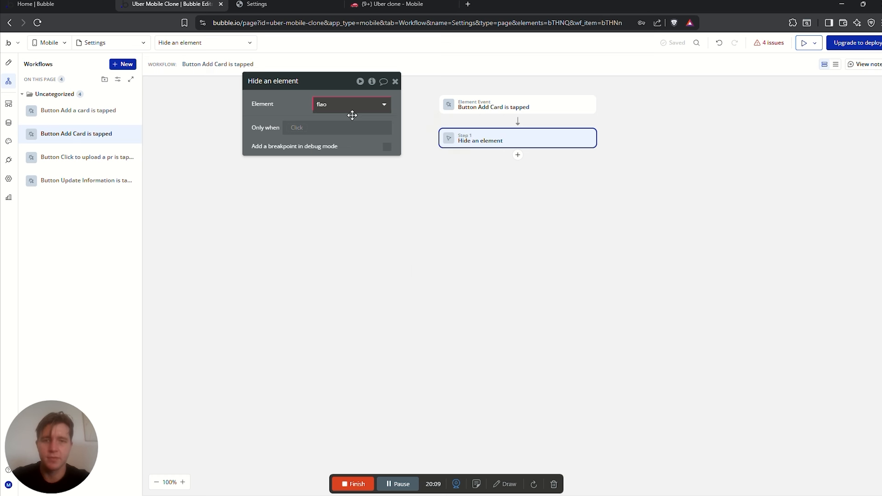
click(352, 115)
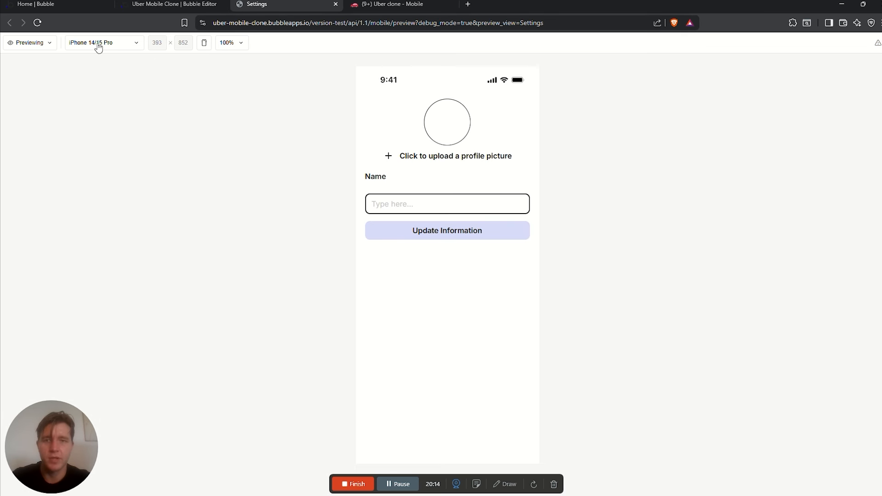
Reload the preview and check how the card popup behaves
click(37, 22)
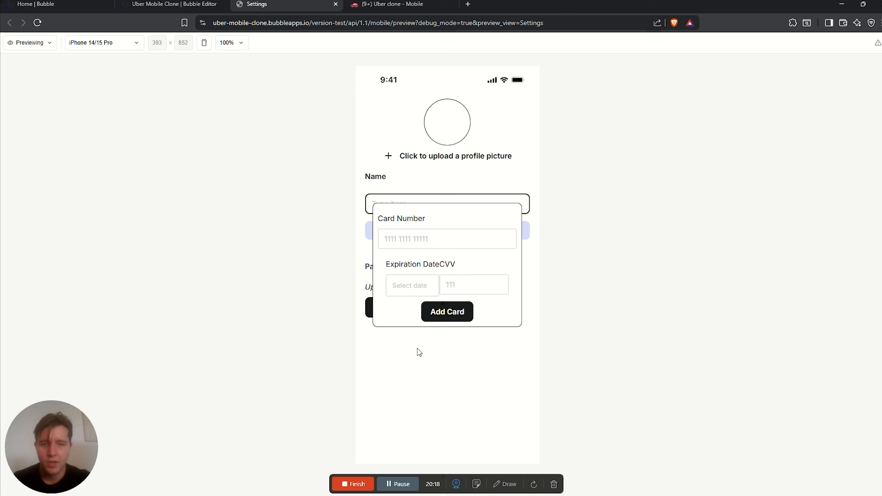
click(421, 342)
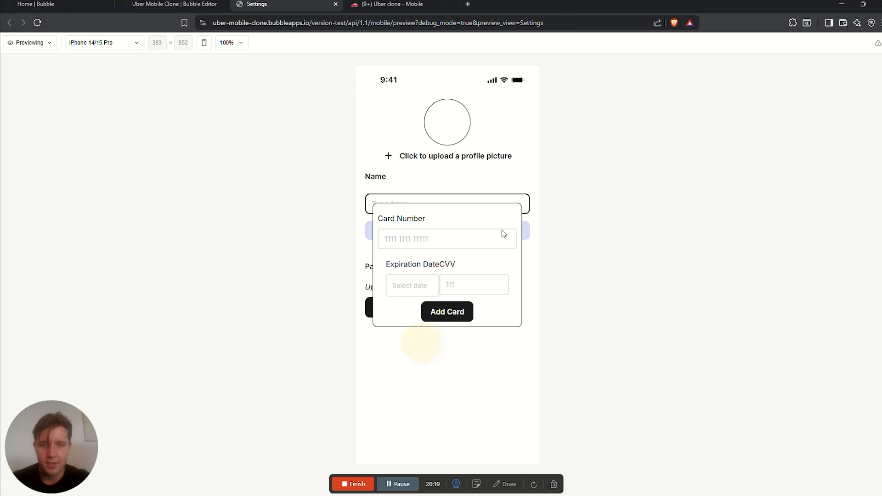
drag(380, 211, 502, 301)
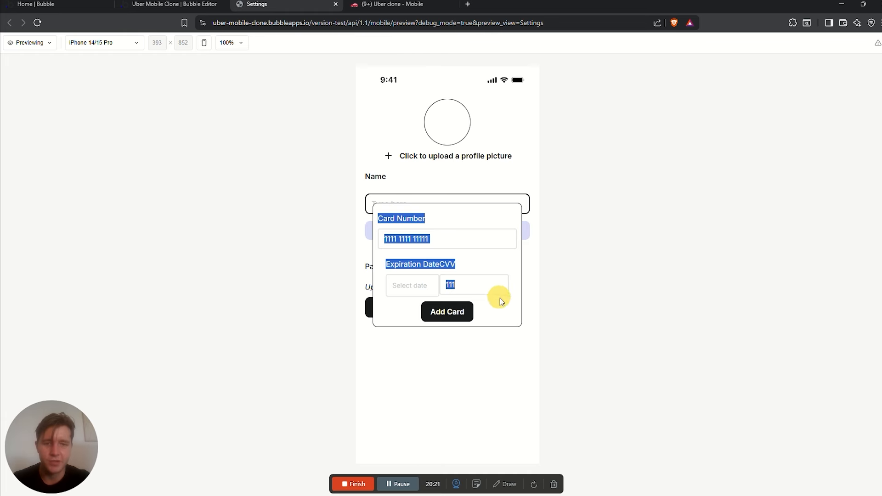
click(174, 4)
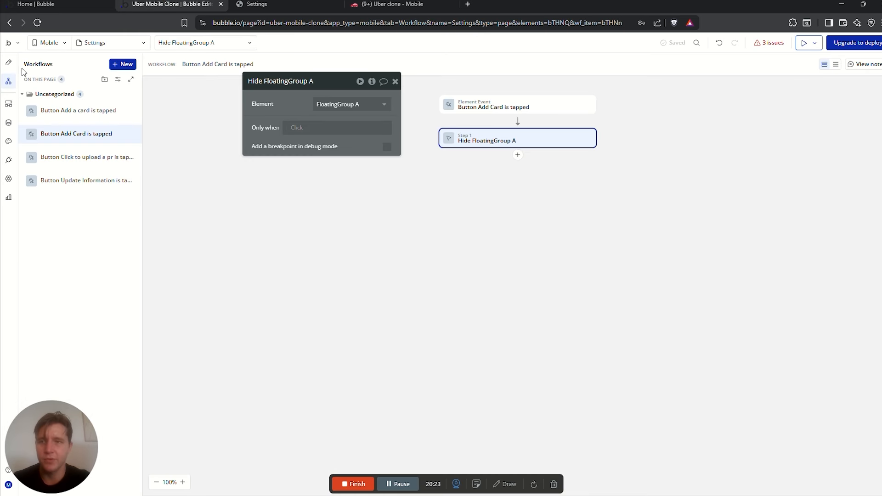
Uncheck 'This element is visible on view load' for FloatingGroup A, then return to the preview
click(8, 62)
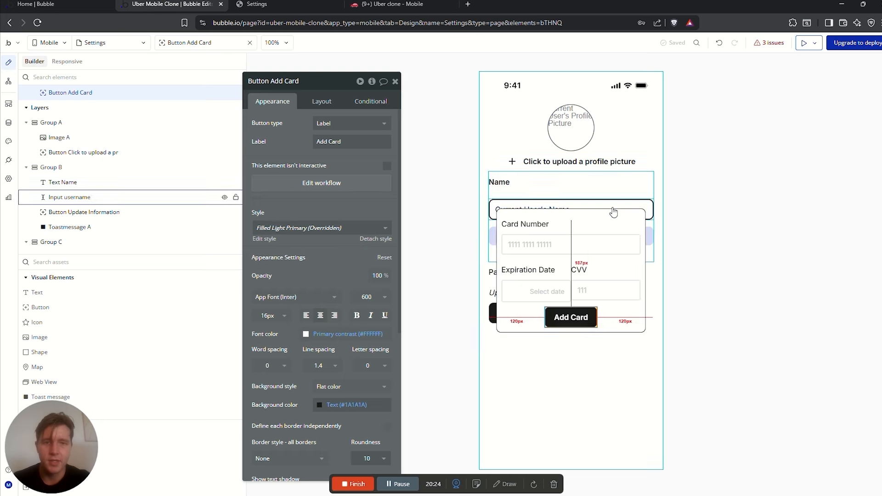
click(322, 102)
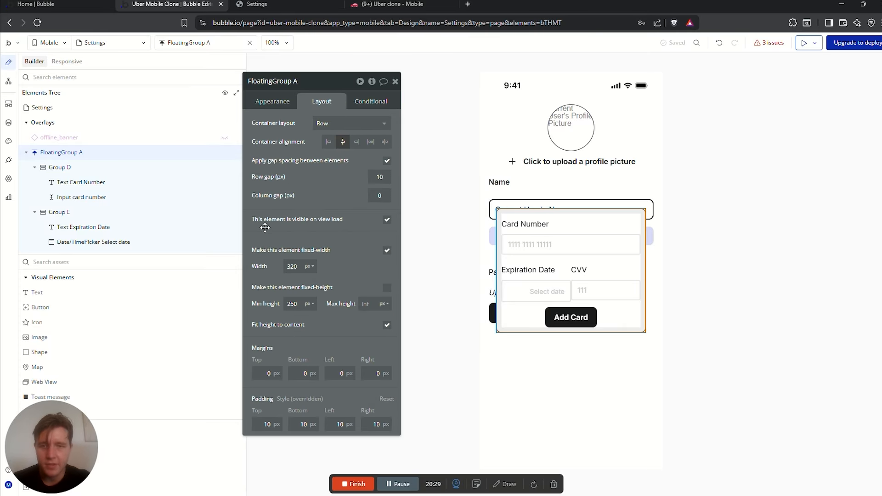
click(387, 220)
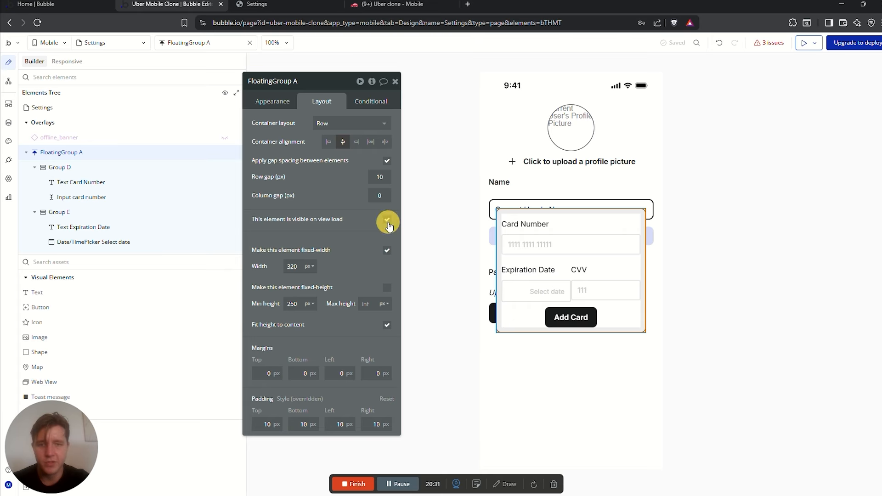
click(257, 4)
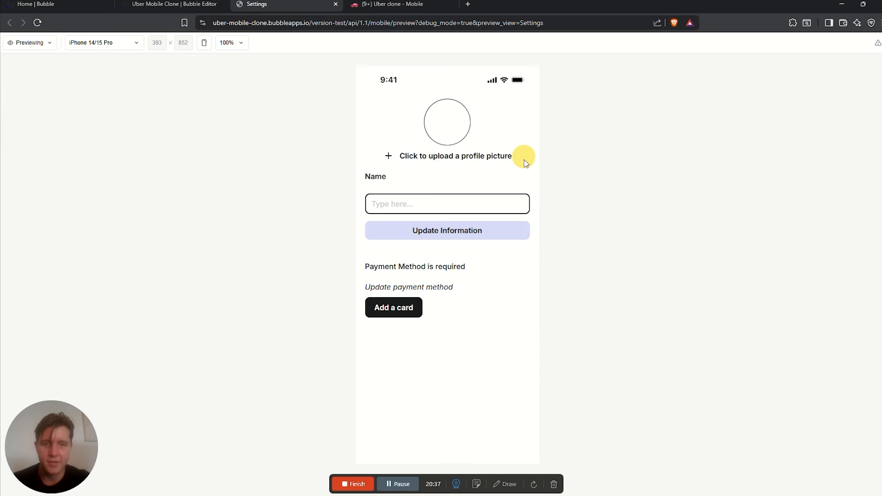
Upload the car icon image as the profile picture in the preview
click(525, 159)
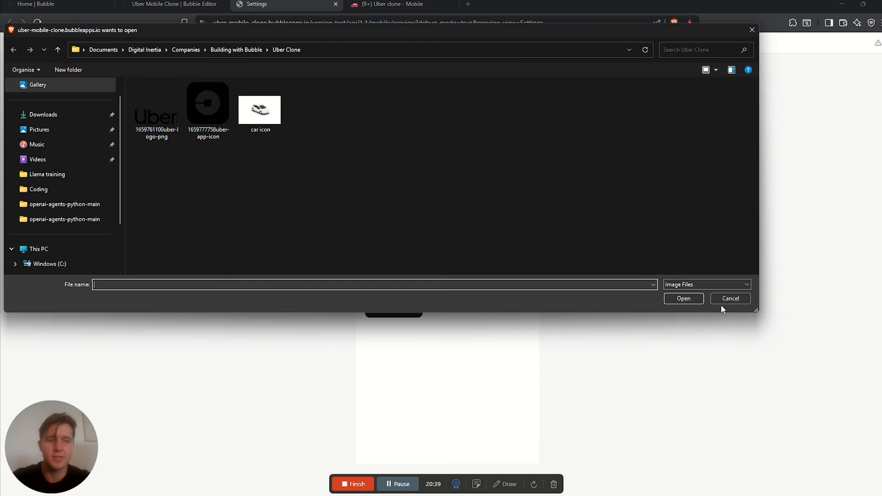
click(267, 115)
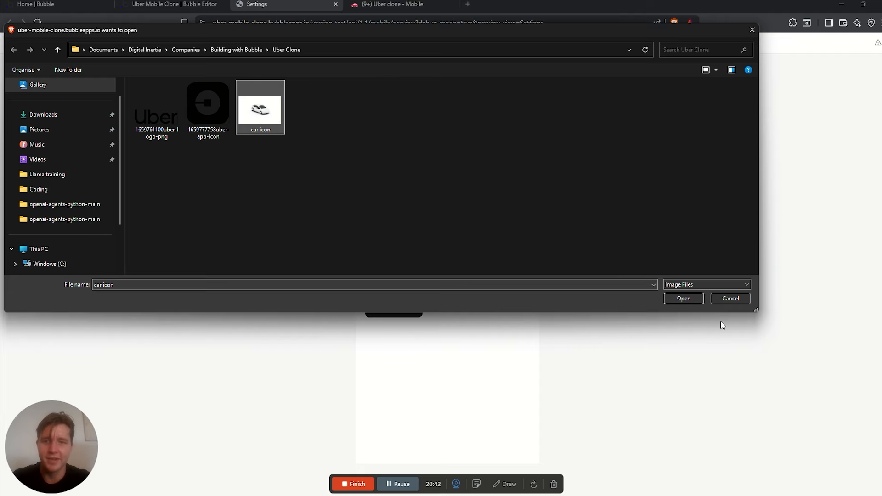
click(684, 299)
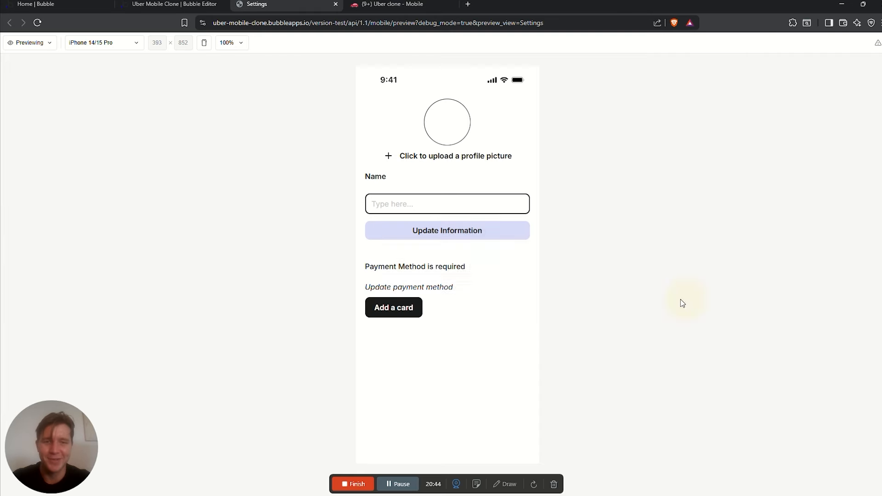
Enter test card number 111 and CVV 1111, then submit Add Card to close the popup
click(404, 312)
click(442, 237)
text(chuent)
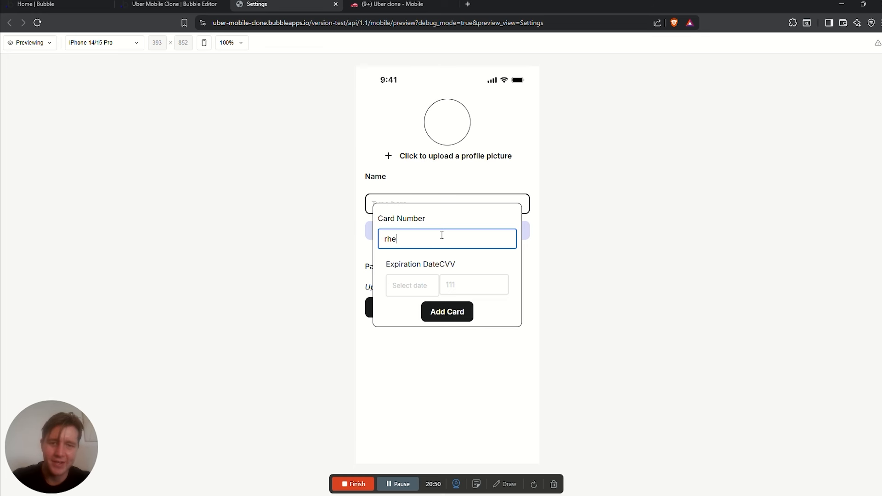
key(ctrl+a)
key(BackSpace)
text(111)
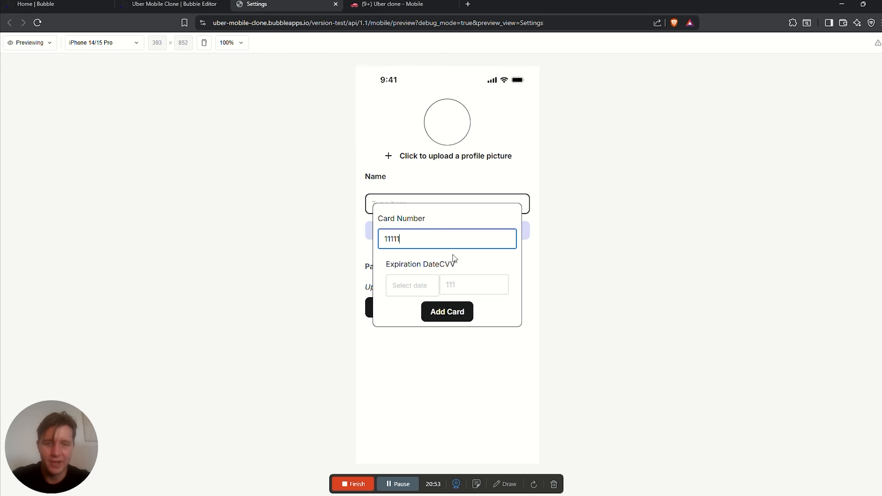
click(448, 285)
text(1111)
click(406, 286)
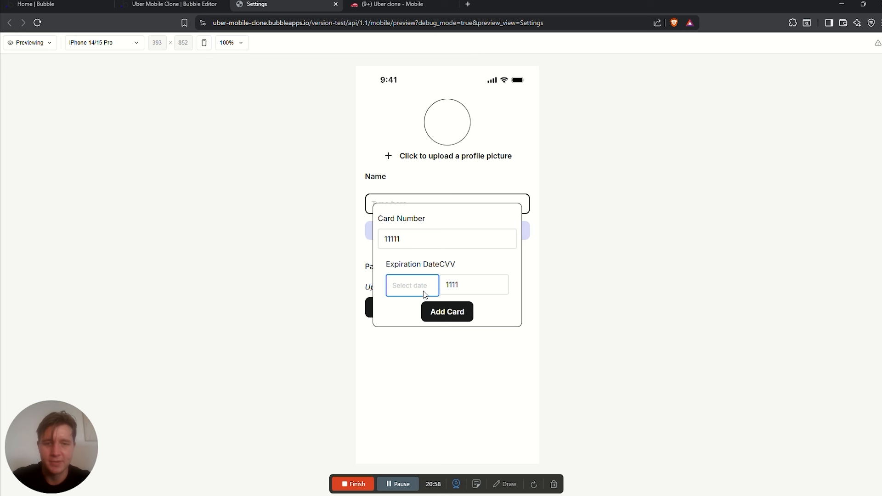
click(447, 312)
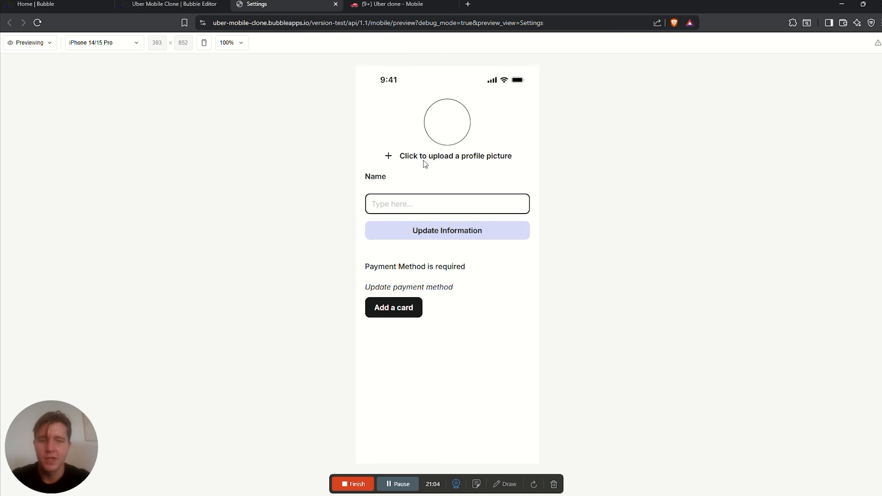
Retry the profile picture upload, cancel the file picker, and return to the editor
click(505, 157)
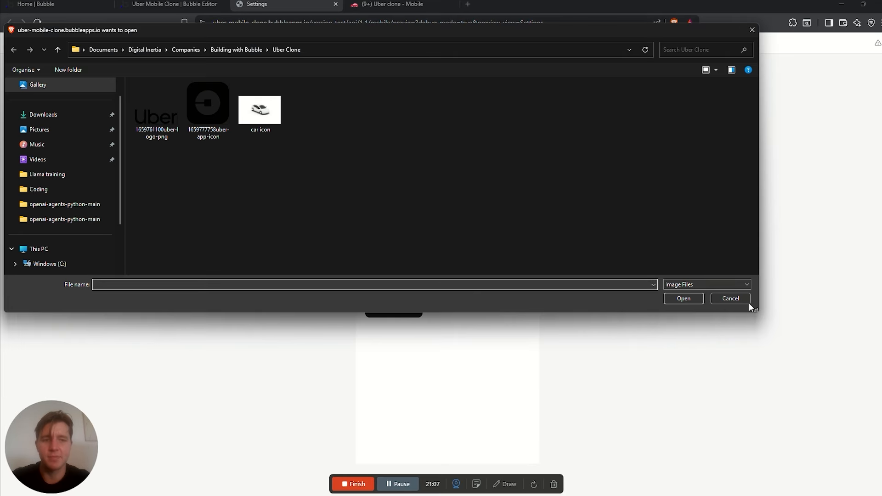
click(735, 300)
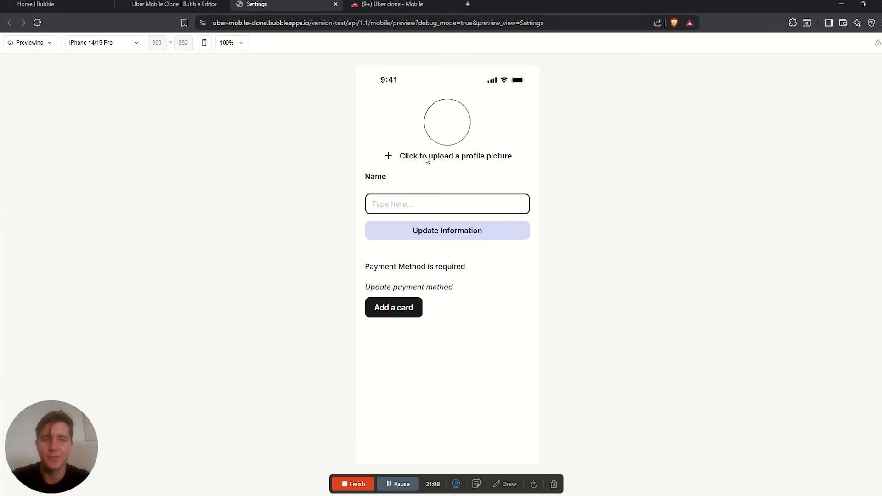
click(149, 3)
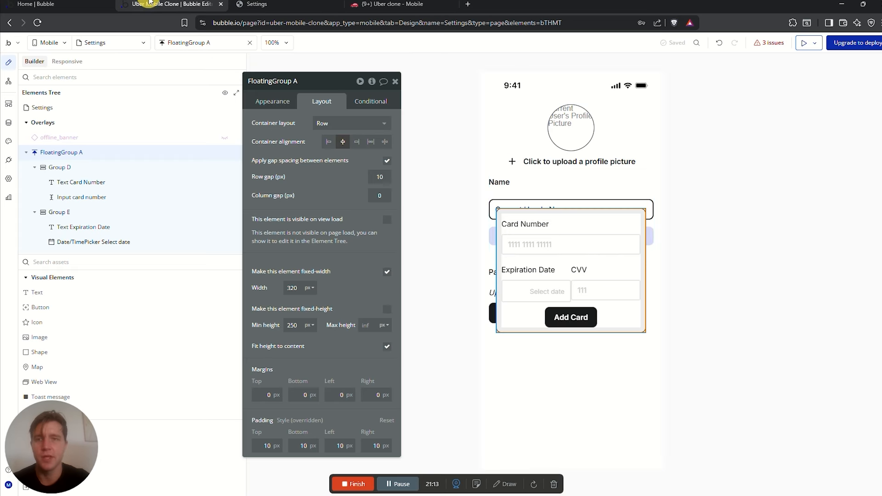
Inspect the Sign Up button's workflow and the target views of its go-to-tab step
click(394, 82)
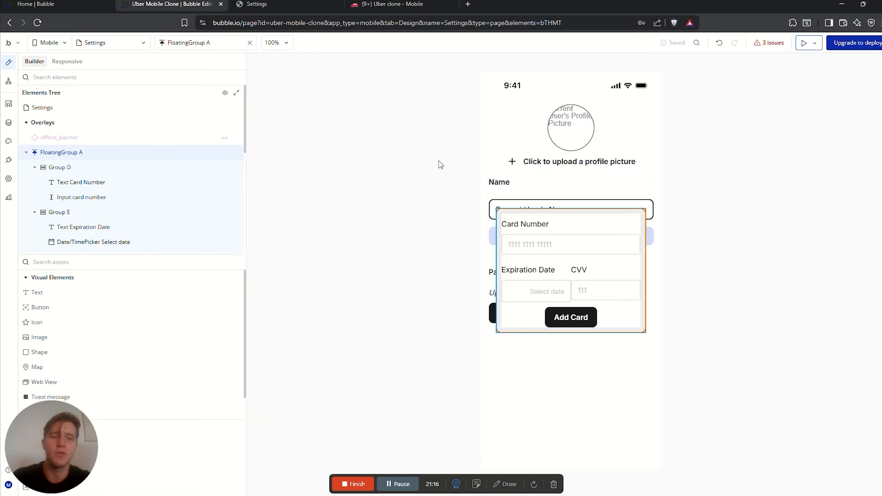
click(106, 46)
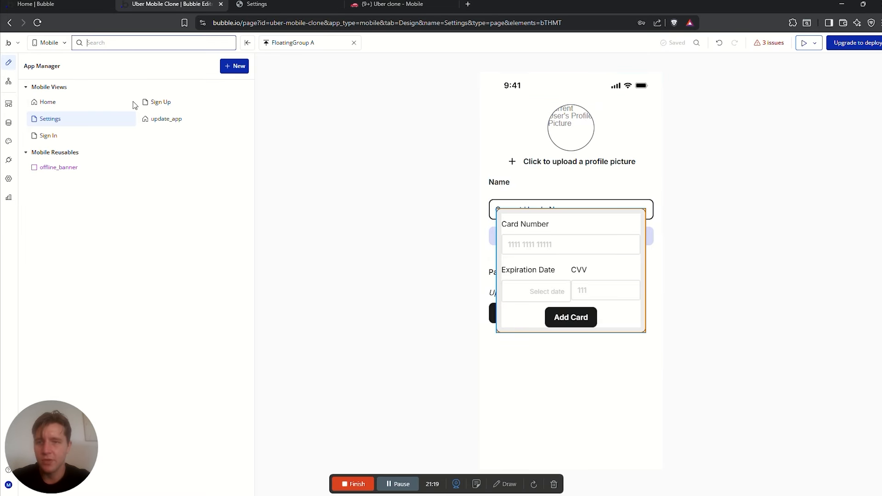
mouse_move(53, 140)
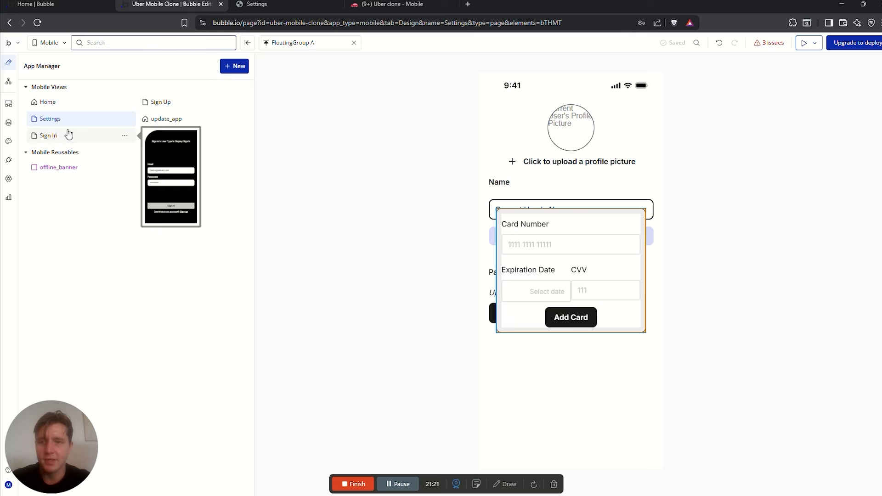
click(160, 103)
click(571, 327)
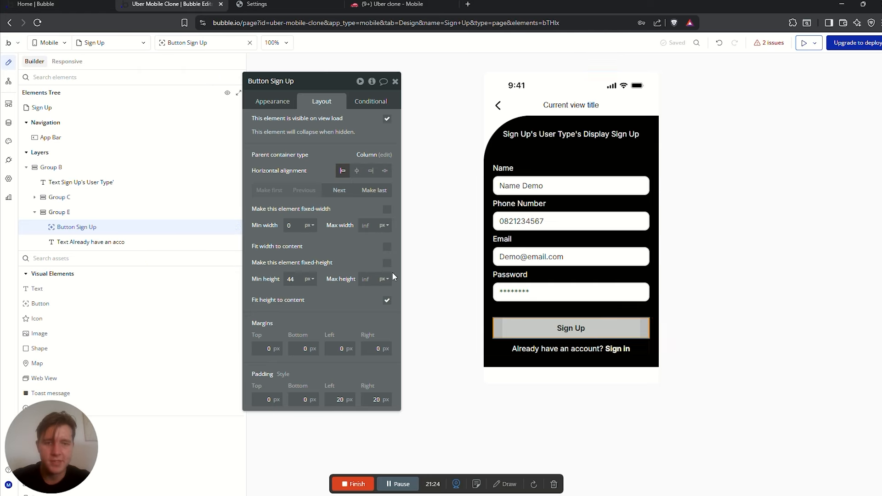
click(274, 101)
click(335, 185)
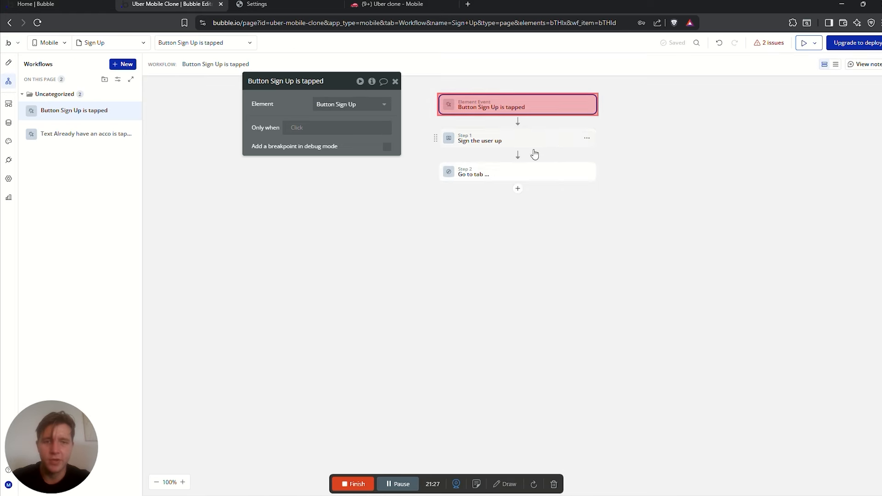
click(479, 172)
click(384, 104)
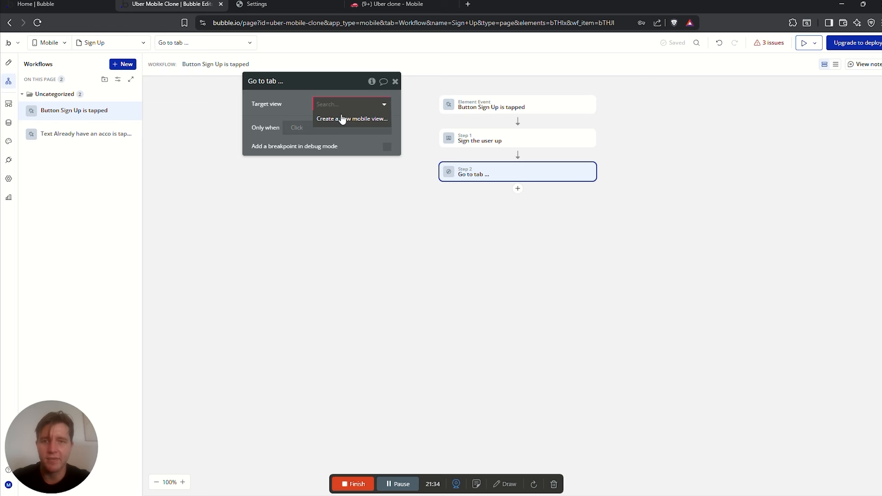
Switch to the Settings view and tick 'Include as Tab Item' in its properties
click(125, 43)
click(50, 119)
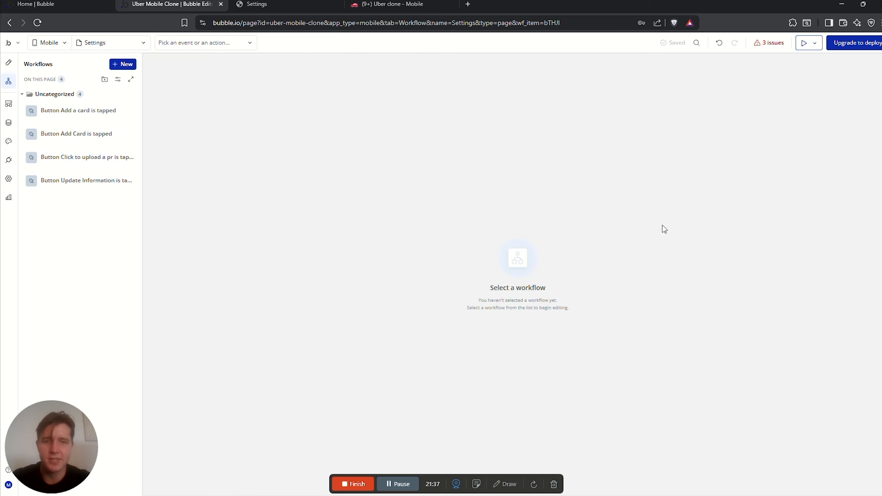
click(9, 63)
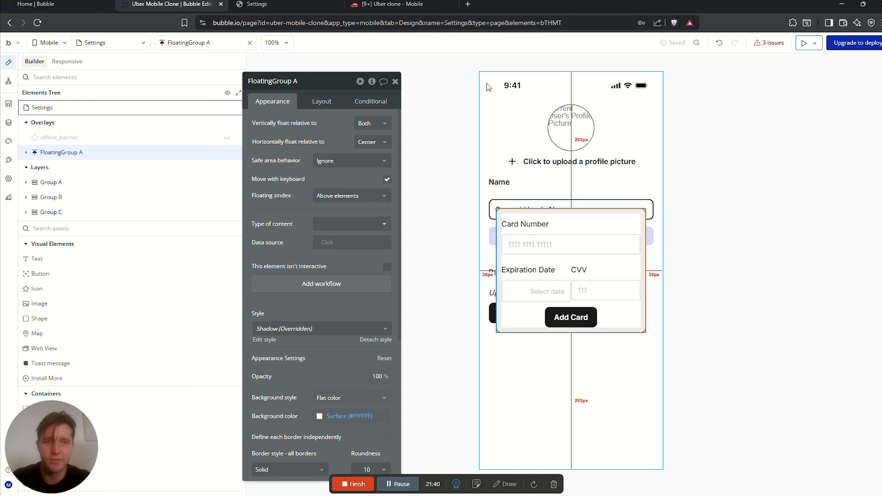
click(488, 84)
click(325, 164)
drag(326, 164, 366, 129)
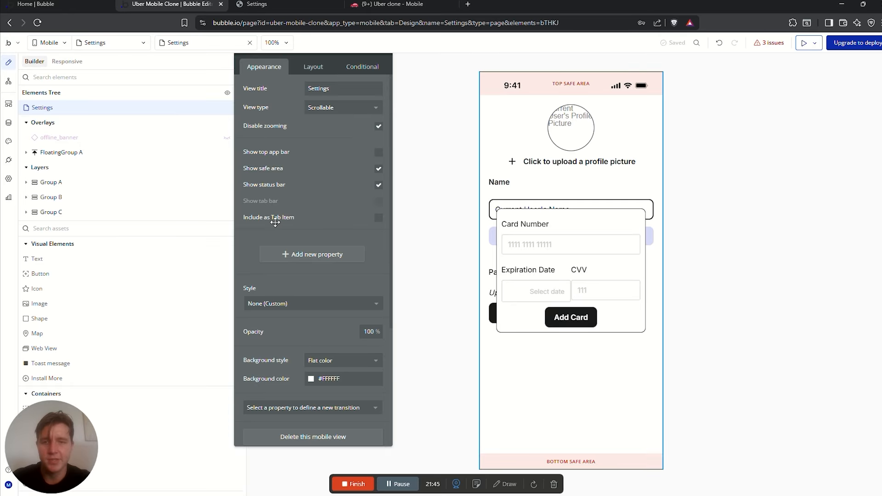
click(379, 218)
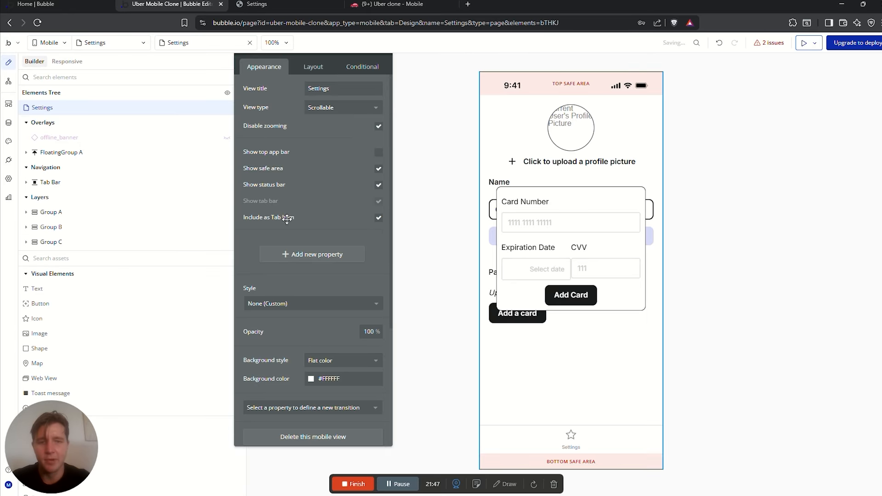
Replace the Settings tab item's star icon with the Material gear settings icon
click(556, 436)
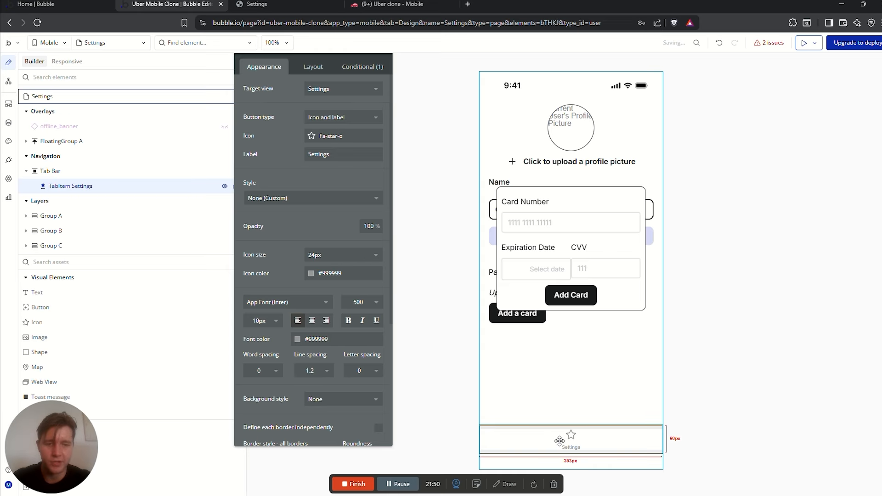
click(313, 140)
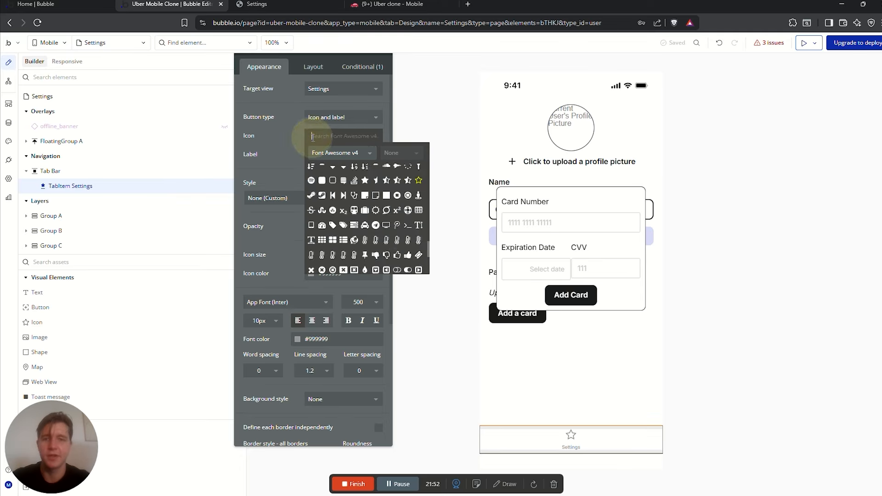
text(sett)
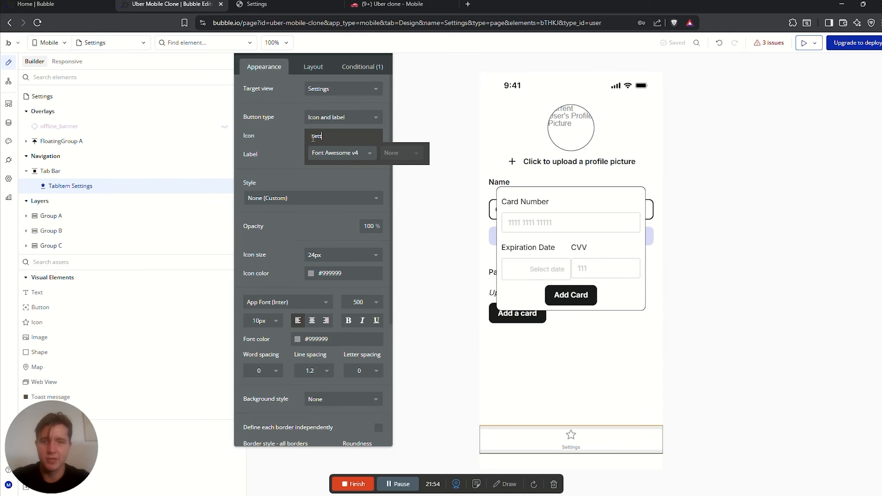
key(BackSpace)
click(339, 154)
click(337, 170)
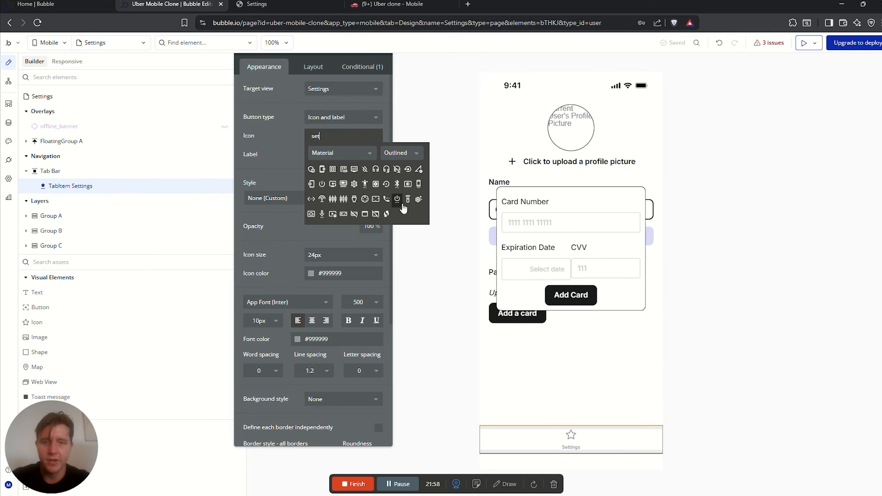
click(354, 184)
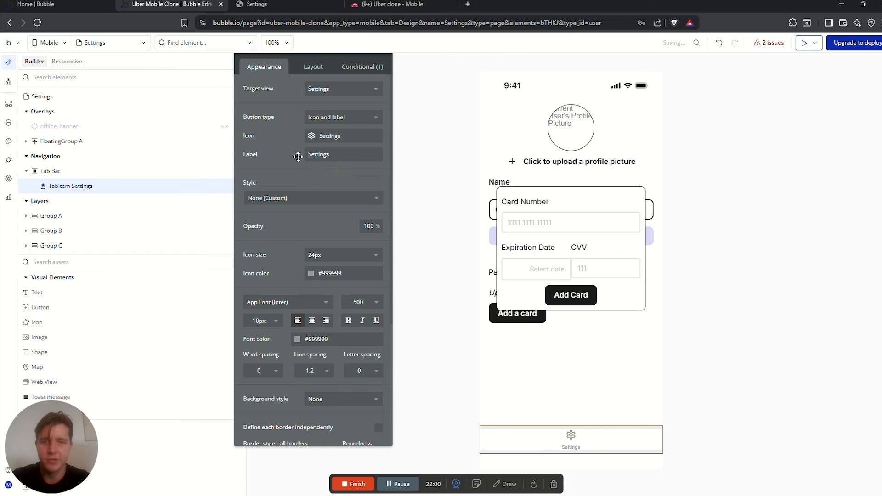
click(103, 45)
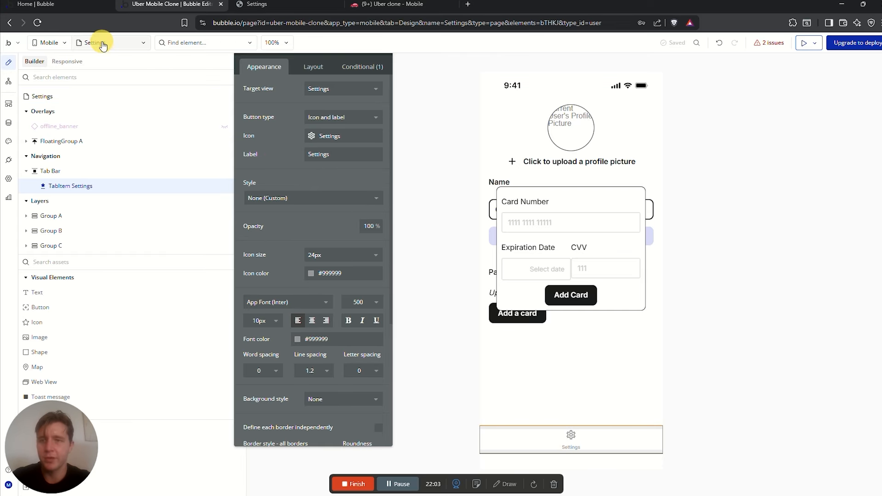
Set the Sign Up workflow's go-to-tab step to target the Settings view
click(169, 99)
click(568, 327)
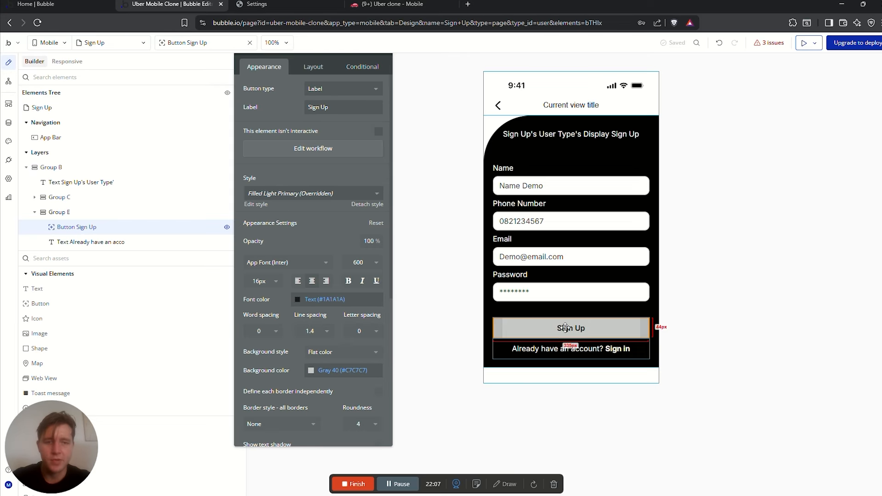
click(320, 153)
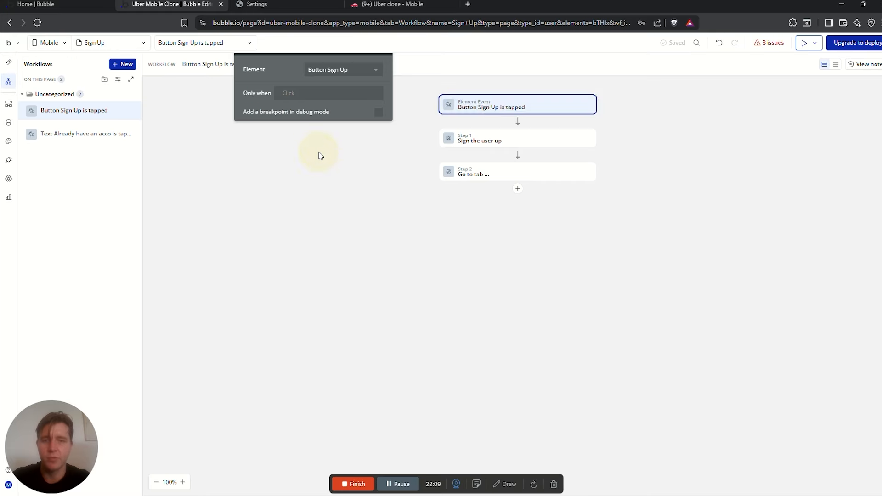
click(491, 173)
click(326, 131)
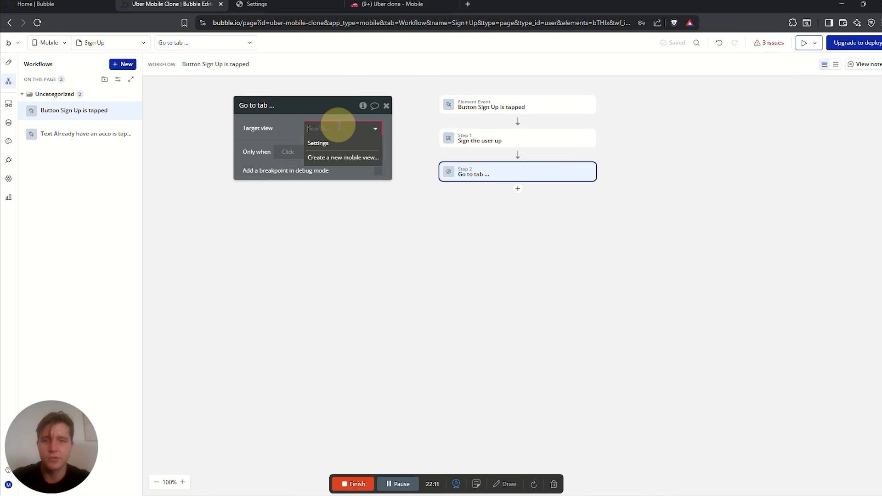
click(322, 143)
drag(293, 128, 277, 136)
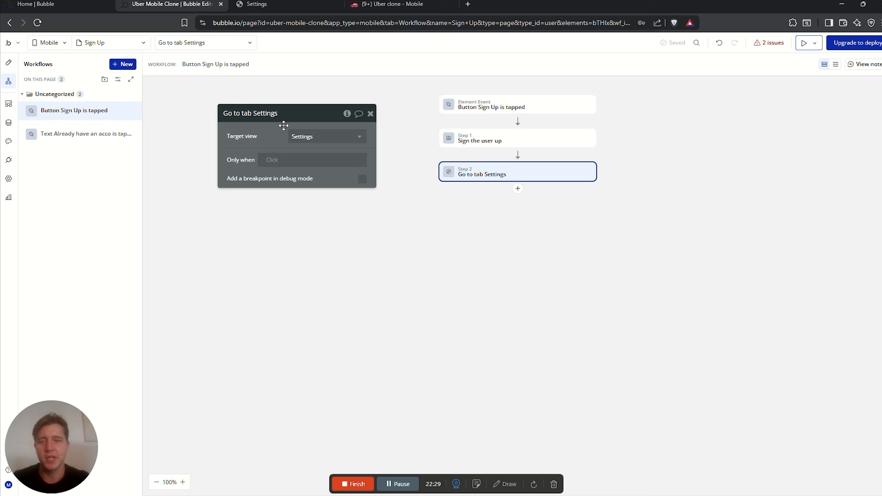
Add the condition: Only when Current User's User Type is Rider
click(277, 161)
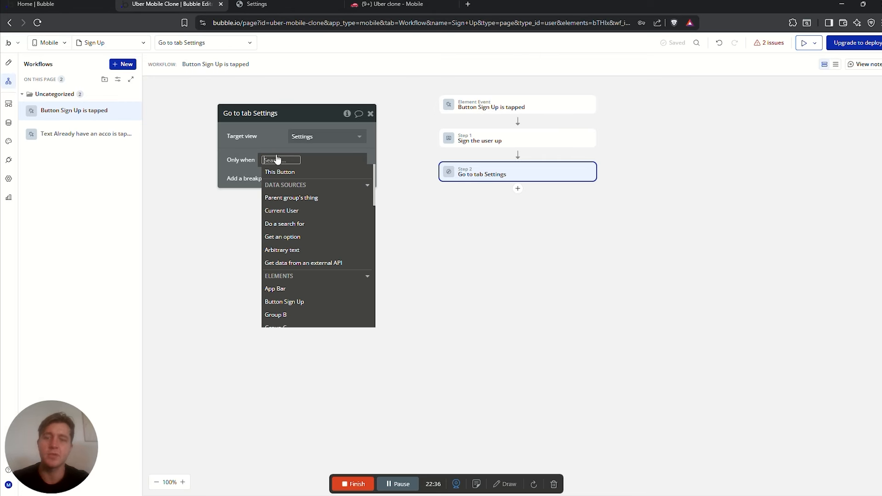
click(514, 181)
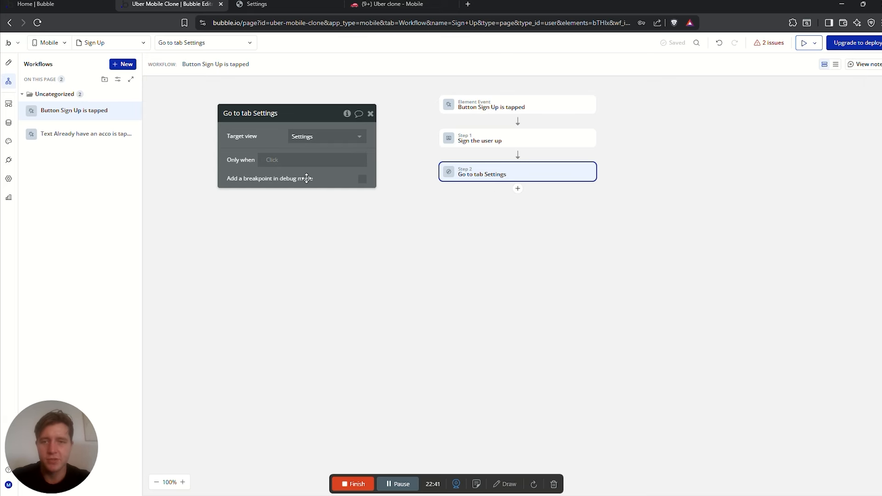
click(273, 160)
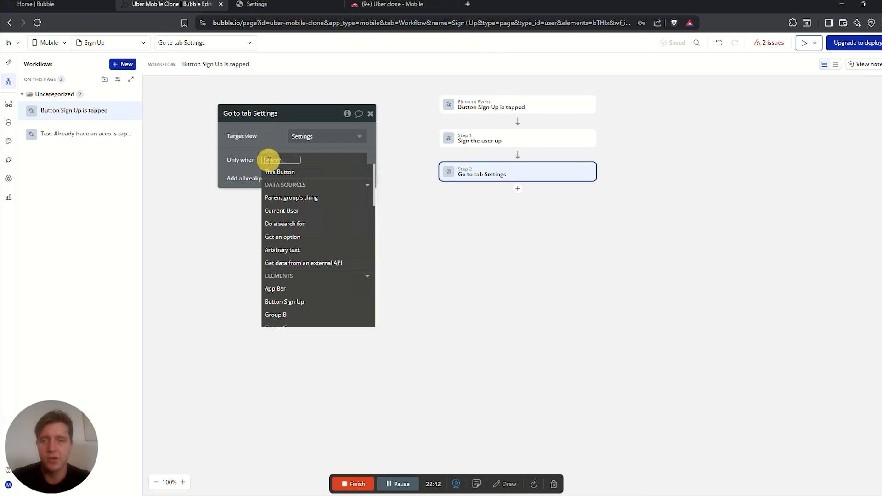
click(296, 210)
click(316, 248)
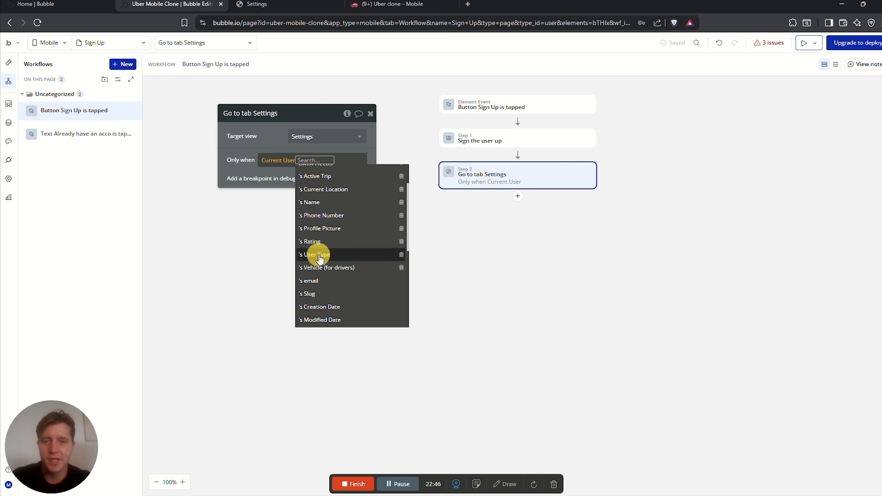
click(293, 220)
click(281, 219)
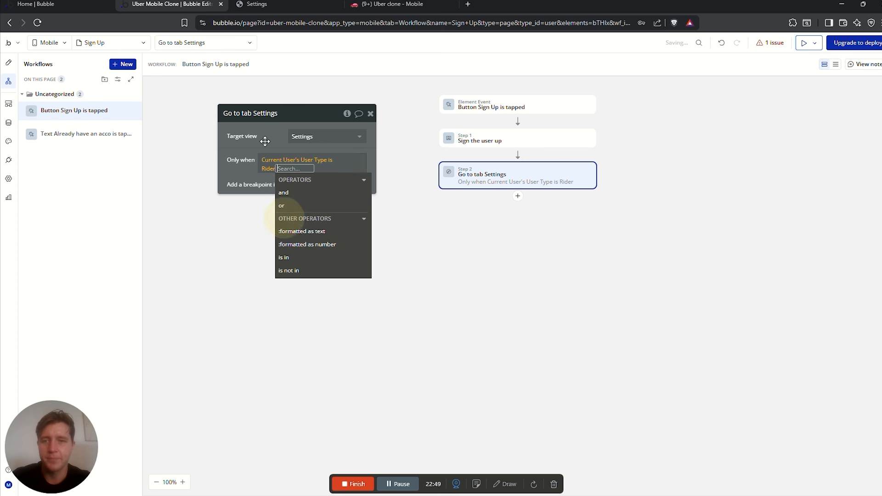
click(270, 134)
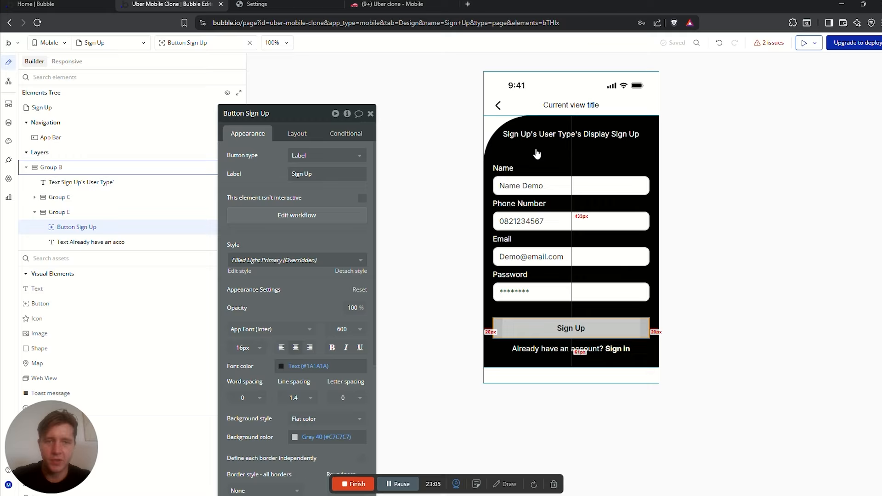
click(535, 147)
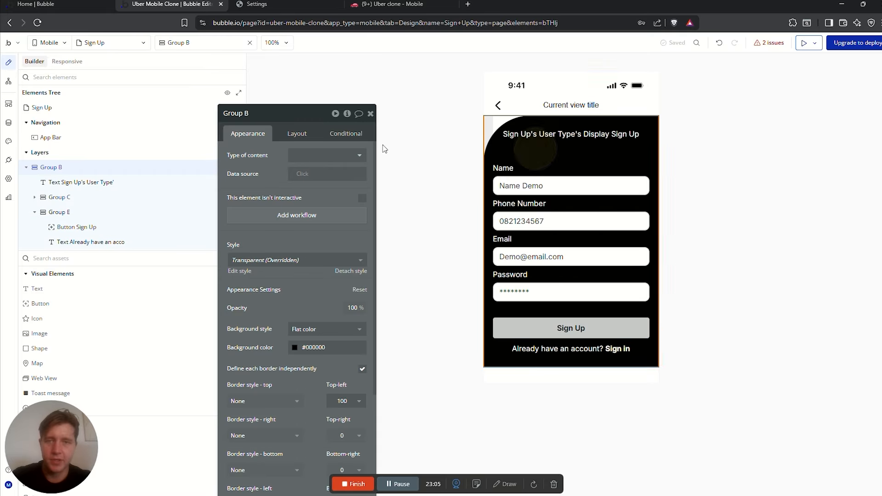
Create a scrollable mobile view named Driver Registration with no clone source
click(114, 42)
click(234, 66)
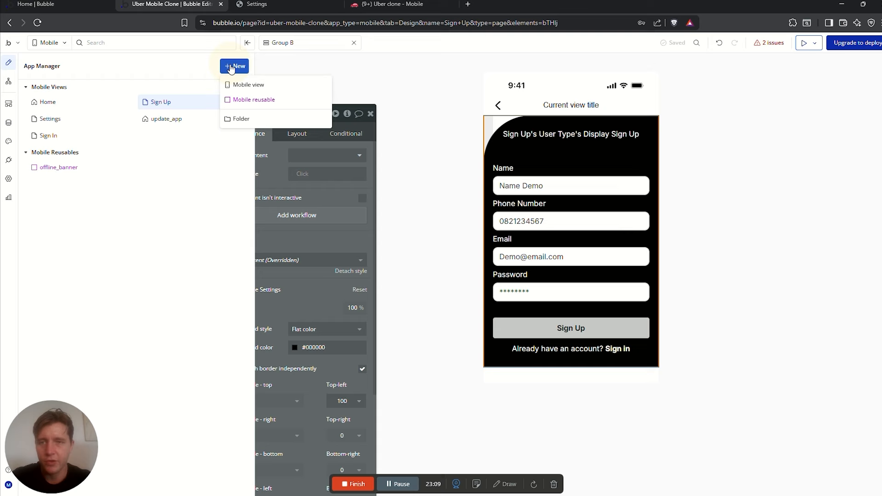
click(246, 84)
text(Driver Registration)
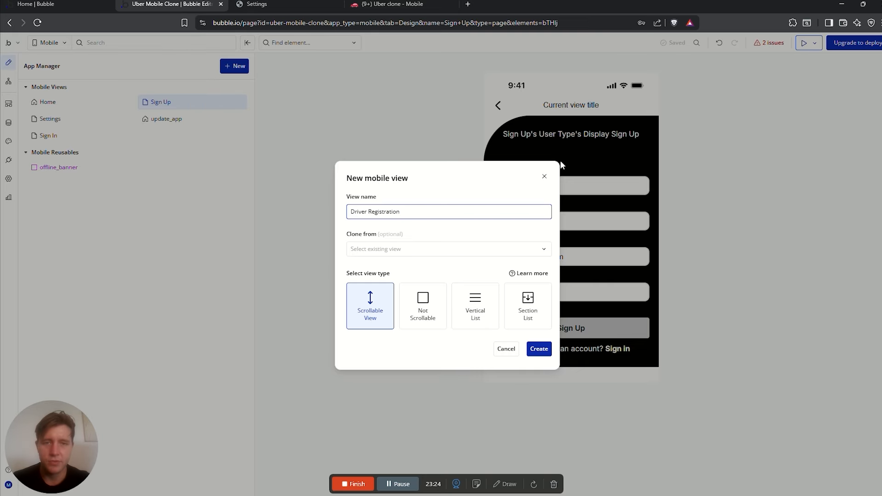
click(406, 249)
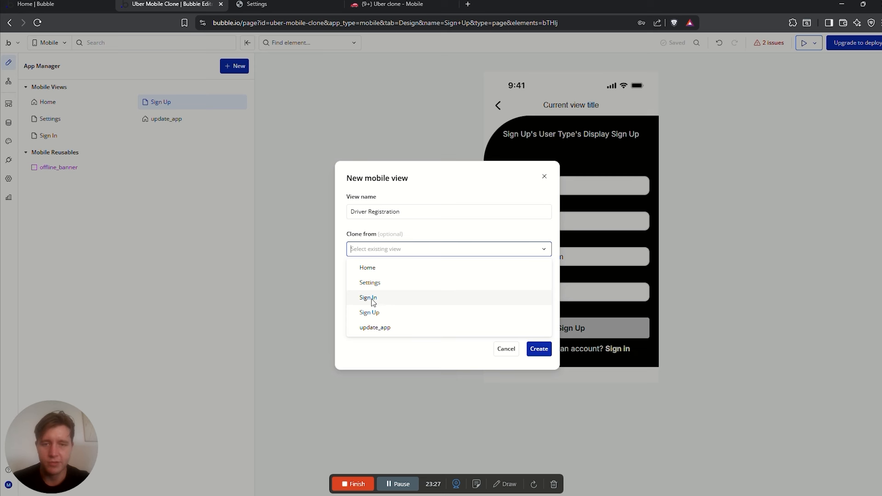
click(370, 312)
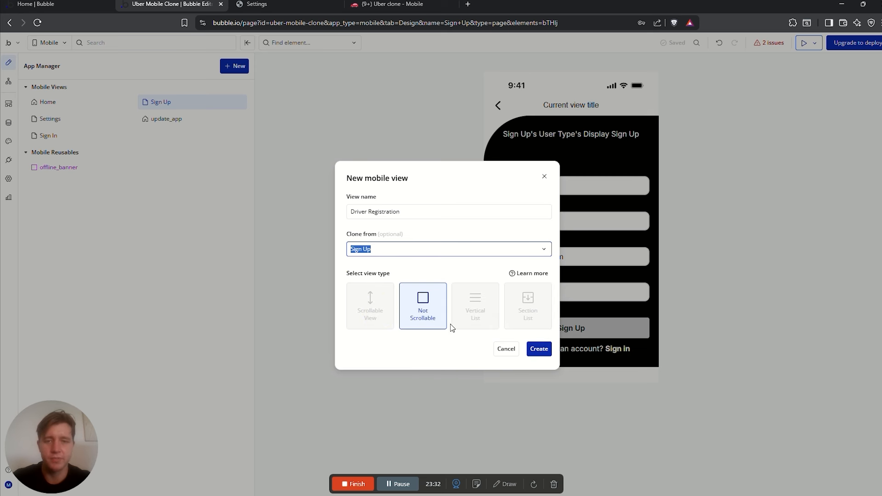
click(329, 249)
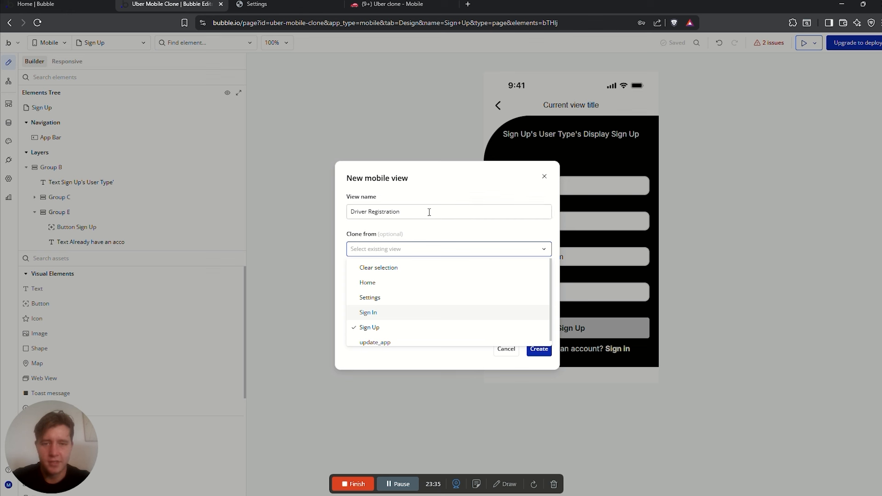
click(428, 230)
click(392, 250)
click(467, 251)
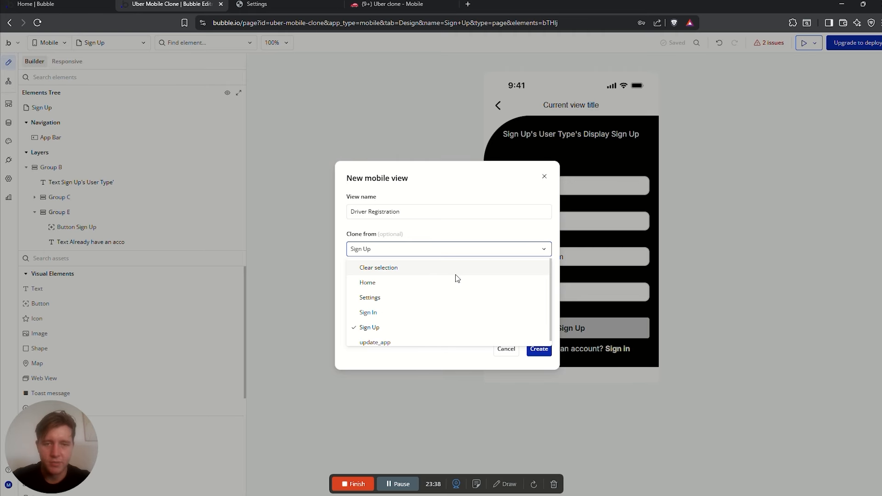
click(429, 268)
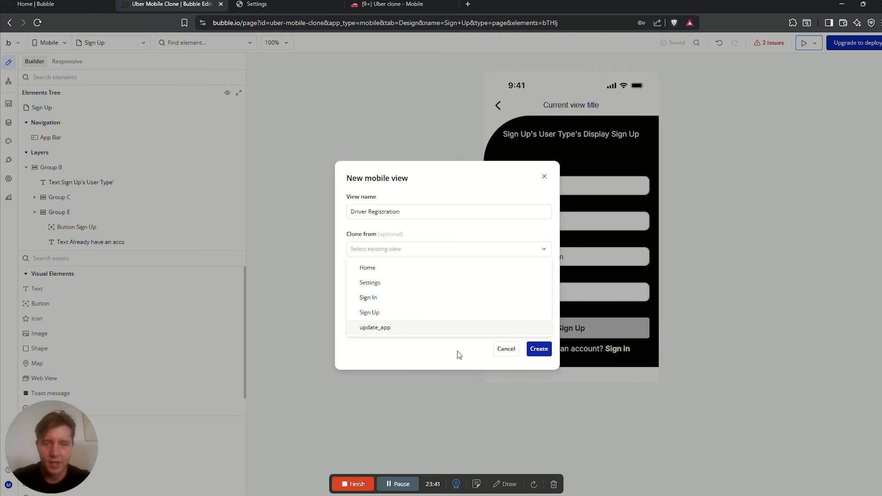
click(360, 311)
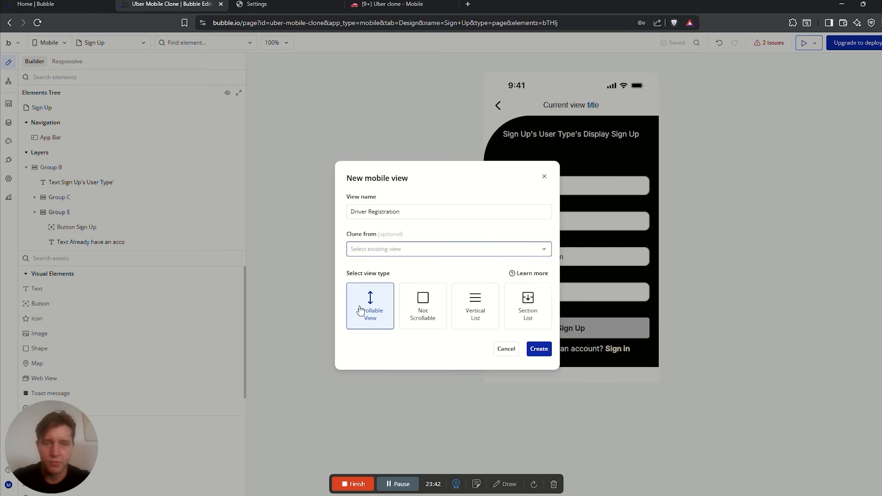
click(541, 350)
Add a group at the top containing a text reading 'Driver Registration'
double_click(516, 130)
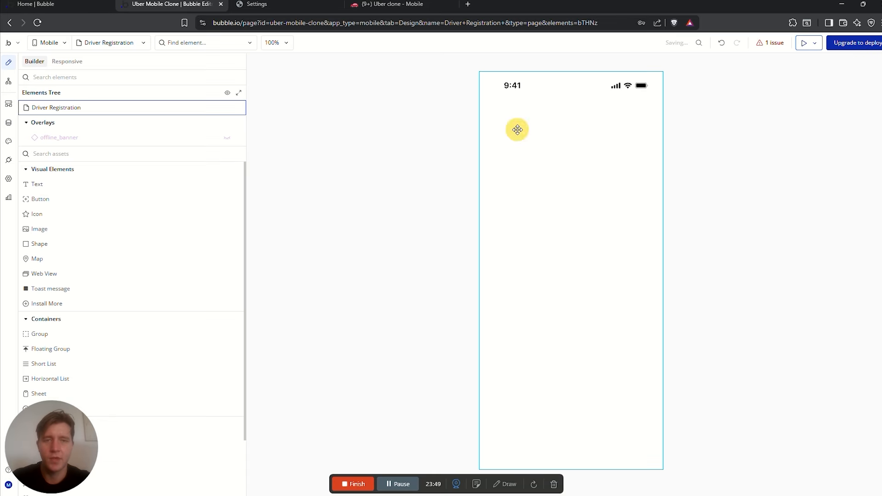
drag(270, 160, 284, 137)
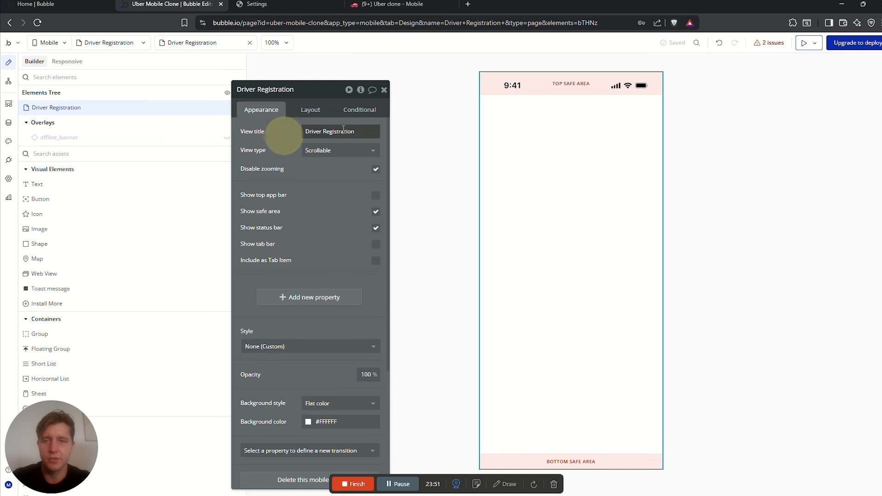
click(350, 131)
click(362, 132)
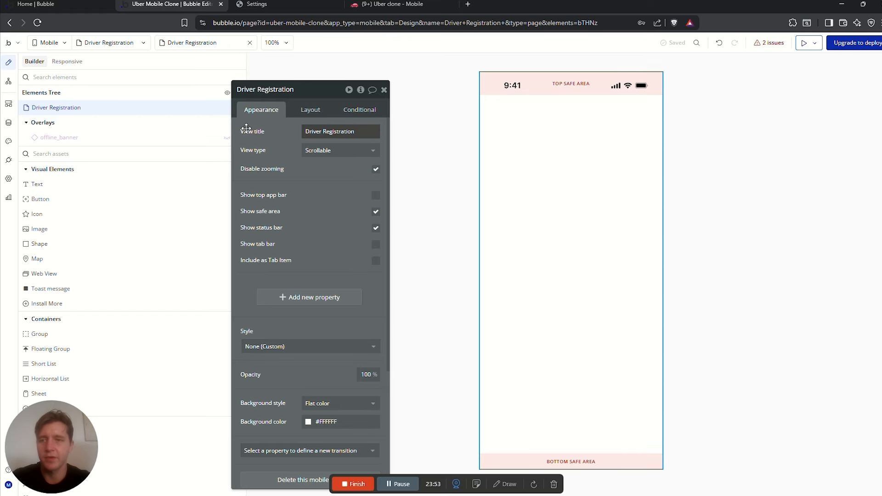
click(63, 154)
text(group)
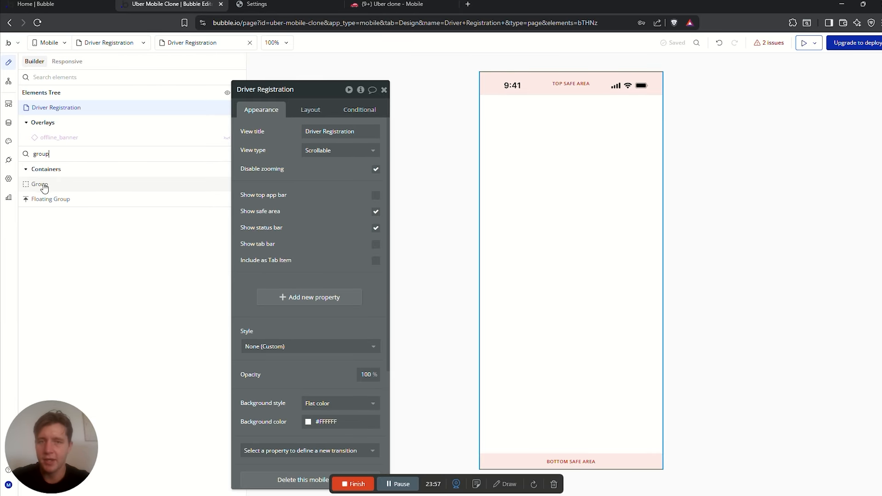
drag(44, 188, 574, 163)
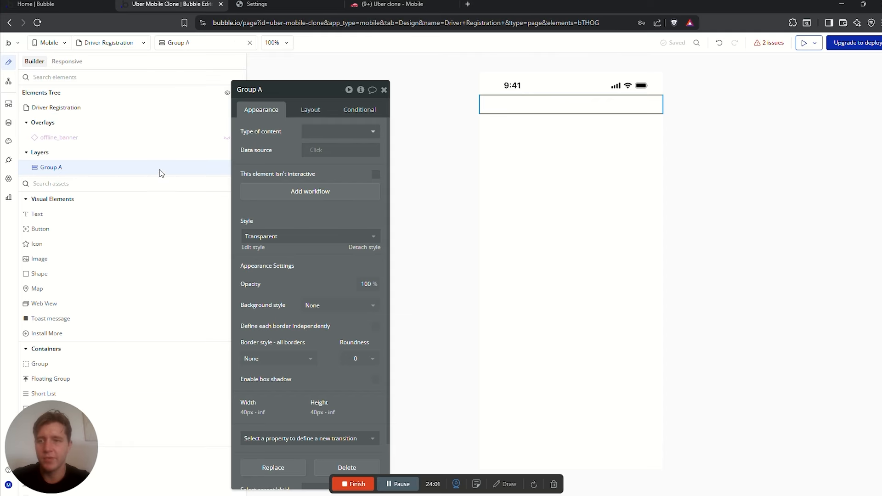
drag(37, 214, 541, 106)
text(Driver)
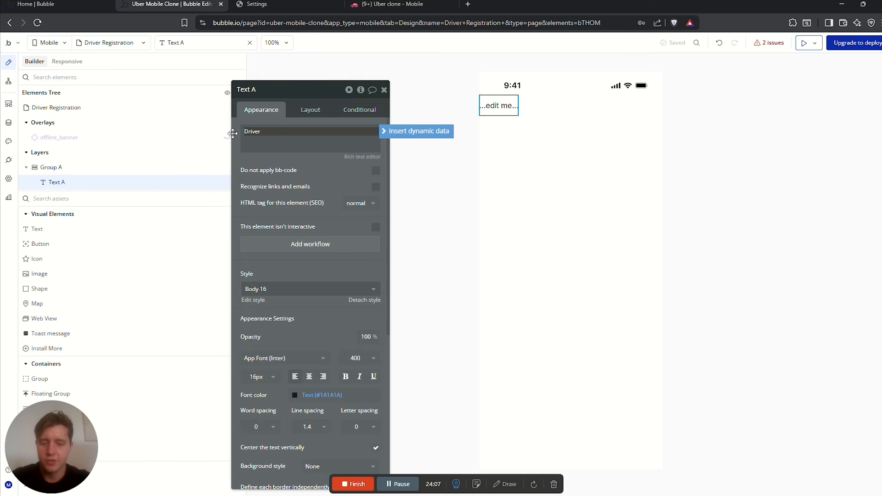
text( Registra)
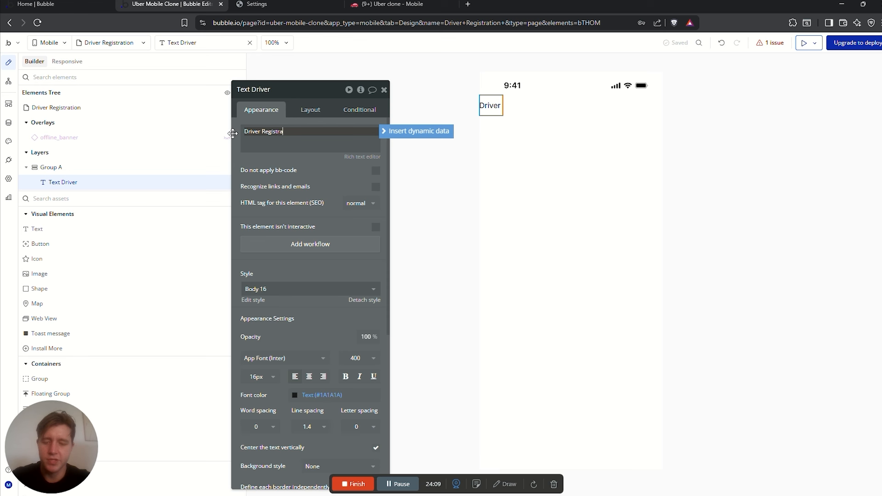
text(tion)
Centre the title text and set its font weight to 600
click(542, 106)
click(541, 107)
click(317, 107)
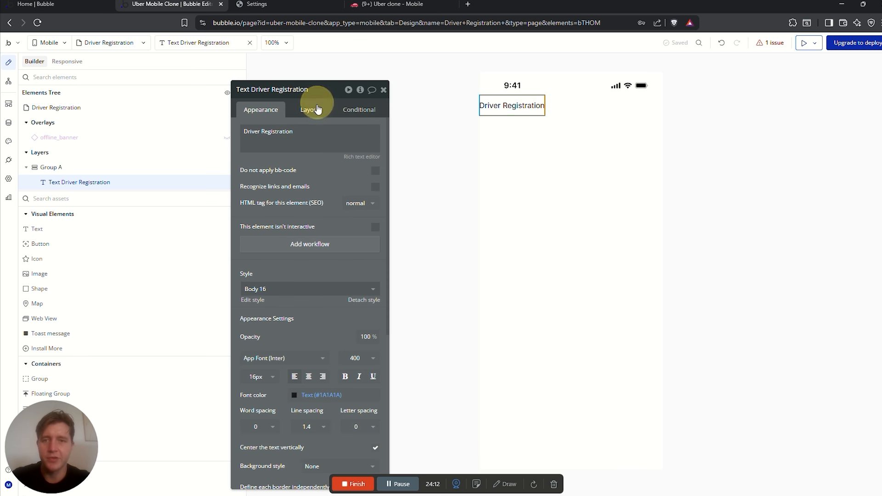
click(345, 179)
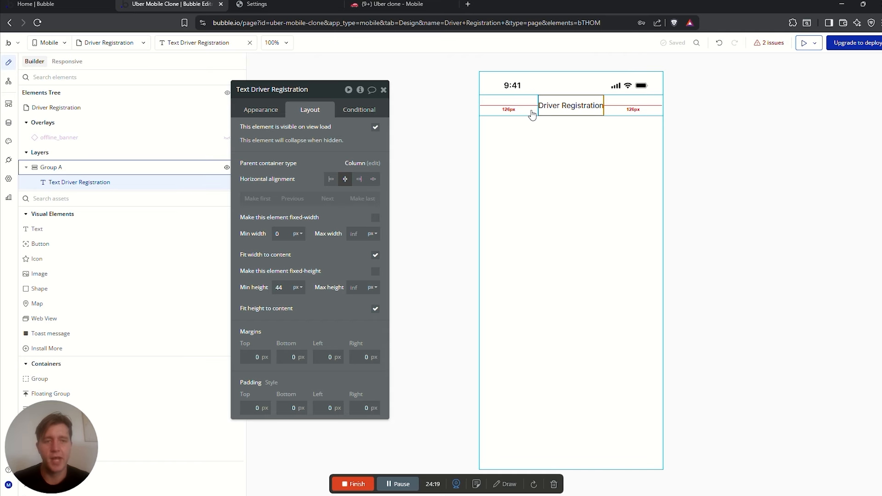
click(262, 110)
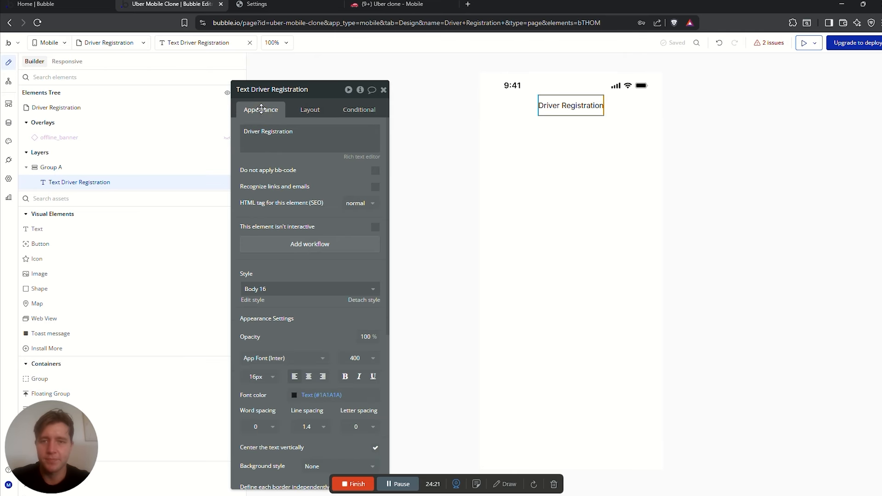
scroll(359, 285, down, 2)
click(360, 265)
click(351, 361)
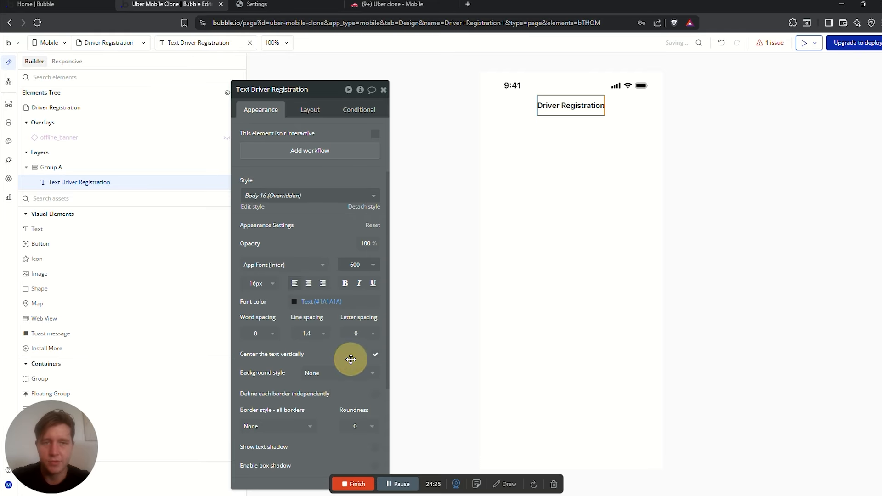
click(610, 109)
click(545, 148)
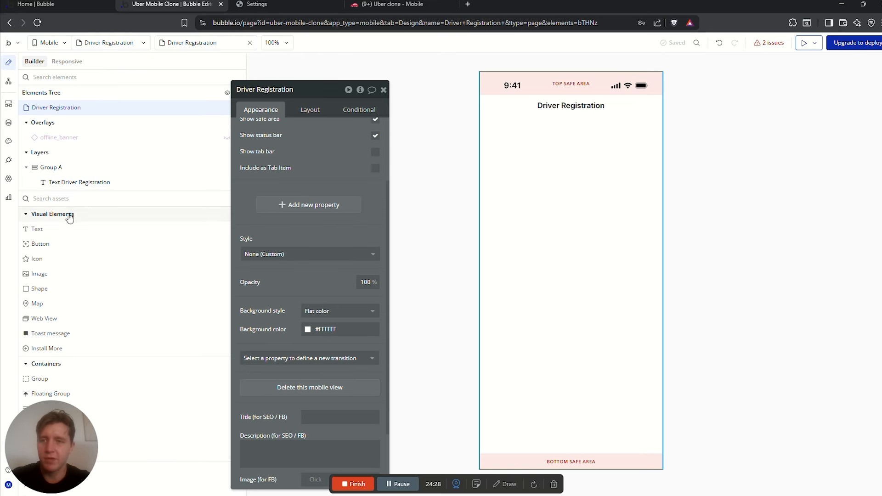
click(62, 198)
Add Group B below the title with a Text and an Input, then open the All Users data table
text(grou)
drag(39, 228, 479, 126)
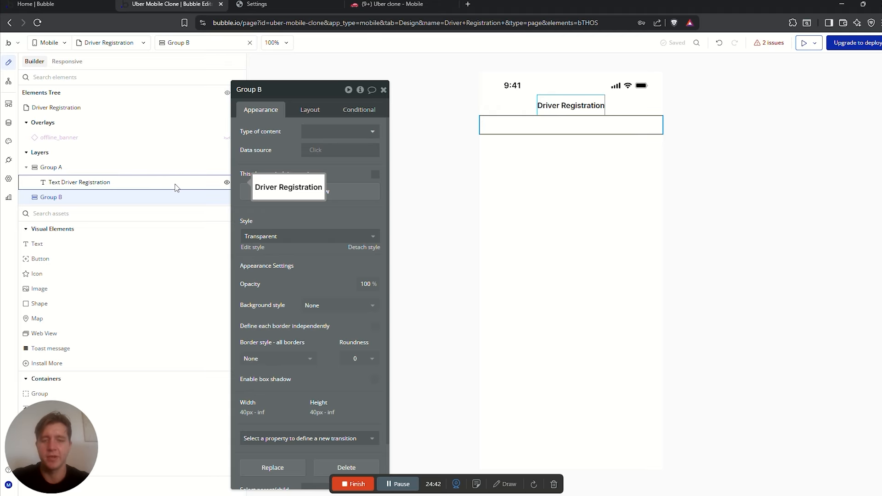
click(87, 213)
text(text)
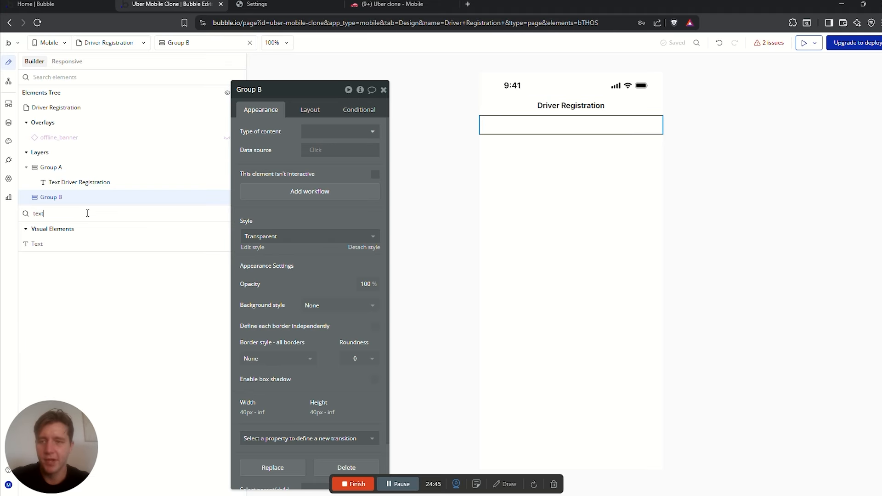
drag(63, 246, 498, 126)
click(80, 231)
text(input)
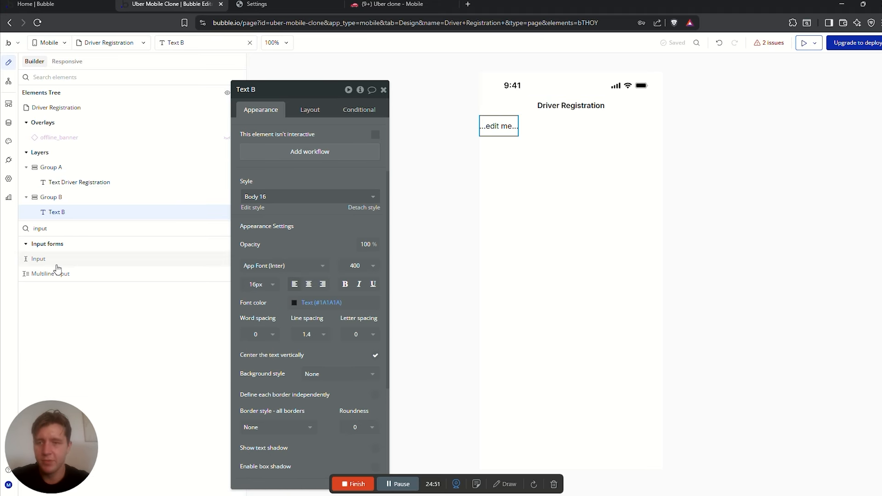
drag(39, 260, 506, 143)
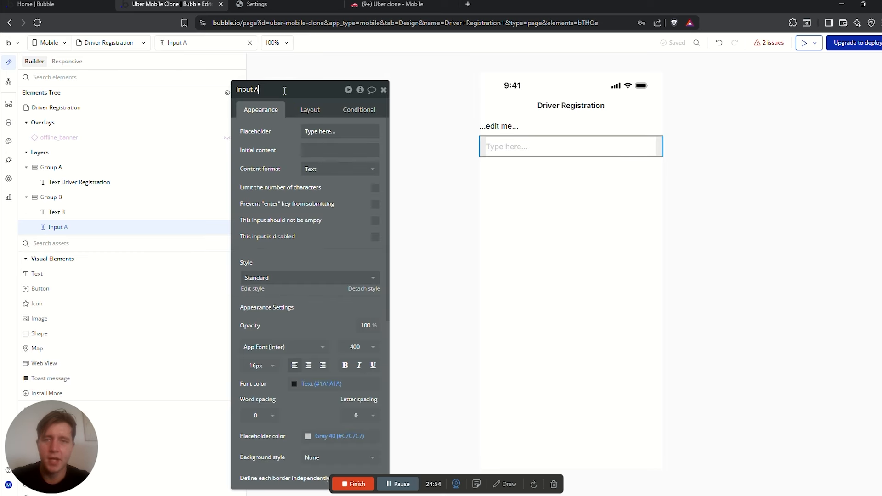
click(536, 129)
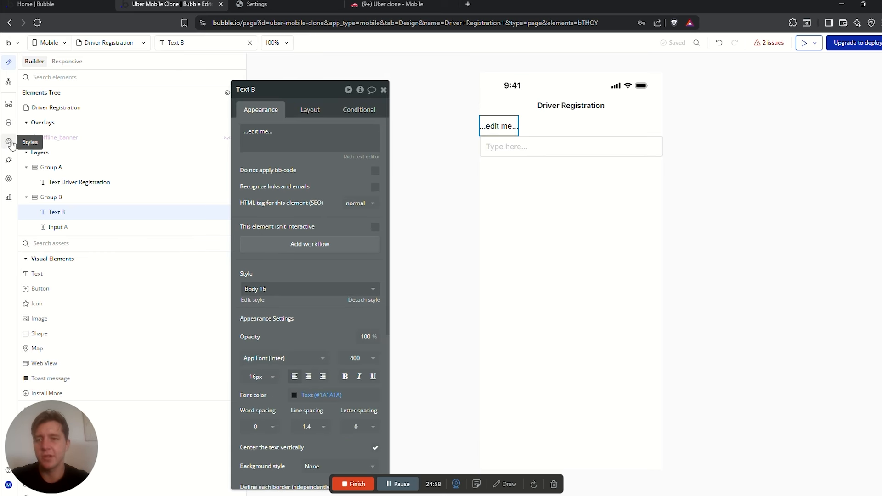
click(8, 124)
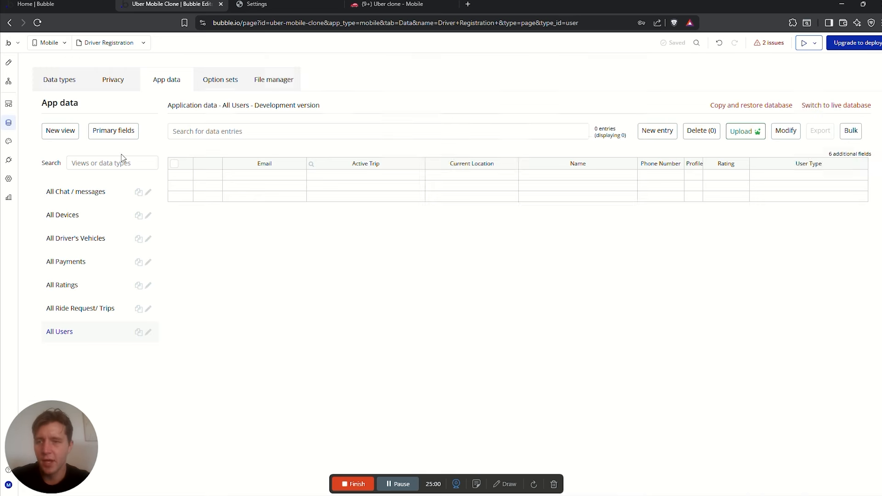
click(68, 244)
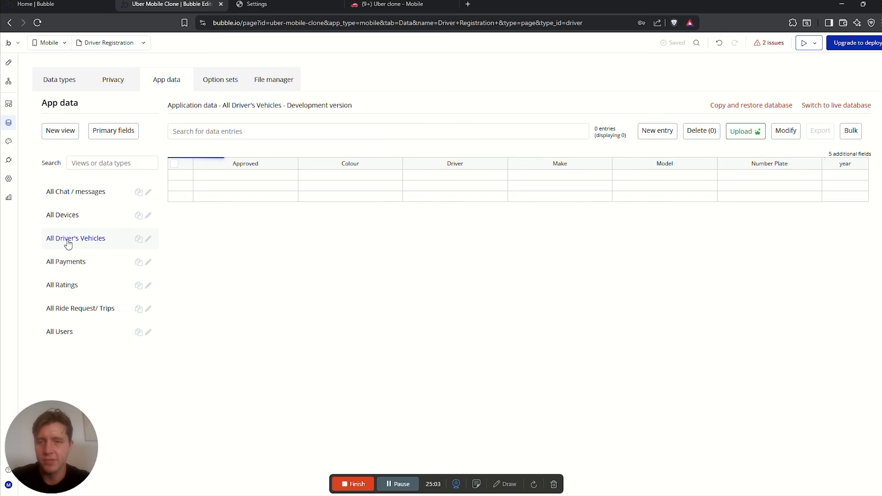
click(60, 80)
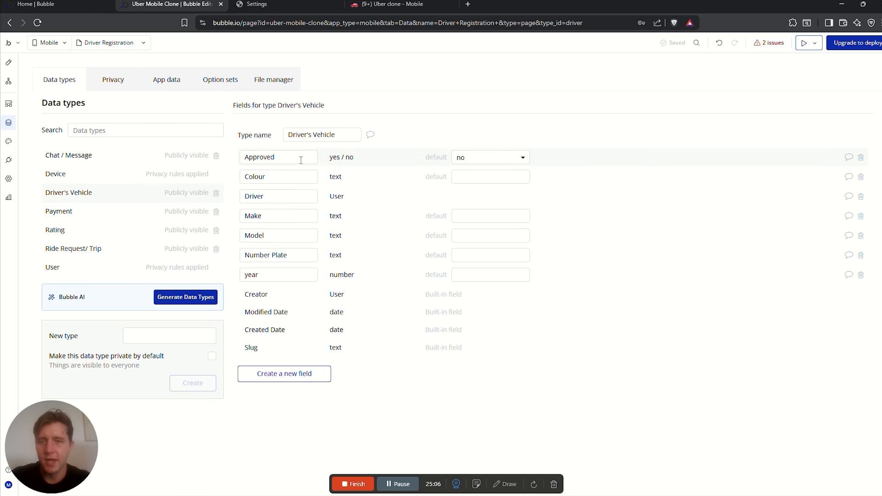
double_click(248, 157)
key(Tab)
key(Tab)
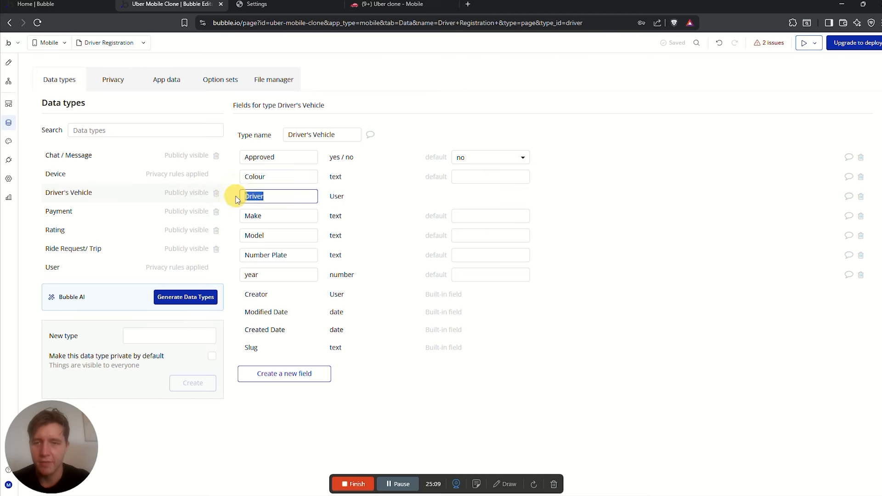
key(Tab)
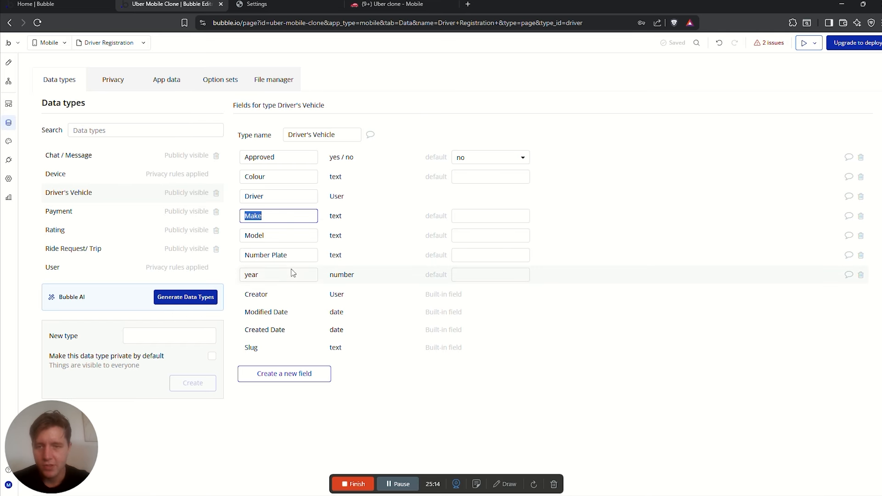
click(241, 275)
click(254, 253)
click(258, 236)
click(258, 216)
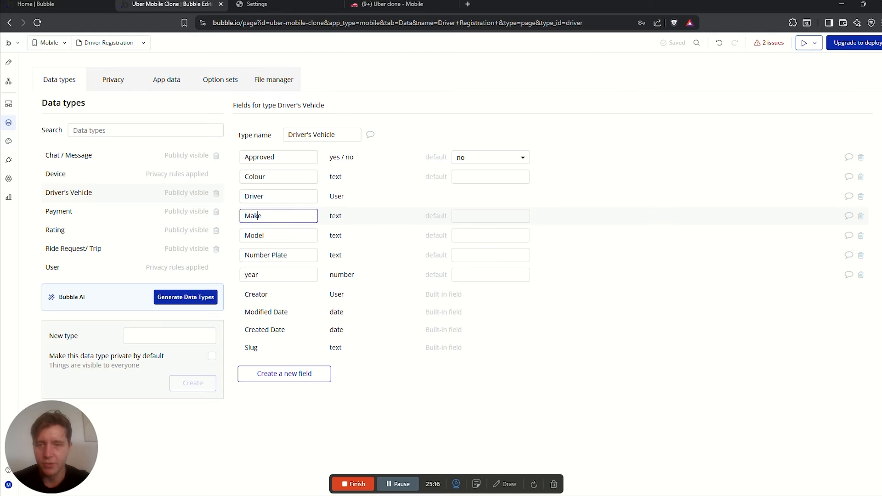
click(276, 193)
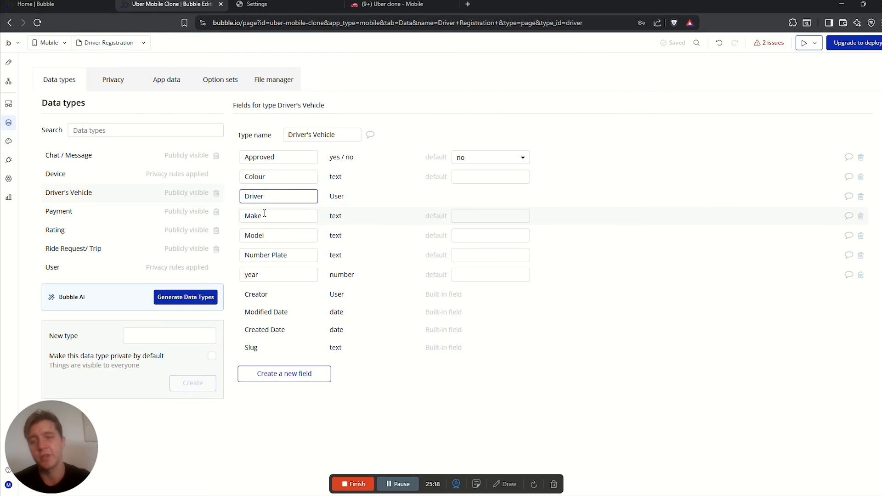
click(241, 177)
click(285, 157)
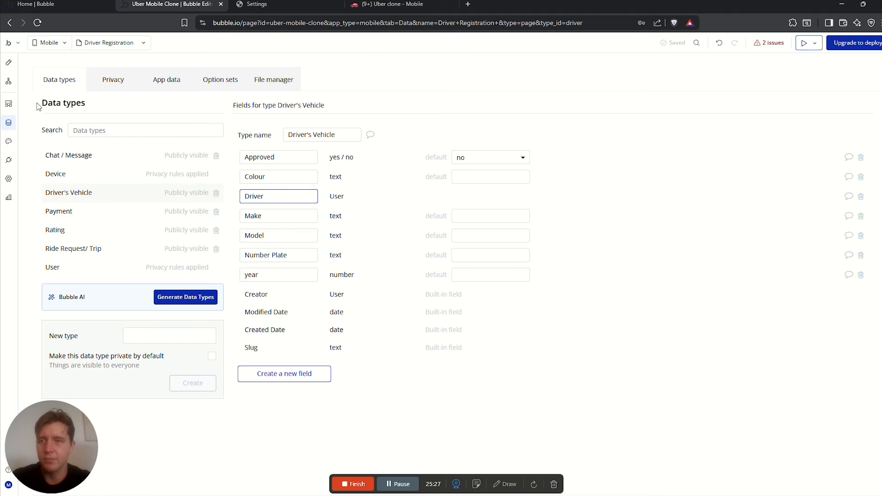
Change the placeholder text to 'Car Make' and rename the input to 'Input Car make'
click(9, 62)
click(499, 125)
scroll(293, 141, down, 2)
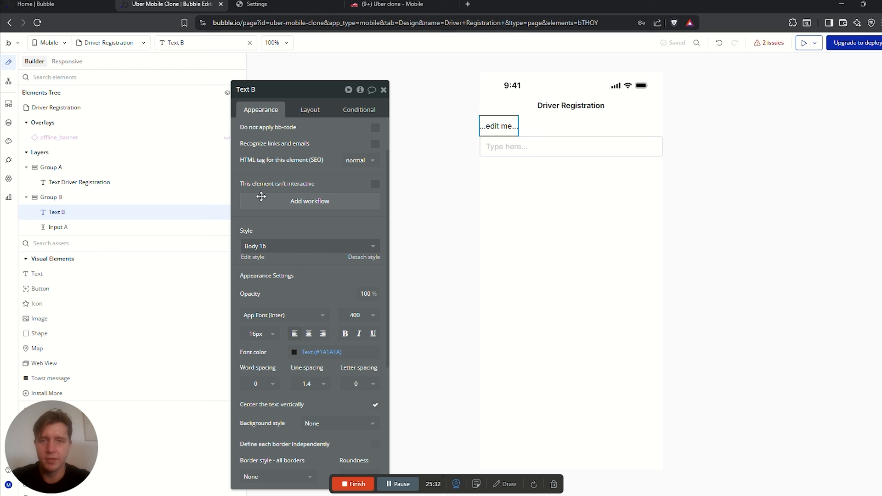
scroll(293, 184, up, 2)
click(265, 129)
text(Ca)
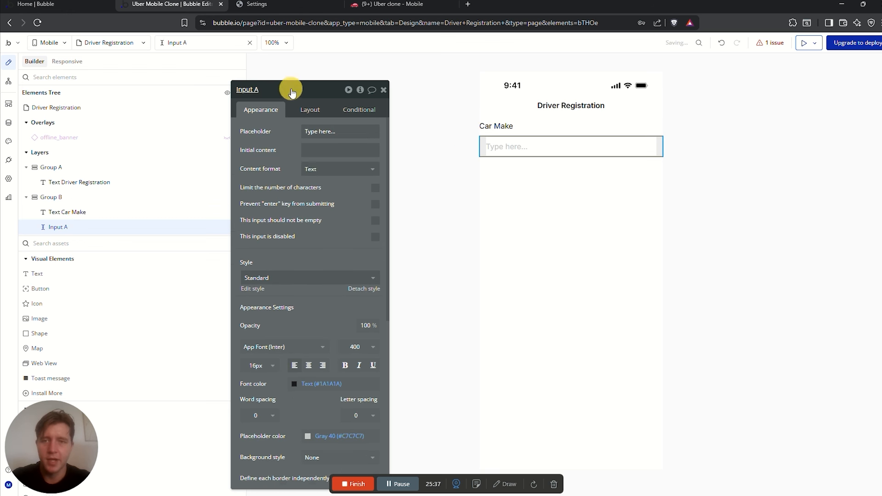
click(292, 88)
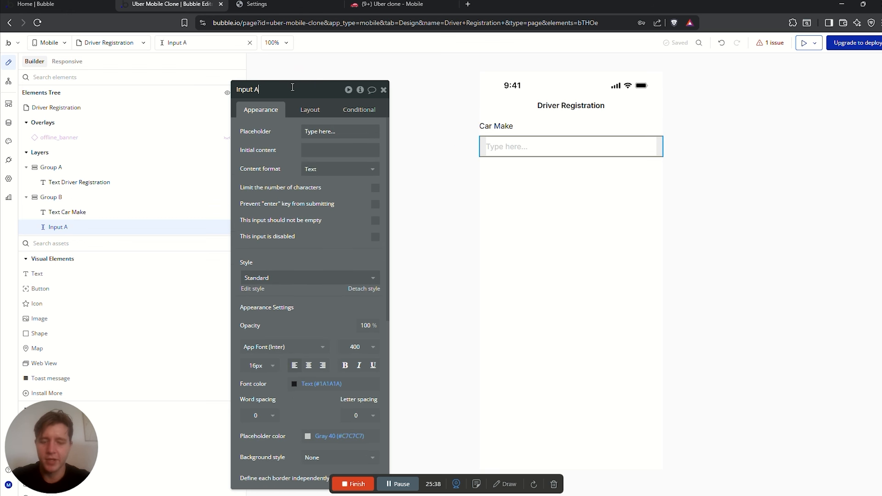
text(Car make)
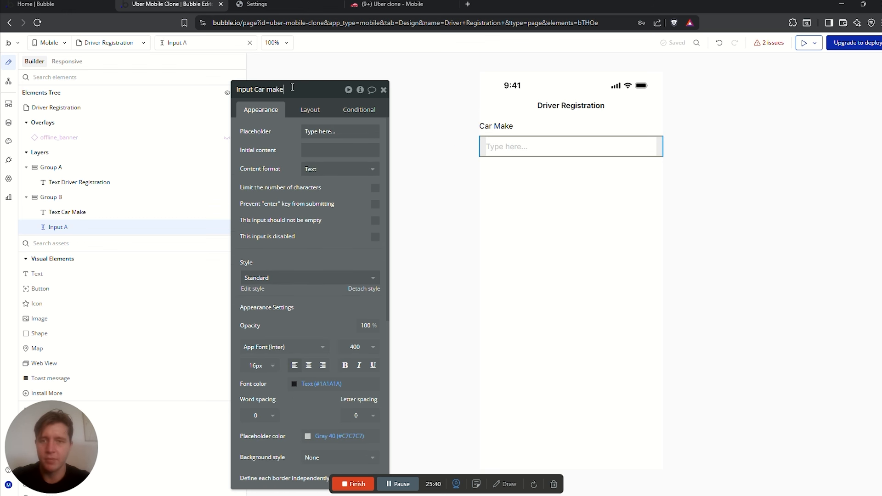
Give Group B 20 px left and right layout margins
click(558, 133)
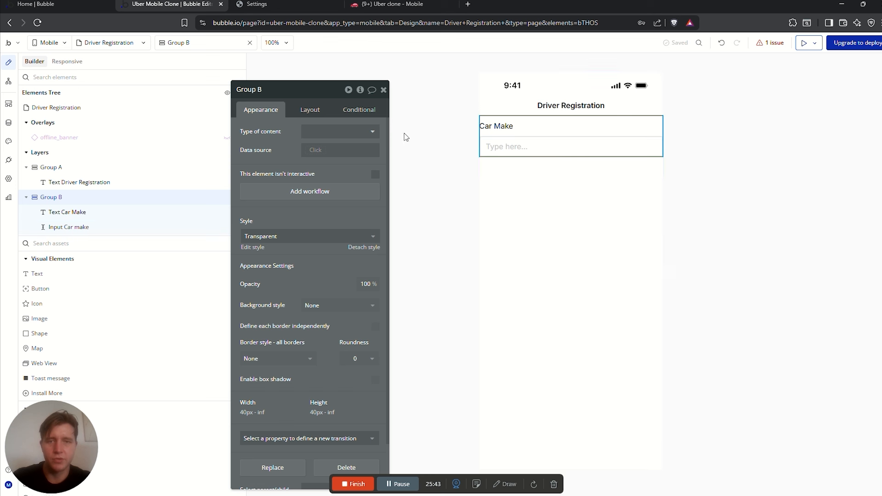
click(310, 109)
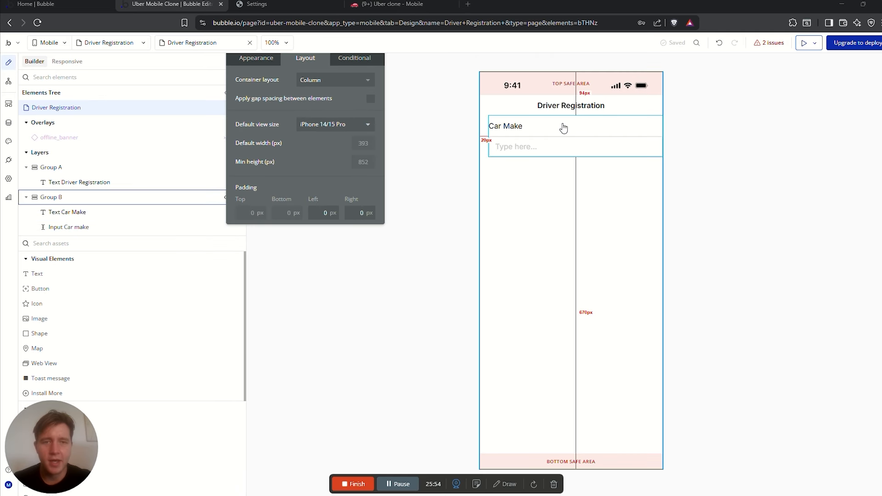
click(543, 124)
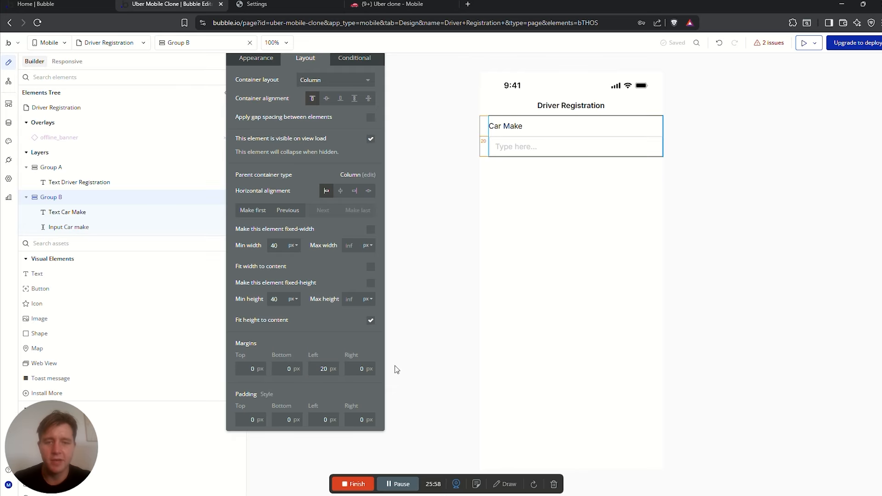
click(354, 369)
text(20)
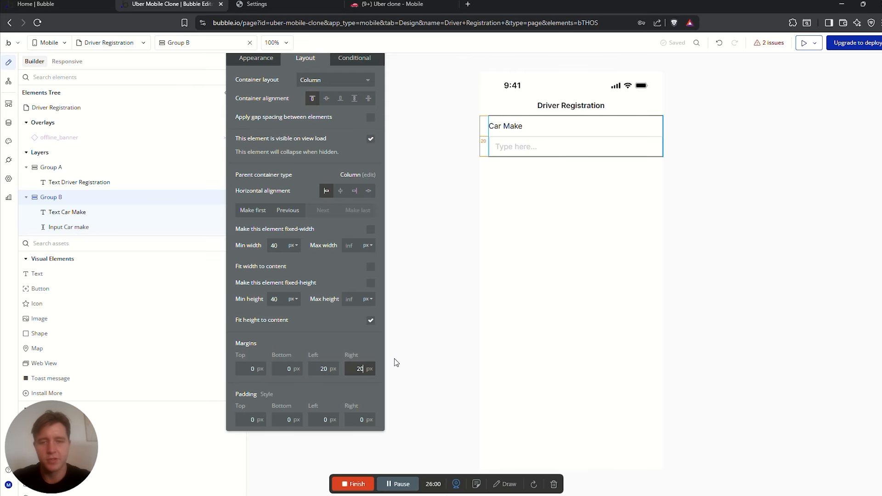
click(316, 317)
click(544, 141)
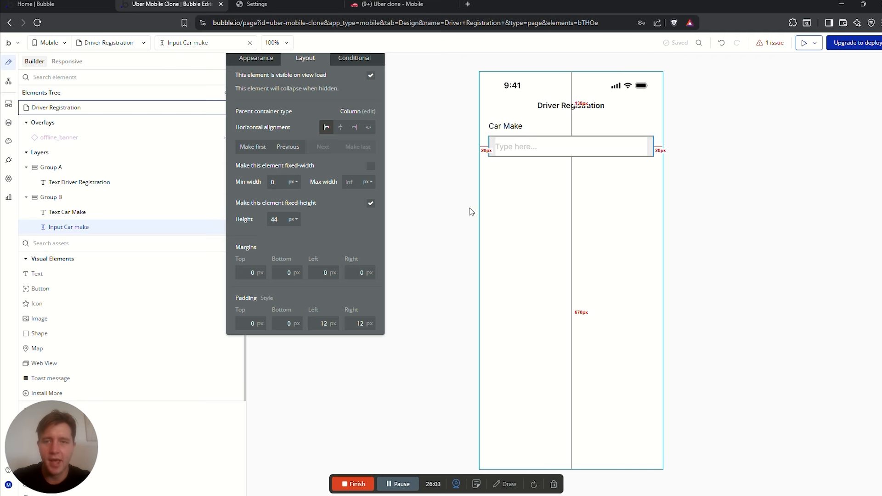
Give Input Car make a dark #1A1A1A border with corner roundness 10
click(256, 59)
scroll(328, 290, down, 3)
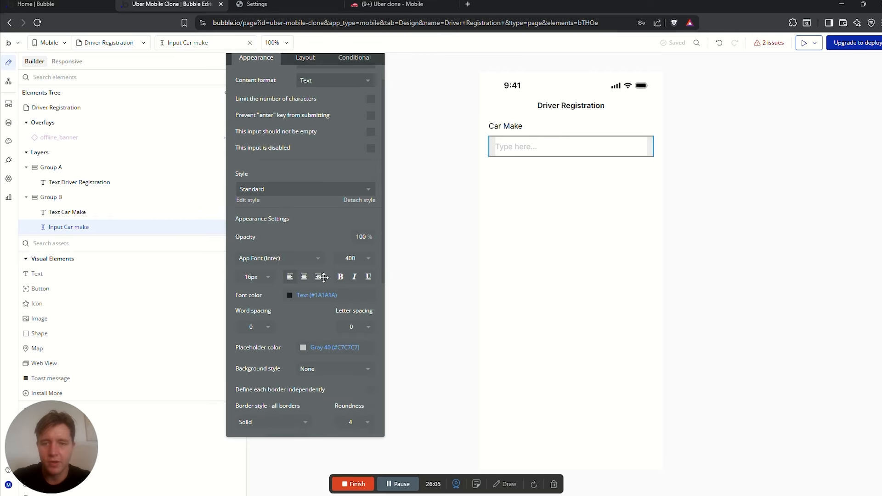
scroll(327, 290, down, 2)
click(301, 262)
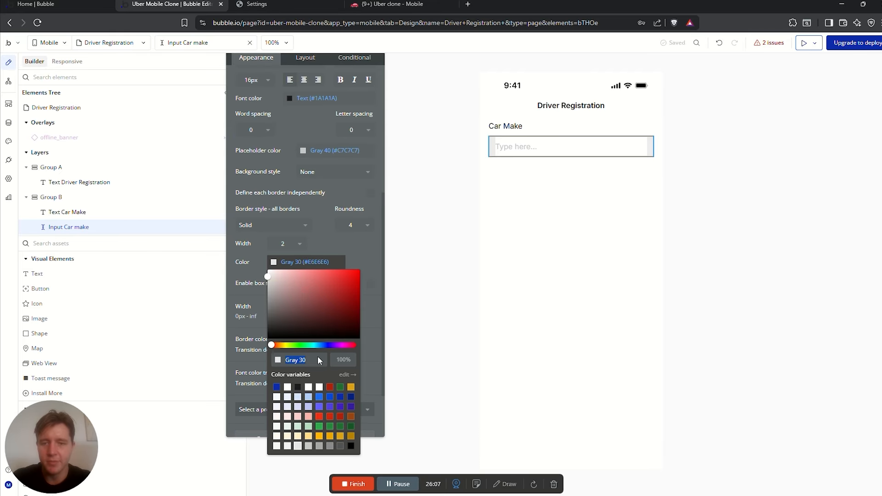
click(298, 387)
click(361, 228)
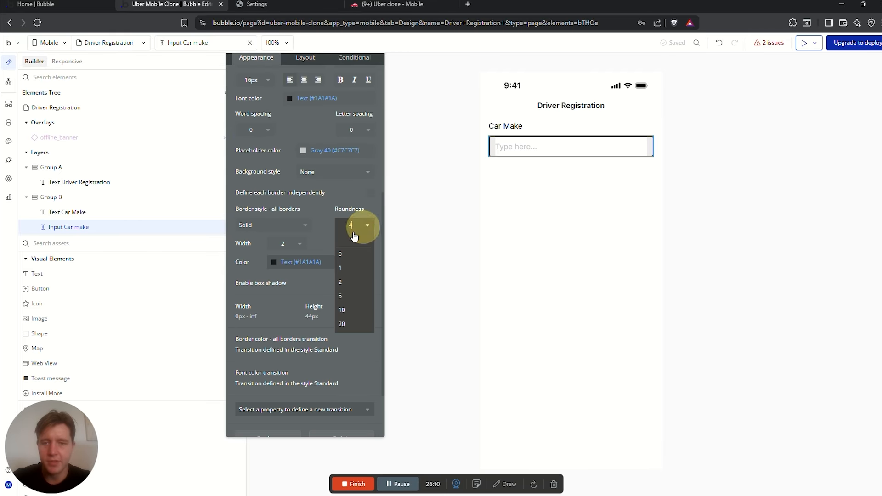
click(354, 305)
click(350, 189)
click(543, 184)
click(548, 147)
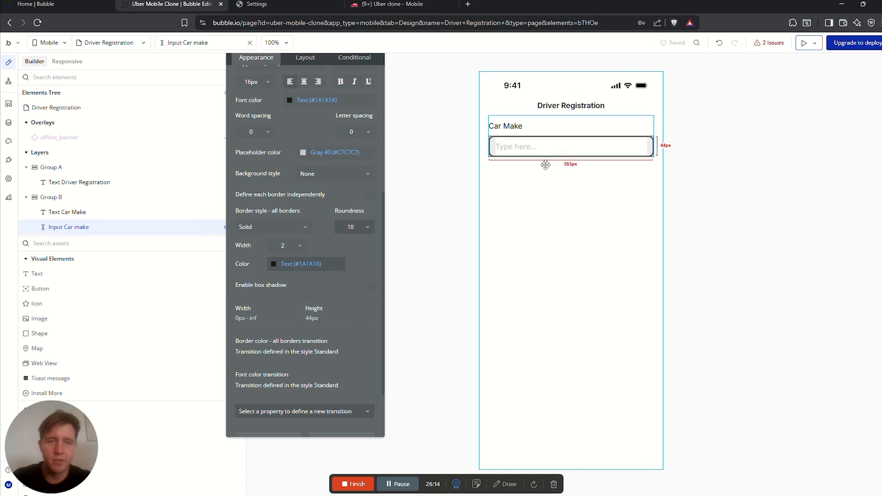
Set the Car Make label's font weight to 500
click(550, 135)
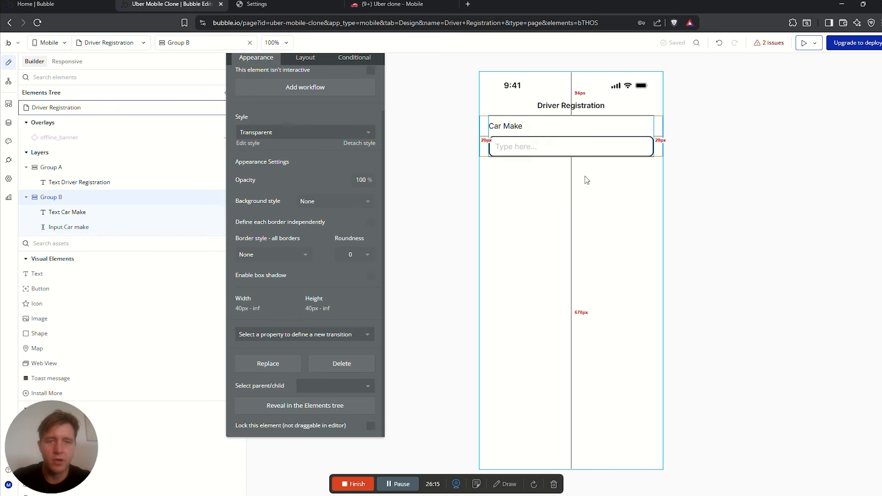
click(508, 126)
scroll(351, 232, up, 2)
click(353, 167)
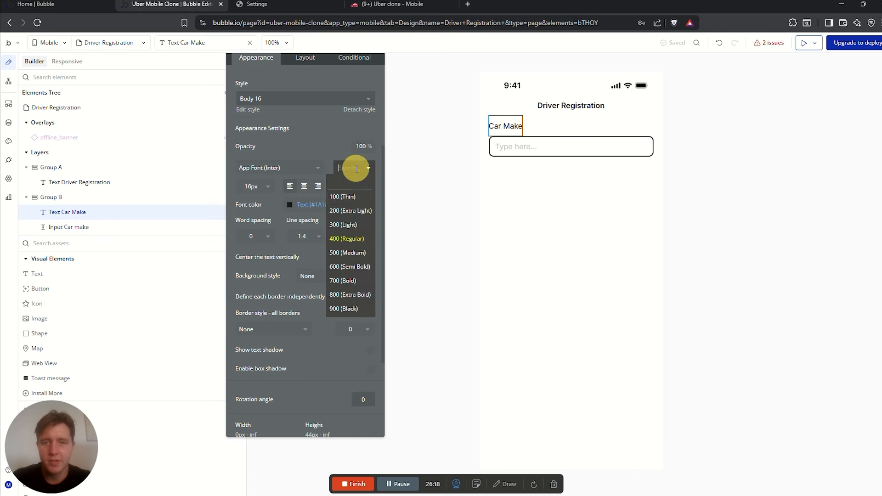
click(351, 248)
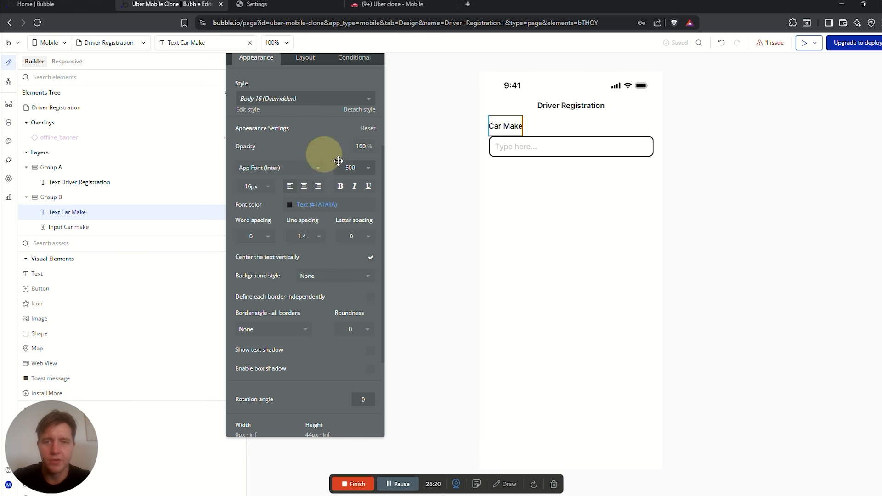
click(543, 179)
click(578, 151)
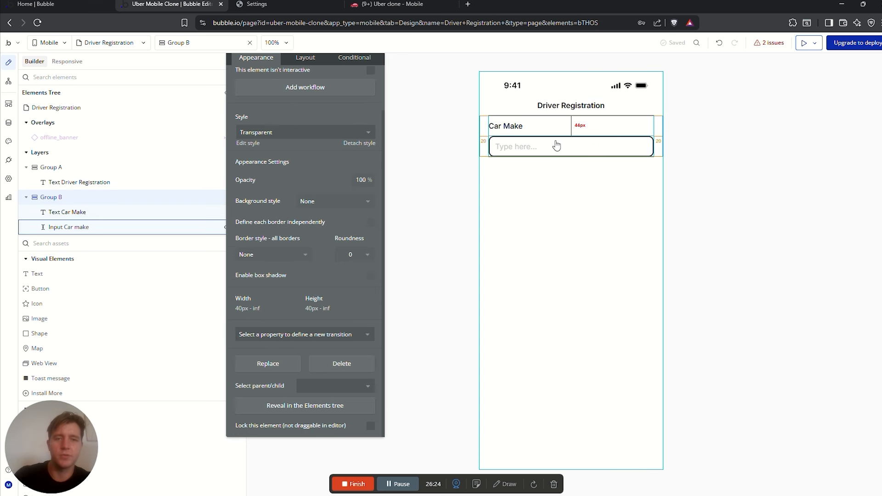
Duplicate Group B into a Car Model field, renaming its input to 'Input Car model'
key(ctrl+c)
key(ctrl+v)
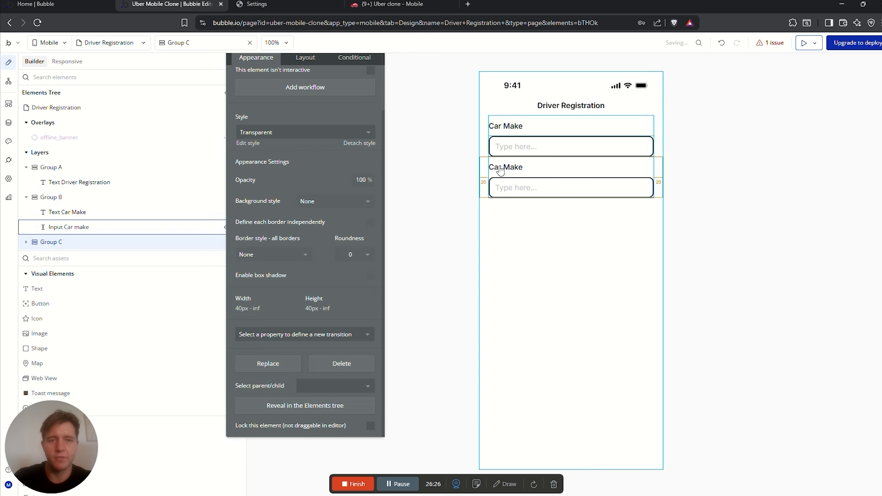
click(502, 167)
scroll(278, 103, up, 3)
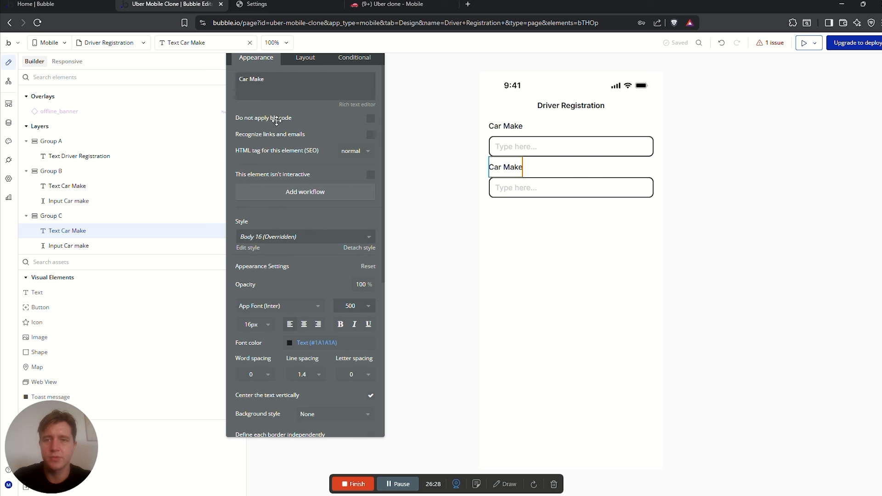
click(269, 79)
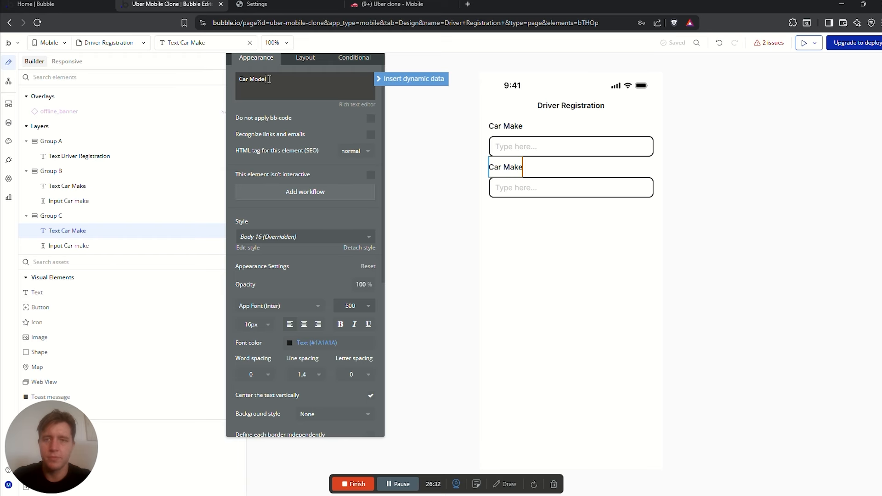
click(525, 189)
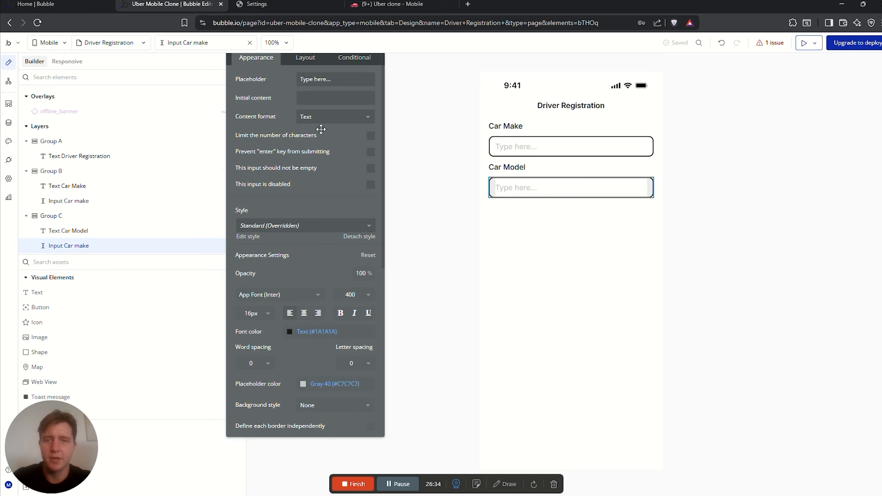
drag(262, 106, 280, 170)
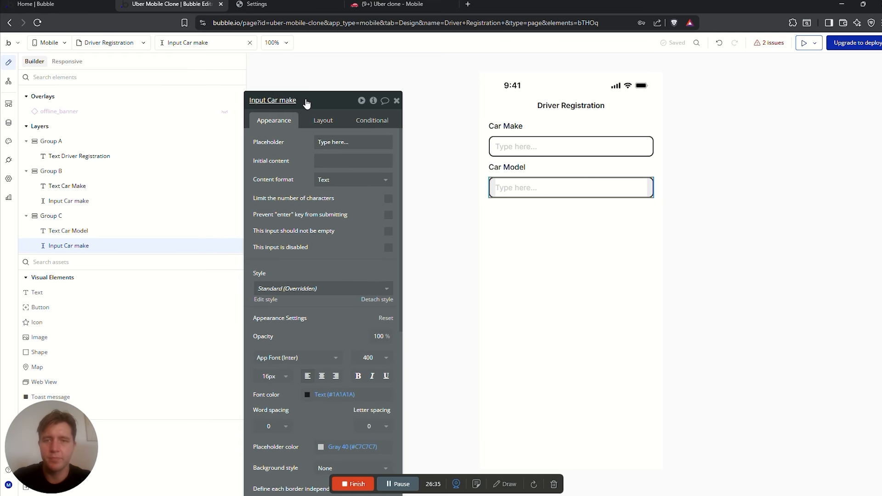
click(306, 100)
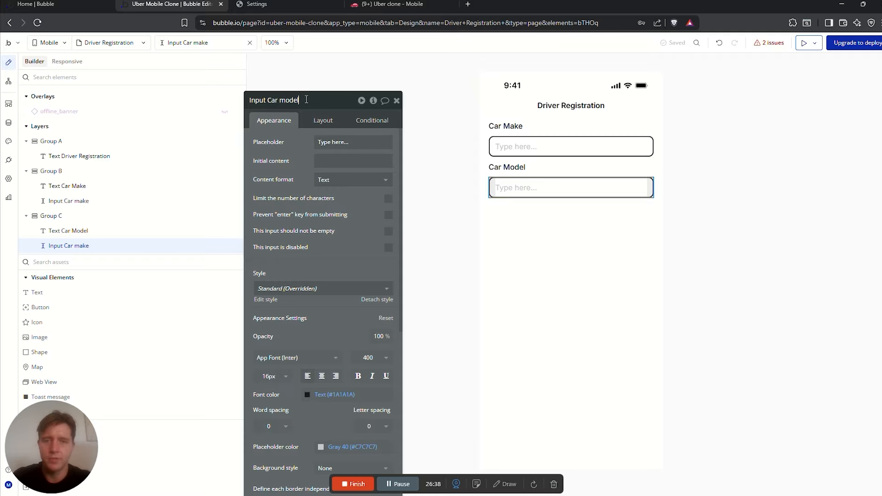
text(model)
Duplicate the Car Model group into a Colour label with an 'Input colour' input
click(553, 162)
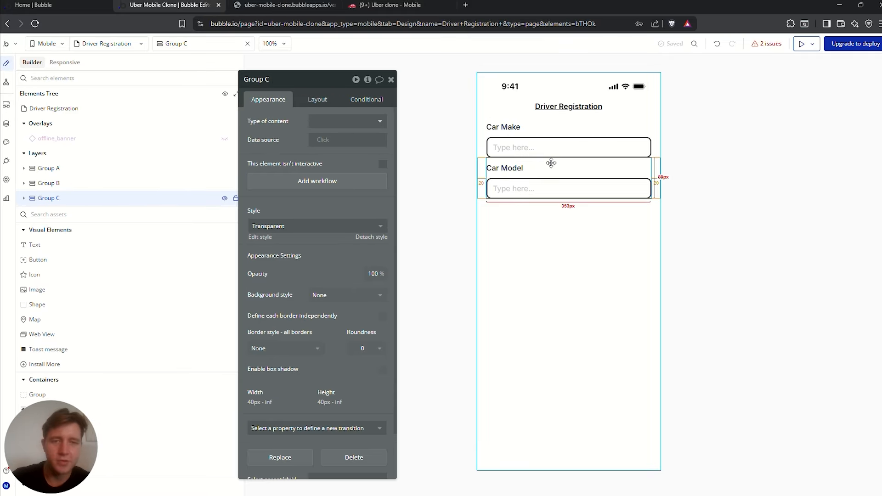
key(ctrl+d)
click(511, 210)
triple_click(290, 123)
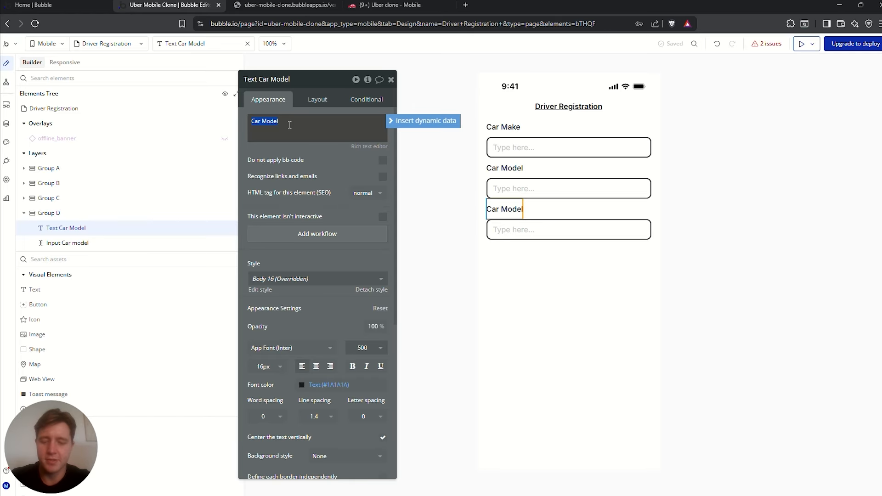
click(511, 229)
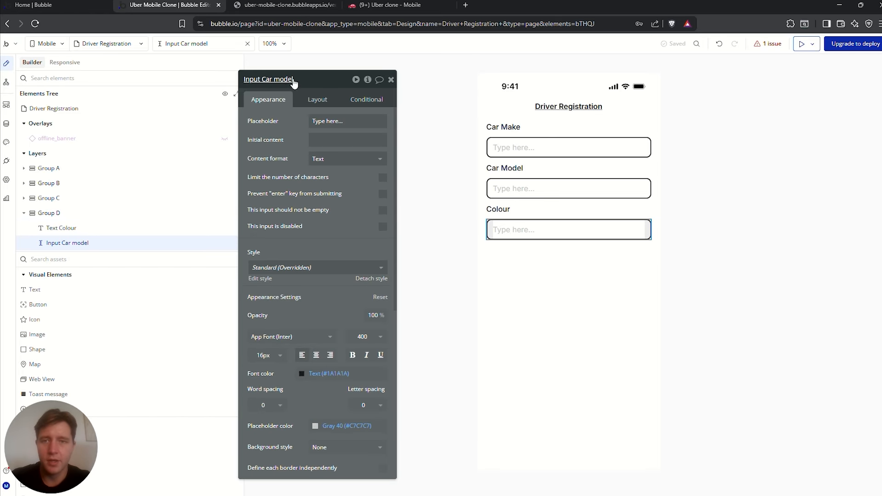
click(303, 79)
drag(311, 79, 265, 78)
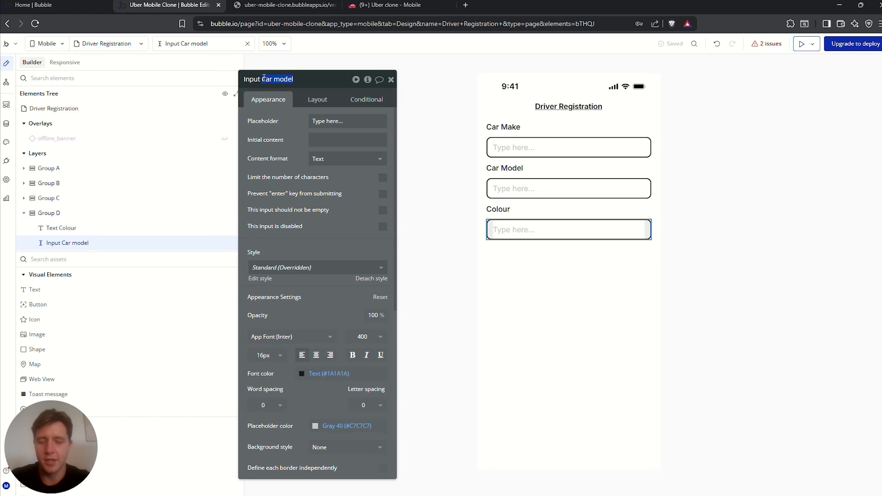
click(568, 210)
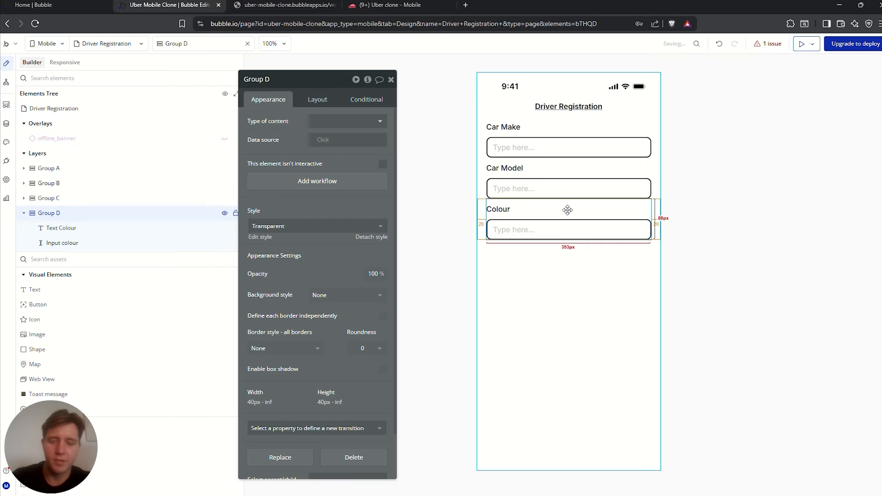
Duplicate the Colour group into a Year field whose input accepts Integer content only
key(ctrl+d)
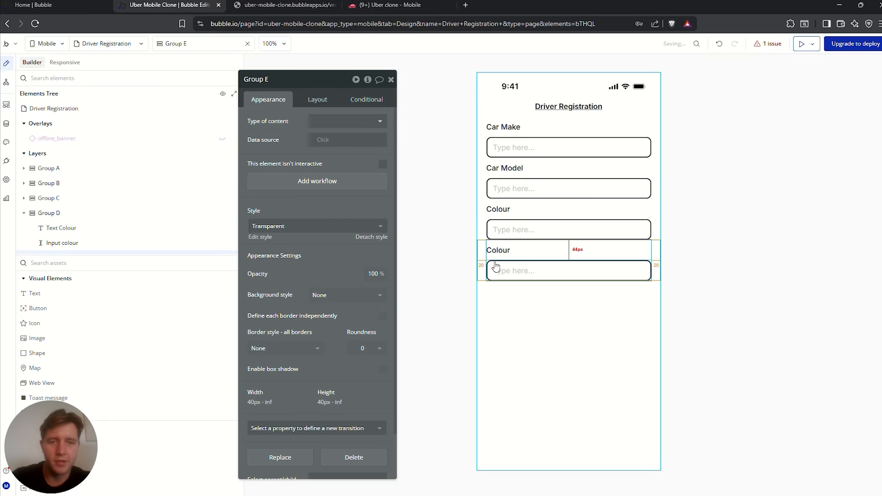
click(498, 250)
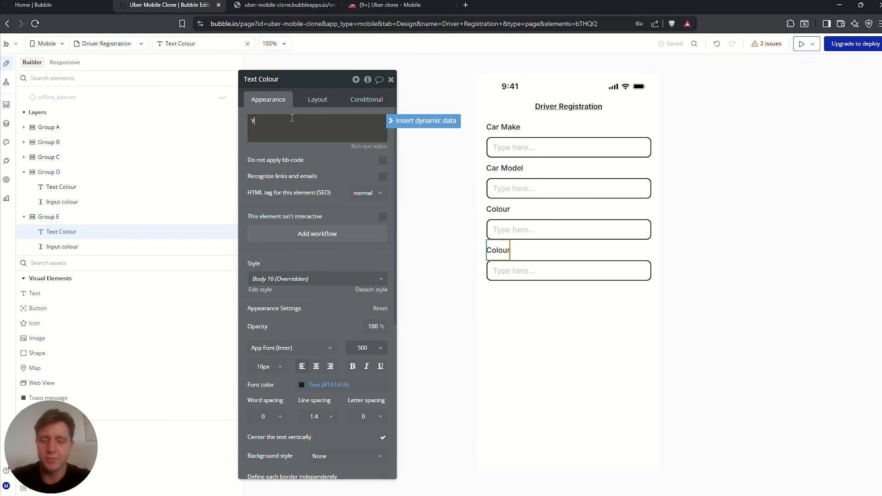
click(555, 273)
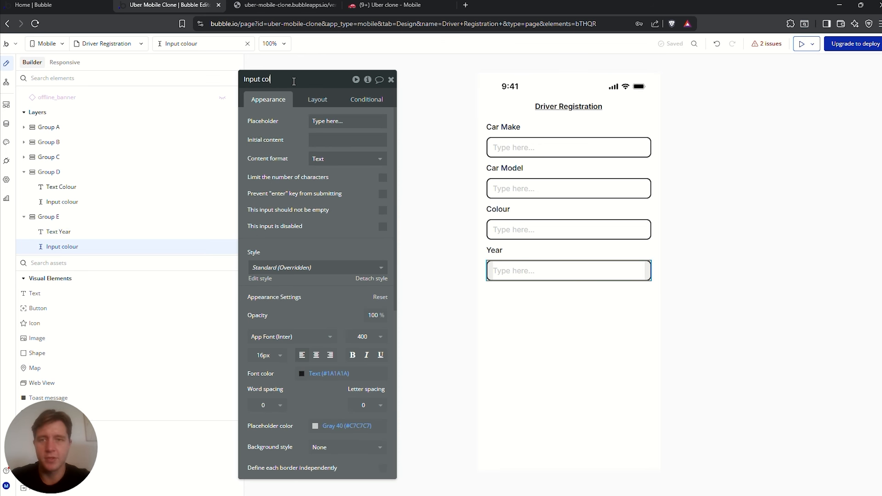
click(345, 158)
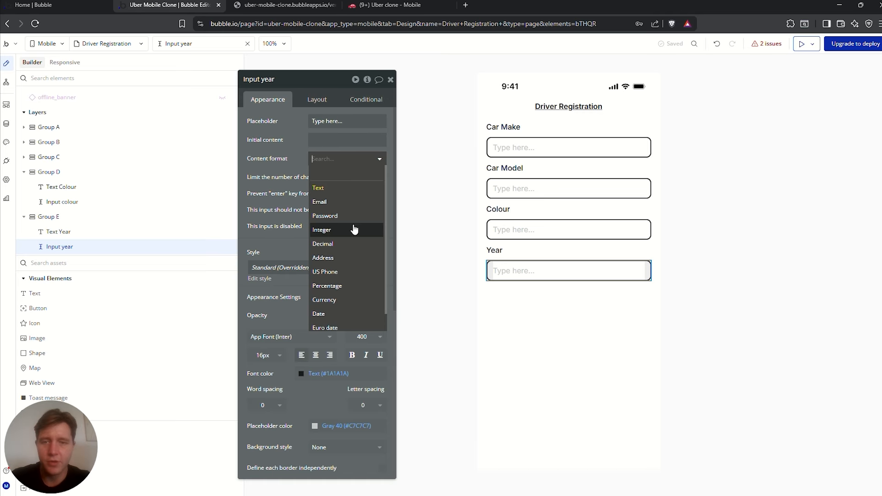
click(334, 231)
Duplicate the Year group into a Number Plate field with Text format and a renamed input
click(523, 250)
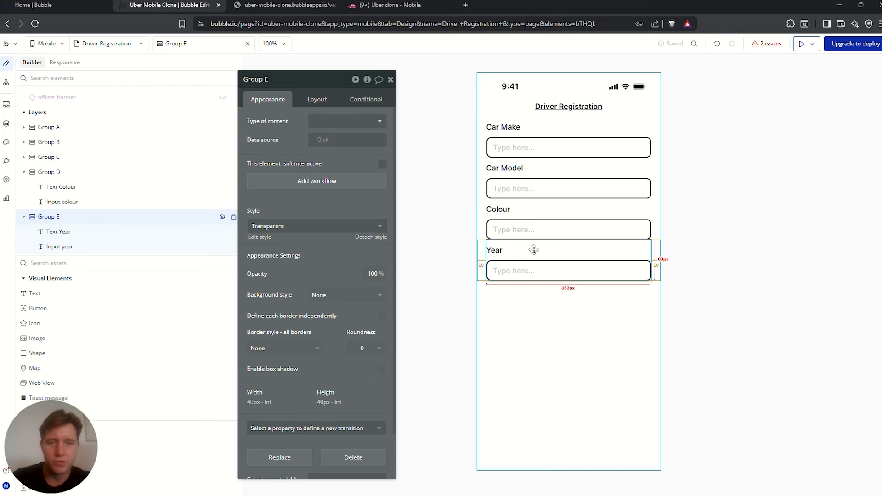
key(ctrl+v)
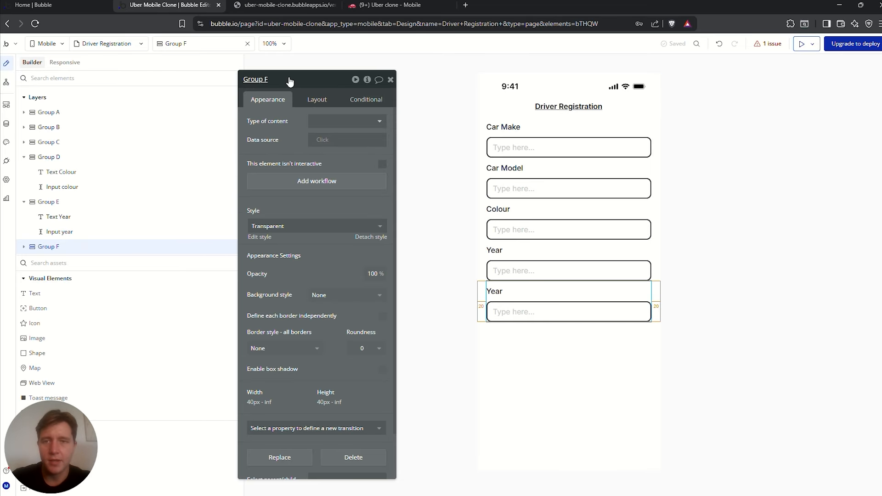
click(494, 291)
double_click(269, 127)
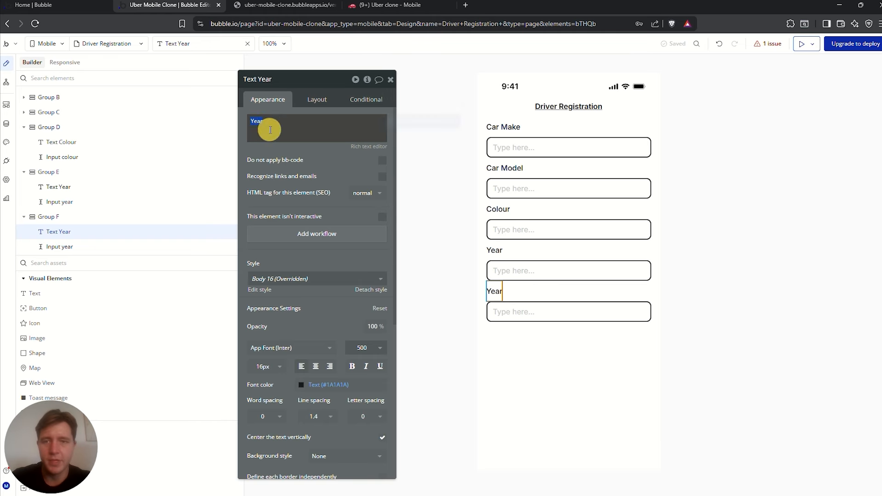
text(Number Plate)
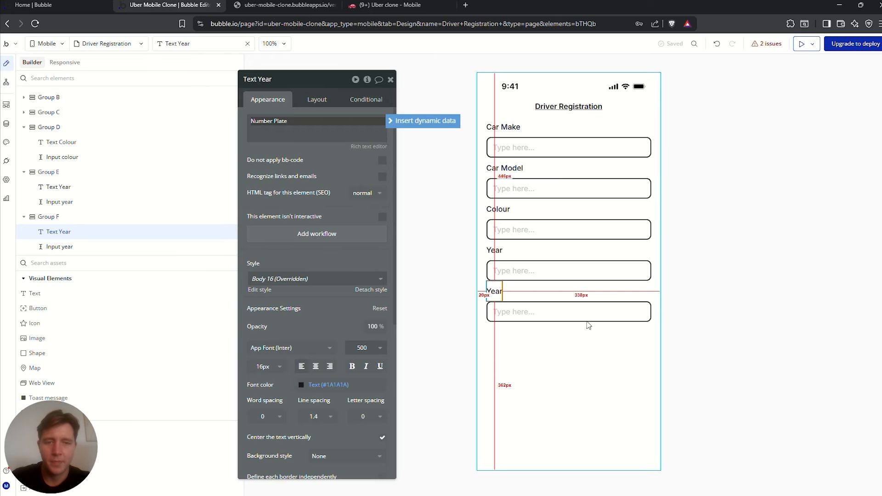
click(564, 311)
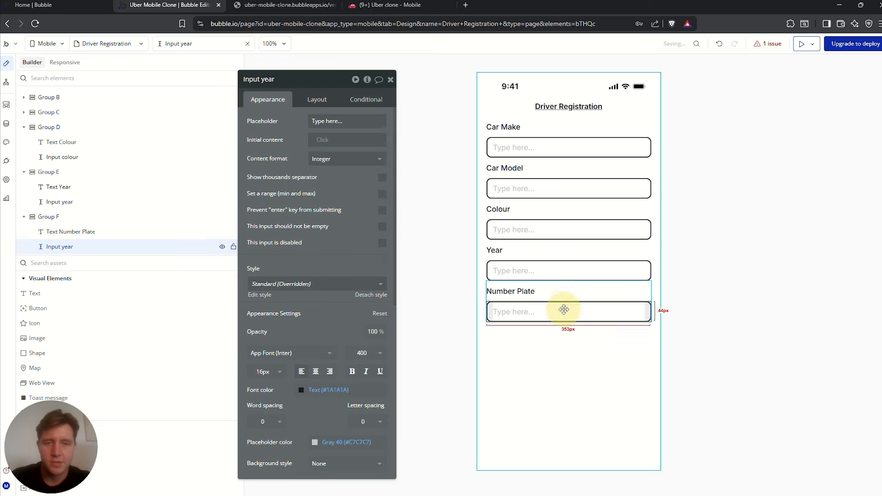
click(344, 159)
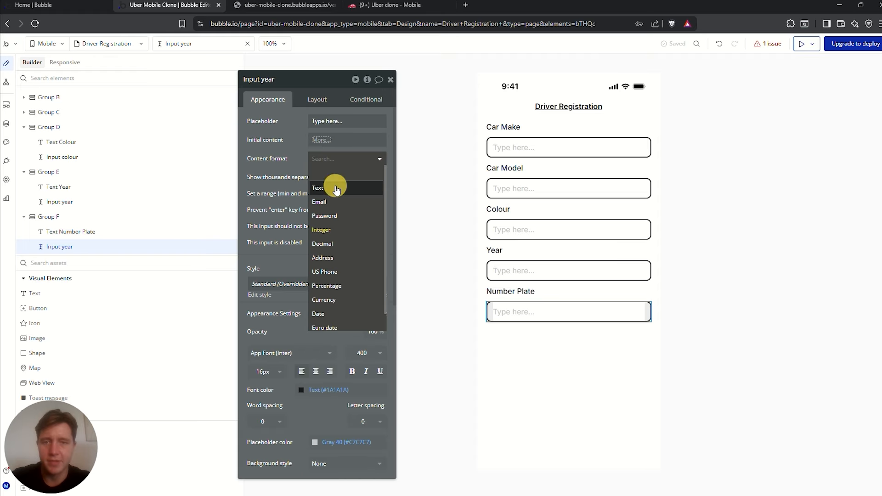
click(322, 183)
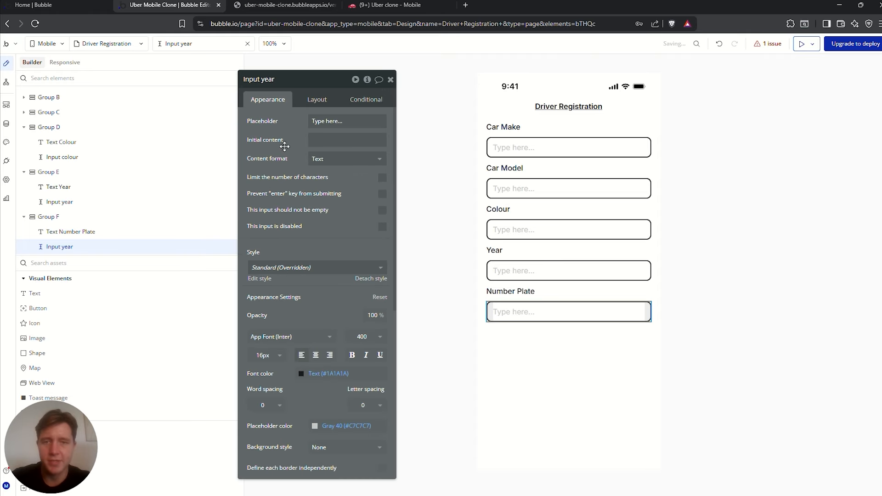
click(283, 80)
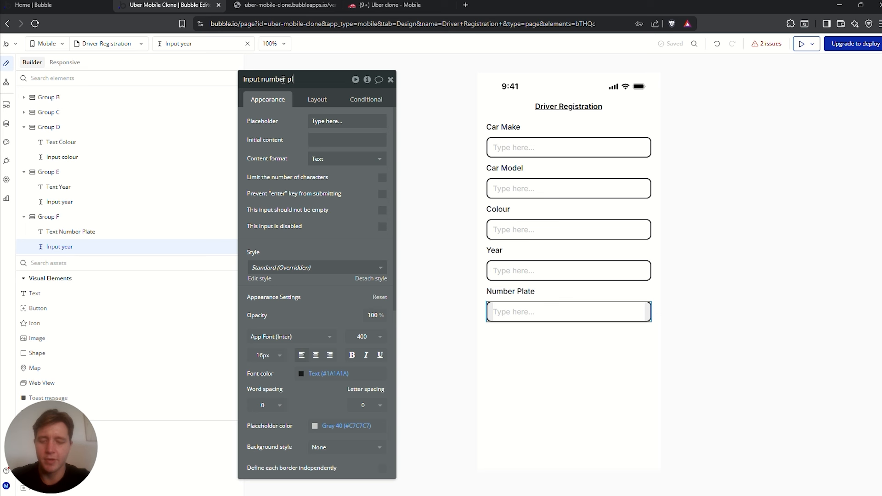
click(564, 292)
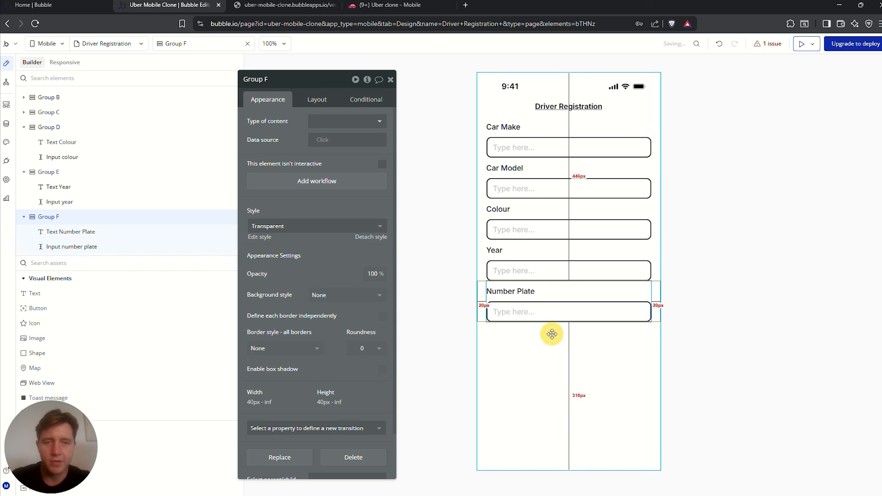
click(552, 335)
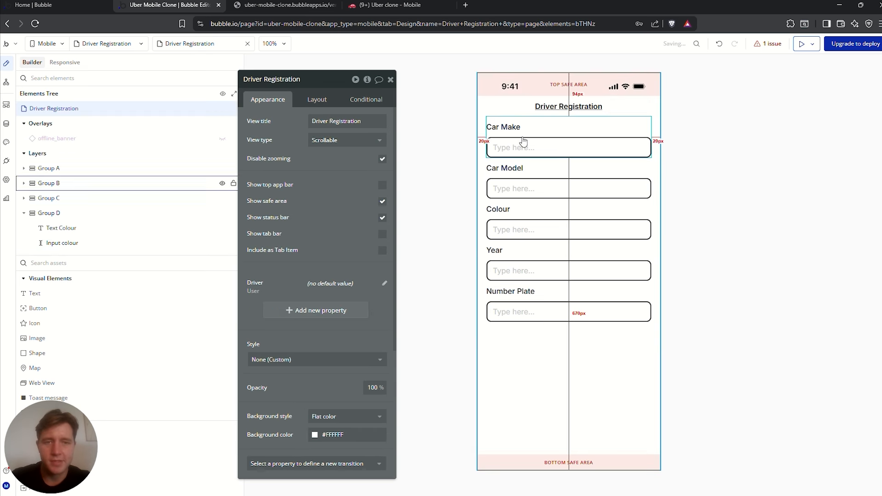
click(6, 124)
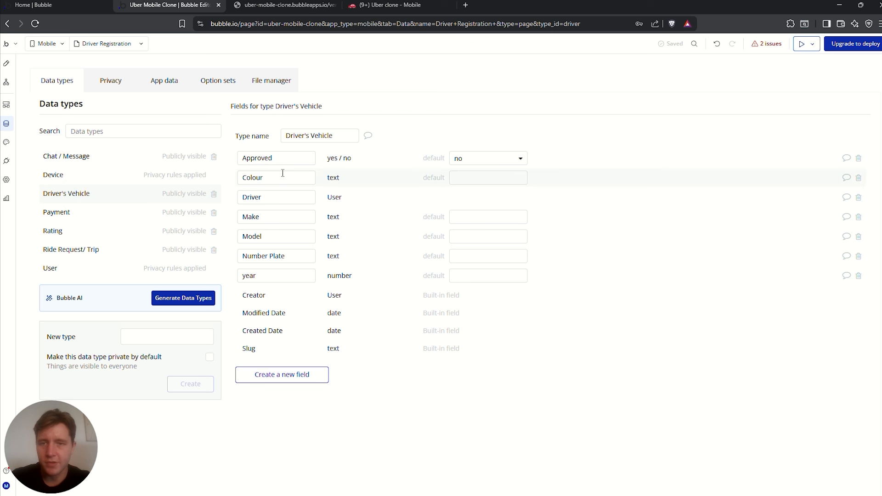
double_click(283, 158)
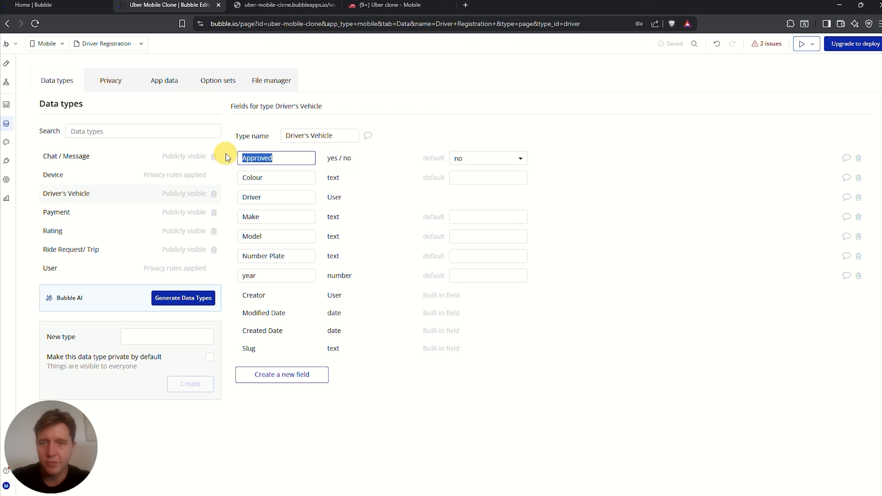
double_click(277, 179)
double_click(263, 198)
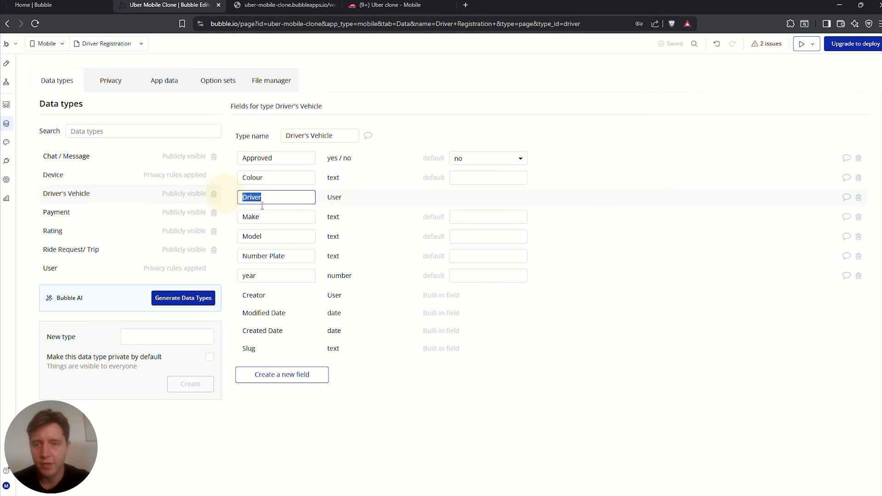
click(227, 216)
click(223, 236)
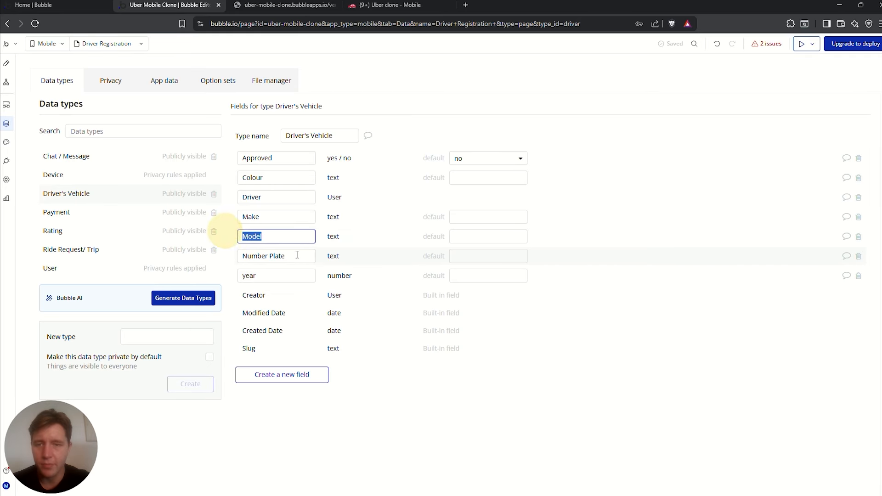
click(231, 254)
click(6, 63)
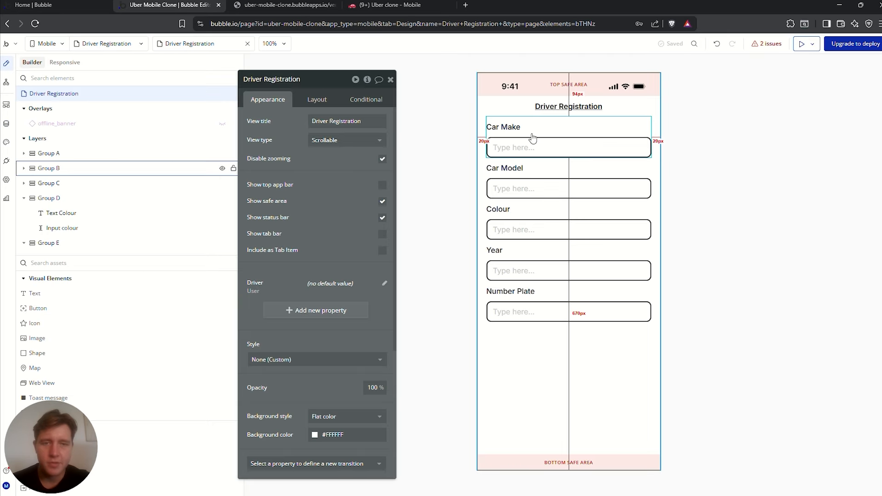
Add a 'Finish registration' button below Number Plate with a 20 px top margin, fit to content width
click(76, 263)
text(but)
drag(38, 293, 542, 359)
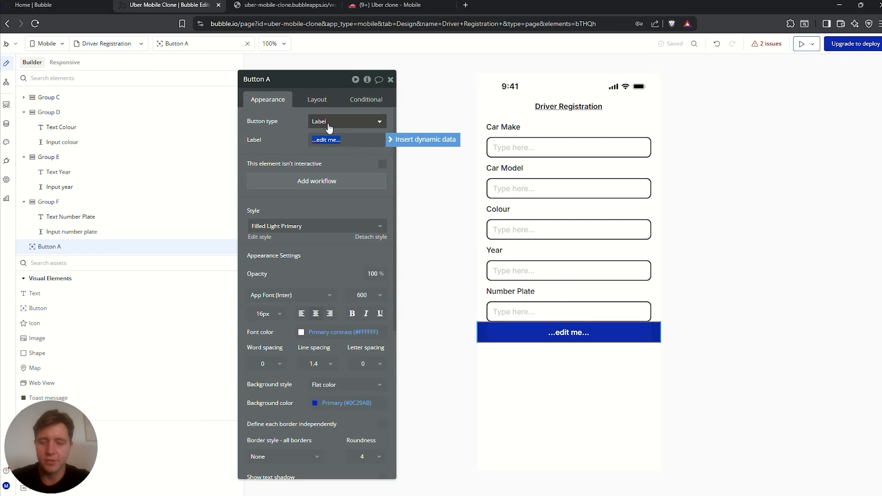
text(Finsih)
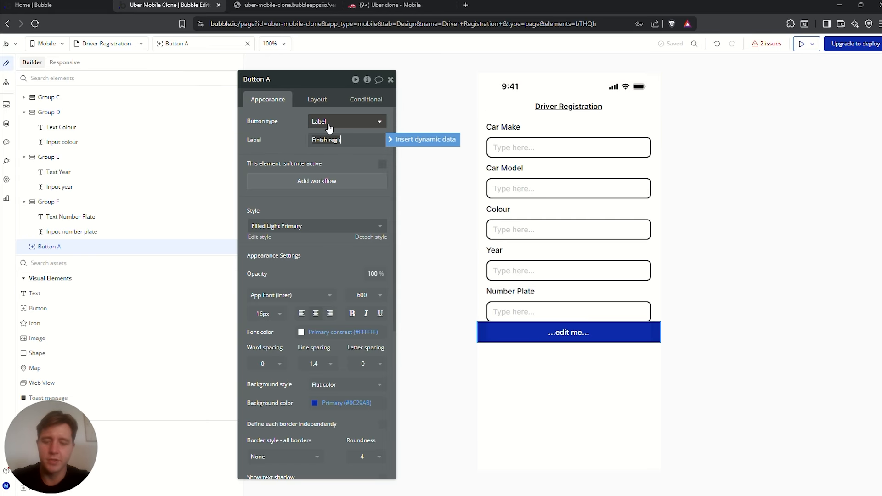
key(Return)
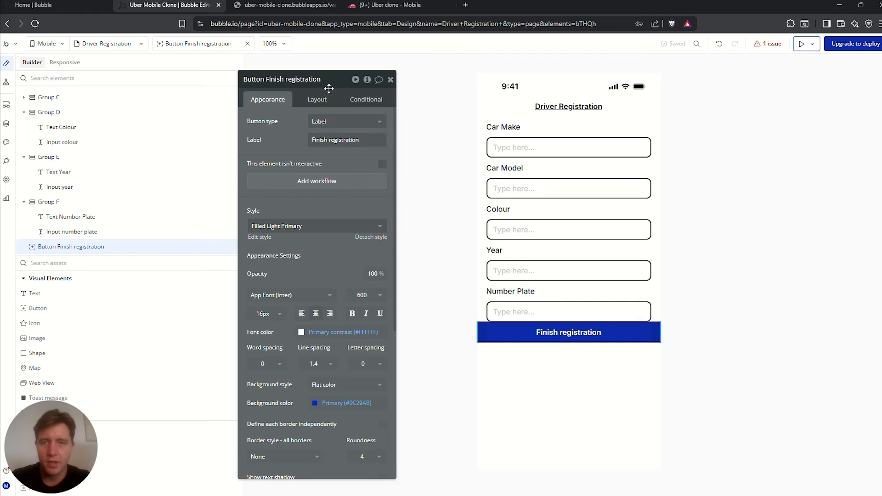
click(317, 99)
click(261, 346)
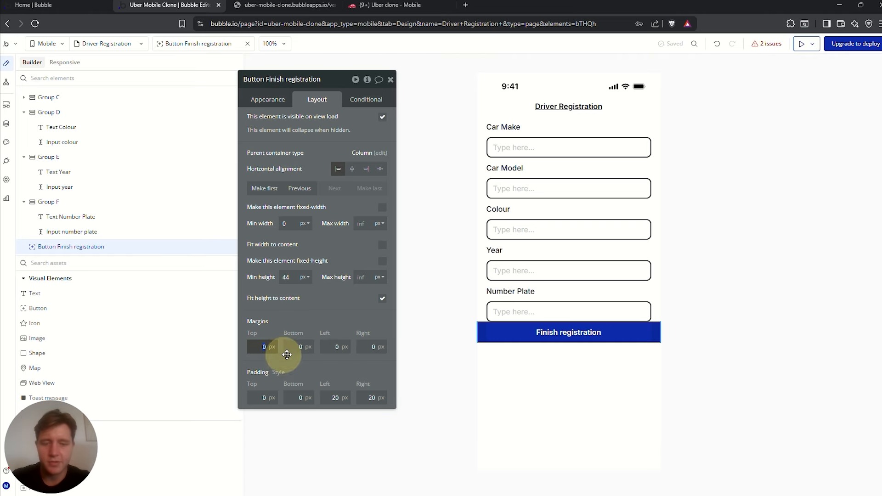
click(310, 312)
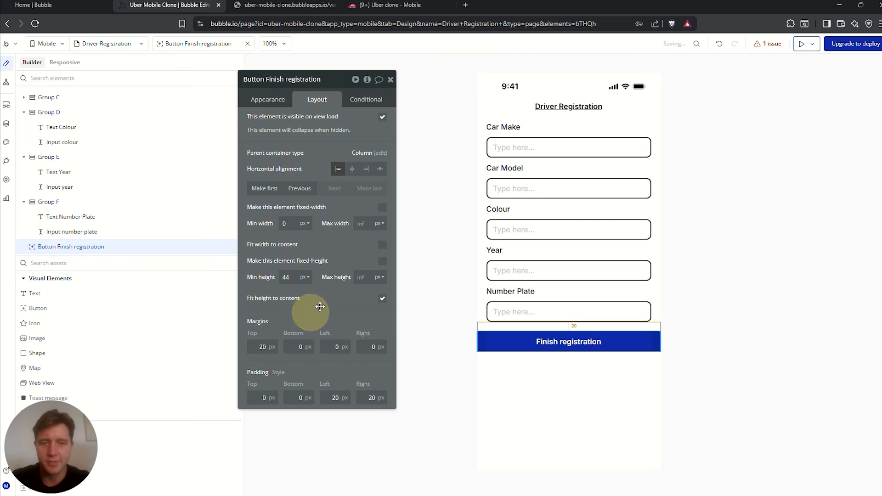
click(381, 245)
click(382, 245)
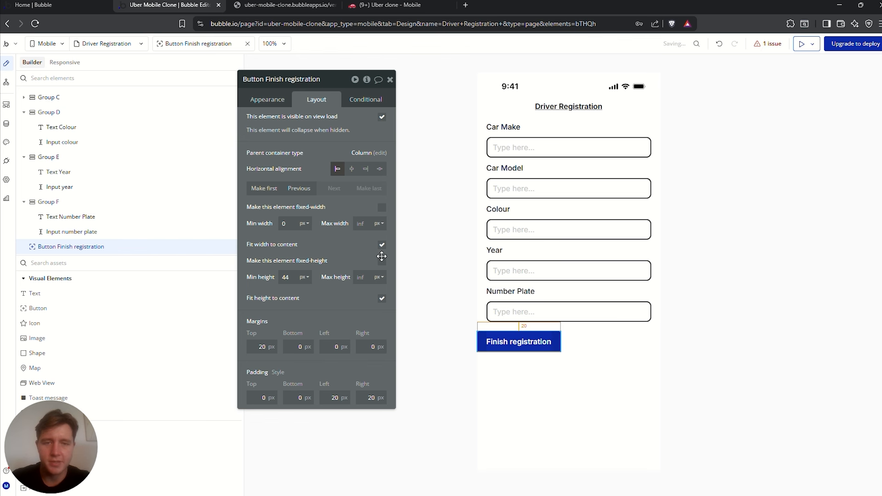
Give the button a black Text-colour background and corner roundness 10
click(268, 99)
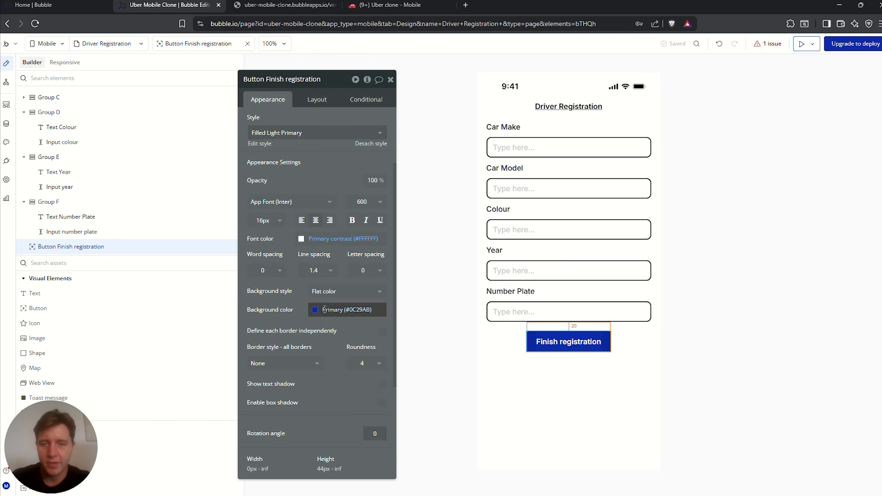
click(347, 310)
click(339, 435)
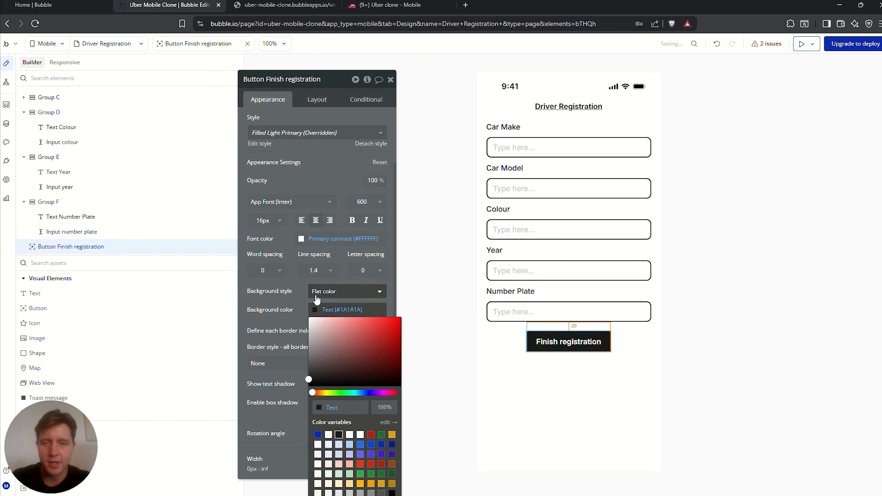
click(305, 297)
click(366, 364)
click(359, 403)
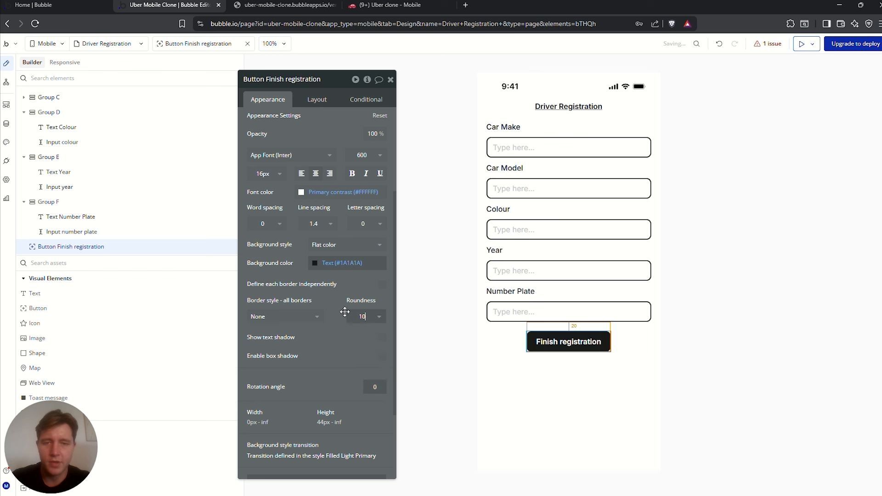
click(349, 346)
Open the Finish registration button's tapped workflow
click(547, 379)
drag(572, 353, 564, 340)
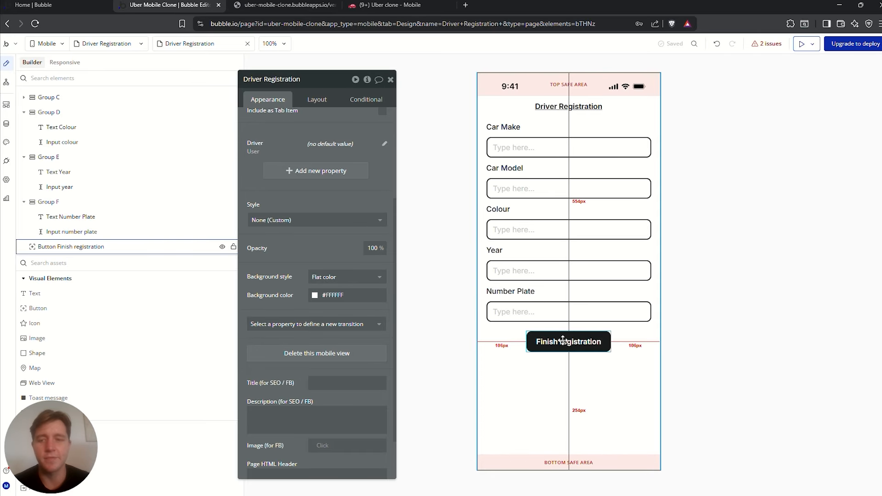
click(564, 344)
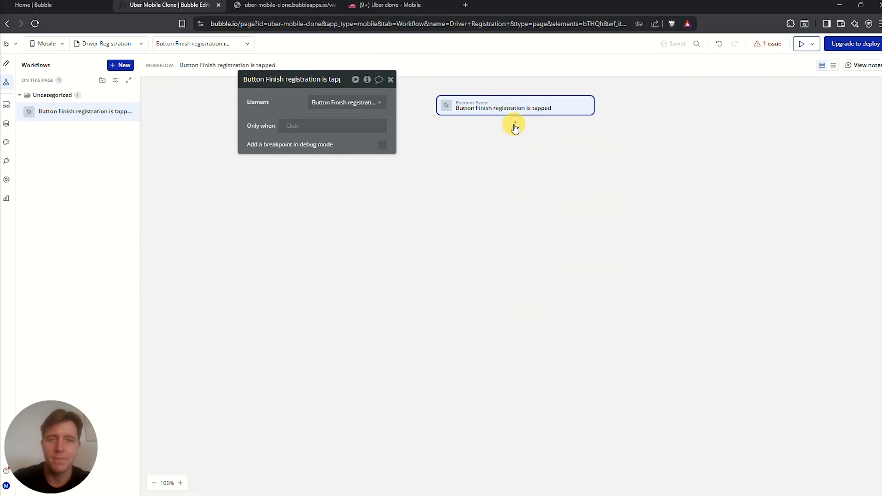
Add a Create a new Driver's Vehicle action listing all fields except Approved
click(515, 125)
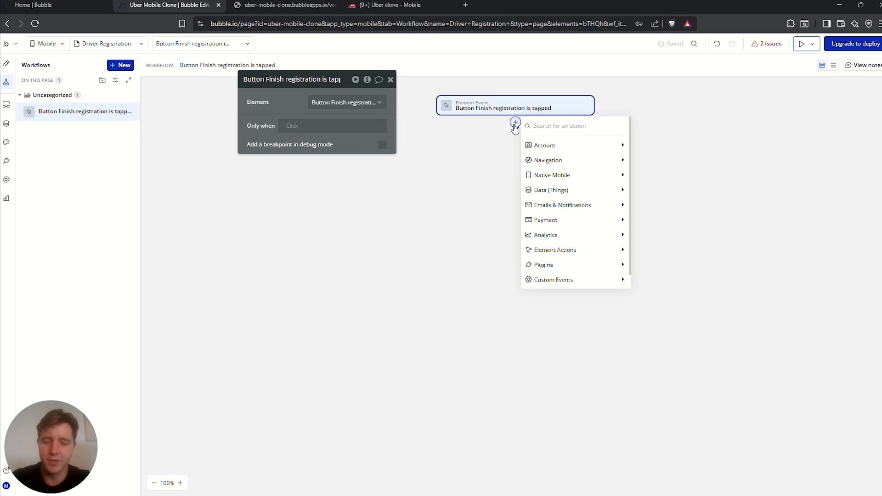
text(crea)
click(569, 160)
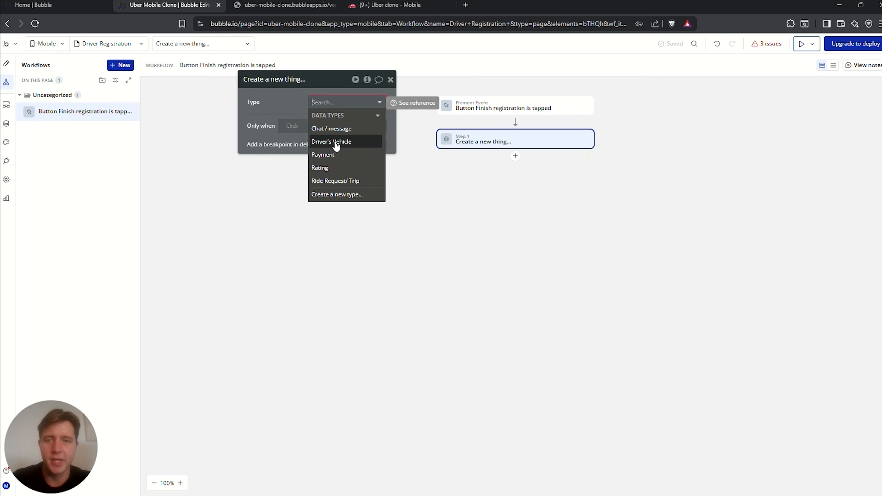
click(336, 144)
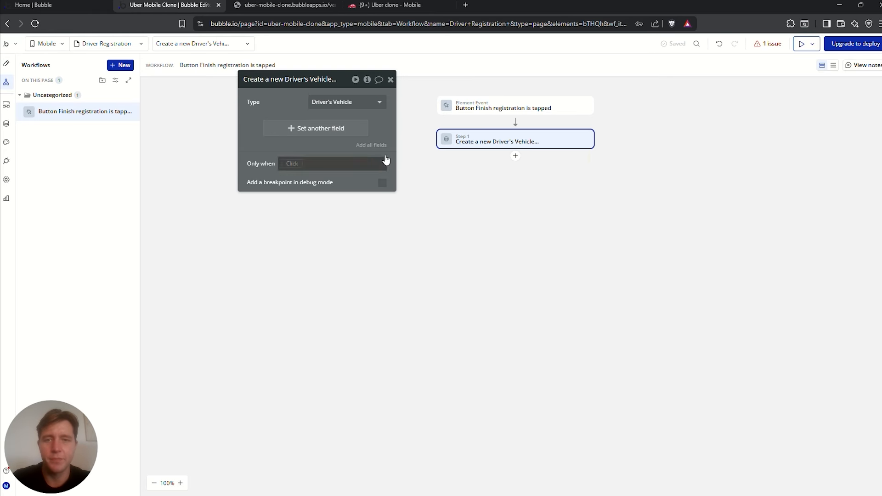
click(372, 147)
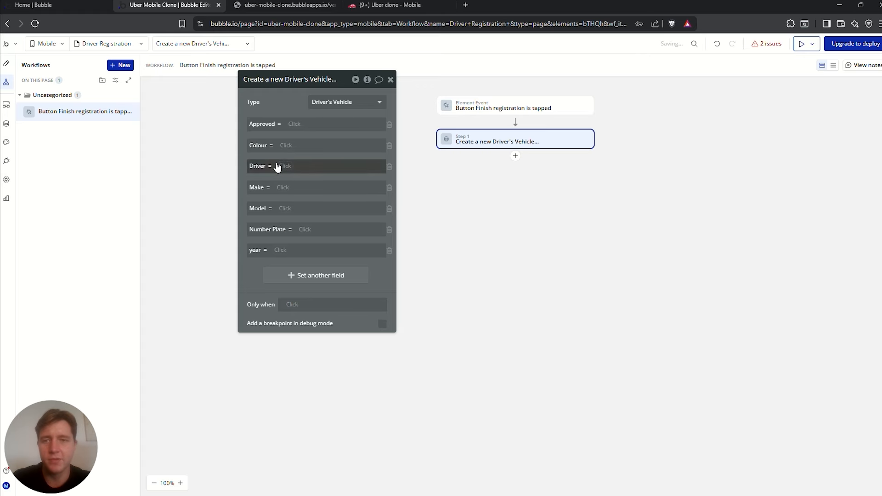
click(389, 125)
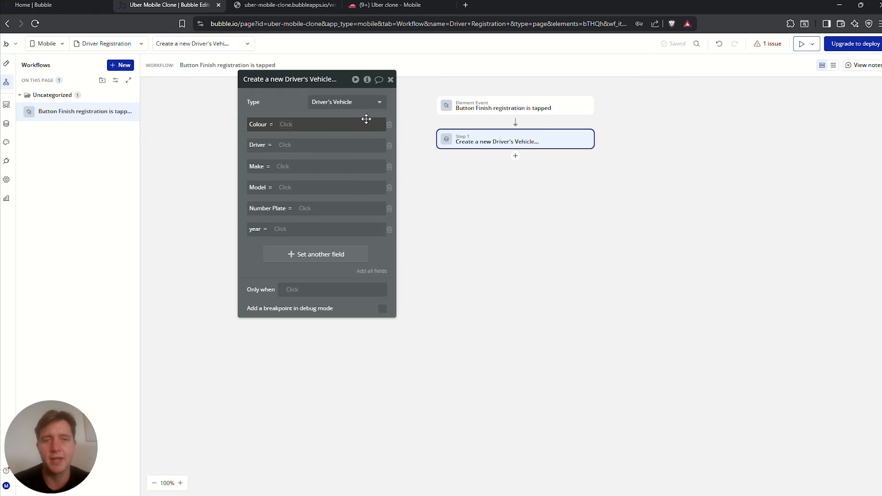
Set the vehicle's Colour to Input colour's value and Driver to Current User
click(288, 124)
text(input)
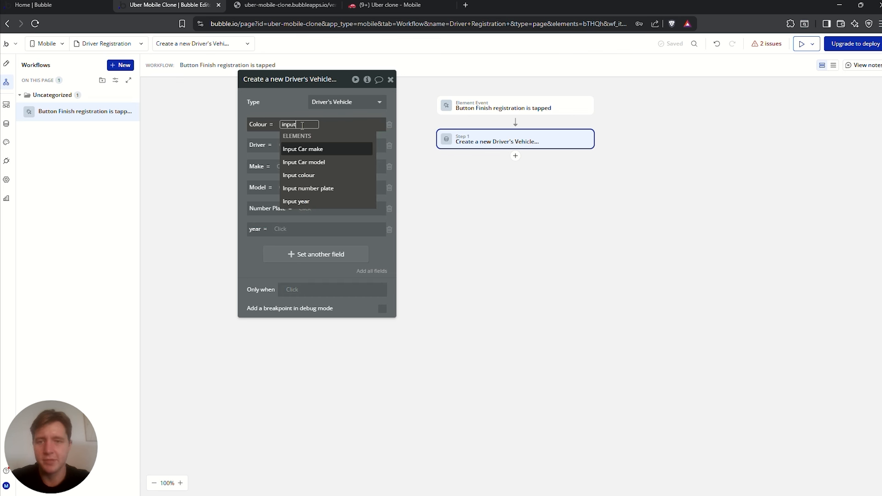
click(298, 175)
click(335, 152)
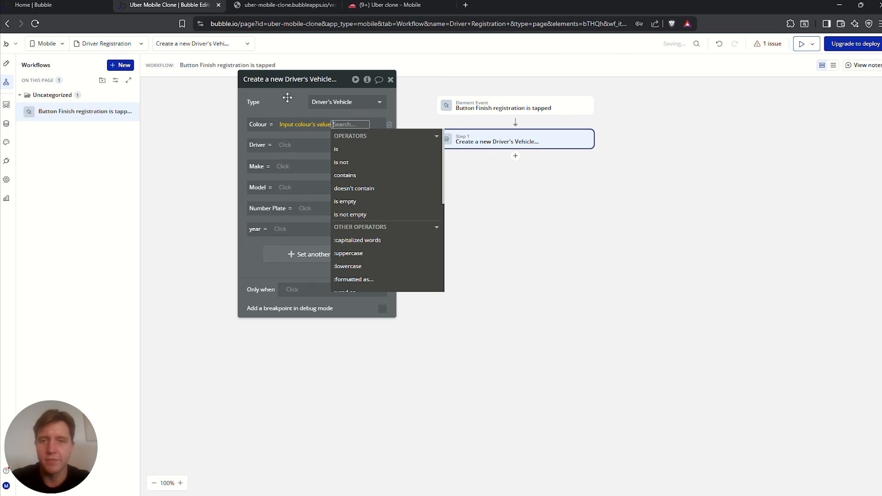
click(282, 92)
click(290, 145)
text(input)
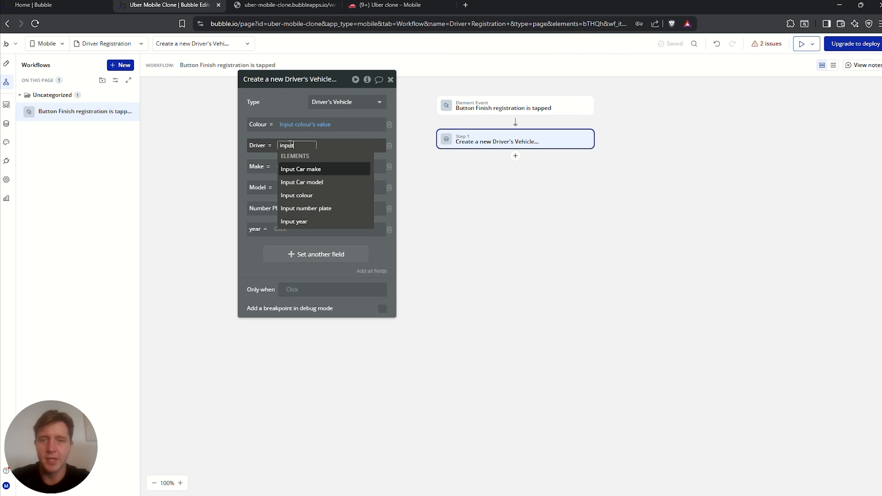
drag(290, 145, 279, 146)
key(BackSpace)
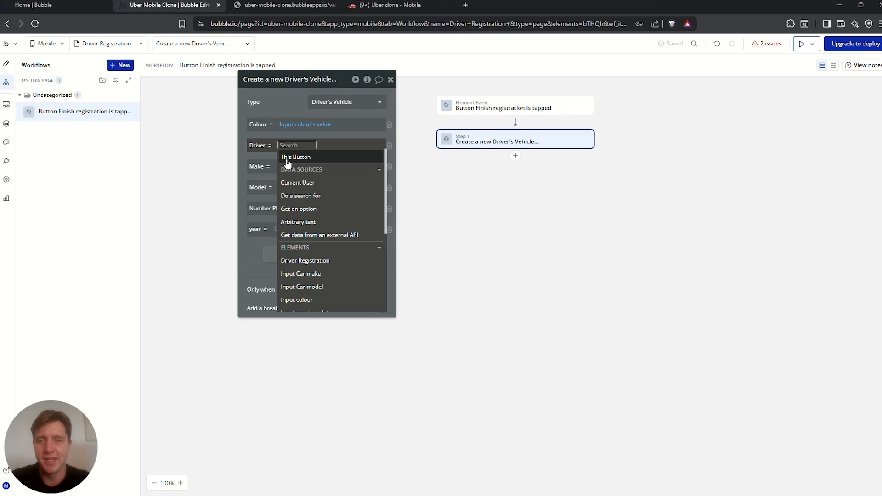
click(298, 182)
click(284, 169)
Map Make and Model to the values of Input Car make and Input Car model
click(284, 166)
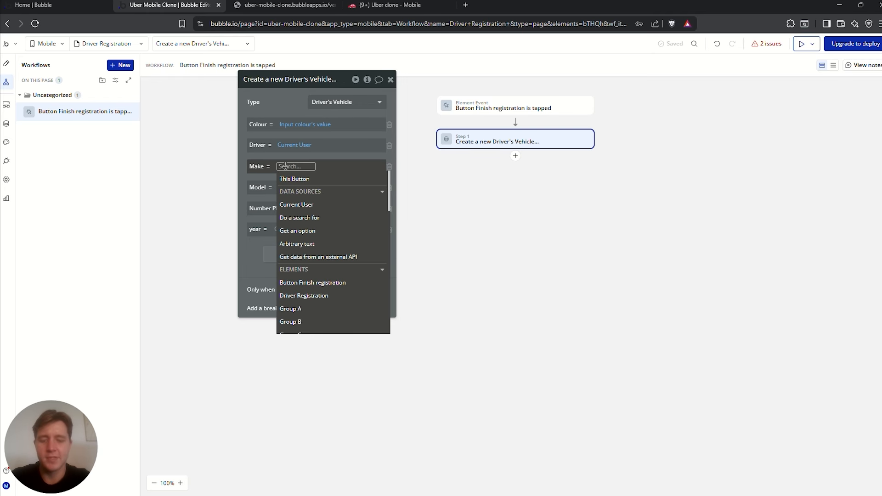
text(input)
click(321, 192)
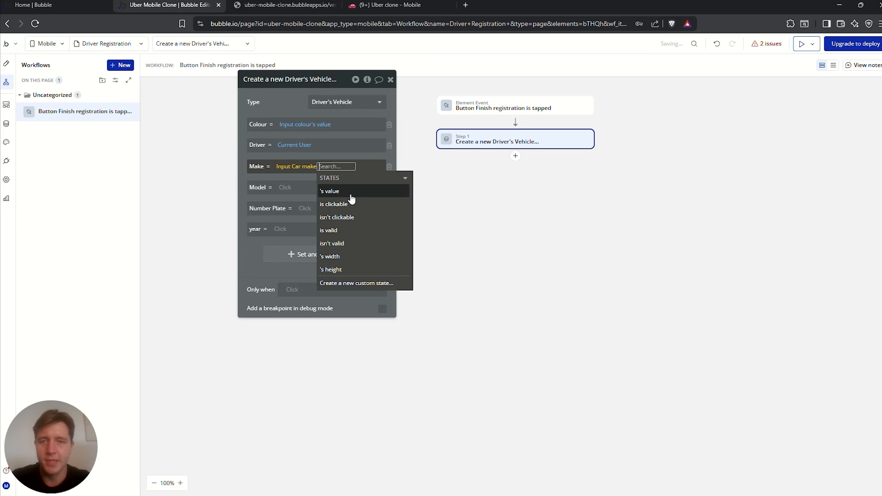
click(349, 193)
click(294, 101)
click(292, 188)
text(inp)
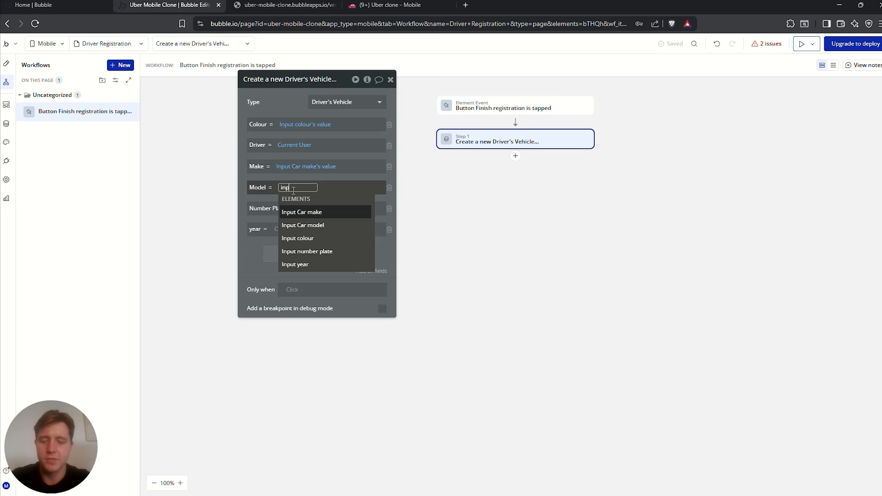
text(ut)
click(303, 225)
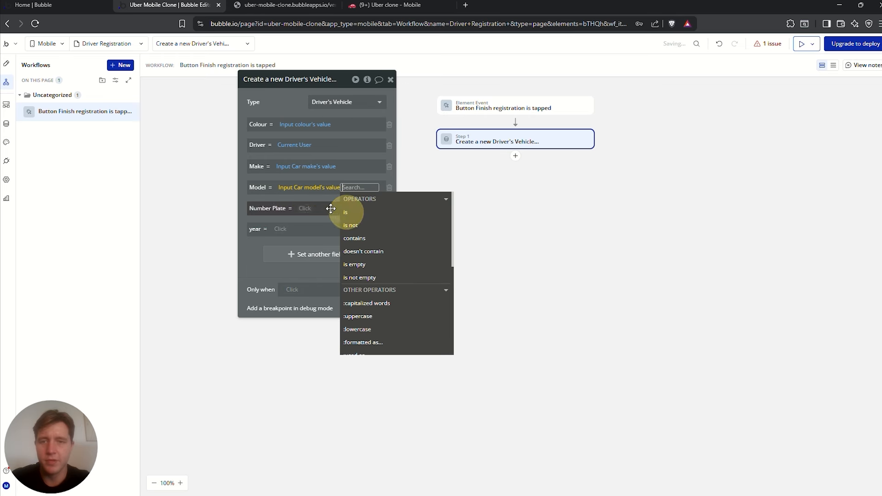
click(349, 198)
Map Number Plate and year to the values of Input number plate and Input year
click(307, 208)
text(input)
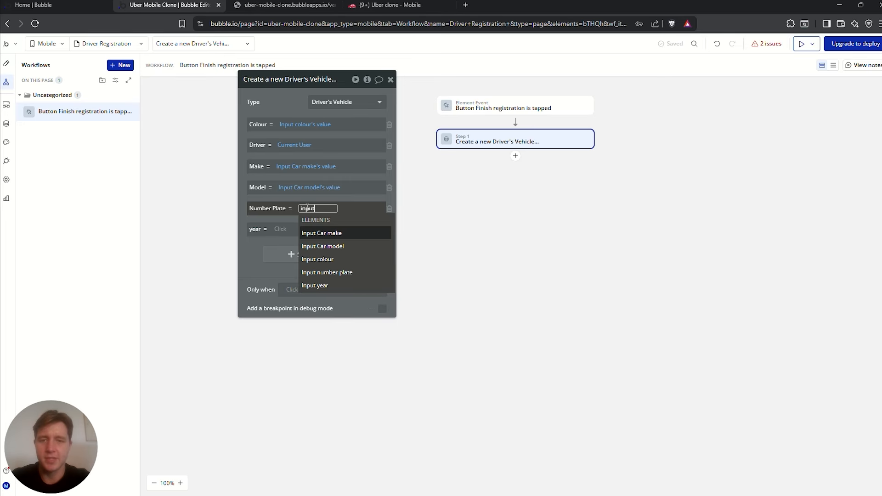
click(331, 273)
click(290, 237)
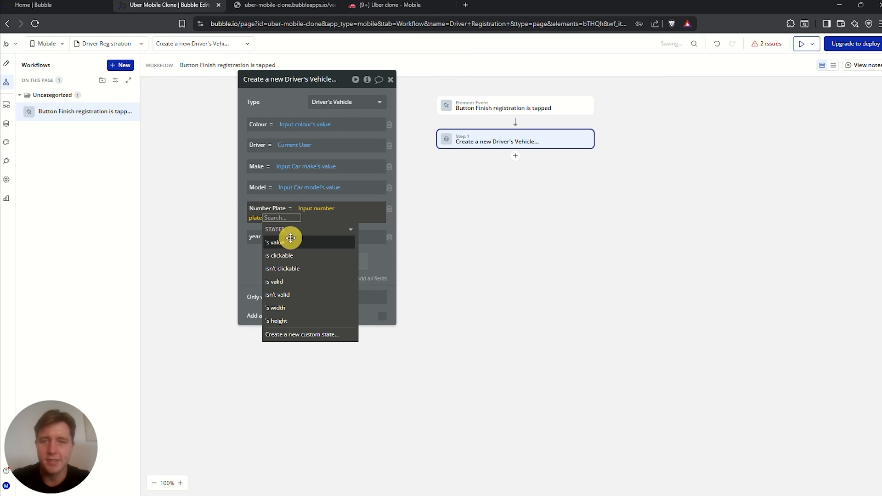
click(285, 107)
click(282, 229)
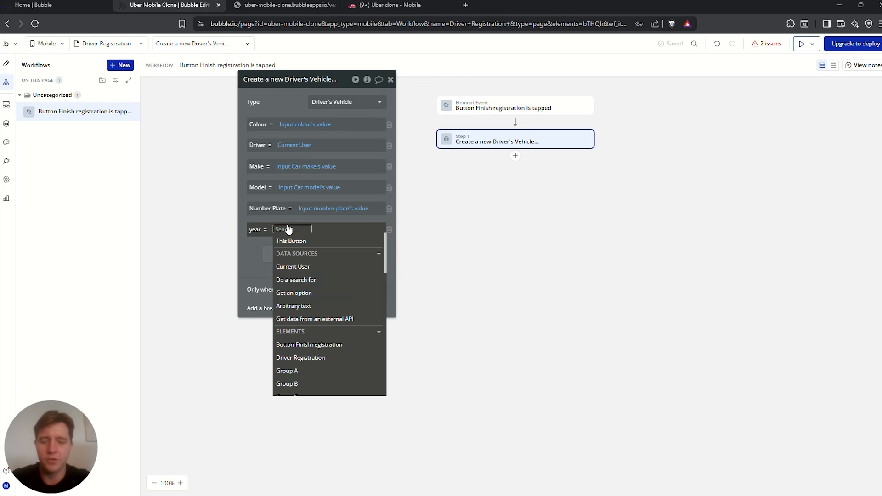
text(input)
click(290, 306)
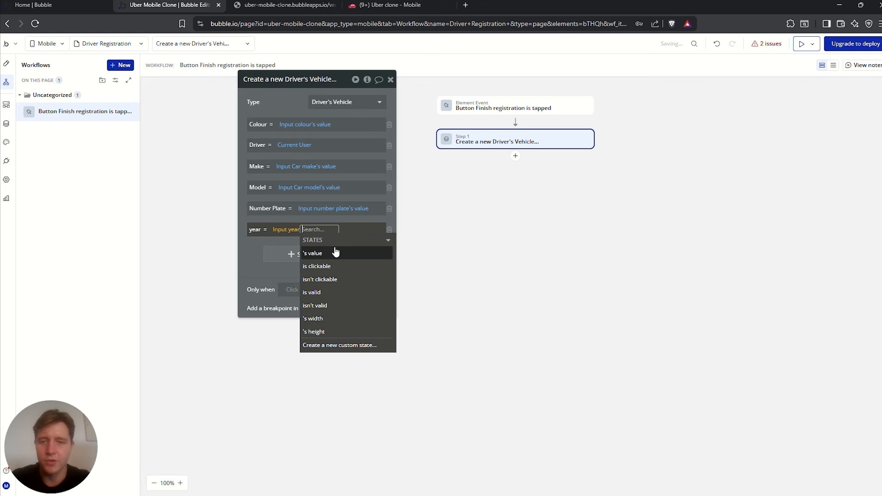
click(334, 252)
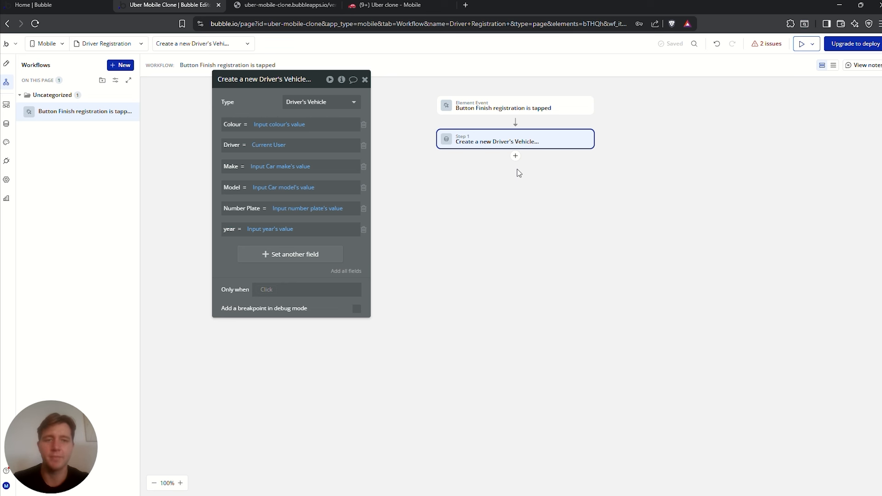
Add a Go to tab action after the vehicle is created
click(515, 157)
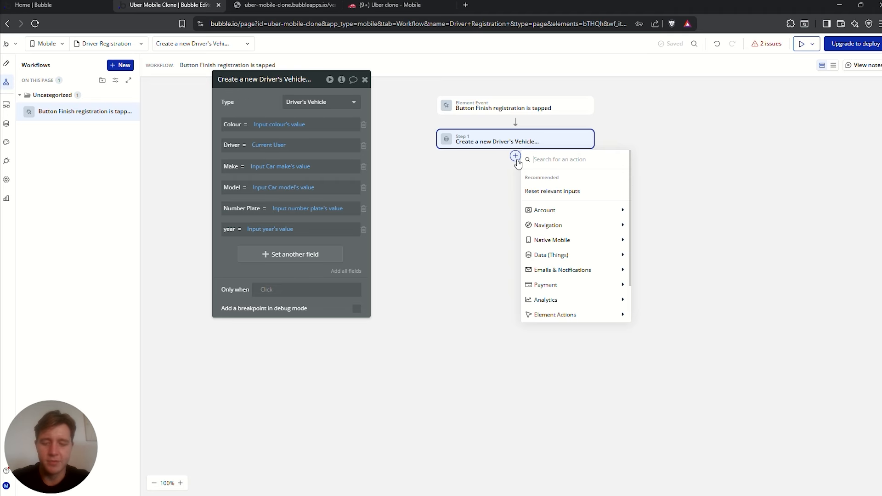
text(go)
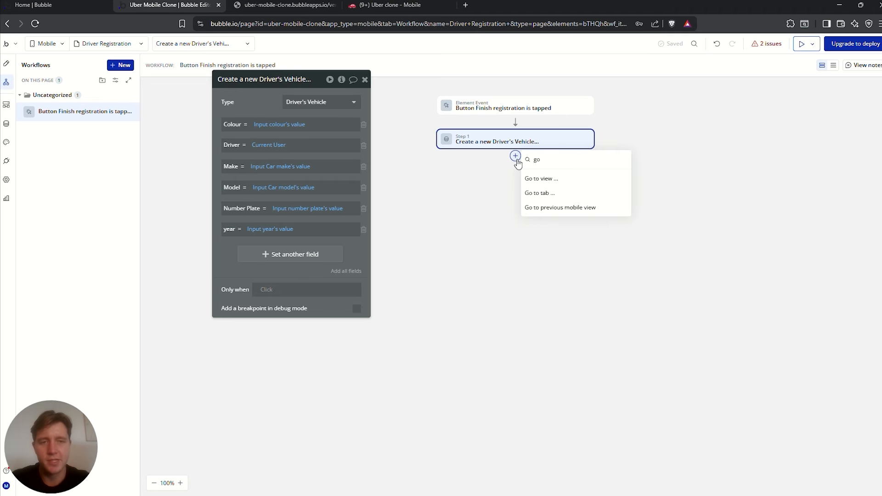
click(558, 194)
drag(269, 93, 259, 130)
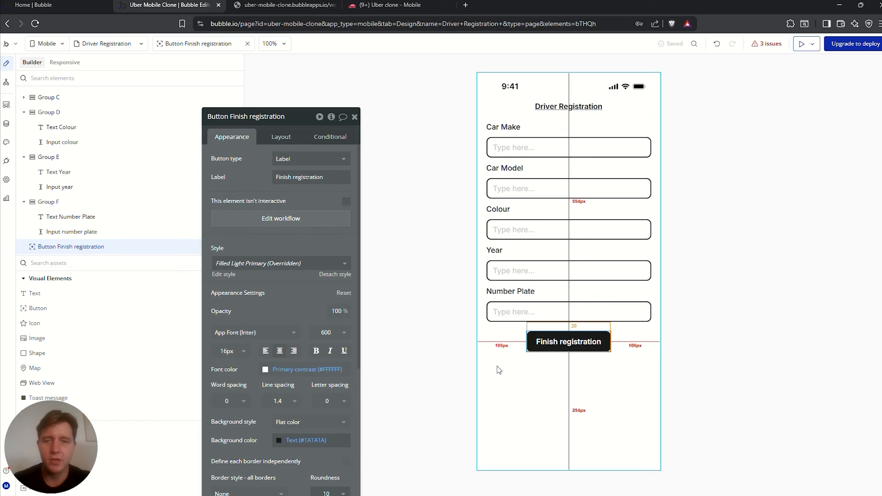
drag(287, 290, 291, 258)
Delete the Driver Registration view's old Driver property
click(549, 396)
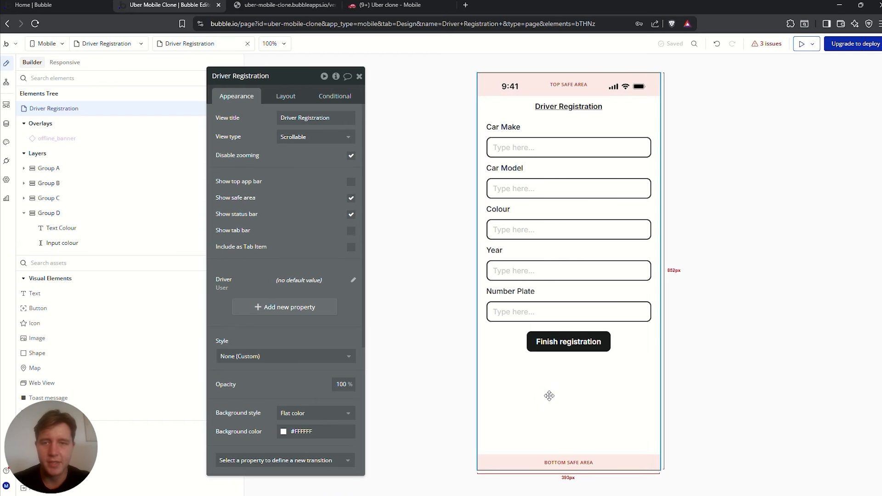
click(352, 280)
click(491, 192)
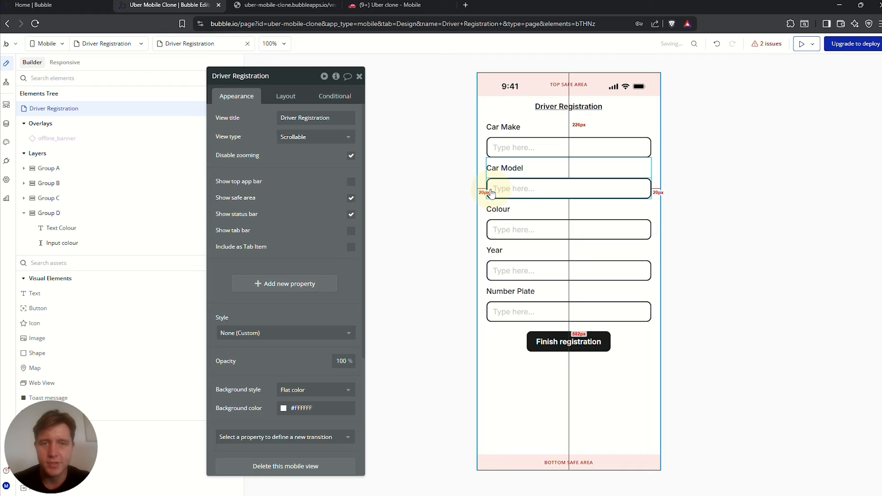
Add a dynamic-value Driver property of type User, then reopen the Finish registration workflow
click(281, 285)
click(469, 101)
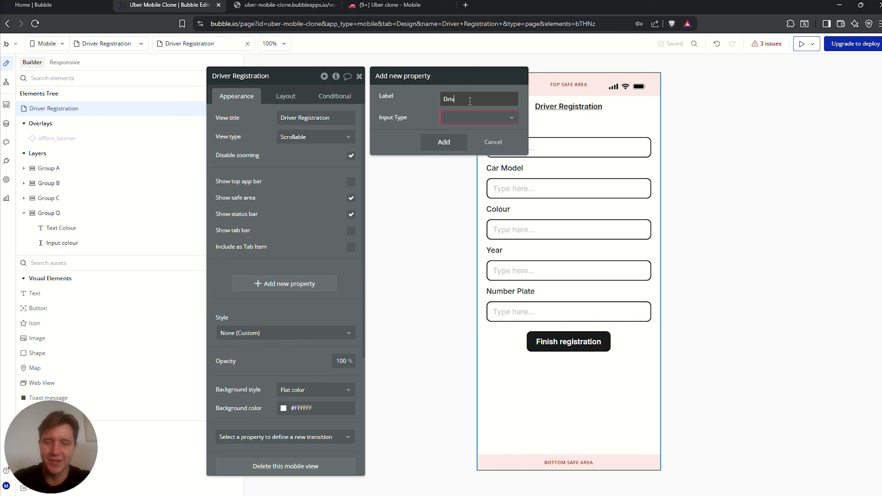
click(477, 118)
click(465, 132)
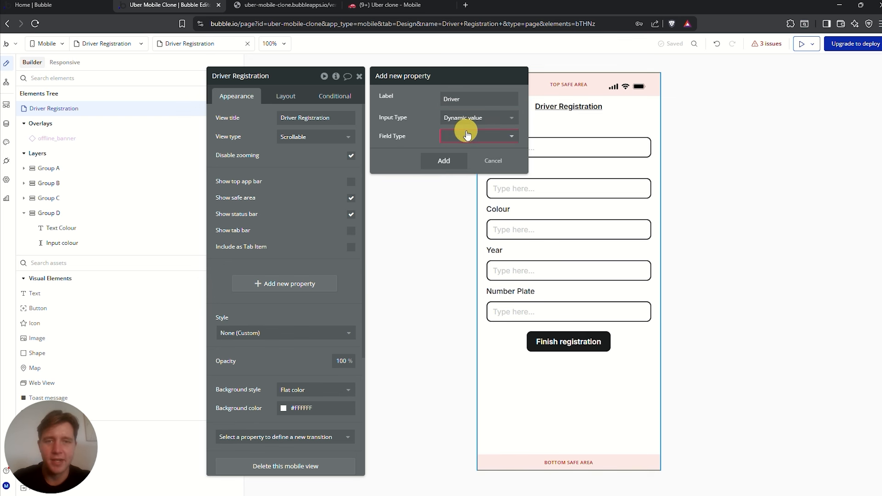
click(465, 136)
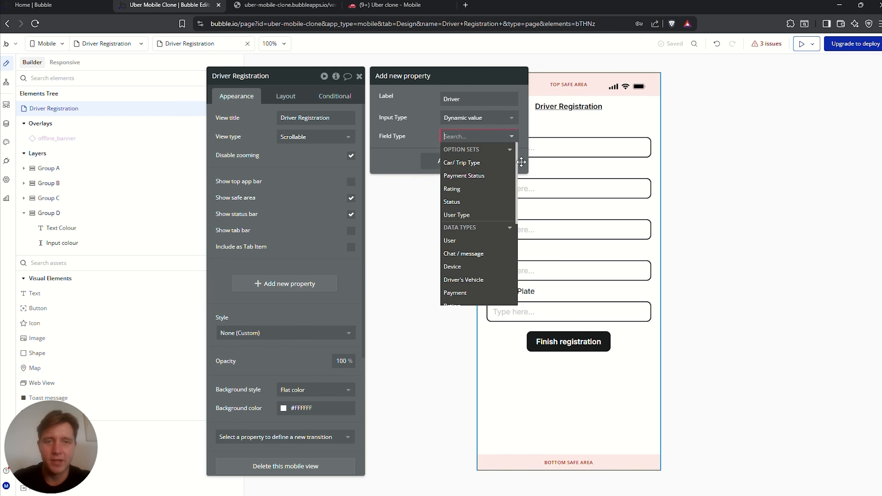
click(454, 241)
click(444, 211)
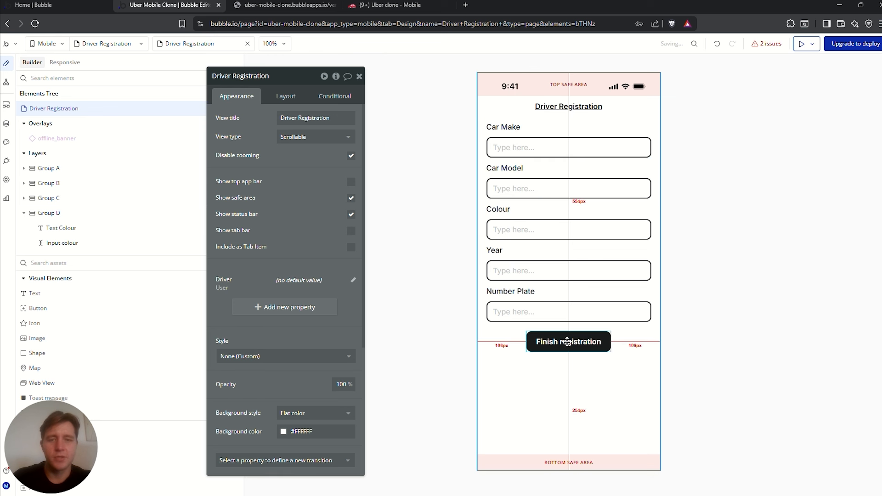
click(570, 341)
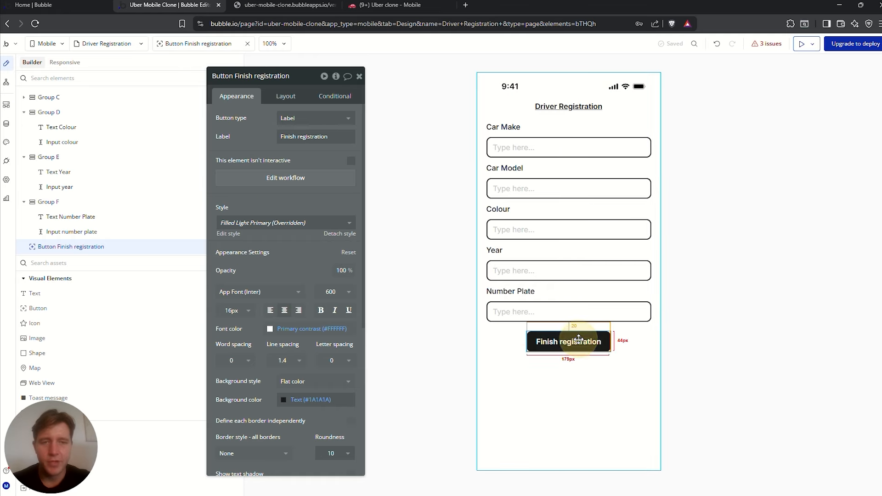
click(272, 178)
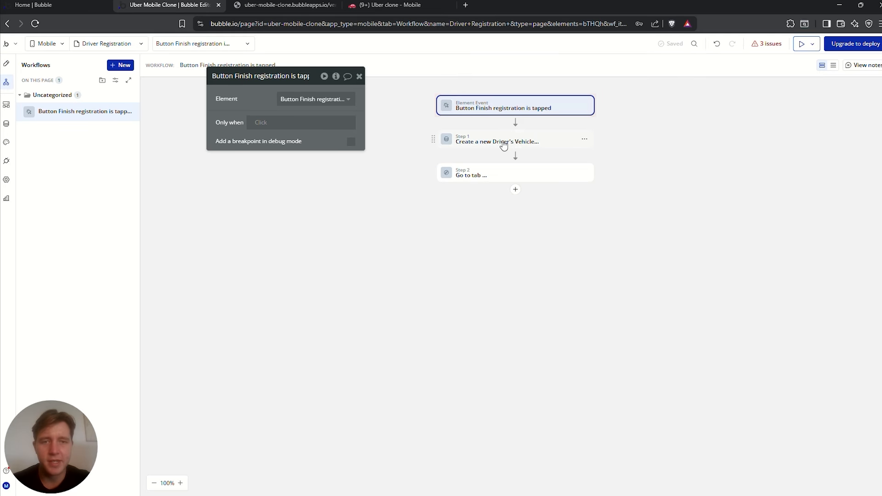
Move from the Driver Registration workflow to the Sign Up view and select its Sign Up button
click(505, 142)
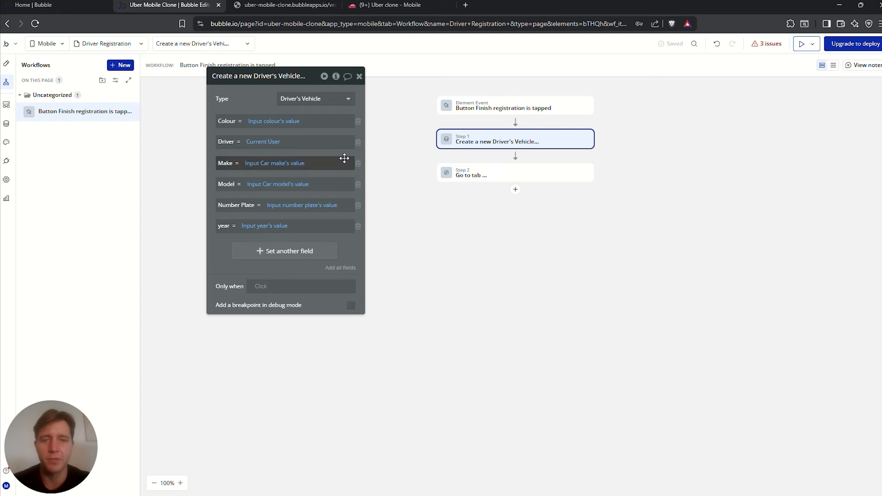
click(107, 45)
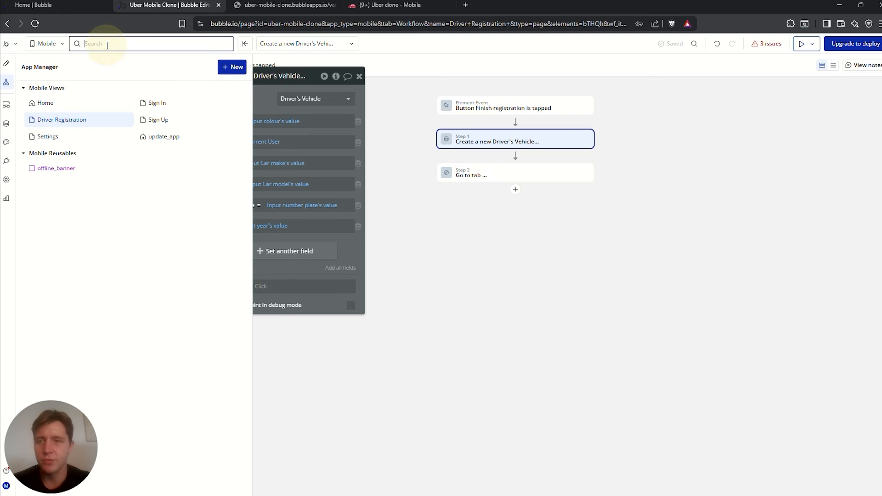
click(157, 119)
click(517, 325)
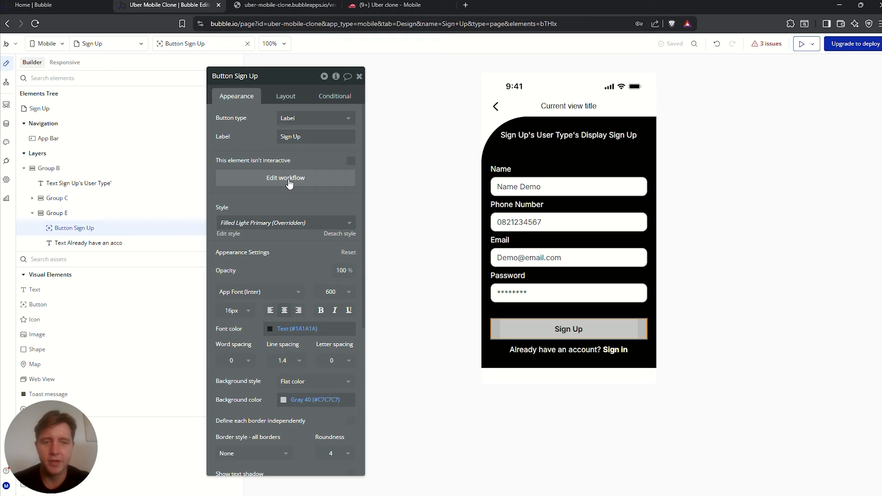
Add a Step 3 to the Sign Up workflow that goes to Driver Registration with Driver = Current User
click(288, 180)
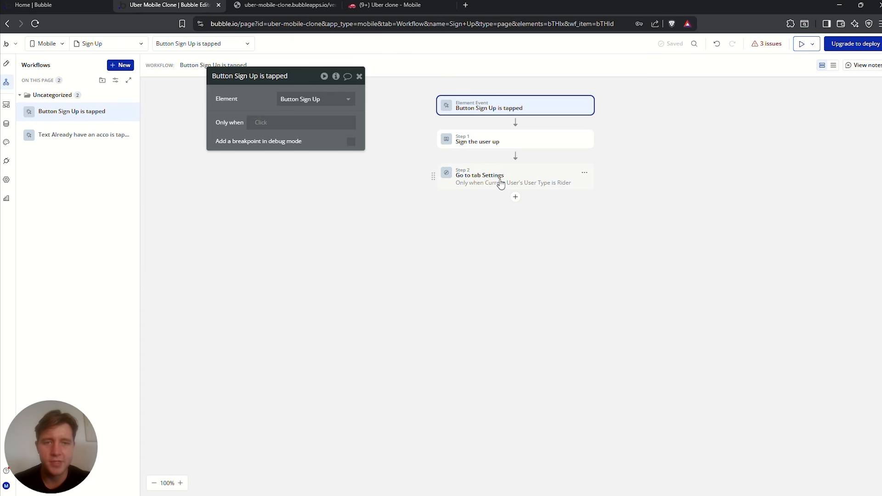
click(515, 197)
text(go)
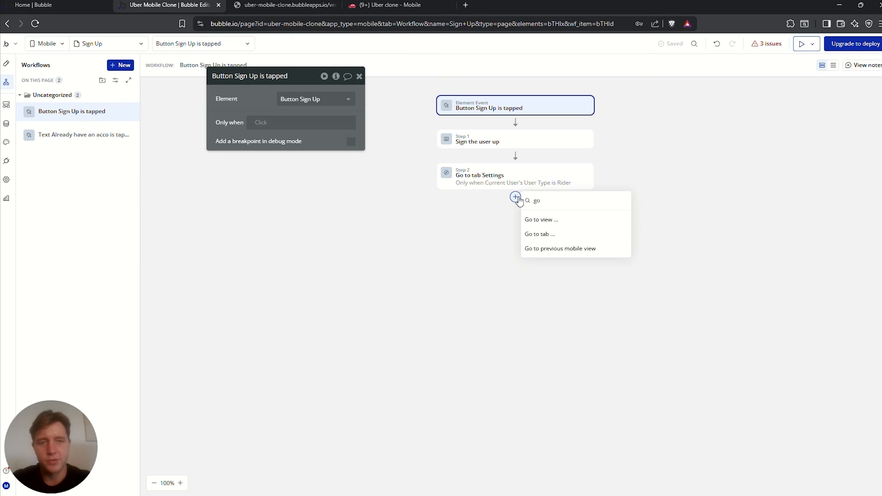
click(545, 220)
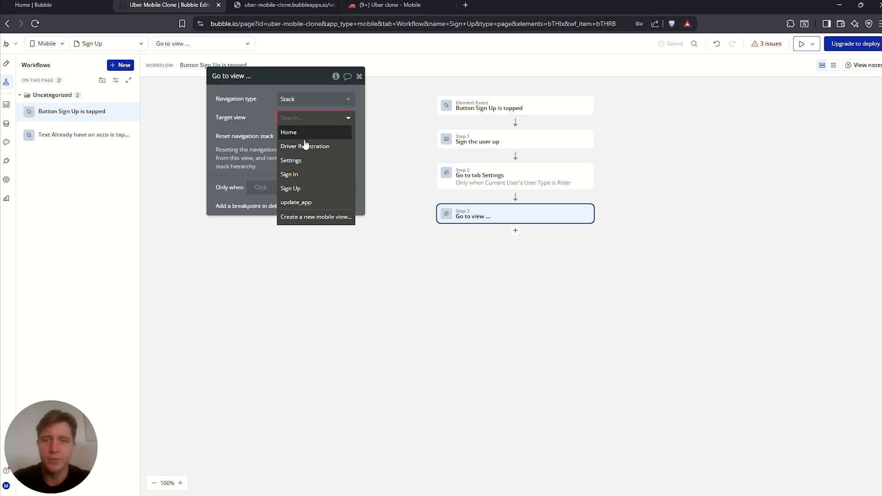
click(306, 145)
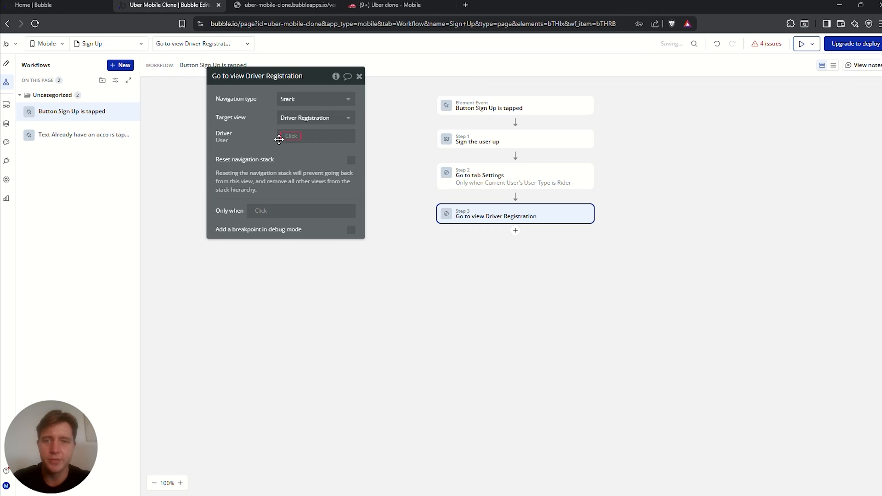
click(290, 137)
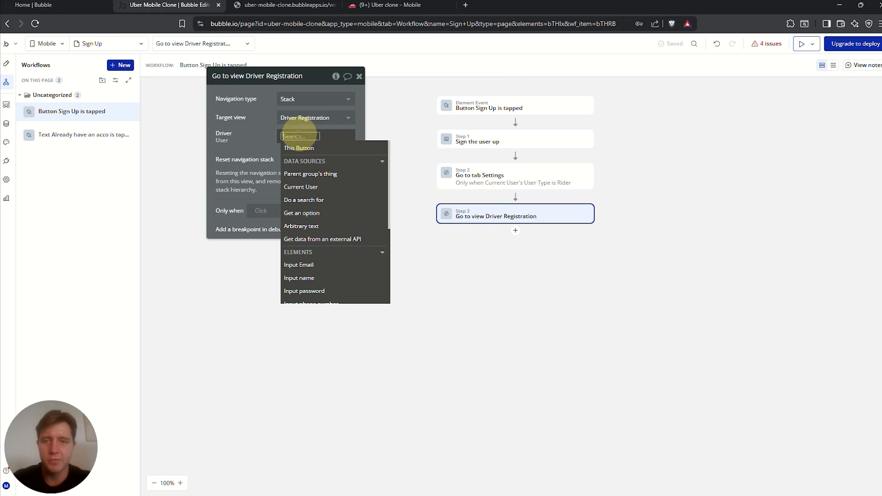
click(309, 192)
click(276, 147)
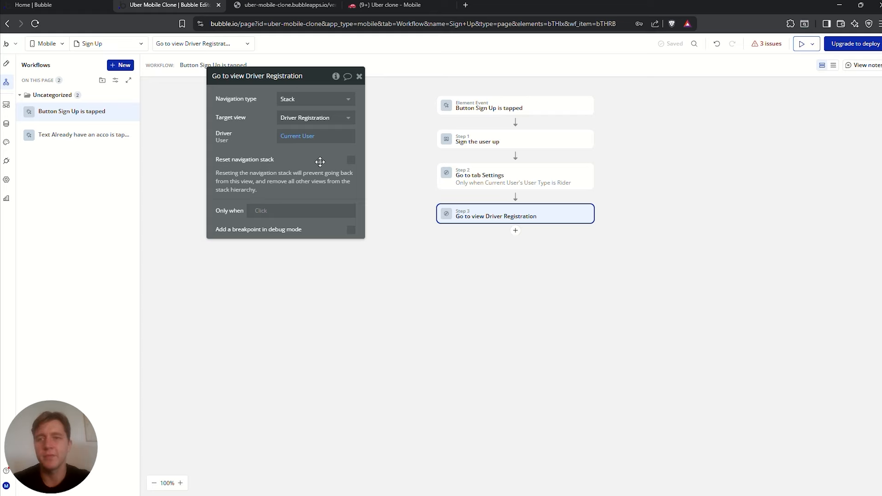
click(282, 137)
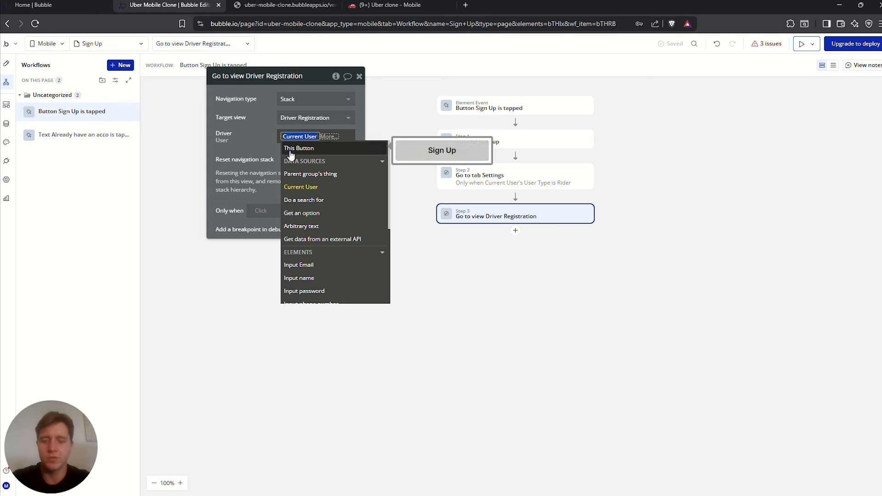
key(BackSpace)
click(243, 136)
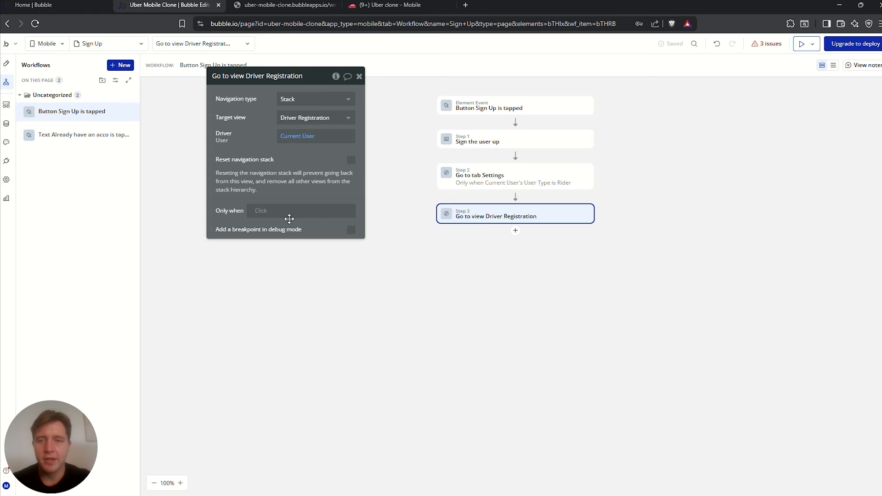
Make Step 3 run only when Current User's User Type is Driver
click(248, 216)
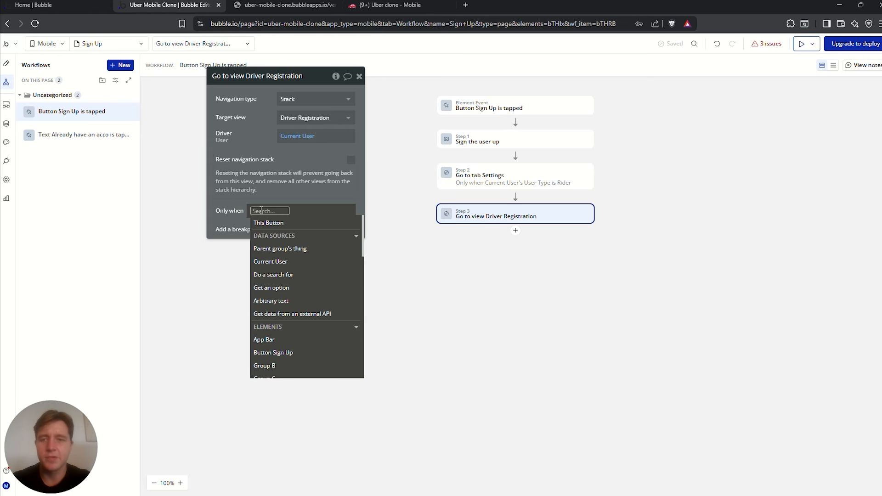
click(299, 262)
scroll(321, 294, down, 2)
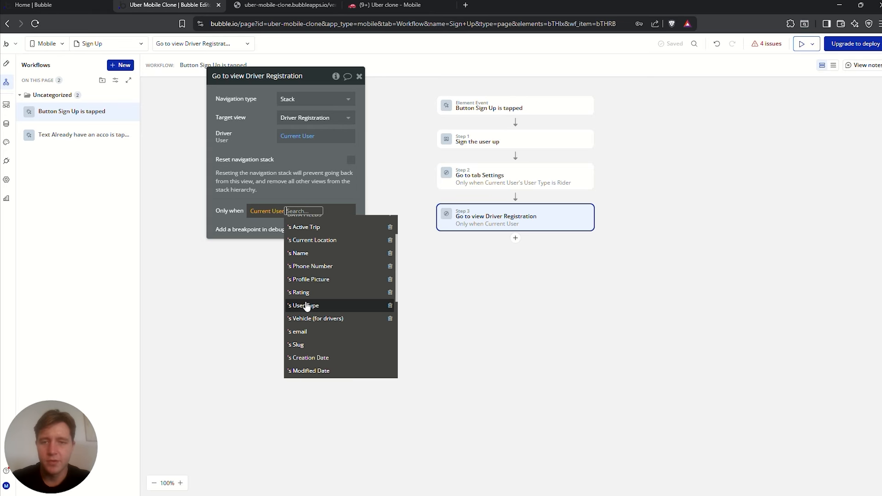
click(310, 305)
click(287, 269)
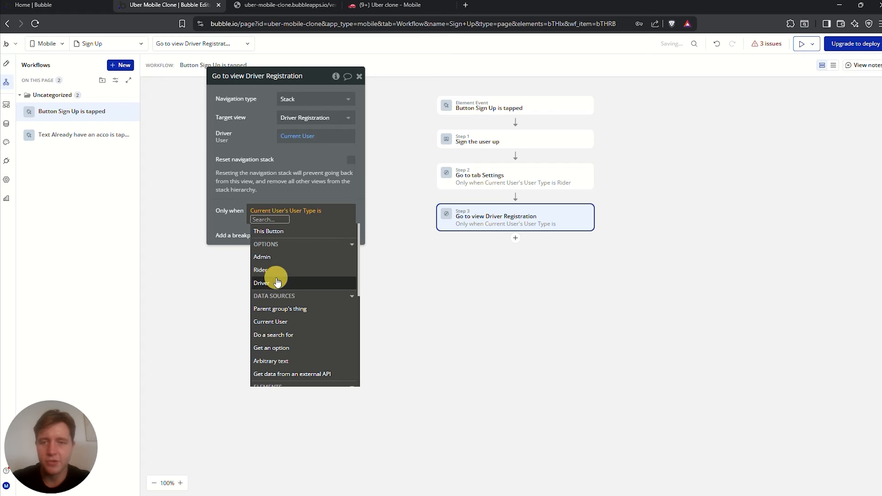
click(277, 282)
click(262, 145)
click(475, 184)
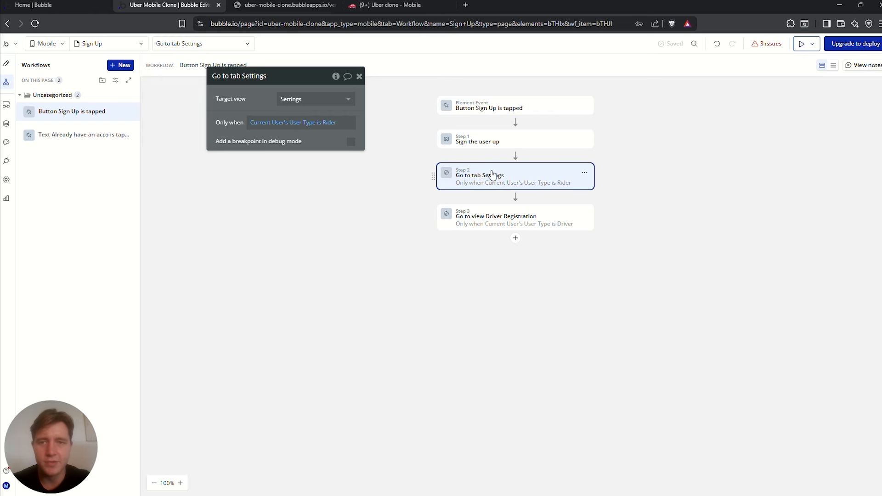
click(525, 221)
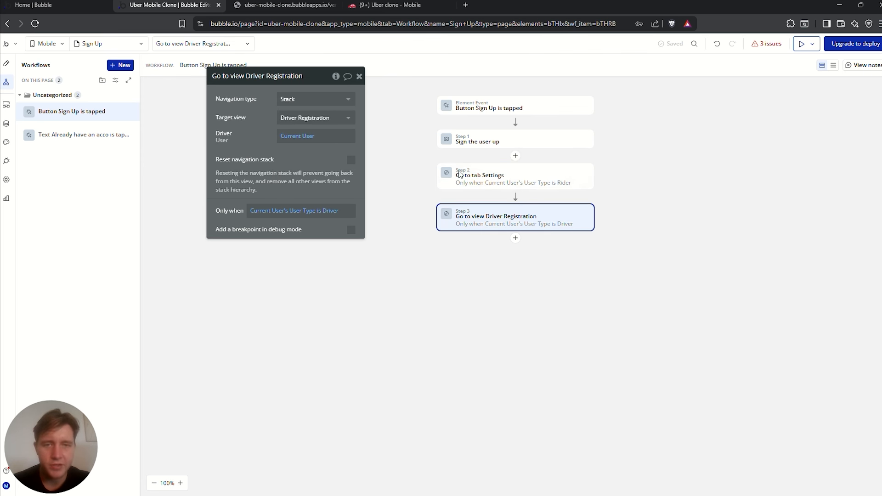
click(496, 145)
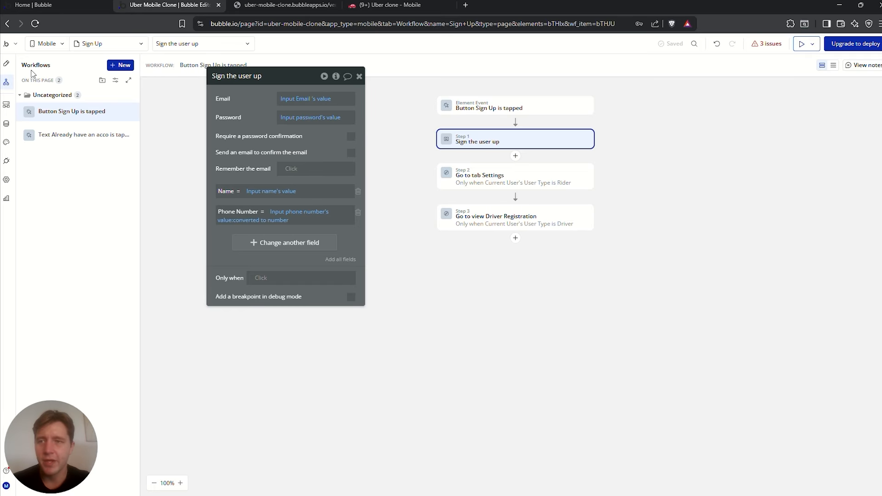
Check the Sign Up view's user-type heading, then reopen the workflow's sign-up step settings
click(6, 63)
click(516, 136)
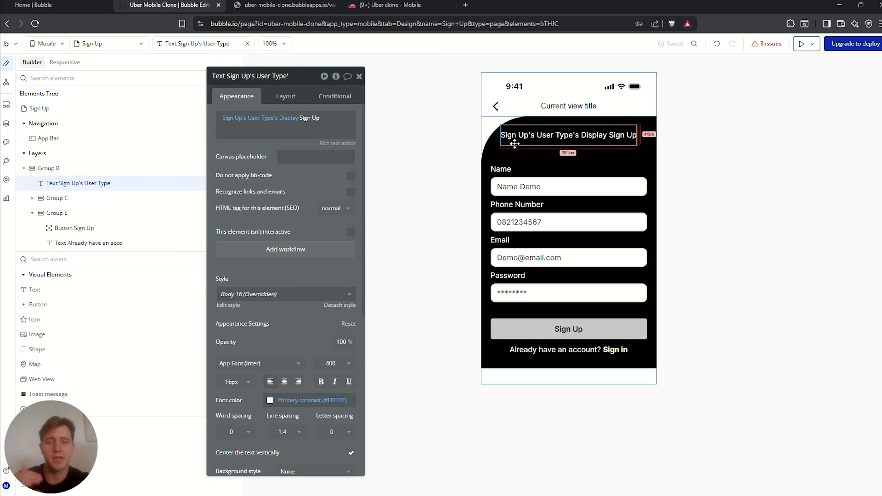
click(7, 81)
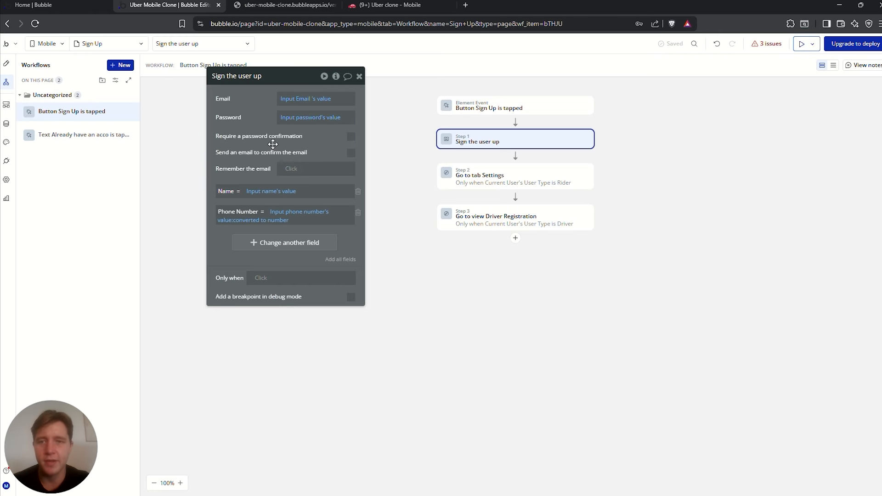
drag(272, 143, 285, 139)
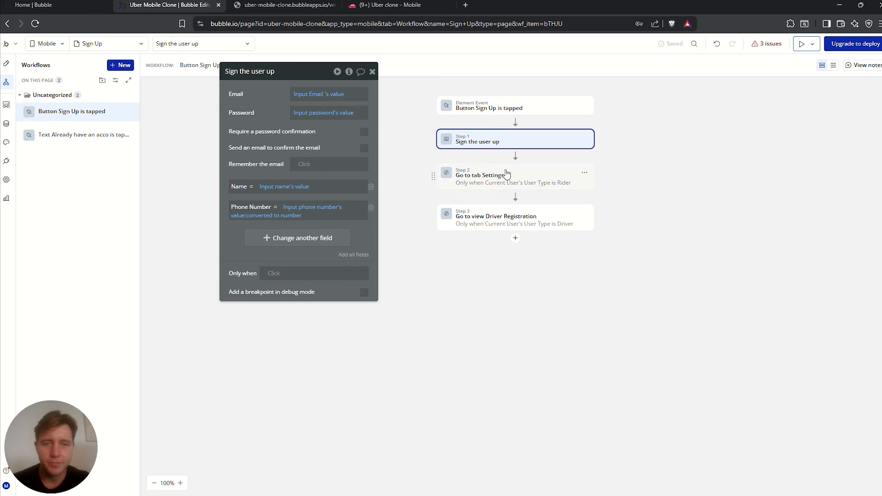
click(492, 217)
click(487, 146)
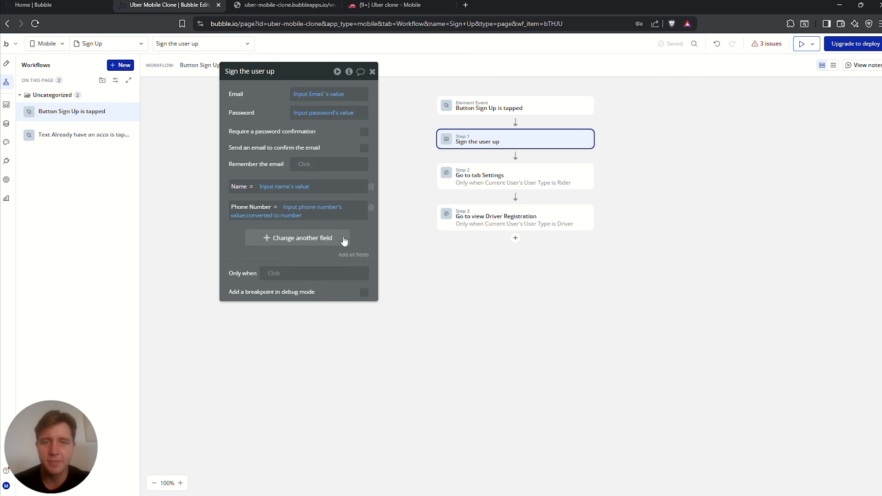
Have 'Sign the user up' also set User Type to Sign Up's User Type, then return to Notion
click(284, 242)
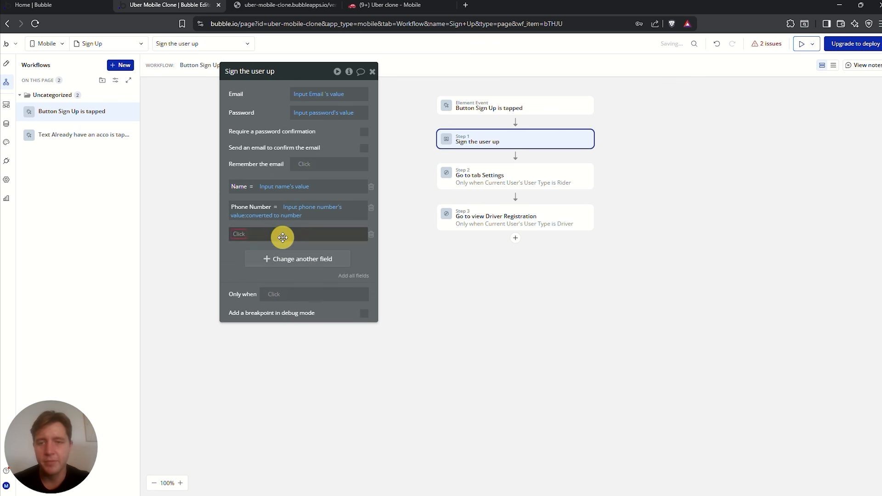
click(243, 235)
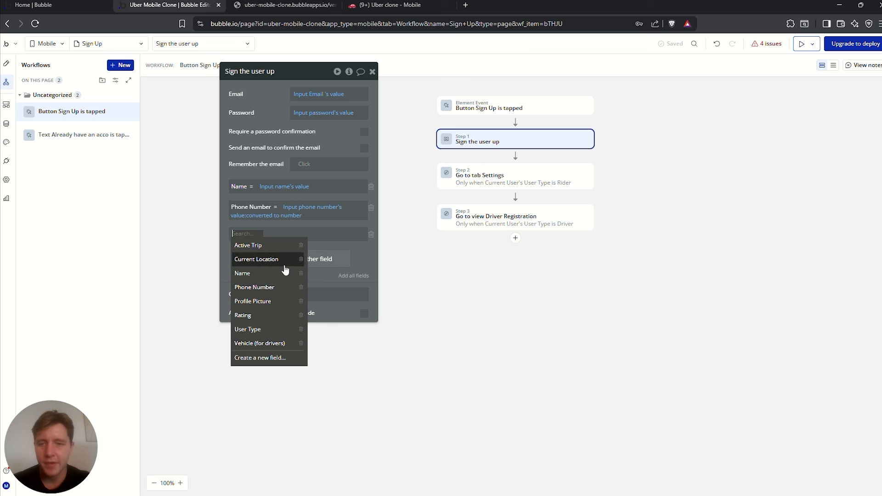
click(256, 329)
click(278, 234)
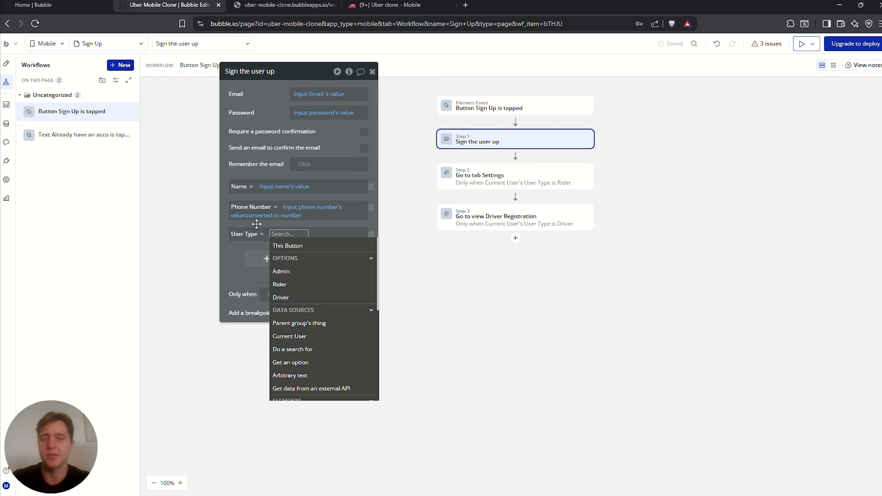
text(sign)
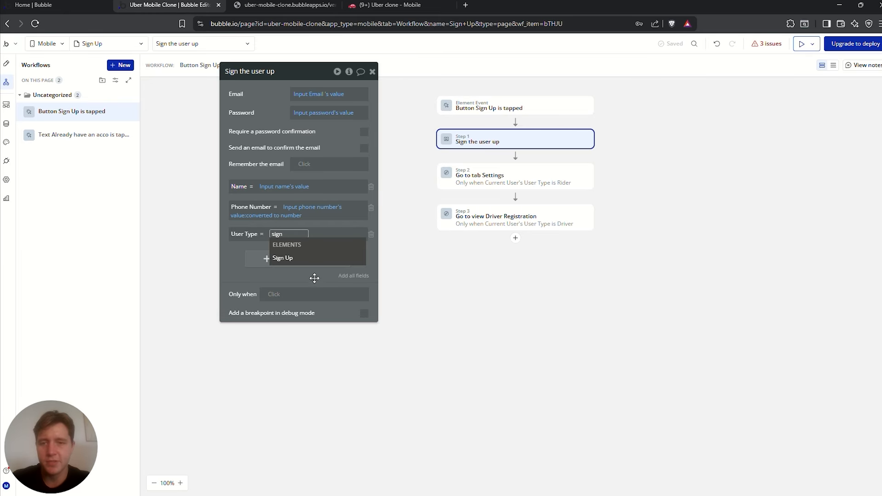
click(294, 258)
click(315, 255)
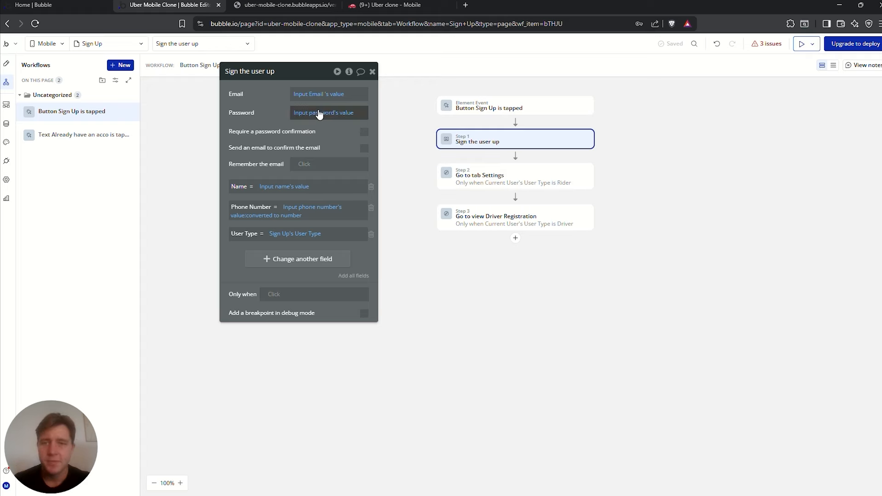
mouse_move(308, 104)
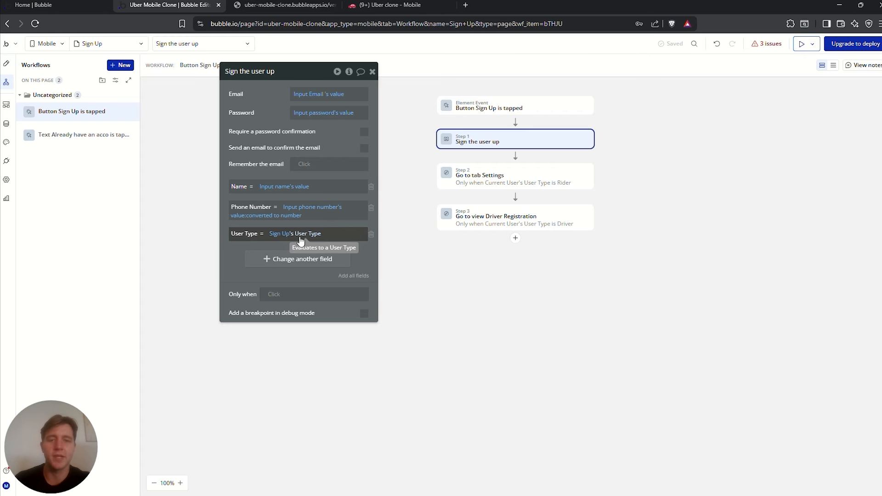
click(501, 174)
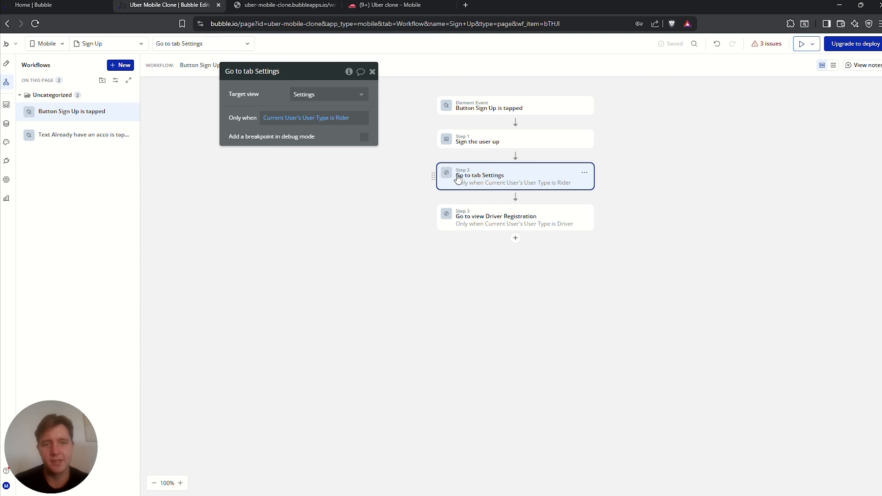
click(514, 214)
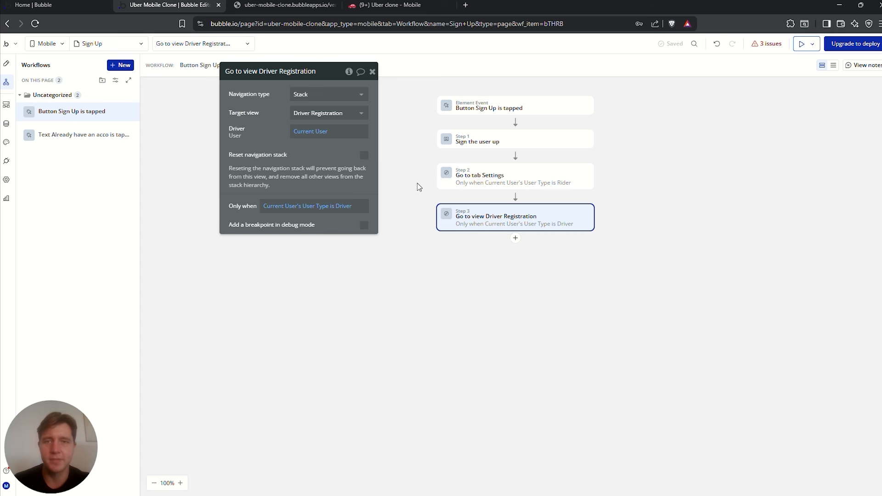
click(395, 9)
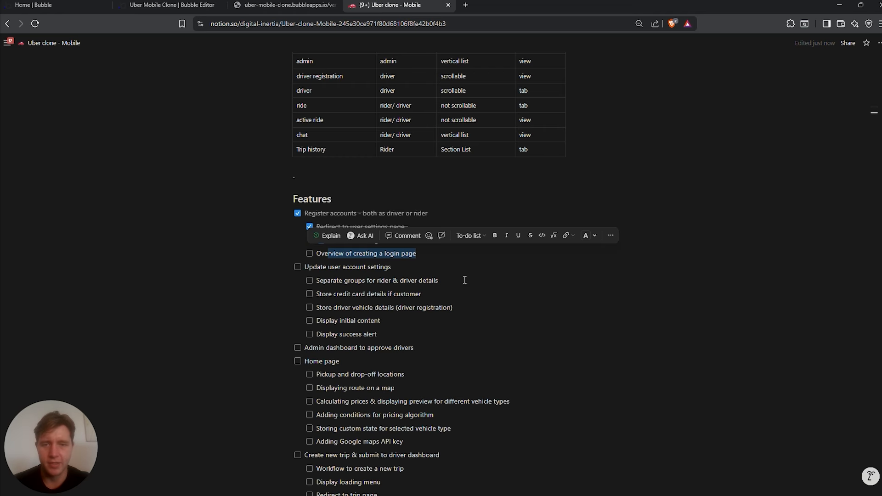
Tick Separate groups, Store credit card details, Store driver vehicle details and Display initial content in Notion
click(518, 298)
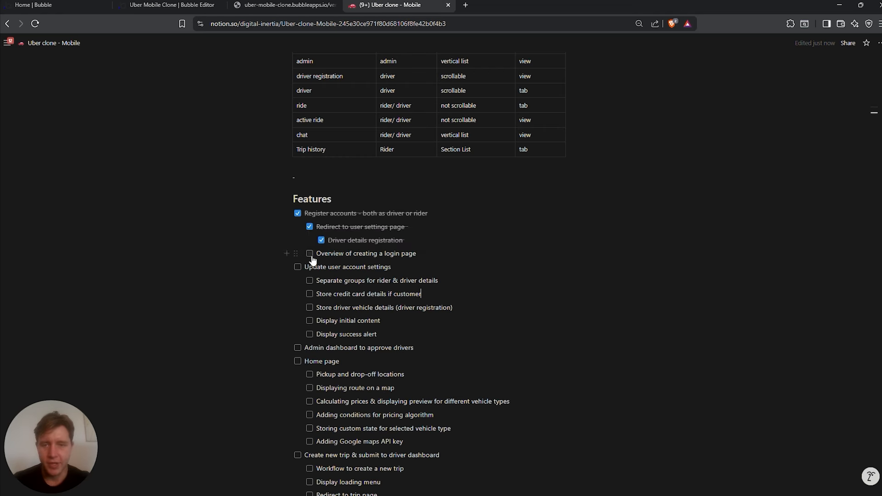
drag(416, 254, 416, 276)
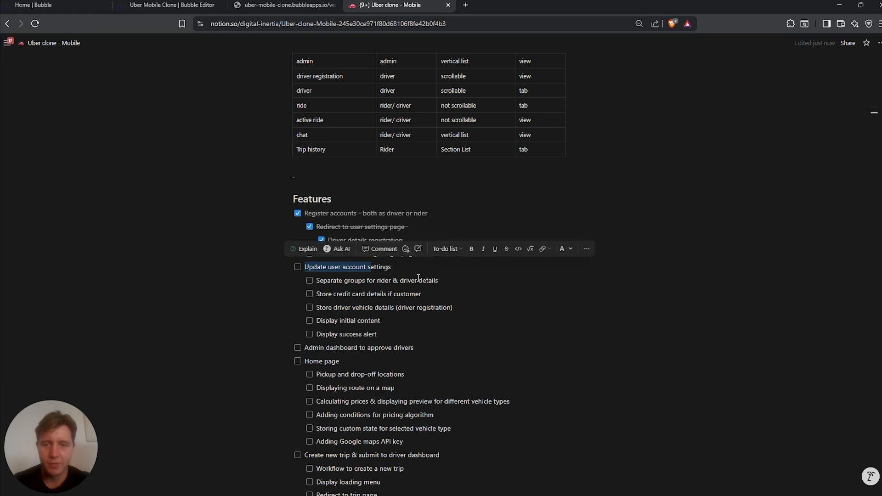
click(350, 284)
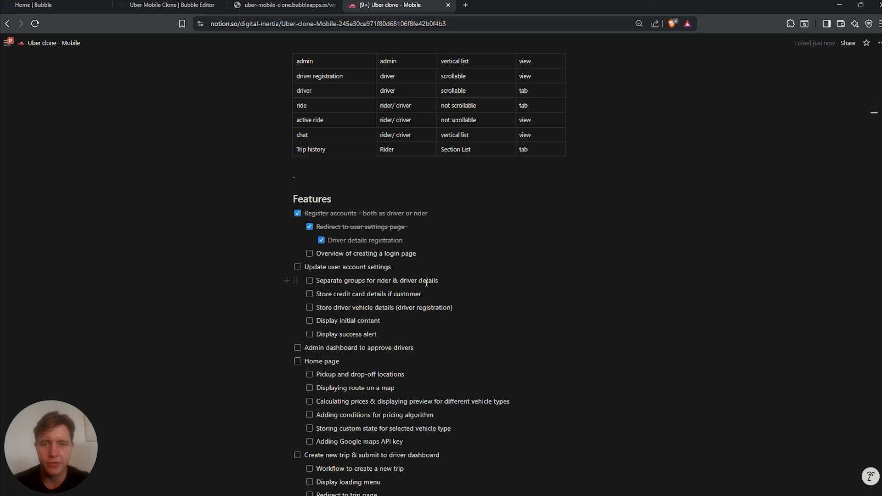
click(310, 281)
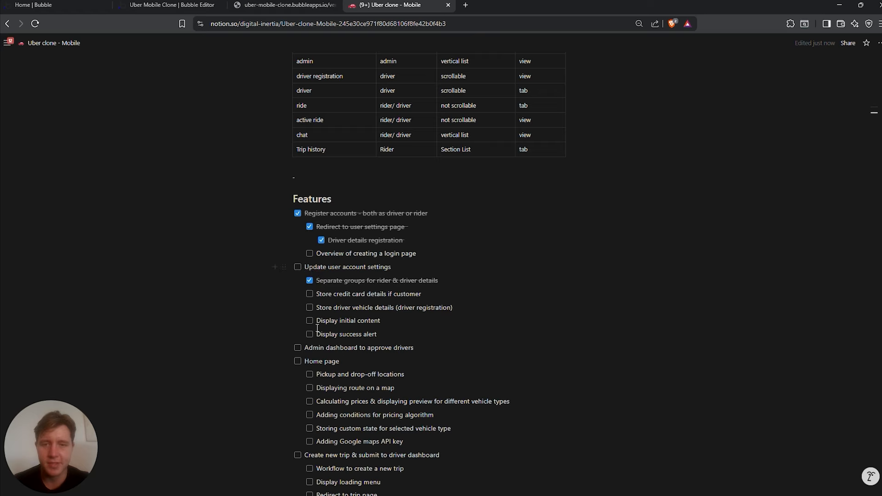
click(310, 295)
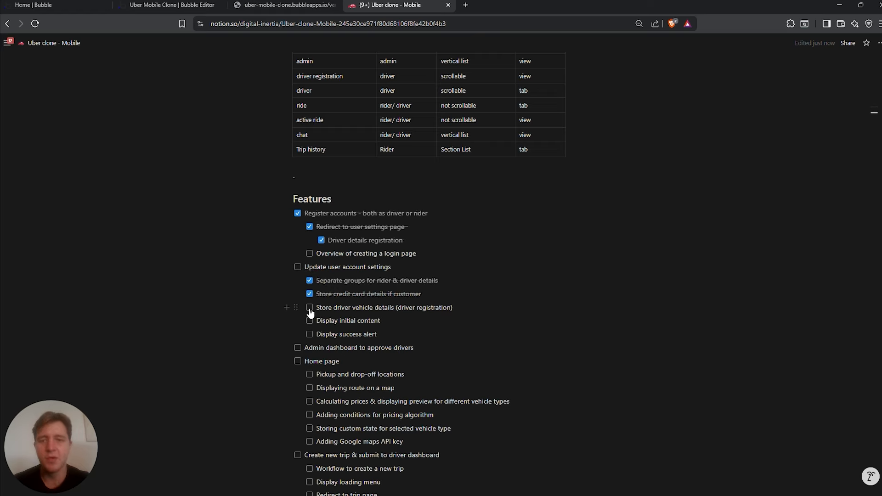
mouse_move(315, 308)
mouse_down()
mouse_move(416, 309)
mouse_move(408, 321)
mouse_move(321, 319)
mouse_up()
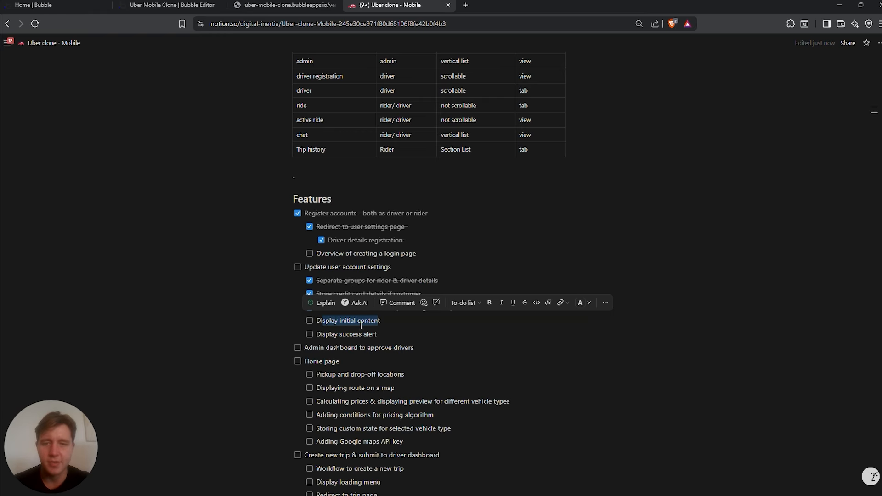
click(309, 320)
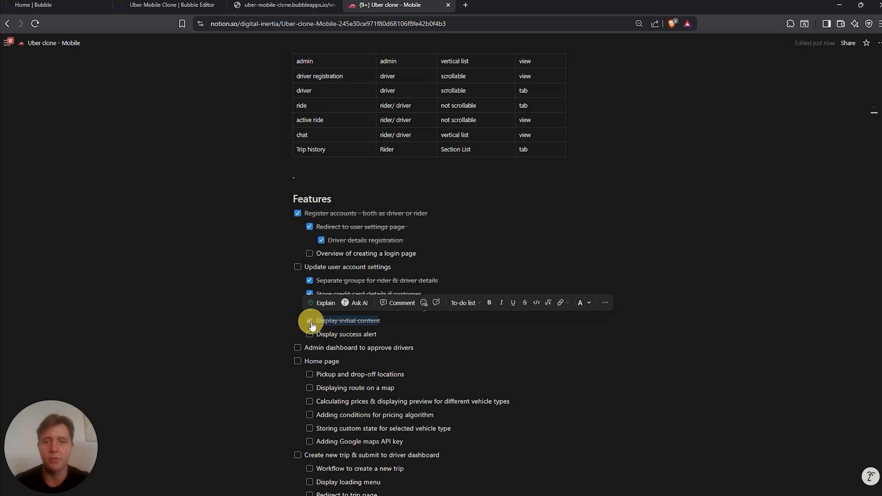
drag(377, 335, 314, 335)
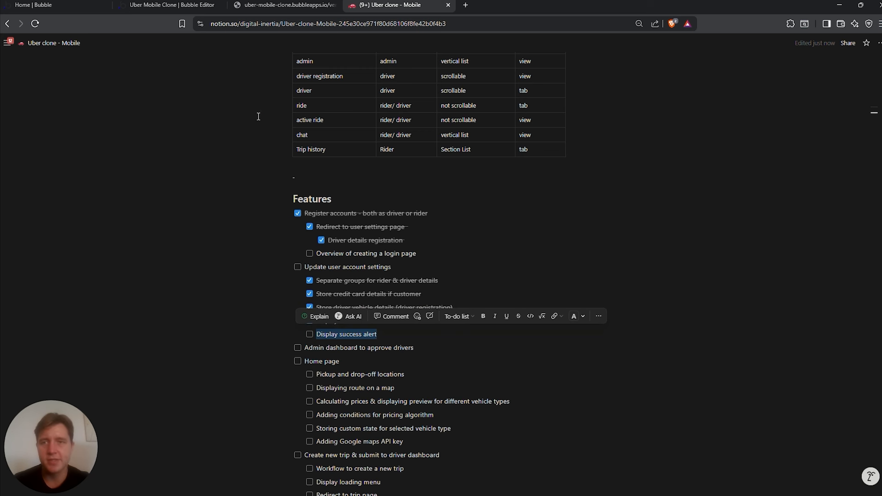
In Bubble, look over the Driver Registration view's Finish registration button and the Sign In view
click(187, 6)
click(6, 64)
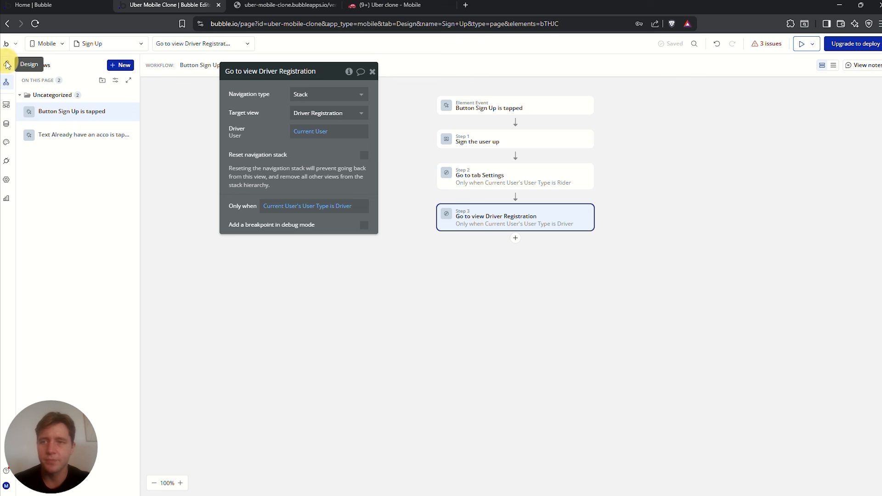
click(94, 44)
click(69, 119)
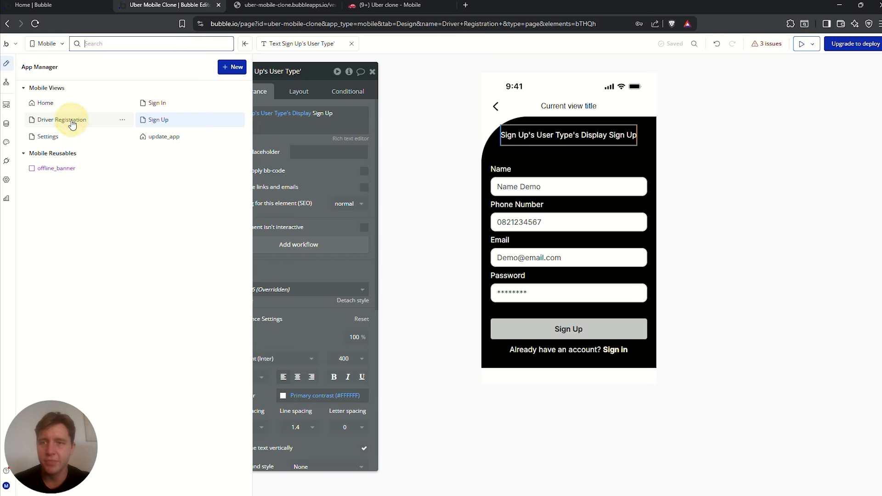
click(603, 414)
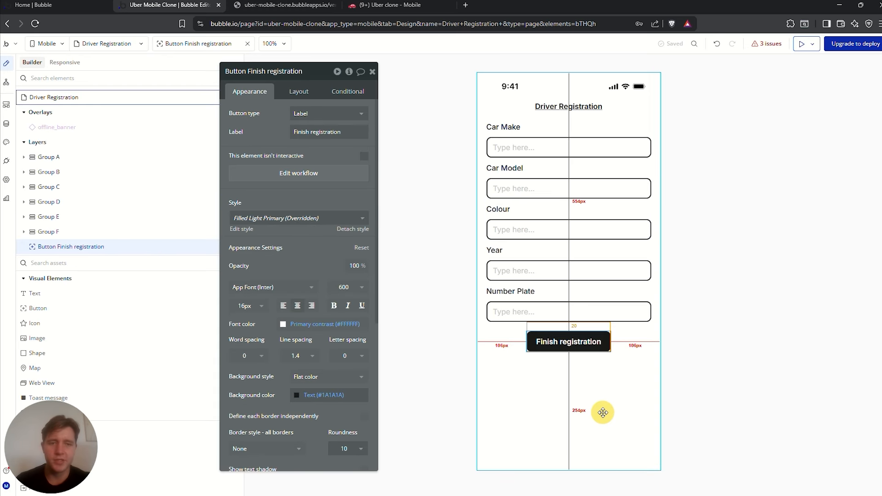
click(557, 349)
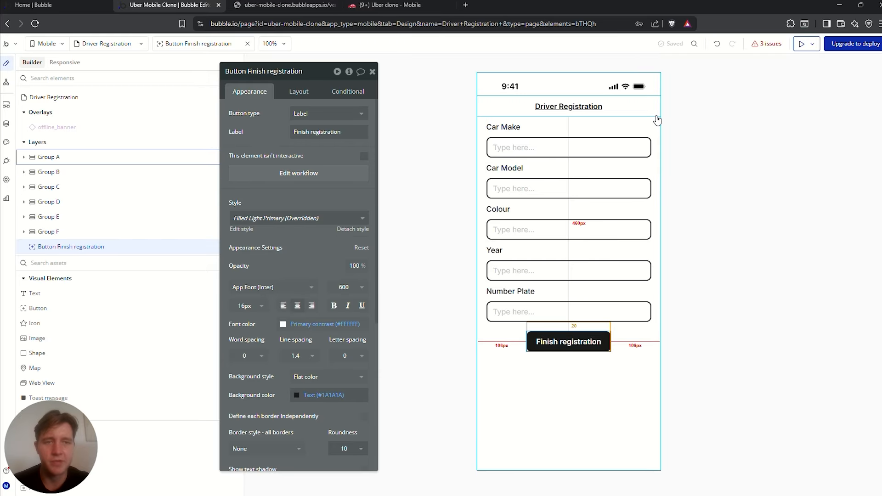
click(110, 43)
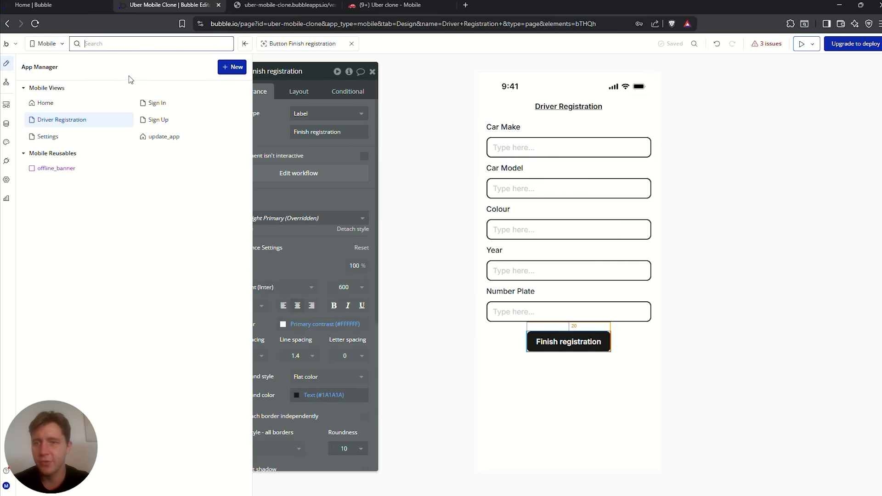
click(156, 103)
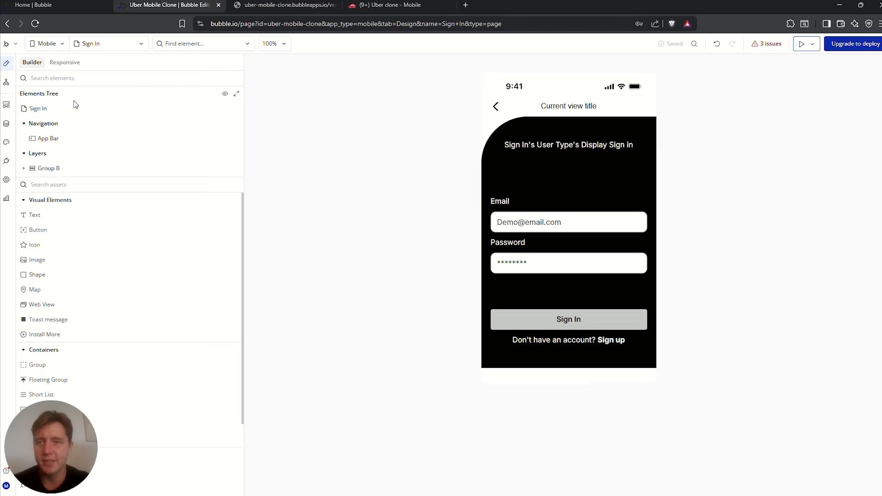
Delete both test entries from App data's All Users list, then go to the preview
click(92, 45)
click(70, 104)
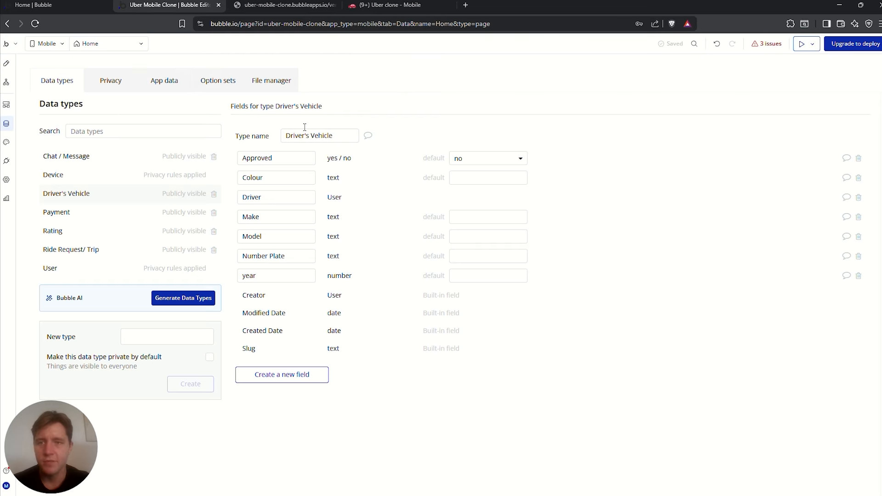
click(163, 80)
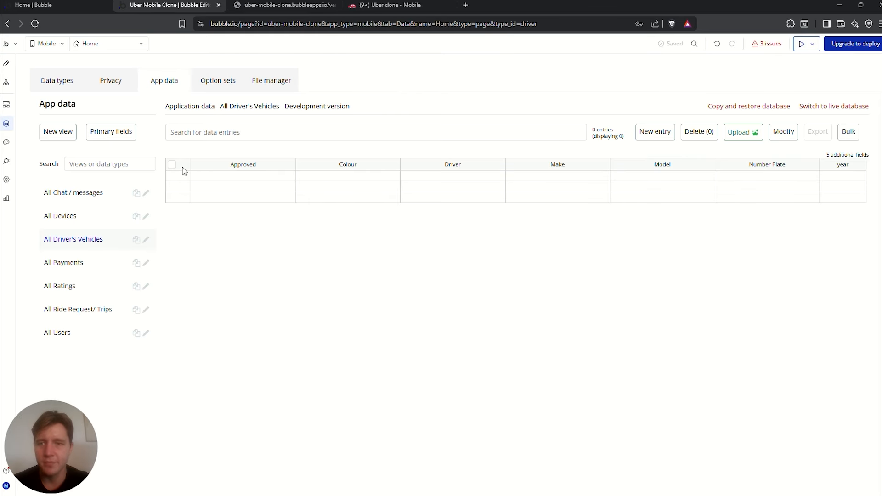
click(65, 335)
click(171, 166)
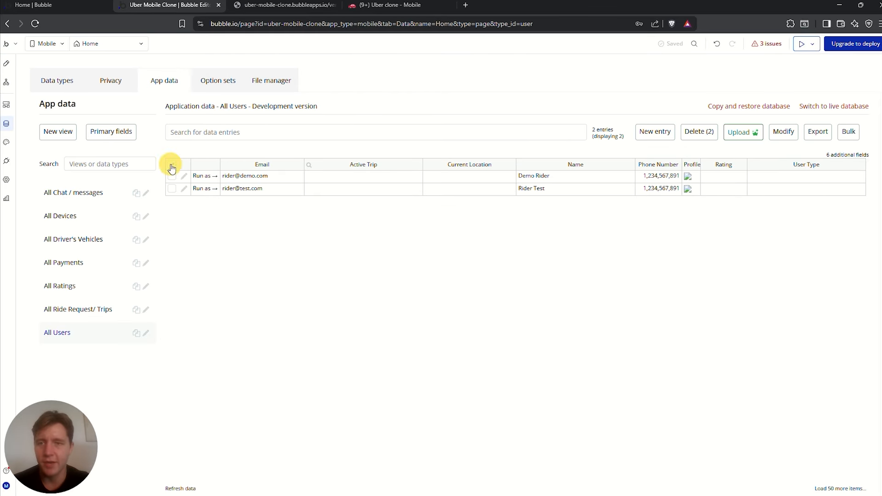
click(699, 135)
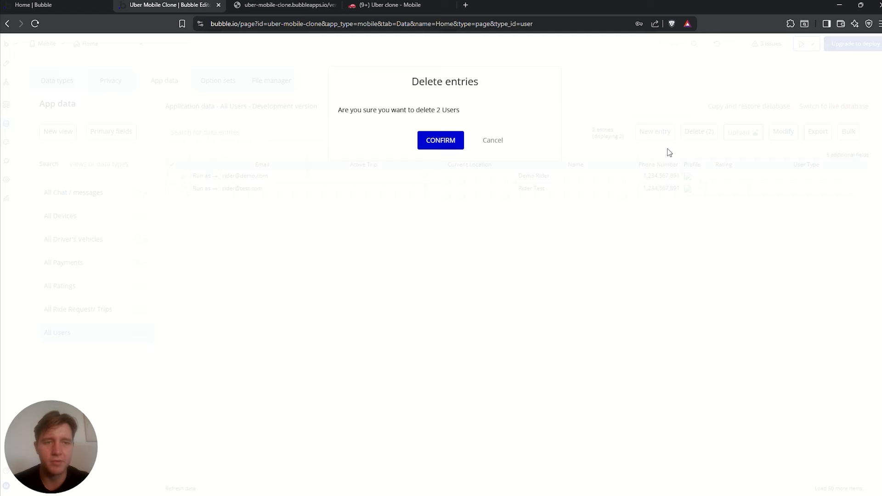
click(451, 144)
click(284, 6)
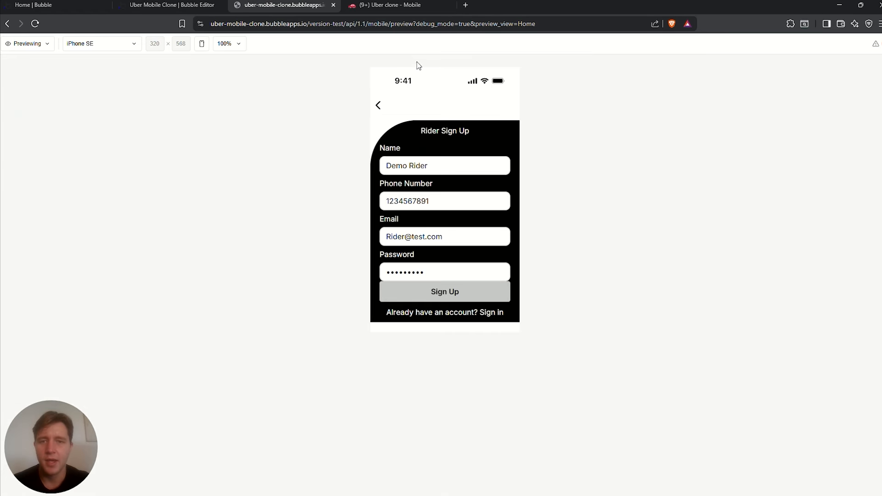
Reload the preview, reach the Driver sign-up form, and switch the device to iPhone 14/15 Pro
click(33, 22)
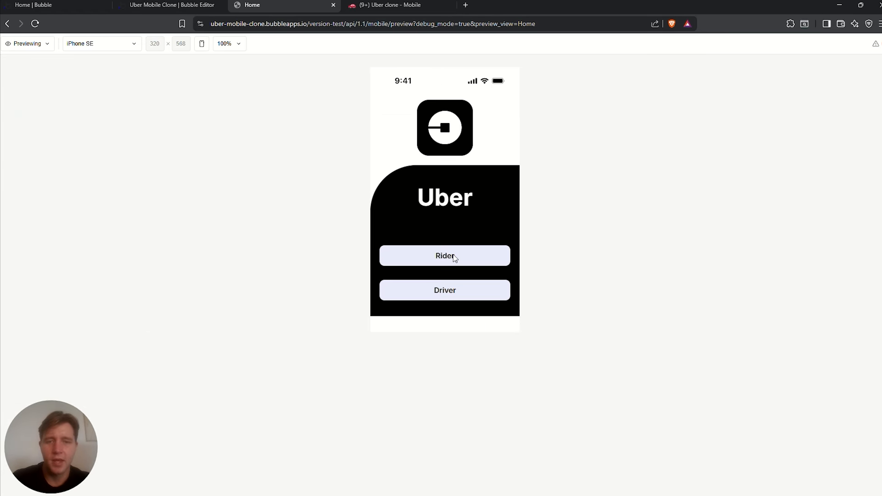
click(459, 292)
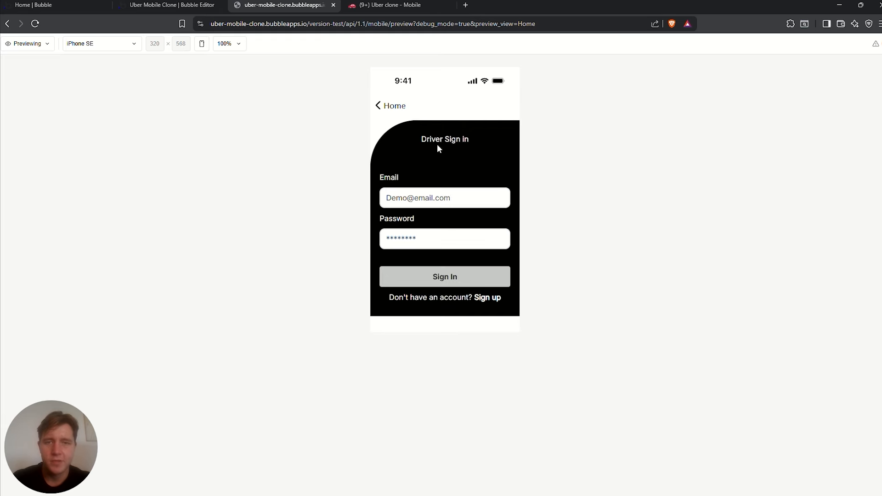
triple_click(461, 137)
click(416, 198)
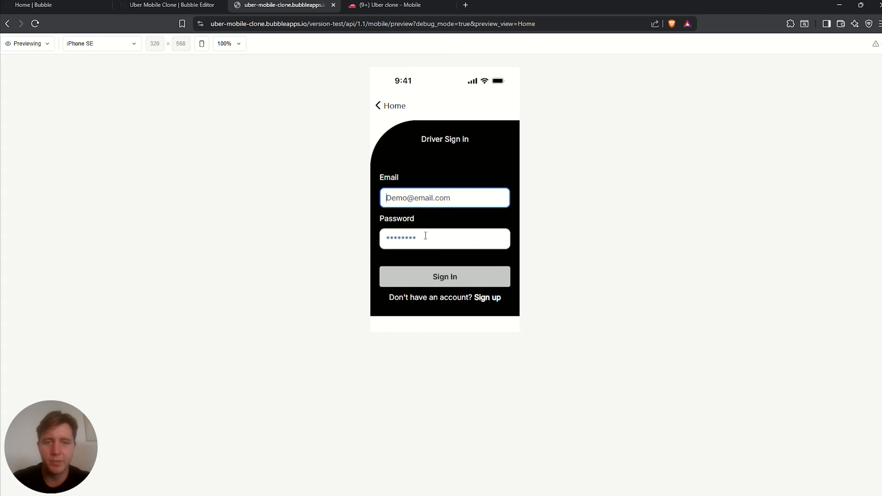
click(428, 237)
click(491, 299)
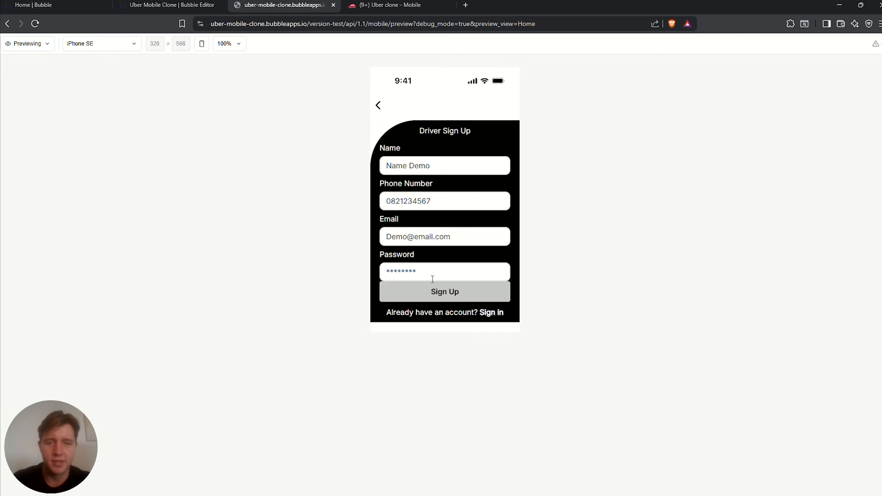
click(413, 165)
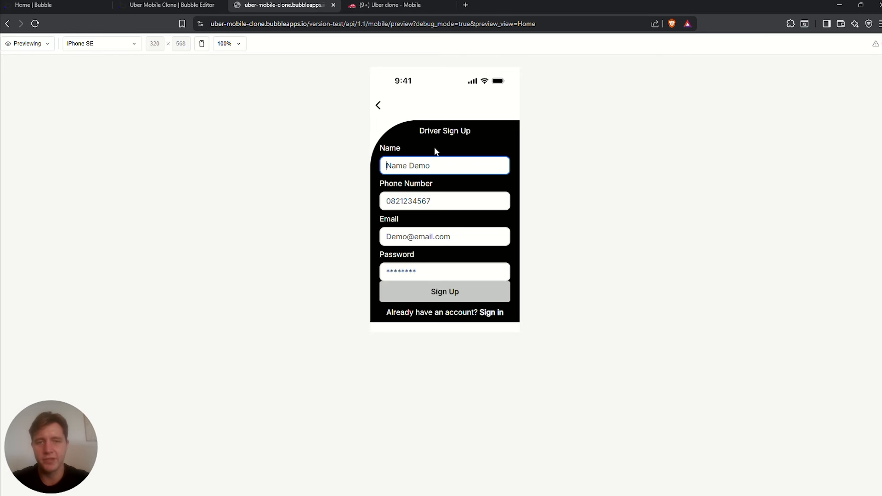
click(130, 43)
click(114, 77)
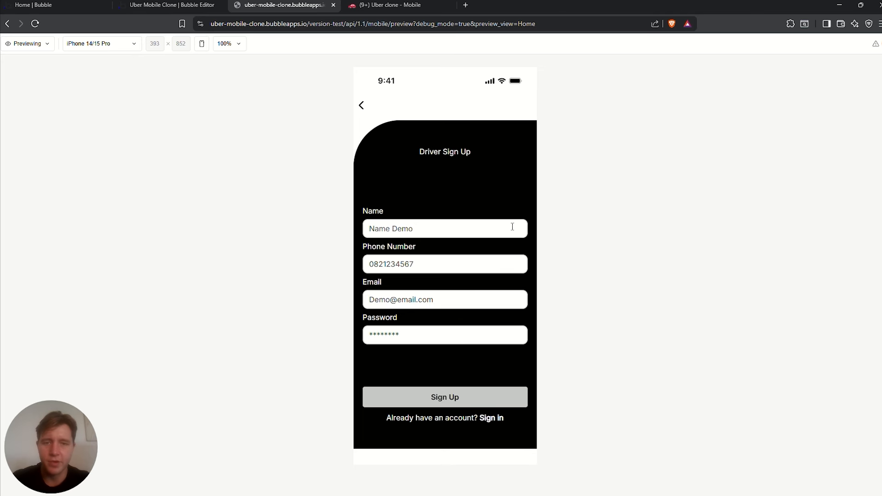
Fill in the driver's name, phone number, test e-mail and password, and submit the sign-up
click(412, 229)
text(Driver Test)
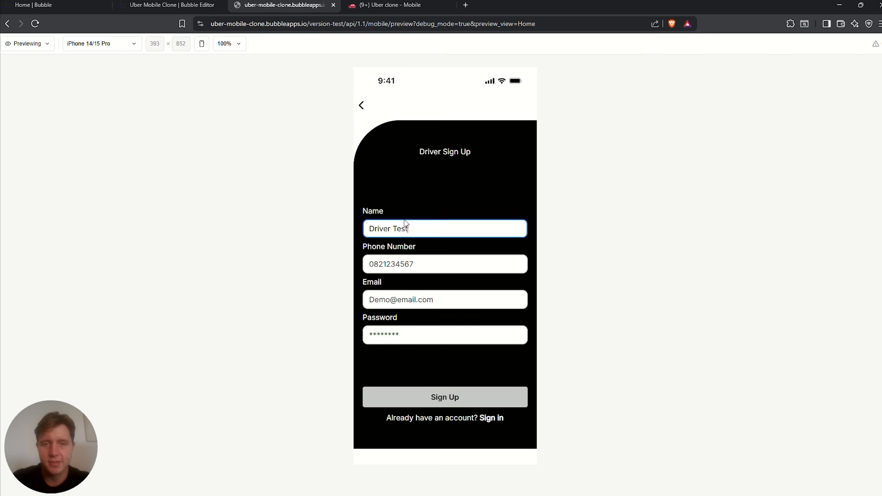
click(400, 266)
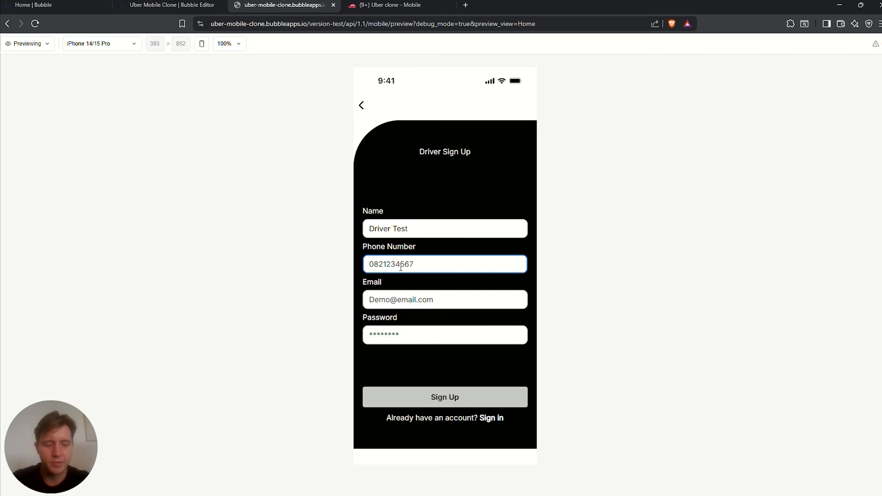
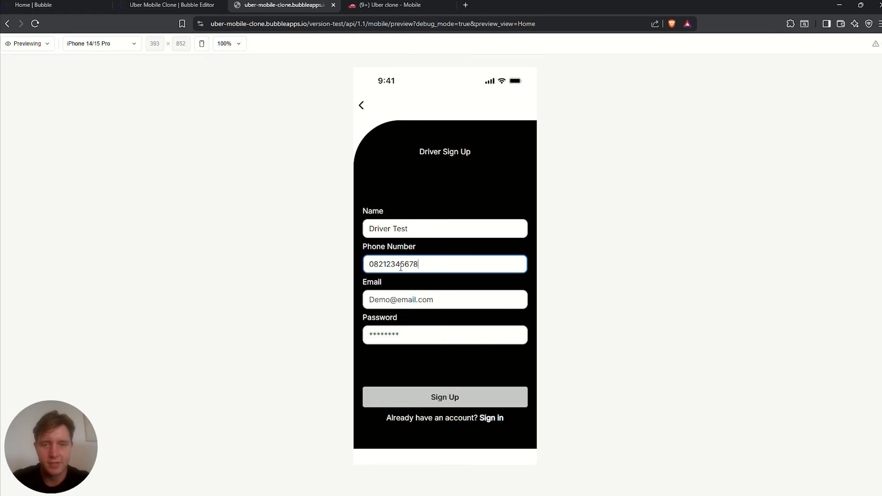
click(394, 300)
text(Driver)
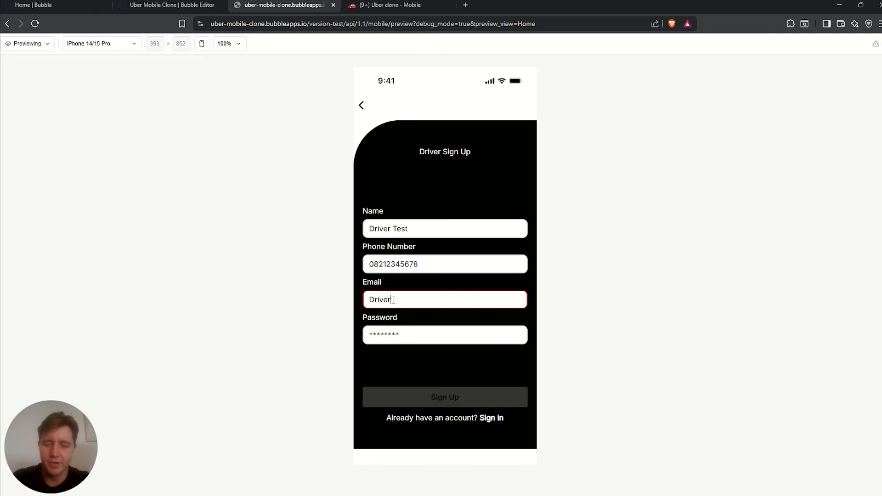
text(@demo.com)
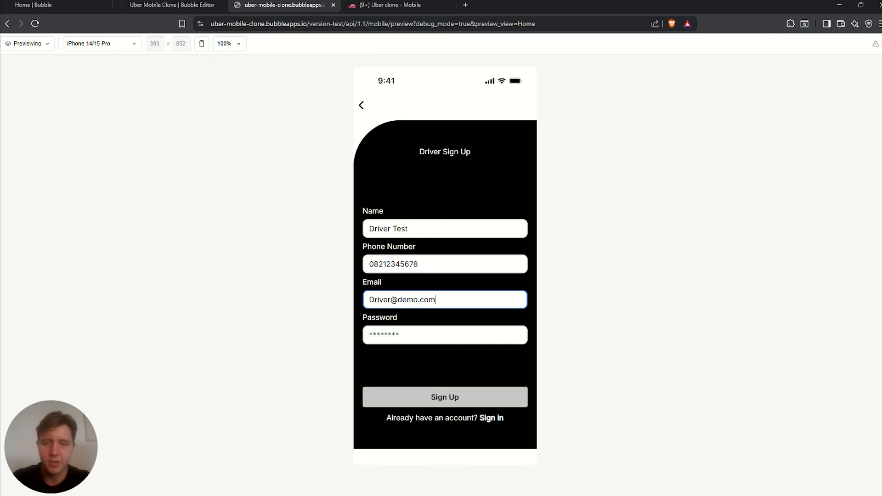
click(411, 331)
text(12)
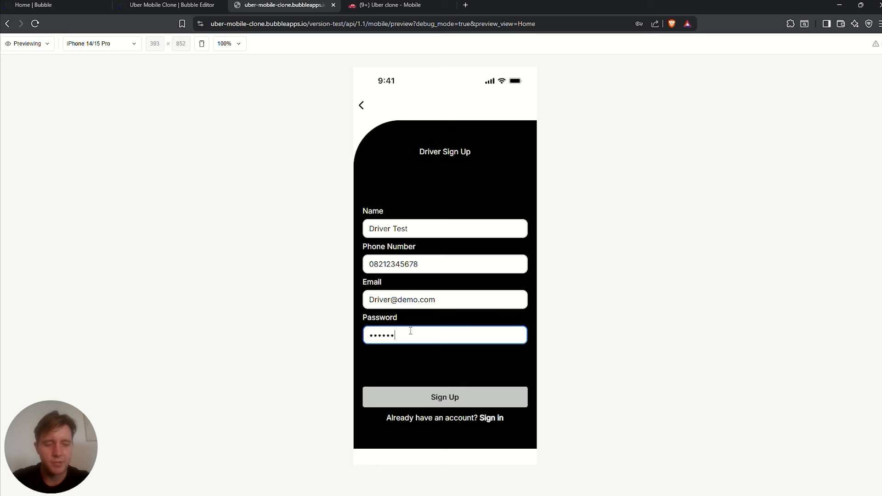
click(444, 397)
Enter the vehicle details Toyota, prius, white, 2018 and number plate CT 12345
drag(412, 102, 488, 101)
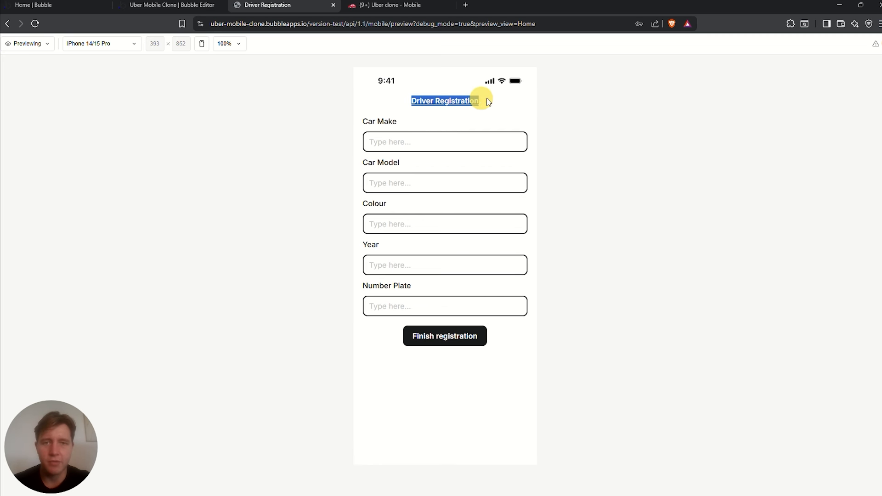
click(416, 143)
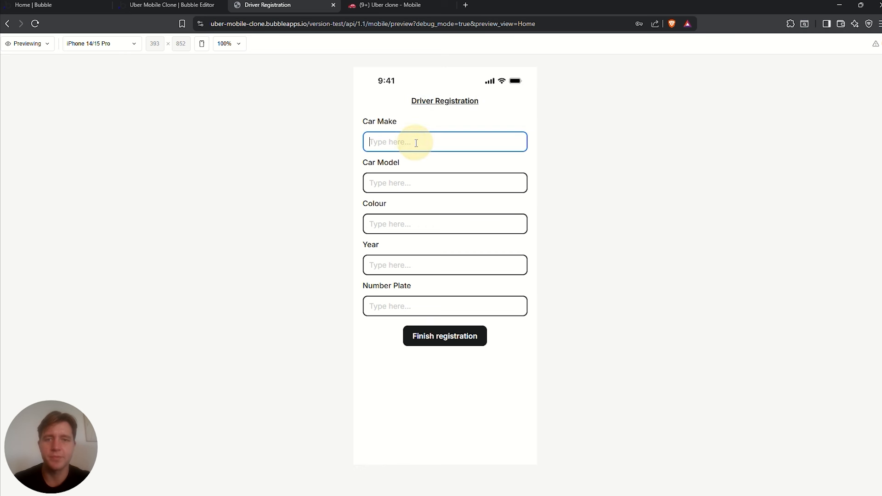
text(Toy)
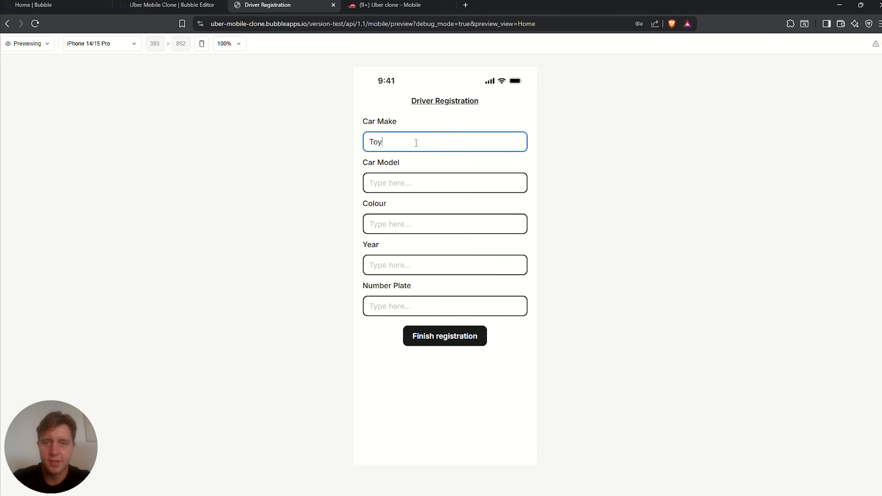
text(ota)
click(395, 182)
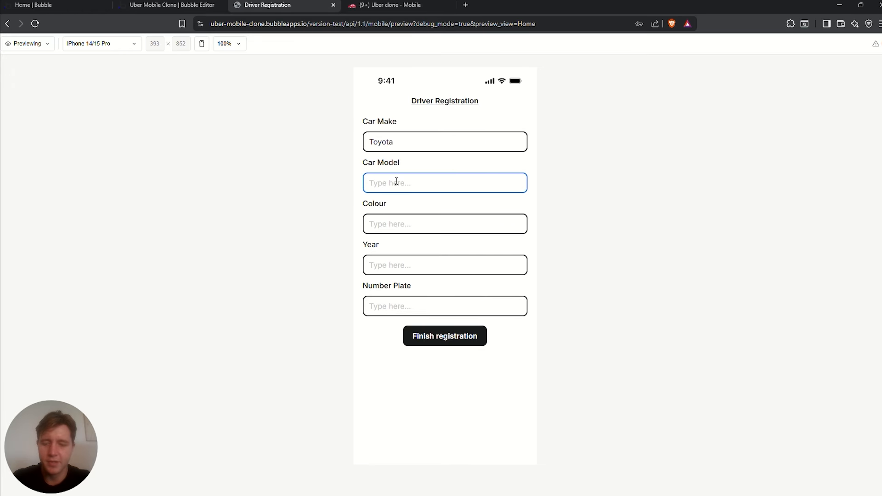
text(prius)
click(381, 225)
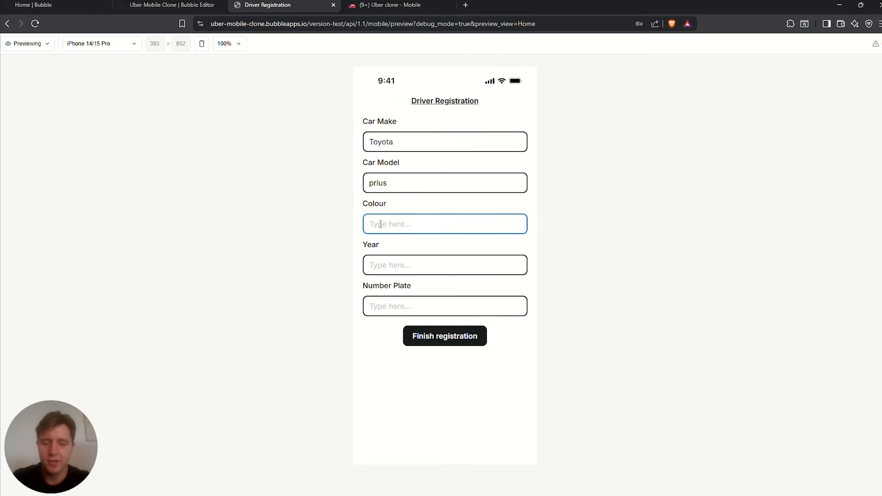
text(white)
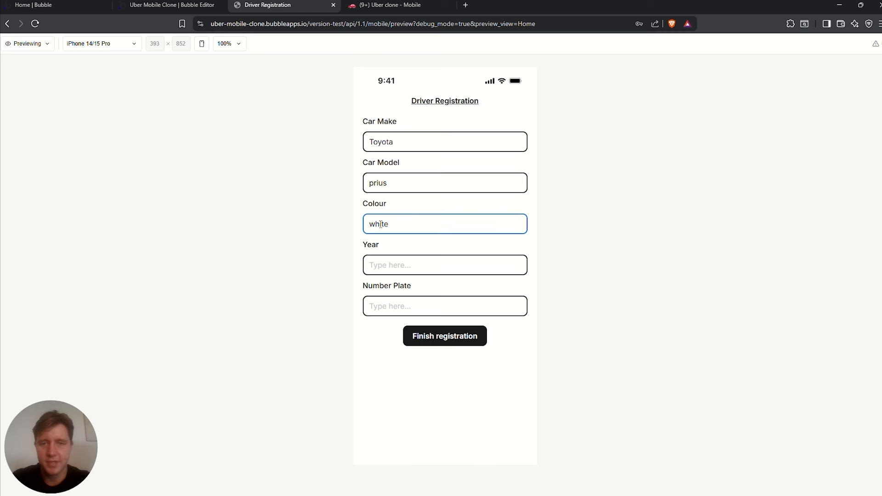
click(398, 263)
text(2018)
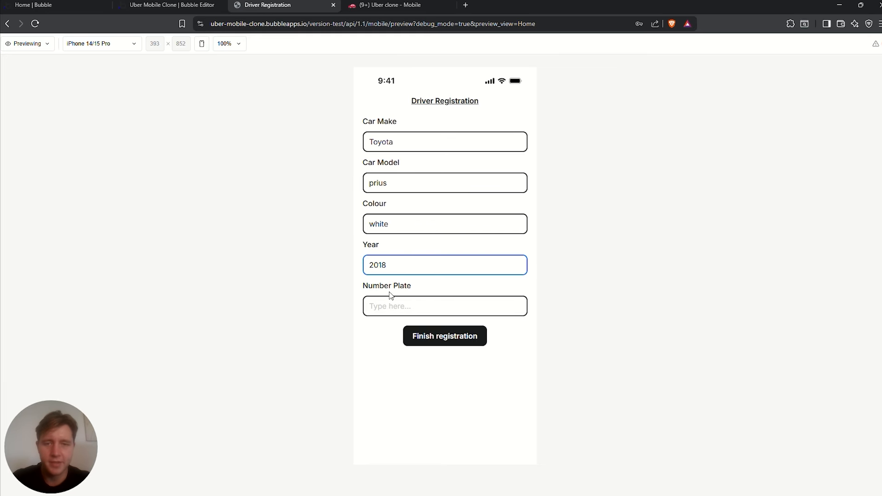
click(394, 300)
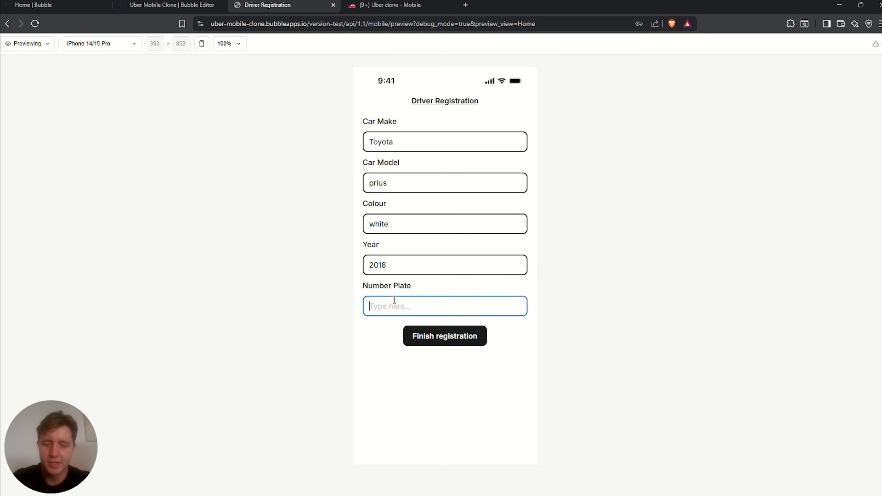
text(CT 12345)
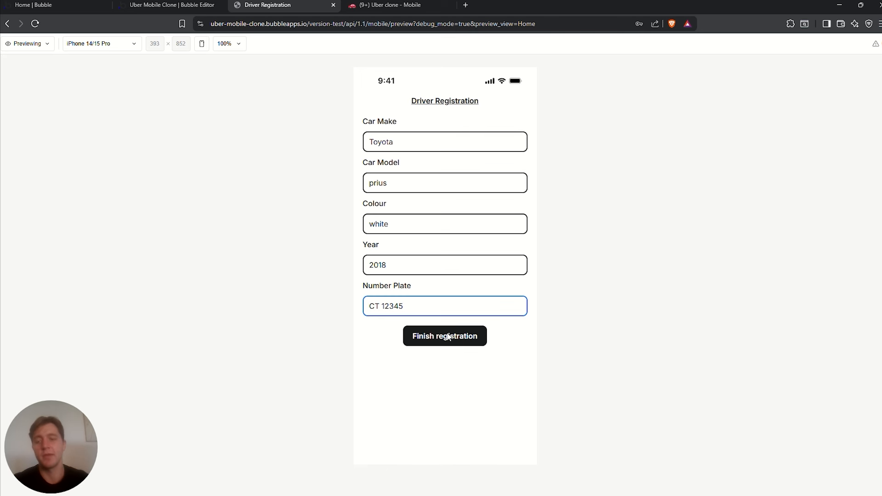
click(28, 43)
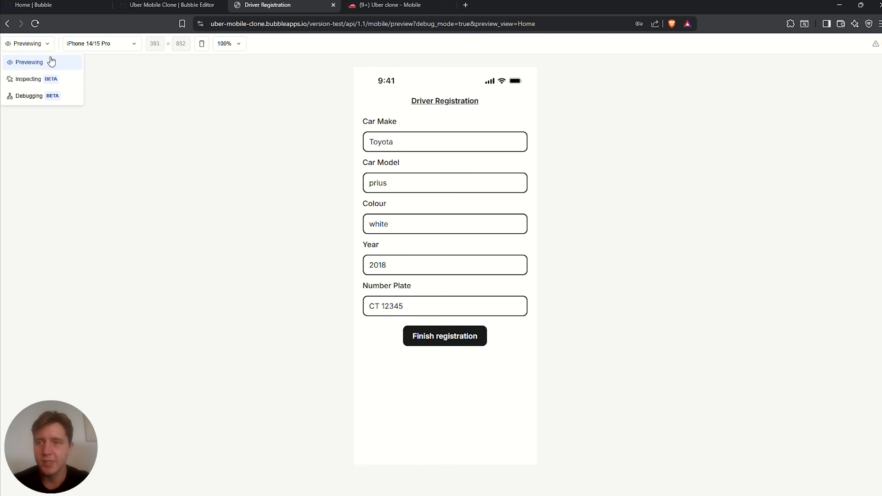
Step through the Finish registration workflow in Debugging mode, past vehicle creation and go-to-tab actions
click(27, 96)
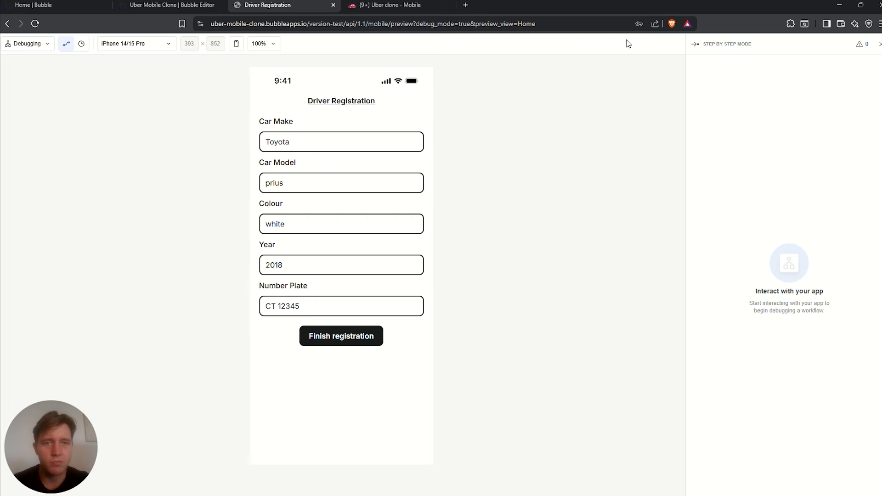
click(341, 336)
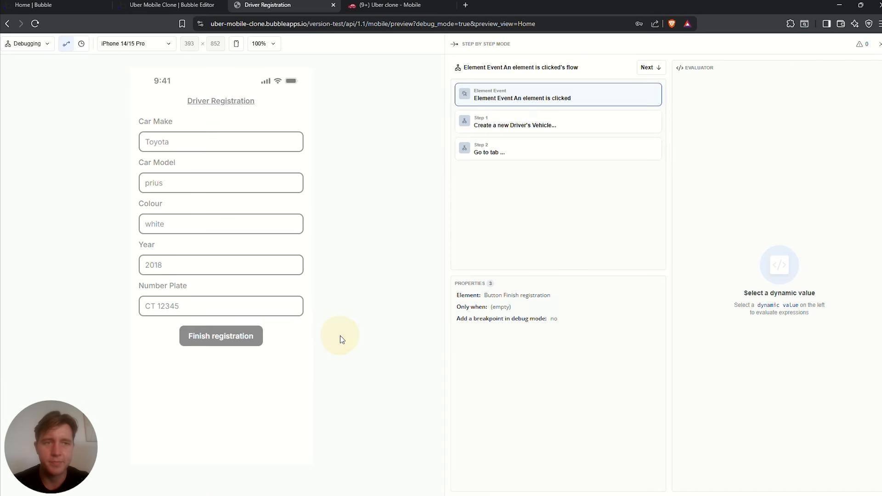
click(647, 68)
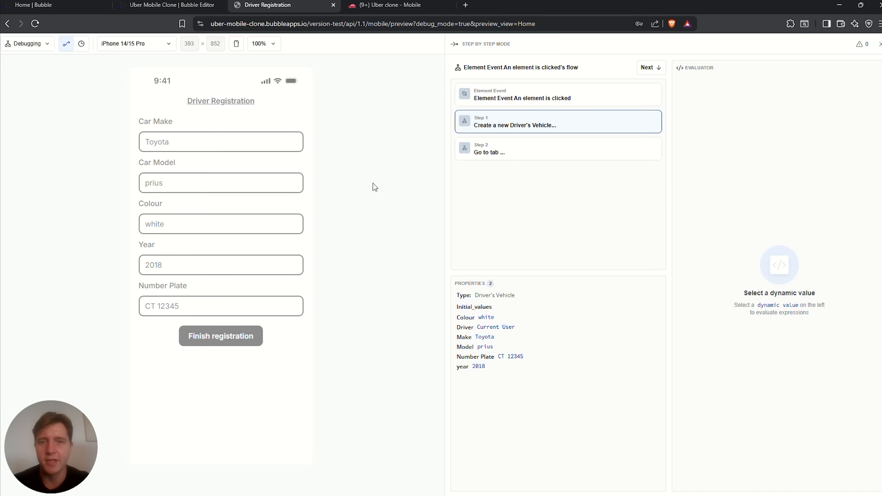
click(648, 68)
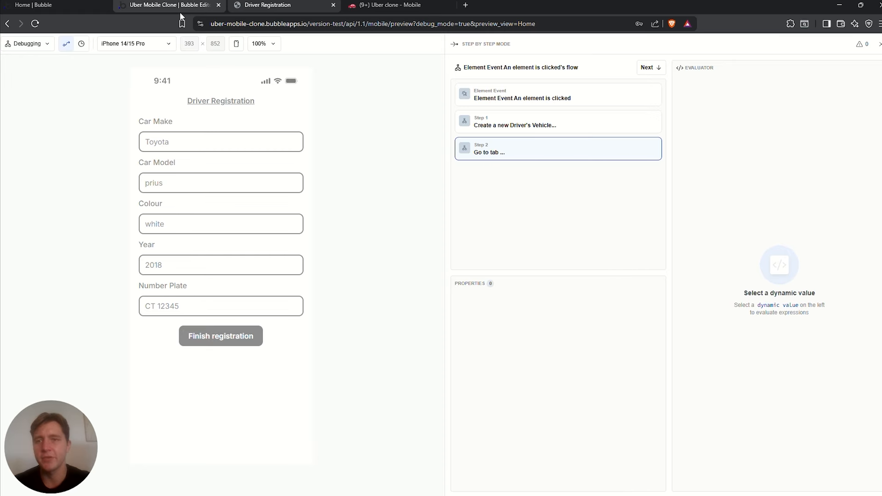
click(880, 45)
Return the preview to Previewing mode, reload, and open the Rider sign-up form
click(34, 43)
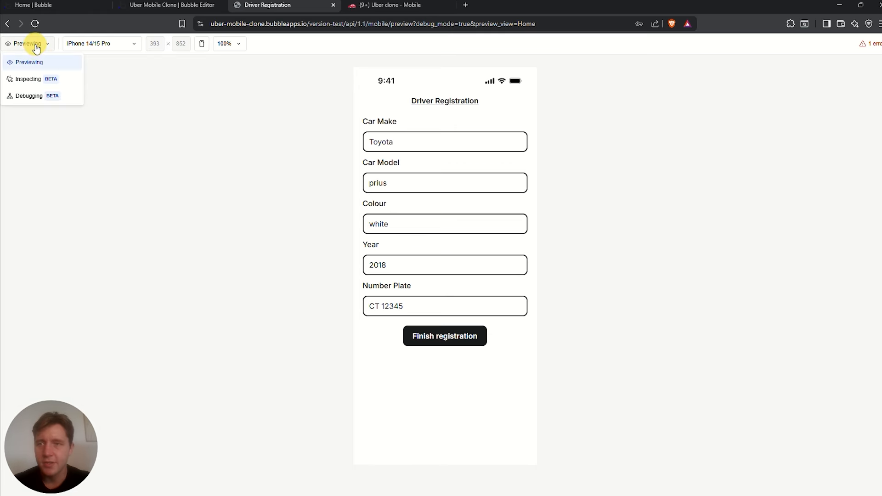
click(177, 95)
click(36, 26)
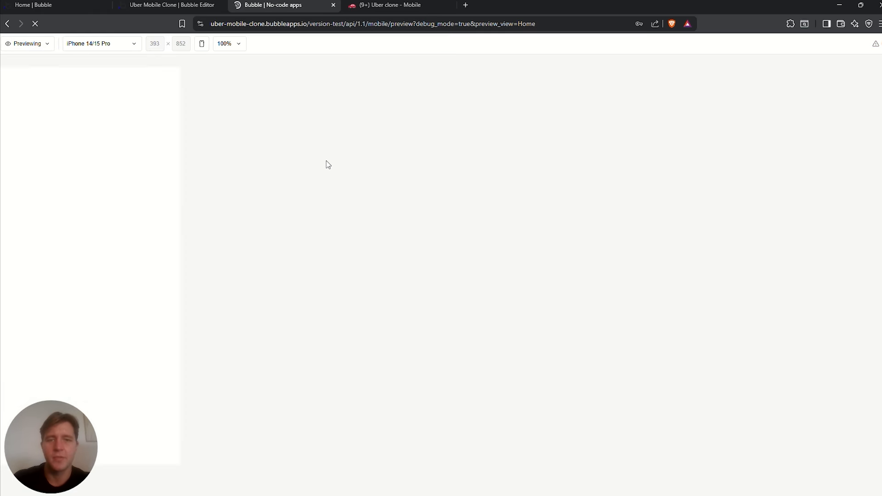
click(449, 255)
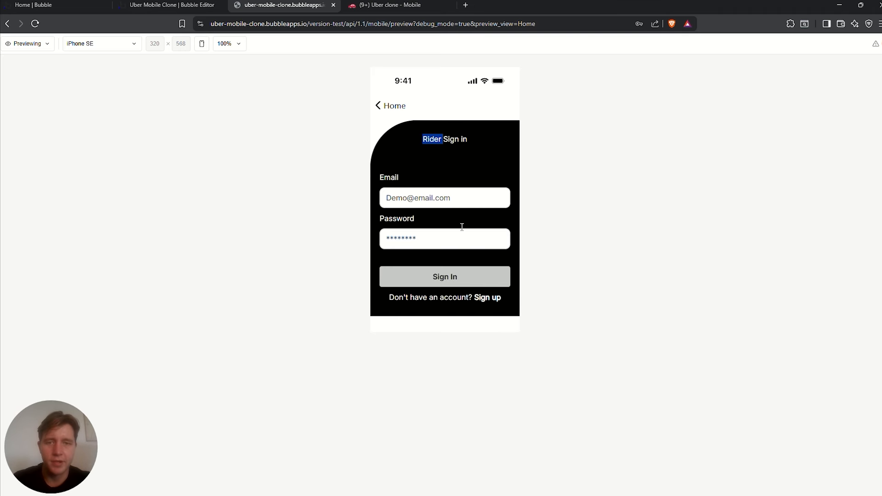
click(491, 298)
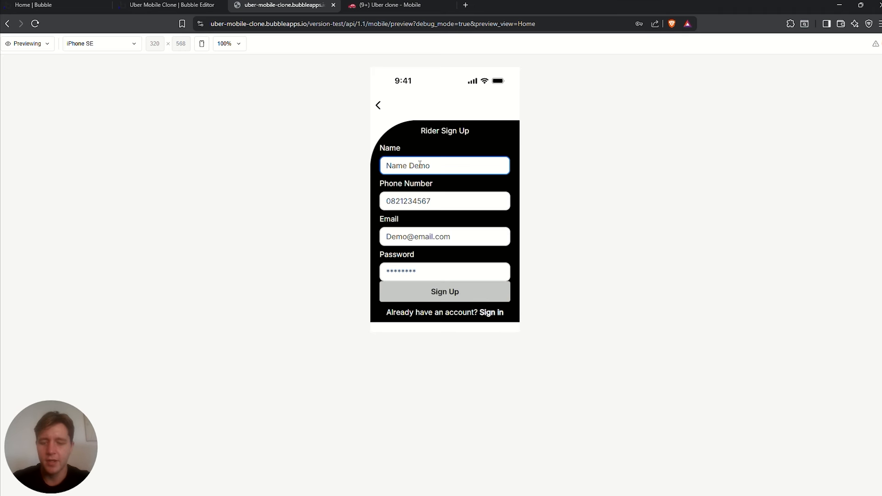
Sign up a rider named Rider Test with a phone number, test e-mail and password
text(Rider Tes)
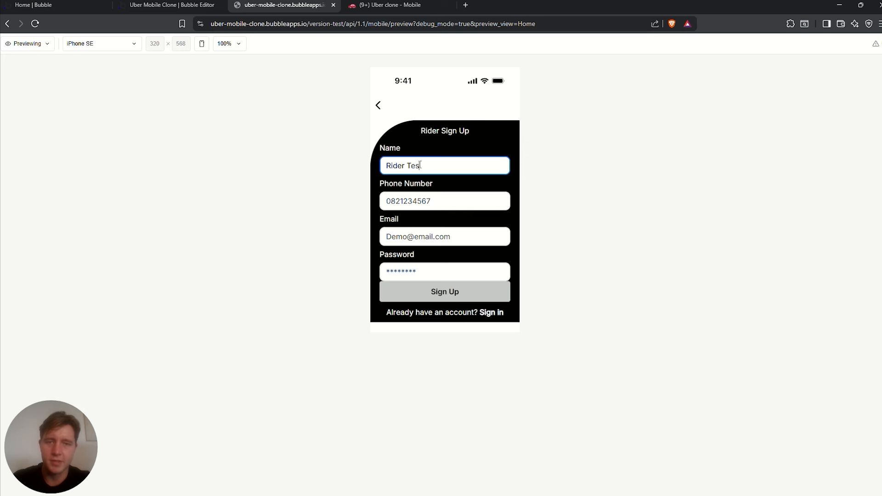
text(t)
click(414, 202)
text(1234)
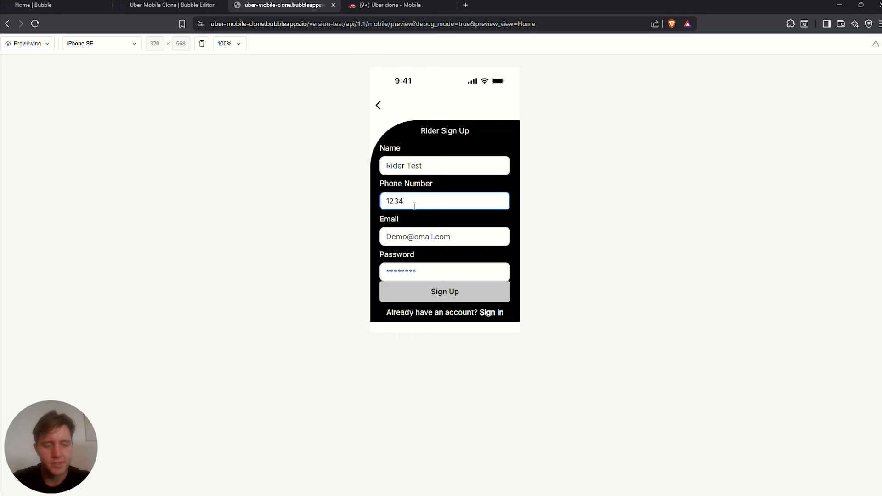
text(567891)
click(420, 236)
text(Rid)
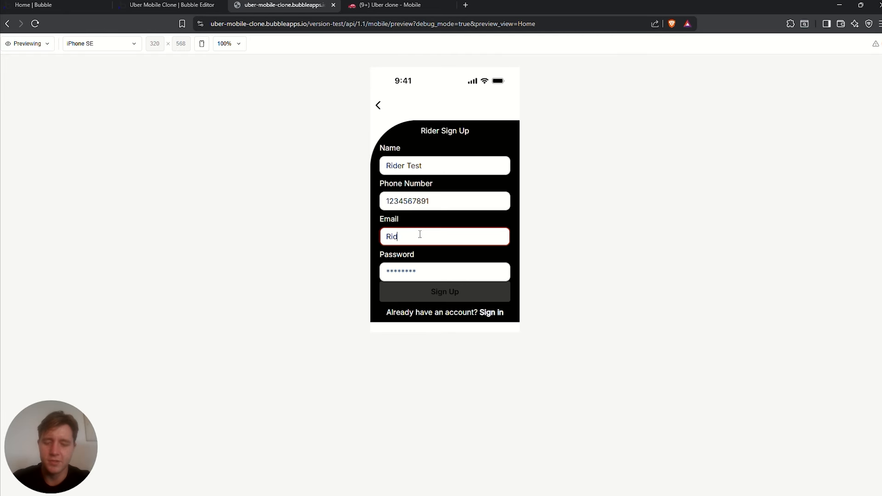
text(er@test.)
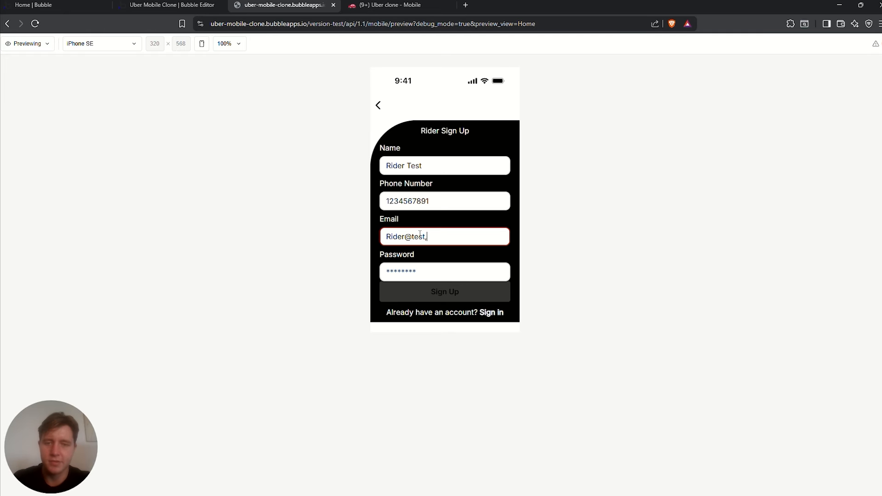
text(com)
click(422, 270)
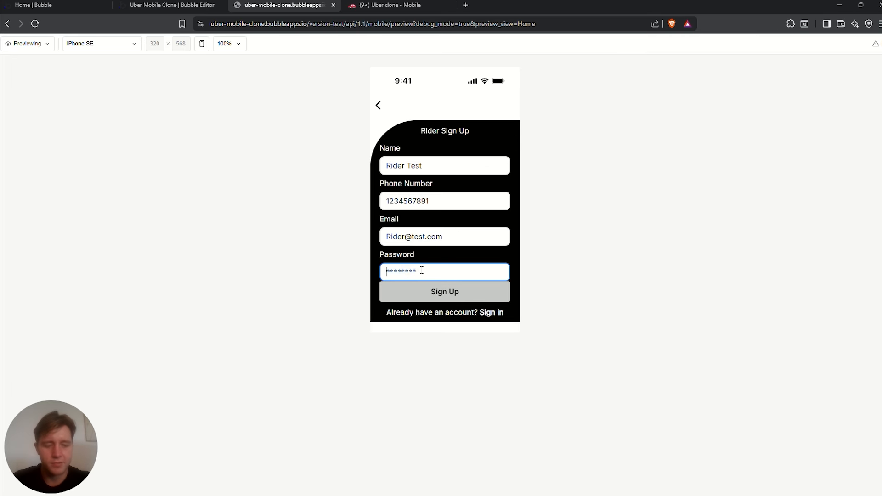
text(12)
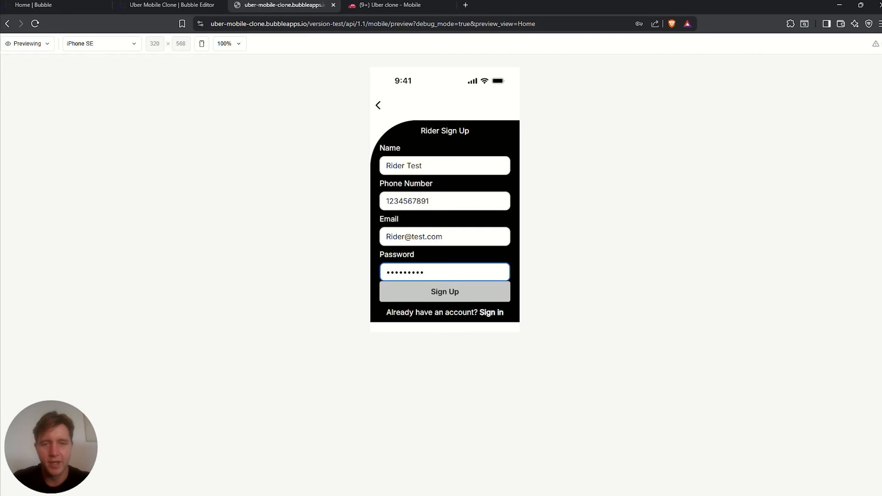
click(448, 296)
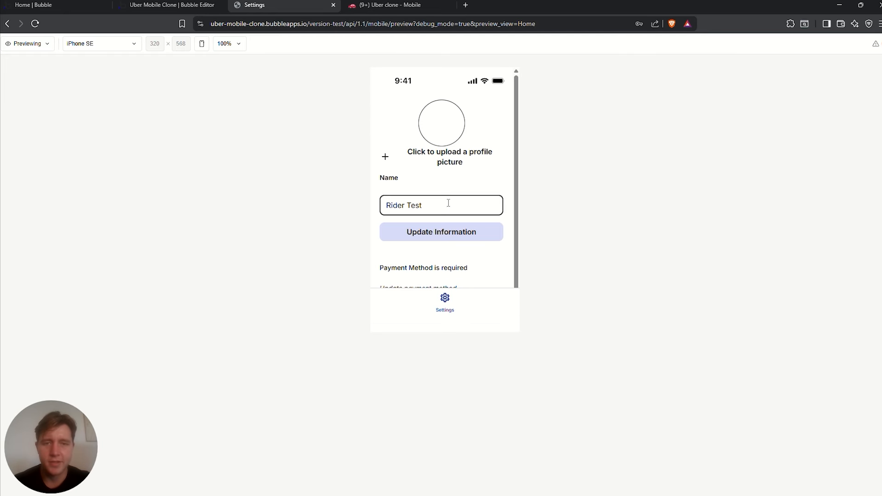
Check the saved name Rider Test, cancel the profile-picture picker without an image, and return to Notion
scroll(449, 206, down, 1)
scroll(450, 209, up, 1)
scroll(487, 217, down, 1)
scroll(473, 180, up, 1)
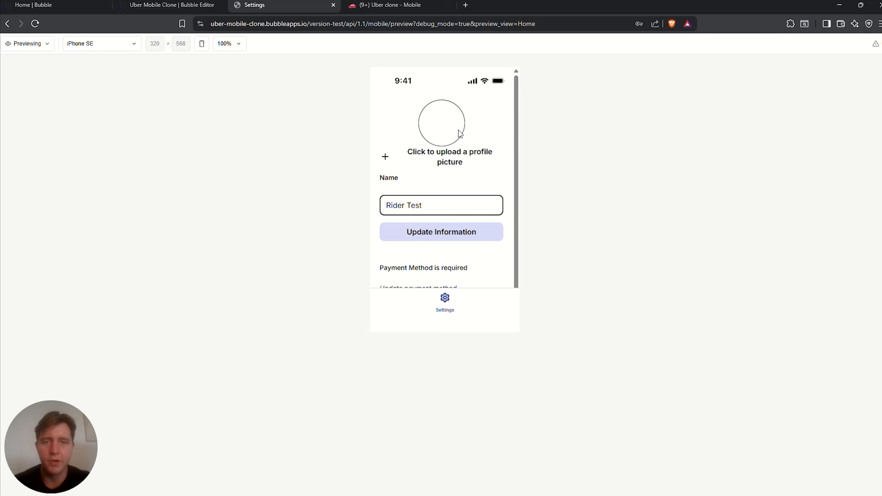
drag(440, 208, 339, 211)
click(430, 197)
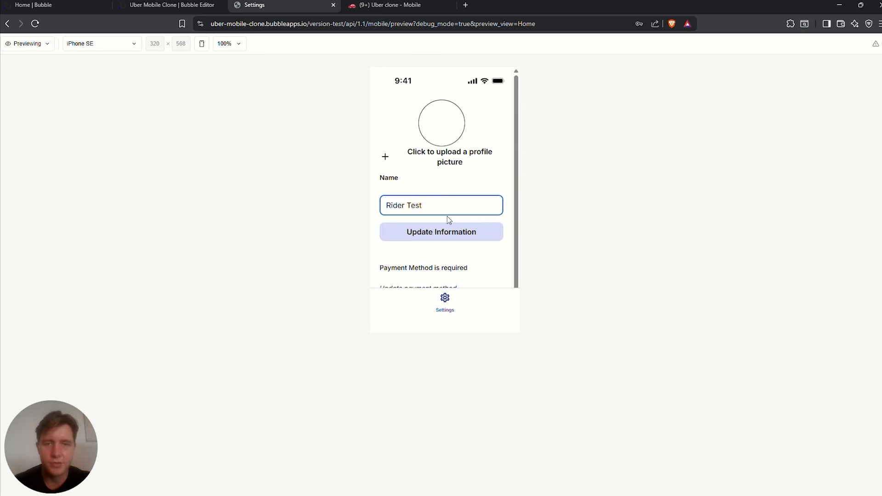
drag(424, 204, 355, 203)
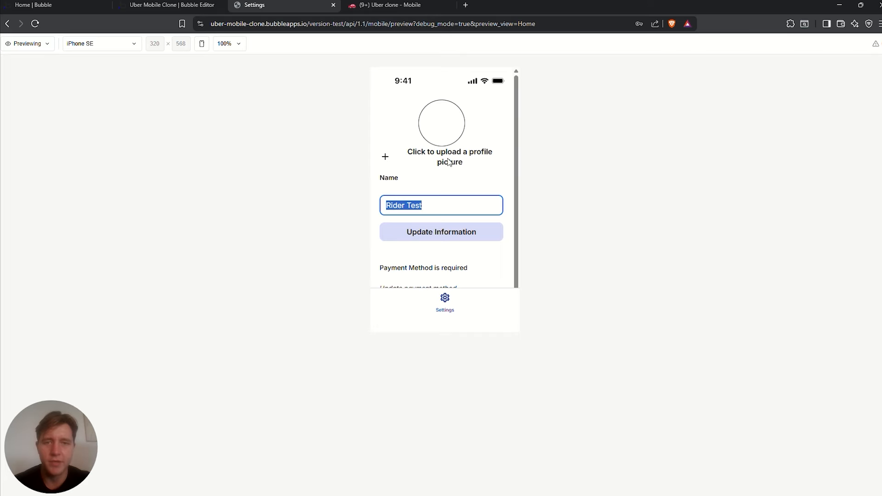
scroll(421, 156, down, 1)
scroll(420, 145, up, 1)
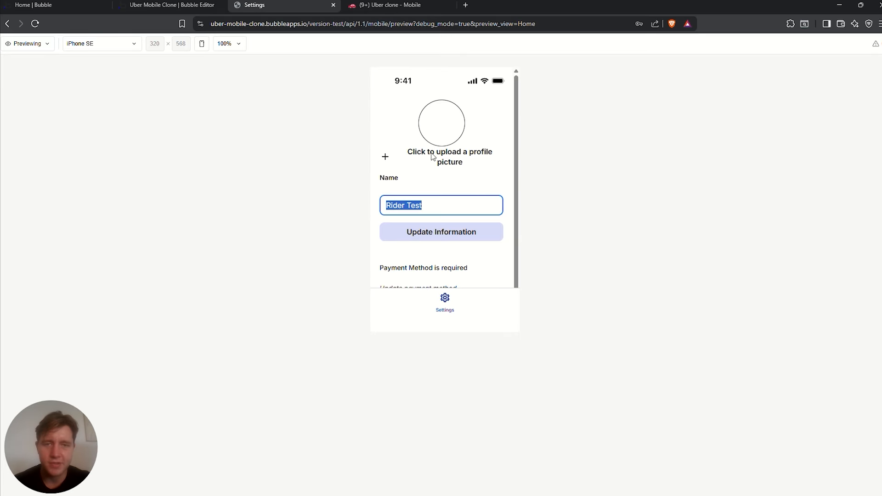
click(492, 162)
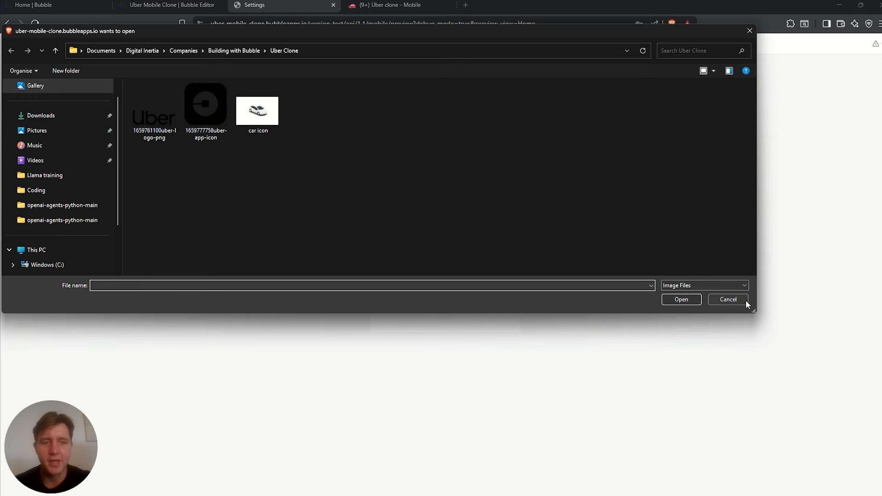
click(736, 301)
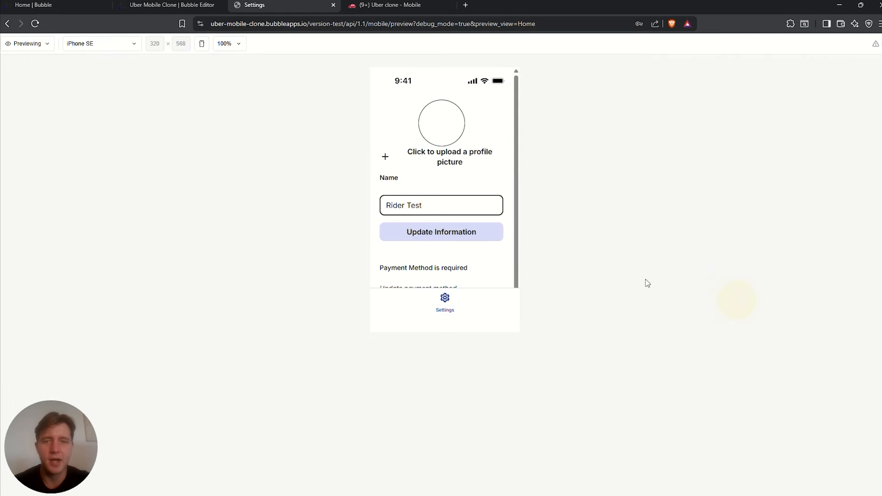
scroll(448, 248, down, 1)
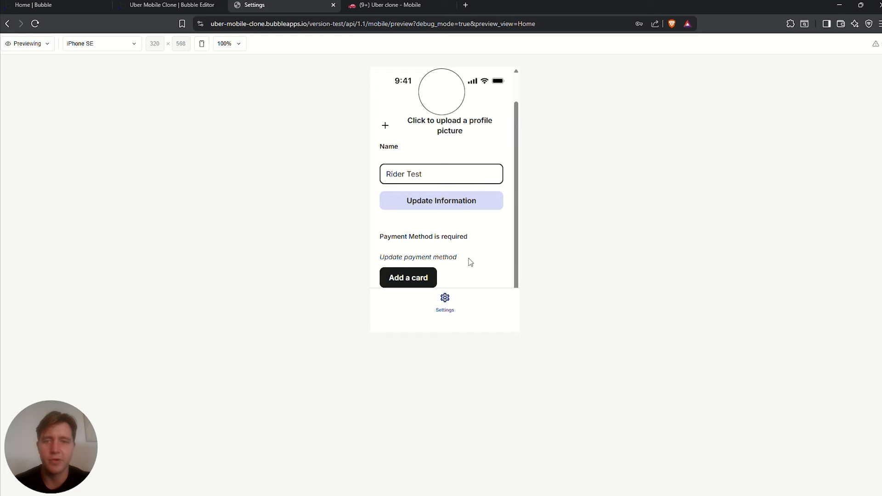
click(405, 4)
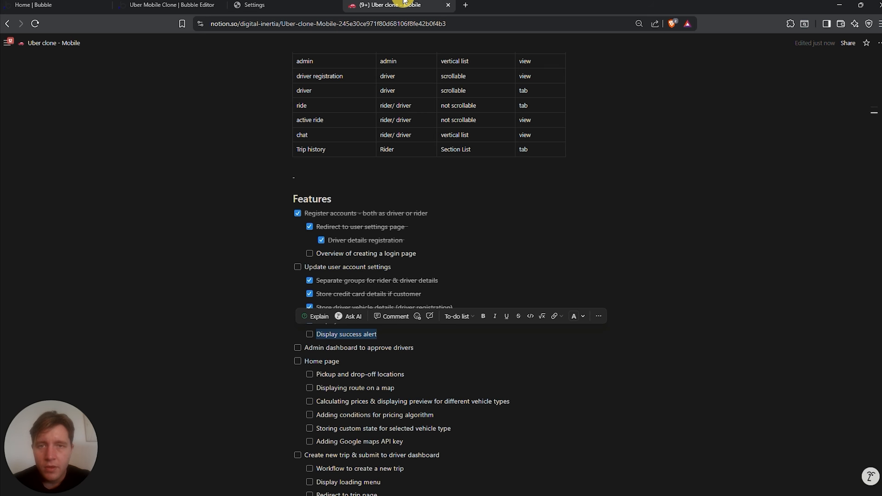
Tick off Overview of creating a login page, Update user account settings and Display success alert
click(567, 251)
click(310, 255)
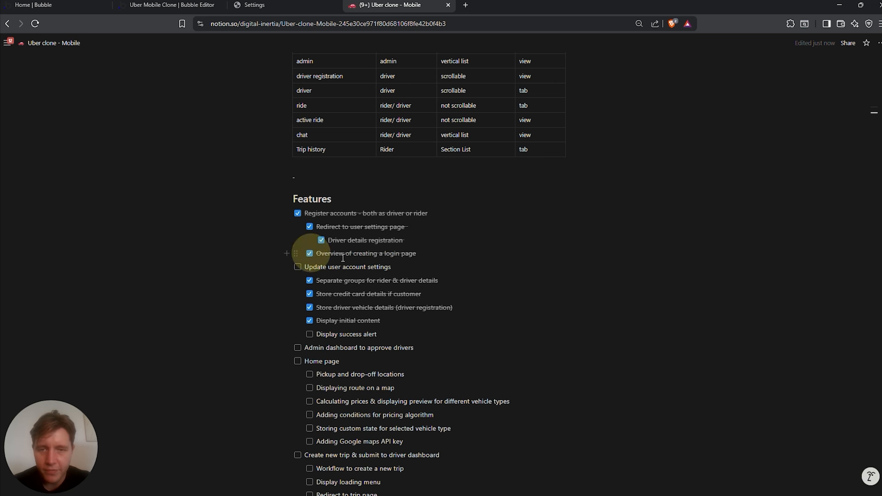
click(297, 267)
scroll(318, 258, down, 2)
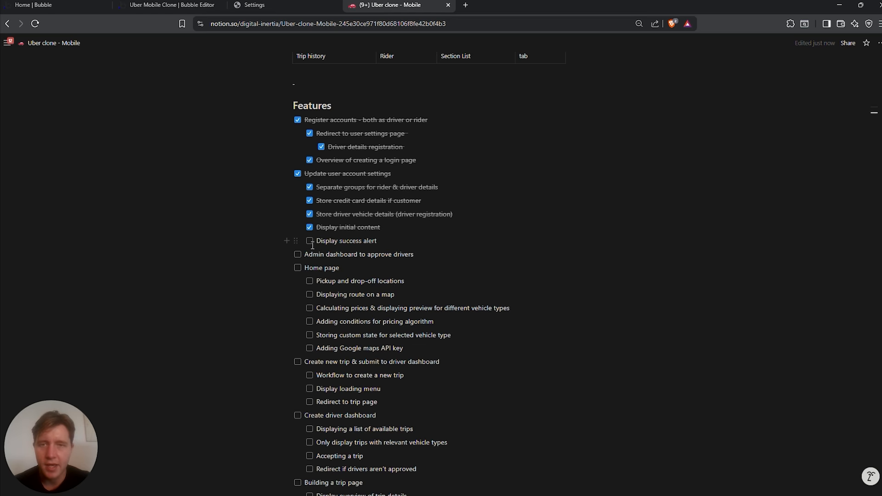
click(309, 242)
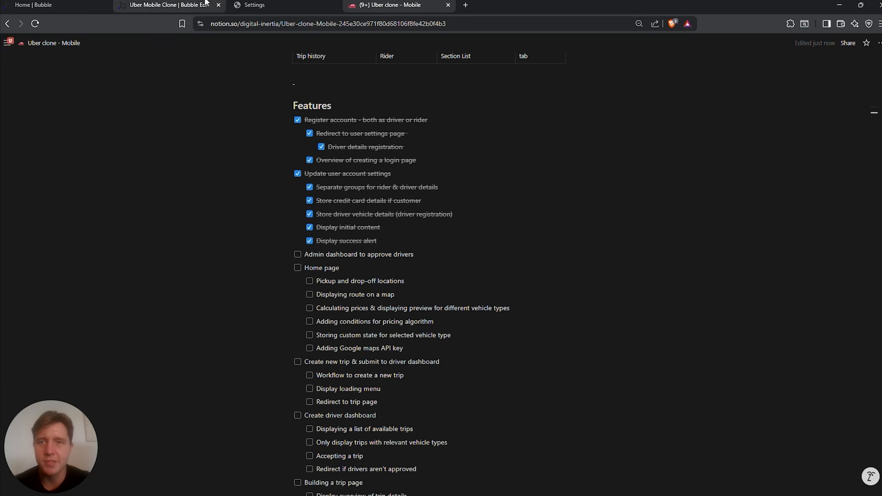
In the preview's Settings screen, shorten the rider's name to Rider and save it
click(275, 10)
click(433, 171)
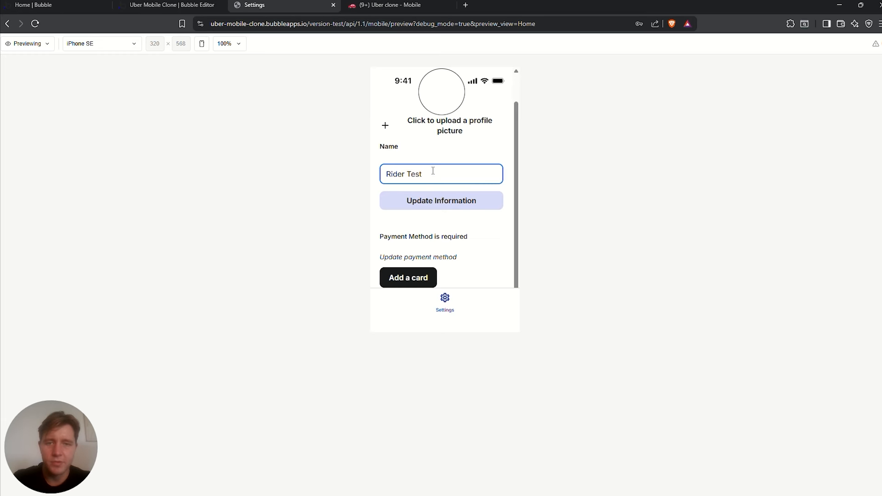
click(442, 203)
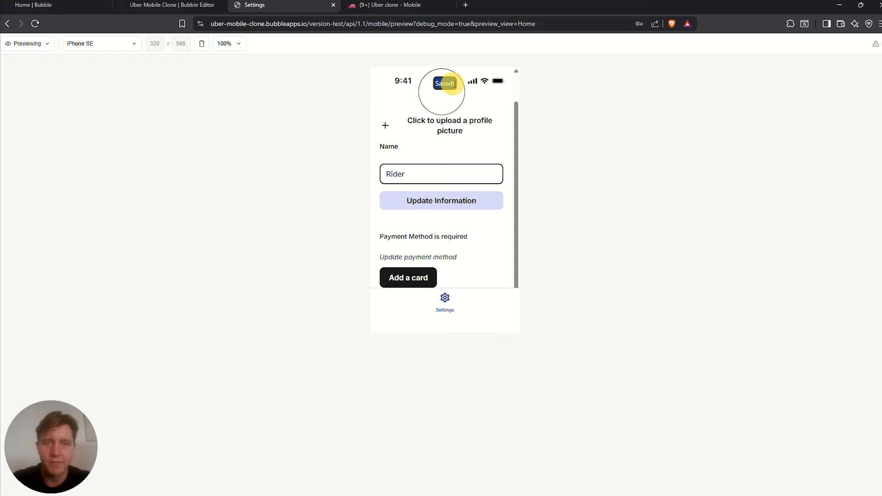
Review the Notion checklist's 'Admin dashboard to approve drivers' and 'Home page' items
key(ctrl+Tab)
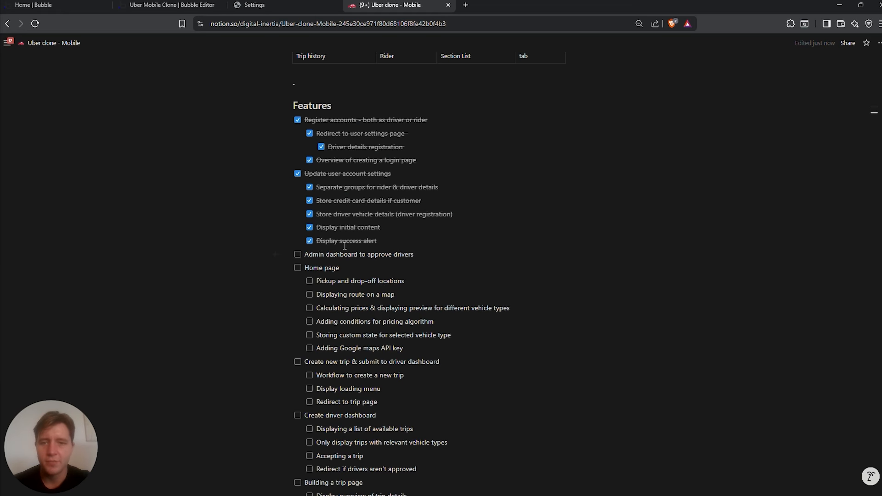
scroll(279, 253, down, 1)
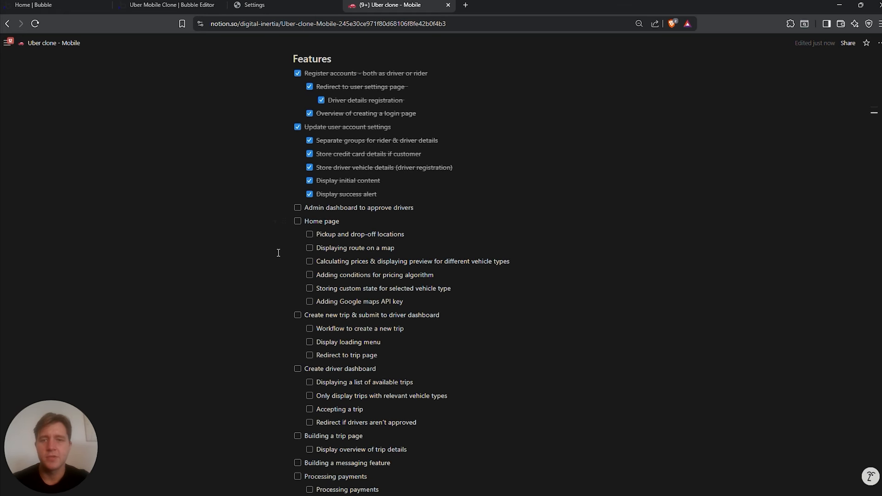
drag(305, 210, 430, 208)
click(316, 222)
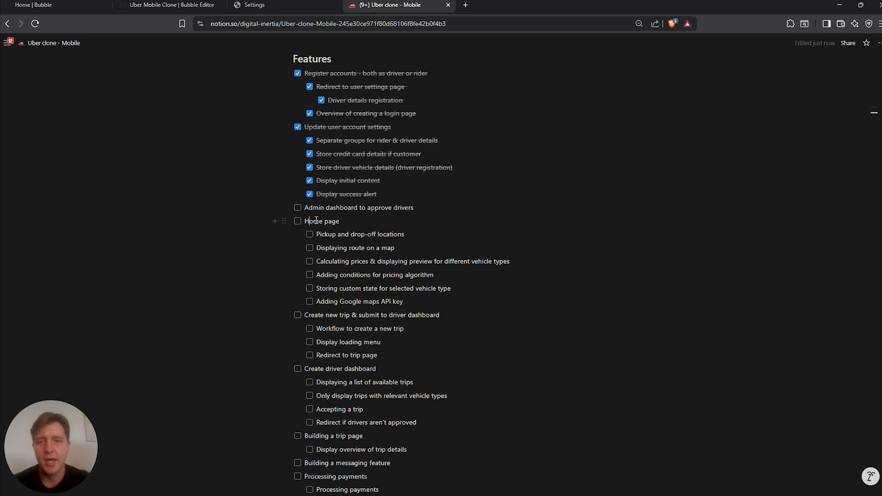
drag(306, 221, 340, 223)
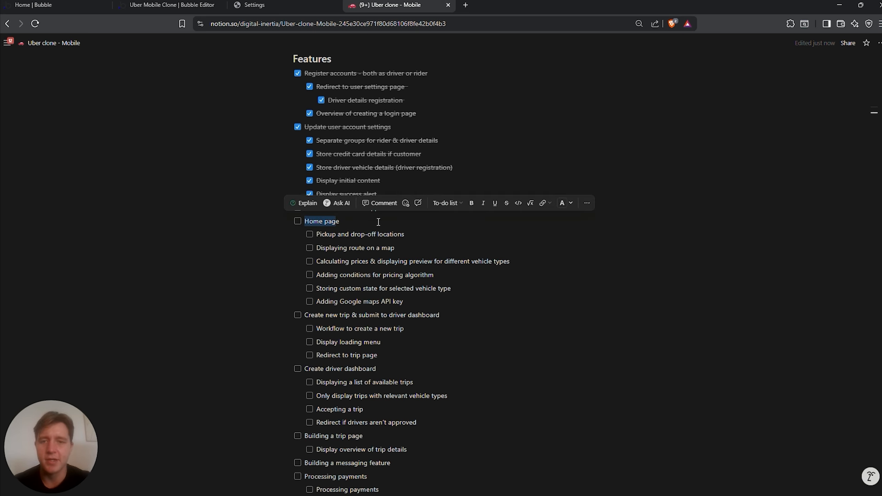
click(378, 222)
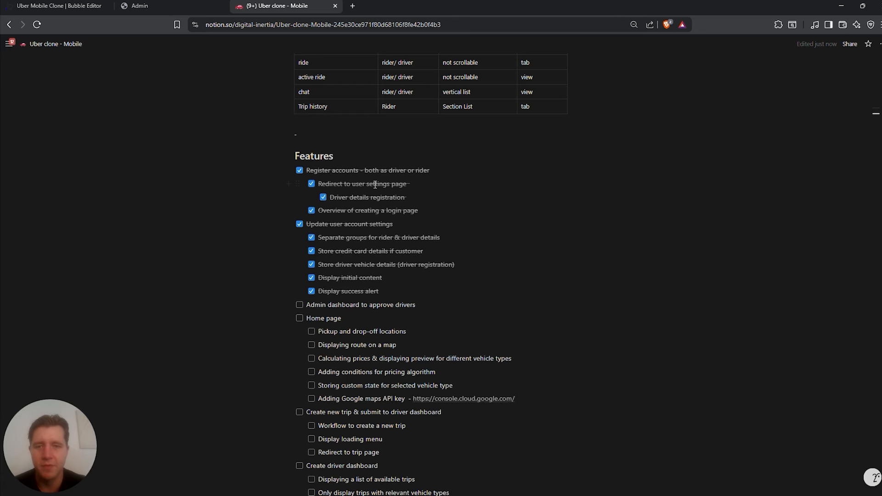
Review the 'Driver details registration' item and nearby checklist entries, leaving them unchanged
drag(407, 198, 321, 197)
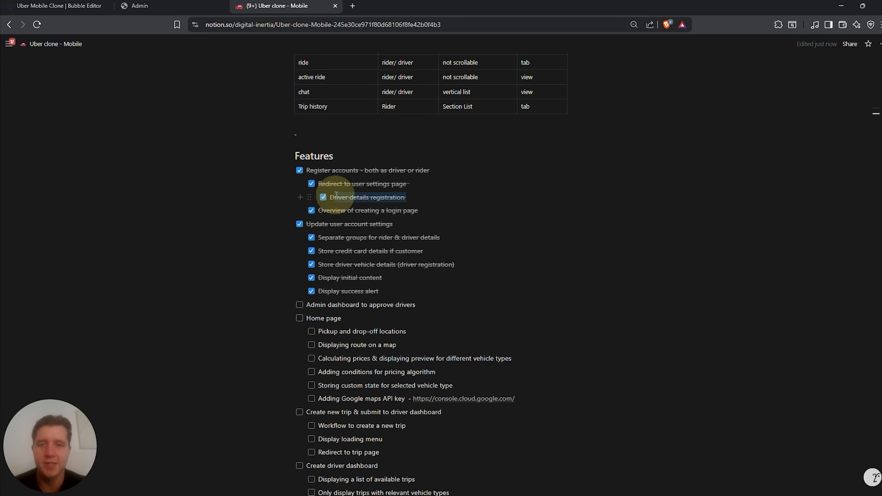
scroll(336, 233, down, 1)
drag(394, 178, 334, 178)
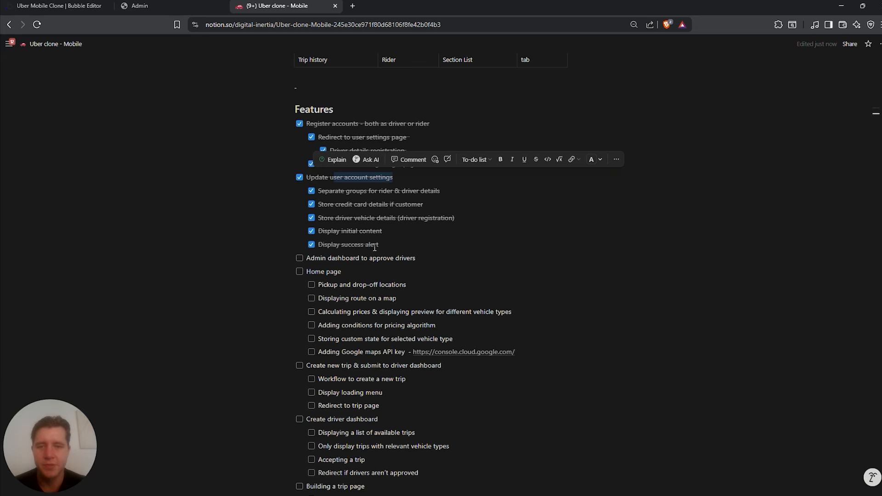
drag(378, 245, 343, 245)
scroll(296, 222, down, 1)
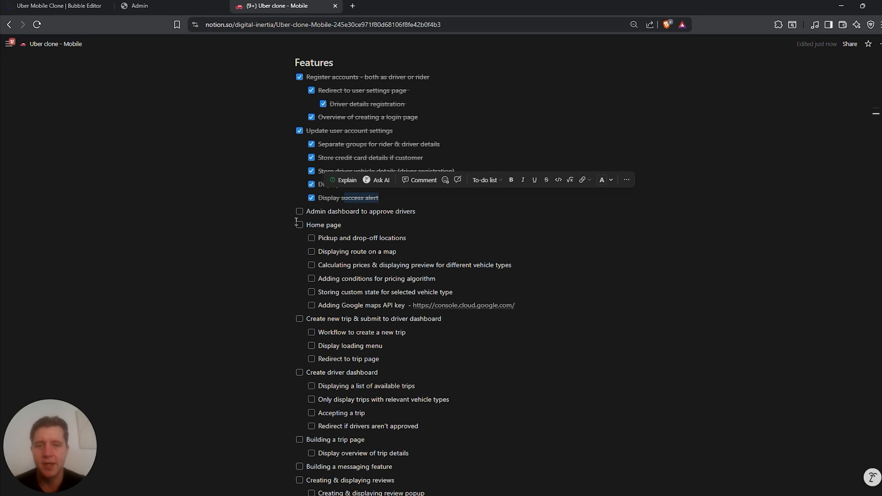
click(228, 208)
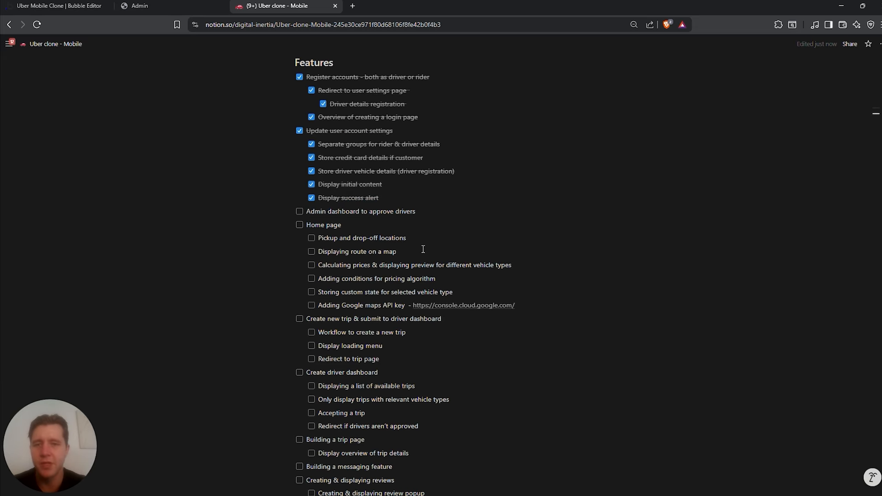
scroll(347, 250, up, 8)
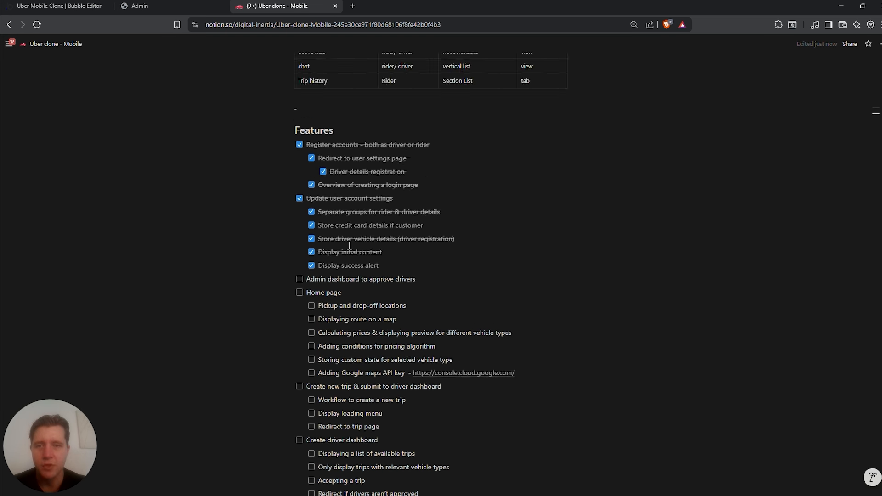
Note that the Pages table's admin page uses the vertical list style, then return to Bubble
drag(299, 296, 345, 293)
drag(477, 297, 442, 296)
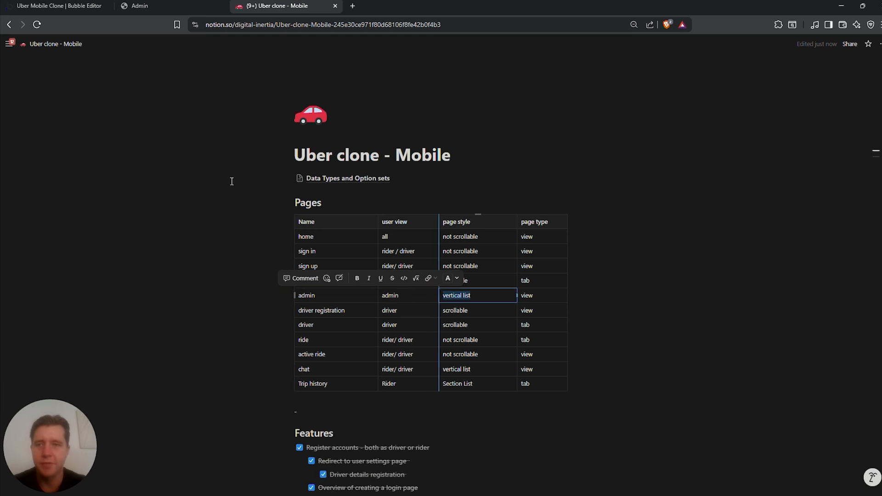
click(59, 6)
Create a new Vertical List mobile view named 'Admin' and select its first List Item
click(102, 48)
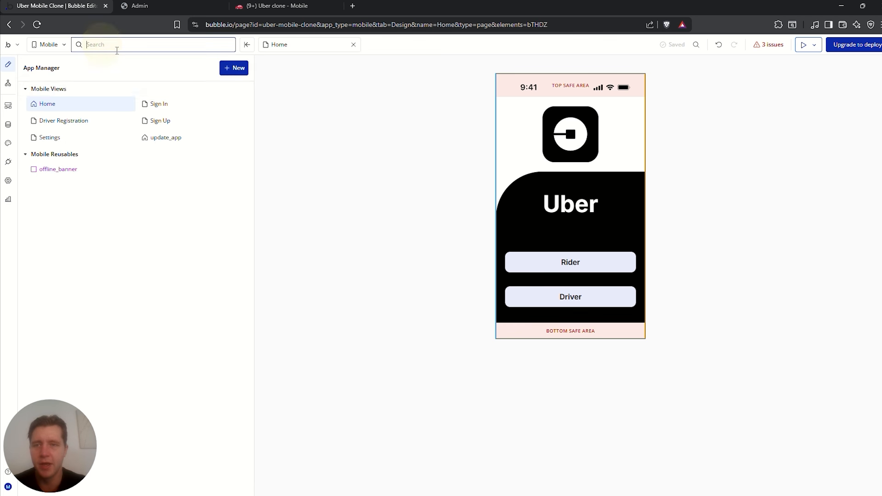
click(234, 68)
click(237, 88)
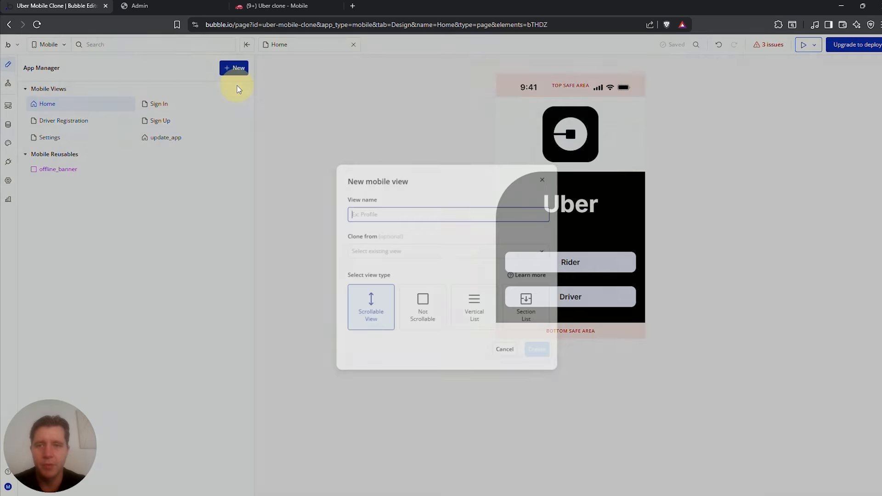
text(Admin)
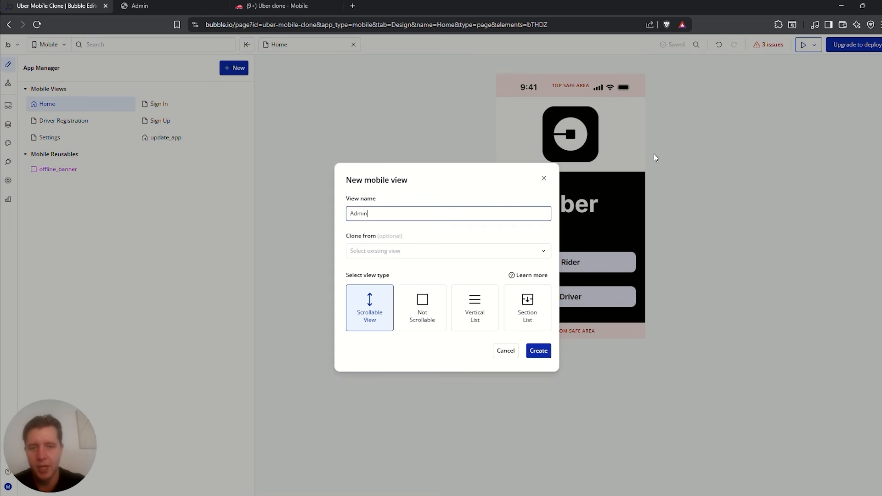
click(471, 307)
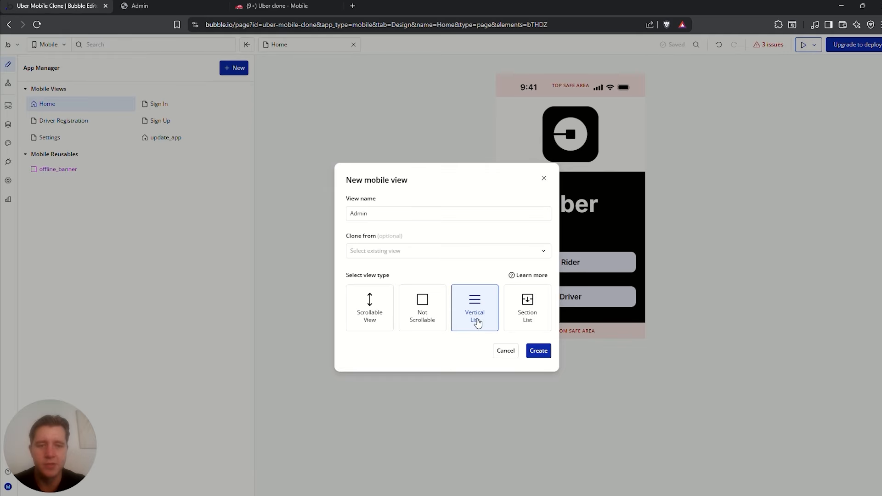
click(540, 353)
click(529, 103)
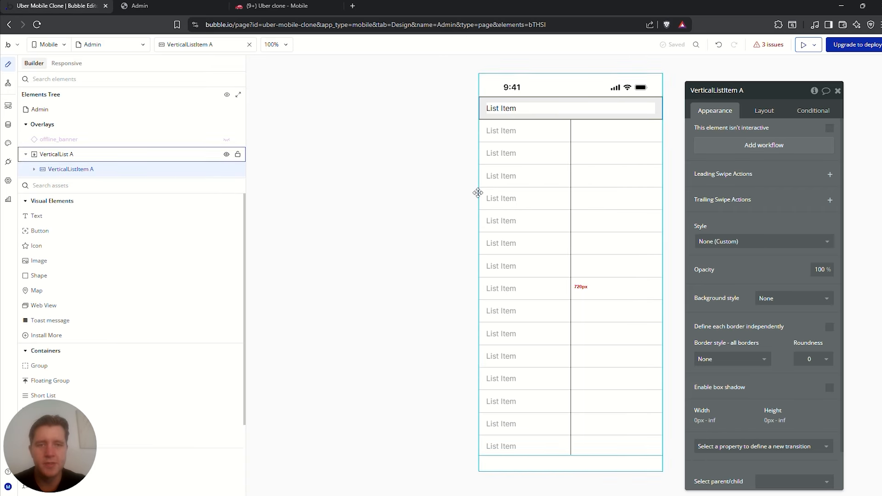
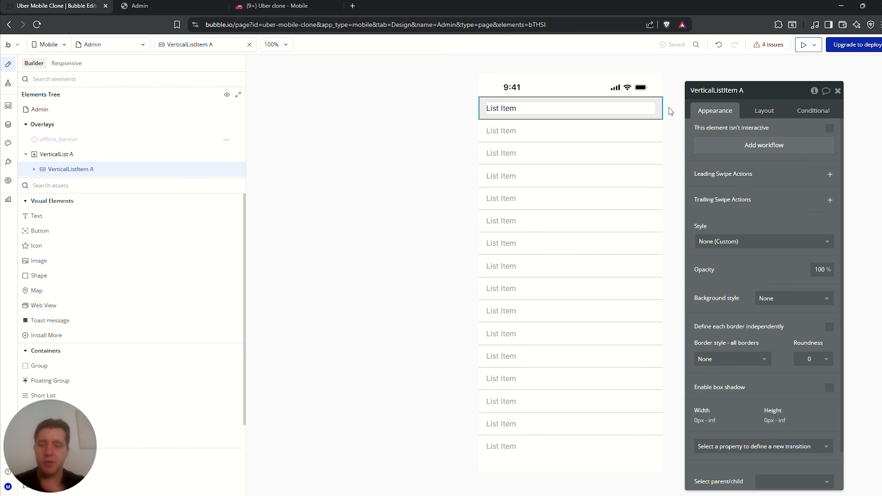
Make the vertical list hold Driver's Vehicle records from a Do a search for Driver's Vehicles source
drag(784, 86, 419, 130)
click(79, 156)
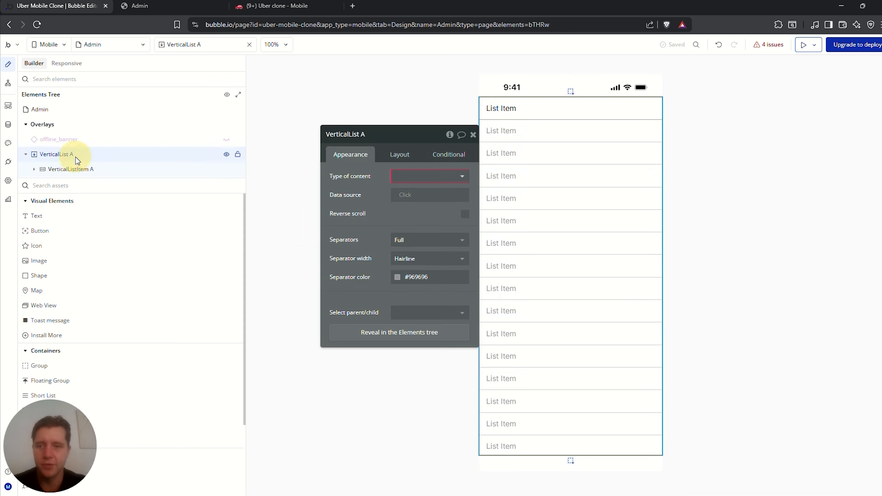
click(419, 178)
scroll(427, 266, down, 3)
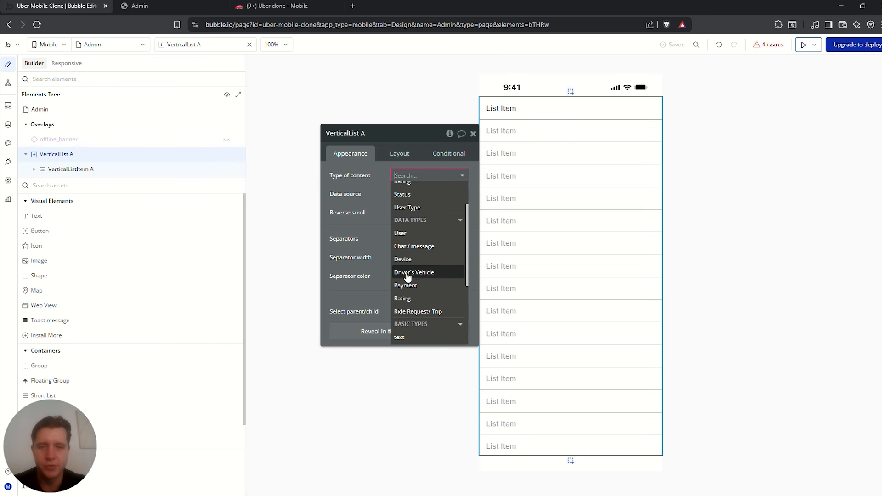
click(415, 277)
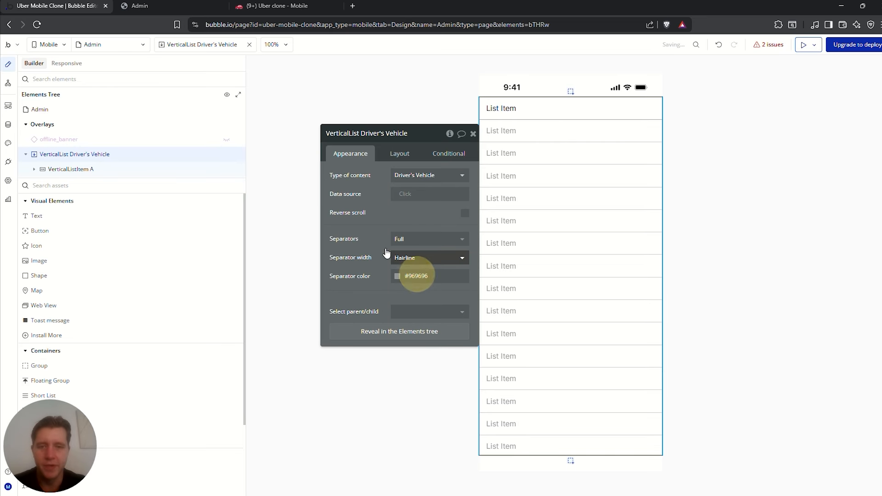
click(397, 195)
click(416, 232)
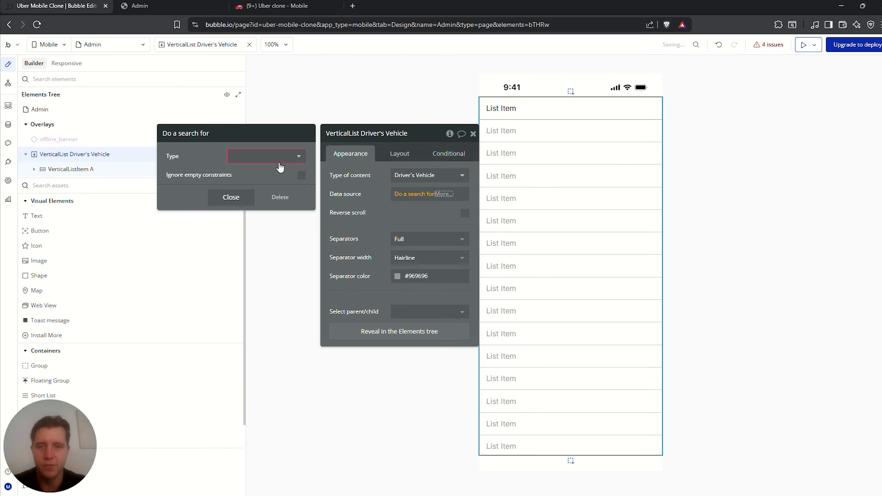
click(280, 167)
click(260, 222)
click(382, 187)
drag(381, 187, 327, 154)
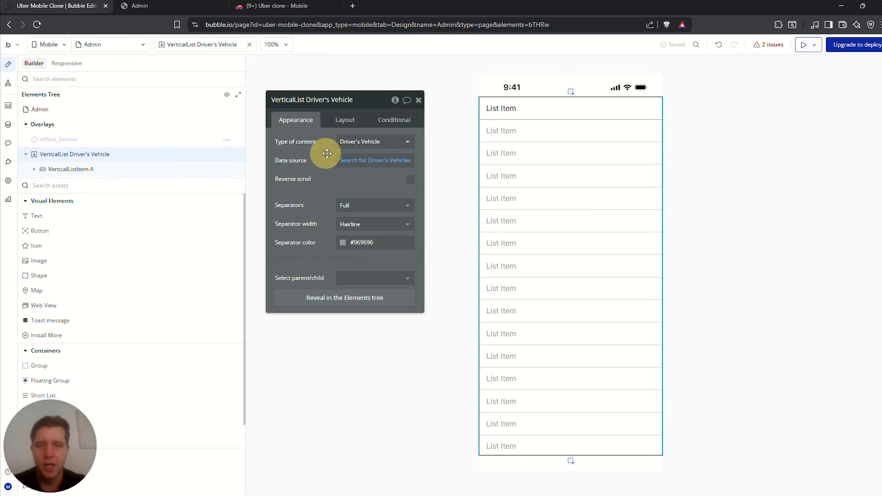
click(352, 162)
Check the Driver's Vehicle data type's fields in the Data tab before adding a search constraint
click(494, 147)
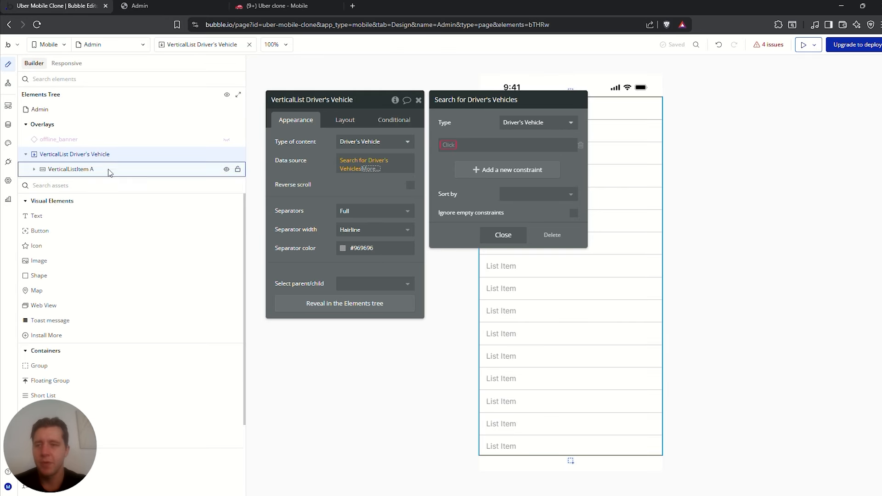
click(8, 124)
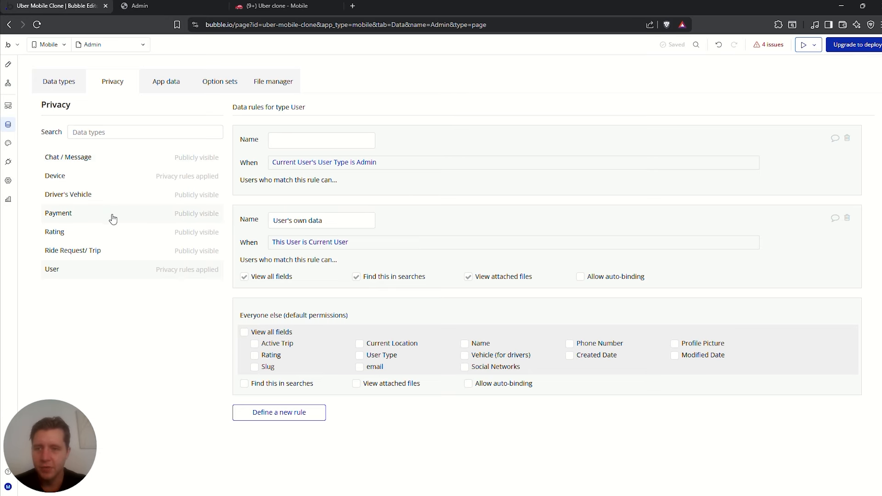
click(86, 194)
click(65, 77)
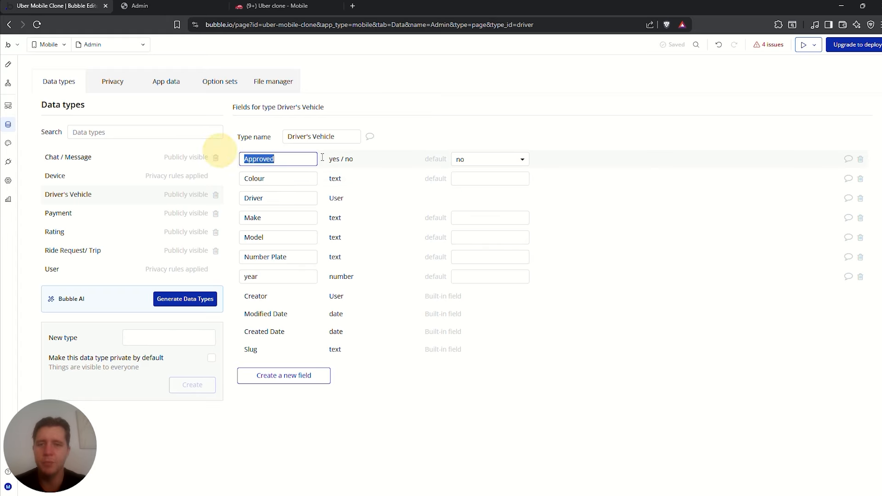
click(8, 64)
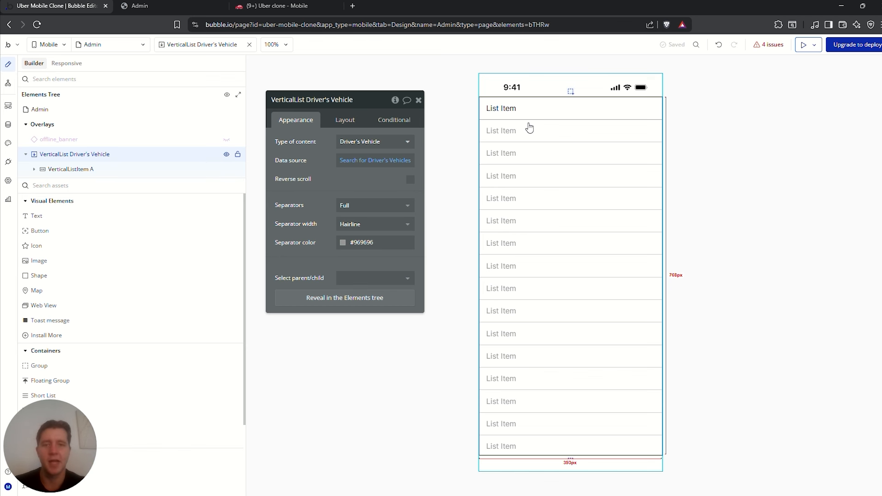
Add the search constraint Approved = no to the Driver's Vehicles search
click(375, 161)
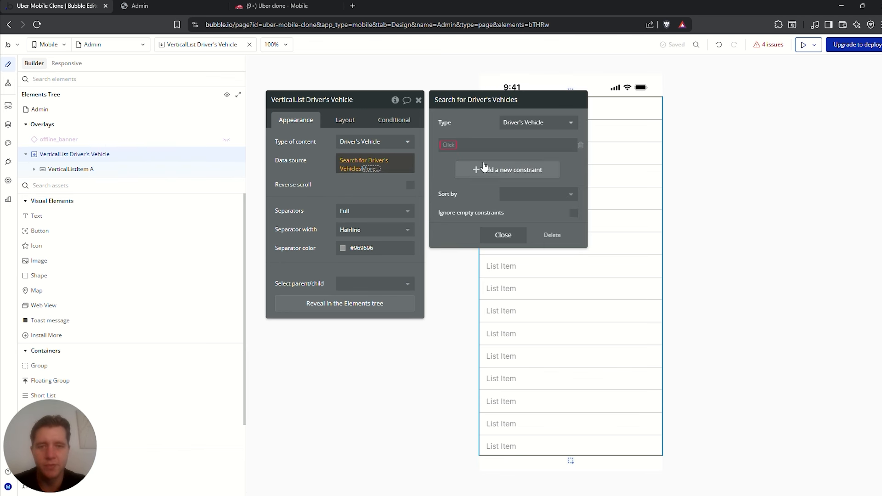
click(482, 170)
click(453, 146)
click(457, 156)
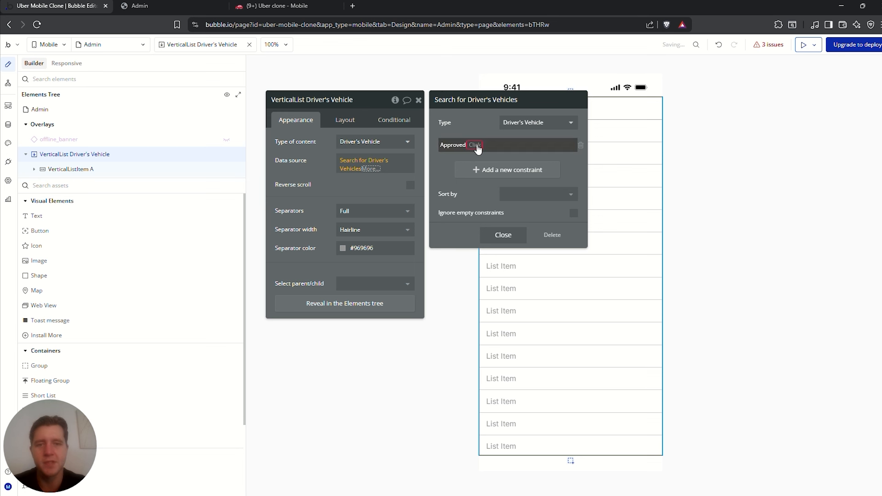
click(480, 147)
click(488, 148)
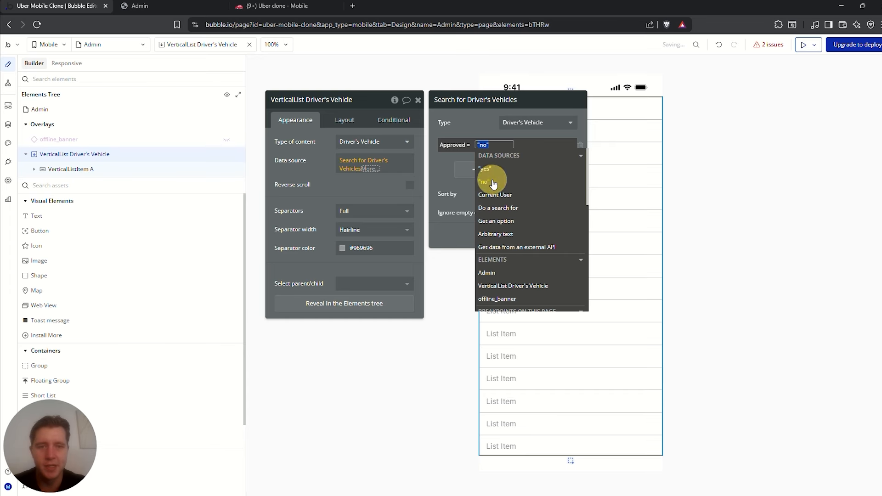
click(485, 182)
click(504, 120)
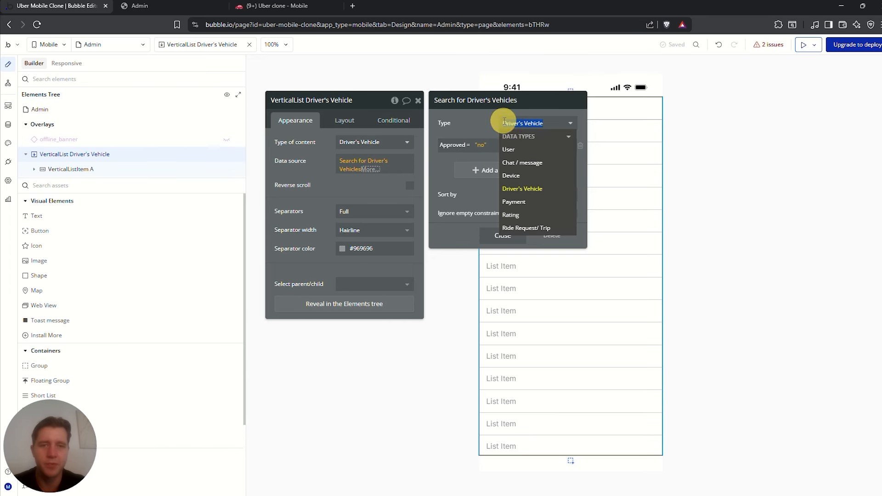
click(477, 122)
click(367, 172)
click(464, 118)
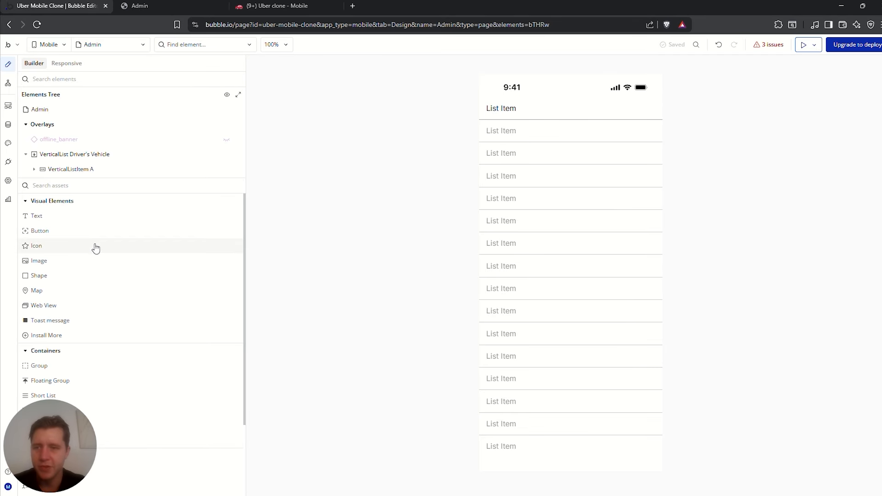
Place a new Text element above the list item and make it fit its content height
drag(41, 218, 533, 108)
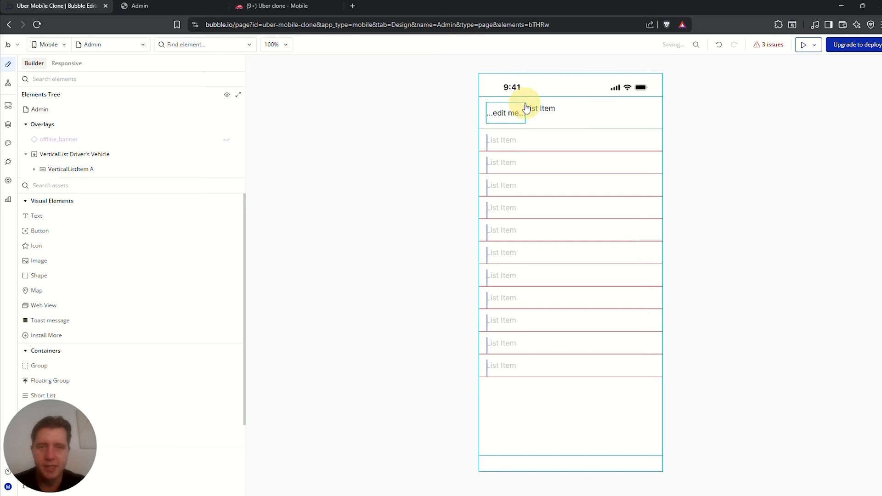
drag(59, 199, 115, 170)
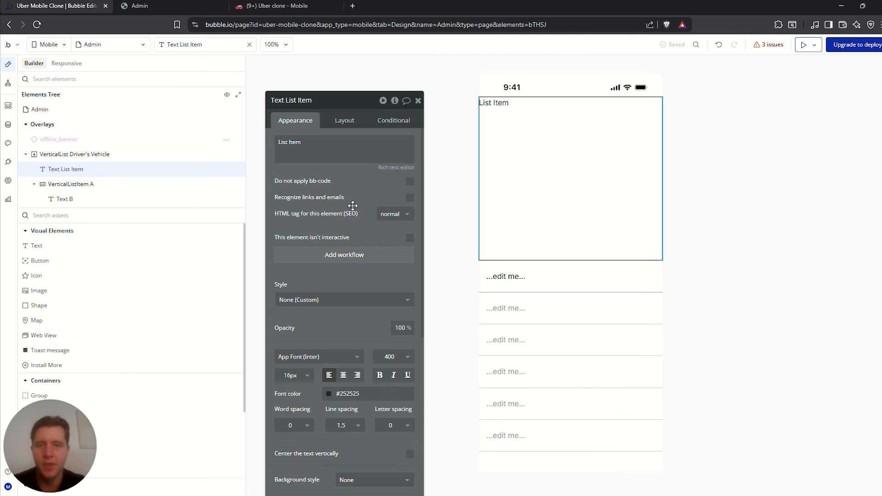
click(345, 124)
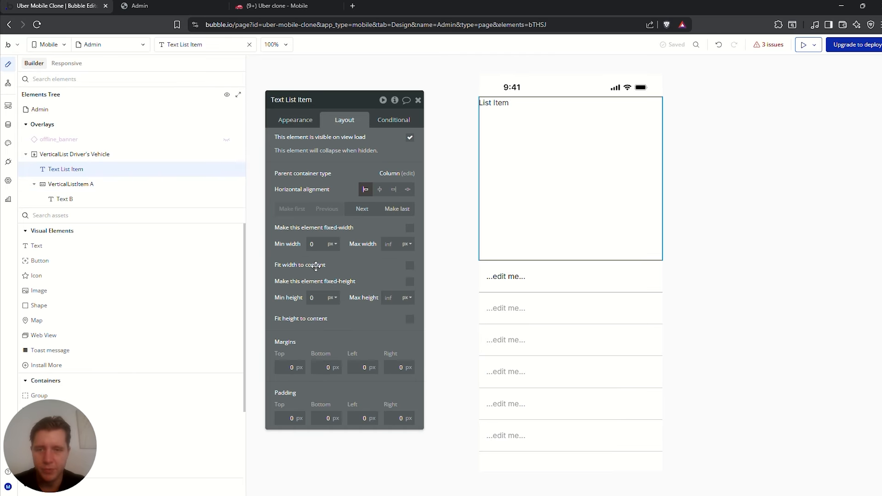
click(410, 321)
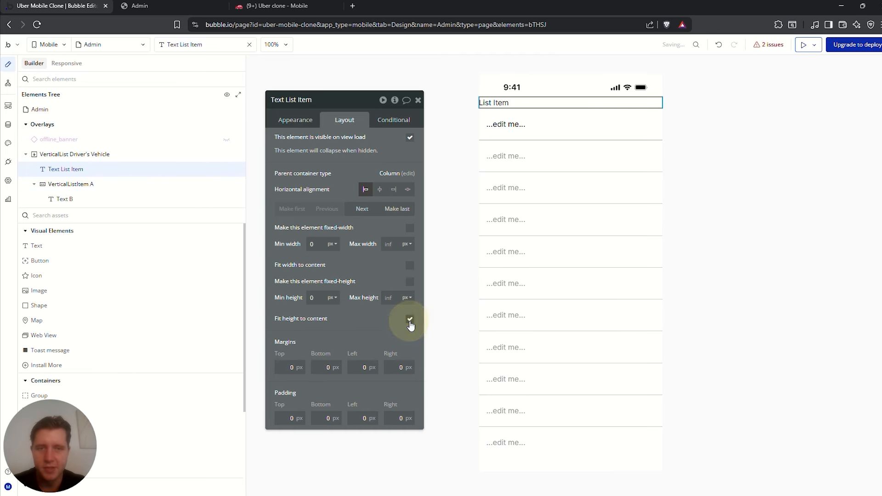
Change the text to 'Driver Approval', with font weight 600 and centered
click(296, 120)
triple_click(321, 140)
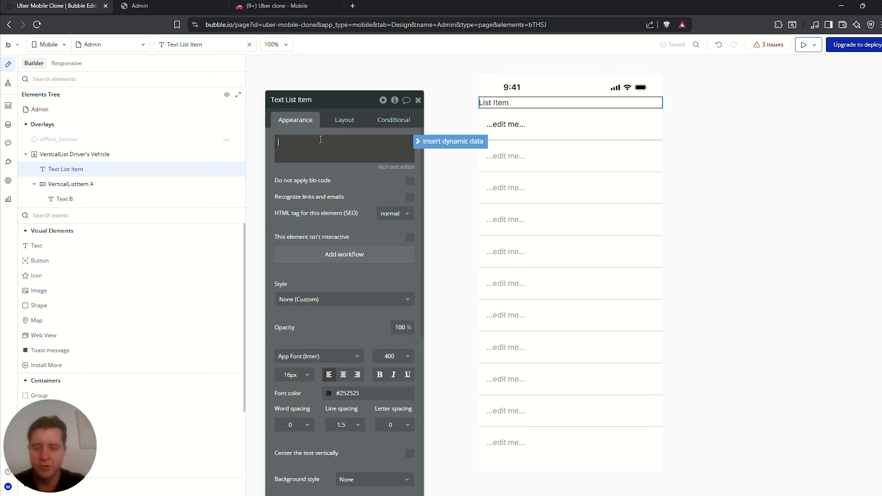
text(Driver App)
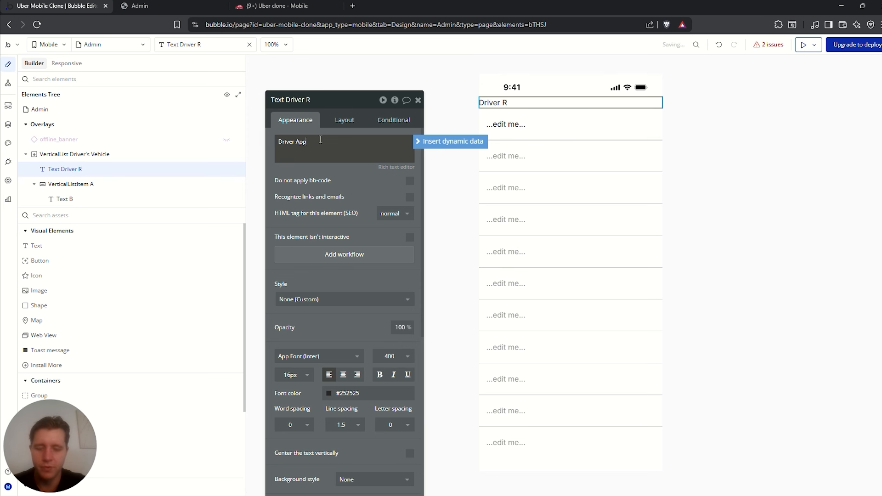
text(roval)
click(393, 356)
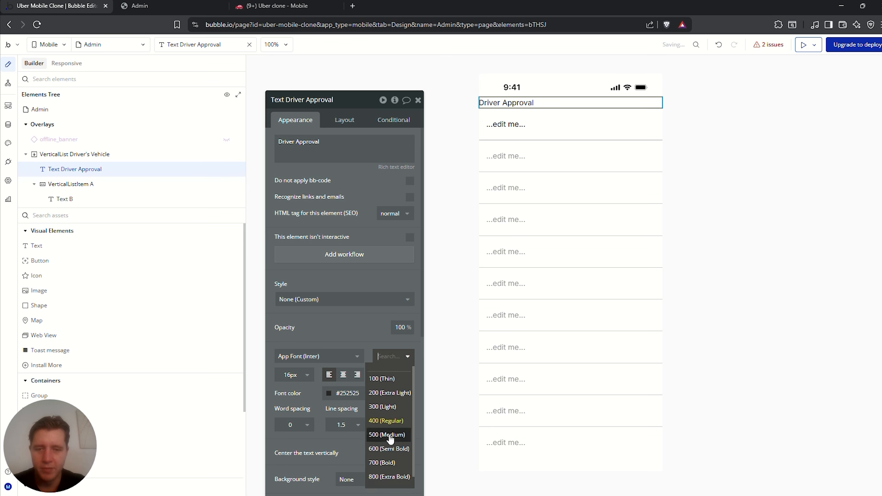
click(396, 438)
click(343, 375)
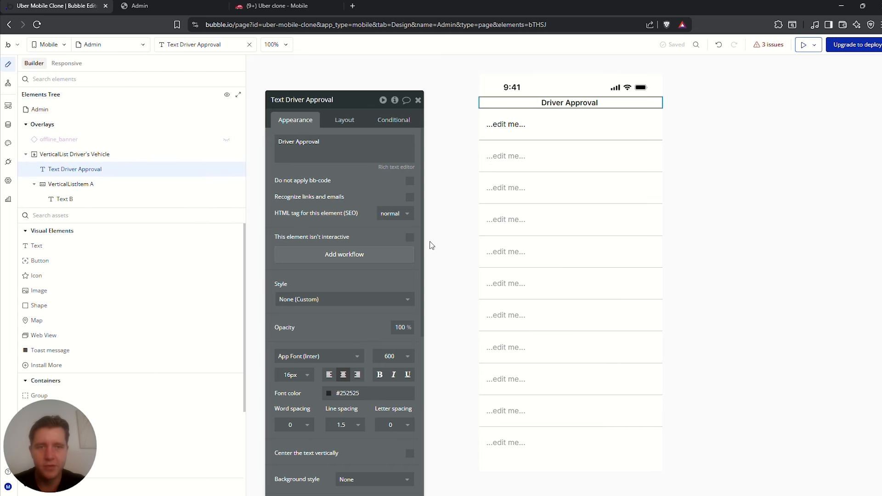
Give the heading a solid 2px bottom border in the Text colour
click(344, 123)
click(298, 121)
scroll(328, 228, down, 2)
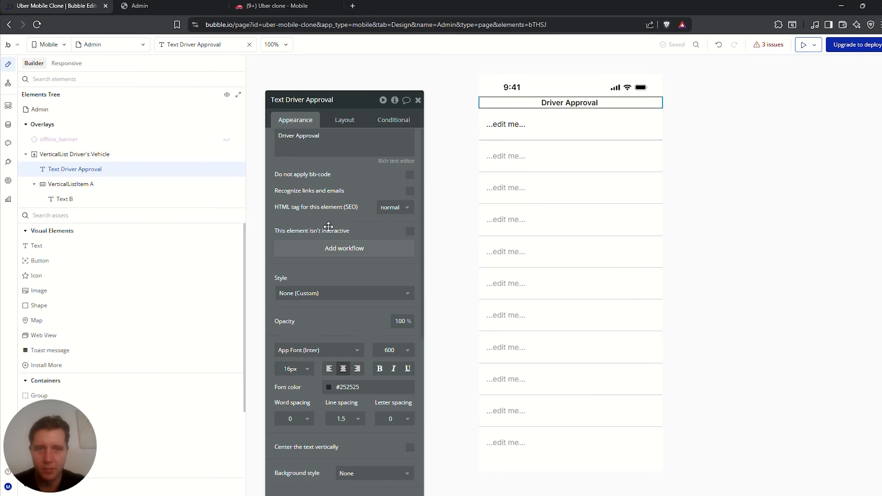
scroll(328, 237, down, 2)
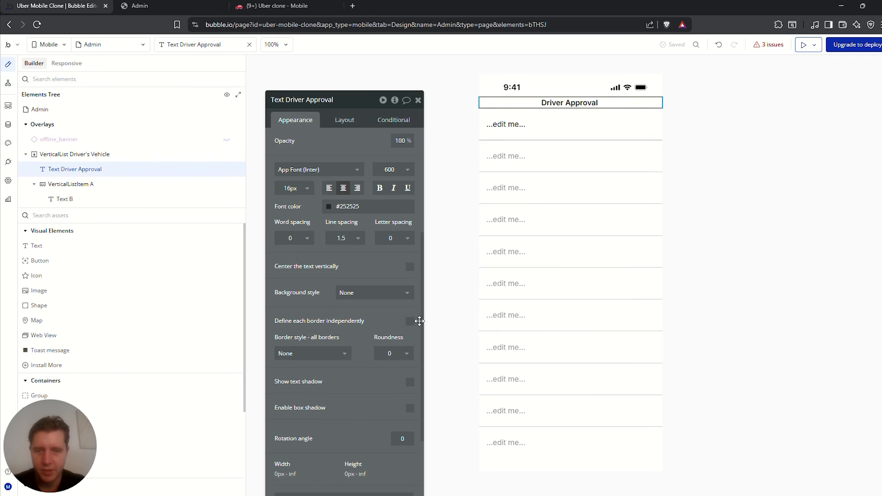
click(410, 321)
scroll(409, 312, down, 2)
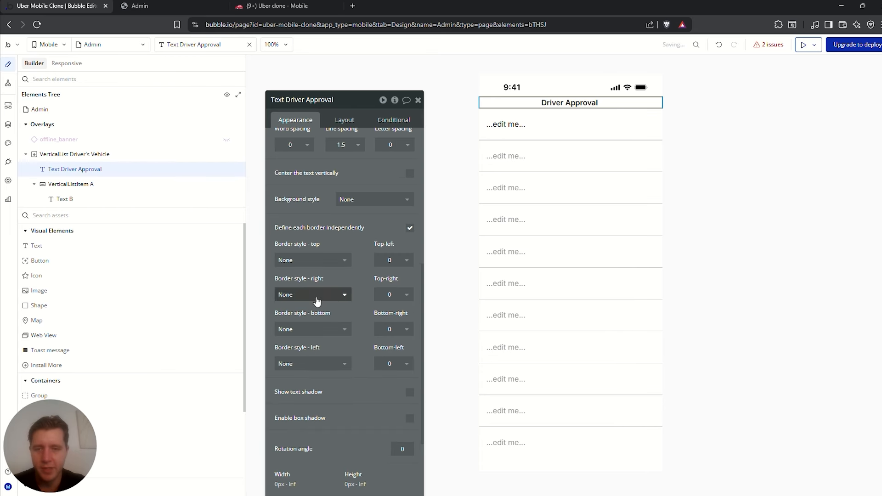
click(324, 329)
click(292, 373)
click(312, 367)
click(339, 423)
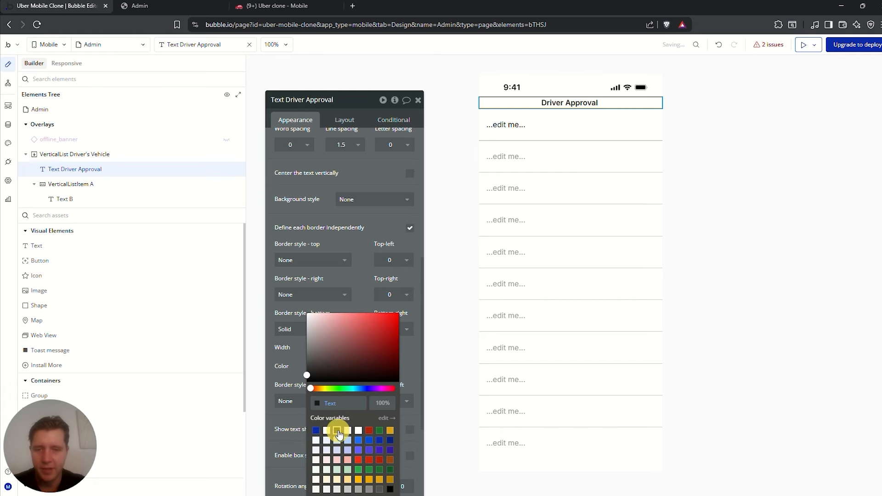
click(294, 348)
click(324, 348)
click(335, 391)
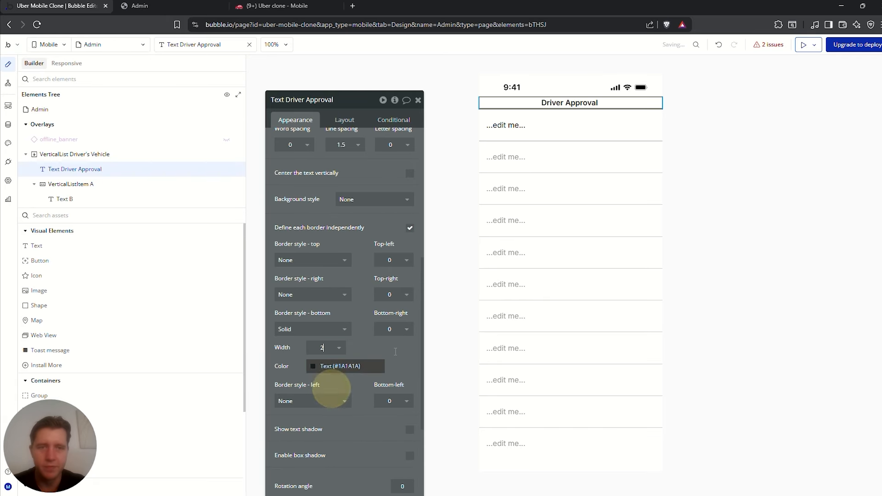
Set the heading's top and bottom padding to 10
click(787, 121)
click(585, 101)
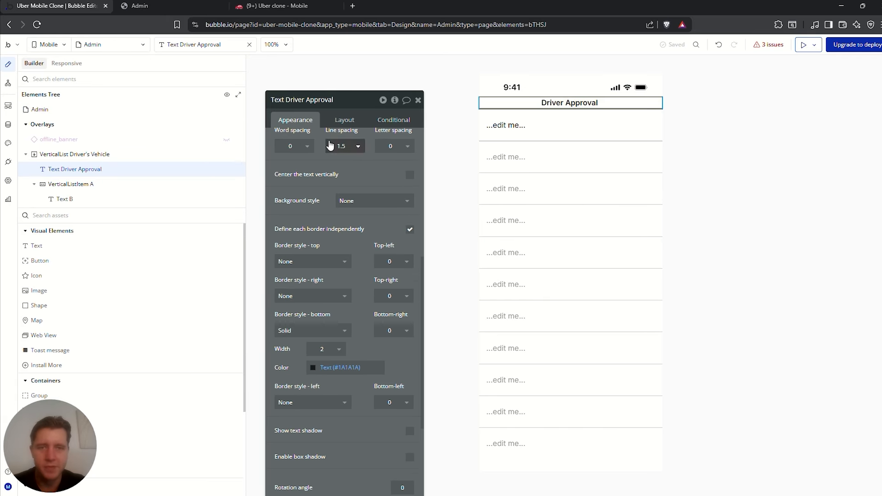
click(344, 119)
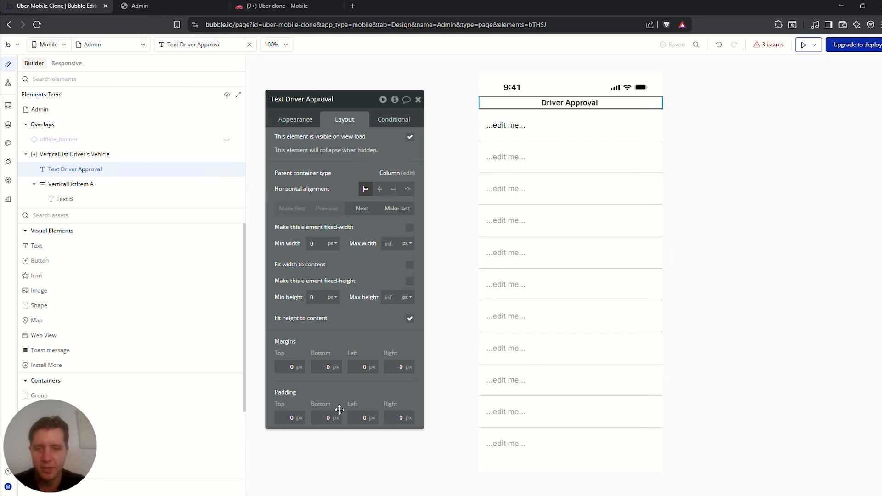
click(290, 418)
text(10)
click(338, 417)
text(10)
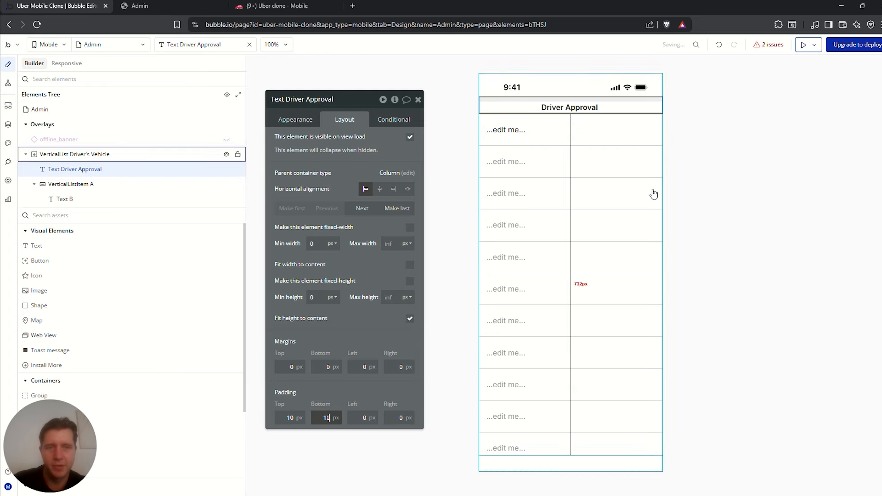
click(725, 173)
Check the list row and list settings, then select the first row's placeholder text
click(679, 258)
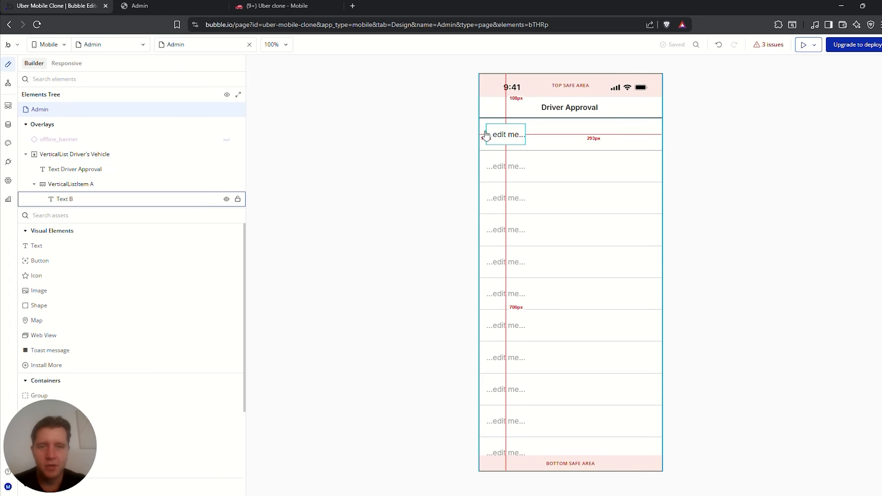
double_click(535, 135)
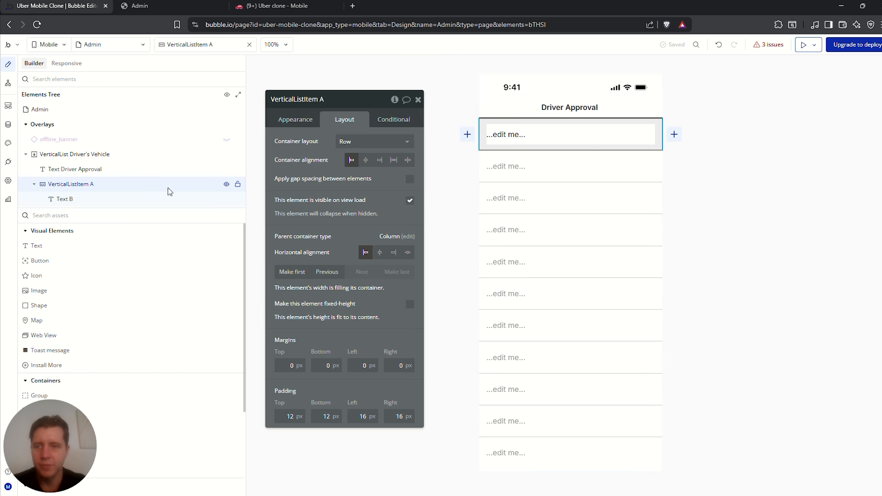
click(297, 120)
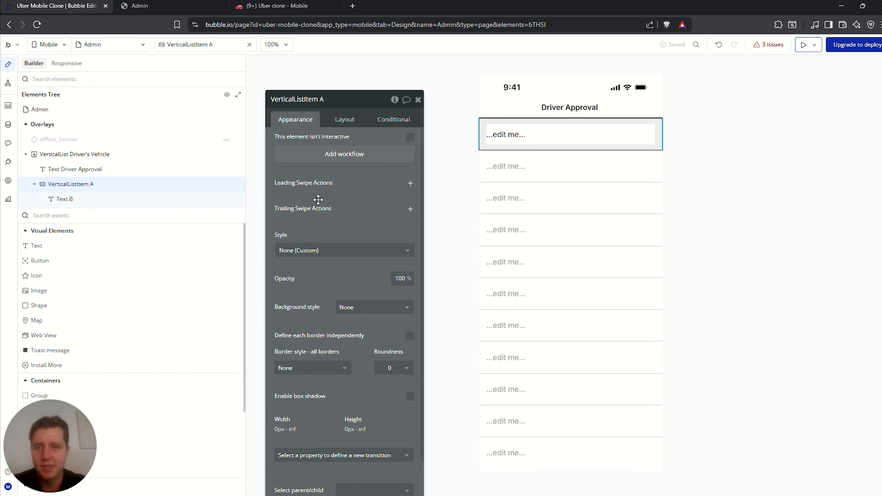
click(92, 154)
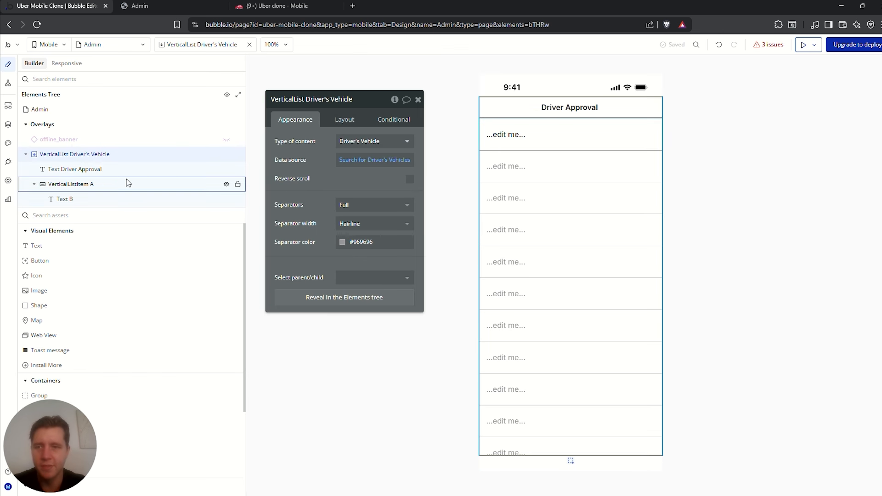
click(92, 184)
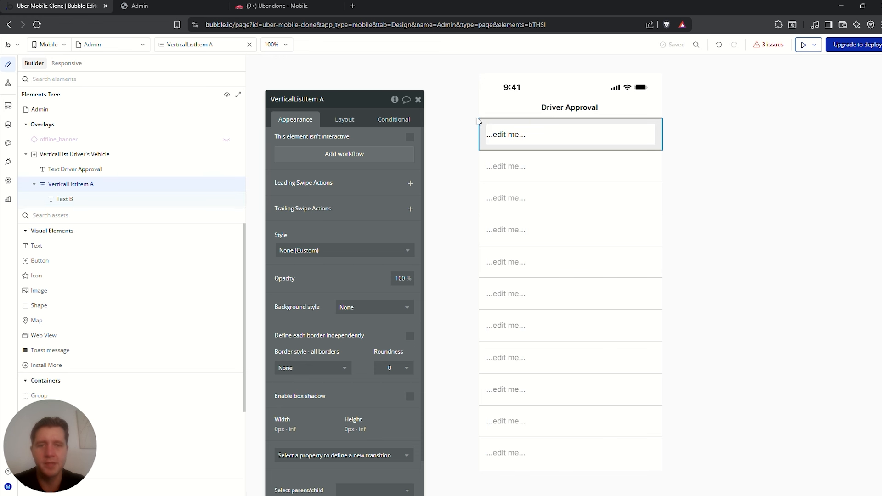
click(510, 134)
click(349, 157)
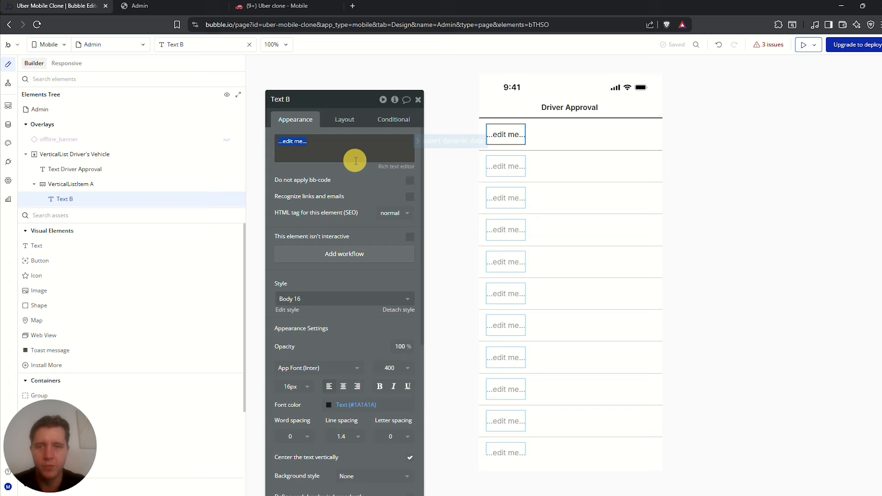
Replace the text with Current item's Driver's Vehicle's Creator's Name and preview the Admin view
click(424, 142)
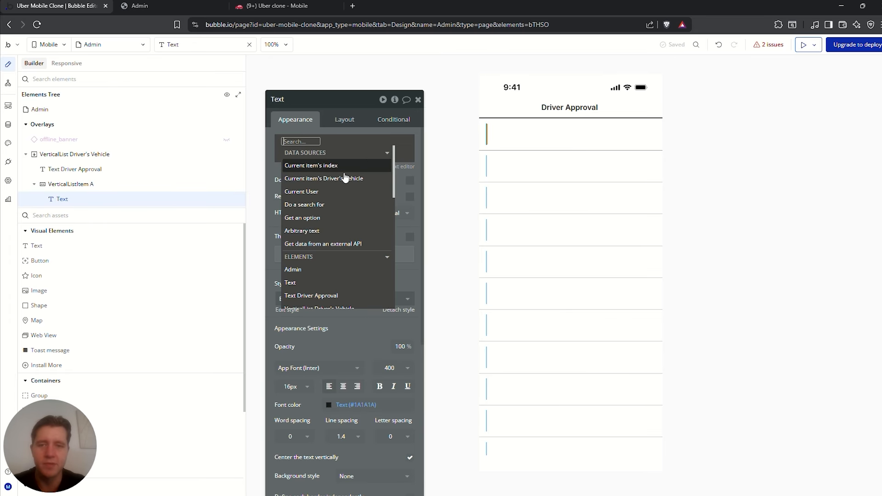
click(305, 179)
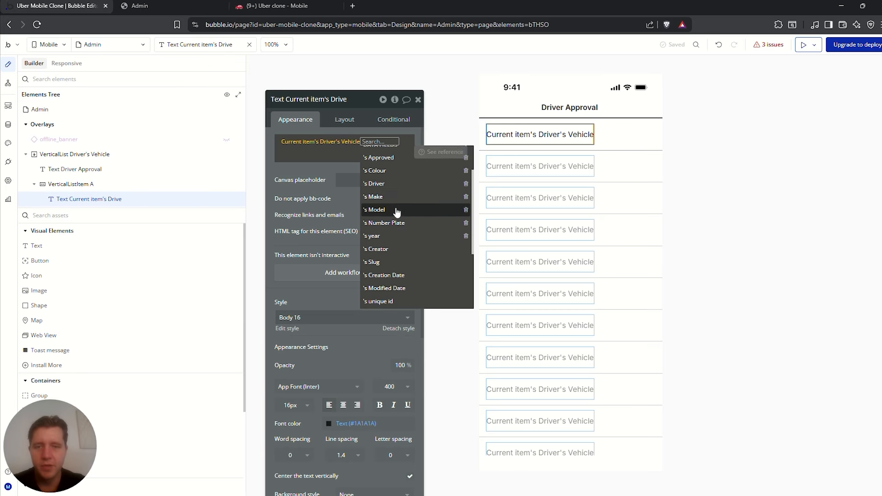
click(389, 251)
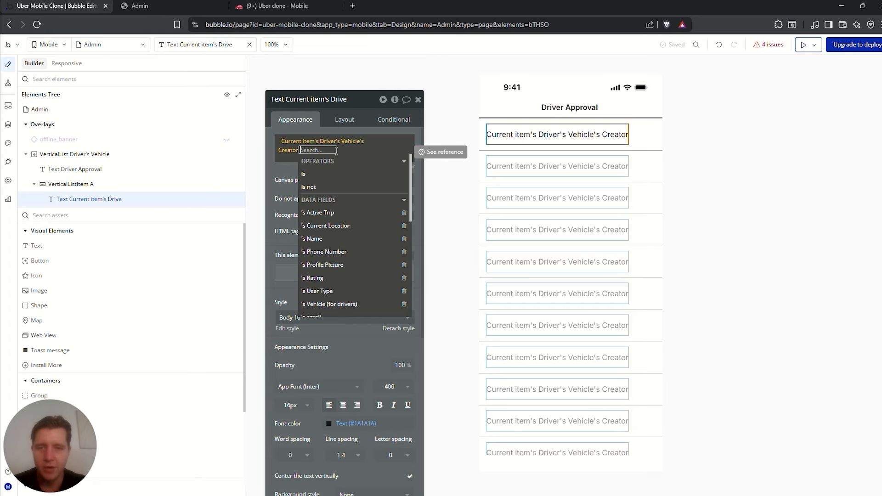
click(320, 239)
click(685, 106)
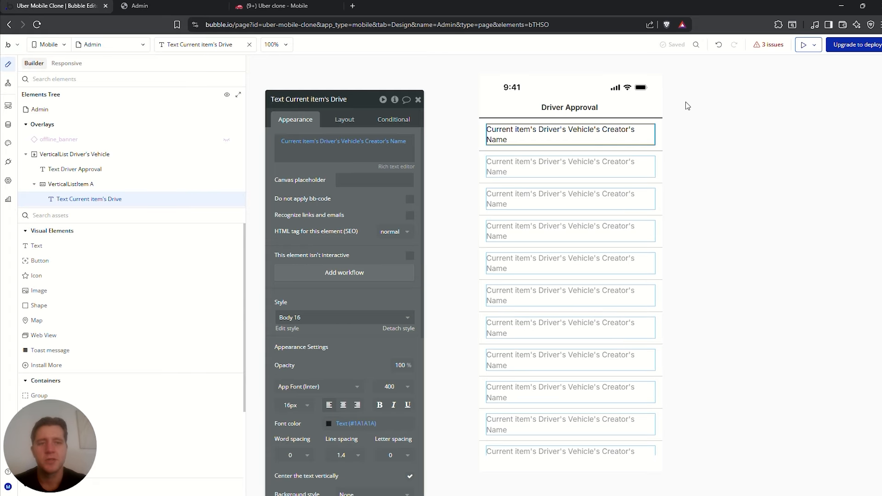
click(807, 47)
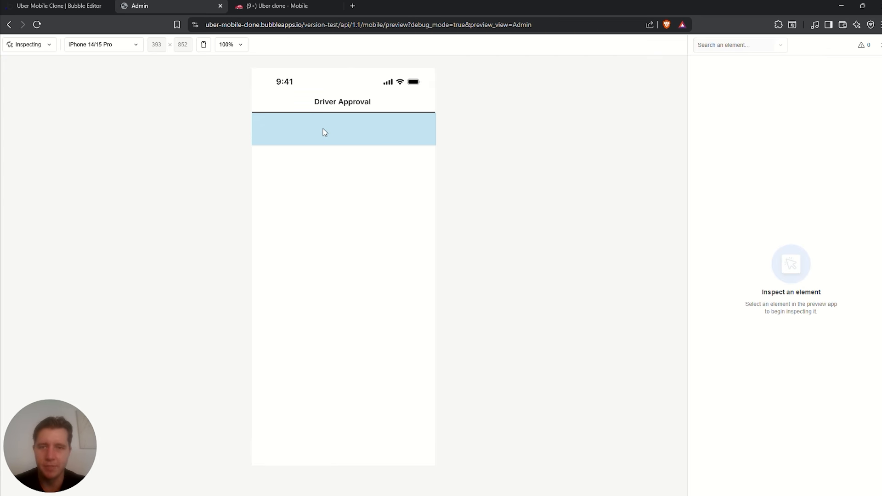
Delete the unnamed privacy rule from the User data type's Privacy rules
click(59, 6)
click(7, 125)
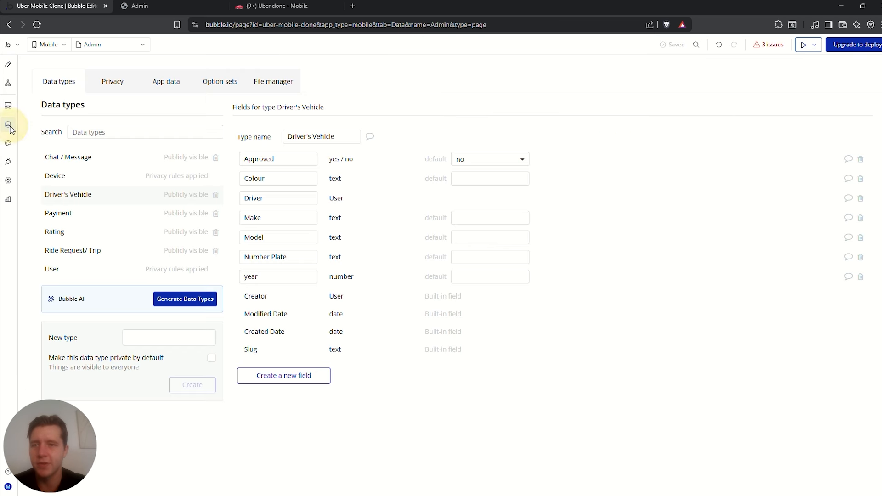
click(112, 88)
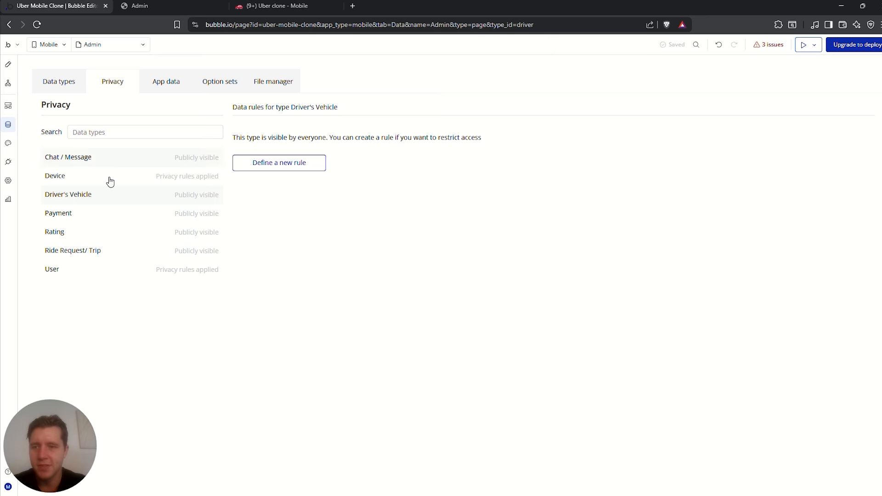
click(87, 267)
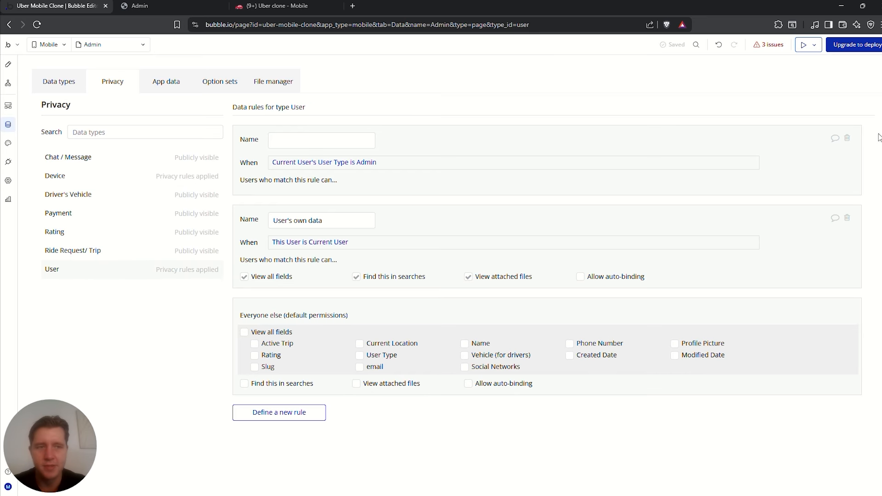
click(847, 138)
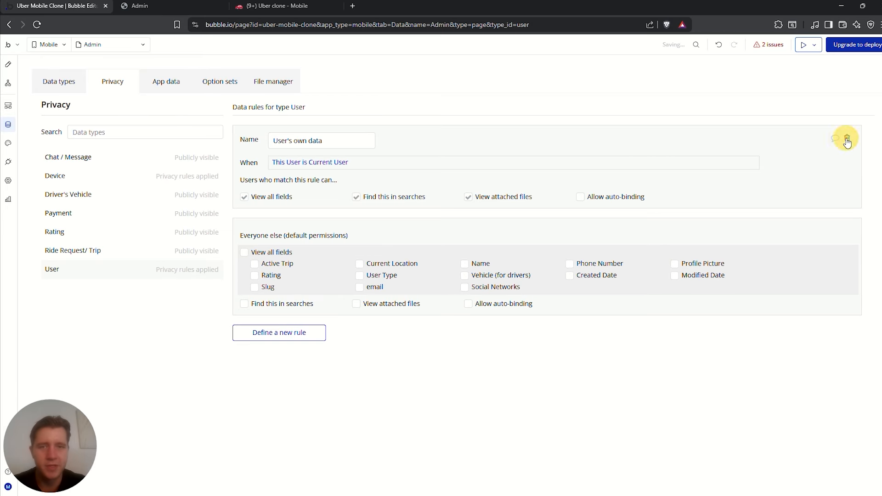
Define an 'Admin View' privacy rule for when Current User's User Type is Admin
click(282, 339)
click(453, 105)
text(Admin View)
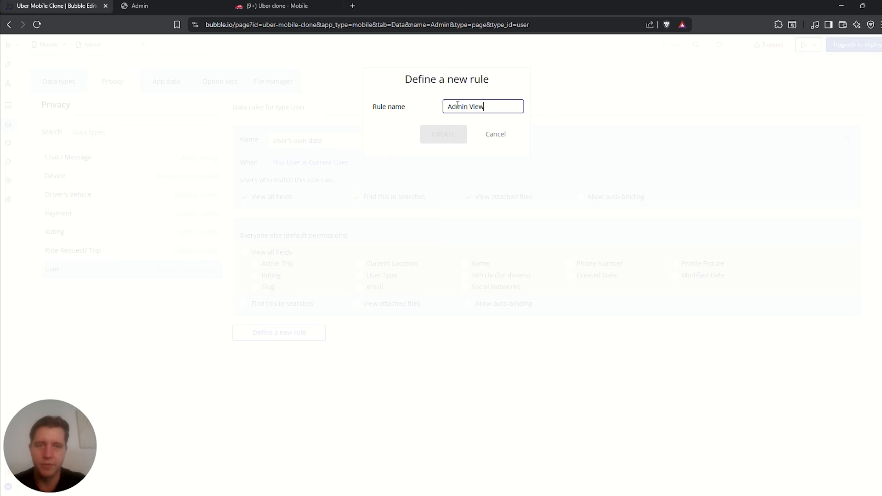
click(436, 136)
click(282, 162)
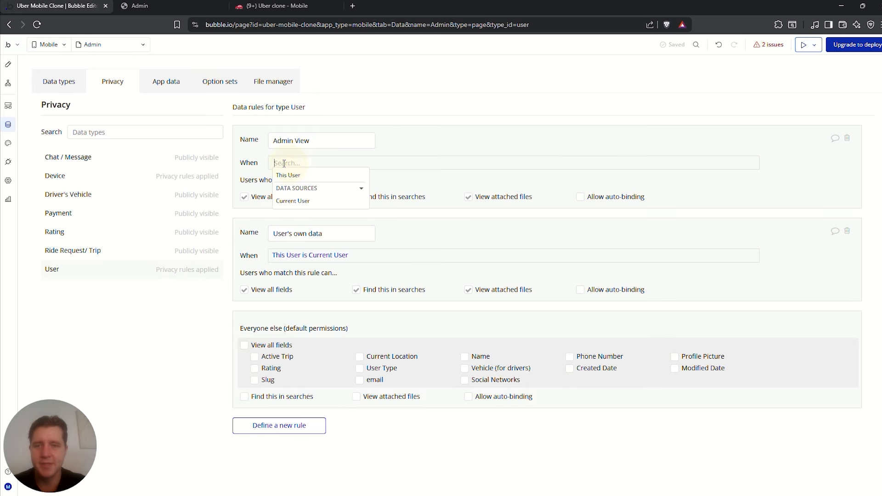
click(293, 200)
scroll(340, 239, down, 2)
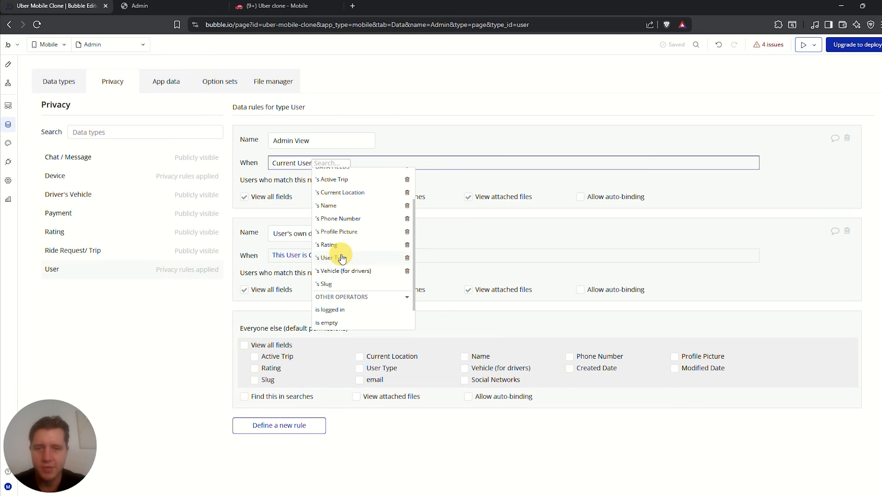
click(341, 255)
click(354, 188)
click(381, 199)
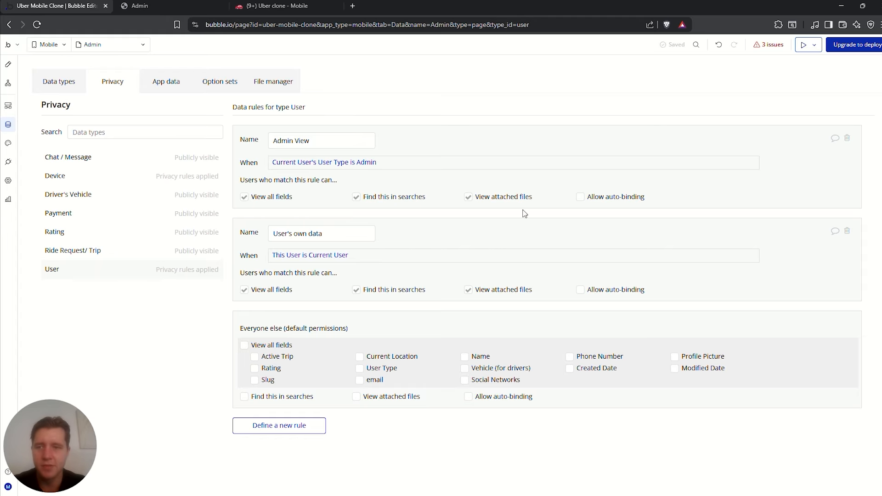
Create a new User entry in App data with a name, User Type Admin and an e-mail
click(157, 81)
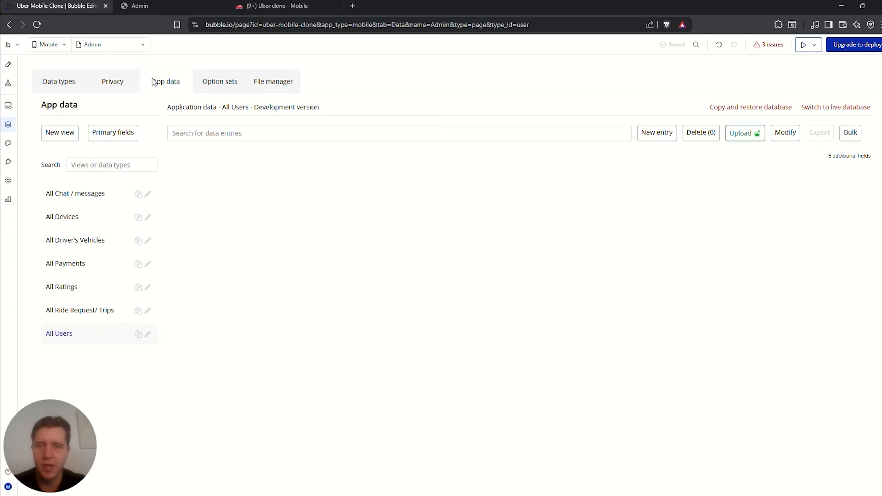
click(657, 132)
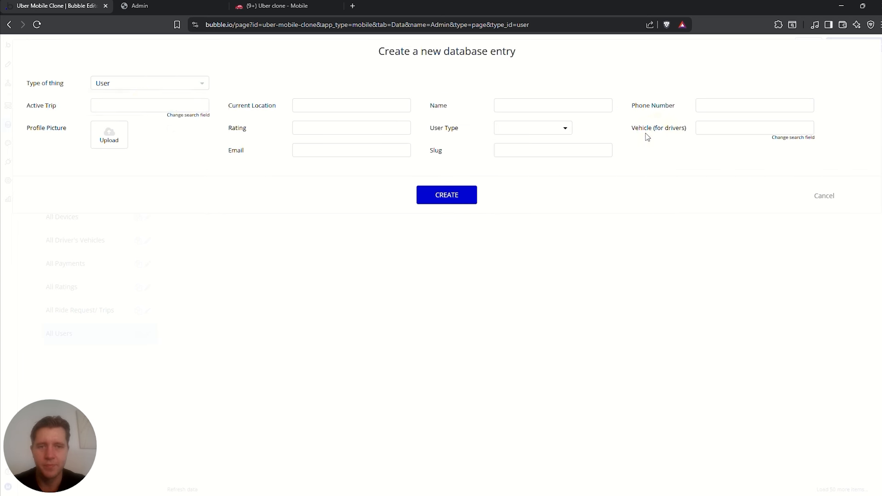
click(527, 106)
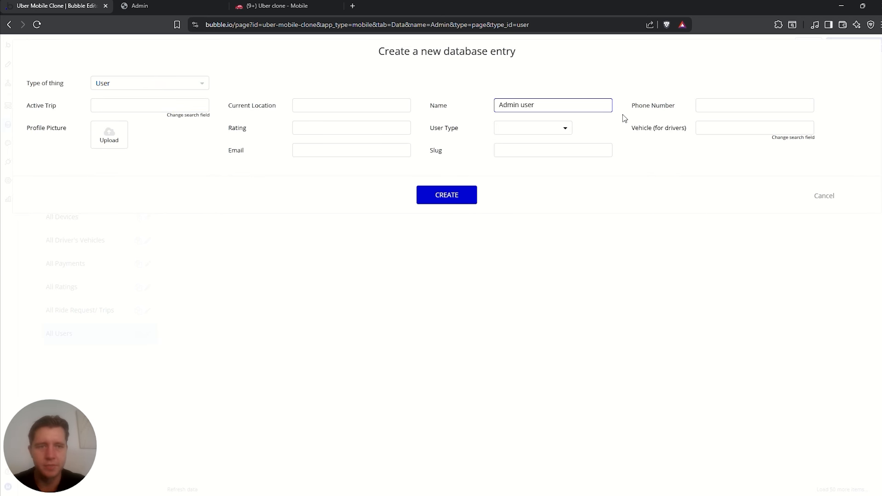
click(533, 128)
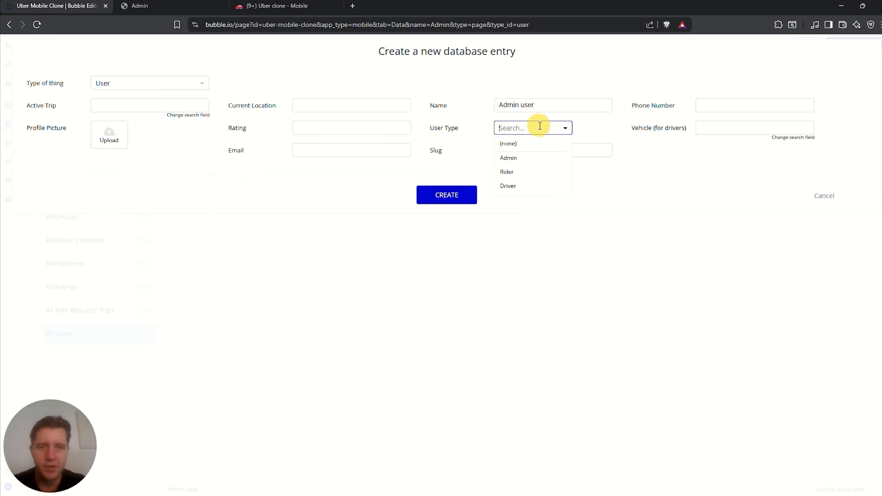
click(515, 158)
click(325, 152)
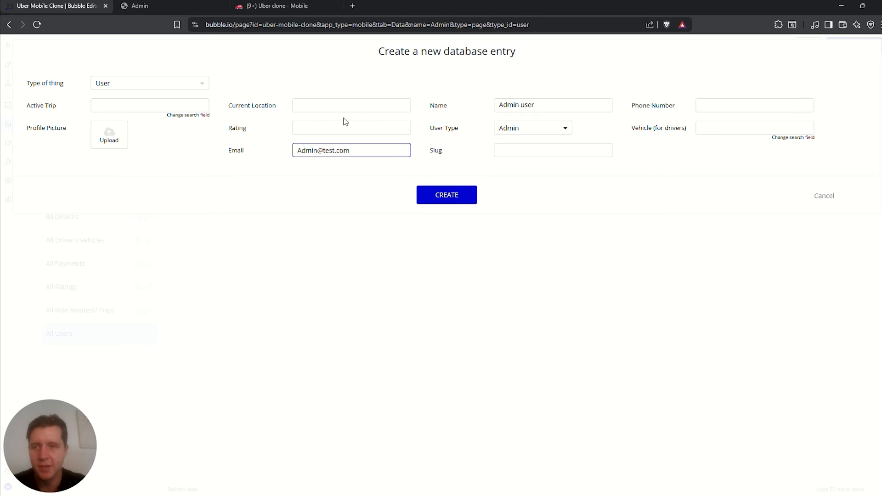
text(Admin@test.com)
click(449, 197)
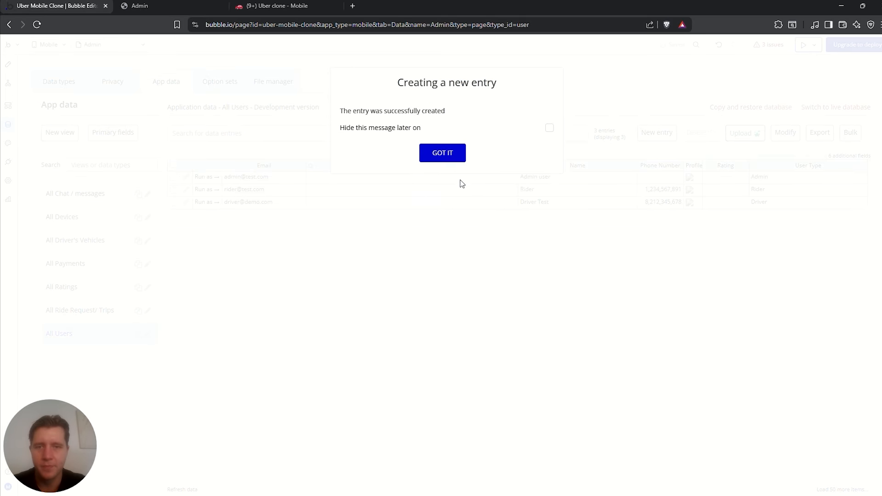
click(449, 159)
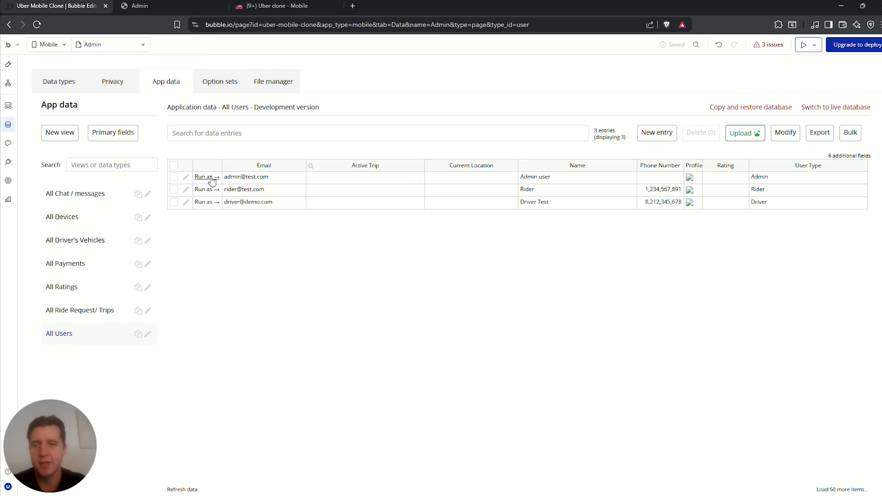
Run the app as the admin user and confirm the driver's name appears in the Driver Approval list
click(212, 178)
click(296, 132)
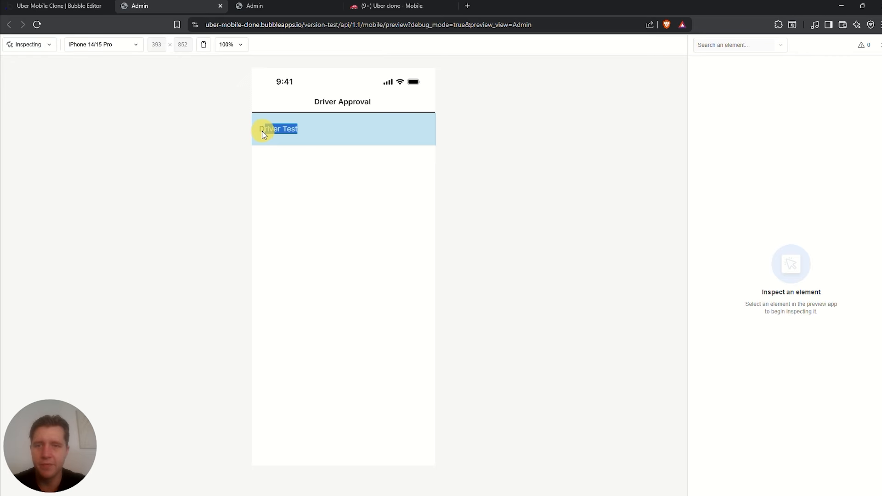
drag(262, 132, 258, 131)
click(52, 6)
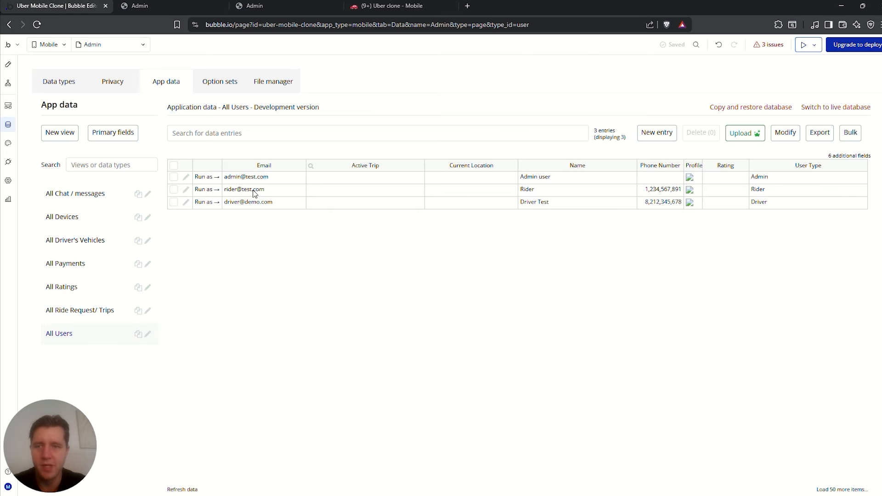
click(143, 5)
click(352, 114)
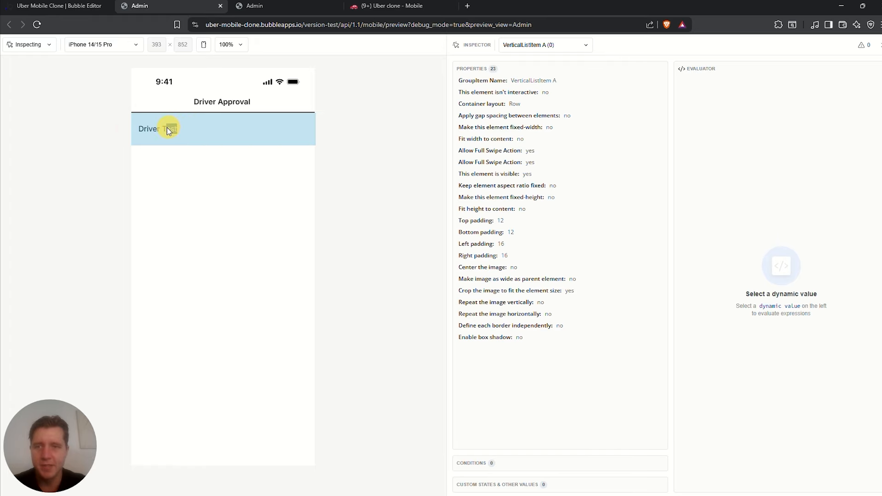
drag(122, 131, 295, 131)
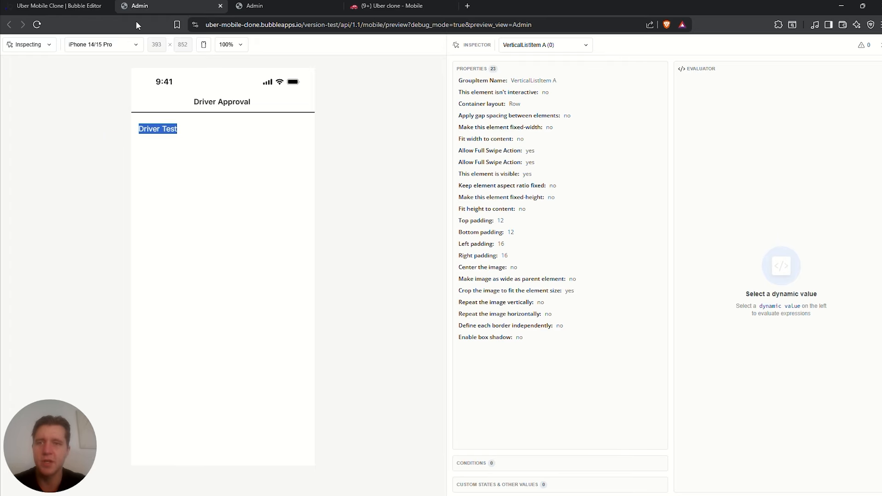
click(71, 8)
Add a trailing swipe action to the row with a Check icon on a Success 50 background
click(8, 64)
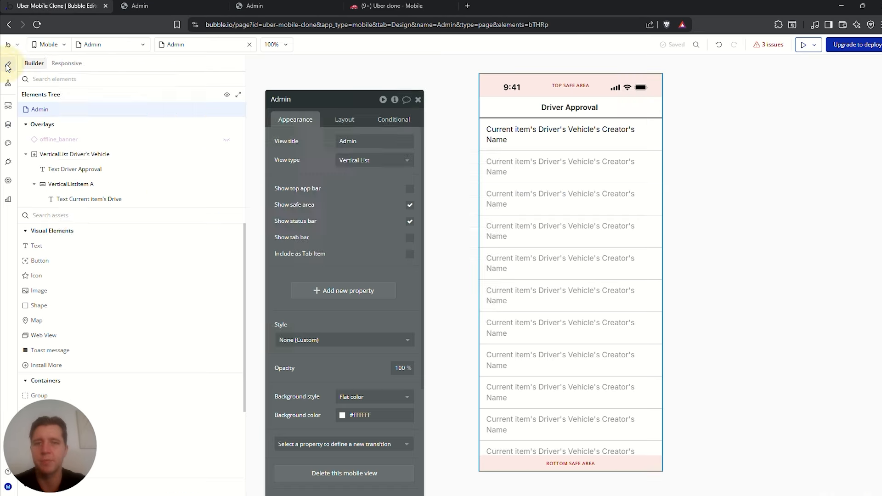
click(656, 130)
click(658, 130)
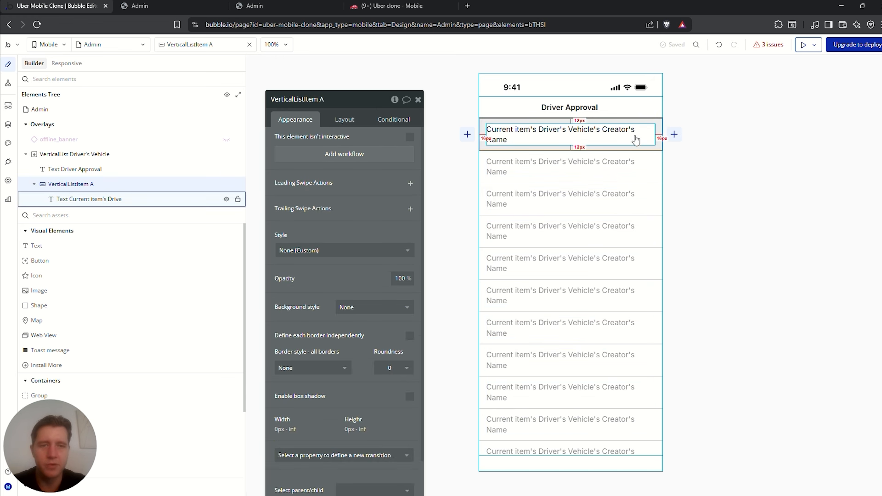
click(676, 139)
click(677, 135)
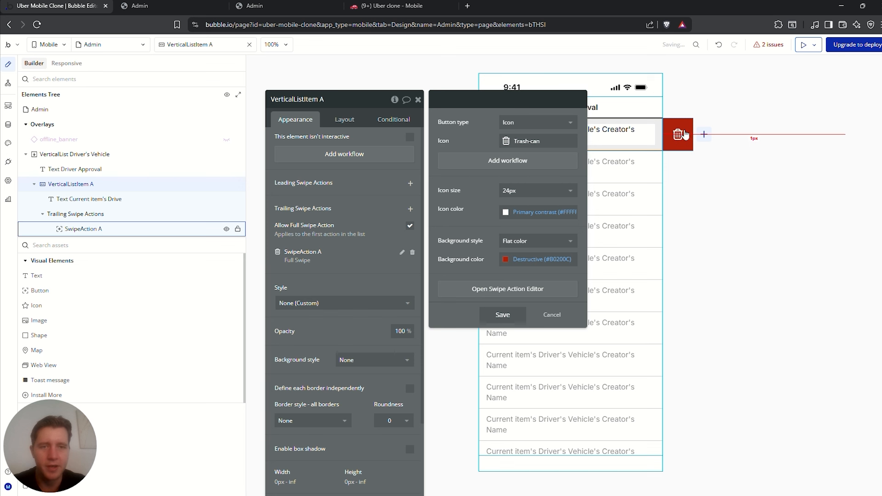
click(513, 141)
text(check)
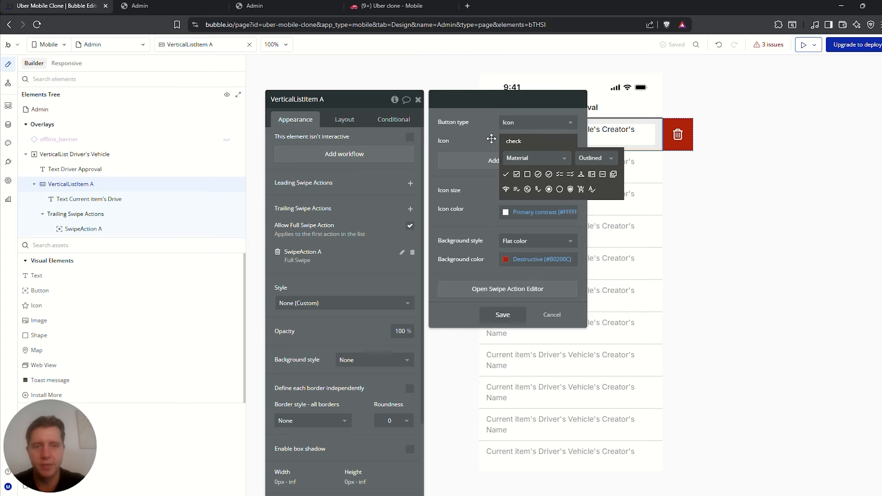
click(505, 174)
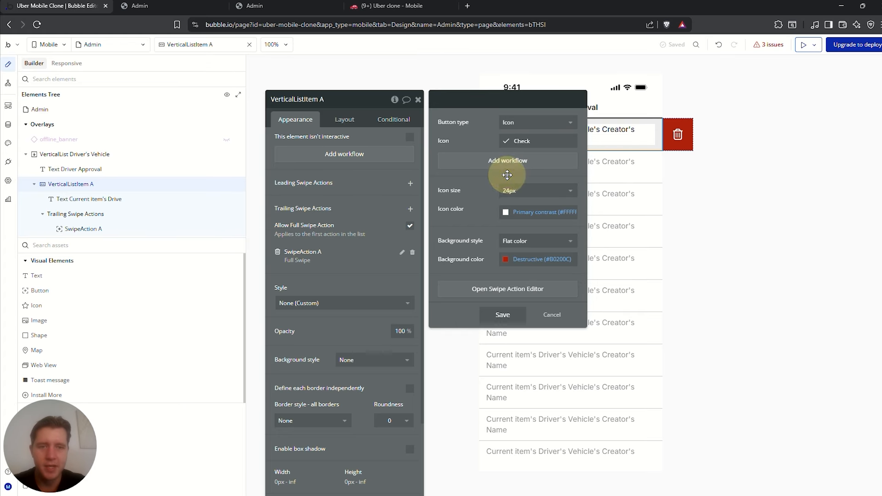
click(508, 259)
click(551, 423)
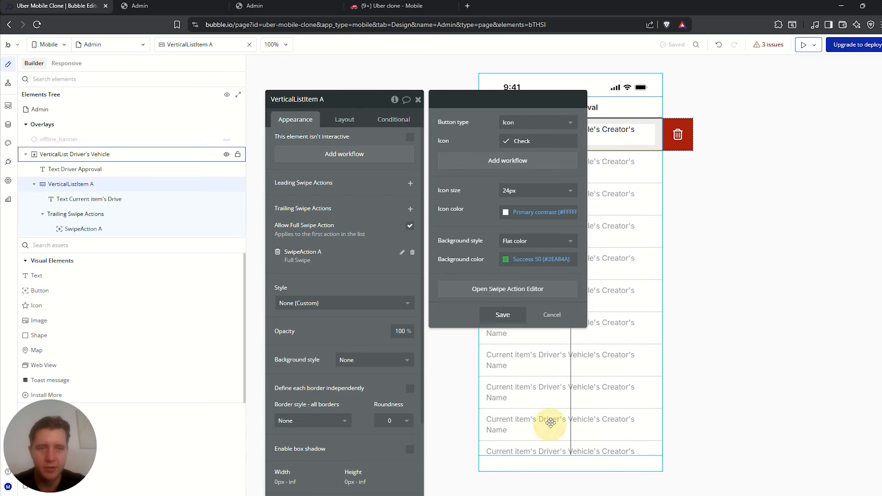
click(503, 315)
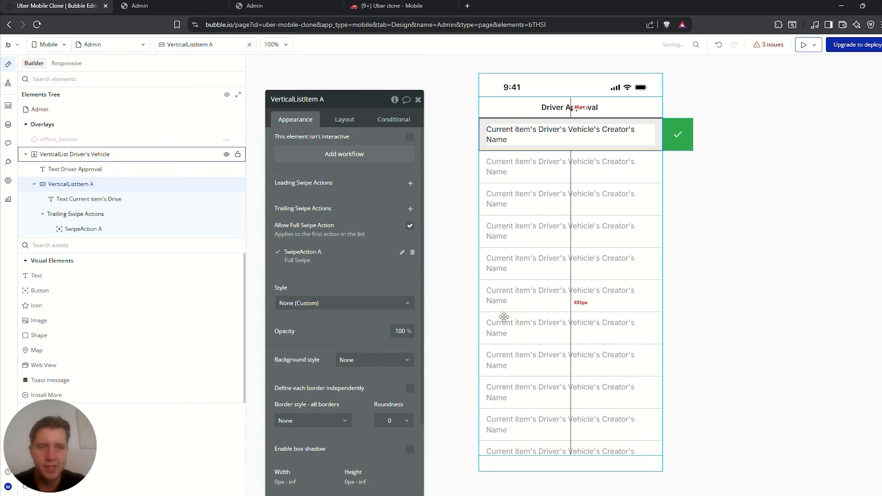
Add a leading swipe action to the row, then delete it
click(748, 188)
click(612, 147)
click(468, 134)
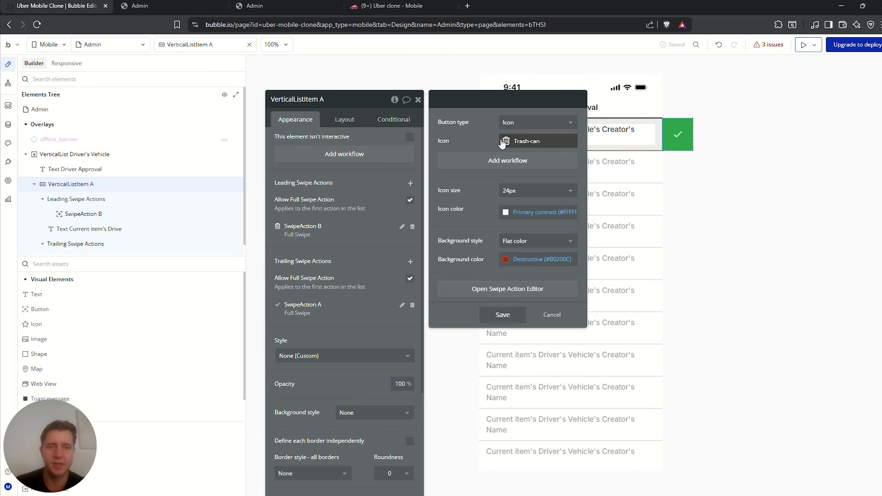
click(556, 318)
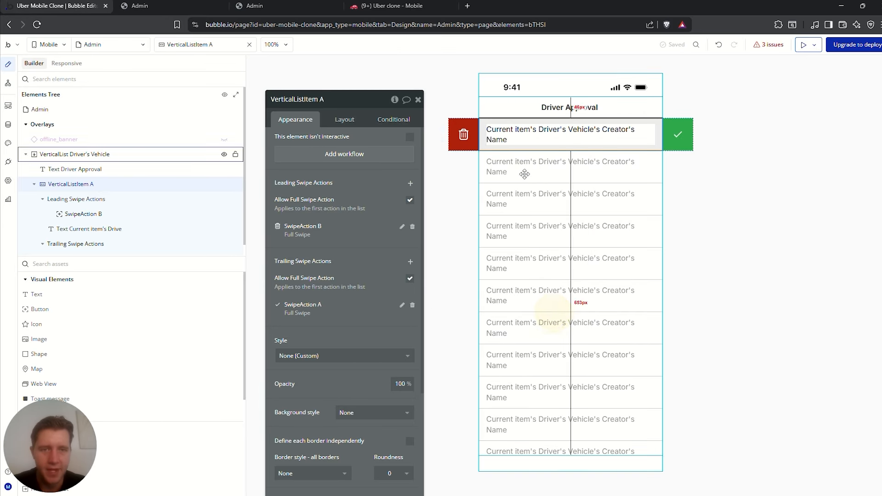
click(465, 134)
key(Delete)
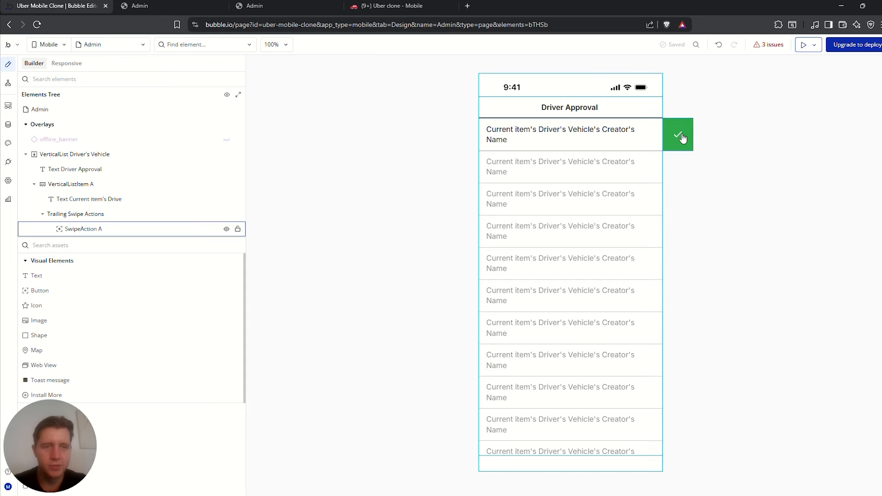
click(682, 137)
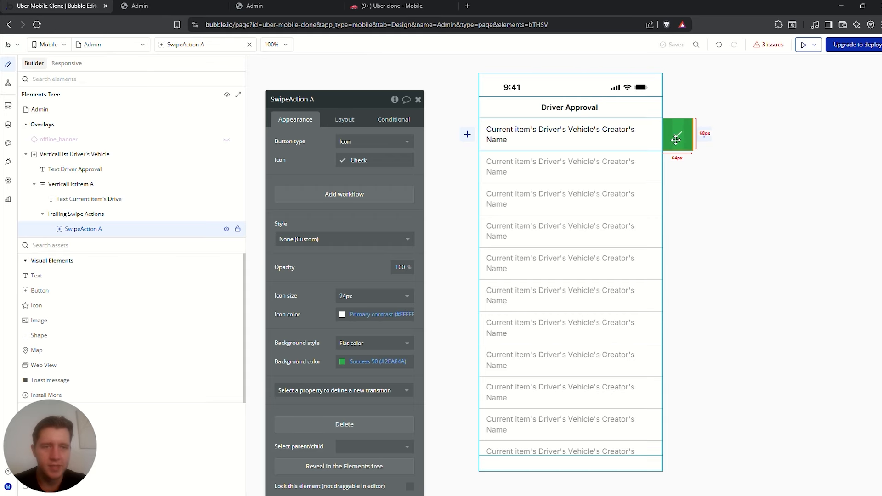
Create a swipe workflow with a Make changes to thing step on Current item's Driver's Vehicle
click(336, 195)
click(518, 124)
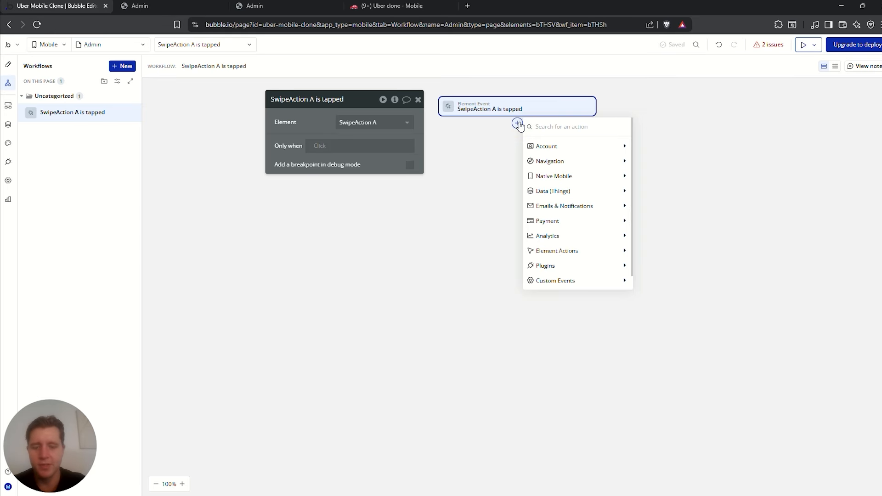
text(make)
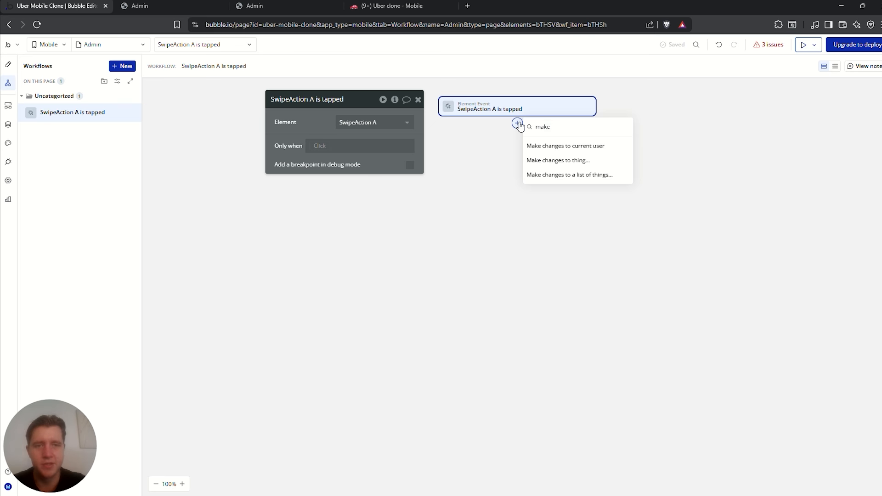
click(574, 163)
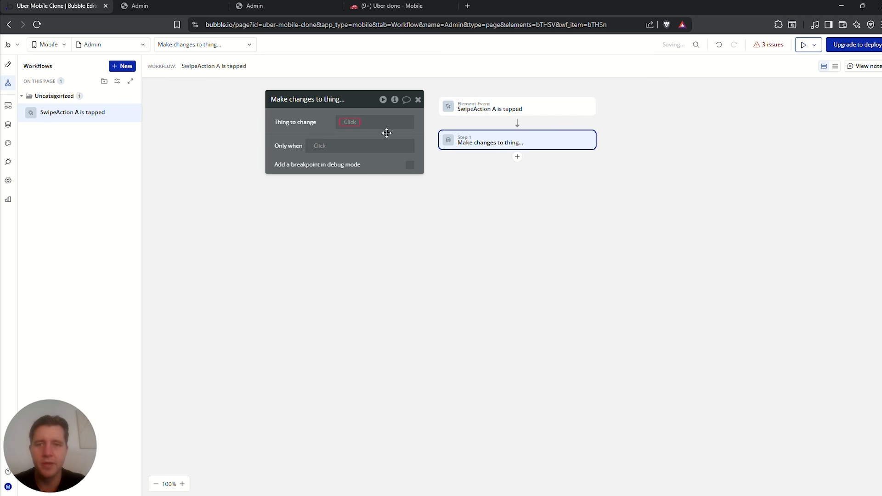
click(351, 121)
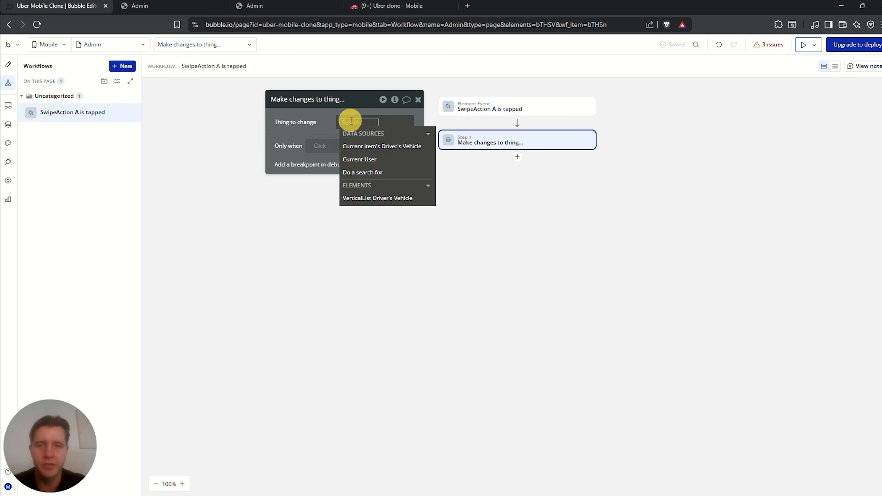
click(377, 147)
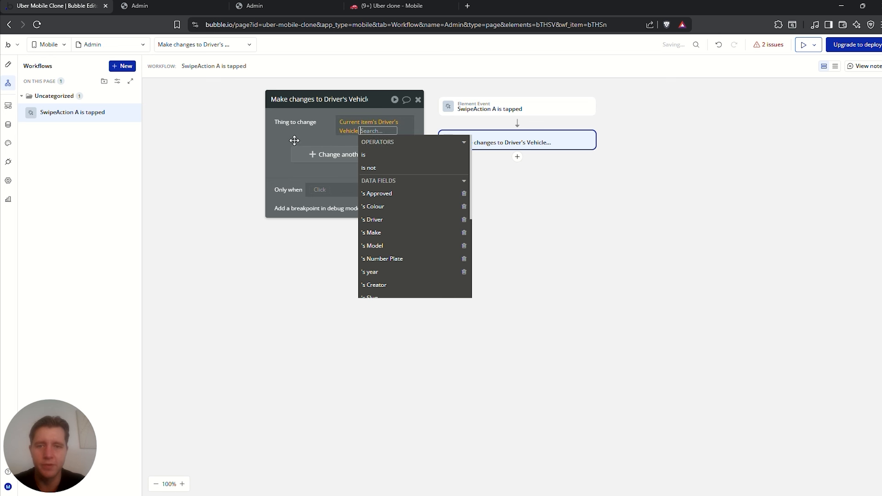
click(309, 122)
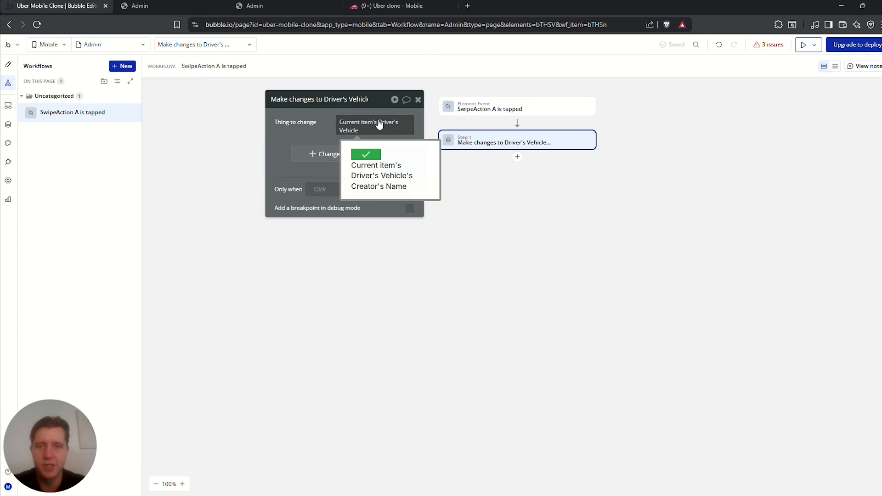
Set the step's Approved field to yes
click(327, 155)
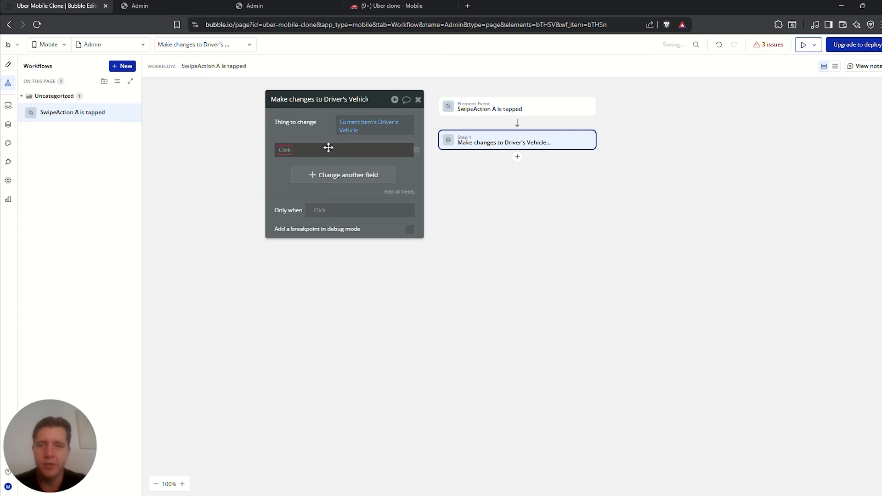
click(288, 154)
click(305, 161)
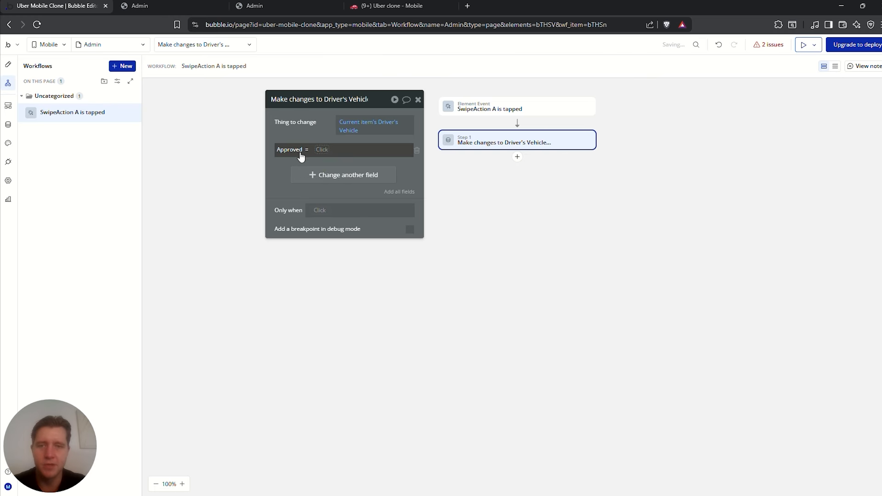
click(327, 153)
click(341, 201)
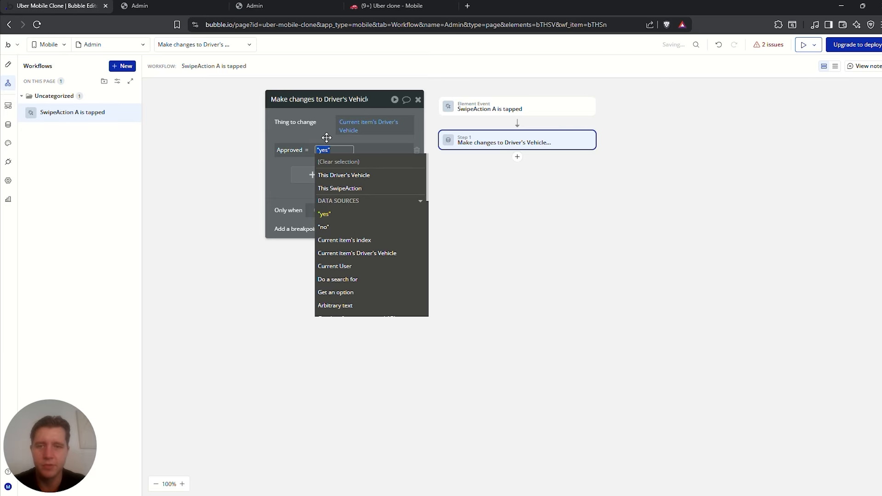
click(323, 125)
click(516, 157)
click(466, 188)
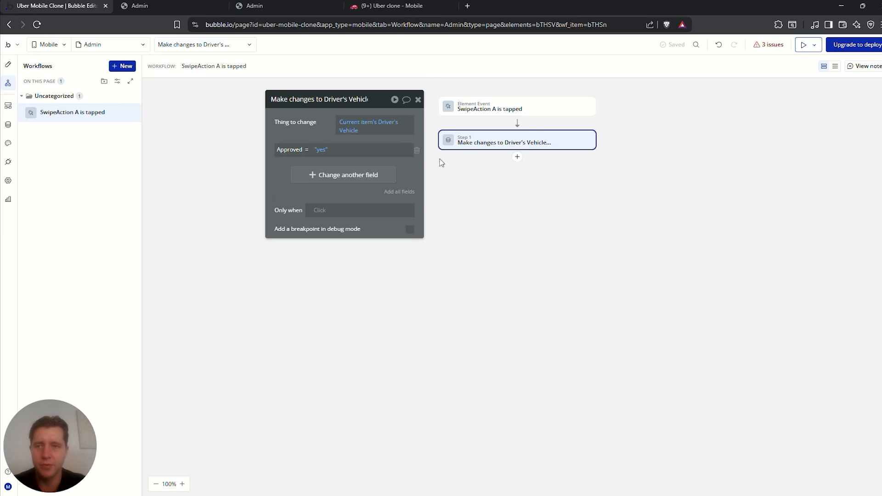
click(8, 65)
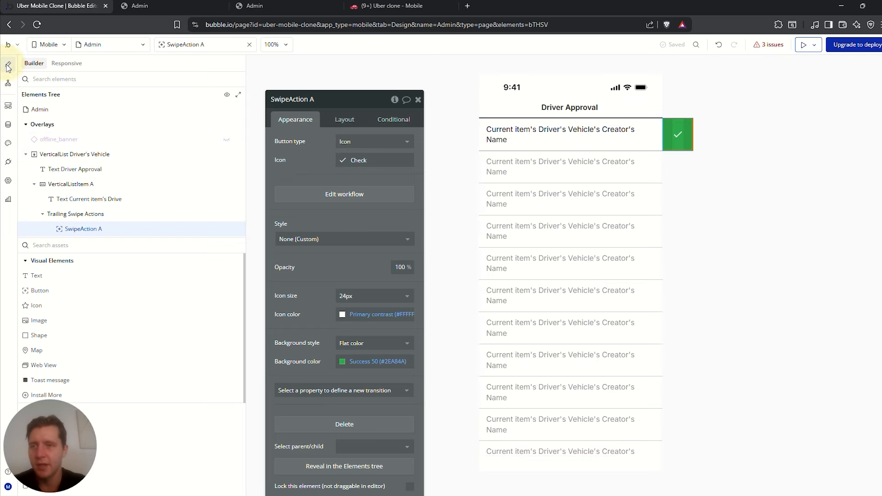
Place a Toast message element on the Admin page and edit its height value
click(36, 245)
text(toas)
drag(50, 275, 502, 114)
click(345, 120)
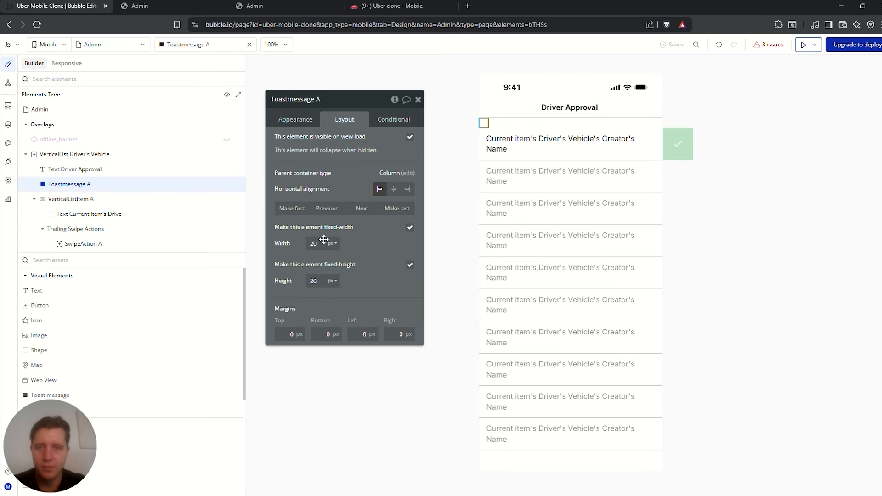
double_click(314, 281)
text(1)
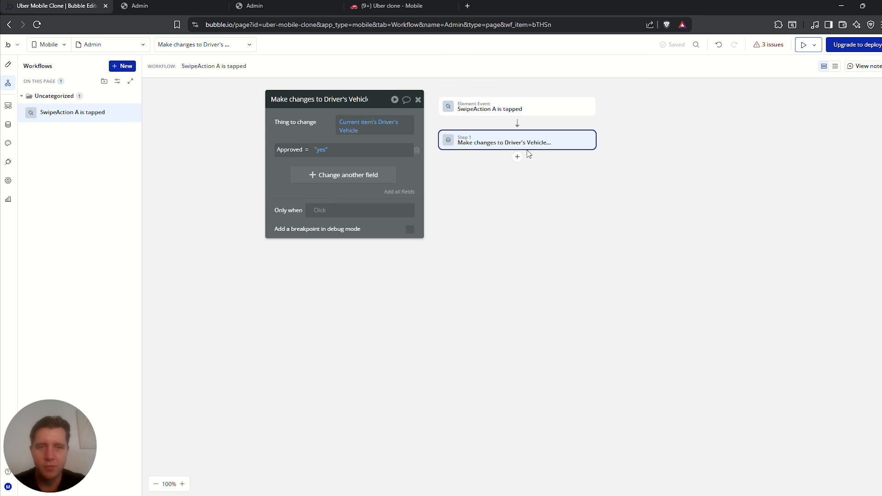
Add a second workflow step showing the toast 'Driver approved' for 3000 ms
click(518, 157)
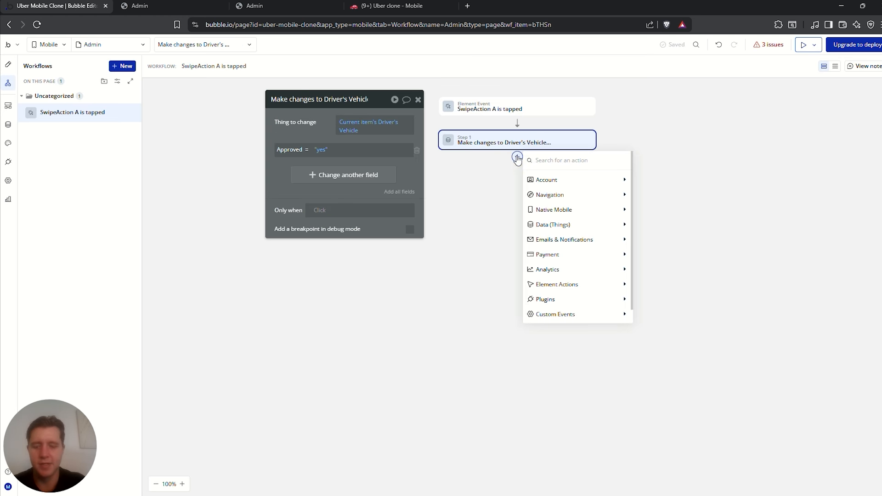
text(sho)
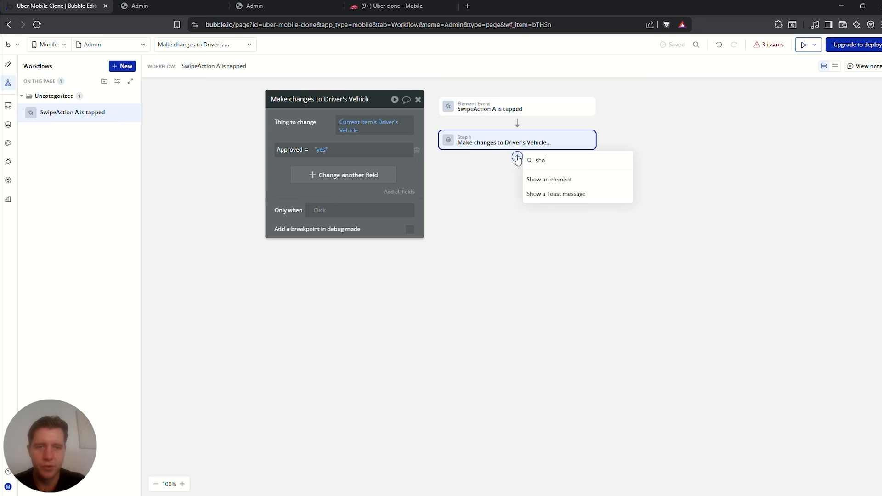
click(558, 194)
triple_click(380, 142)
text(Driver Approval)
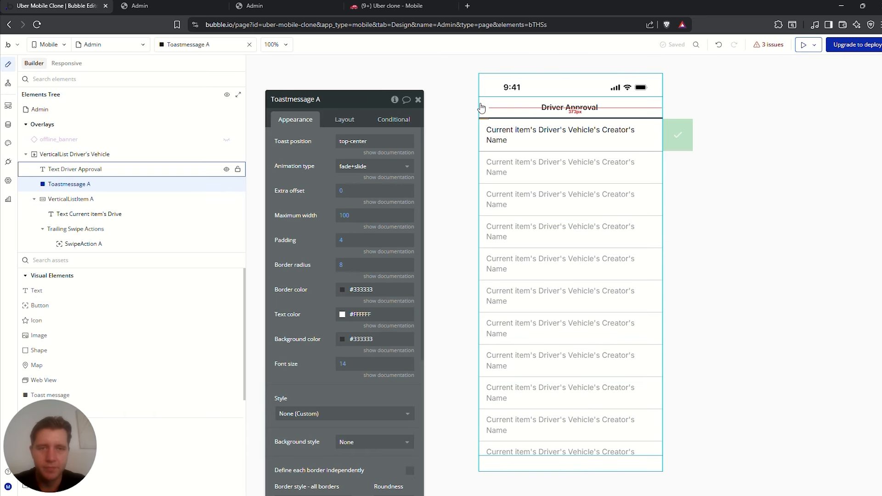
click(481, 107)
click(483, 133)
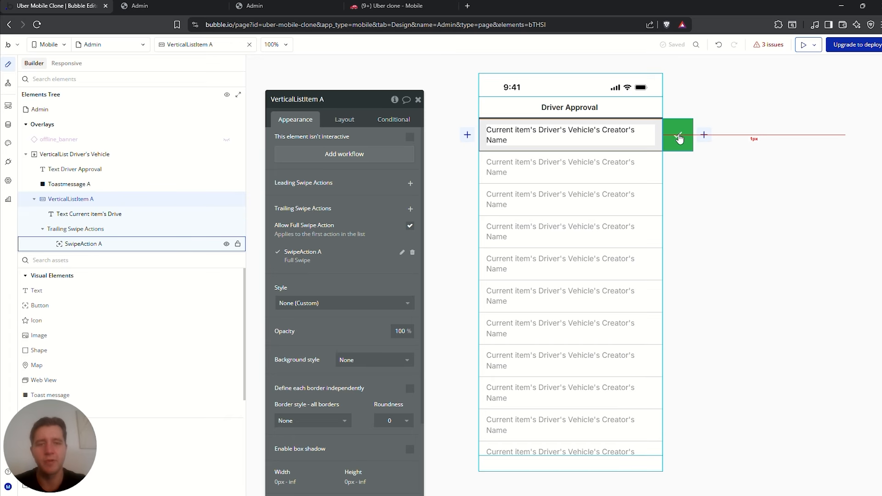
Add an Info icon in dark Text colour (#1A1A1A) beside the driver name in each row
click(574, 140)
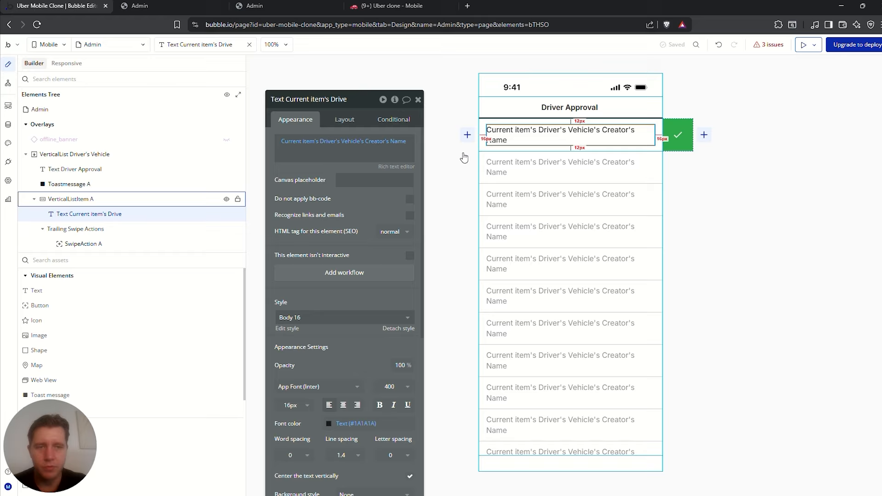
click(343, 119)
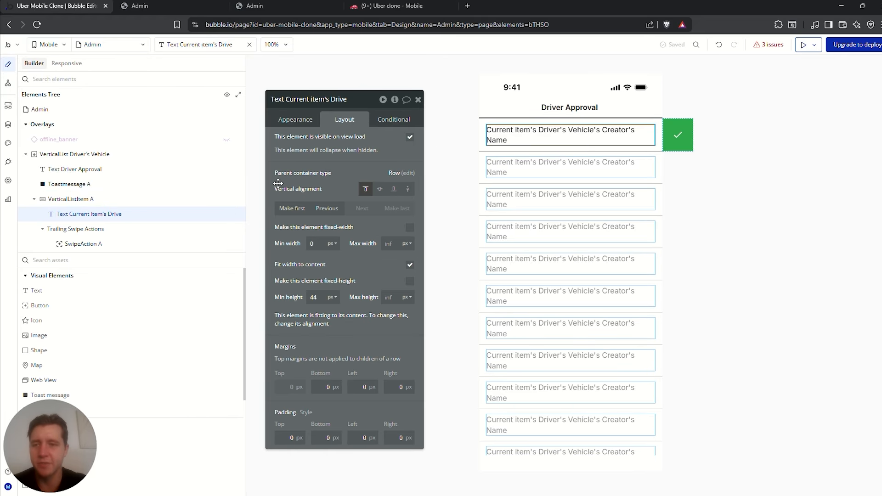
drag(55, 304, 620, 147)
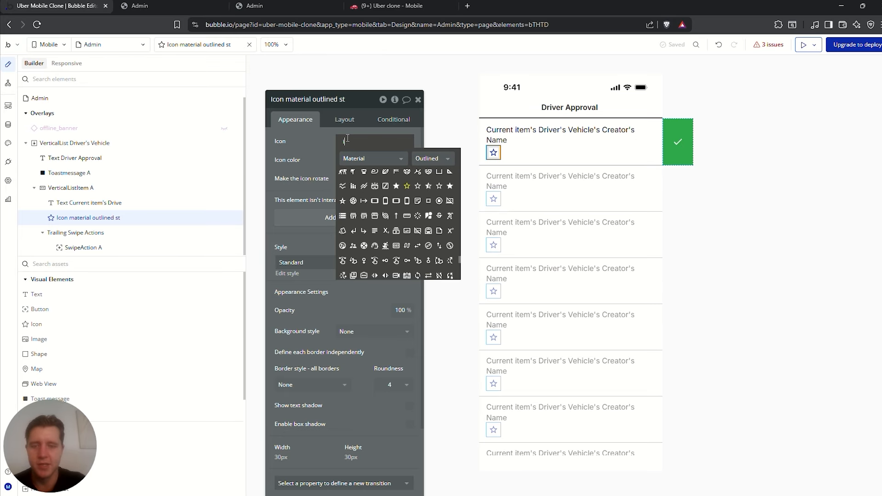
text(info)
click(343, 171)
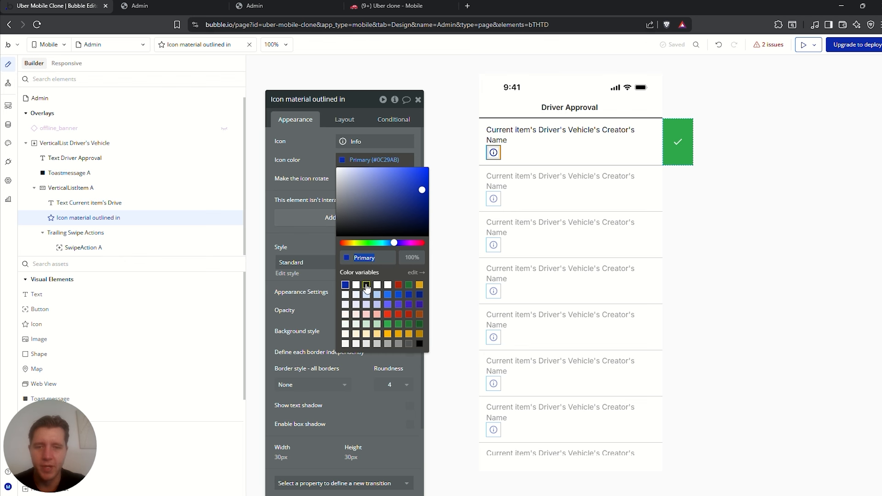
click(366, 285)
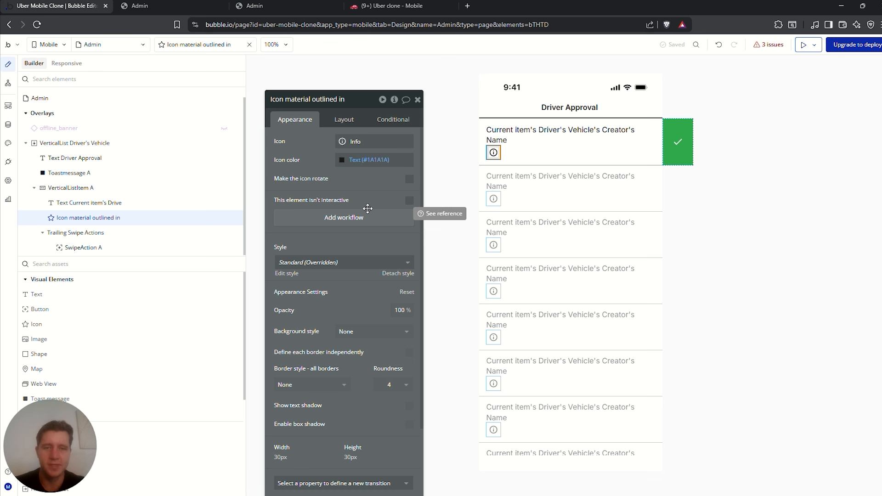
click(93, 264)
Add a sheet with a centred 'Driver Details' heading in font weight 700
text(s)
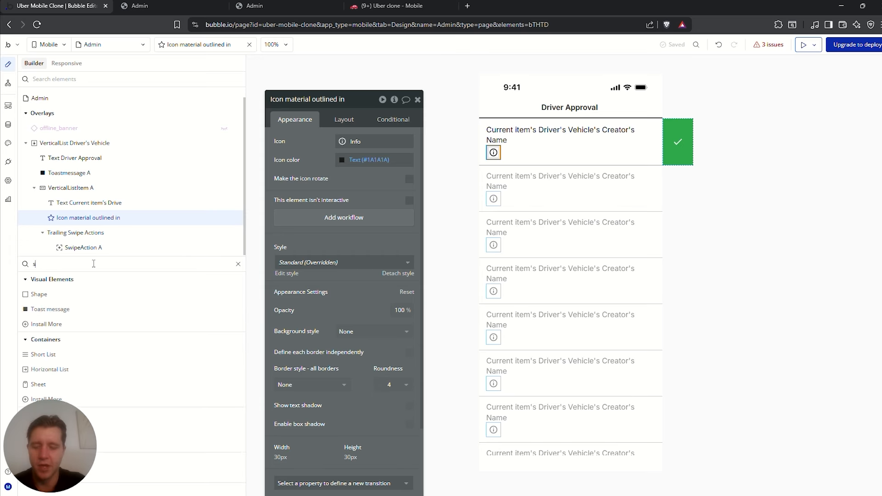
text(hee)
drag(42, 293, 586, 333)
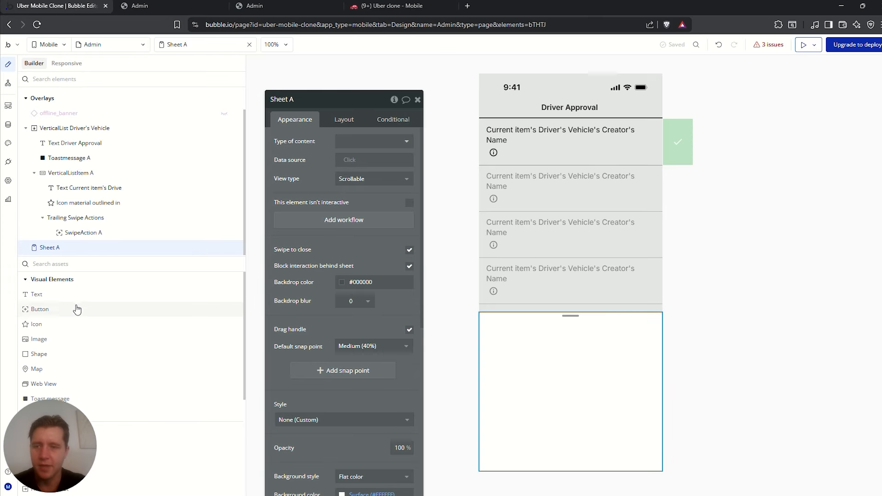
drag(37, 296, 543, 336)
text(Driver Details)
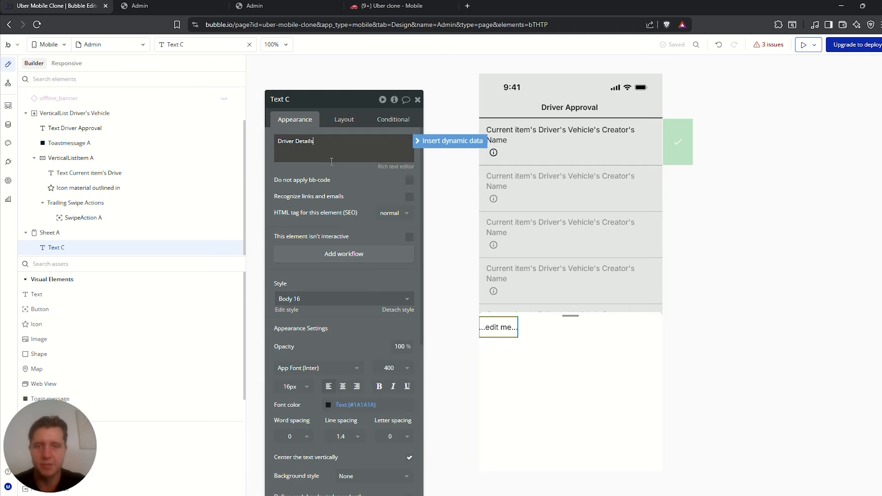
click(343, 386)
drag(318, 149, 277, 141)
click(344, 121)
click(380, 189)
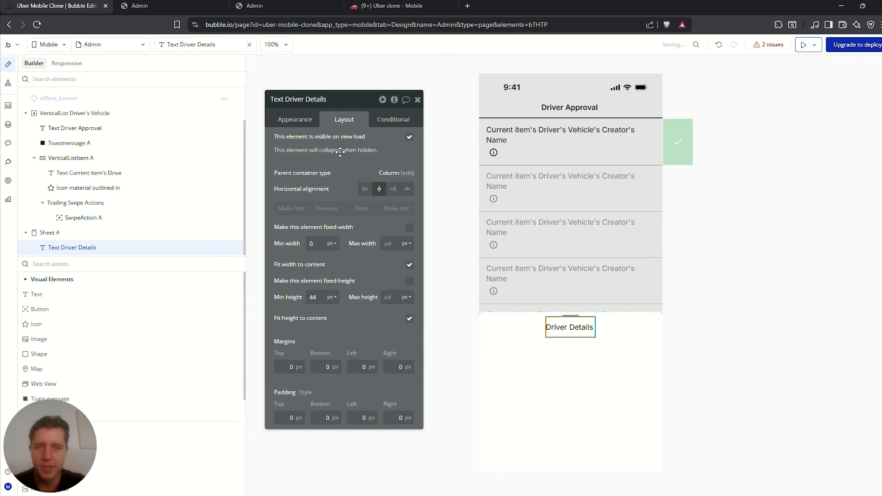
click(303, 122)
click(395, 322)
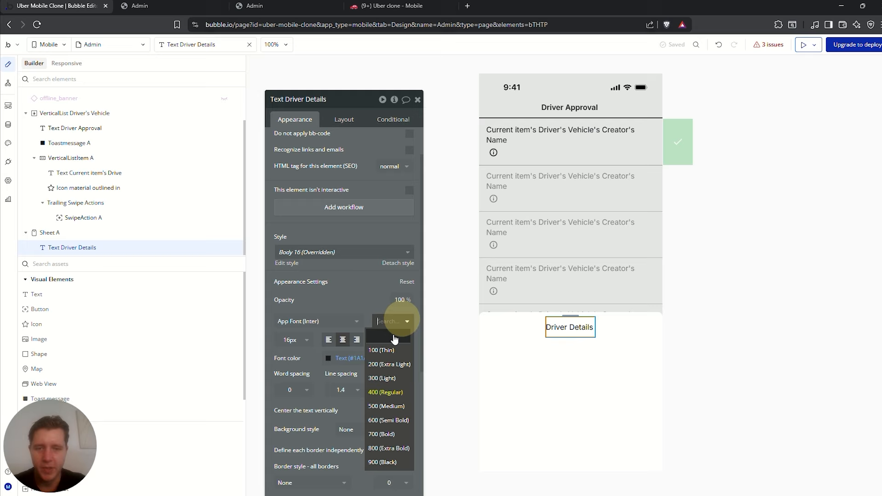
click(400, 436)
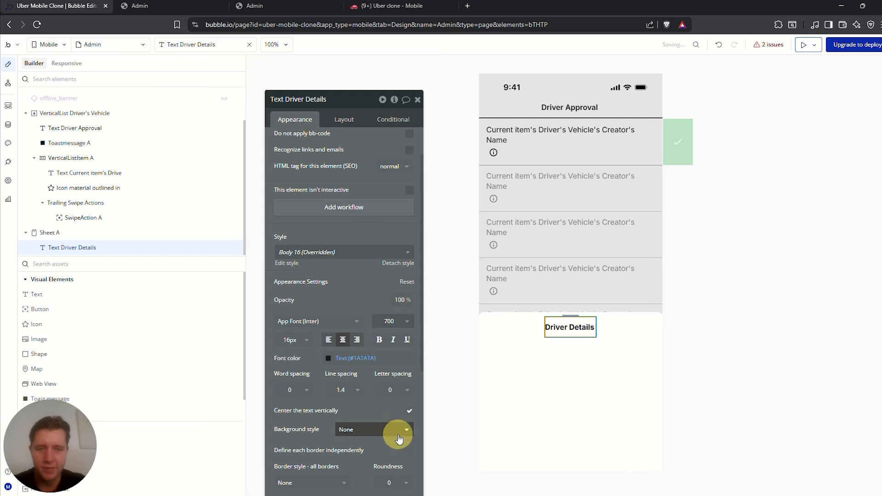
click(406, 340)
click(407, 340)
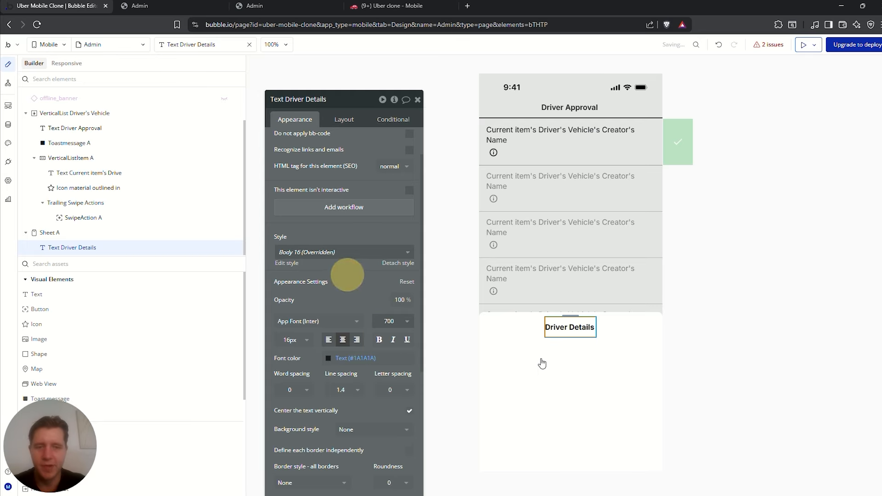
Put a group containing a text element inside the sheet below the heading
click(574, 363)
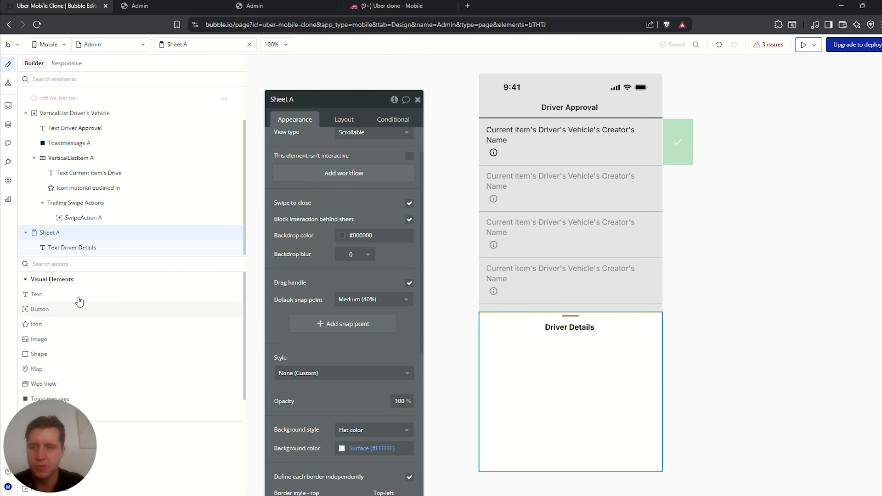
text(group)
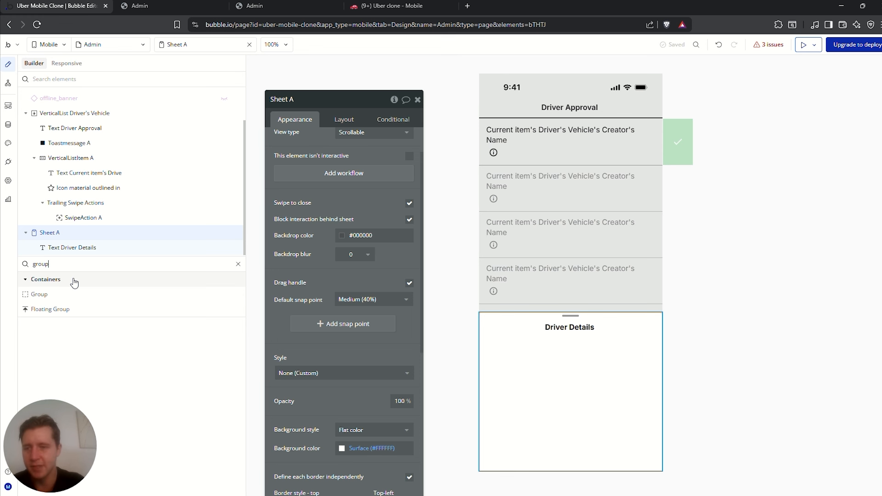
drag(37, 295, 547, 353)
drag(36, 294, 511, 348)
click(563, 349)
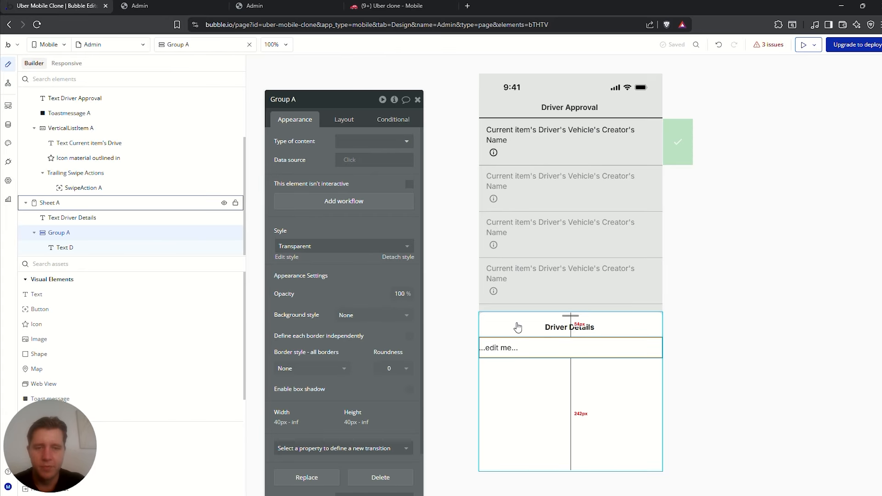
click(529, 382)
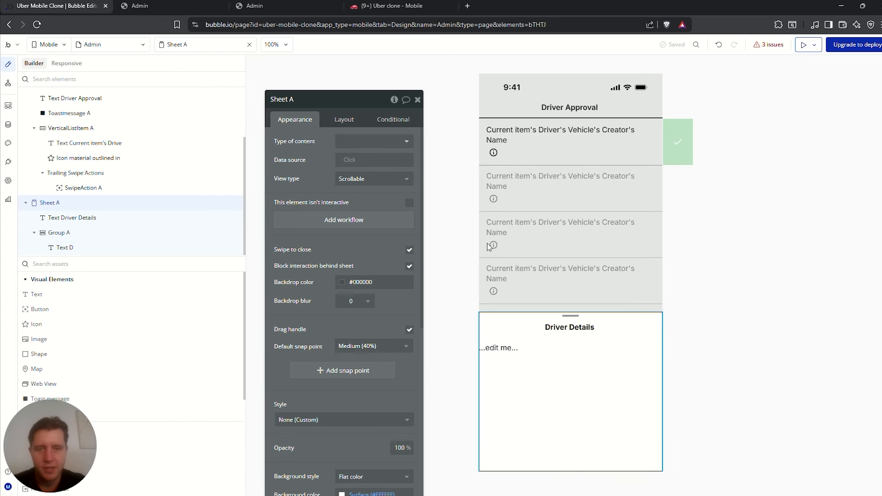
Set the sheet's padding to 10 px top and bottom and 20 px left and right
click(346, 120)
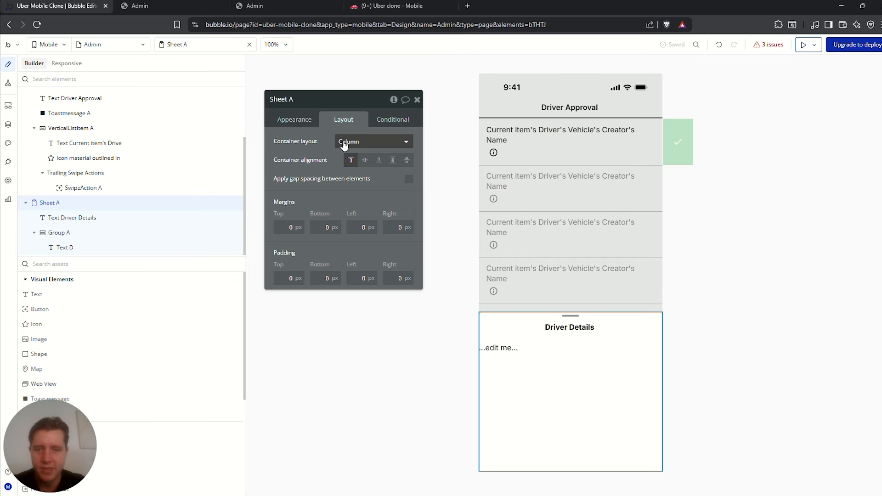
click(358, 278)
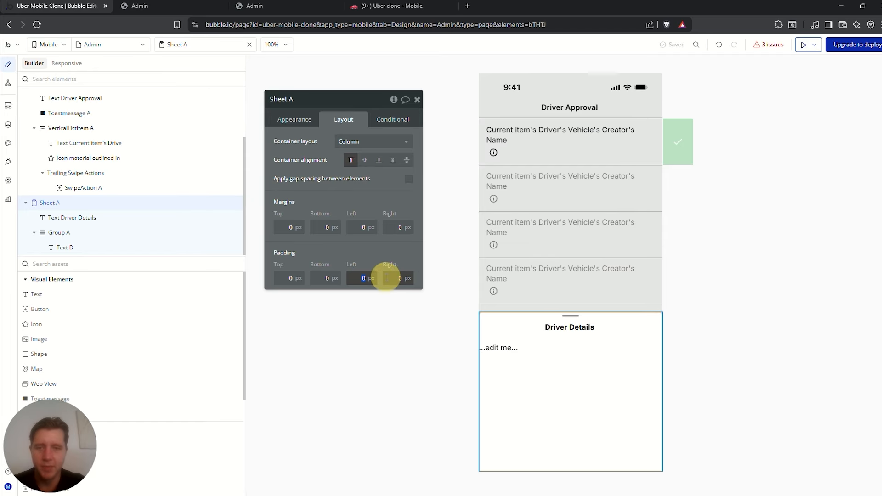
text(20)
click(387, 278)
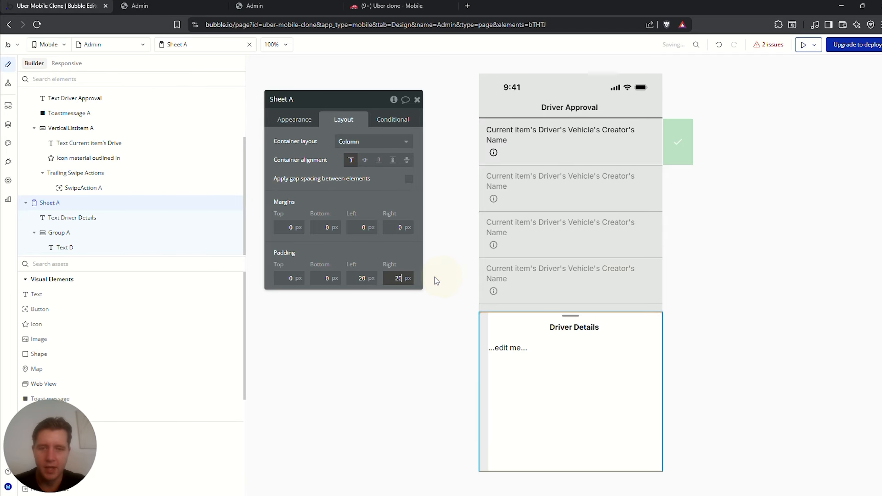
text(20)
click(300, 277)
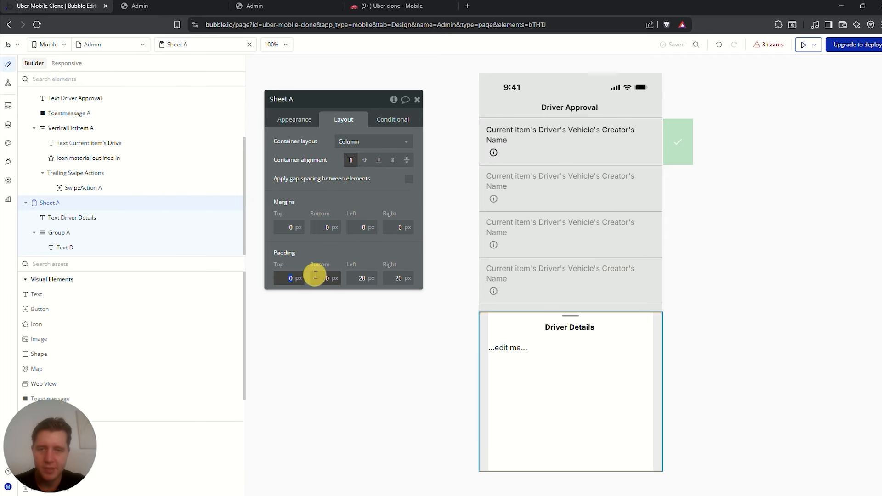
text(10)
click(329, 278)
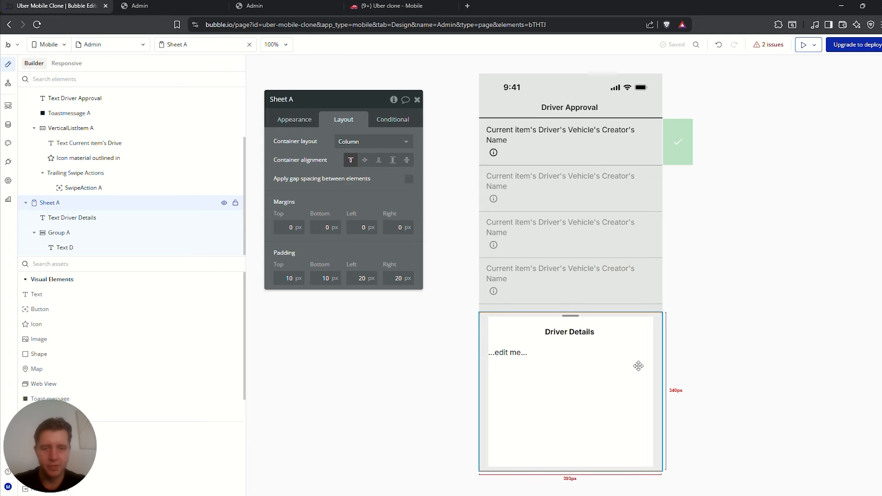
click(510, 353)
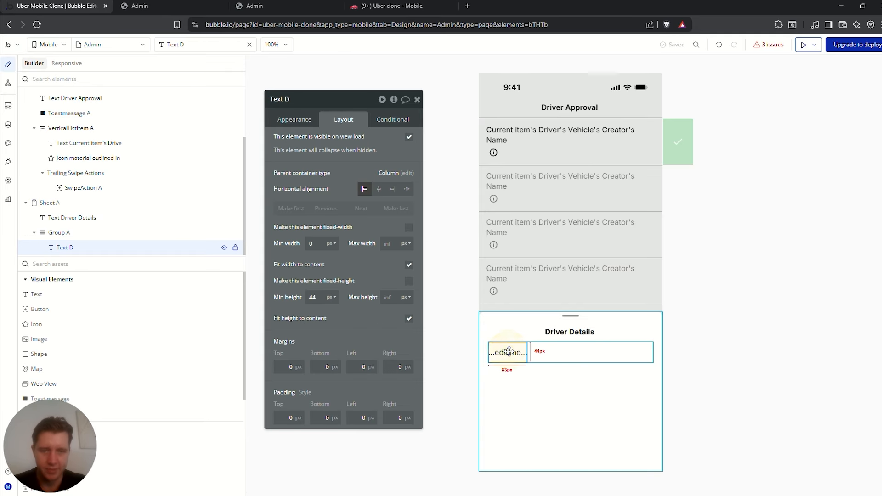
click(296, 119)
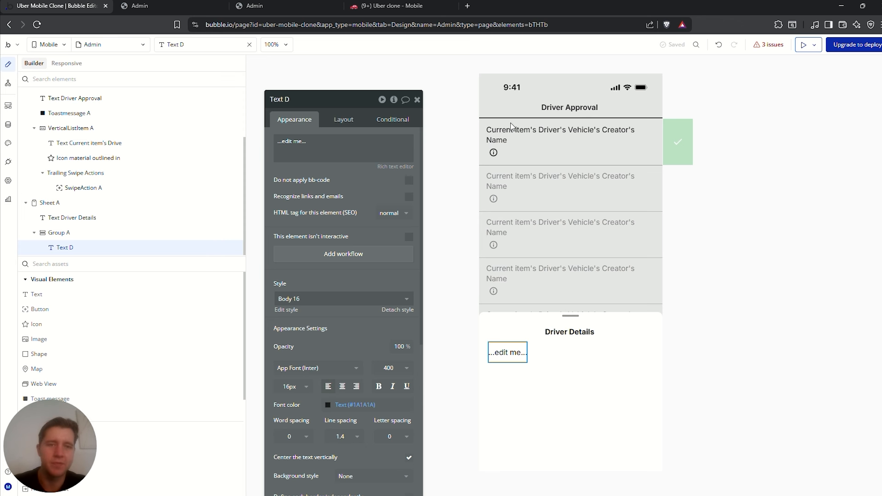
Review the Driver's Vehicle data type's fields, then go back to the Admin design view
click(8, 125)
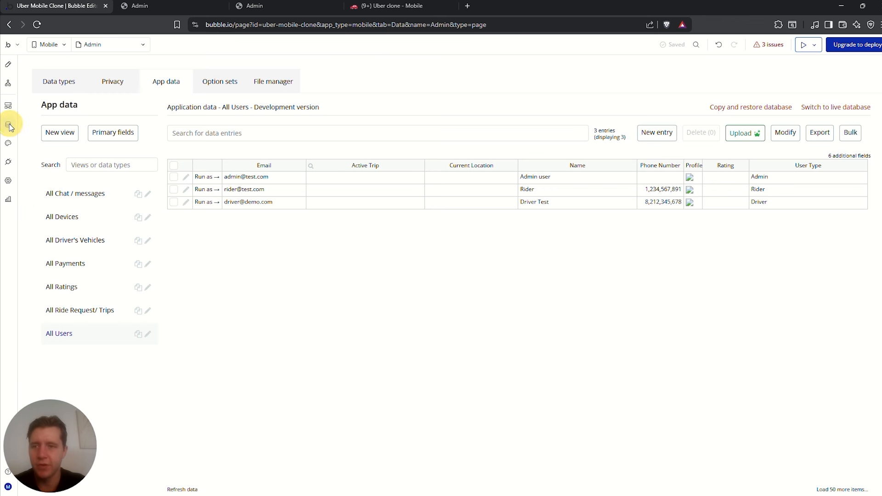
click(49, 87)
click(84, 194)
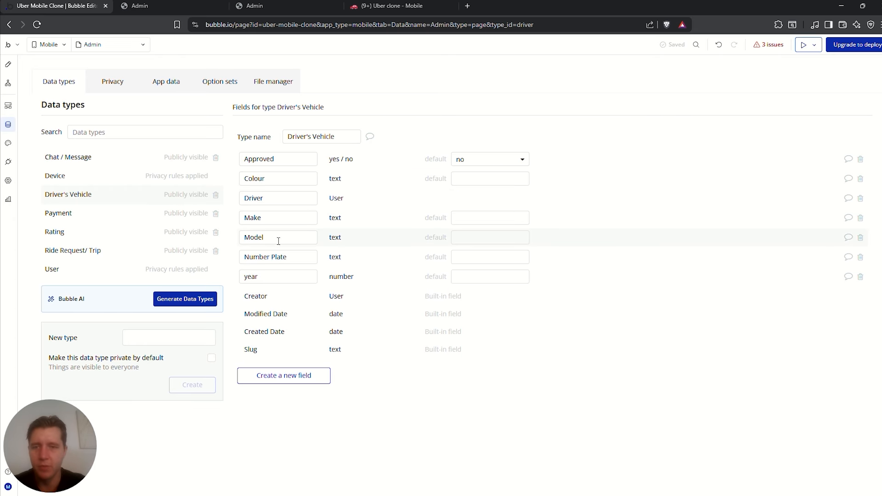
click(8, 64)
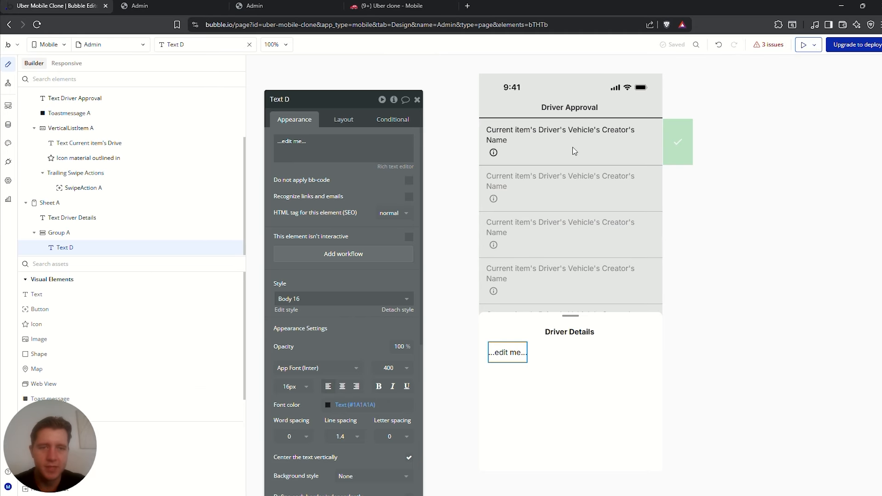
Append ' -' to the heading and relabel the placeholder text 'Car Make :'
click(593, 332)
triple_click(340, 145)
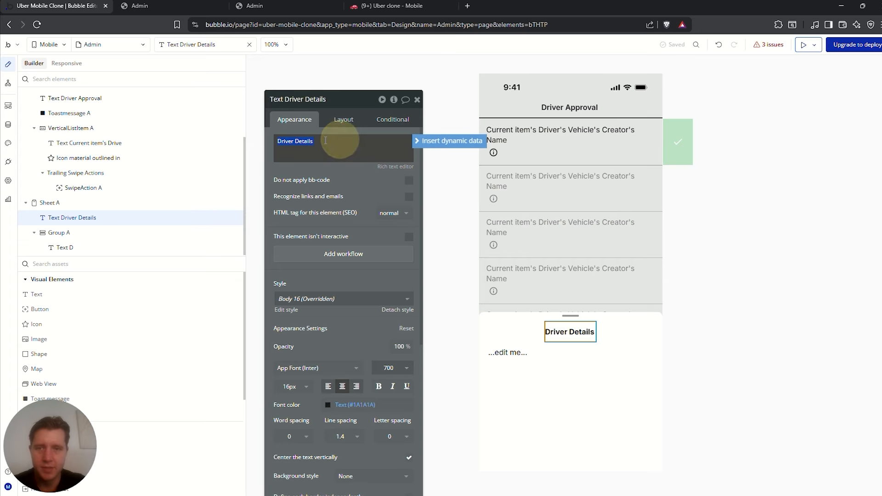
click(325, 140)
text(-)
click(509, 353)
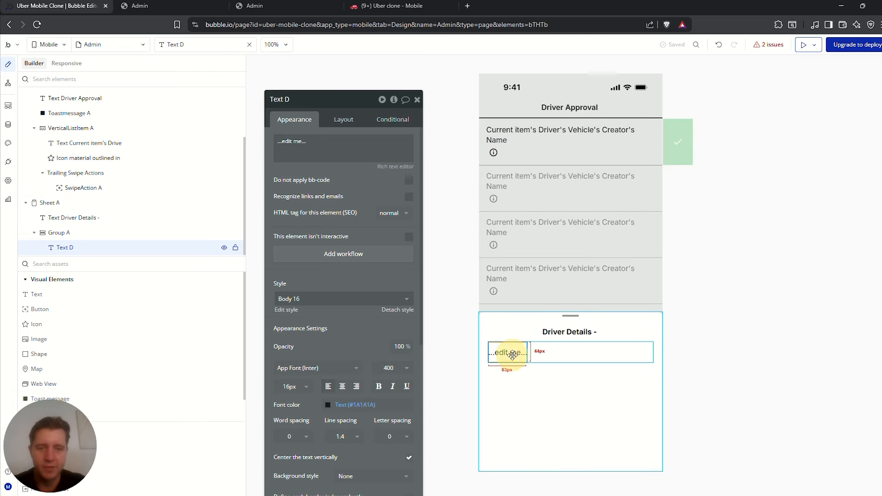
triple_click(318, 152)
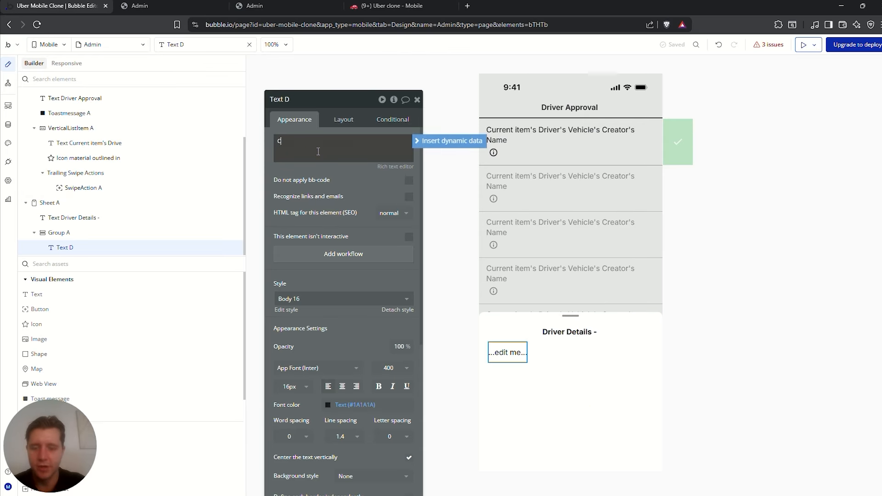
text(Car Make)
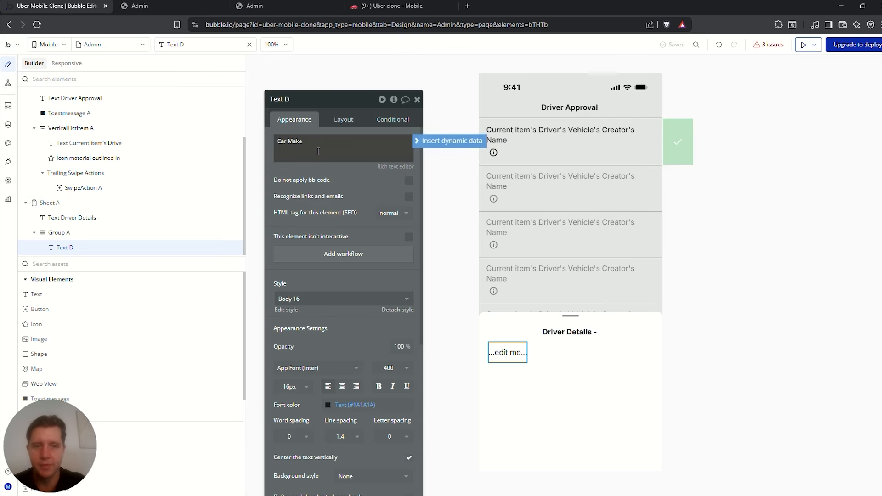
text( :)
Duplicate the Car Make group into rows labelled 'Car Model:' and 'Colour:'
click(555, 342)
key(ctrl+d)
click(515, 373)
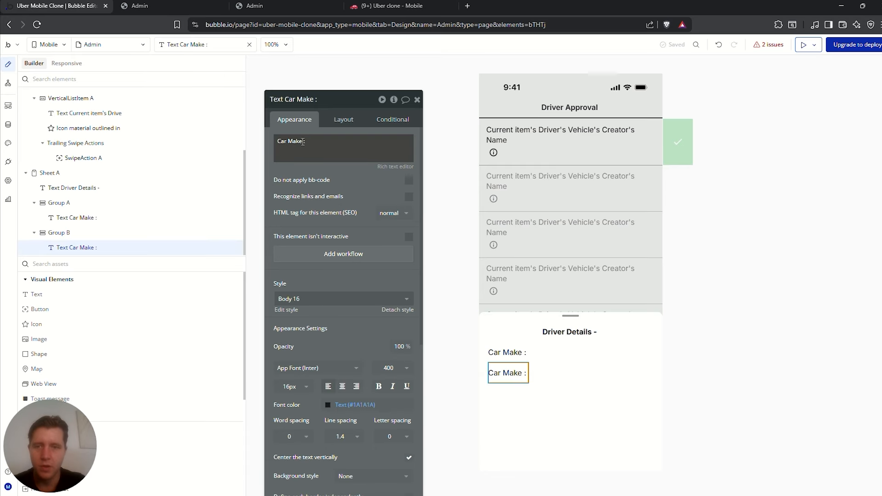
triple_click(302, 141)
text(Car Mode)
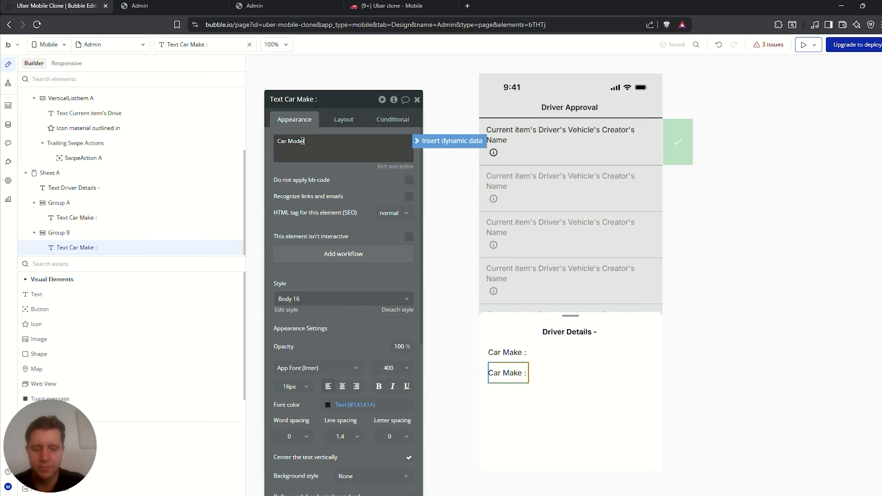
text(l:)
click(547, 373)
key(ctrl+d)
click(516, 394)
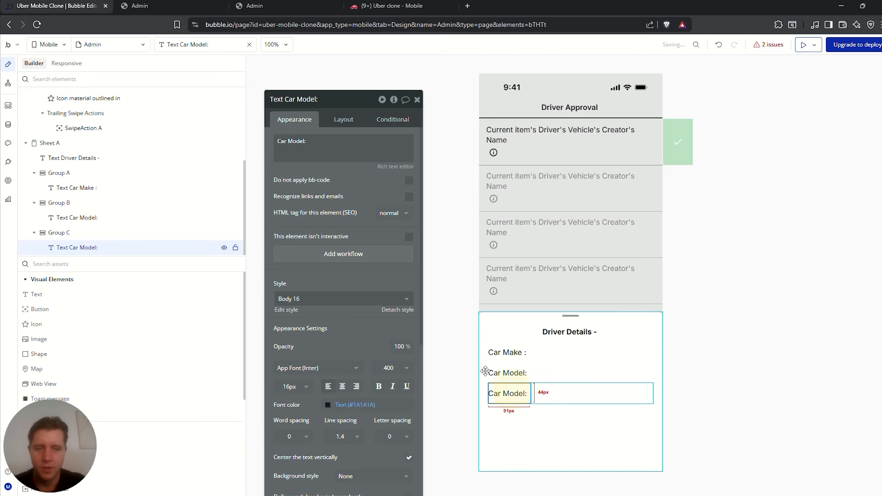
triple_click(307, 138)
text(Colour)
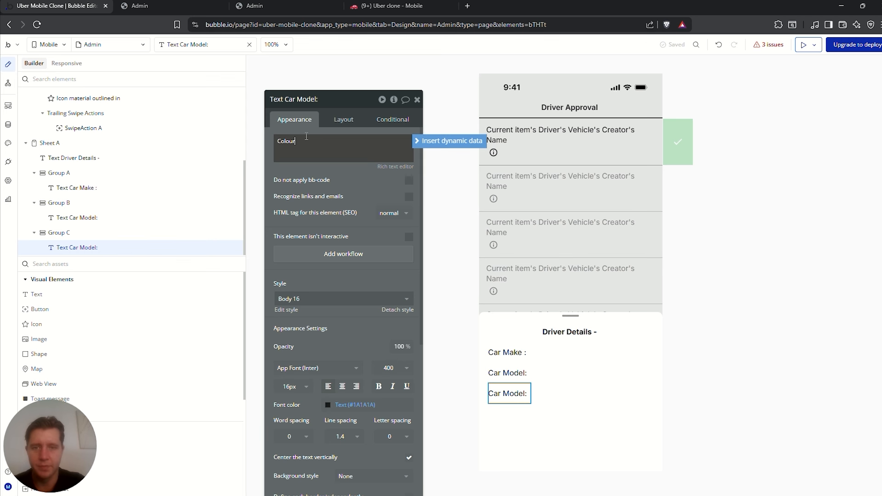
text(:)
Duplicate the Colour row into a 'Year :' row, then copy that row once more
click(545, 391)
key(ctrl+d)
click(498, 414)
triple_click(307, 140)
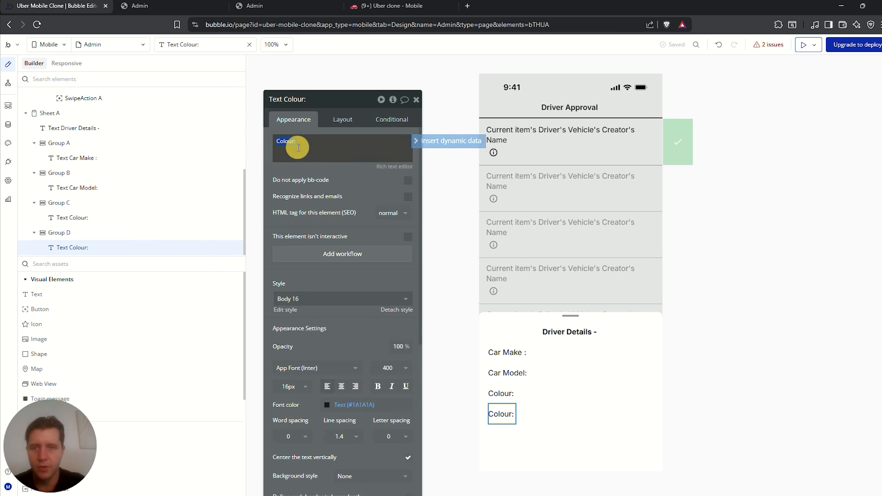
text(Year :)
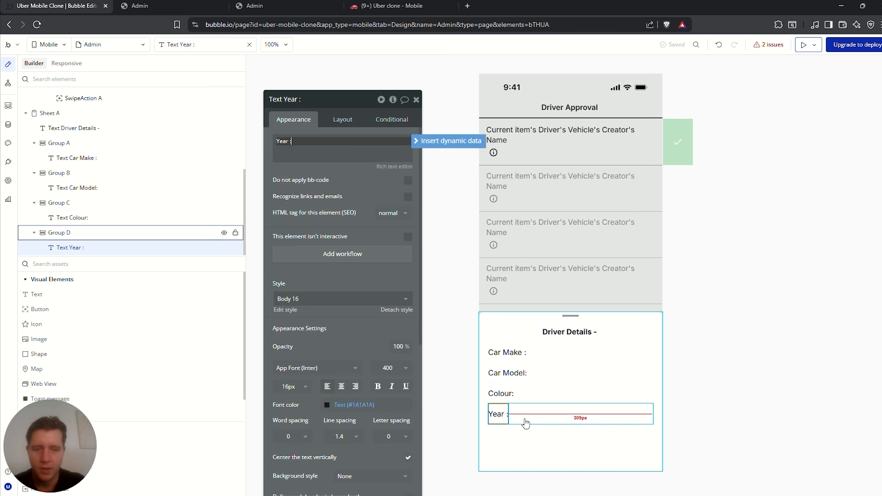
click(524, 414)
key(ctrl+d)
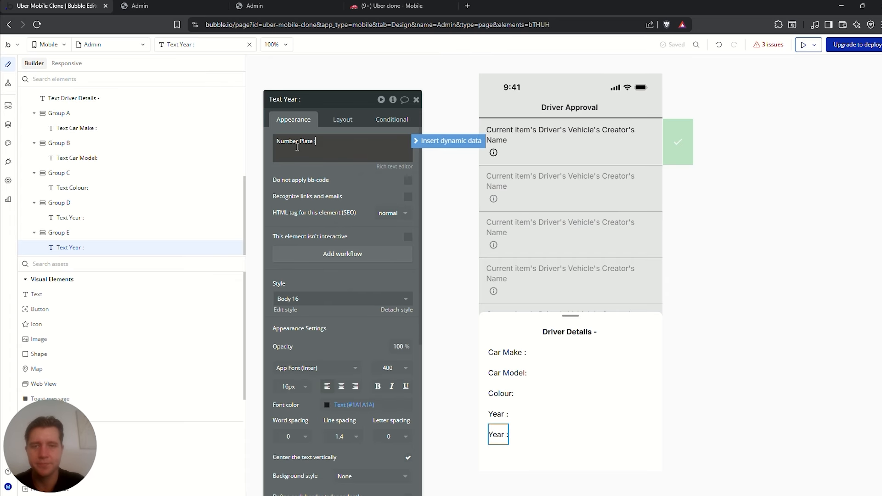
Tidy the spacing of the Colour and Car Model labels and check the Number Plate row
click(533, 394)
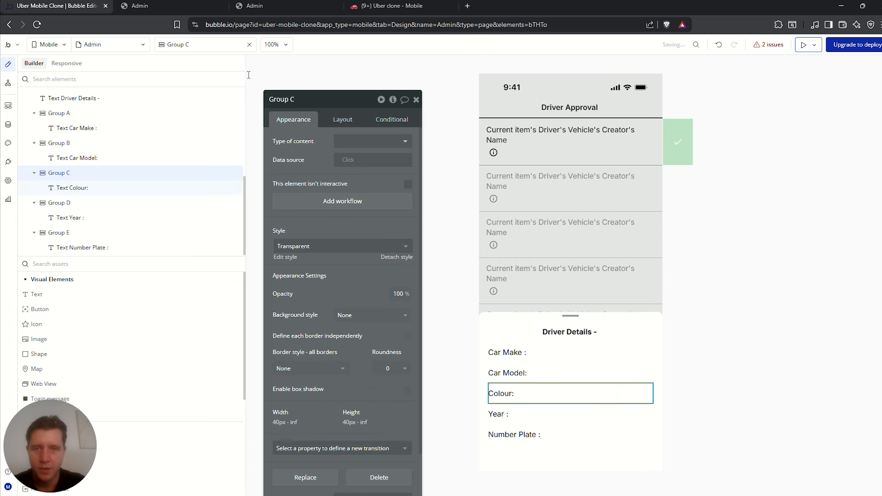
click(500, 394)
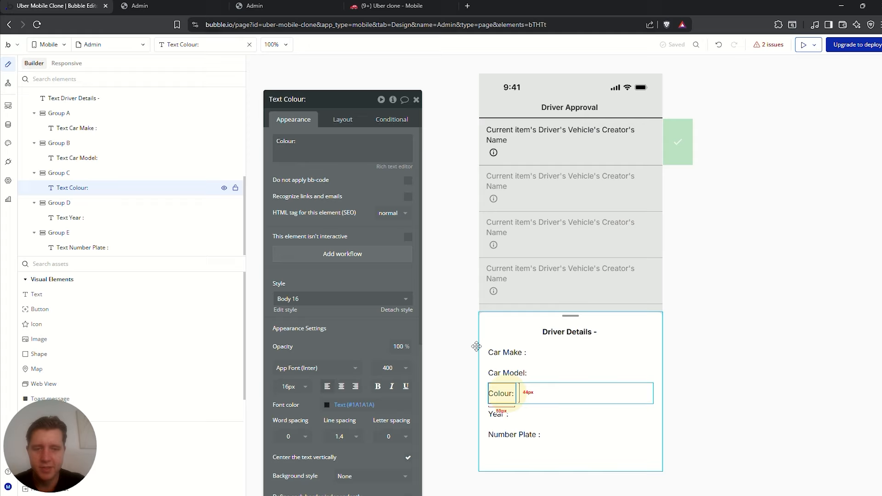
double_click(294, 142)
text(Colour)
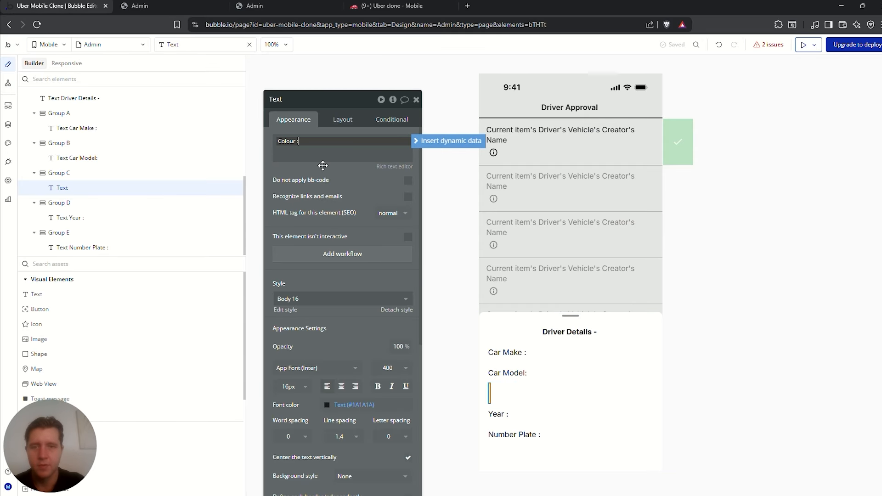
click(517, 373)
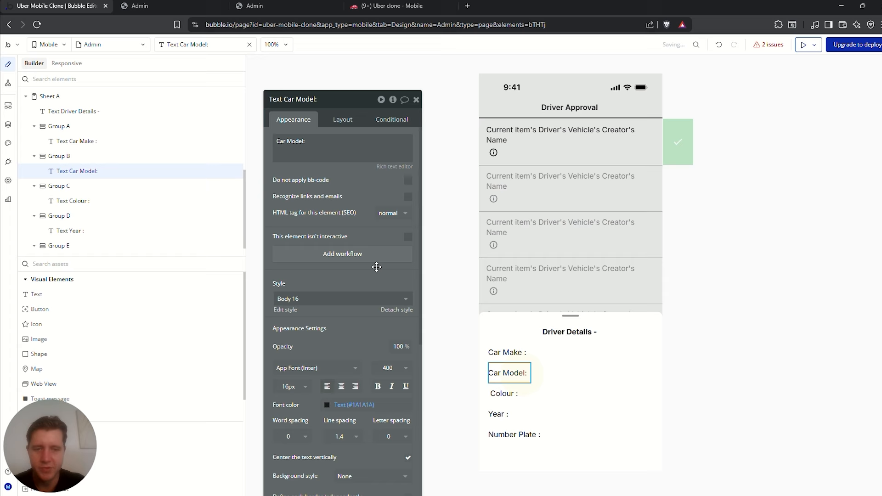
triple_click(305, 142)
click(304, 142)
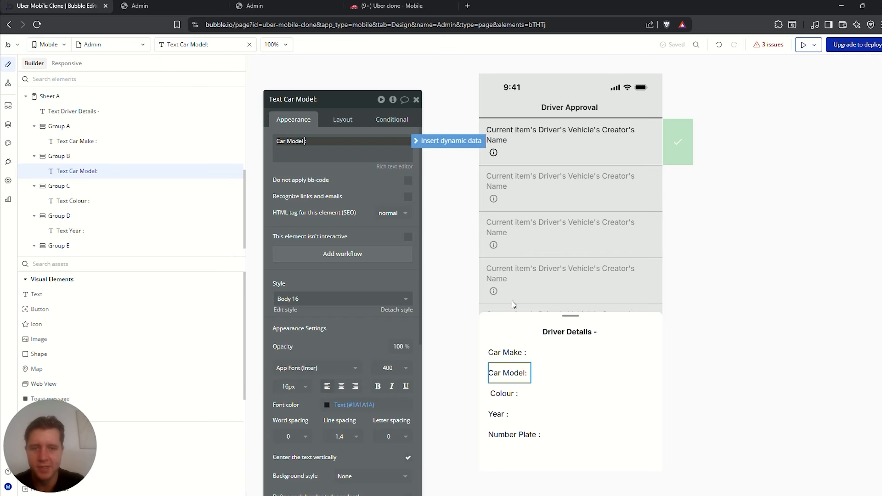
click(637, 375)
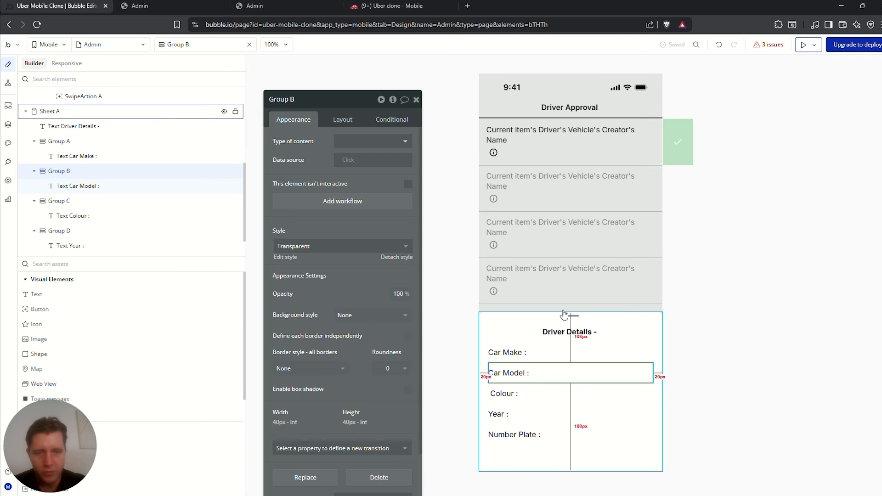
click(549, 435)
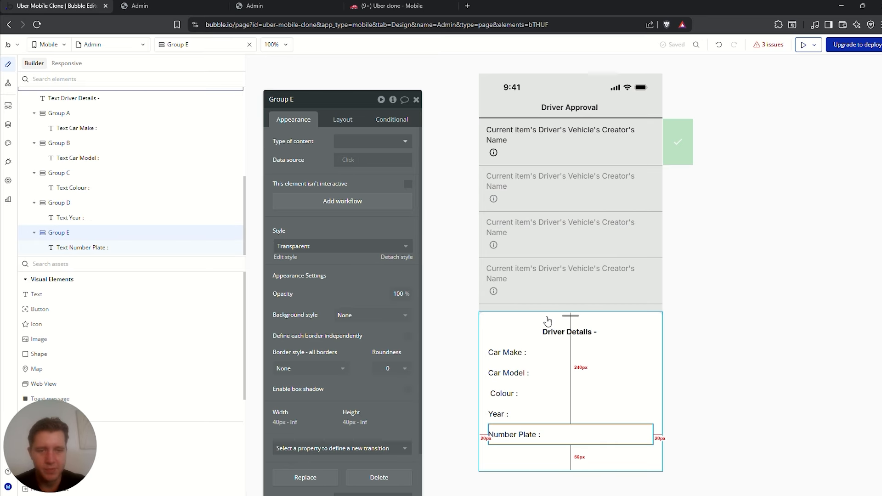
Rename the sheet to 'Sheet Driver Details' and hide it
click(503, 324)
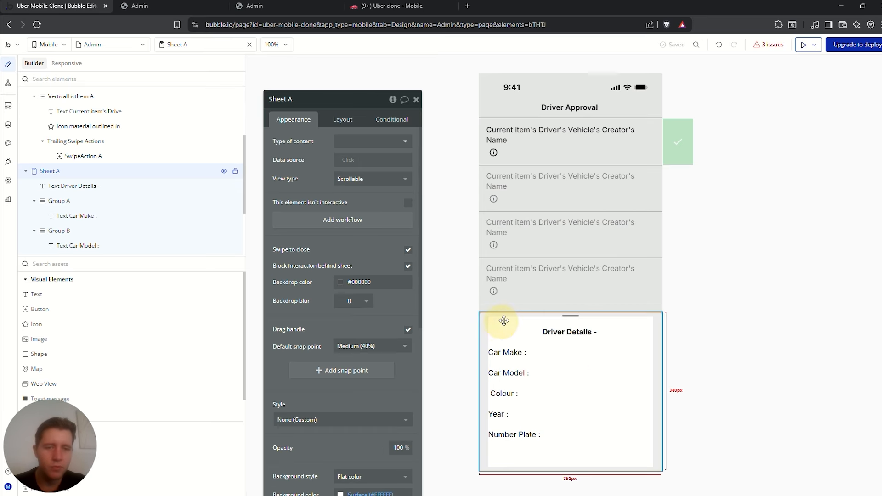
click(297, 100)
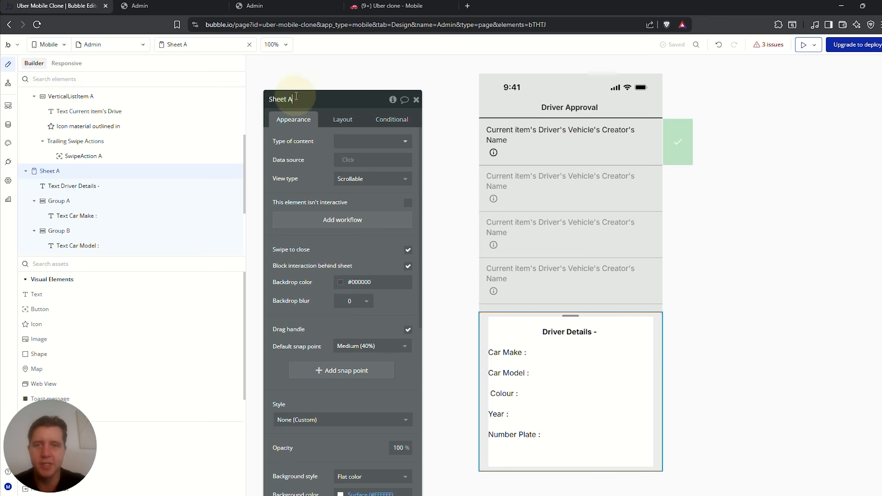
key(BackSpace)
key(BackSpace)
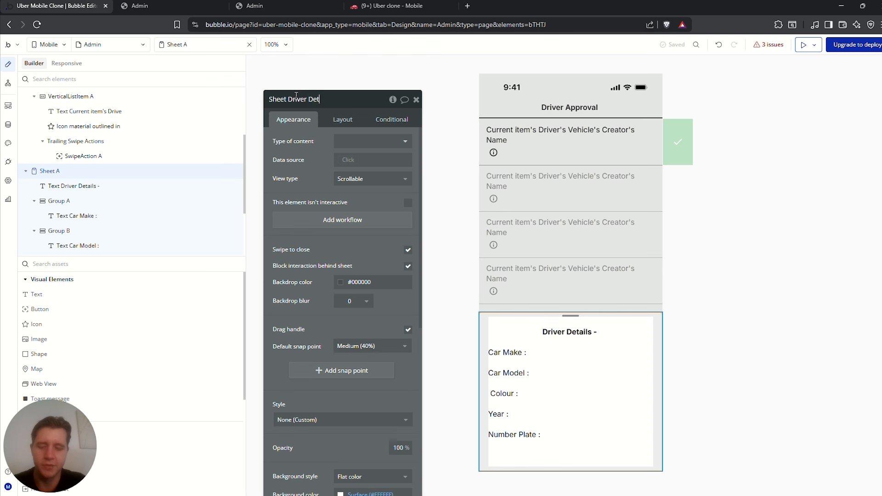
click(359, 142)
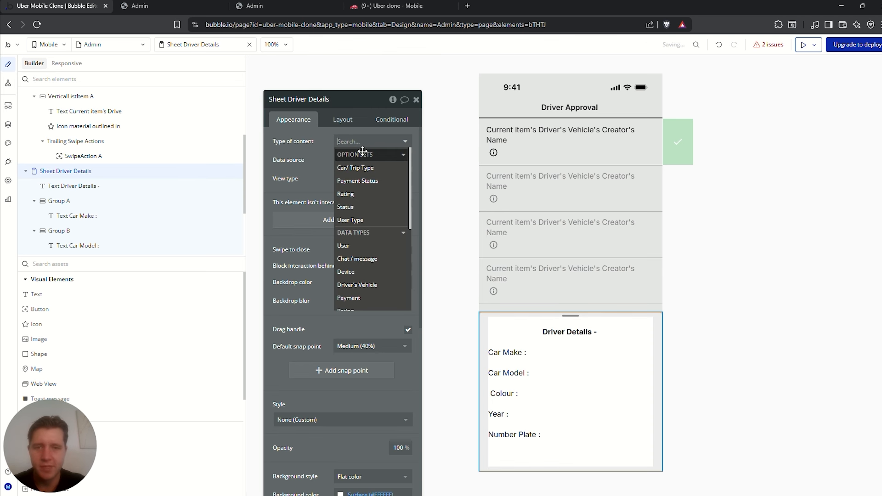
click(311, 169)
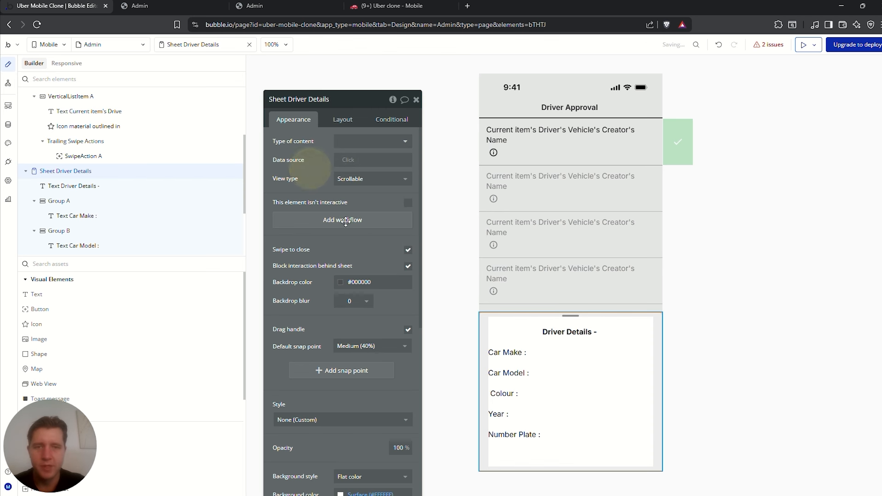
click(619, 156)
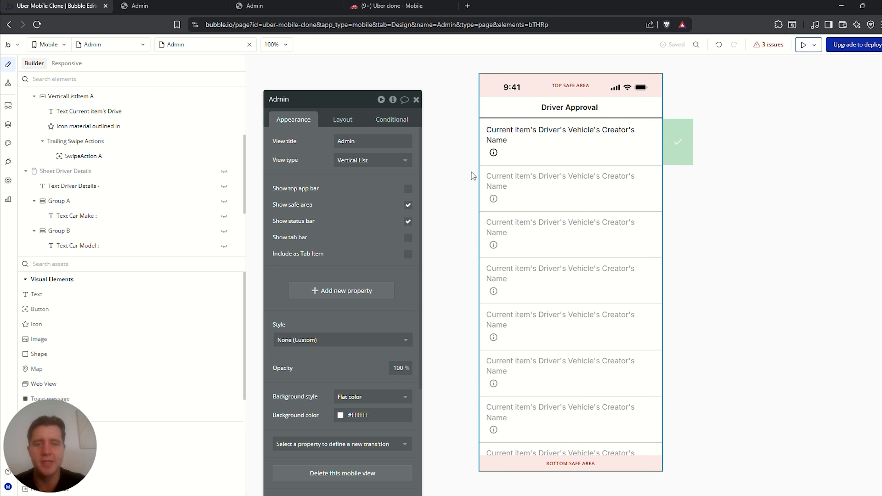
Select the info icon in the first driver row
click(493, 154)
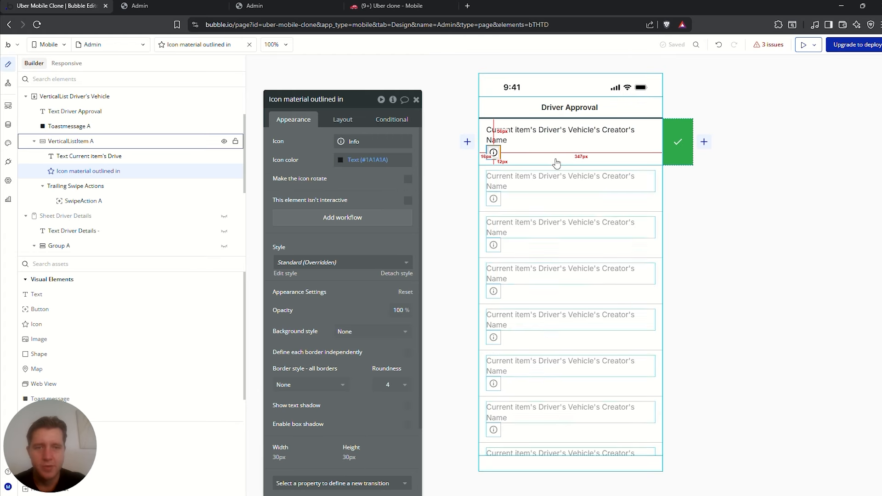
click(524, 158)
click(495, 153)
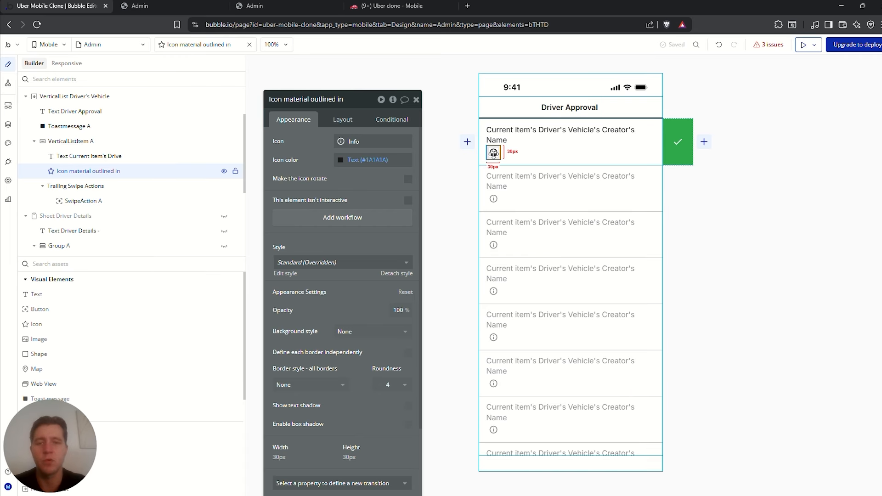
Create the info icon workflow with a step that shows Sheet Driver Details
click(340, 218)
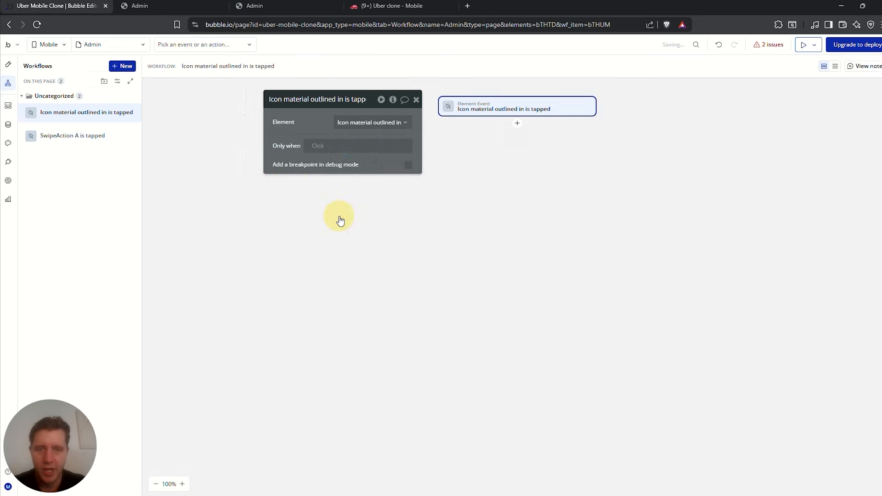
click(518, 124)
text(show)
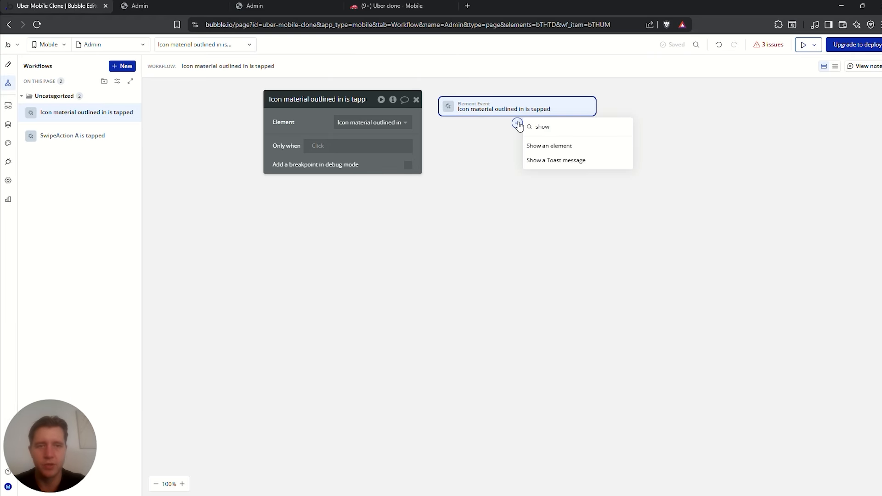
click(552, 146)
text(shee)
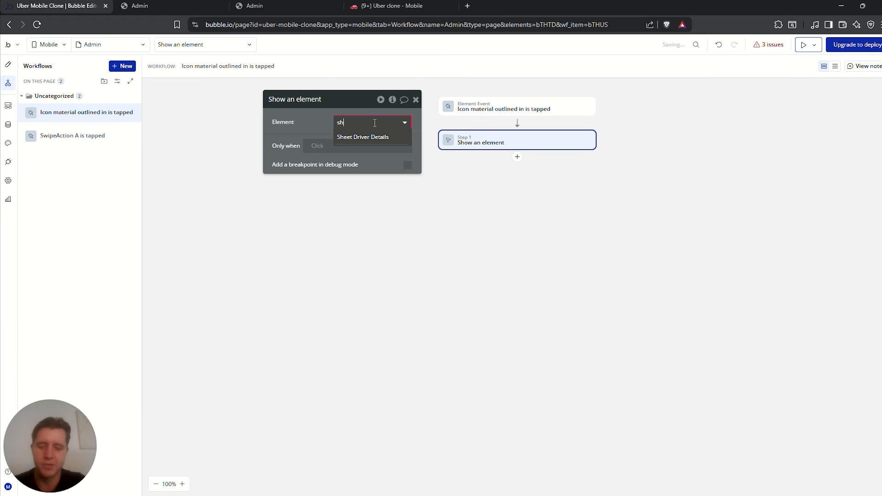
click(366, 136)
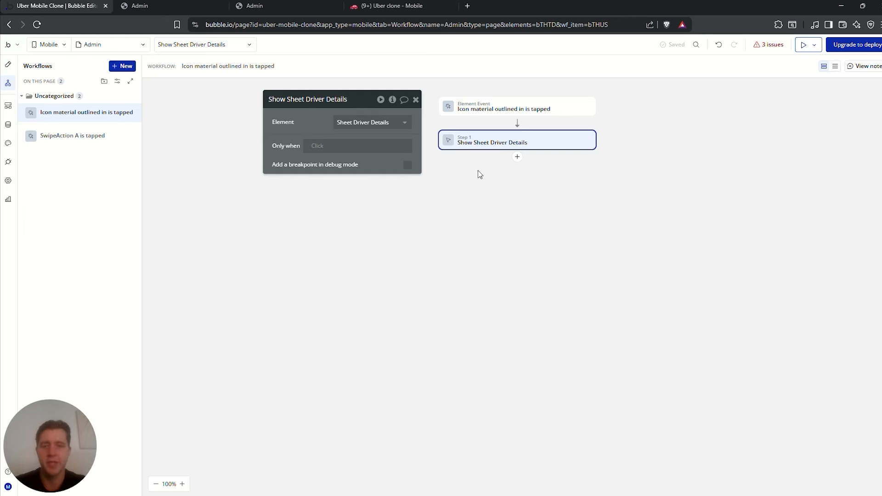
Display the current item's Driver's Vehicle in the sheet, setting its content type to match
click(518, 157)
text(dis)
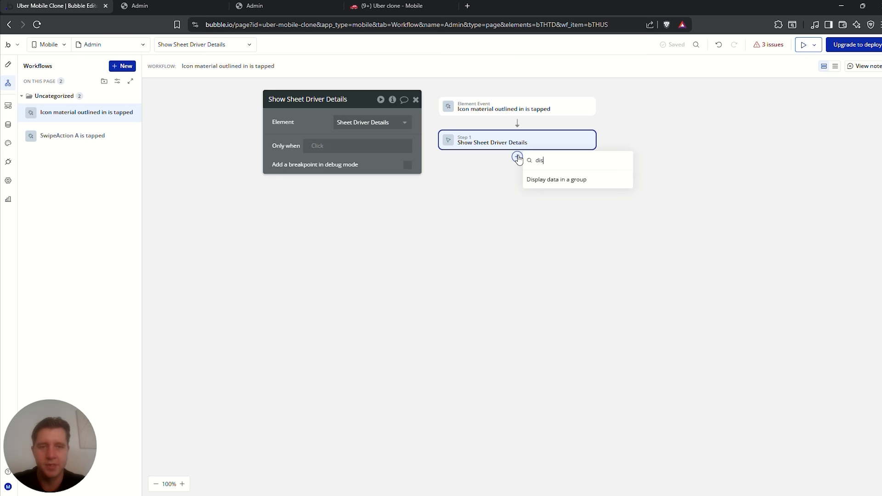
click(556, 179)
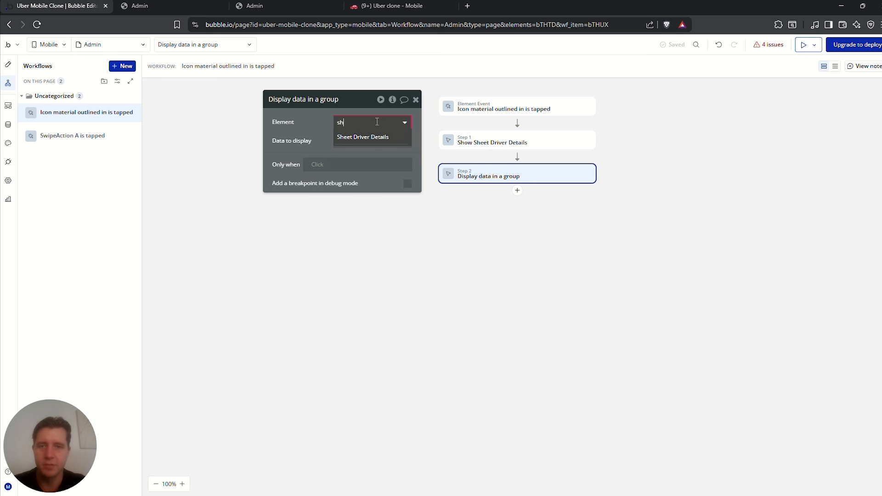
click(364, 134)
click(340, 141)
click(373, 192)
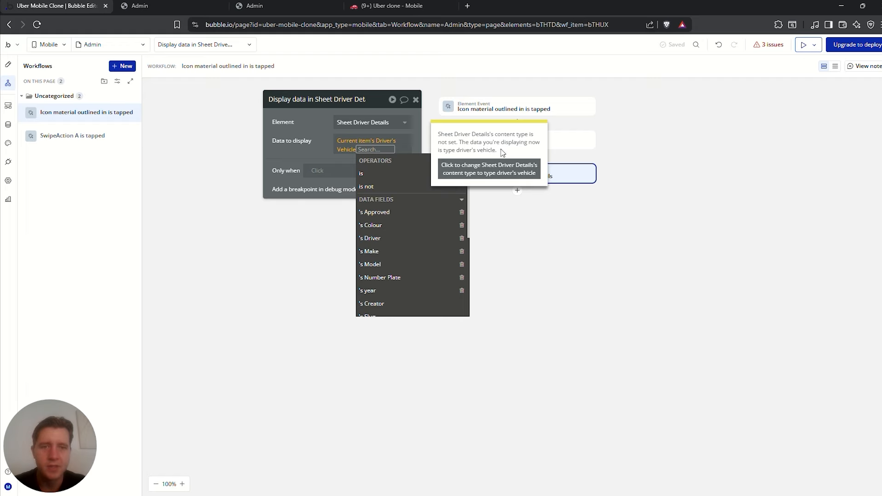
click(483, 171)
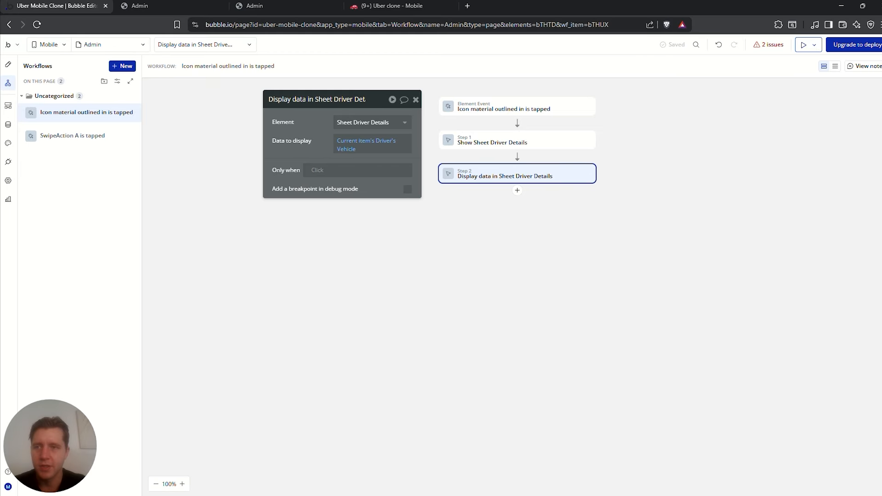
click(7, 65)
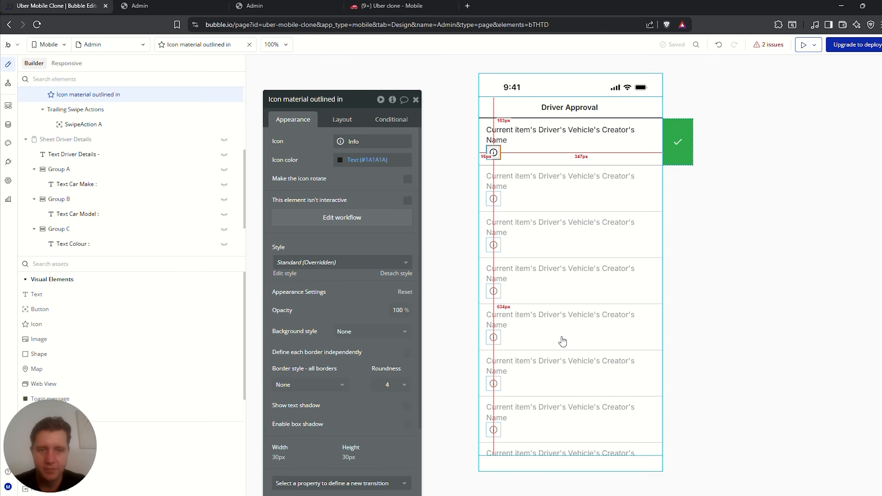
Extend the Driver Details heading with Parent group's Driver's Vehicle's Creator's Name
click(232, 112)
click(231, 111)
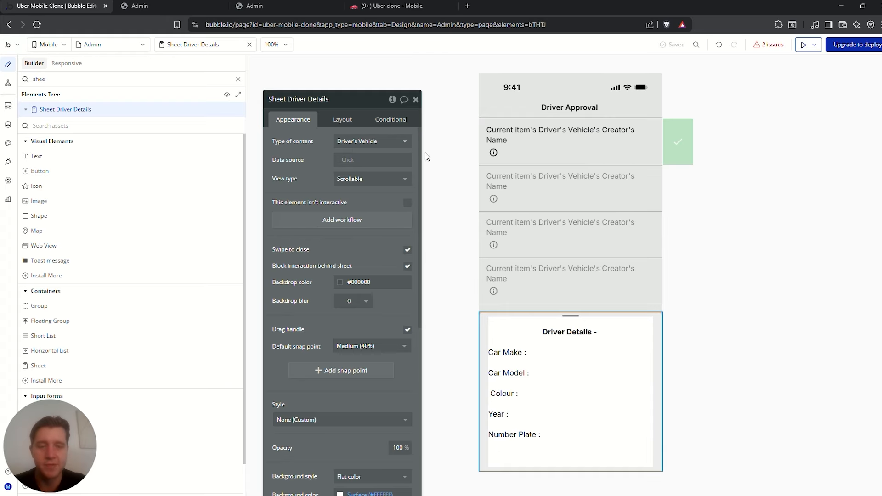
click(423, 178)
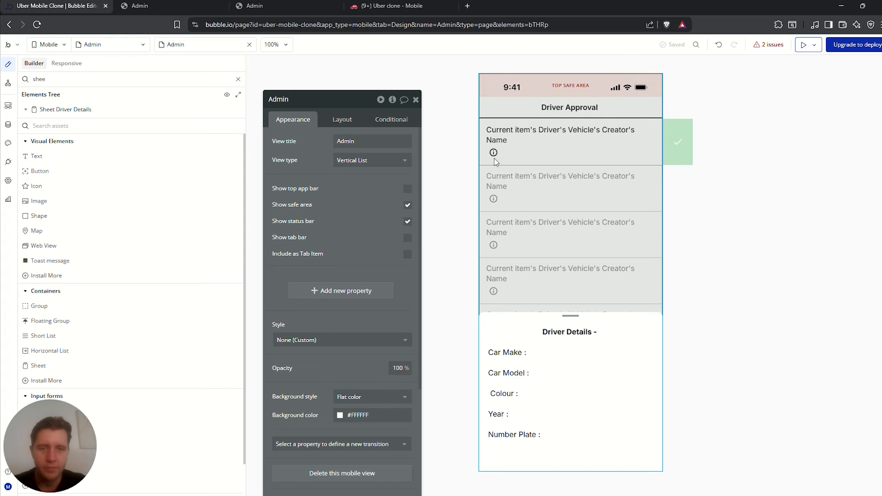
click(583, 331)
click(322, 141)
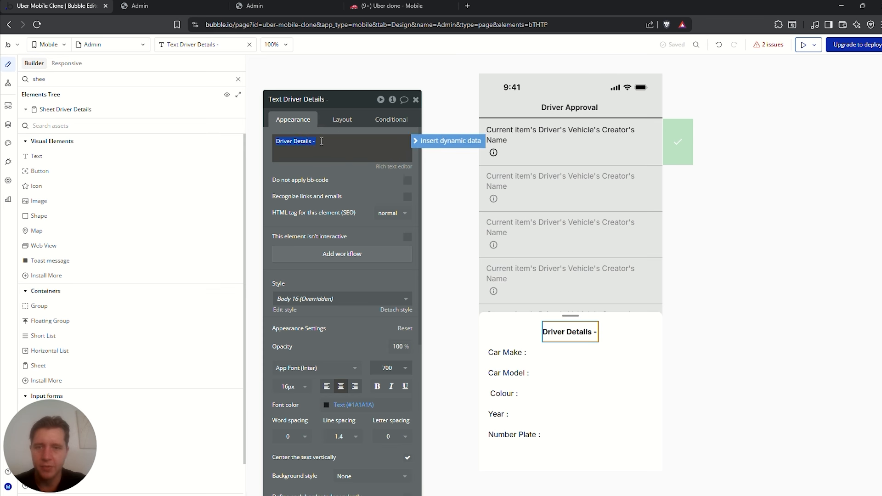
click(425, 141)
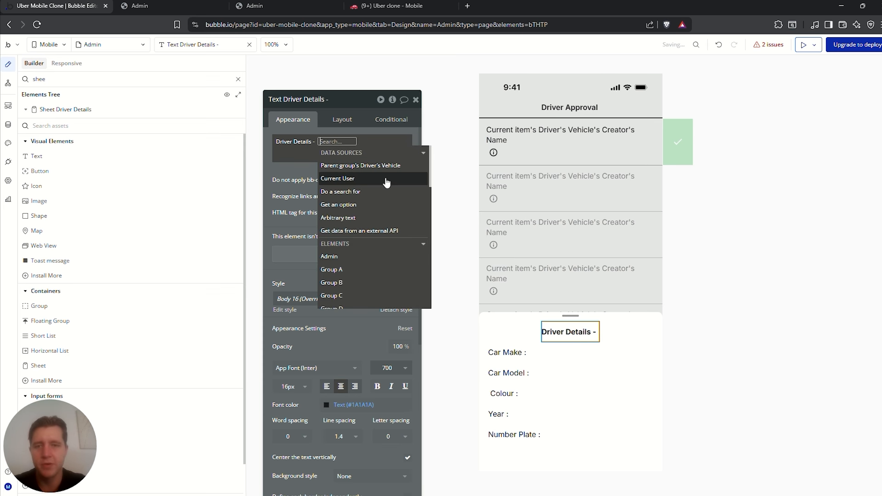
click(377, 166)
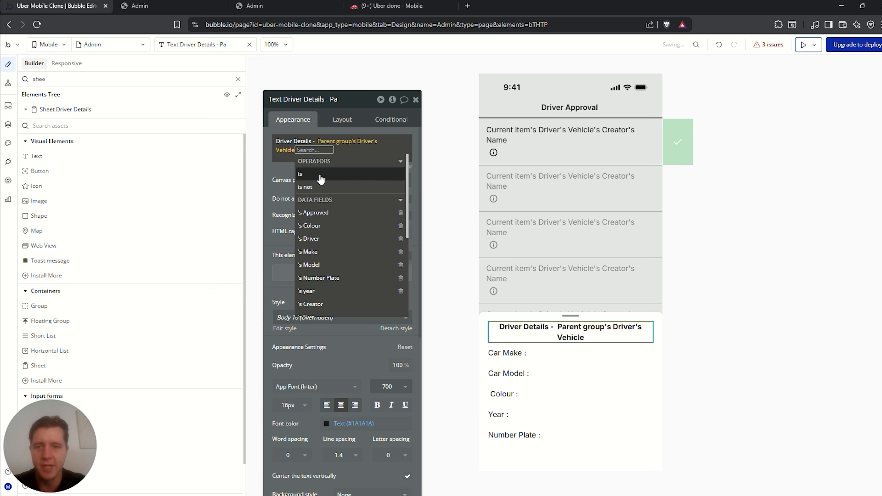
scroll(331, 275, down, 1)
click(315, 299)
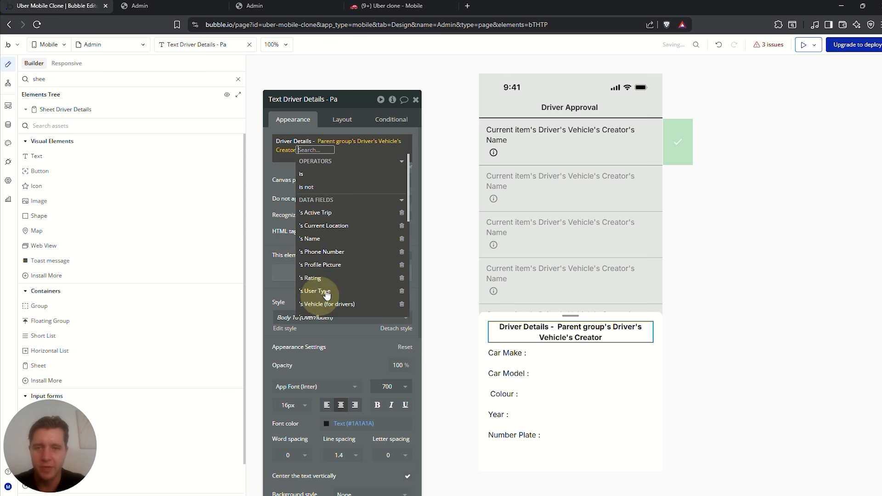
click(316, 237)
Set Group A (Car Make row) to Driver's Vehicle content from Parent group's Driver's Vehicle
click(533, 356)
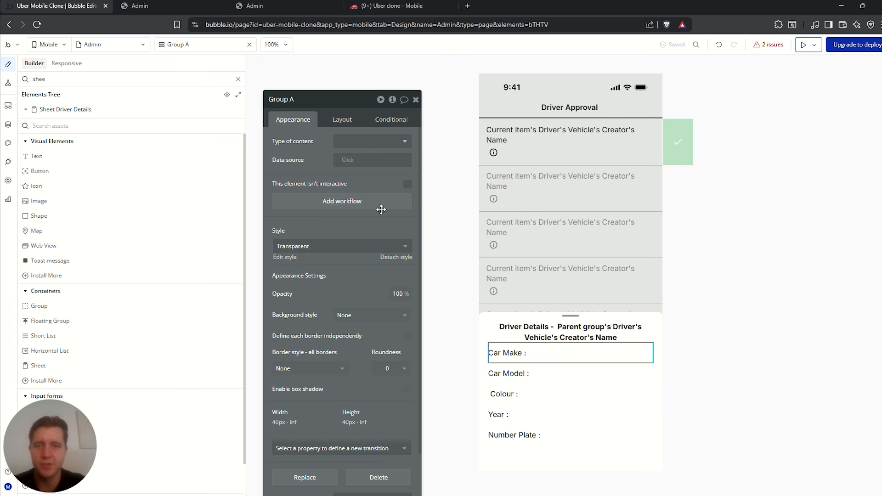
click(372, 146)
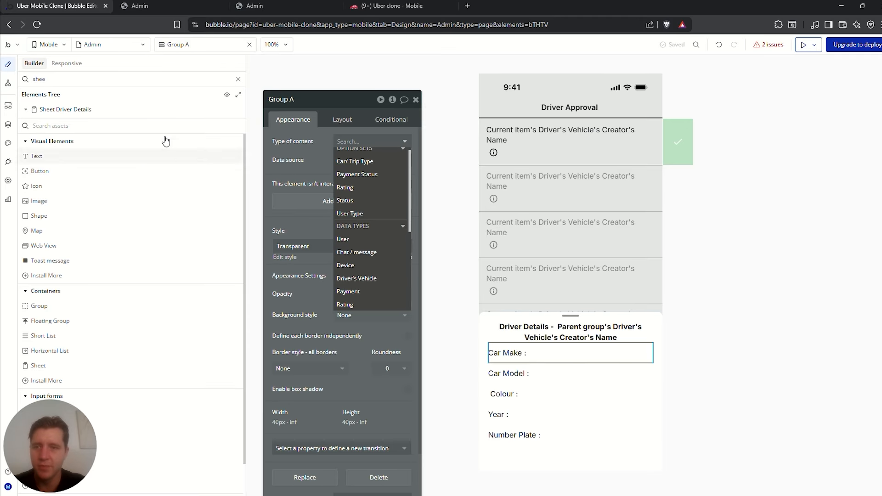
click(238, 79)
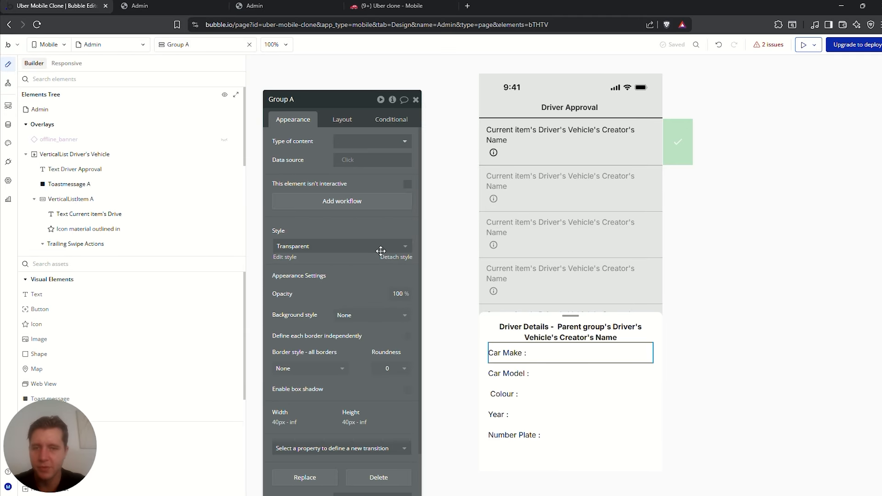
scroll(96, 193, down, 5)
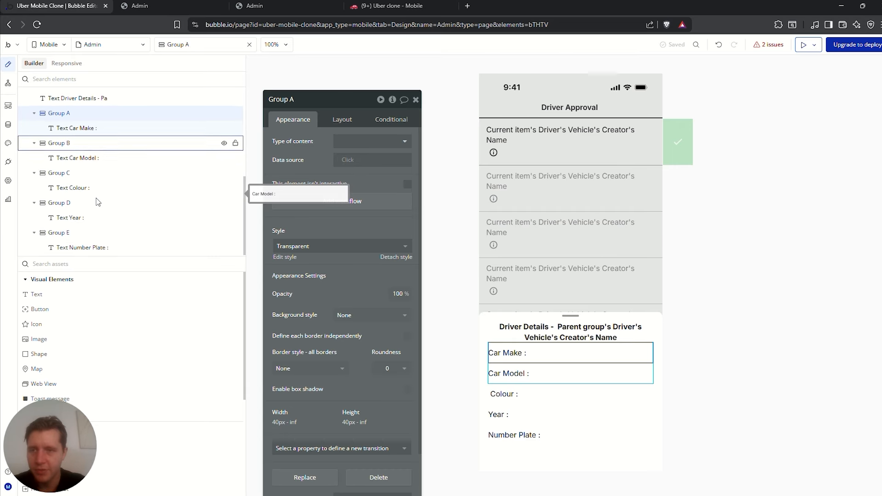
scroll(96, 198, up, 2)
click(68, 131)
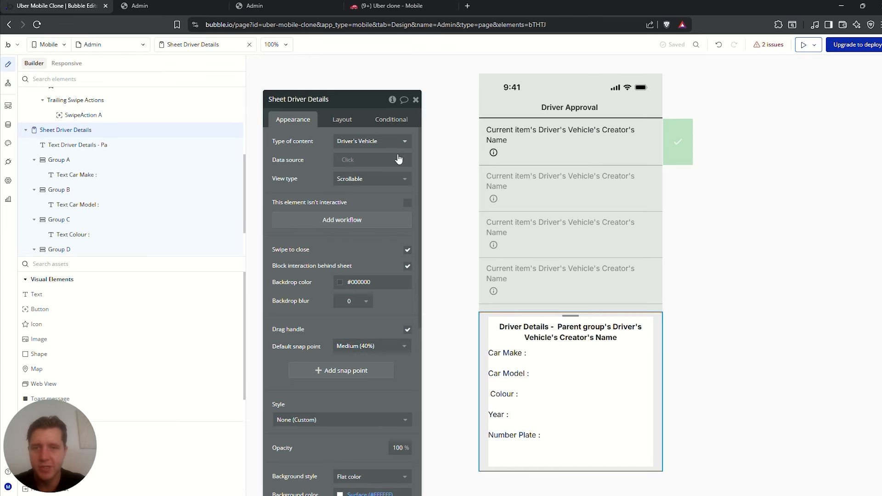
click(86, 146)
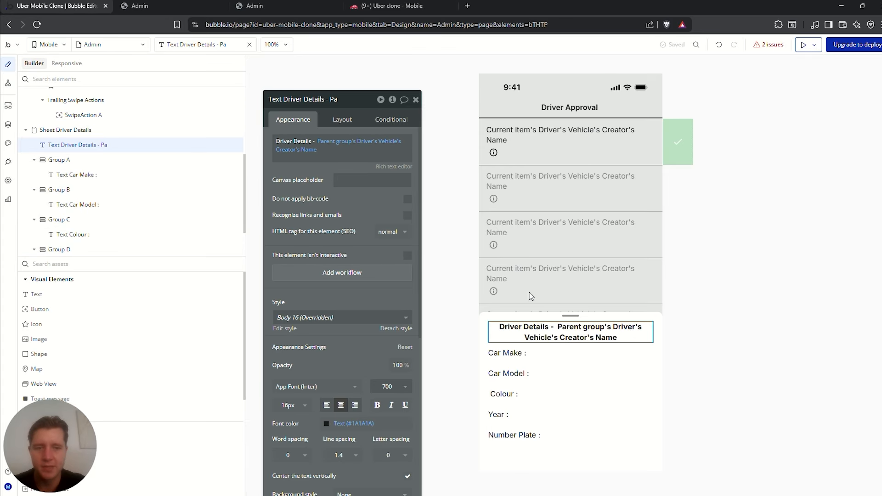
click(90, 160)
click(370, 141)
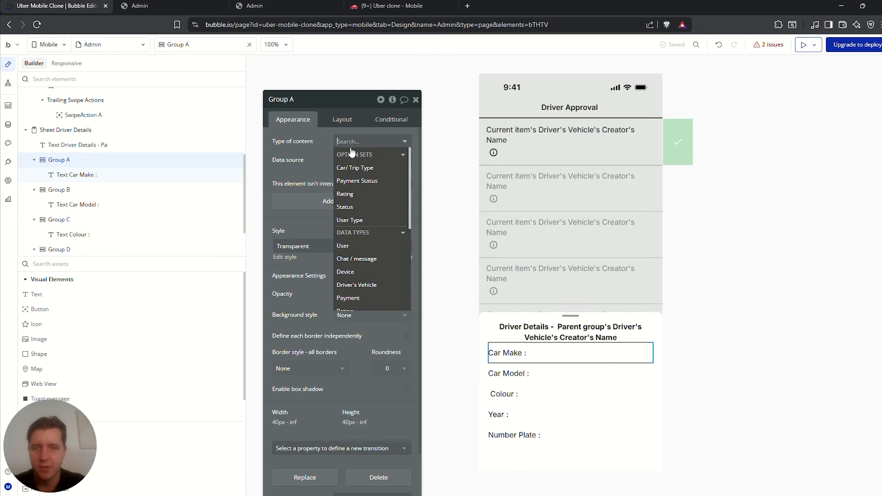
text(veh)
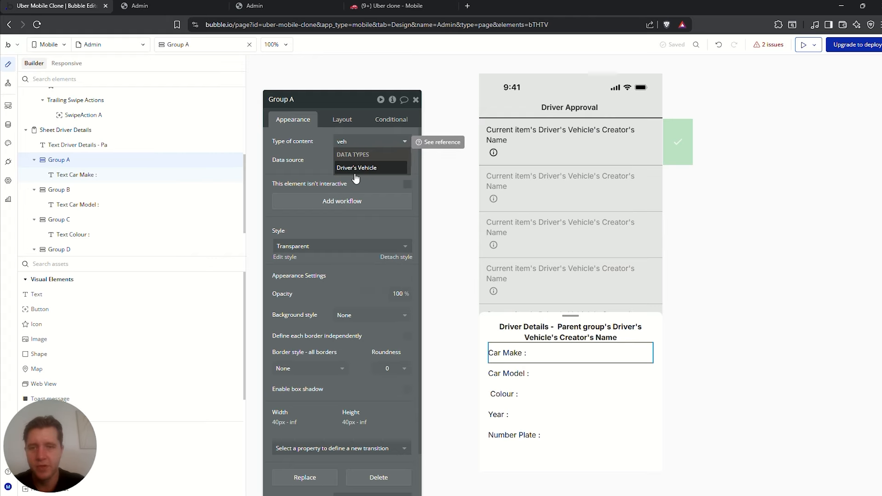
click(360, 168)
click(363, 160)
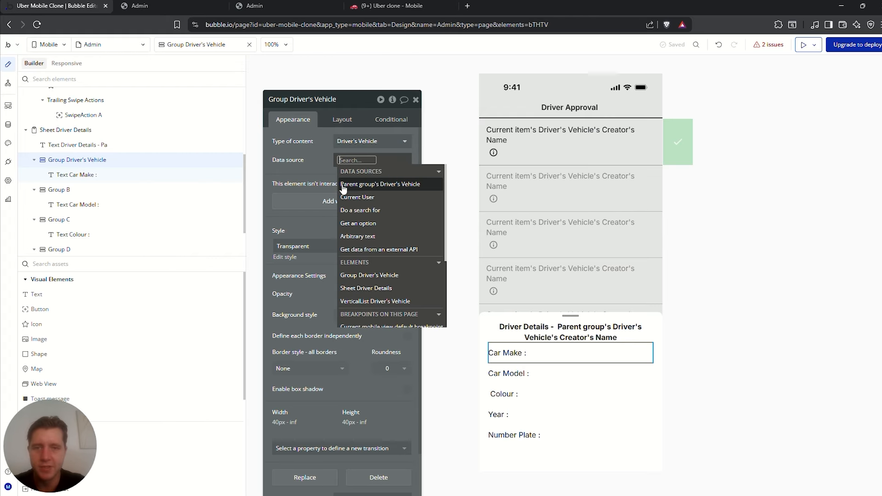
click(371, 186)
click(370, 184)
Set Group B (Car Model row) to Driver's Vehicle from Parent group's Driver's Vehicle
click(321, 155)
click(68, 189)
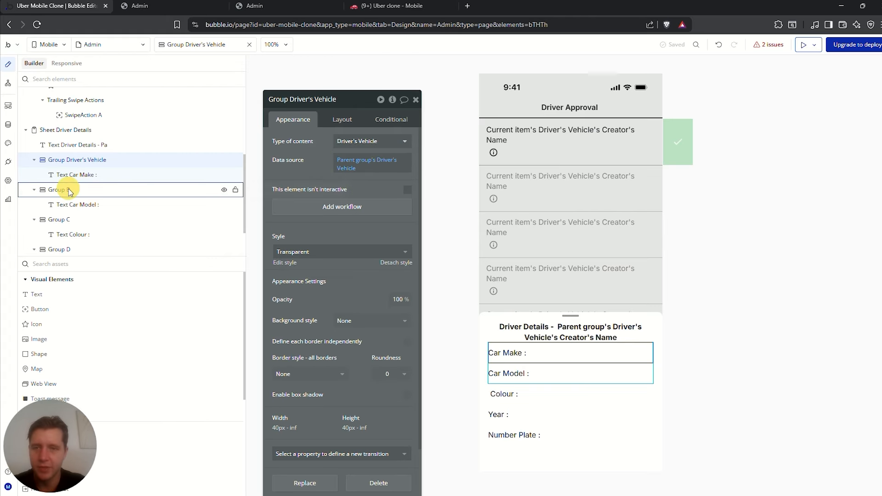
click(349, 147)
text(driv)
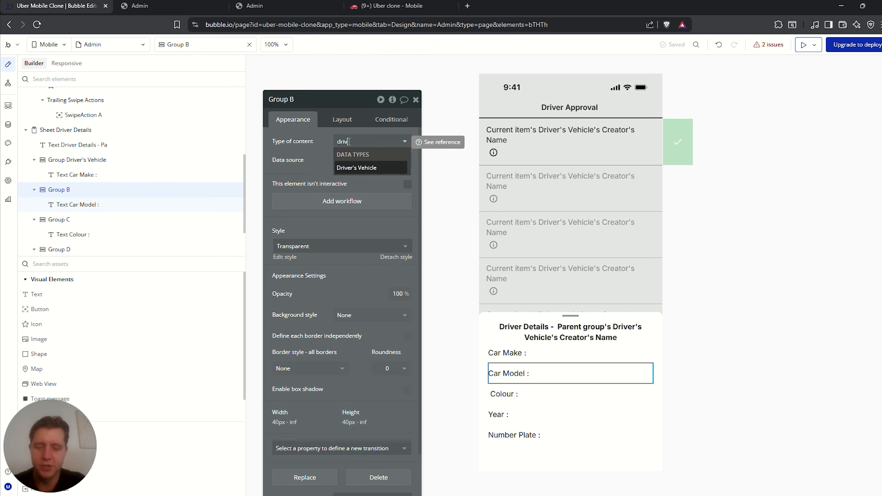
text(er)
click(356, 167)
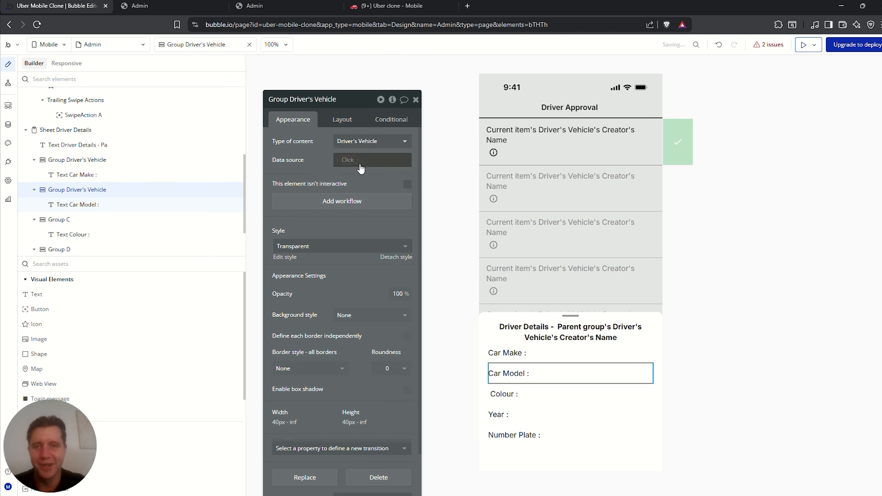
click(349, 160)
click(404, 186)
Set Group C (Colour row) to Driver's Vehicle from Parent group's Driver's Vehicle
click(314, 147)
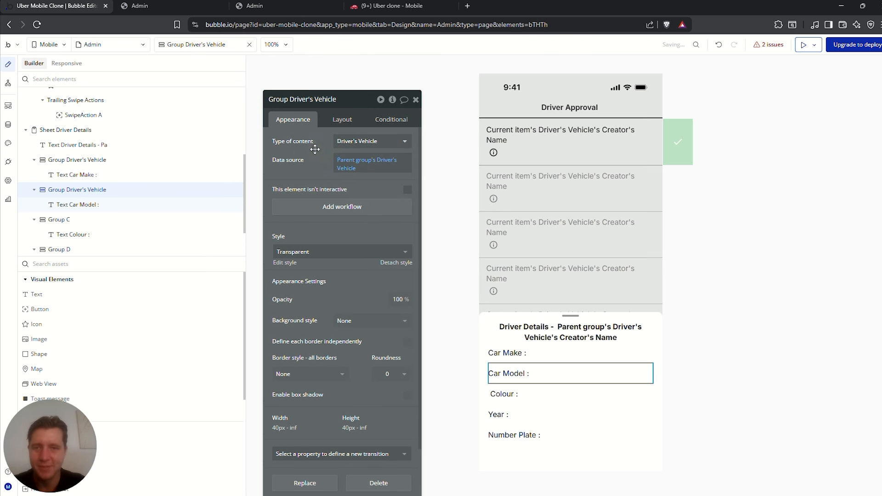
click(64, 221)
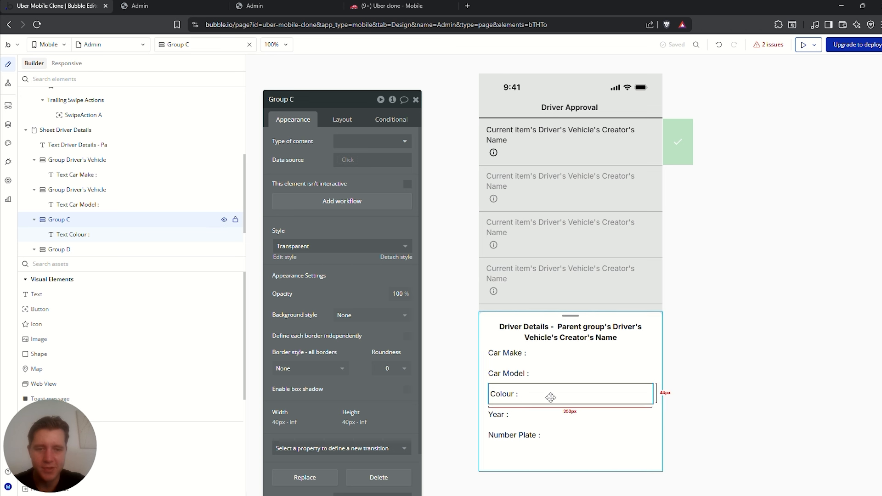
click(387, 141)
text(veh)
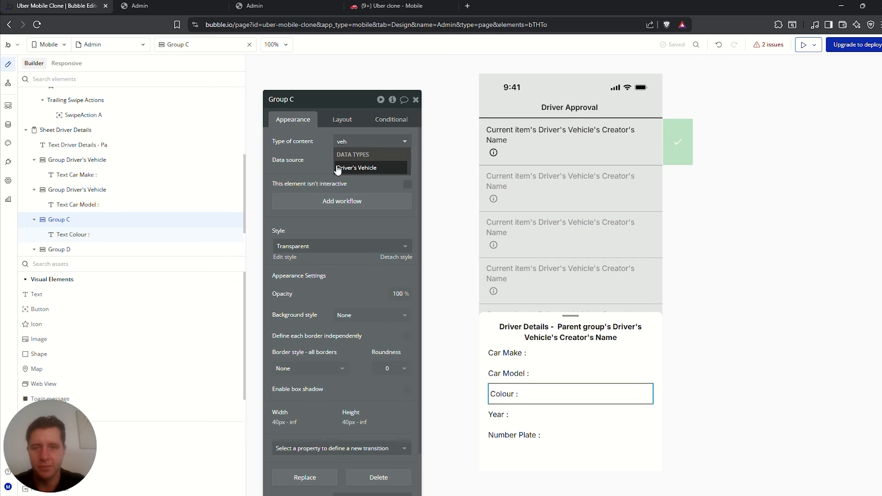
click(338, 169)
click(351, 160)
click(363, 185)
Set Groups D (Year) and E (Number Plate) to Driver's Vehicle from the parent group
click(325, 157)
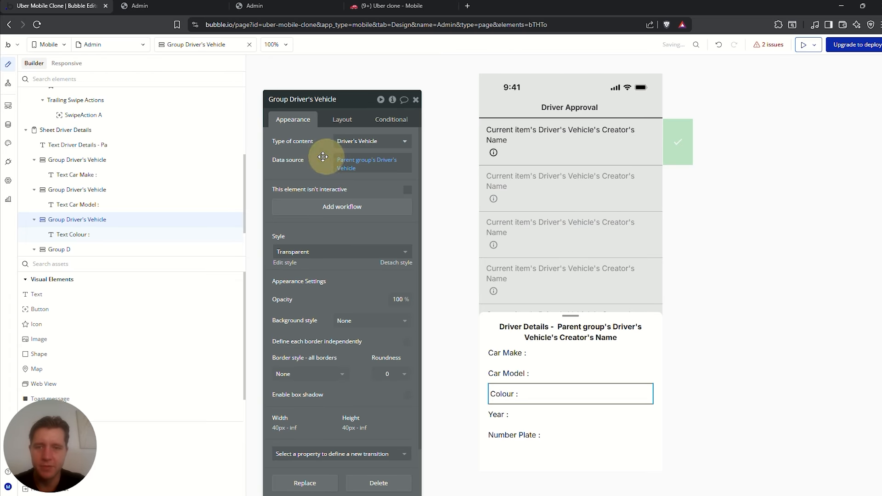
click(520, 413)
click(364, 145)
click(373, 180)
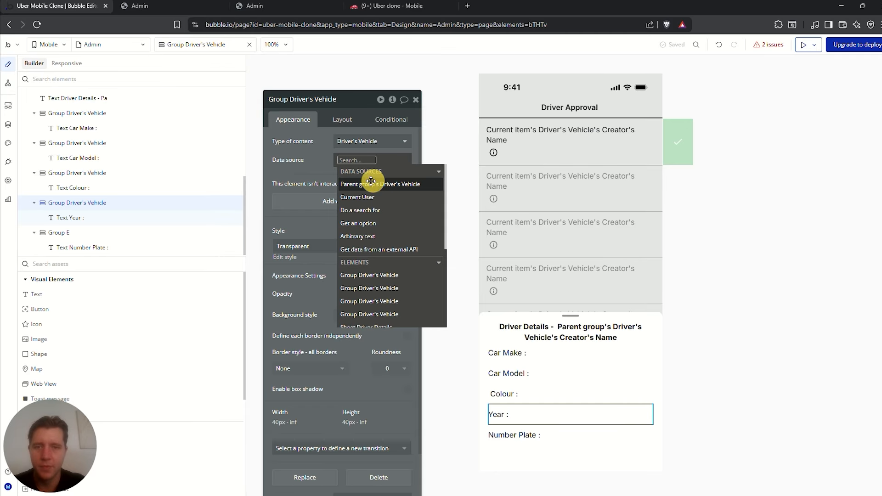
click(304, 150)
click(101, 232)
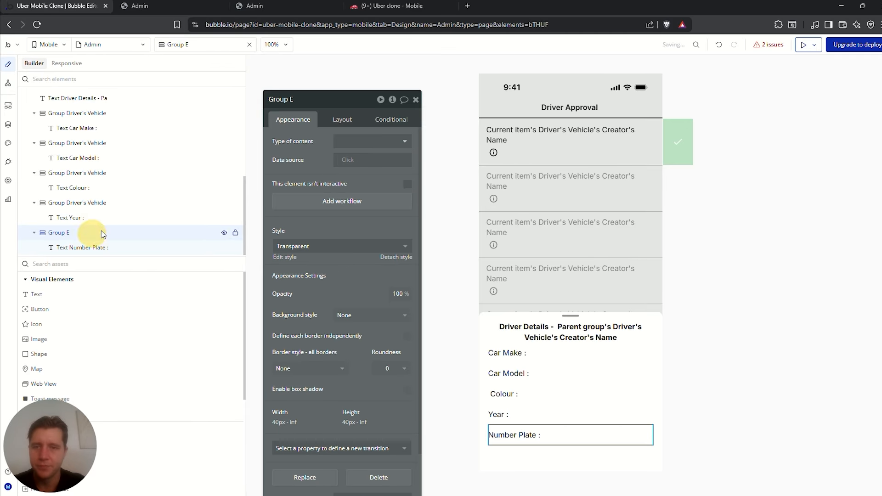
click(338, 144)
text(ve)
click(349, 165)
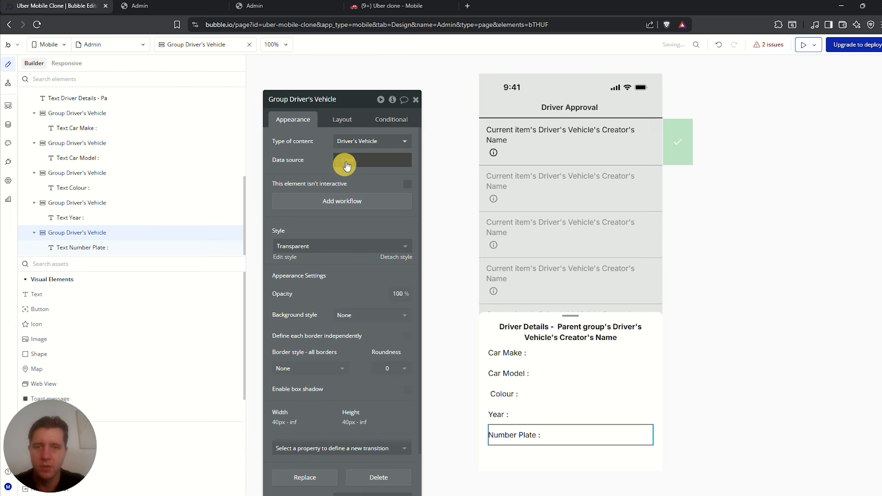
click(347, 165)
click(354, 173)
click(323, 156)
click(533, 355)
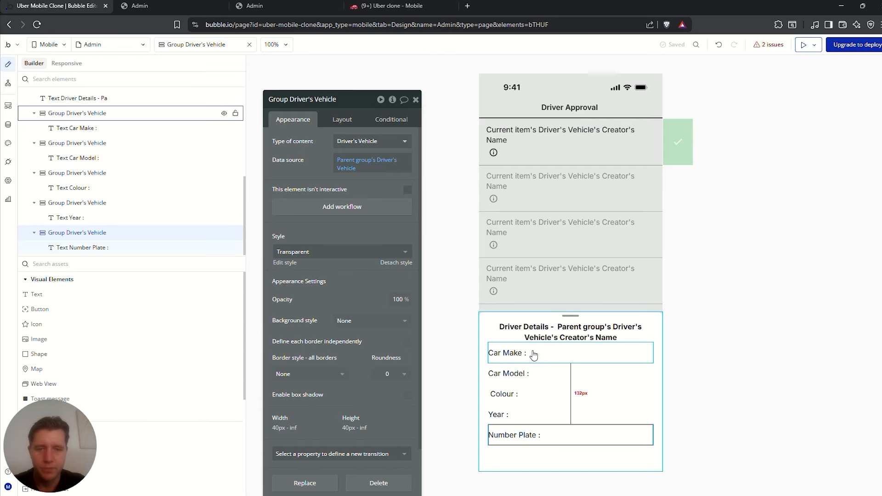
click(524, 356)
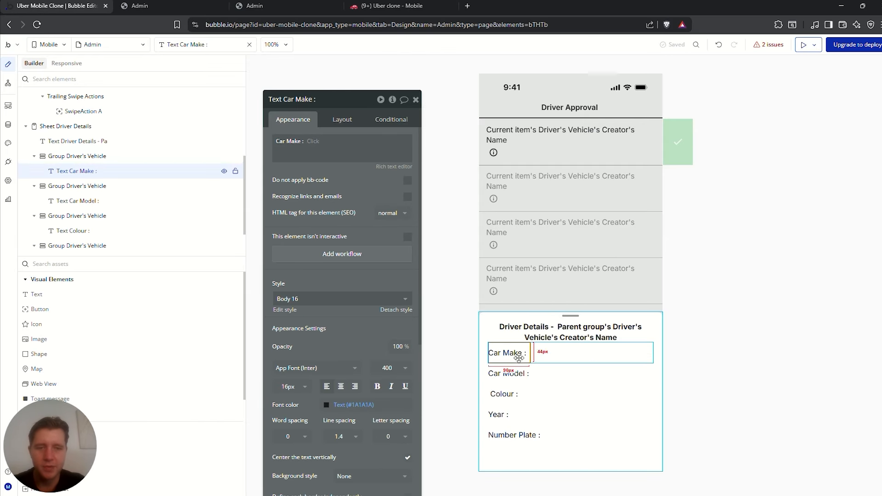
Append Parent group's Driver's Vehicle's Make and Model to the Car Make and Car Model labels
click(304, 150)
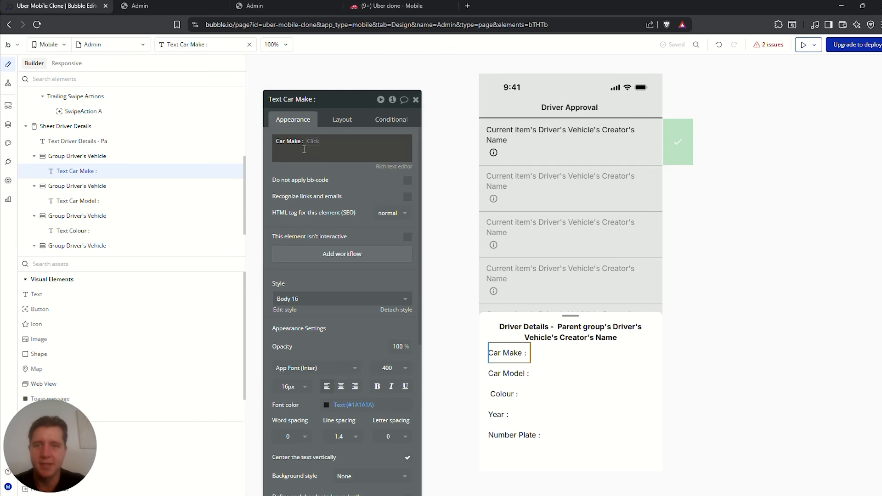
click(311, 142)
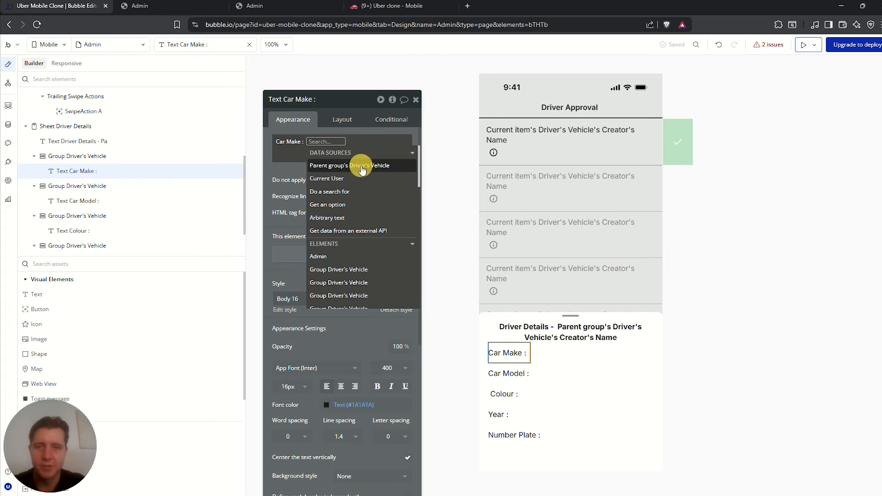
click(363, 167)
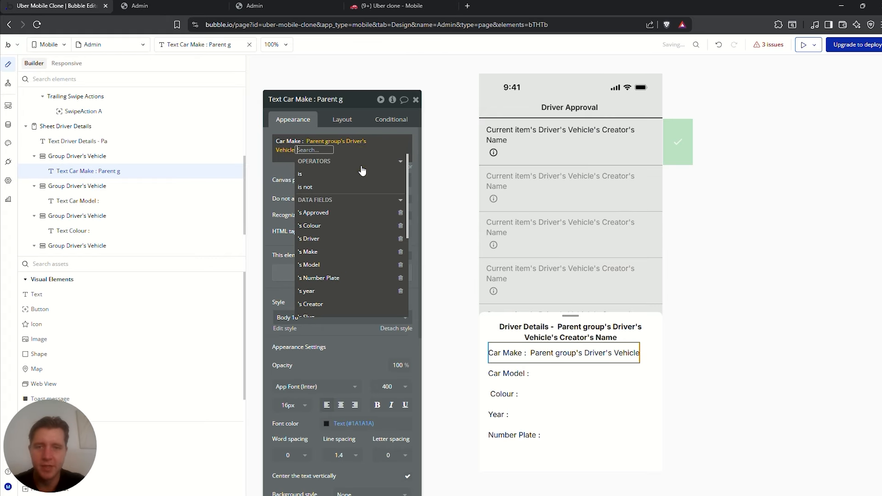
click(309, 251)
click(280, 175)
click(508, 373)
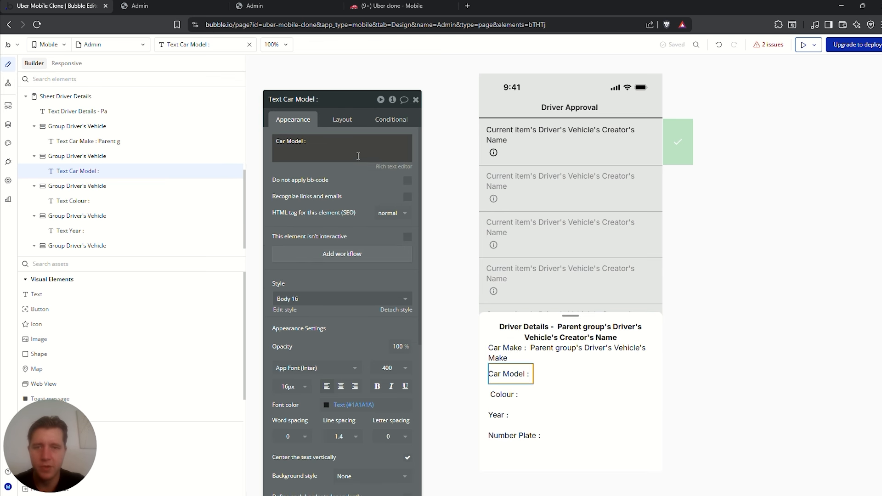
click(341, 148)
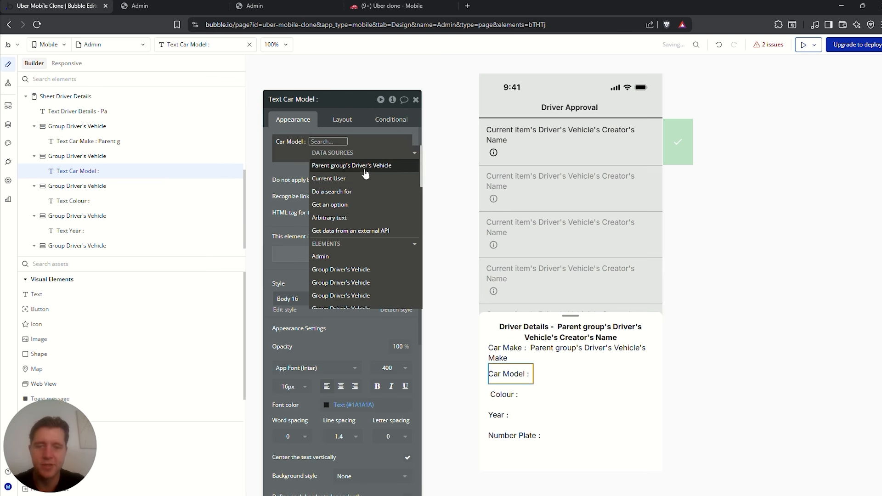
click(347, 167)
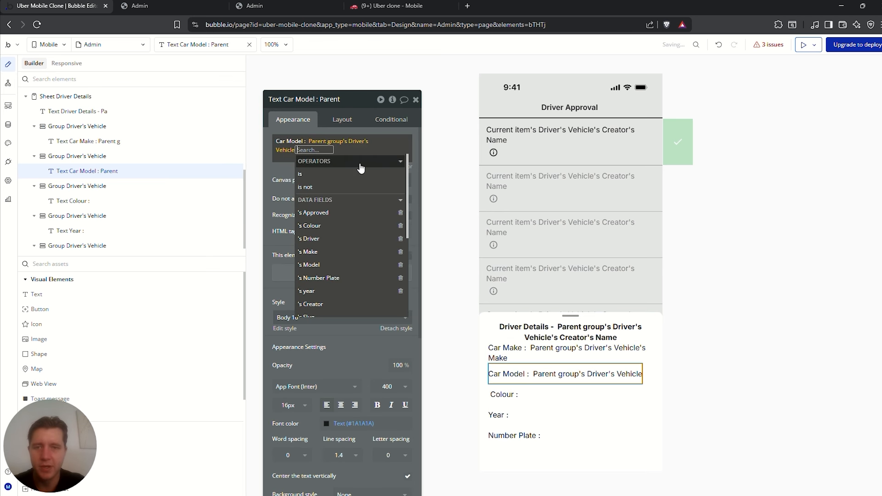
click(321, 258)
click(283, 174)
Append Parent group's Driver's Vehicle's Colour to the Colour label
click(524, 396)
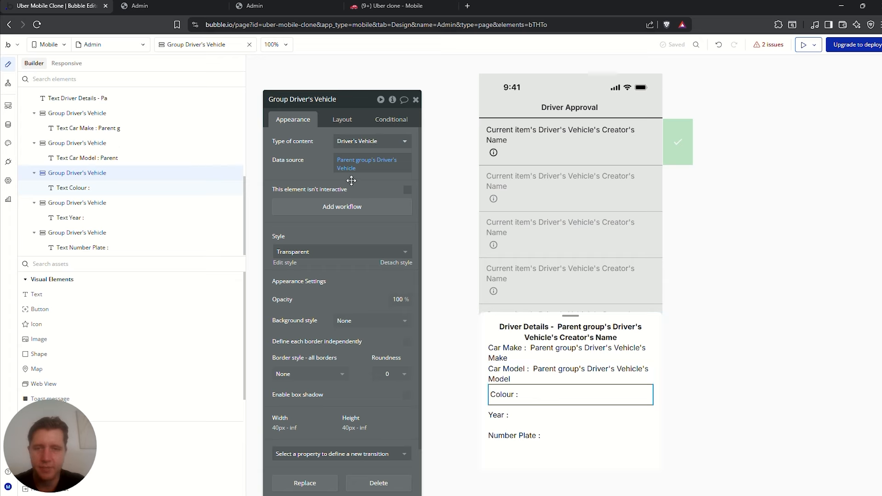
click(101, 188)
click(303, 141)
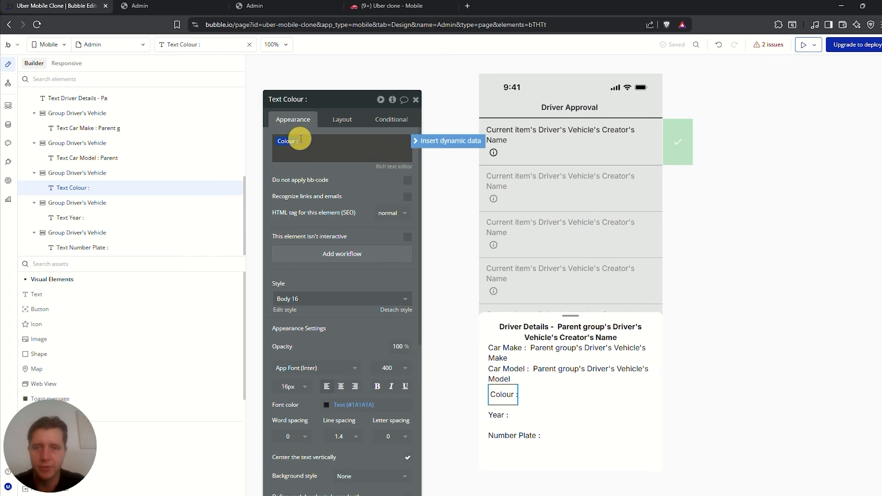
click(435, 141)
click(336, 165)
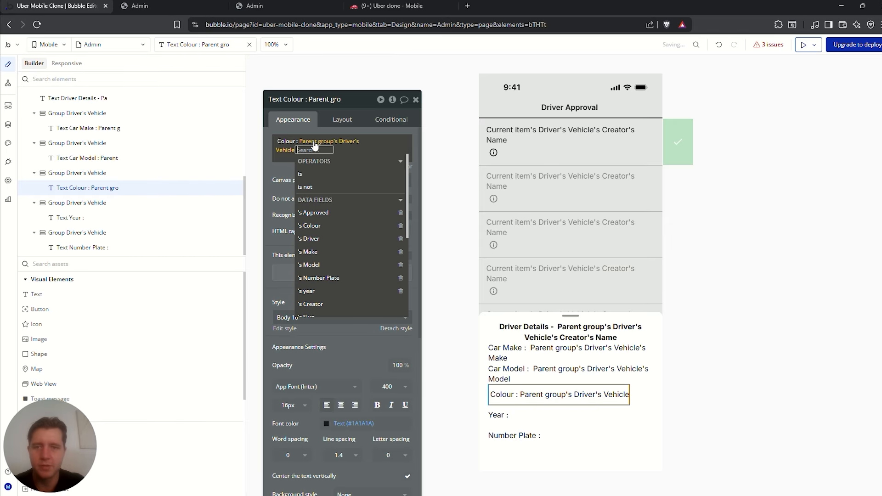
click(312, 225)
Append the vehicle's year and Number Plate to the Year and Number Plate labels
click(510, 413)
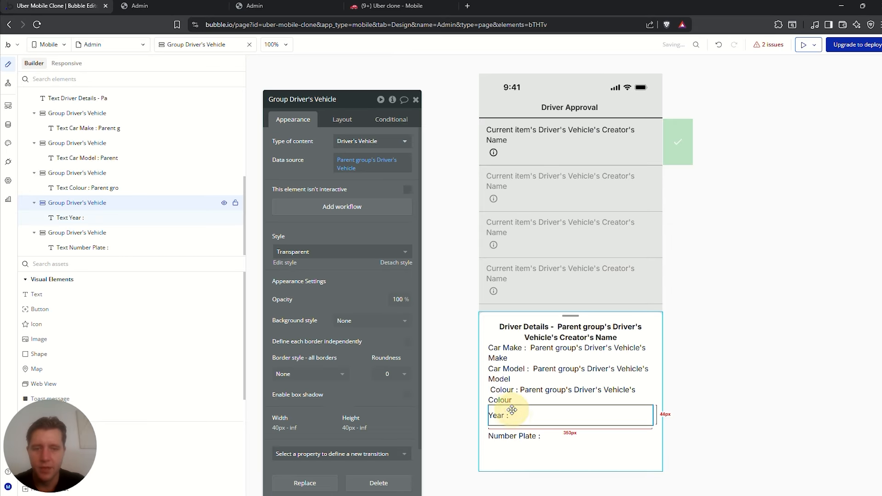
click(496, 415)
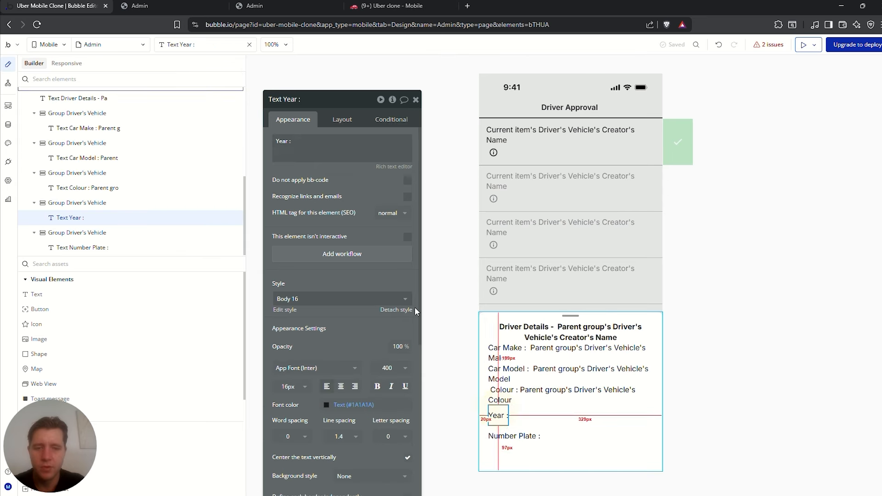
click(400, 147)
click(430, 142)
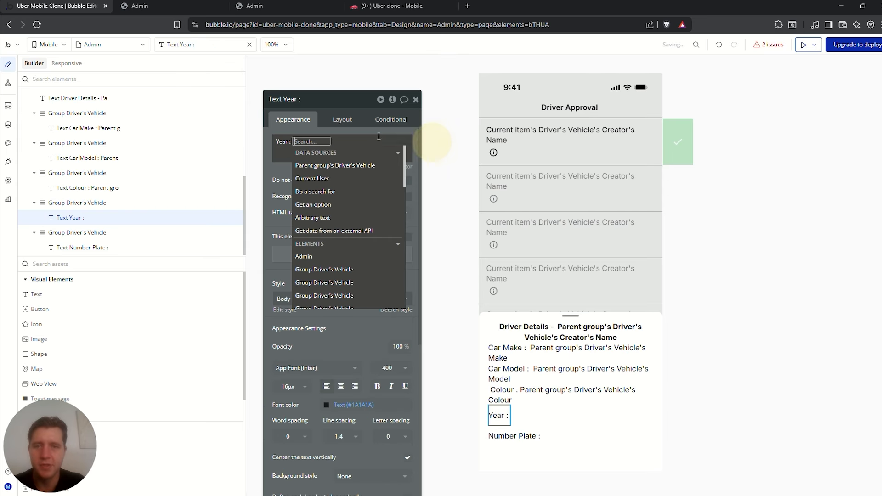
click(338, 167)
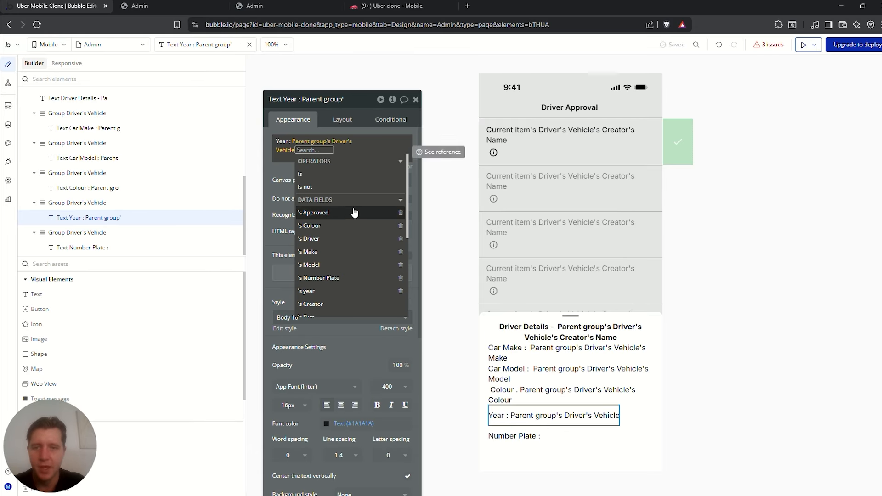
click(322, 291)
click(528, 434)
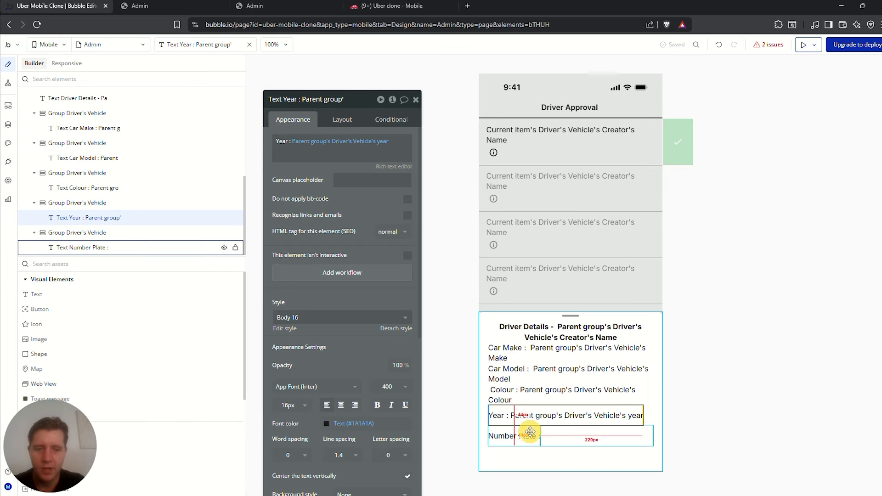
click(334, 143)
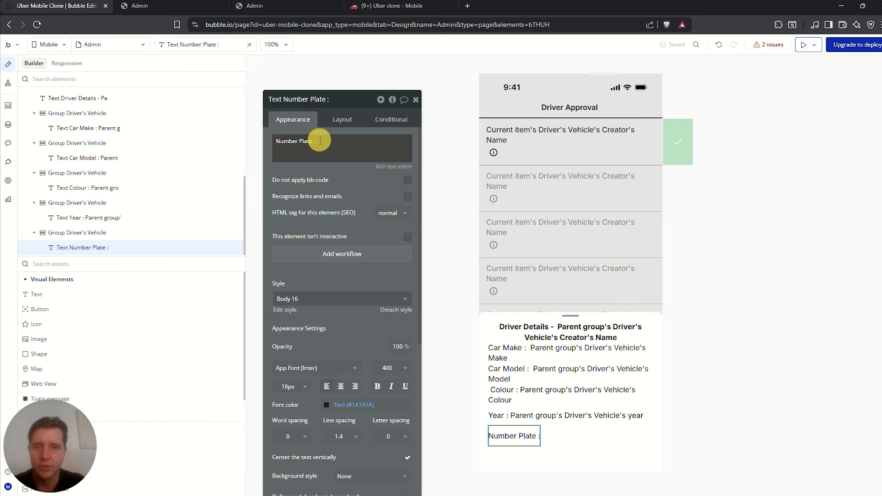
click(421, 146)
click(353, 165)
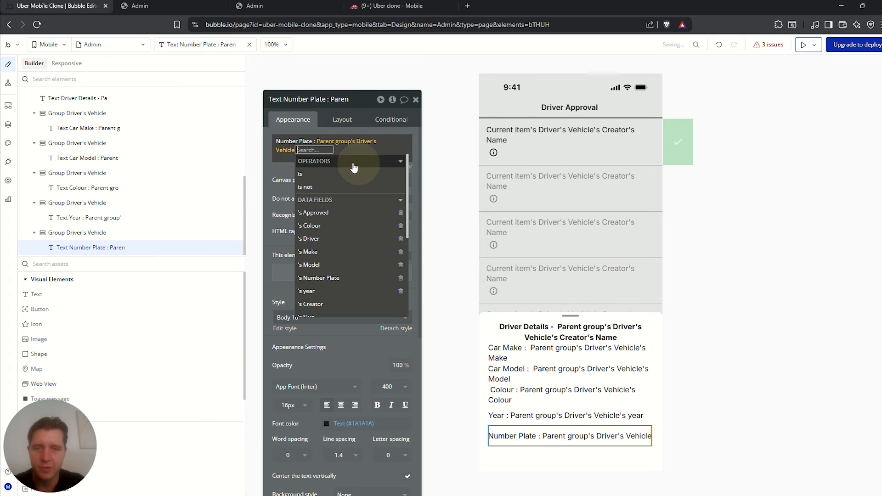
click(322, 278)
Bold the Car Make and Car Model labels in the rich text editor
click(551, 352)
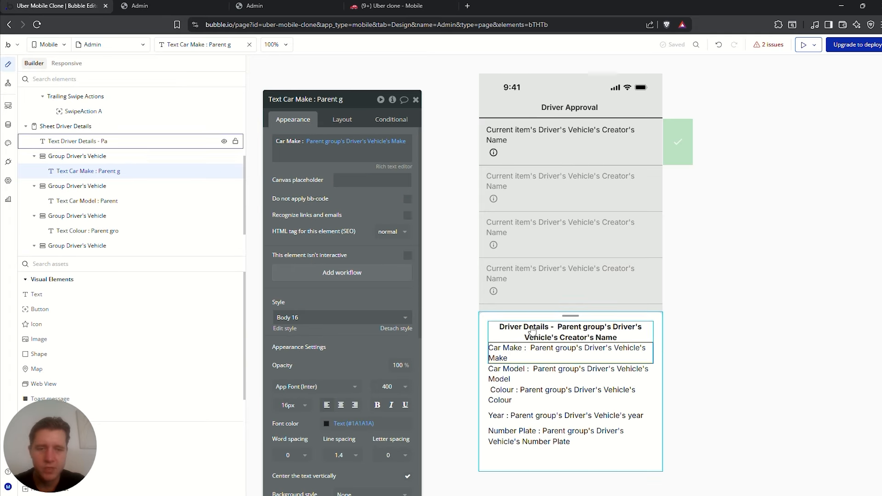
click(394, 166)
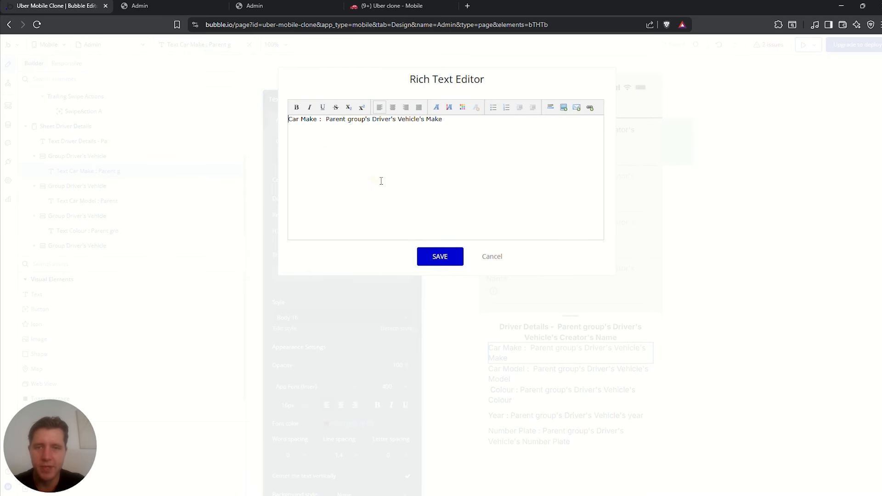
click(492, 256)
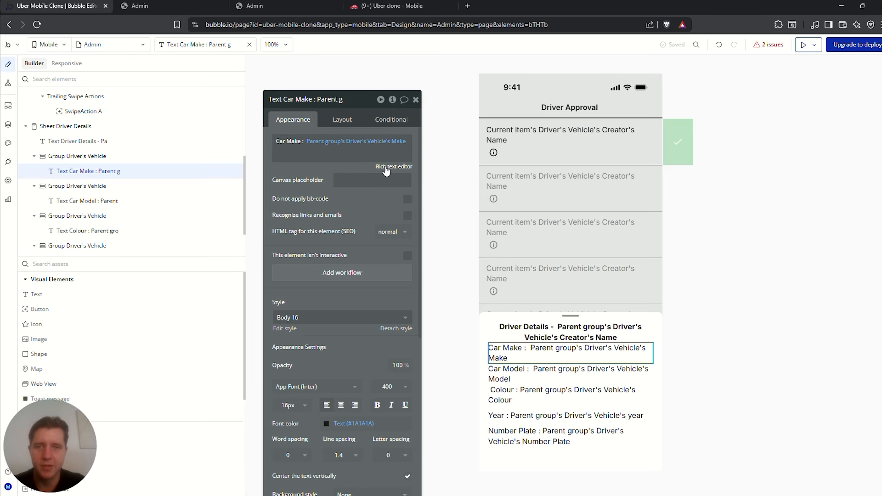
click(386, 167)
drag(321, 119, 288, 119)
click(296, 107)
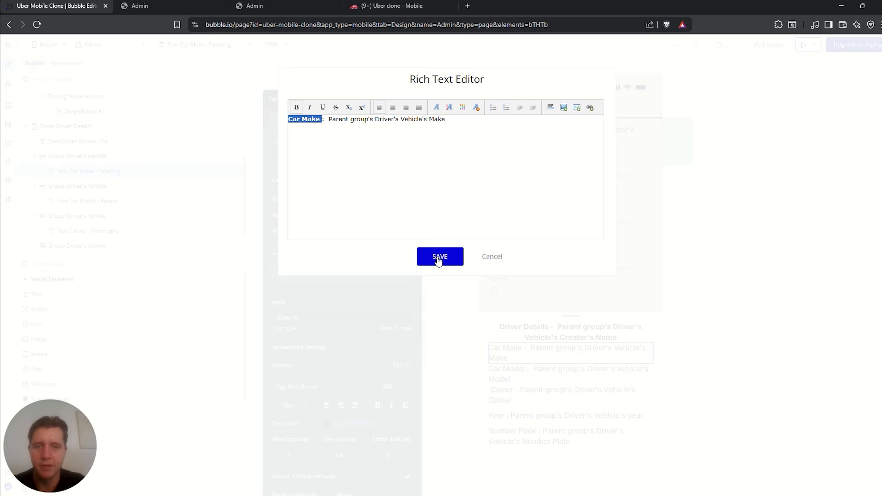
click(439, 257)
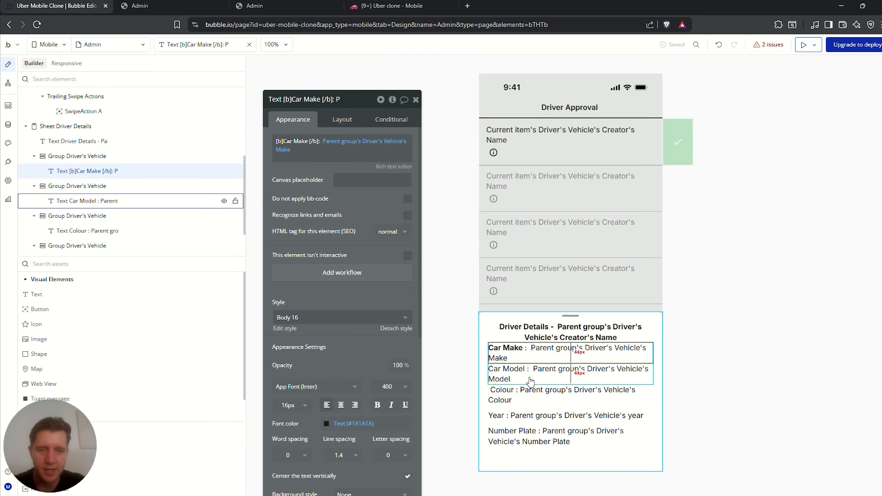
click(529, 370)
click(394, 166)
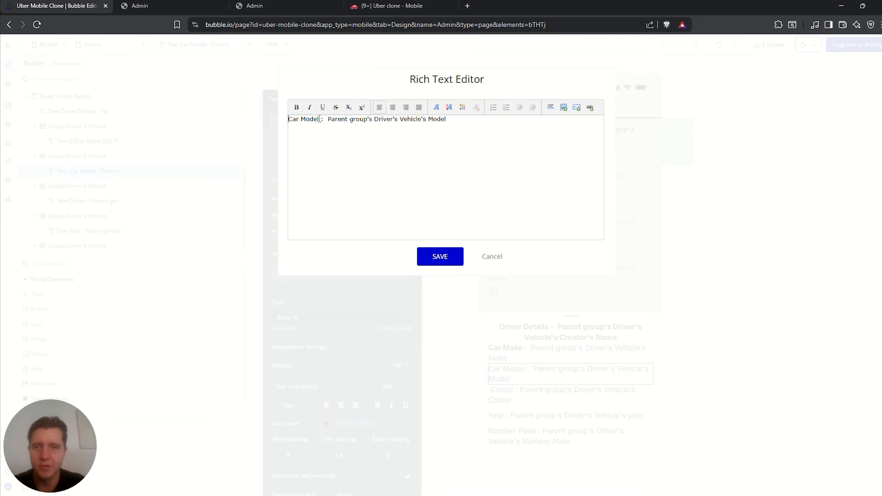
drag(318, 119, 300, 139)
click(296, 109)
click(440, 256)
Bold the Colour and Year labels
click(515, 394)
double_click(291, 142)
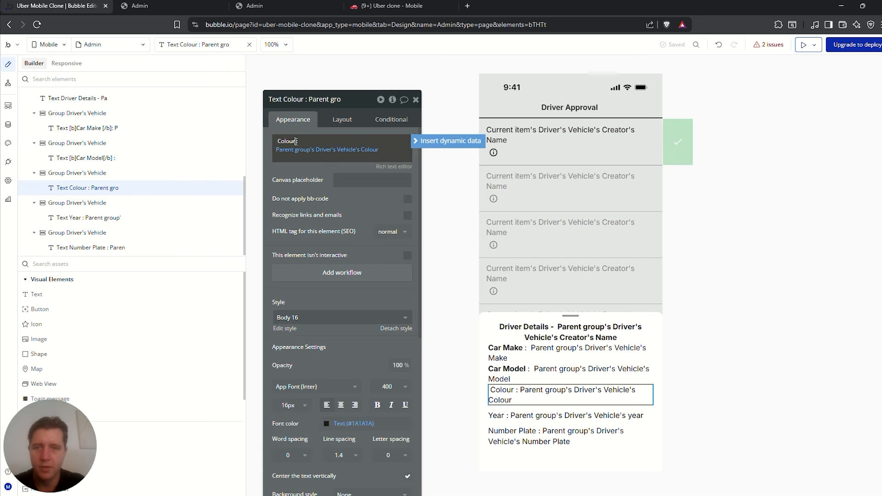
click(394, 167)
click(296, 107)
click(435, 257)
click(570, 416)
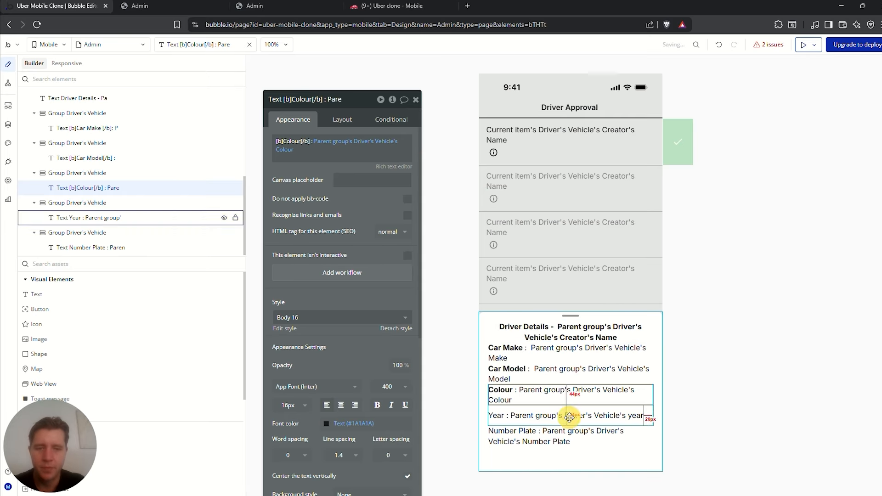
click(394, 166)
drag(302, 120, 286, 124)
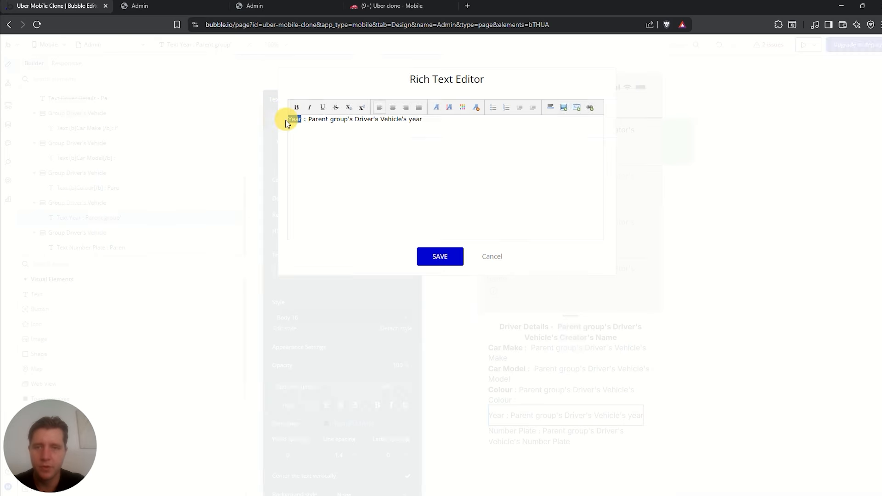
click(296, 108)
click(440, 257)
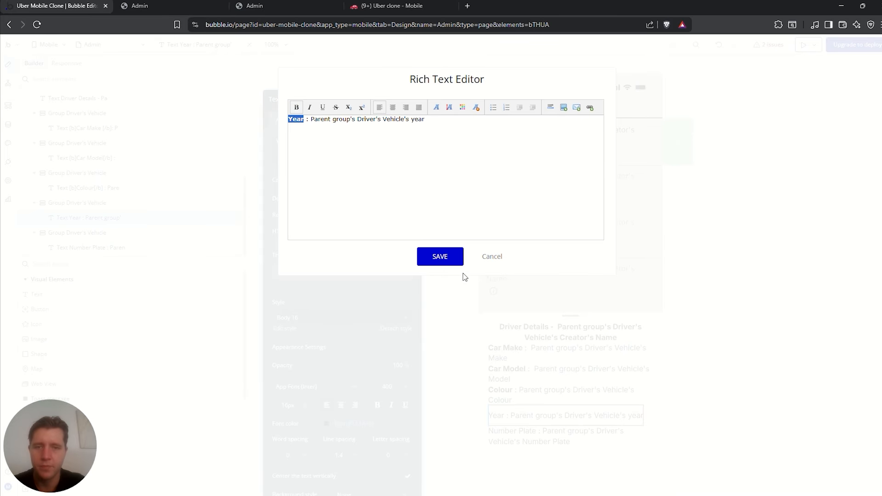
Bold the Number Plate label
click(570, 436)
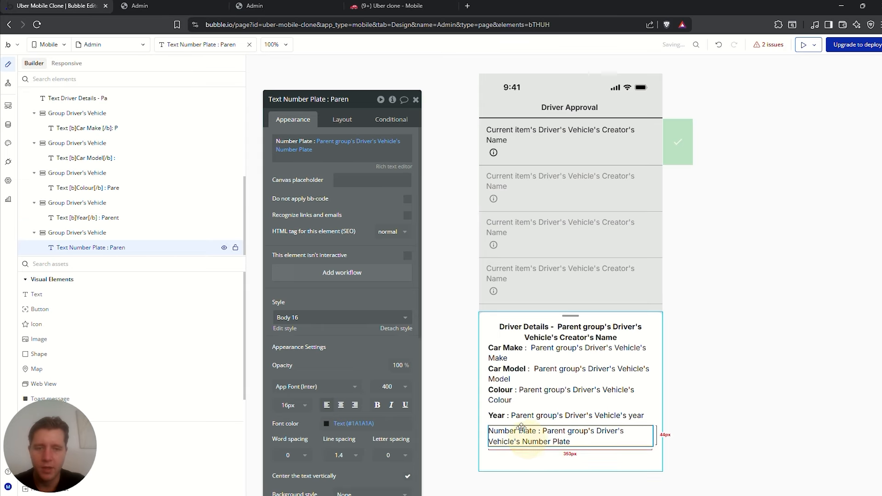
click(387, 167)
drag(335, 119, 288, 120)
click(296, 107)
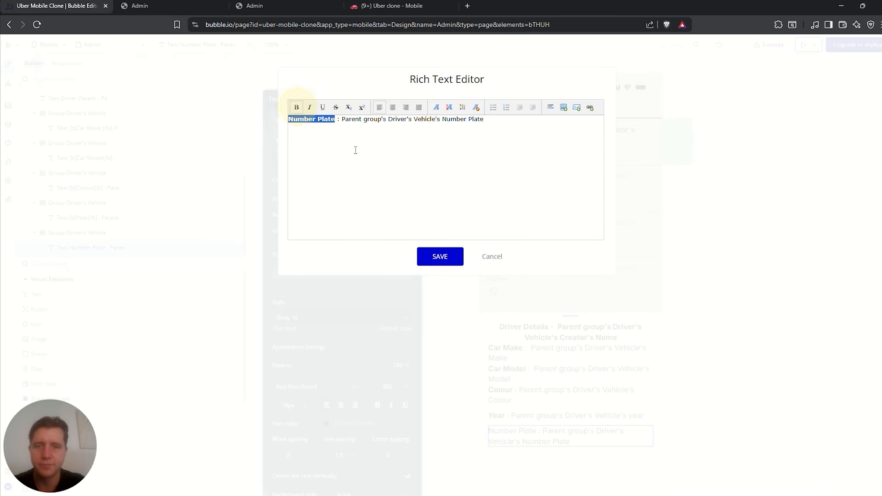
click(436, 257)
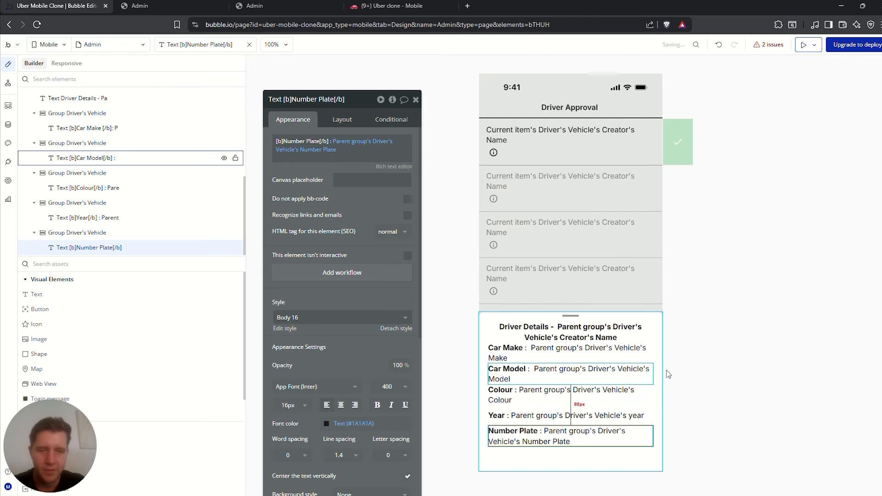
click(551, 332)
click(341, 121)
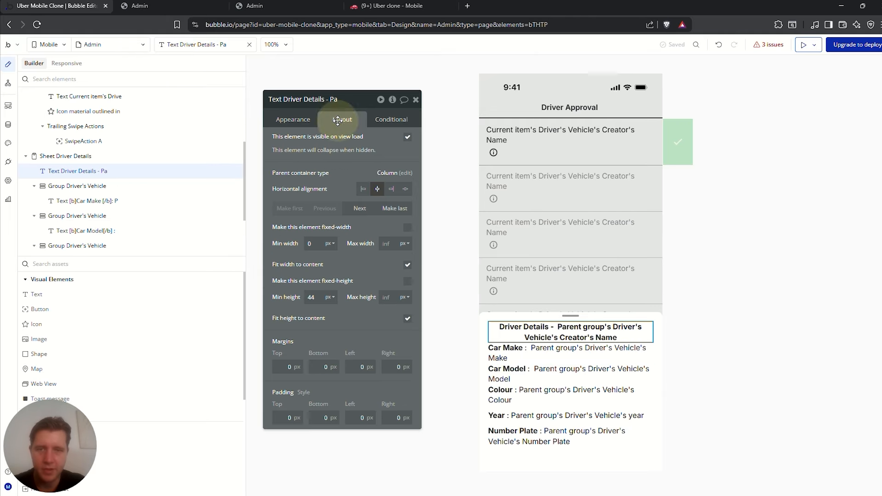
click(483, 328)
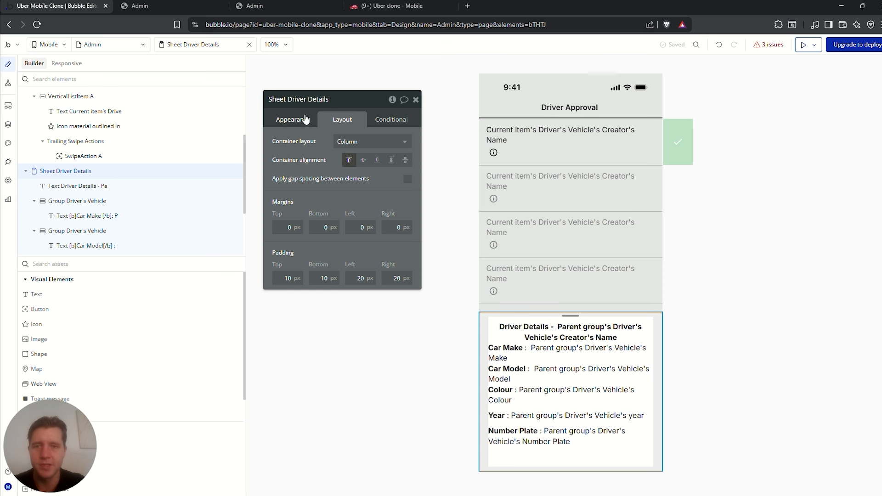
Turn on gap spacing with a 5px row gap for the sheet, then preview the app
click(408, 179)
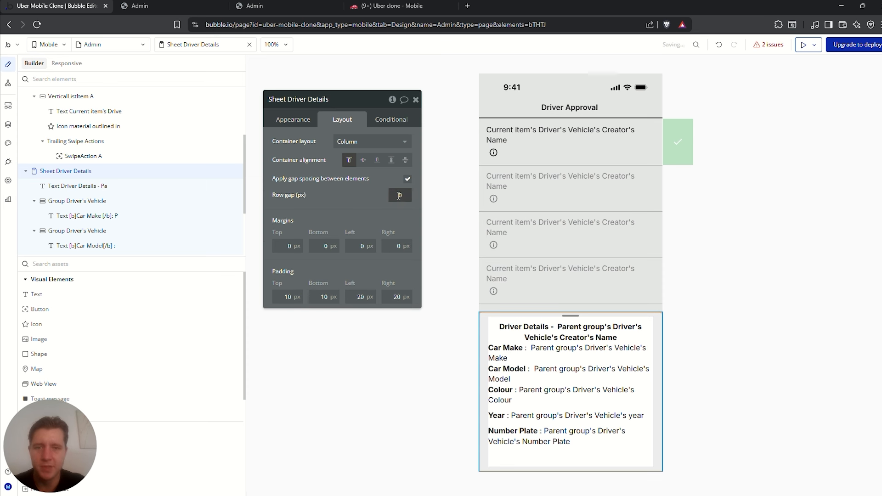
click(414, 196)
text(1)
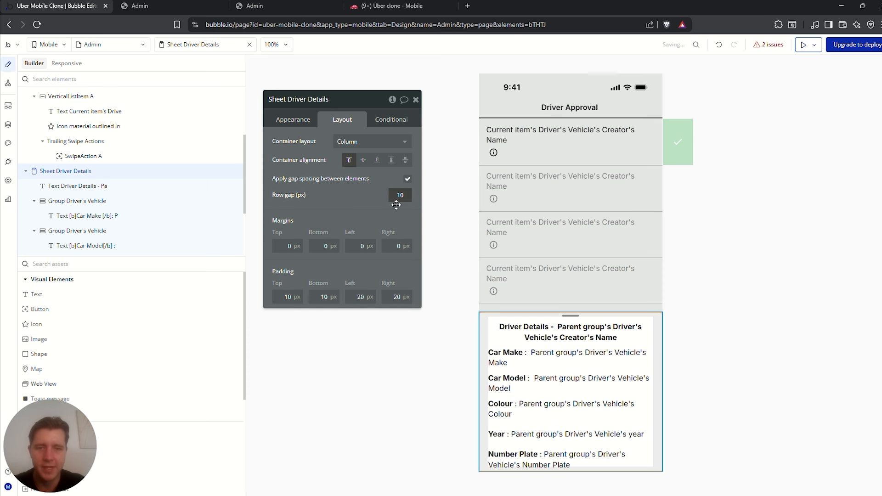
click(395, 198)
drag(397, 198, 414, 196)
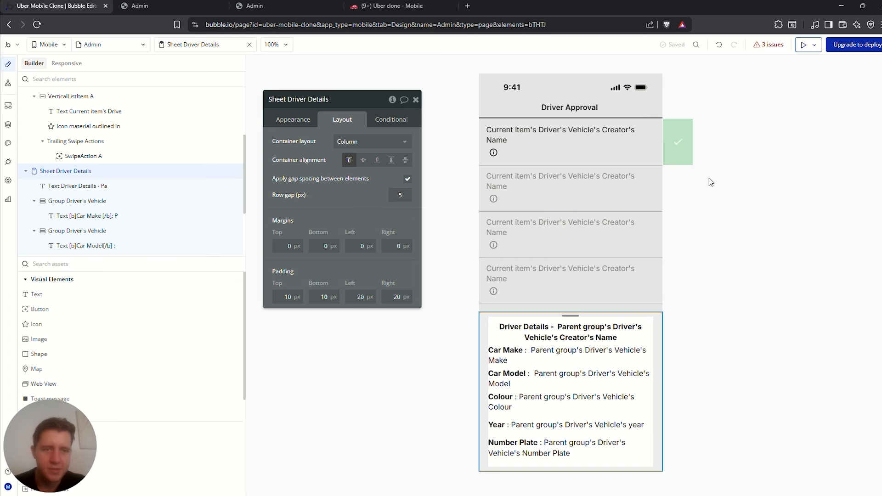
click(803, 46)
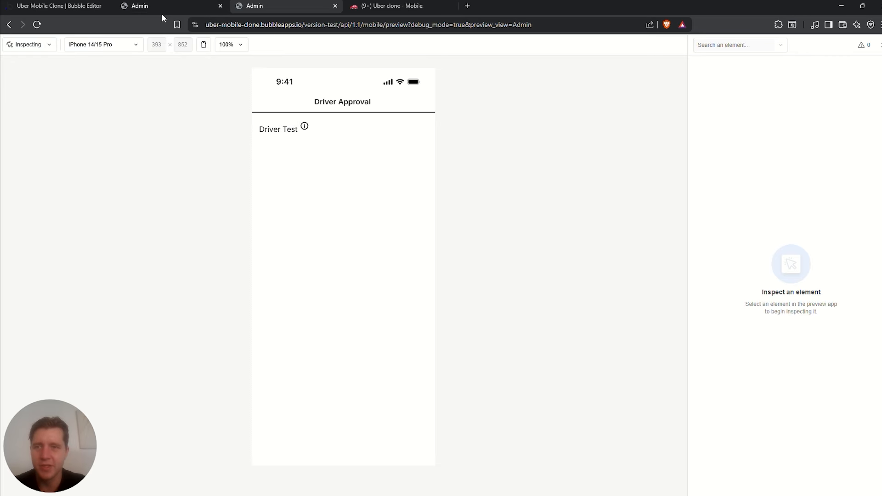
Spread the first driver row's name and info icon to opposite ends
click(56, 5)
click(536, 143)
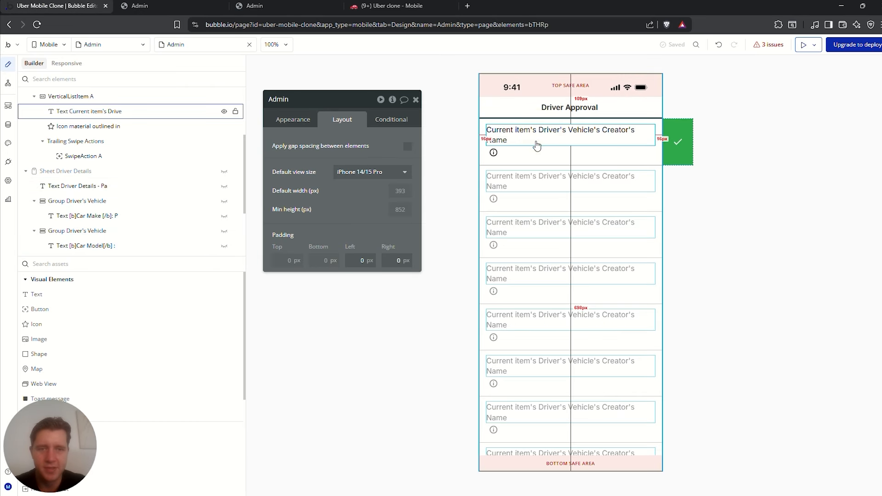
click(547, 153)
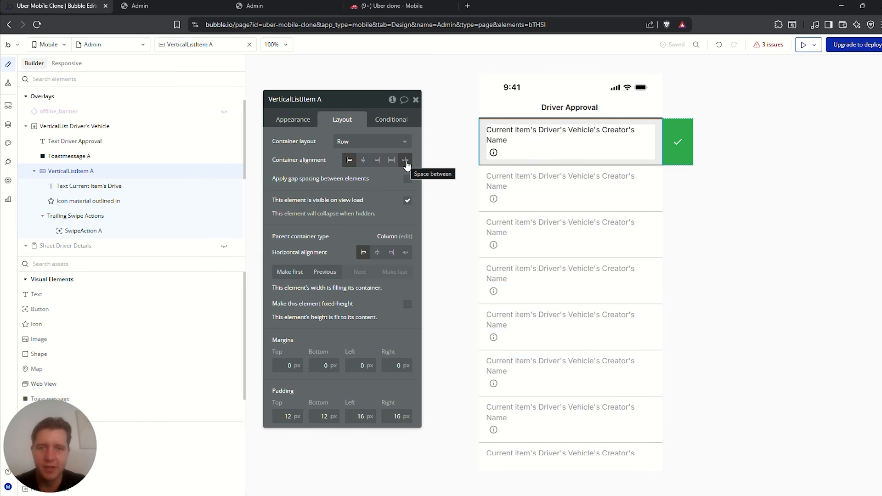
click(406, 161)
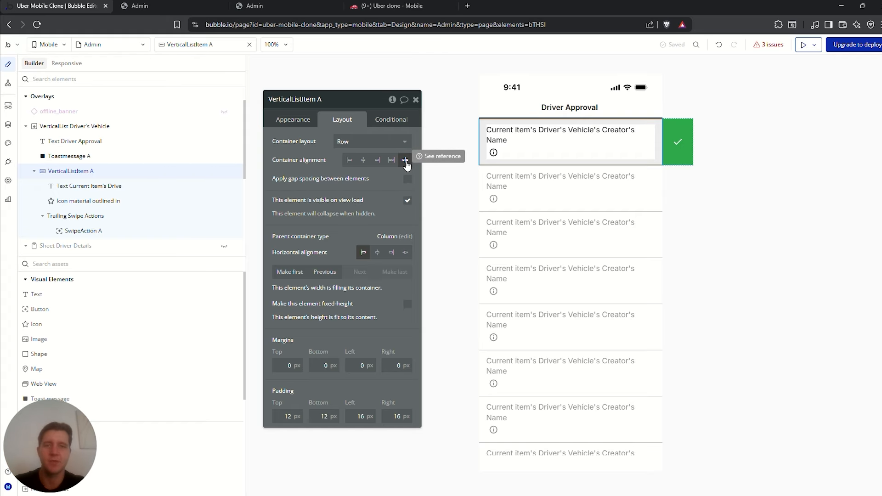
click(254, 6)
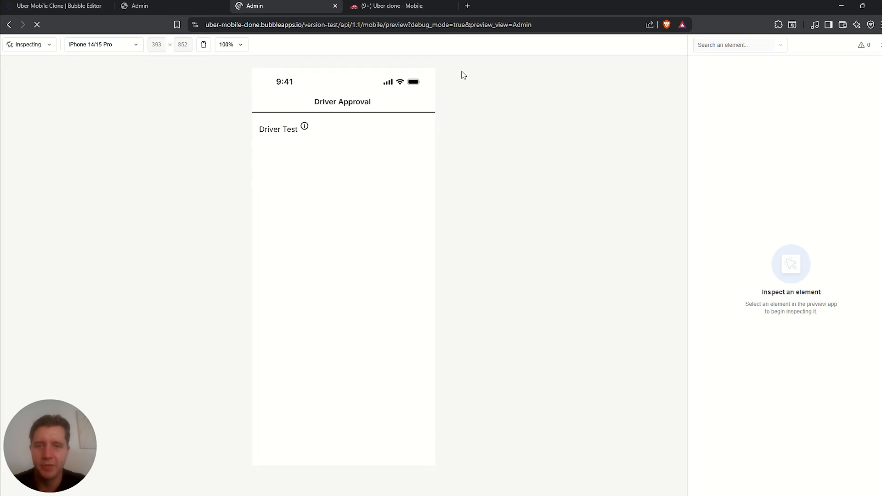
Vertically centre the info icon and driver name, then check the Admin preview
click(80, 6)
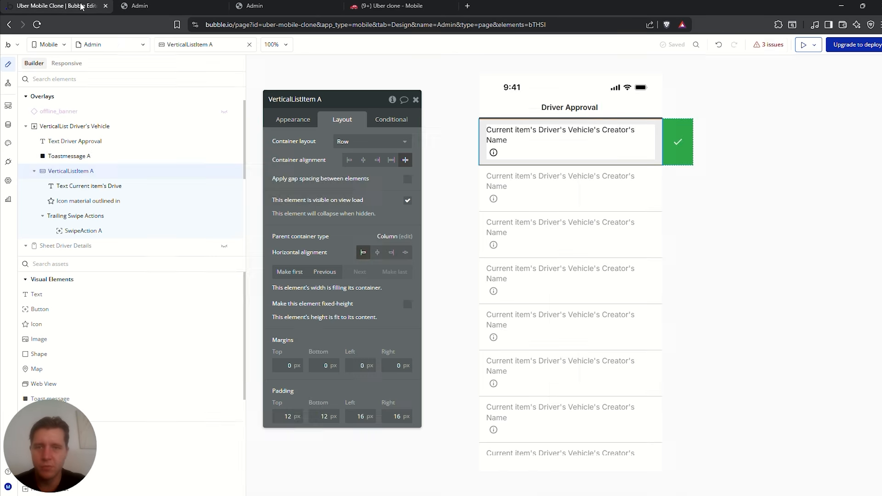
click(499, 153)
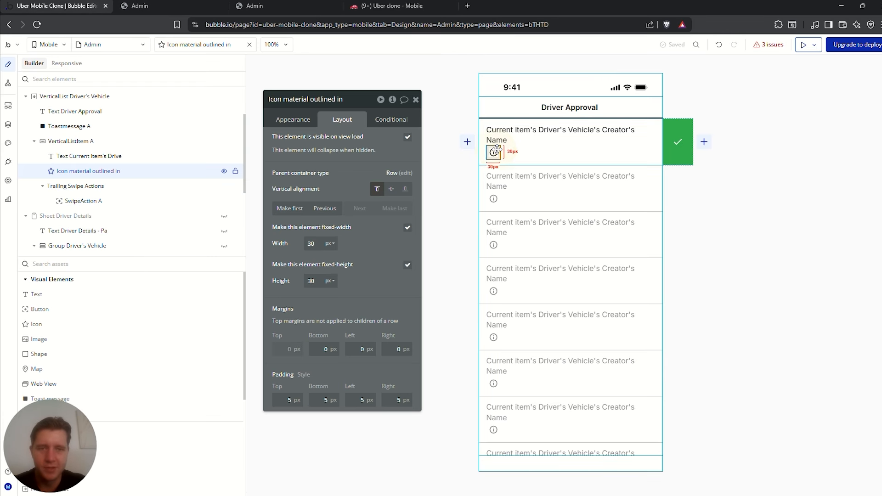
click(391, 189)
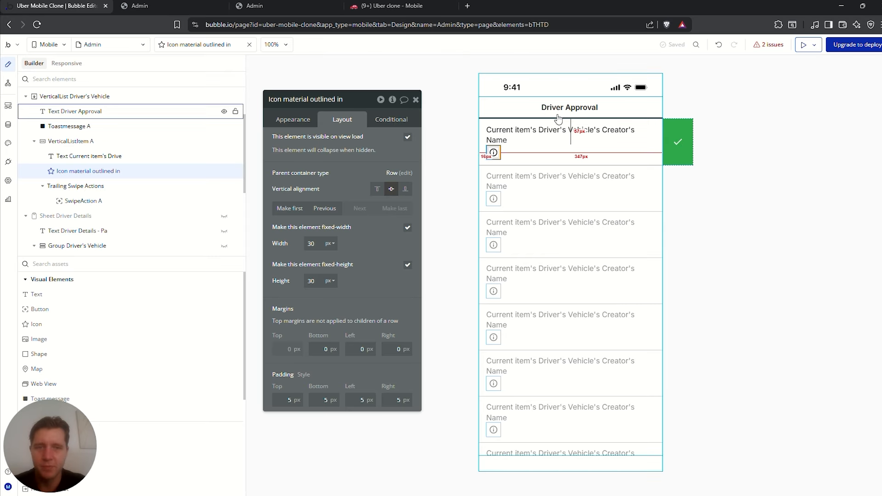
click(543, 134)
click(377, 189)
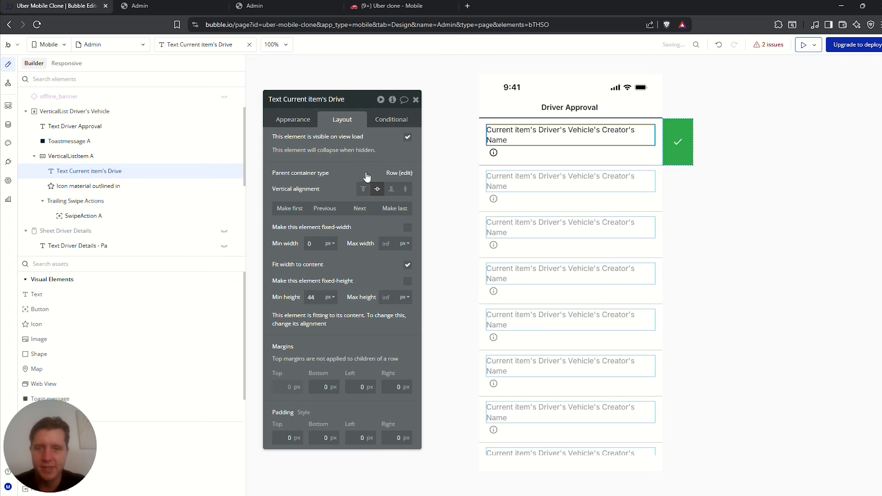
click(250, 6)
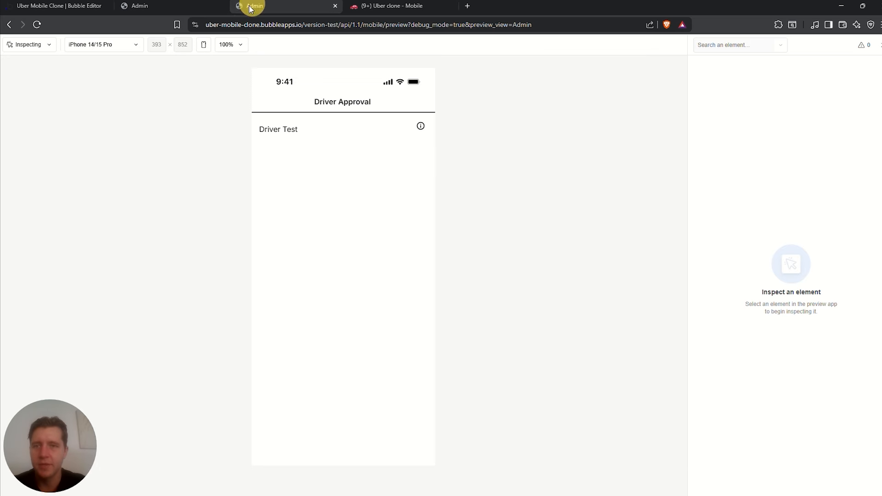
click(183, 5)
click(220, 5)
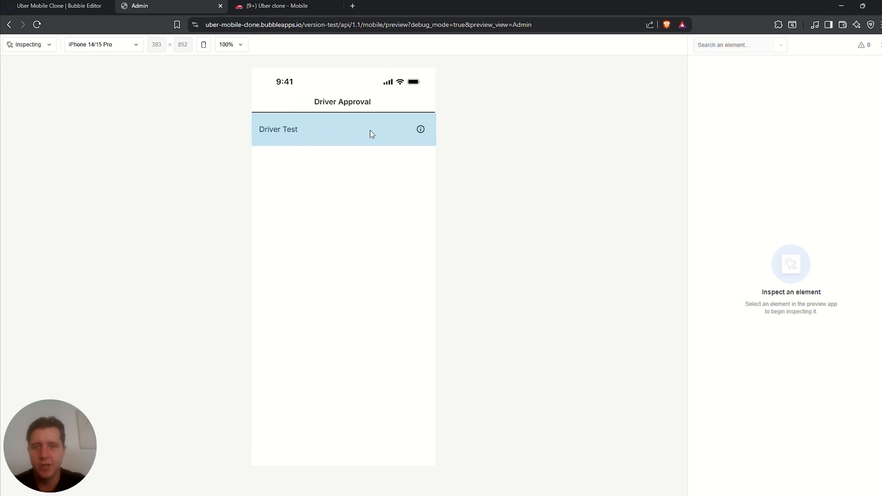
Inspect the info icon, switch the preview to Previewing mode, and open Driver Test's Driver Details sheet
mouse_move(371, 131)
mouse_down()
mouse_move(304, 138)
mouse_move(373, 137)
mouse_up()
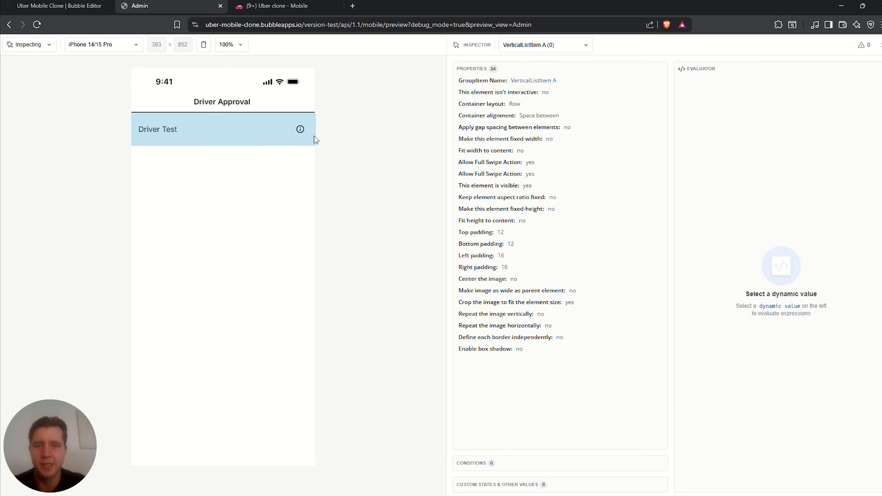
click(300, 131)
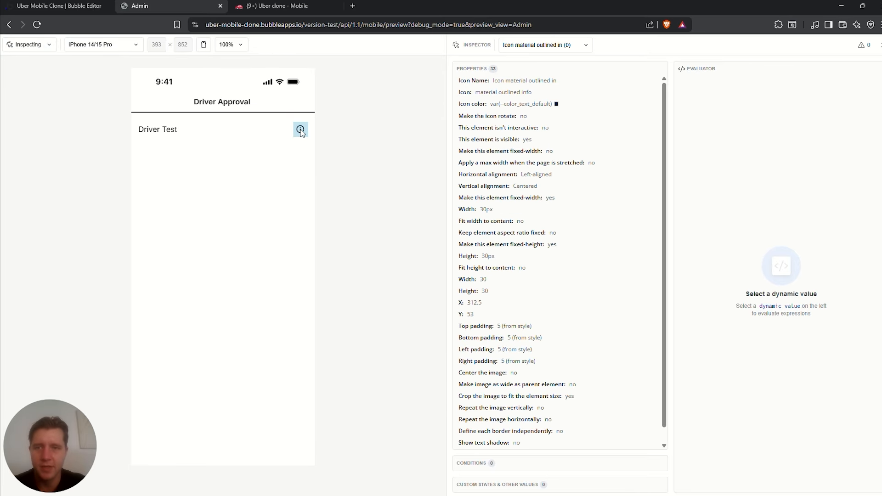
click(29, 45)
click(31, 64)
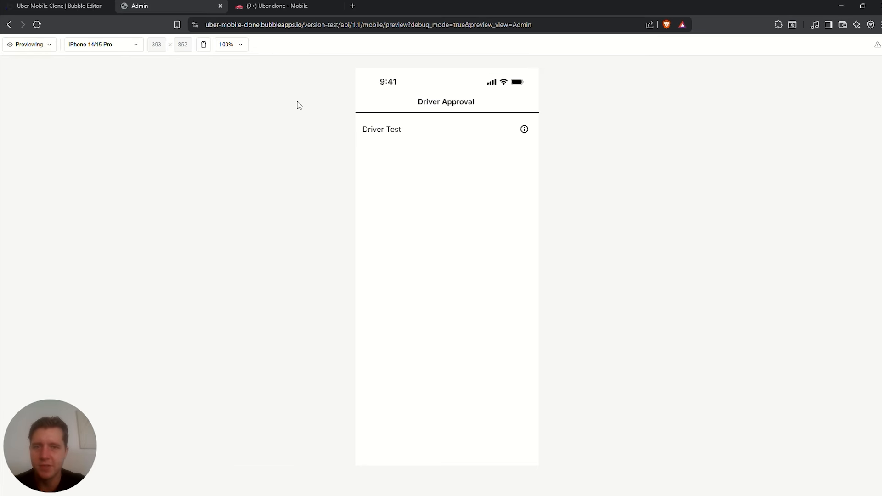
click(525, 130)
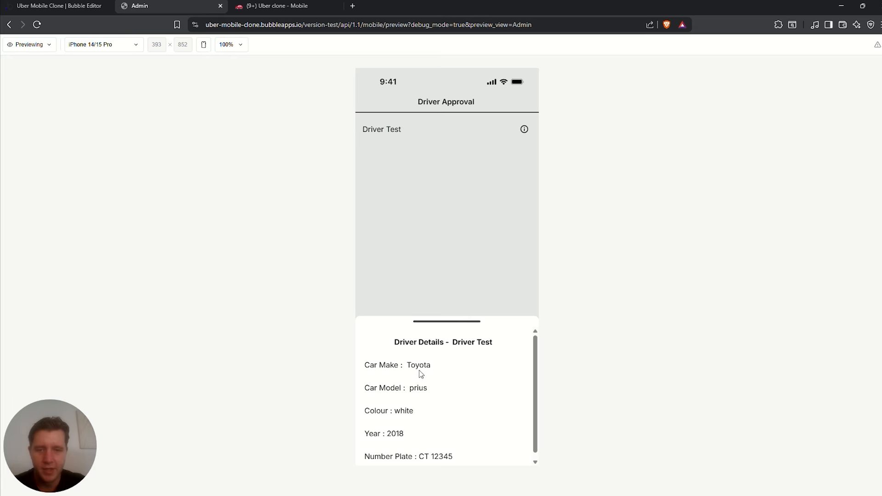
Review Driver Test's vehicle details, close the sheet, and swipe the row to approve the driver
scroll(434, 384, down, 1)
scroll(489, 342, up, 1)
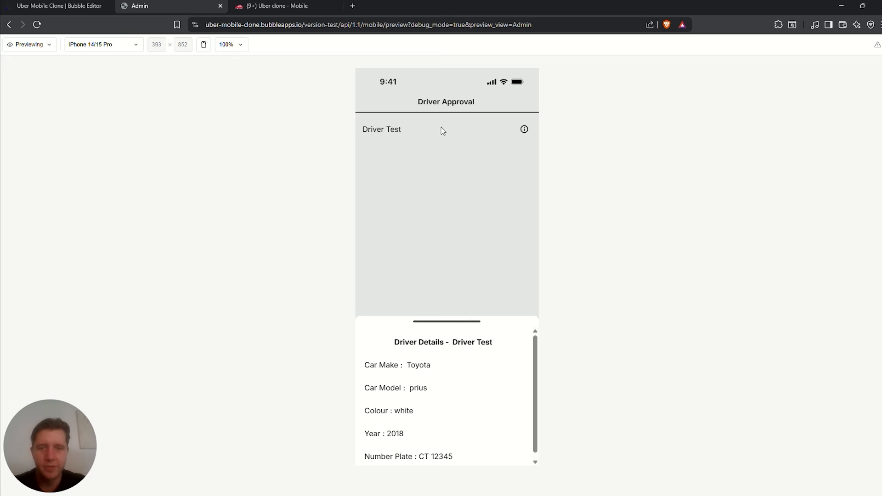
scroll(453, 388, down, 1)
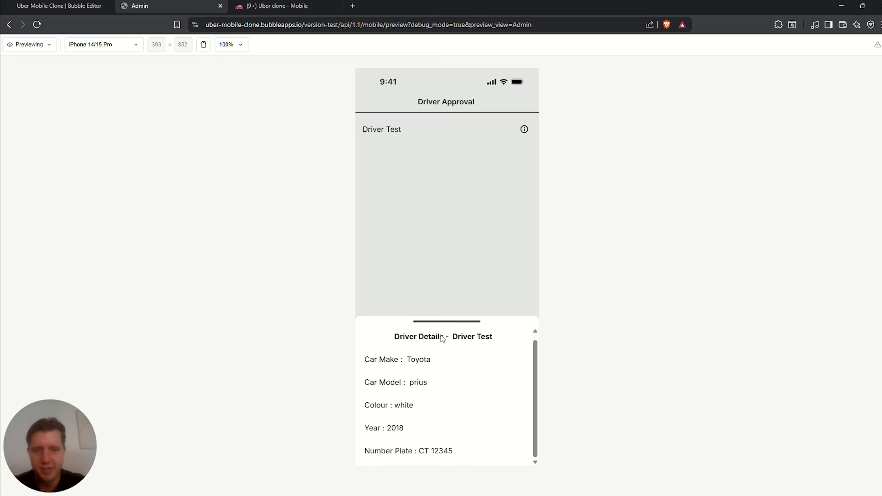
drag(497, 335, 458, 337)
click(420, 385)
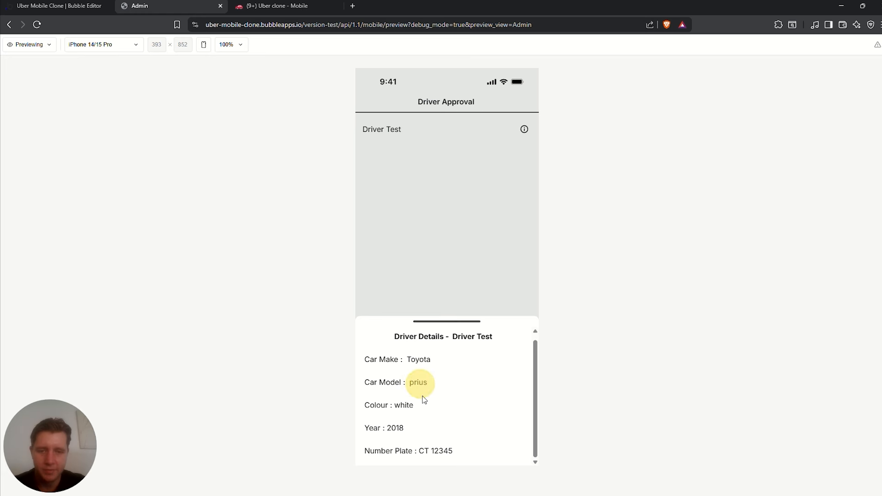
click(403, 408)
click(401, 425)
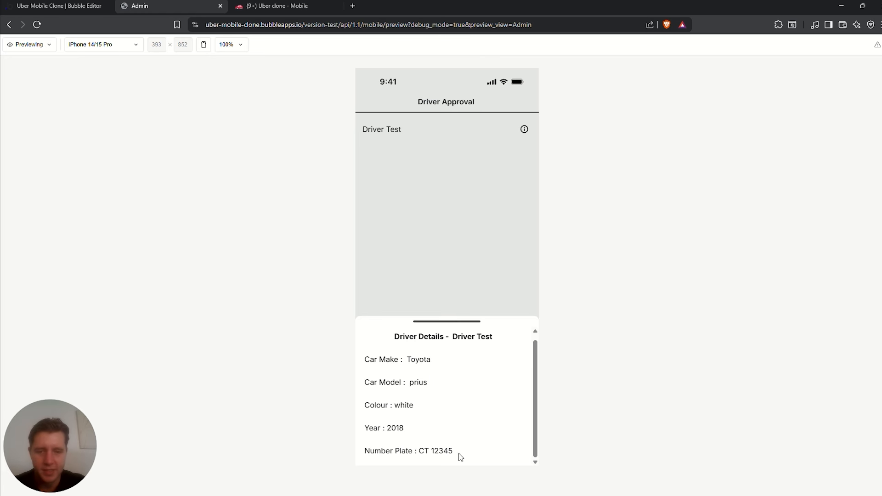
drag(456, 330, 455, 434)
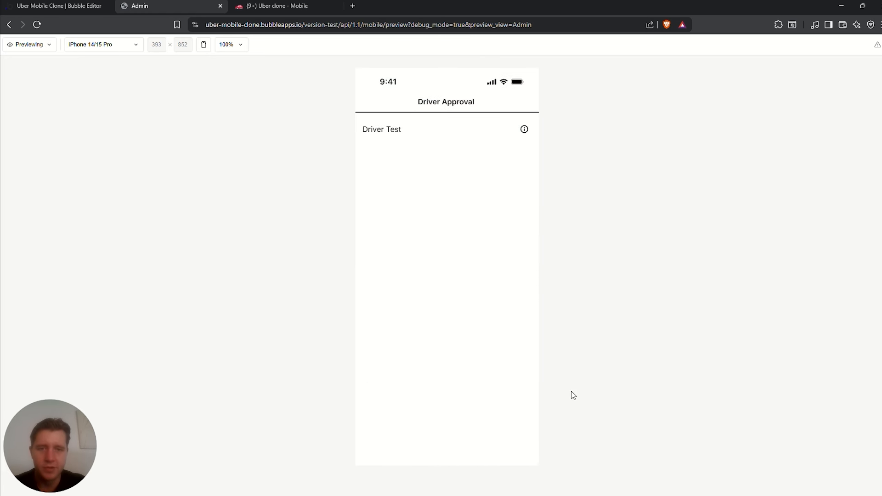
drag(509, 127, 312, 135)
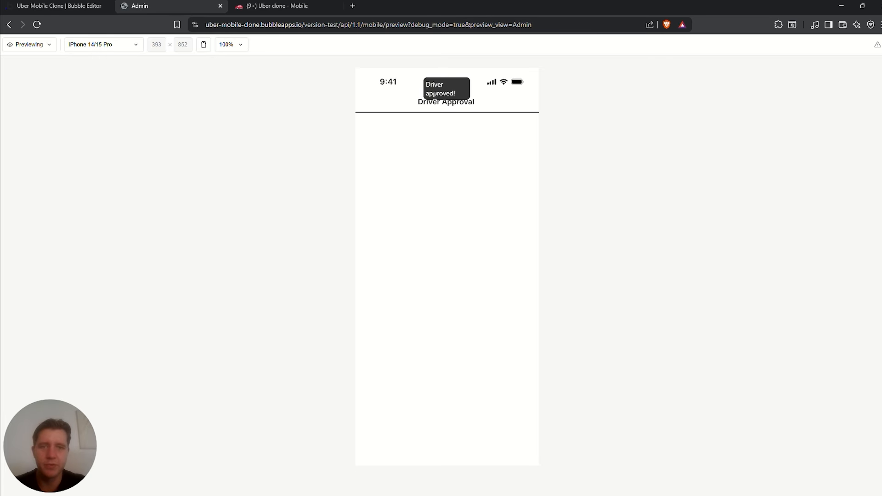
Review the Features checklist in Notion, including the Driver details registration task
click(78, 6)
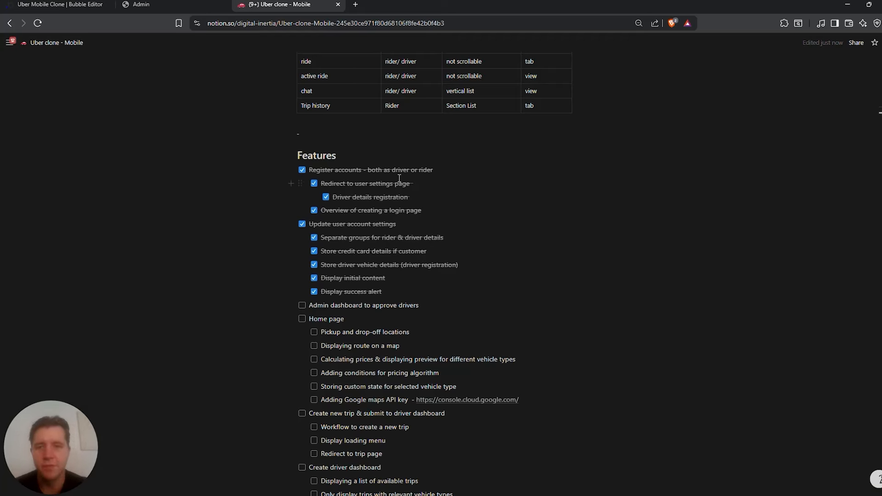
drag(403, 198, 336, 196)
scroll(339, 234, down, 1)
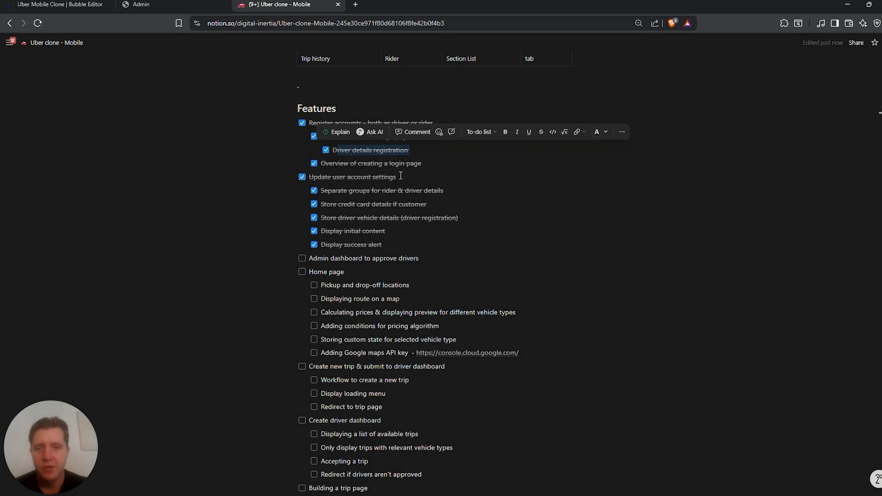
drag(396, 177, 336, 177)
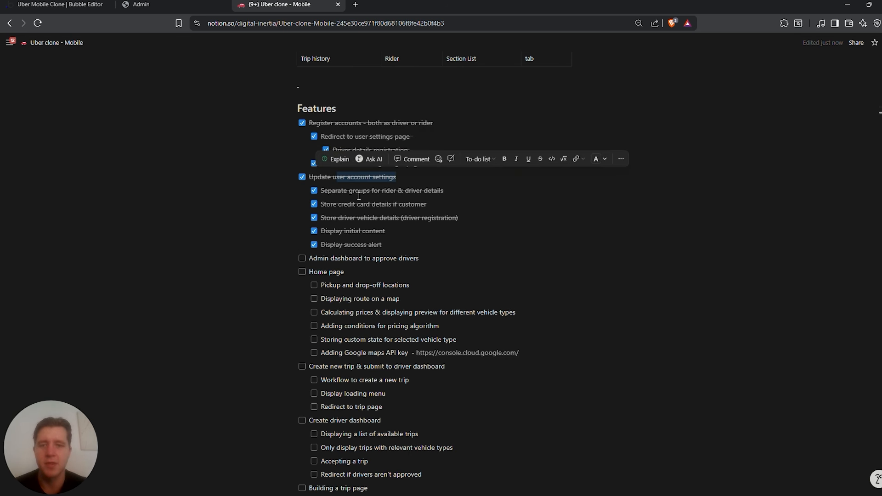
drag(384, 245, 344, 245)
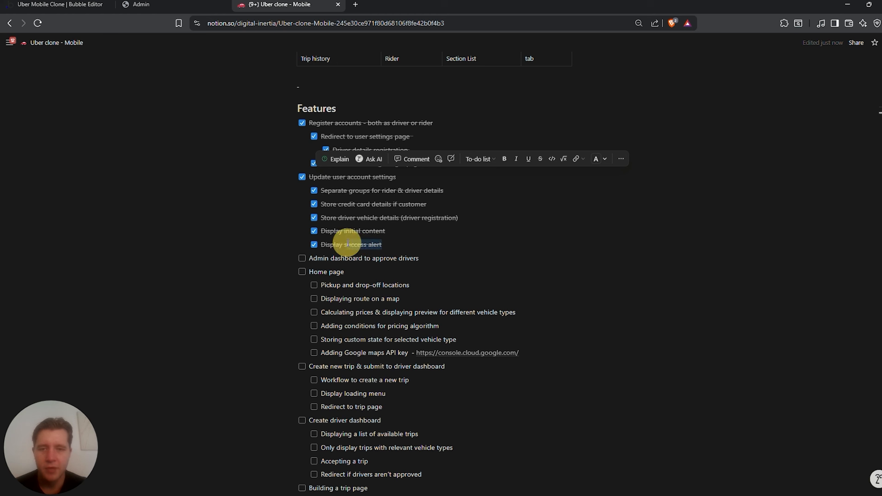
scroll(320, 239, down, 1)
click(230, 209)
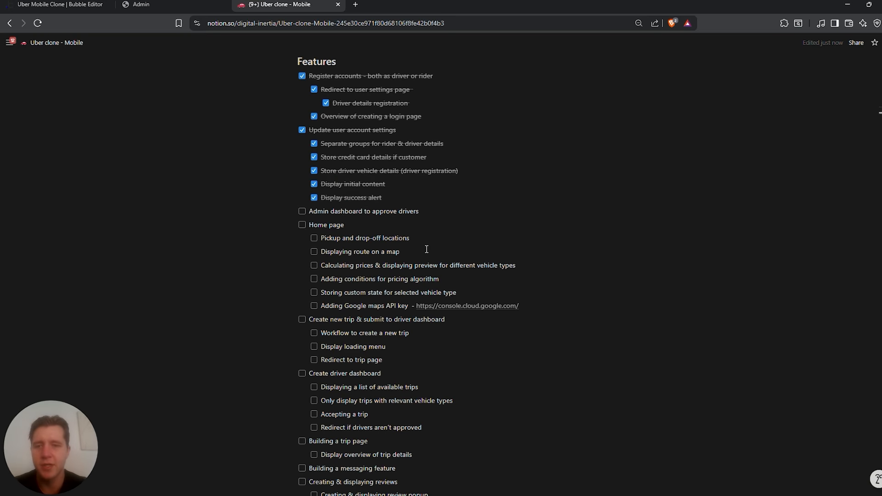
Check the Pages table's admin row, planned as a vertical list page style
scroll(350, 250, up, 8)
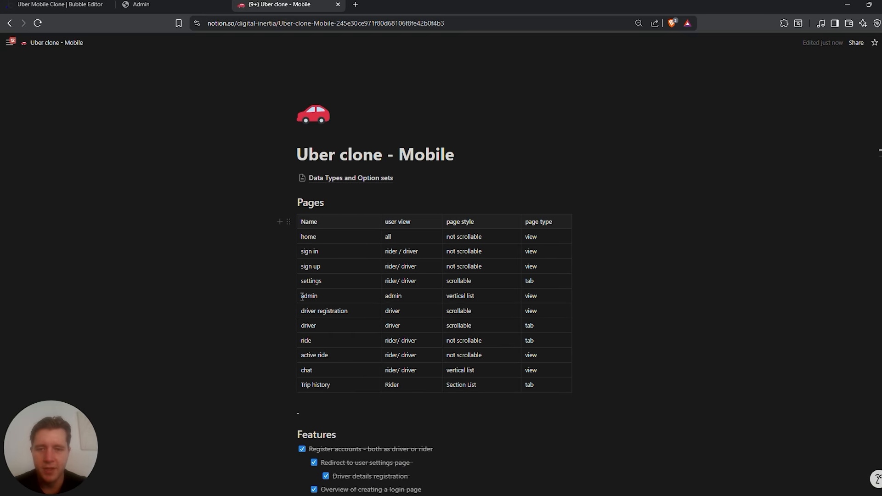
drag(302, 296, 317, 294)
click(475, 296)
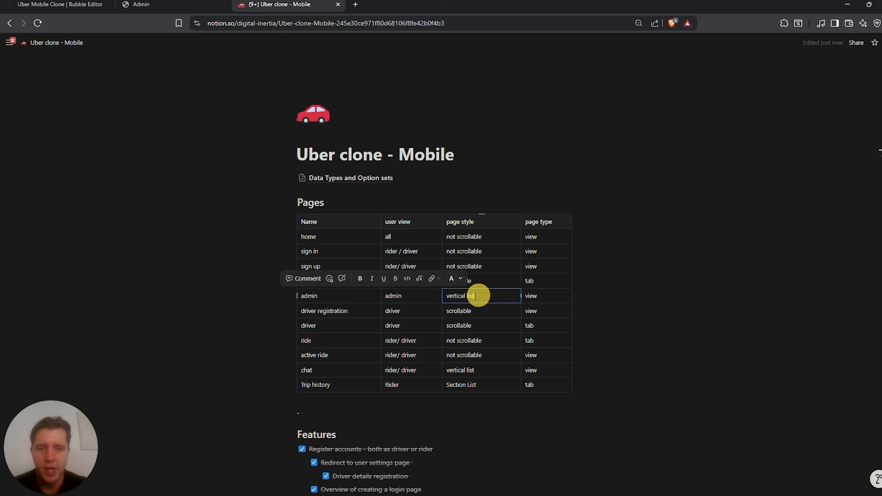
Create a new mobile view named Admin as a Vertical List and select its first list item
click(69, 4)
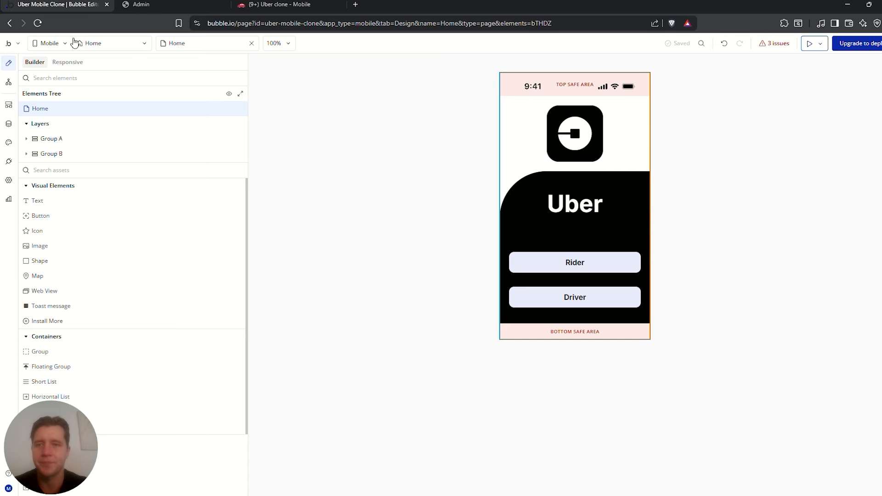
click(98, 43)
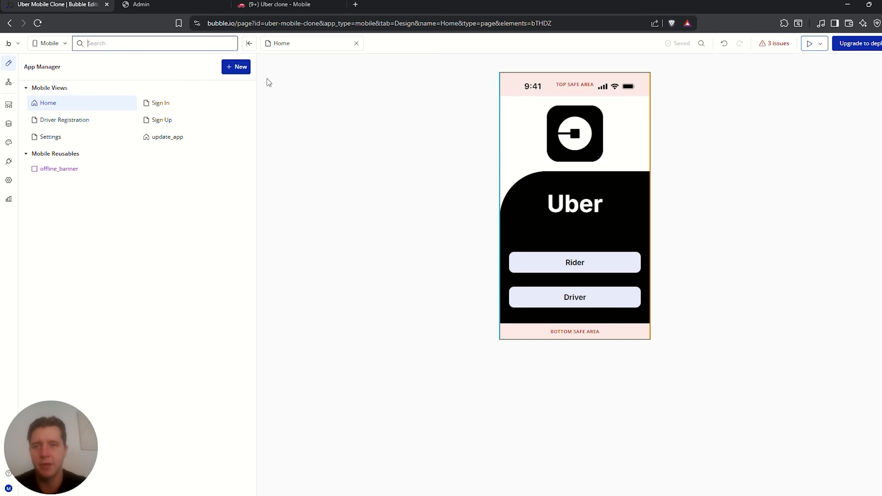
click(236, 66)
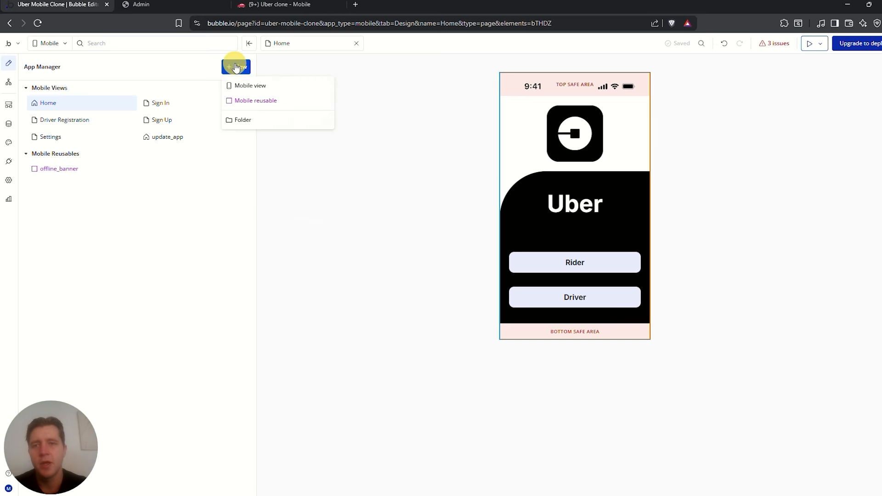
click(240, 88)
text(Admi)
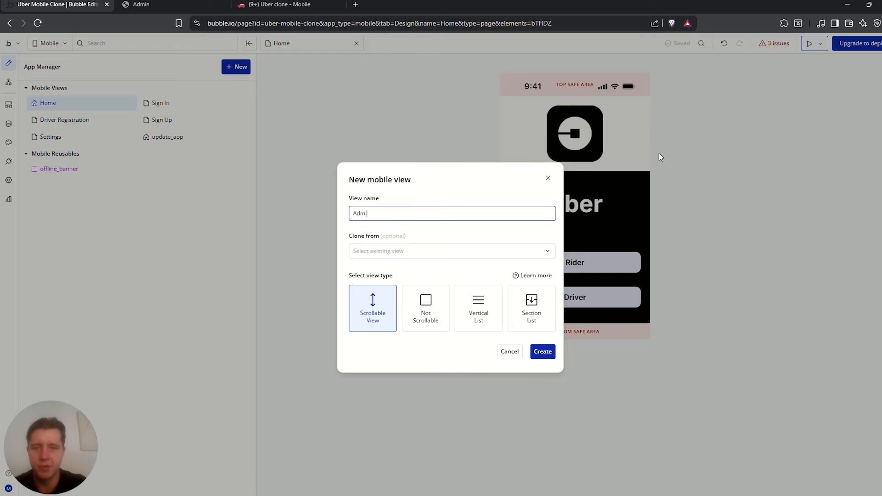
text(n)
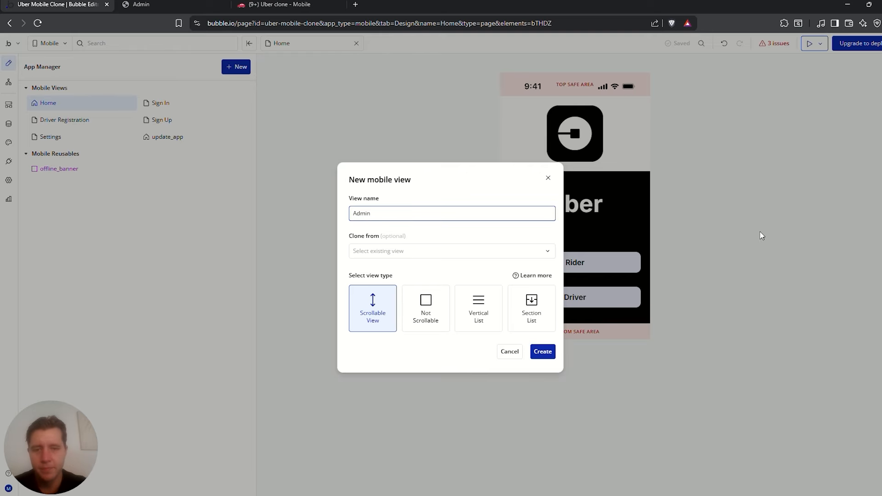
click(480, 305)
click(546, 354)
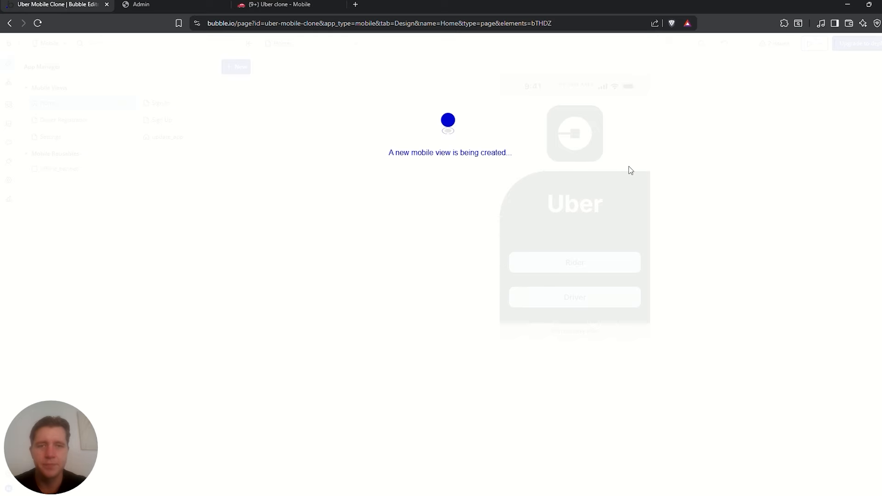
click(534, 105)
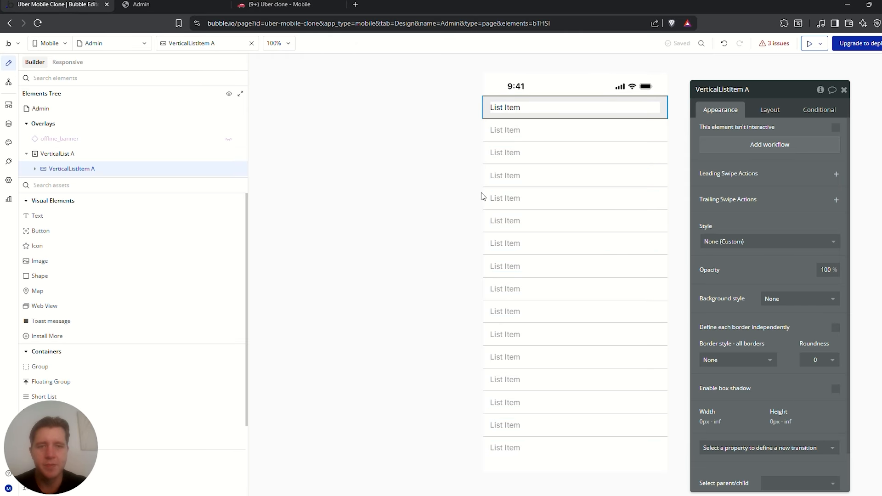
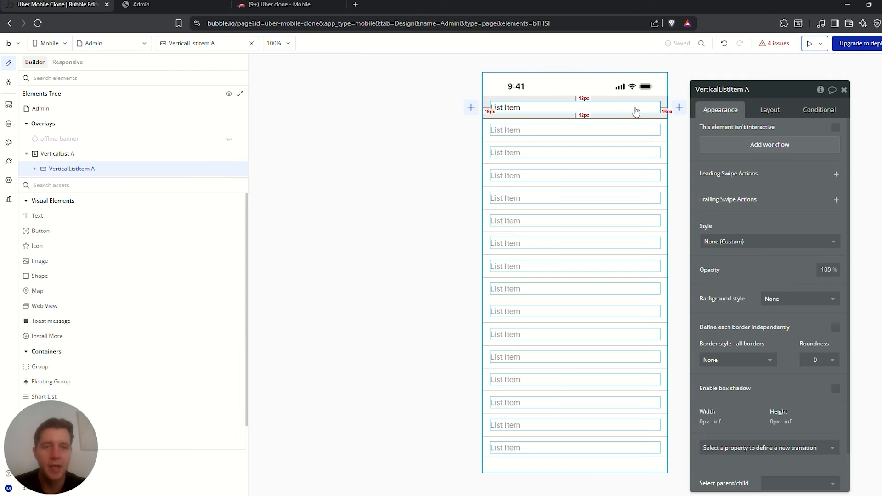
Set the vertical list's type of content to Driver's Vehicle
drag(820, 91, 457, 136)
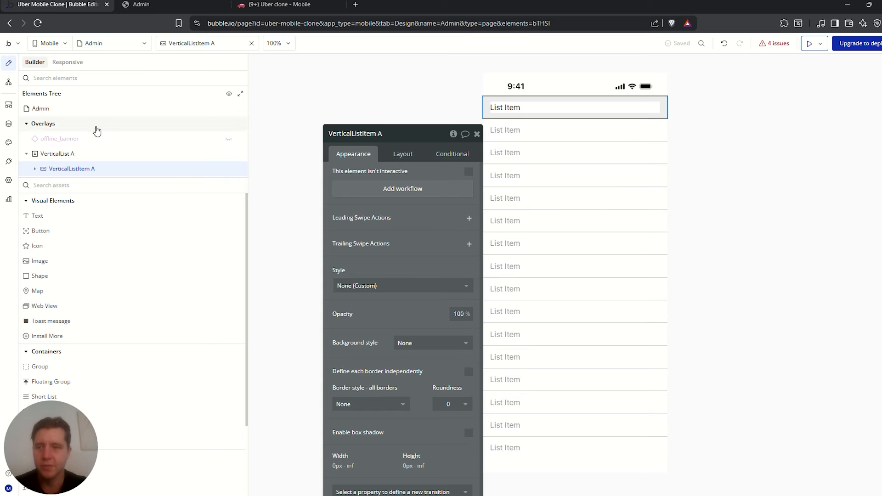
click(76, 156)
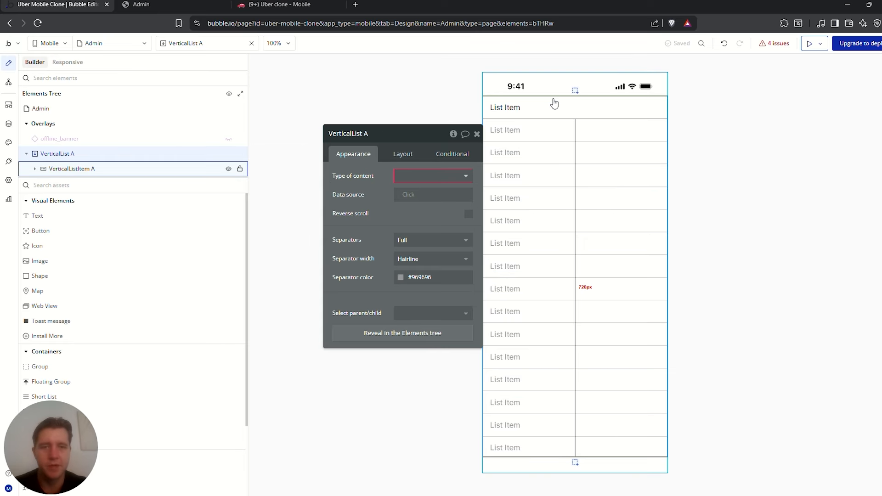
click(420, 177)
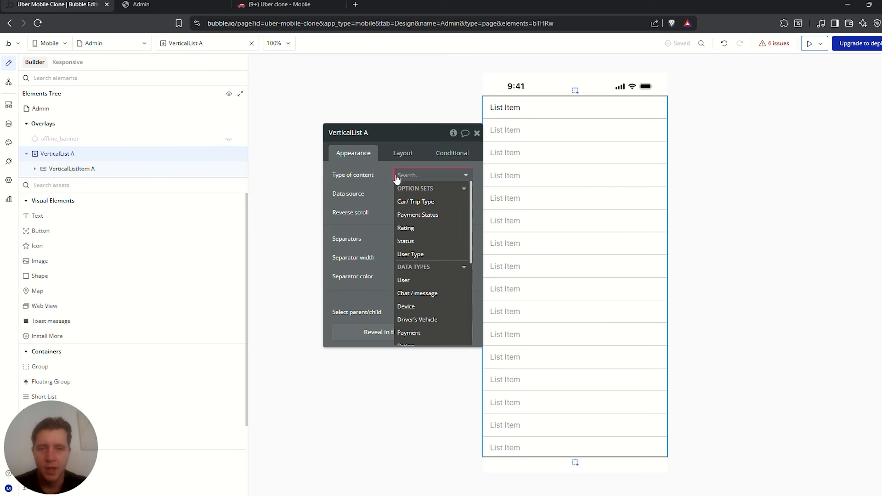
scroll(426, 261, down, 1)
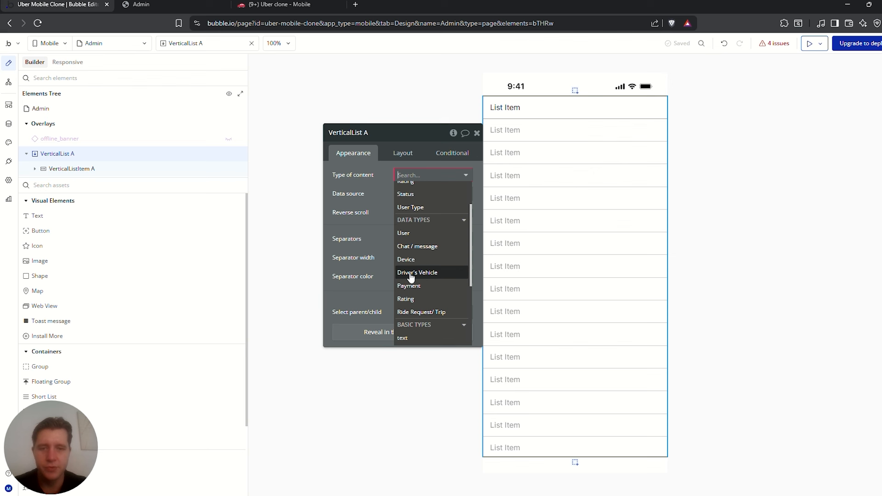
click(418, 275)
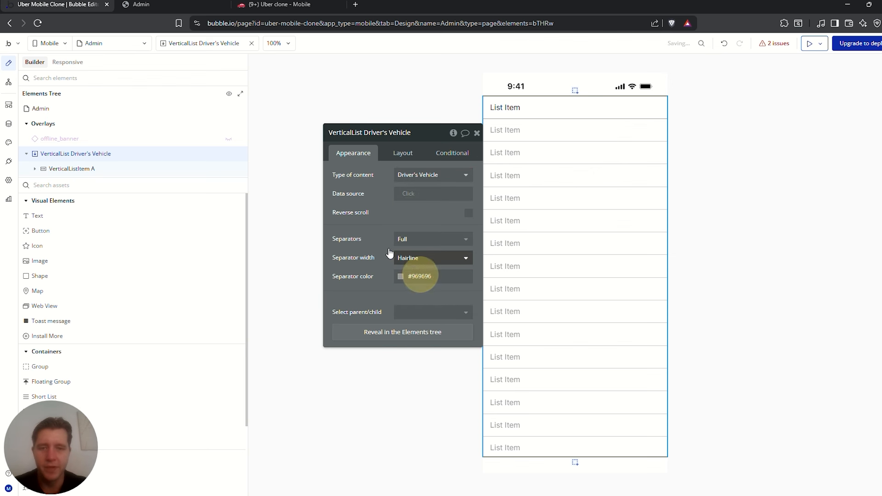
Make the list's data source a search for Driver's Vehicles and add an empty constraint
click(399, 194)
click(421, 229)
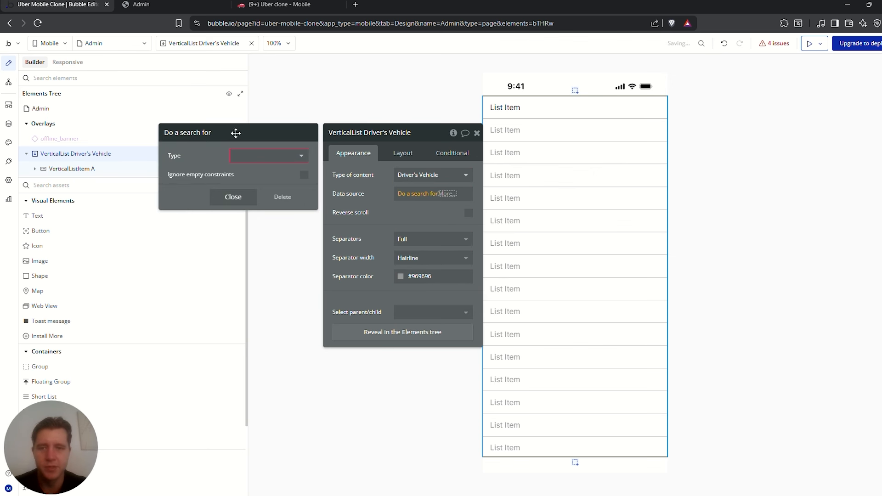
click(278, 165)
click(269, 221)
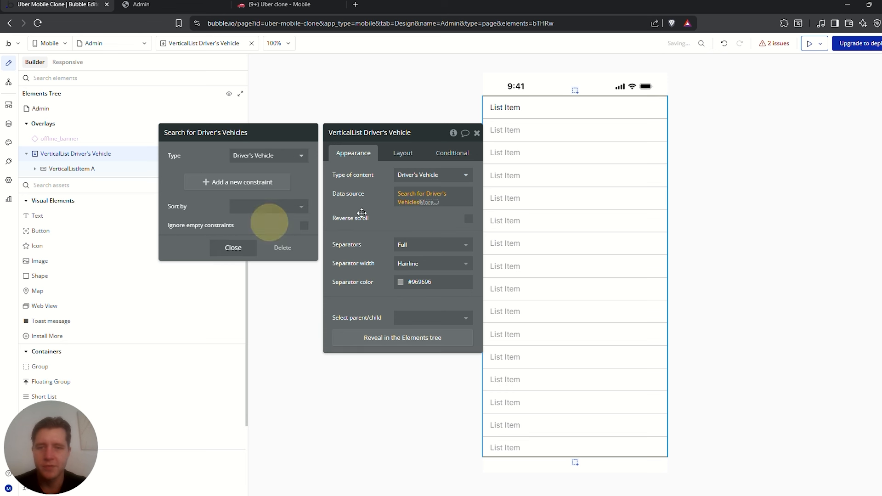
click(383, 208)
drag(383, 208, 328, 173)
click(355, 161)
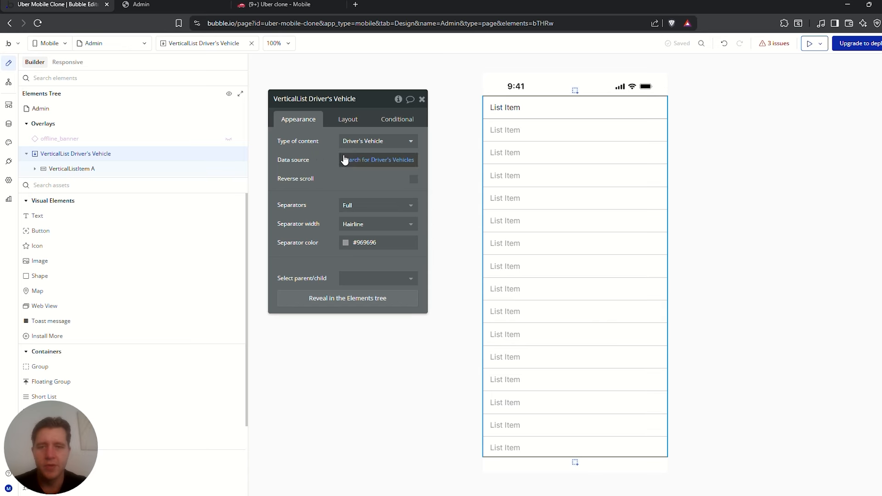
click(510, 150)
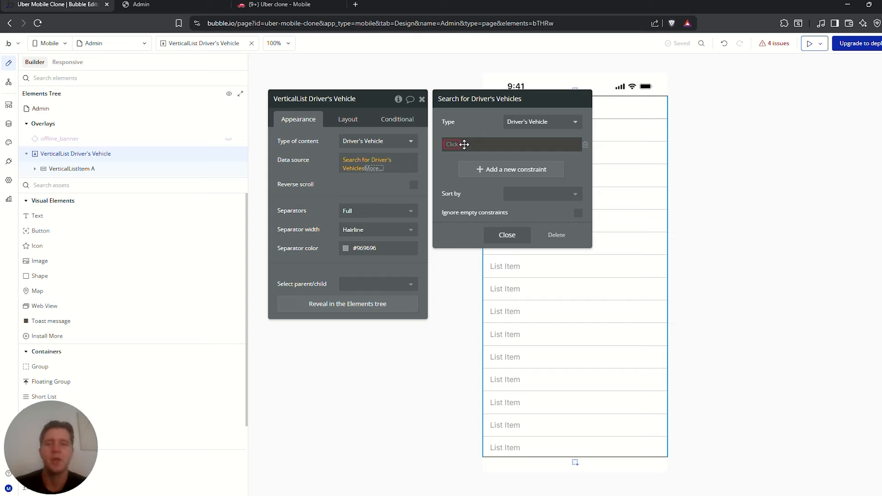
Check the Driver's Vehicle data type's Approved field name in the Data tab
click(8, 123)
click(90, 196)
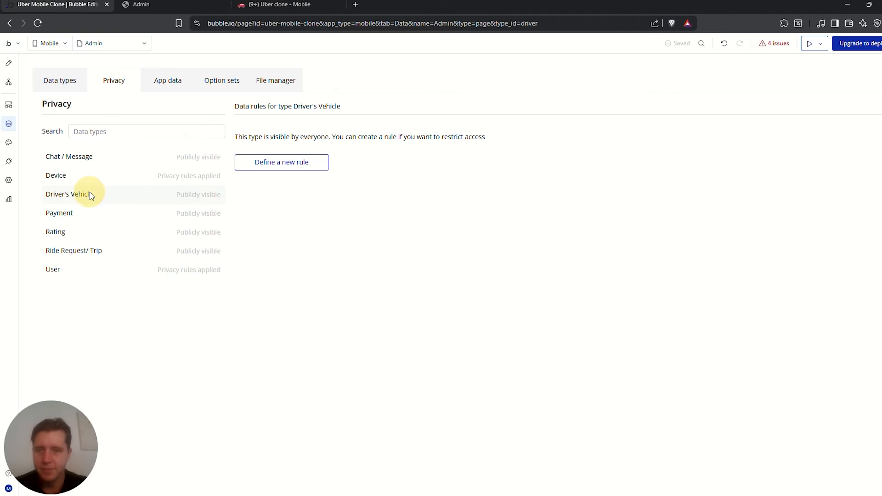
click(63, 78)
double_click(243, 156)
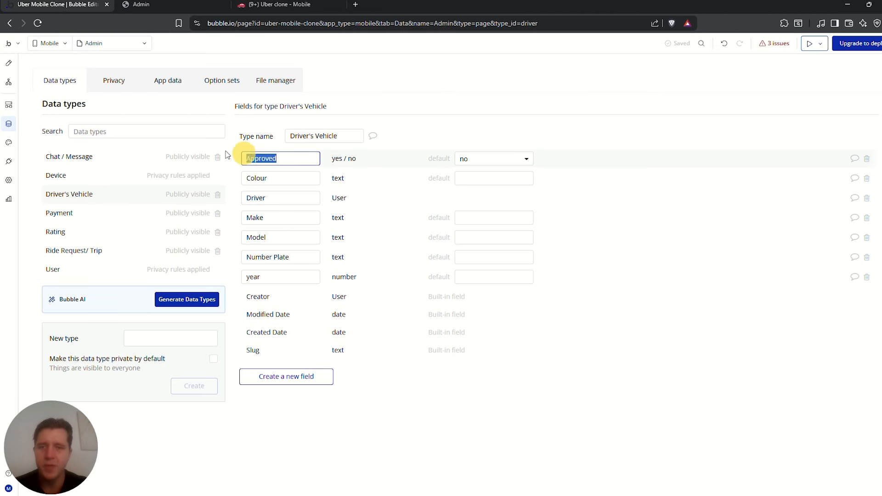
Constrain the Driver's Vehicles search to Approved = "no"
click(8, 63)
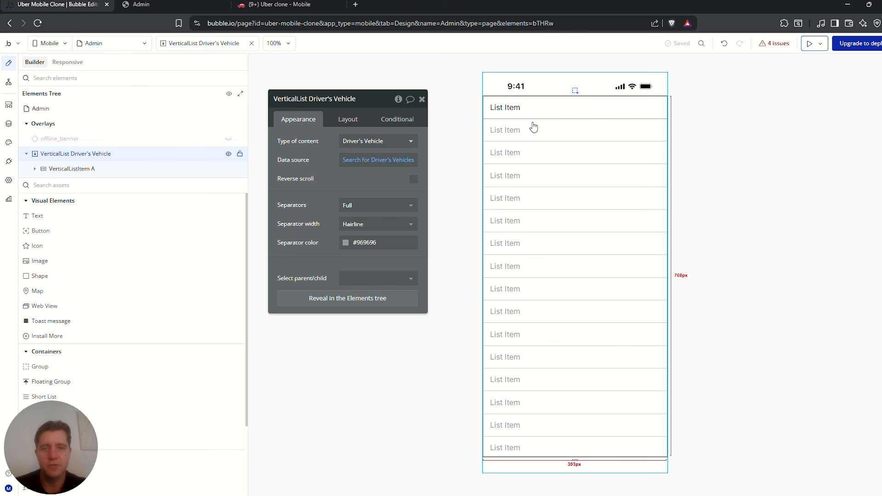
click(370, 165)
click(457, 145)
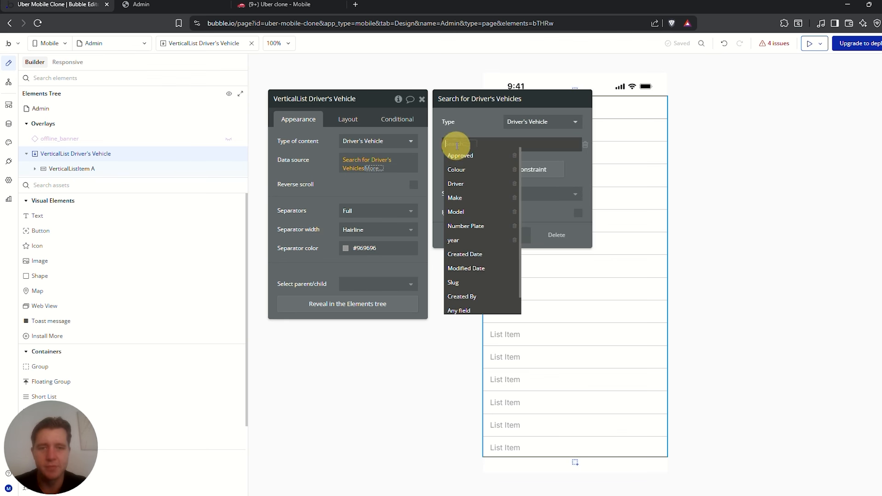
click(460, 155)
click(480, 144)
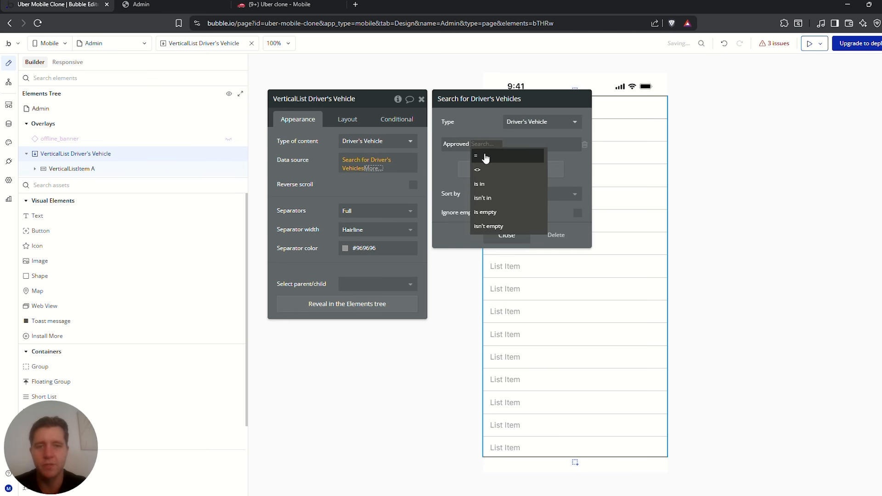
click(486, 158)
click(490, 146)
click(496, 180)
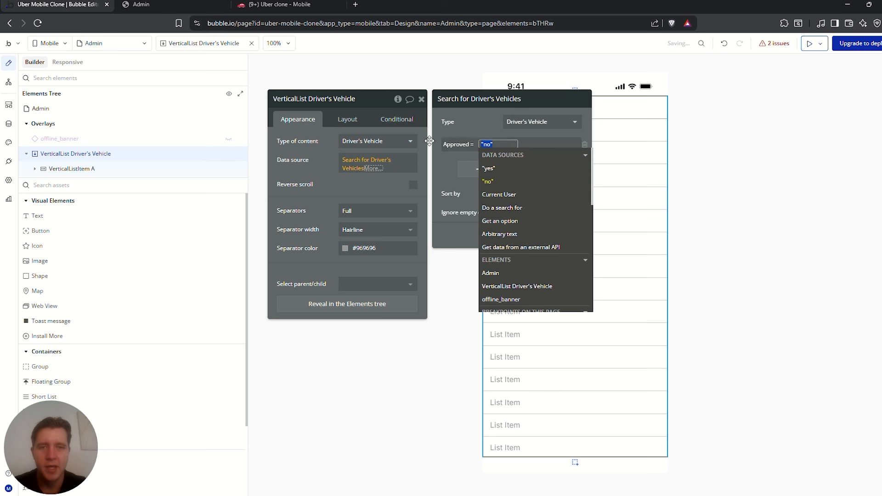
click(510, 121)
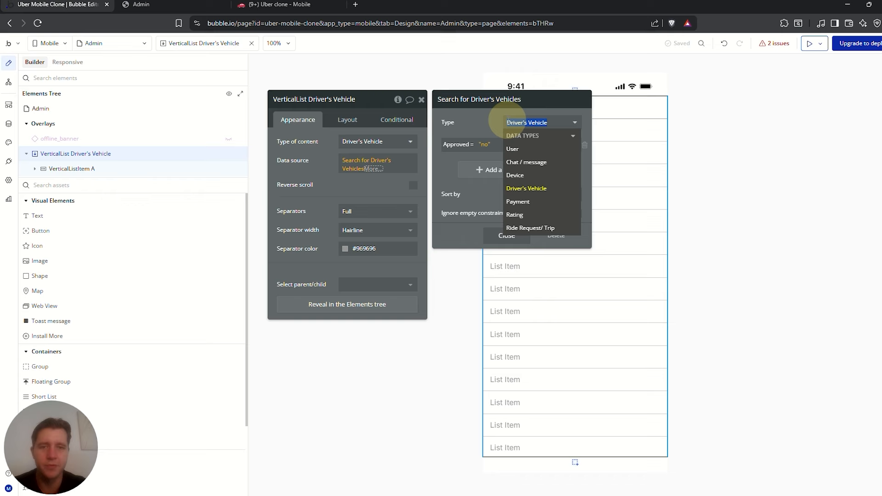
click(479, 123)
key(Escape)
drag(49, 216, 521, 95)
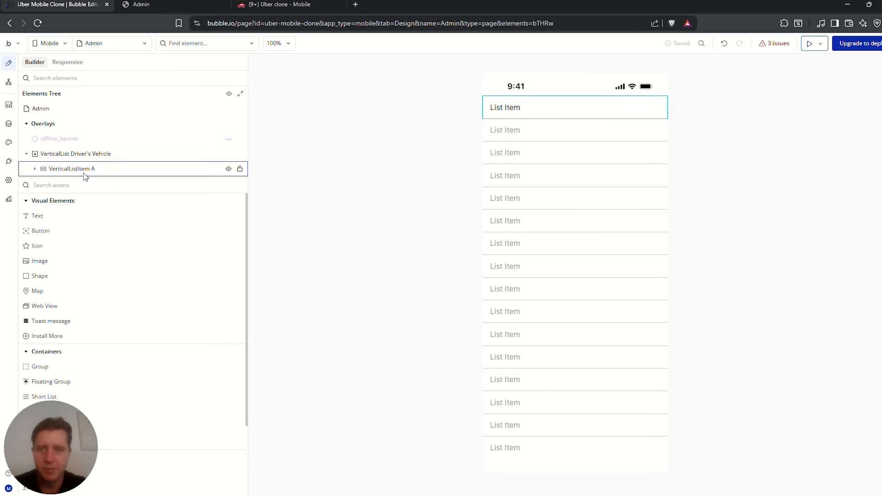
Add a centered, semi-bold 'Driver Approval' heading above the list rows, fitting its height to content
drag(49, 222, 529, 107)
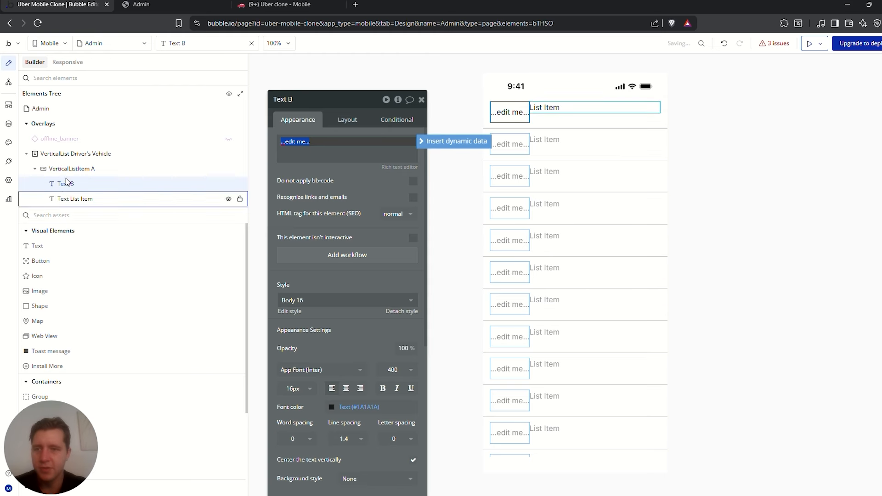
drag(73, 198, 56, 159)
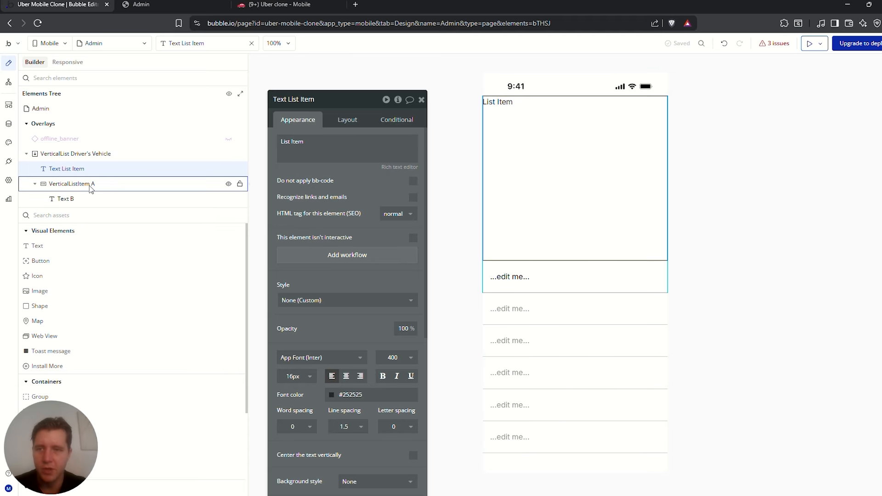
click(348, 123)
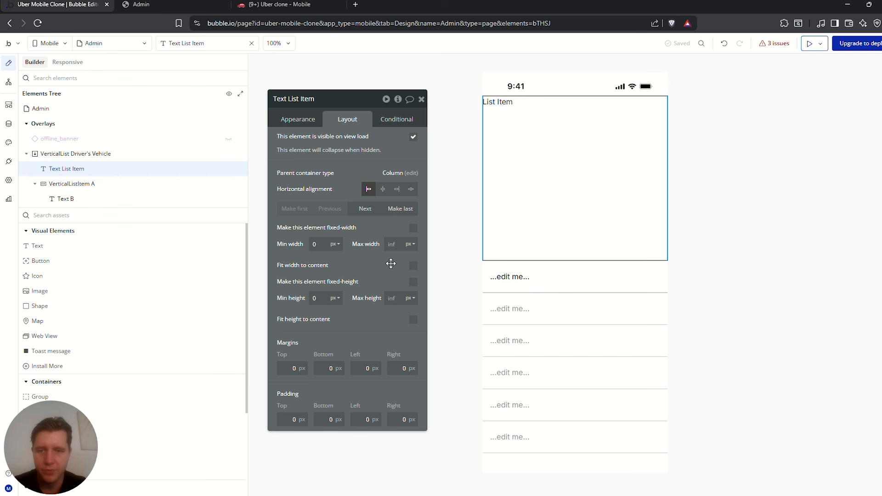
click(413, 321)
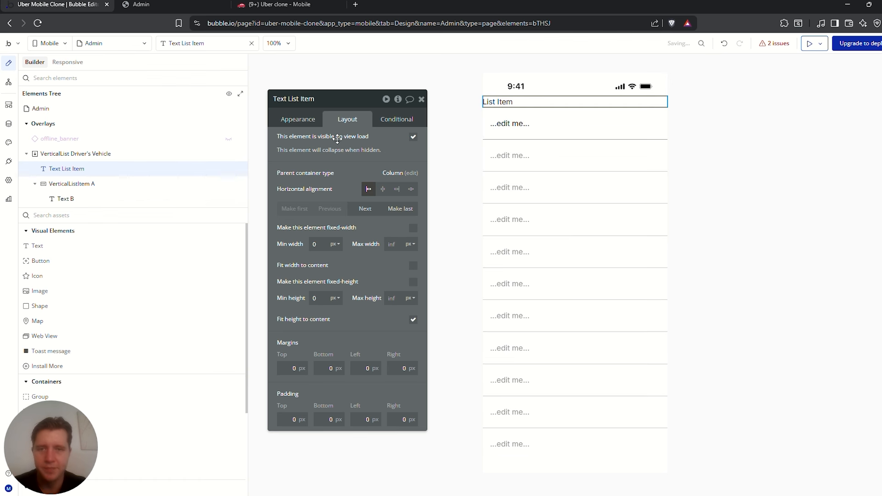
click(305, 122)
click(323, 139)
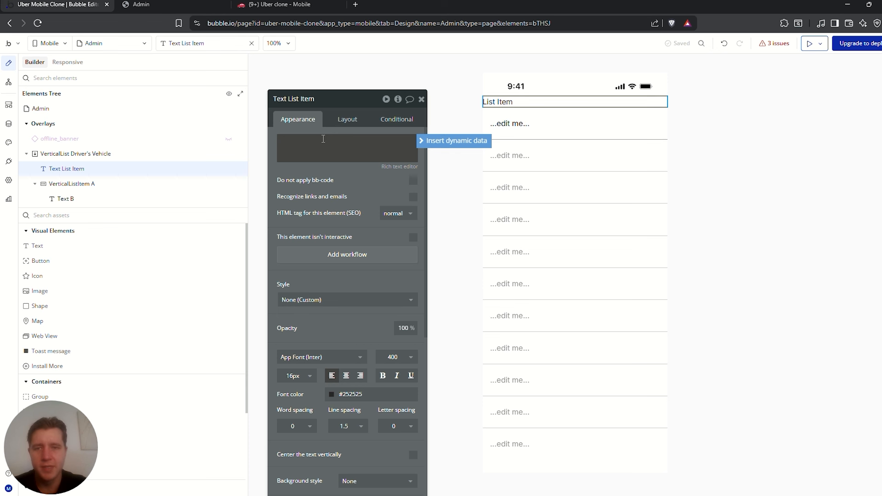
text(Driver R)
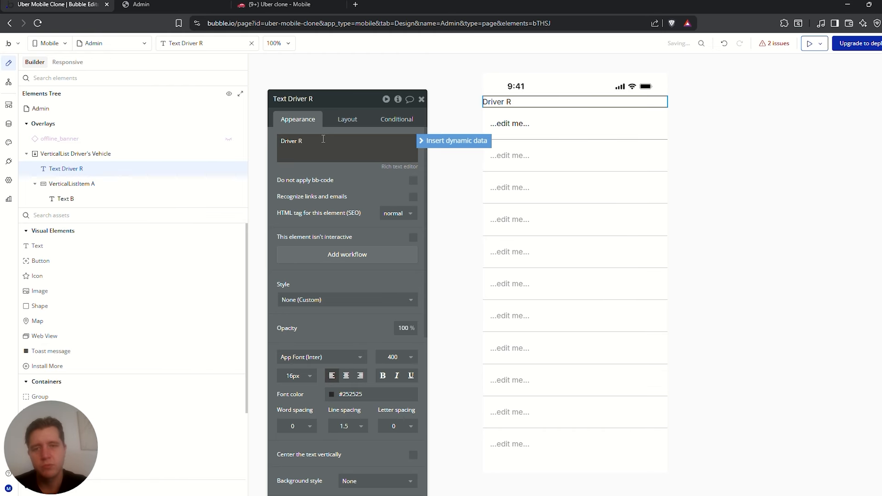
key(BackSpace)
text(Approv)
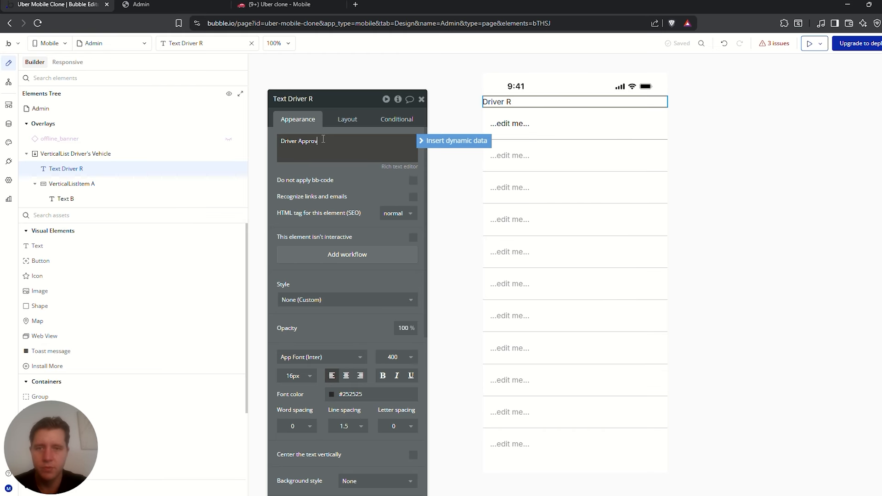
text(al)
click(396, 357)
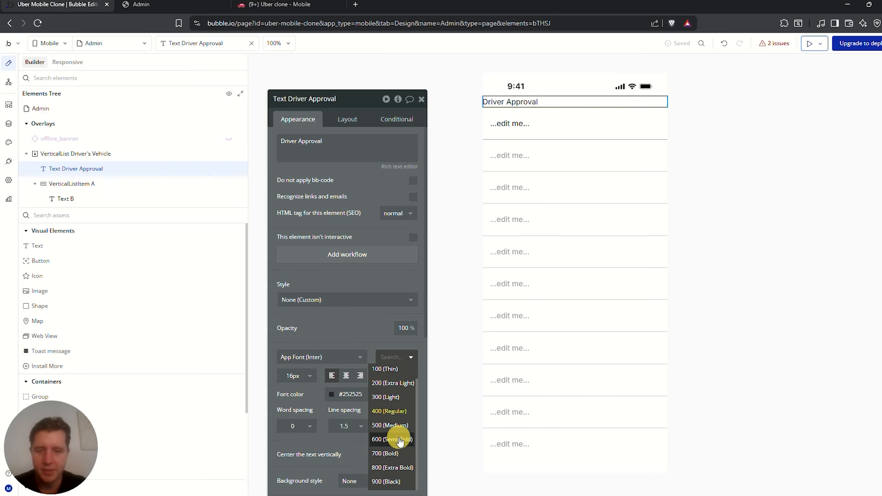
click(400, 440)
click(347, 376)
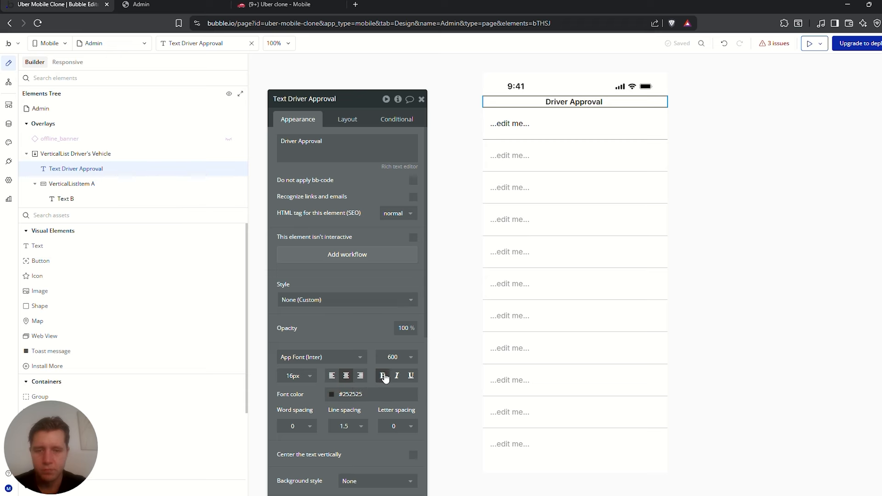
Give the heading a solid, dark text-colour bottom border 2px wide
click(347, 119)
click(298, 119)
scroll(329, 197, down, 2)
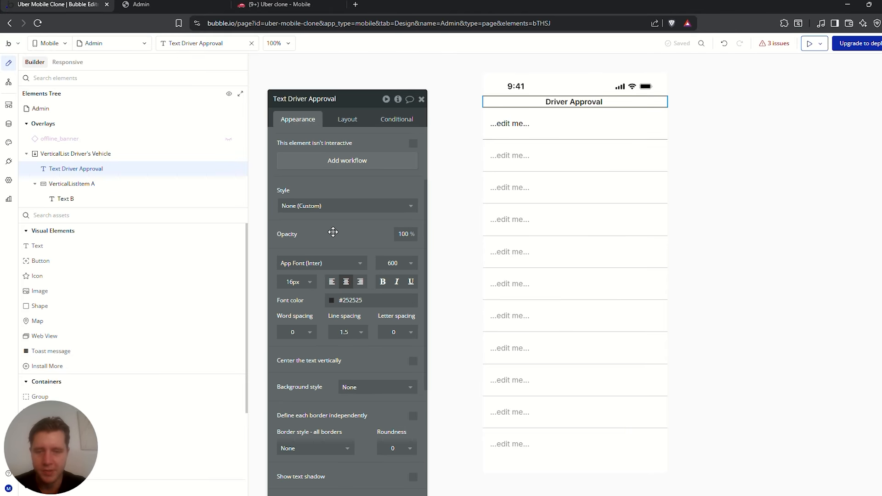
scroll(400, 323, down, 2)
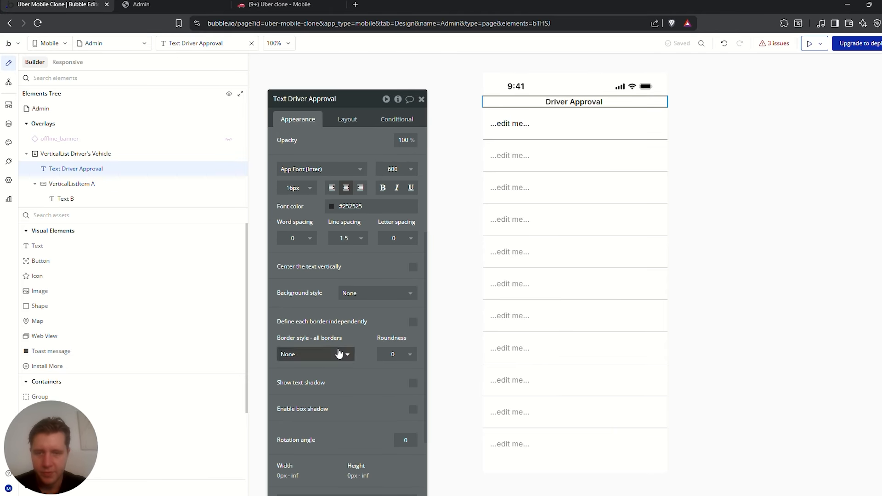
click(413, 323)
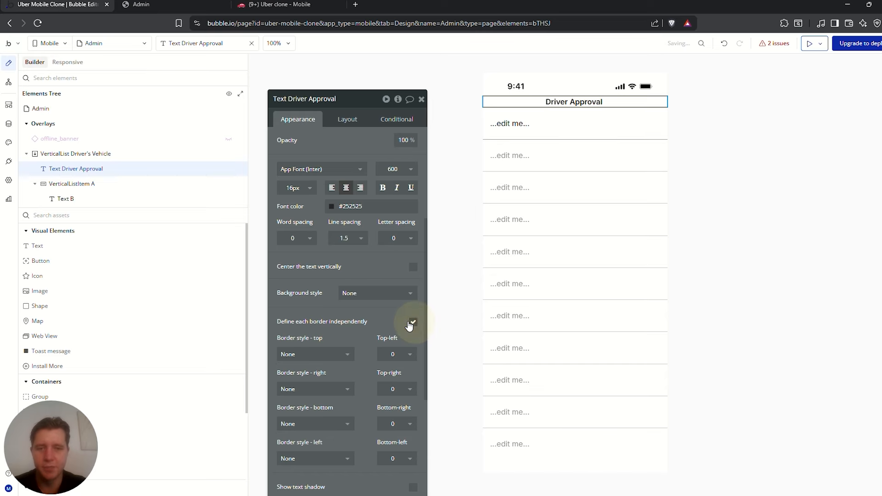
scroll(316, 252, down, 2)
click(331, 330)
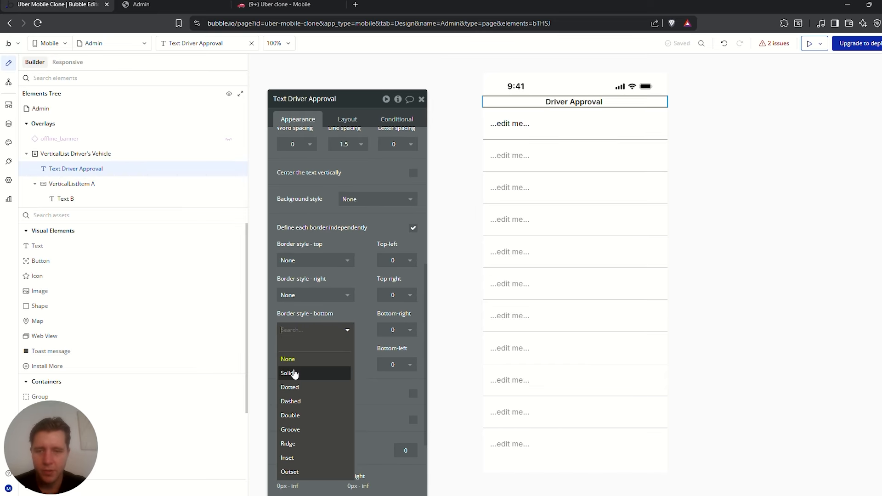
click(298, 371)
click(315, 367)
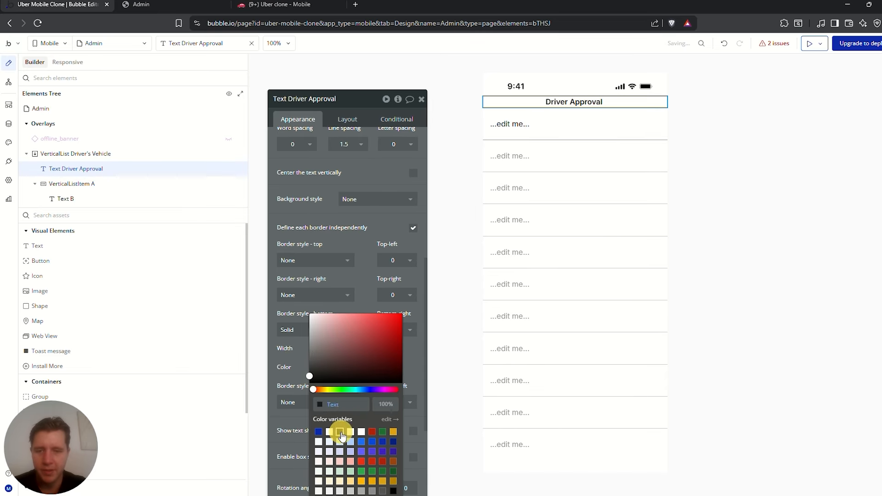
click(339, 432)
click(331, 348)
click(335, 393)
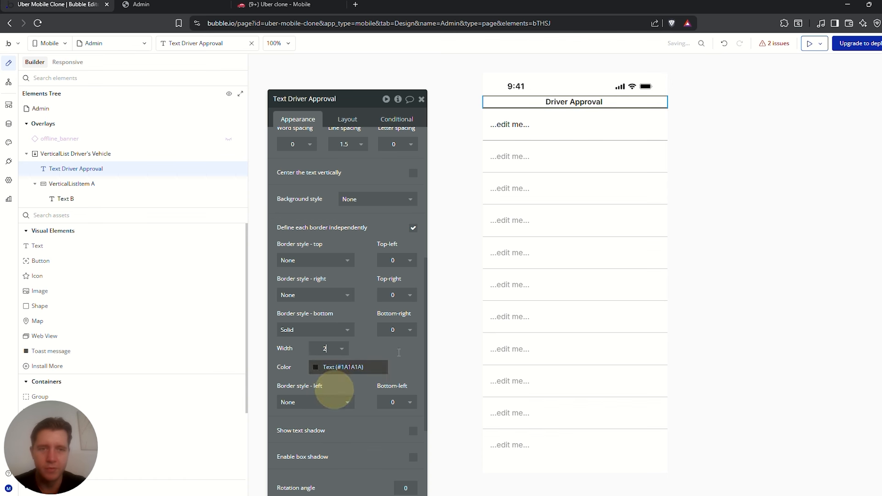
Set the heading's top and bottom padding to 10
click(794, 120)
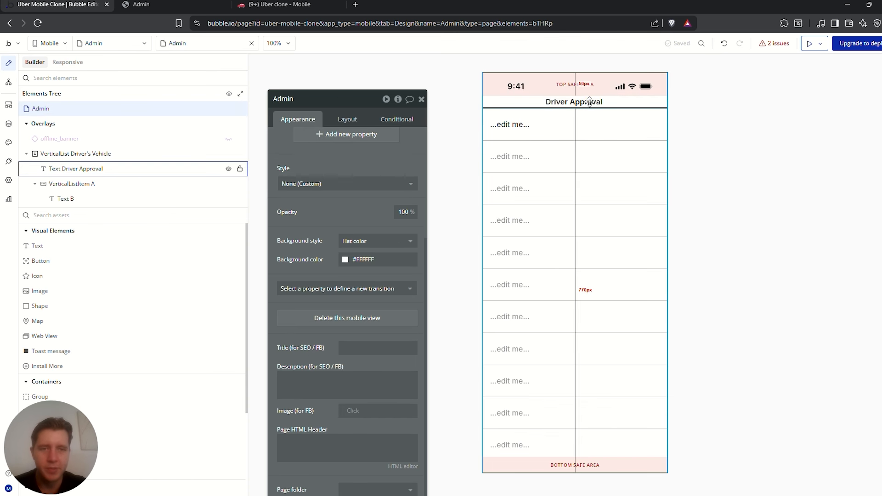
click(590, 102)
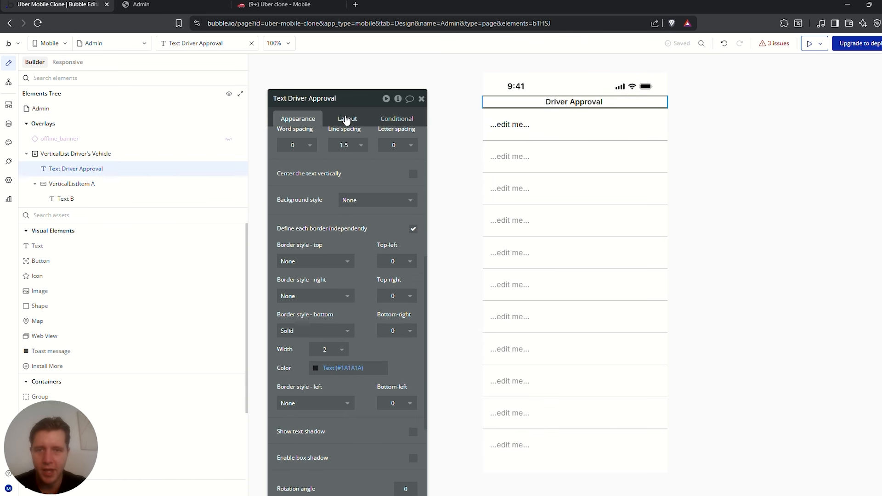
click(347, 119)
click(292, 420)
text(10)
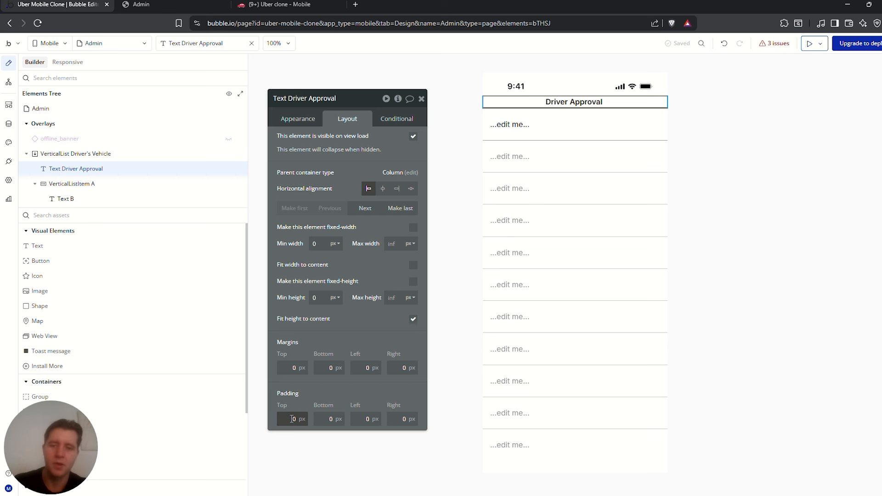
click(326, 419)
text(10)
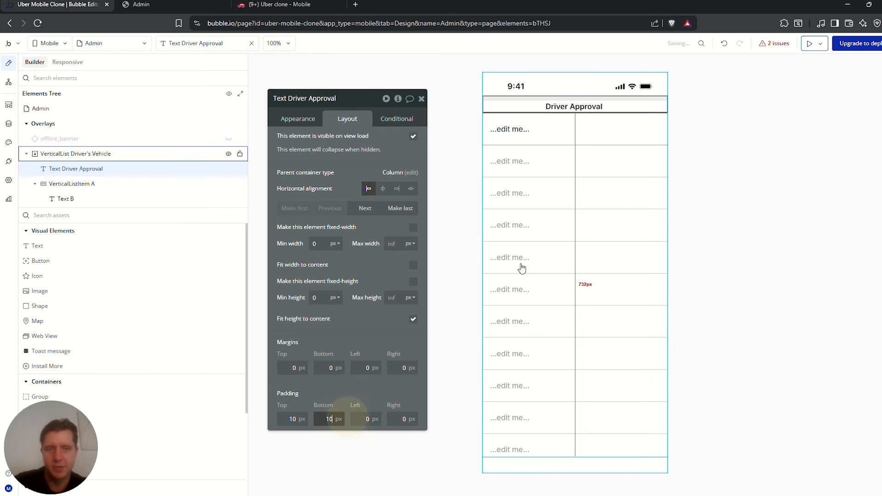
click(732, 175)
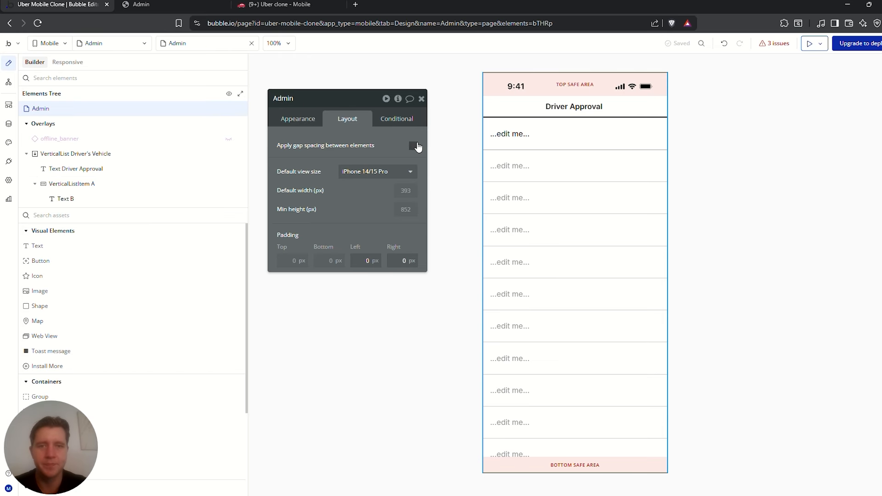
Replace the row's placeholder text with Current item's Driver's Vehicle's Creator's Name
click(422, 99)
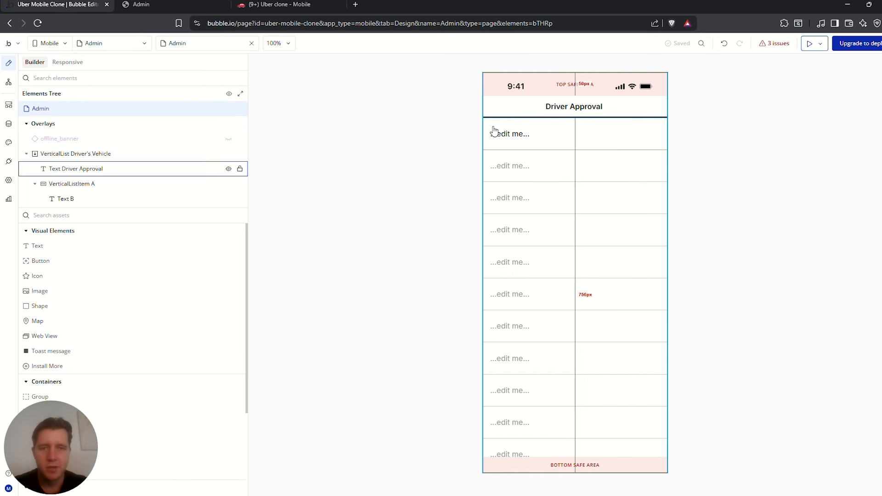
click(542, 134)
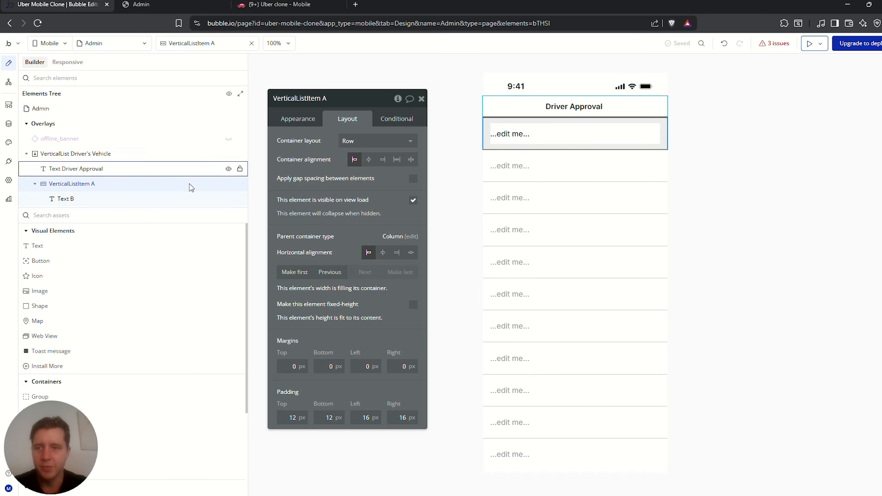
click(298, 118)
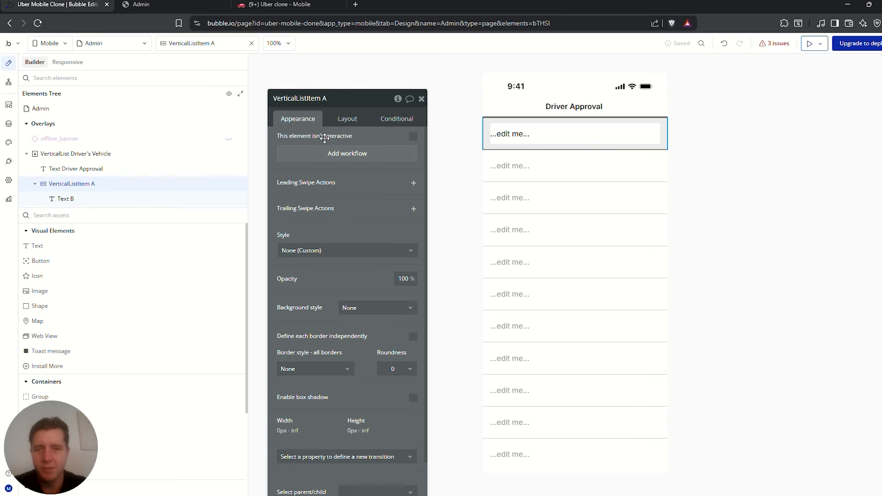
click(98, 154)
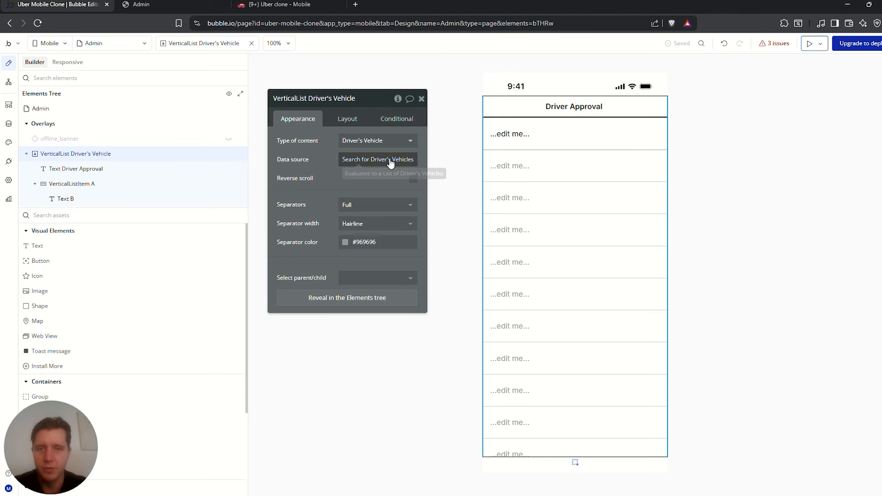
click(110, 183)
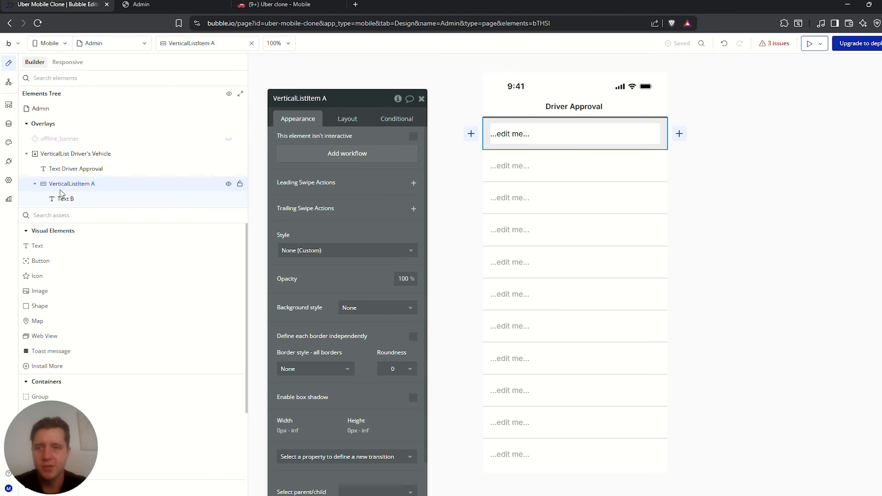
click(90, 198)
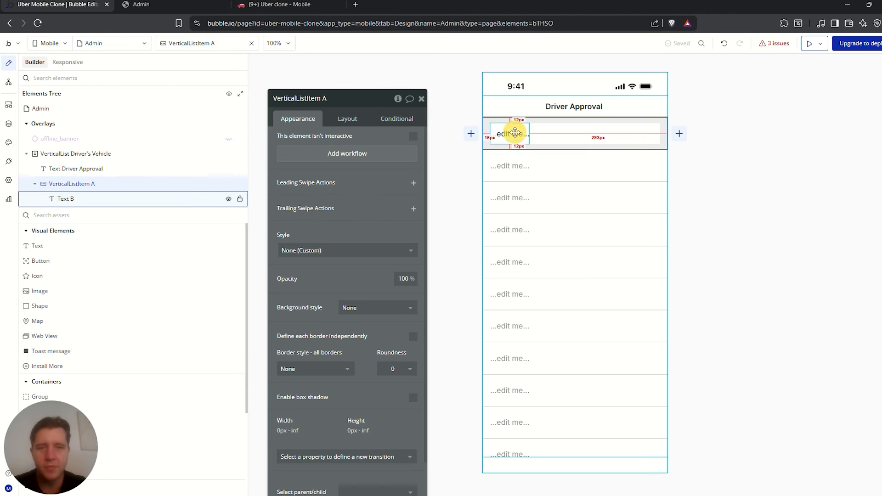
triple_click(357, 158)
click(423, 138)
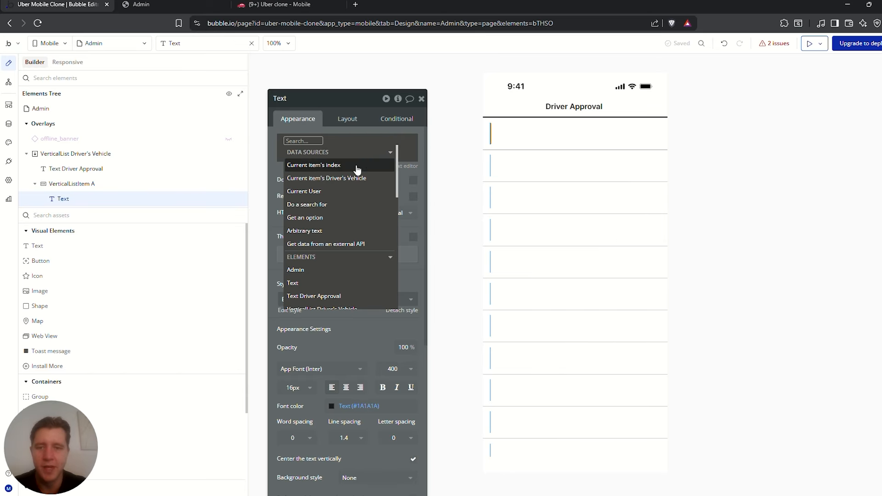
click(312, 182)
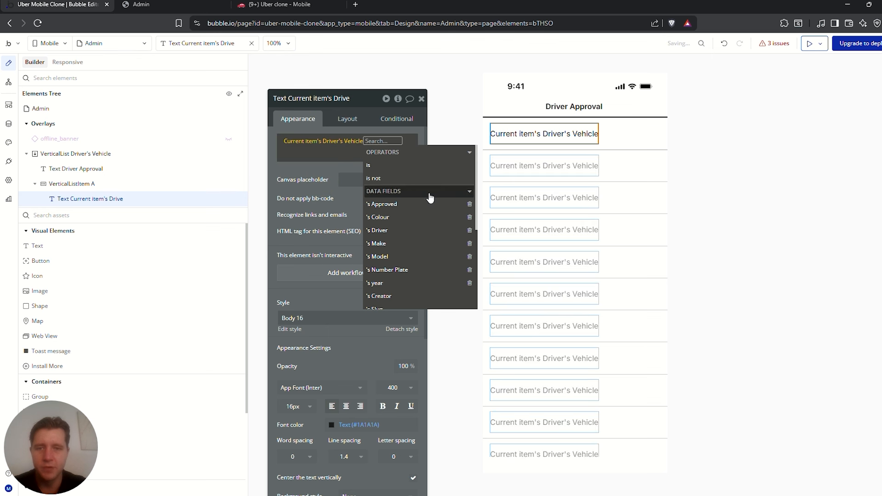
scroll(421, 219, down, 1)
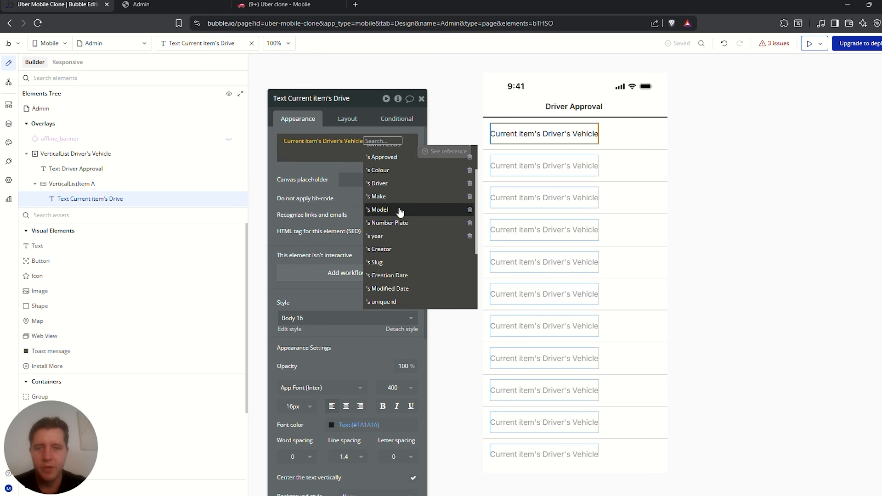
click(392, 250)
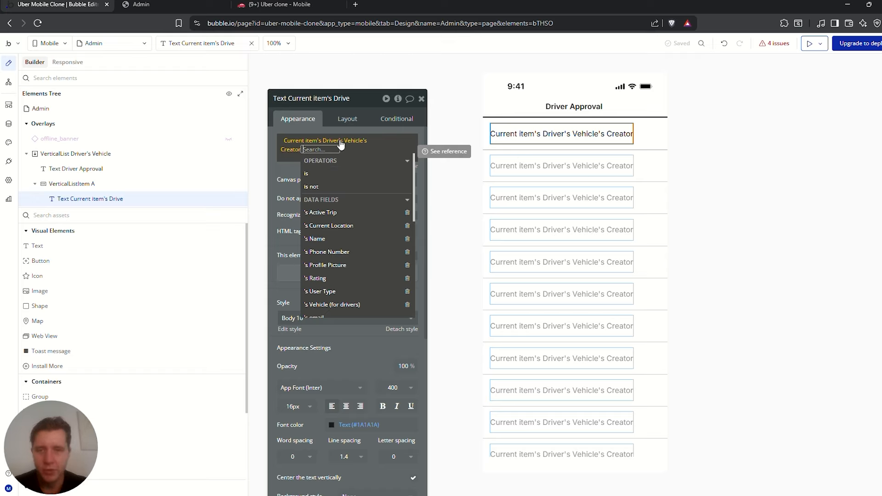
click(324, 239)
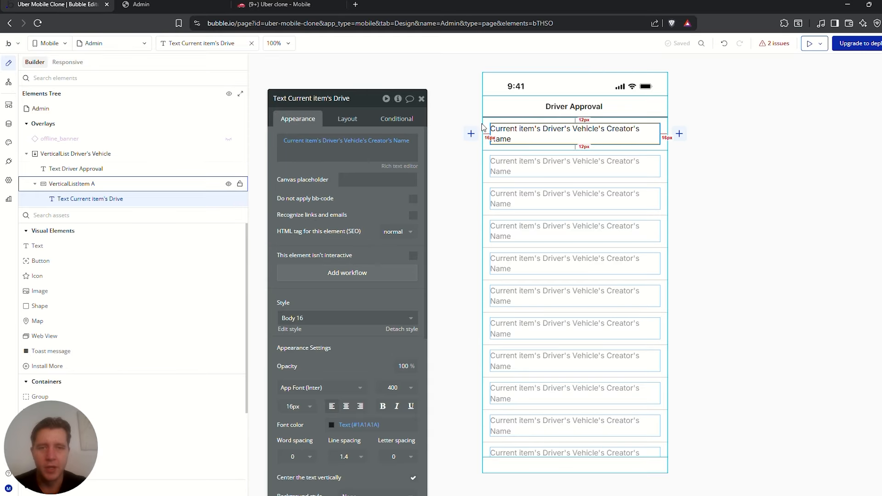
Preview the Admin mobile view and return to the editor
click(692, 104)
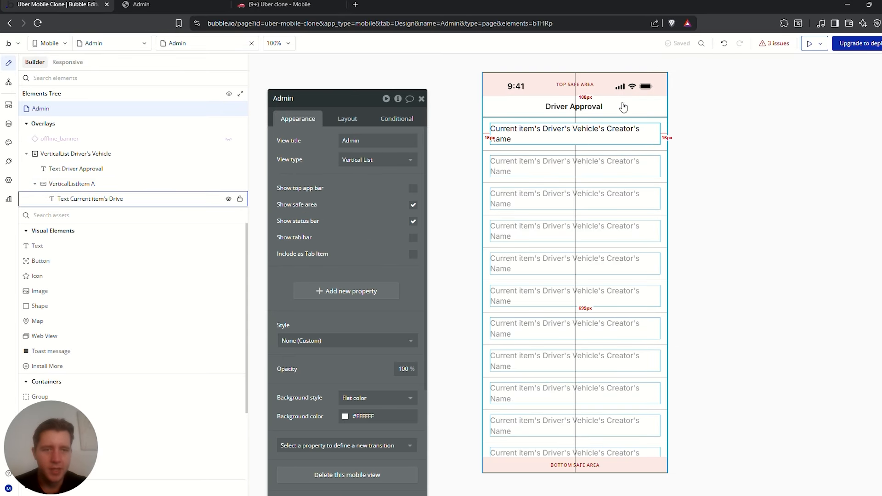
click(810, 45)
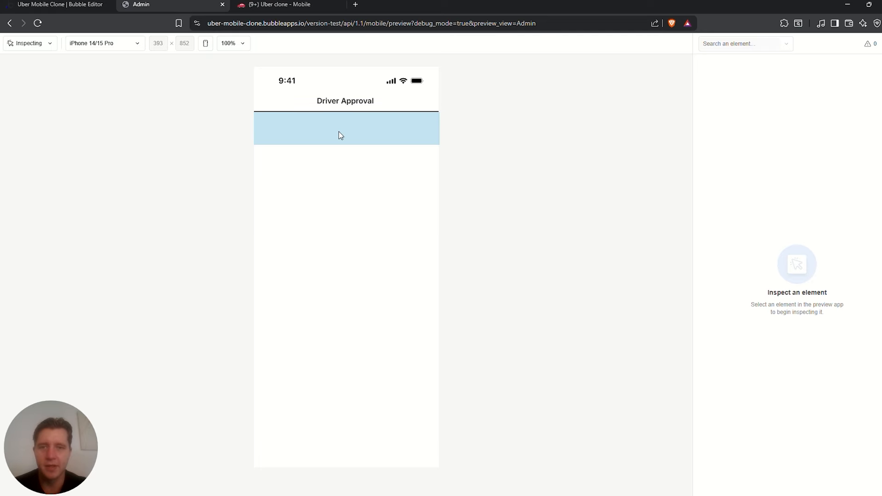
click(49, 2)
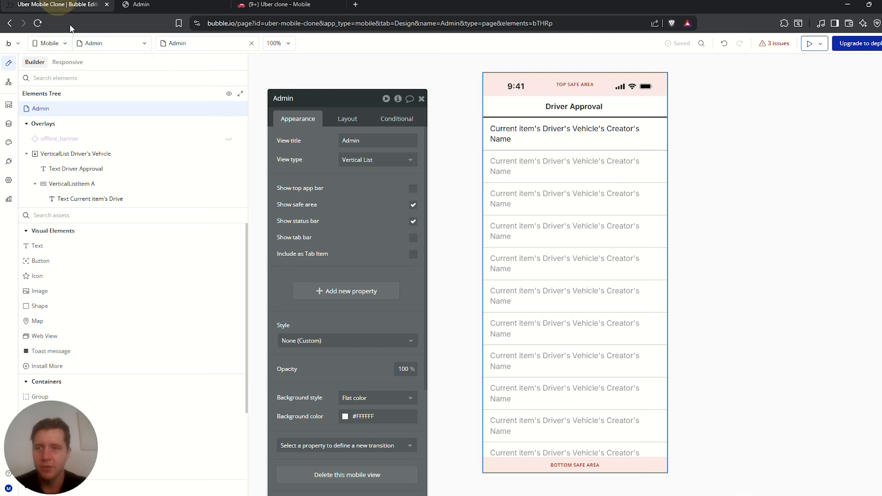
Open the User privacy rules and delete the unnamed admin rule
click(9, 124)
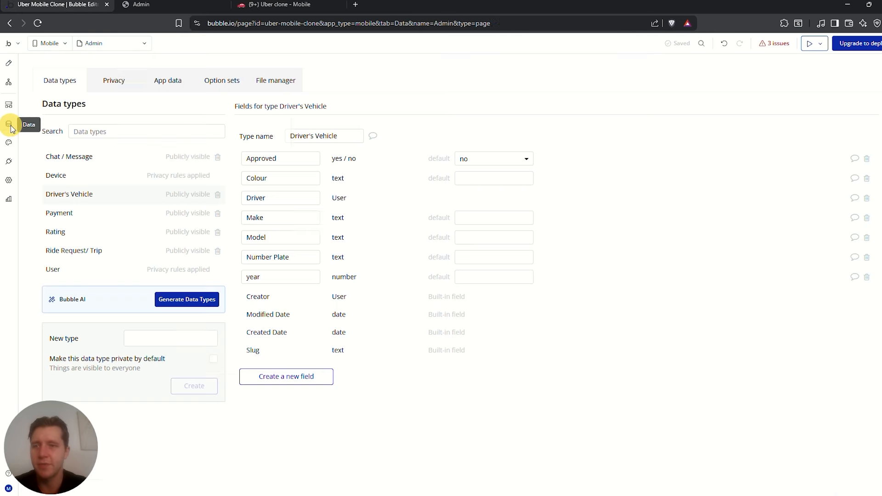
click(114, 82)
click(88, 269)
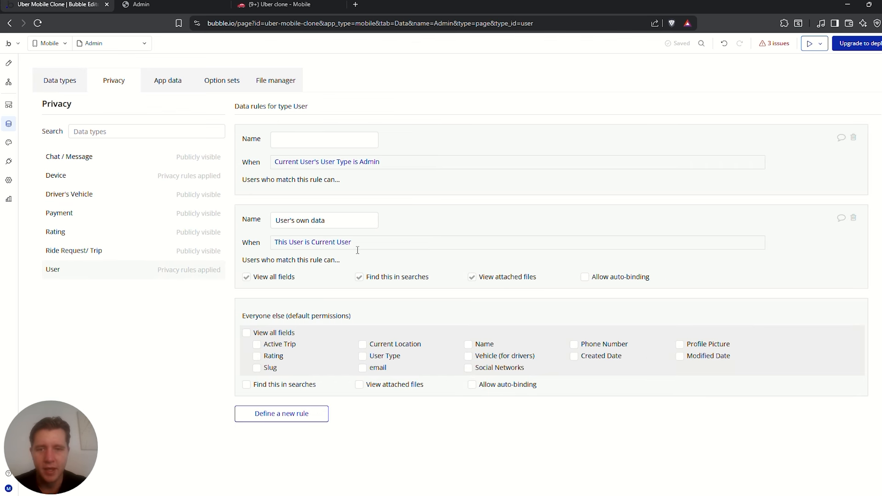
click(853, 137)
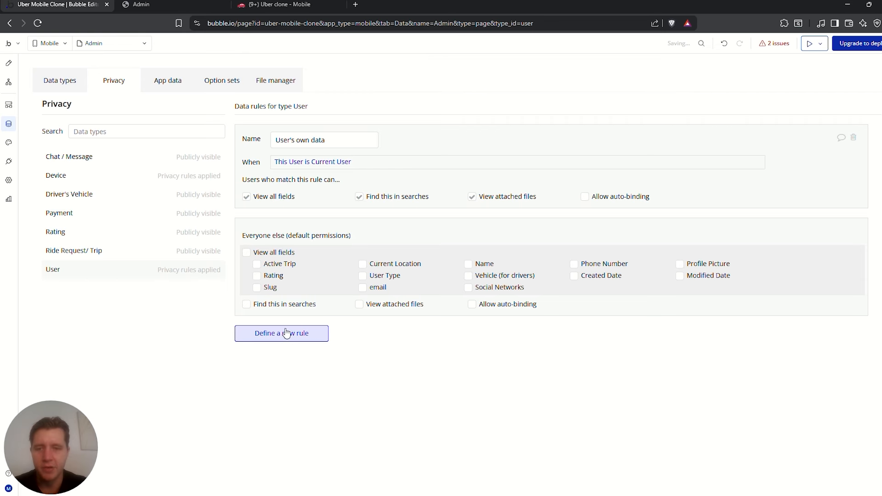
Define an 'Admin View' rule applying when Current User's User Type is Admin
click(285, 339)
click(462, 104)
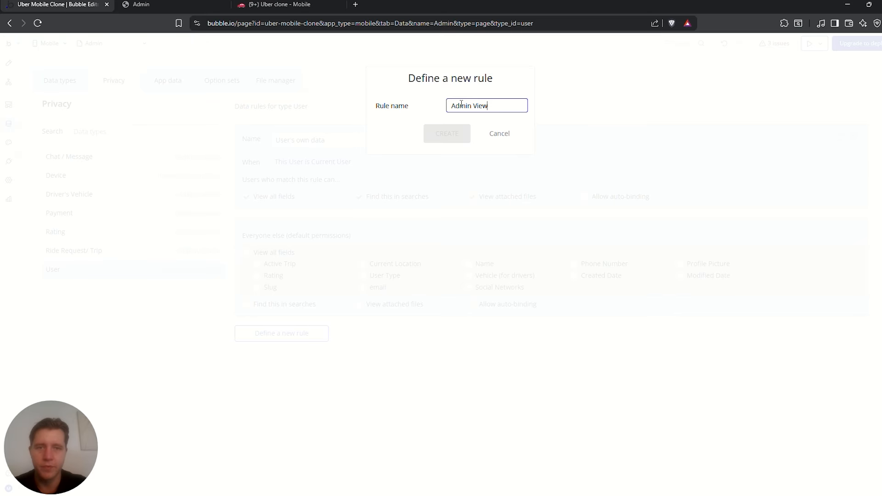
click(437, 133)
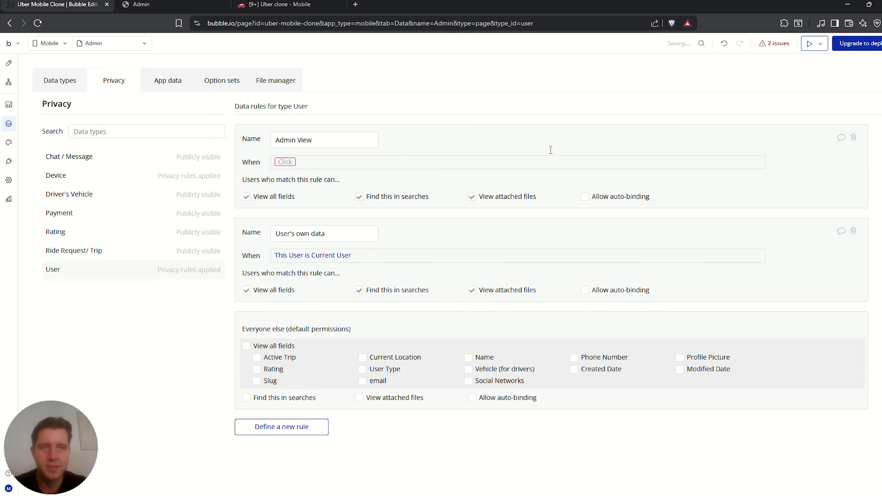
click(293, 165)
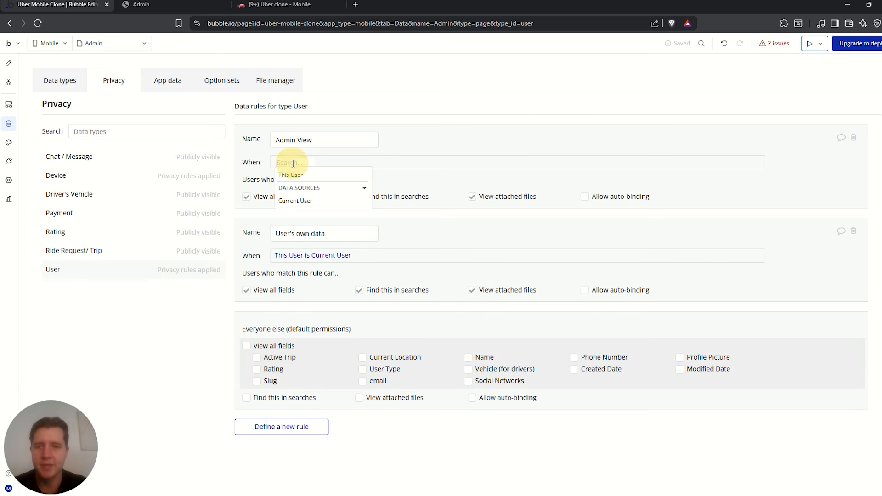
click(296, 201)
scroll(342, 256, down, 3)
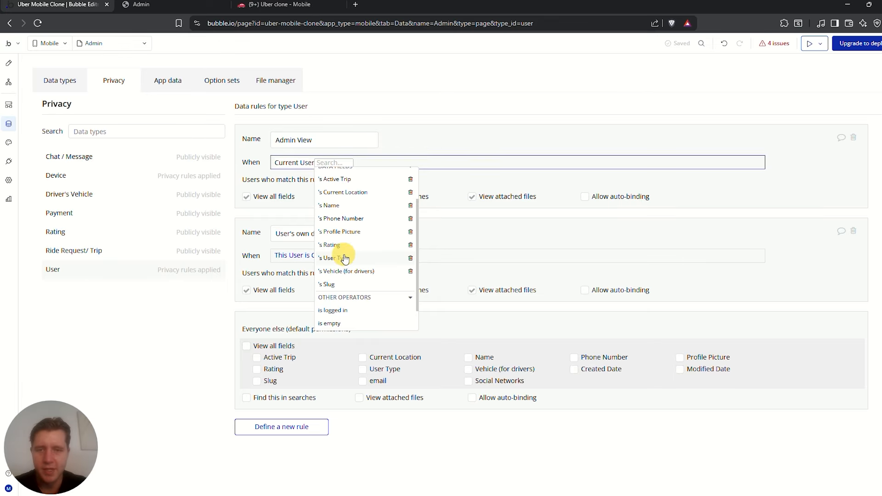
click(345, 258)
click(379, 210)
click(387, 205)
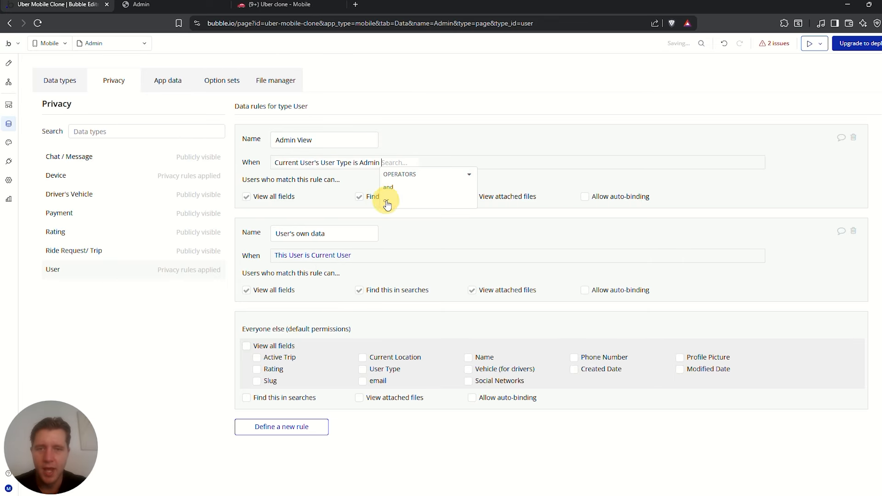
click(336, 150)
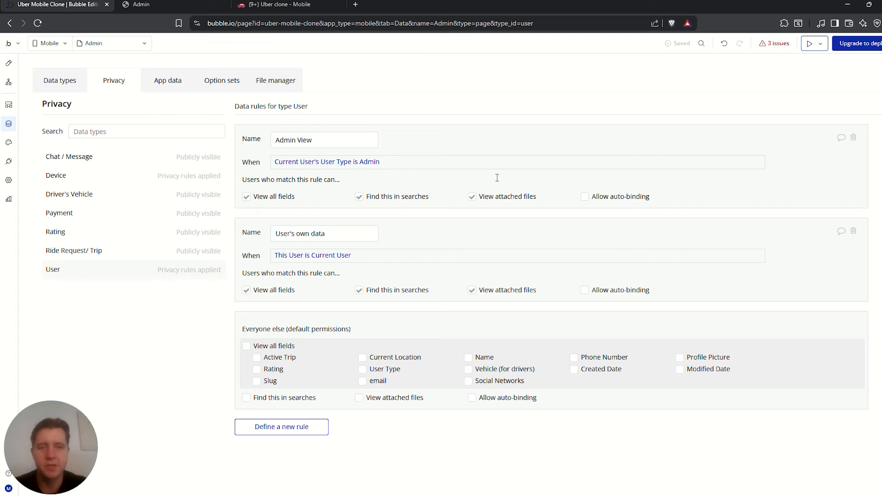
Create a new user record with a name, e-mail and User Type Admin
click(159, 80)
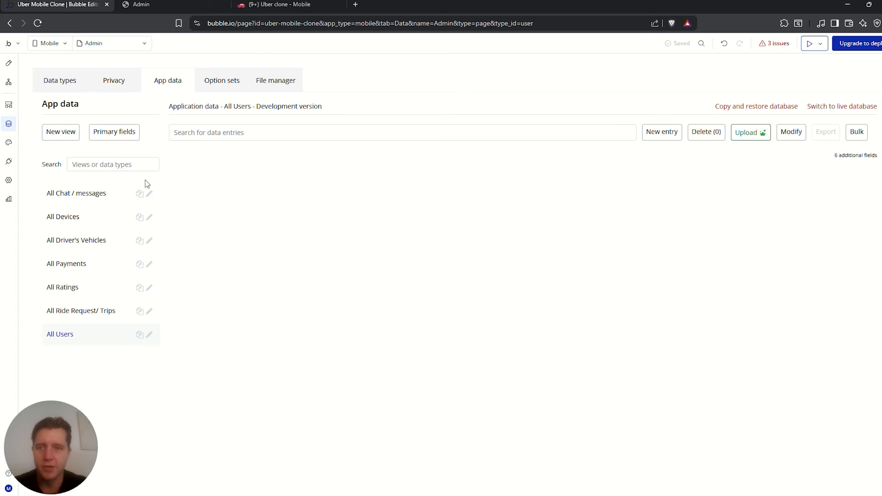
click(671, 134)
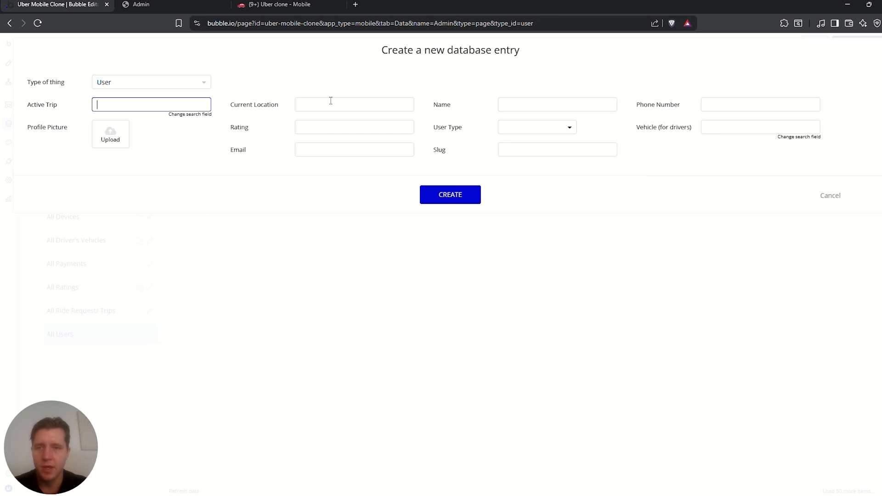
click(530, 105)
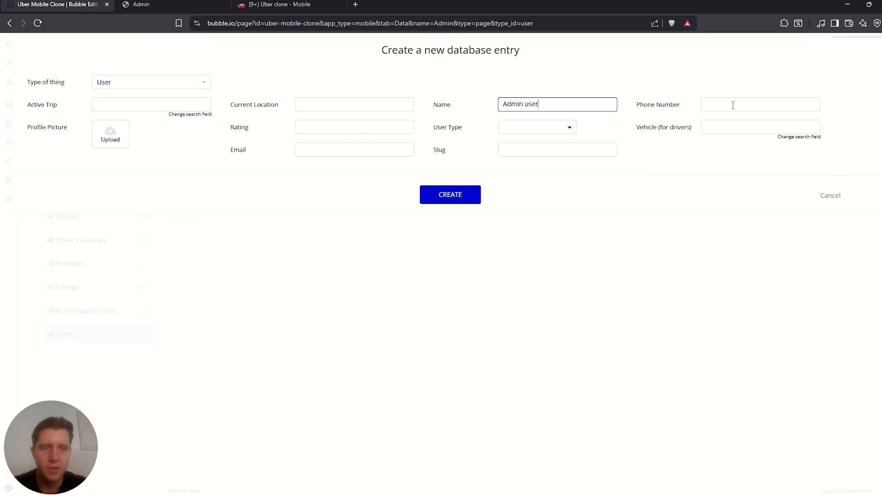
click(544, 128)
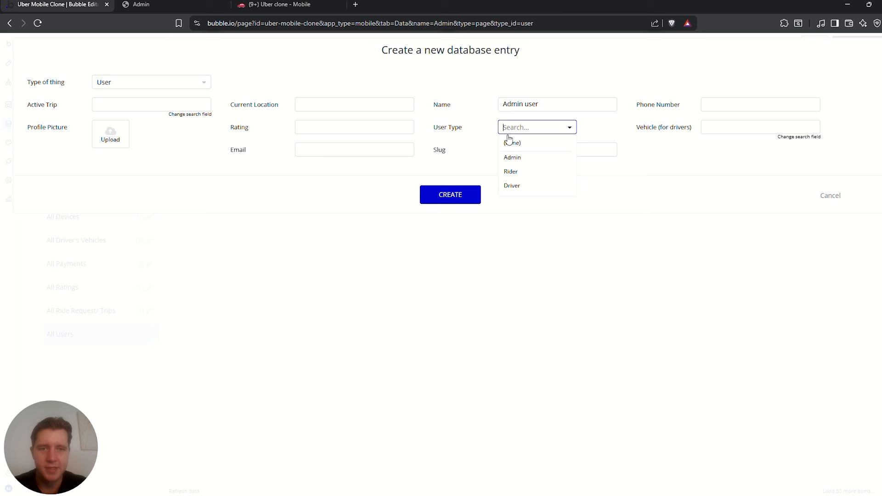
click(515, 158)
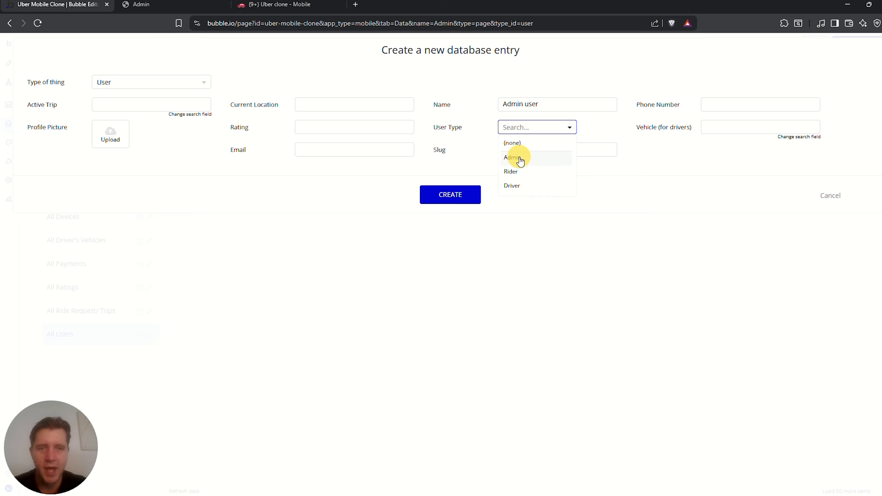
click(326, 150)
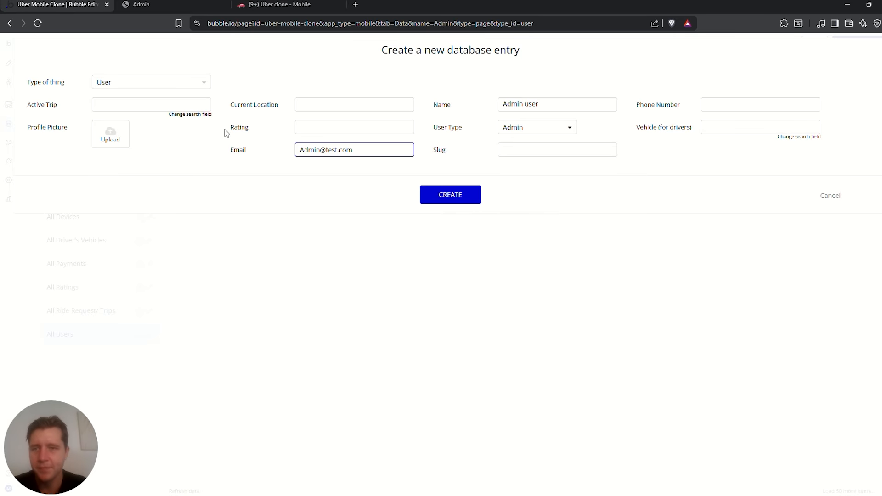
click(454, 198)
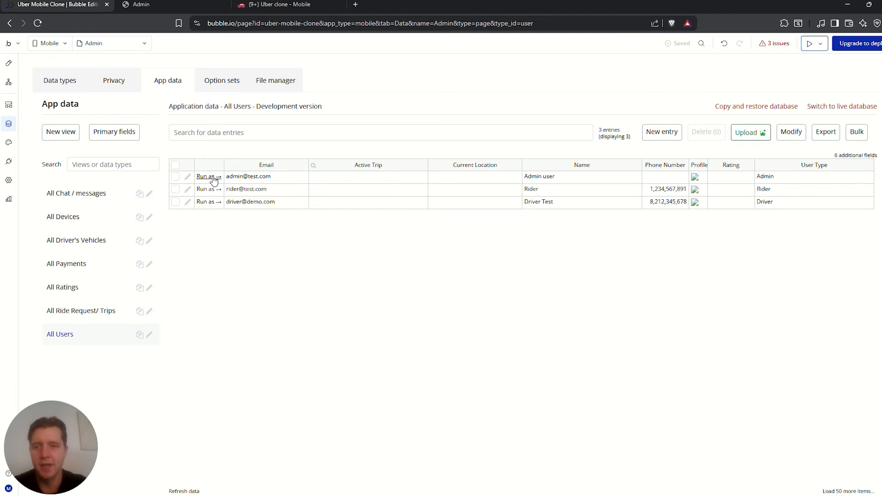
Run the app as the admin user to confirm Driver Test appears for approval
click(209, 177)
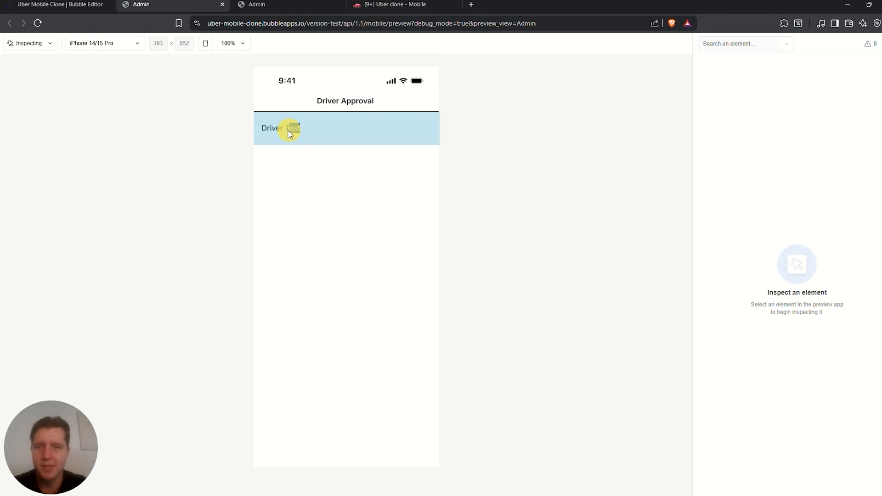
click(264, 134)
click(52, 4)
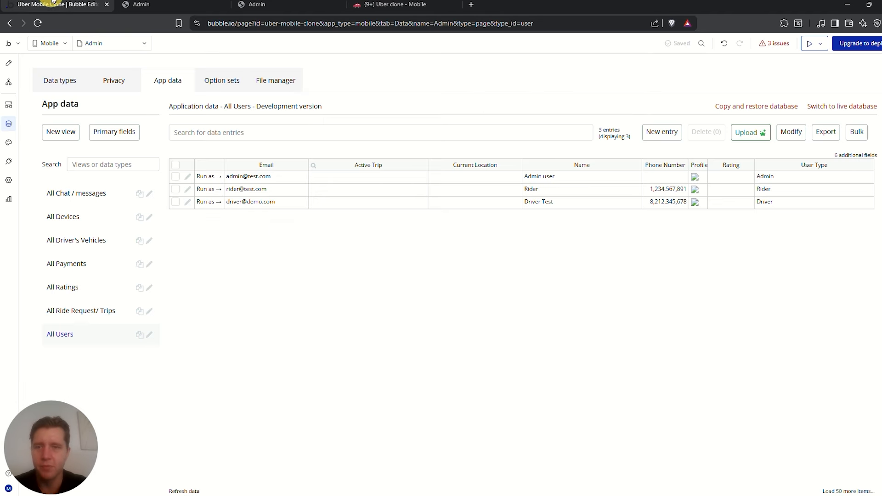
click(151, 5)
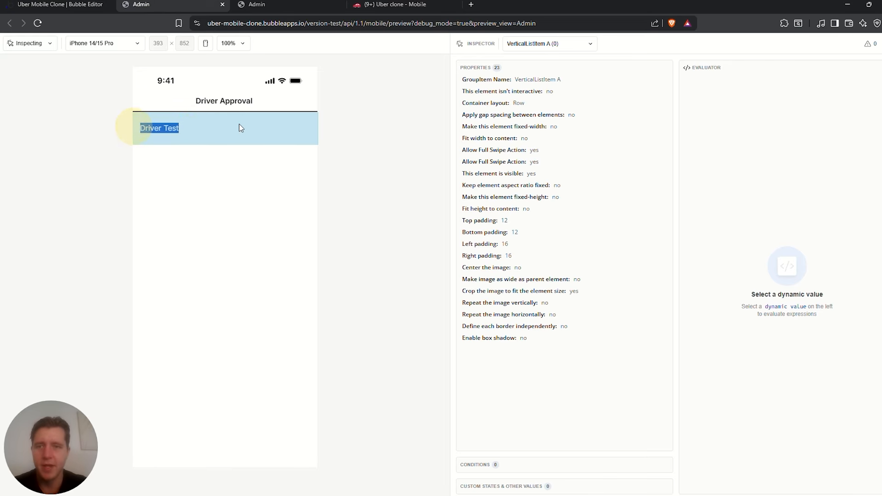
click(72, 4)
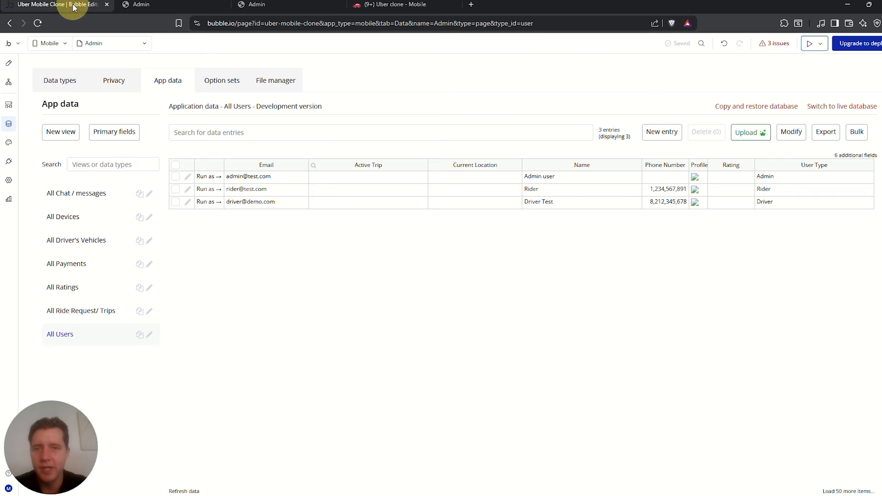
Add a trailing swipe action to the list row using the Material check icon
click(9, 63)
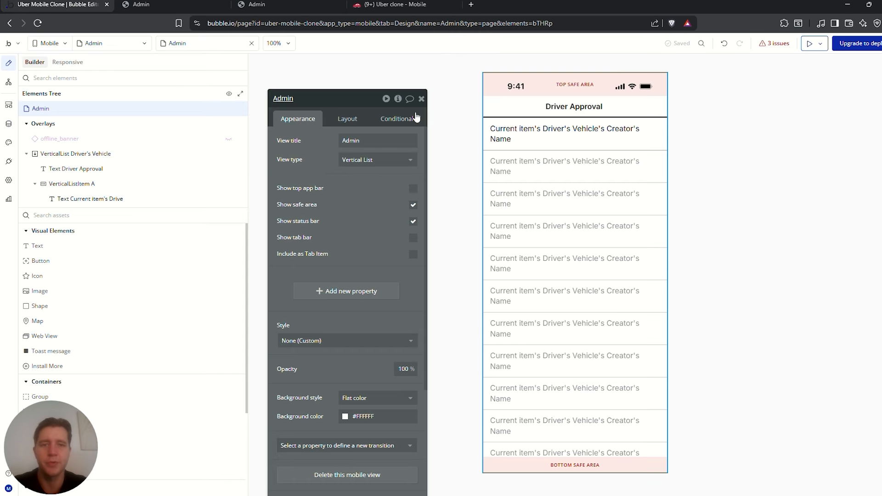
click(658, 136)
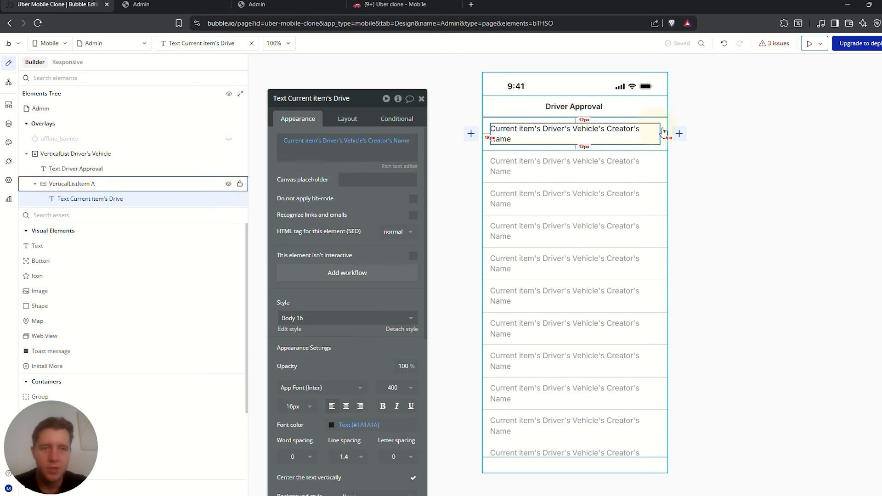
click(665, 134)
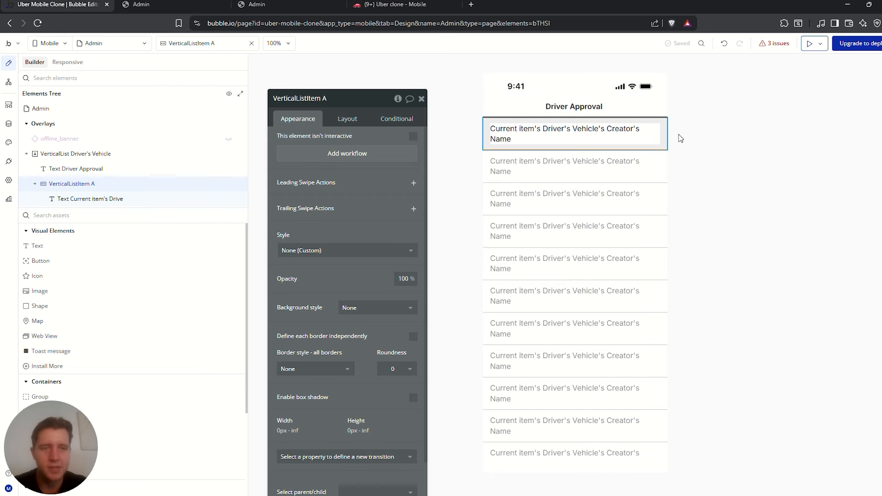
click(679, 138)
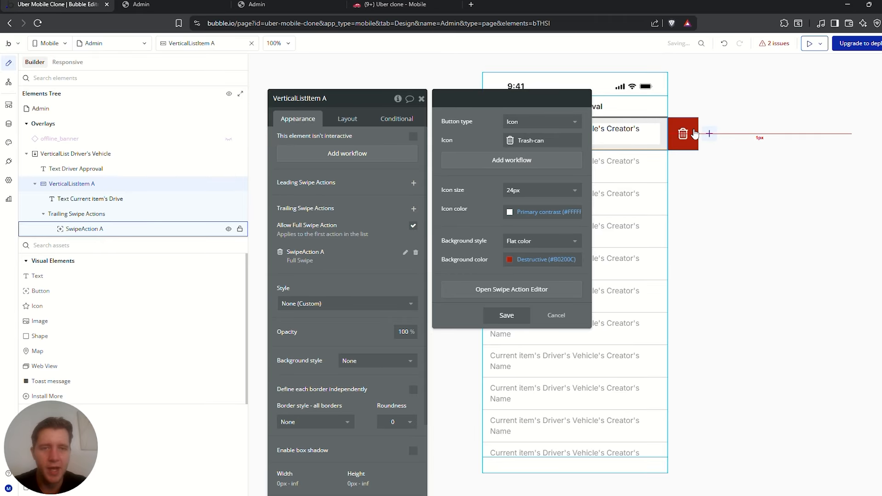
click(518, 139)
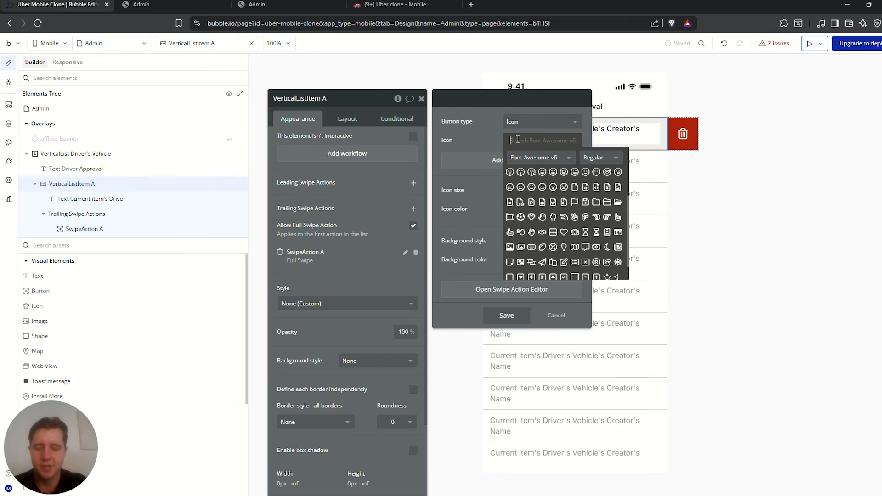
text(yes)
click(560, 164)
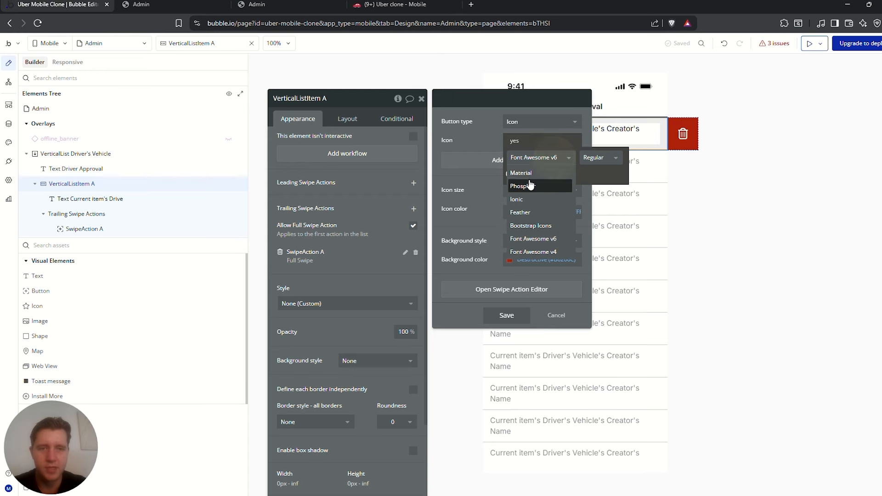
click(567, 173)
click(497, 137)
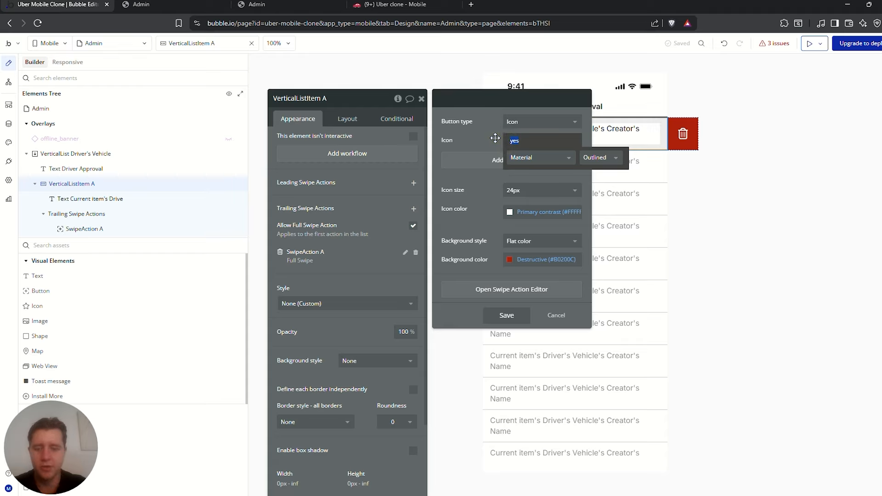
text(check)
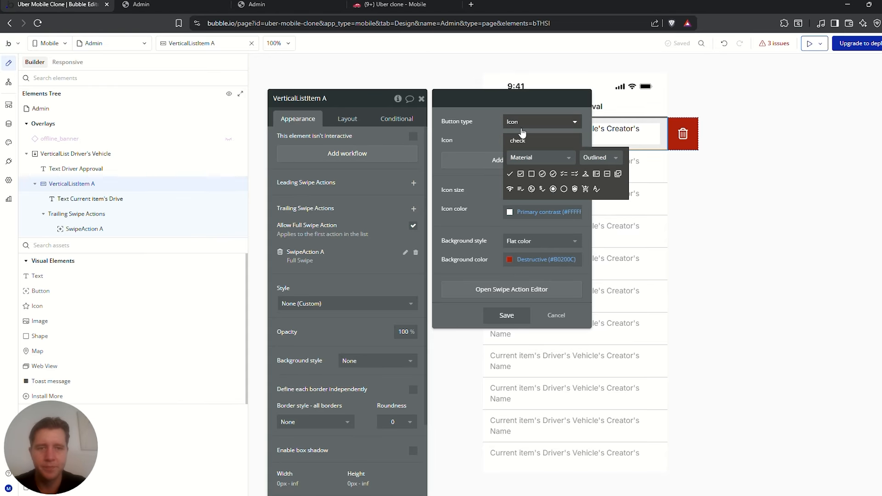
click(509, 174)
Give the swipe action a Success 50 green background and save it
click(510, 260)
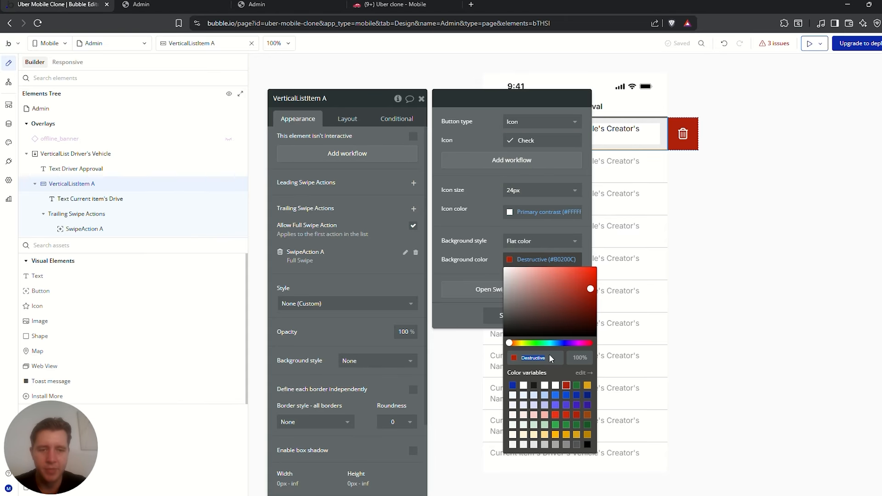
click(556, 425)
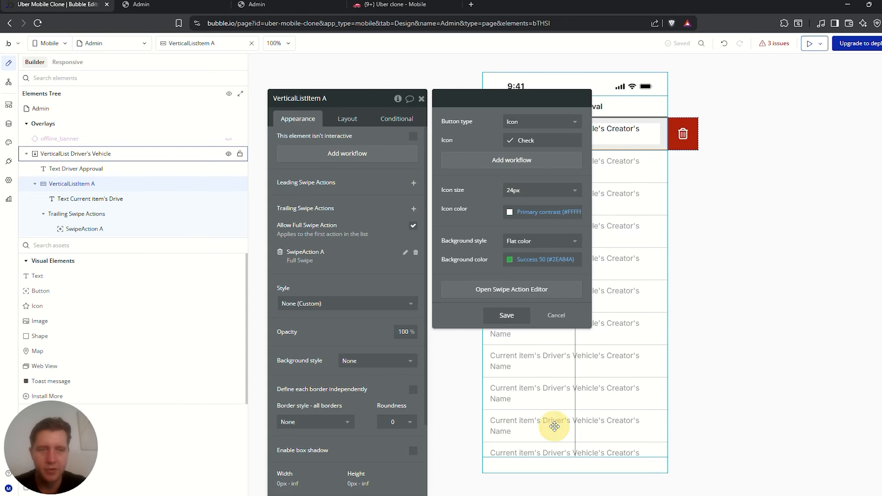
click(507, 316)
click(758, 189)
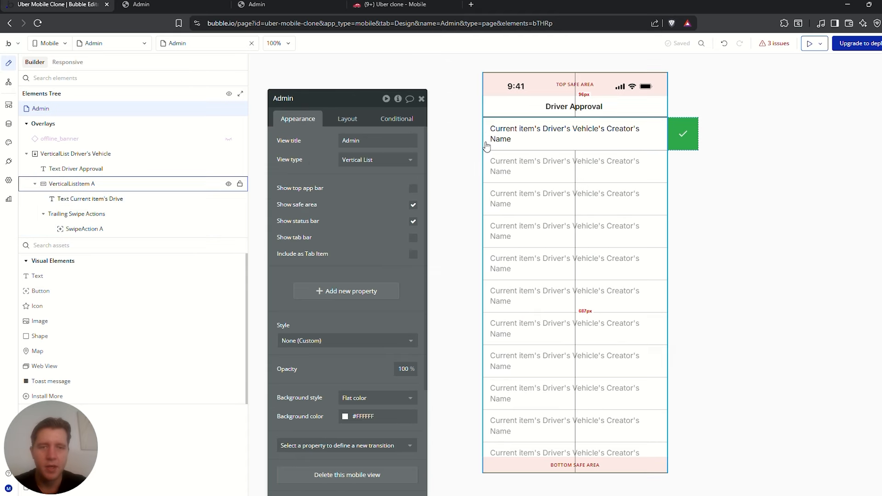
Remove the accidentally added leading swipe action from the row
click(617, 147)
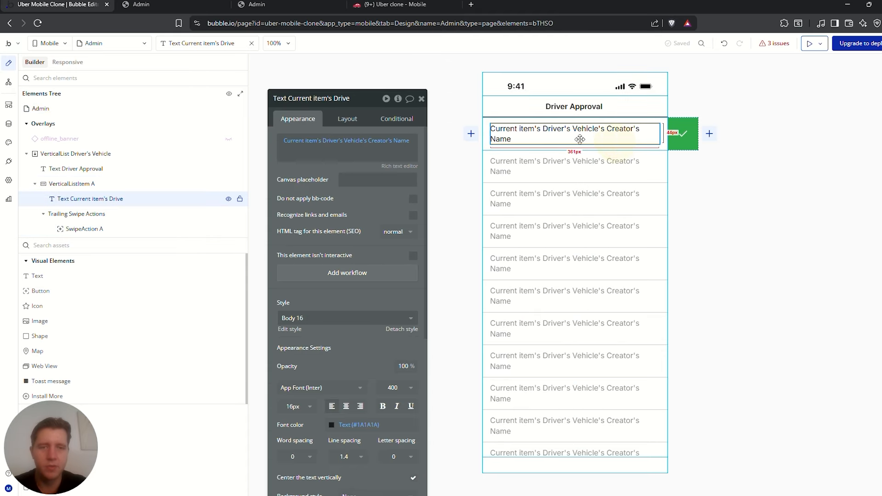
click(469, 135)
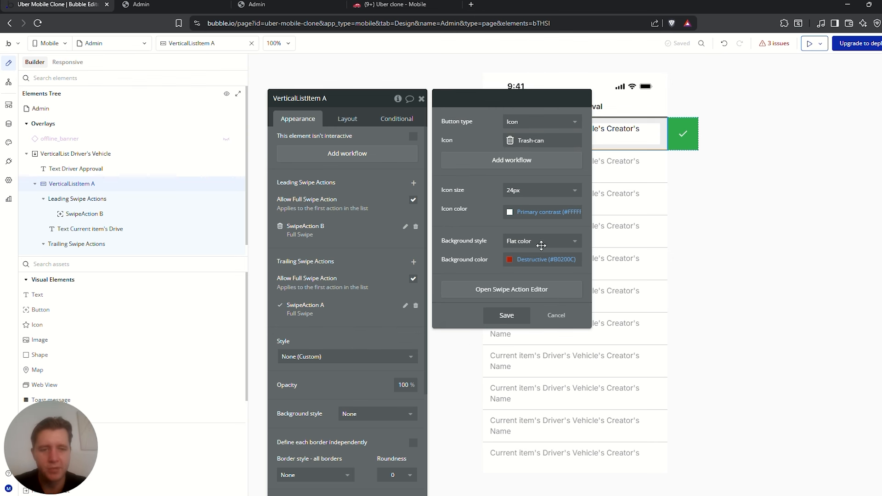
click(561, 320)
click(466, 131)
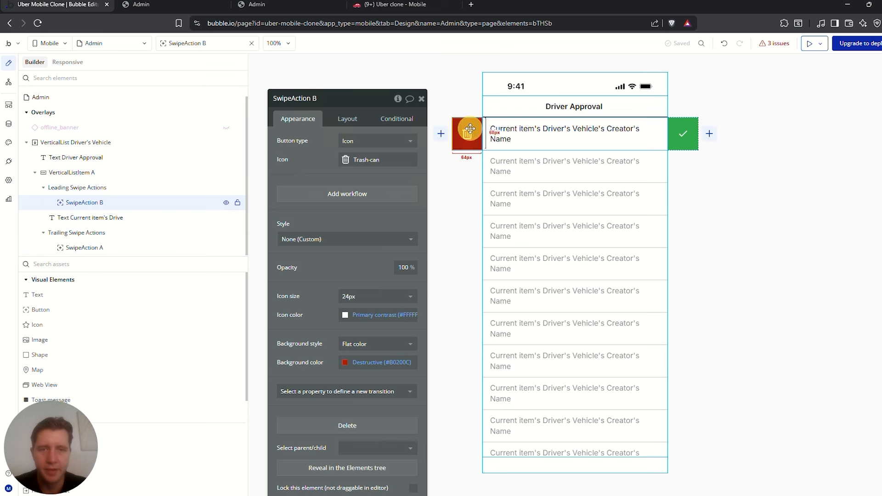
key(Delete)
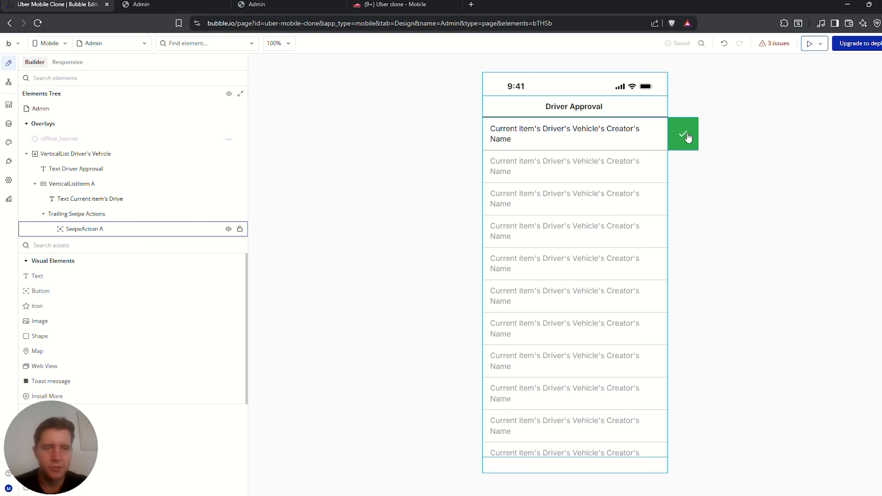
click(688, 137)
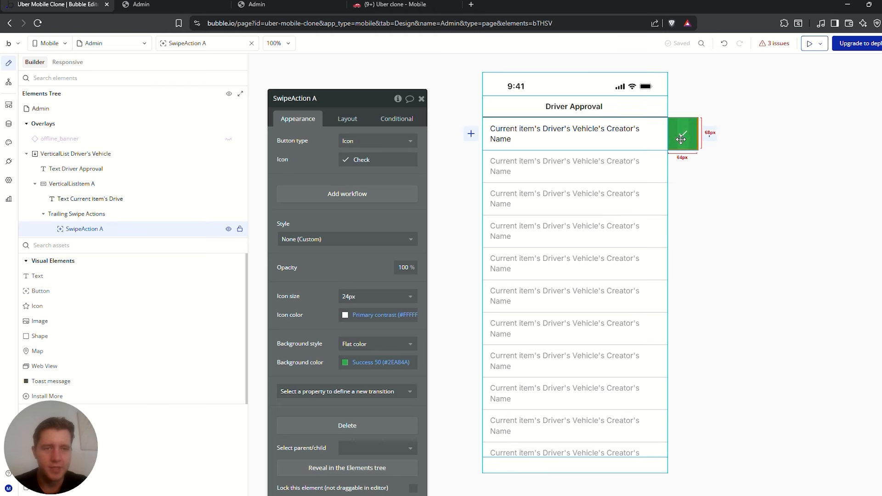
Create the swipe action's tap workflow with a Make changes step on Current item's Driver's Vehicle
click(339, 195)
click(522, 123)
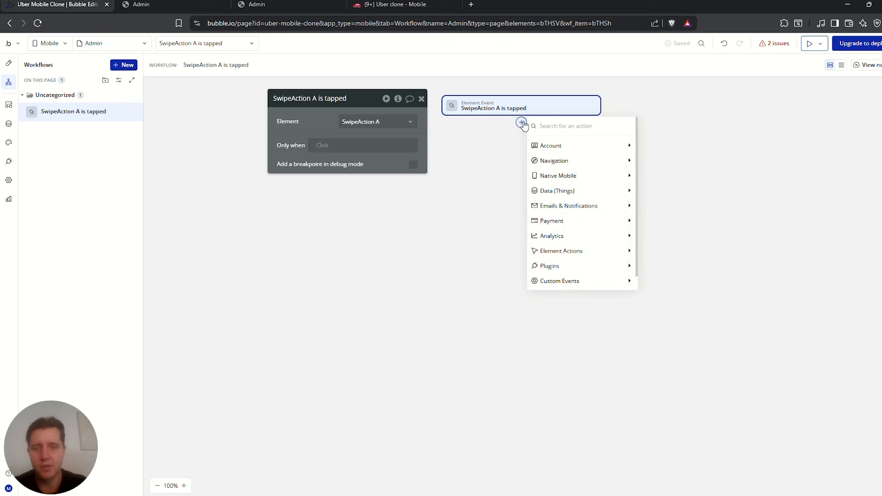
text(make)
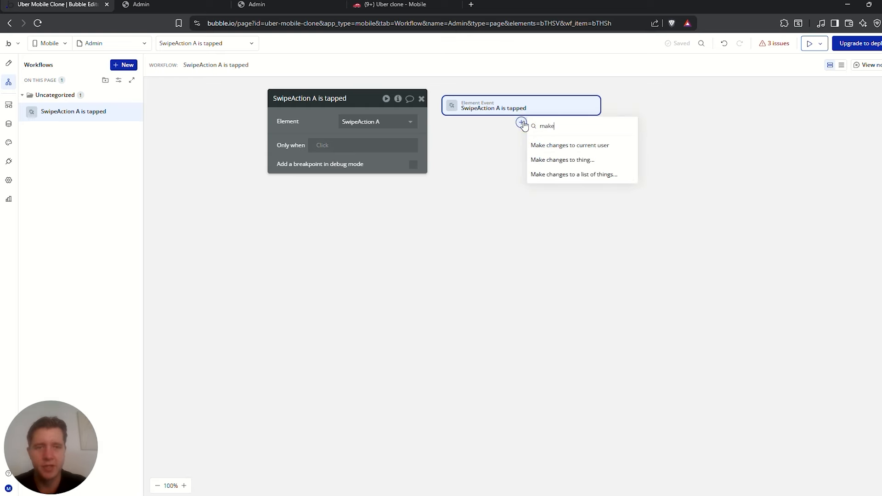
click(578, 165)
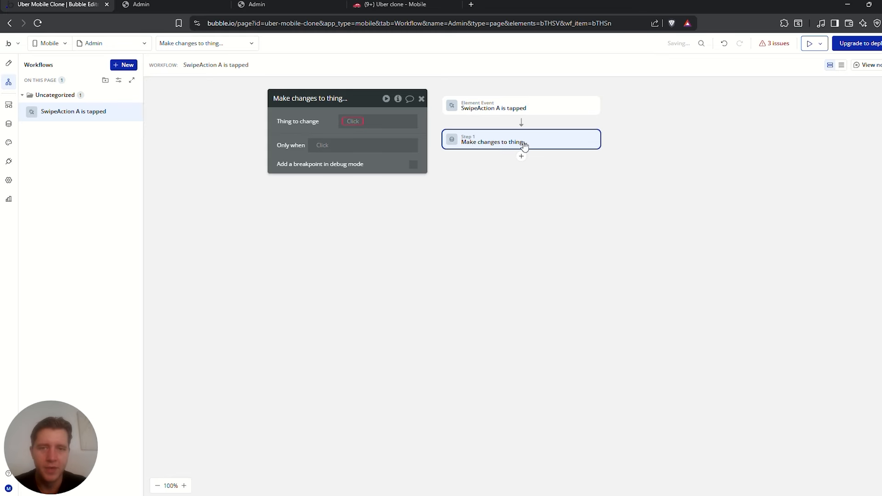
click(352, 122)
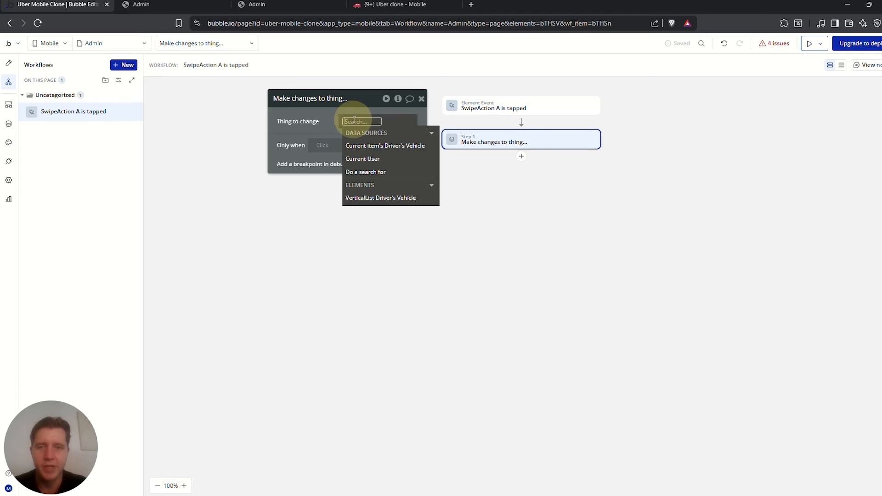
click(380, 147)
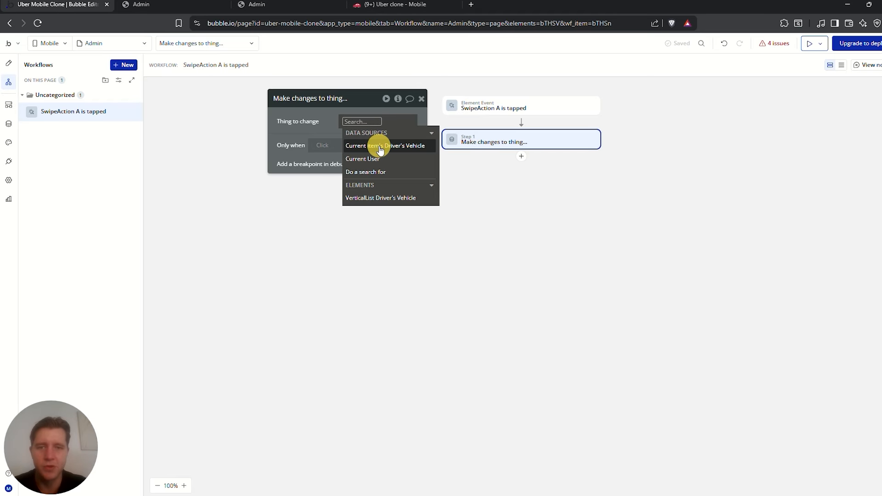
click(313, 122)
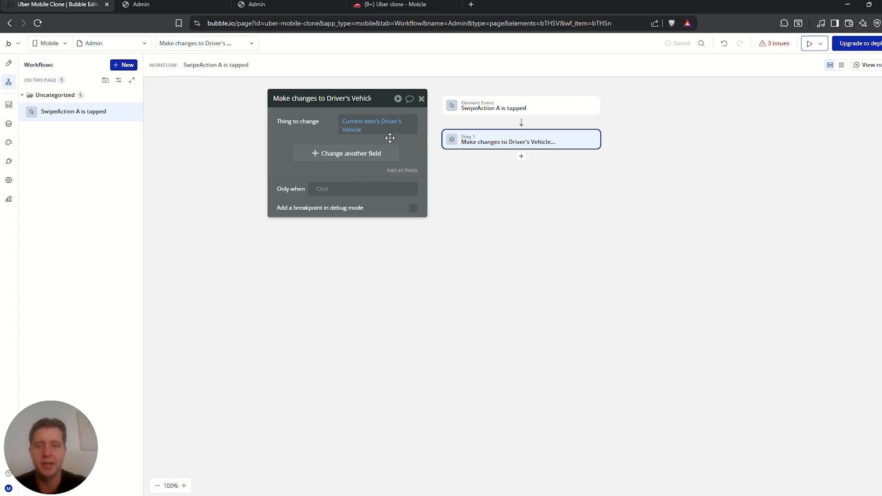
click(356, 130)
click(297, 125)
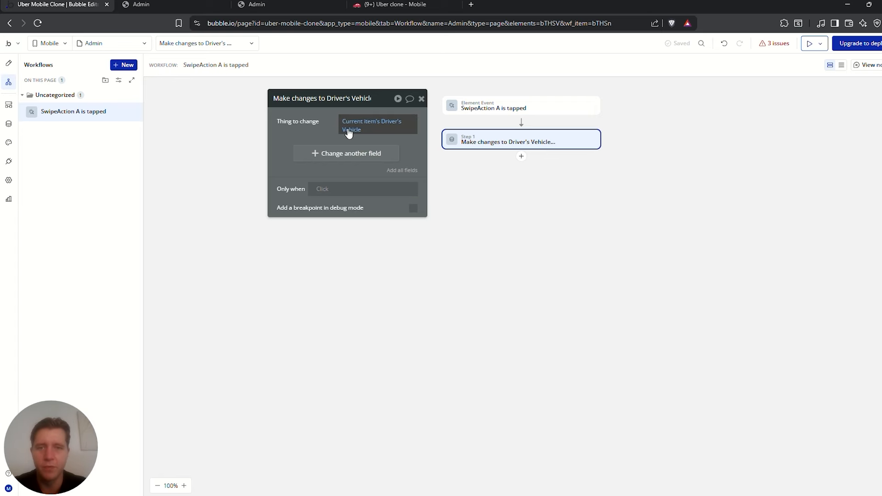
Set the step's Approved field to "yes"
click(329, 154)
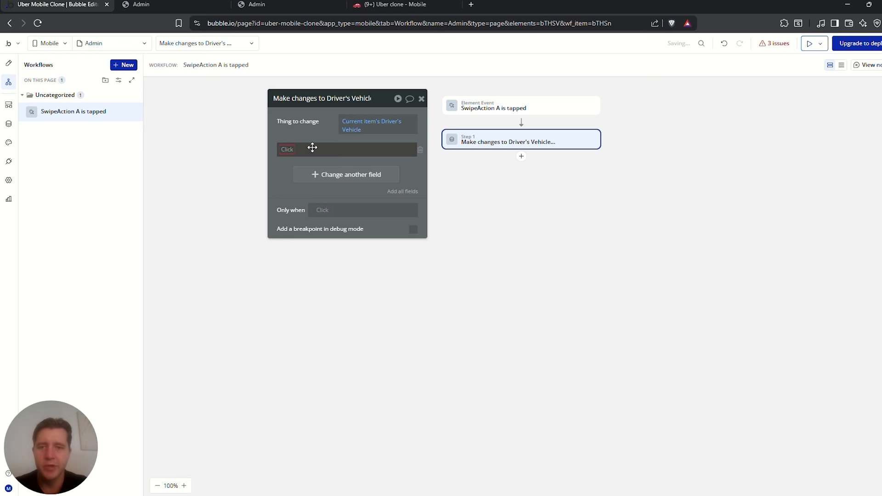
click(290, 150)
click(309, 163)
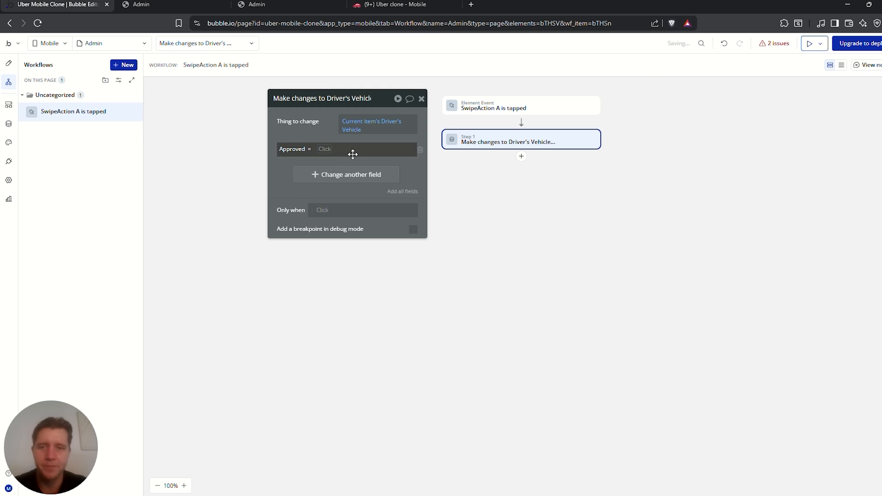
click(329, 153)
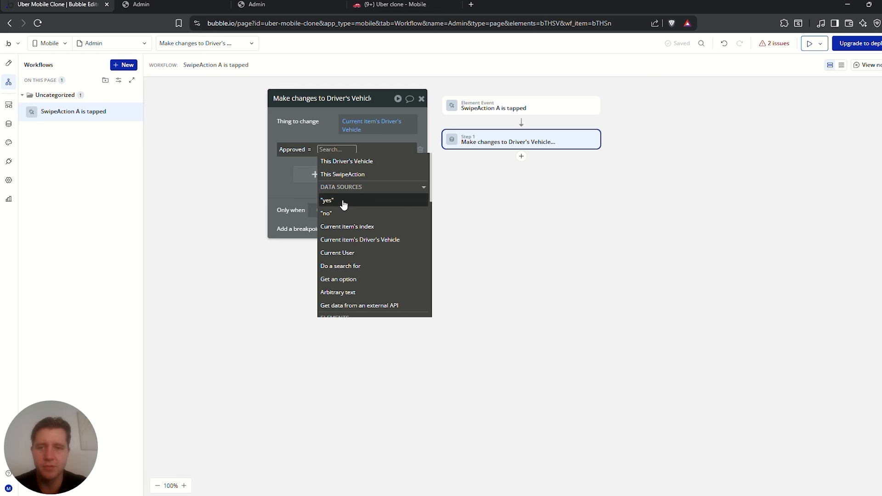
click(343, 201)
click(326, 123)
click(522, 157)
click(478, 188)
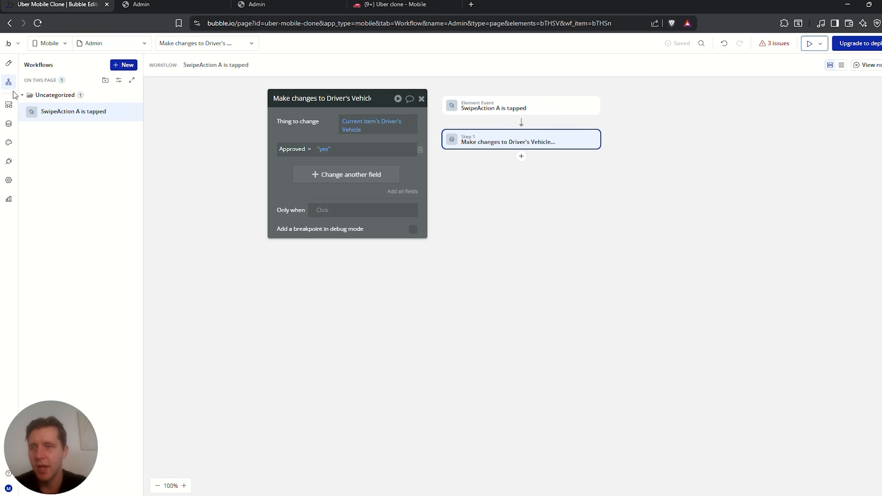
click(9, 65)
Add a Toast message element to the page and set its height to 1
click(51, 245)
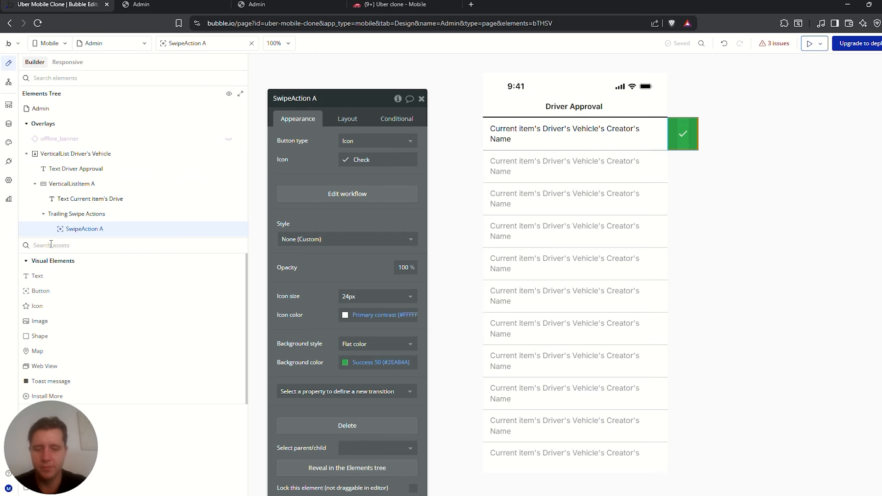
text(toast)
drag(50, 273, 520, 121)
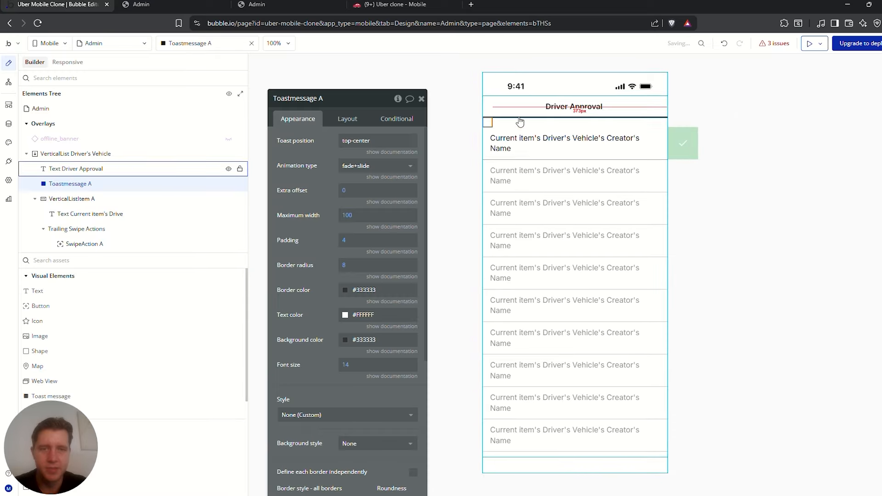
click(347, 118)
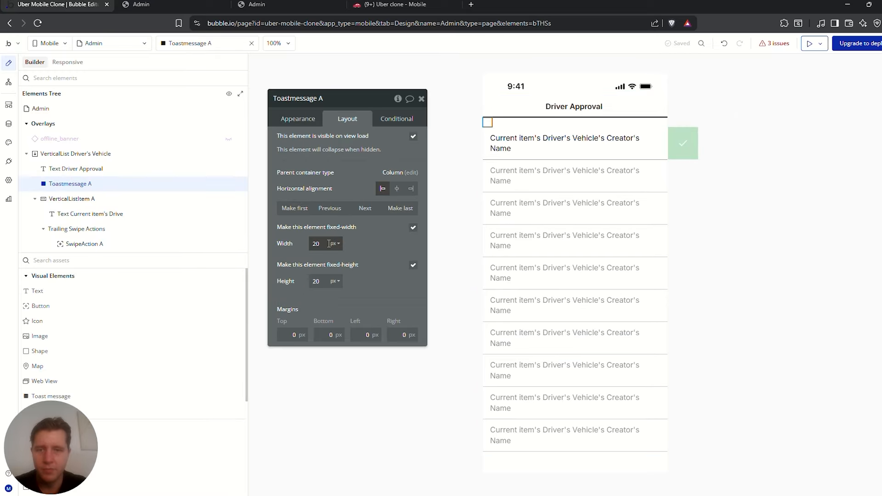
drag(321, 281, 294, 281)
text(1)
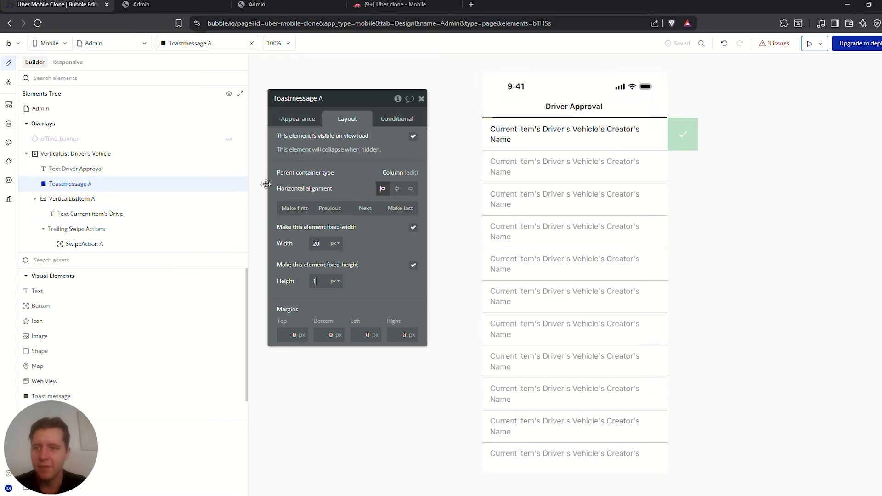
Add a second swipe-workflow step showing the toast with the text 'Driver approved!'
click(9, 82)
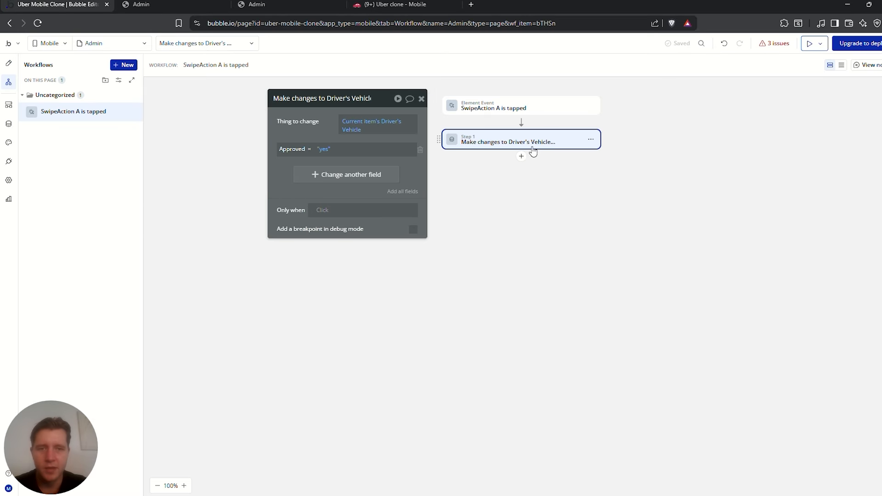
click(522, 157)
text(sho)
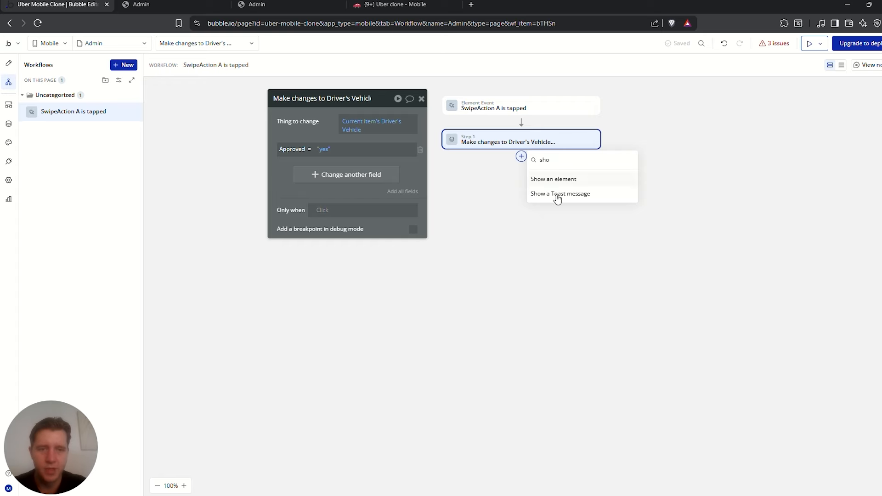
click(563, 194)
triple_click(382, 141)
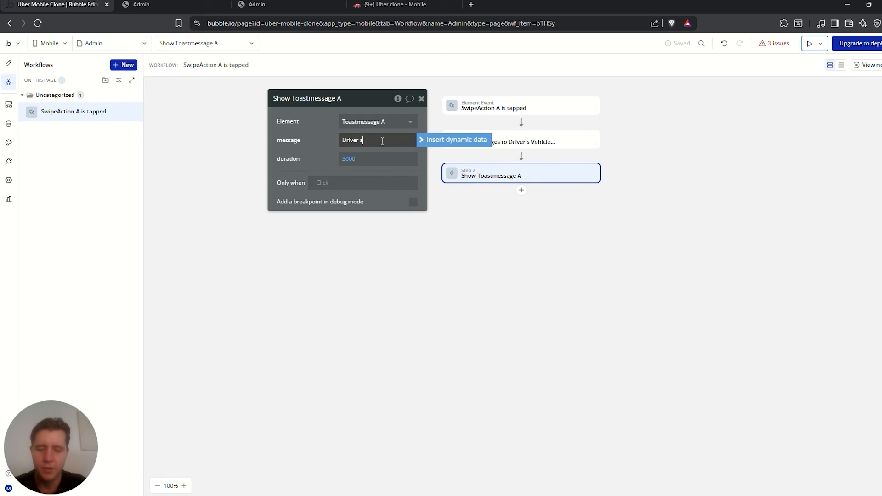
click(381, 195)
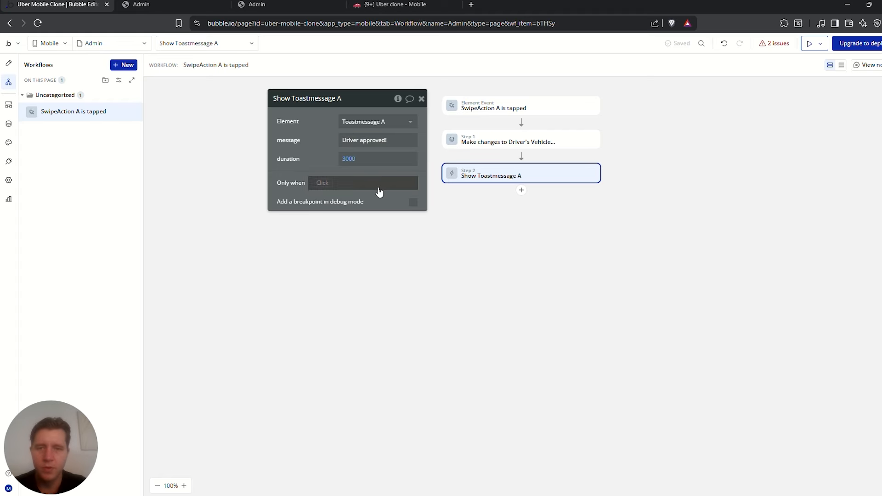
click(9, 64)
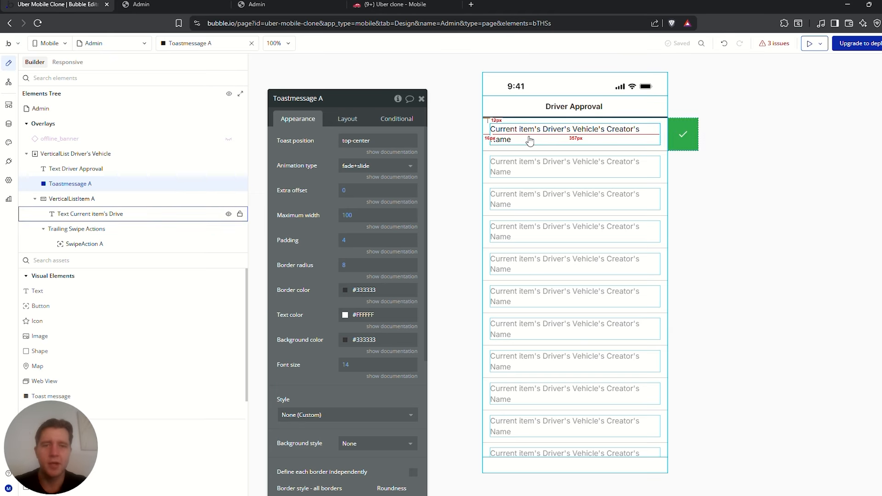
Place an Icon element under the driver's name in the Driver Approval list row
click(498, 108)
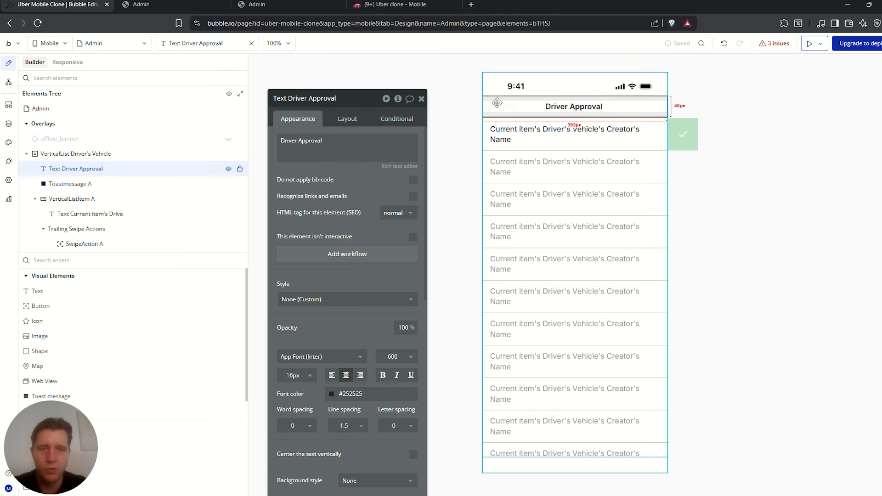
click(487, 130)
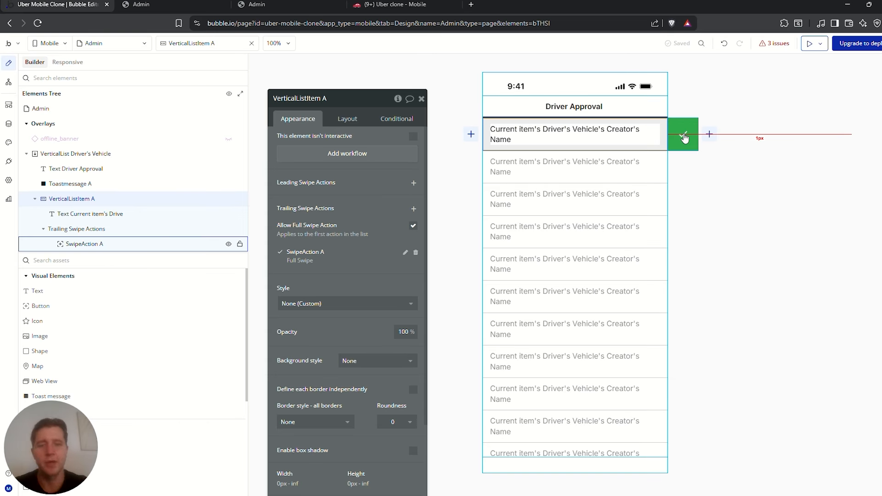
click(568, 130)
click(347, 119)
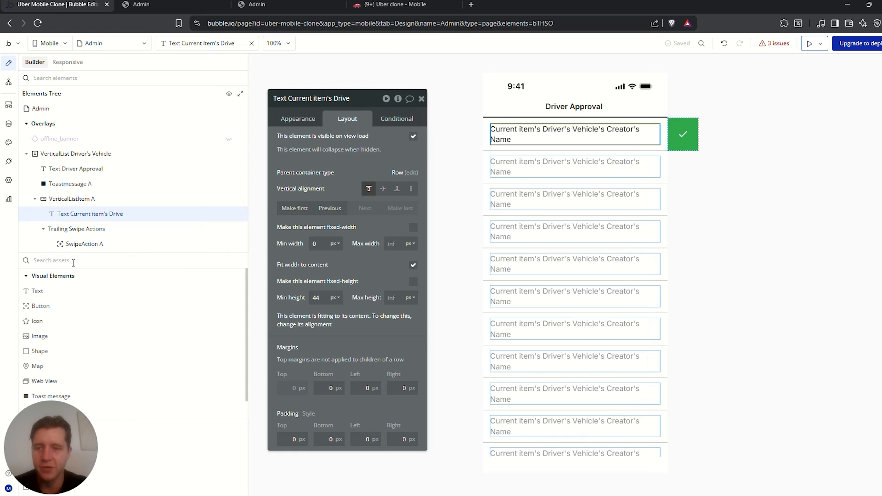
drag(39, 311, 626, 145)
Set the new icon to the Info symbol, coloured with the dark Text colour
click(357, 146)
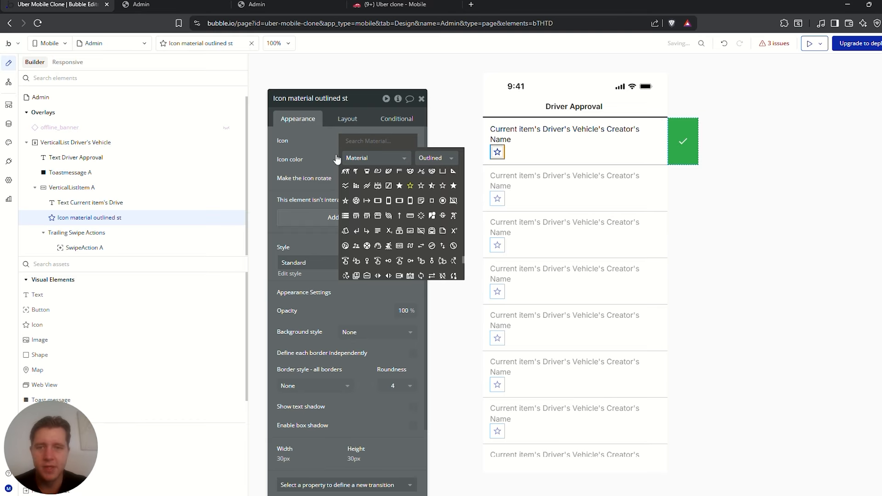
text(info)
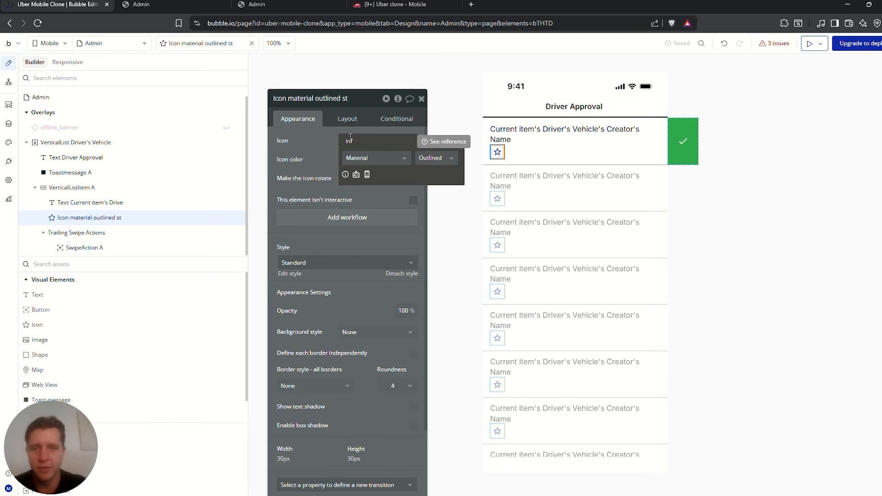
click(345, 173)
click(367, 159)
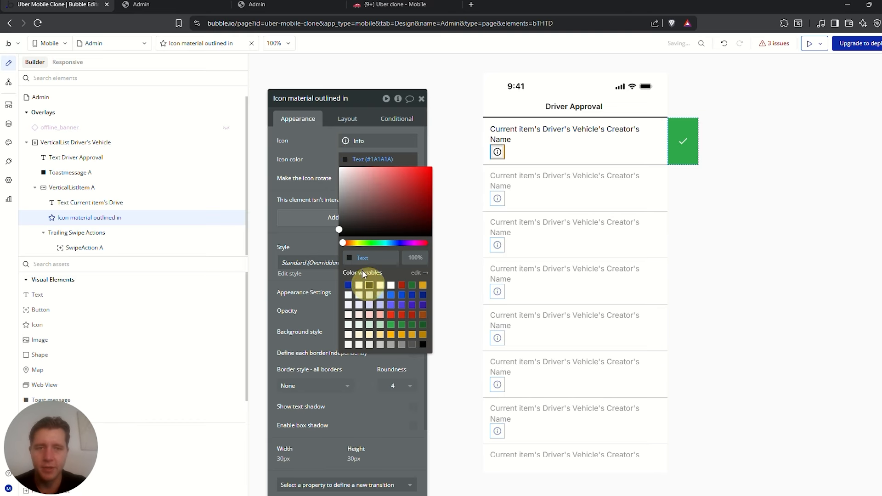
click(369, 285)
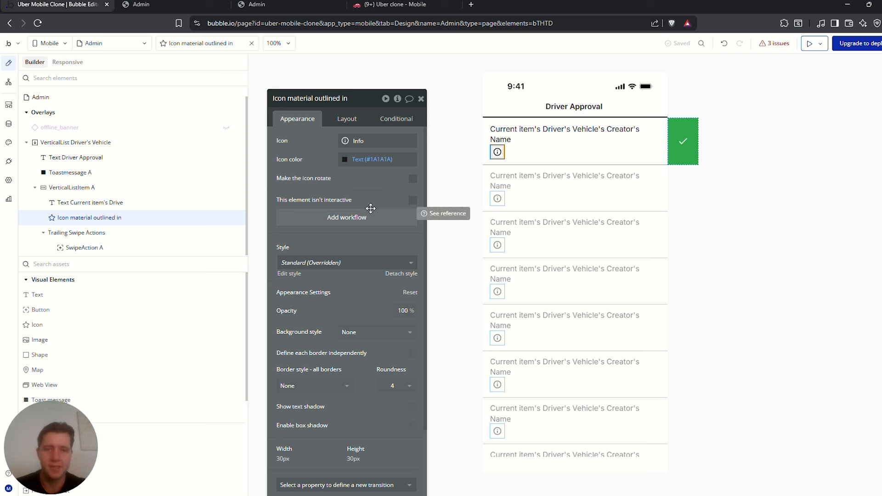
click(94, 264)
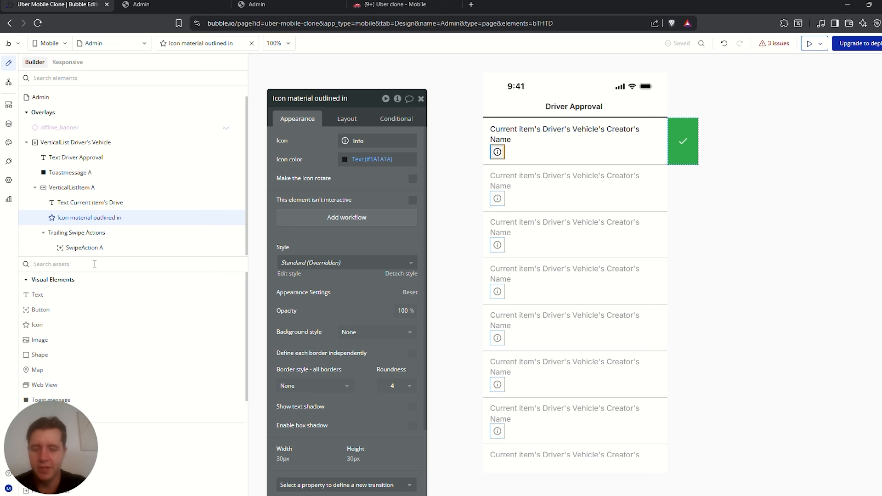
Add a bottom sheet holding a centered 'Driver Details' text heading
text(shee)
drag(39, 294, 577, 331)
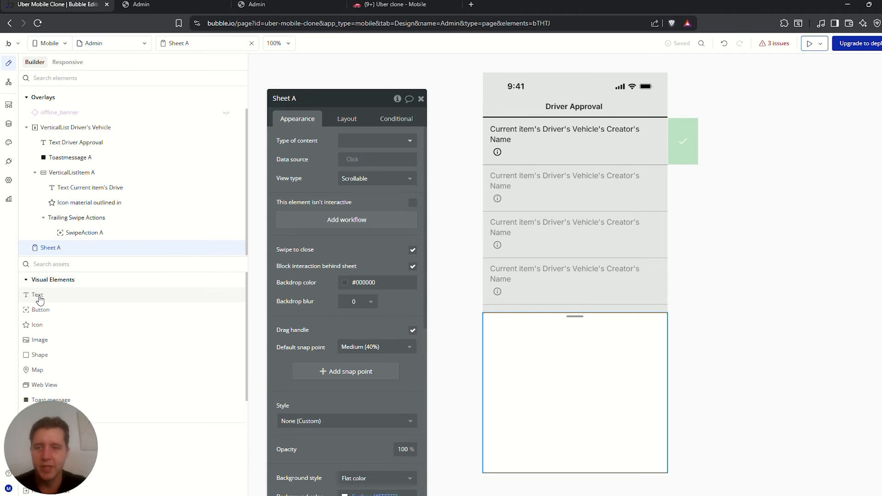
drag(38, 299, 547, 337)
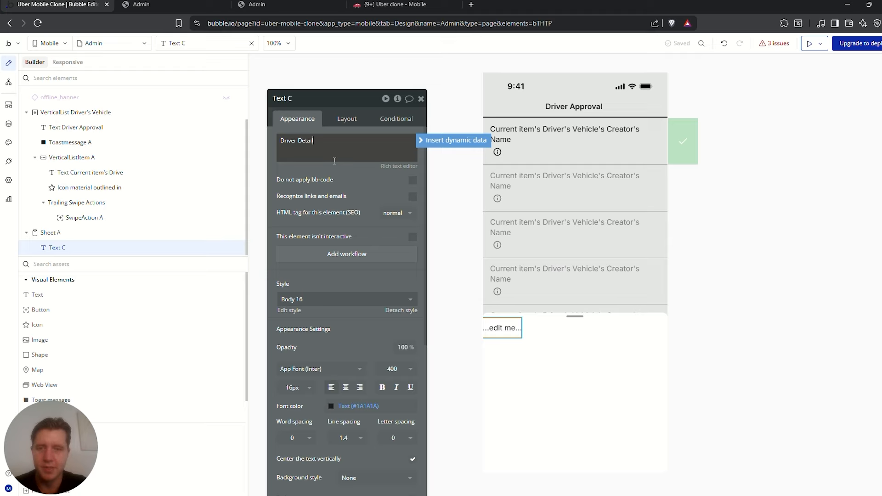
drag(354, 142, 290, 142)
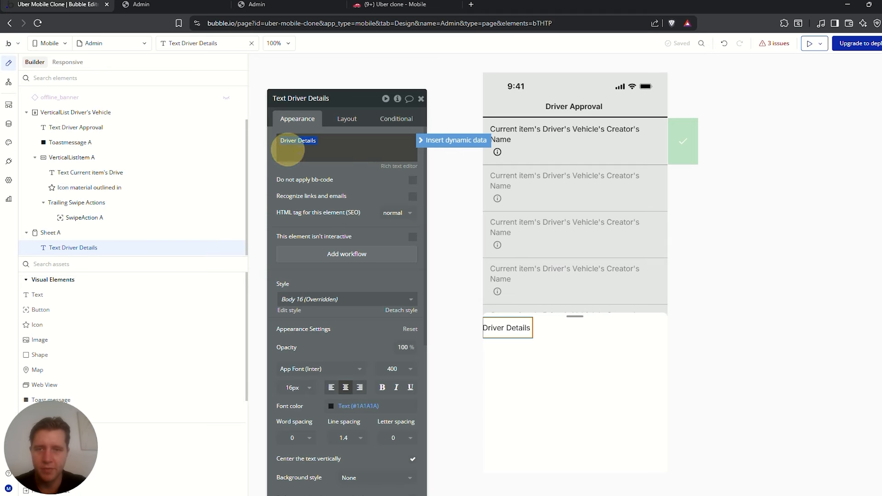
click(347, 123)
click(383, 189)
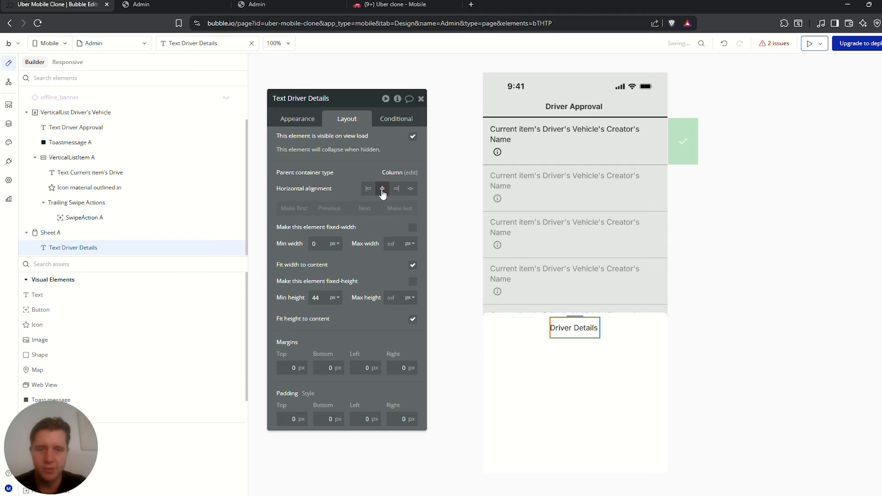
Make the Driver Details heading bold at weight 700, leaving it without underline
click(310, 124)
scroll(402, 313, down, 1)
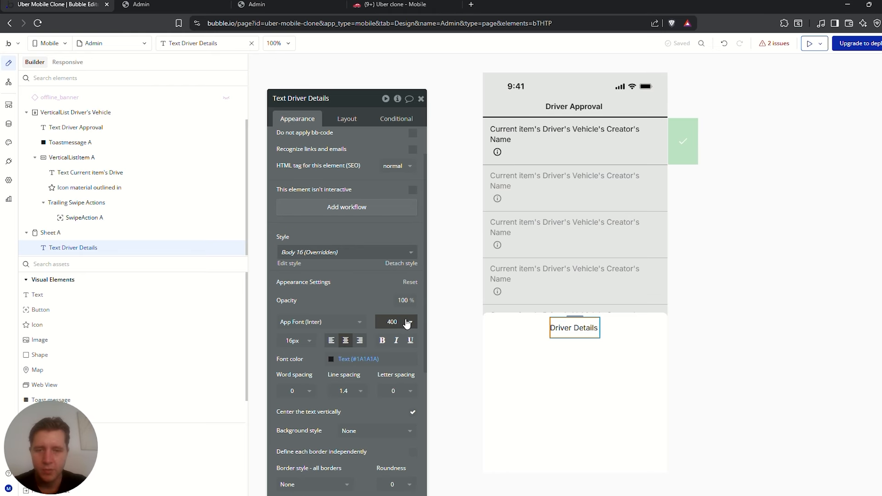
click(400, 322)
click(398, 435)
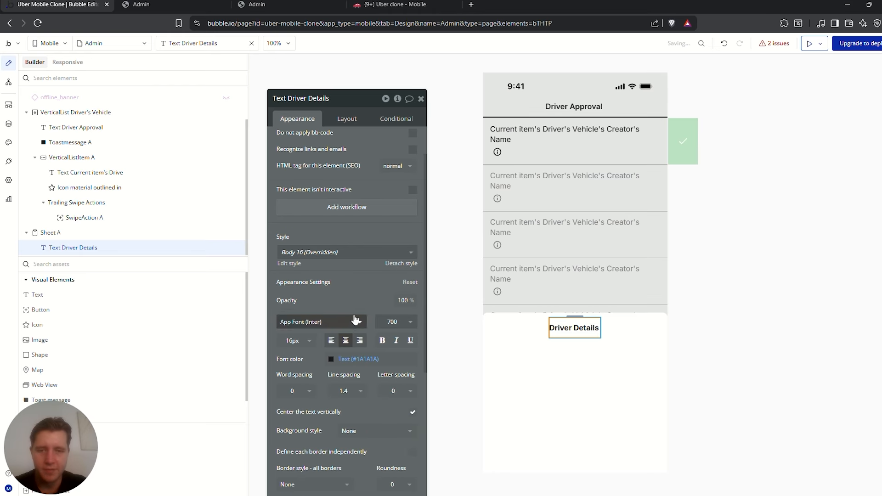
click(409, 342)
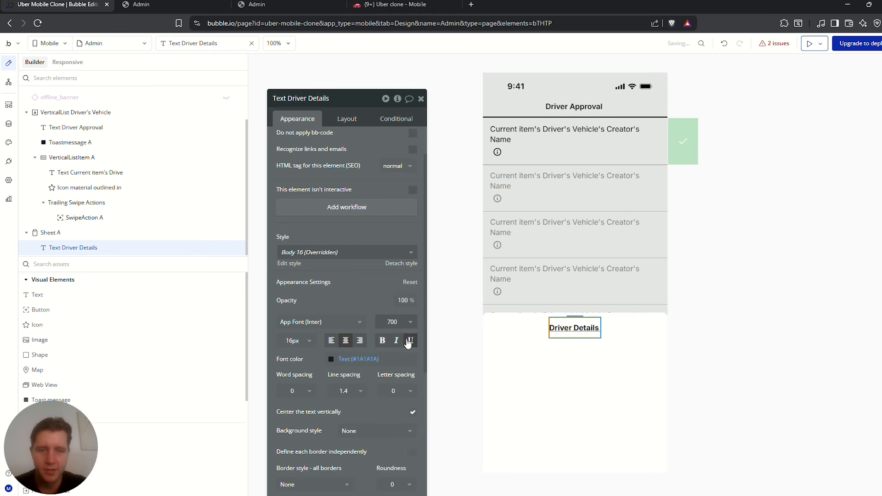
click(410, 342)
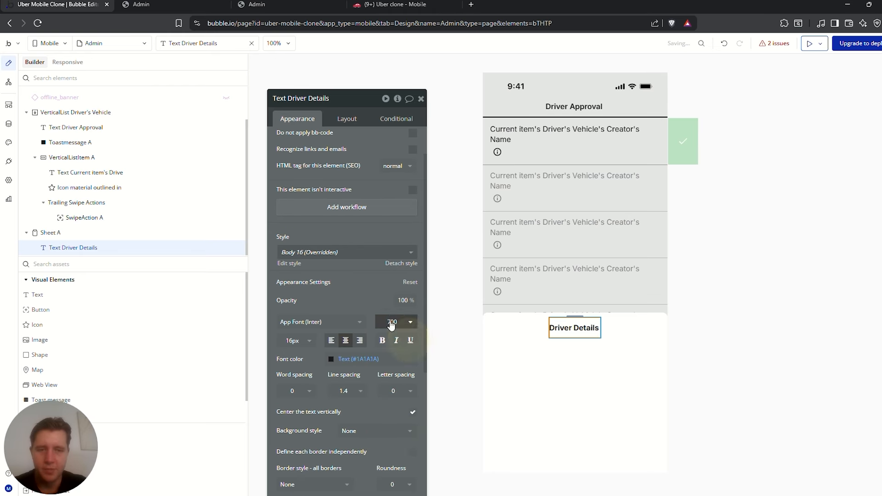
click(581, 368)
click(70, 265)
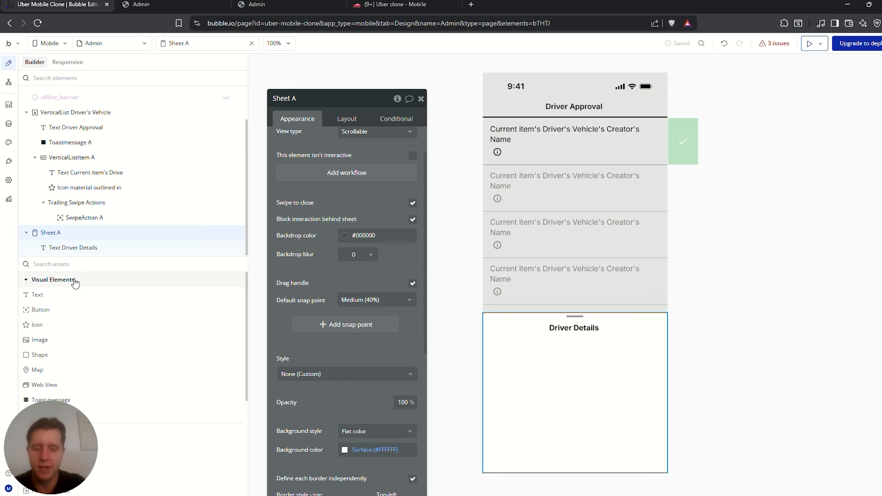
Add a Group inside Sheet A containing a placeholder text element
text(group)
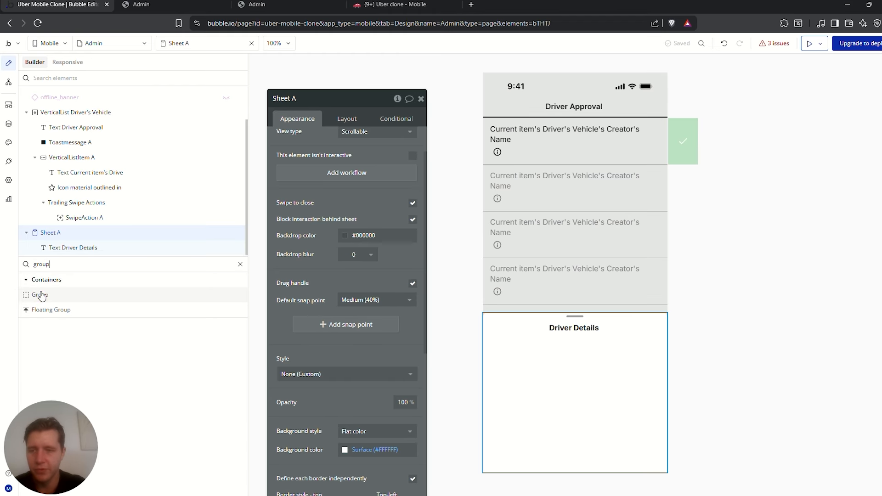
drag(40, 296, 551, 354)
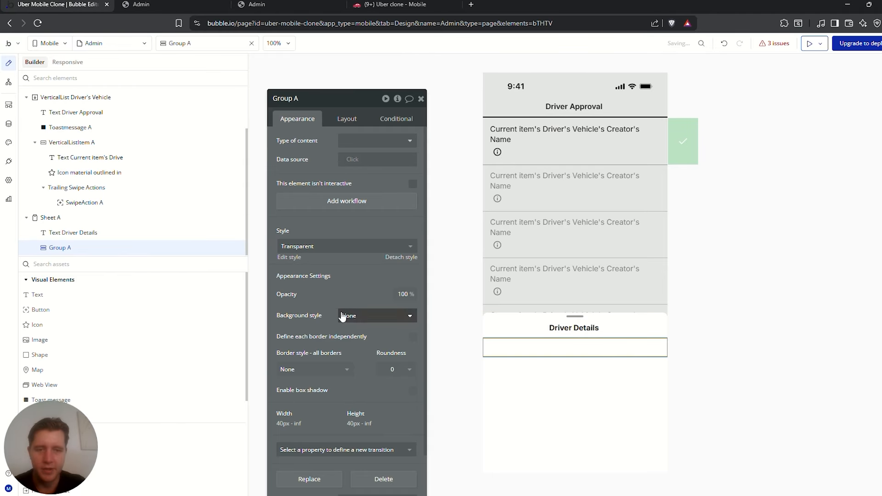
drag(46, 298, 515, 347)
click(567, 347)
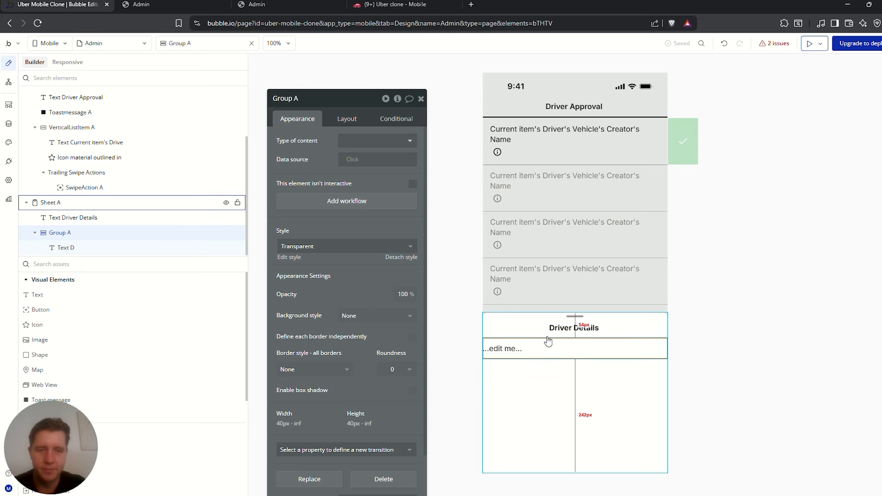
Give Sheet A padding of 10 top, 10 bottom, 20 left and 20 right
click(534, 387)
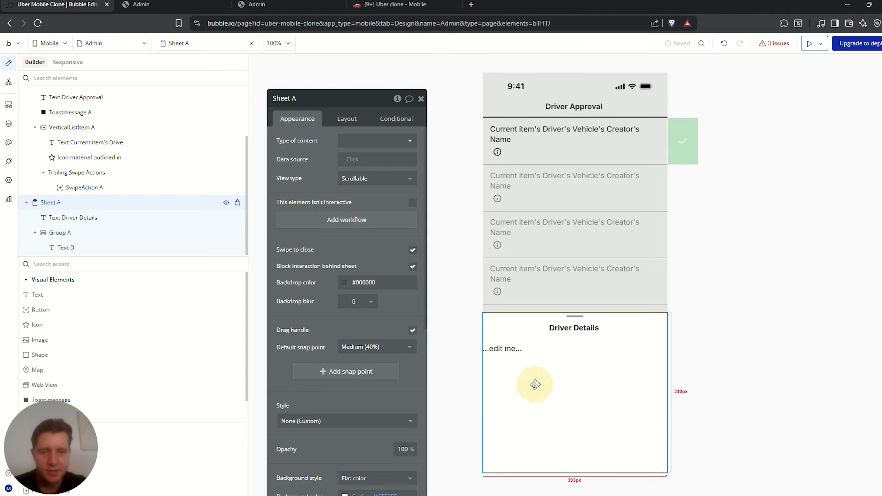
click(347, 119)
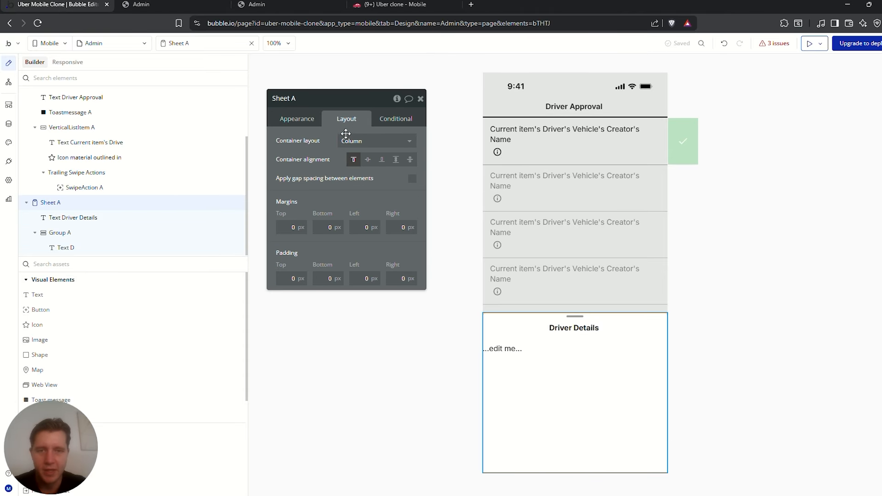
click(360, 227)
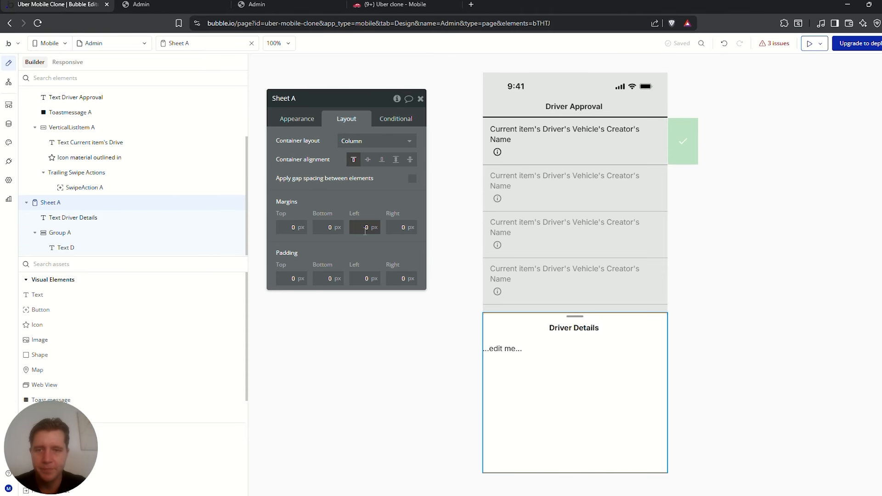
click(364, 278)
text(20)
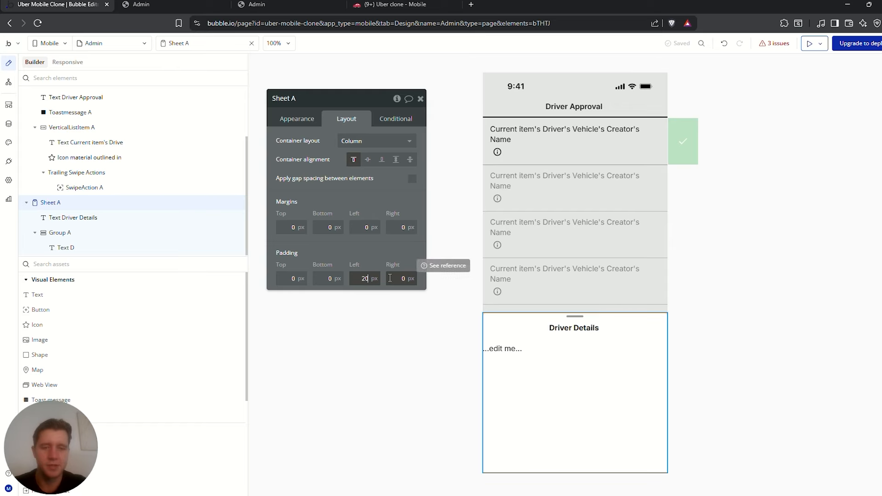
click(390, 278)
text(20)
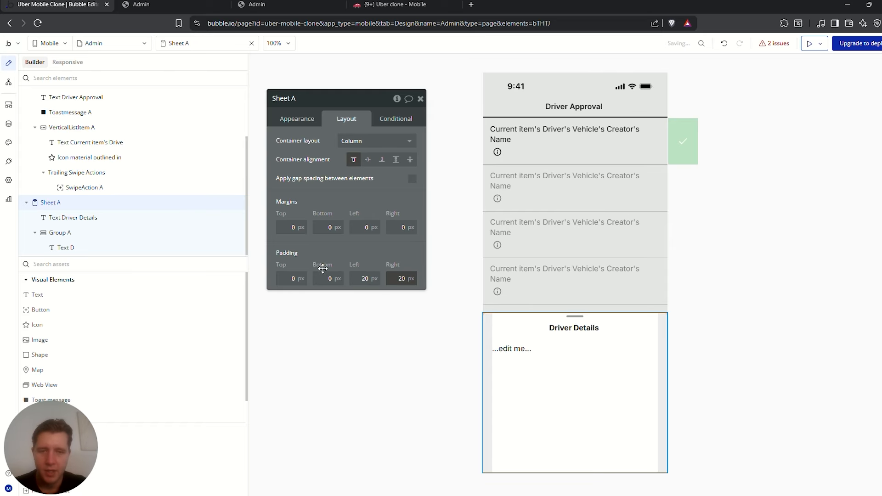
click(292, 278)
text(10)
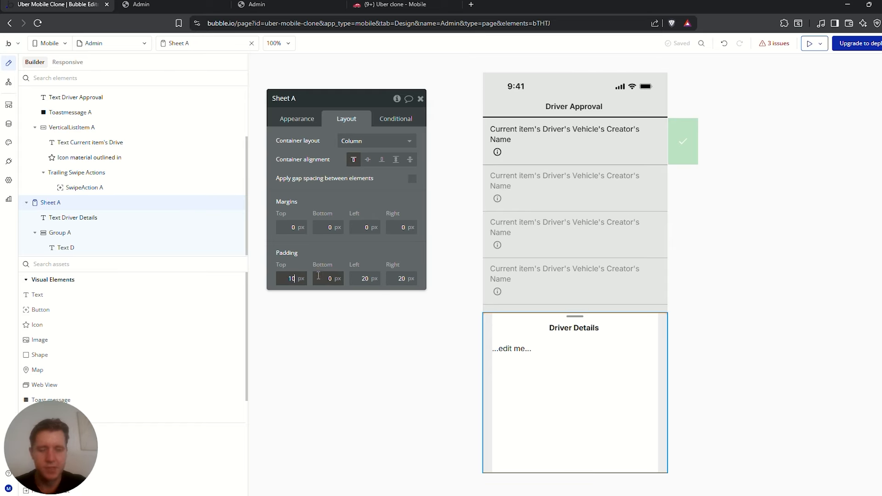
click(330, 278)
text(10)
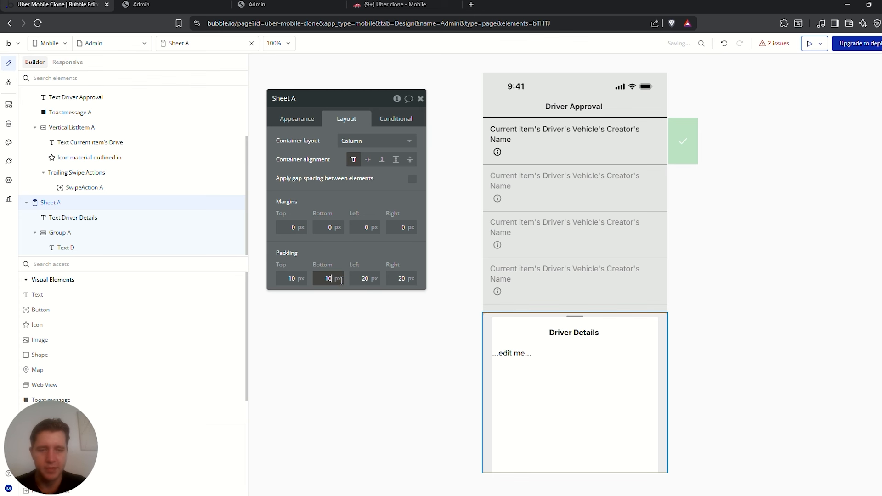
click(567, 389)
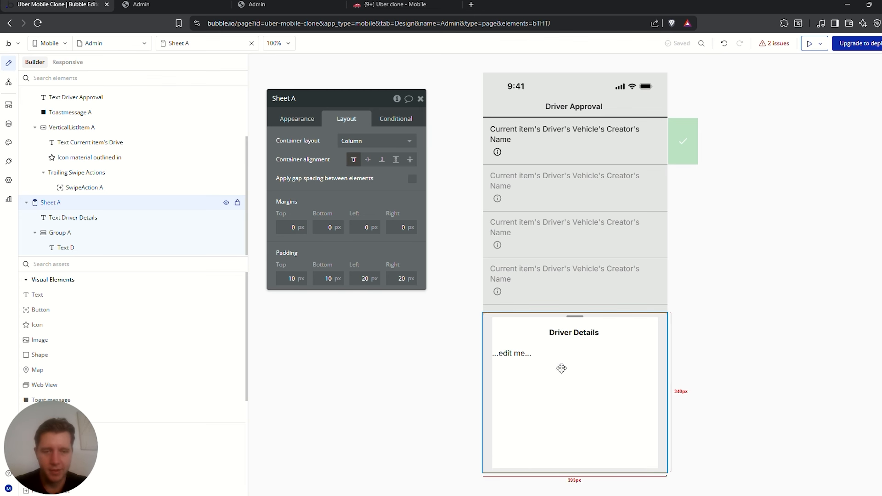
click(512, 352)
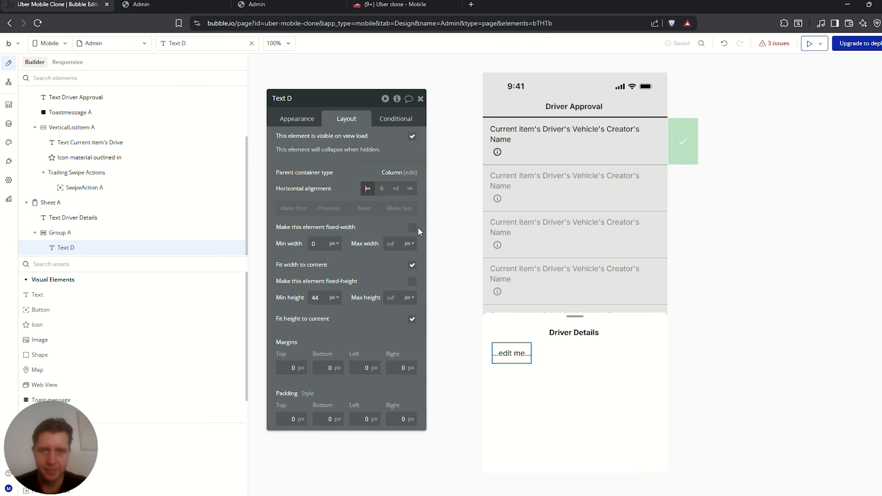
click(298, 119)
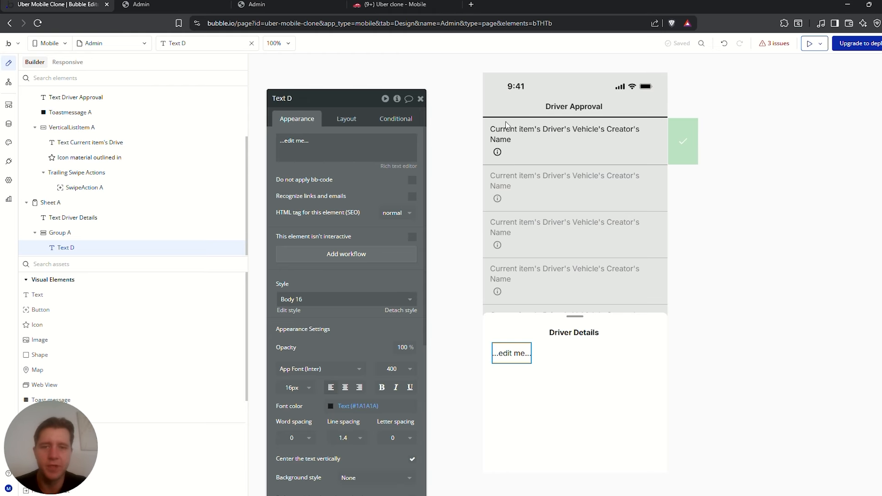
click(337, 145)
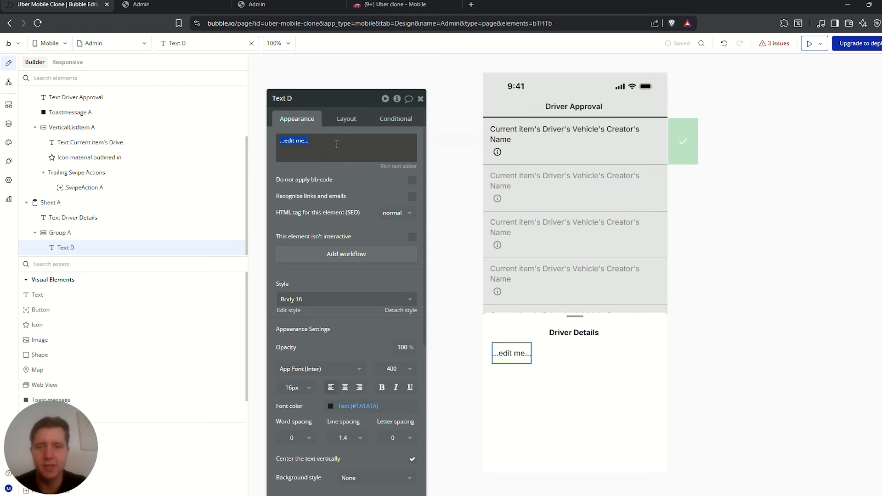
click(9, 124)
click(50, 81)
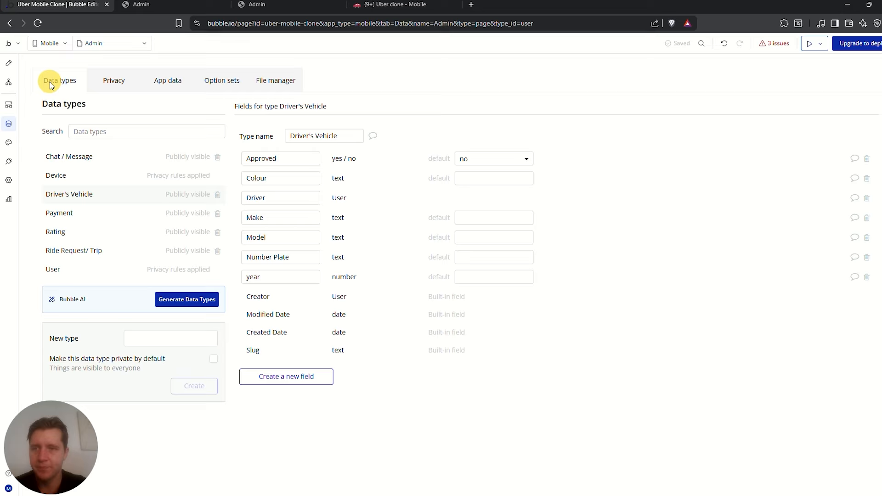
click(80, 195)
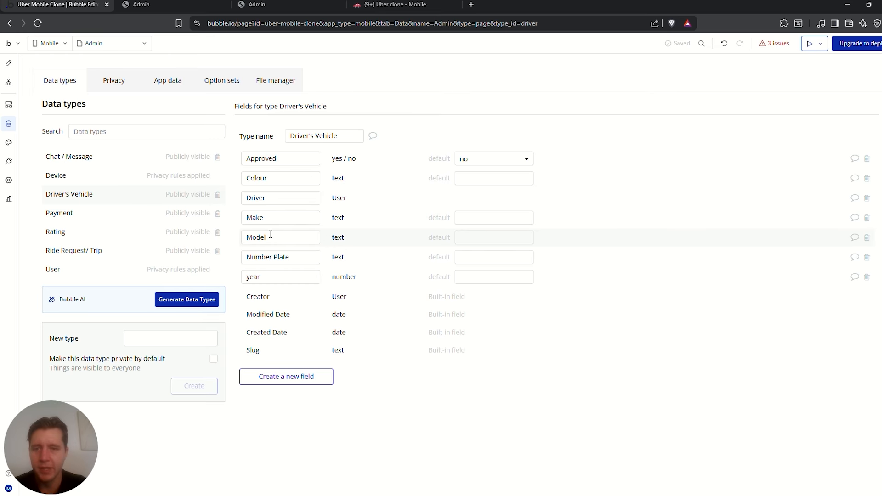
click(9, 63)
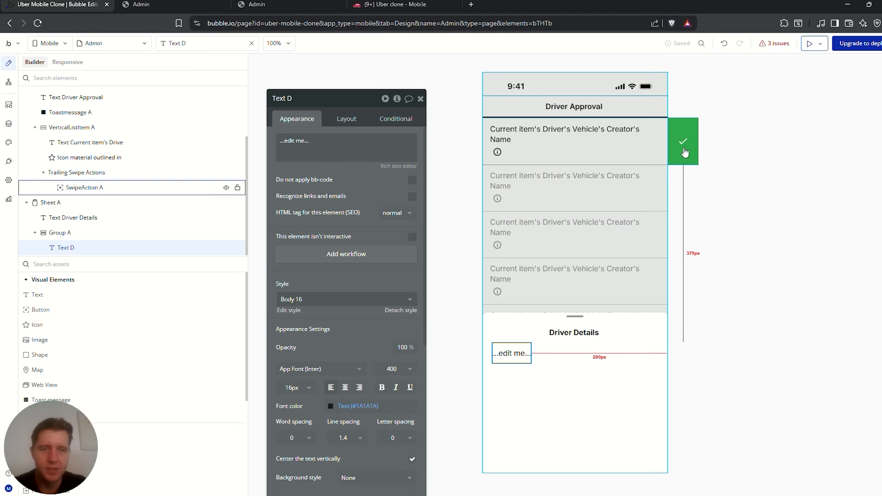
Add a hyphen to the heading and relabel the placeholder text 'Car Make :'
click(590, 331)
click(346, 140)
text(-)
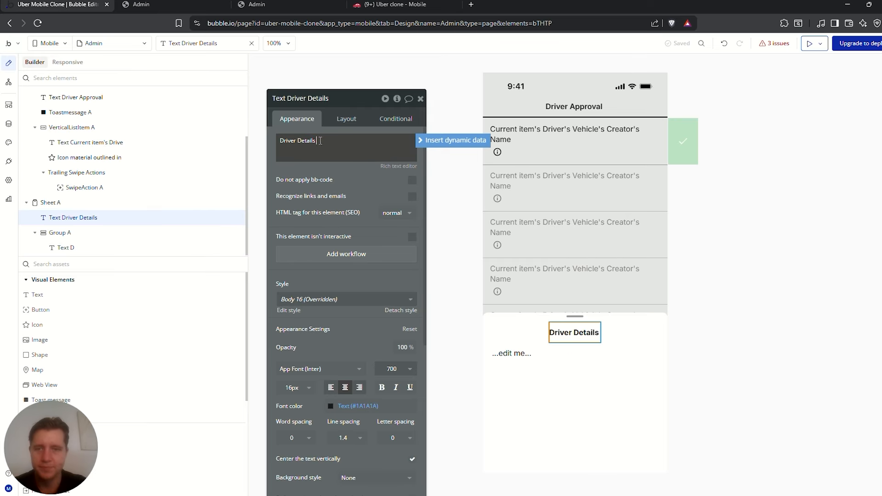
click(513, 354)
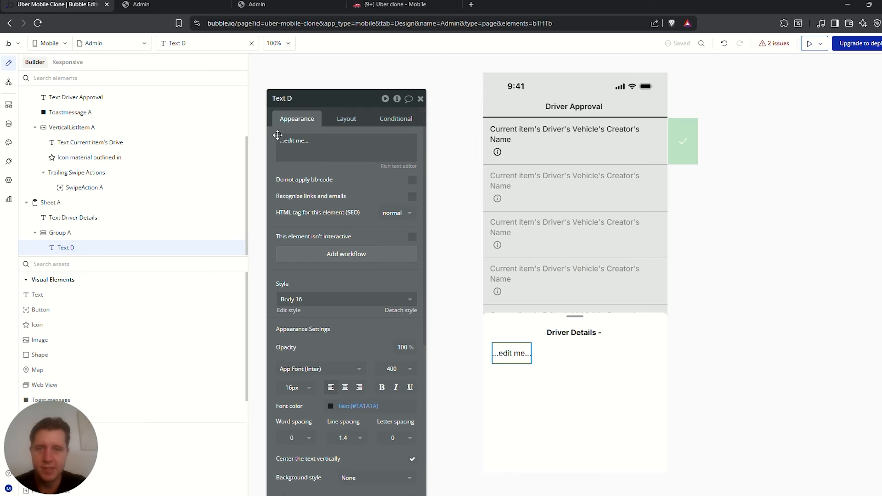
triple_click(320, 150)
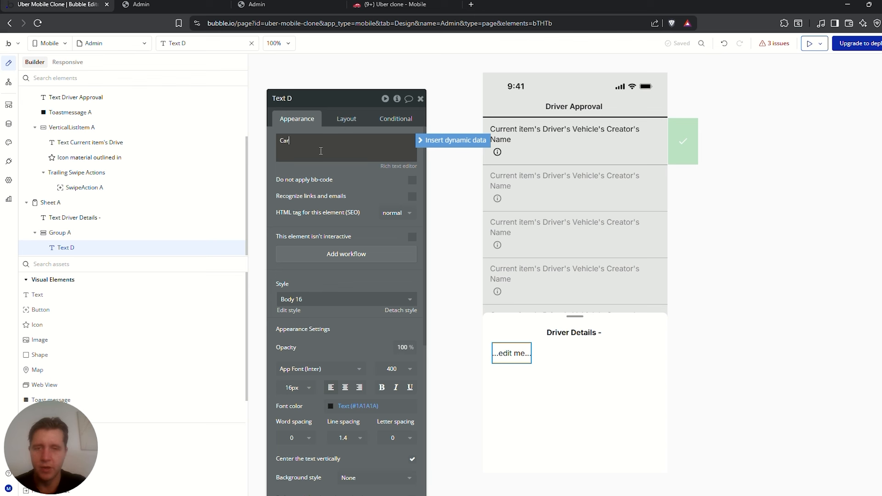
text(Car Make :)
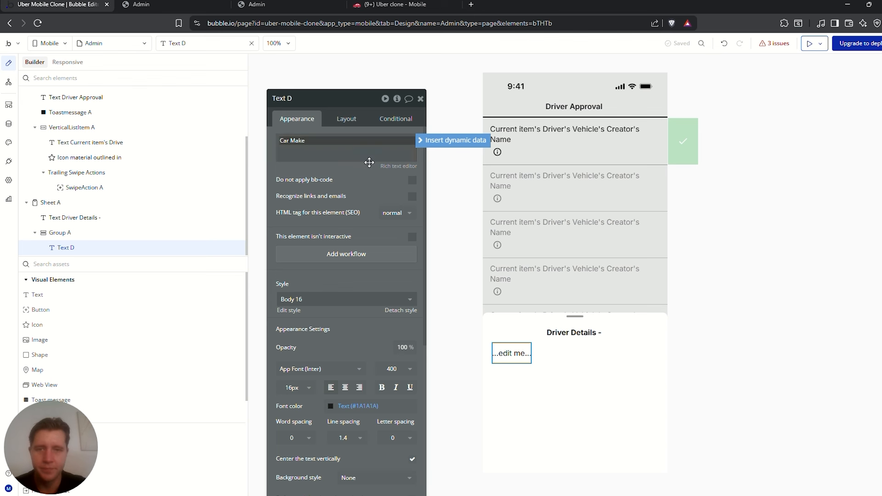
Duplicate the Car Make row into a 'Car Model:' row and another copy for Colour
click(559, 344)
key(ctrl+d)
click(513, 374)
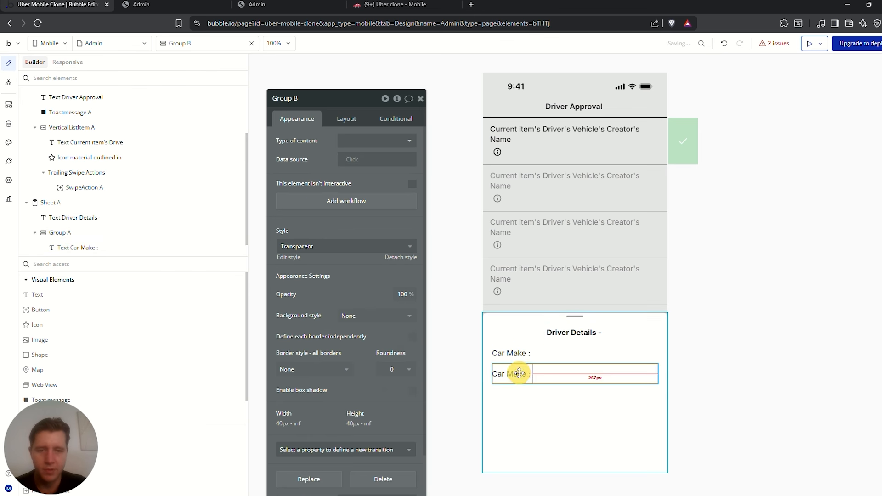
triple_click(305, 141)
text(Car Mod)
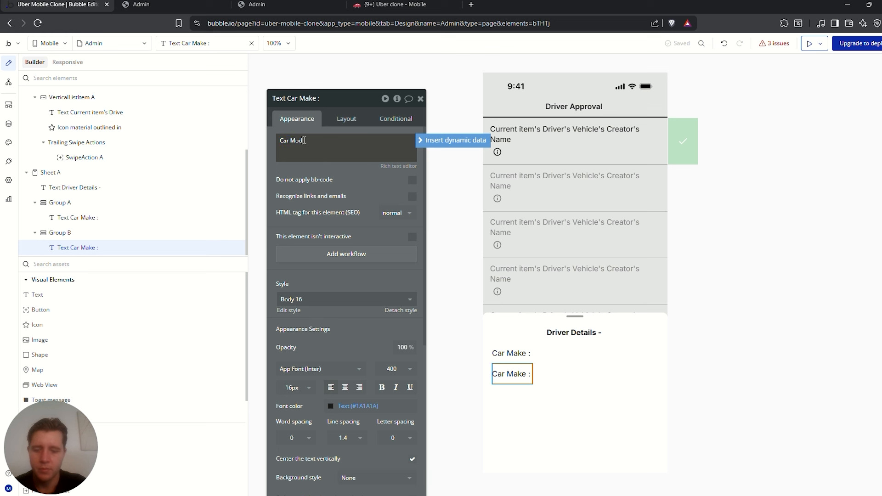
text(el:)
key(ctrl+d)
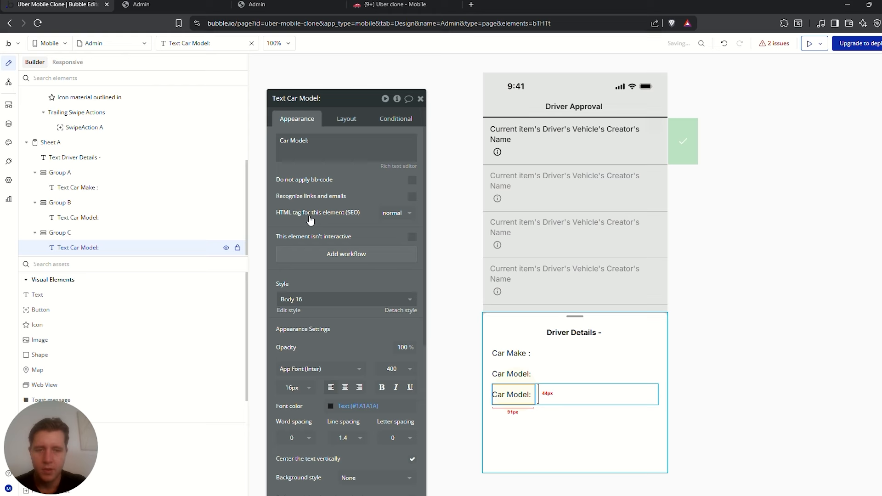
triple_click(308, 136)
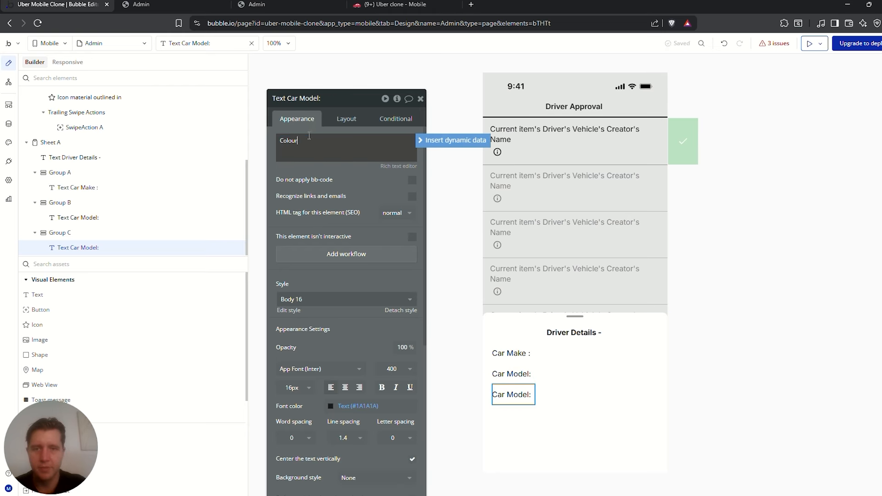
Duplicate rows to create 'Year :' and 'Number Plate :' labels
key(ctrl+d)
triple_click(309, 137)
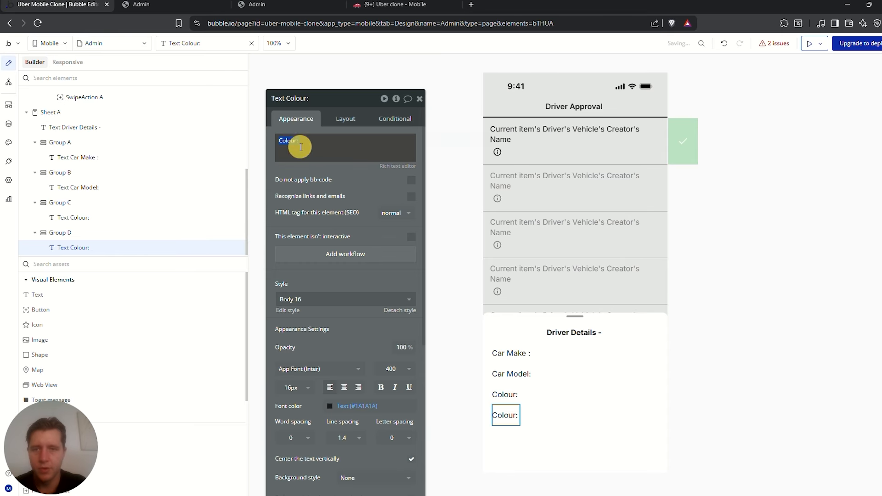
text(Year :)
click(530, 414)
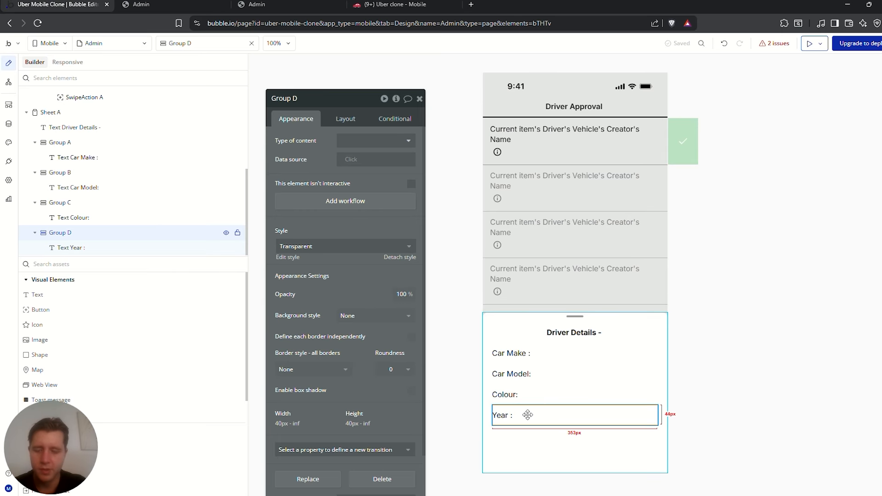
key(ctrl+d)
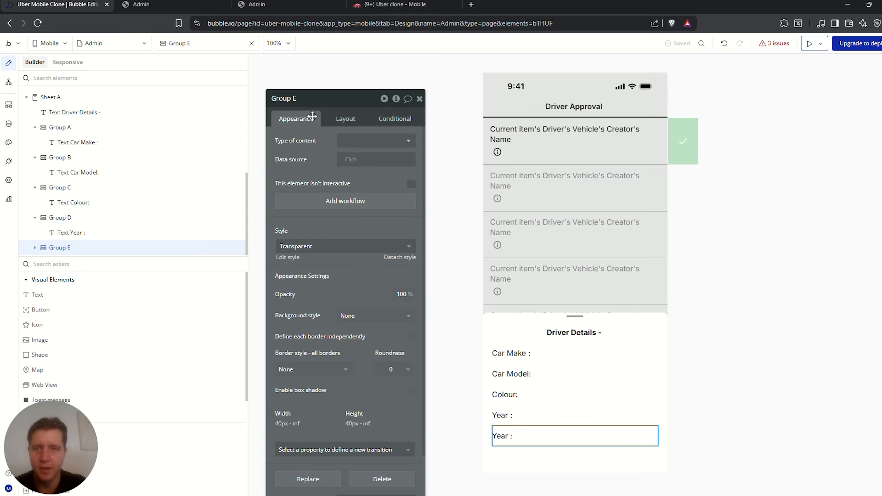
click(512, 434)
triple_click(300, 146)
text(Number Plate :)
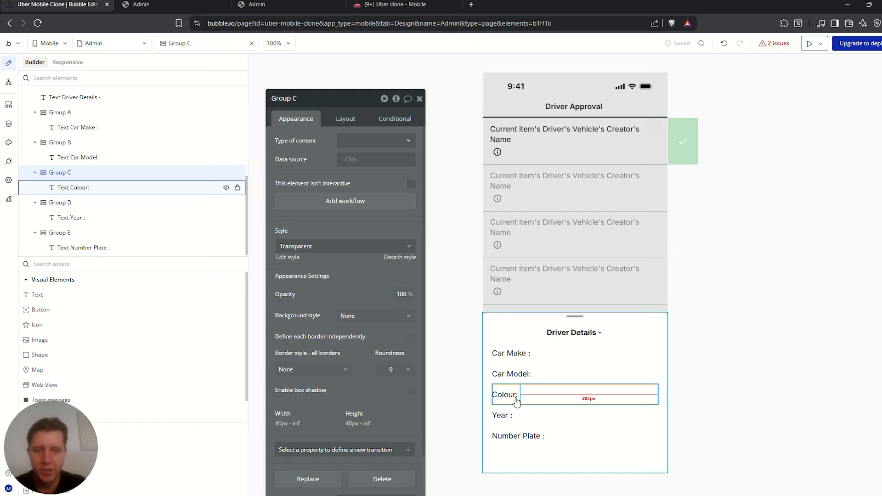
Retype the Colour label and tidy the Car Model label spacing, then select the sheet
click(511, 397)
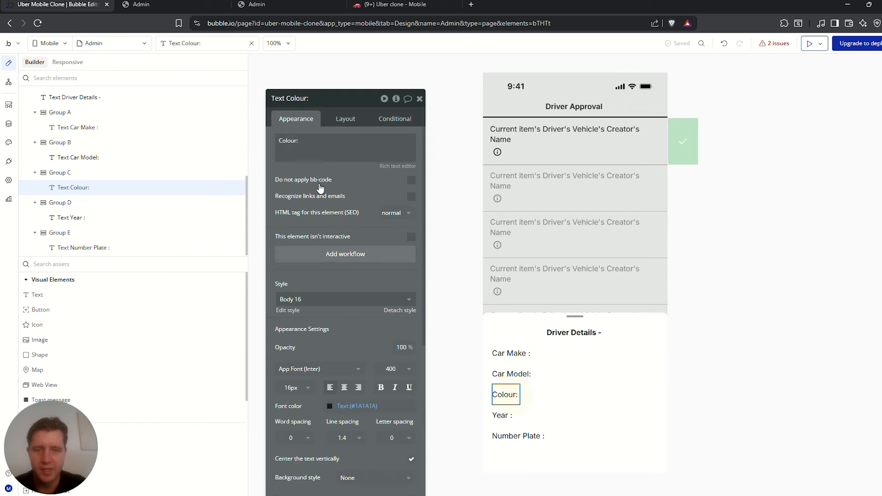
triple_click(292, 142)
key(BackSpace)
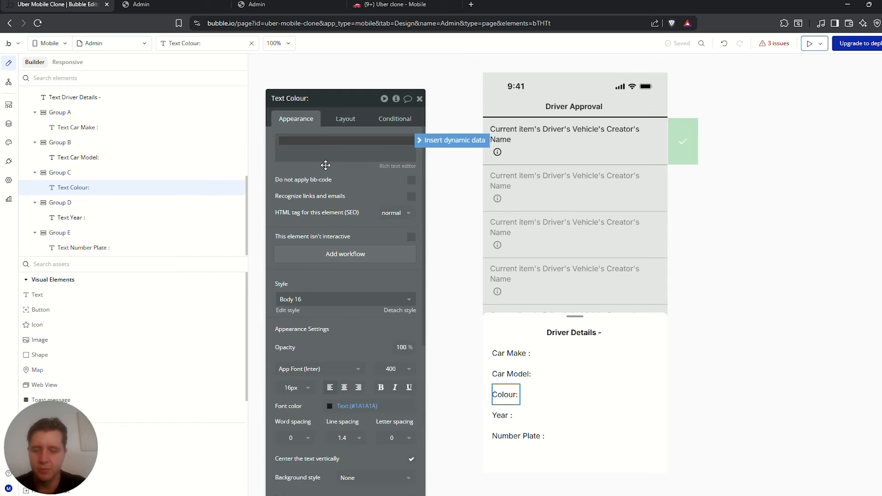
text(Colour :)
click(512, 374)
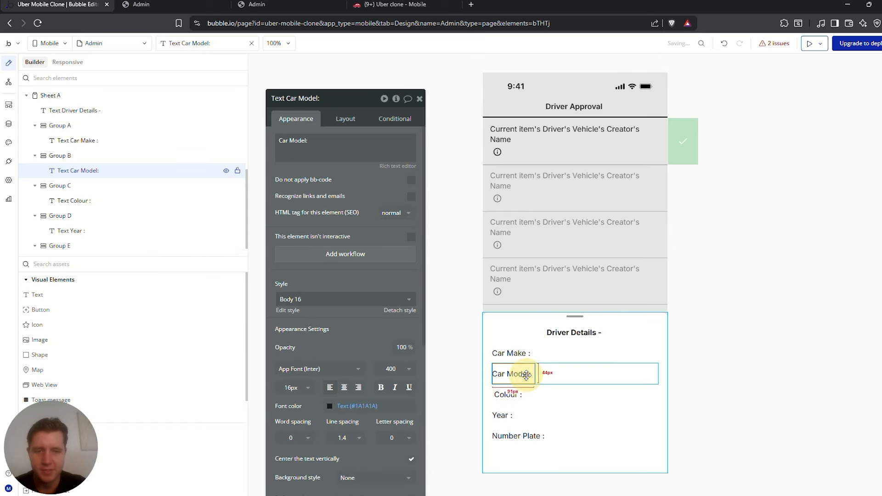
click(307, 141)
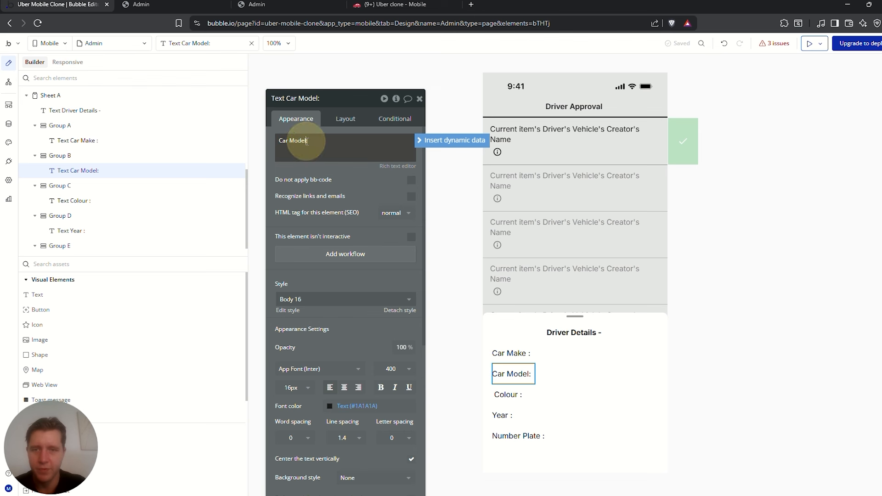
click(533, 351)
click(655, 364)
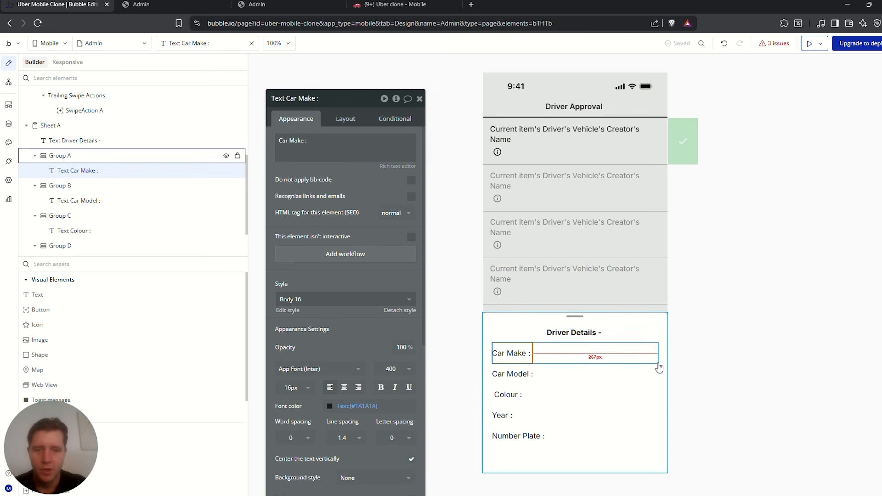
click(622, 370)
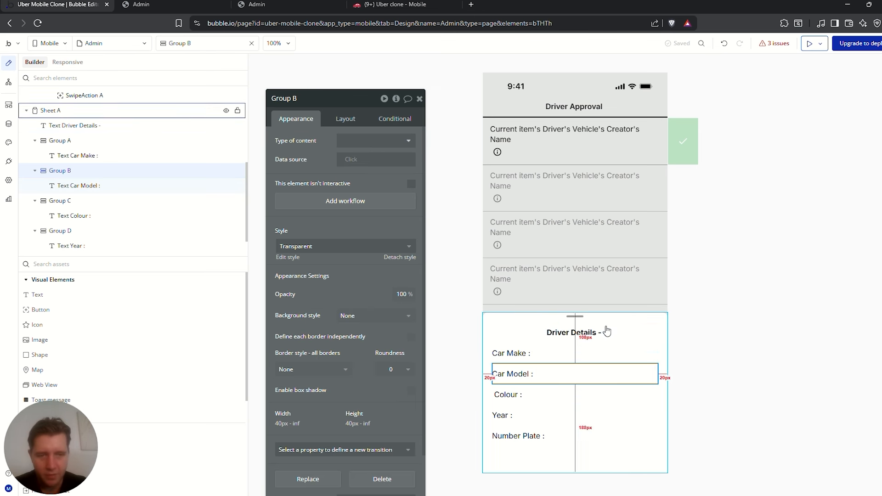
click(557, 438)
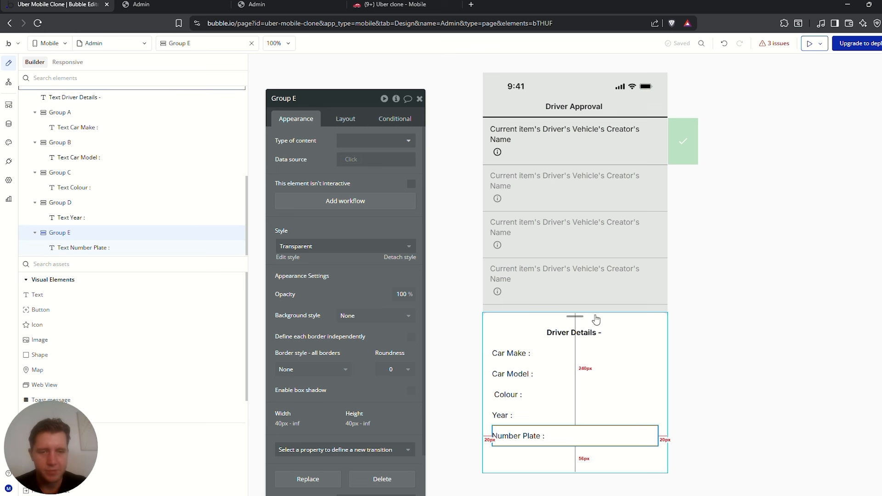
click(505, 323)
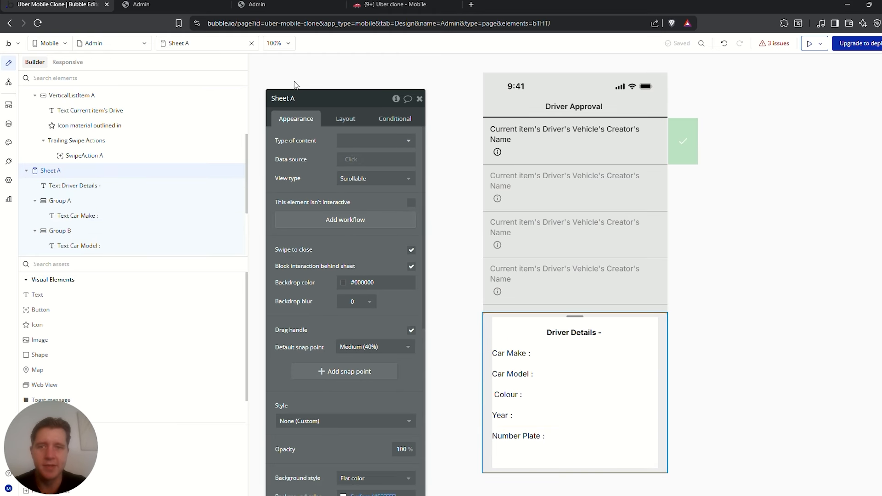
Rename Sheet A to 'Sheet Driver Details', hide it, and select the first row's info icon
click(298, 97)
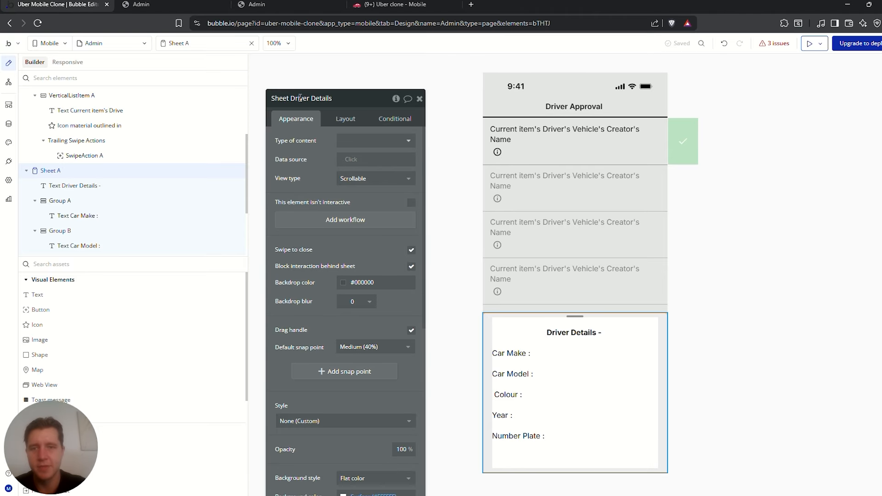
click(376, 141)
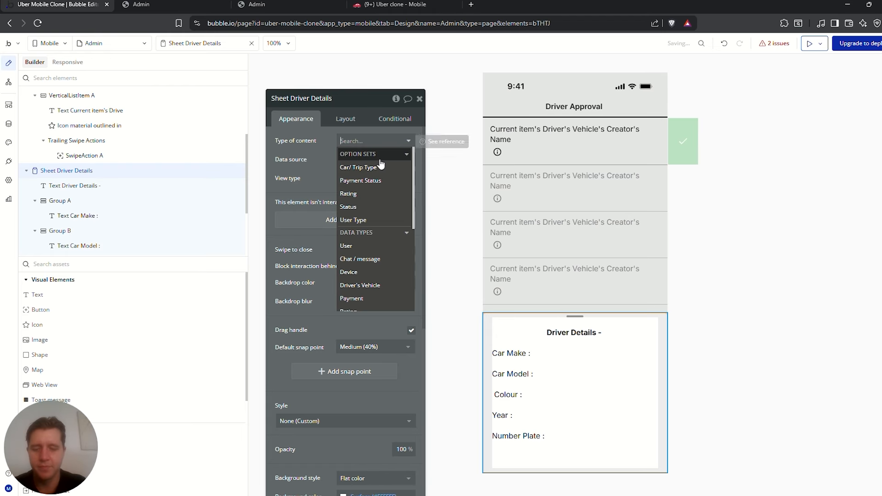
click(313, 168)
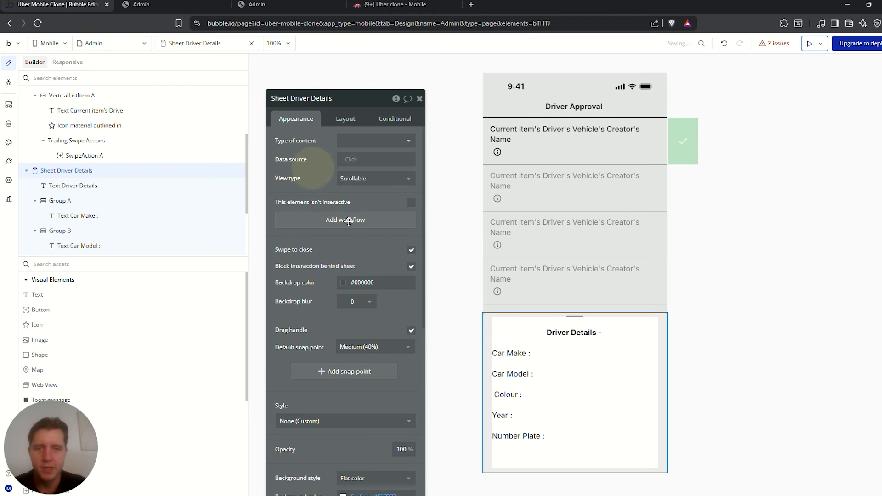
click(622, 151)
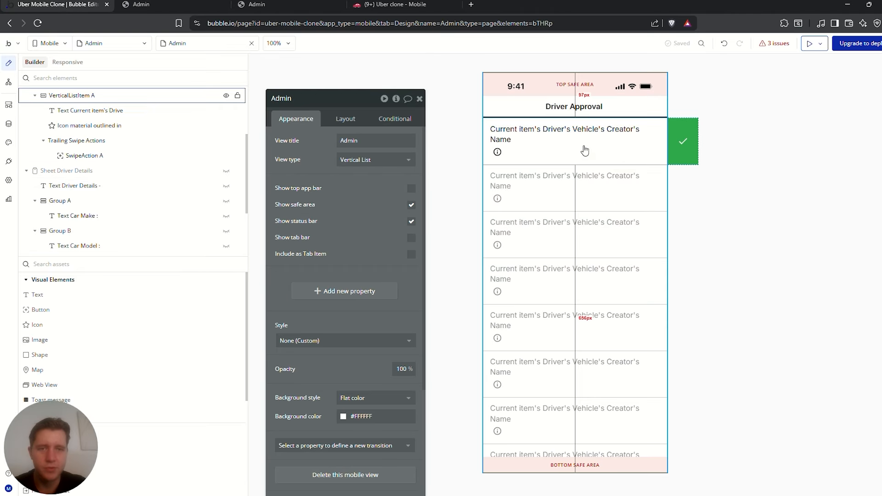
click(496, 157)
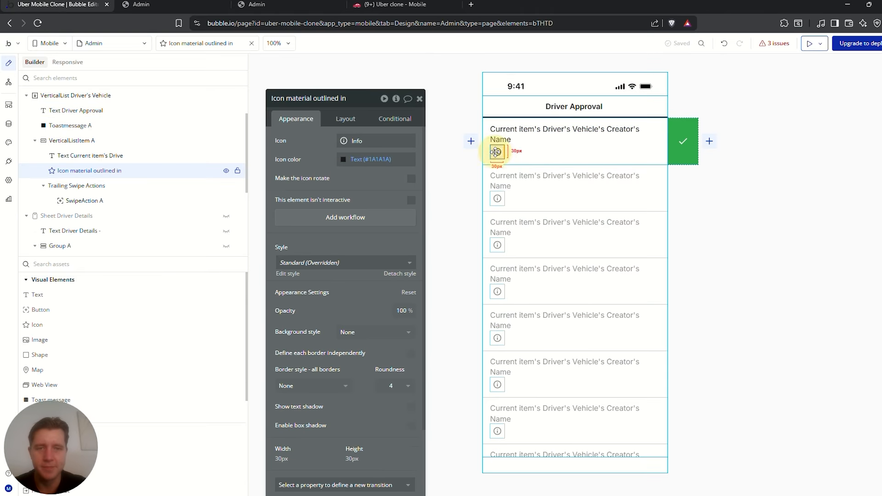
click(569, 155)
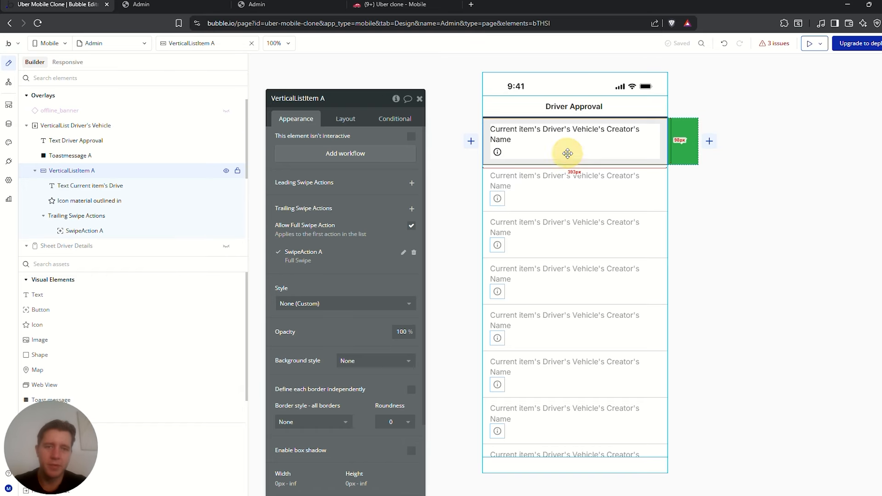
click(497, 153)
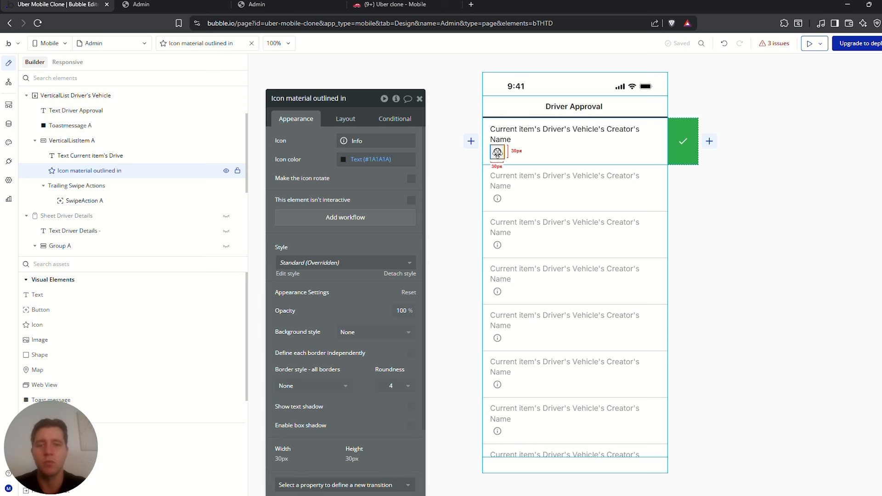
Create an info-icon tap workflow that shows Sheet Driver Details
click(341, 219)
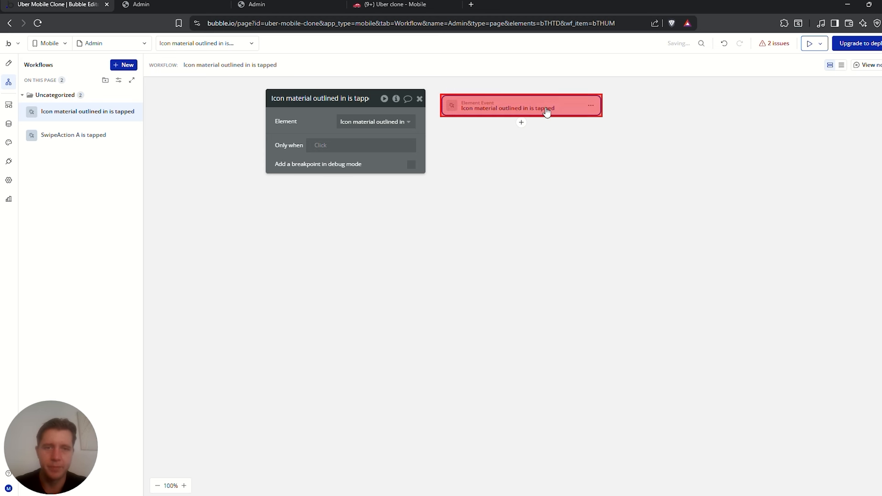
click(521, 122)
text(show)
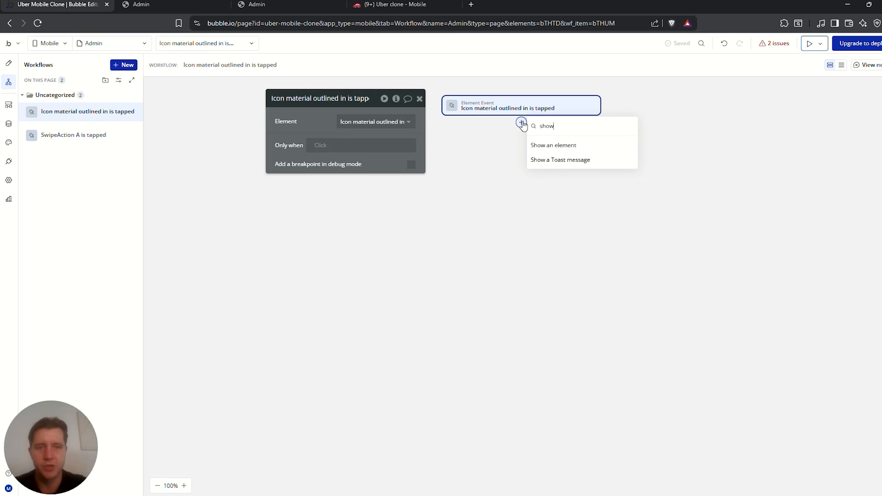
click(556, 145)
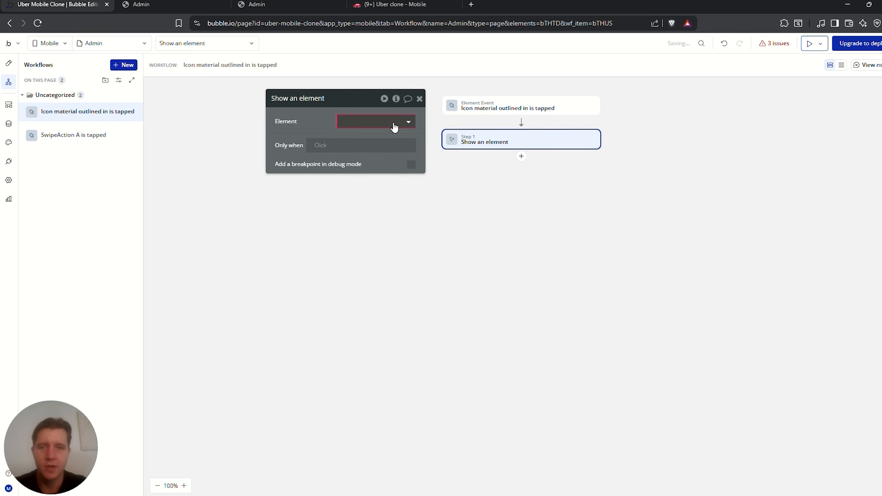
click(382, 122)
text(shee)
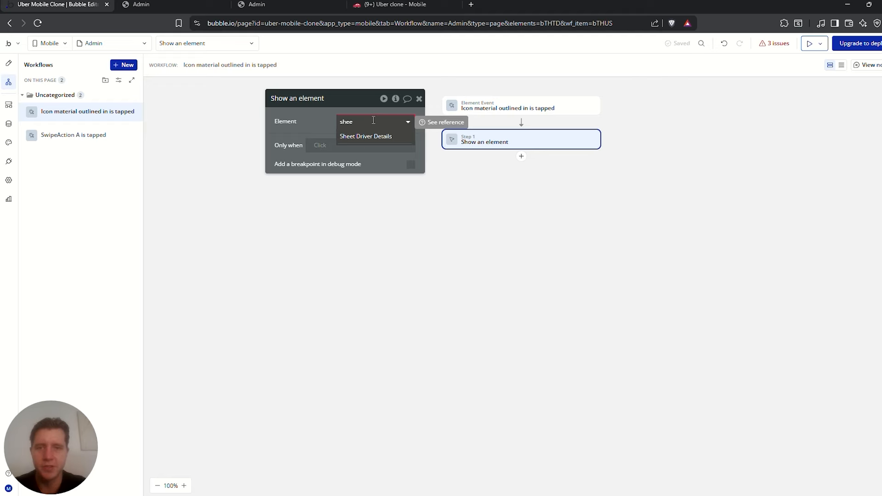
click(365, 135)
click(483, 173)
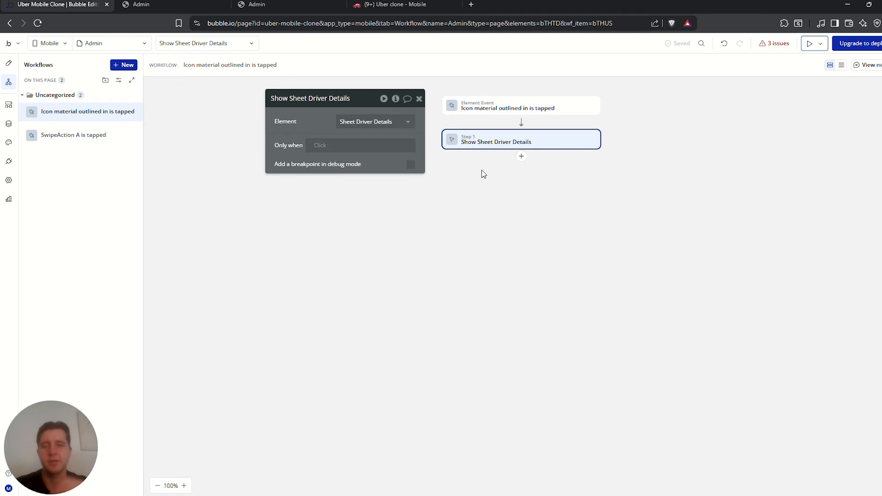
Add Display data in a group passing Current item's Driver's Vehicle, setting the sheet's type to Driver's Vehicle
click(522, 157)
text(dis)
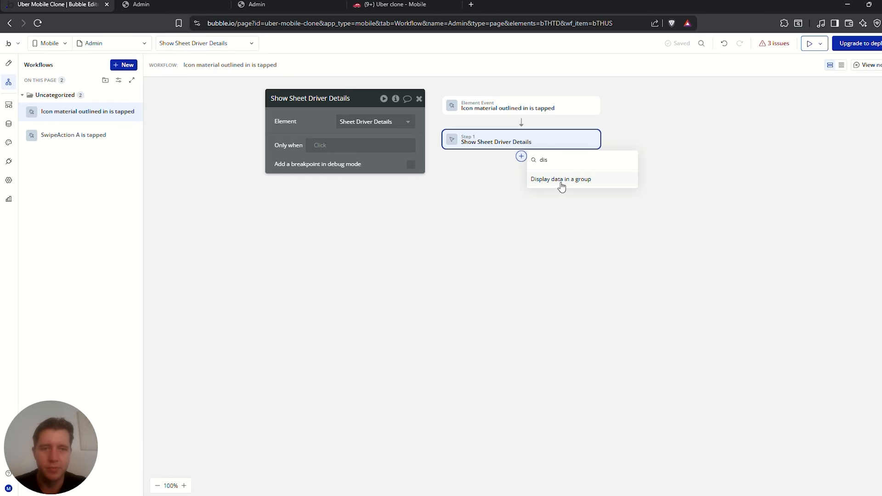
click(562, 180)
click(374, 137)
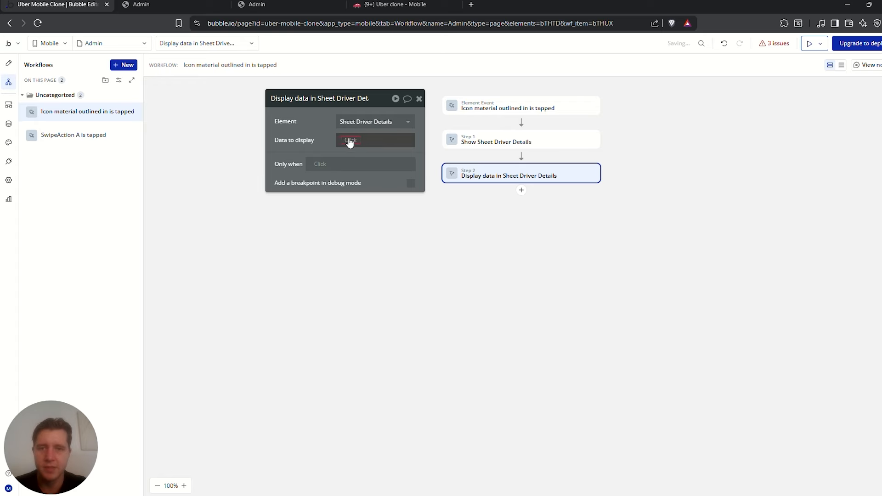
click(350, 141)
click(374, 189)
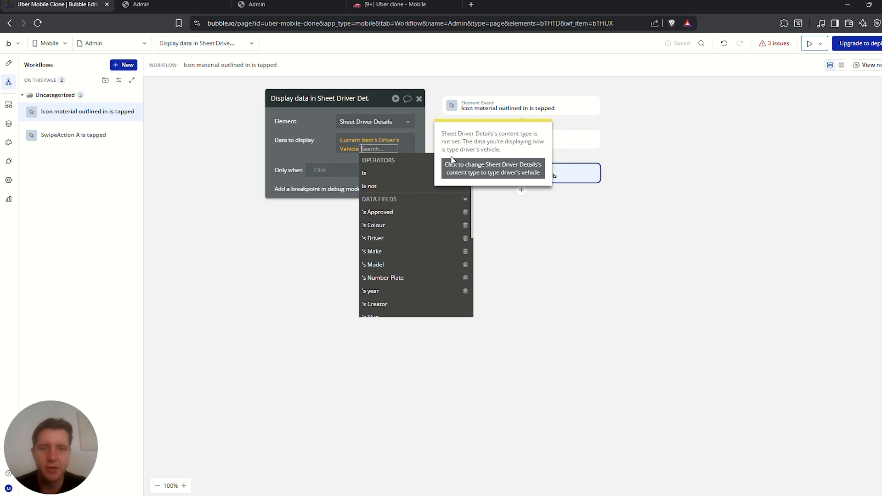
click(488, 171)
click(291, 132)
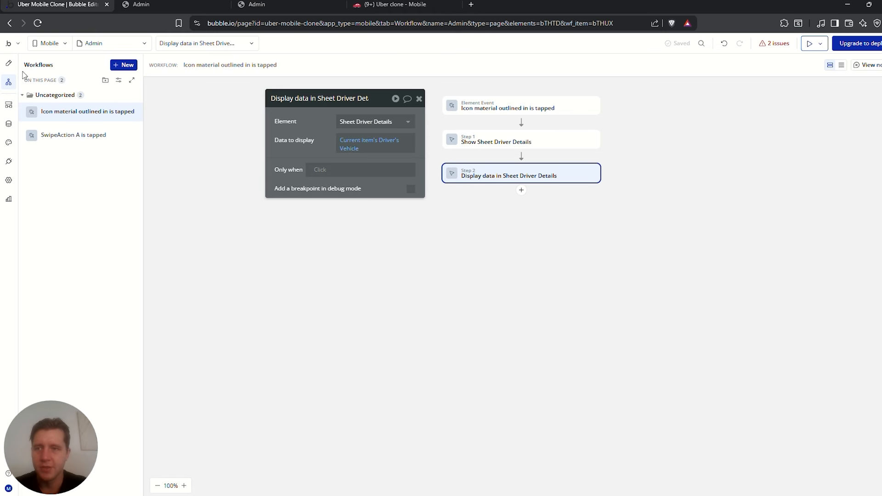
click(9, 62)
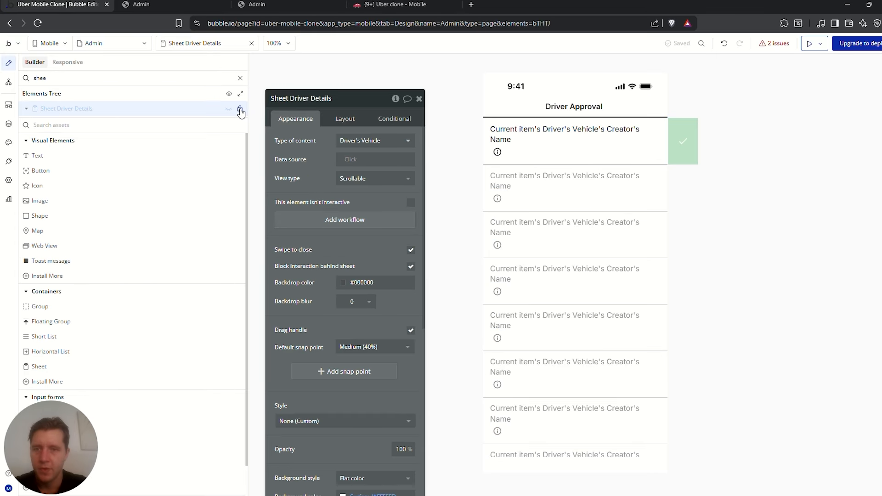
click(226, 108)
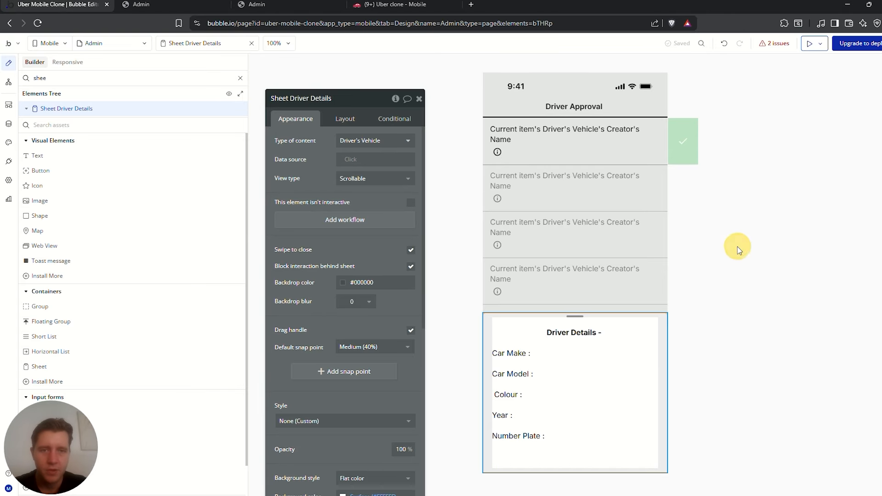
click(716, 243)
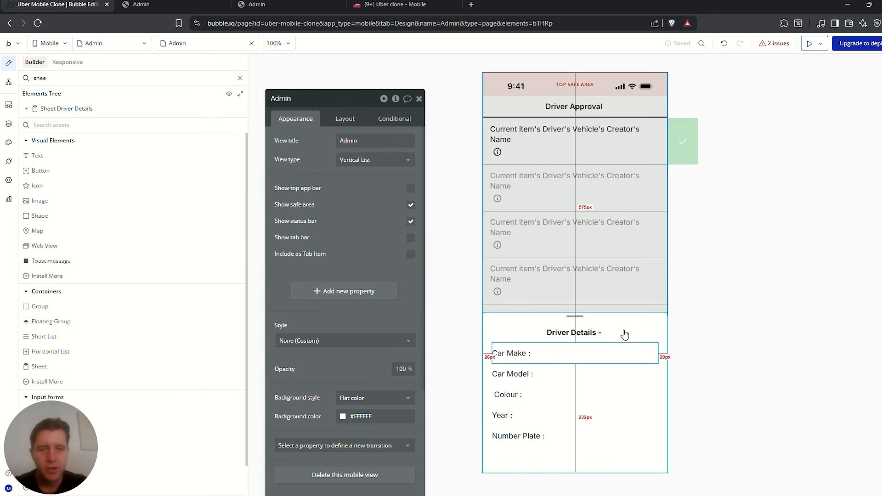
Append Parent group's Driver's Vehicle's Creator's Name to the Driver Details heading
click(588, 331)
click(329, 148)
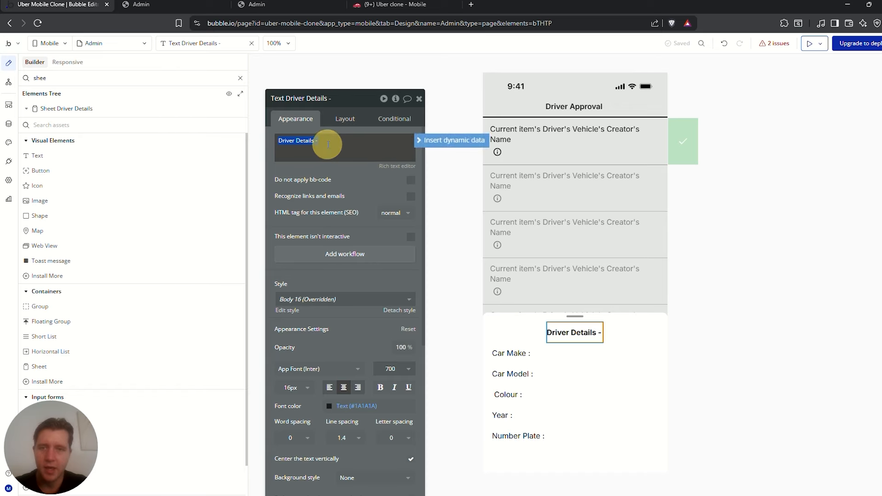
click(443, 141)
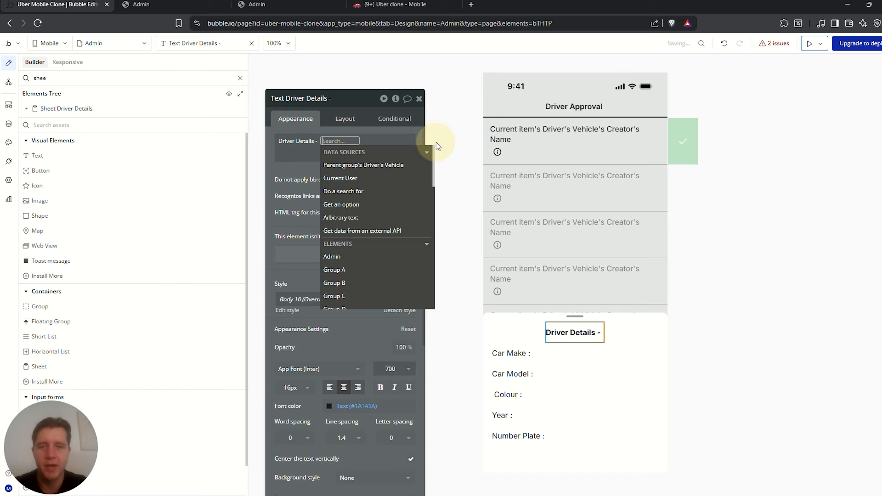
click(379, 165)
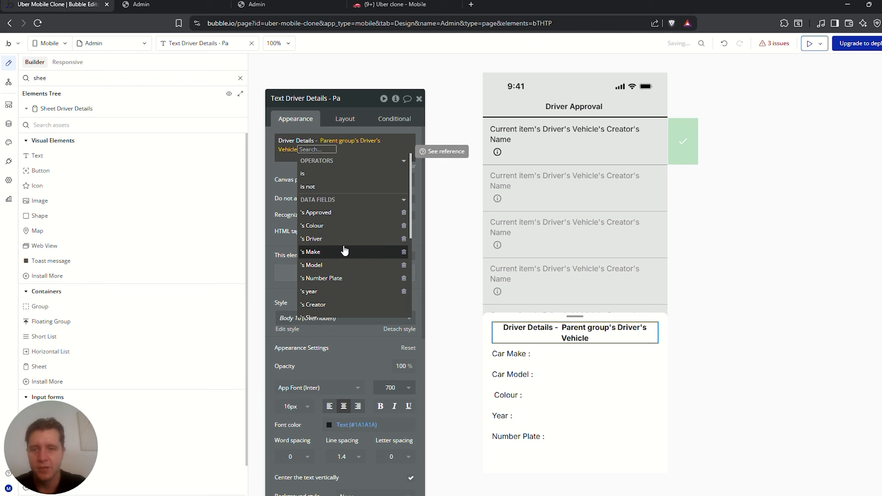
scroll(345, 252, down, 1)
click(322, 296)
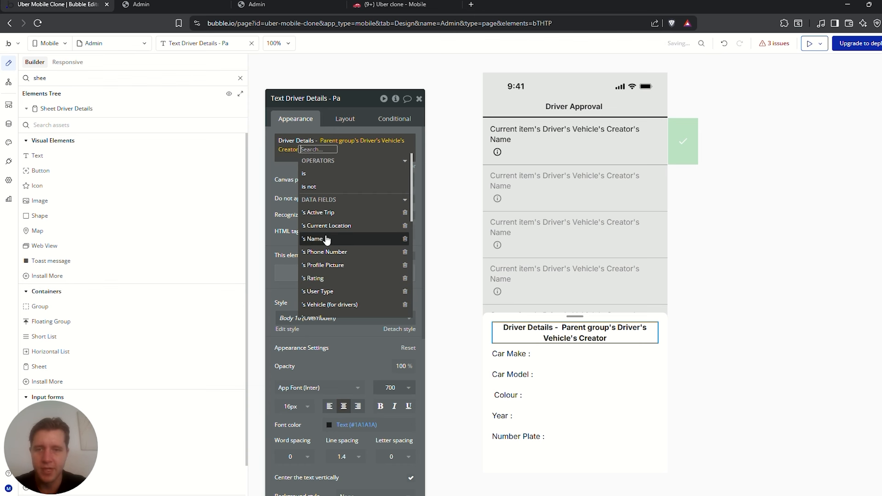
click(322, 239)
click(569, 353)
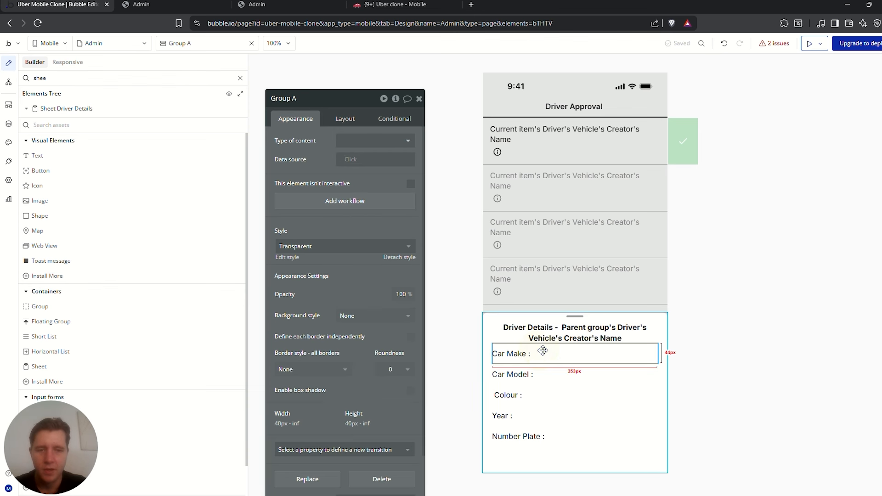
Inspect the Car Make label and row, then clear the element search and select the Car Make row
click(509, 354)
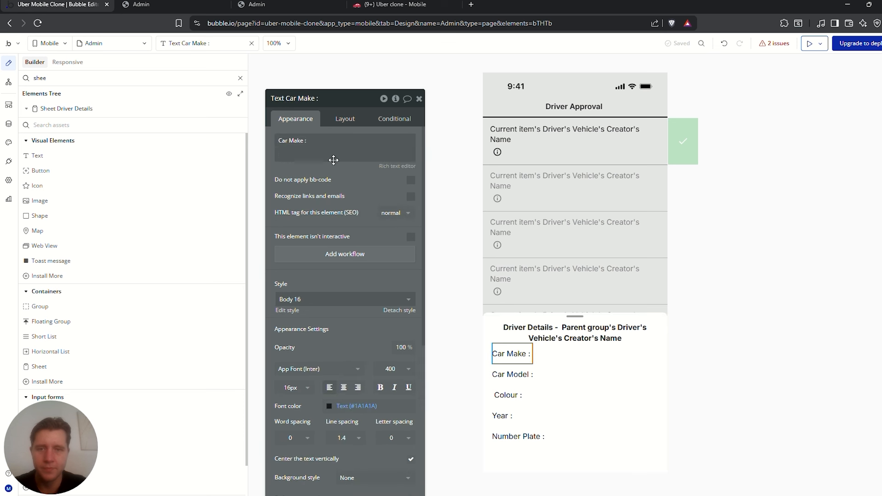
triple_click(317, 142)
click(374, 143)
click(448, 141)
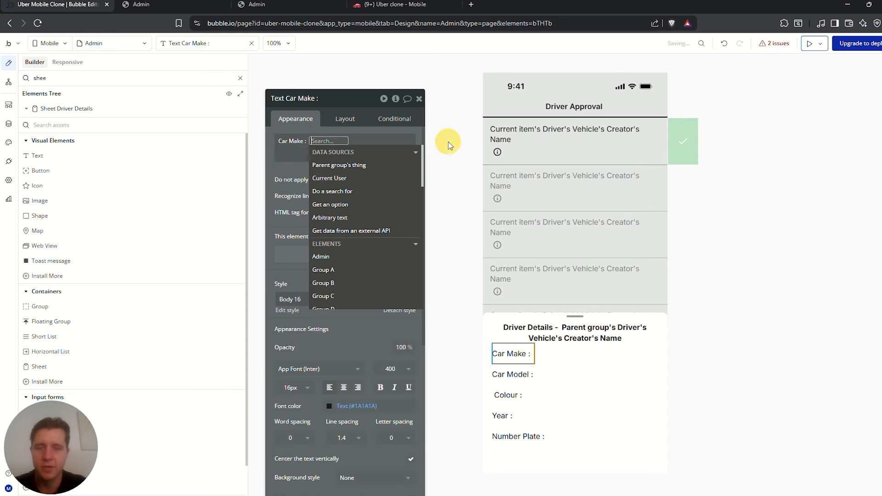
click(566, 355)
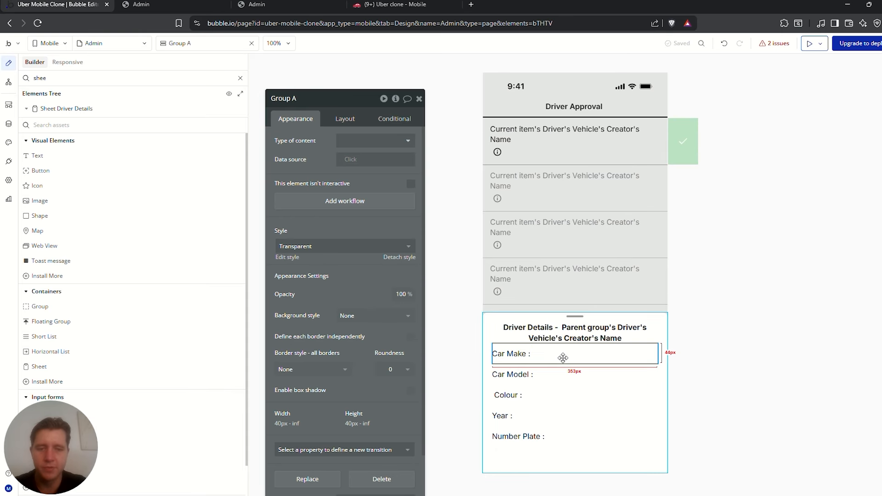
click(373, 141)
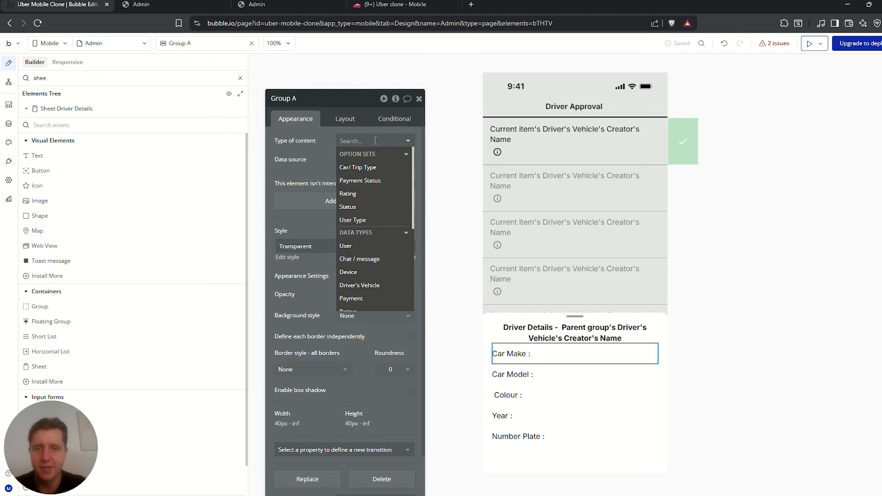
click(240, 78)
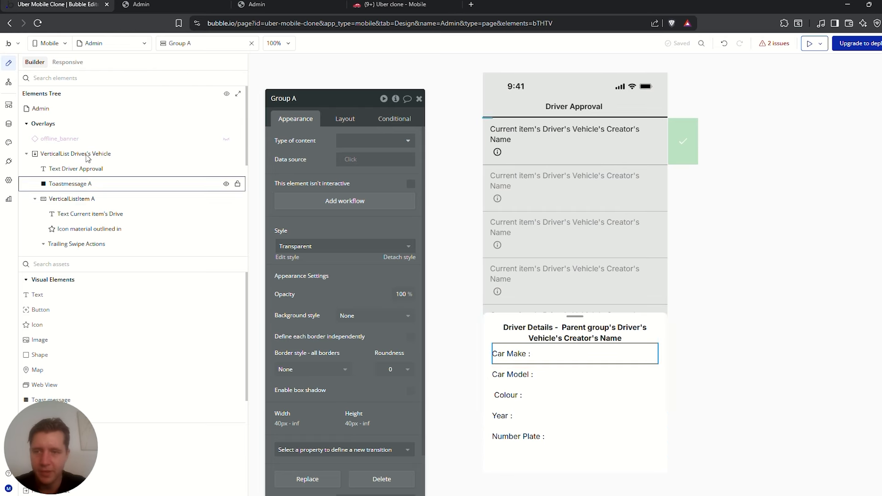
scroll(98, 198, down, 3)
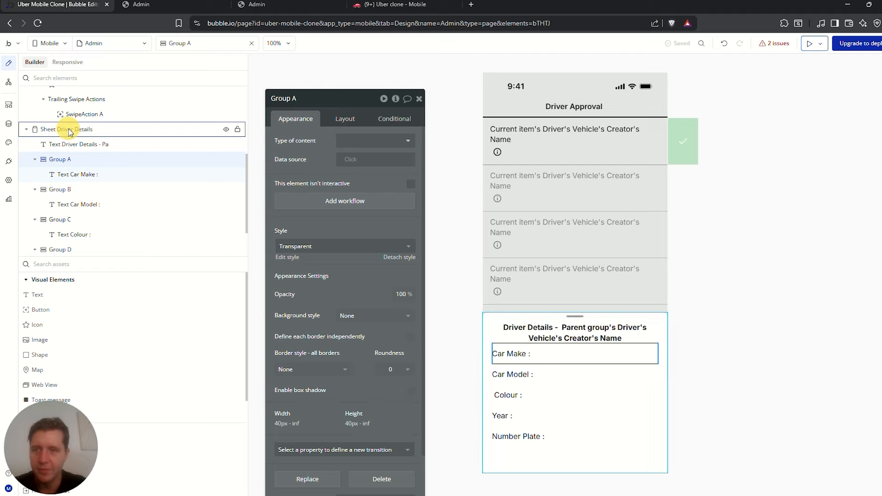
click(67, 129)
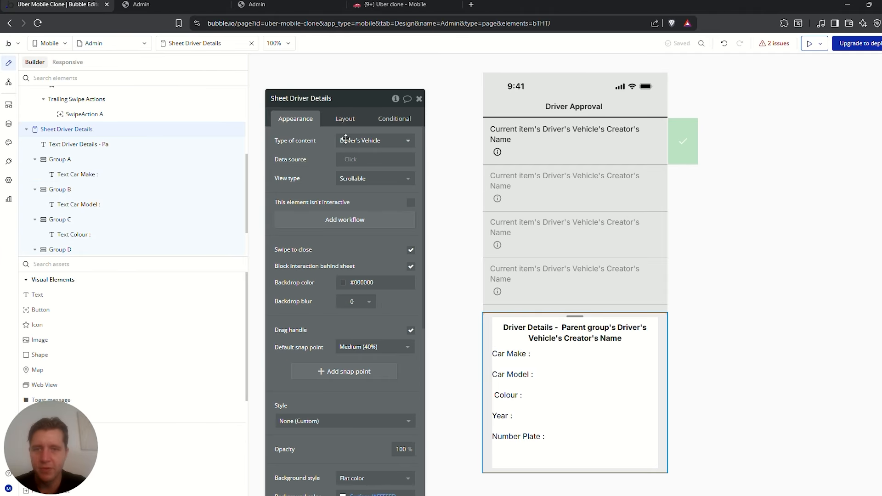
click(82, 144)
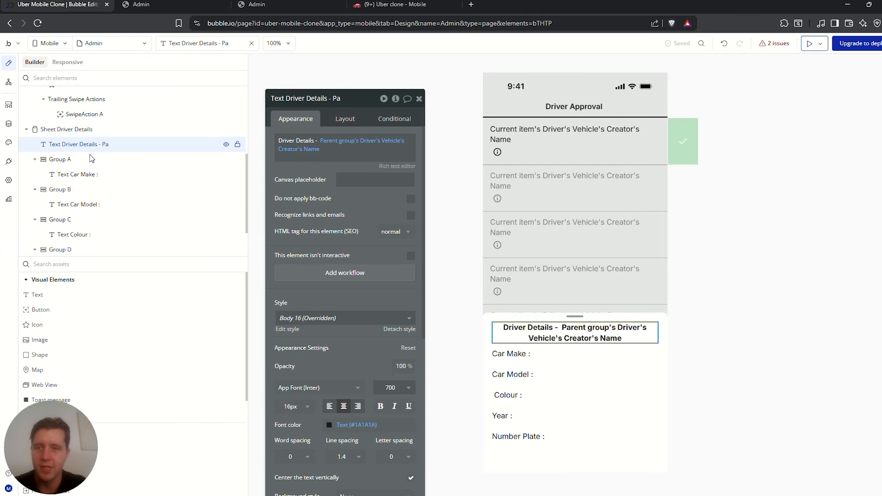
click(91, 159)
Make the Car Make row a Driver's Vehicle group sourced from Parent group's Driver's Vehicle
click(395, 145)
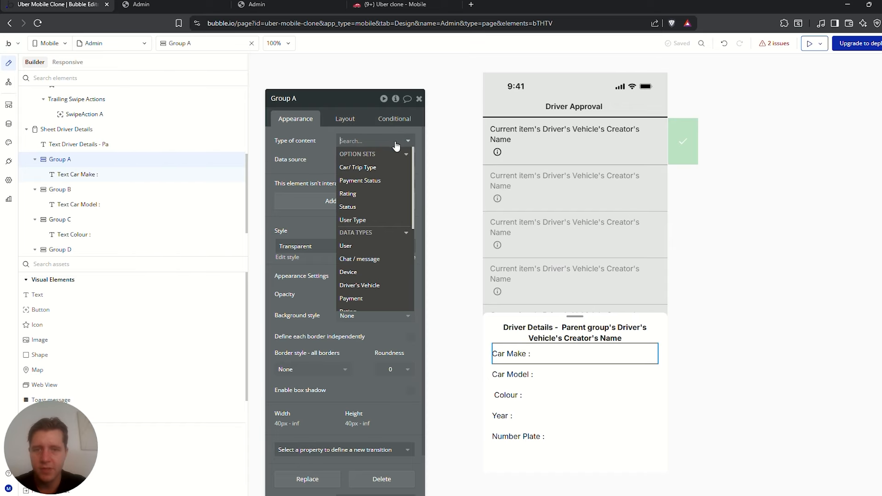
text(dri)
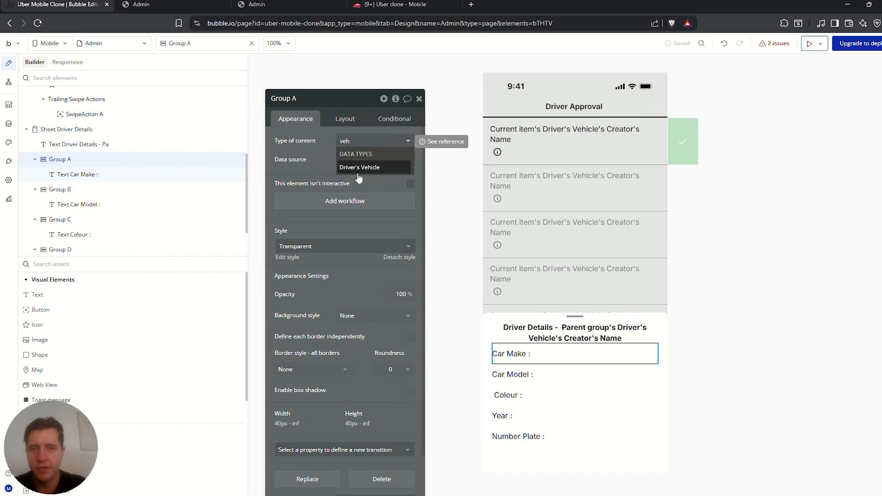
click(364, 167)
click(356, 159)
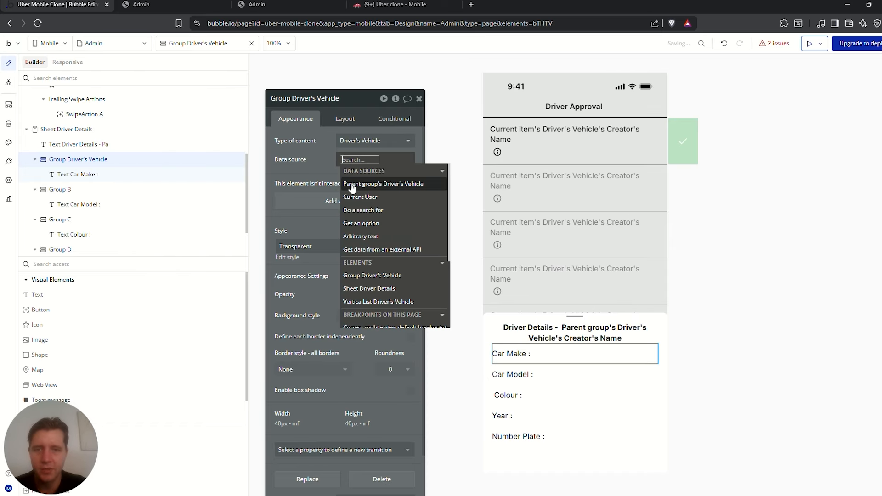
click(368, 183)
click(322, 154)
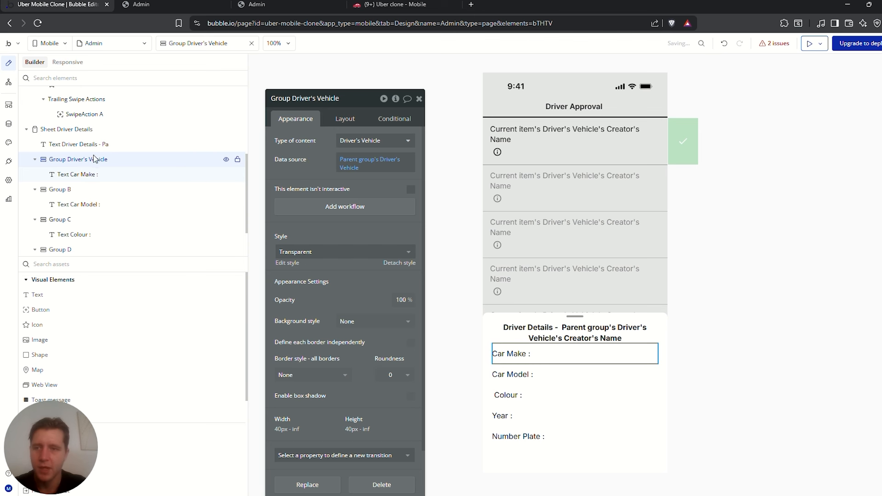
Give the Car Model row's group type Driver's Vehicle, sourced from Parent group's Driver's Vehicle
click(61, 189)
click(350, 140)
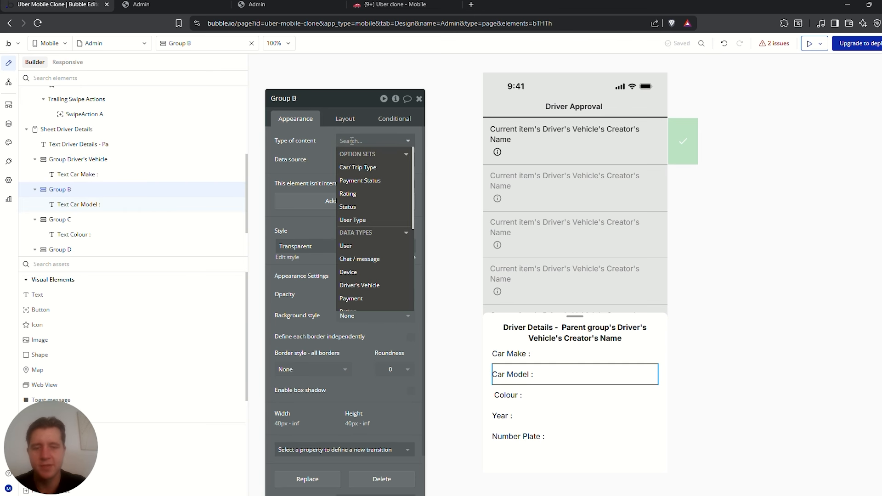
text(driver)
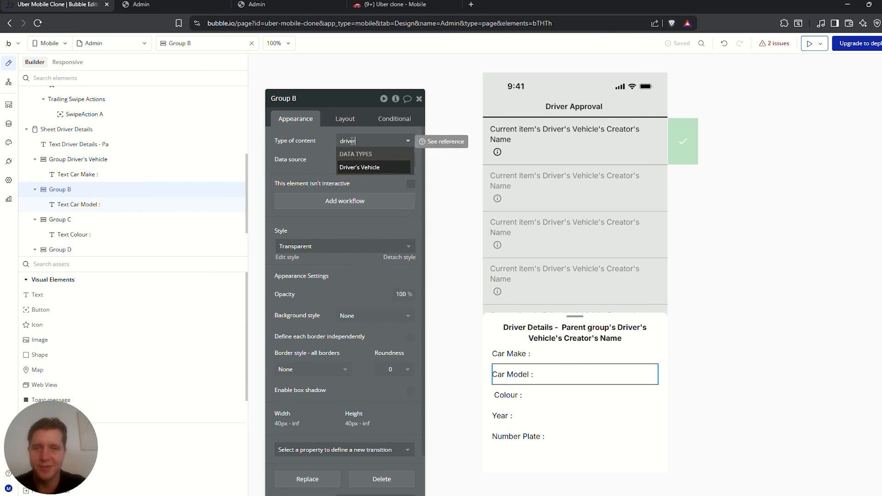
click(354, 167)
click(356, 159)
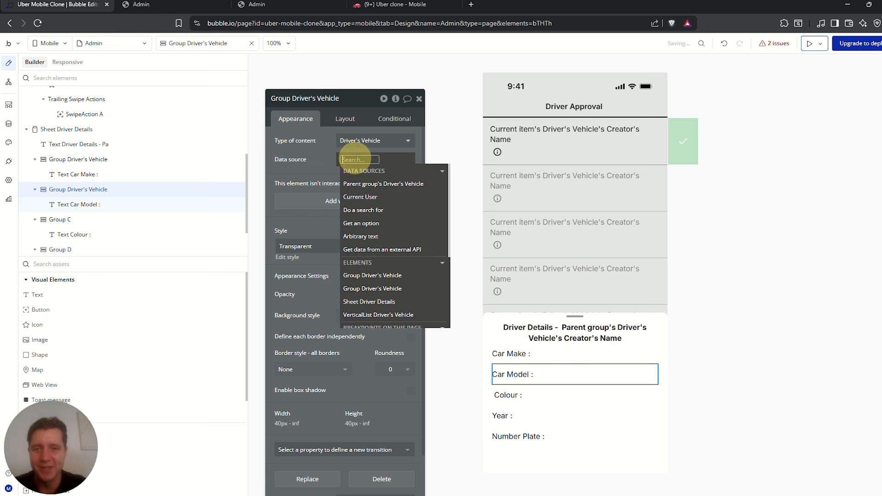
click(383, 184)
click(316, 148)
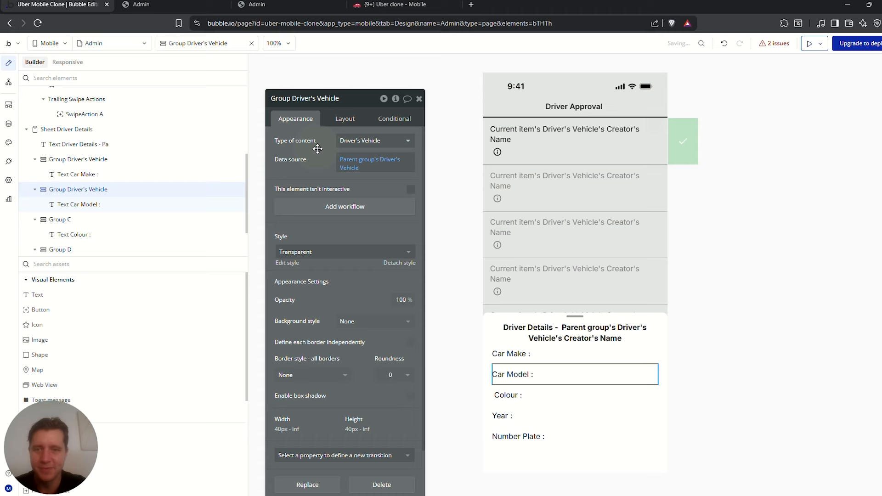
Set the Colour row's group to Driver's Vehicle with Parent group's Driver's Vehicle as source
click(63, 225)
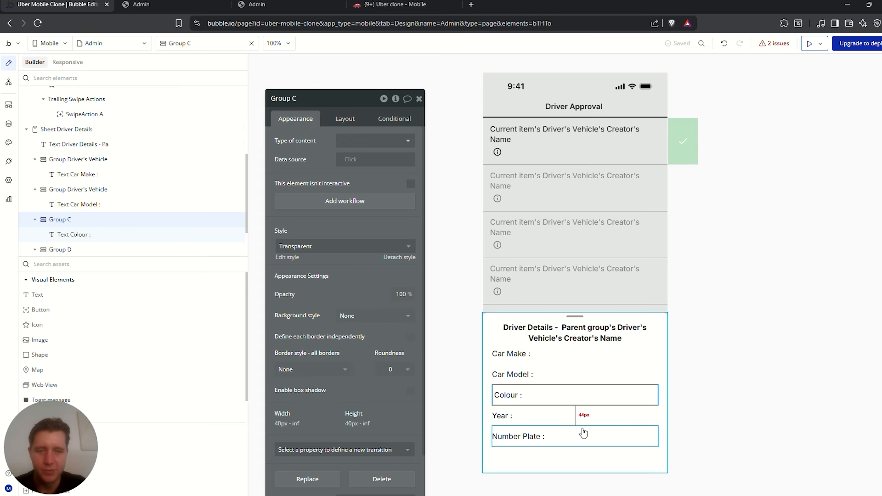
click(391, 140)
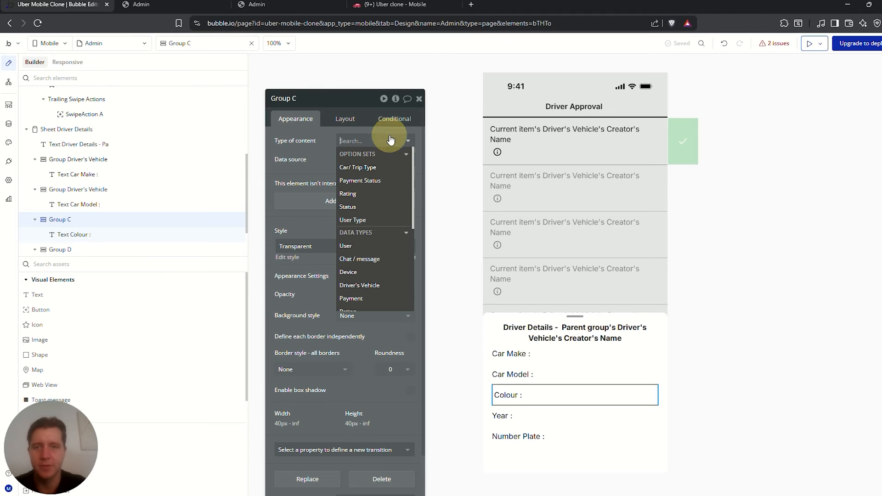
text(veh)
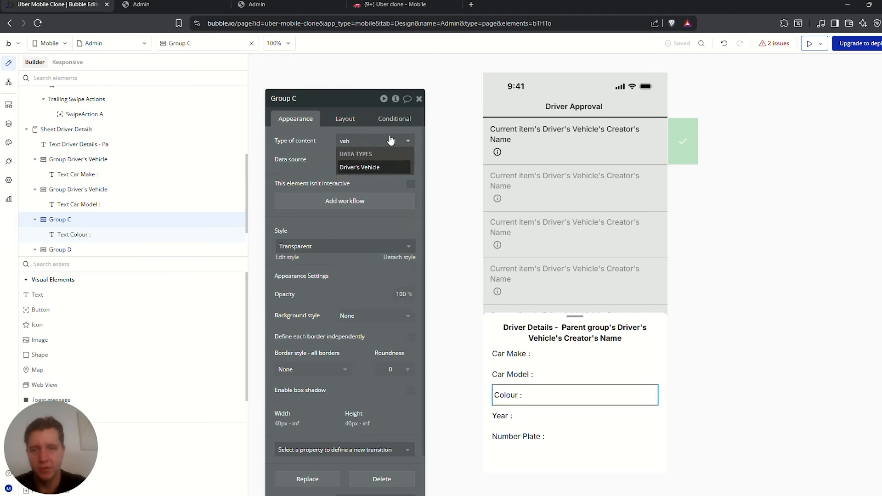
click(349, 171)
click(368, 180)
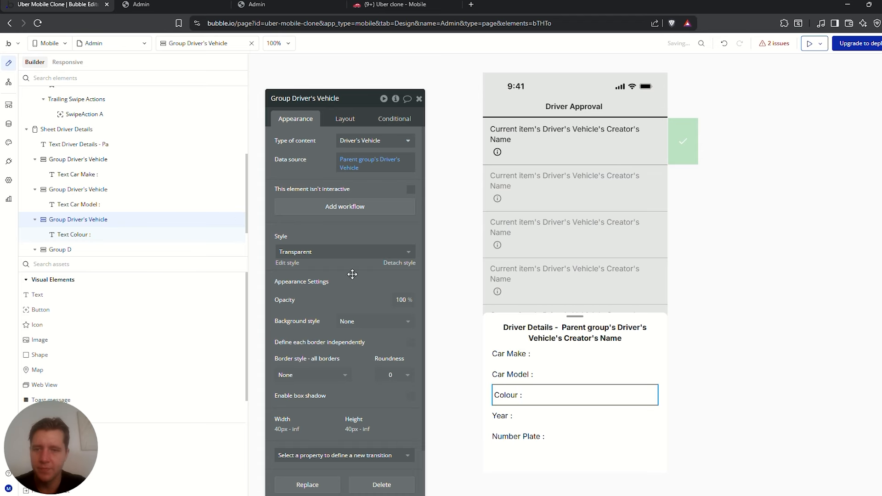
Set the Year and Number Plate row groups' content type to Driver's Vehicle
click(522, 411)
click(368, 140)
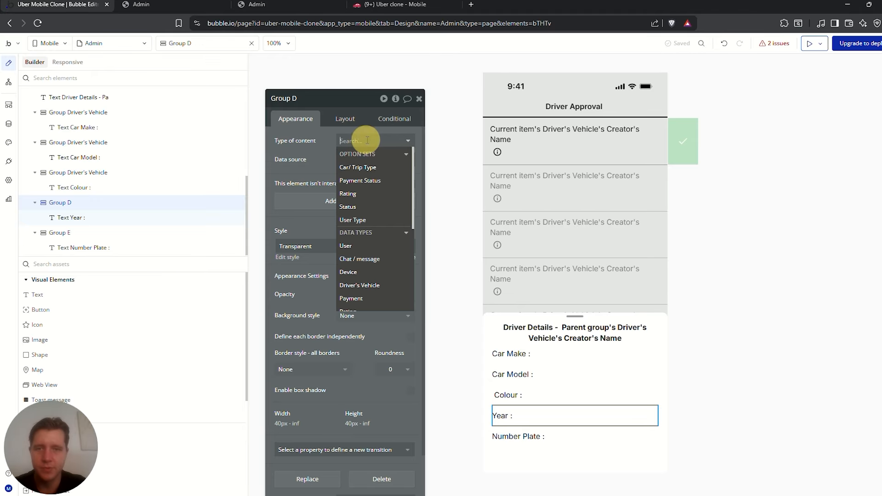
text(ve)
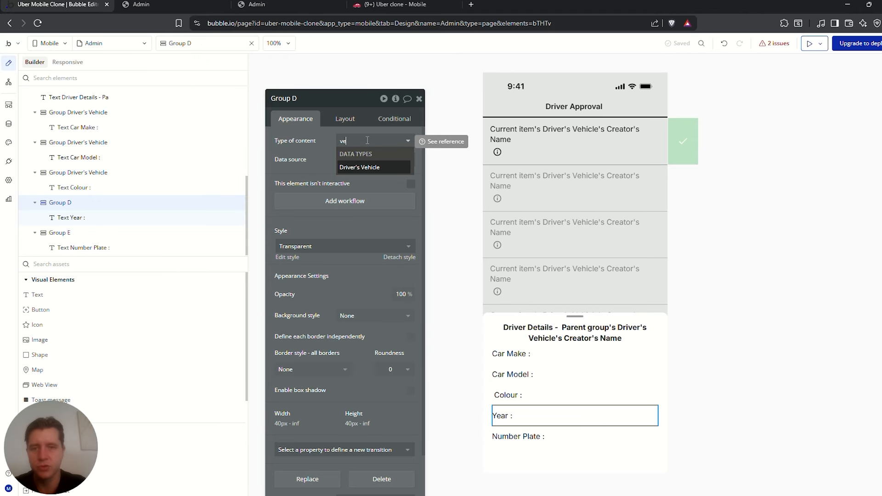
click(363, 169)
click(519, 436)
click(368, 140)
text(ve)
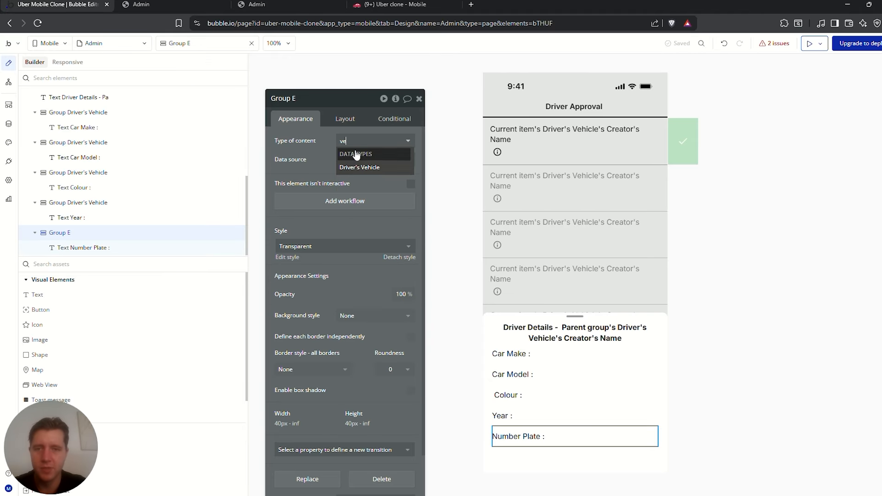
click(363, 167)
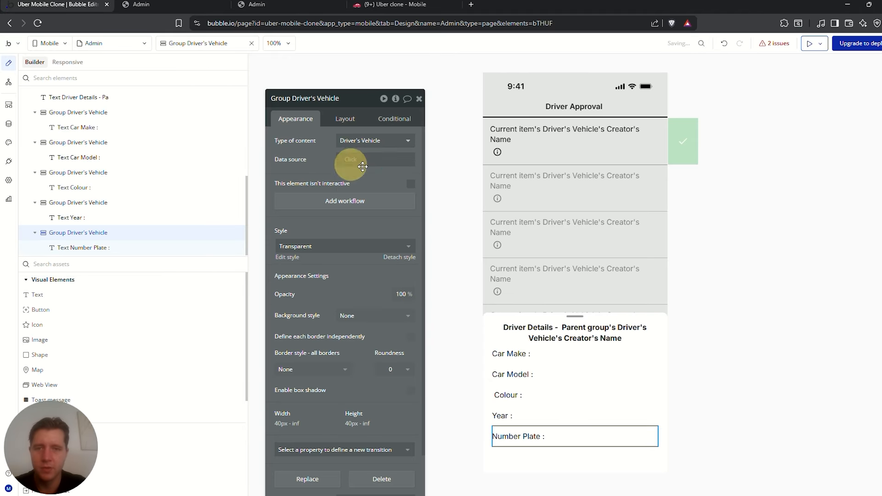
click(514, 354)
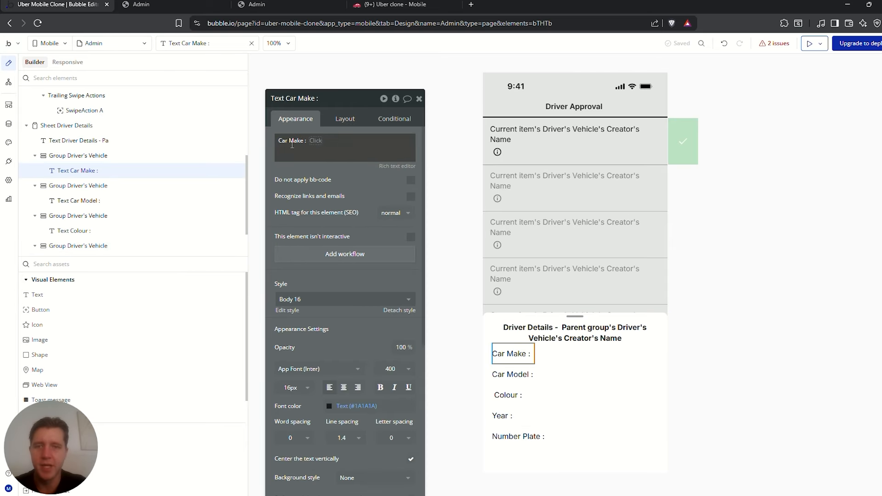
Append Parent group's Driver's Vehicle's Make and Model to the Car Make and Car Model texts
click(315, 141)
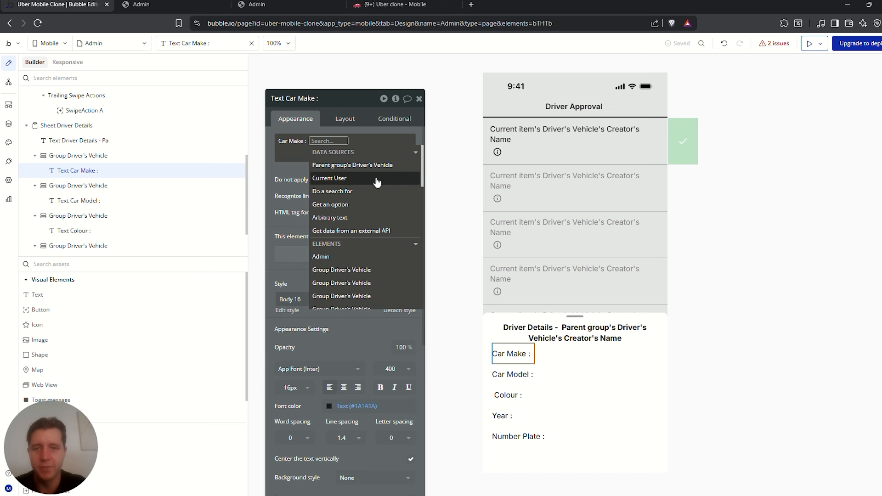
click(366, 166)
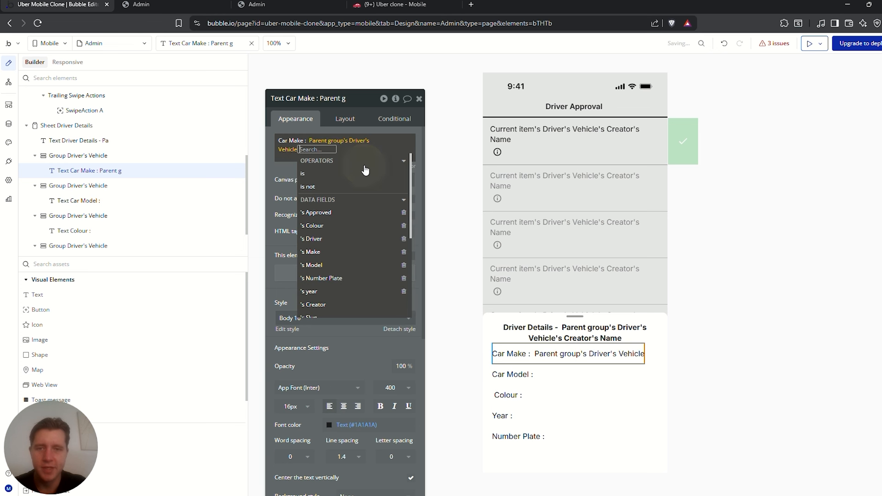
click(316, 253)
click(282, 173)
click(522, 372)
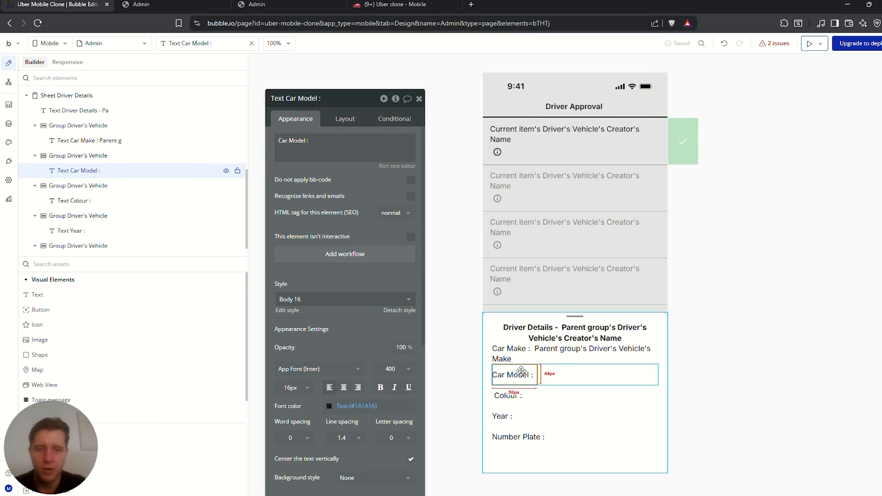
click(324, 146)
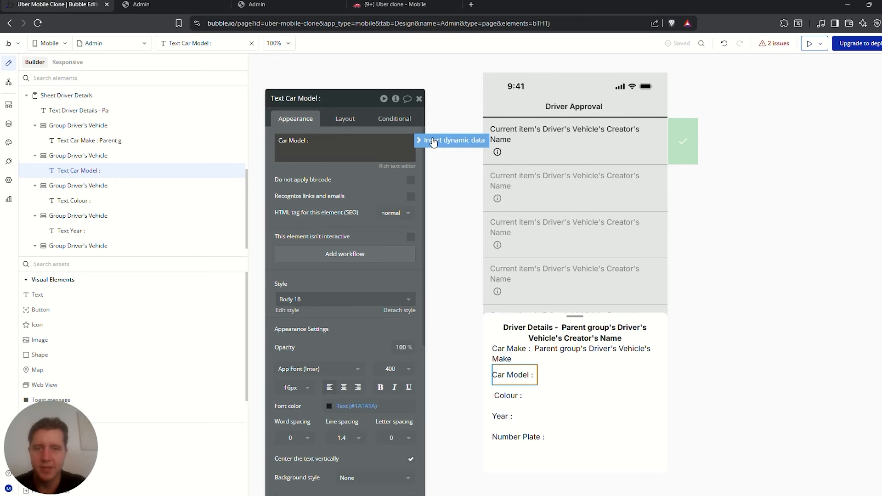
click(433, 142)
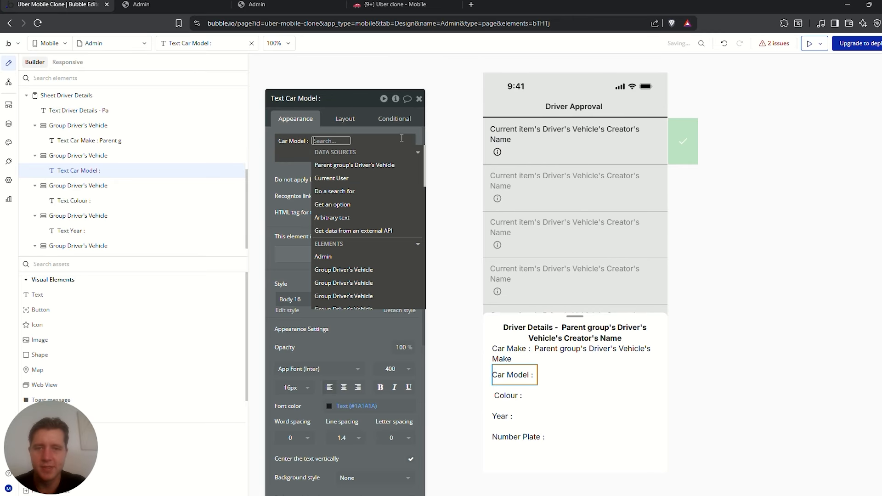
click(367, 169)
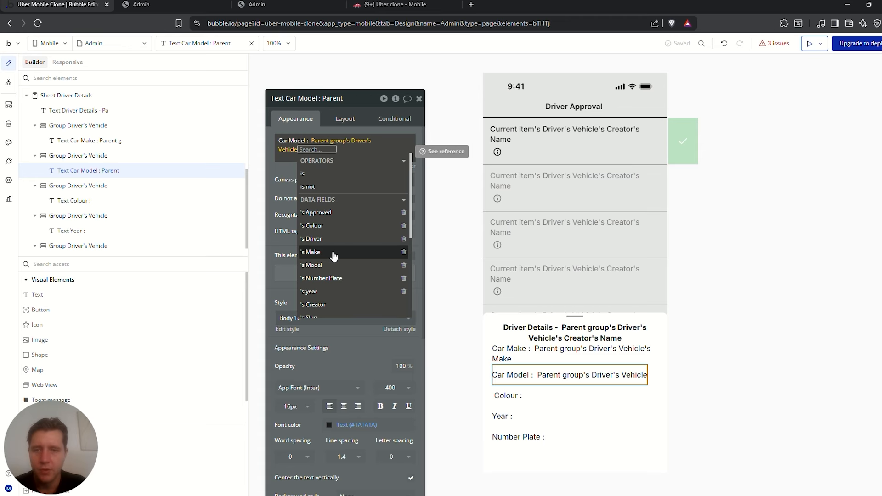
click(313, 265)
click(286, 174)
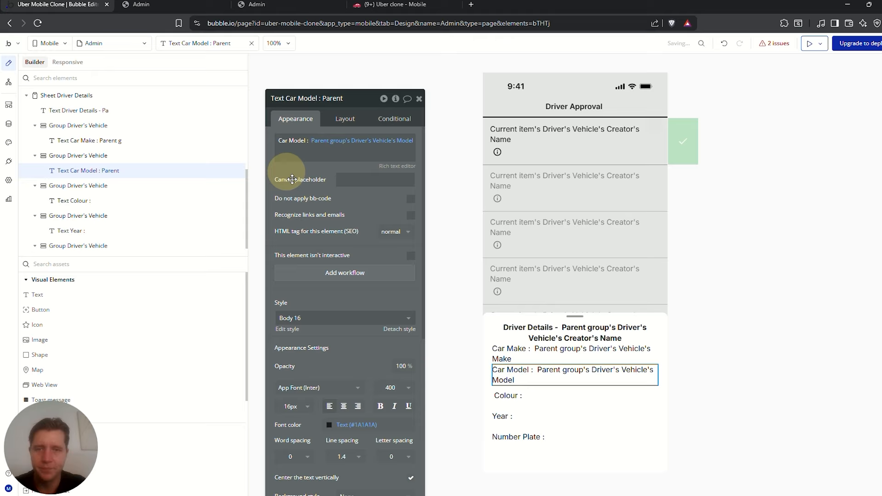
Add the parent vehicle's Colour and year as dynamic data to the Colour and Year texts
click(528, 399)
click(508, 396)
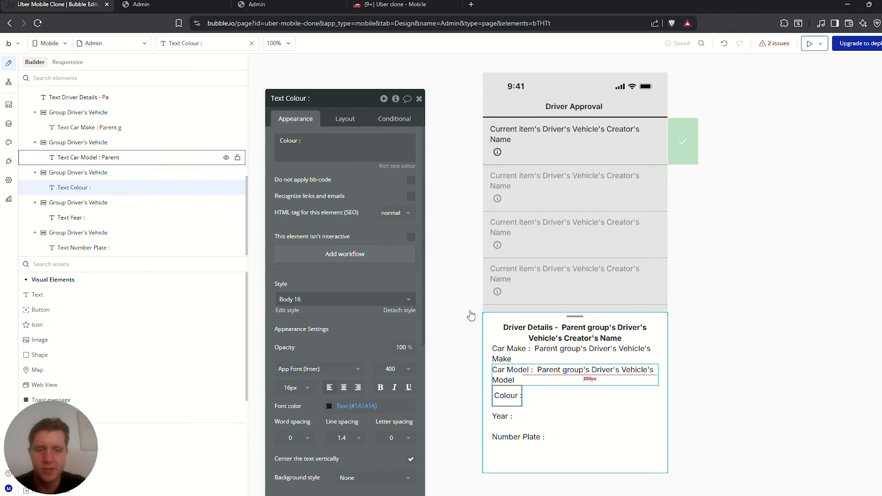
click(296, 141)
click(448, 141)
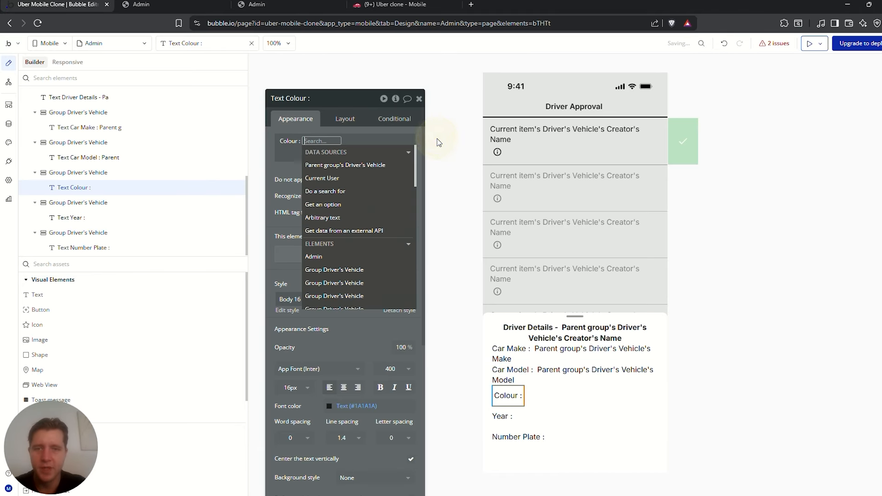
click(329, 165)
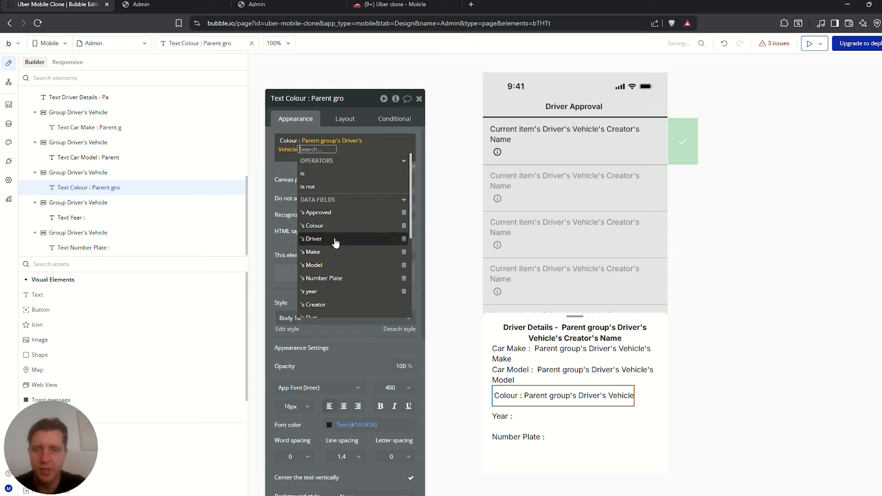
click(327, 225)
click(505, 415)
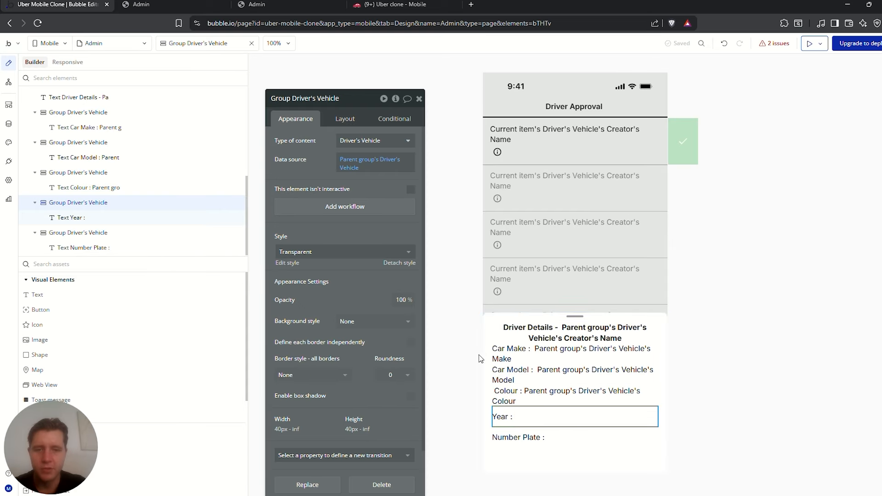
double_click(506, 415)
click(436, 143)
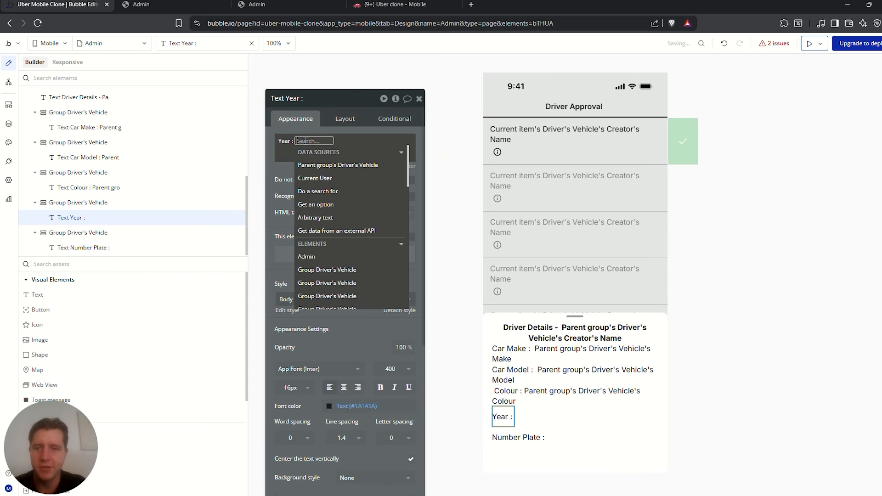
click(340, 166)
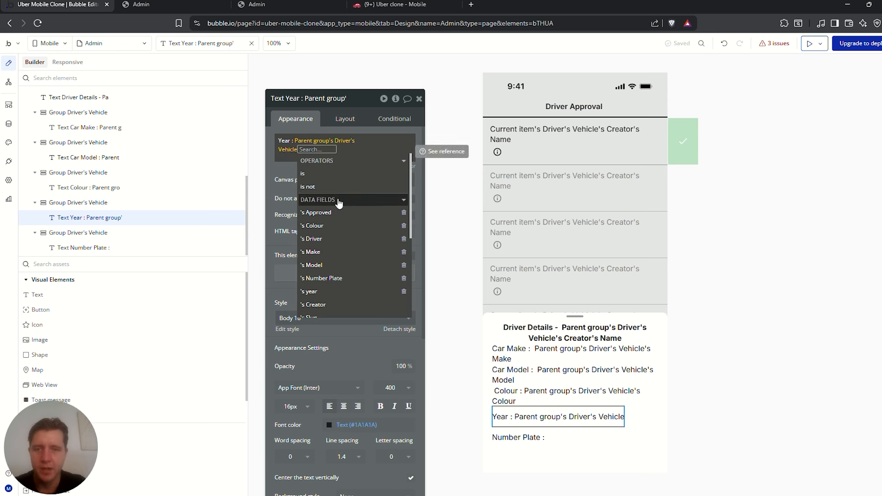
click(317, 291)
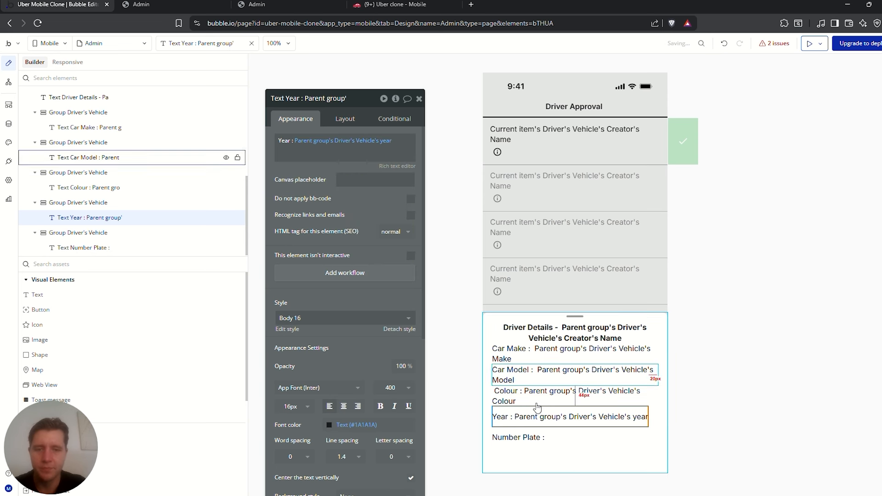
Insert Parent group's Driver's Vehicle's Number Plate into the Number Plate text
click(521, 436)
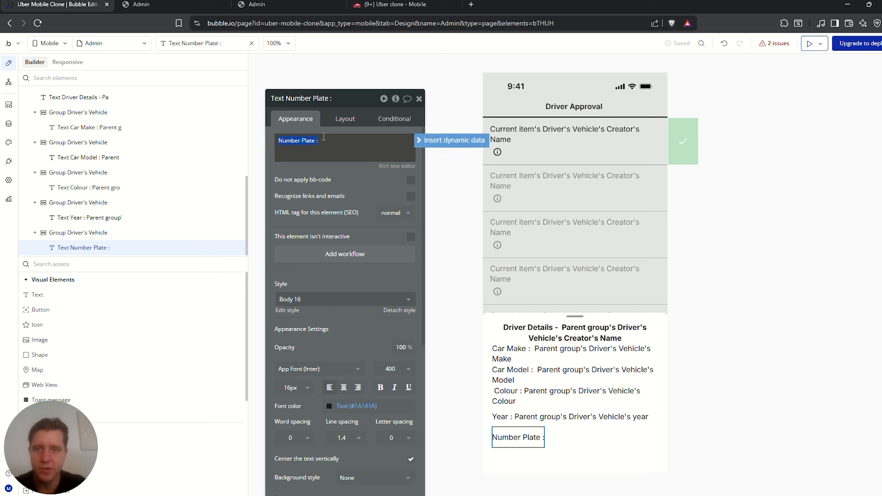
click(425, 144)
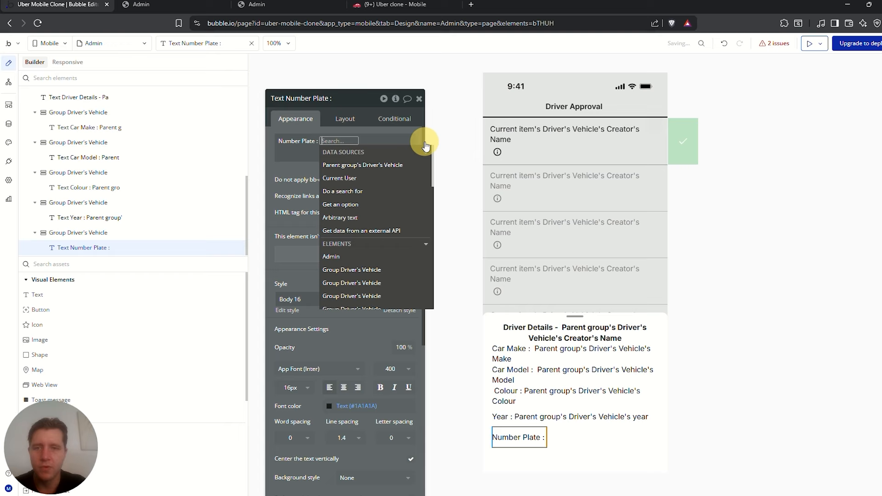
click(363, 164)
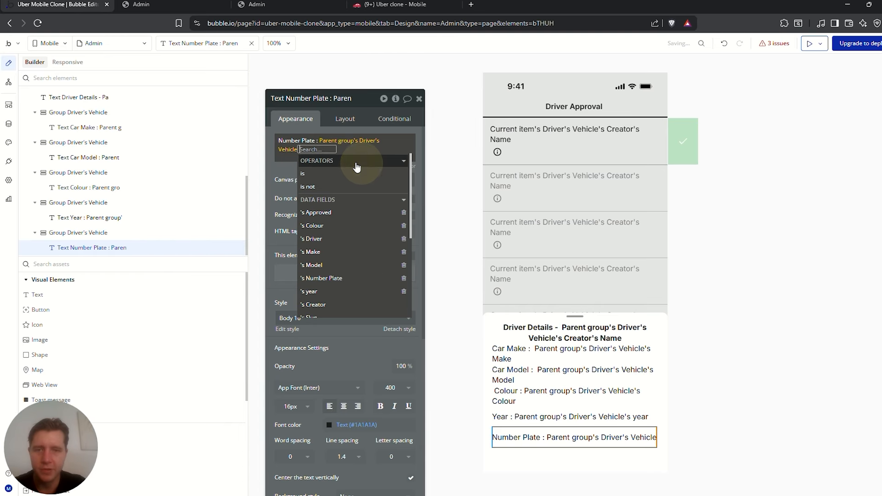
click(327, 278)
click(325, 183)
click(522, 350)
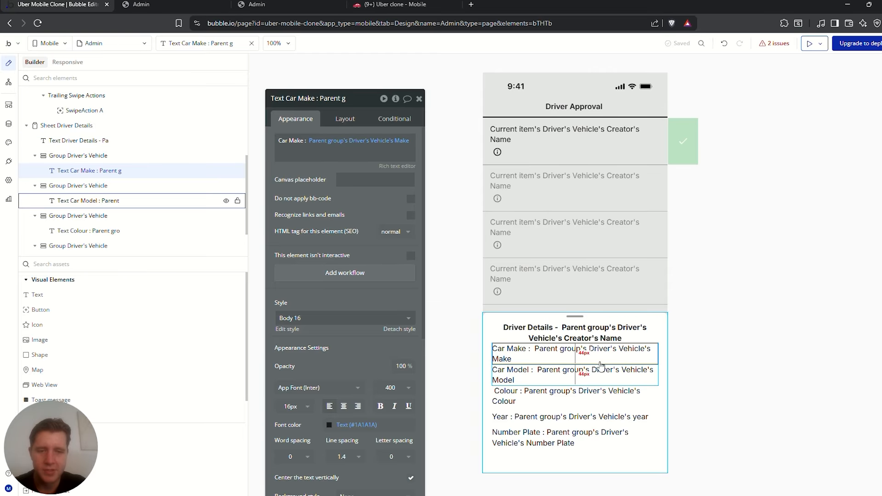
Bold the words 'Car Make' in the Car Make text via the rich text editor
click(397, 166)
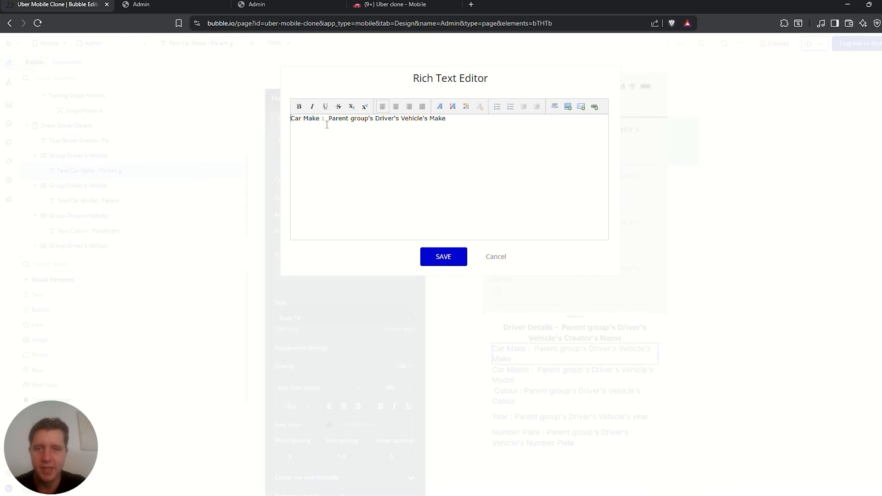
click(498, 258)
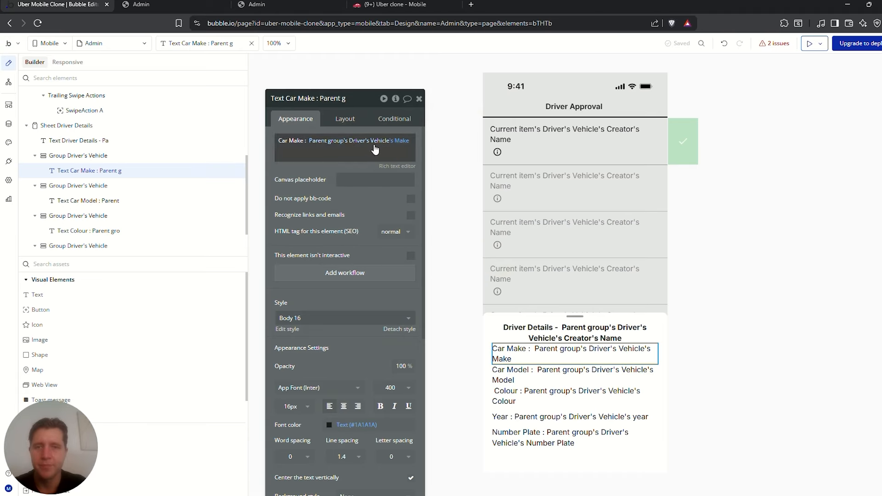
click(389, 168)
drag(319, 121, 291, 119)
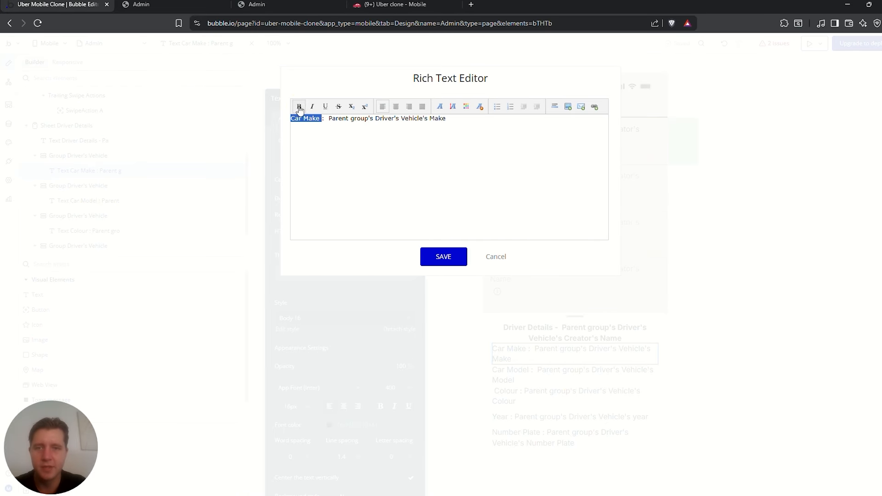
click(299, 107)
click(444, 259)
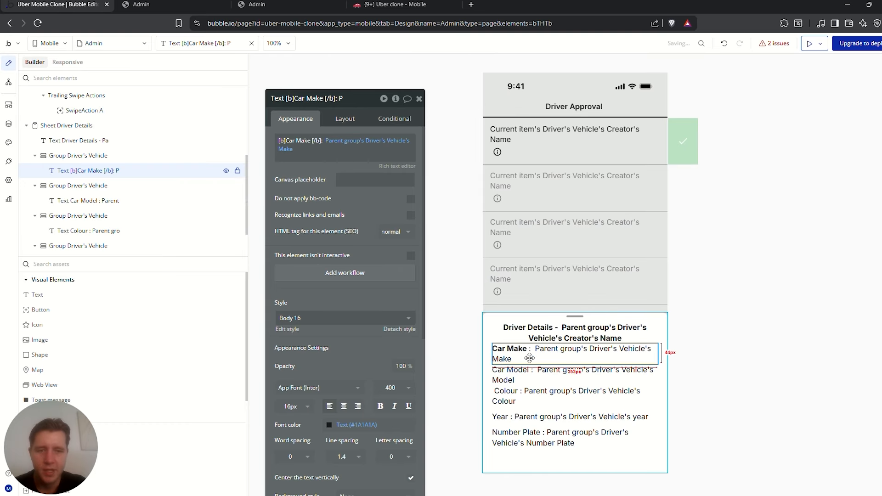
Make the Car Model and Colour labels bold
click(530, 372)
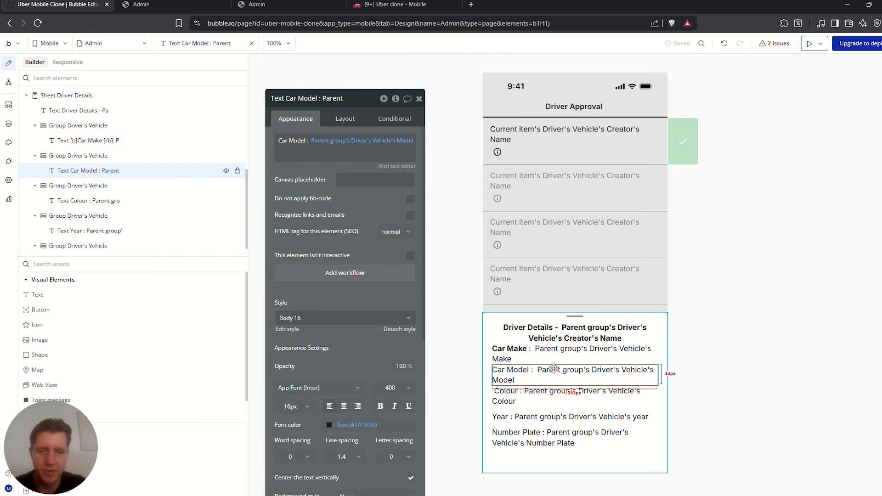
click(393, 168)
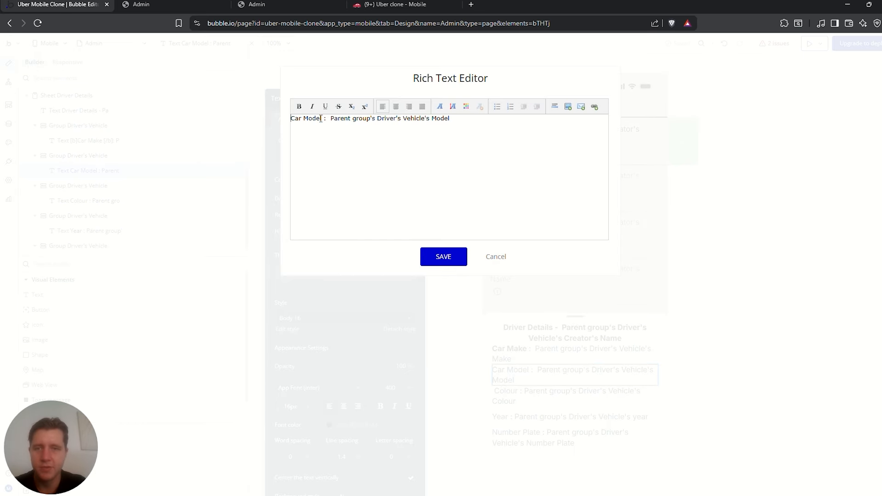
click(299, 106)
click(444, 257)
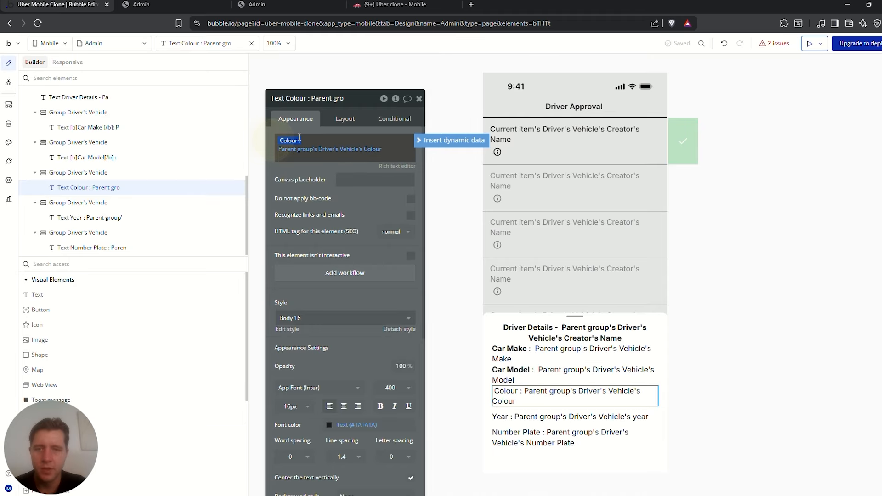
double_click(285, 140)
key(ctrl+b)
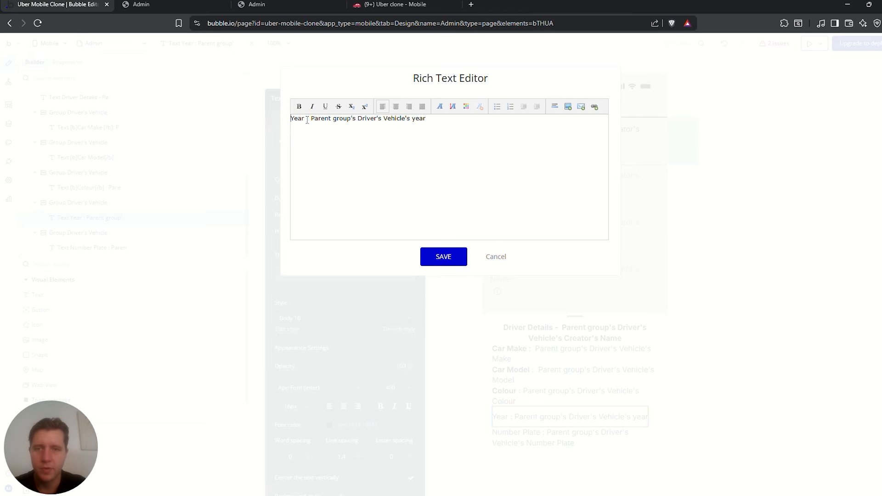
Bold the Year and Number Plate labels
drag(308, 121, 286, 118)
click(299, 106)
click(444, 257)
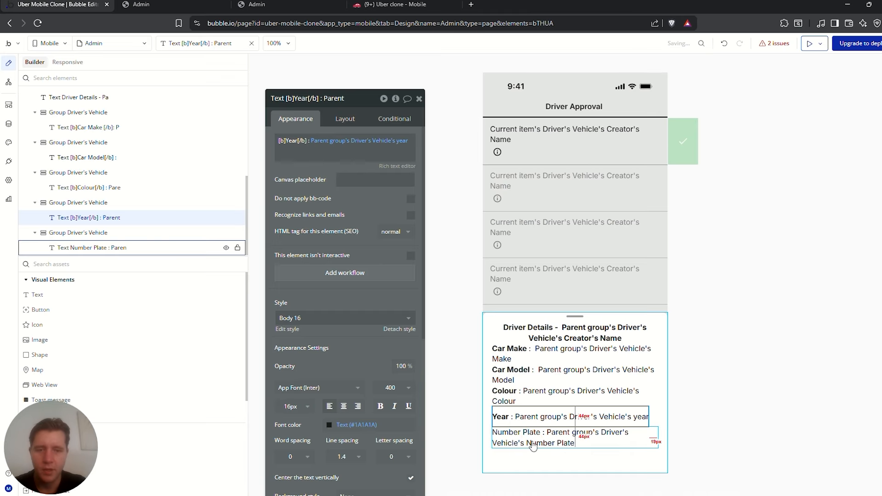
click(530, 441)
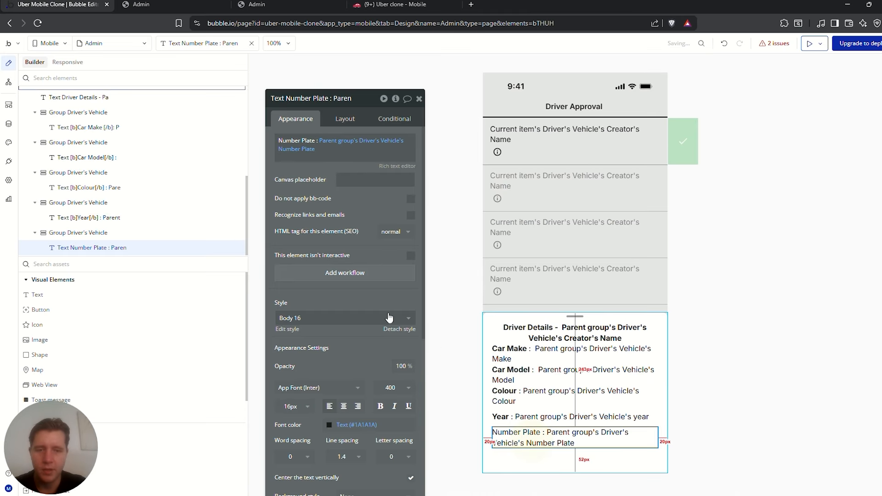
click(391, 166)
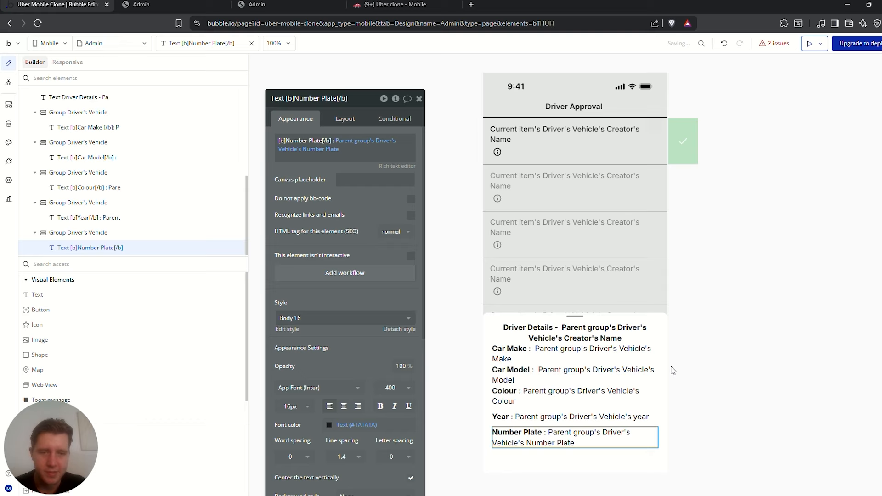
On Sheet Driver Details, tick 'Apply gap spacing between elements' and replace the 10 row gap with 5 px
click(625, 332)
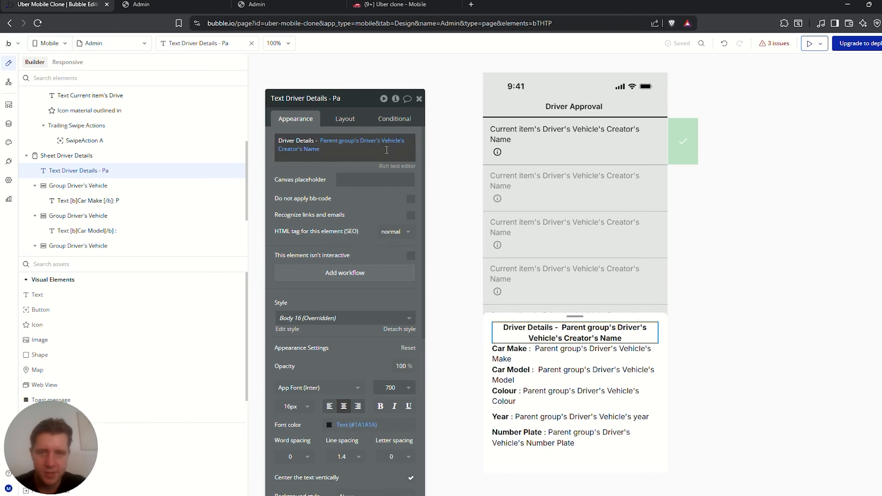
click(342, 120)
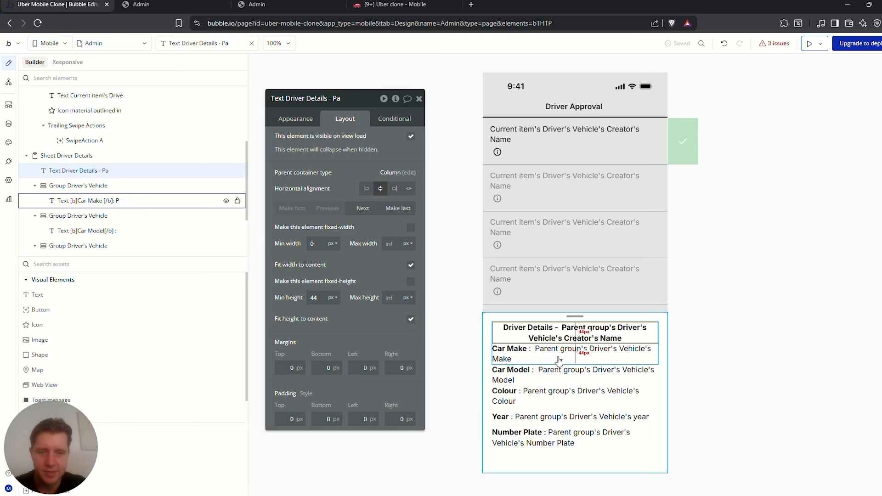
click(483, 328)
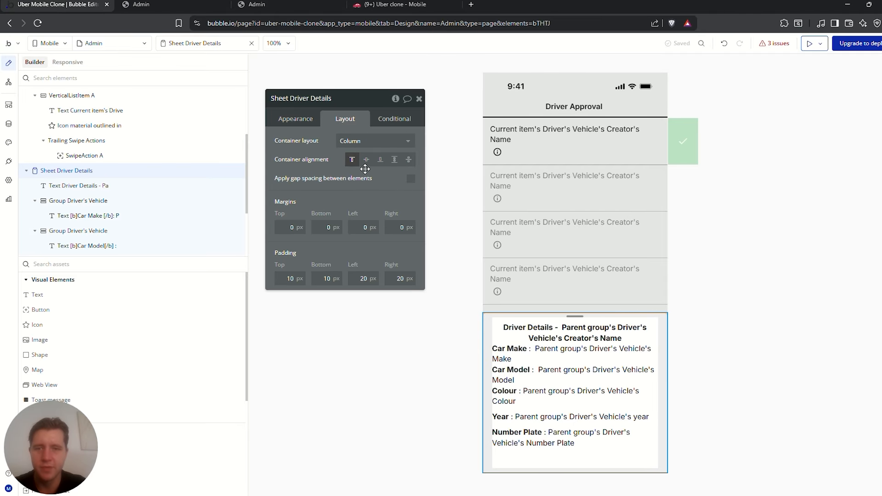
click(411, 179)
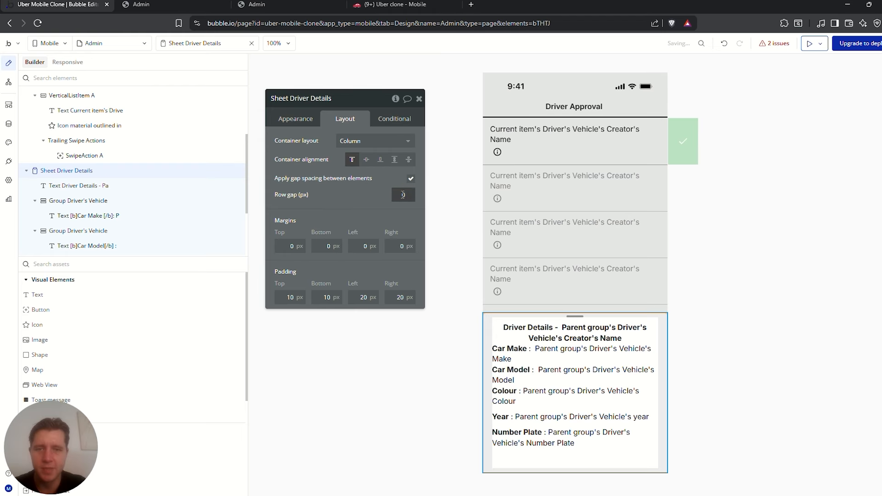
click(403, 194)
text(10)
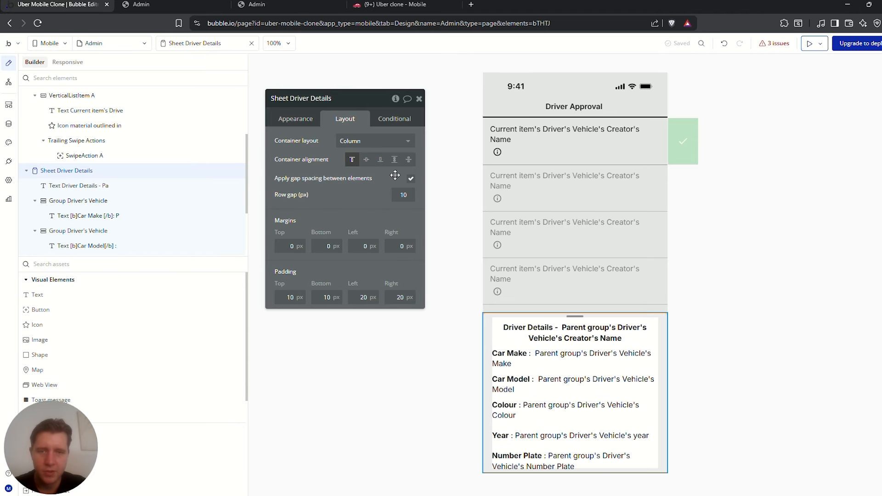
click(408, 196)
double_click(416, 196)
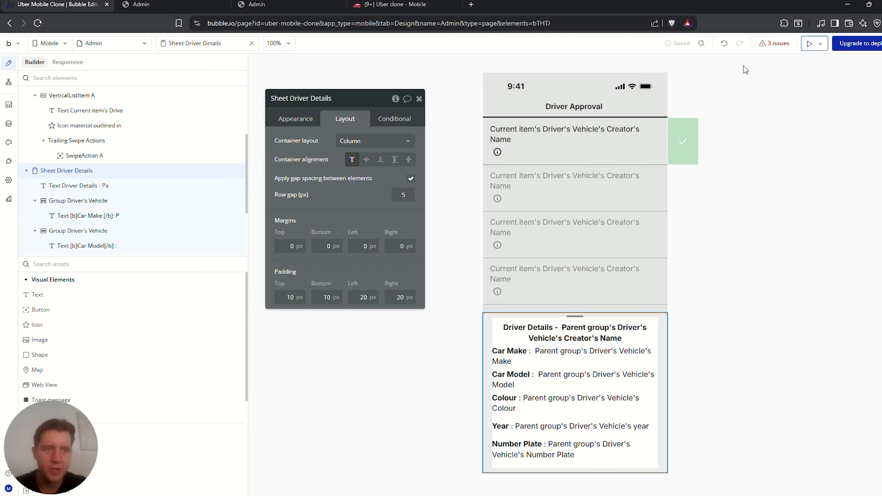
Set VerticalListItem A's container alignment to space-between and reload the preview to check it
click(808, 44)
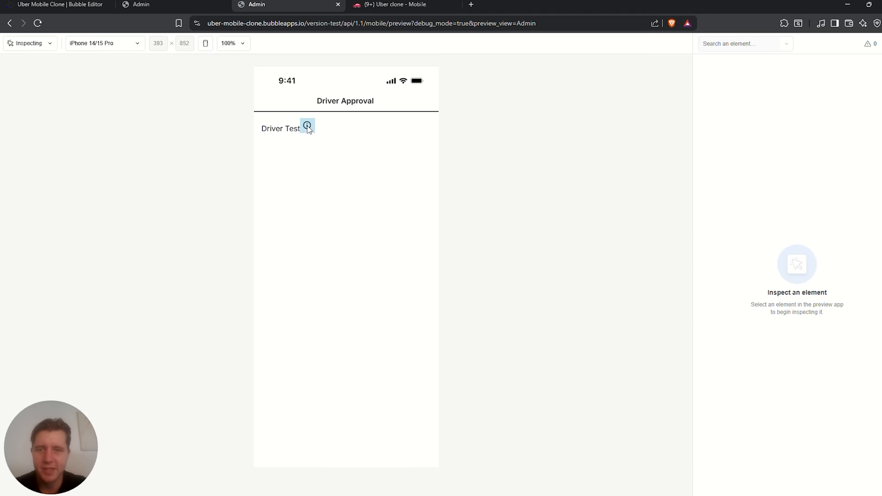
click(57, 3)
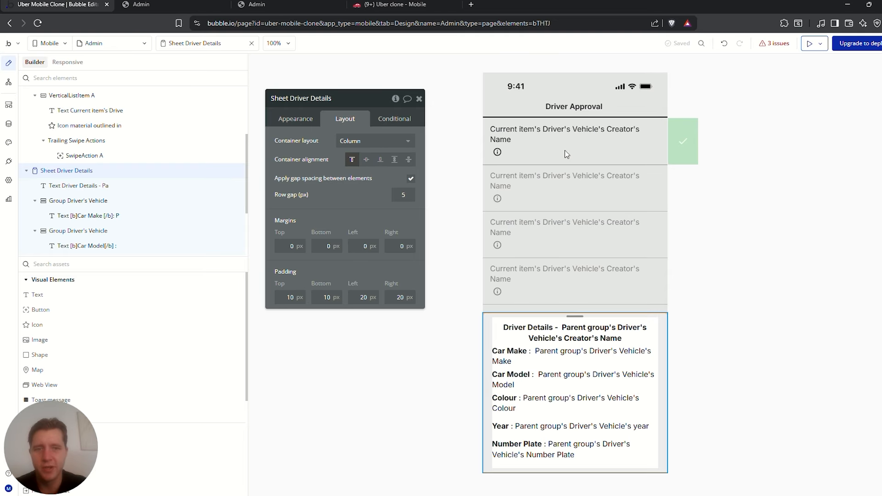
click(544, 126)
click(549, 153)
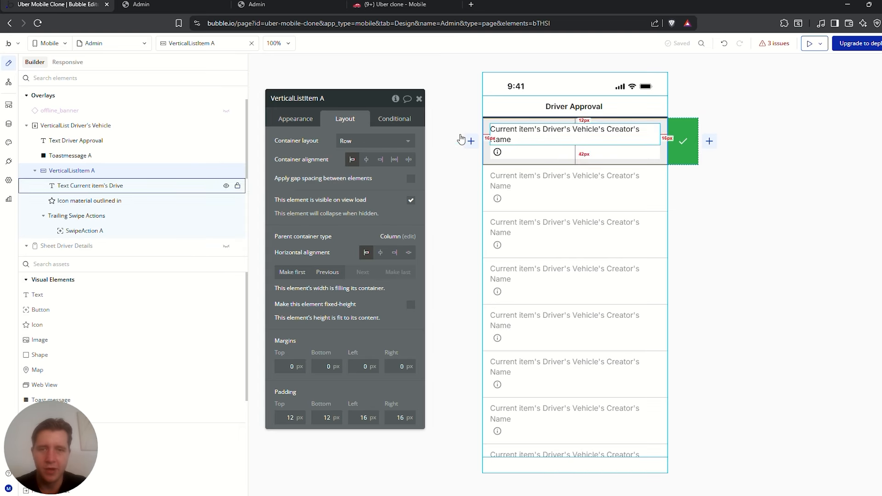
click(409, 161)
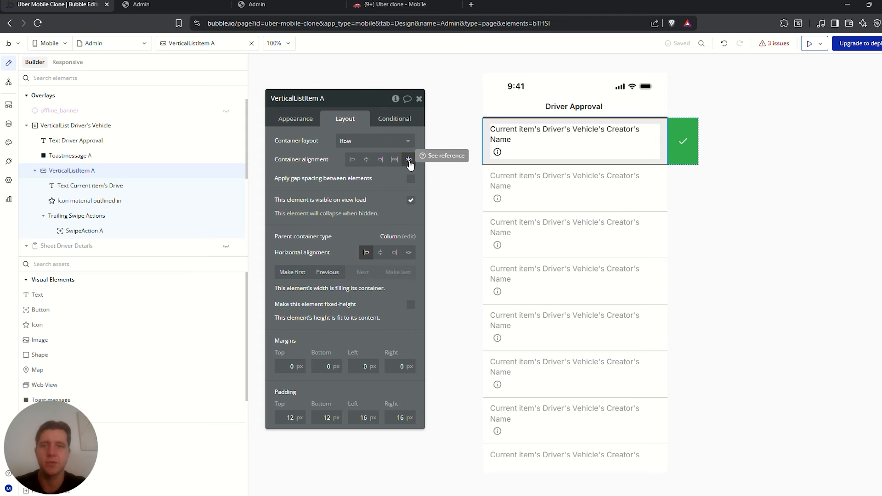
click(282, 3)
key(ctrl+r)
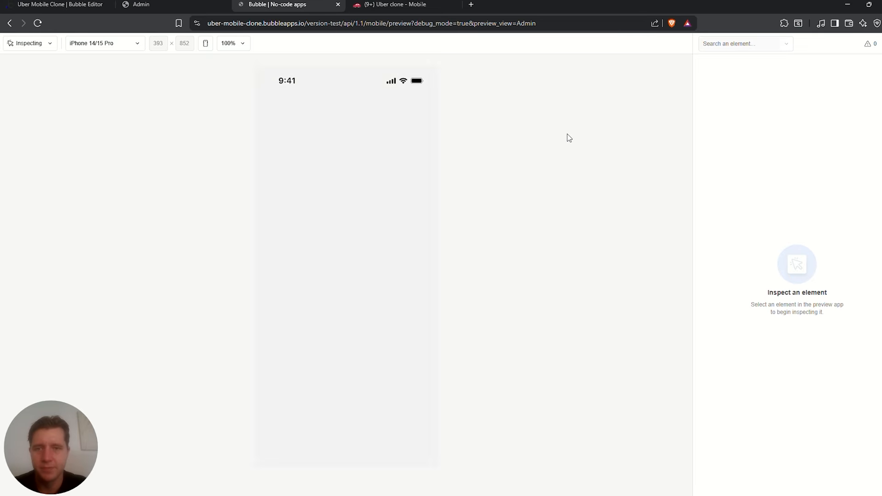
Vertically centre the row's info icon and driver name text, then view the preview
click(82, 5)
click(503, 154)
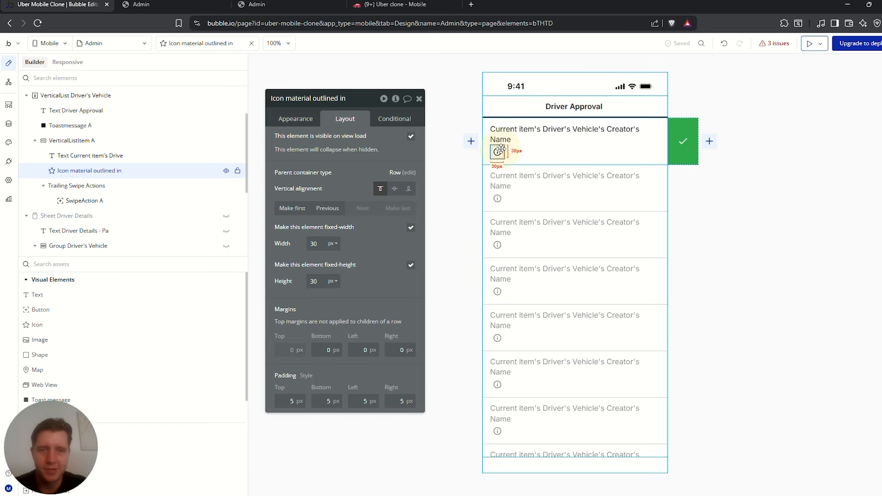
click(394, 189)
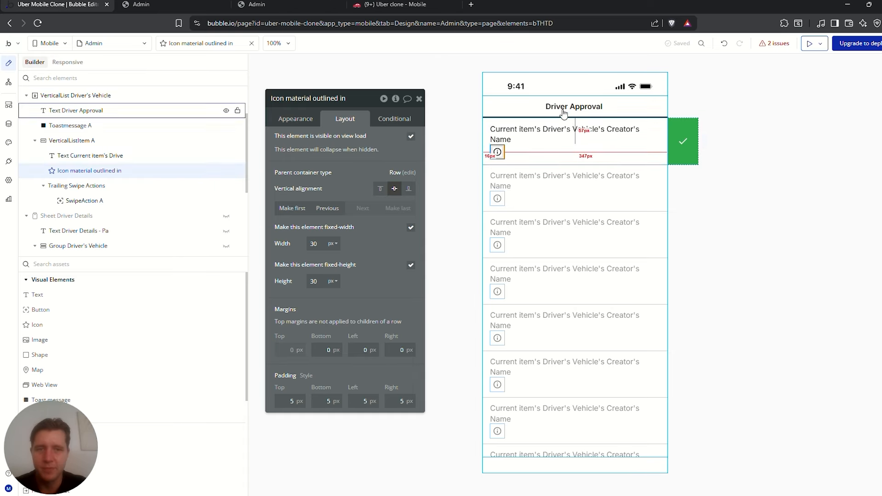
click(569, 134)
click(382, 189)
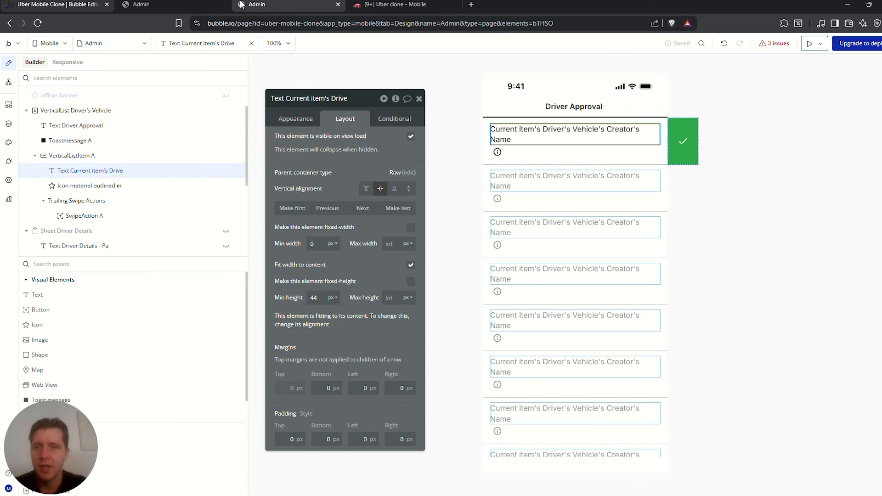
click(256, 5)
click(227, 6)
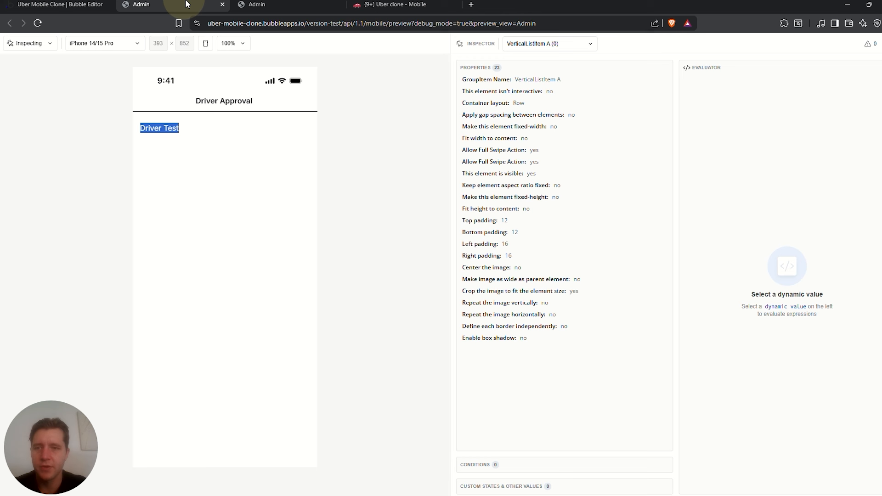
Close the duplicate preview tab and switch the preview to Previewing mode
click(222, 5)
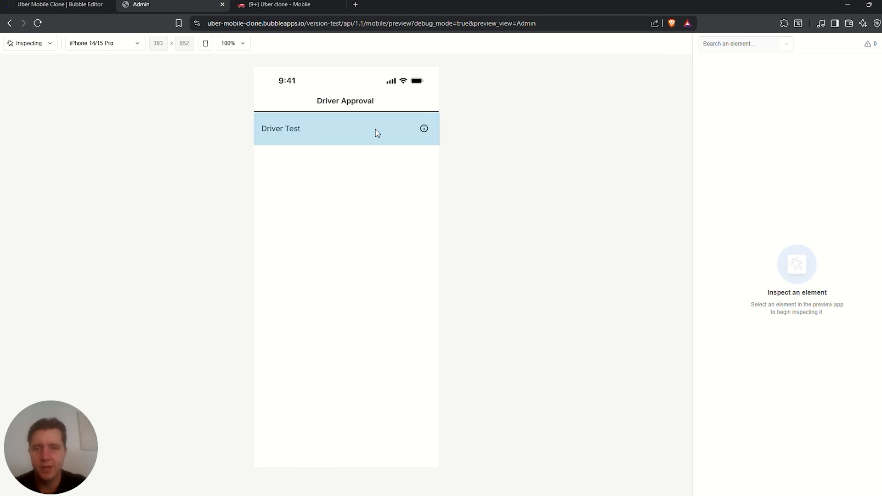
mouse_move(377, 133)
mouse_down()
mouse_move(308, 141)
mouse_move(376, 137)
mouse_up()
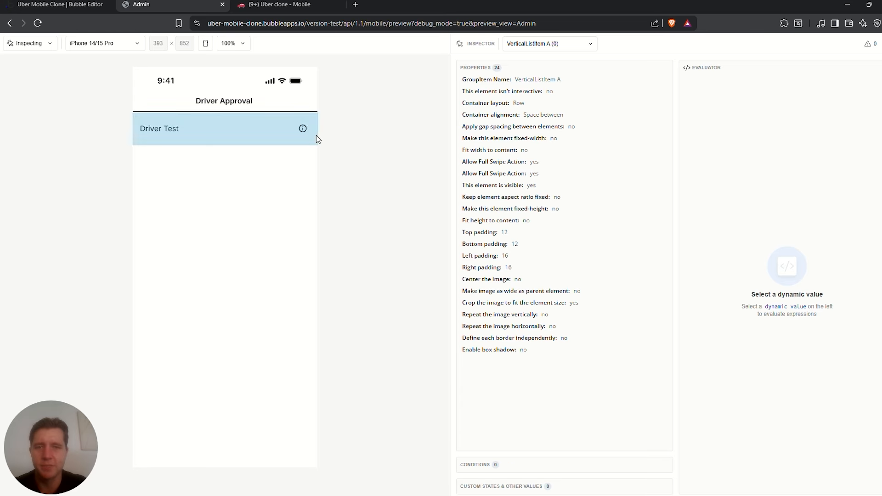
click(303, 131)
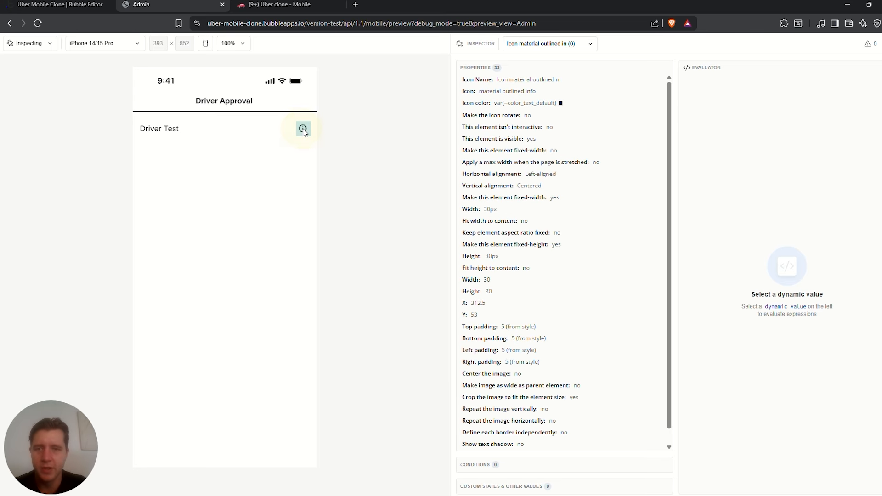
click(35, 43)
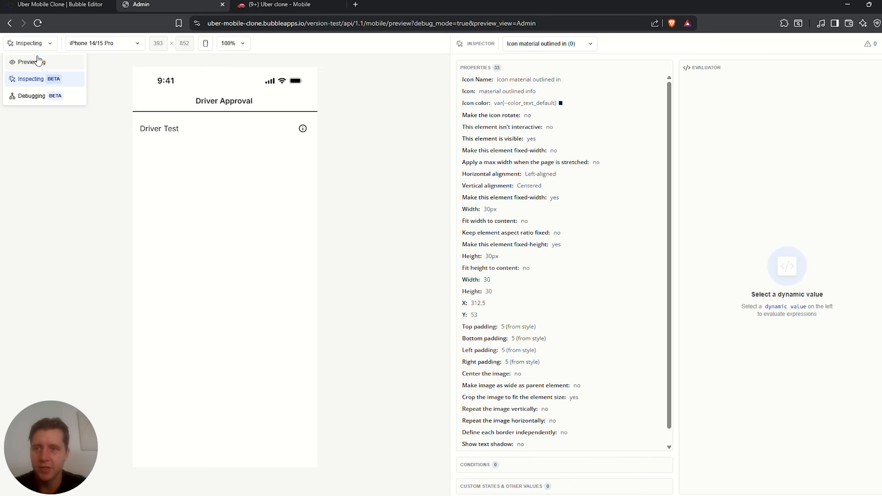
click(32, 62)
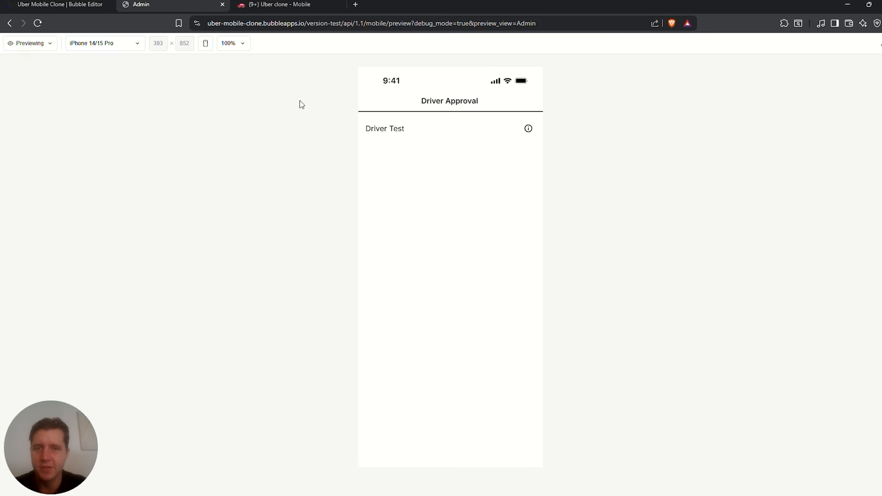
Test the Driver Details sheet and approve swipe on Driver Test, then go back to the editor
click(528, 130)
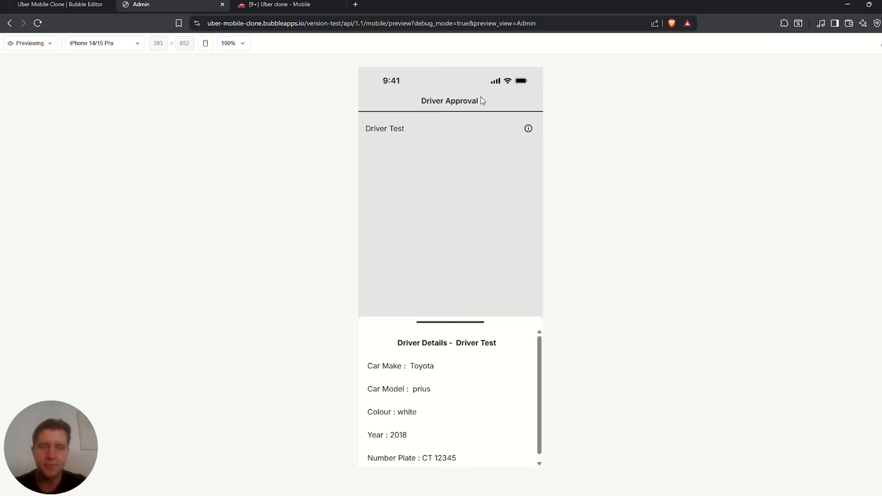
scroll(457, 393, down, 1)
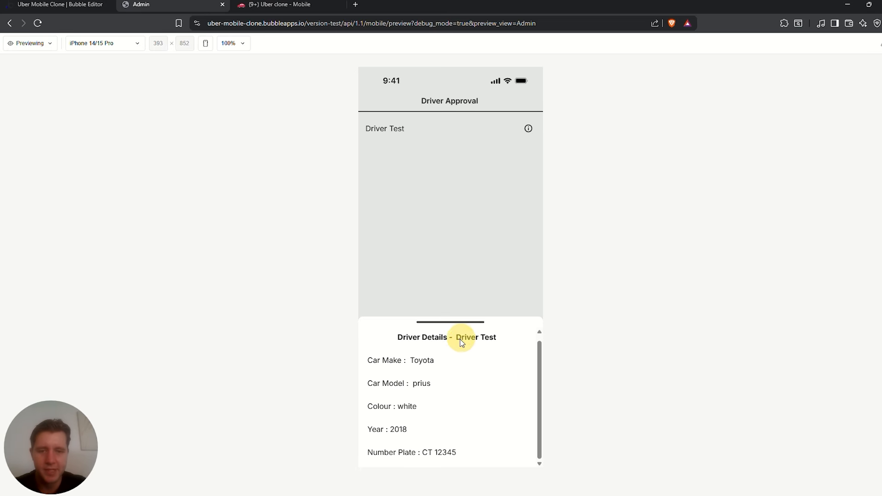
click(406, 409)
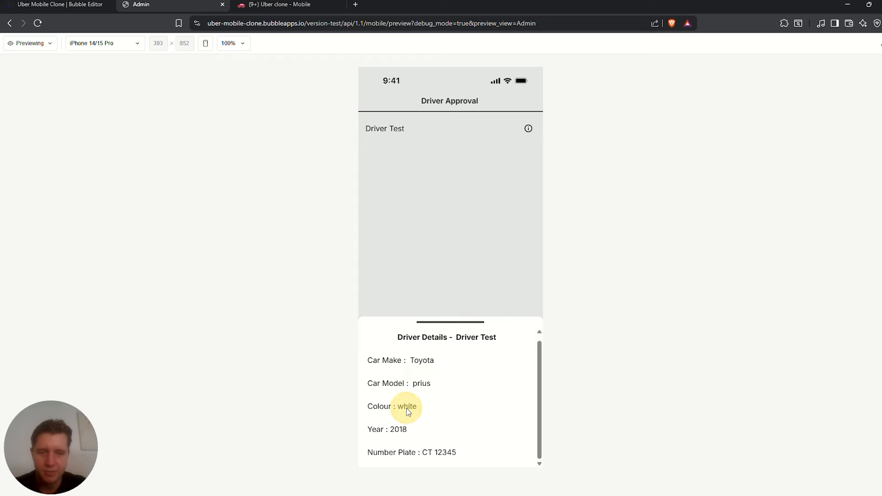
drag(460, 454, 415, 453)
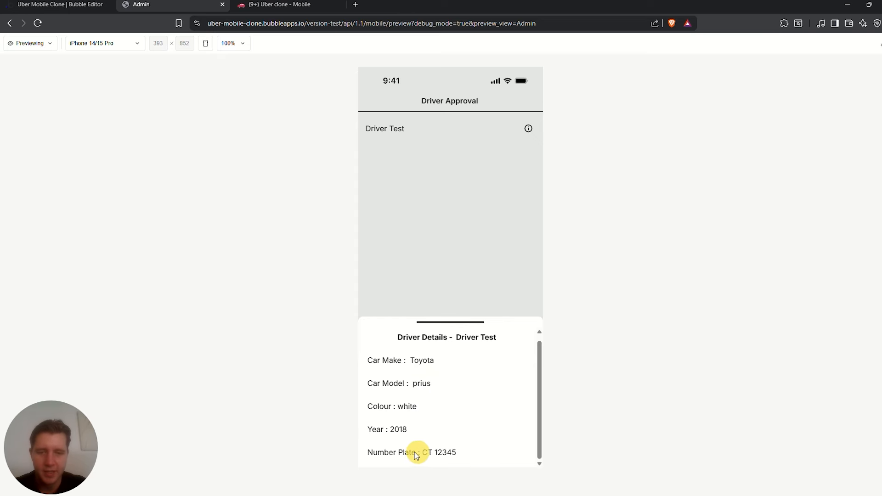
drag(454, 324, 480, 444)
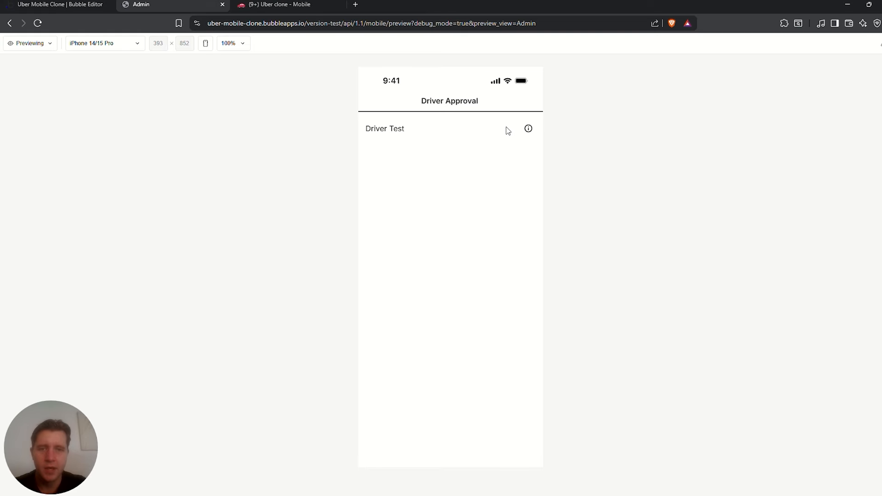
drag(513, 130, 311, 137)
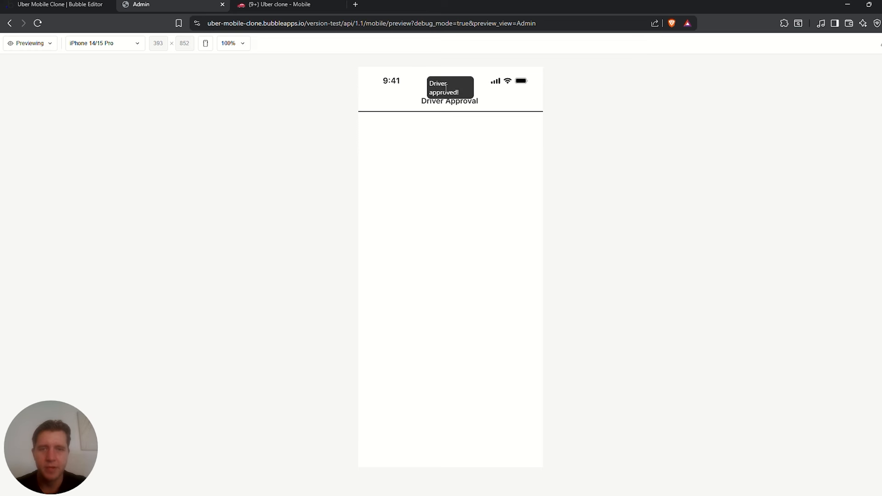
click(79, 6)
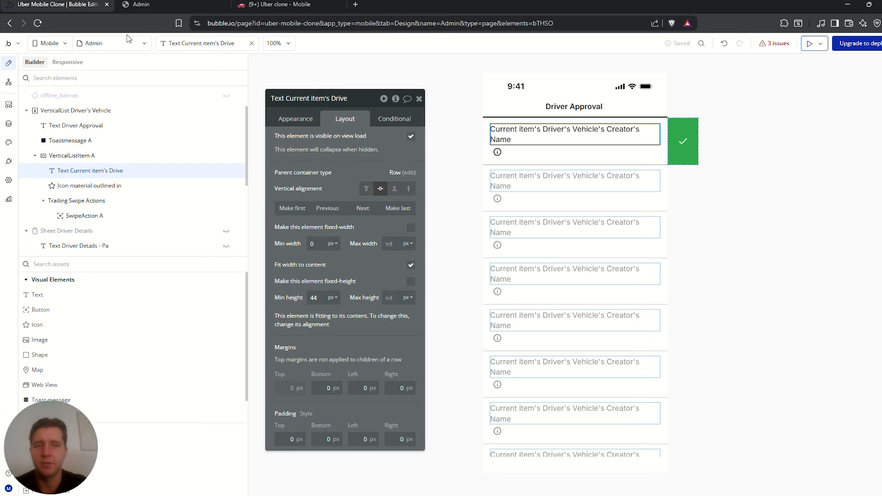
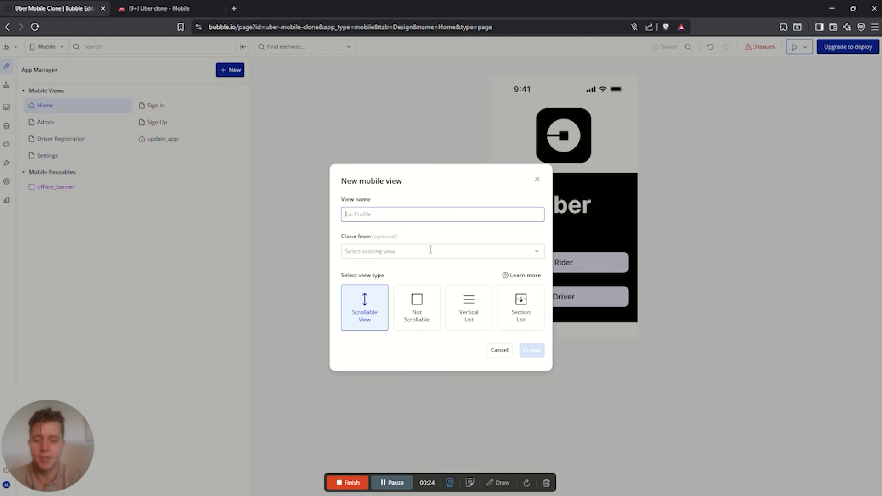
Create a blank scrollable mobile view named Ride with no clone-from source
text(Ride)
click(427, 251)
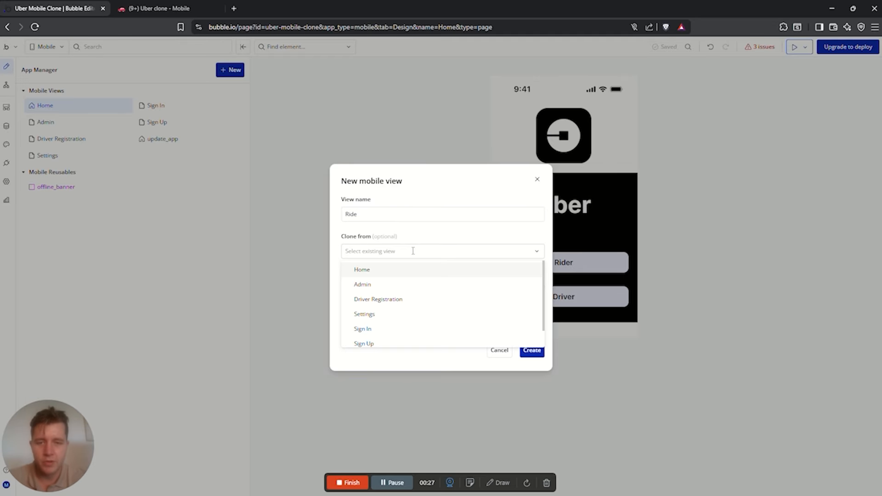
click(429, 270)
click(425, 251)
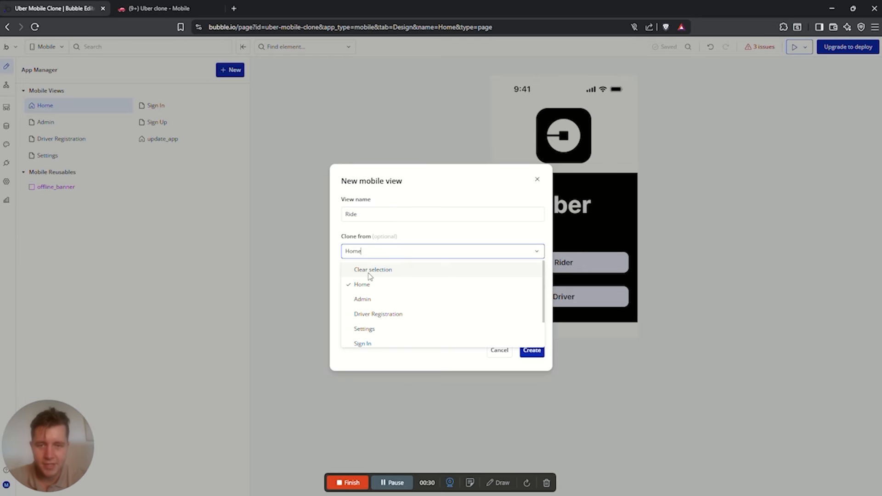
click(369, 270)
click(432, 193)
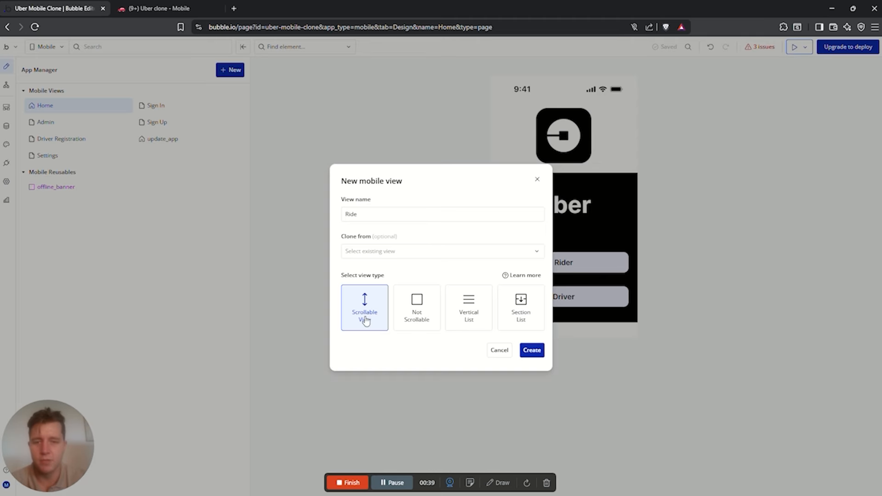
click(417, 308)
click(531, 351)
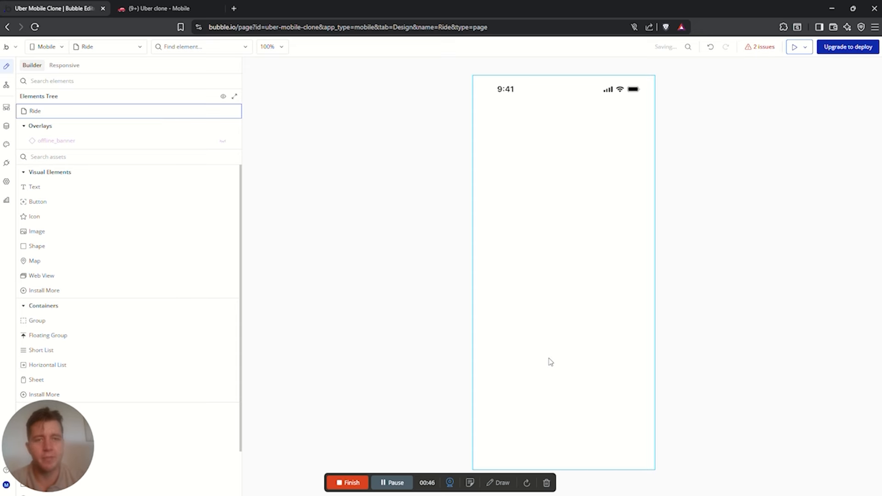
Add a Group to the Ride page named Group destinations
click(87, 156)
text(g)
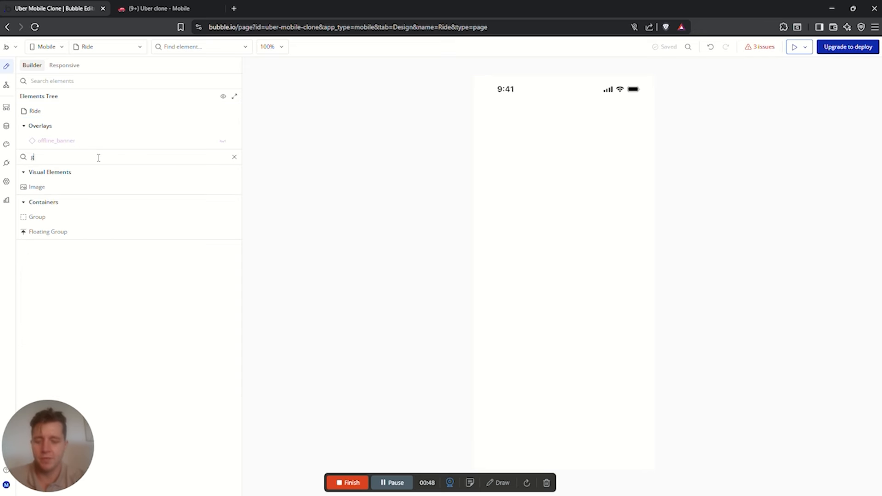
text(roup)
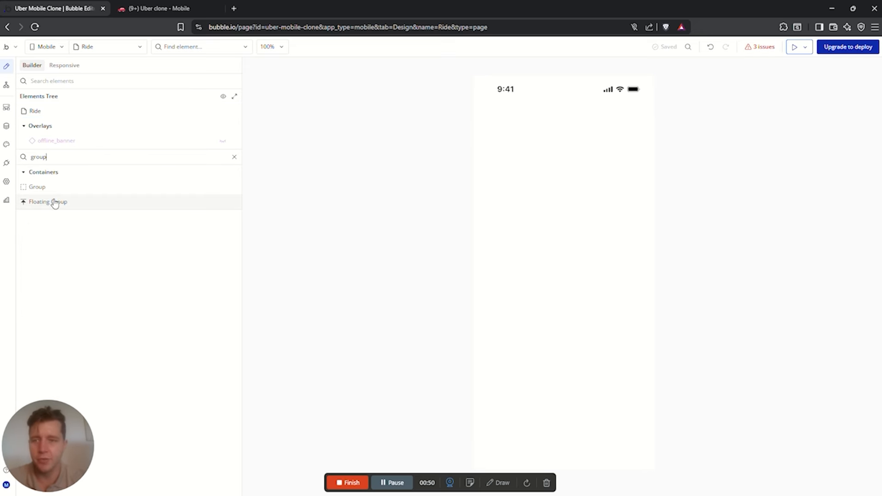
click(37, 186)
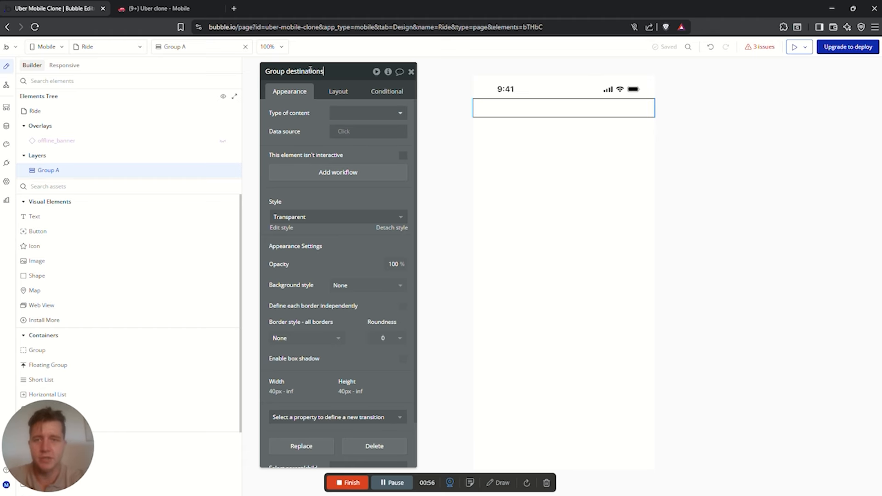
key(Return)
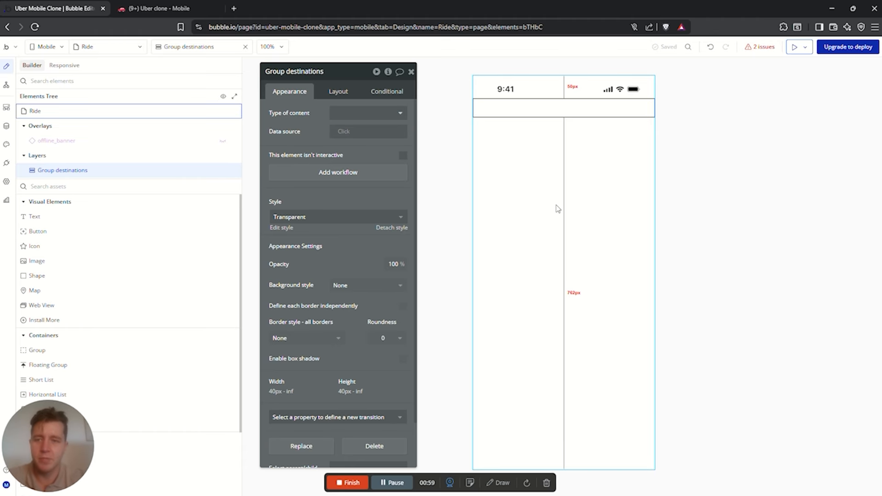
Nest a new group named Group start location inside Group destinations
click(64, 187)
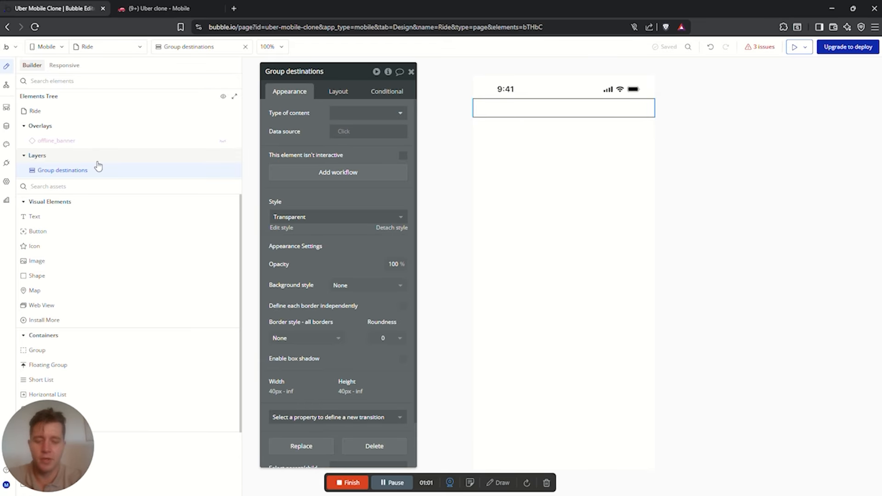
text(group)
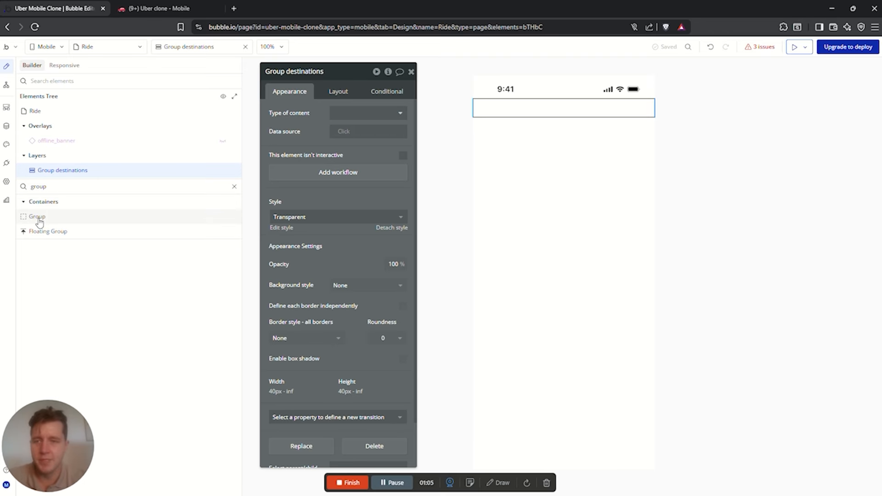
drag(40, 222, 509, 111)
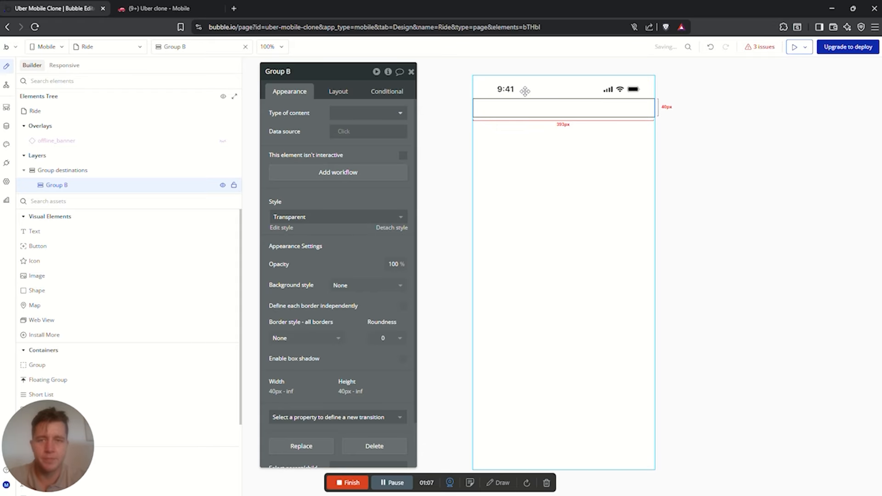
click(58, 170)
click(58, 183)
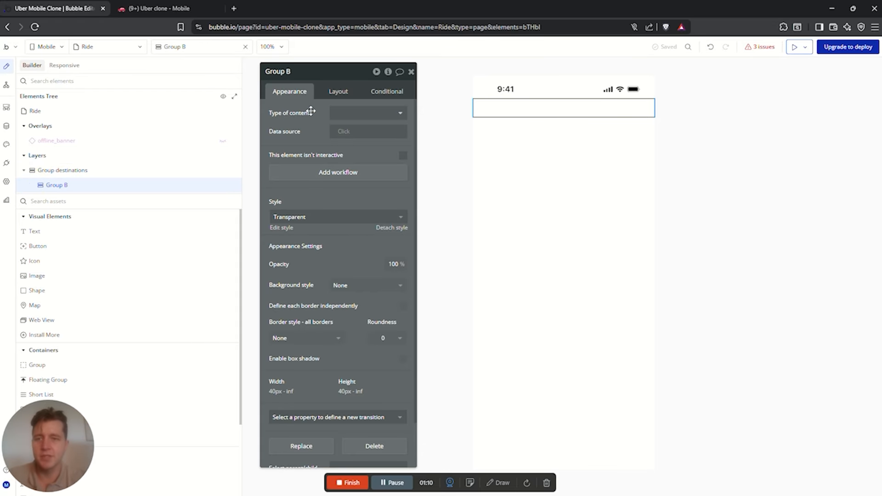
drag(301, 72, 301, 72)
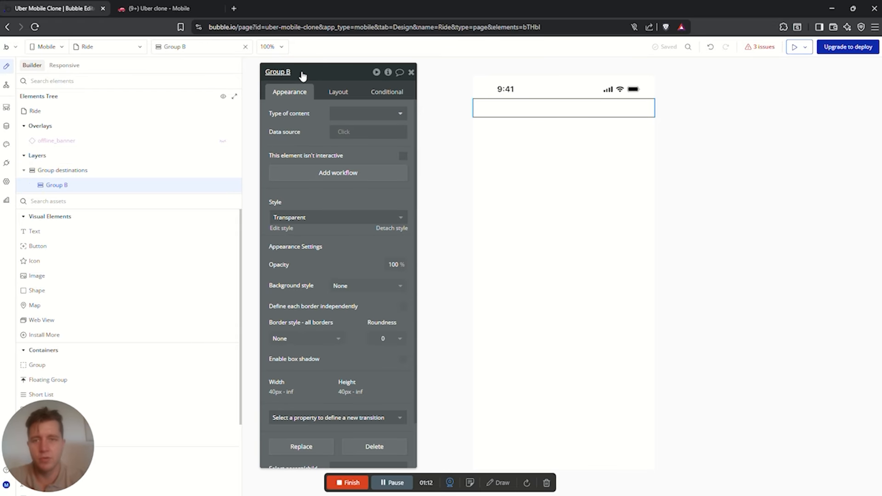
click(303, 72)
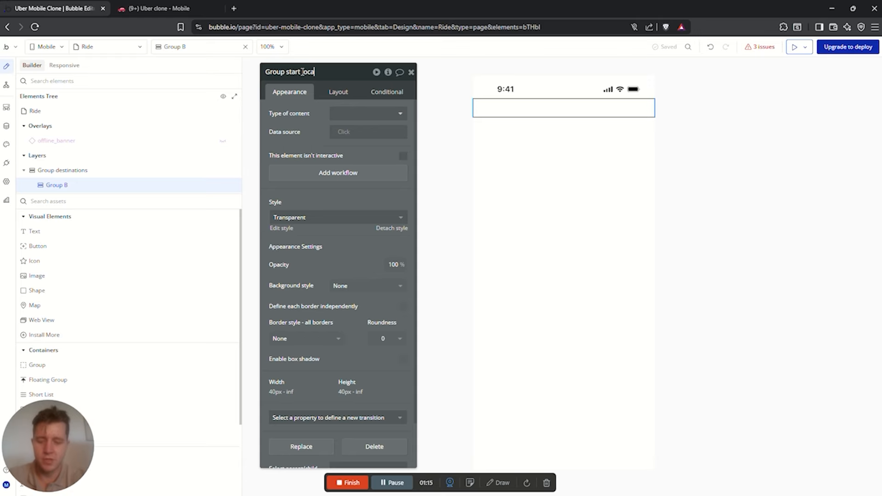
click(64, 205)
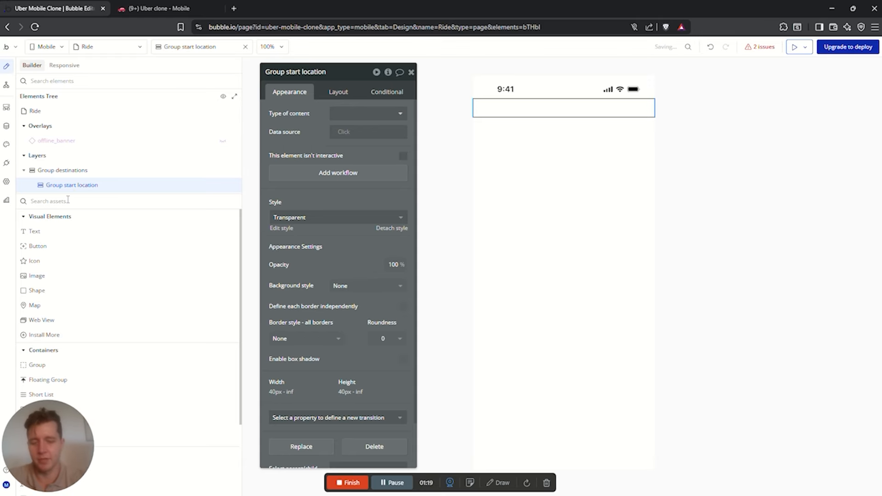
Place an icon and a text input inside Group start location
text(icon)
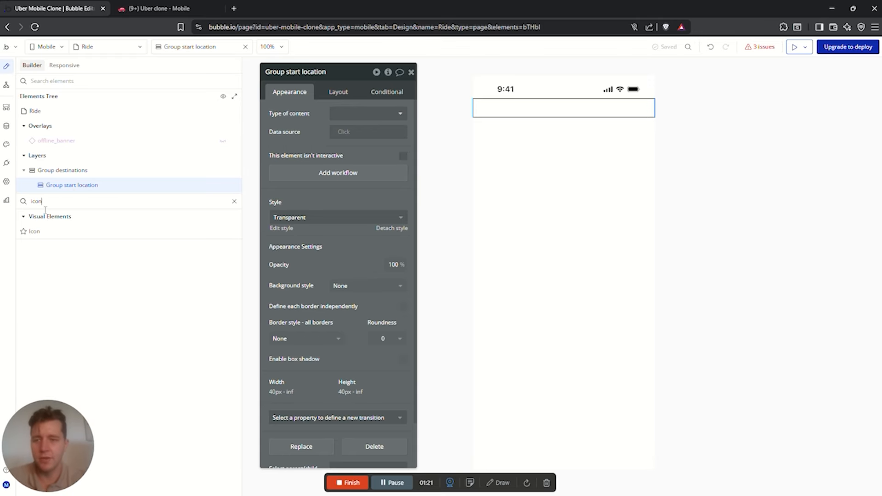
drag(46, 231, 499, 113)
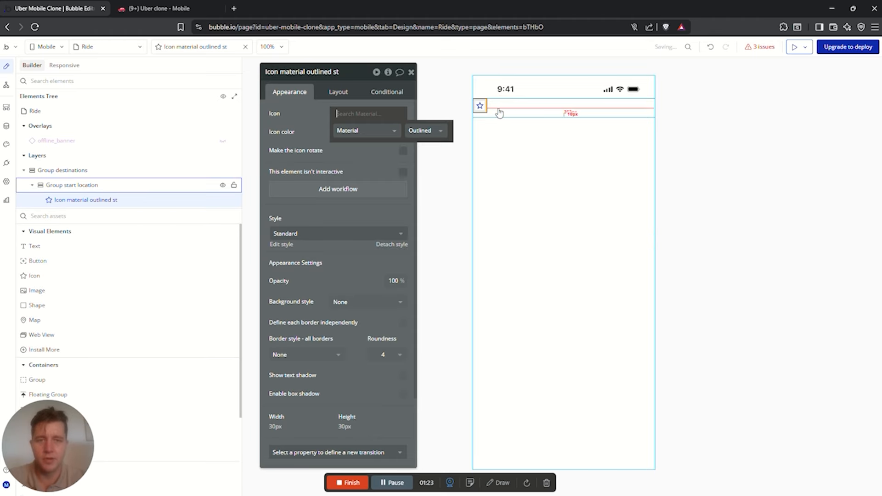
click(64, 216)
text(in)
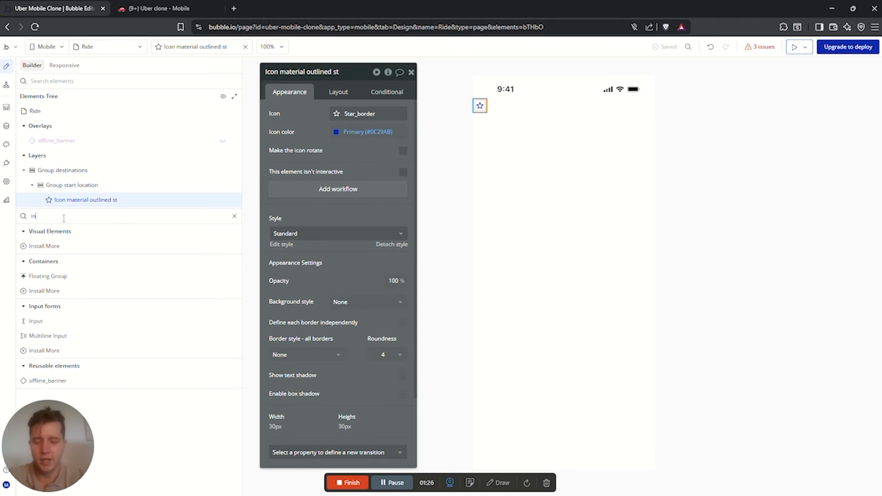
text(put)
drag(36, 246, 559, 111)
click(562, 107)
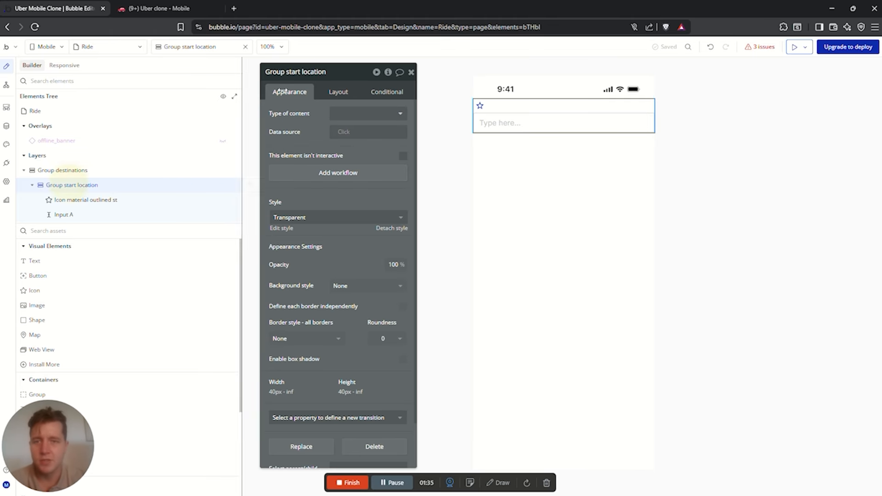
Lay out Group start location as a row with the icon vertically centred
click(338, 92)
click(352, 114)
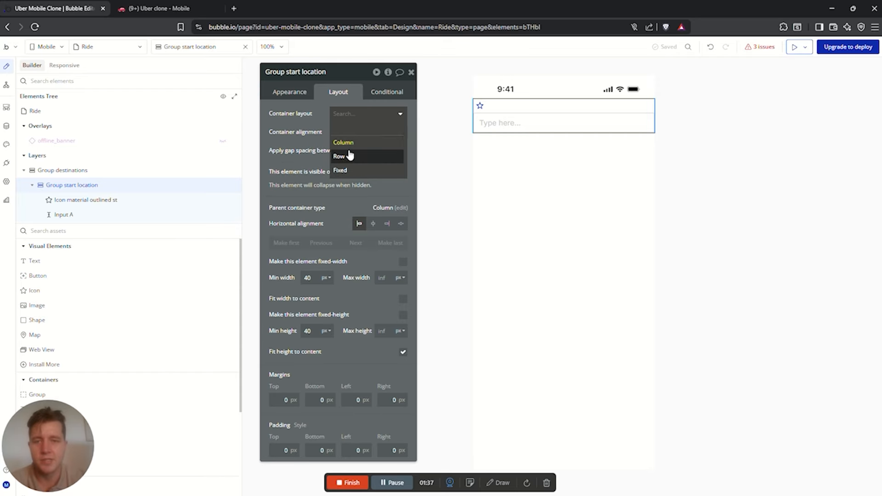
click(340, 156)
click(482, 107)
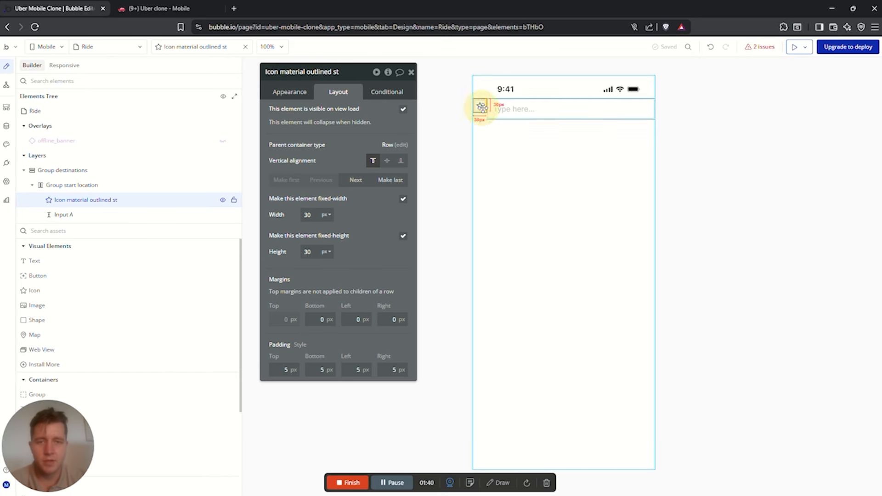
click(387, 162)
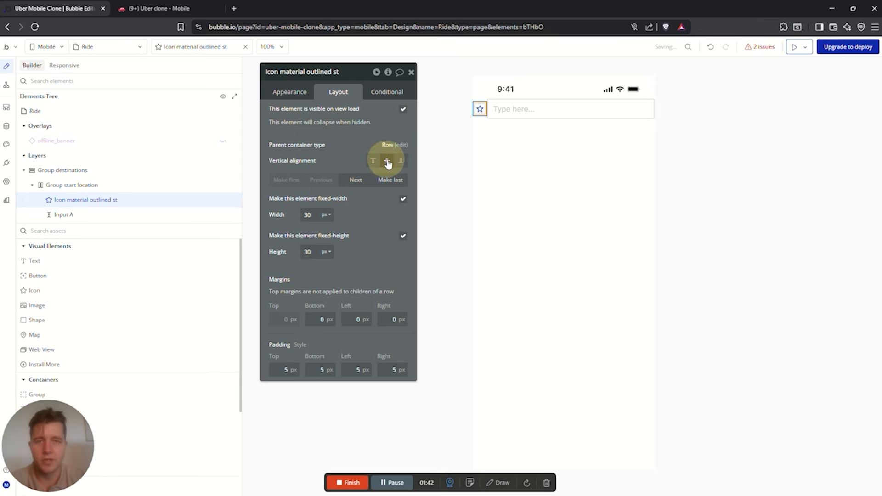
click(533, 107)
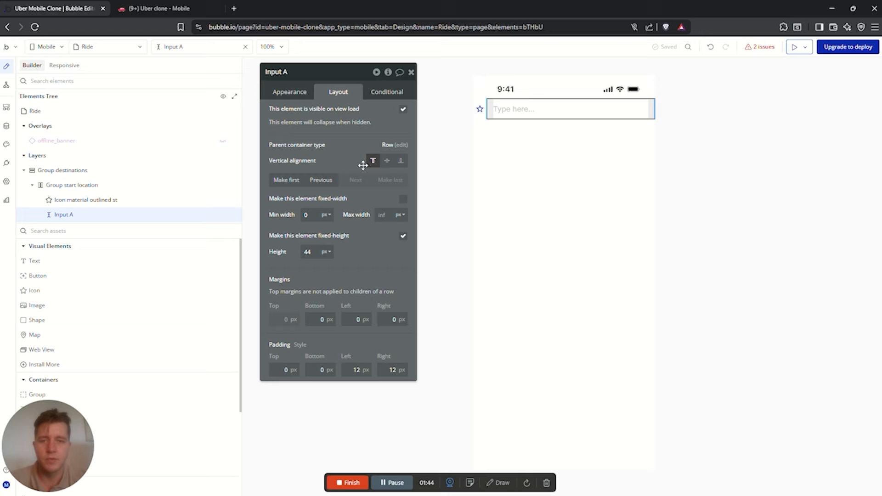
click(480, 109)
Change the icon to Add_location_alt in the dark Text colour
click(288, 93)
click(357, 117)
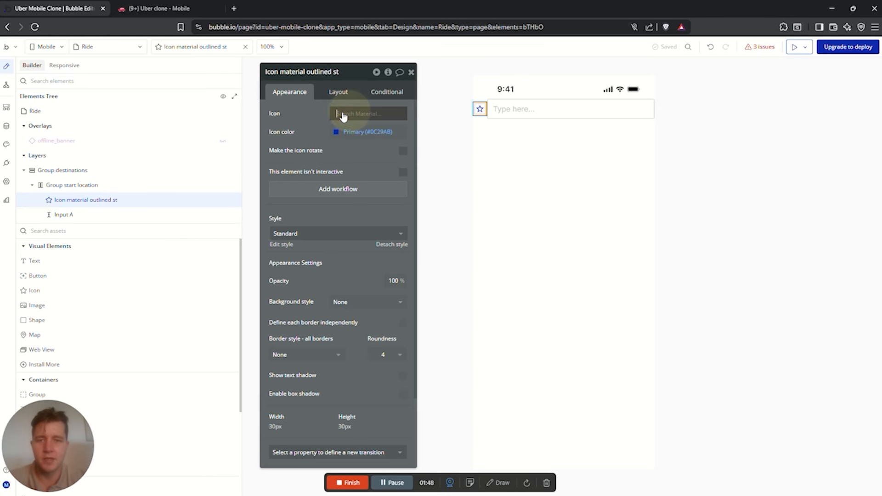
text(sta)
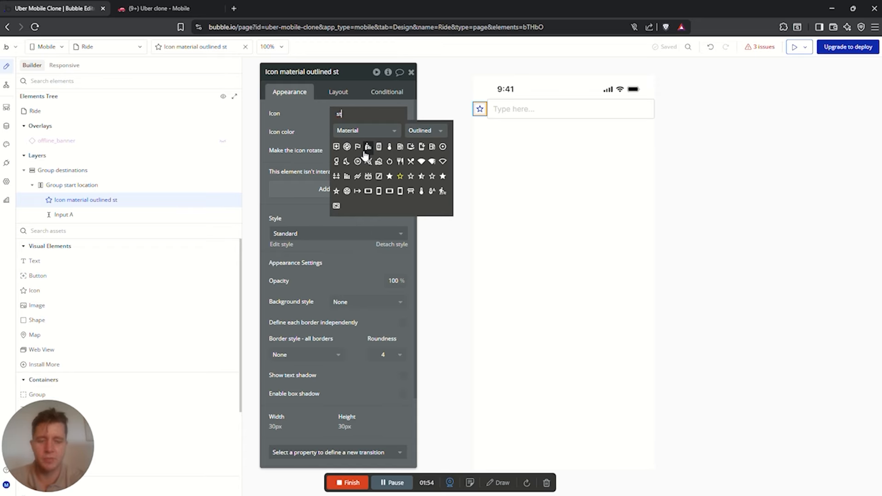
key(BackSpace)
key(BackSpace)
text(loca)
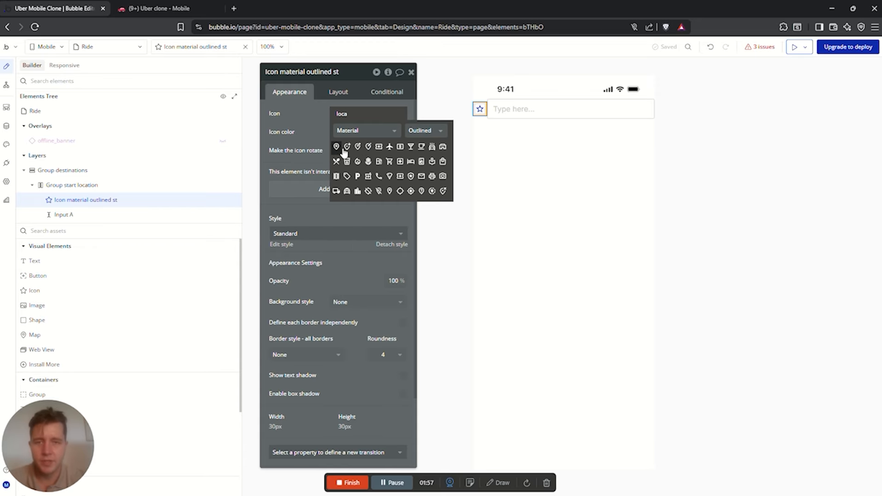
click(346, 147)
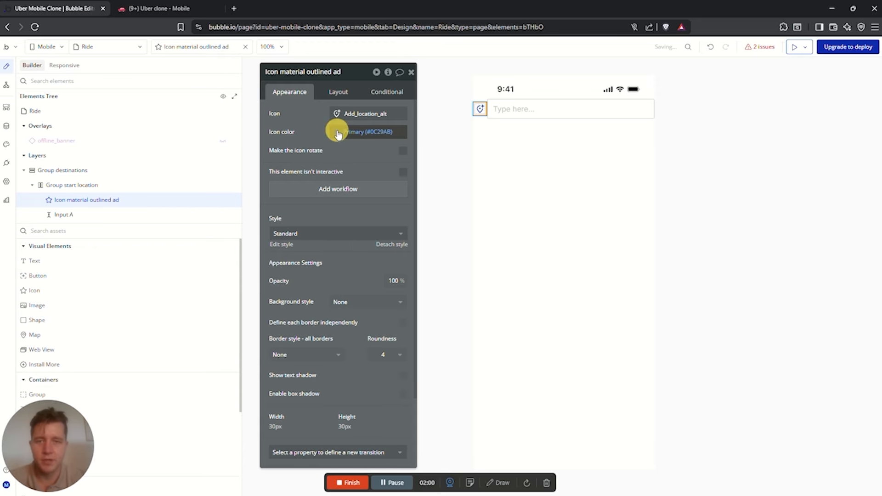
click(339, 133)
click(360, 257)
click(302, 142)
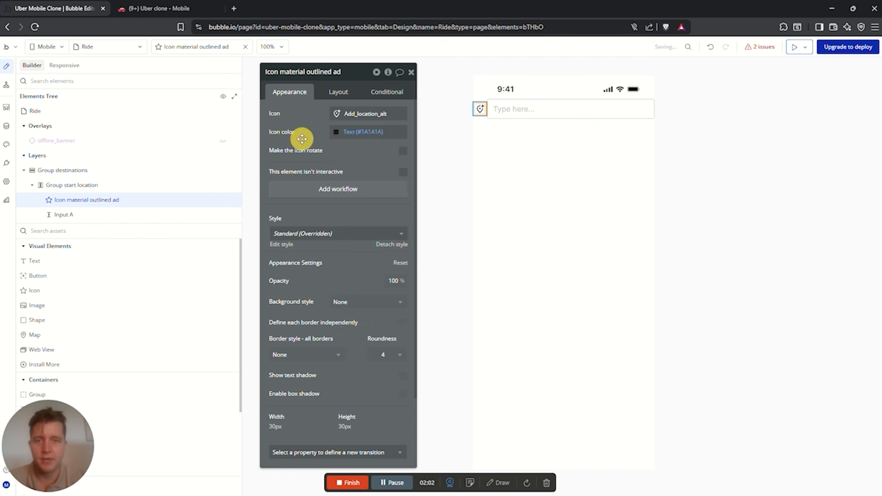
Set the start input's content format to Address
click(64, 214)
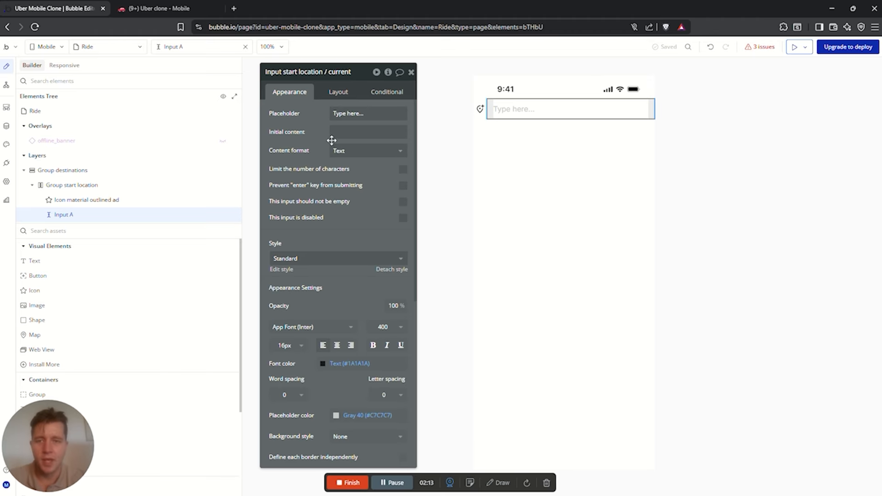
click(343, 150)
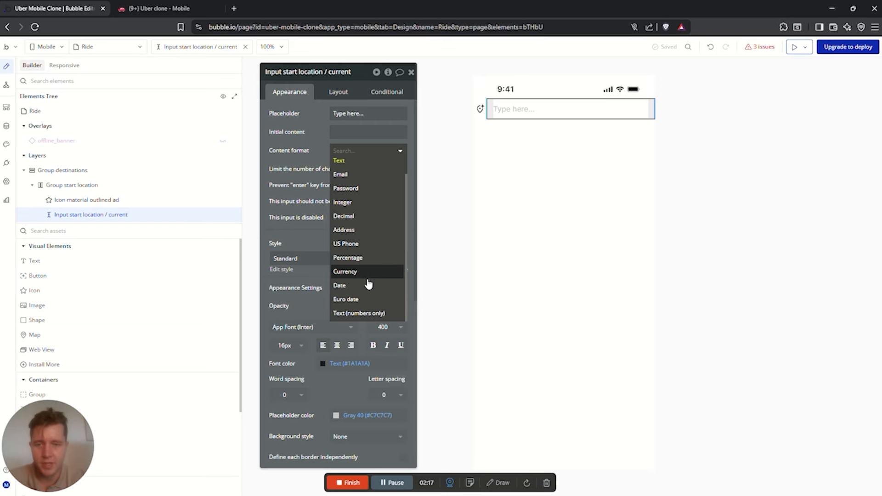
click(346, 230)
click(520, 157)
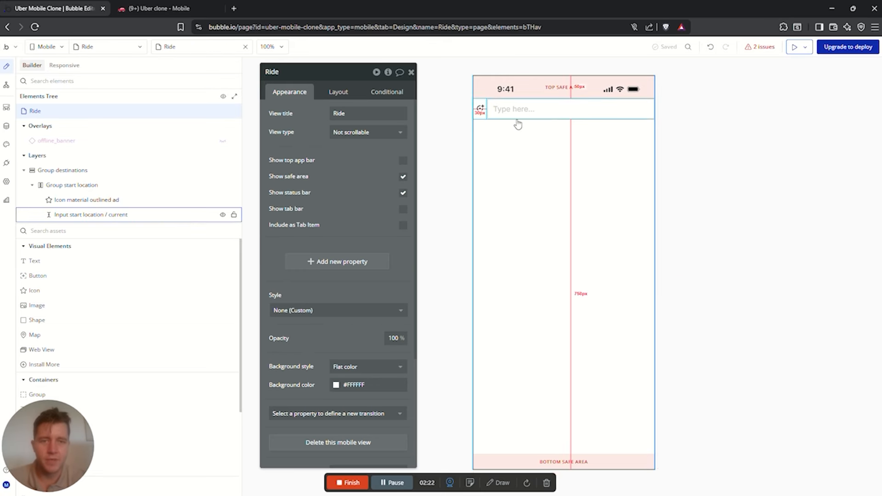
Give Group destinations a 20px top margin and Group start location 20px side margins
click(480, 105)
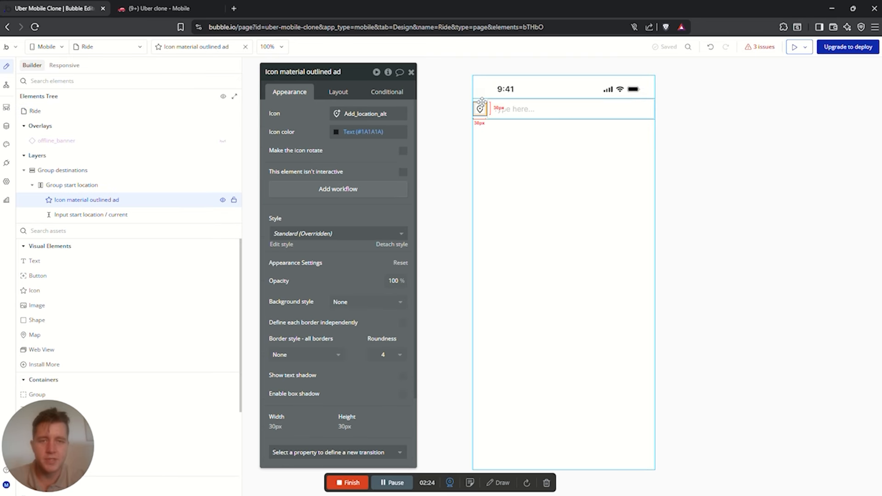
click(69, 185)
click(46, 170)
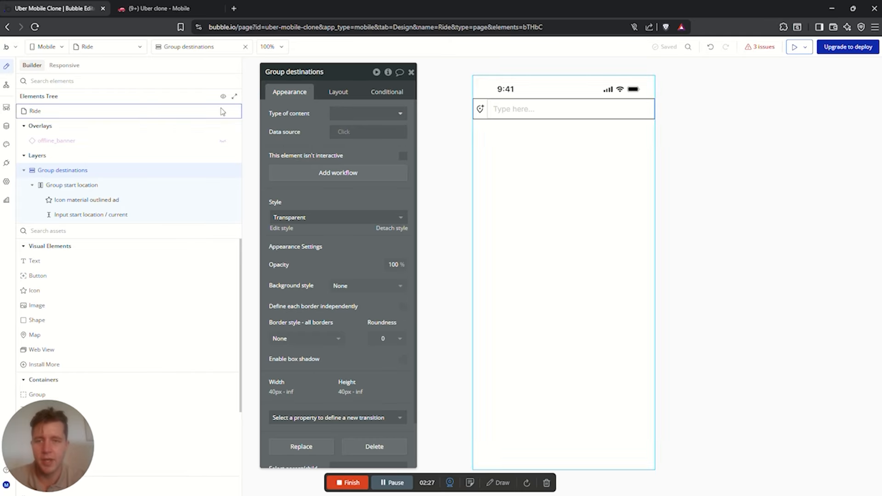
click(338, 92)
click(281, 400)
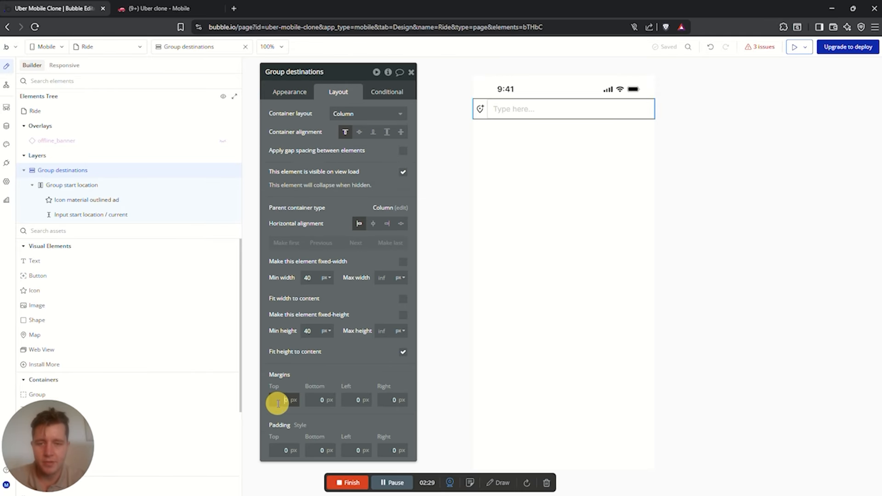
text(20)
click(316, 400)
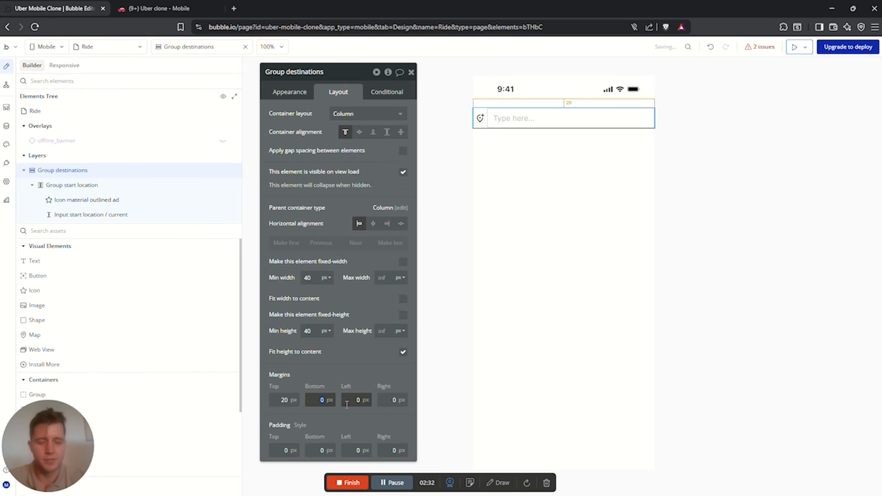
click(499, 112)
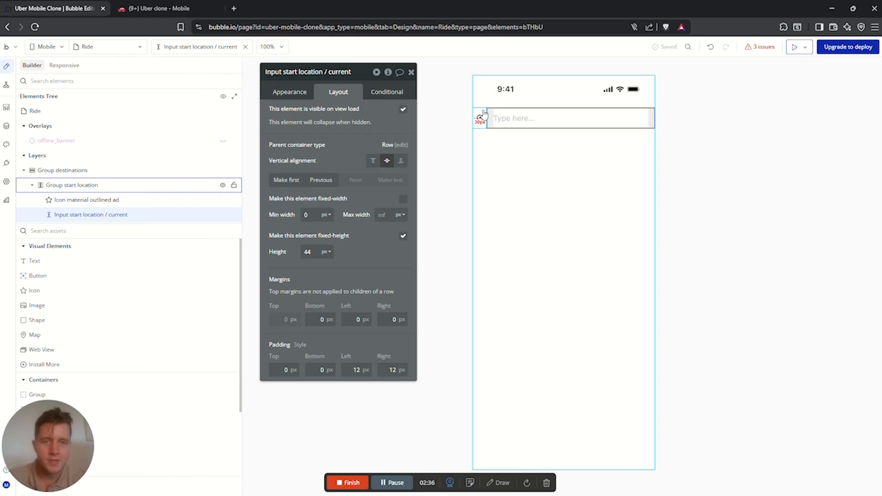
click(482, 110)
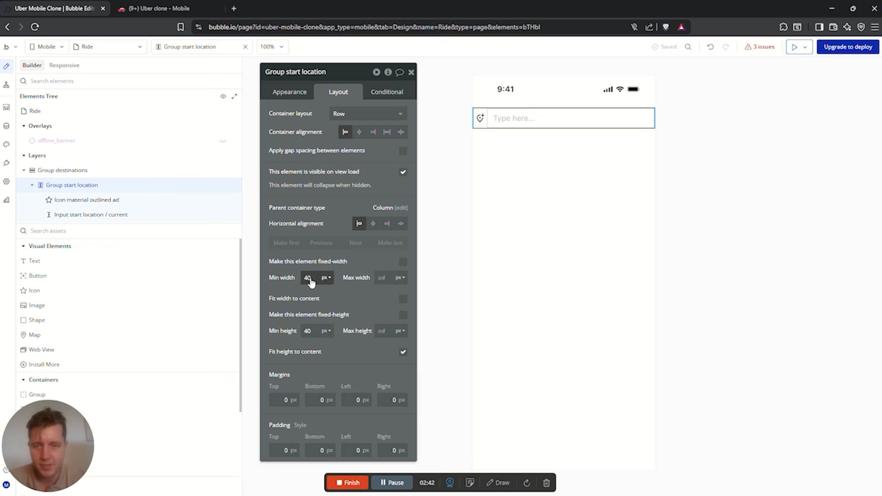
click(356, 400)
key(Tab)
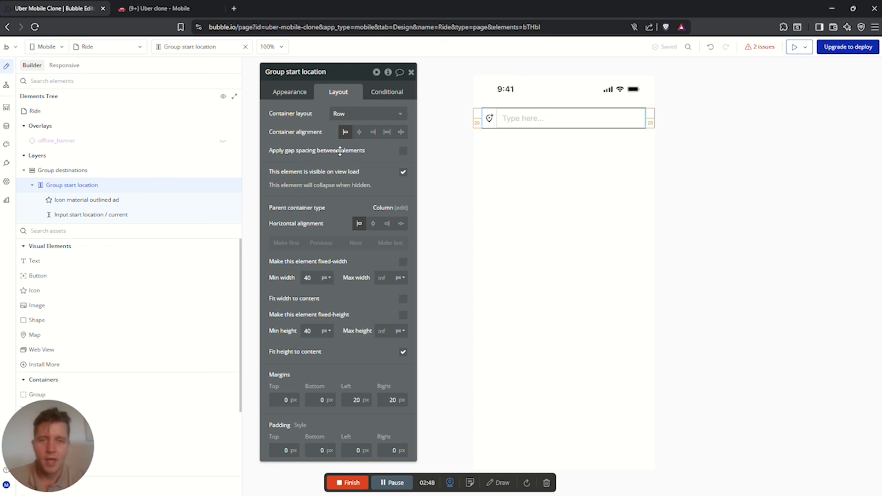
Give Group start location a solid Text-coloured border with roundness 10
click(291, 91)
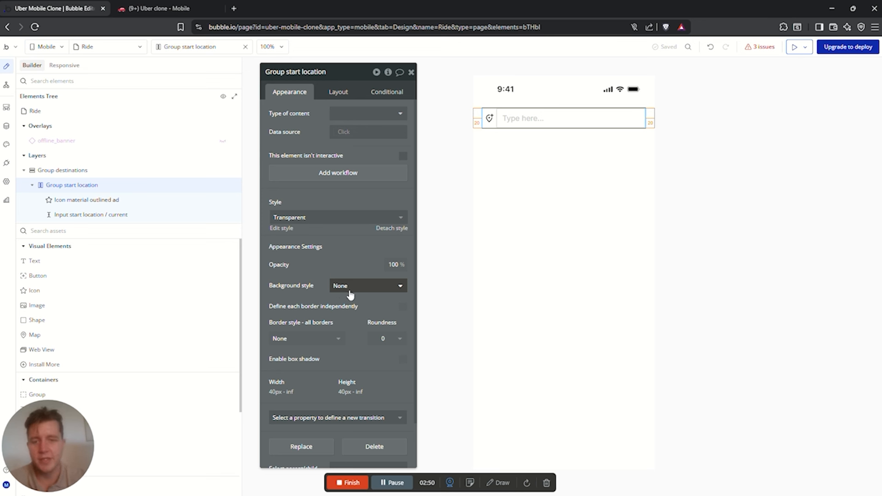
click(326, 339)
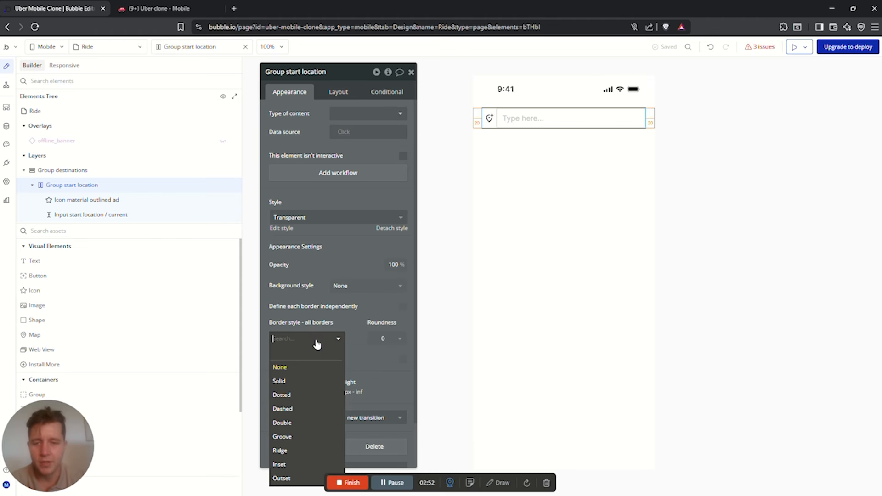
click(288, 384)
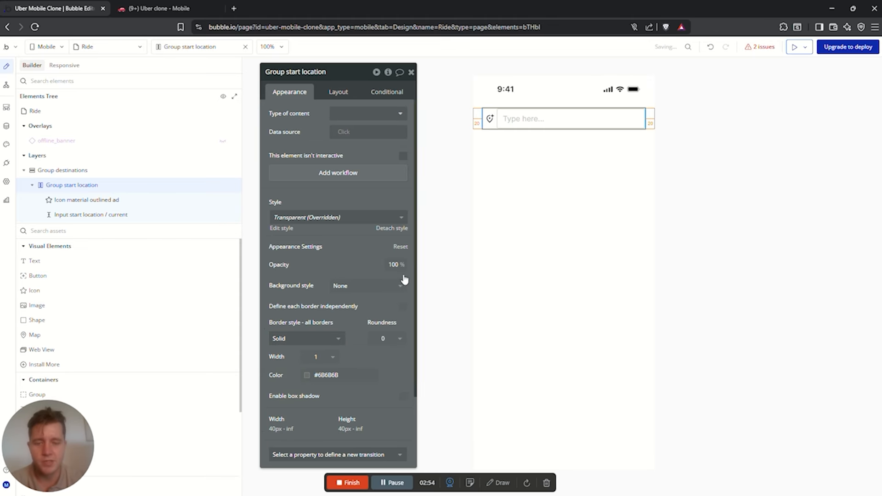
click(382, 347)
click(375, 422)
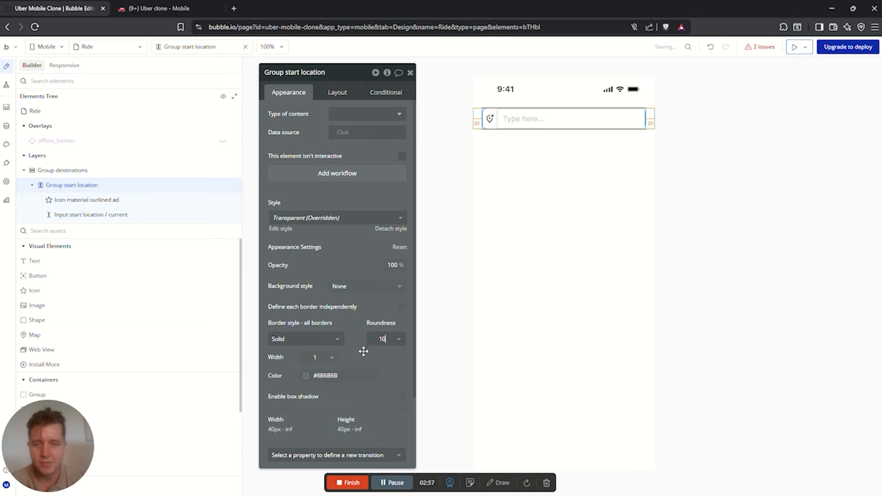
click(349, 376)
click(330, 429)
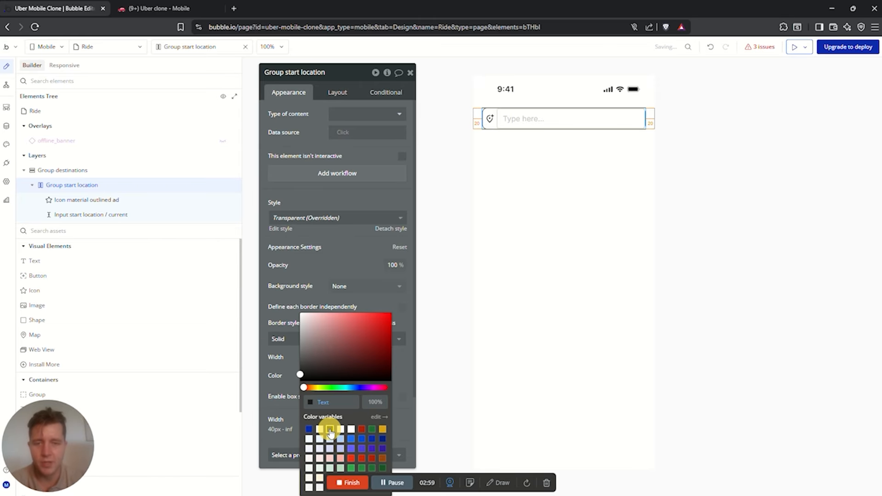
click(714, 206)
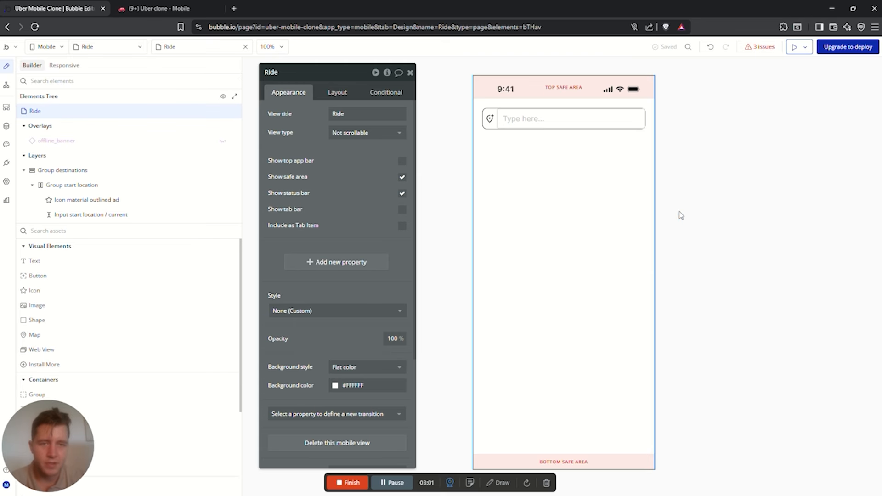
Set the start location input's border style to None
click(499, 123)
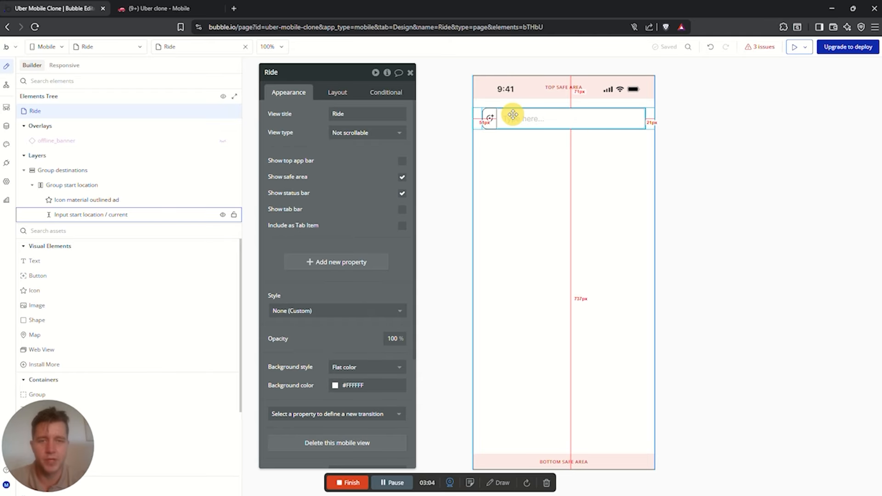
click(514, 114)
scroll(360, 309, down, 10)
click(303, 241)
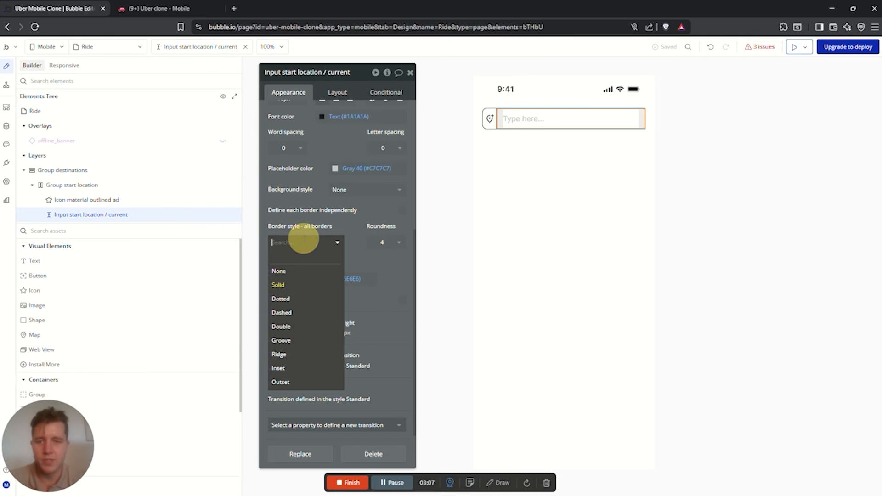
click(290, 271)
click(583, 178)
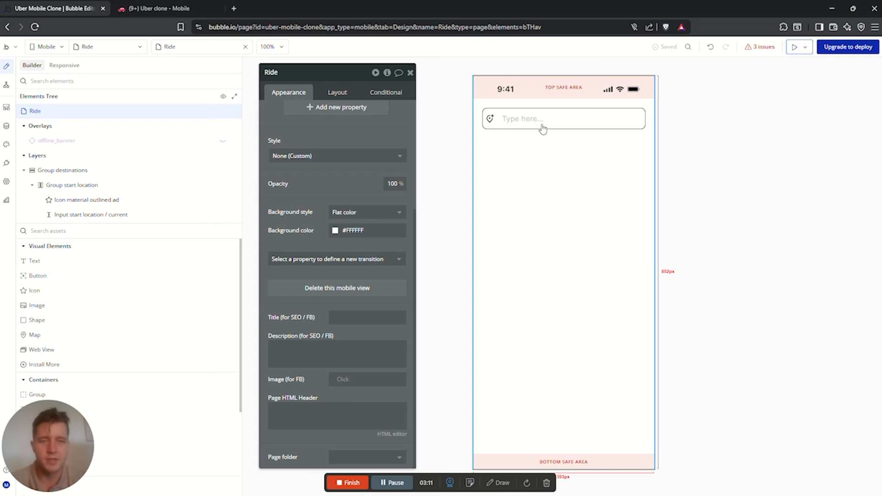
click(649, 119)
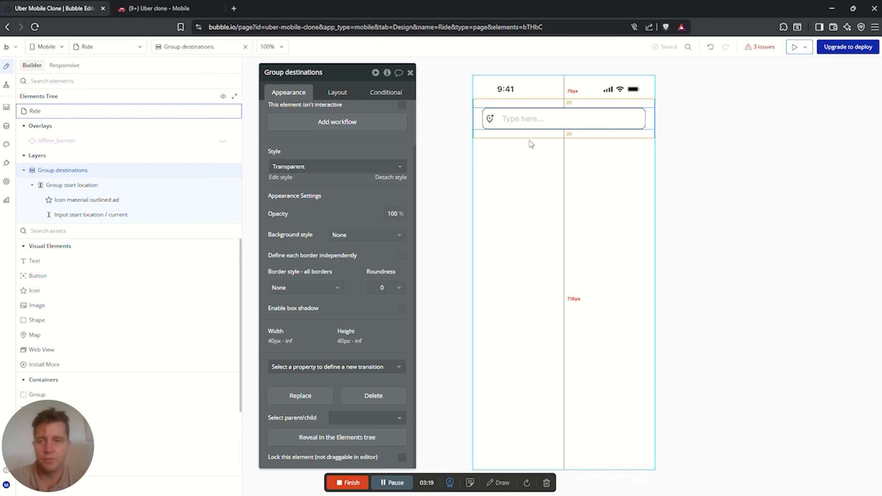
Duplicate Group start location and rename the copy Group drop off location
key(ctrl+c)
key(ctrl+v)
right_click(71, 230)
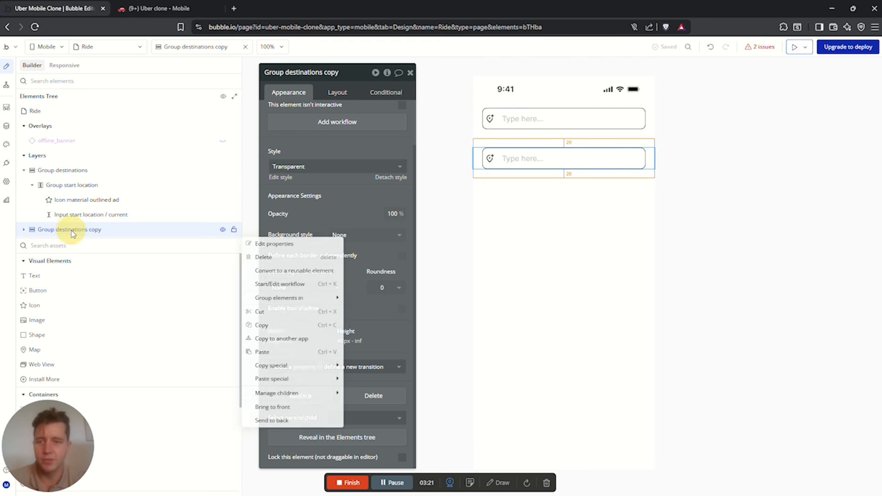
click(262, 256)
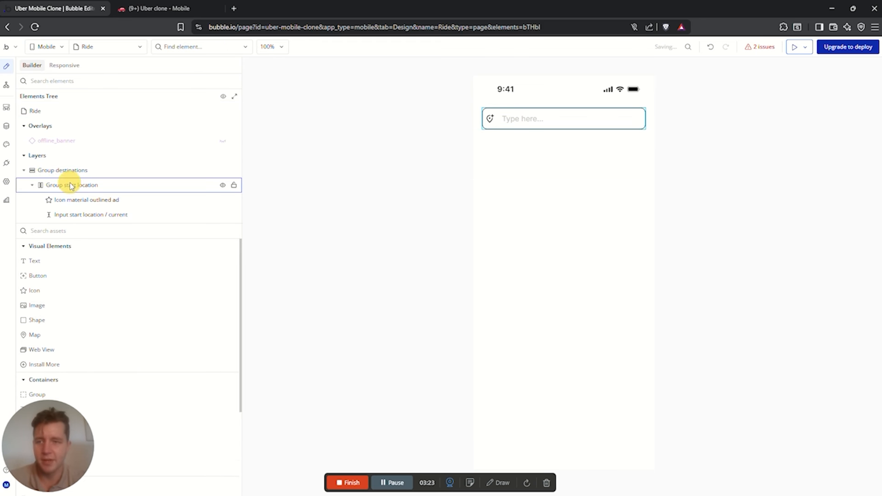
double_click(71, 185)
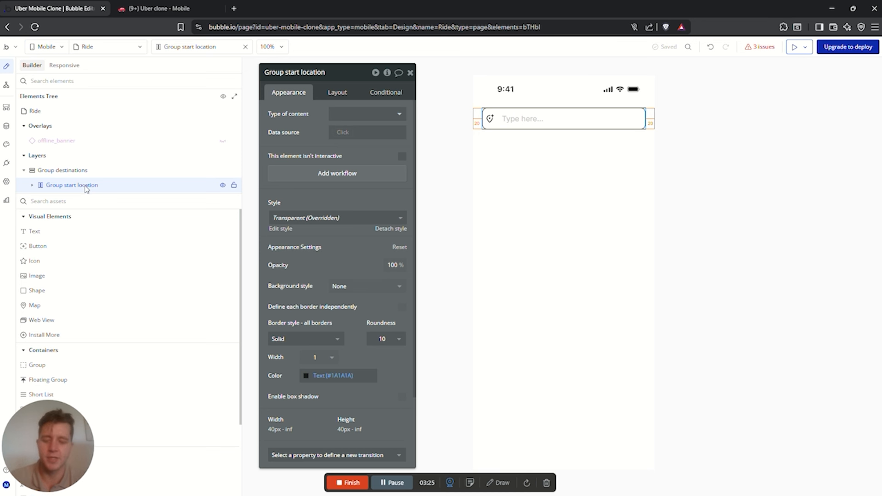
key(ctrl+c)
key(ctrl+v)
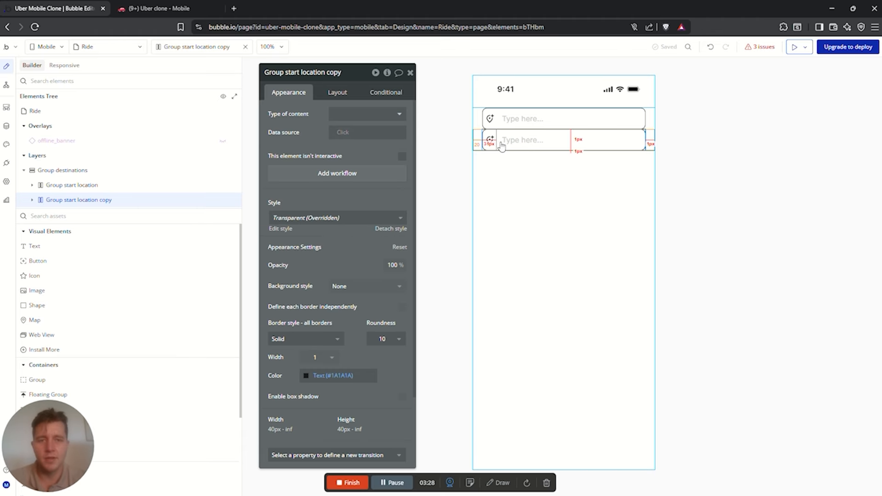
click(350, 74)
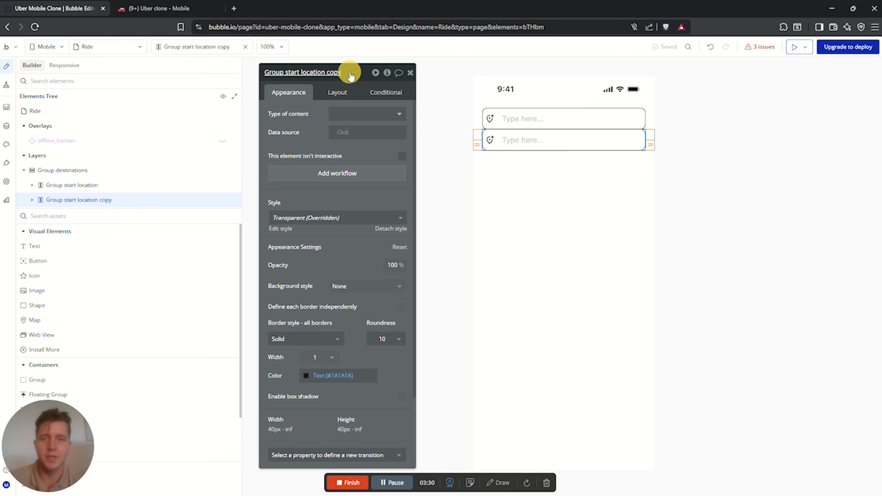
key(BackSpace)
key(BackSpace)
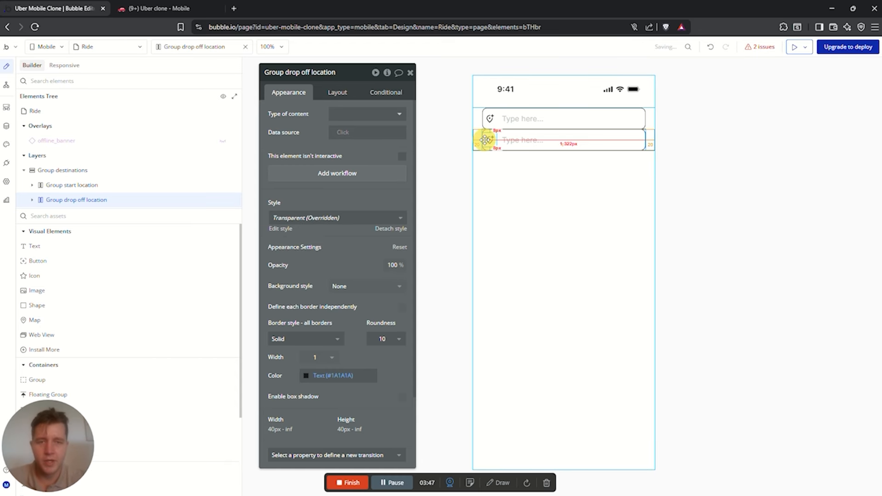
Give the drop-off row an Assistant_photo icon and rename its input Input drop off location
click(490, 139)
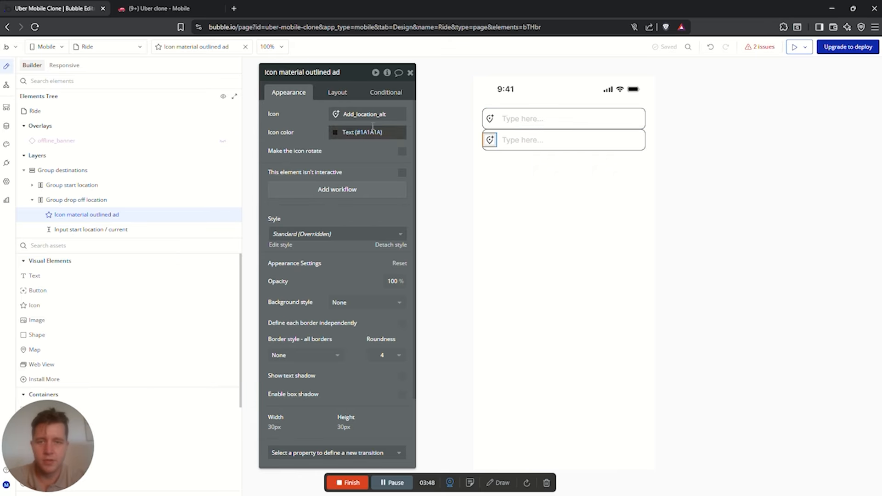
click(338, 113)
text(ass)
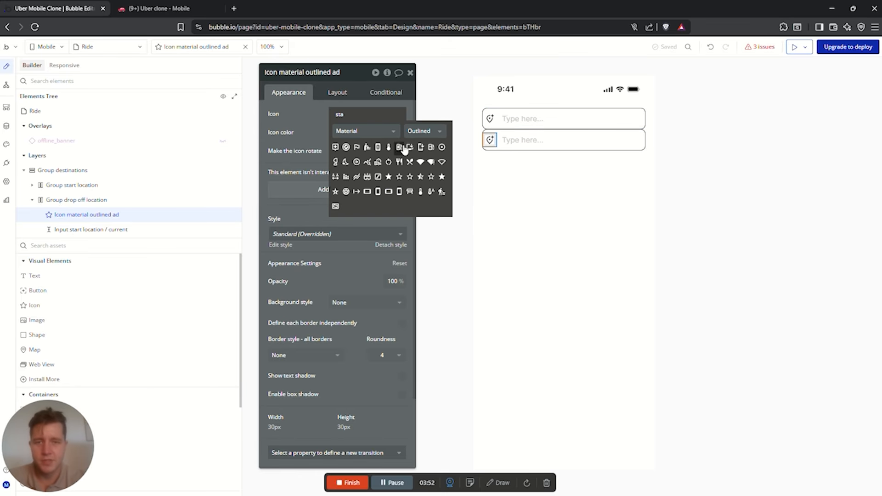
click(359, 143)
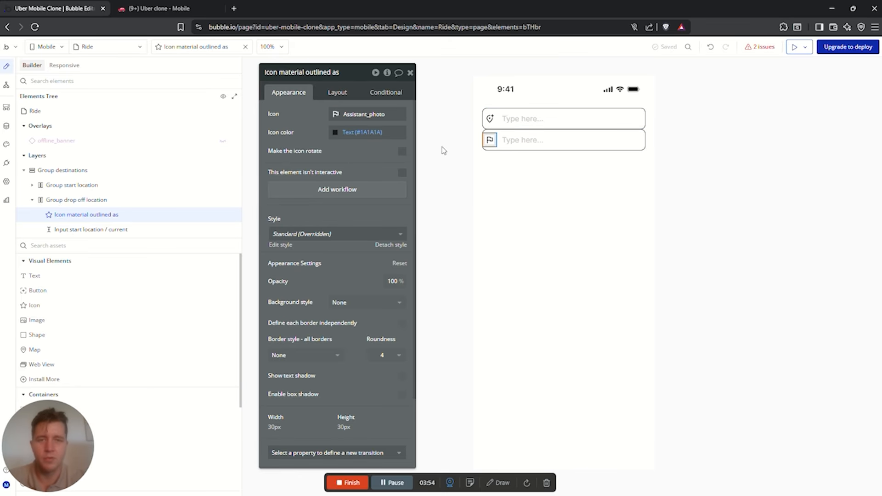
click(616, 144)
drag(349, 72, 282, 73)
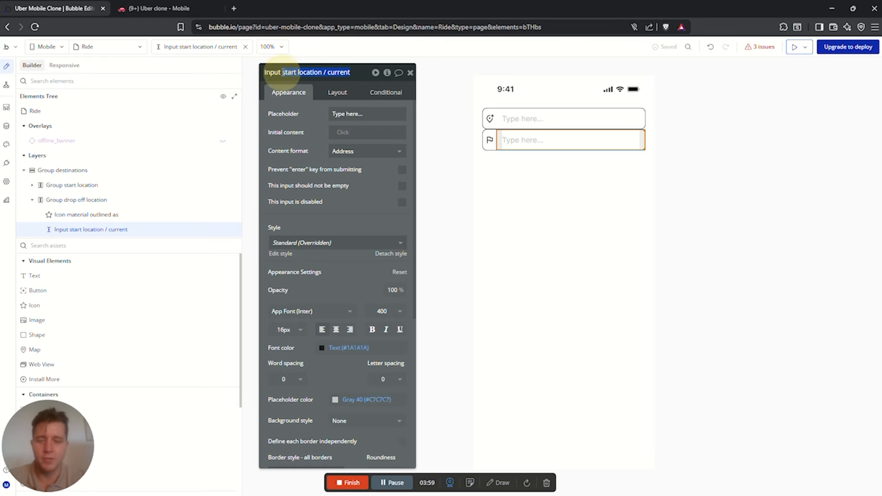
text(drop off)
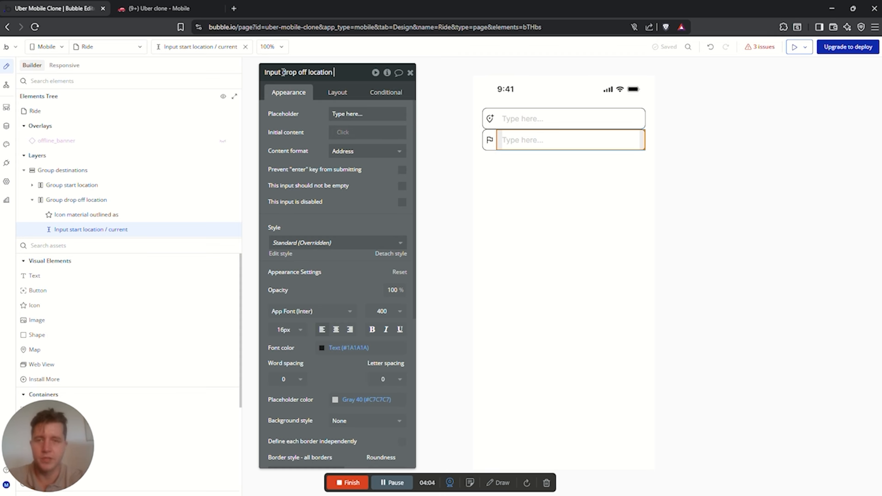
click(640, 161)
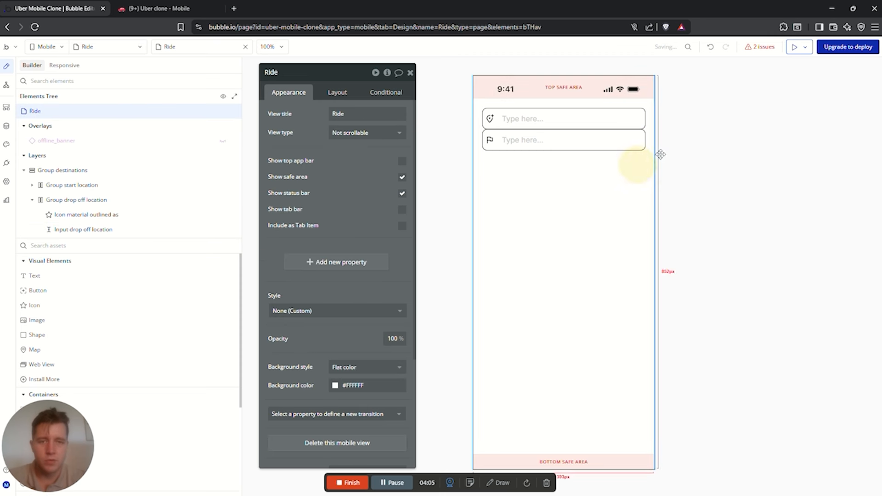
Apply a 10px row gap between the elements of Group destinations
click(650, 122)
click(337, 94)
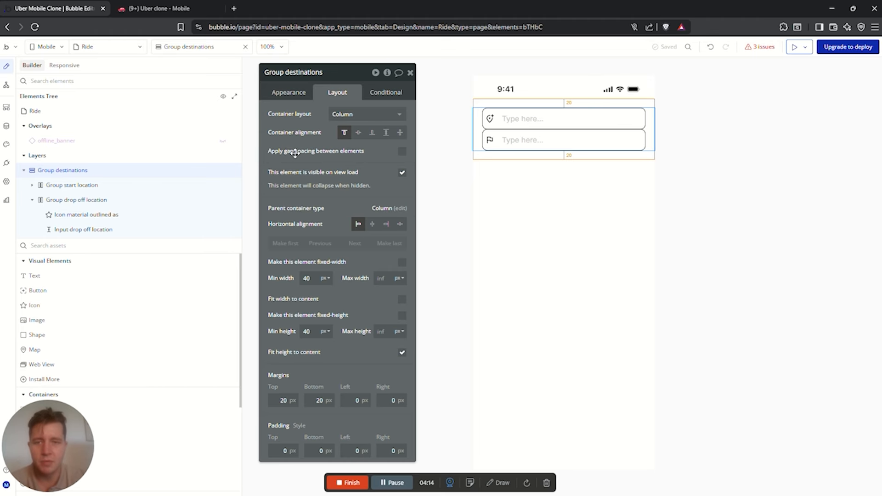
click(402, 153)
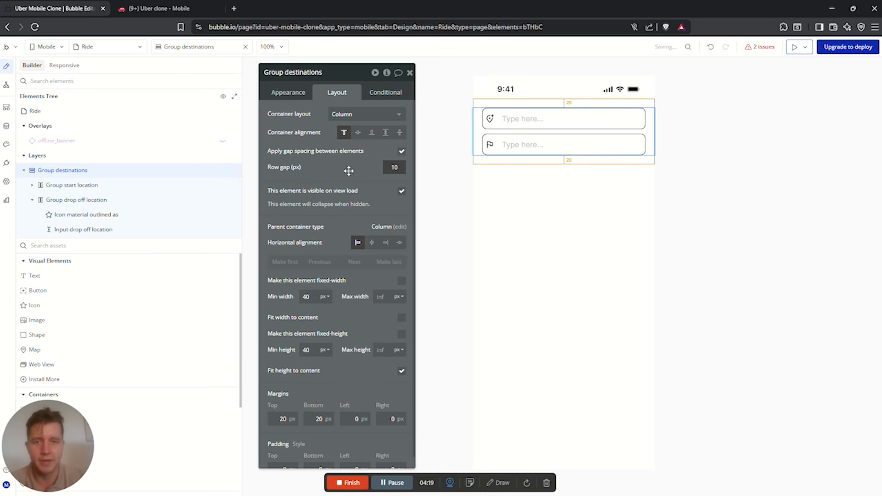
click(748, 152)
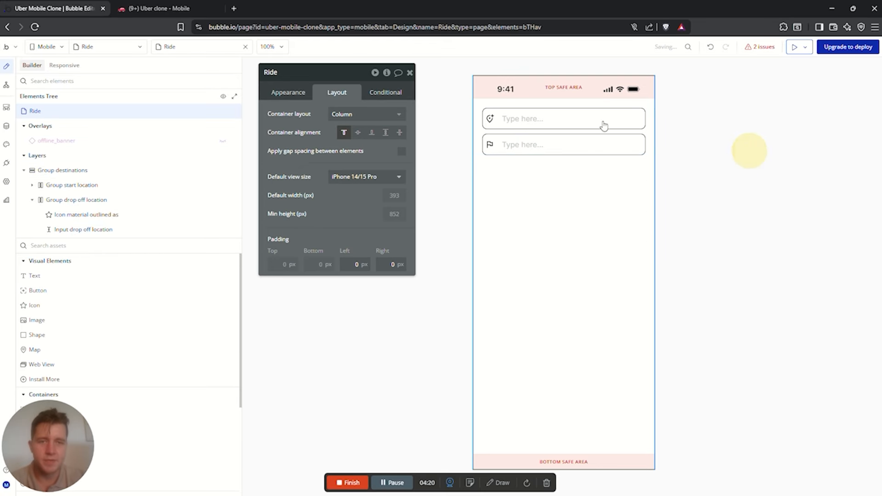
click(60, 245)
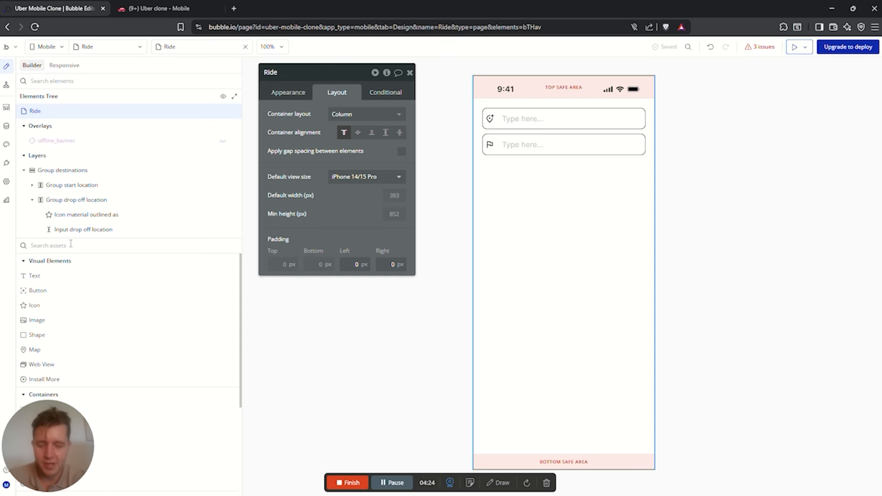
Add Shape A between the inputs, 2px wide, 30px tall, with -15 top and bottom margins
text(sha)
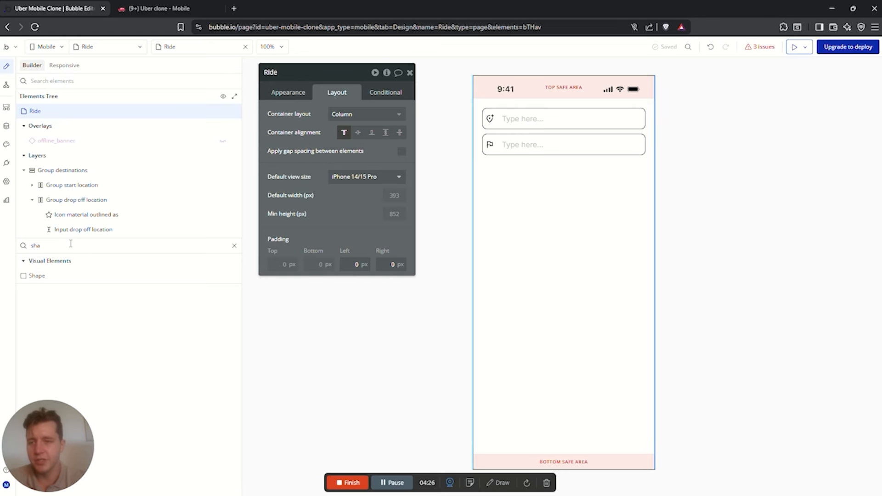
drag(37, 275, 497, 137)
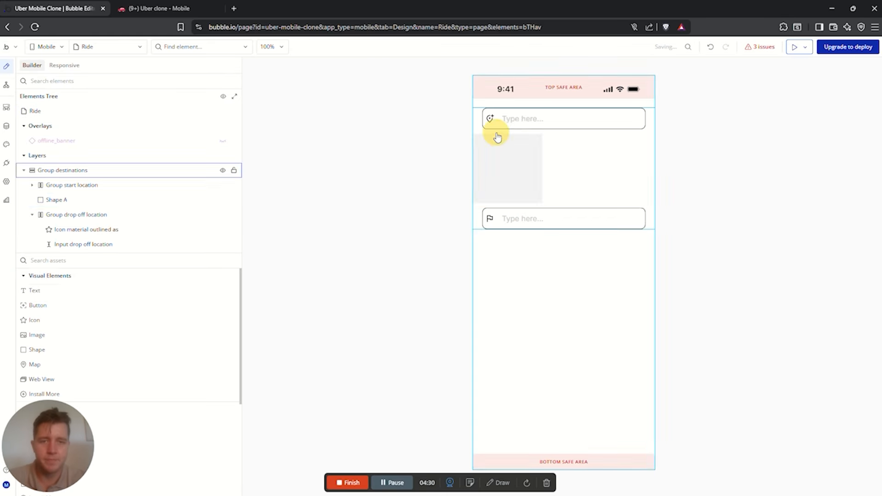
click(304, 215)
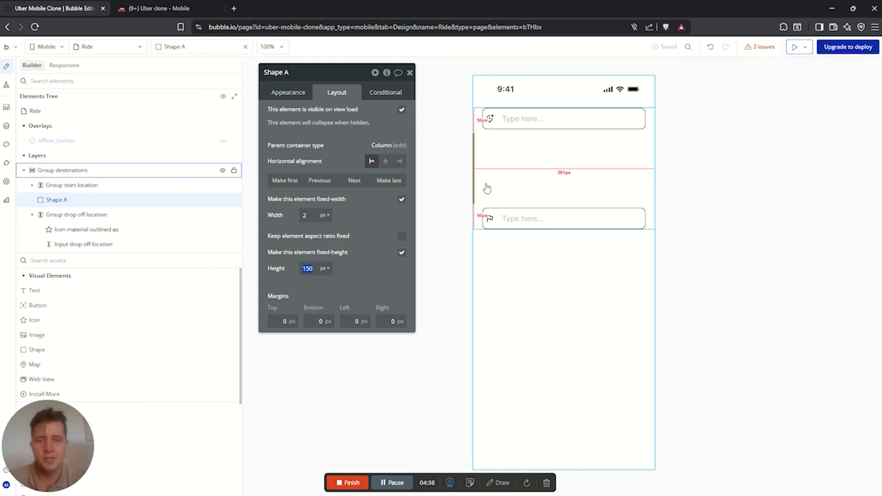
click(509, 140)
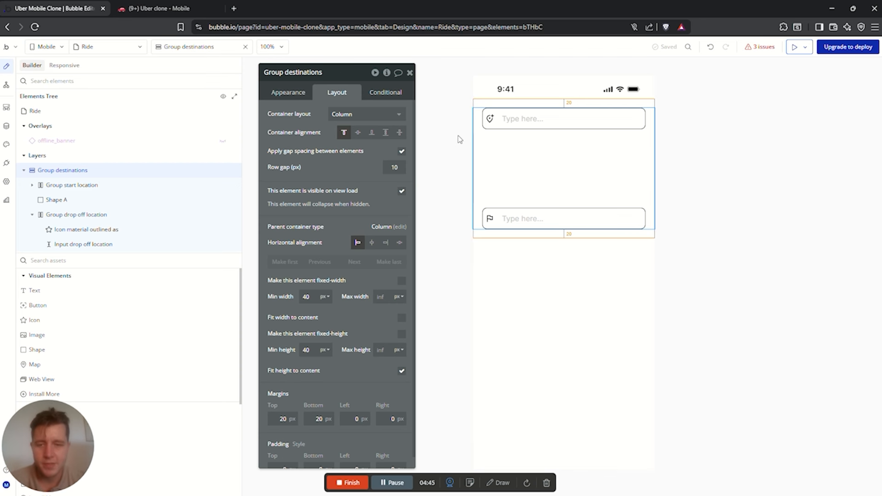
scroll(337, 381, down, 1)
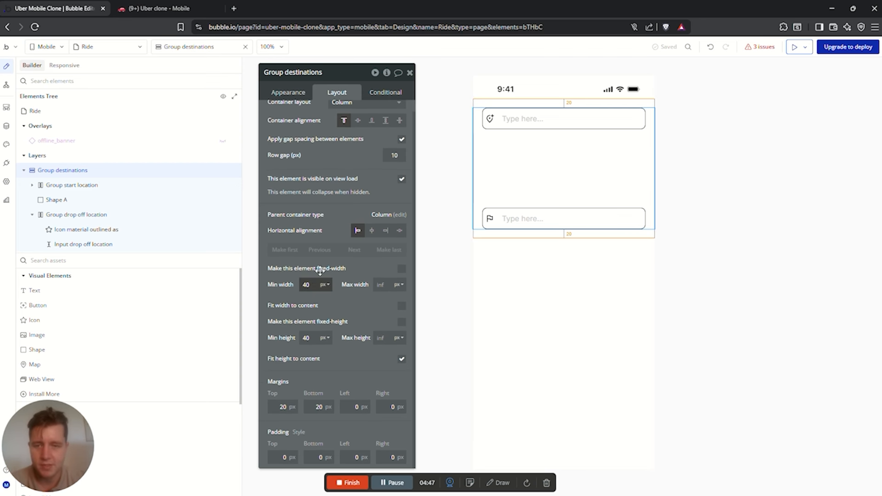
click(62, 200)
click(307, 268)
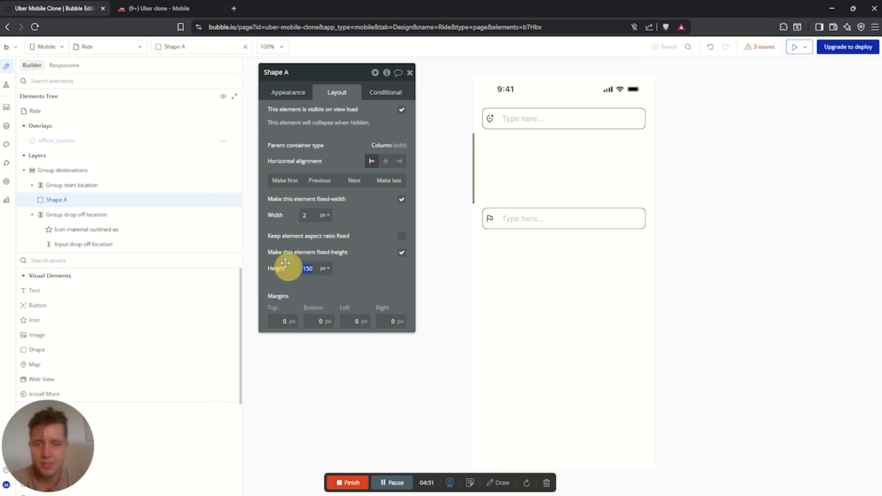
text(30)
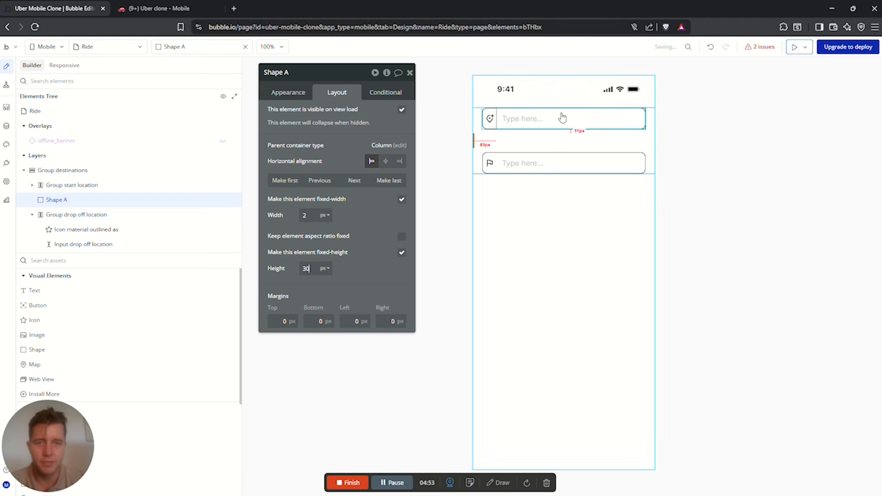
click(275, 324)
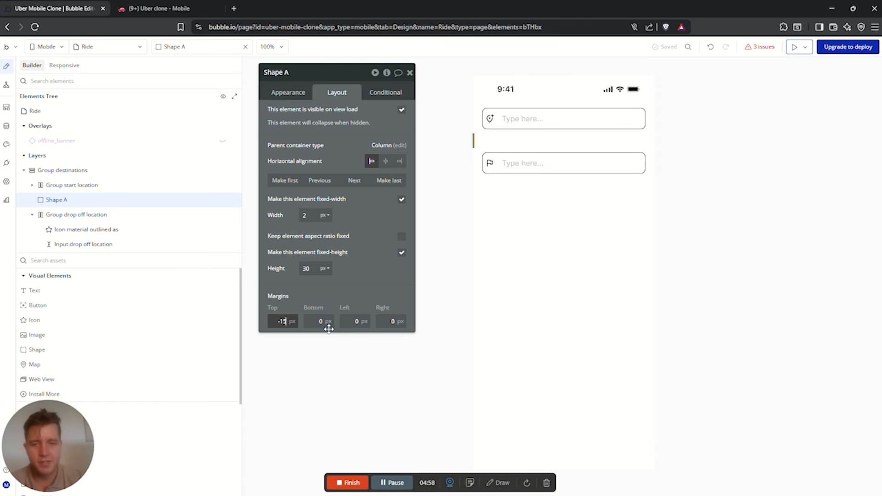
click(324, 322)
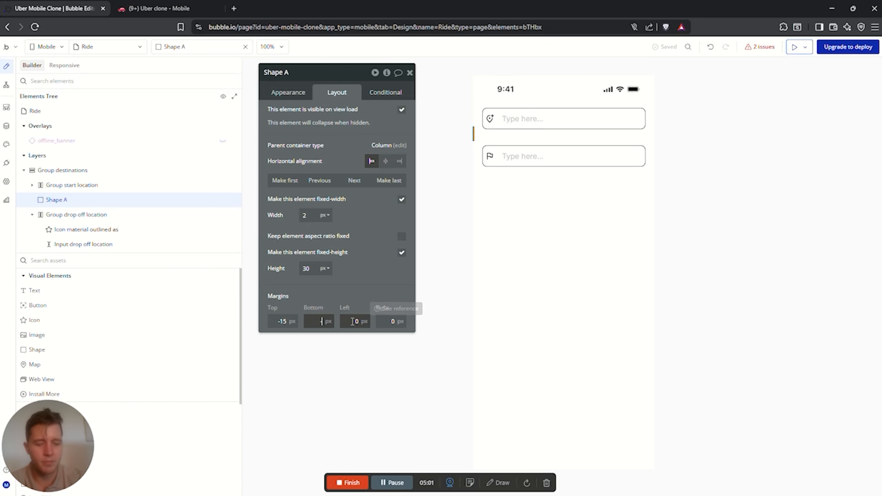
text(-15)
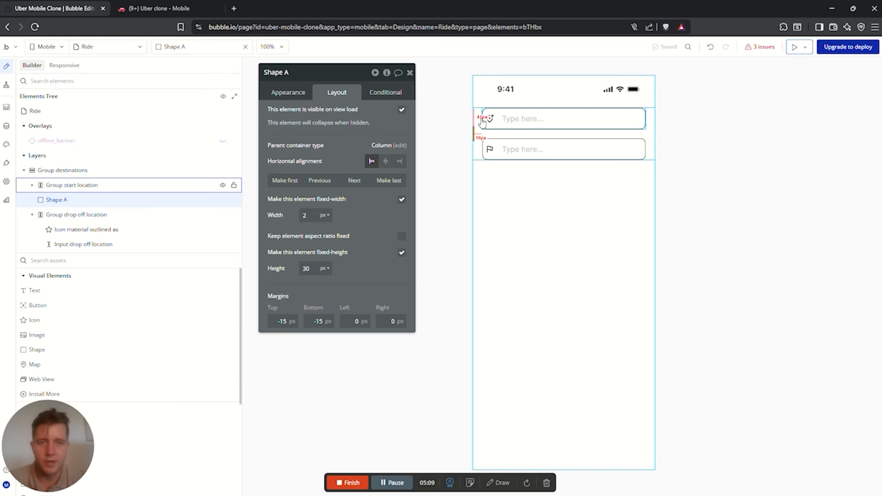
Set Shape A's left margin to 35 and check its background colour
click(363, 321)
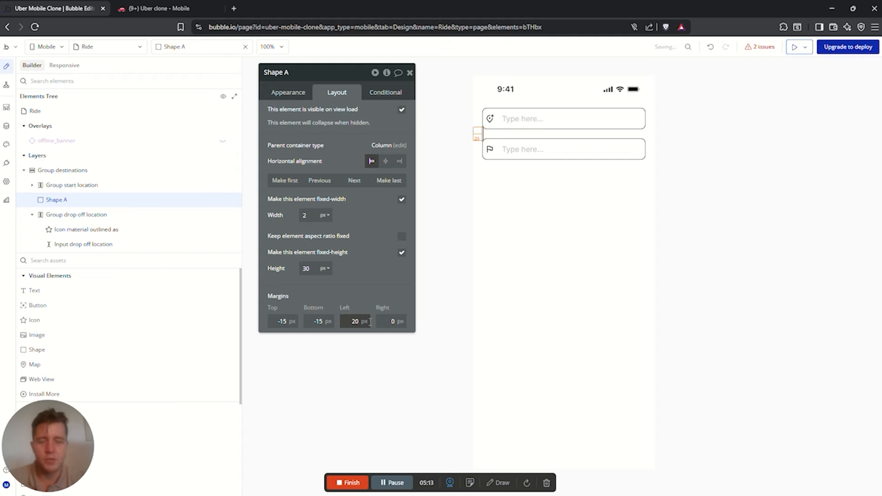
click(490, 150)
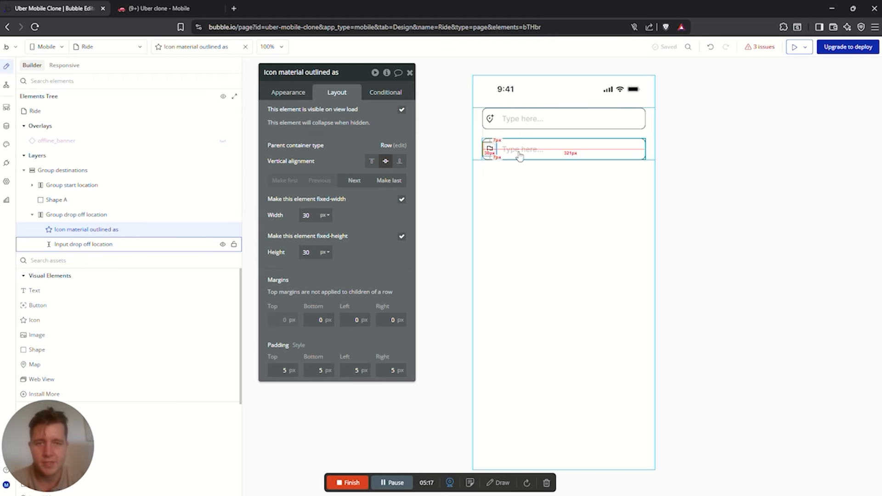
click(110, 244)
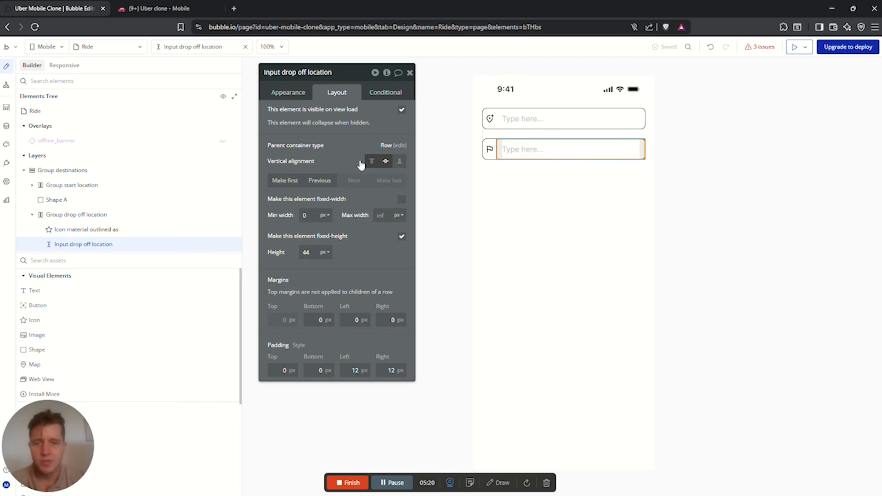
click(57, 200)
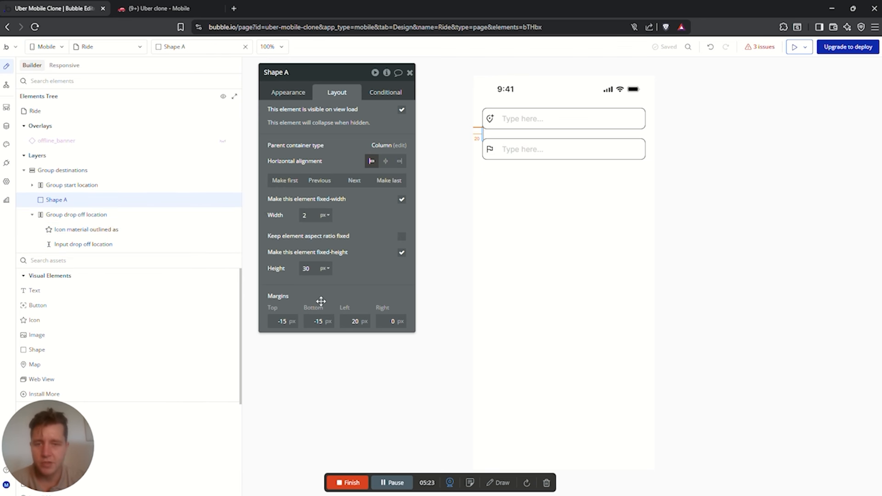
drag(349, 322, 394, 319)
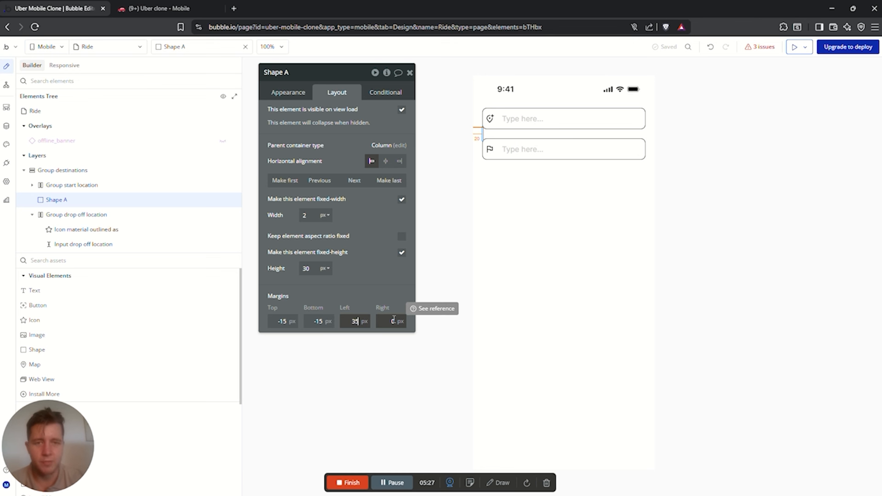
text(35)
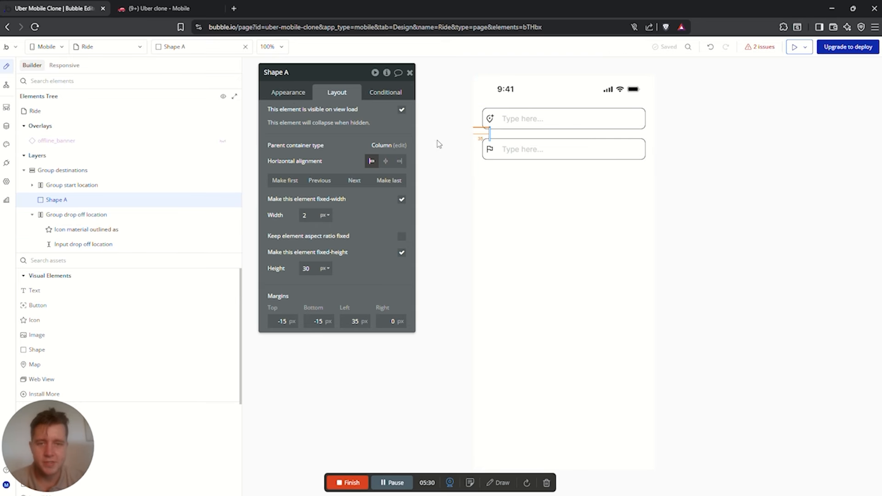
click(303, 94)
click(335, 257)
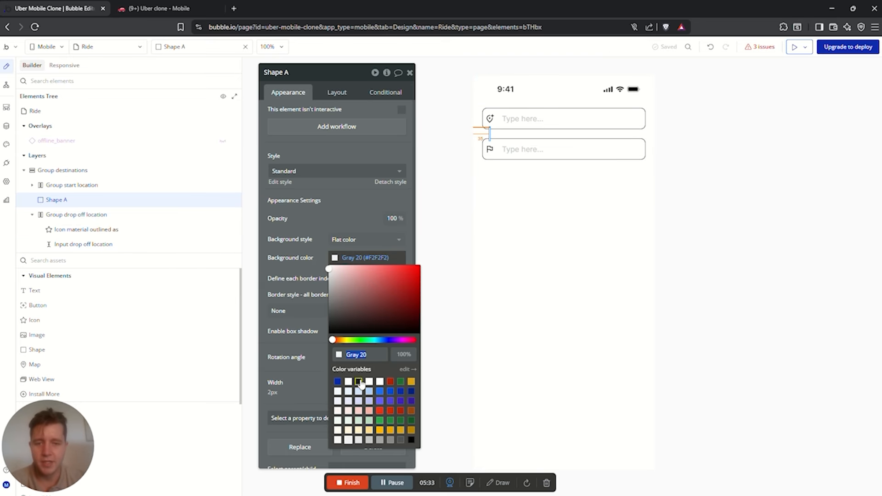
click(600, 189)
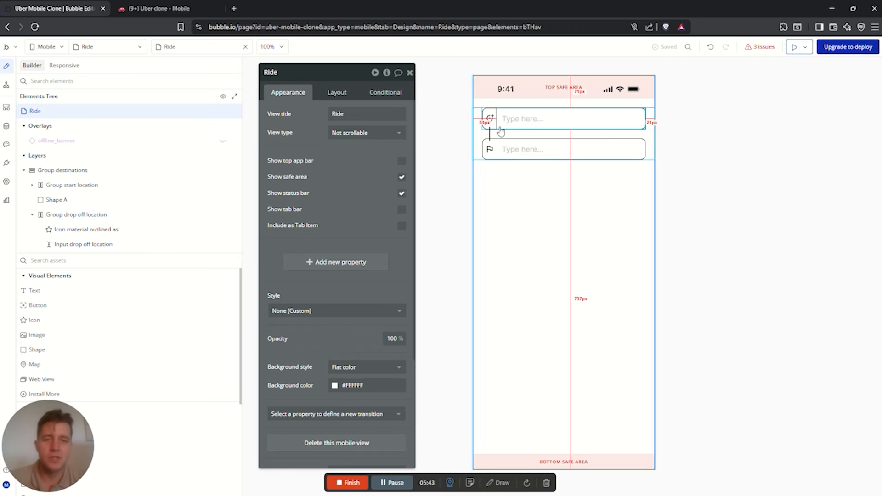
Set the start input's initial content to Current User's Current Location, then view workflows
click(524, 130)
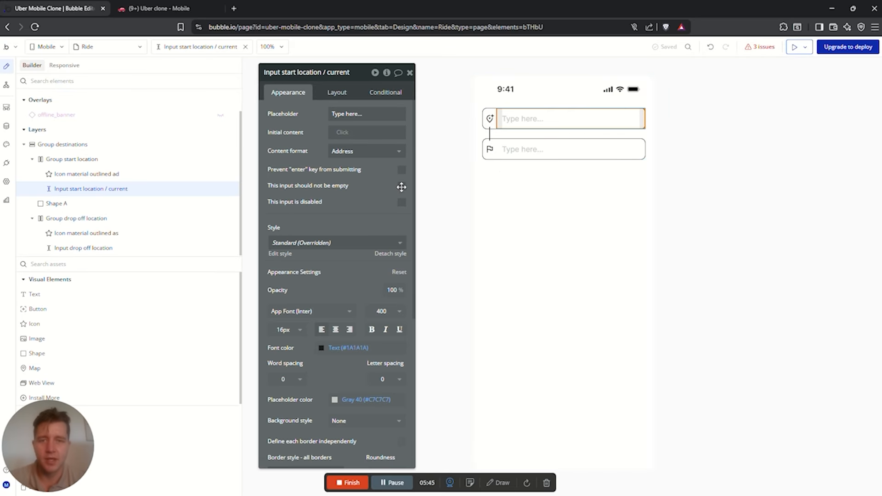
click(395, 131)
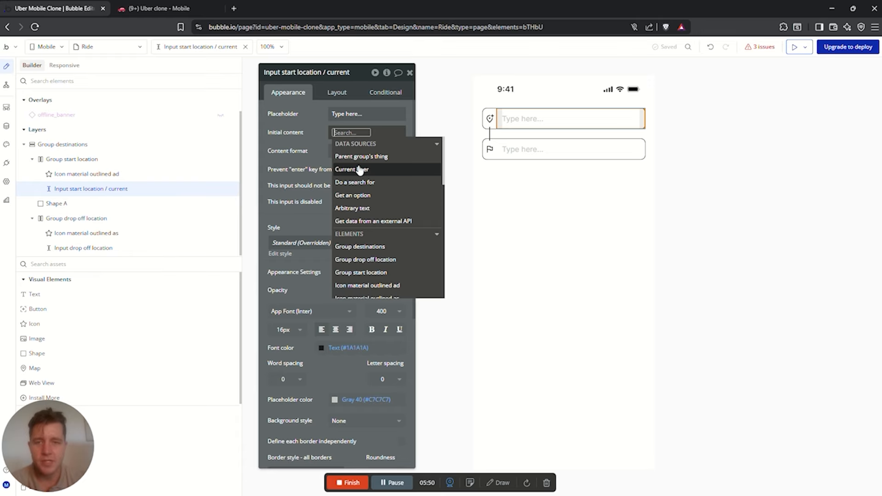
click(359, 170)
click(372, 216)
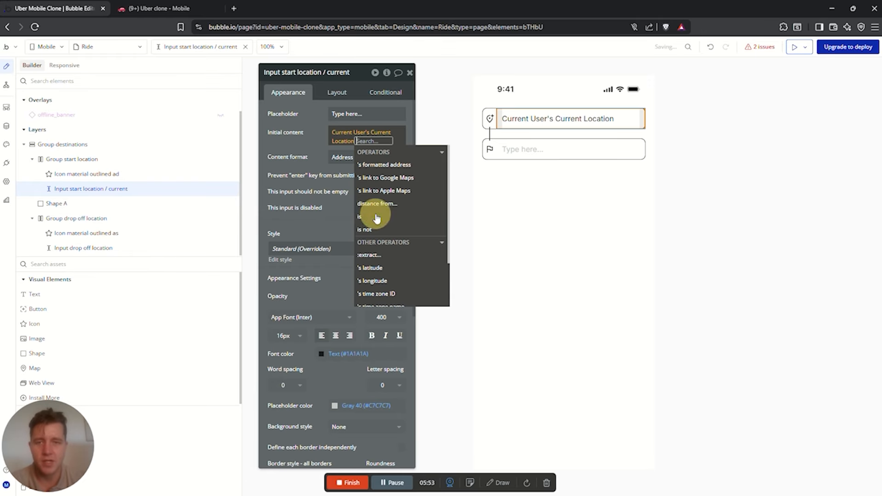
click(307, 133)
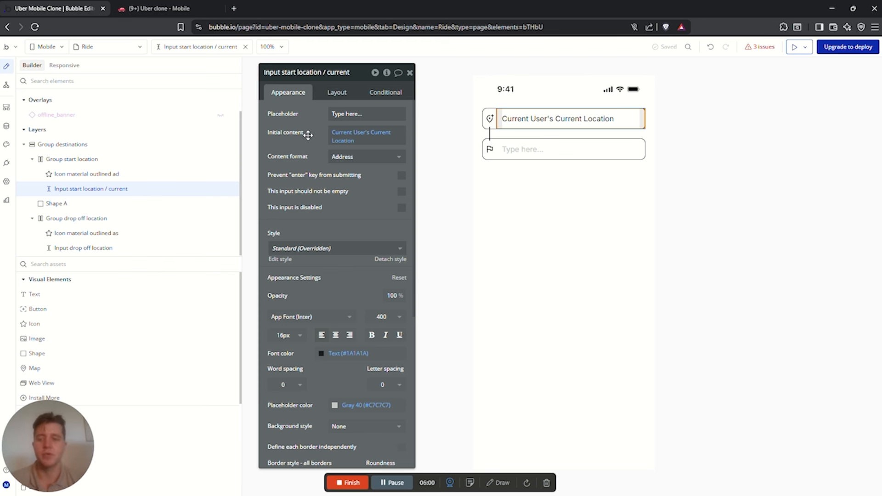
click(652, 131)
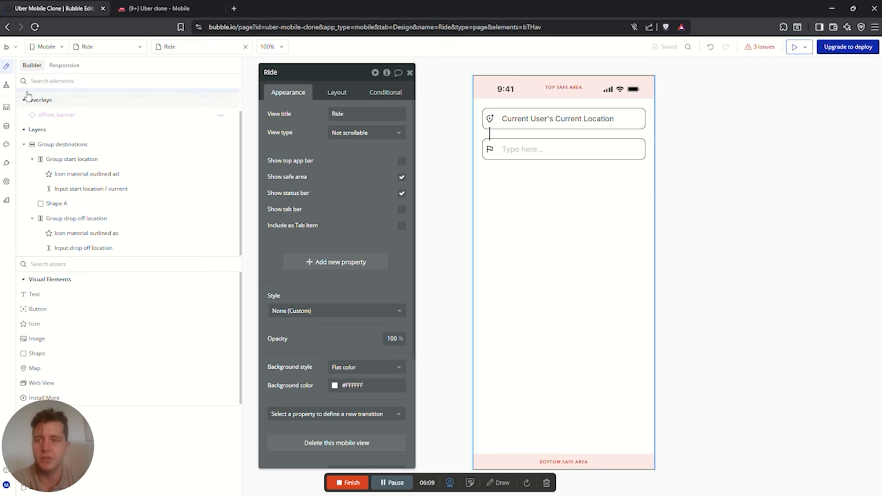
click(6, 86)
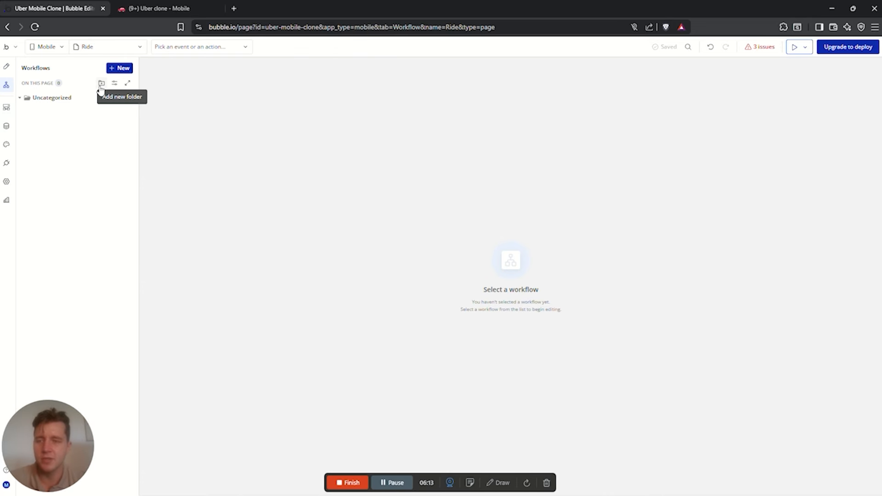
Create a 'Page load / Location' folder holding a Page is loaded workflow
click(101, 85)
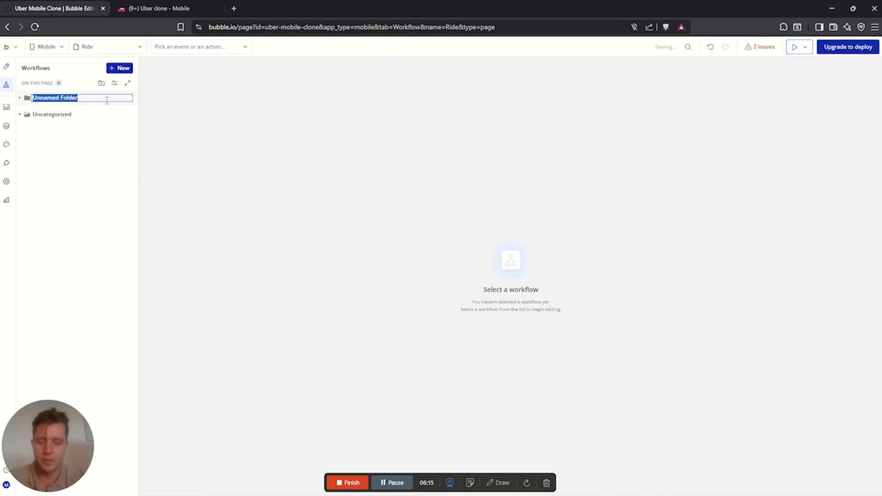
text(Page load)
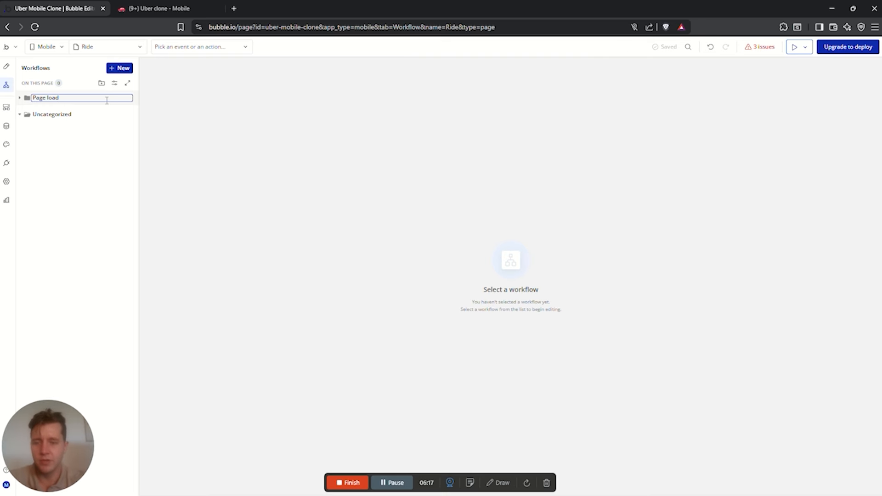
text( / Location)
click(89, 117)
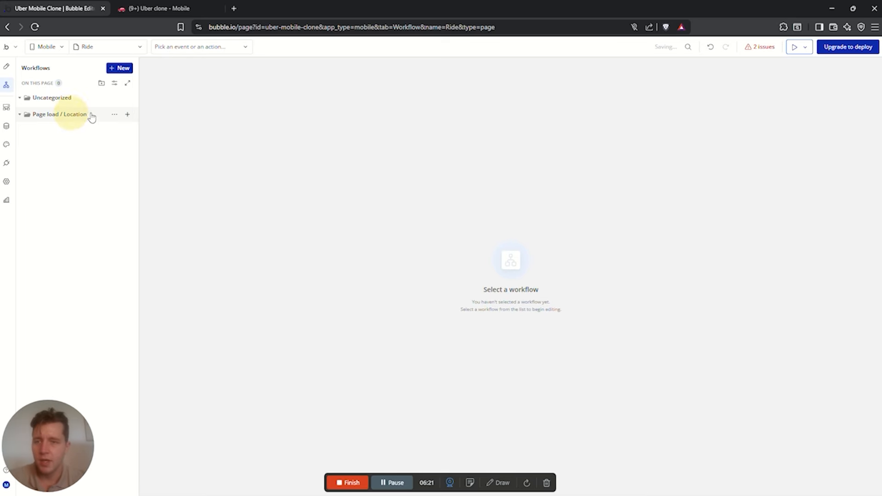
click(126, 116)
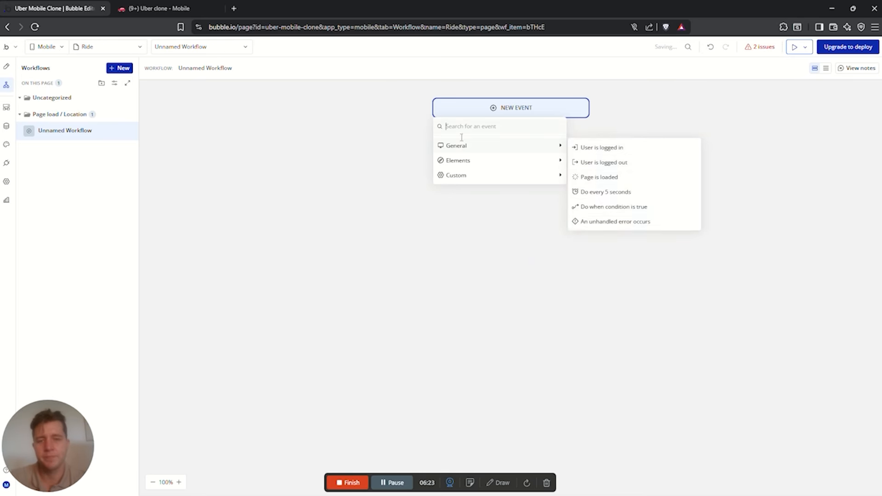
mouse_move(467, 163)
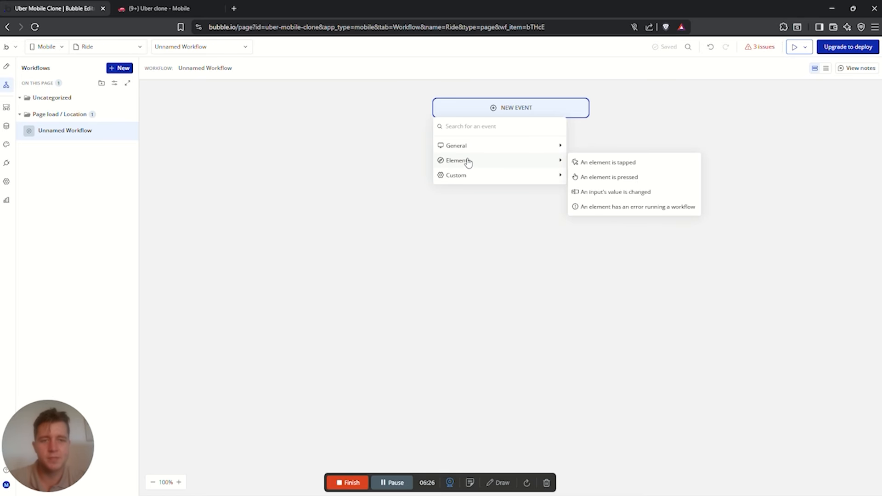
click(608, 177)
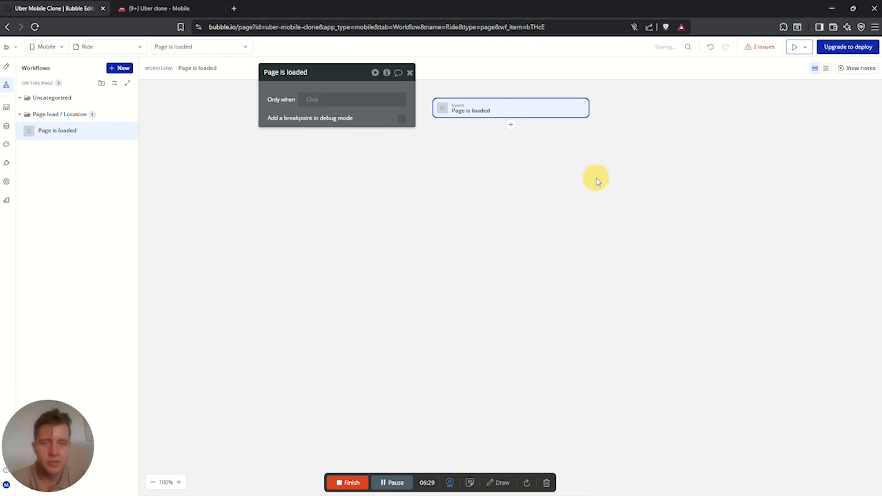
Add Request location permissions and Get current location as the workflow's first two actions
click(516, 129)
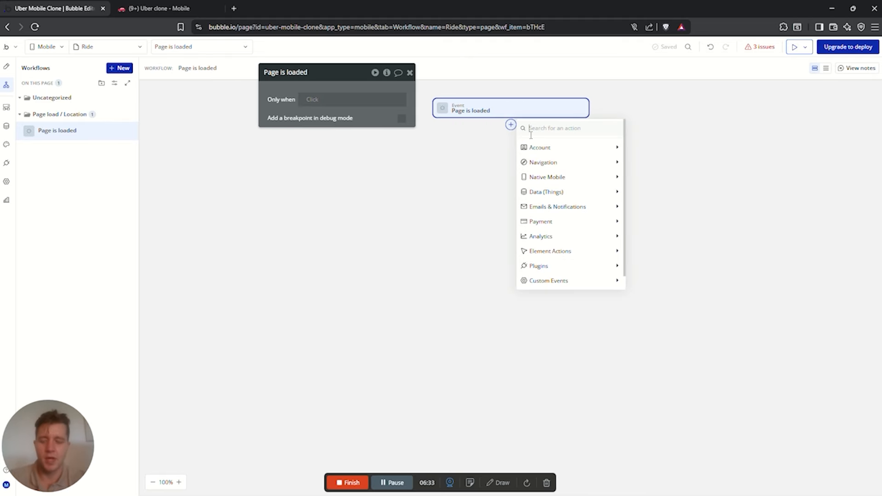
text(reu)
key(BackSpace)
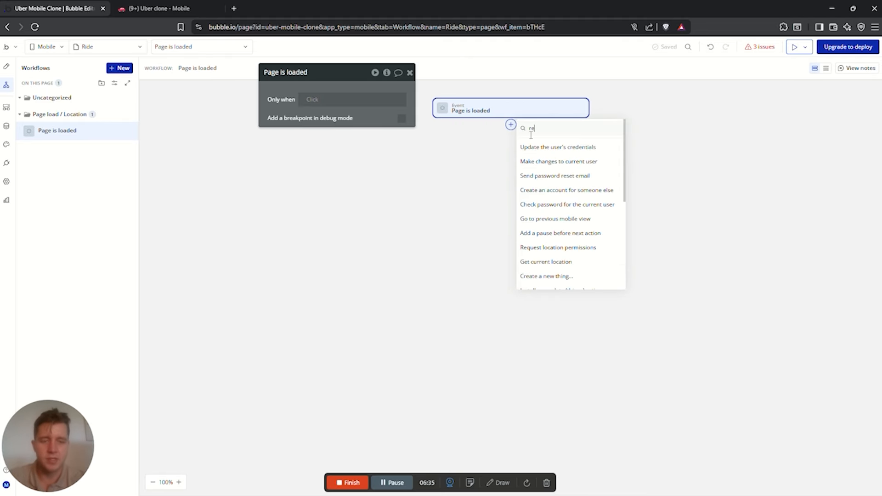
text(q)
click(568, 147)
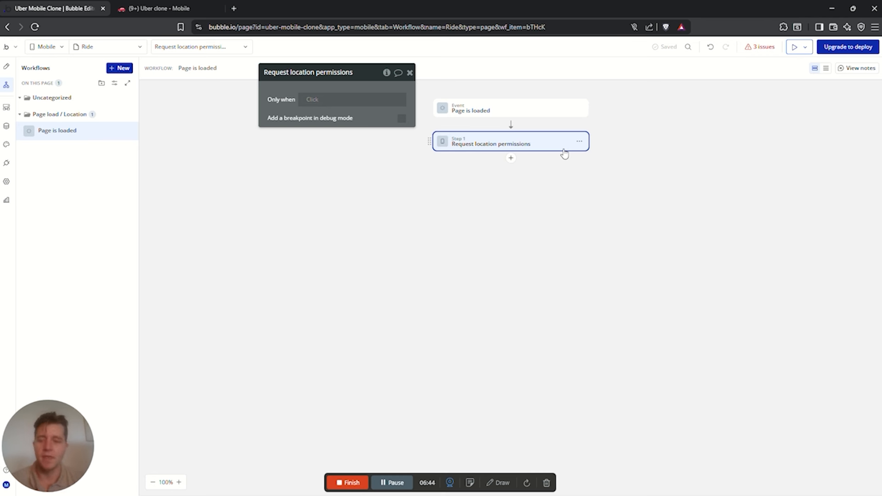
click(511, 158)
mouse_move(542, 215)
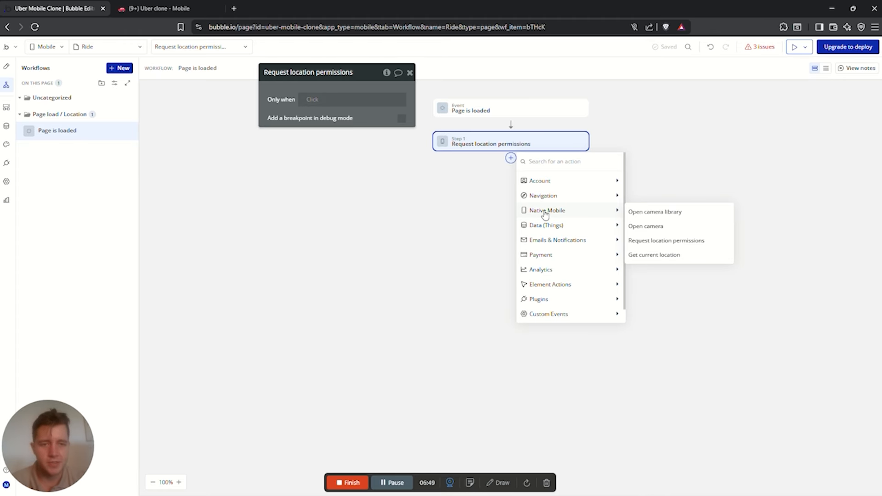
click(647, 256)
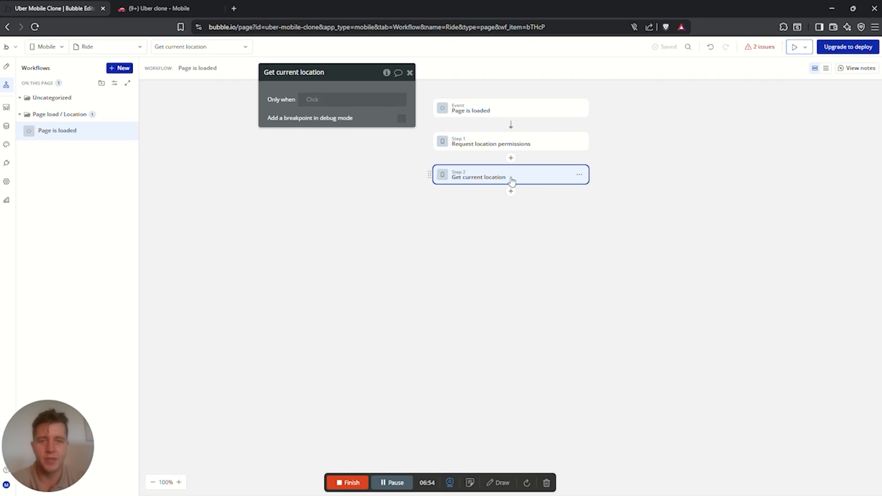
click(511, 192)
Add a 'Make changes to current user' action setting Current Location to Result of step 2
text(make)
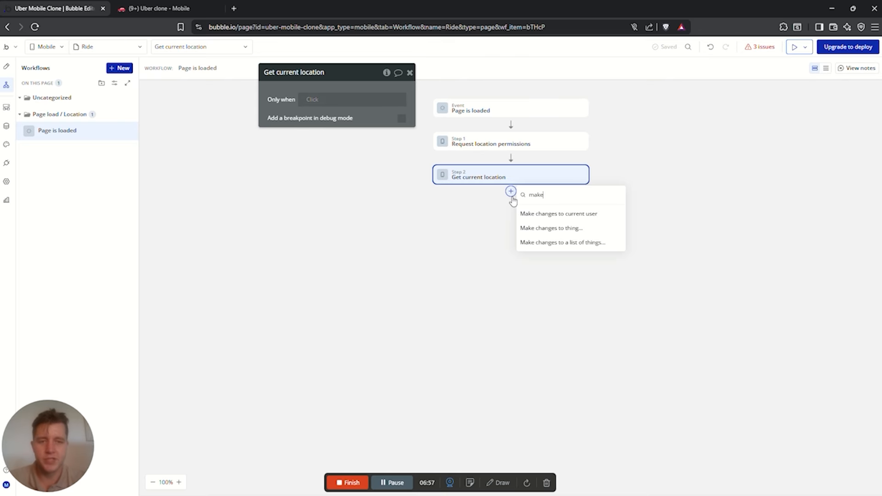
click(553, 220)
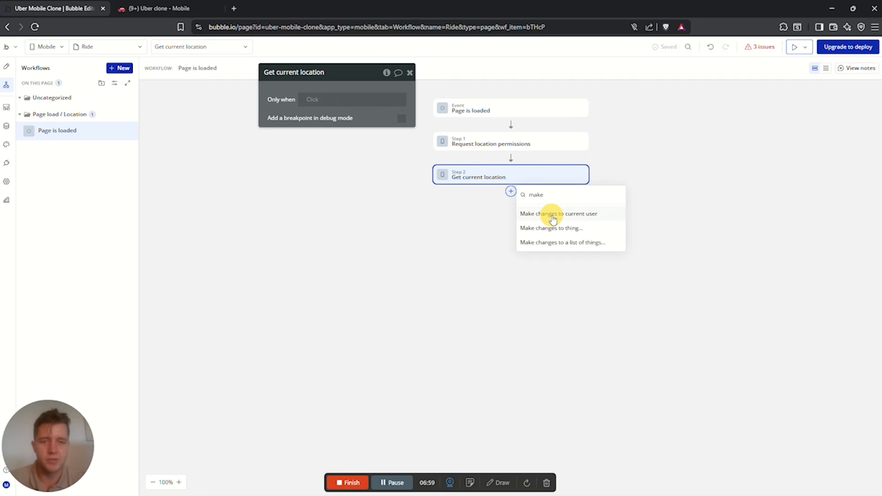
click(344, 101)
click(282, 97)
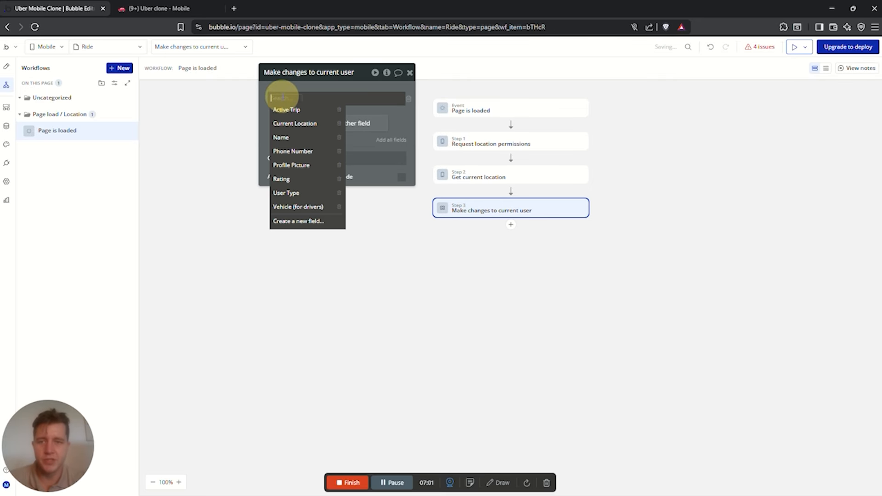
click(311, 125)
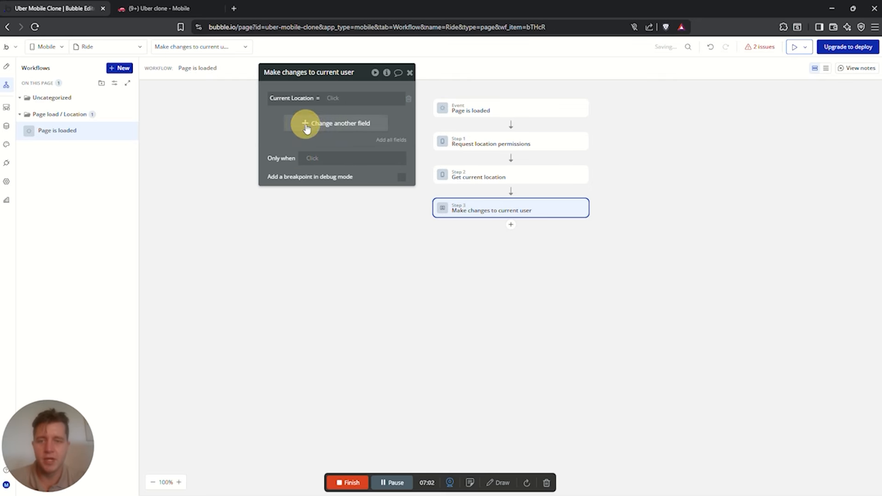
click(336, 102)
click(366, 147)
click(481, 224)
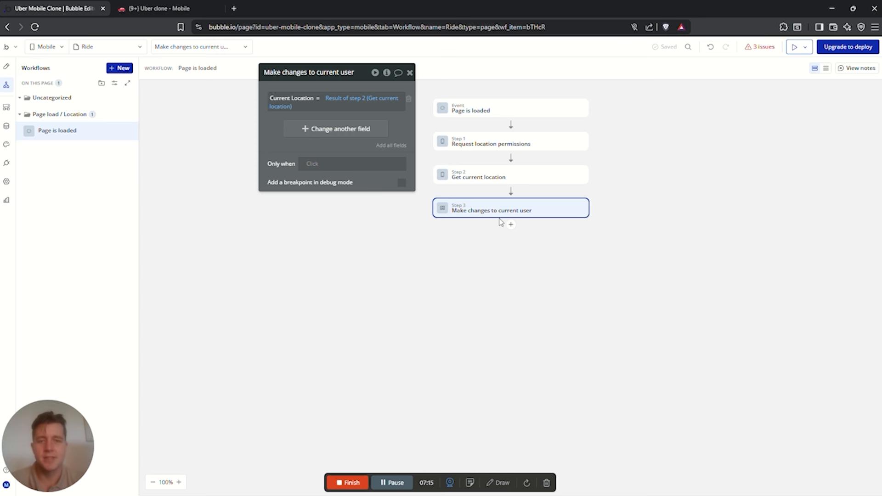
Make the location permission request run only when Current User's Current Location is empty
click(497, 146)
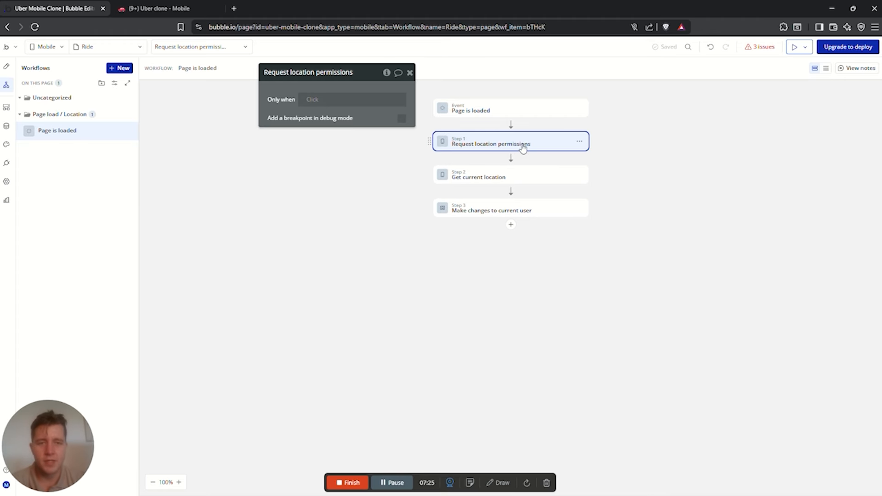
click(307, 100)
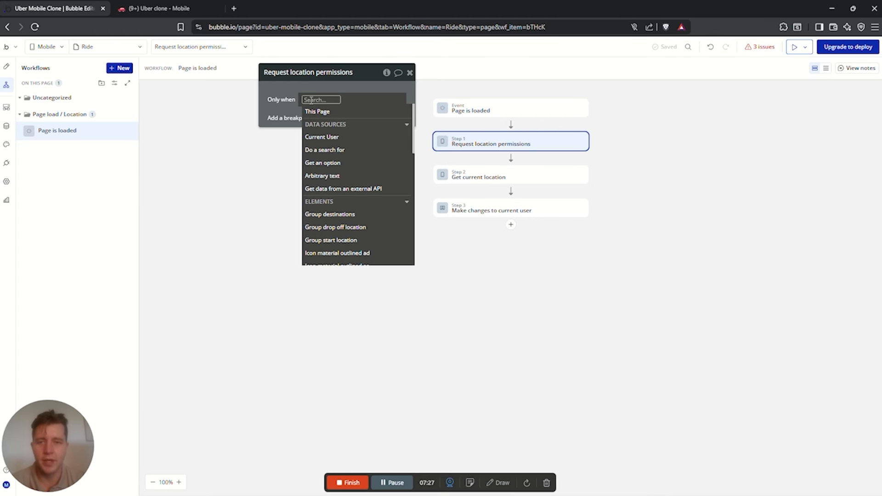
click(405, 136)
click(373, 176)
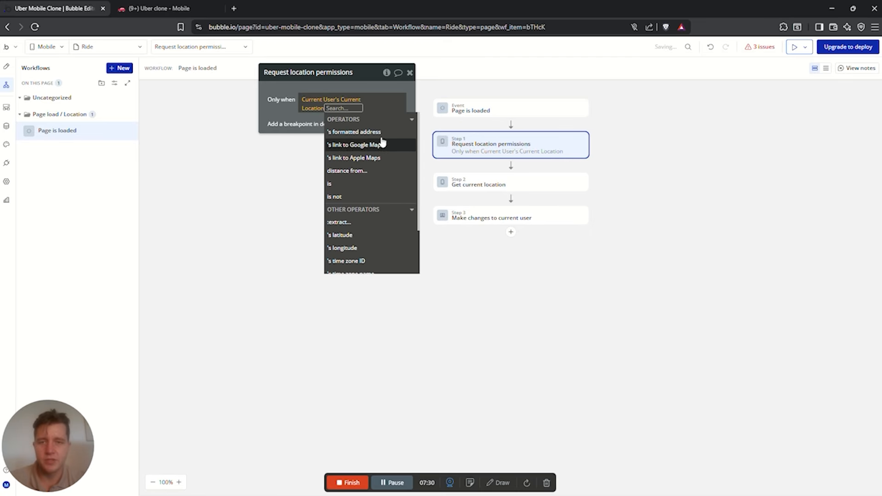
scroll(358, 202, down, 5)
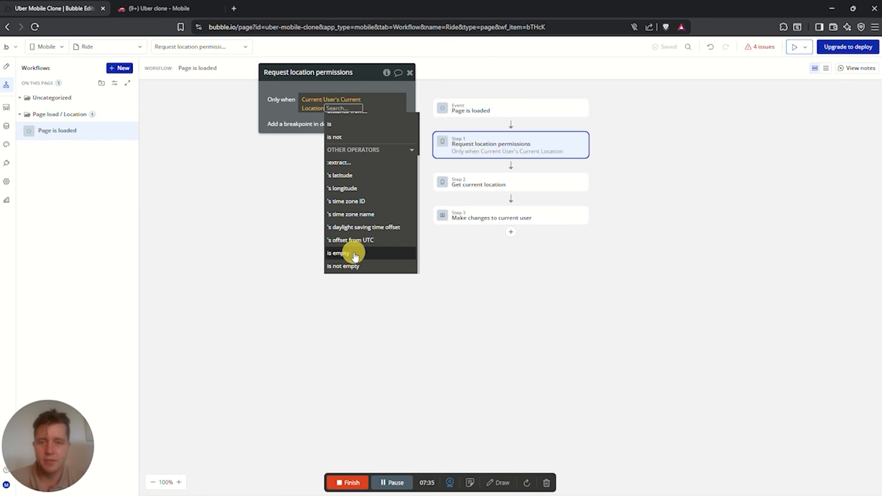
click(346, 250)
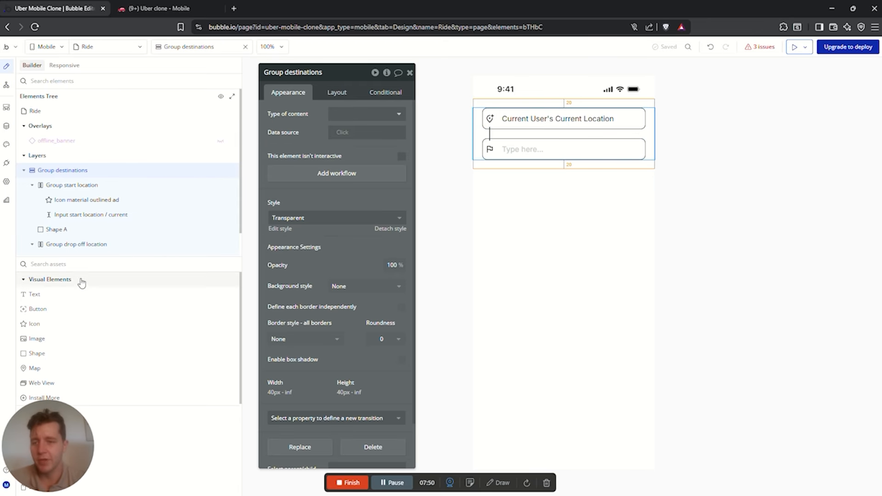
Place a Map below the location inputs with 20px left and right margins
click(75, 263)
text(map)
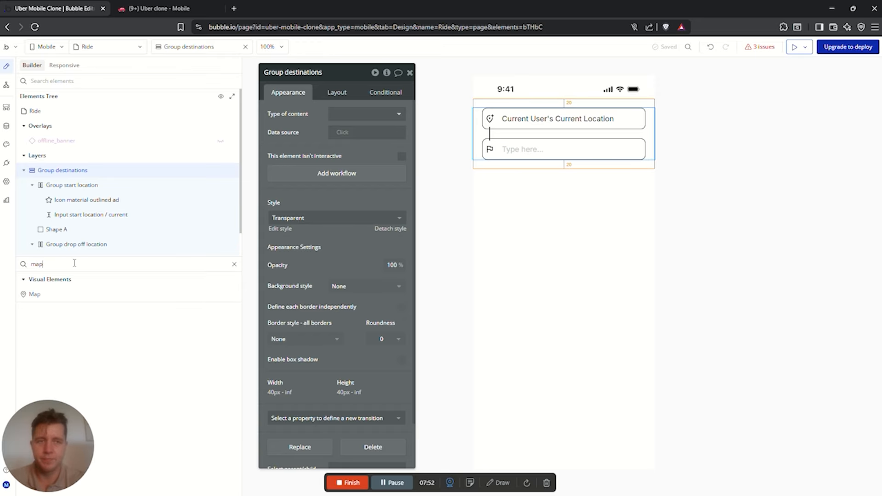
drag(31, 295, 561, 211)
click(336, 92)
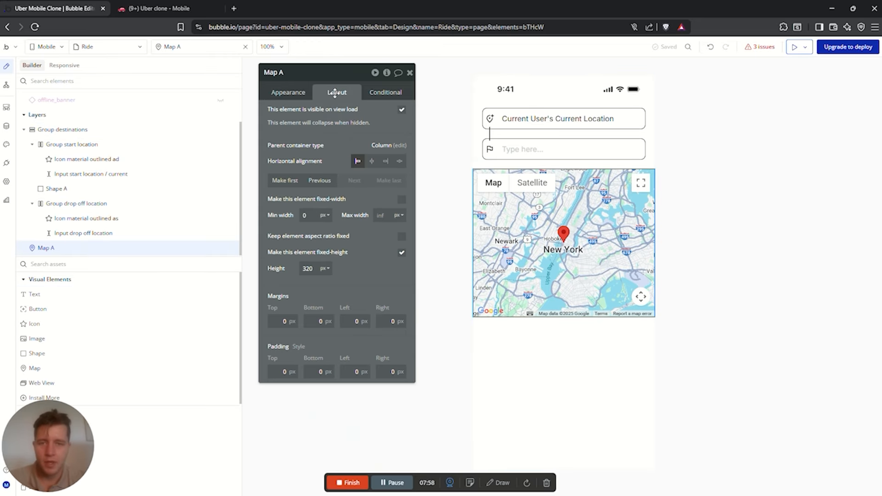
click(357, 322)
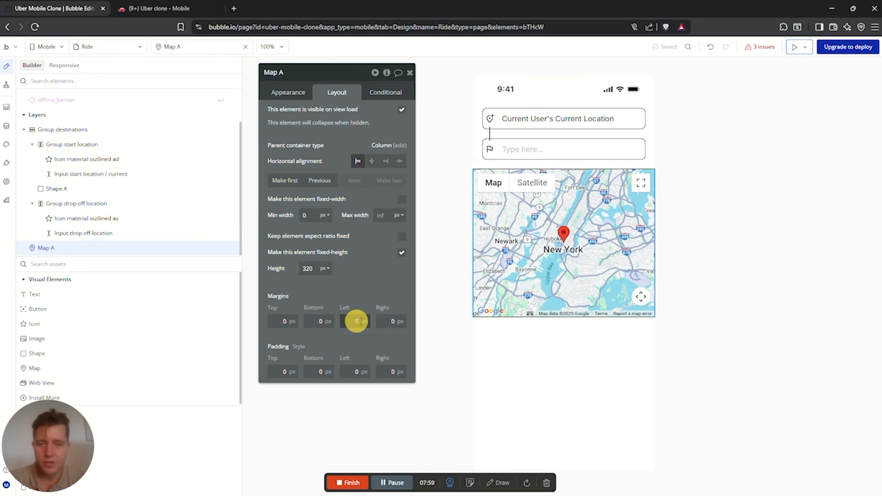
click(393, 322)
text(20)
key(Return)
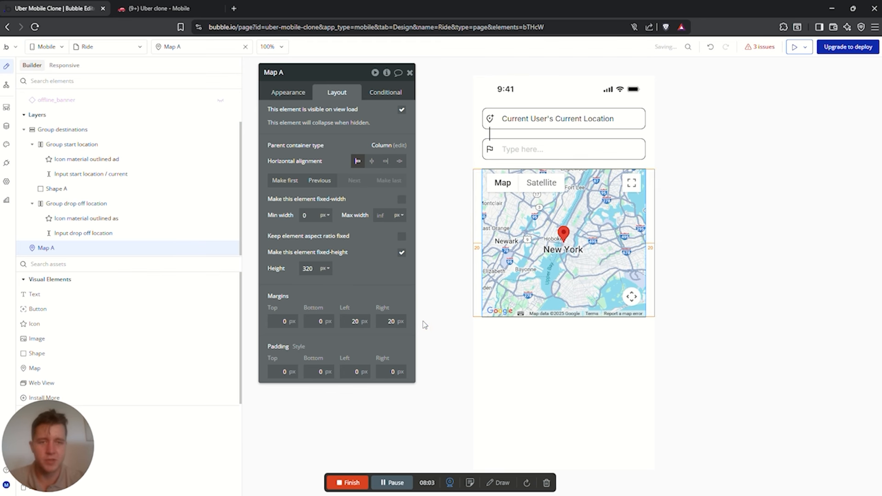
Set the map's corner roundness to 10, then reselect the map
click(290, 92)
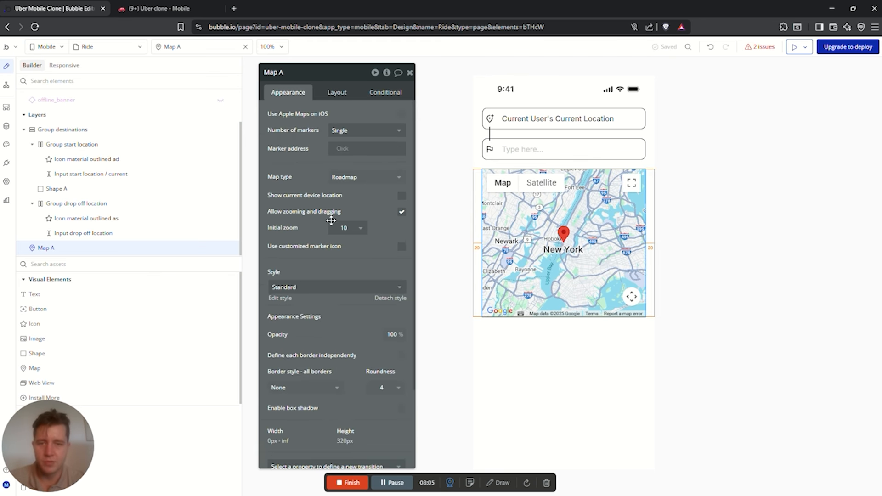
scroll(349, 216, down, 1)
scroll(342, 263, down, 1)
click(385, 287)
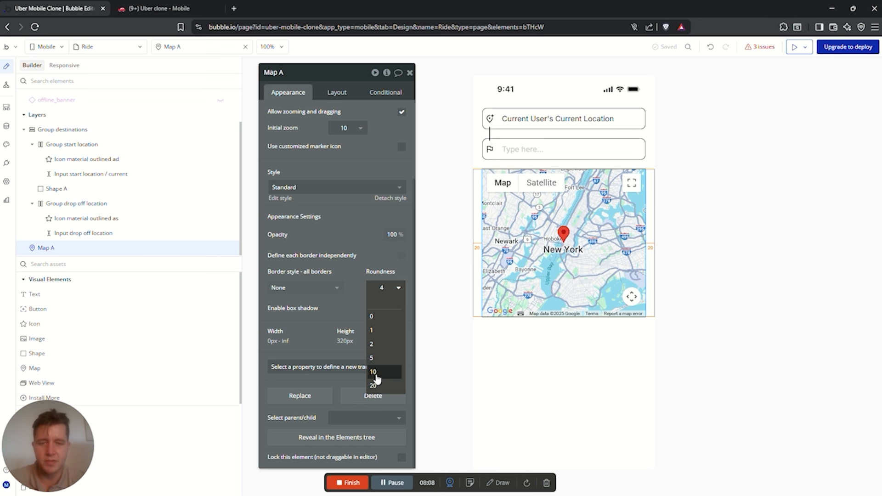
click(376, 375)
click(740, 215)
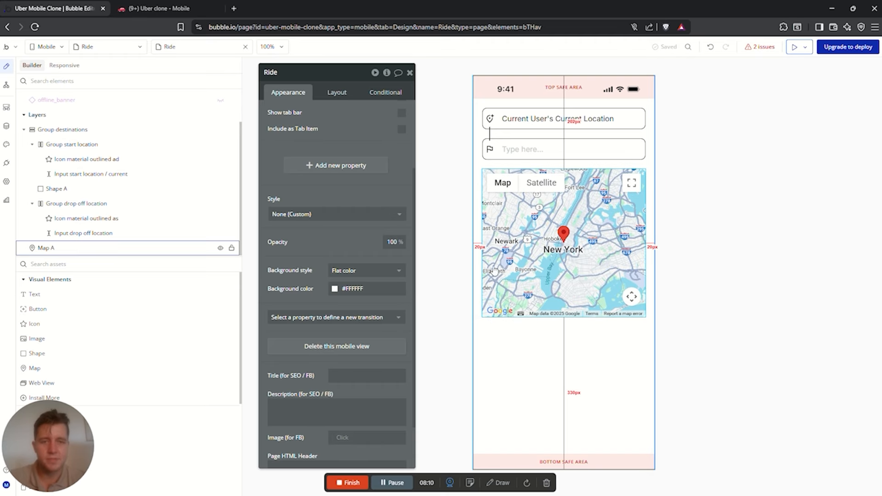
scroll(364, 205, up, 2)
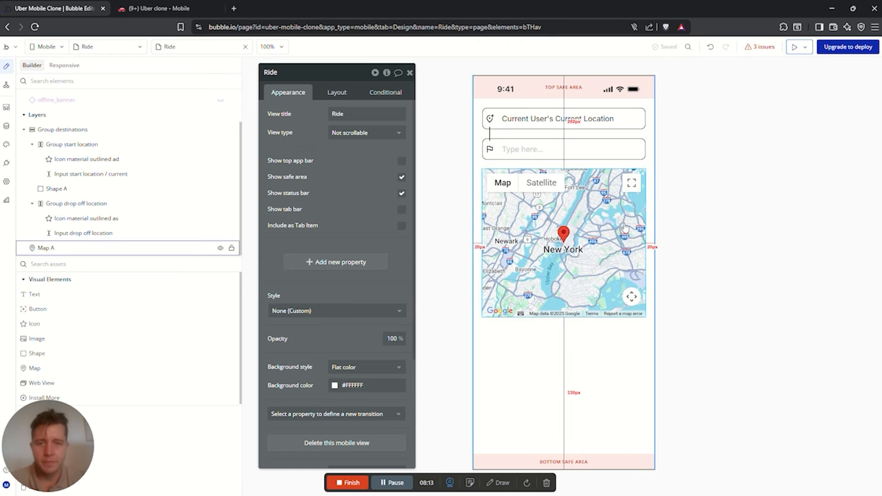
click(570, 180)
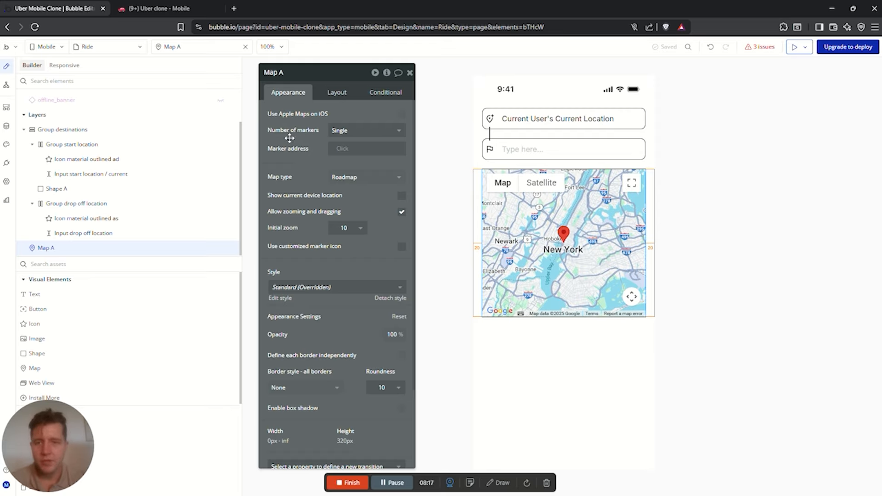
Set Map A's number of markers to List and marker type to geographic address
click(359, 133)
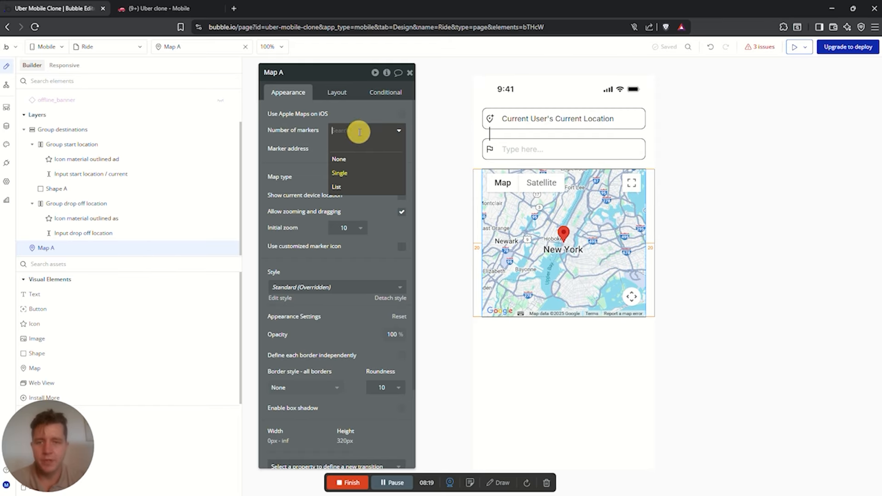
click(344, 188)
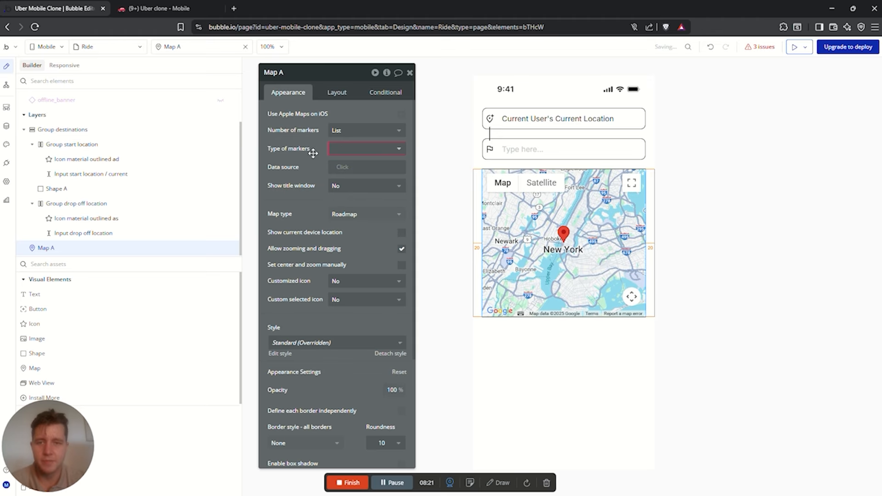
click(349, 151)
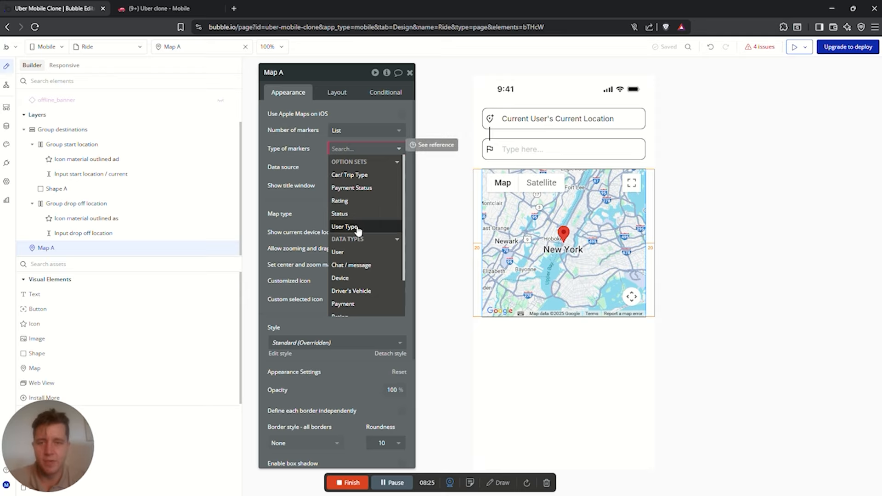
text(ad)
click(354, 177)
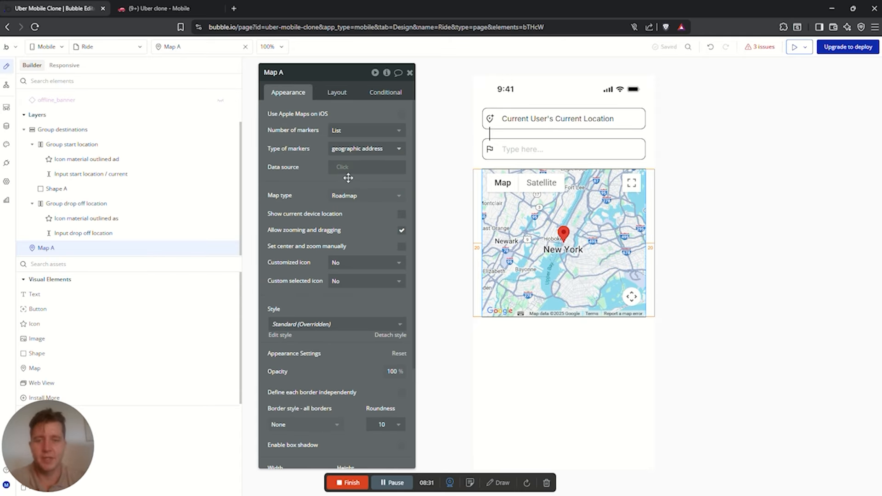
click(344, 167)
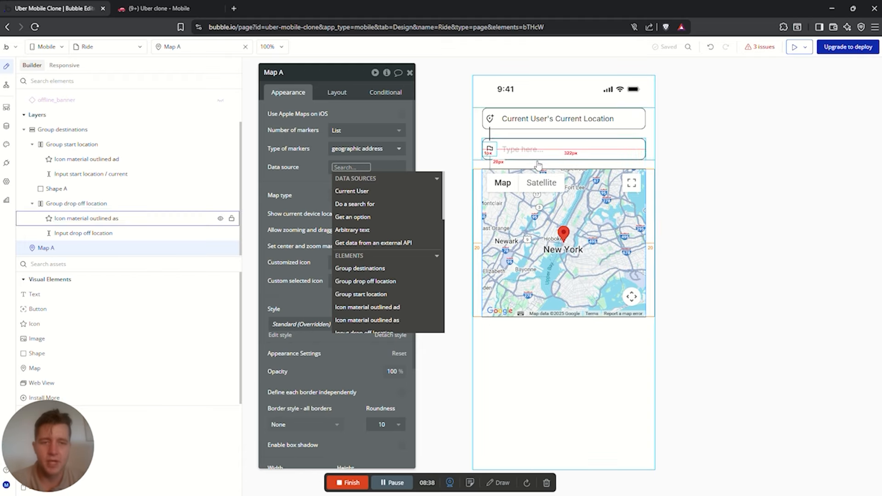
Select Group destinations and open its element inspector
click(644, 134)
click(562, 119)
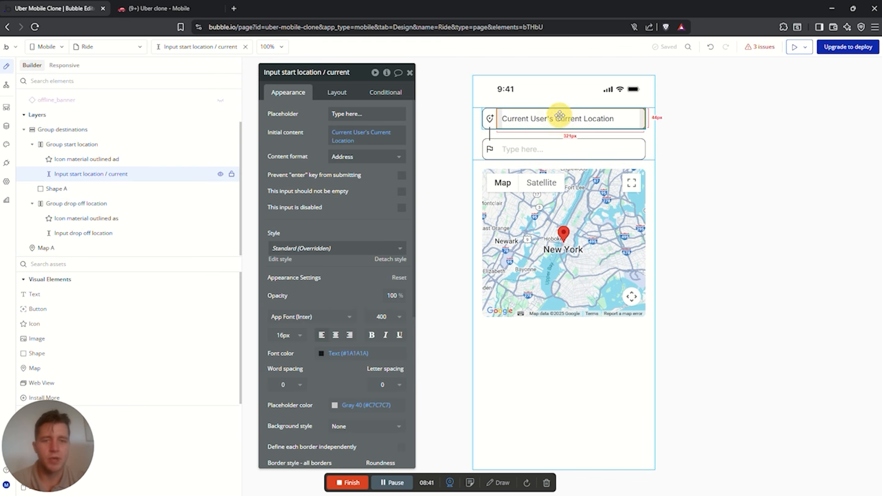
click(543, 155)
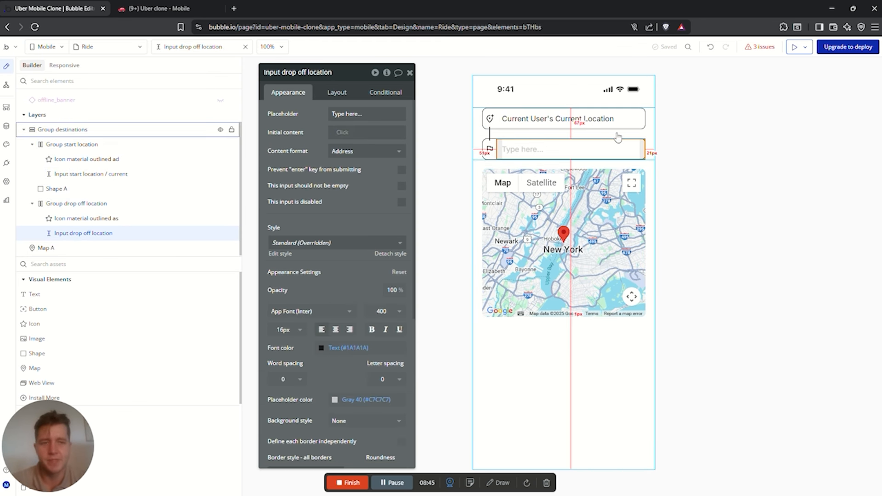
click(554, 108)
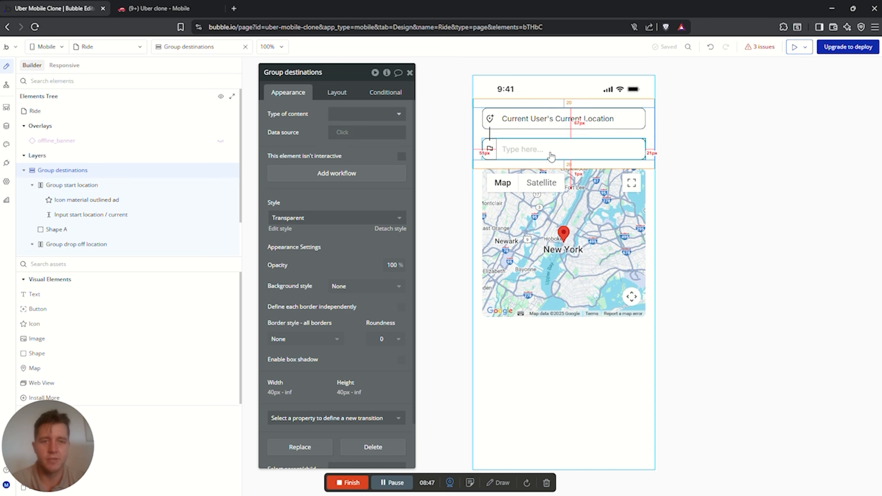
click(650, 130)
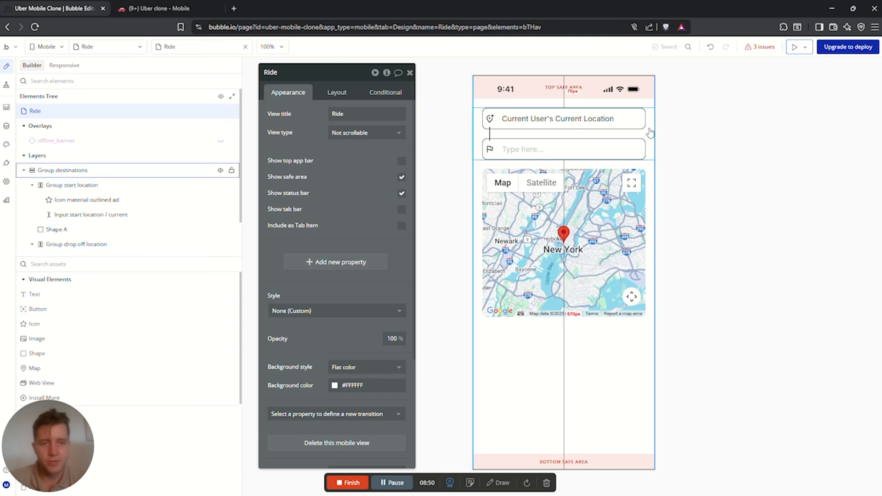
click(650, 128)
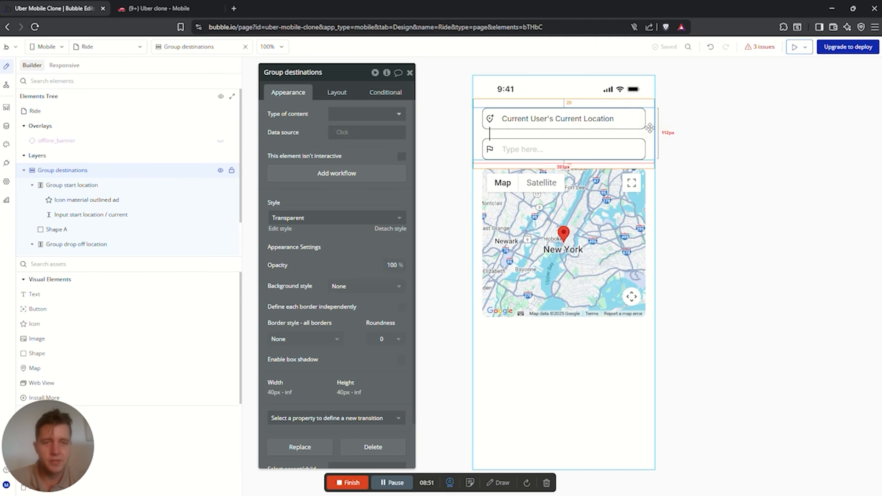
click(387, 73)
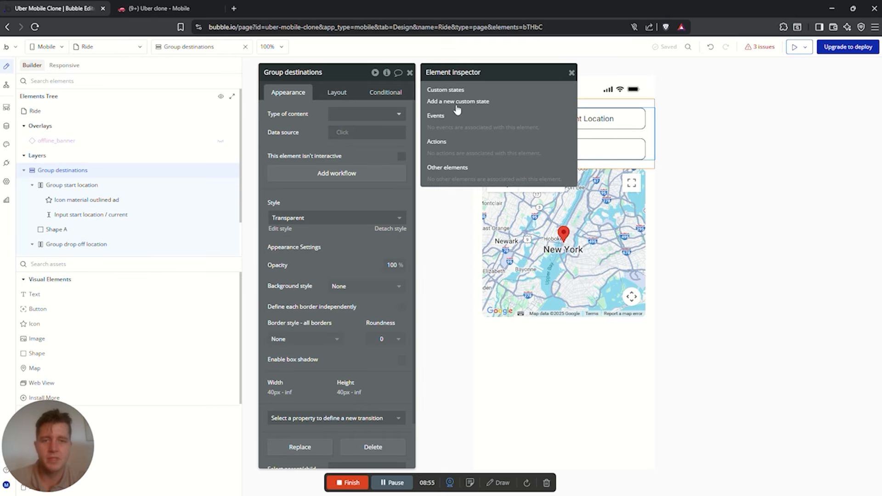
Create a 'Locations' custom state of type geographic address, marked as a list
click(447, 102)
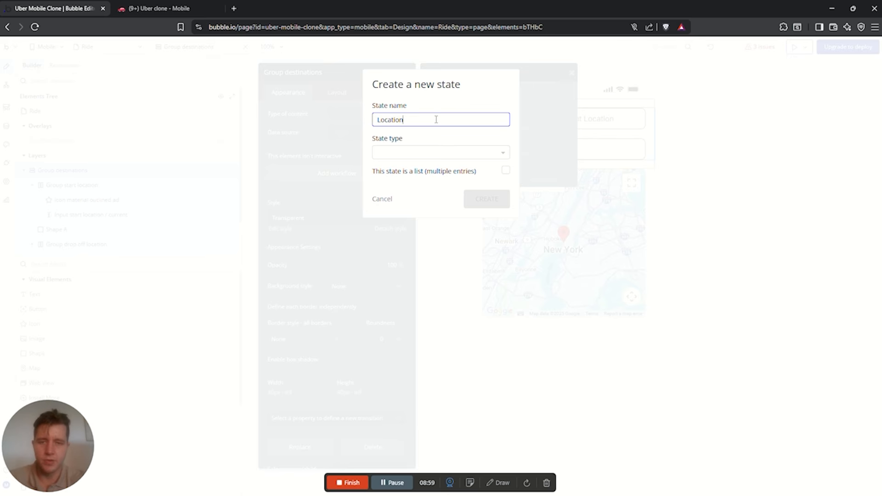
text(Locations)
click(427, 152)
text(ad)
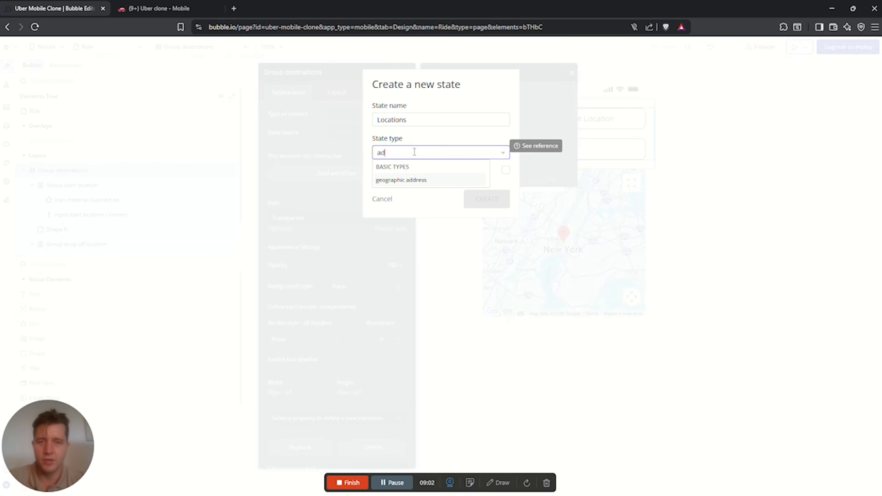
click(413, 181)
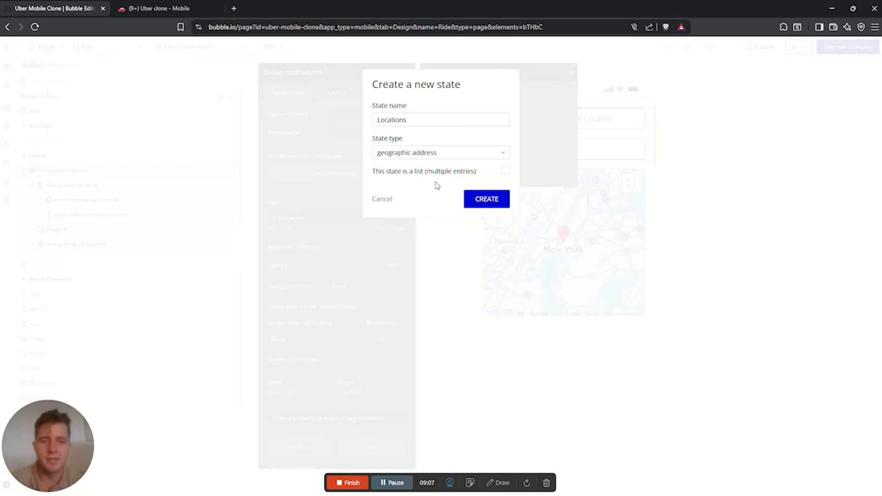
click(505, 170)
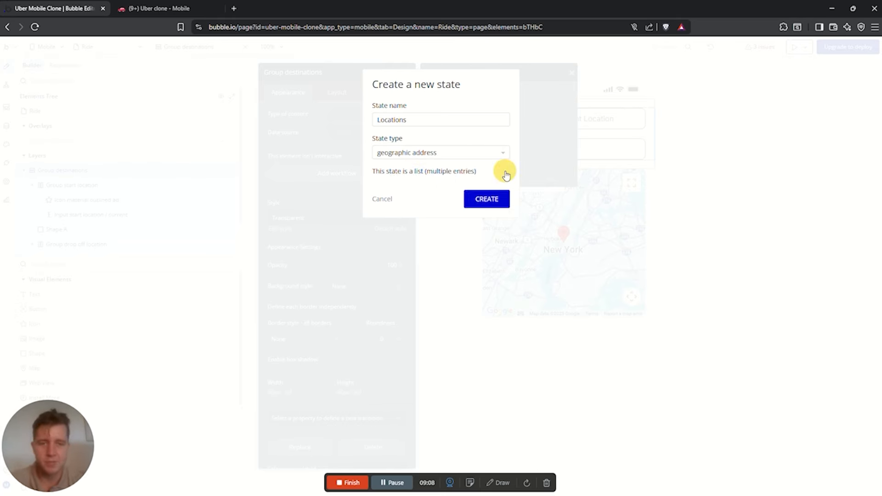
click(475, 201)
click(735, 167)
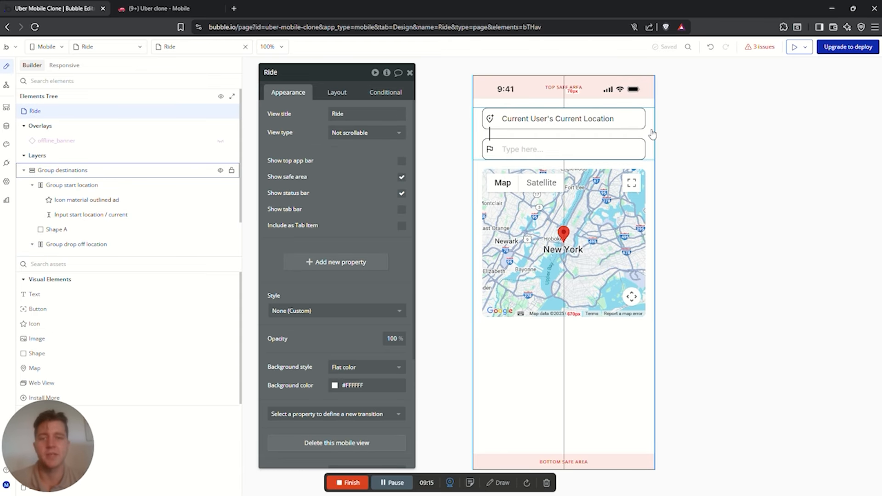
Set Map A's data source to Group destinations's Locations
click(570, 216)
click(366, 167)
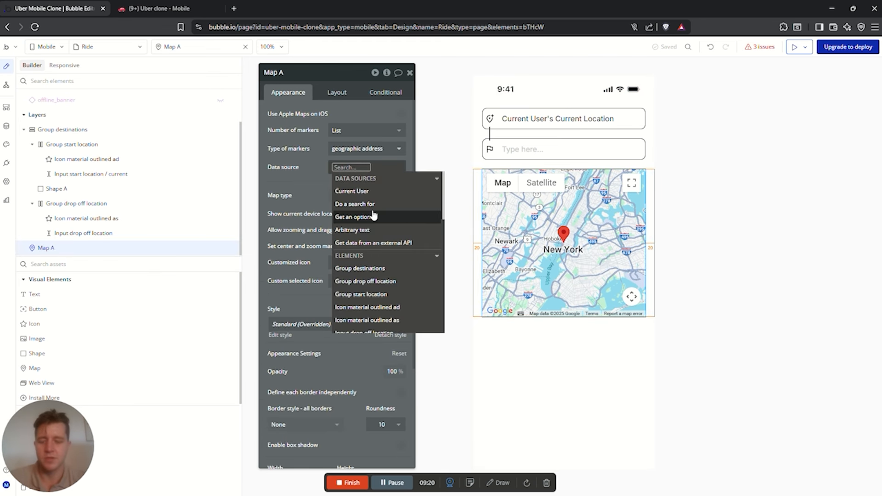
text(dest)
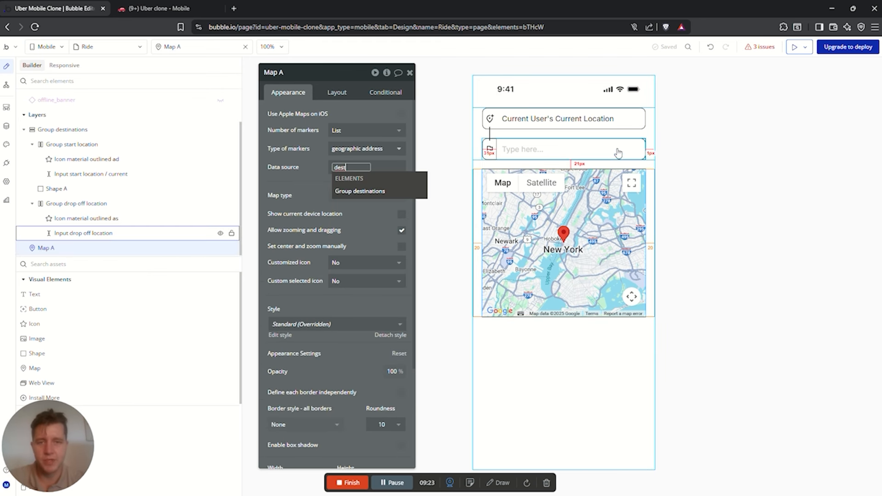
click(360, 190)
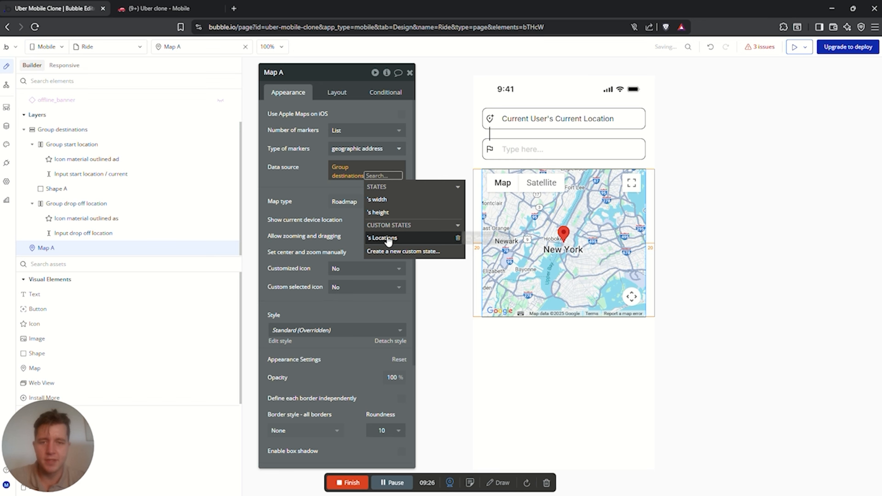
click(386, 239)
click(358, 219)
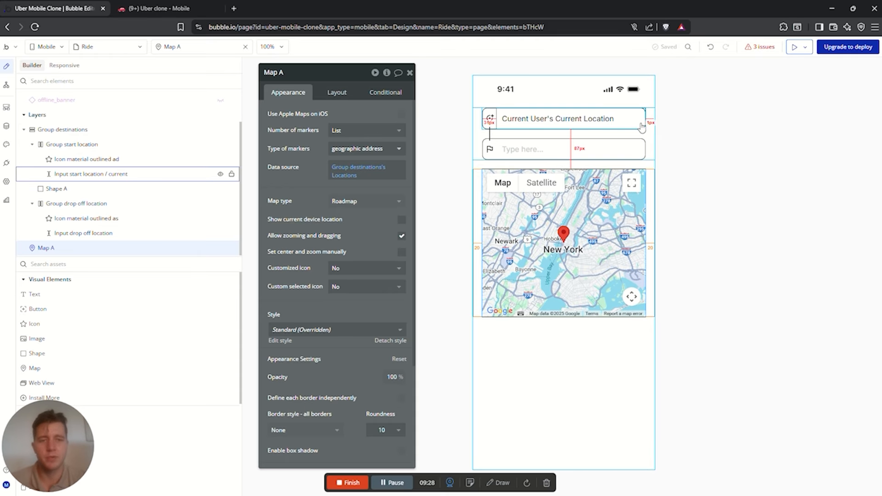
Select Group destinations, then the drop off location input
click(653, 133)
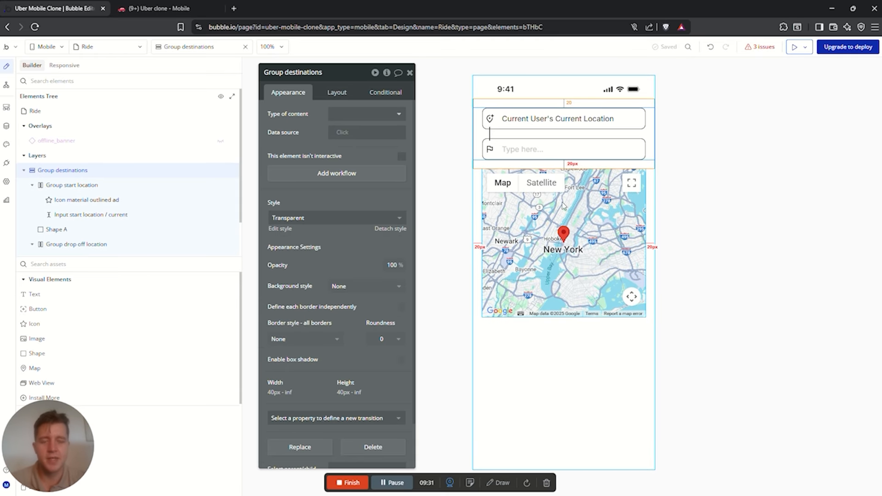
click(608, 189)
click(659, 139)
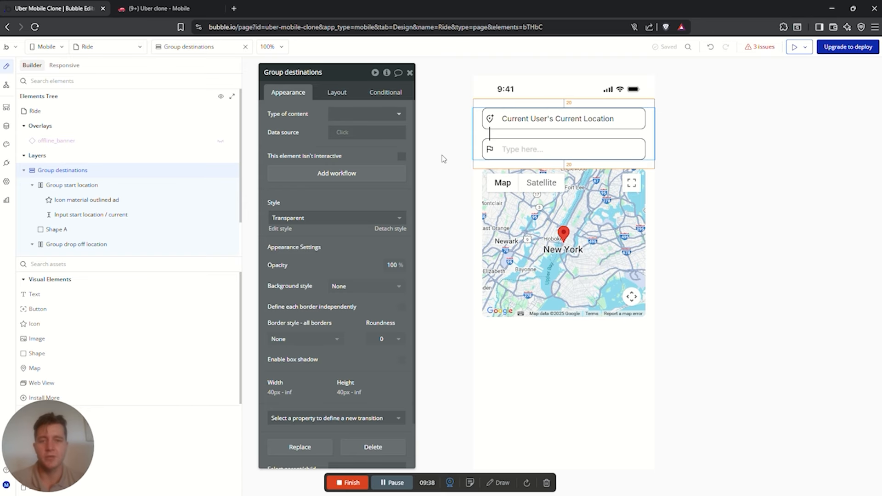
click(506, 147)
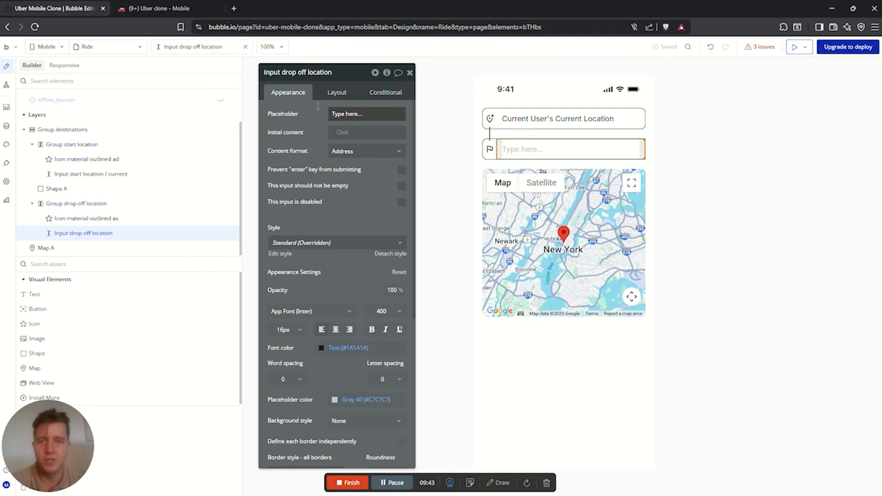
Create a workflow folder named 'Locations set'
click(6, 84)
click(102, 83)
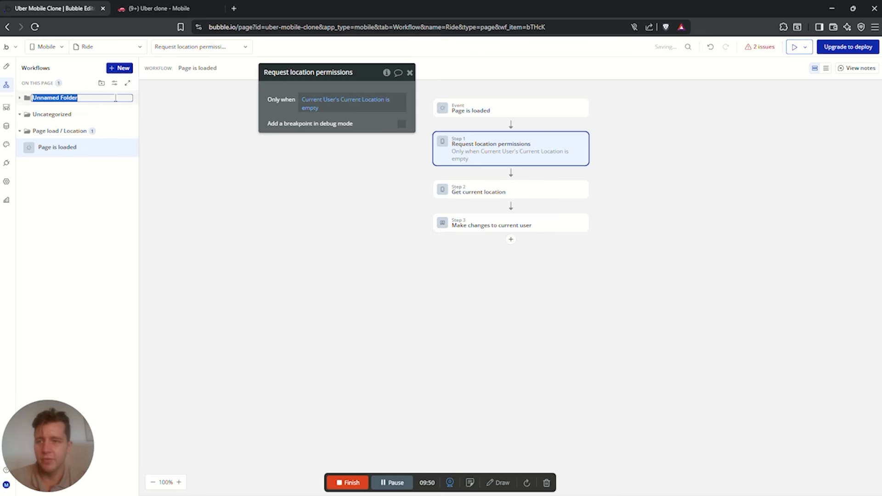
text(Locations set)
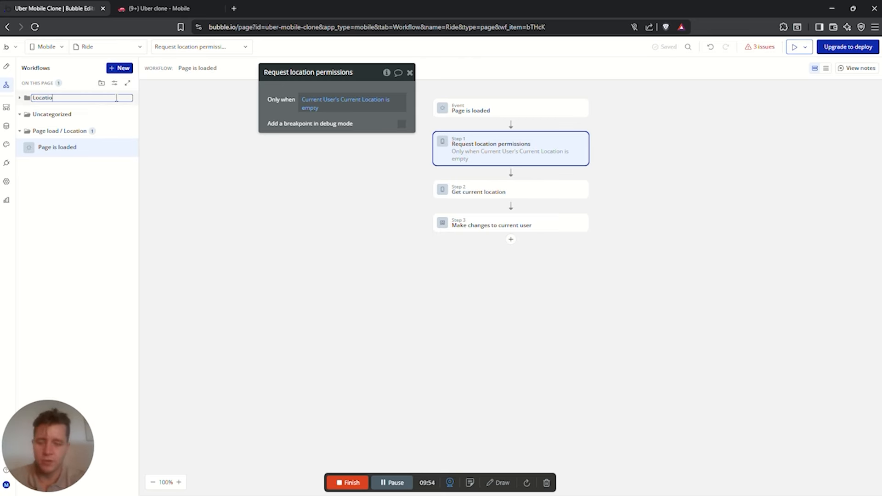
key(Return)
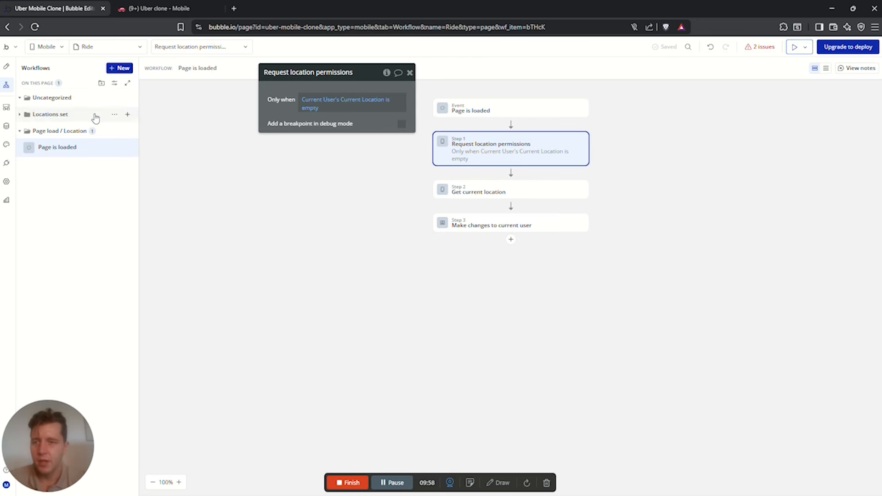
Add a workflow in it triggered when Input drop off location's value is changed
click(127, 114)
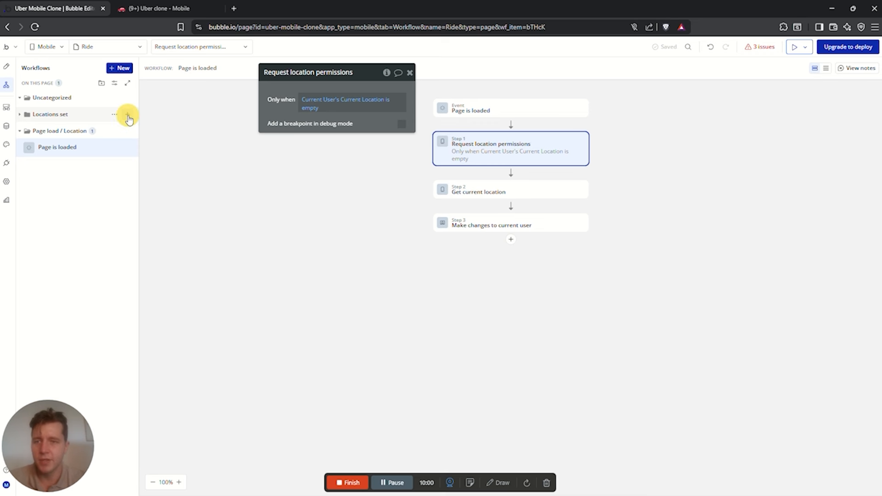
mouse_move(505, 160)
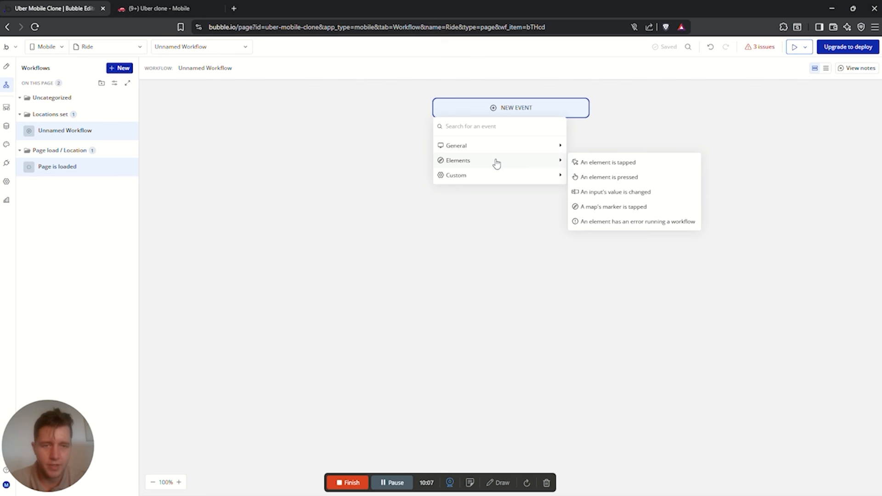
click(604, 193)
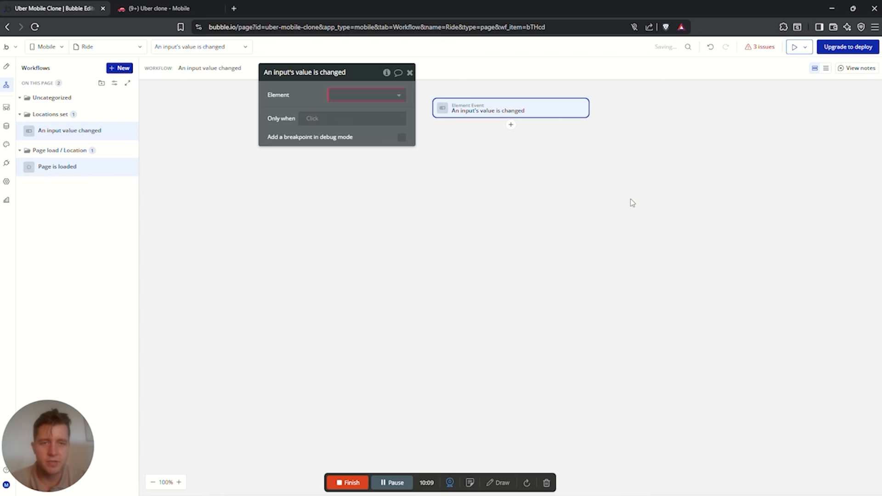
click(364, 94)
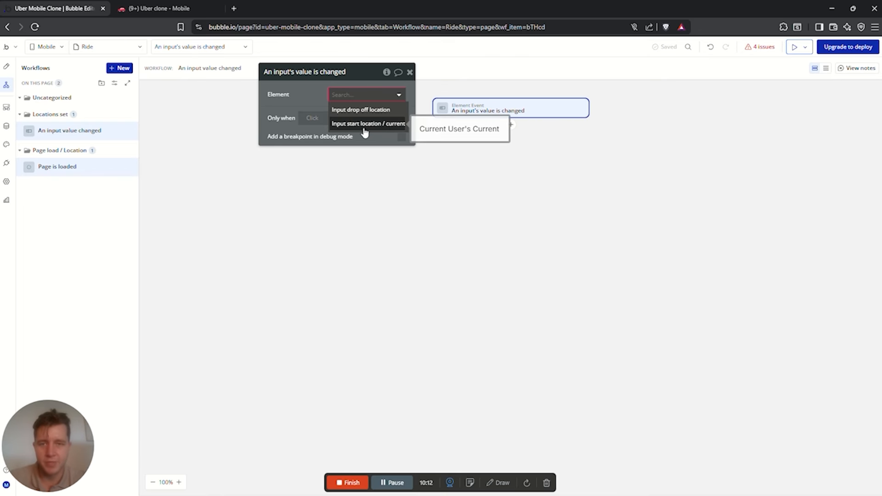
click(378, 112)
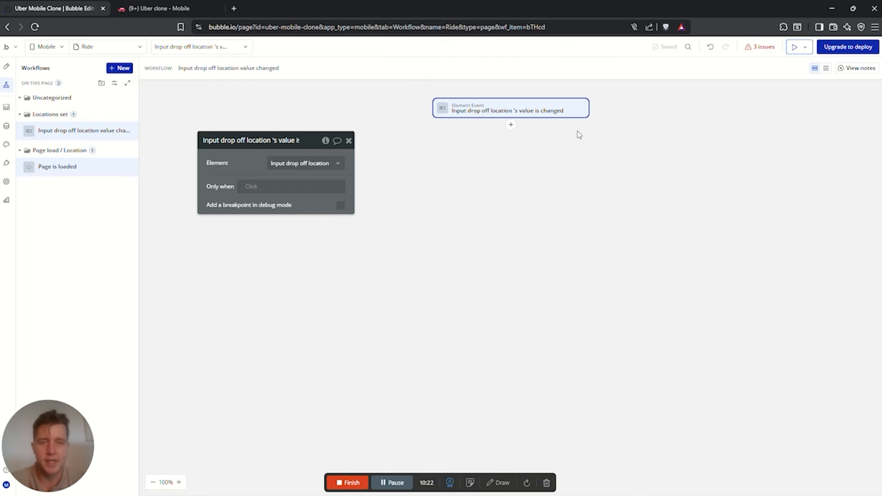
click(511, 125)
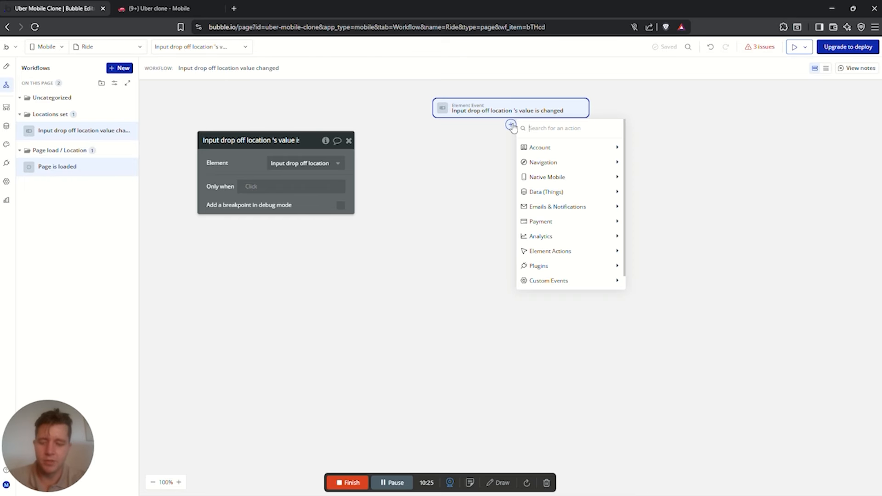
Add a 'Set state' action targeting Group destinations's Locations state
text(set)
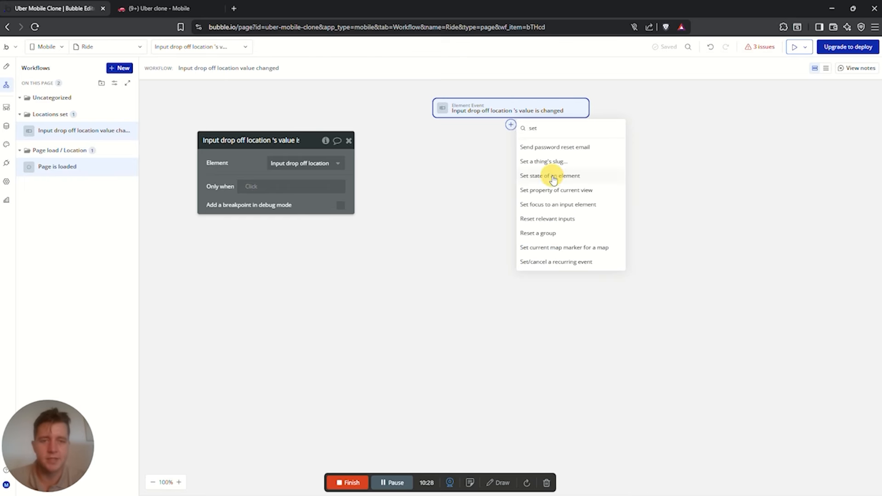
click(552, 176)
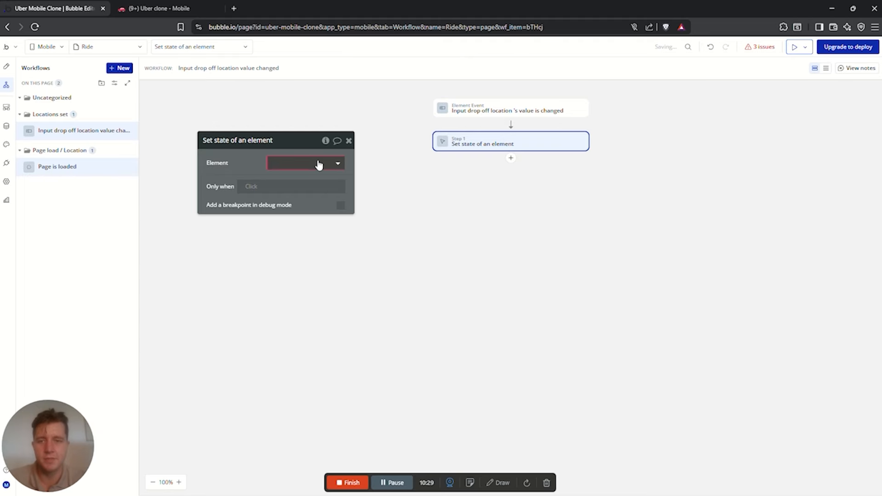
click(320, 165)
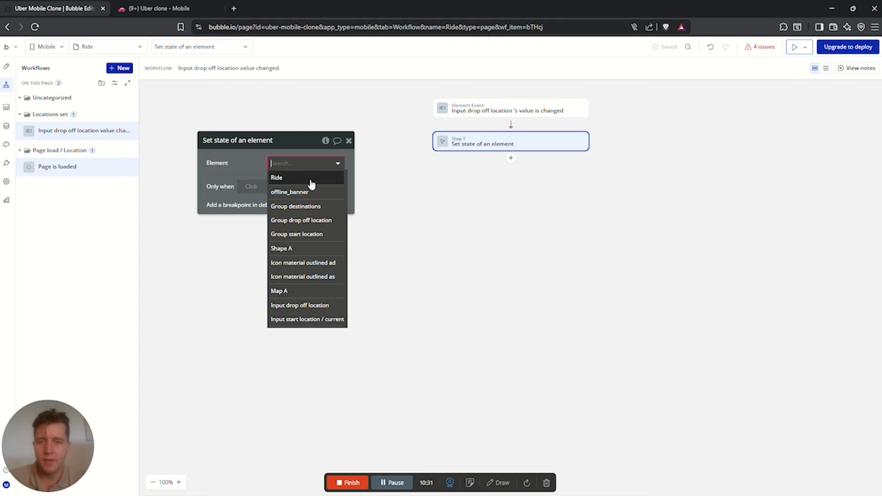
click(296, 207)
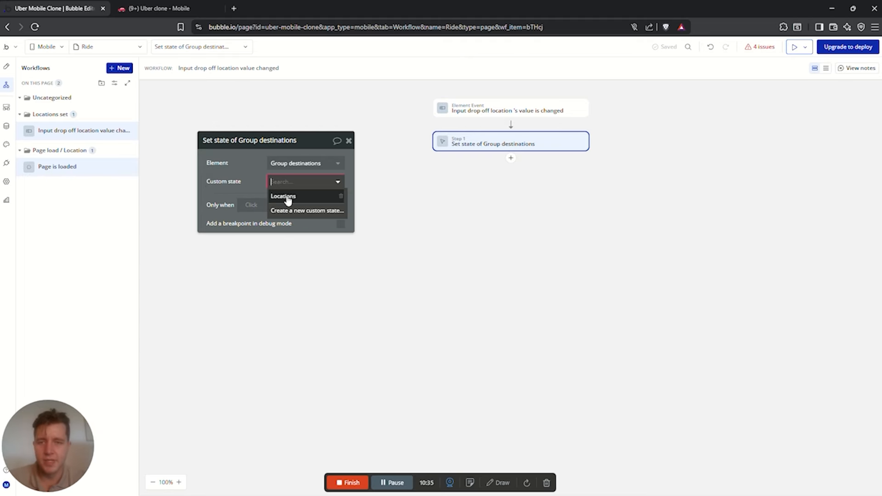
click(285, 196)
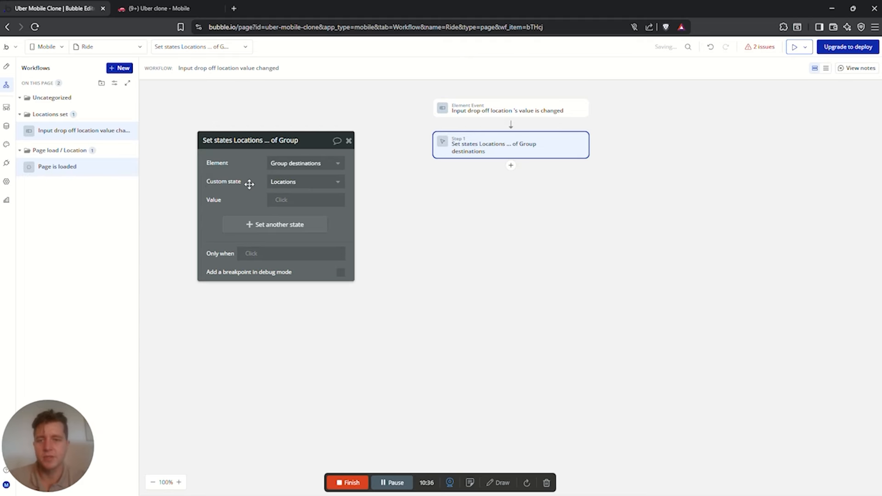
Set the value to Group destinations's Locations :plus item start location input's value
click(277, 201)
text(group)
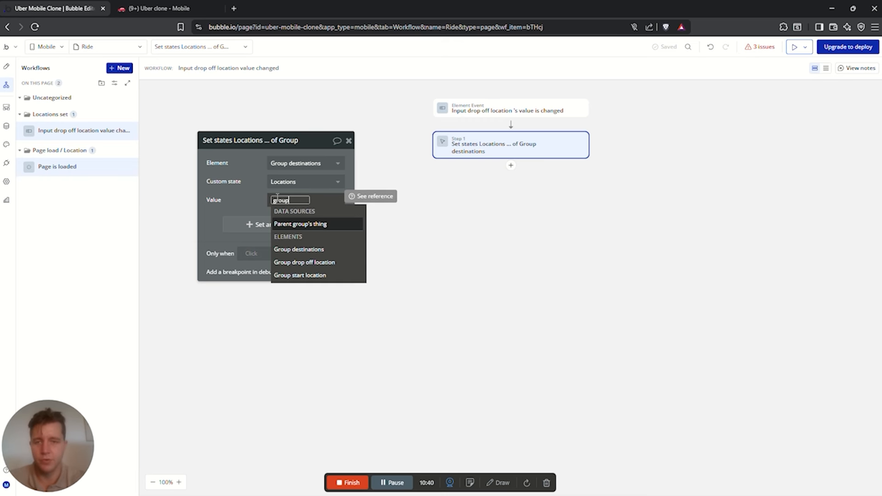
click(317, 249)
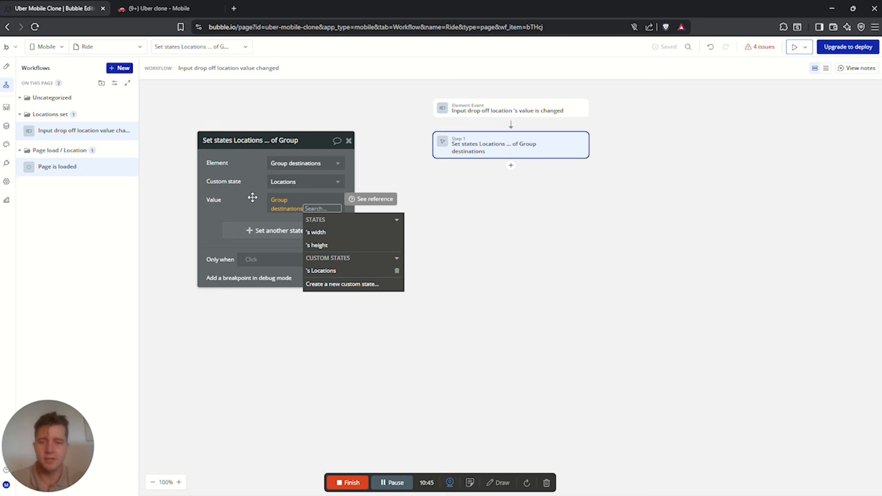
click(317, 271)
text(plu)
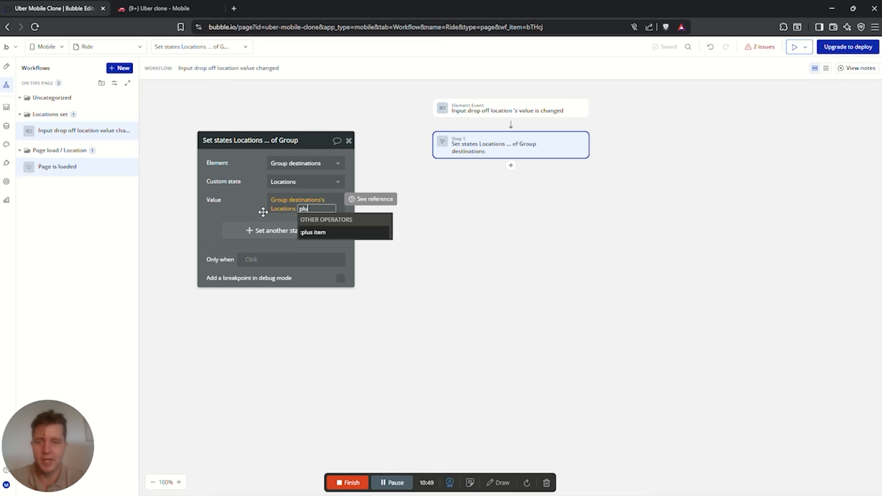
click(330, 233)
text(inpu)
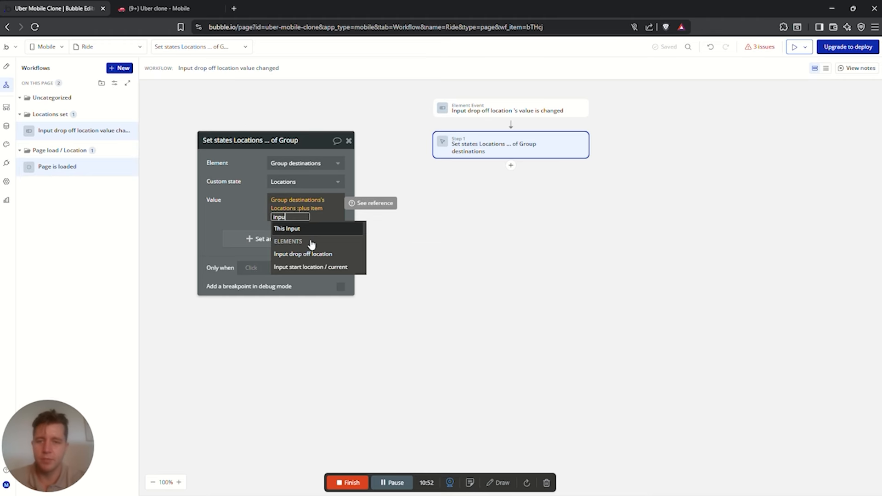
click(297, 254)
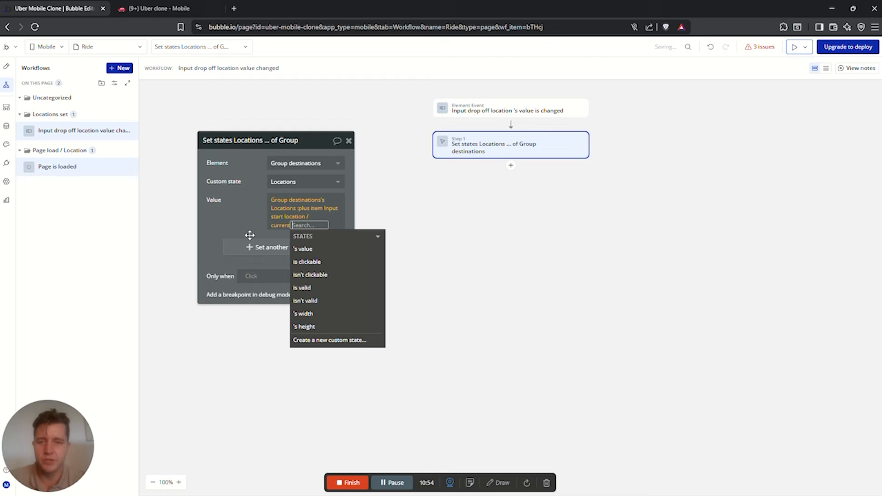
click(305, 248)
Append :plus item Input drop off location's value and finish the expression
text(pl)
key(Down)
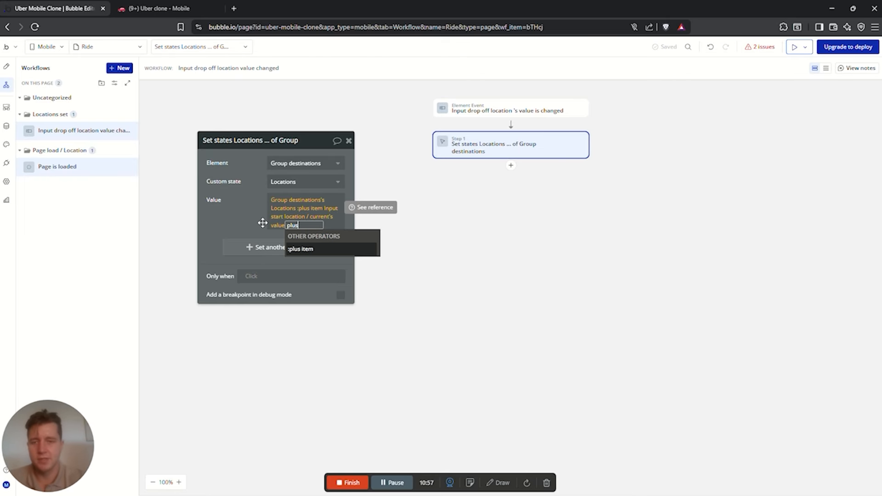
key(Return)
text(item Inp)
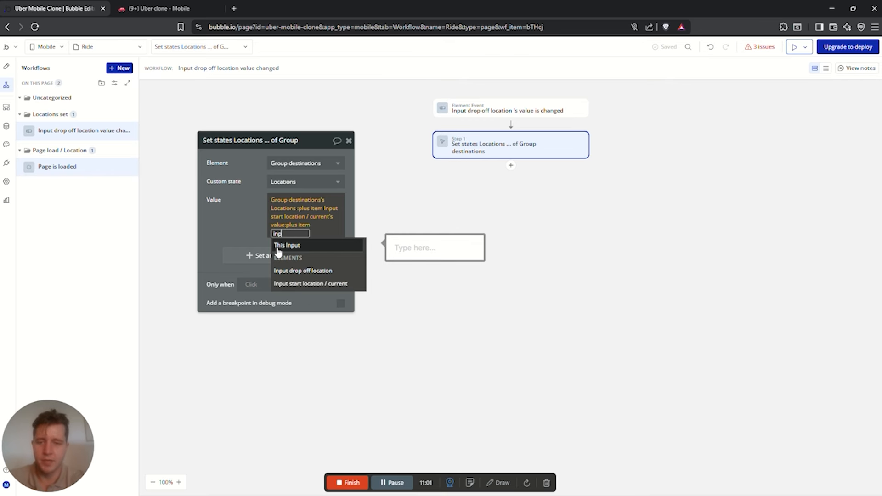
text(ut)
click(299, 272)
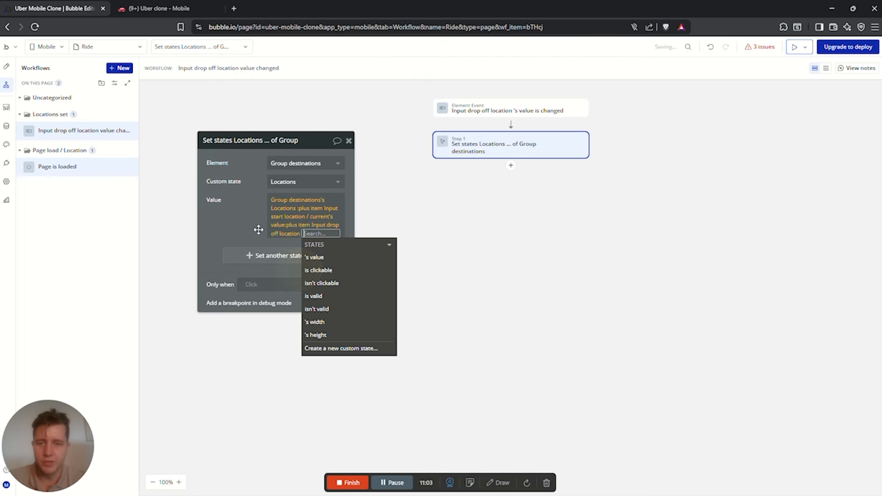
click(327, 260)
click(545, 202)
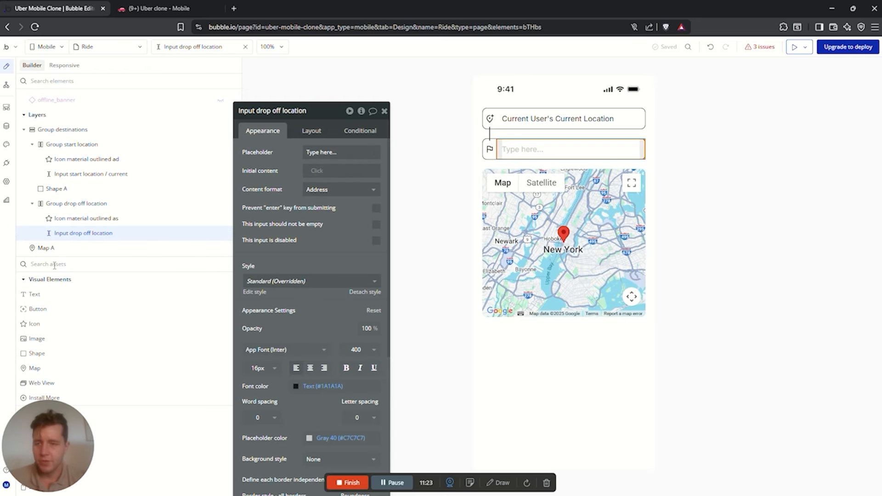
Add a group below the map with a 20px top margin
click(54, 265)
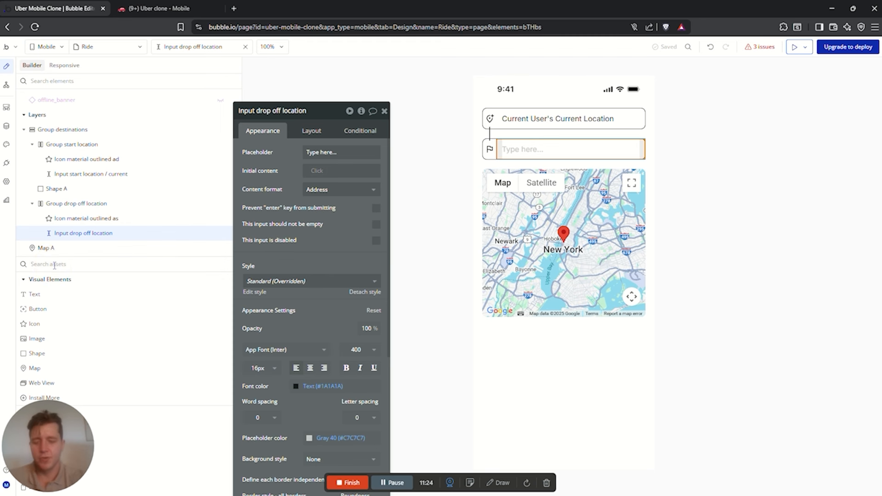
text(group)
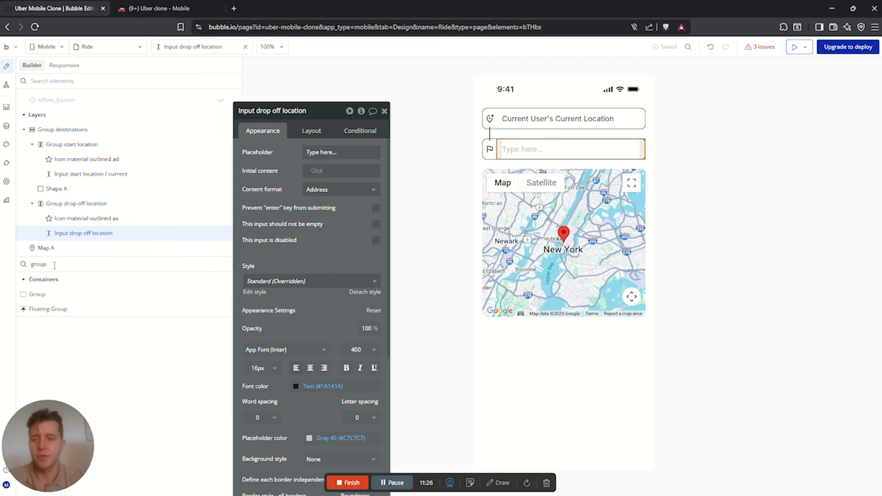
drag(45, 300, 548, 344)
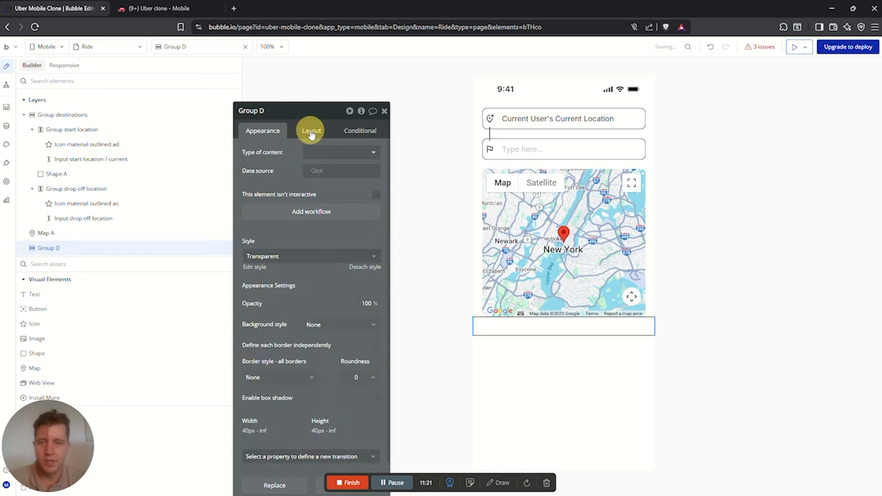
click(311, 131)
drag(304, 374, 272, 277)
click(227, 343)
text(20)
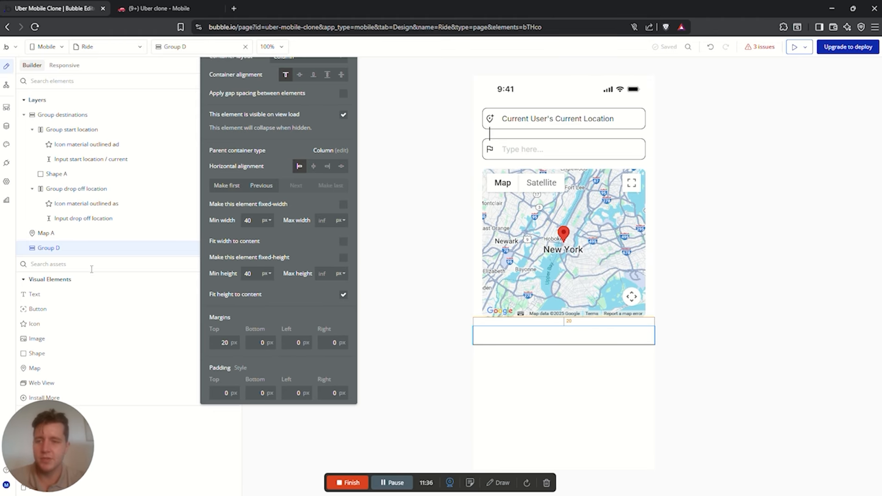
text(list)
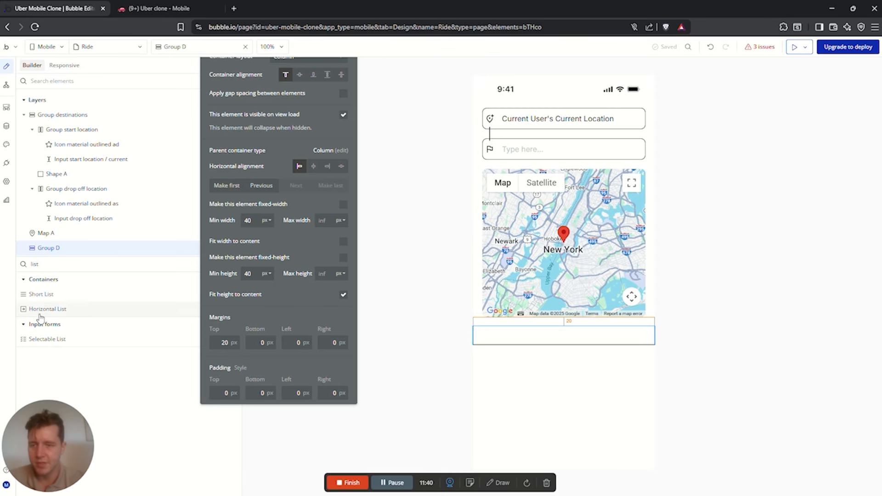
Drop a Short List into the new group and view the Data tab's option sets
drag(41, 294, 540, 337)
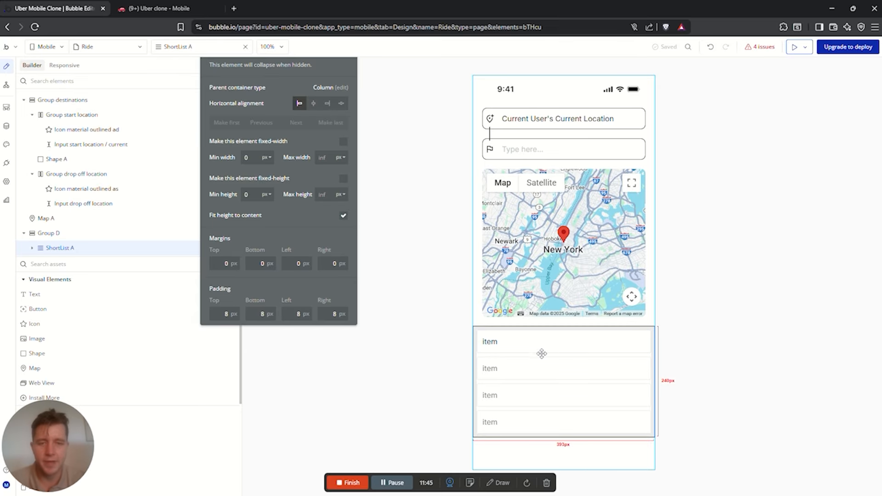
click(5, 126)
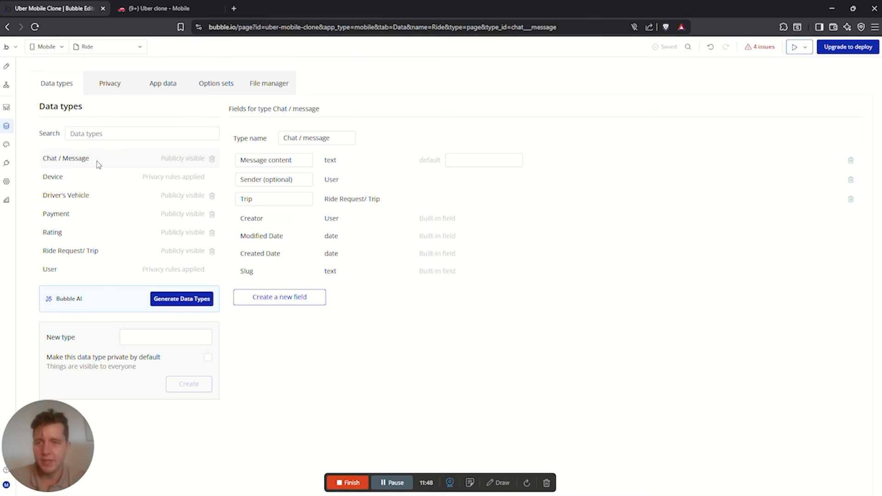
click(212, 83)
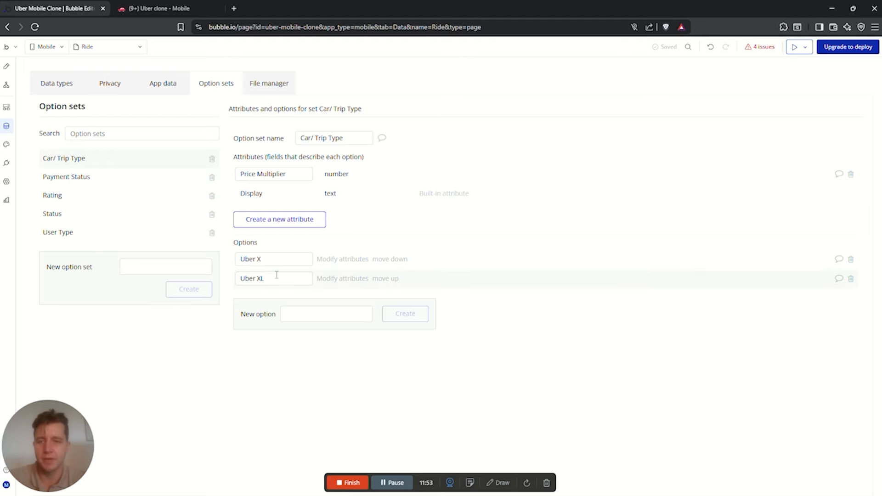
Inspect the Uber X, Uber XL options and Price Multiplier attribute, then return to Ride design
drag(280, 258, 233, 258)
drag(283, 279, 235, 282)
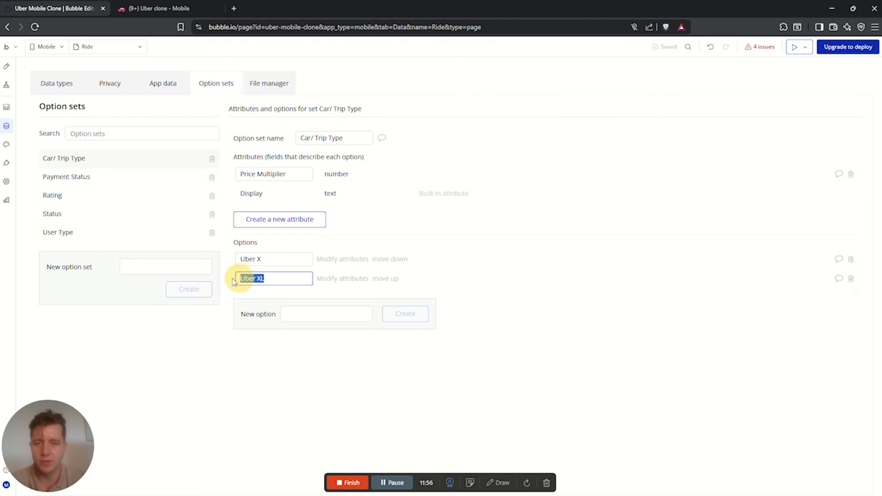
drag(296, 174, 214, 171)
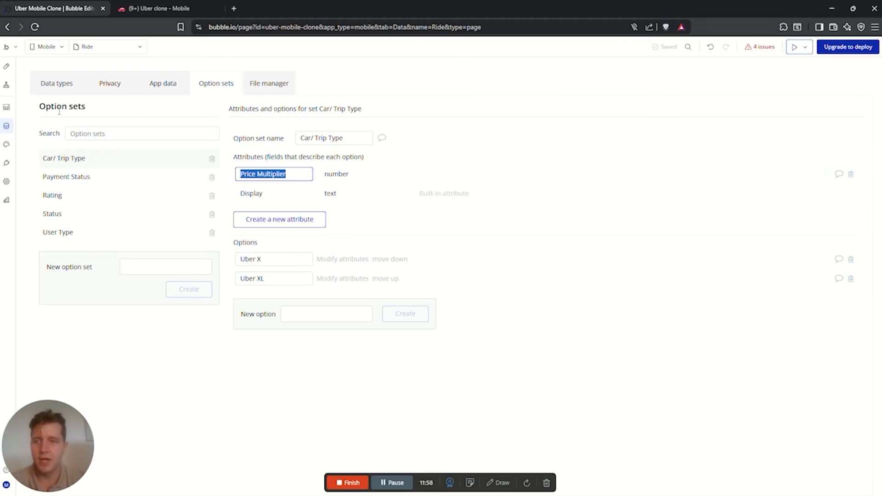
click(7, 67)
click(489, 345)
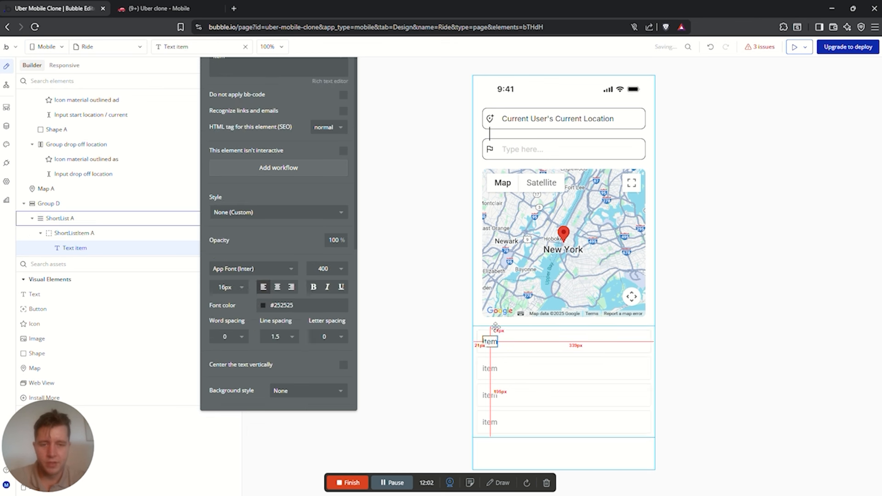
Set the short list to show all Car/ Trip Type options
click(495, 327)
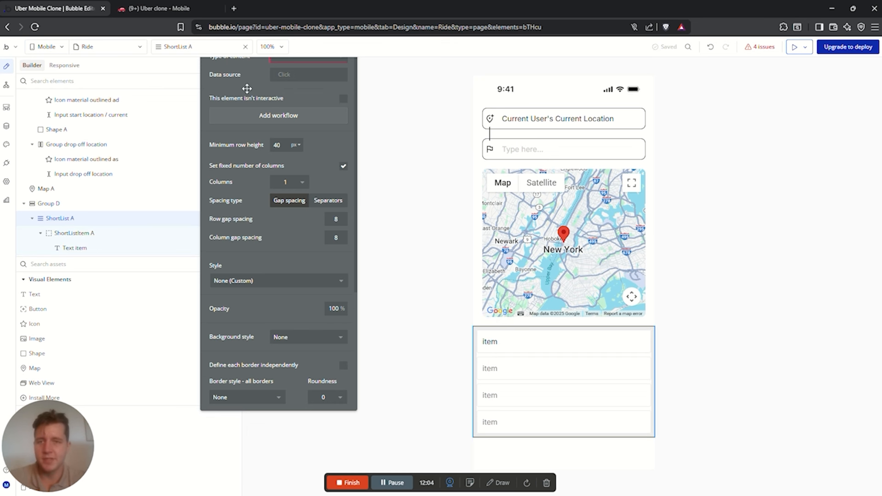
drag(248, 88, 262, 177)
click(312, 144)
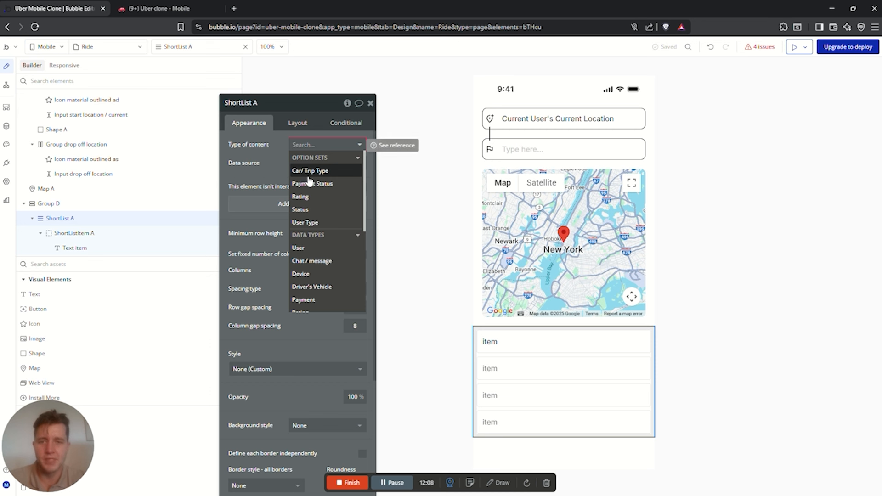
click(309, 174)
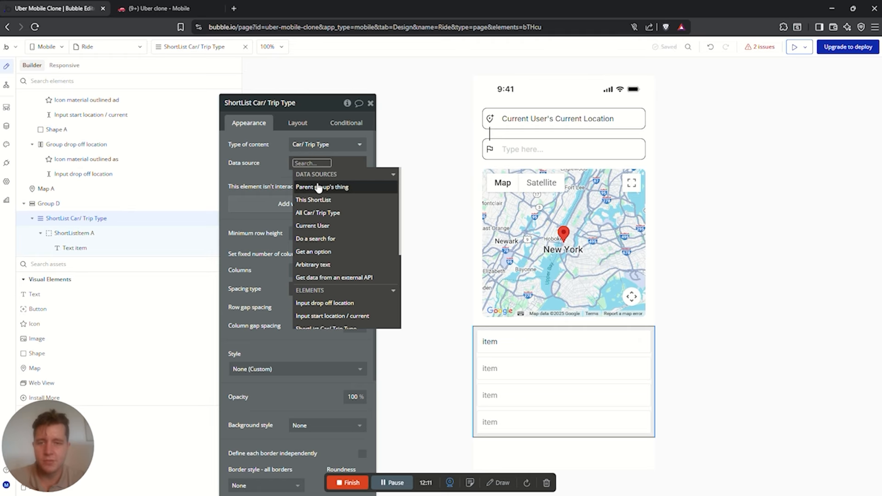
click(320, 214)
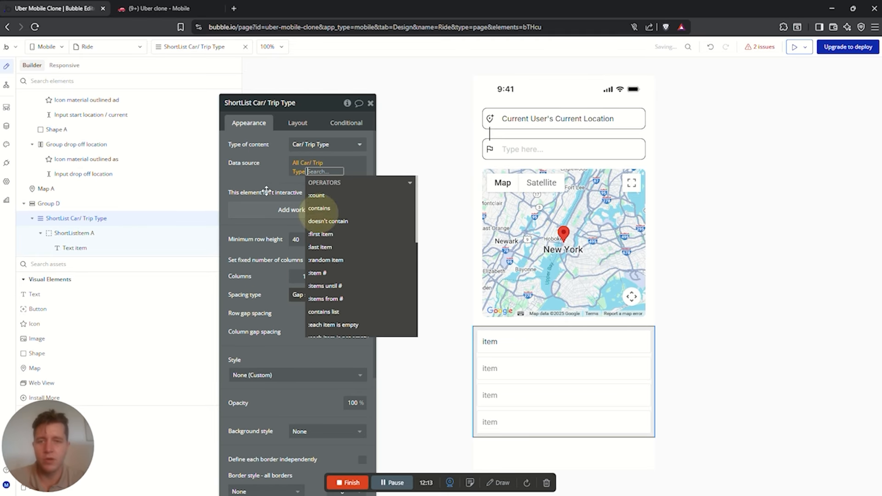
click(256, 163)
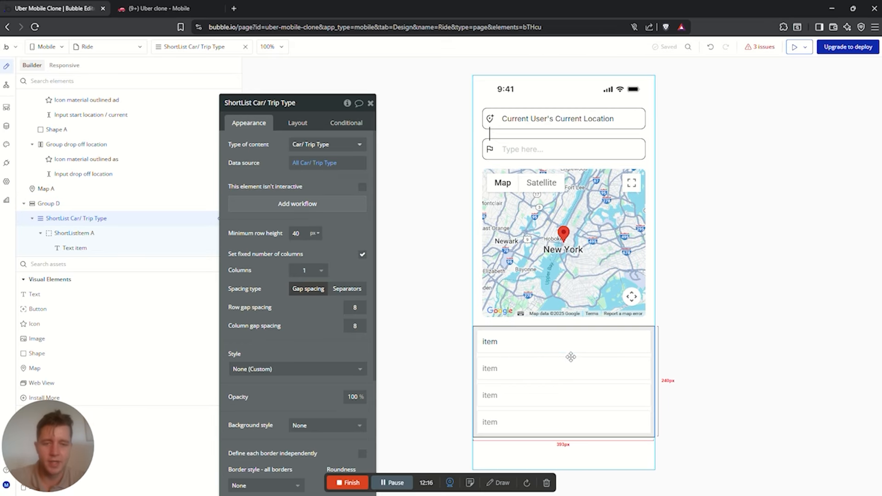
Replace the row text 'item' with Current item's Car/ Trip Type's Display
click(490, 341)
double_click(238, 144)
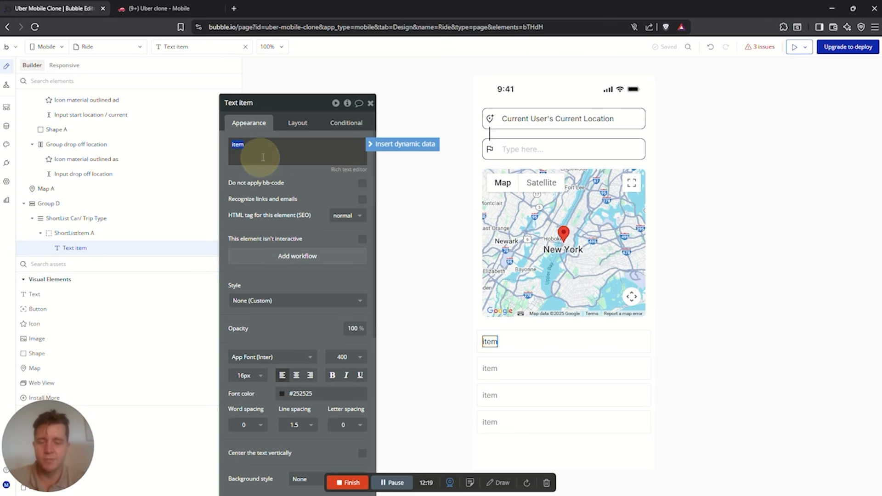
click(403, 145)
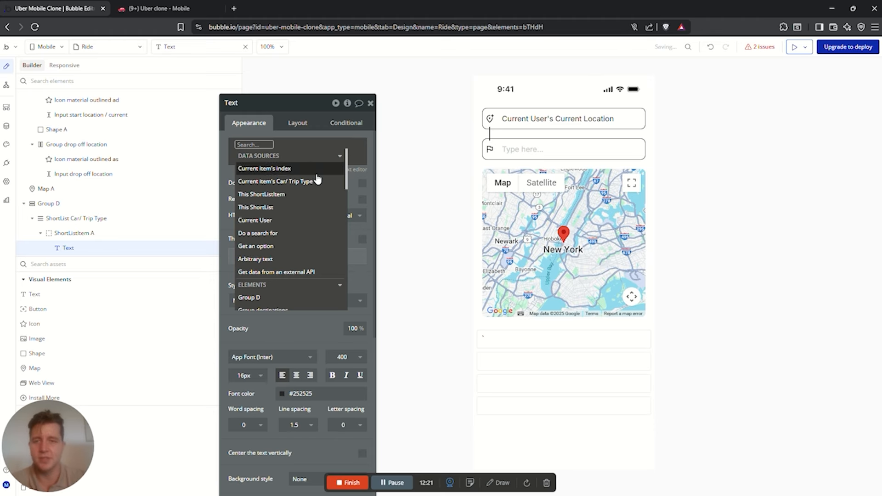
click(263, 184)
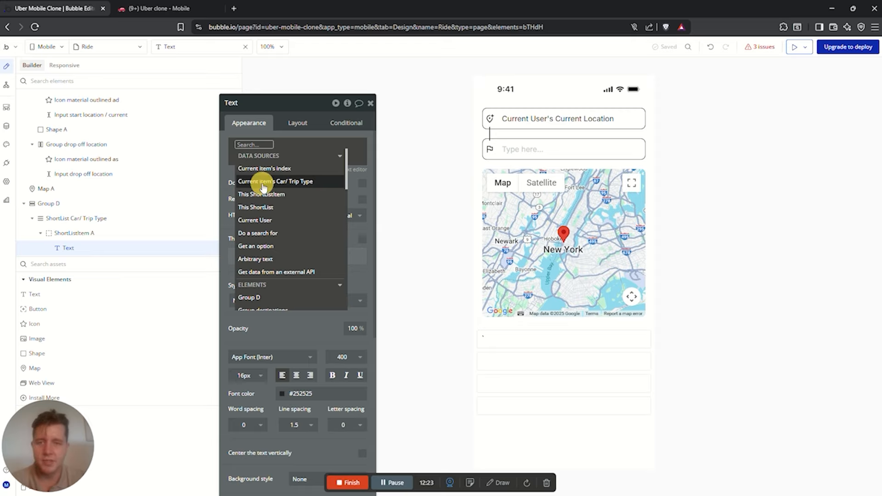
click(334, 176)
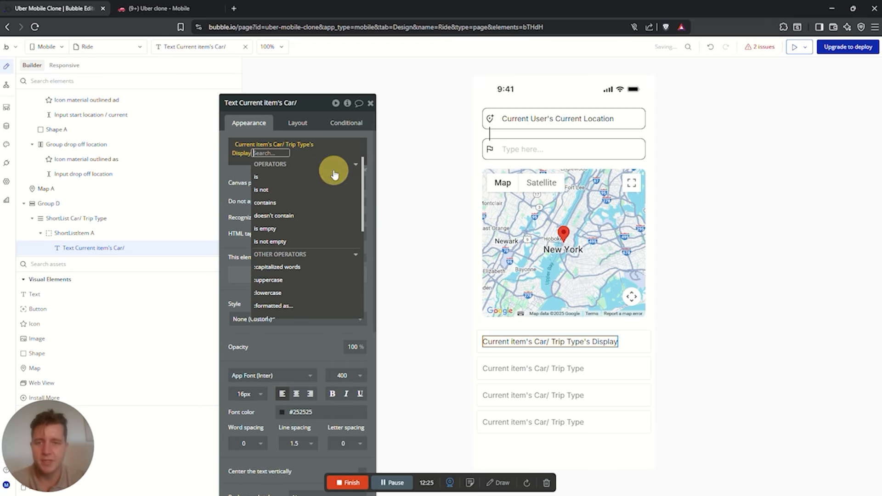
click(245, 172)
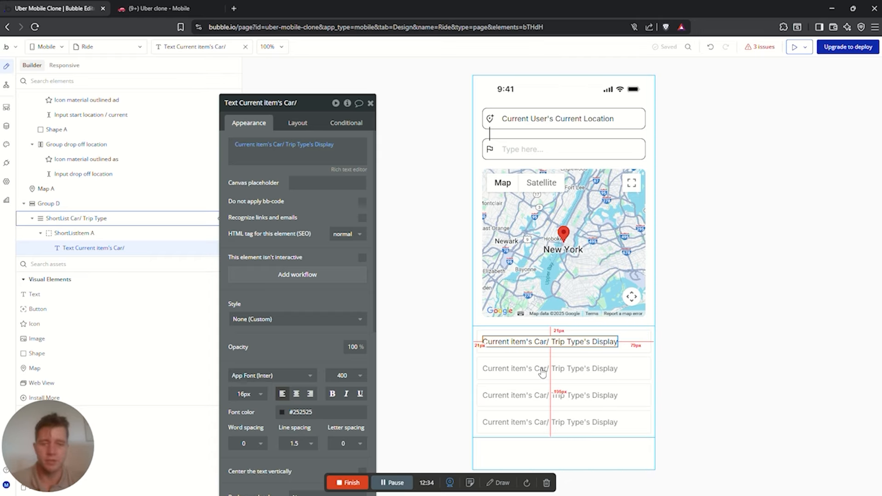
Add an Image to the first trip type row with max width 50 and vertically centre the display text
click(73, 262)
text(iamg)
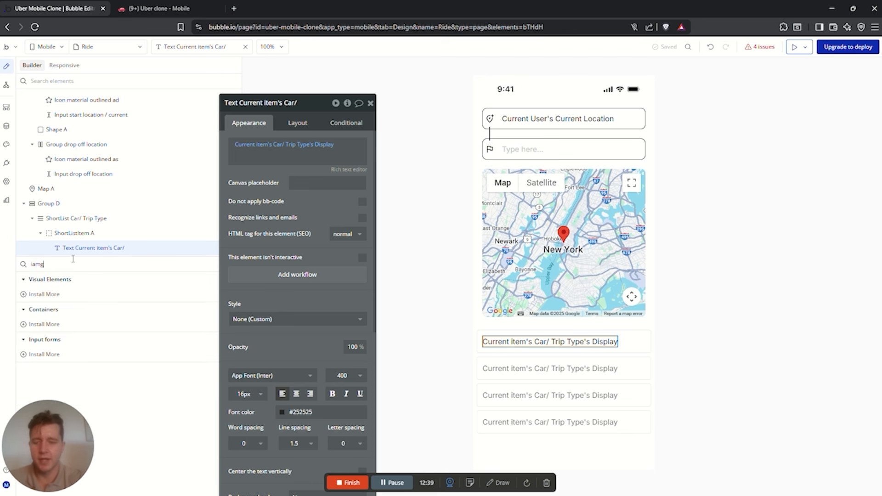
key(BackSpace)
key(BackSpace)
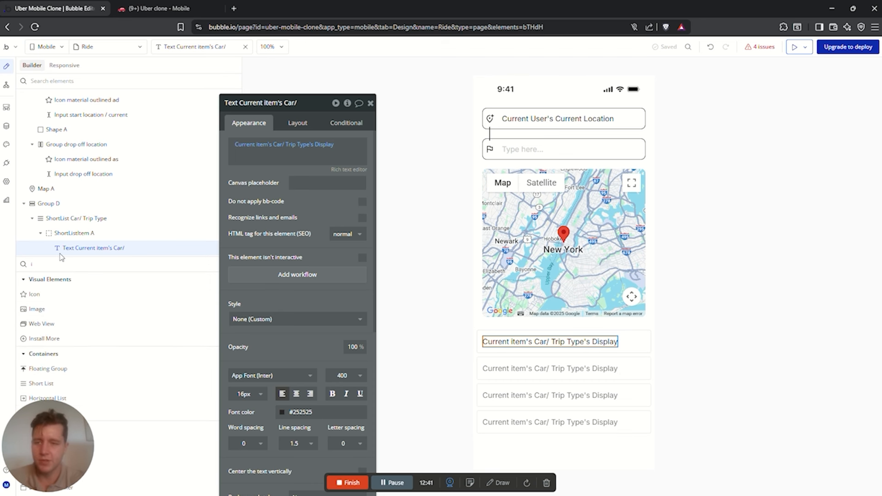
text(mag)
drag(34, 294, 487, 341)
click(300, 120)
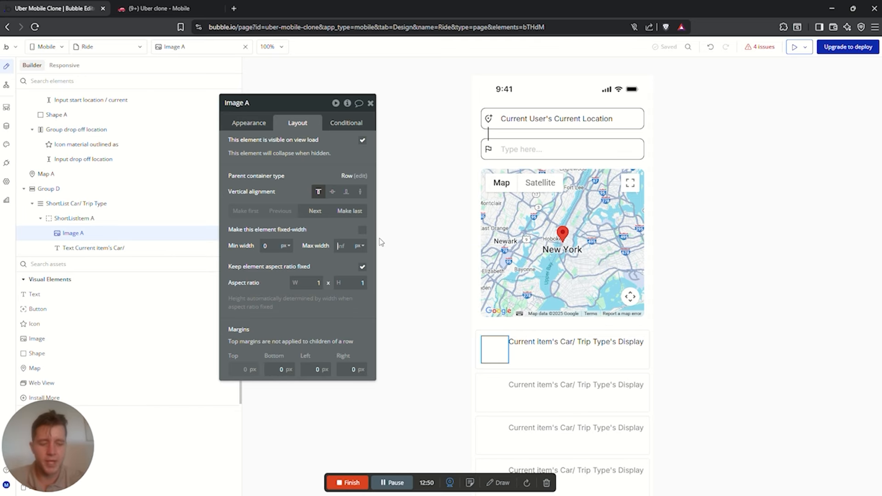
text(50)
click(323, 220)
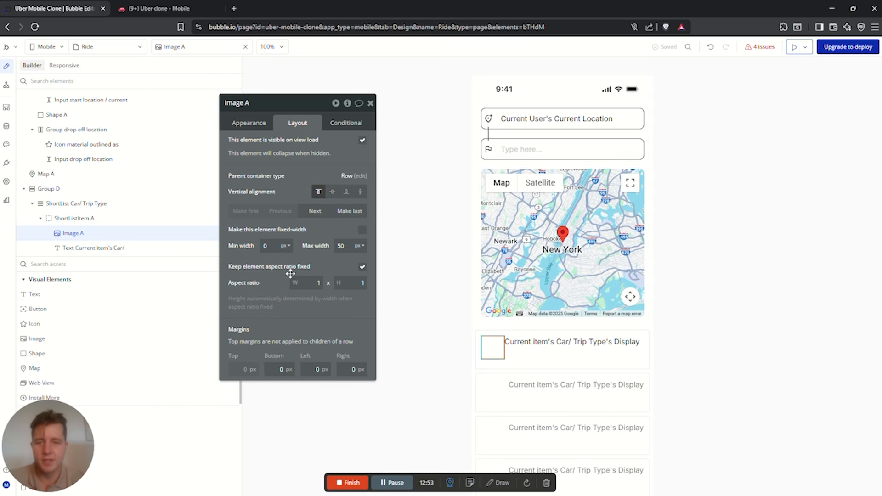
click(570, 342)
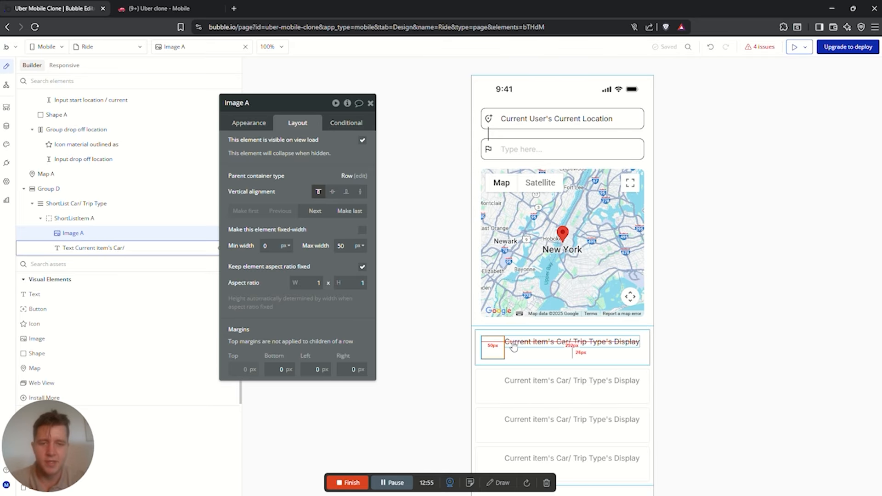
click(332, 193)
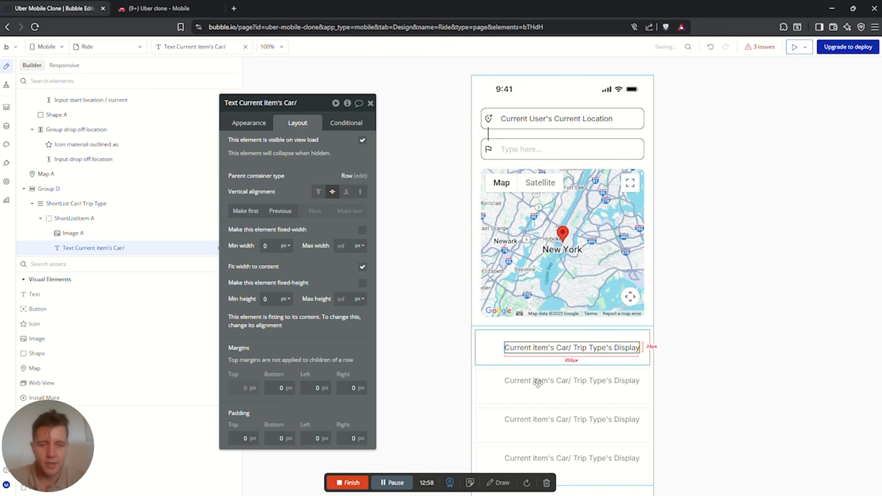
Upload the car icon as the row image's static picture
click(493, 348)
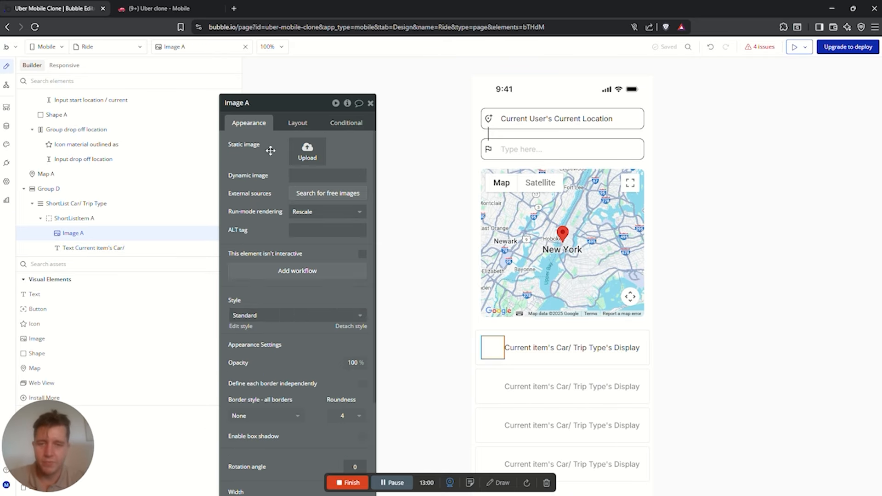
click(511, 352)
click(493, 348)
click(310, 157)
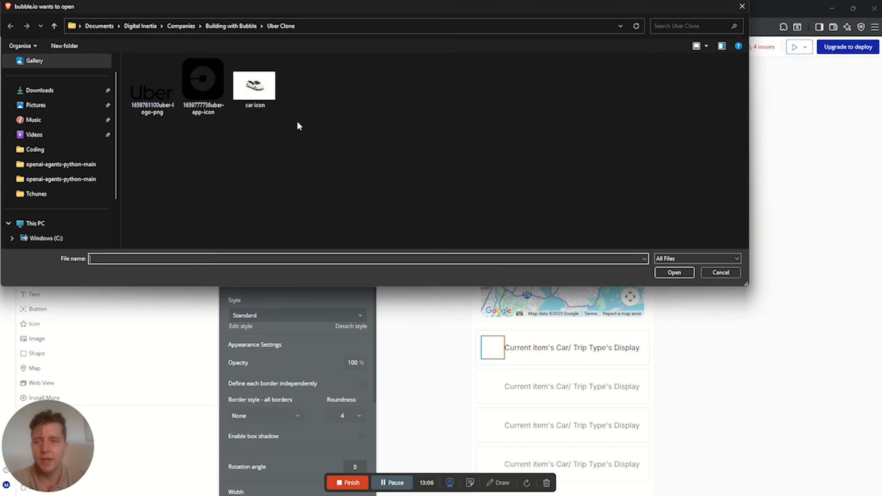
click(254, 86)
click(669, 273)
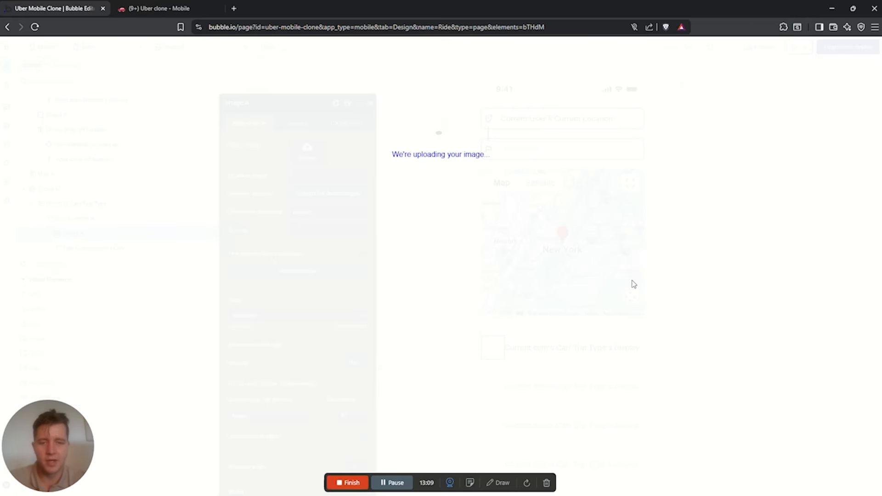
click(546, 350)
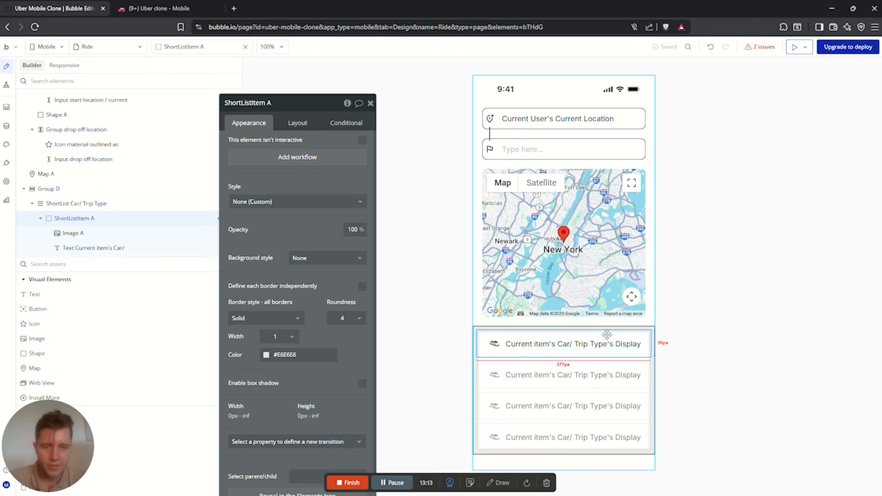
click(621, 344)
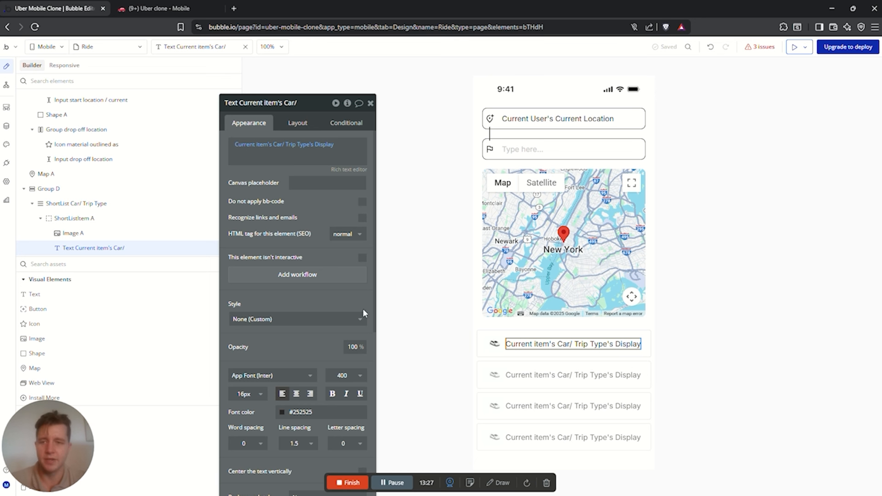
Add a Request Trip button below the trip type list with a dark background
click(102, 269)
text(bu)
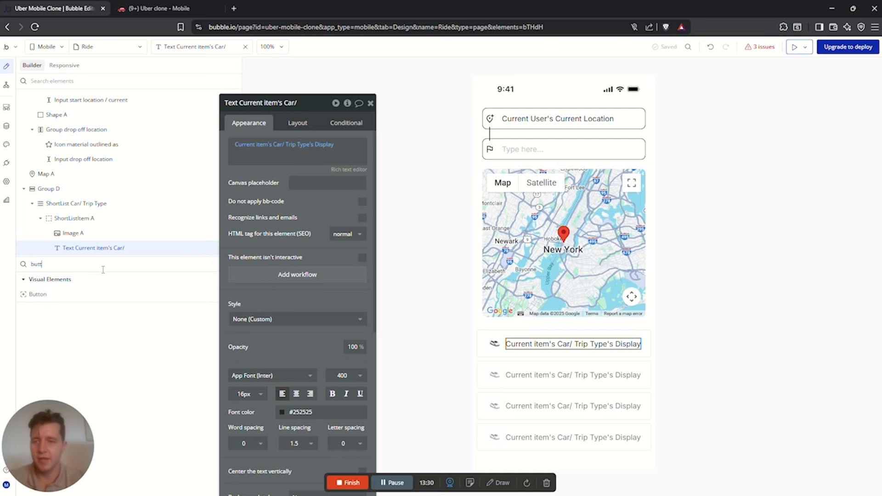
text(tt)
drag(37, 294, 538, 459)
text(Request Trip)
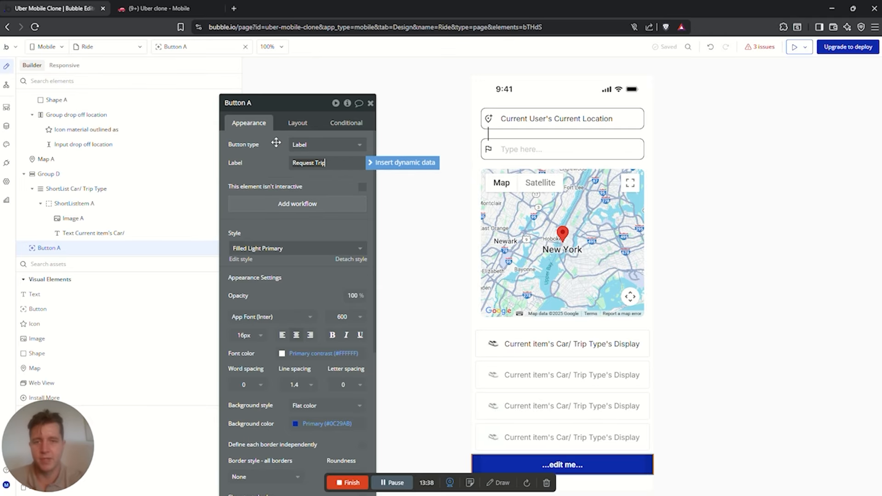
click(297, 424)
click(320, 430)
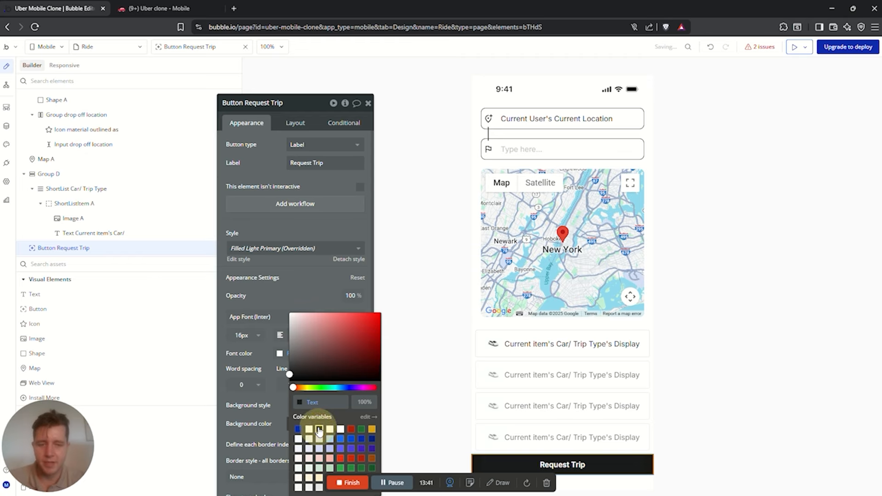
Set the button's left, right, top and bottom margins to 20
click(283, 123)
drag(306, 370, 372, 367)
text(2020)
click(254, 368)
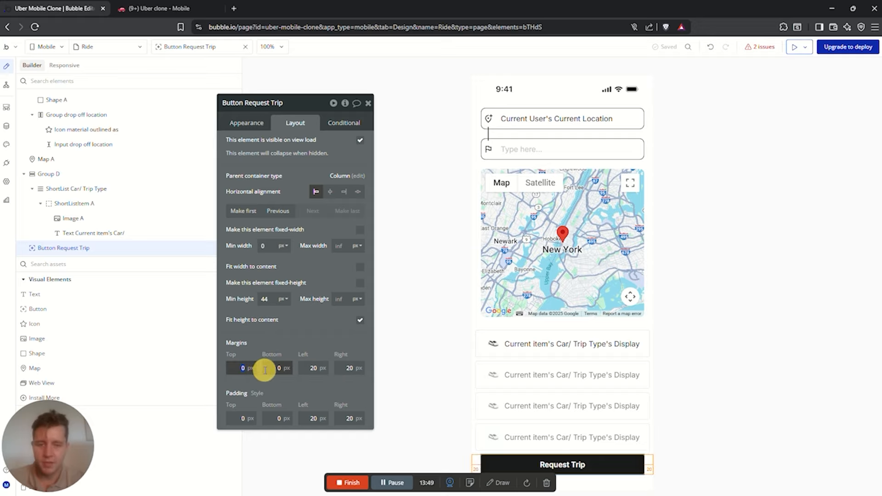
click(288, 368)
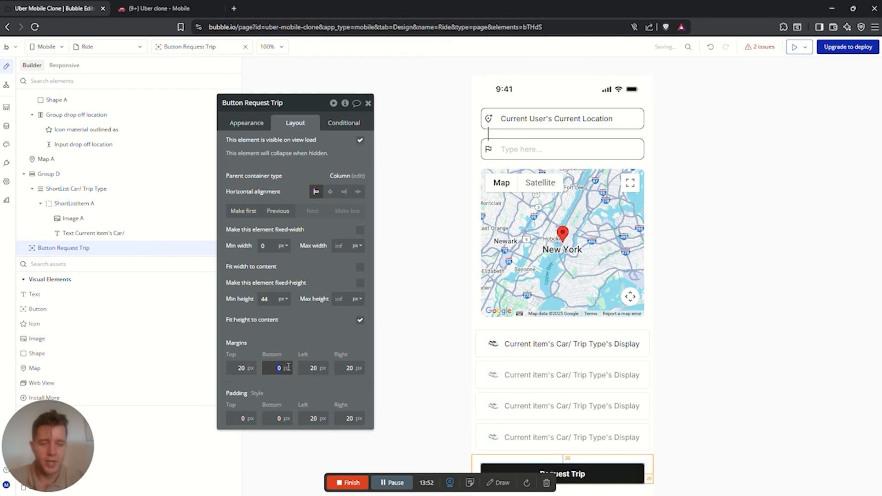
text(20)
scroll(680, 283, down, 1)
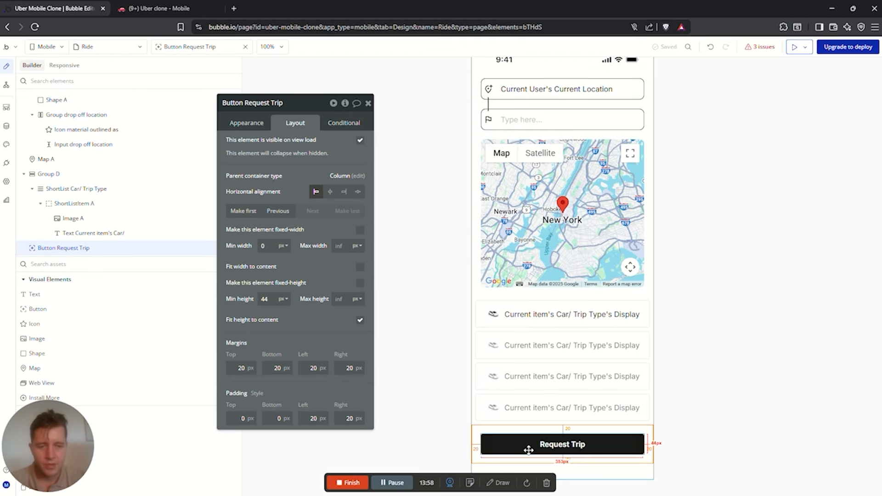
Add a second text element to the first row and turn off Fit width to content on the display text
click(591, 313)
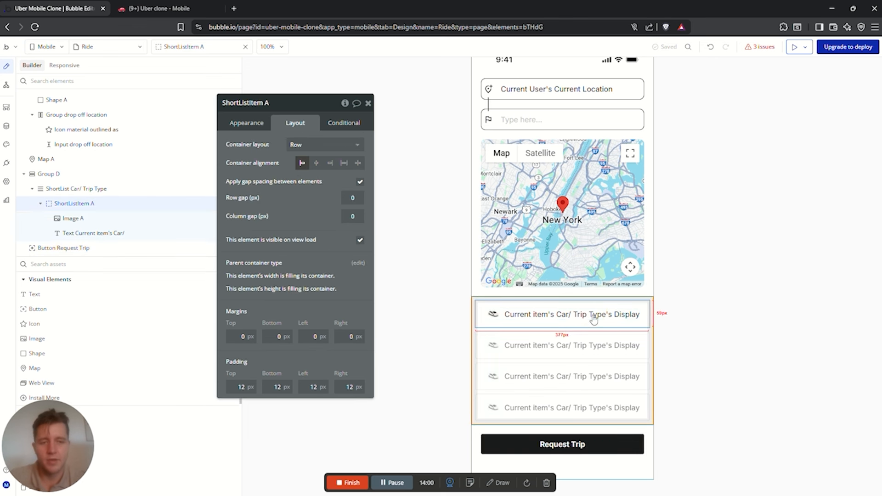
click(628, 313)
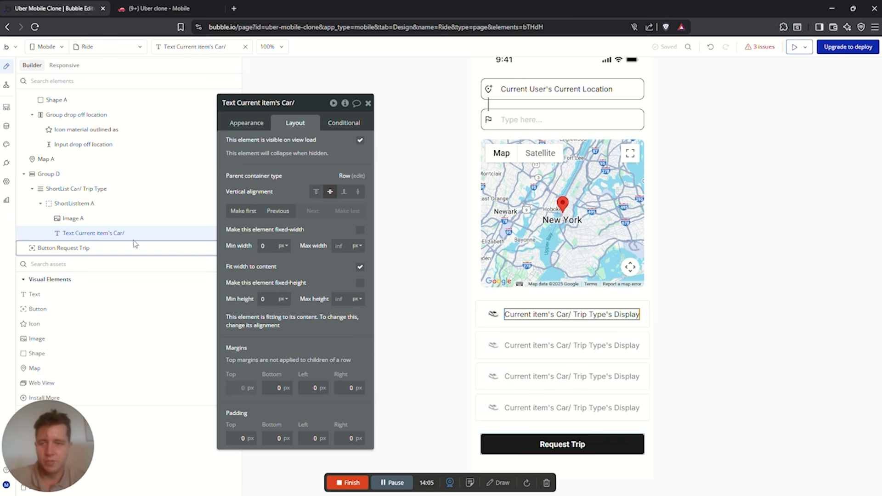
drag(32, 296, 634, 321)
click(295, 123)
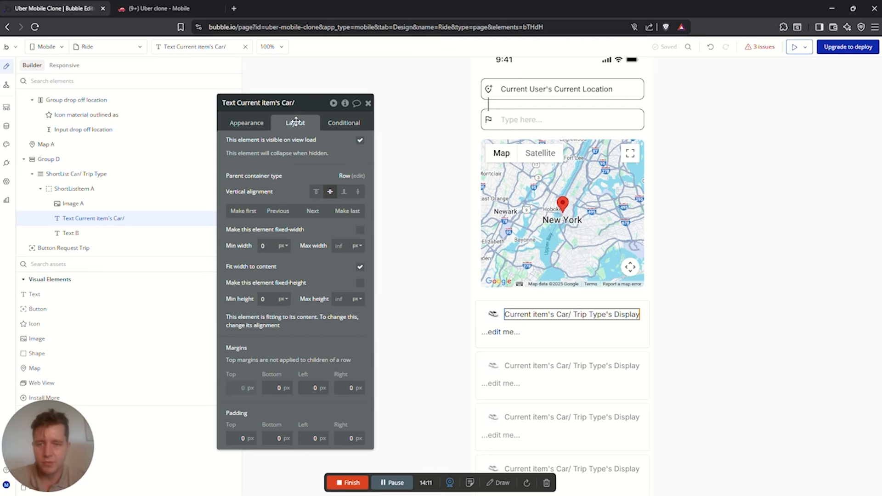
click(360, 267)
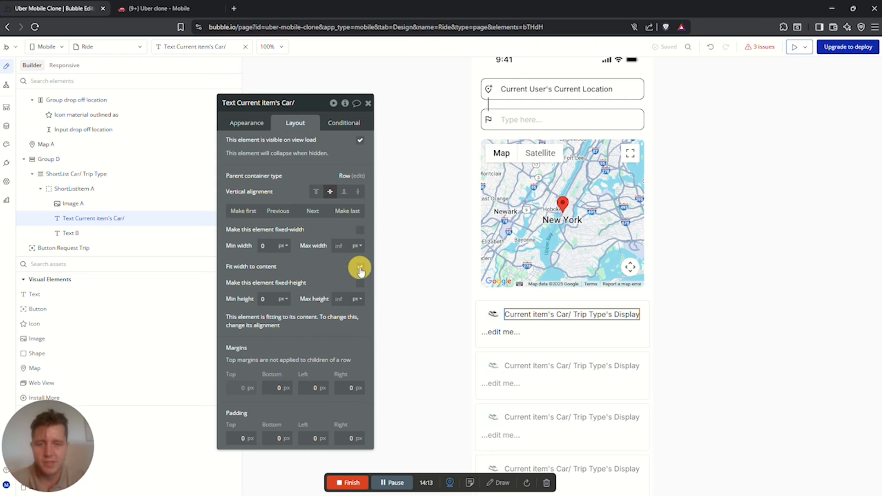
Vertically centre Text B in its row and bring up its text content
click(491, 317)
click(565, 326)
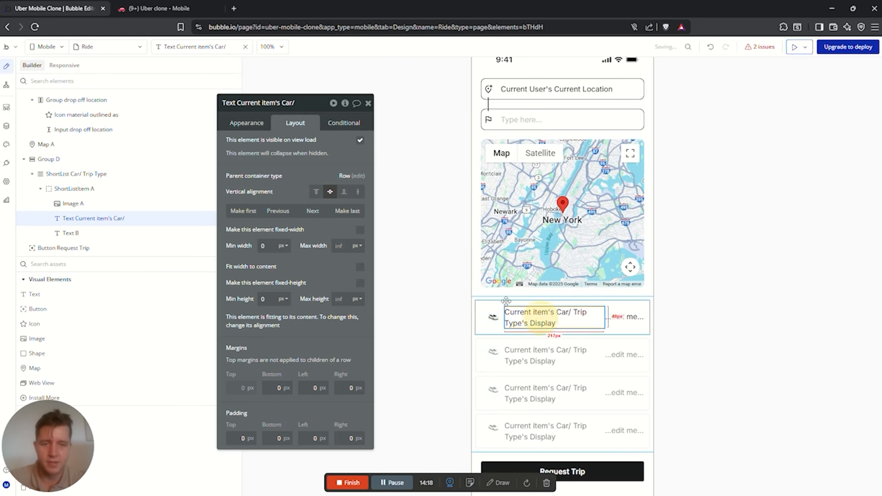
click(624, 317)
click(330, 193)
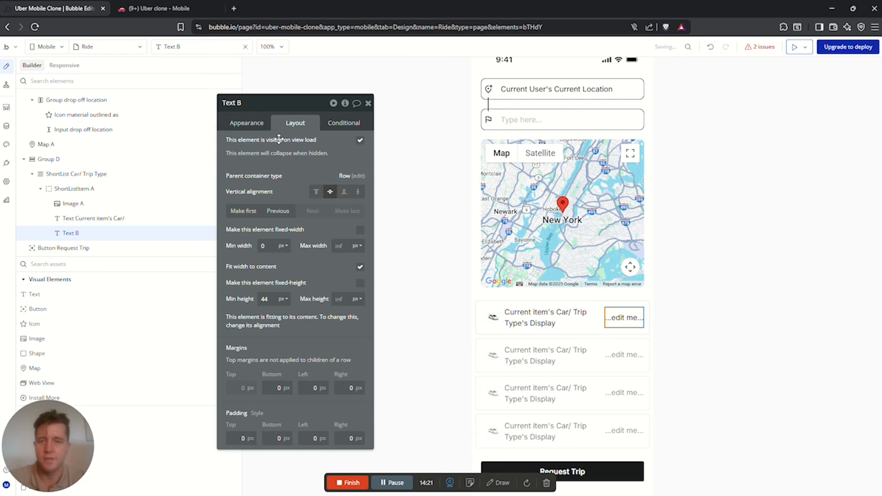
click(246, 122)
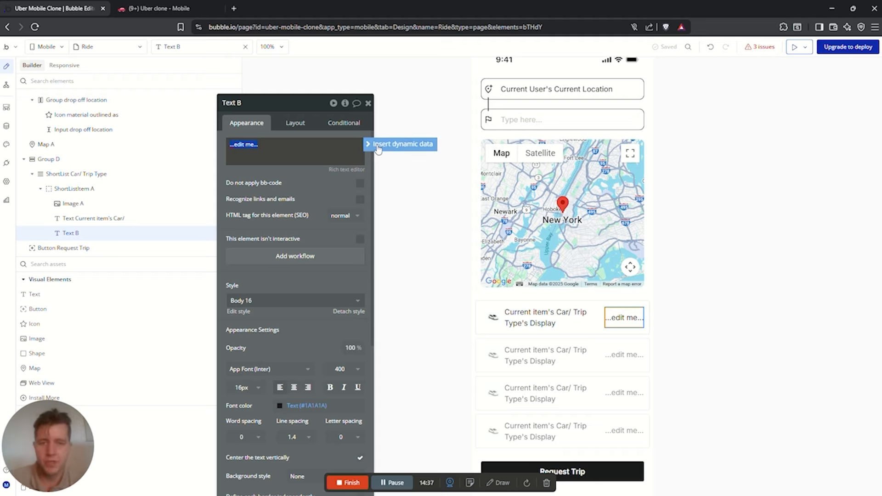
Insert Map A's current marker as dynamic data in Text B
click(374, 144)
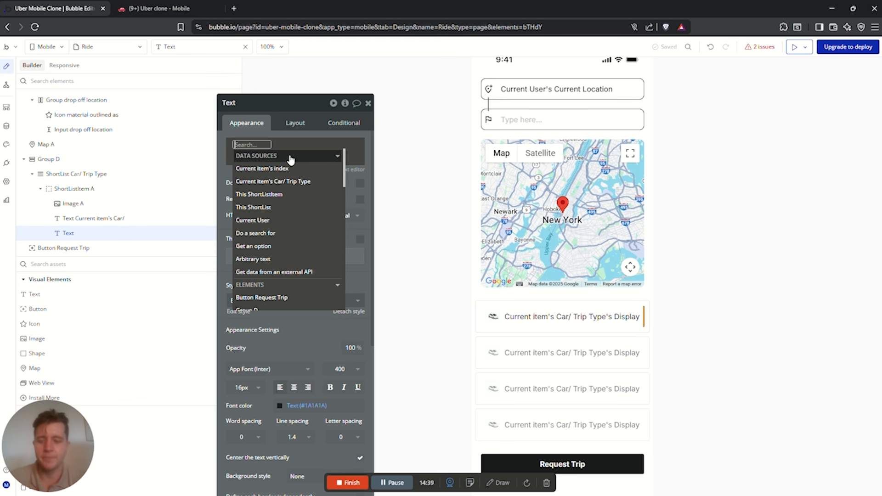
text(input)
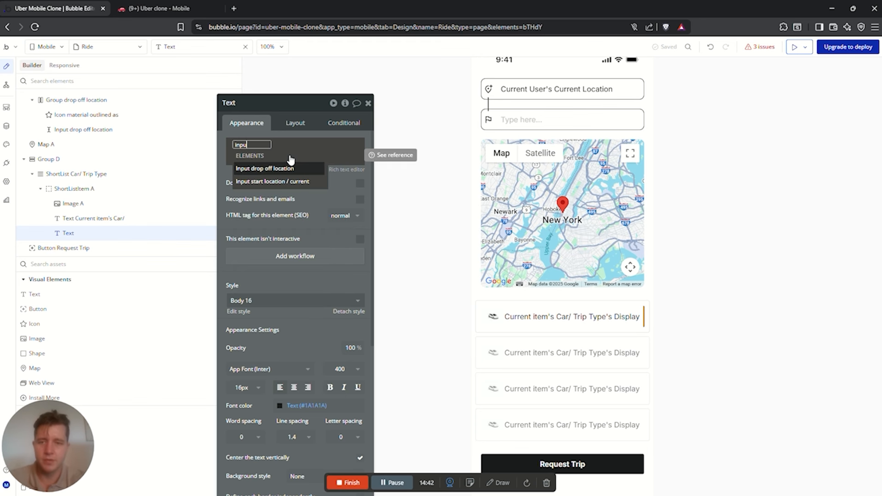
click(266, 168)
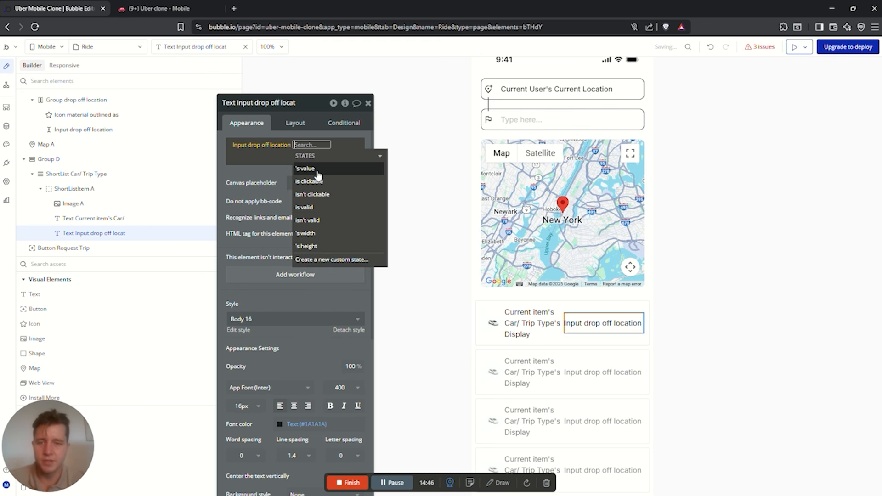
click(261, 144)
text(map)
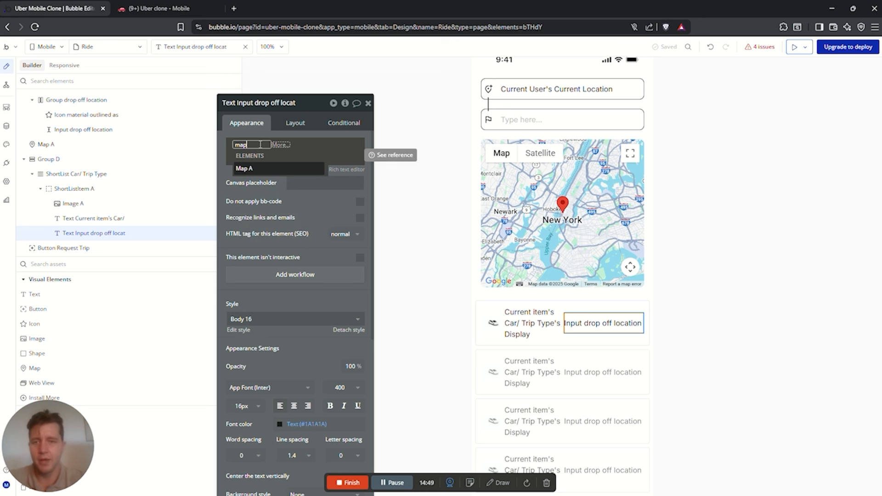
click(273, 170)
click(274, 169)
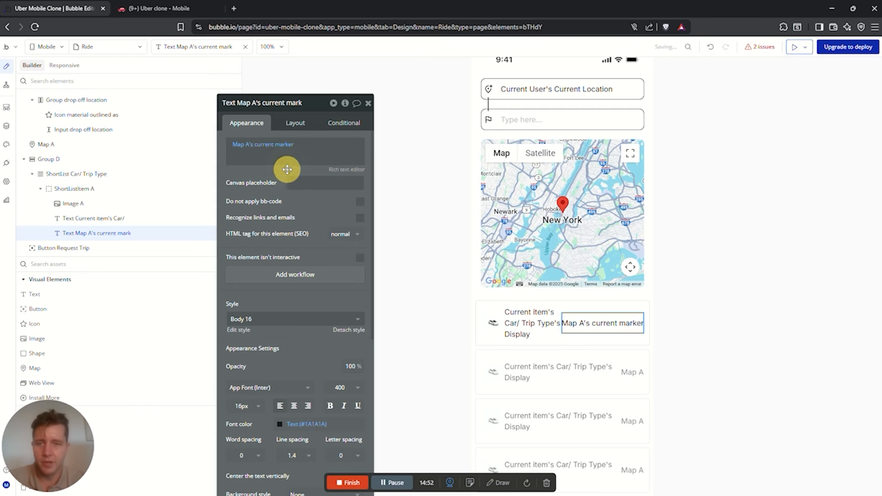
Add :distance from the Input start location's value, measured in kms
click(297, 144)
click(315, 199)
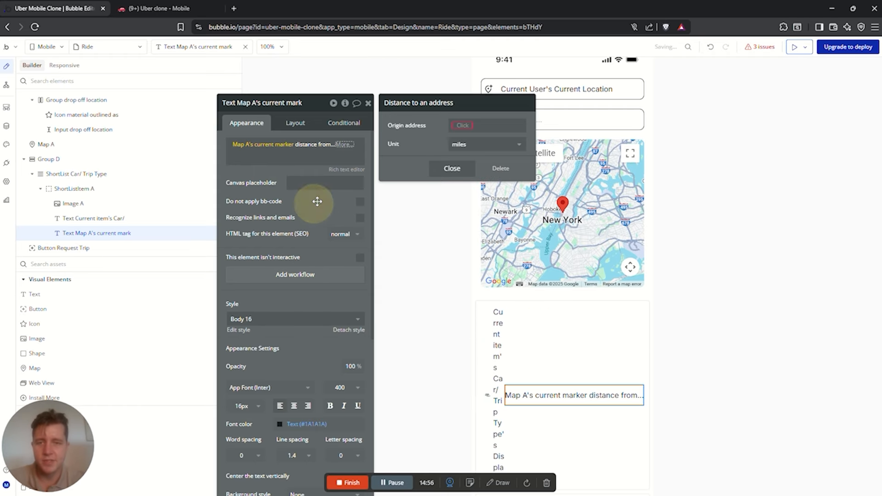
click(458, 125)
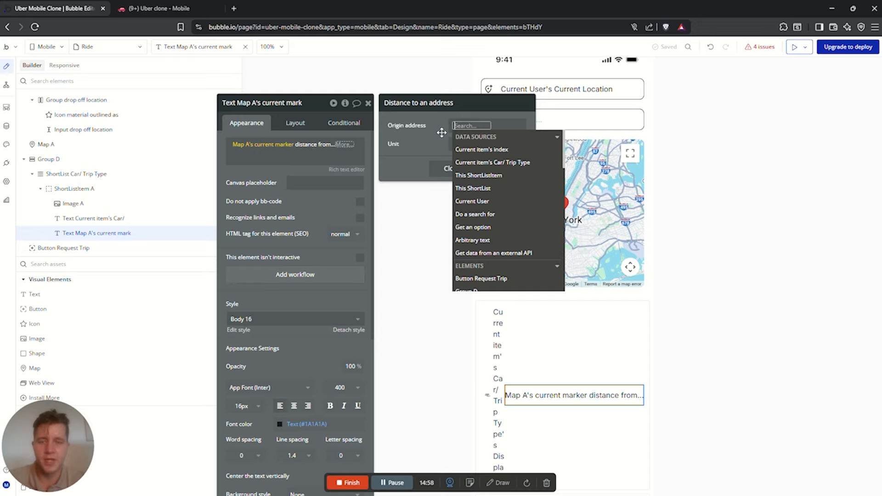
text(inp)
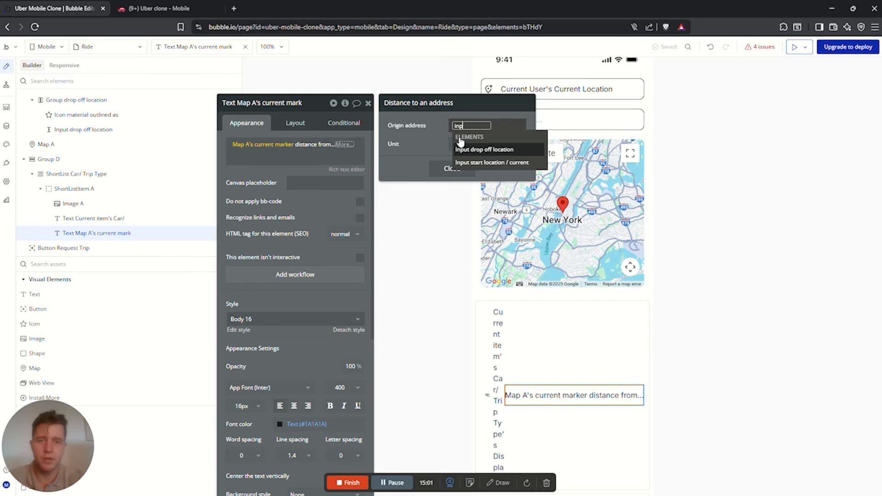
text(u)
click(492, 163)
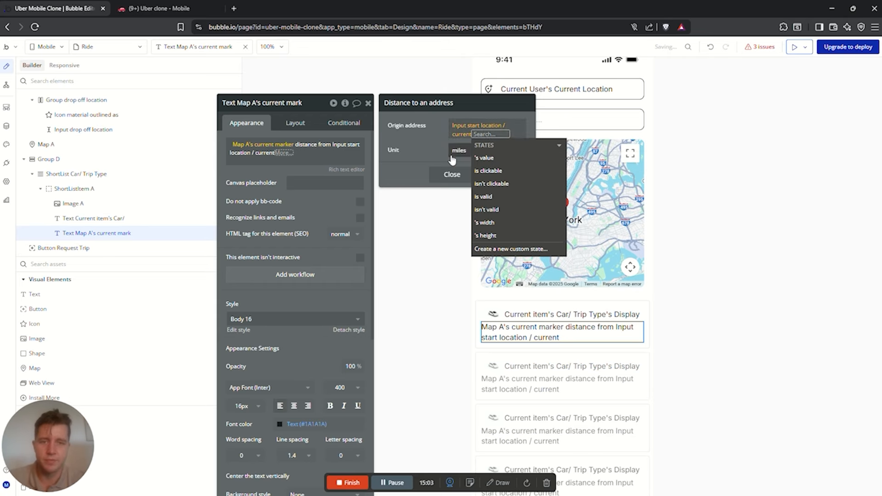
click(494, 158)
click(274, 176)
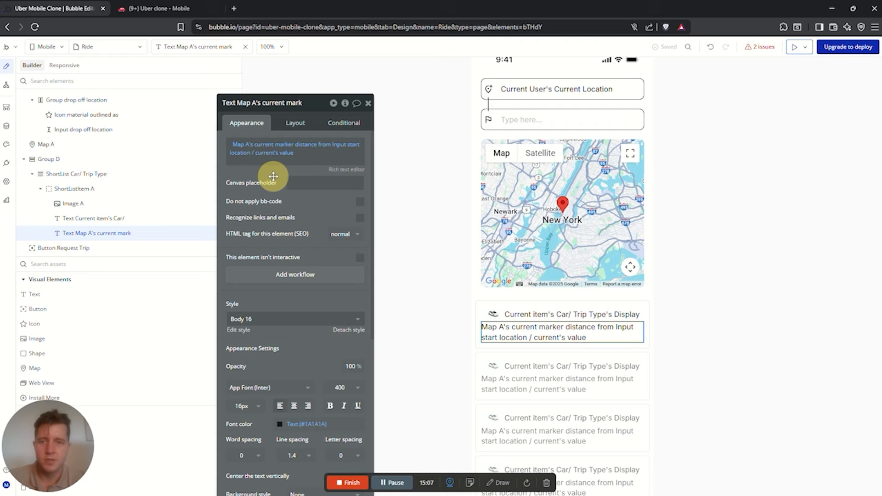
click(307, 145)
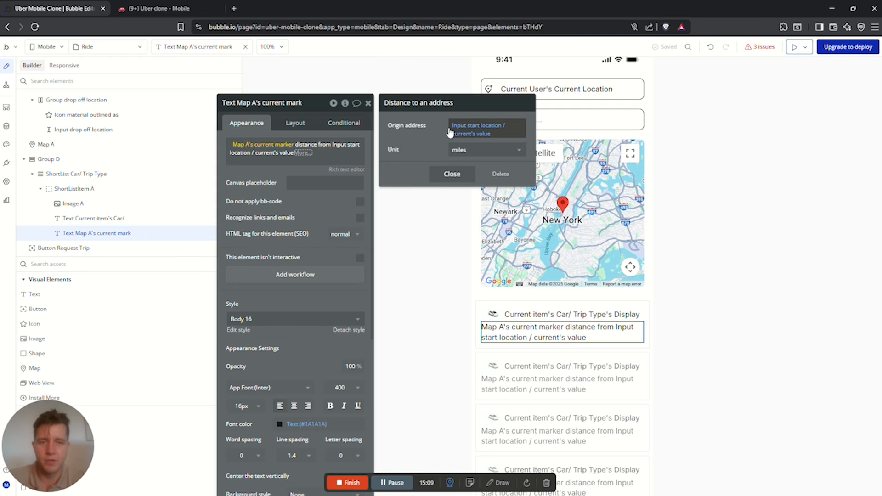
click(482, 150)
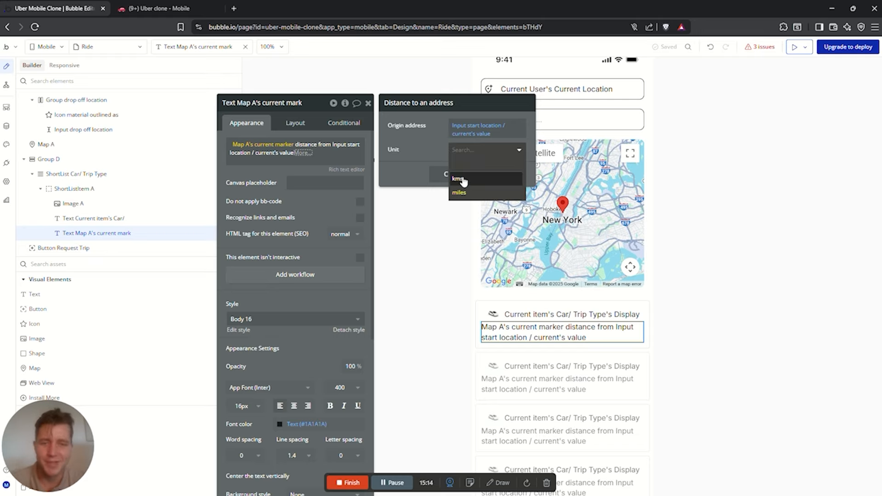
click(479, 179)
click(315, 194)
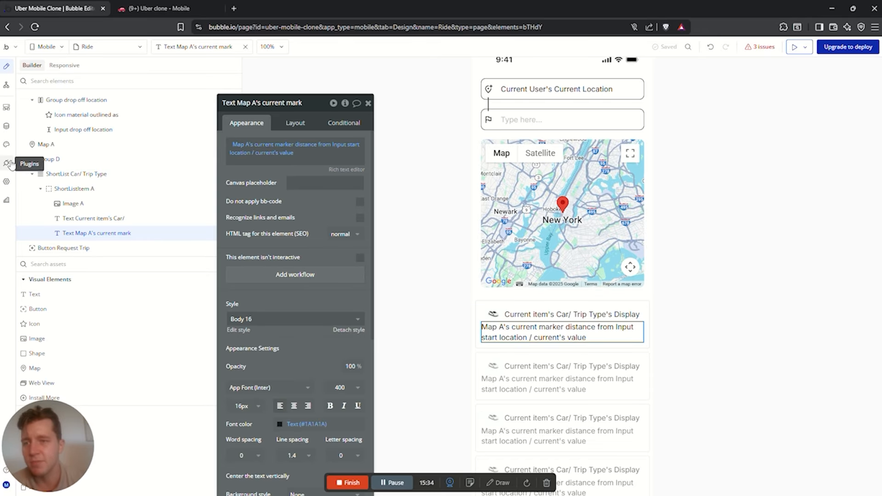
Check Uber X's Price Multiplier value in the Option sets data without changing it
click(7, 126)
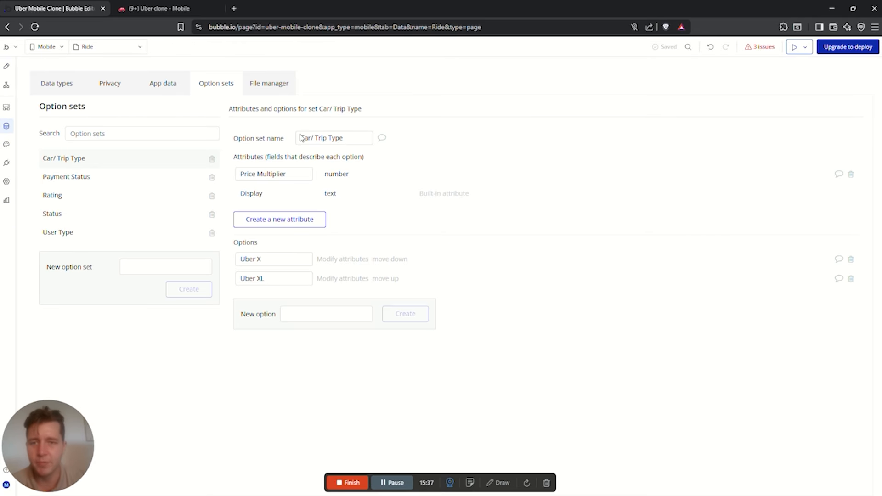
click(300, 179)
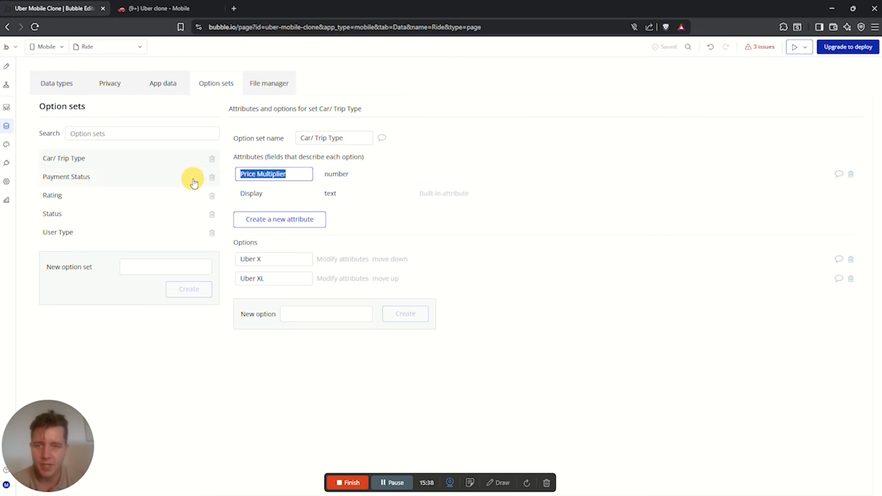
click(343, 259)
double_click(295, 93)
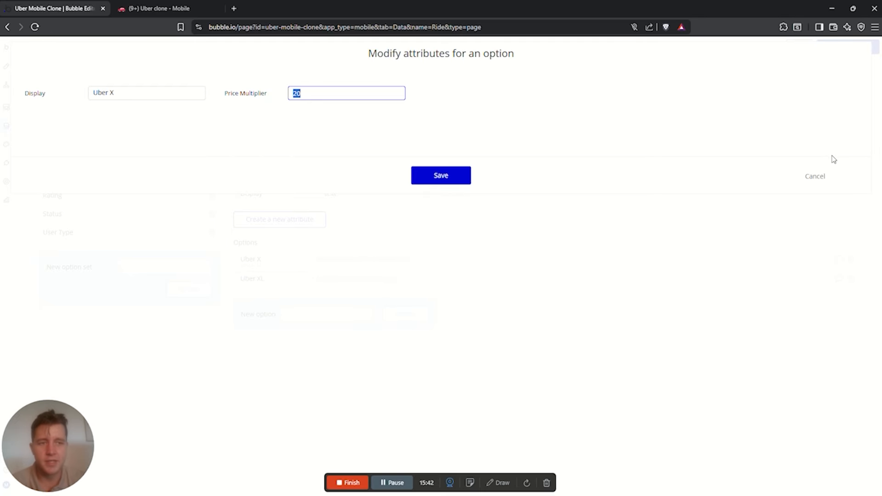
click(816, 179)
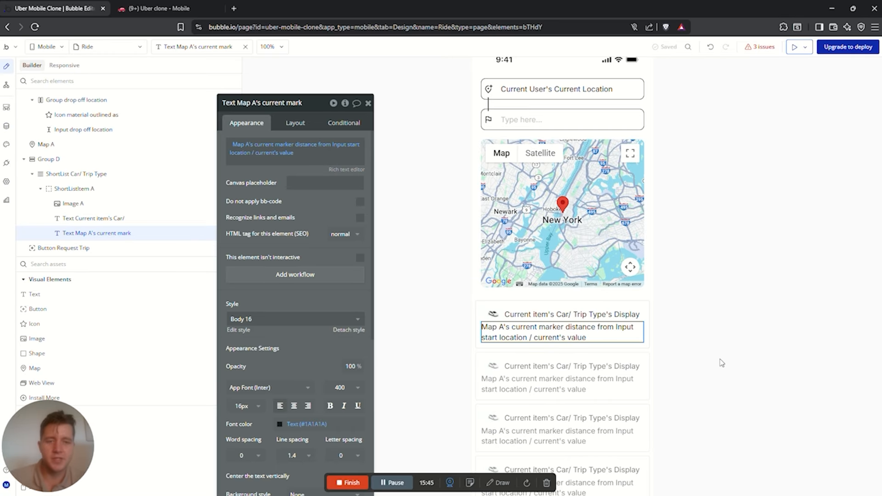
Multiply the distance by the current item's Car/ Trip Type's Price Multiplier
click(285, 152)
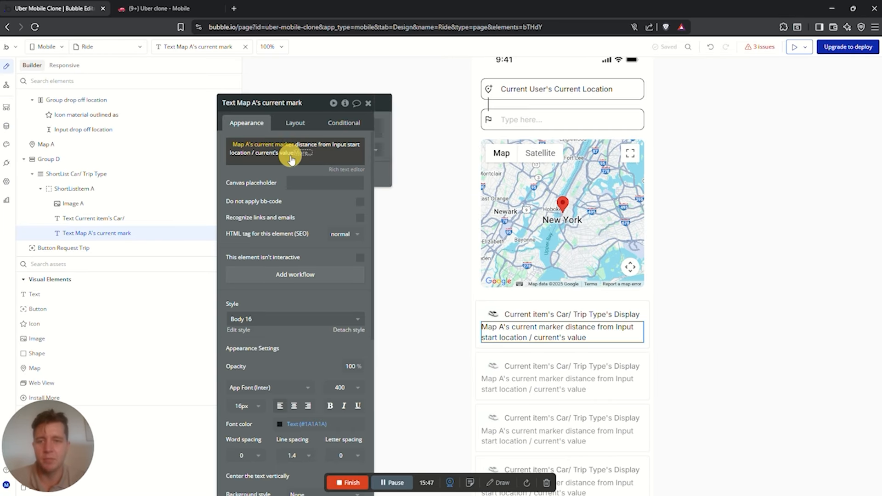
click(304, 154)
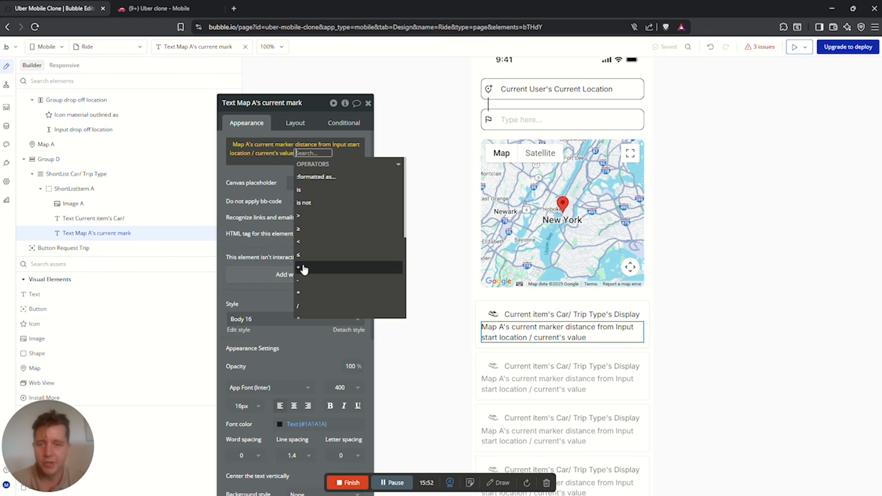
click(305, 294)
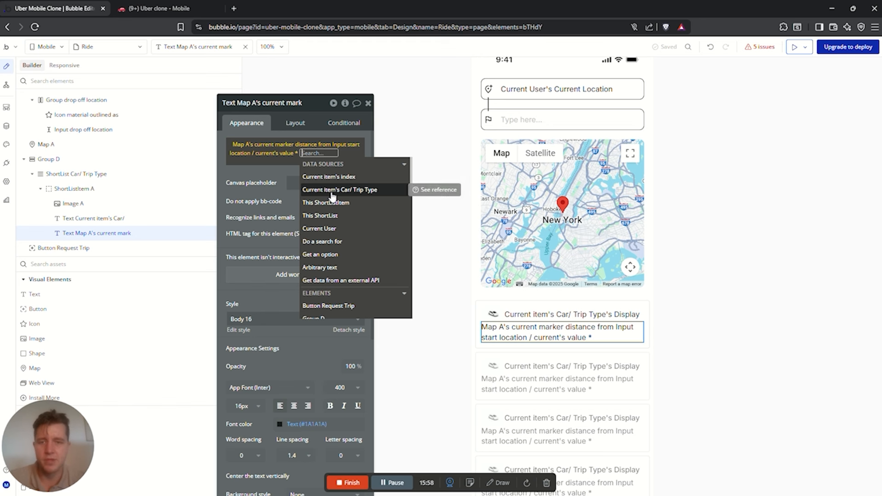
click(331, 190)
click(269, 197)
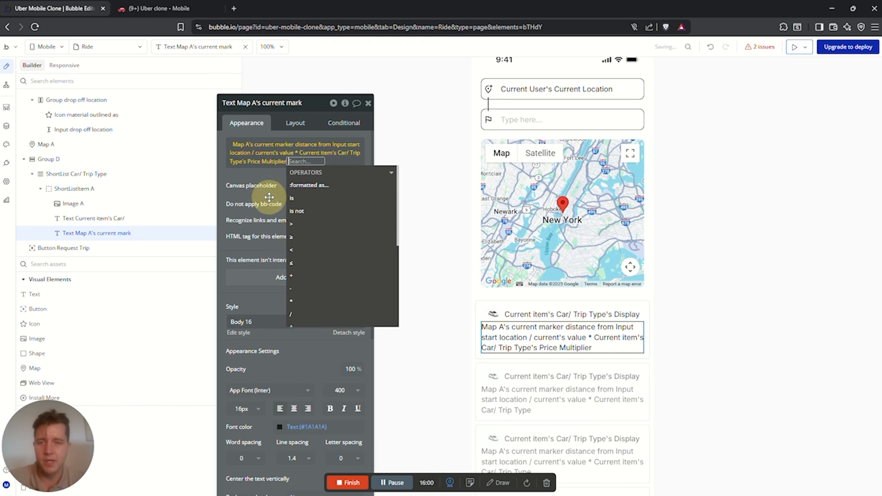
click(245, 177)
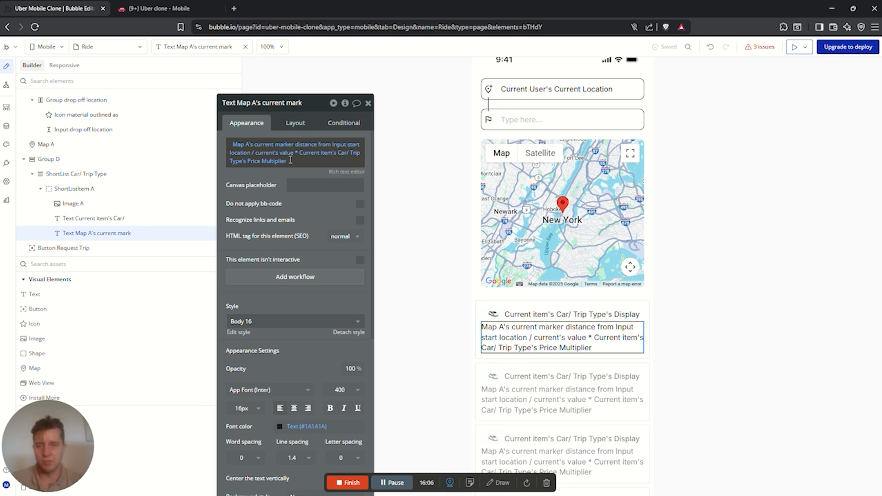
Format the result as a number with 2 decimal places and copy the expression
click(290, 161)
click(291, 161)
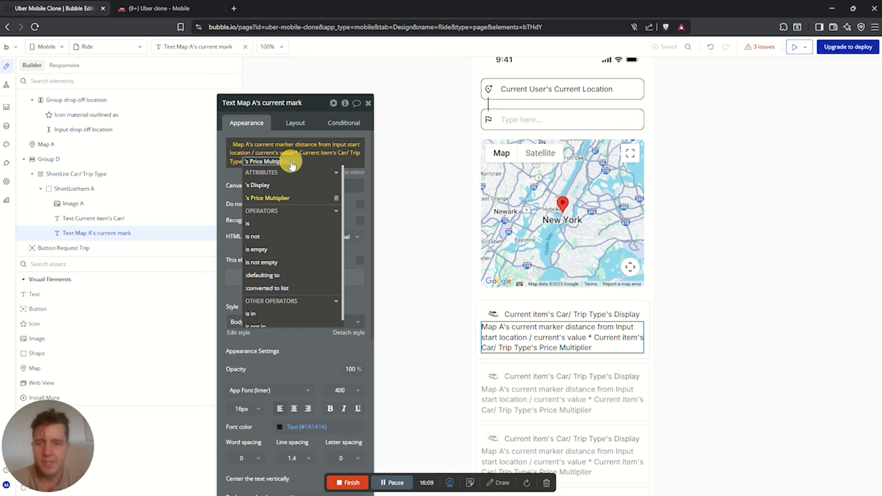
click(307, 186)
click(474, 144)
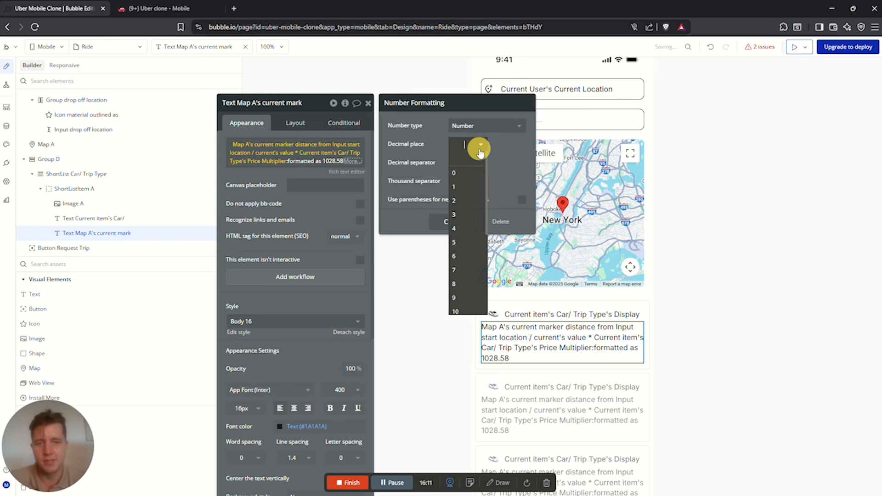
click(457, 201)
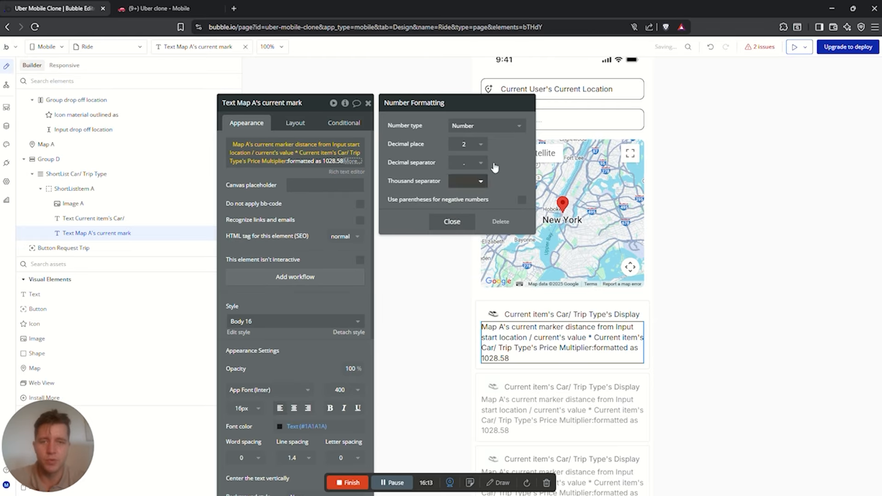
click(322, 202)
scroll(568, 256, down, 2)
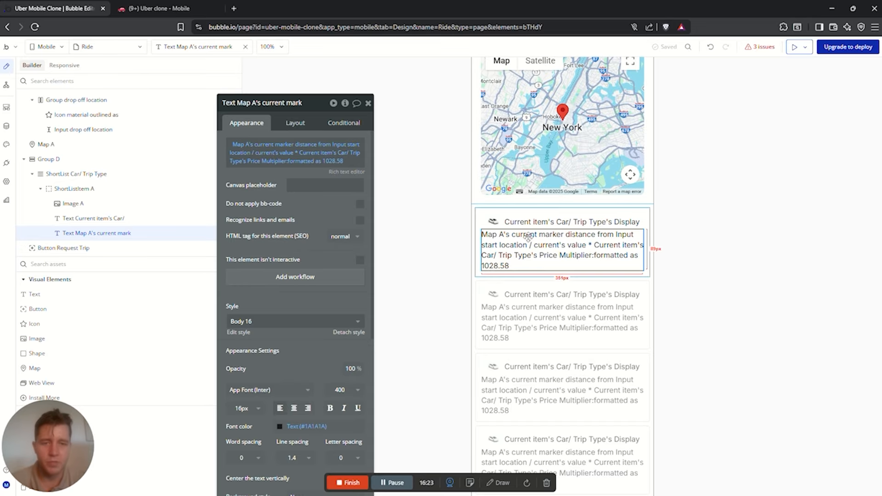
scroll(609, 299, down, 2)
scroll(607, 248, up, 3)
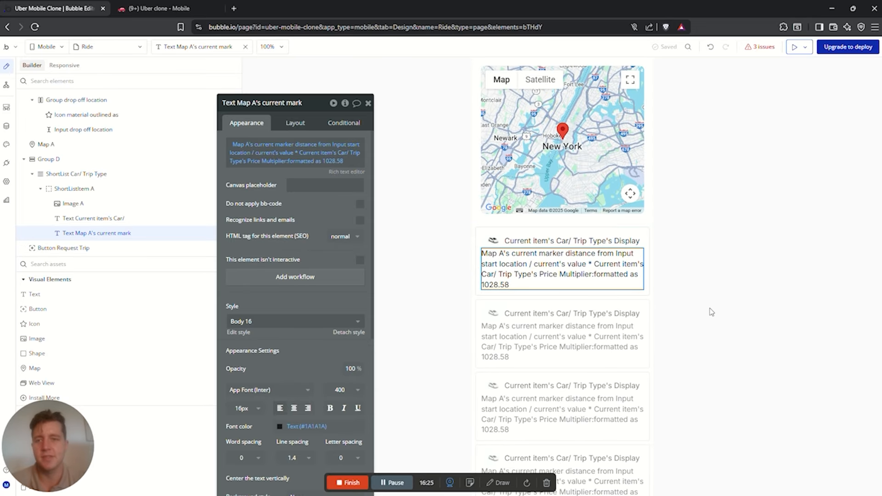
scroll(614, 377, down, 1)
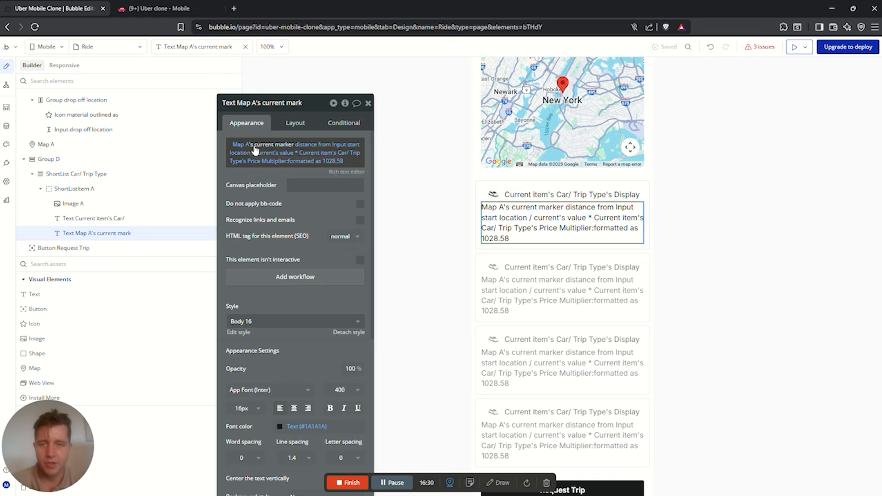
right_click(284, 146)
click(315, 121)
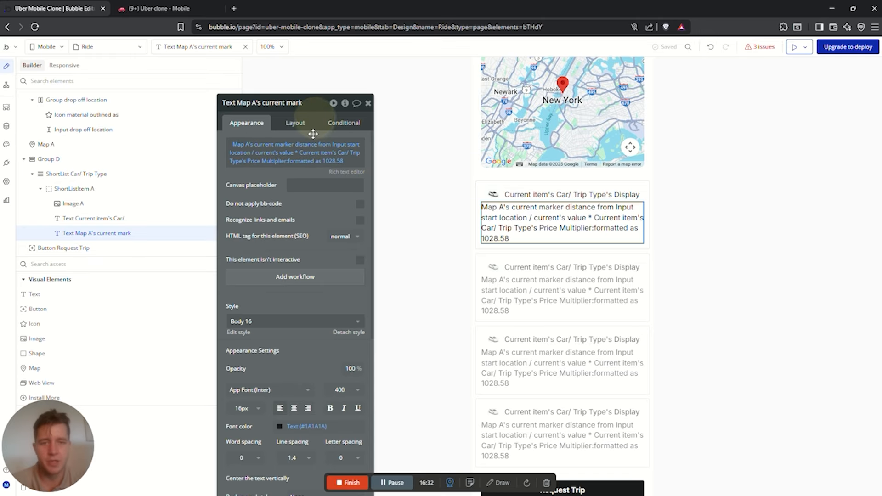
Create a number custom state called Trip Price on ShortList Car/ Trip Type
click(475, 186)
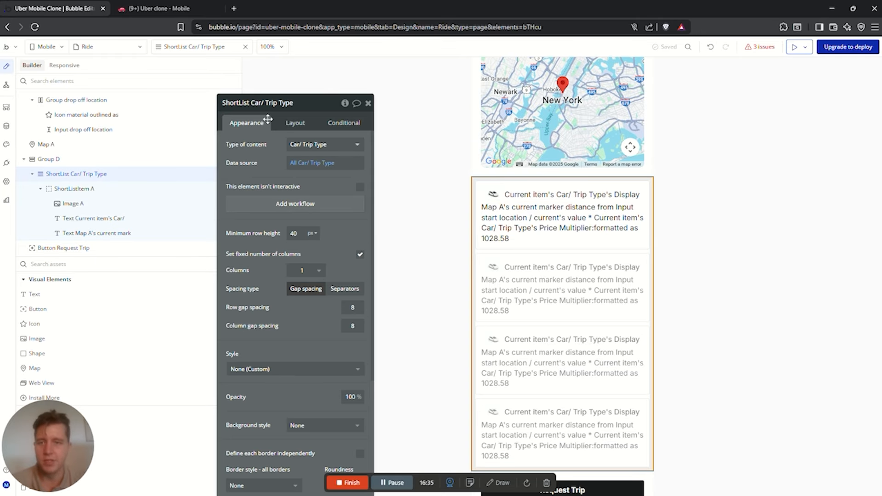
click(345, 103)
click(413, 134)
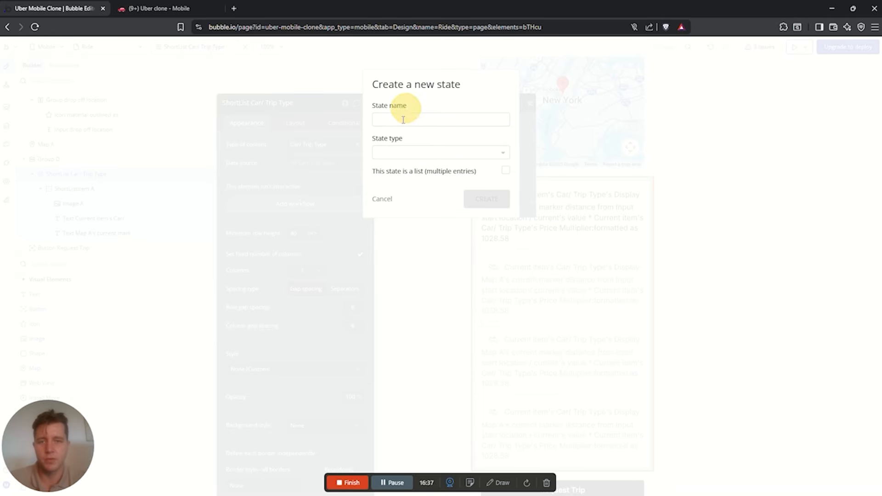
click(403, 120)
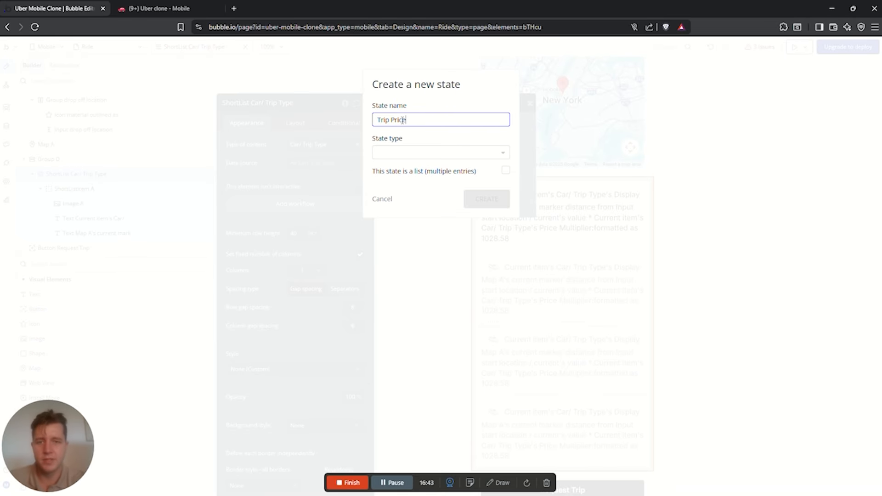
click(402, 152)
text(num)
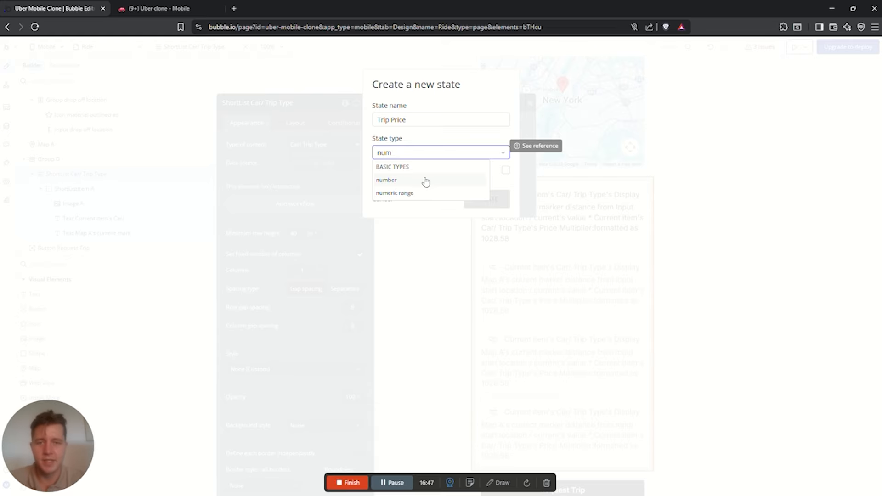
click(403, 180)
click(491, 201)
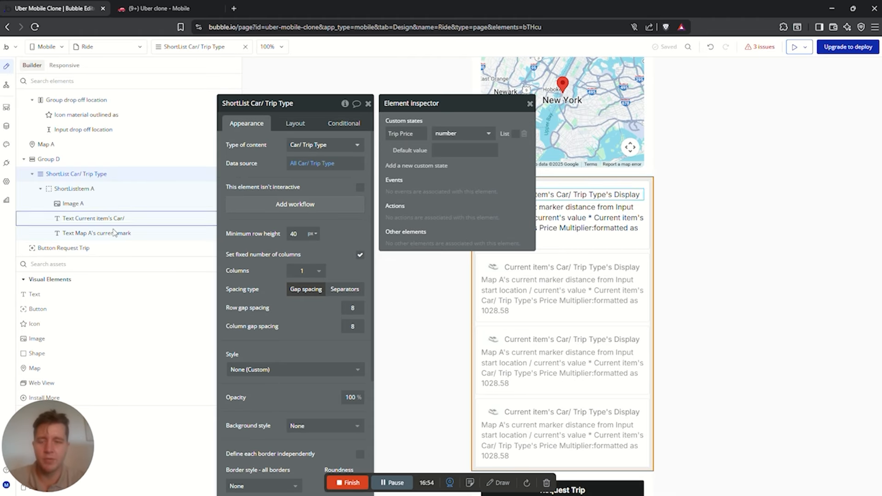
click(692, 399)
click(583, 233)
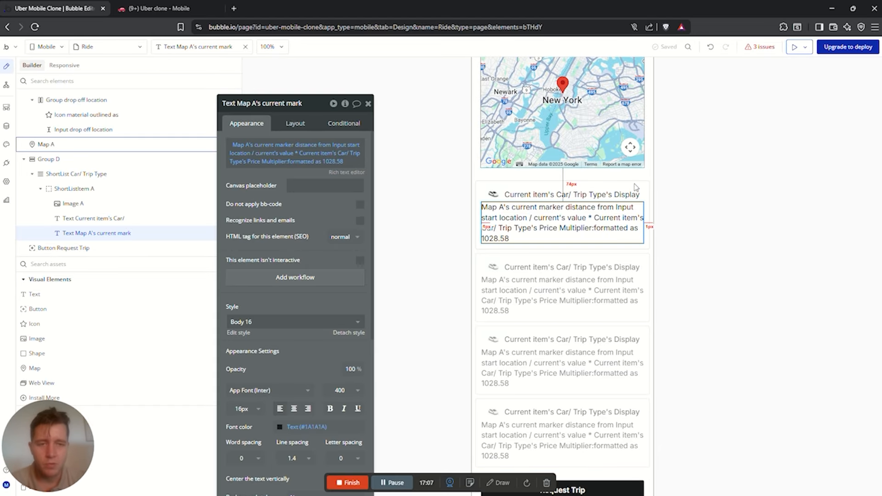
click(794, 50)
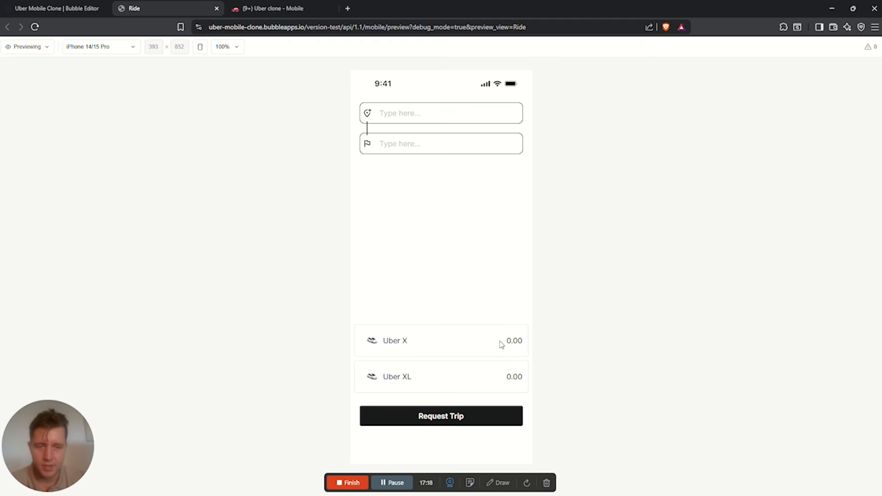
click(515, 341)
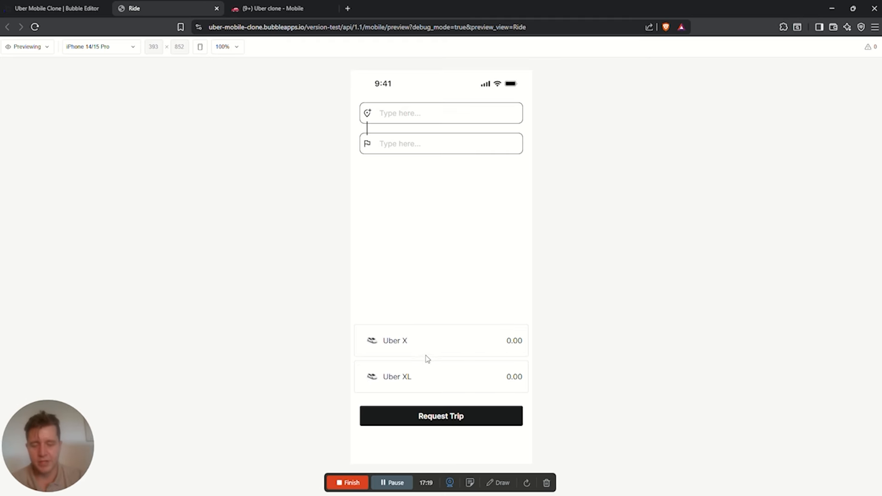
click(425, 377)
click(421, 332)
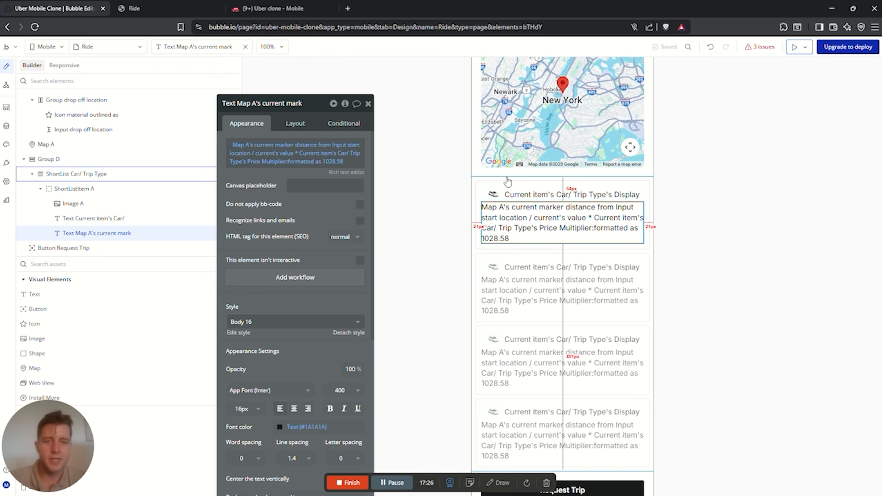
click(508, 182)
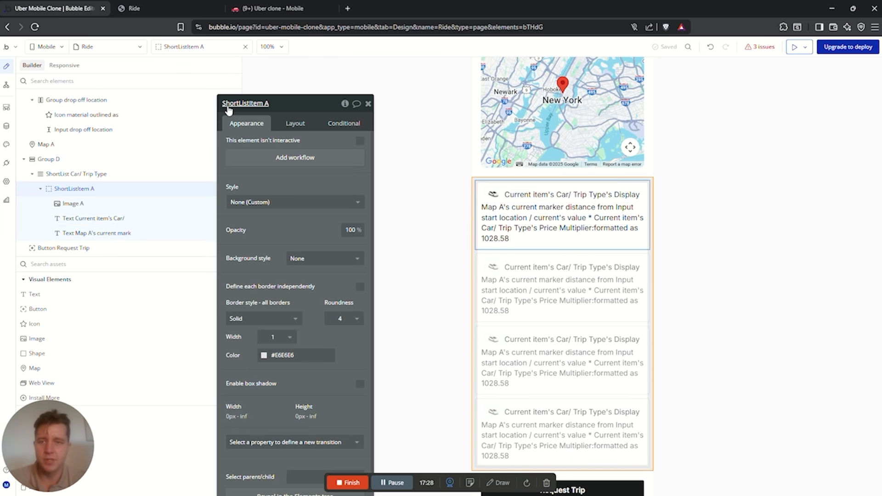
Add a Car/ Trip Type custom state of type Car/ Trip Type to the shortlist
click(345, 104)
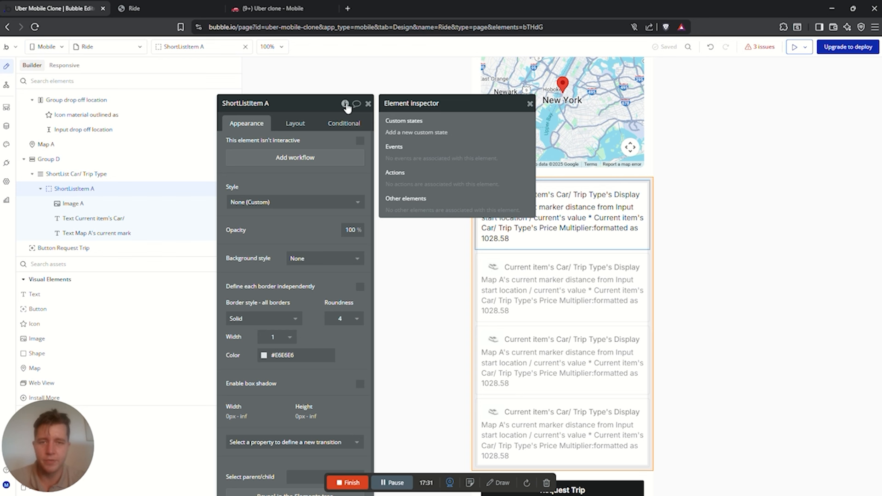
click(78, 174)
click(344, 104)
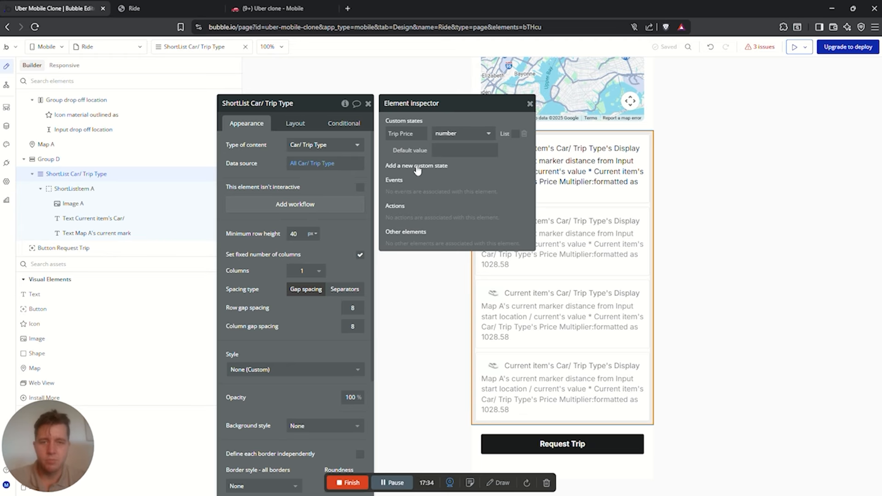
click(418, 167)
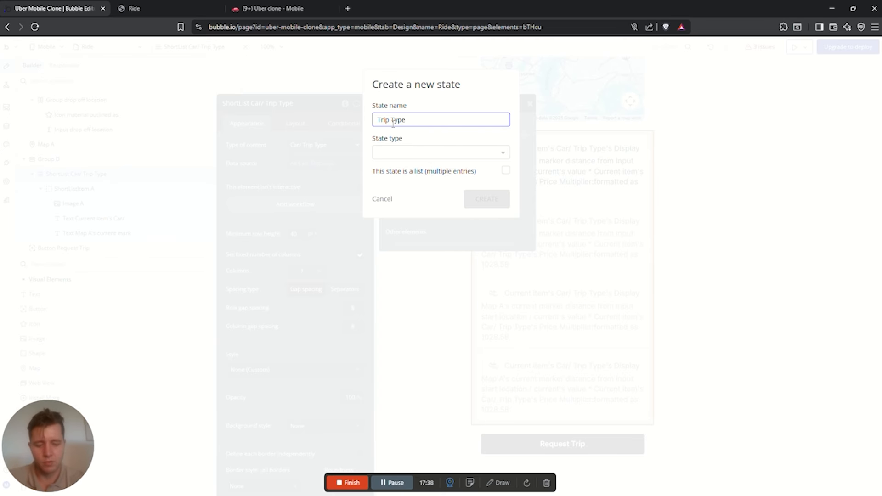
text(Car/)
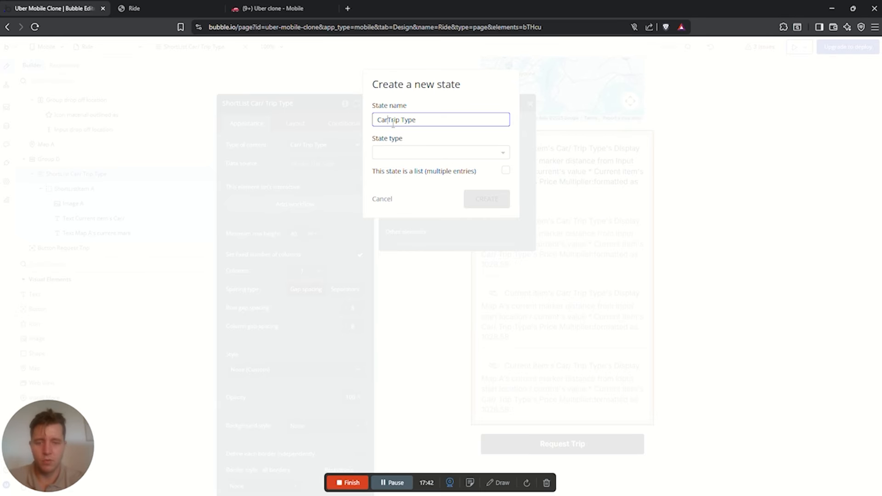
click(424, 156)
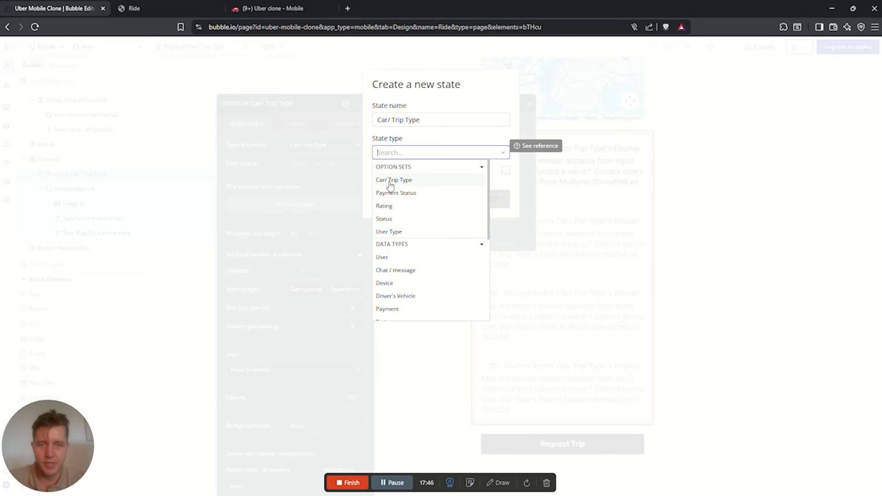
click(390, 183)
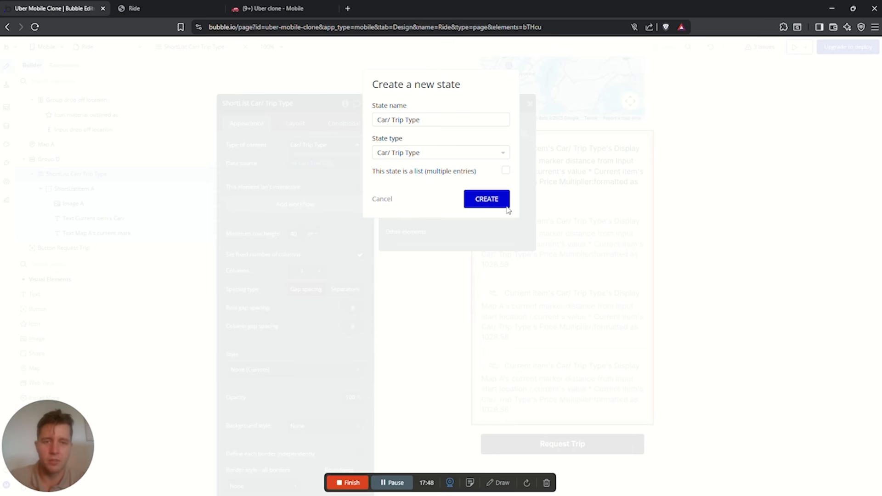
click(487, 201)
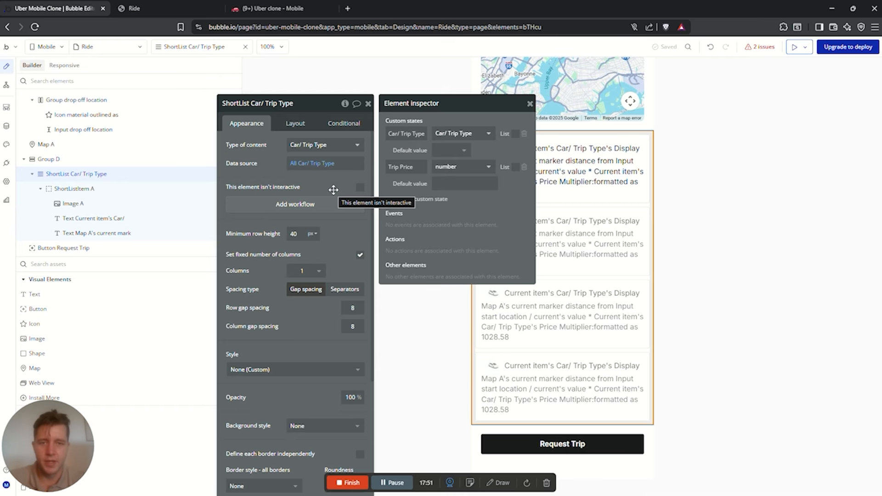
Start a new workflow for when ShortListItem A is tapped
click(693, 155)
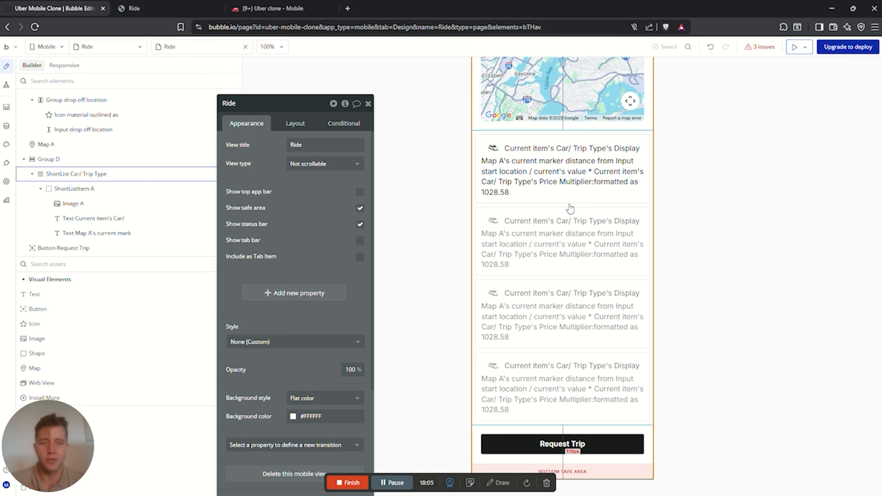
click(480, 138)
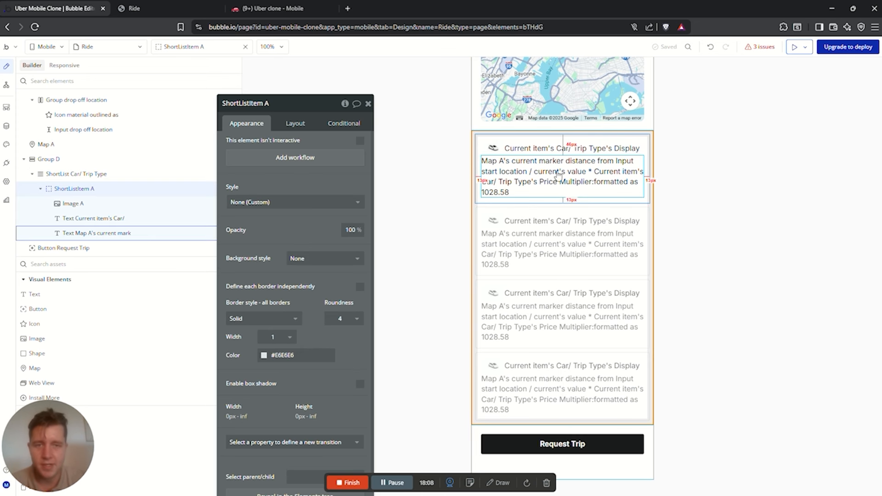
click(295, 157)
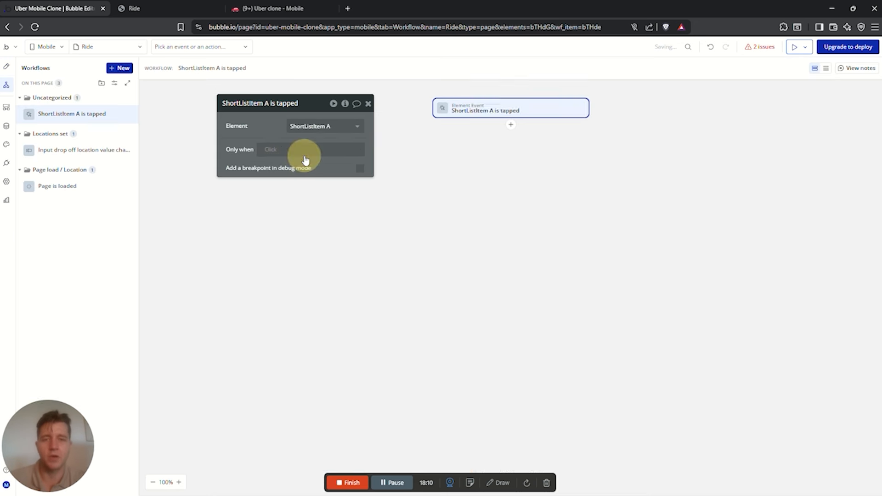
Add a Set state action setting the shortlist's Car/ Trip Type to the current item's Car/ Trip Type
click(511, 128)
text(set st)
click(547, 148)
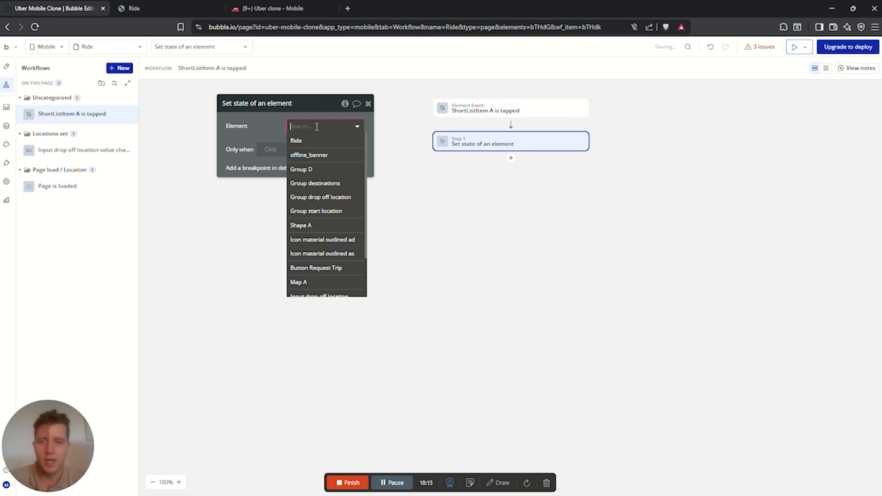
text(short)
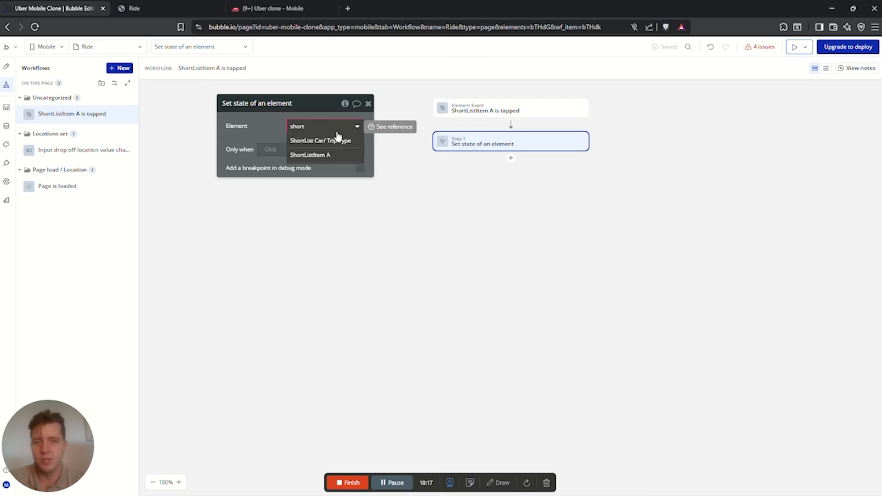
click(317, 143)
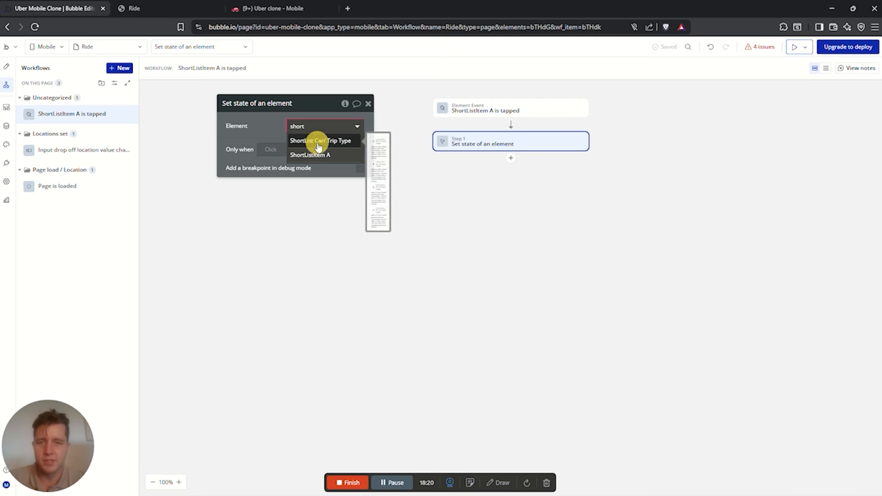
click(324, 144)
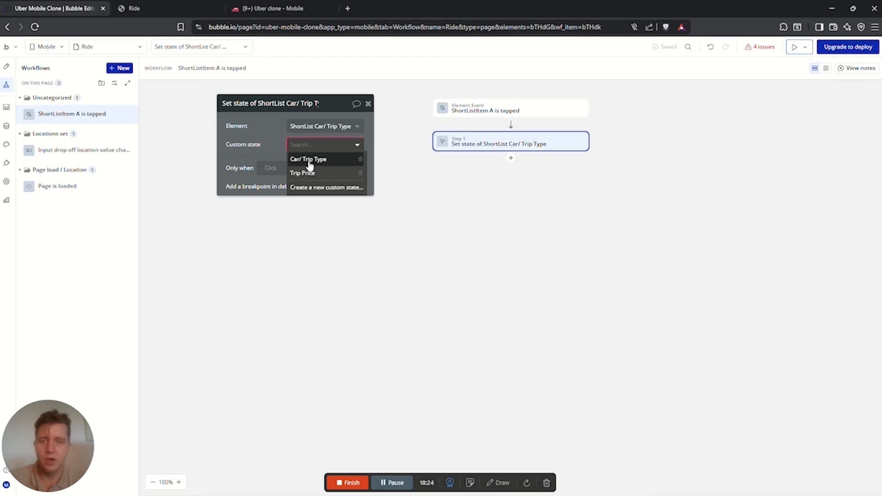
click(309, 160)
click(306, 163)
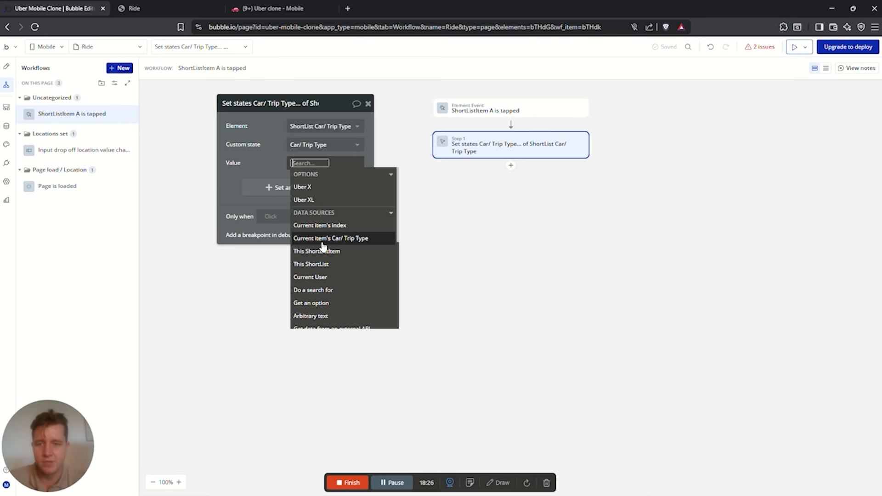
click(324, 238)
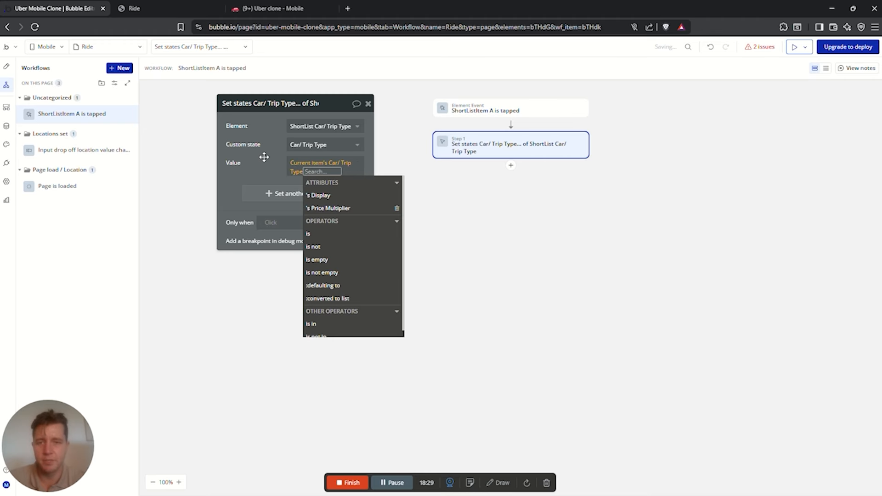
click(511, 165)
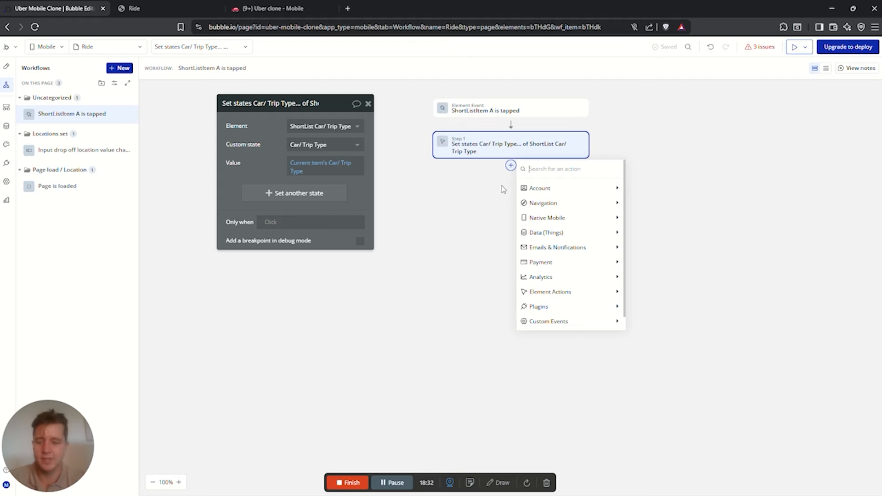
Add Trip Price as a second state in the same action, value left empty
text(set)
click(455, 180)
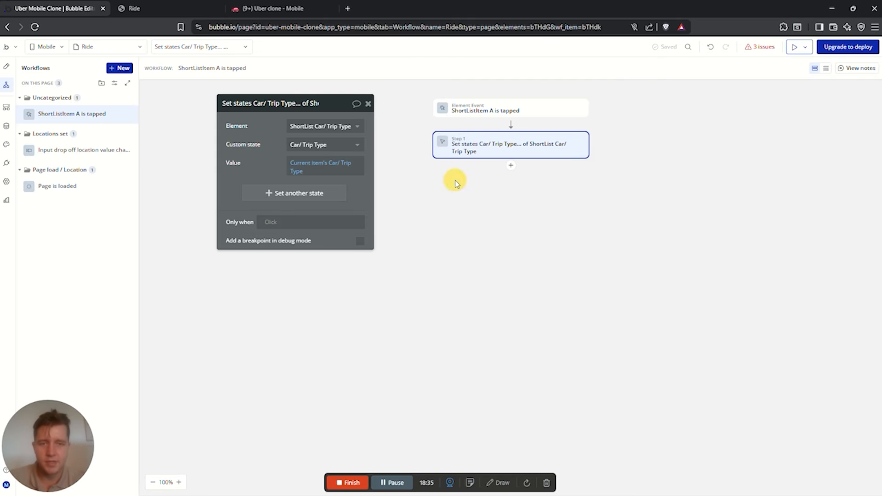
click(271, 193)
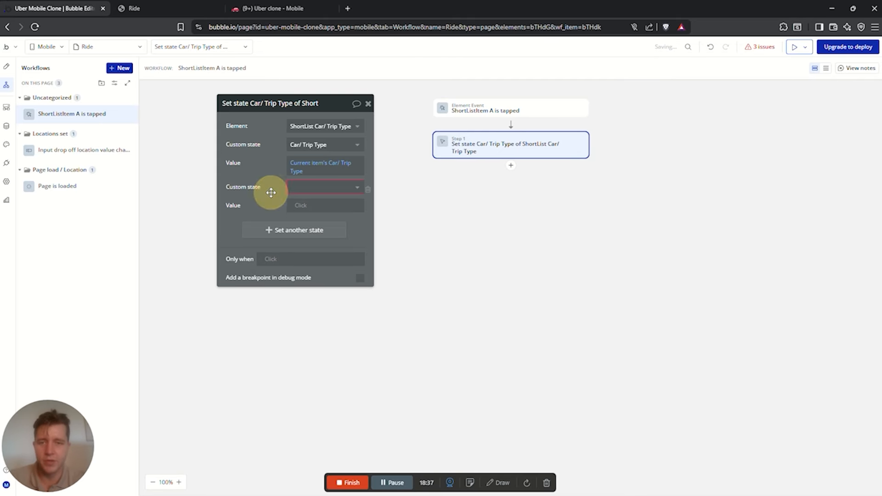
click(309, 189)
click(306, 215)
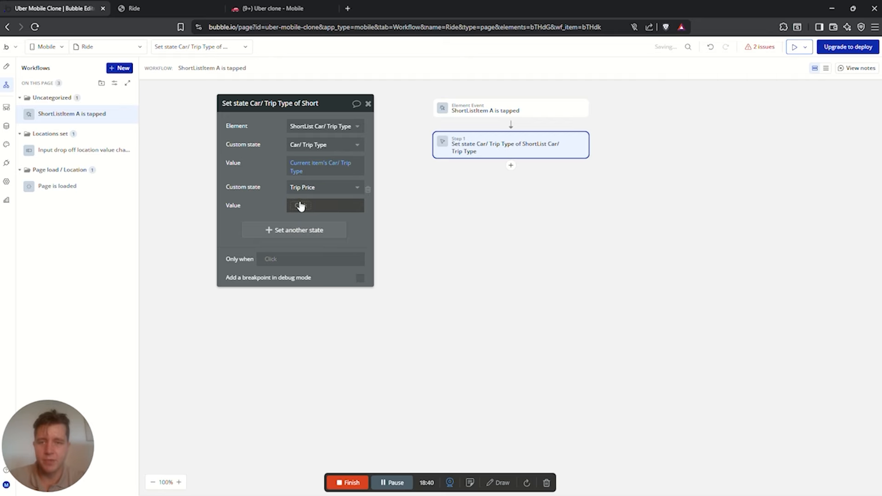
click(296, 205)
click(282, 191)
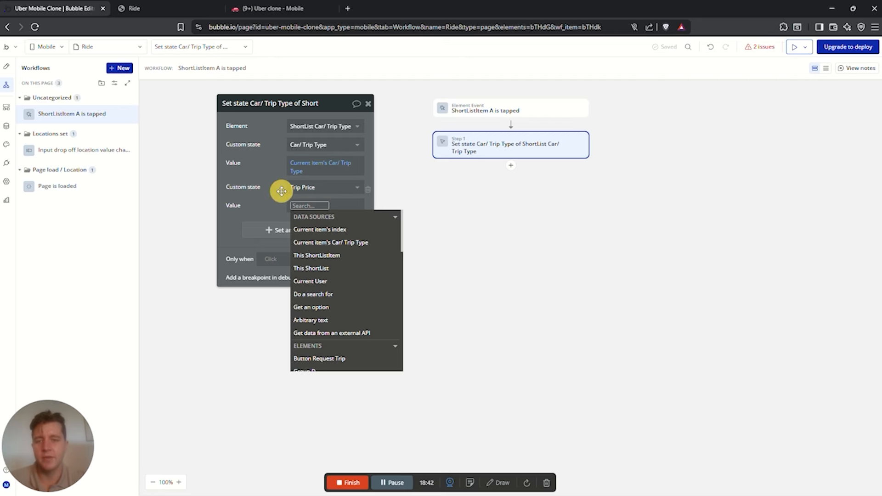
Copy the price text's expression and paste it as the Trip Price value
click(7, 65)
click(530, 260)
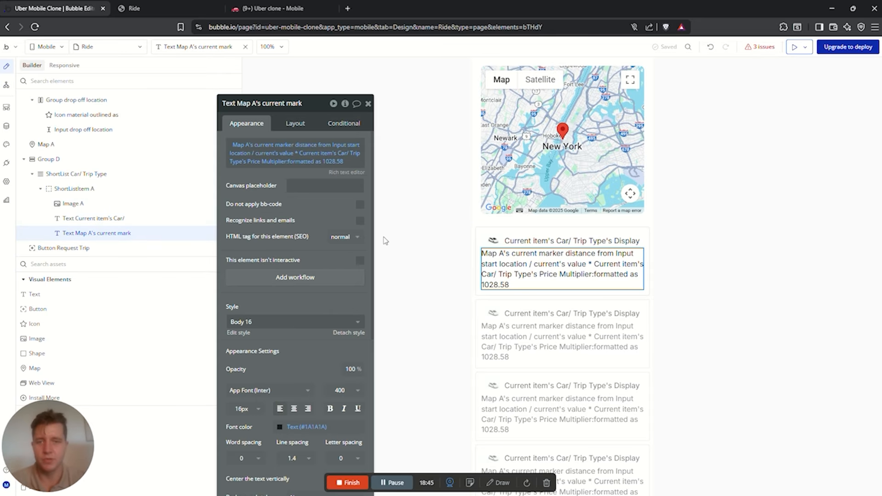
right_click(264, 150)
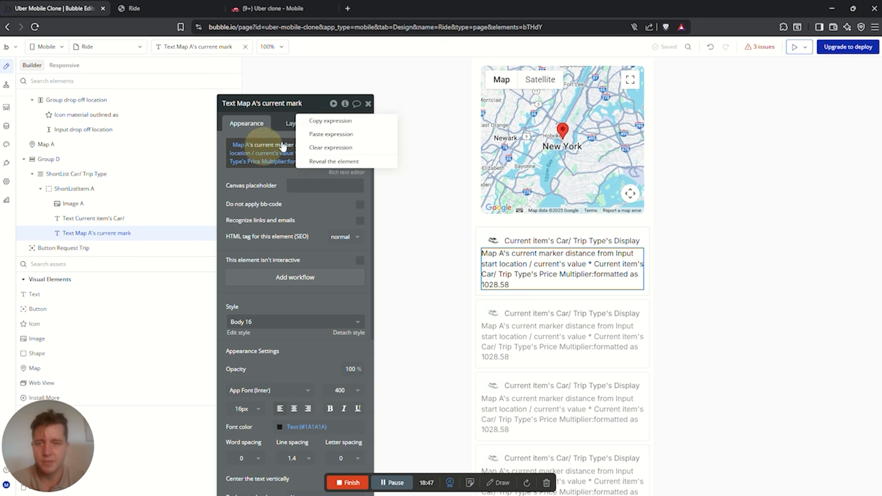
click(330, 126)
click(7, 85)
click(299, 206)
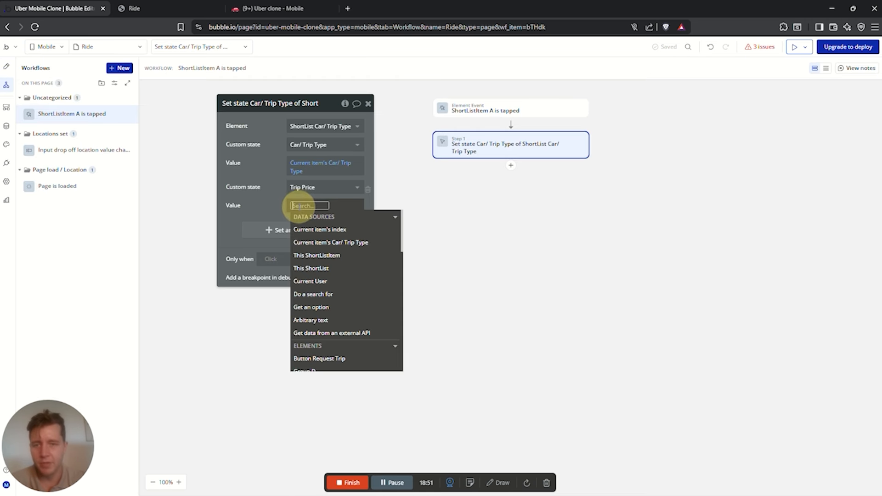
right_click(299, 207)
click(363, 195)
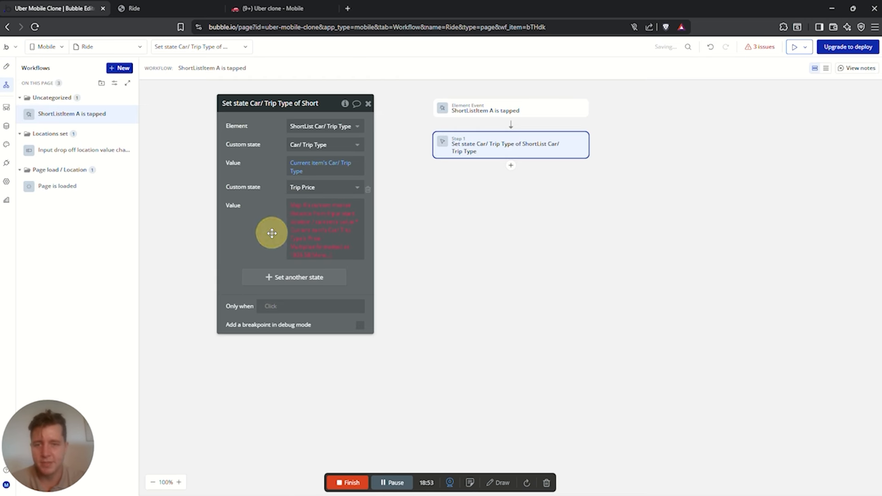
Delete the :formatted as operator so Trip Price stays an unformatted number
click(307, 257)
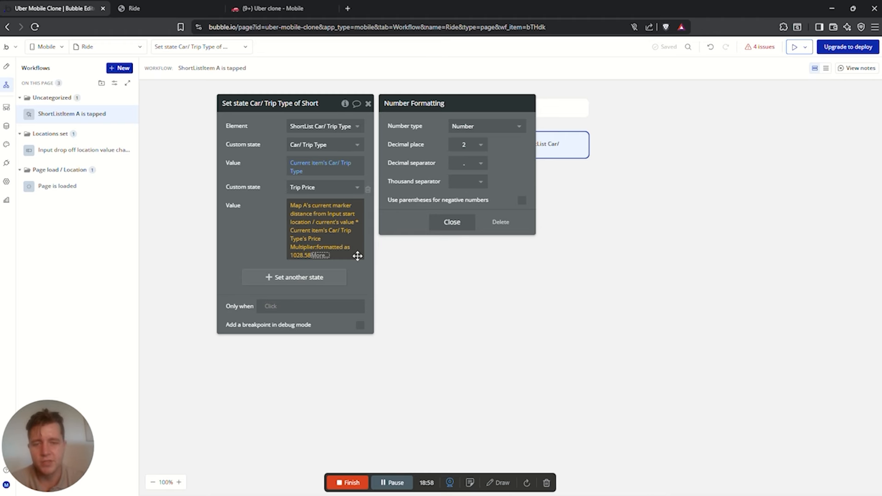
click(316, 258)
key(BackSpace)
key(BackSpace)
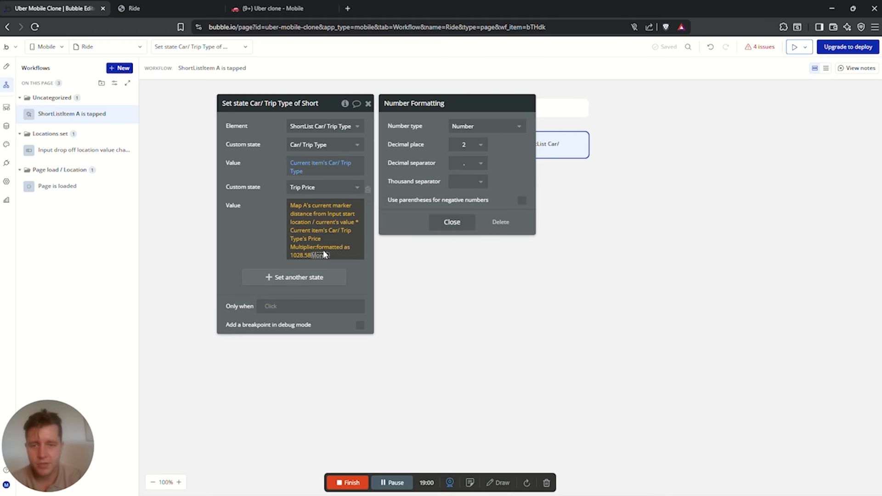
click(266, 223)
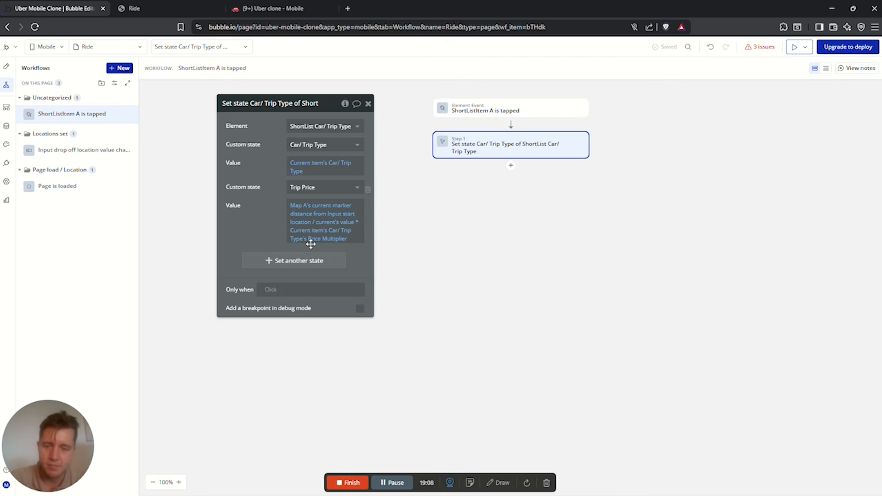
drag(261, 171, 275, 147)
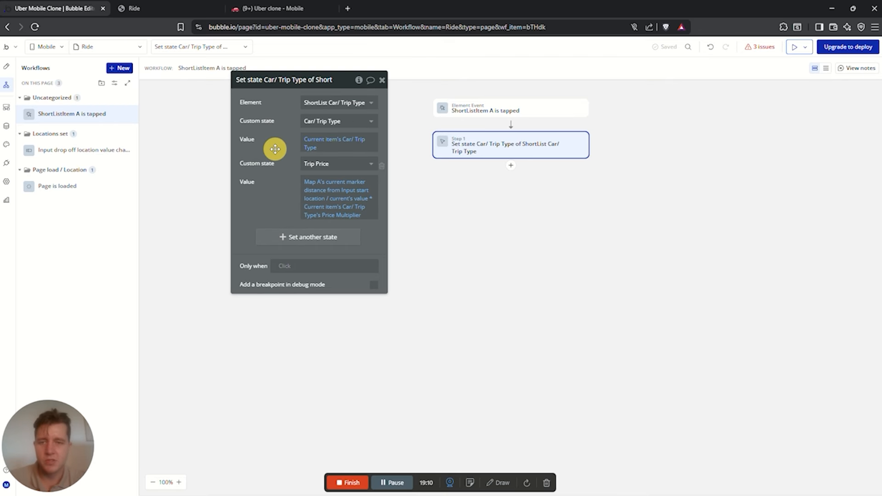
click(354, 216)
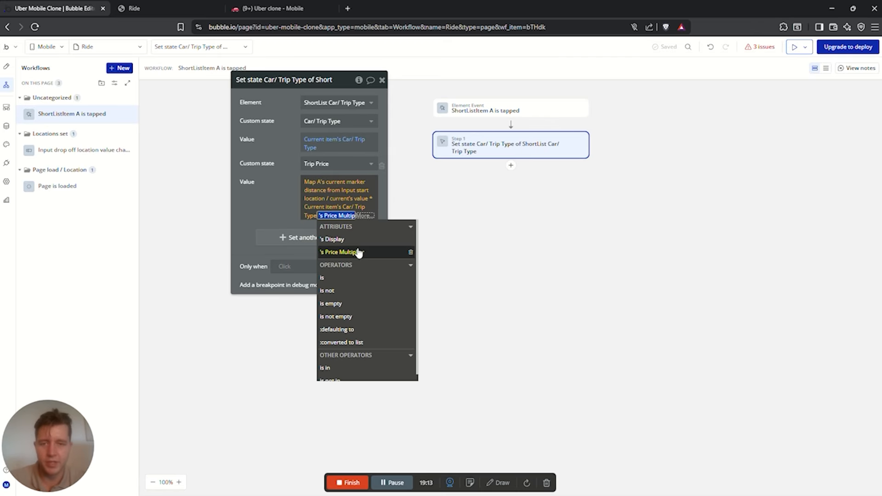
click(274, 195)
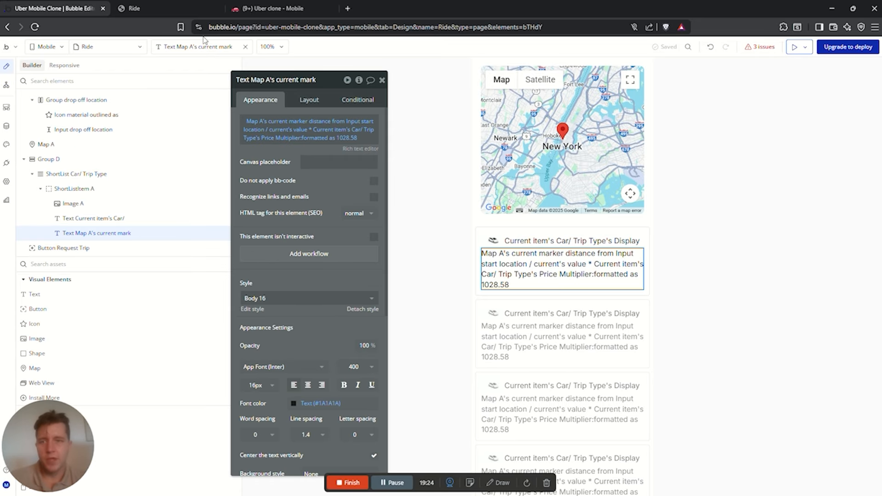
Reload the Ride preview, tap the Uber X row, and return to the editor
click(149, 9)
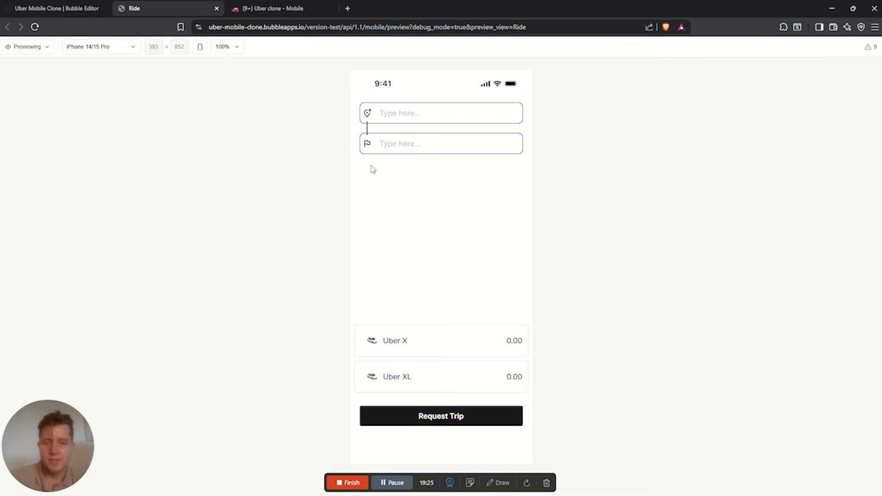
click(35, 26)
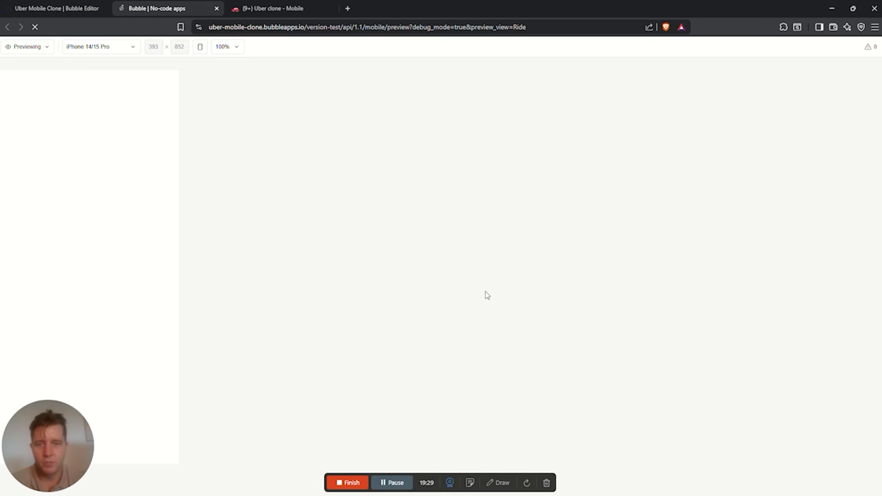
click(449, 341)
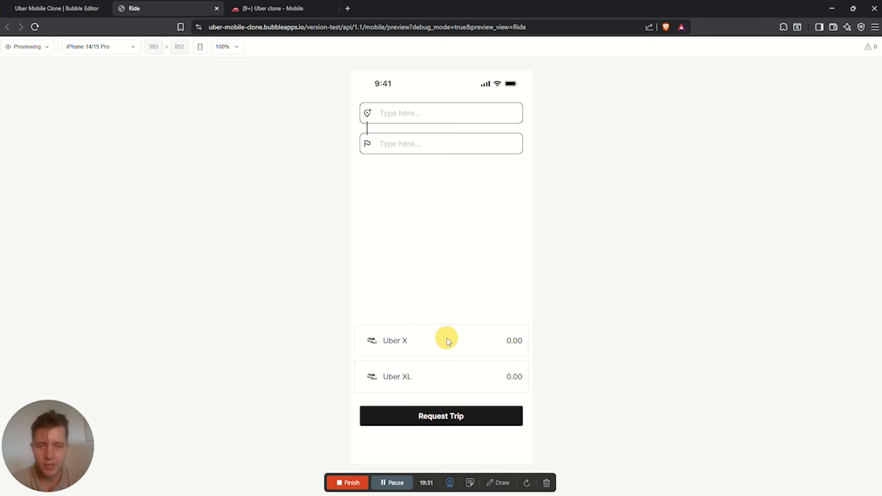
click(80, 8)
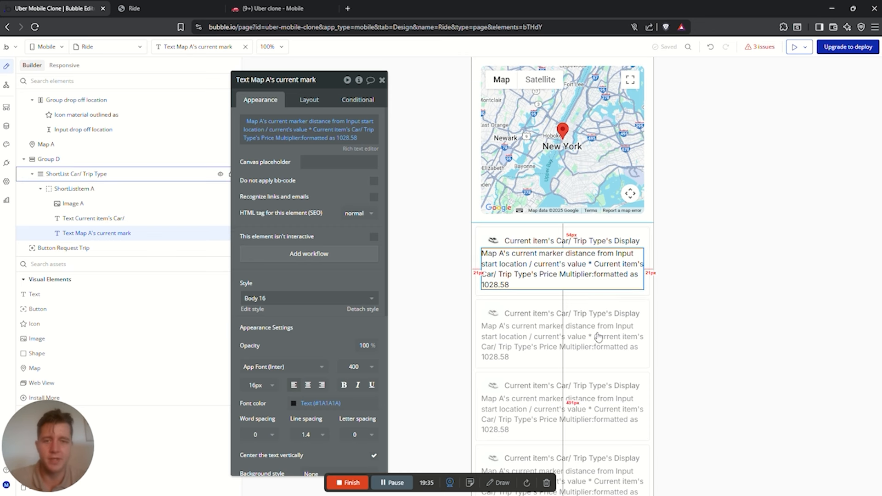
On ShortListItem A, add the condition: This ShortList's Car/ Trip Type is Current item's Car/ Trip Type
click(82, 192)
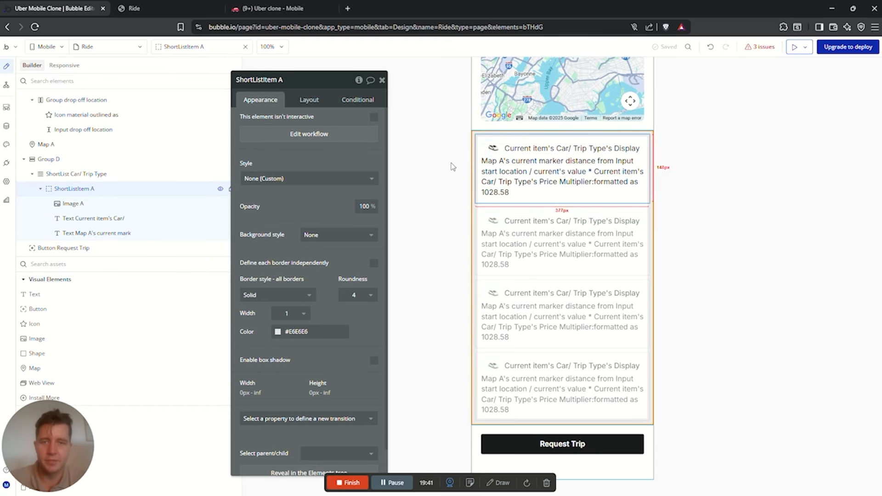
click(352, 101)
click(306, 123)
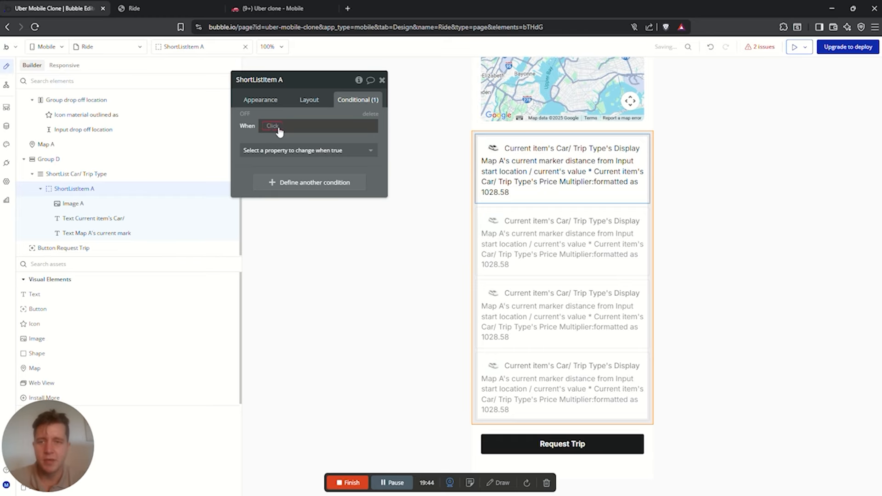
click(271, 126)
text(shor)
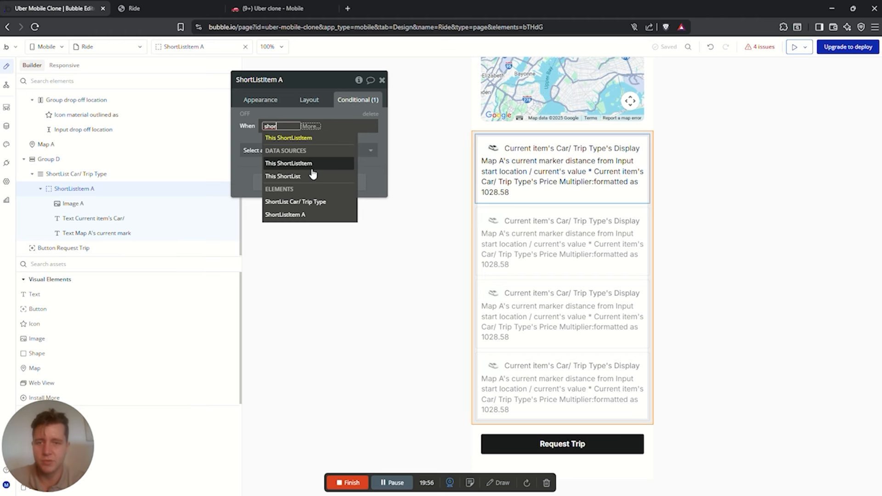
click(291, 179)
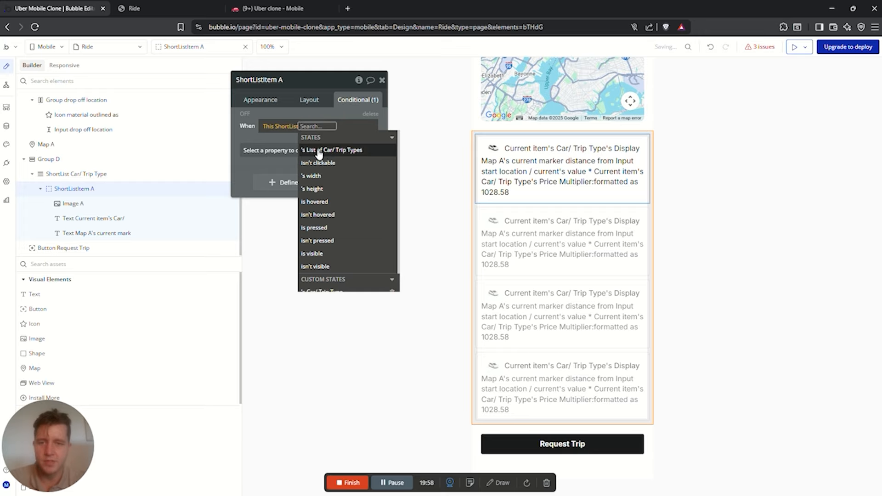
scroll(324, 221, down, 2)
click(326, 272)
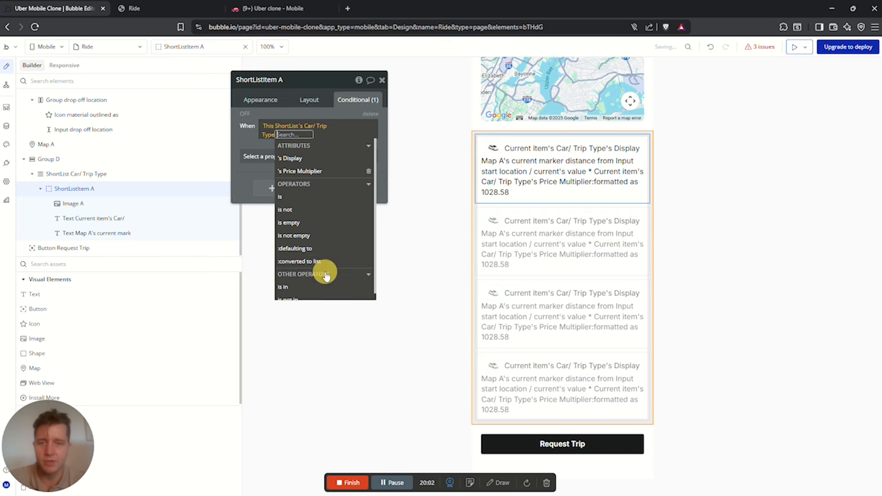
click(331, 189)
mouse_move(280, 152)
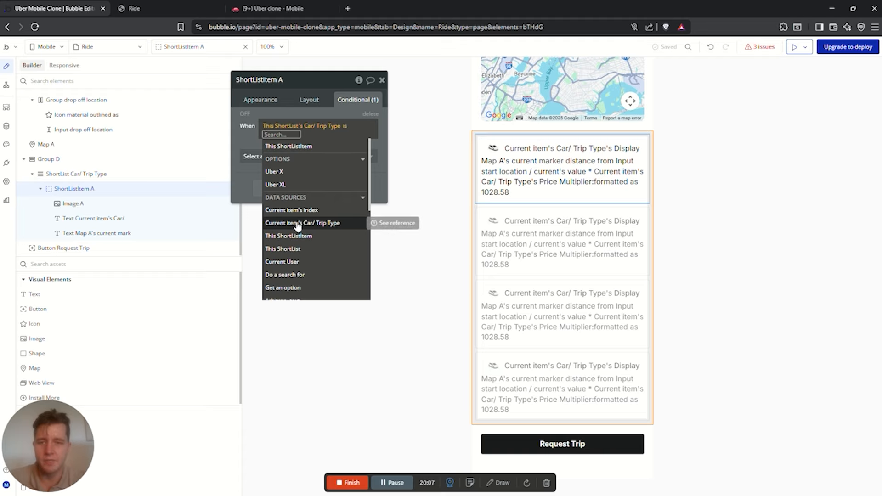
click(297, 224)
Have the condition set a solid border style and #E6E6E6 border colour, then check the Ride preview
click(294, 156)
text(b)
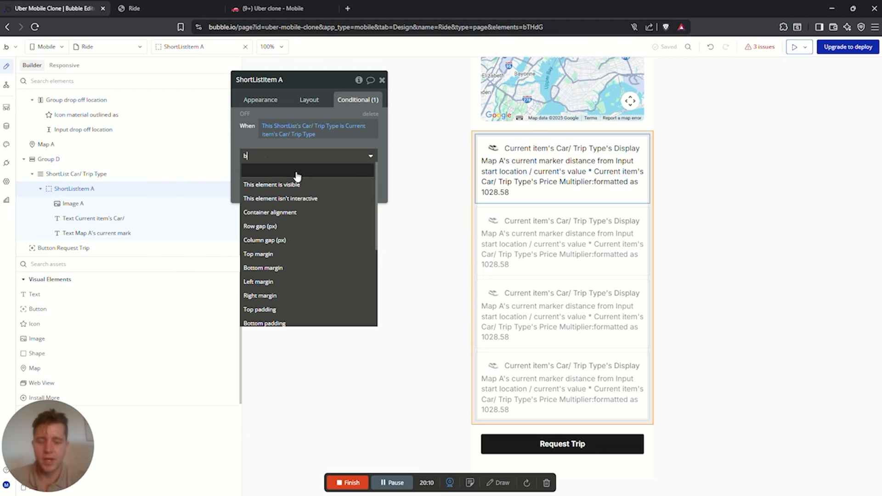
text(or)
click(296, 183)
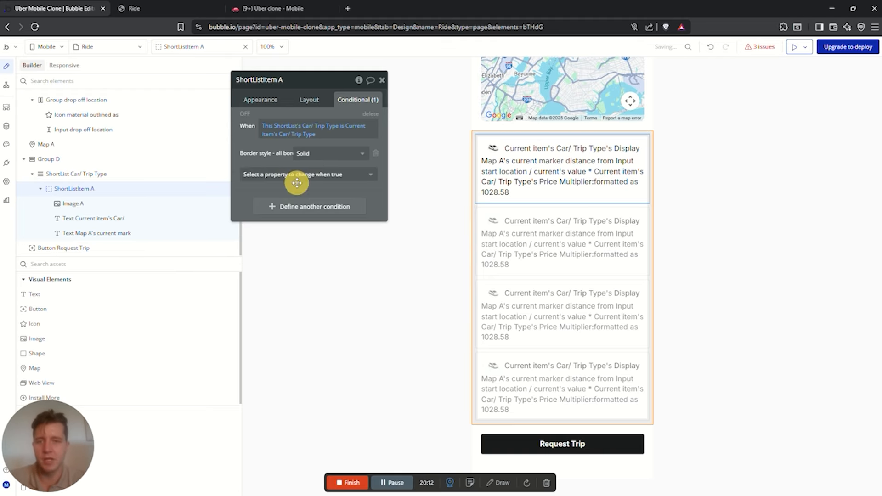
click(301, 174)
text(bord)
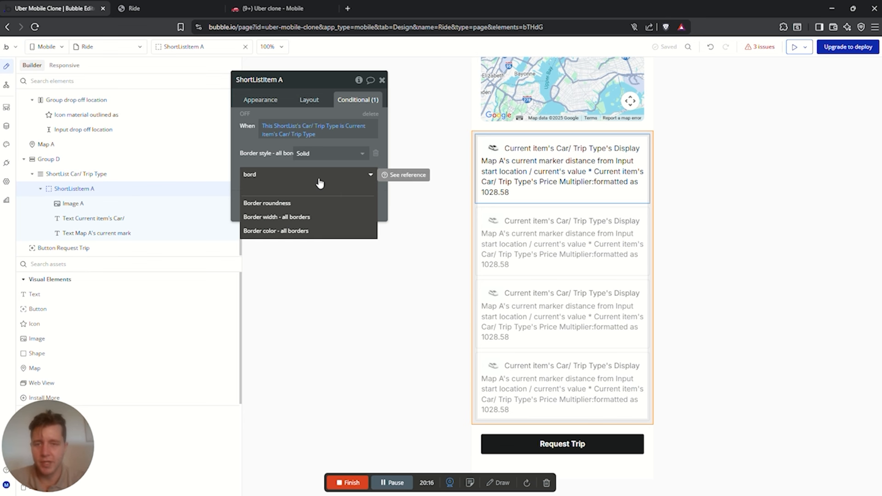
click(303, 230)
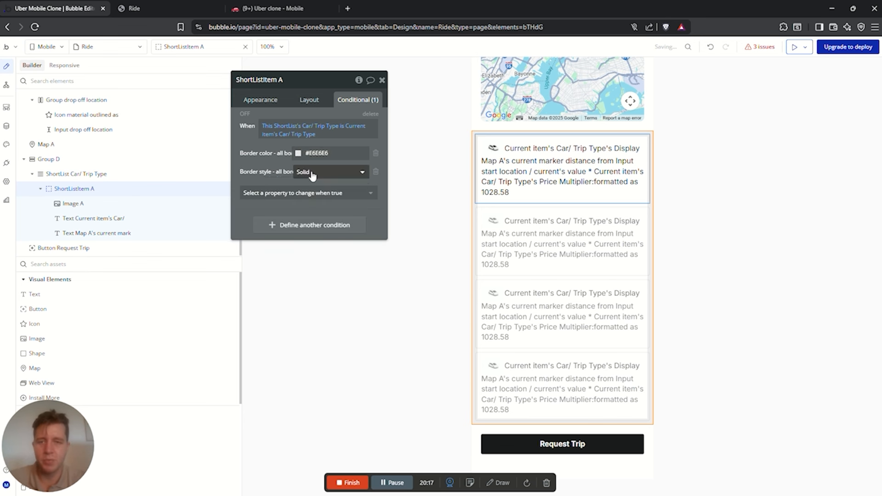
click(299, 153)
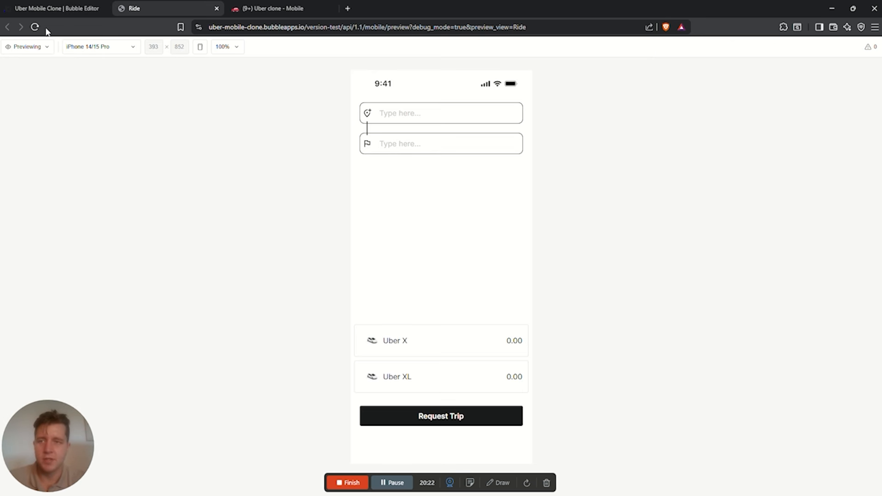
click(34, 27)
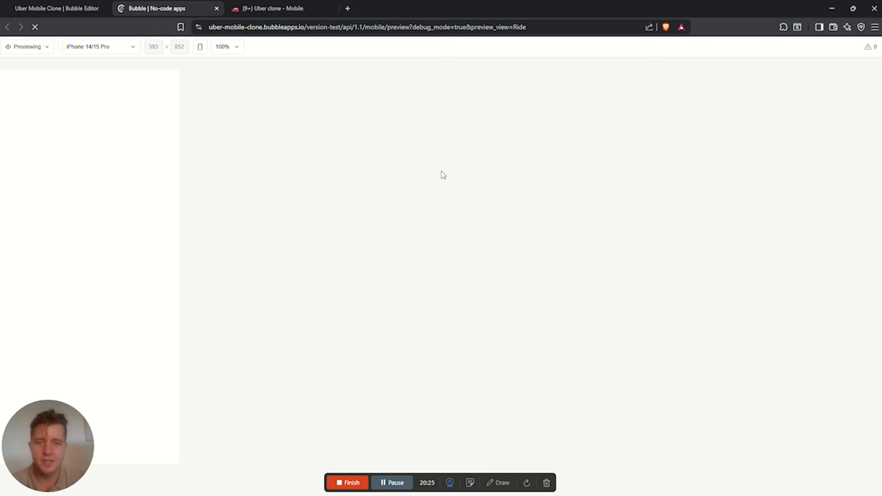
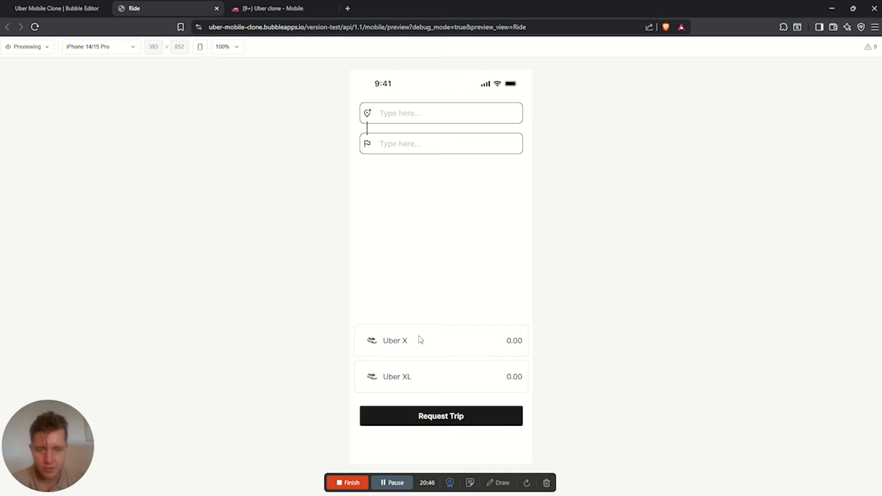
In the Ride preview, pick Uber X, then Uber XL, and switch the preview to Debugging mode
click(440, 343)
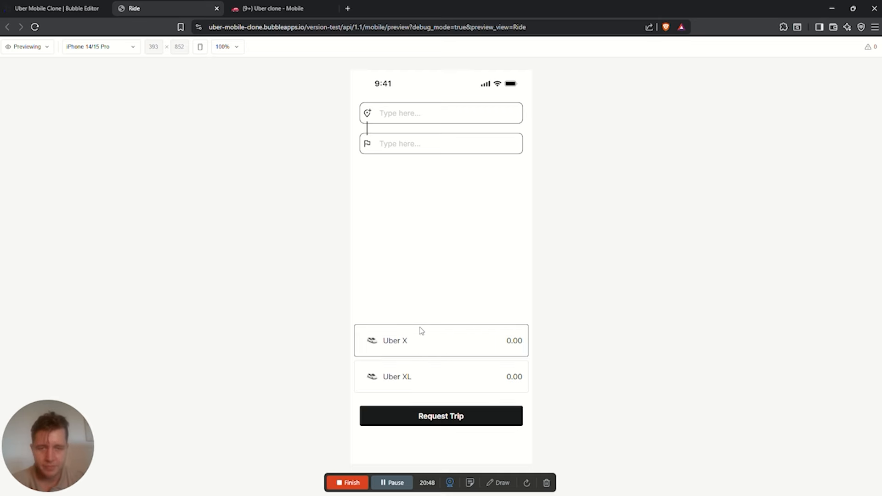
click(430, 377)
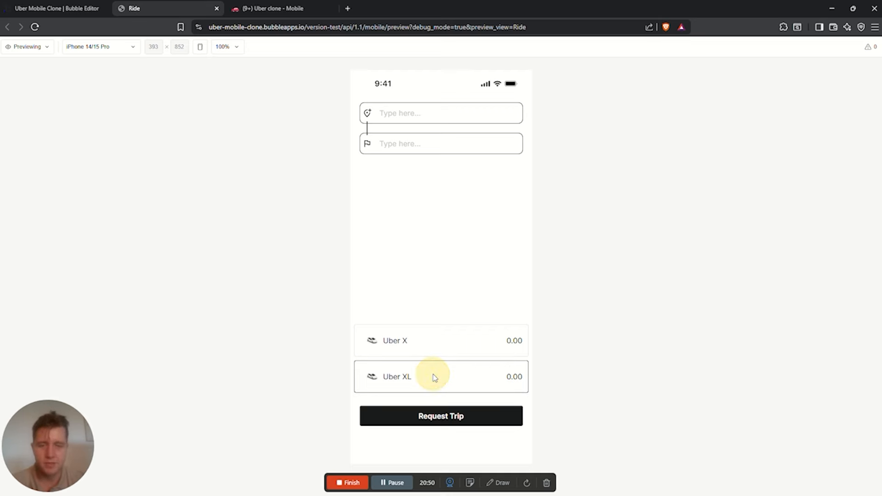
click(28, 47)
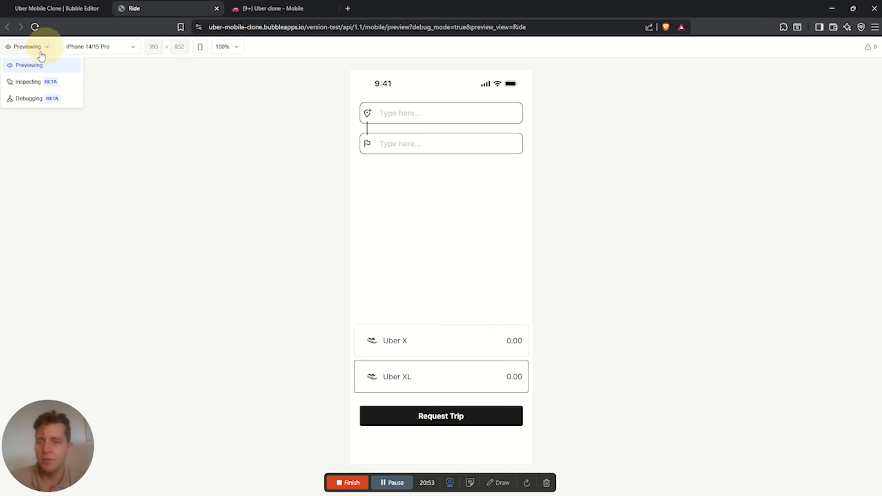
click(37, 98)
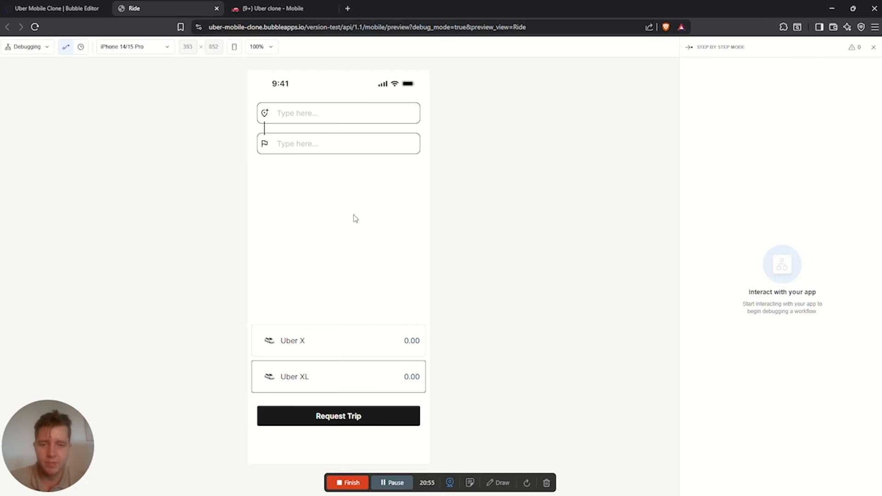
Step through the ride option's click workflow in the debugger, then close the debugger
click(337, 344)
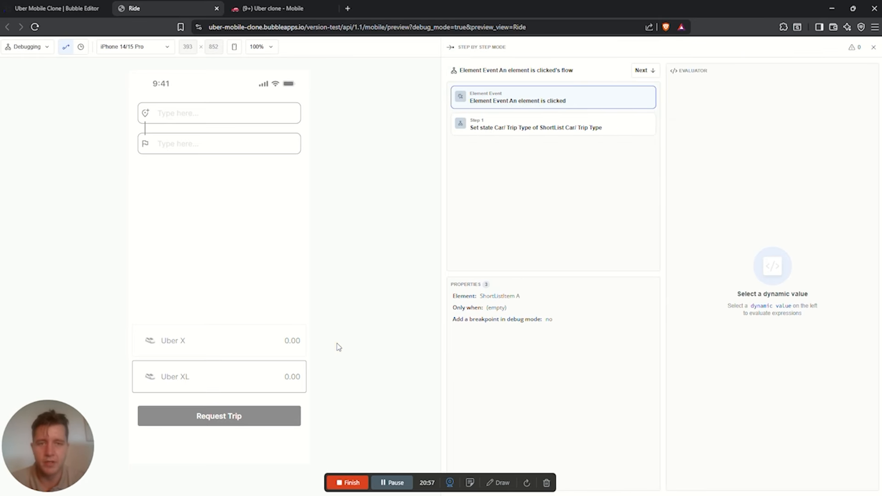
click(645, 70)
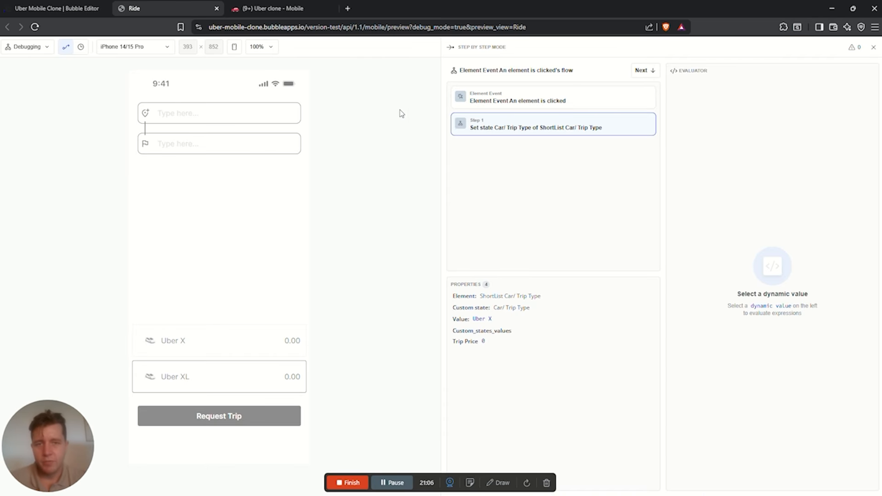
click(873, 47)
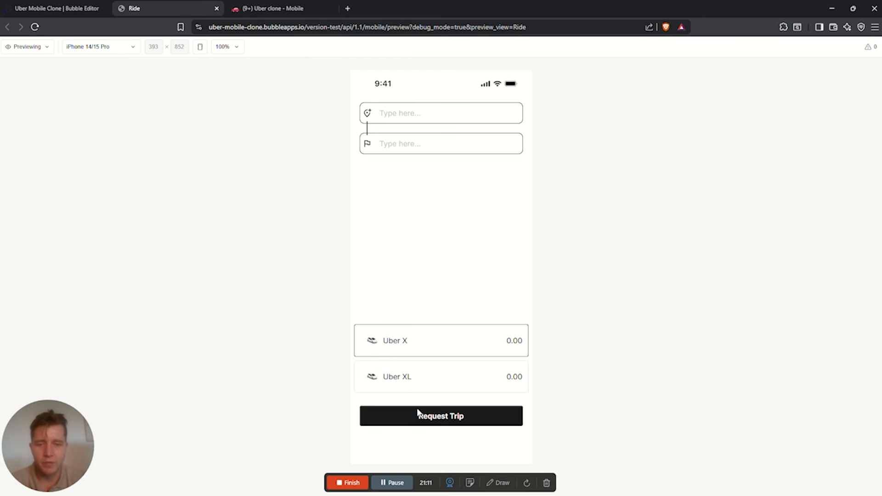
click(418, 114)
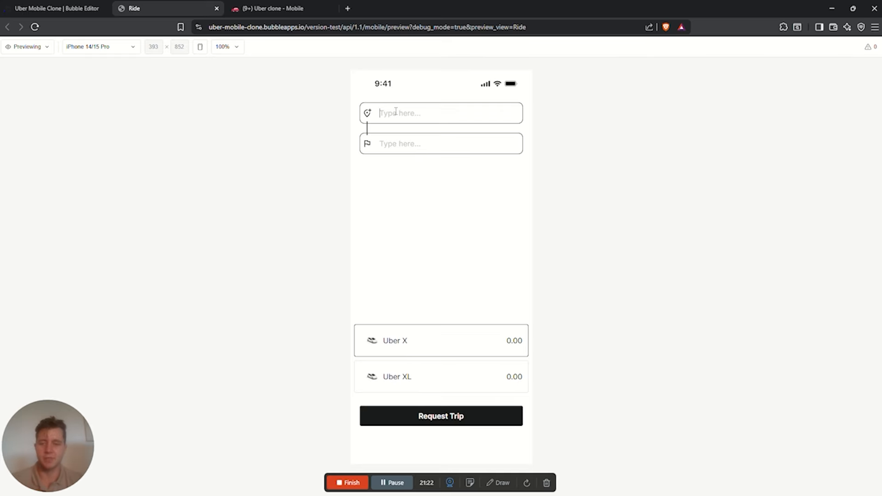
Back in the editor, select the ShortList Car/ Trip Type list on the Ride page
click(55, 8)
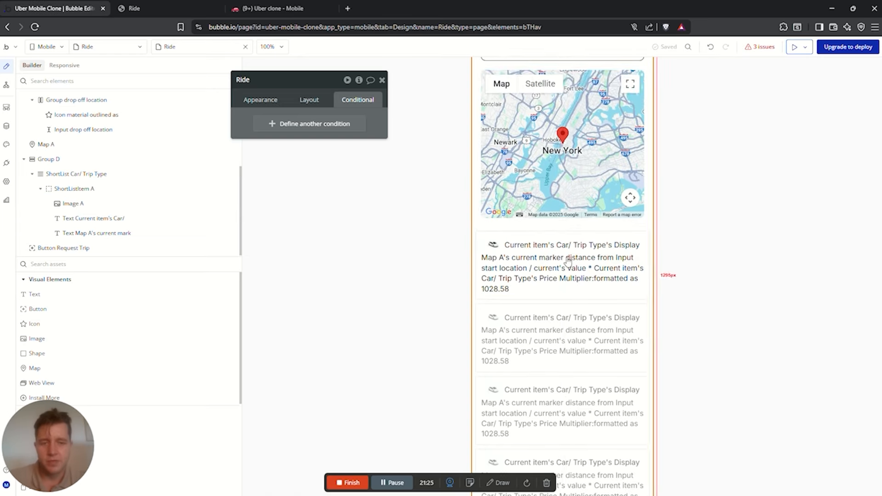
scroll(570, 258, down, 2)
scroll(569, 257, up, 4)
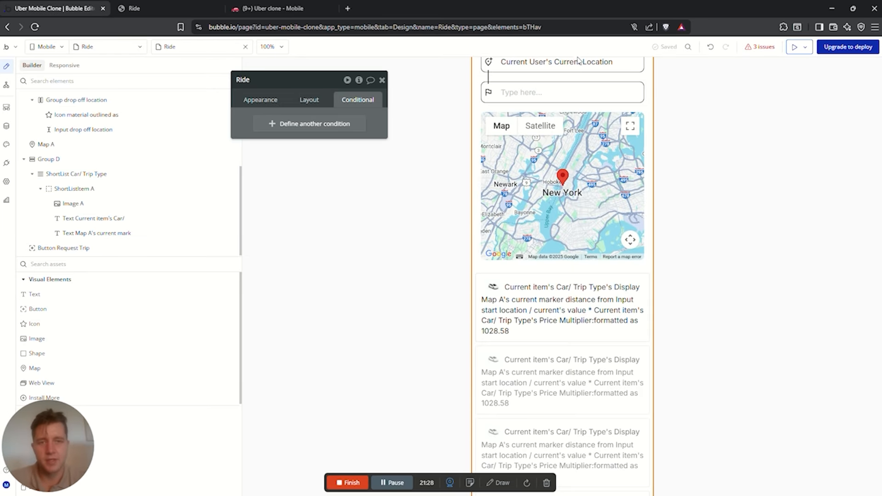
click(533, 99)
scroll(535, 106, up, 1)
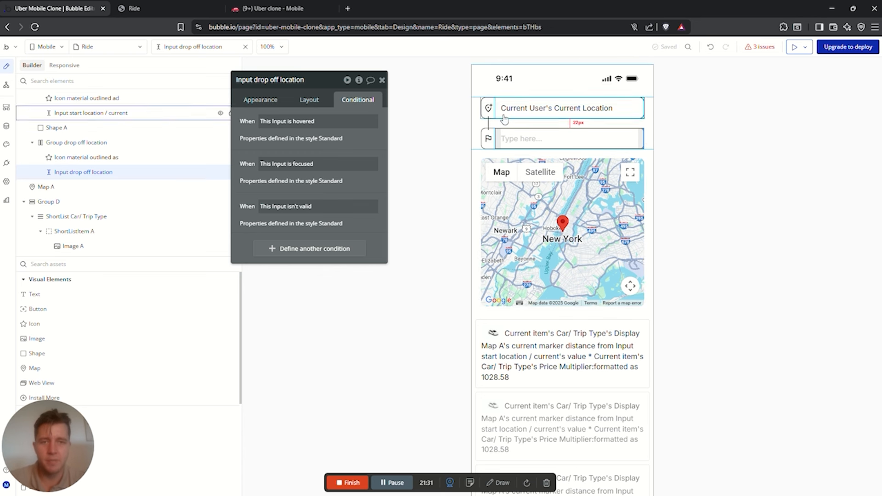
click(475, 122)
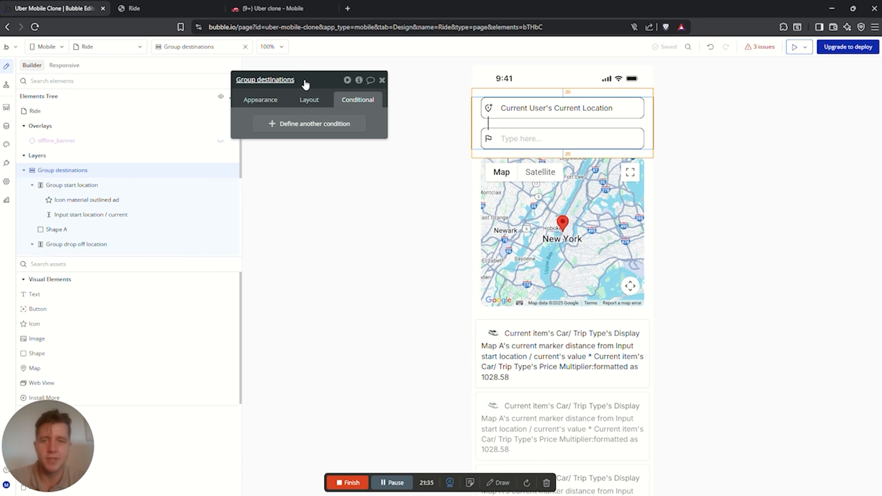
scroll(545, 299, down, 2)
click(478, 229)
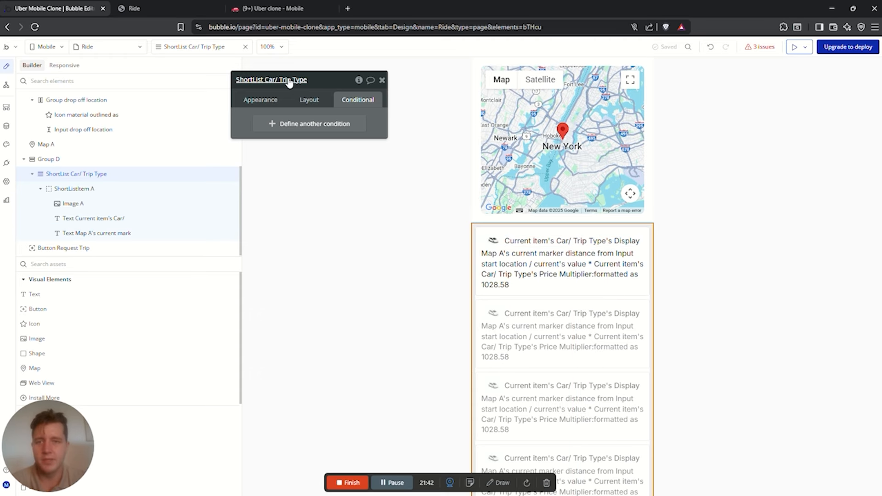
drag(313, 81, 338, 106)
Uncheck 'visible on page load' for the Car/ Trip Type list
click(328, 149)
click(302, 151)
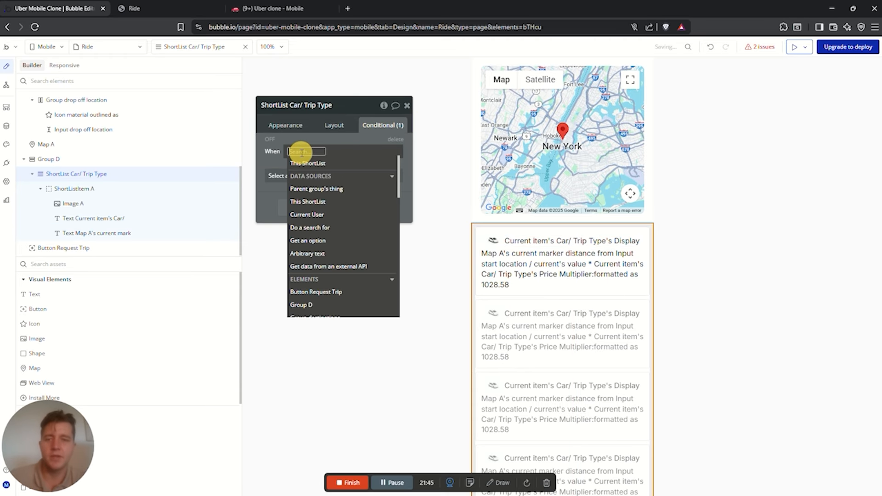
click(335, 125)
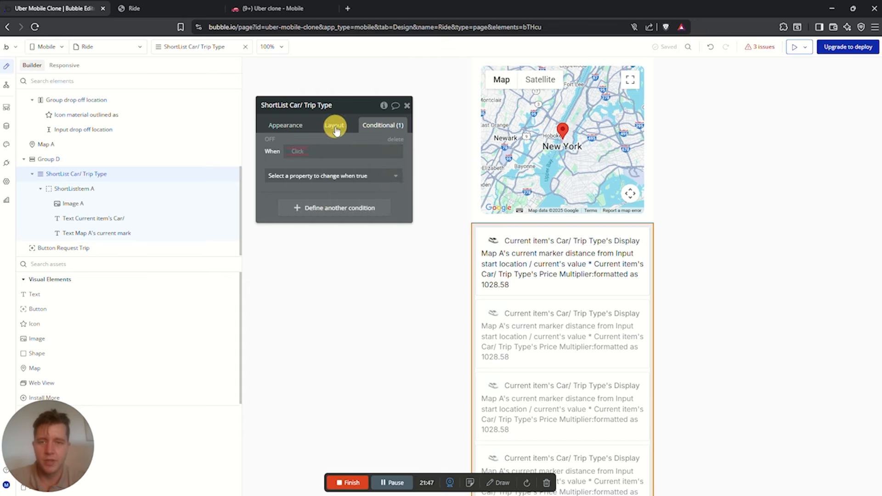
click(335, 125)
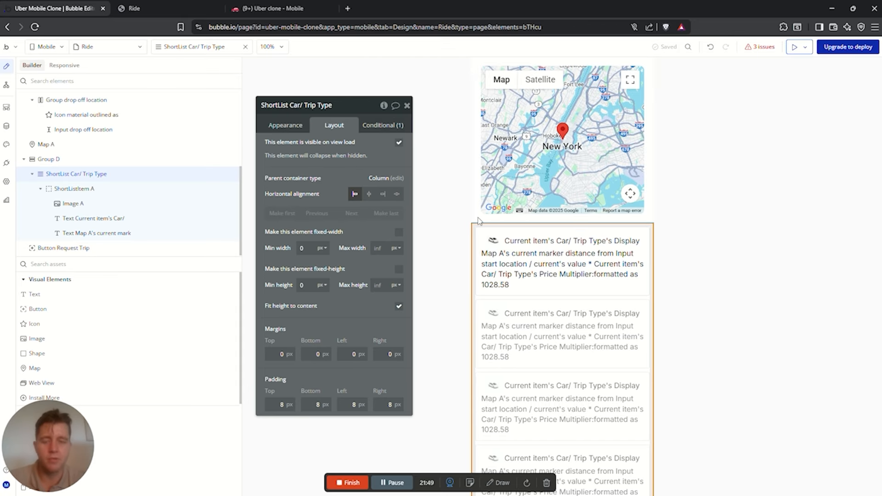
click(400, 144)
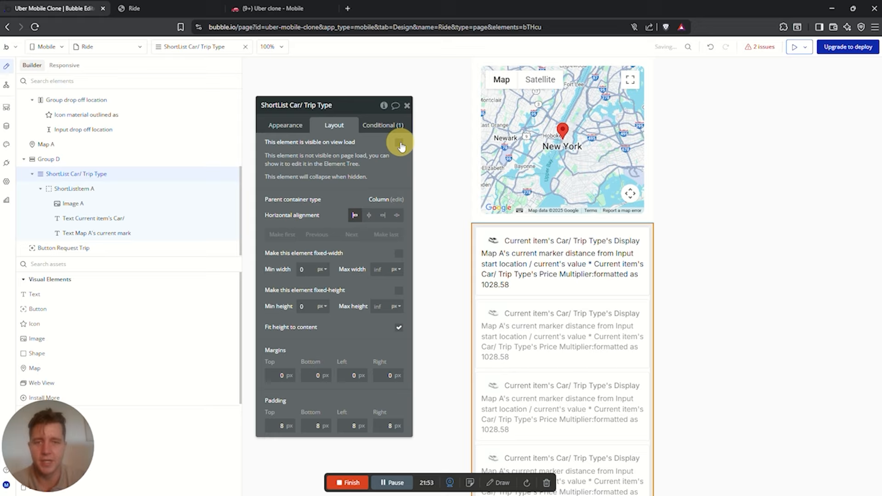
click(383, 126)
Add a list condition: Group destinations's Locations:count > 1
click(299, 151)
text(des)
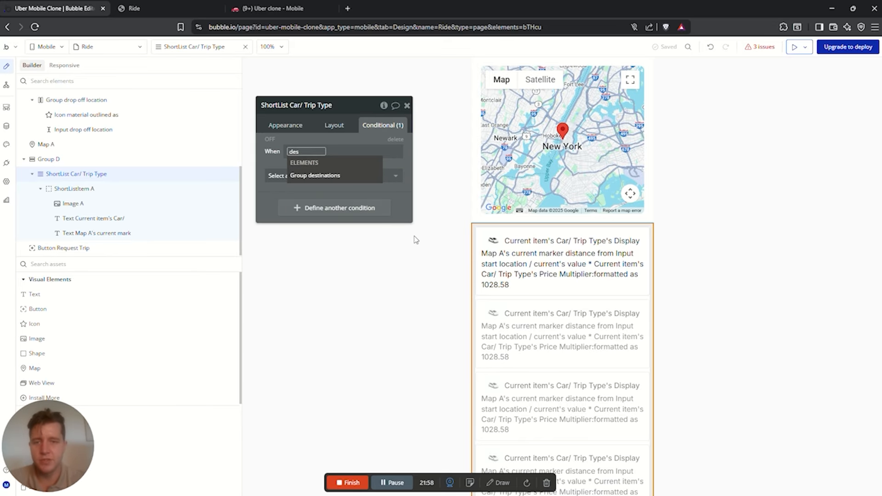
click(331, 175)
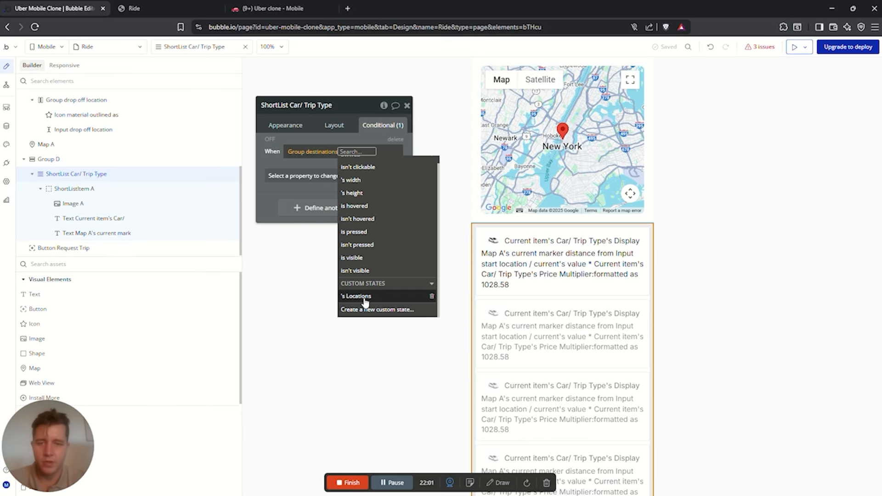
click(364, 296)
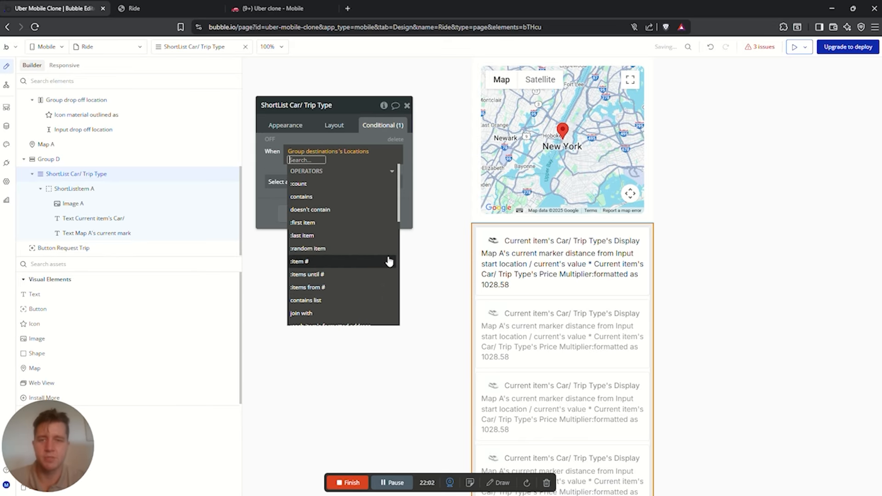
click(303, 160)
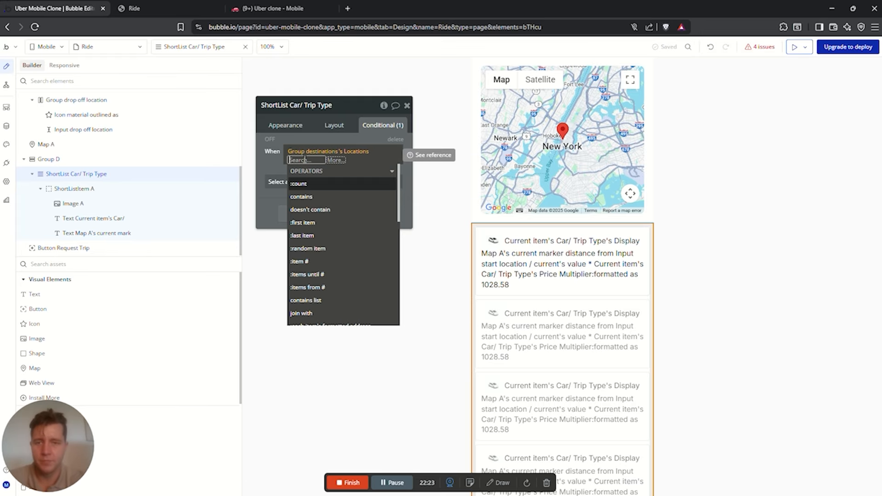
key(BackSpace)
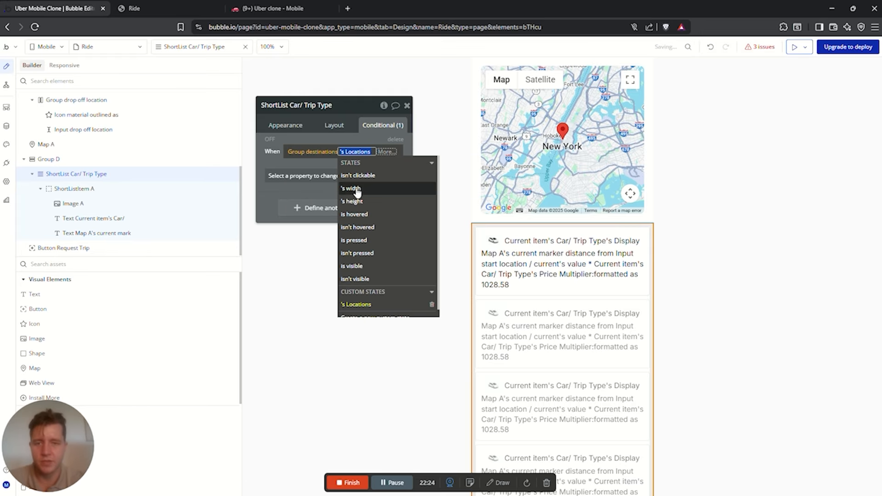
scroll(404, 239, down, 1)
click(363, 295)
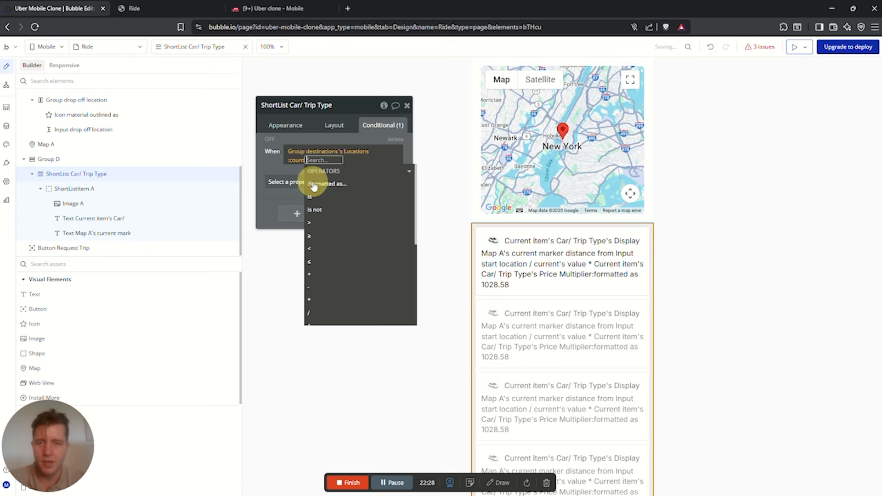
click(316, 182)
click(318, 224)
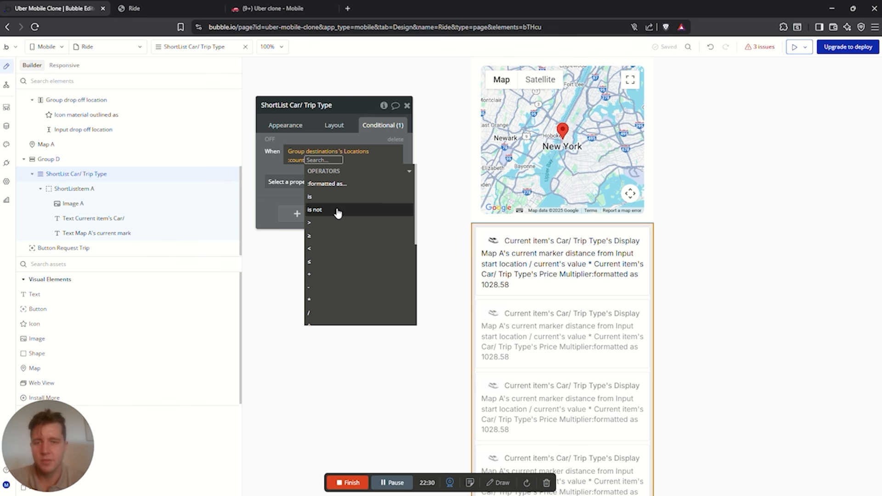
text(1)
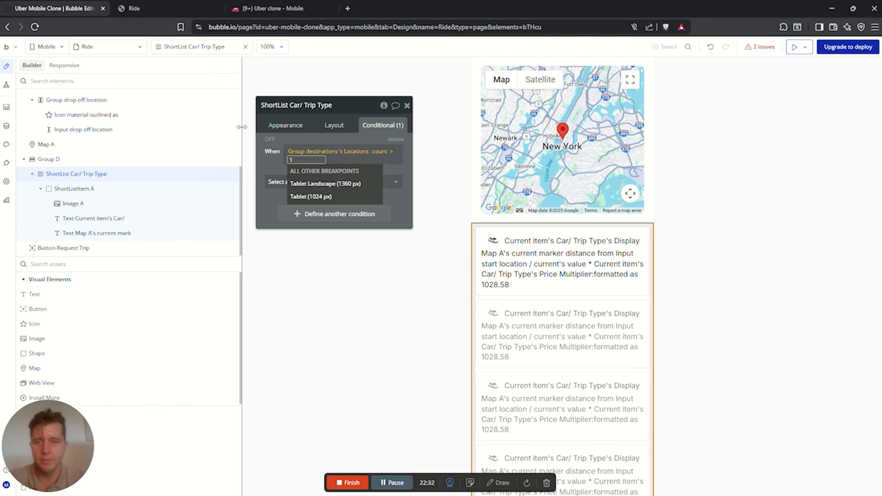
click(283, 162)
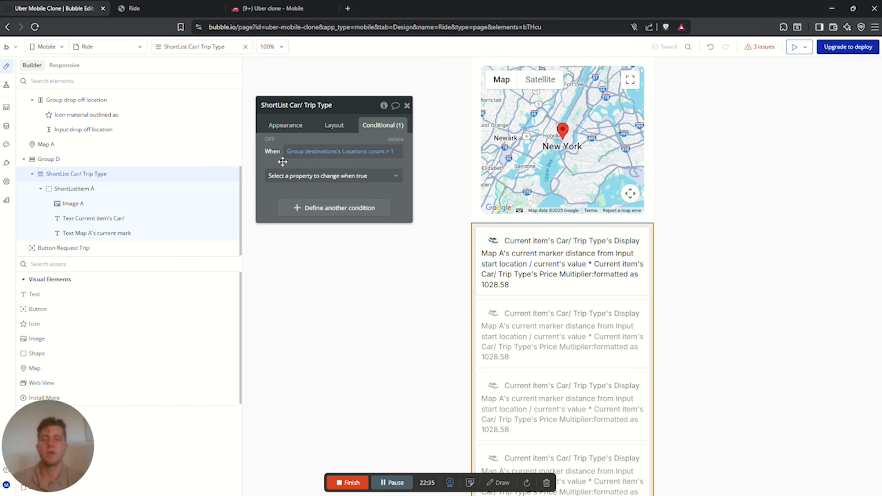
Have that condition set 'This element is visible' on the list
click(317, 176)
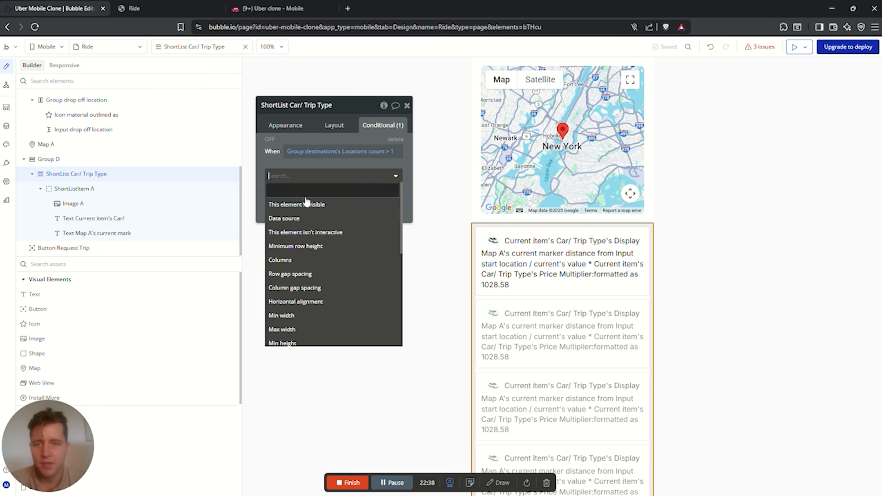
click(311, 200)
scroll(594, 232, up, 3)
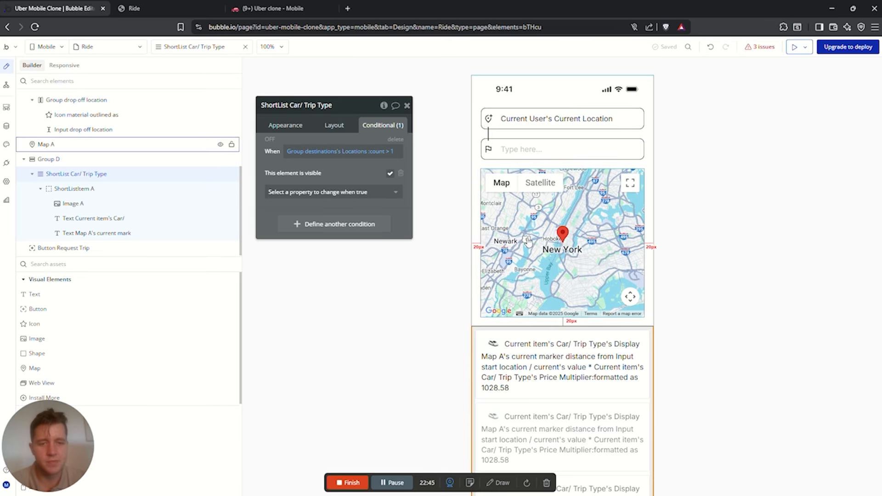
scroll(589, 301, down, 2)
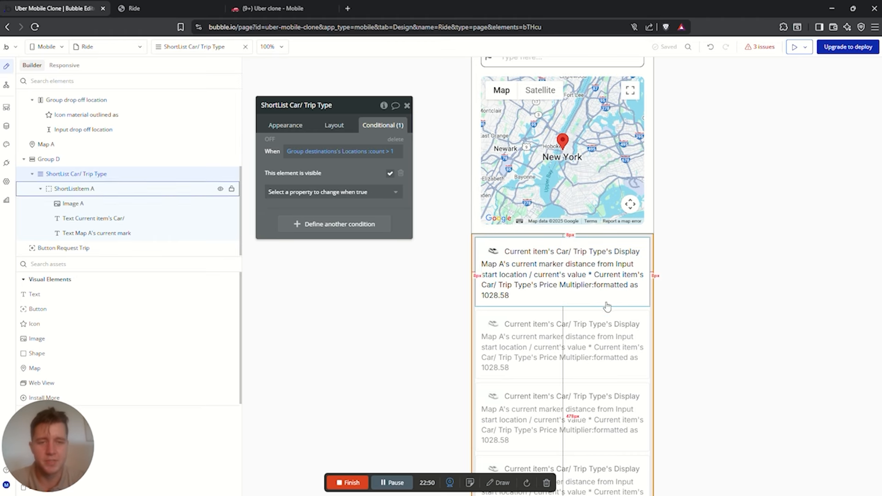
scroll(593, 304, down, 2)
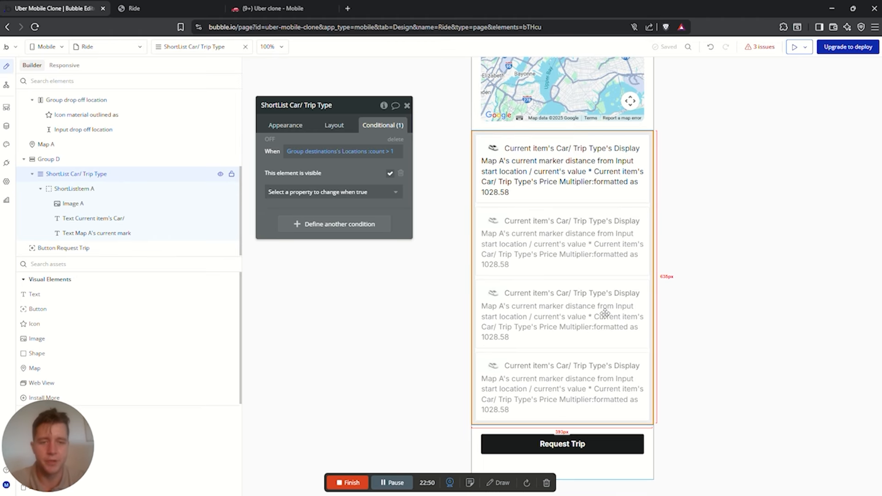
Hide the Request Trip button on page load and inspect the ShortList's Trip Price state
click(557, 445)
click(334, 125)
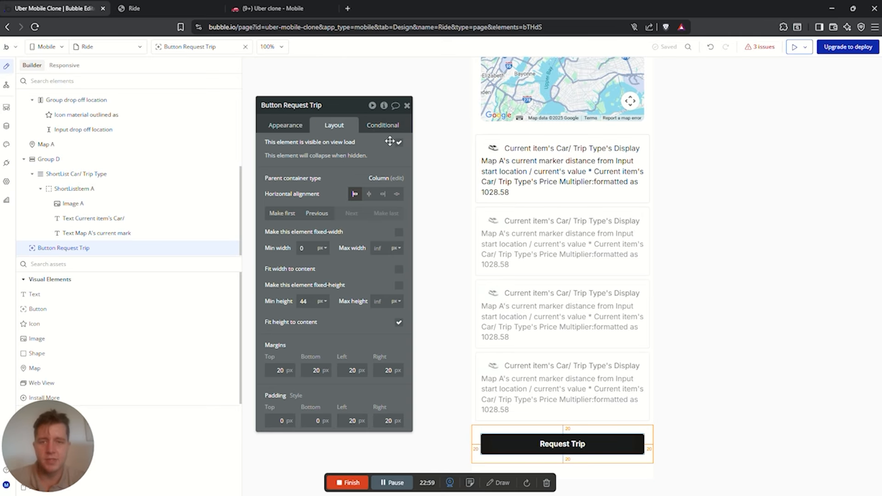
click(399, 142)
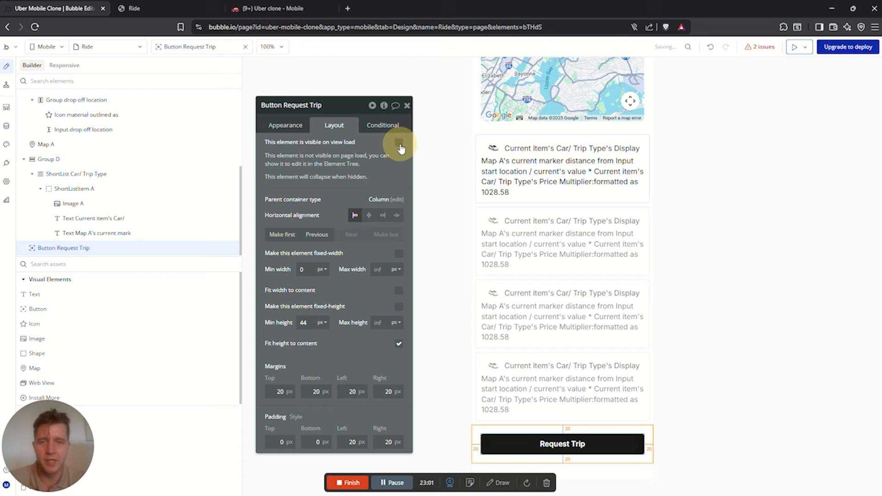
click(375, 132)
click(484, 133)
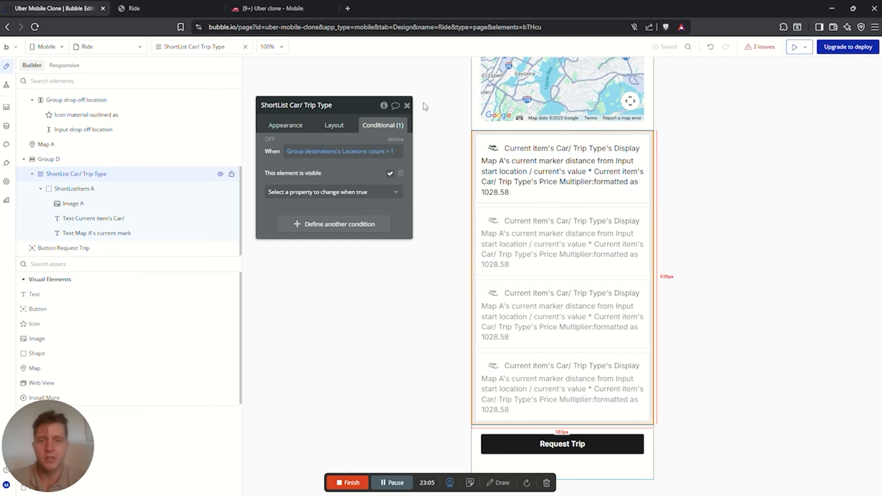
click(384, 106)
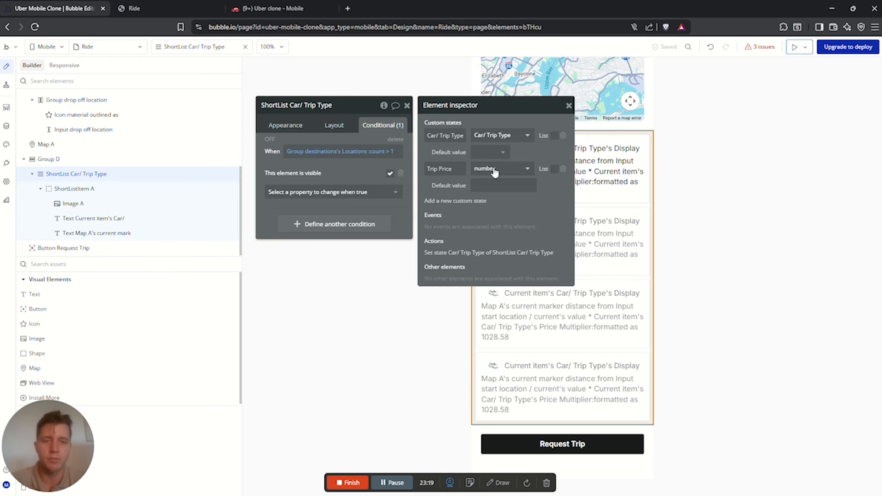
Add a button condition: ShortList Car/ Trip Type's Trip Price is not empty
click(569, 455)
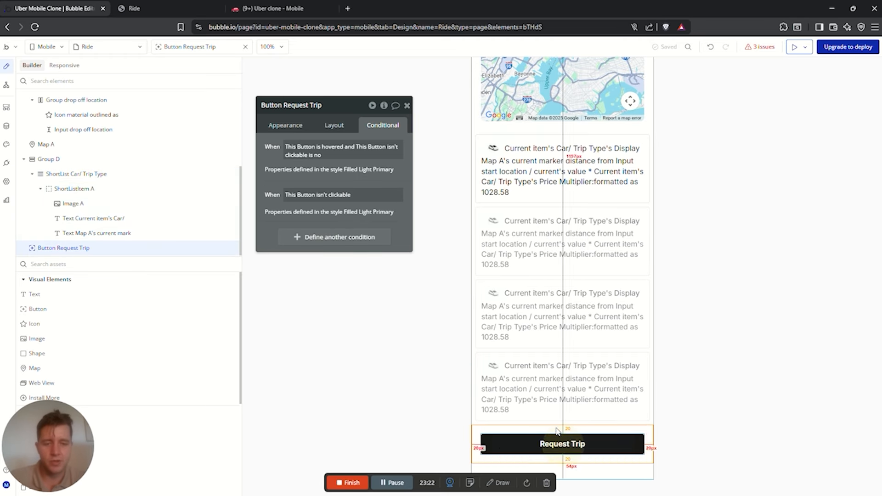
click(317, 124)
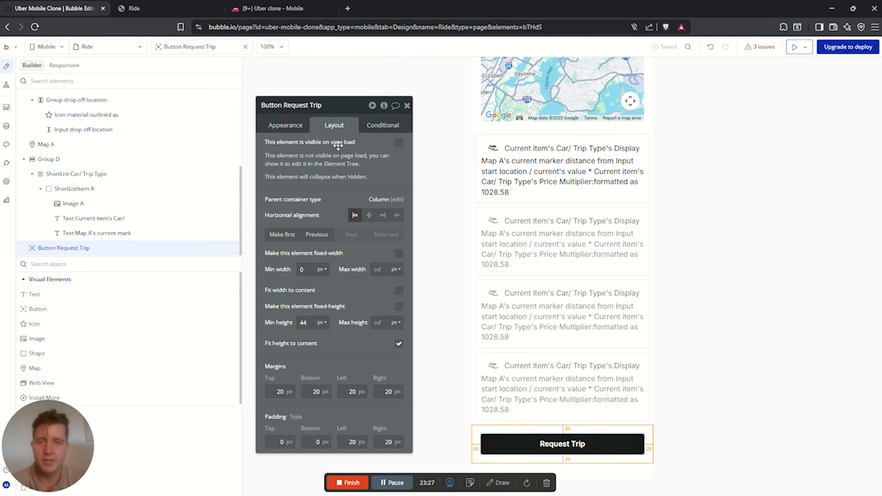
click(383, 125)
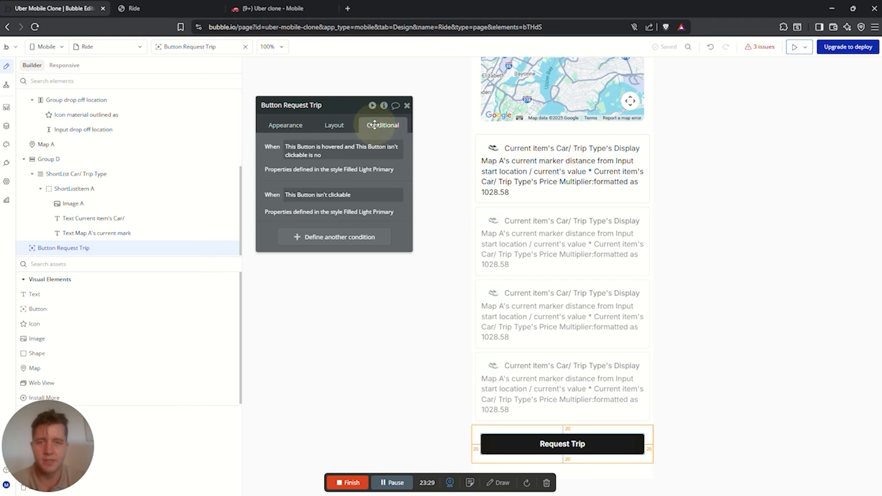
click(311, 240)
click(311, 241)
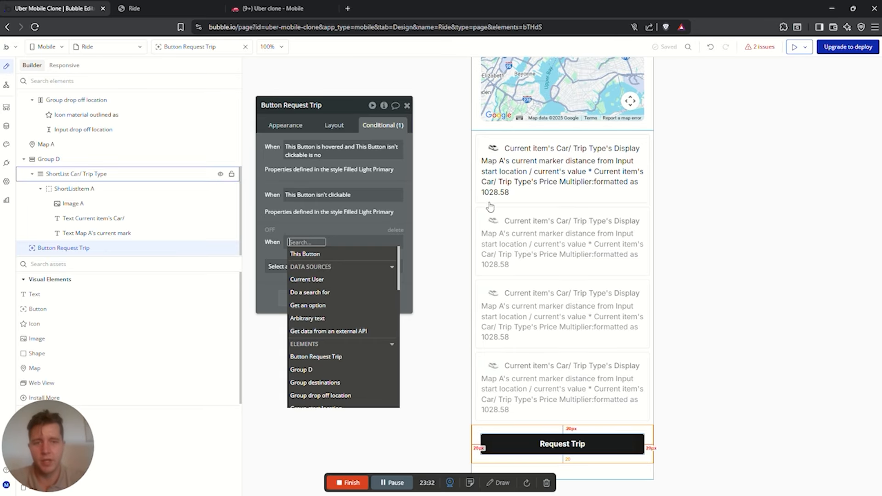
text(short)
click(320, 266)
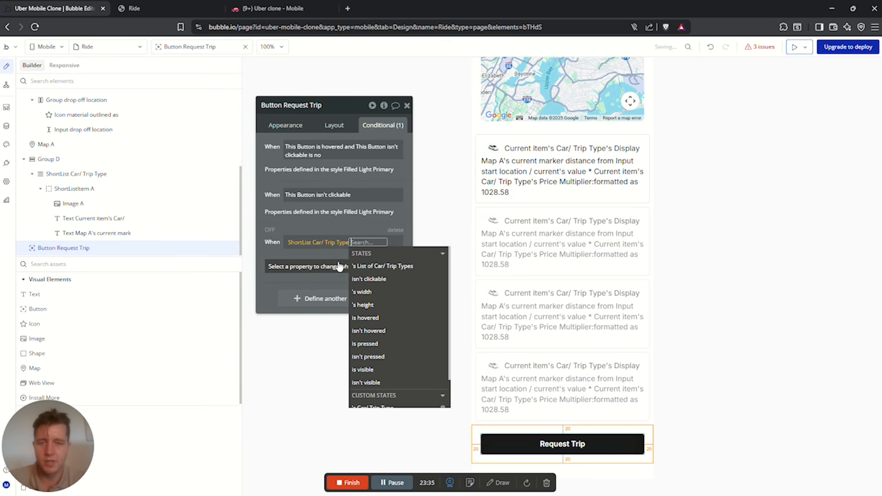
scroll(386, 331, down, 2)
click(377, 391)
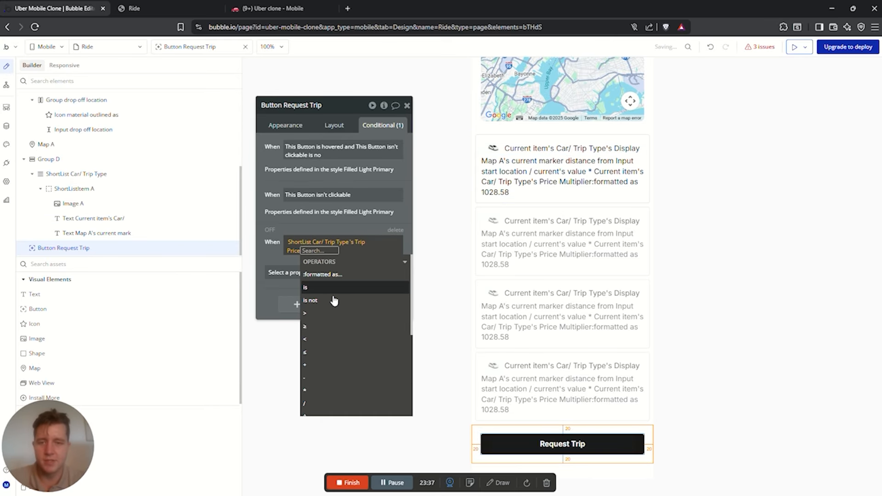
scroll(328, 358, down, 5)
click(327, 384)
Have that condition make the Request Trip button visible
click(297, 221)
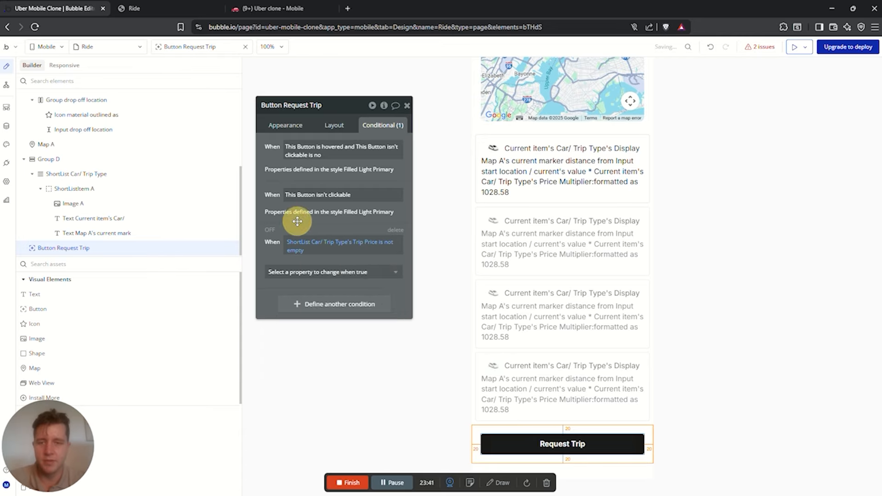
click(307, 273)
click(310, 301)
click(711, 200)
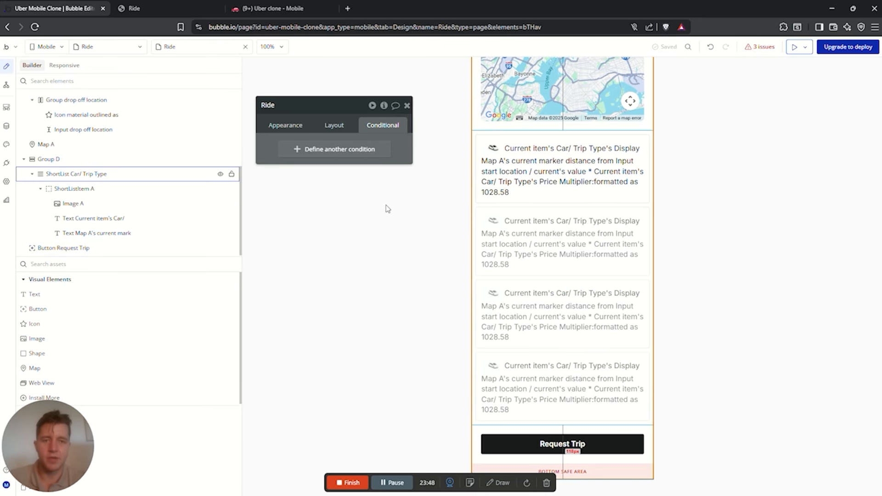
Reload the Ride preview, enter pickup addresses, and confirm Cape Town, South Africa as destination
click(138, 8)
click(35, 27)
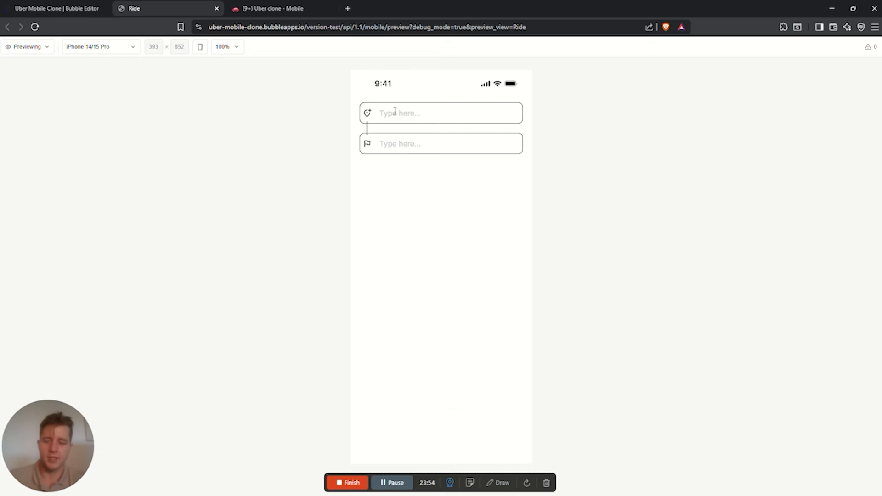
text(seapoint)
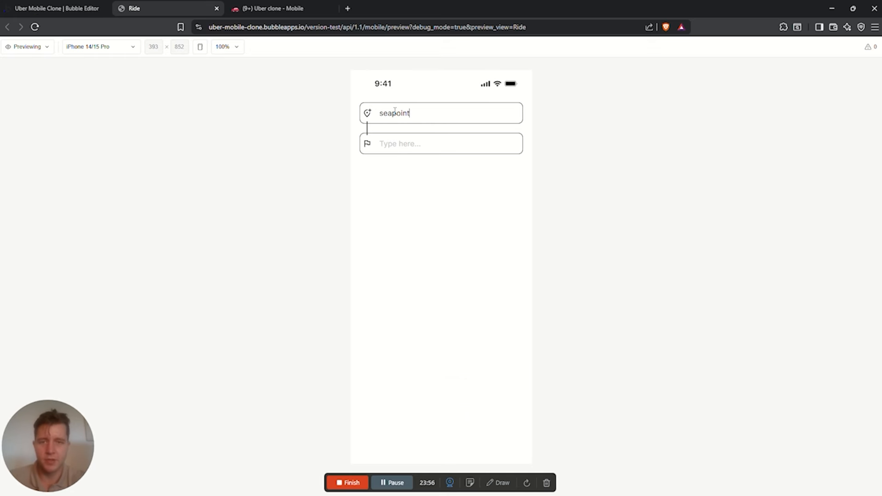
key(Return)
click(409, 112)
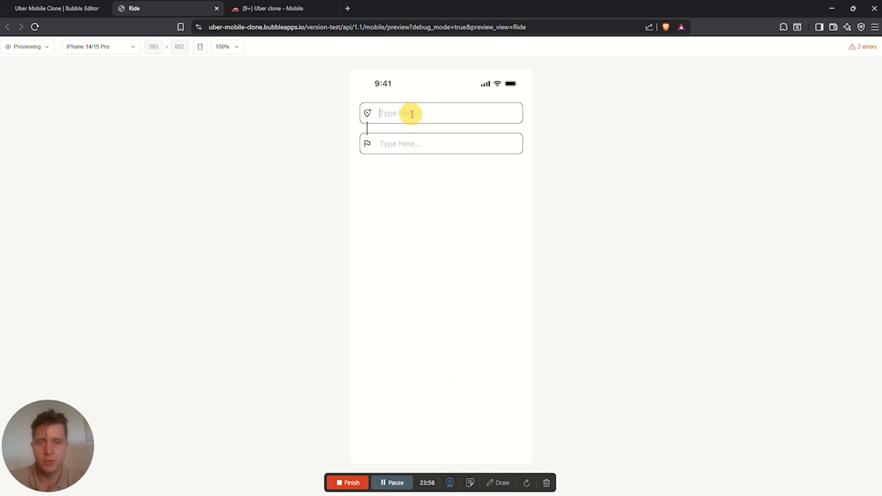
text(capetown)
key(Return)
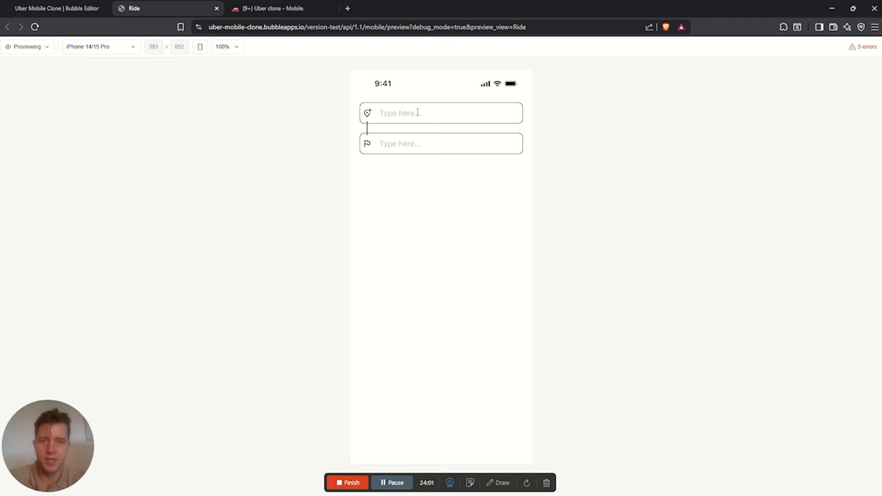
click(401, 144)
text(cae)
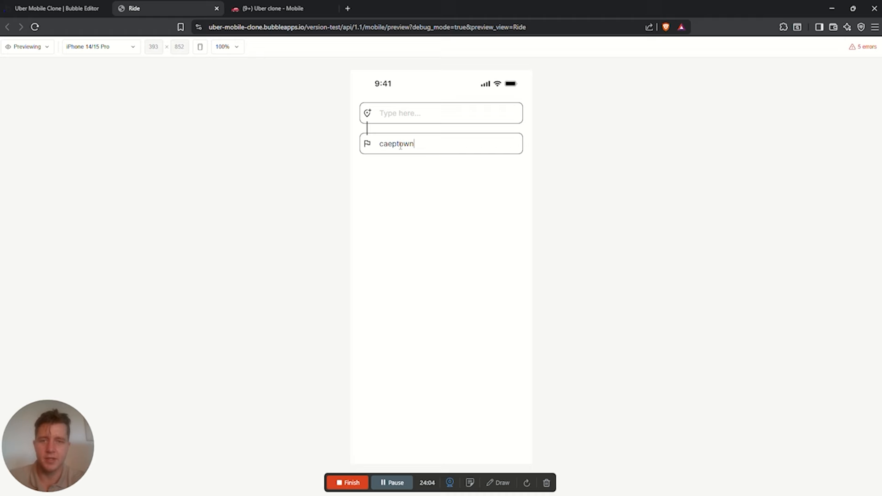
text(ptown)
key(Return)
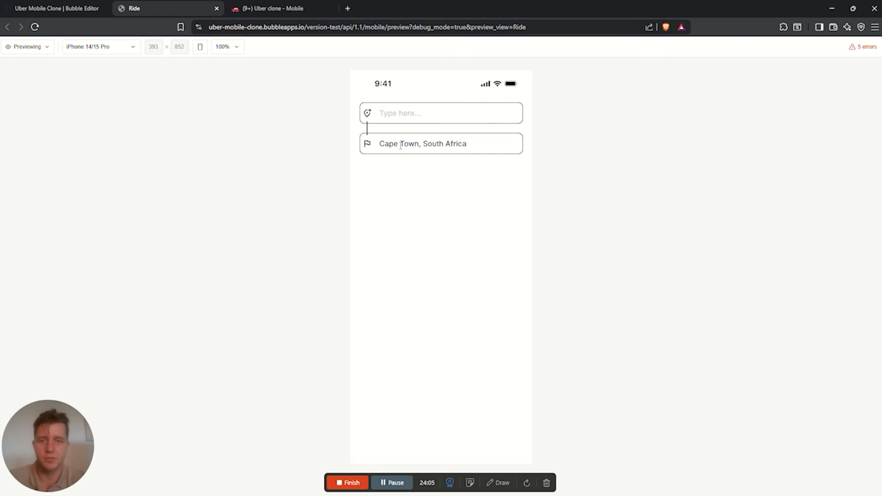
In the editor, select the start location input and show its appearance settings
click(67, 8)
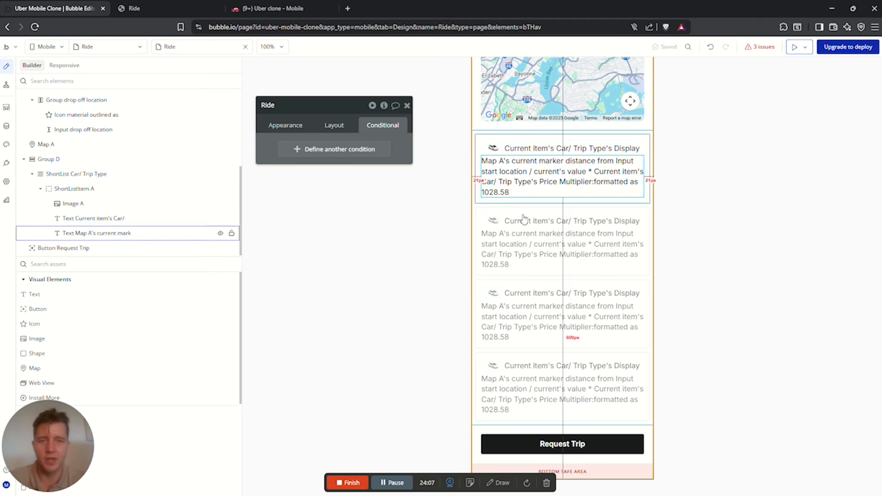
scroll(520, 115, up, 5)
click(521, 114)
click(285, 125)
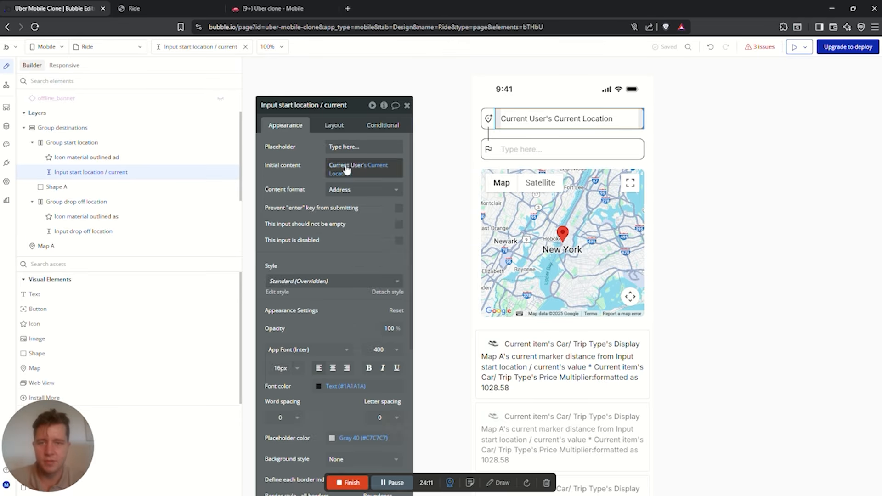
click(513, 145)
click(528, 118)
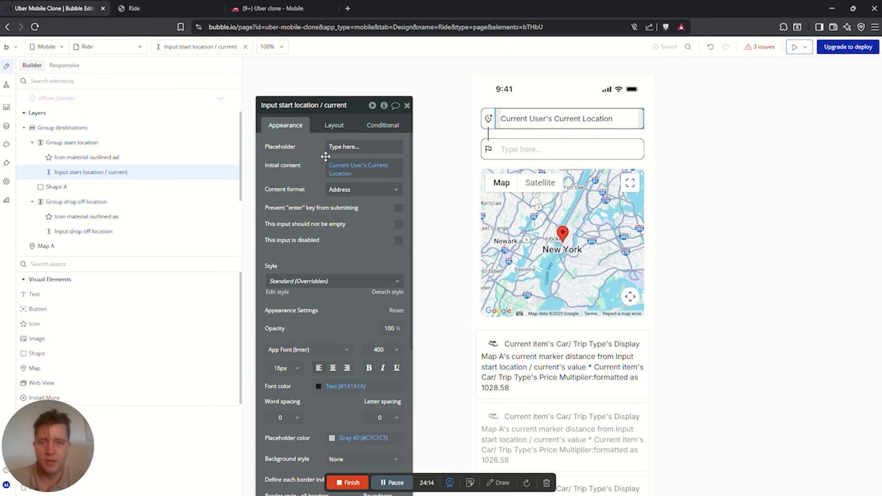
Clear the start location input's Initial content expression
right_click(370, 166)
click(402, 138)
click(333, 148)
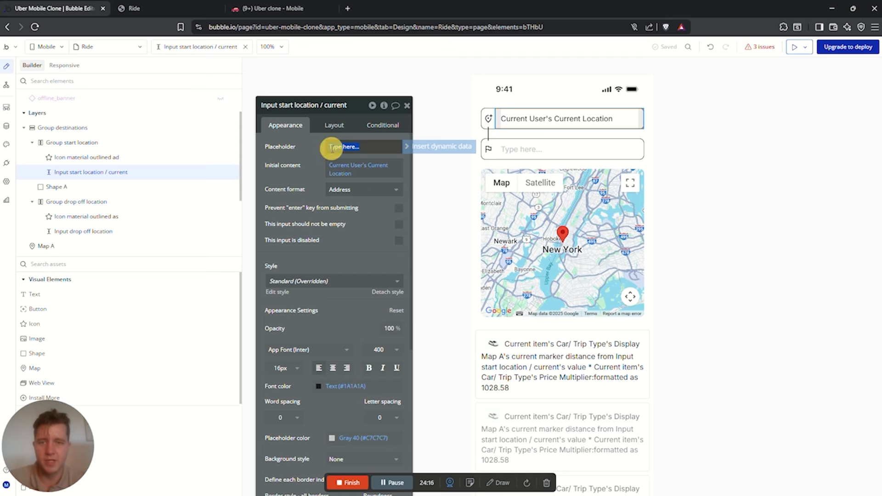
right_click(335, 148)
click(366, 165)
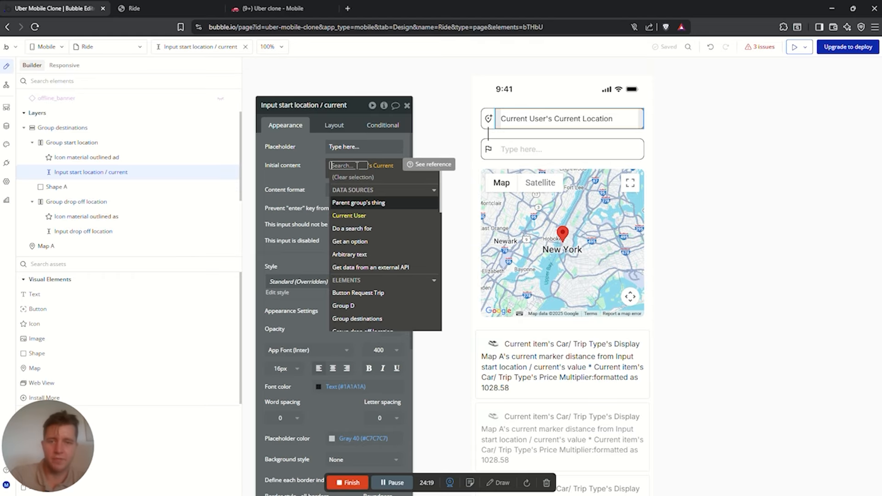
click(353, 177)
click(163, 7)
Reload the preview, set pickup to Cape Town, South Africa, and try Seapoint as destination
click(34, 26)
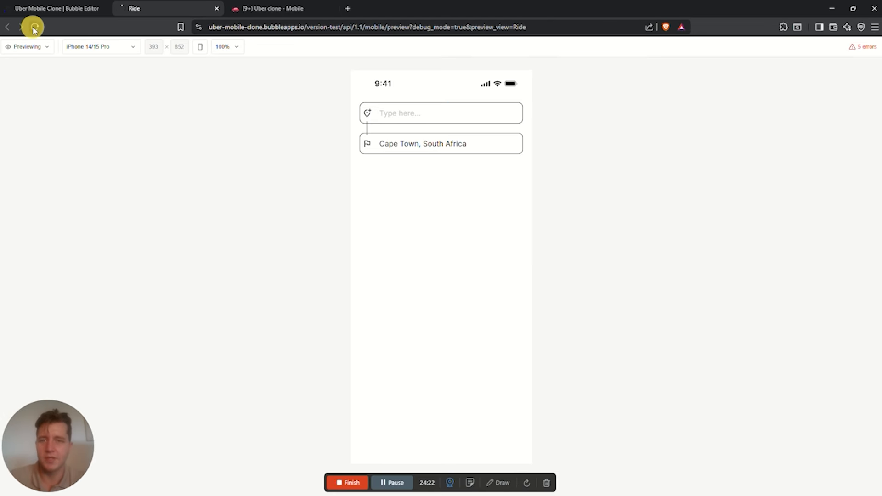
click(413, 117)
text(caeptown)
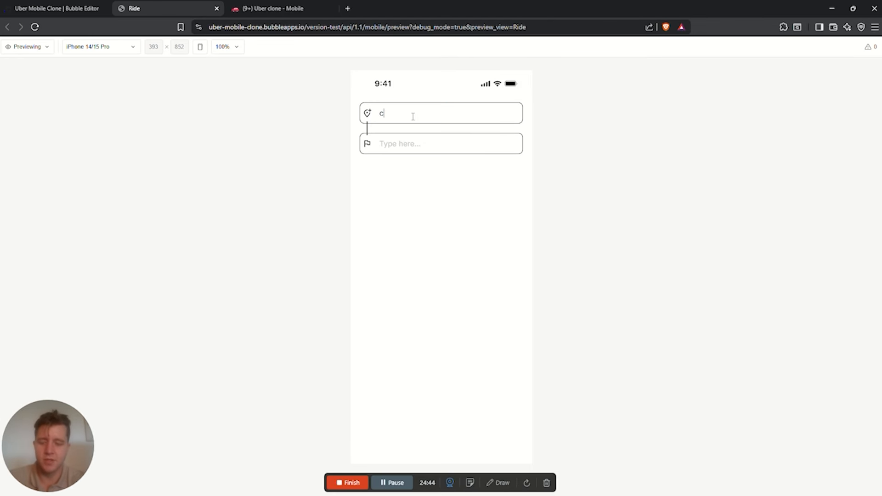
key(Return)
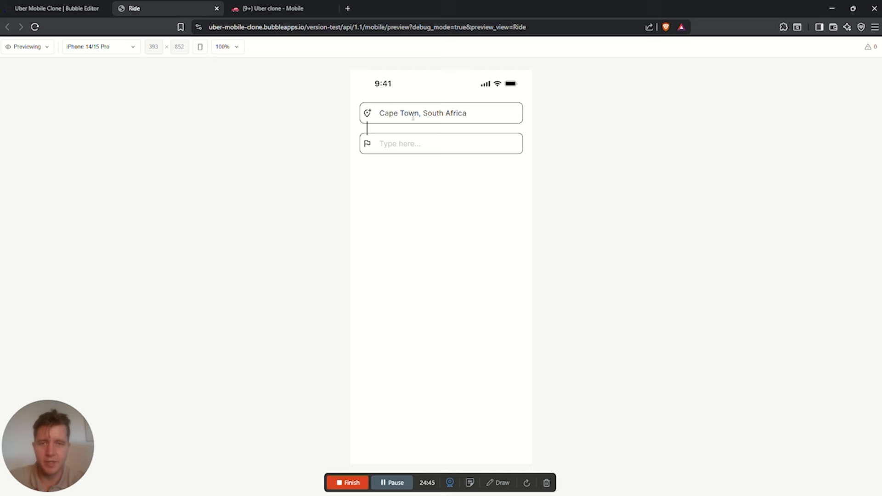
click(414, 143)
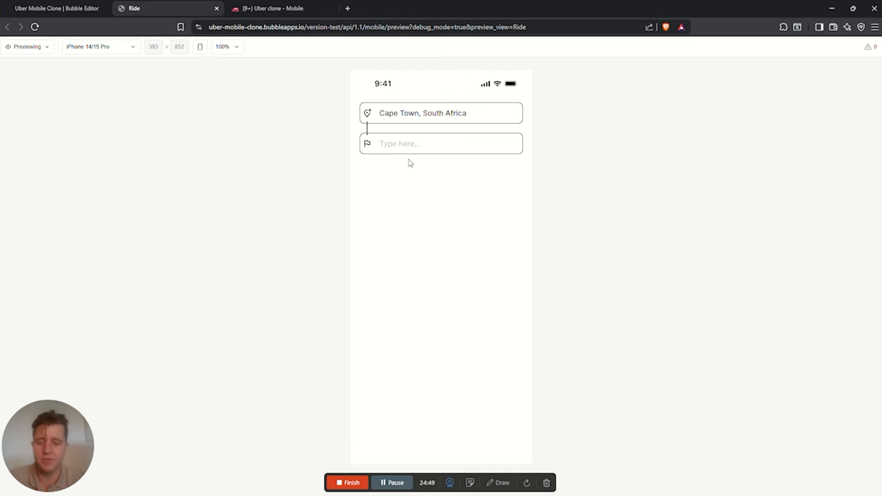
text(Seapoint)
key(Return)
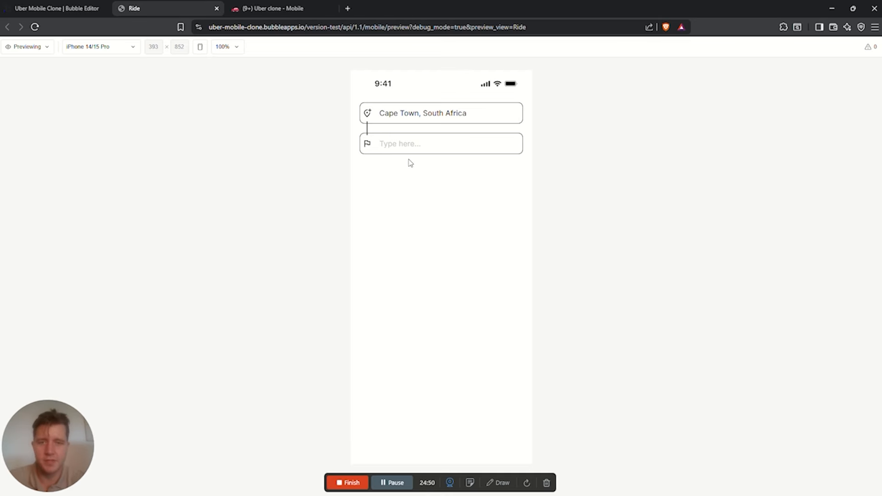
text(se)
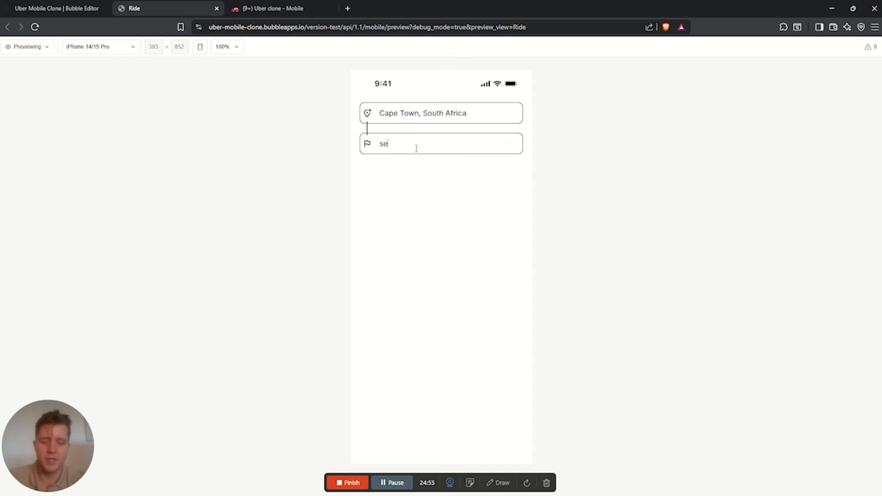
text(apoint)
key(Return)
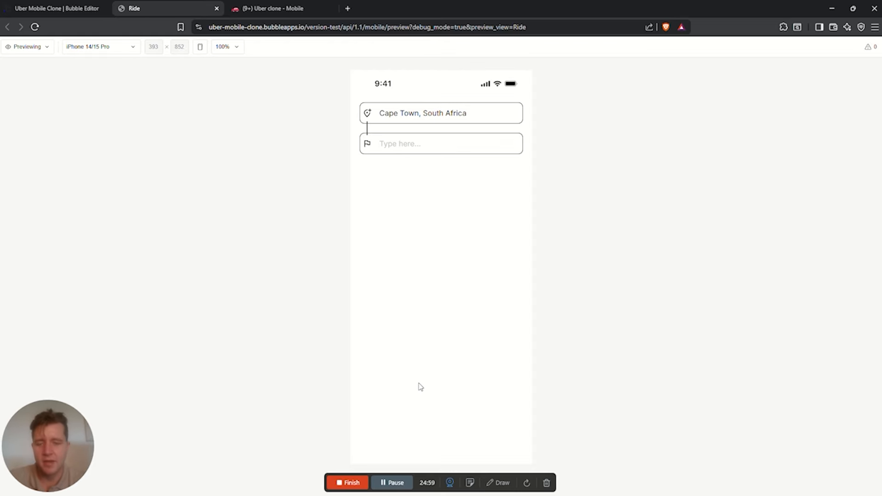
Follow the missing Google Geocode API key issue to General settings, then close the issues list
click(64, 11)
click(759, 46)
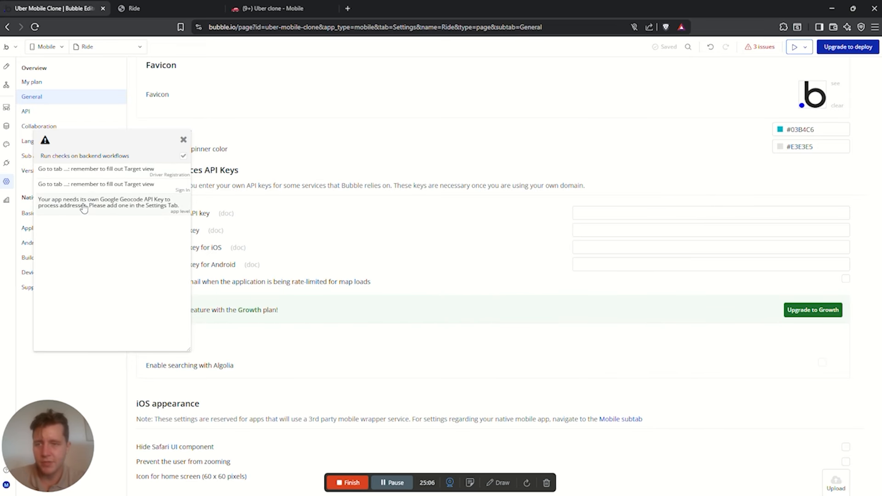
click(83, 203)
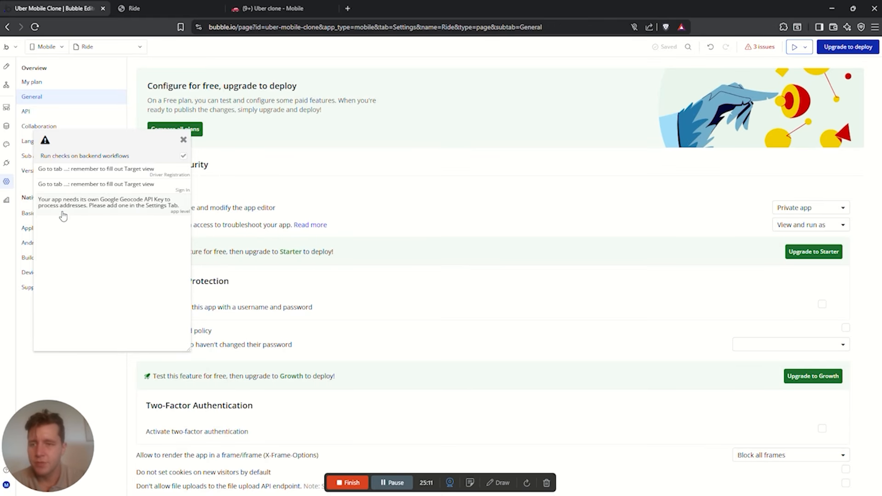
click(183, 142)
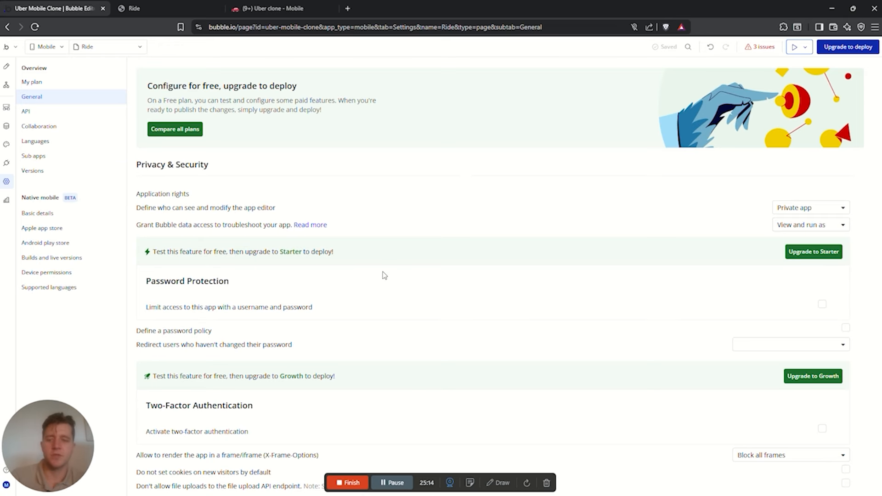
Open Google Cloud Platform in a new tab, sign in, and go to APIs & Services
click(347, 9)
text(cloudcon)
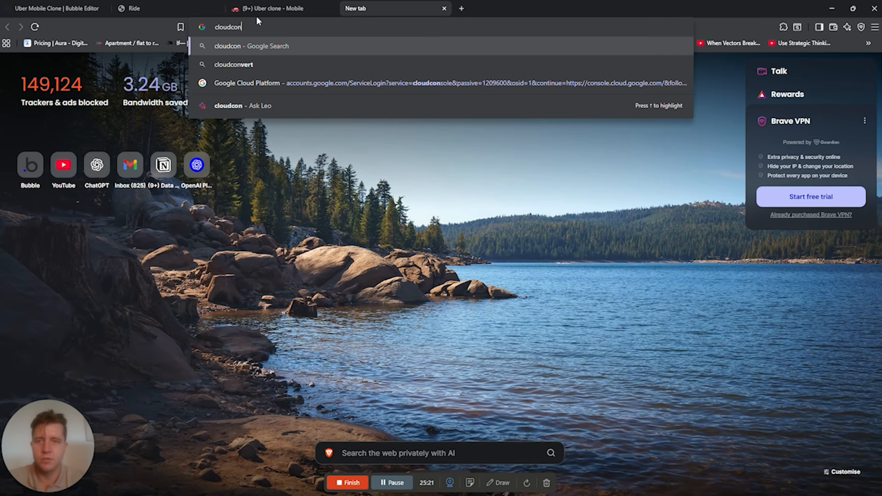
click(265, 83)
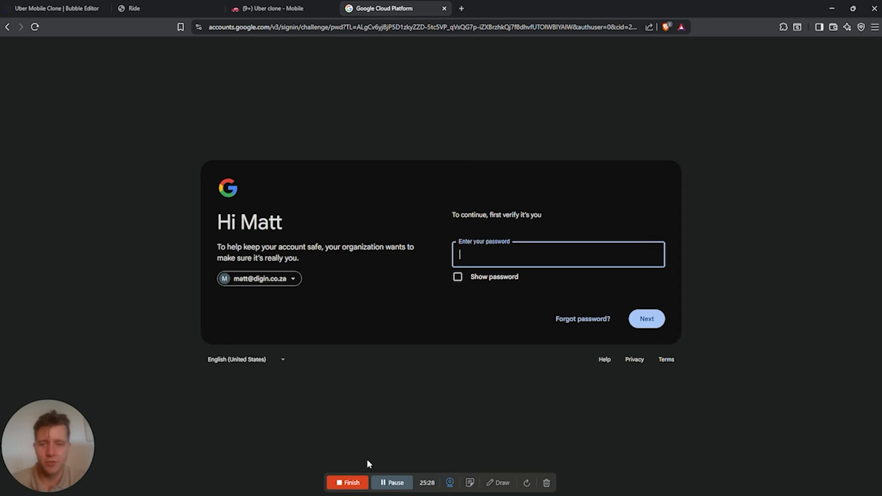
click(391, 482)
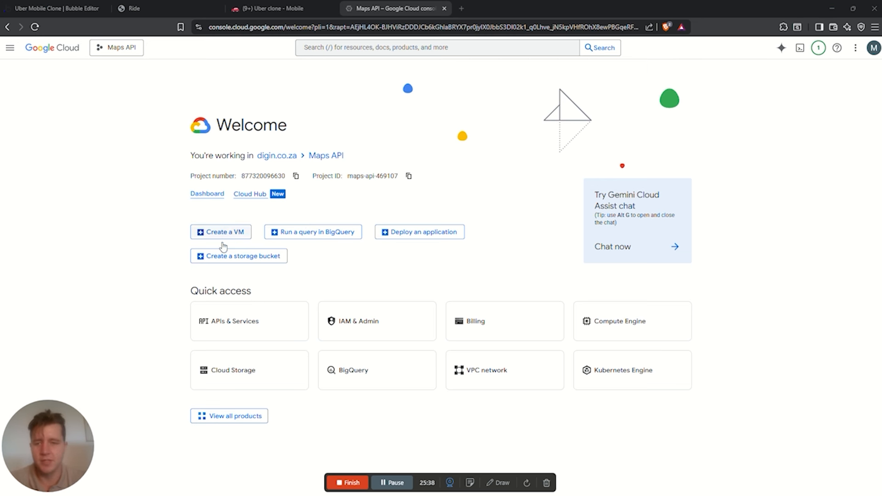
click(233, 324)
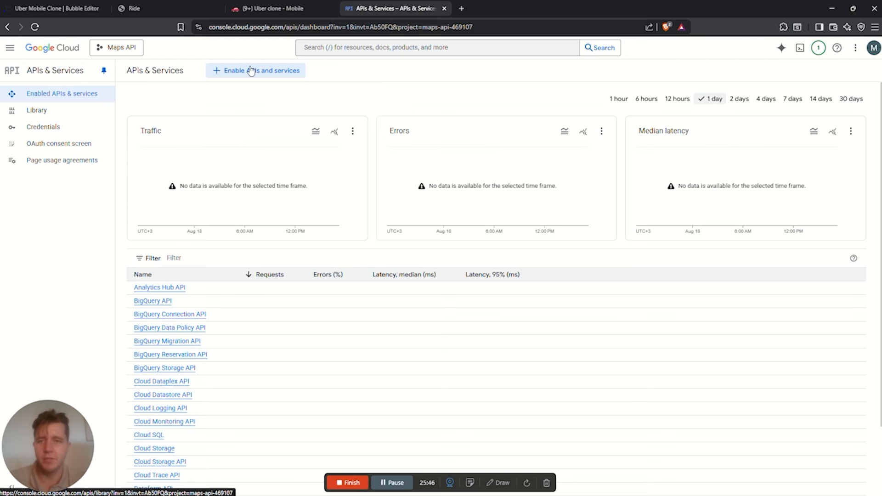
Enable the Places API from the API library and copy the generated API key
click(243, 73)
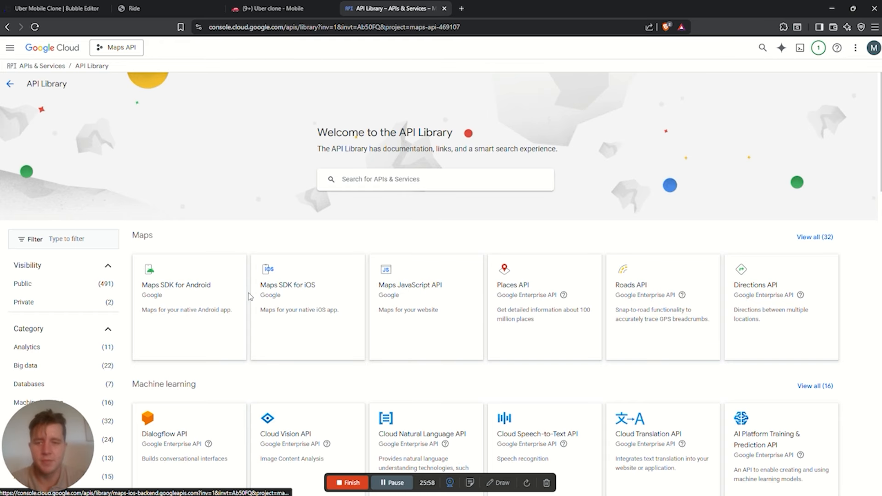
click(526, 302)
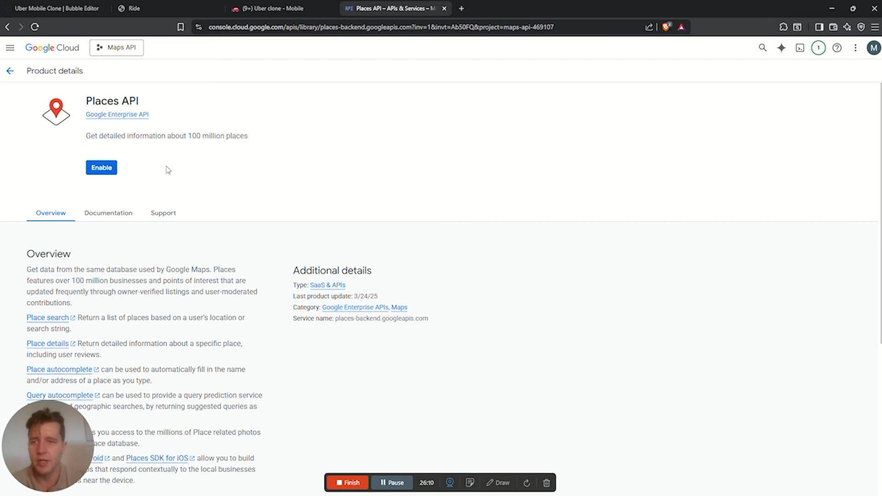
click(103, 168)
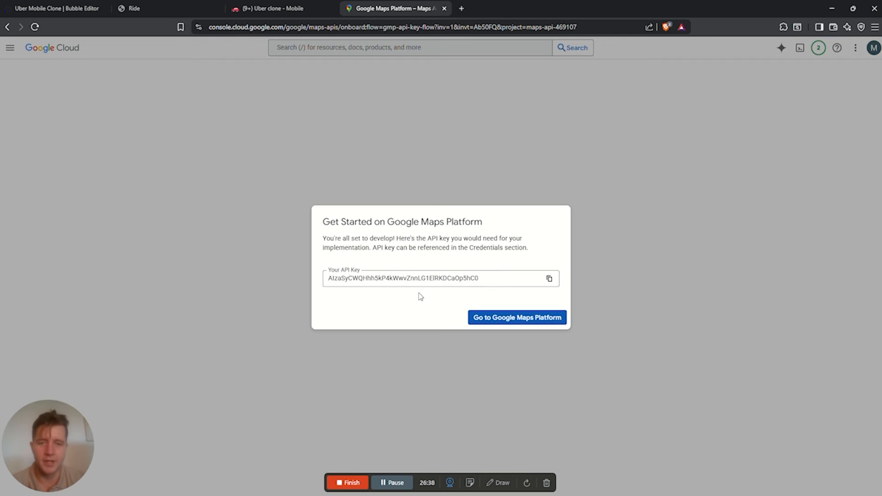
click(549, 279)
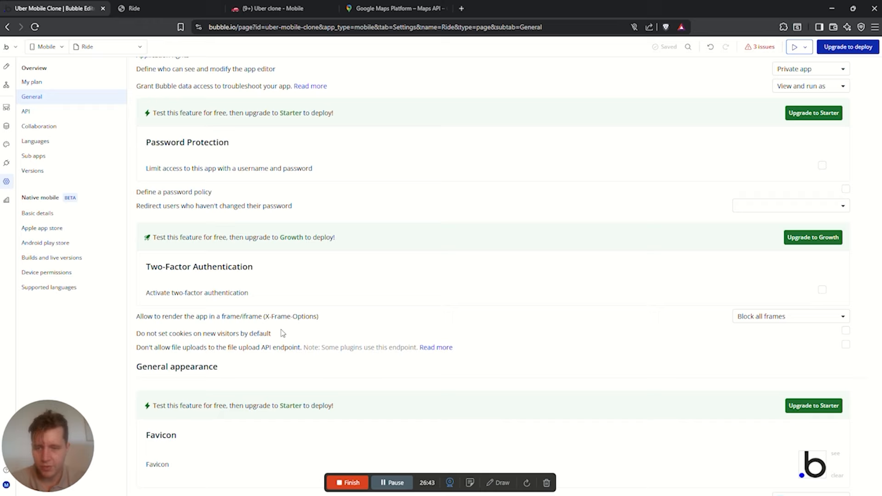
Paste the copied key into the Google Geocode API key setting
scroll(283, 333, down, 3)
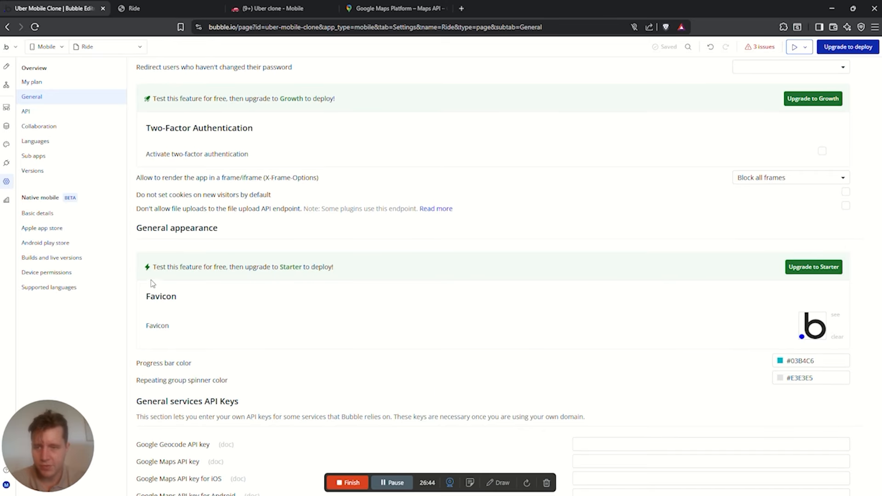
scroll(250, 240, up, 6)
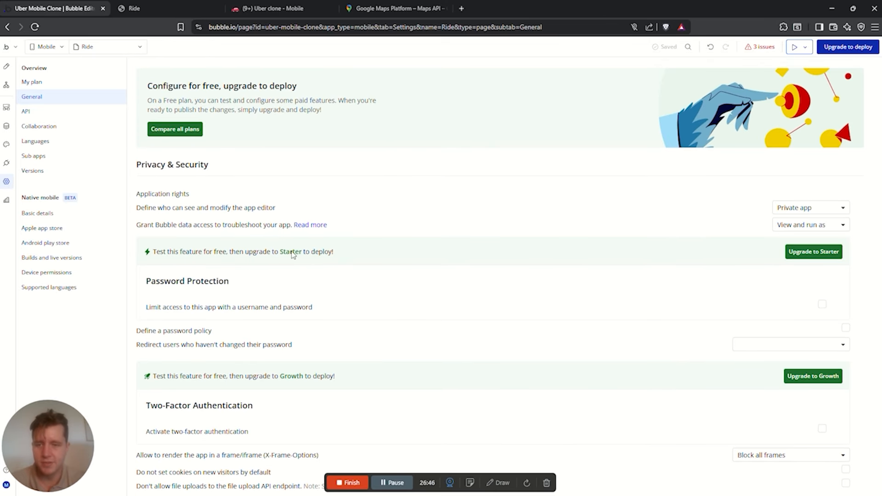
scroll(292, 255, down, 5)
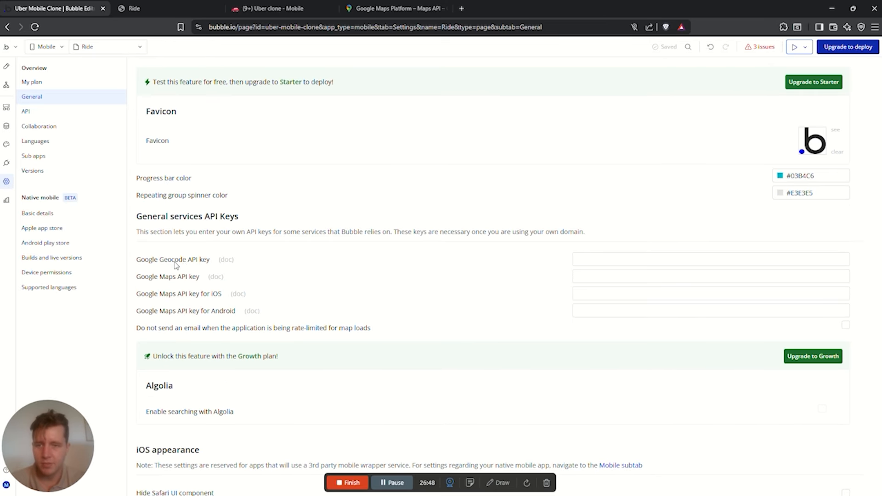
click(625, 256)
key(ctrl+v)
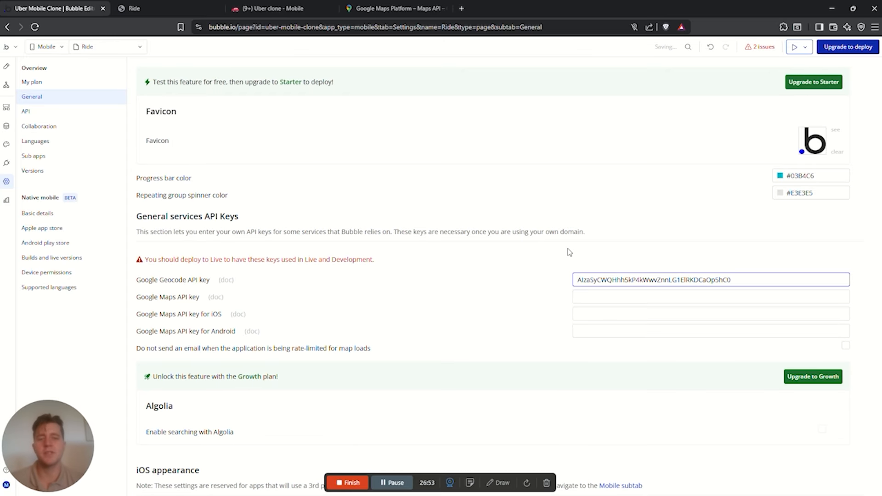
click(569, 251)
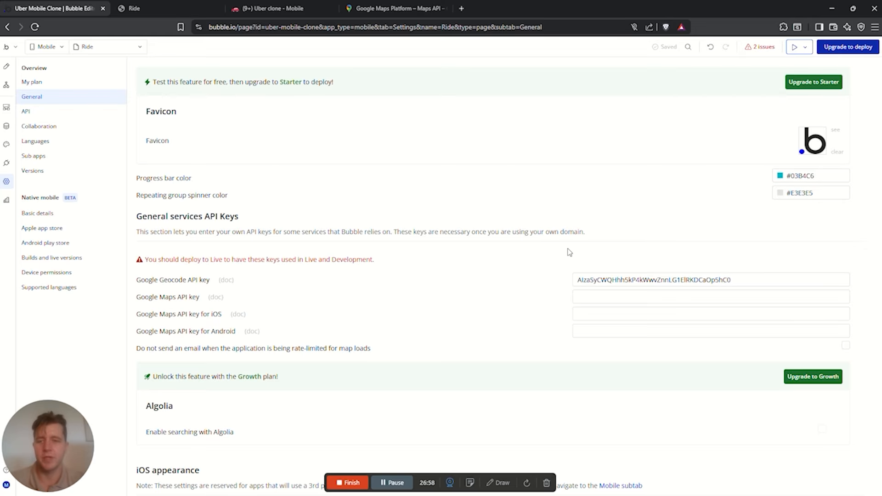
Paste the same key into the Google Maps, iOS and Android API key settings
click(585, 297)
key(ctrl+v)
click(590, 312)
key(Tab)
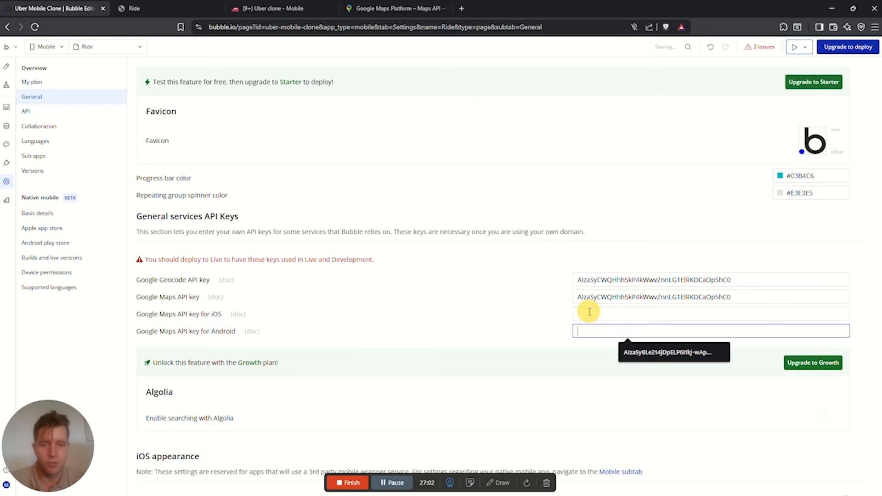
click(590, 313)
key(ctrl+v)
click(590, 331)
key(ctrl+v)
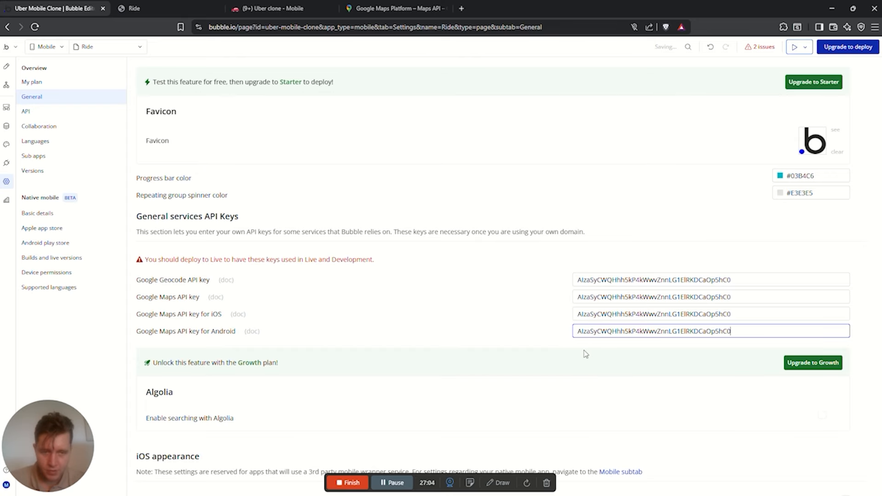
click(516, 311)
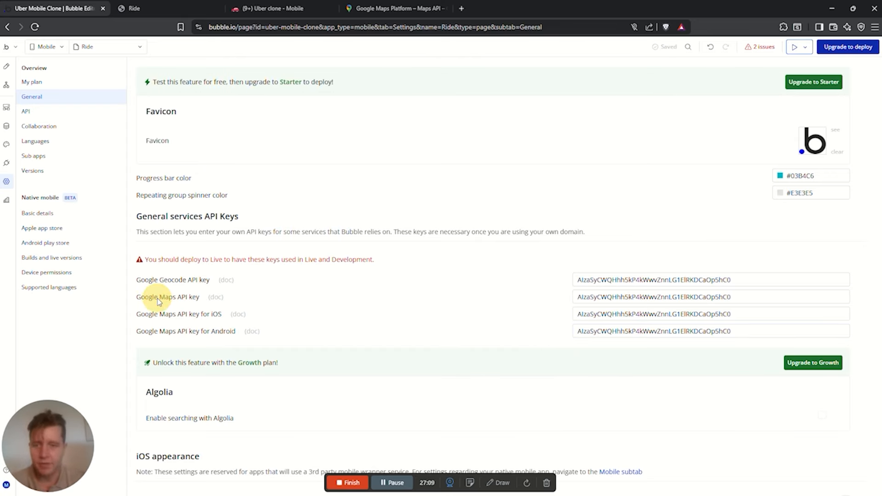
Restrict the new API key by API and allow Maps SDK for Android
click(370, 9)
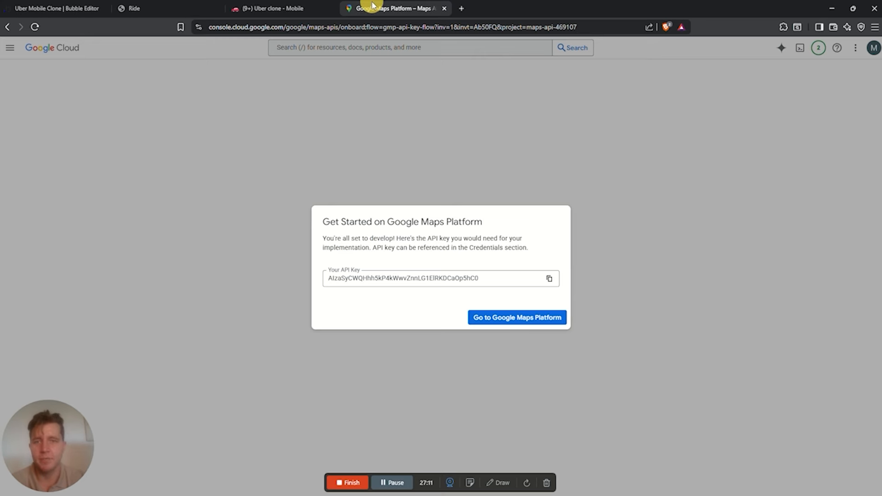
click(501, 322)
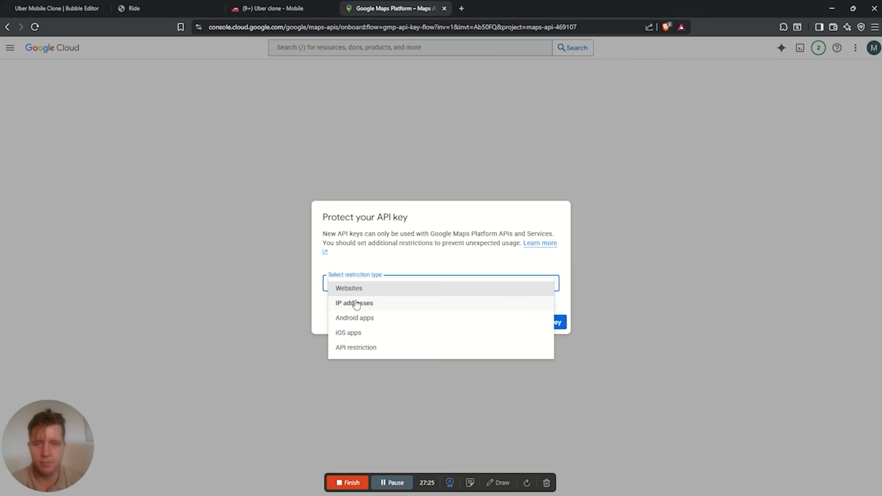
click(360, 350)
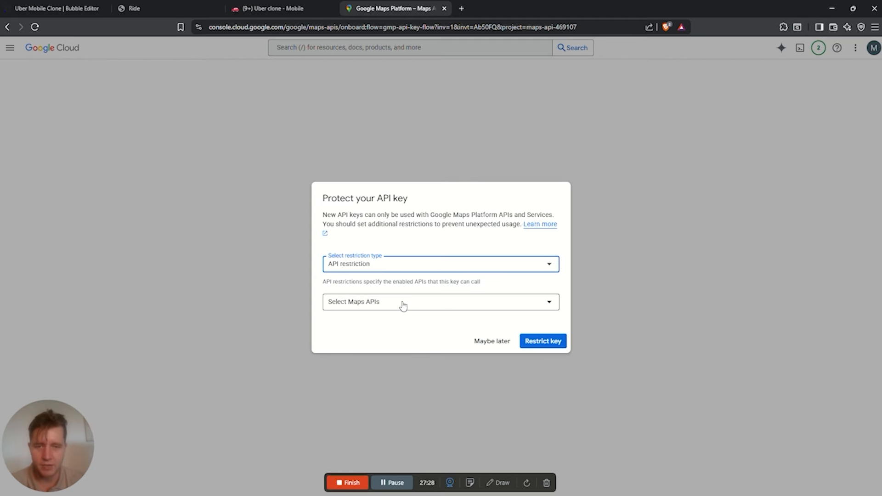
click(403, 305)
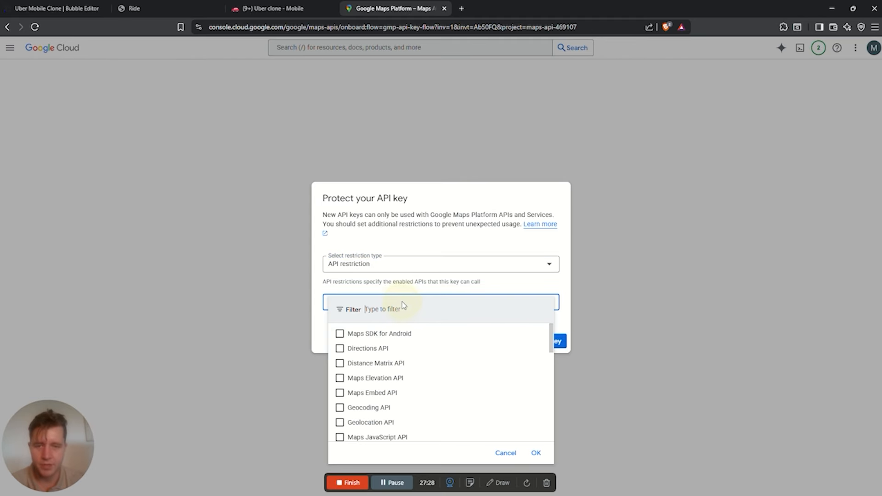
click(340, 336)
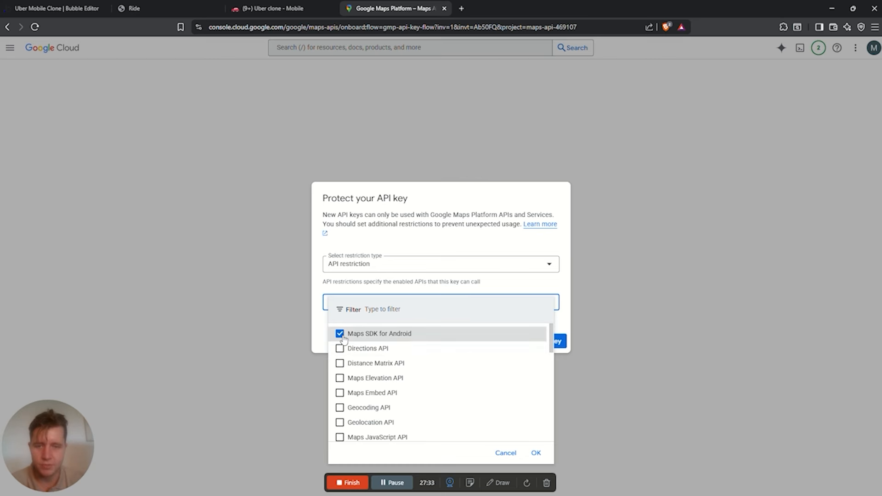
scroll(415, 396, down, 10)
click(536, 453)
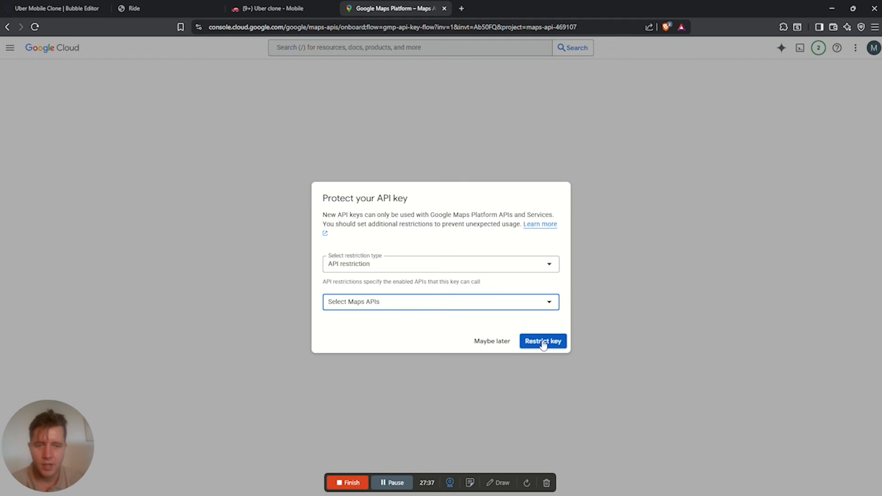
Also allow Directions, Distance Matrix, Maps Embed, Geocoding, Geolocation, Maps JavaScript, iOS SDK, Places and Maps Static APIs
click(507, 304)
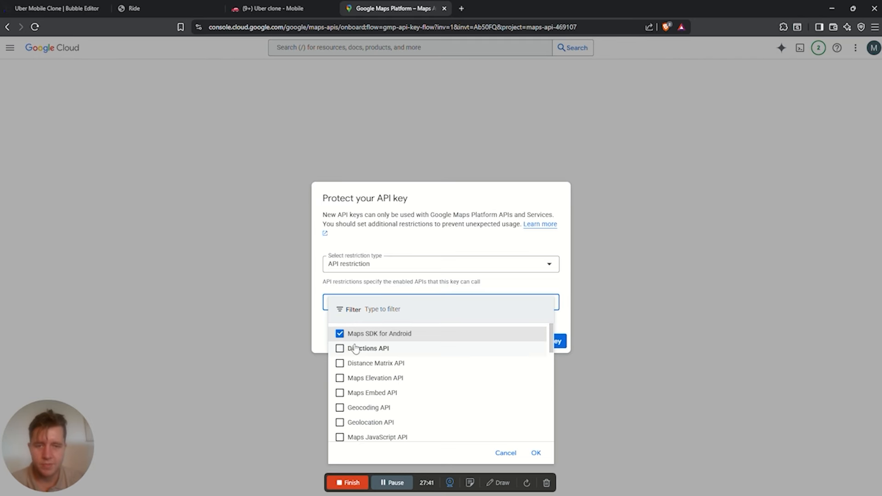
click(340, 349)
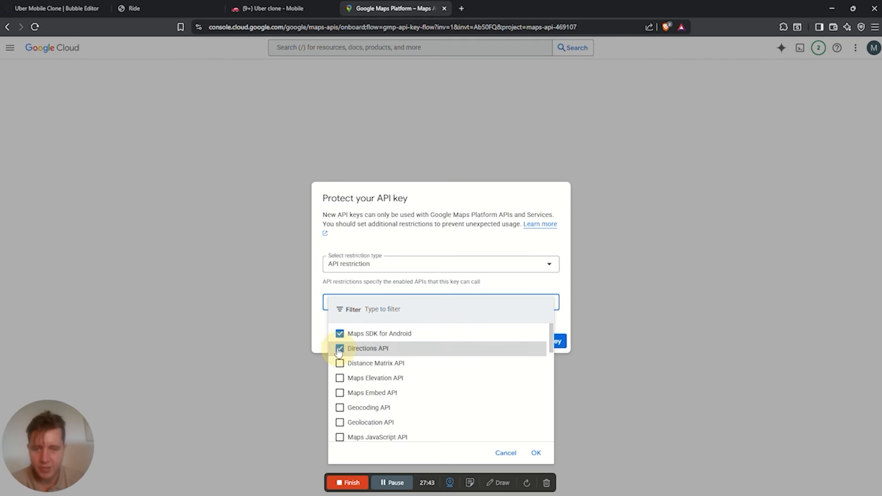
click(339, 363)
scroll(363, 372, down, 1)
scroll(366, 376, down, 1)
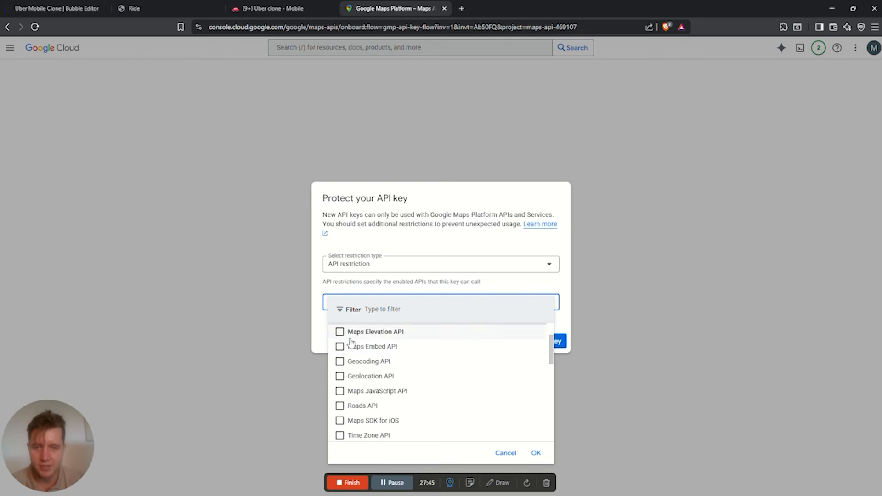
click(340, 348)
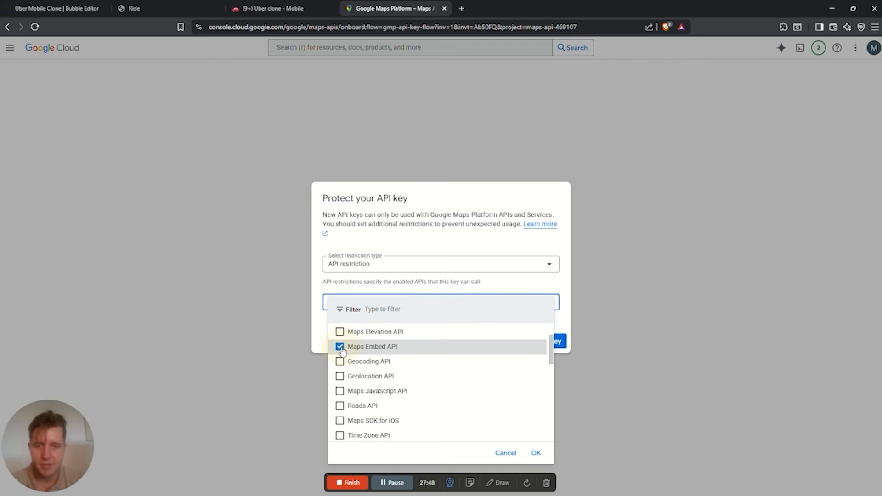
click(340, 363)
click(340, 376)
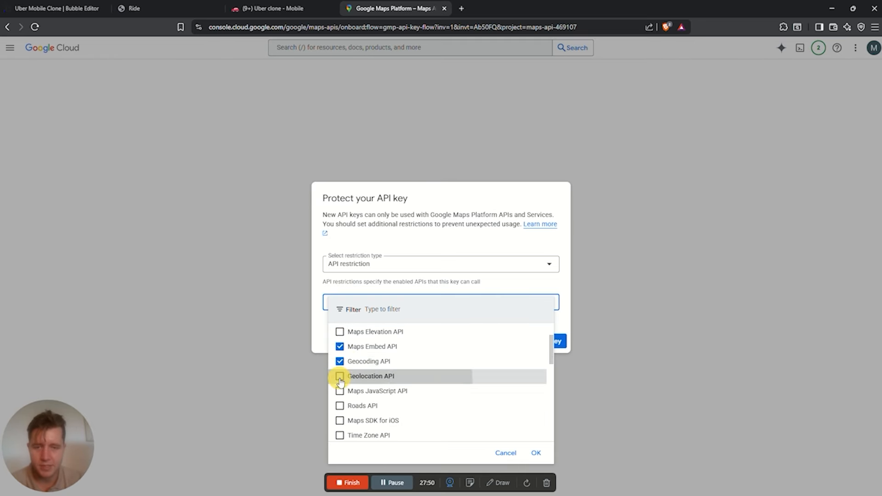
scroll(341, 371, down, 2)
click(340, 345)
click(340, 374)
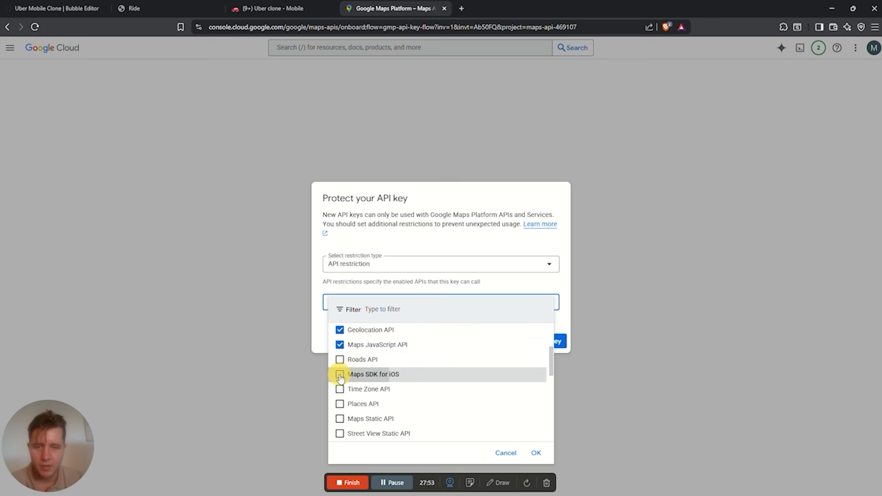
scroll(340, 367, down, 2)
click(340, 359)
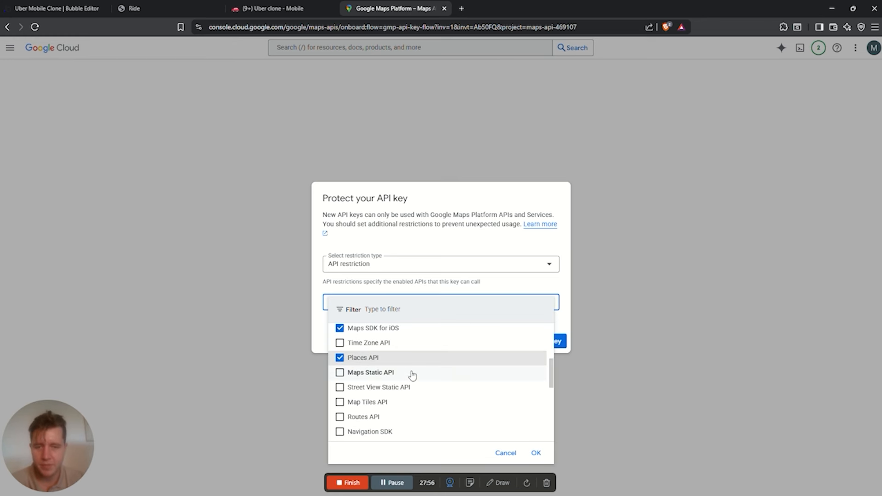
click(342, 373)
Add Street View Static, Map Tiles, Places (New), Routes and Address Validation APIs, then apply the 16-API restriction
scroll(366, 386, down, 2)
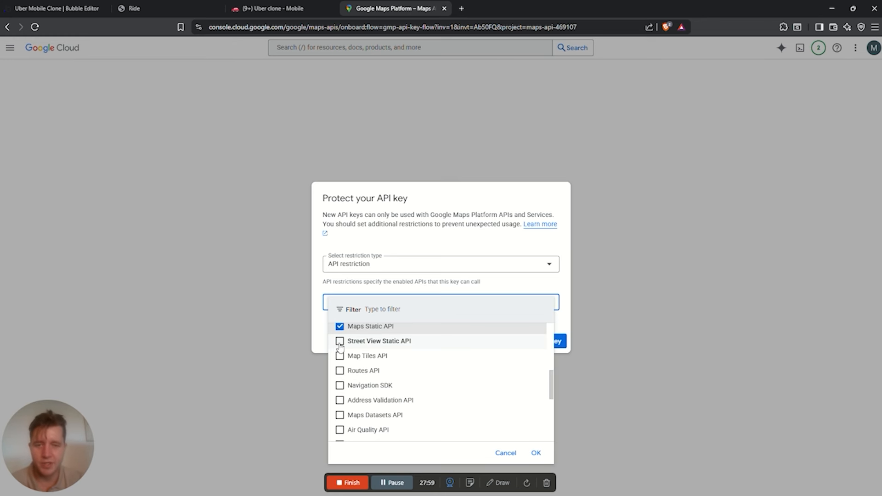
scroll(353, 363, down, 3)
scroll(367, 390, up, 4)
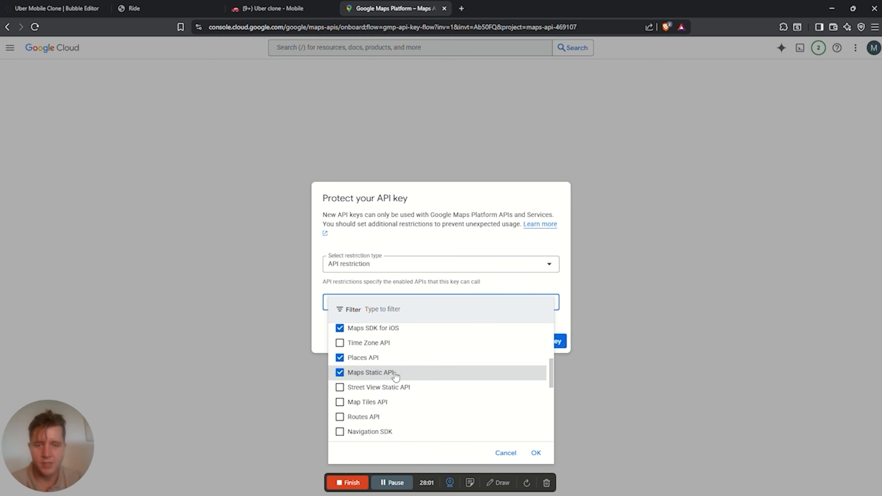
scroll(381, 395, down, 3)
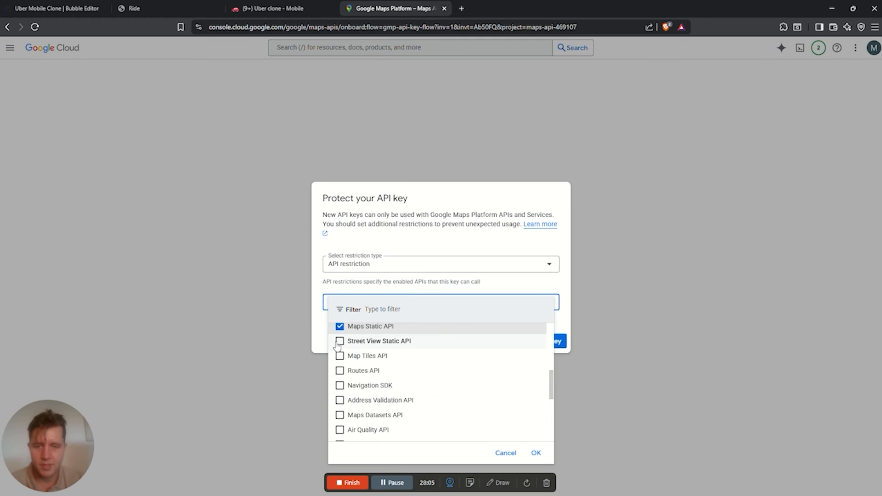
click(339, 342)
scroll(363, 363, down, 3)
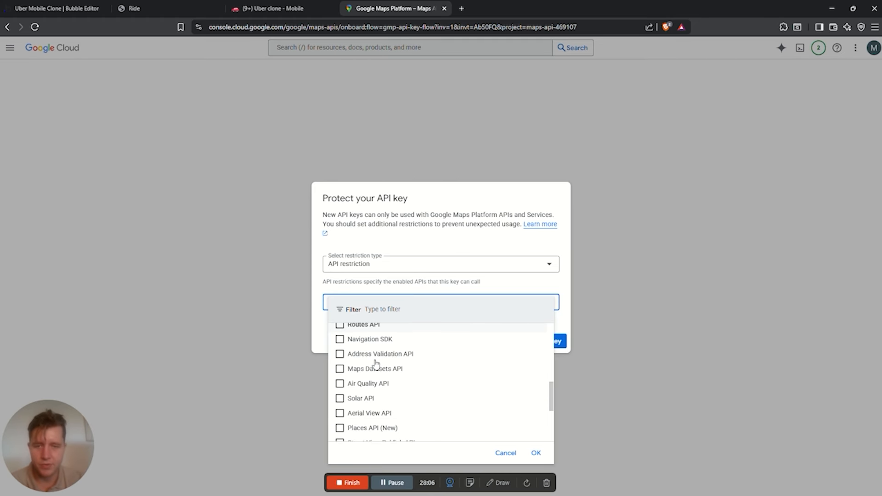
scroll(375, 368, up, 3)
click(340, 357)
scroll(363, 386, down, 4)
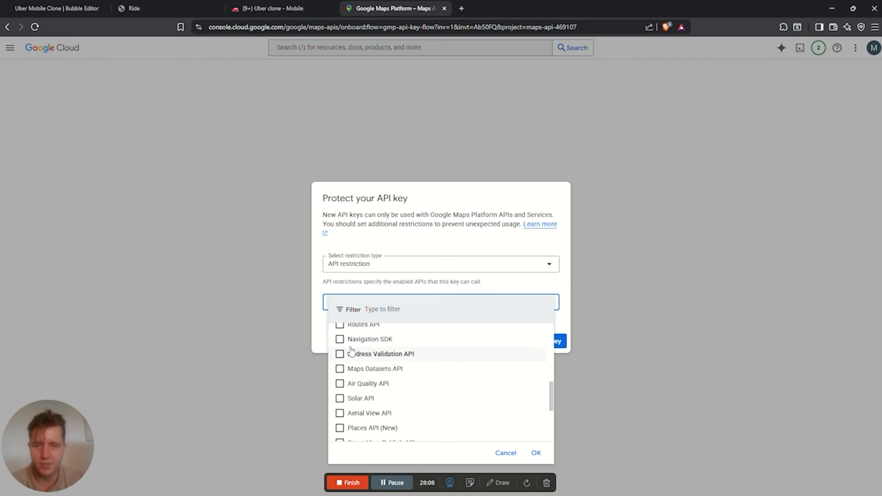
click(388, 416)
scroll(381, 368, down, 3)
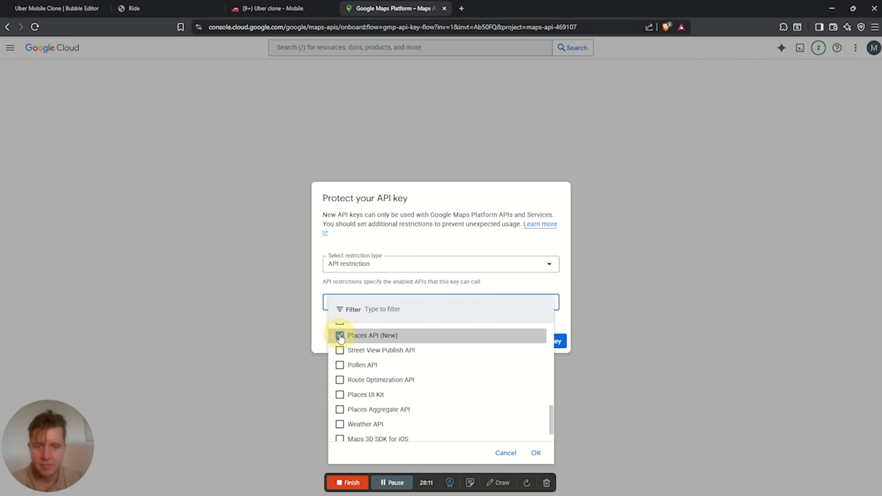
scroll(382, 375, down, 2)
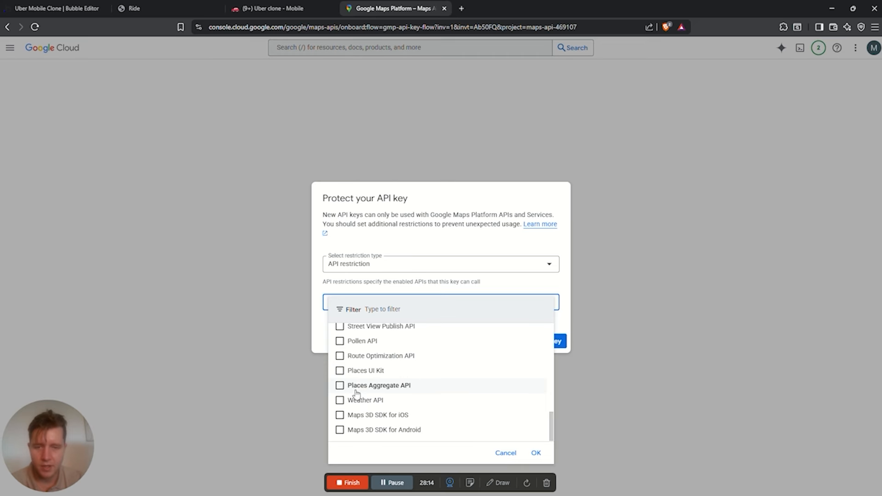
scroll(372, 375, up, 1)
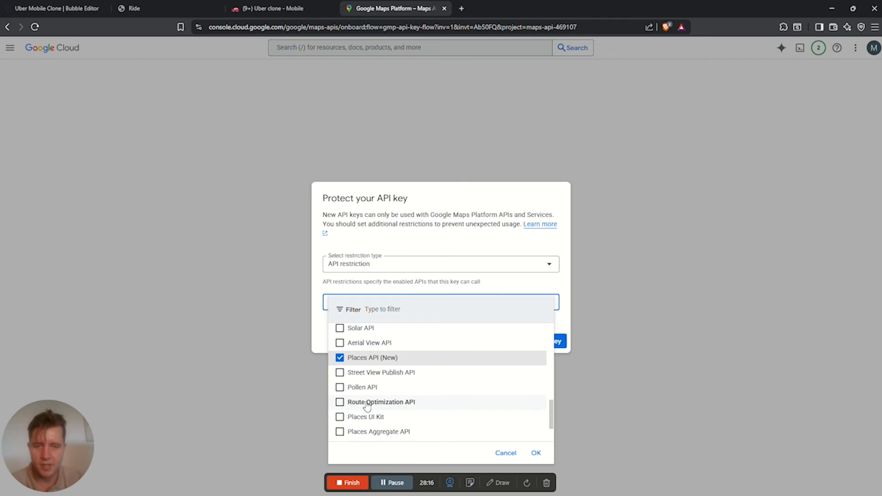
scroll(364, 403, up, 3)
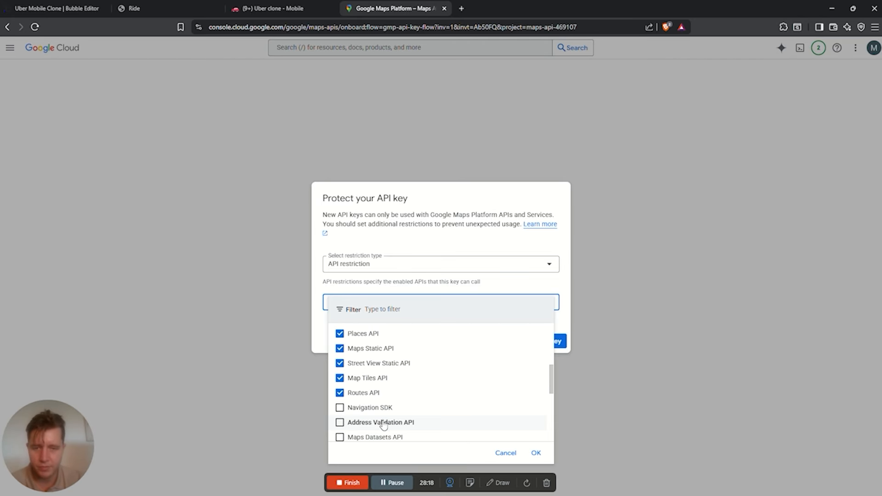
click(340, 361)
scroll(382, 378, down, 2)
click(340, 330)
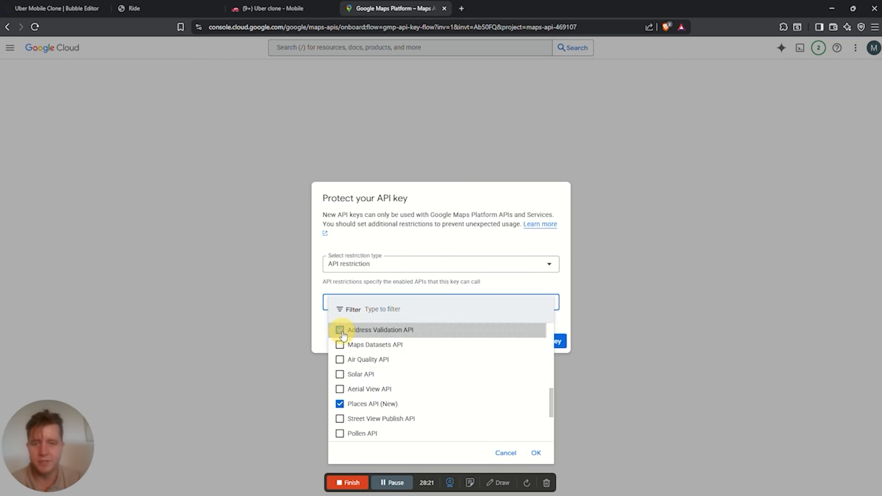
click(536, 453)
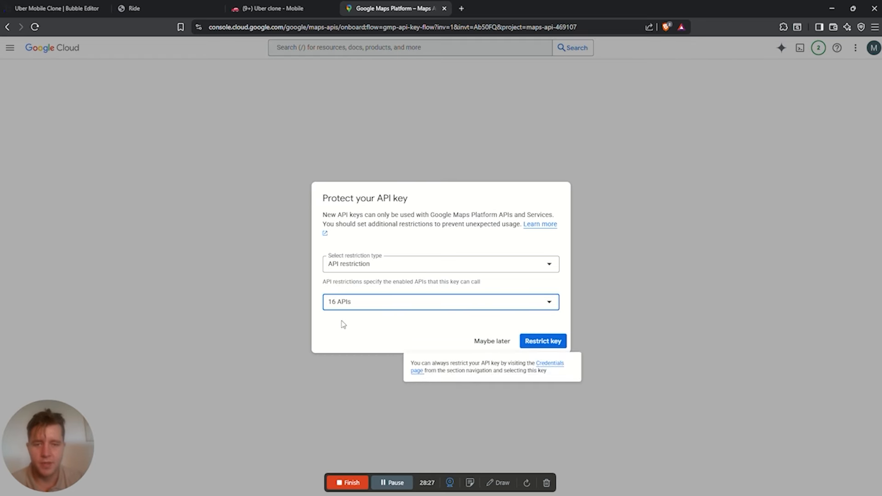
click(549, 340)
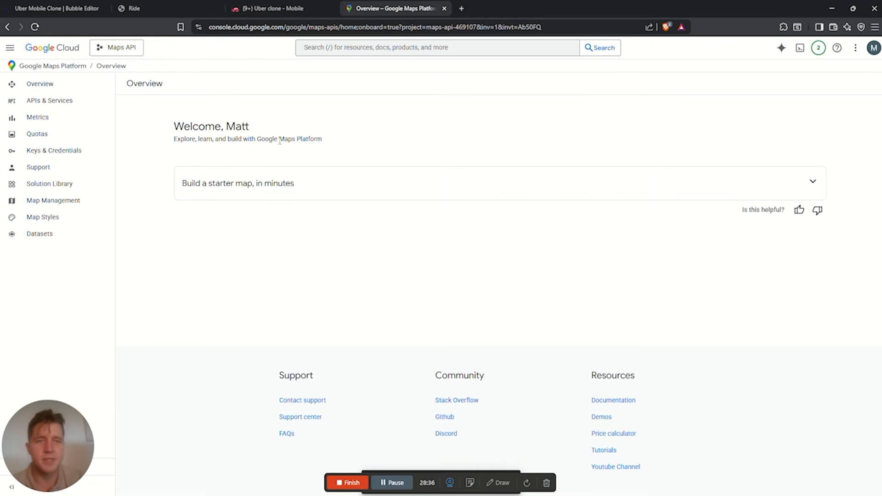
Glance at the Maps Platform APIs list and the Bubble API key settings
click(60, 102)
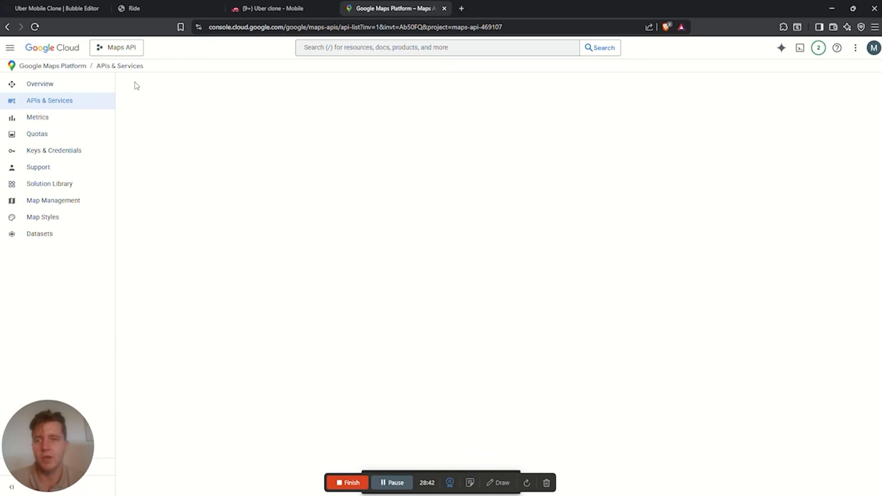
click(60, 8)
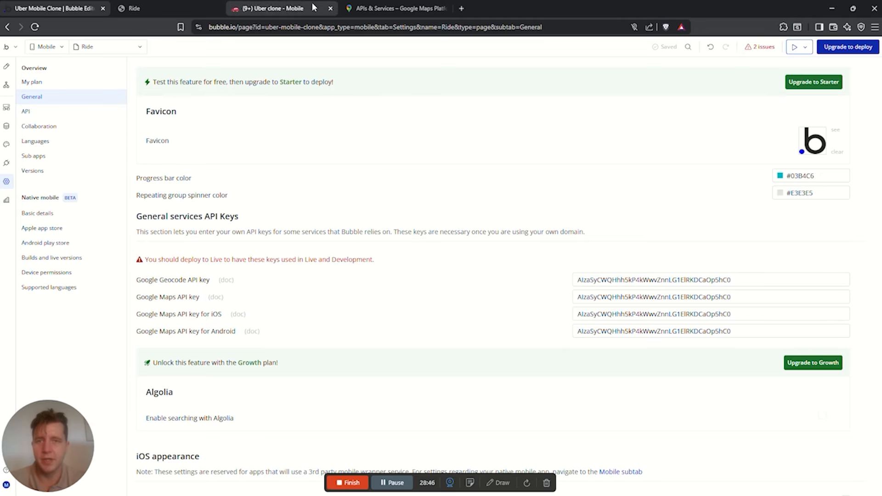
click(349, 14)
Search the console for 'maps' and open the Maps Platform APIs & Services page
click(256, 46)
text(maps)
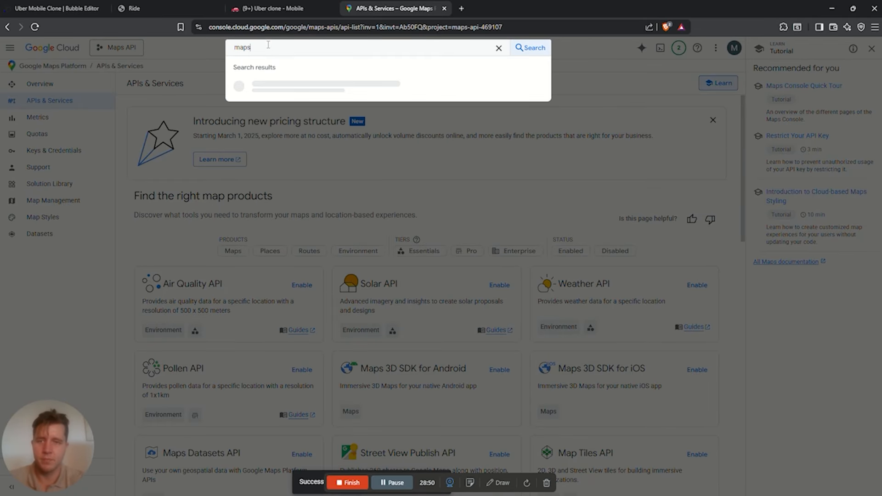
key(Return)
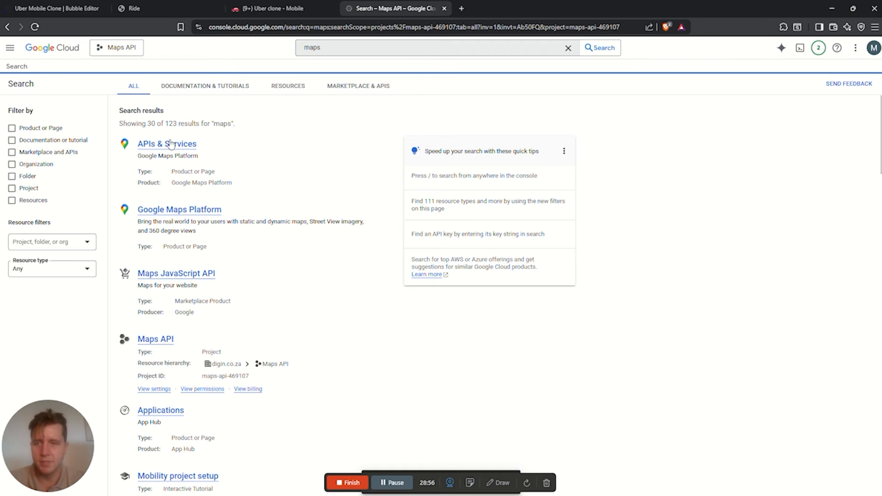
click(160, 341)
click(8, 27)
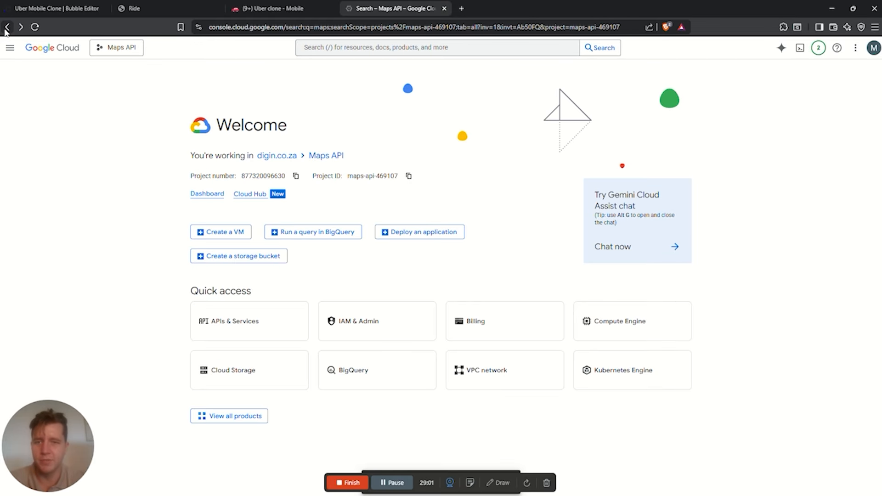
click(164, 146)
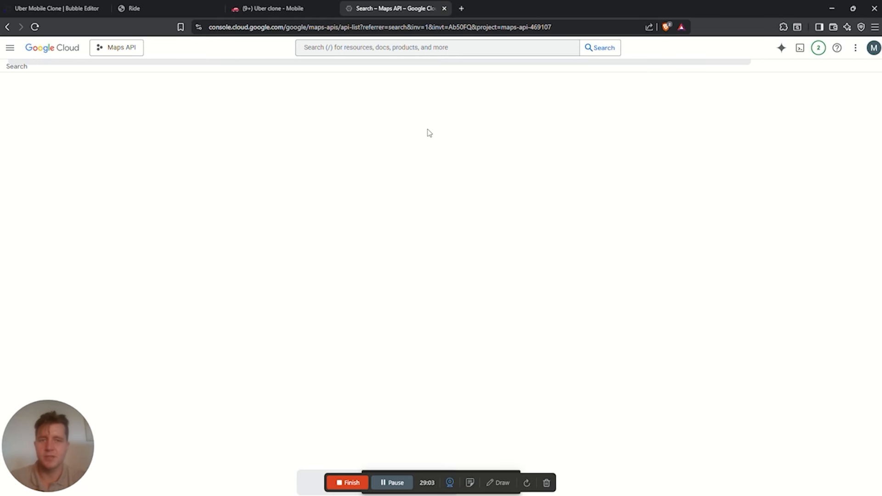
Enable Maps Embed API, Maps SDK for iOS, Maps Static API, Places UI Kit and Geocoding API
scroll(237, 193, down, 3)
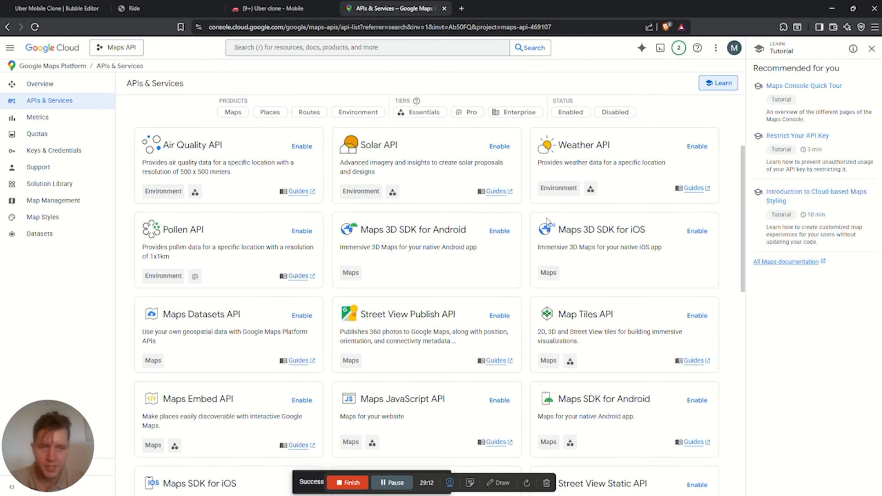
scroll(511, 272, down, 1)
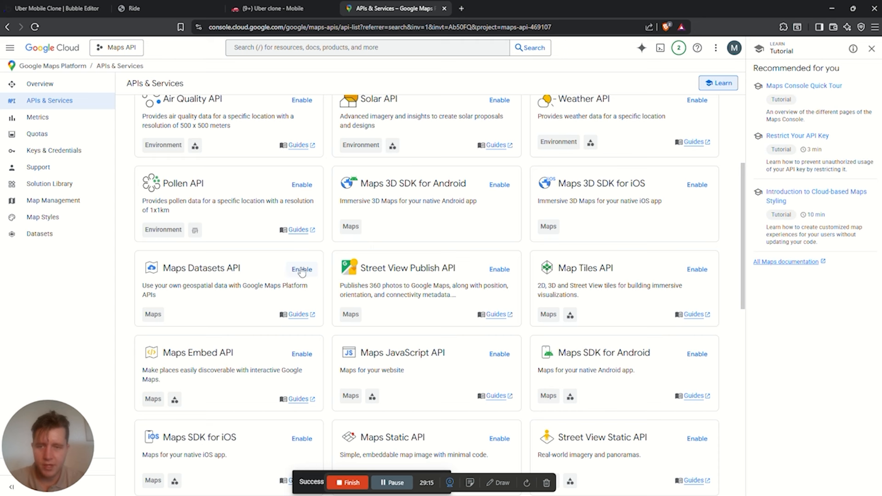
scroll(323, 318, down, 1)
click(301, 310)
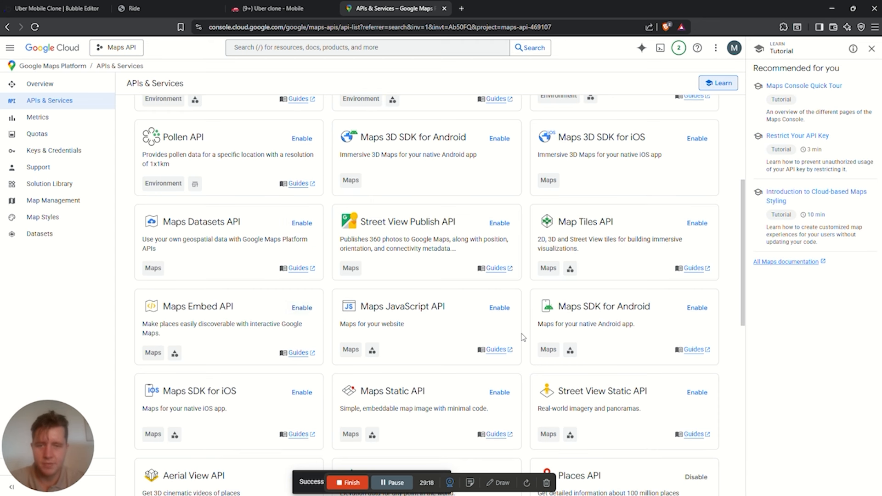
scroll(272, 235, down, 2)
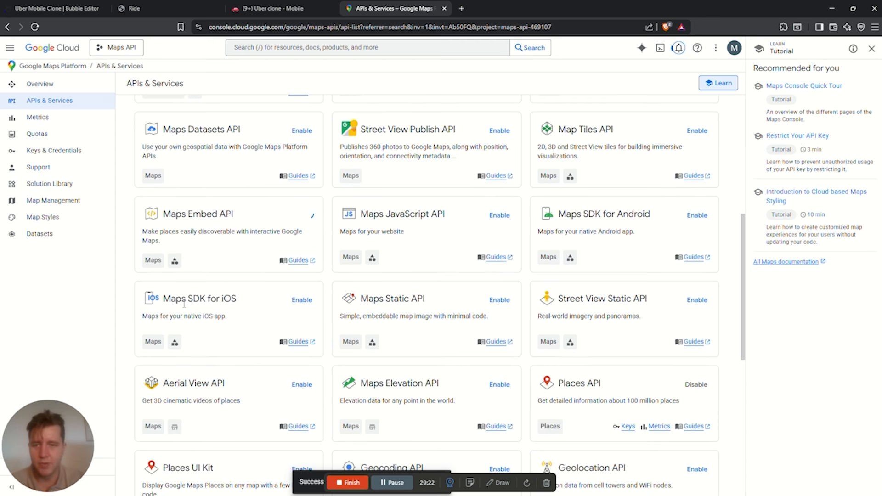
click(301, 300)
click(500, 300)
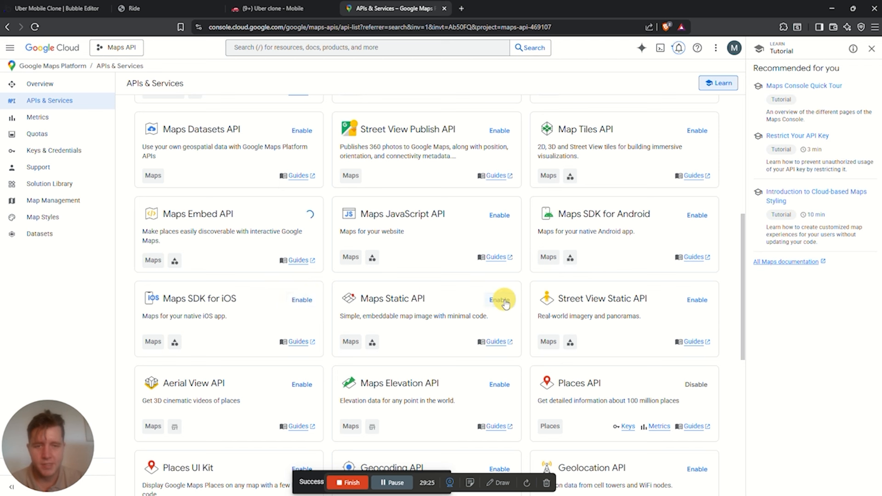
scroll(306, 333, down, 3)
click(303, 333)
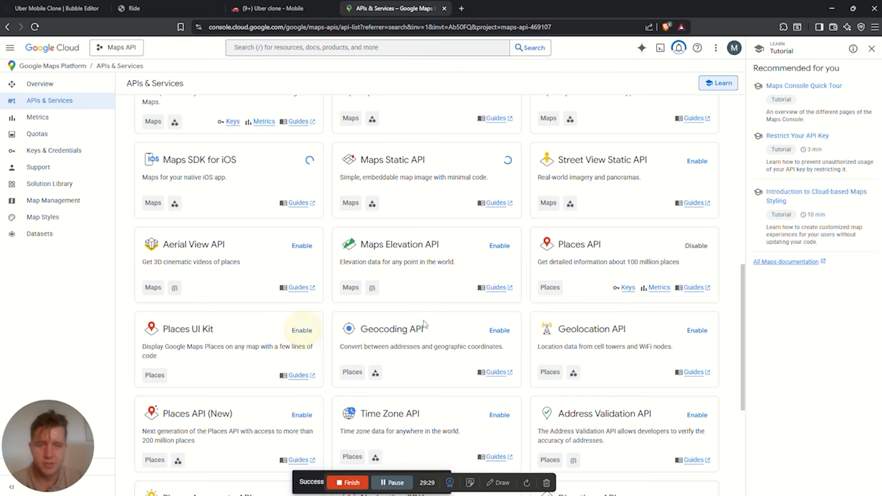
click(500, 331)
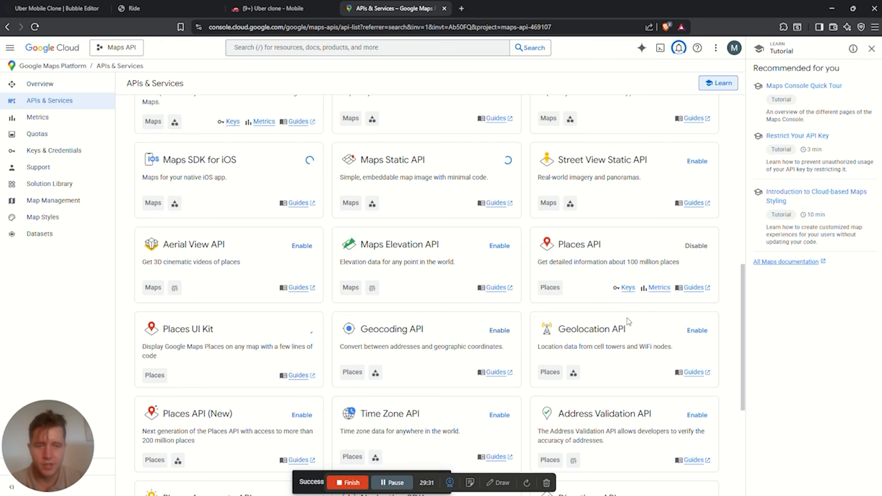
Enable the Routes API, Maps SDK for Android and Maps 3D SDK for Android
scroll(289, 287, down, 3)
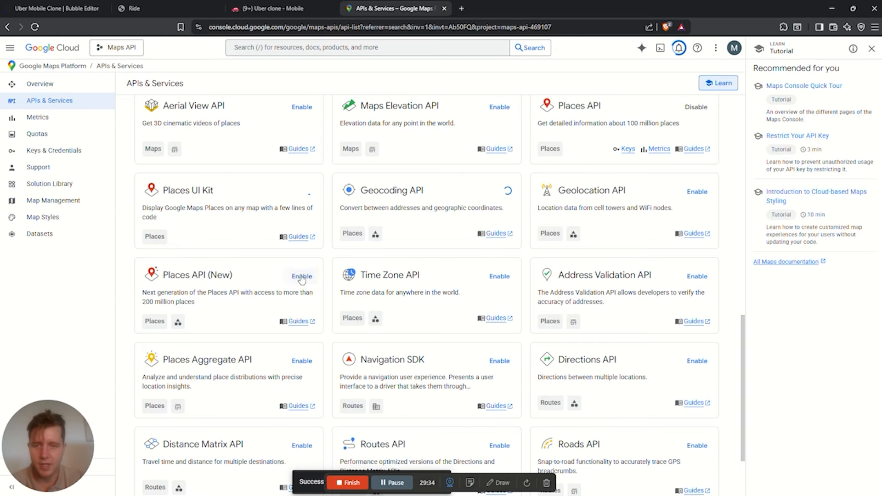
scroll(376, 275, down, 2)
click(500, 348)
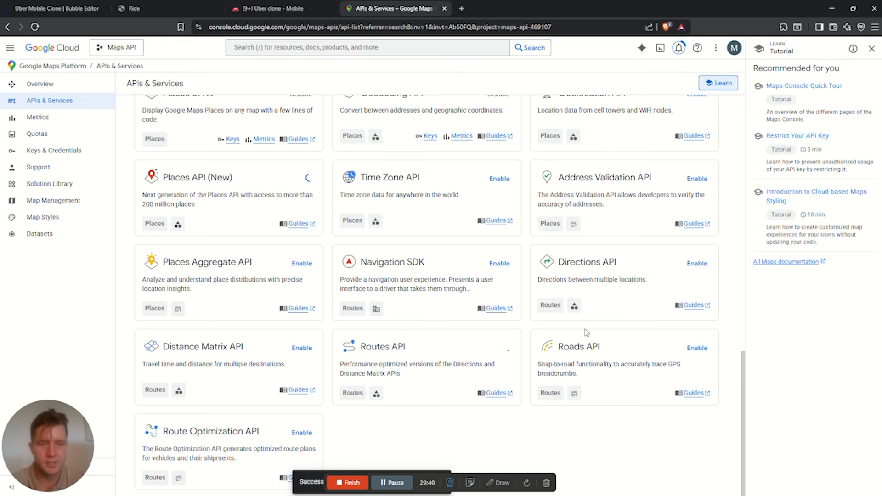
scroll(587, 332, up, 3)
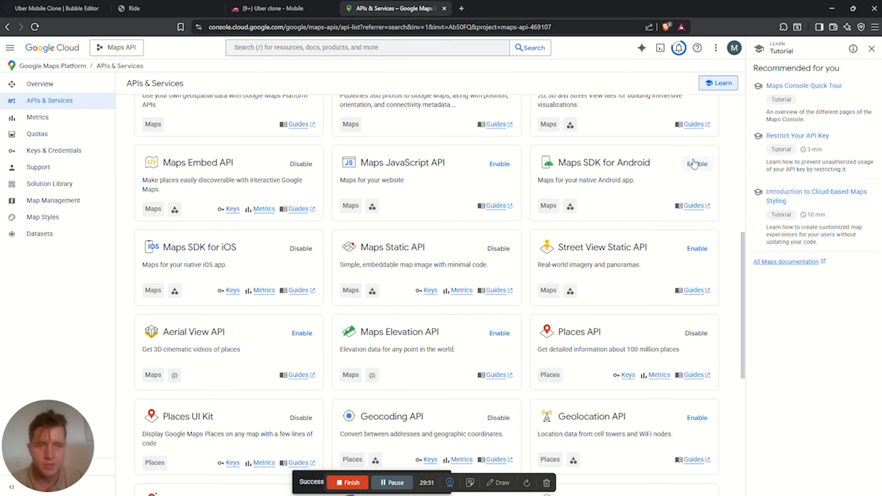
click(694, 164)
scroll(432, 235, up, 2)
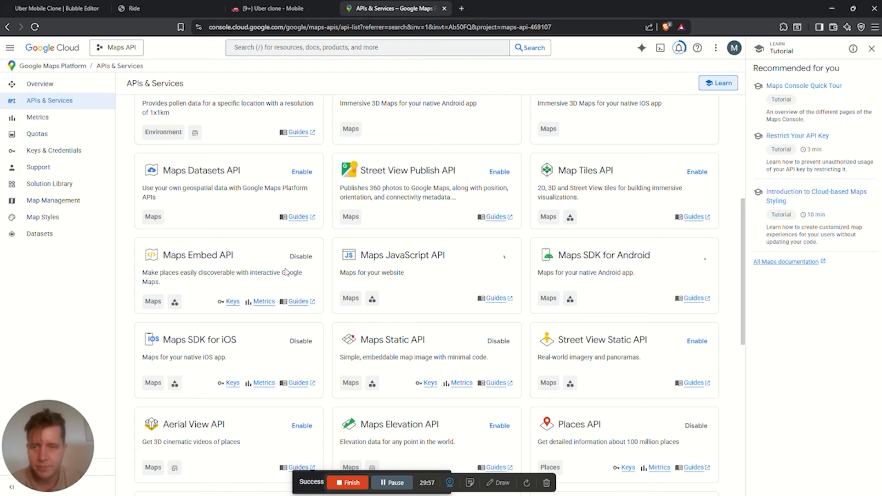
scroll(286, 272, up, 3)
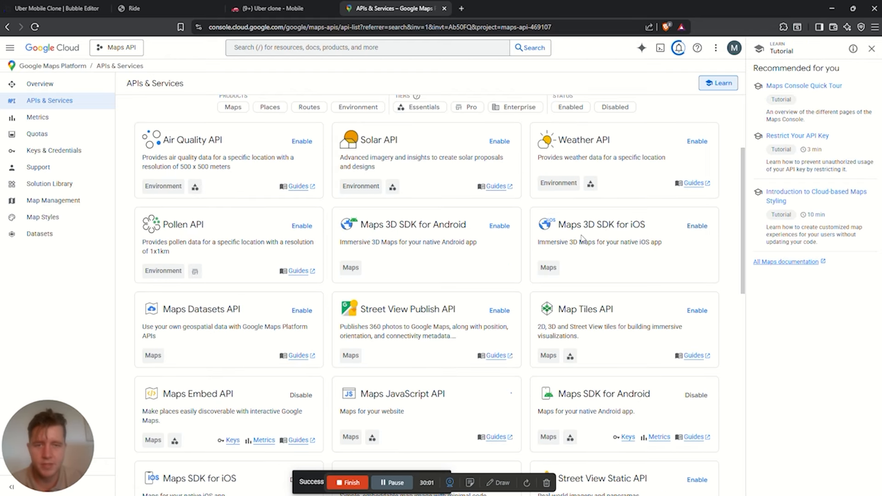
click(499, 227)
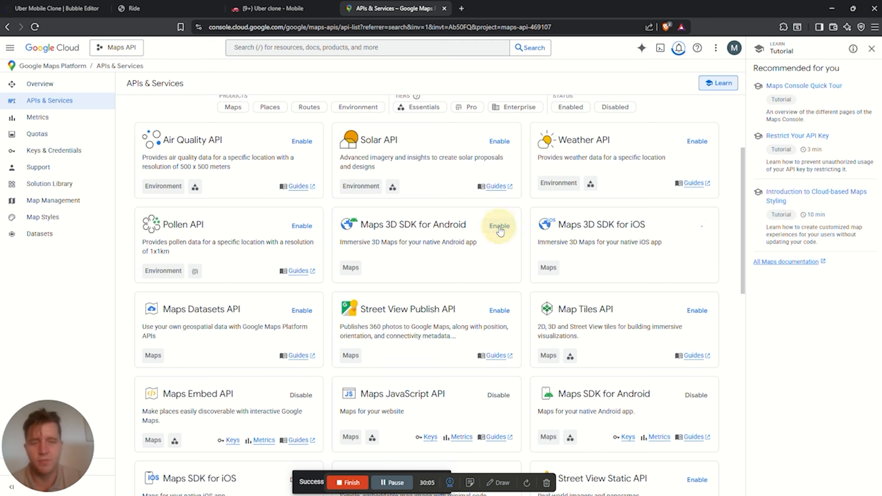
scroll(466, 275, up, 2)
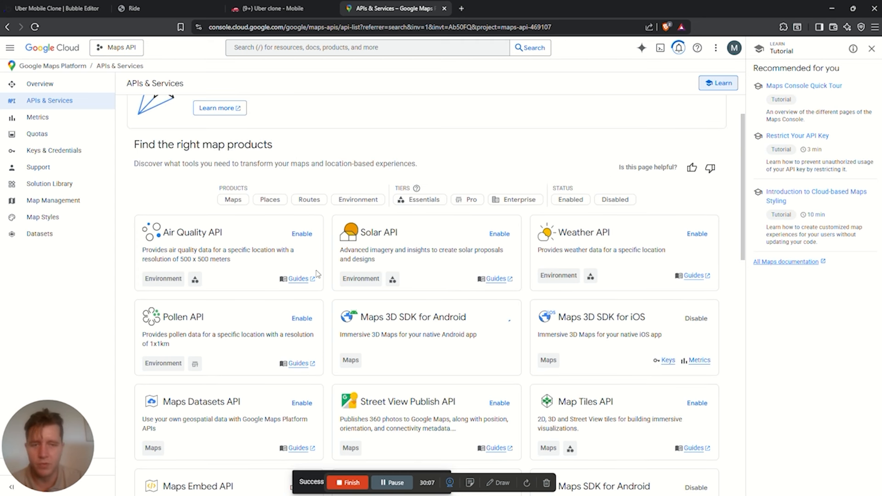
Review the app's Google Maps API keys and issues list, then reopen the Ride page design
click(60, 9)
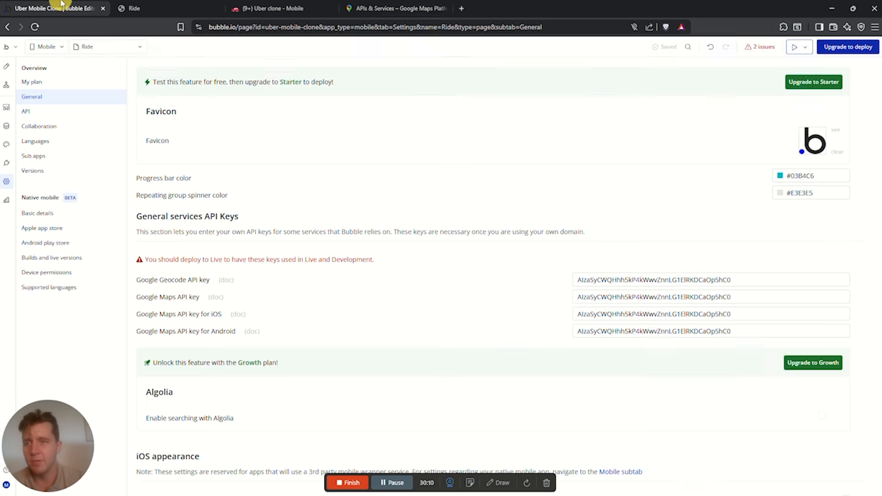
scroll(485, 301, down, 2)
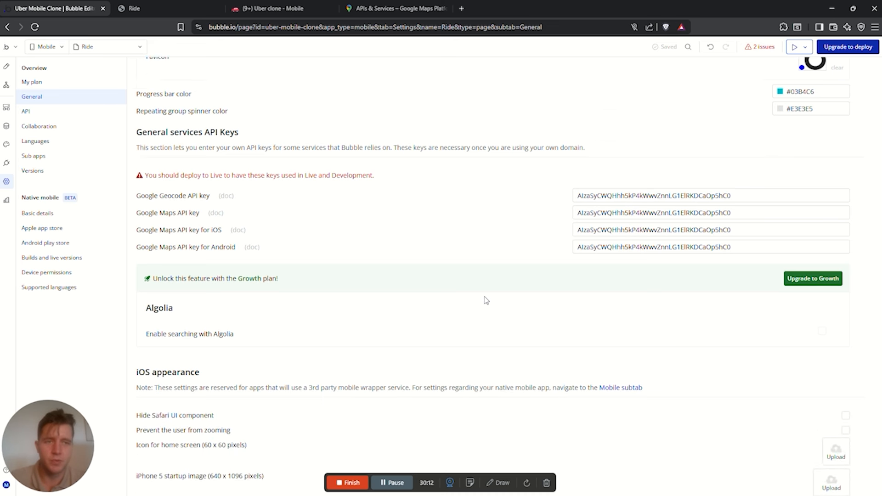
scroll(484, 299, up, 3)
click(760, 47)
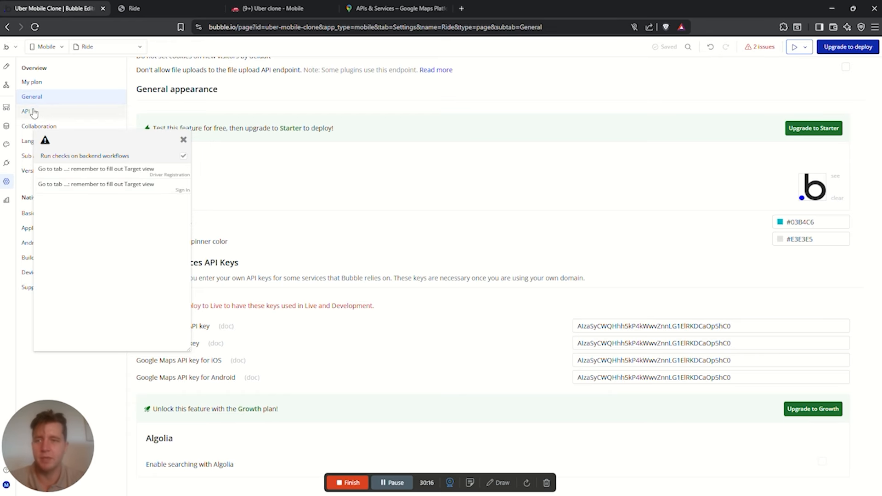
click(6, 66)
Reload the Ride preview to confirm the map renders, then return to the editor
click(162, 8)
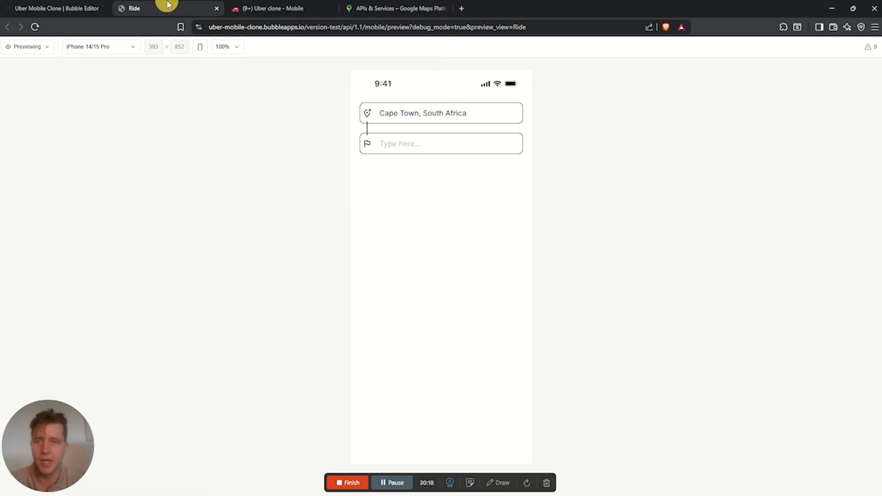
click(35, 27)
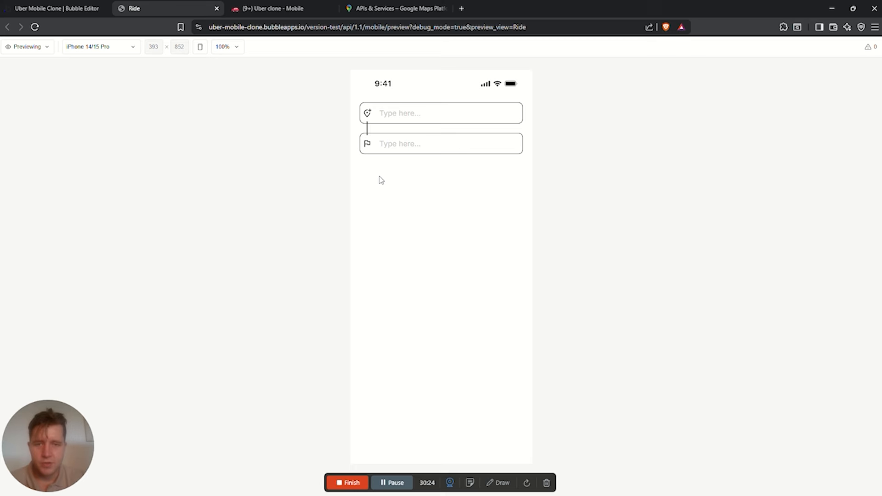
click(388, 167)
click(492, 220)
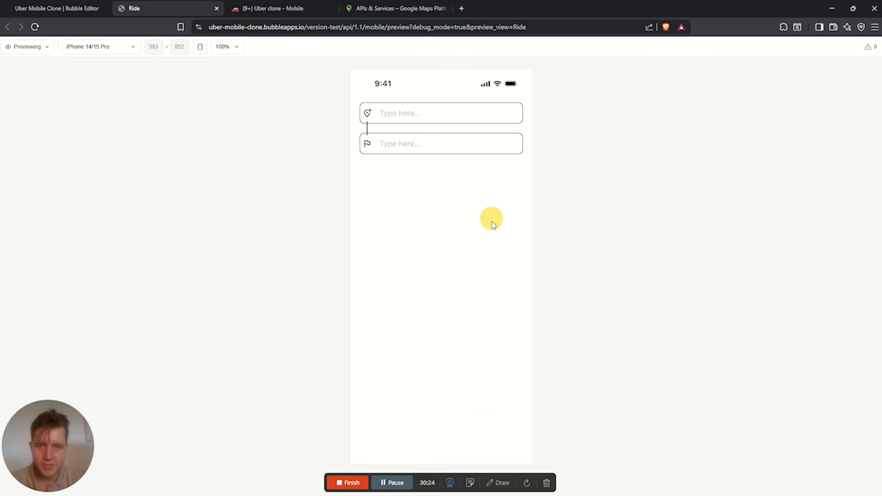
click(495, 260)
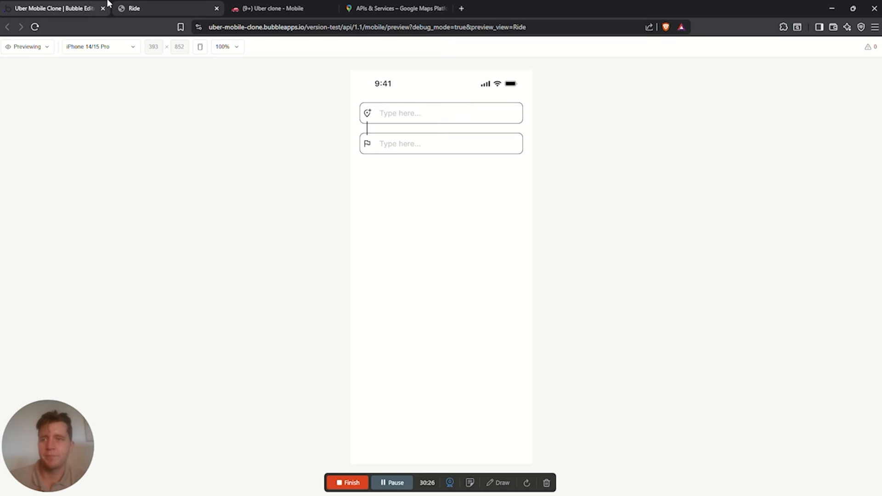
click(55, 9)
Create a web app version of the project from the app type menu
click(571, 179)
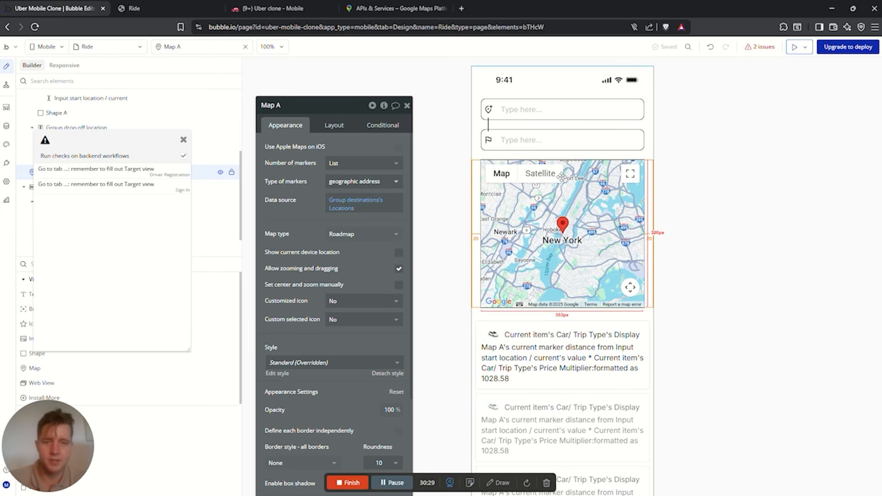
click(46, 47)
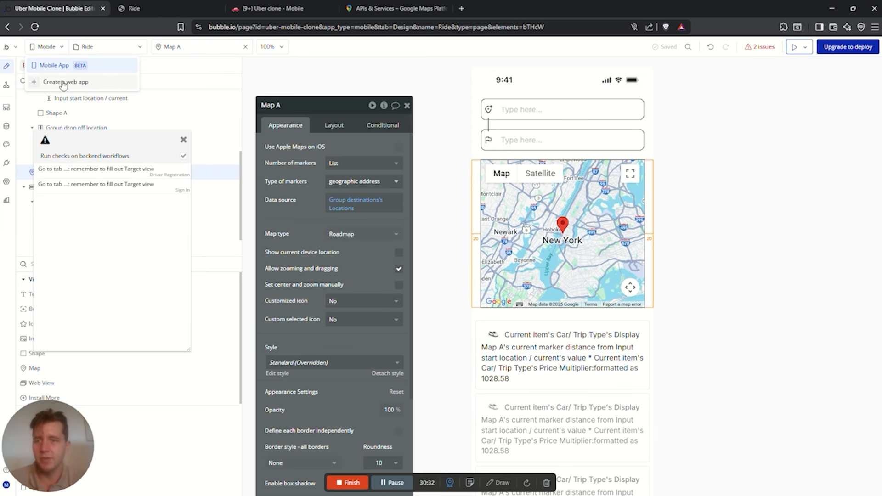
click(56, 83)
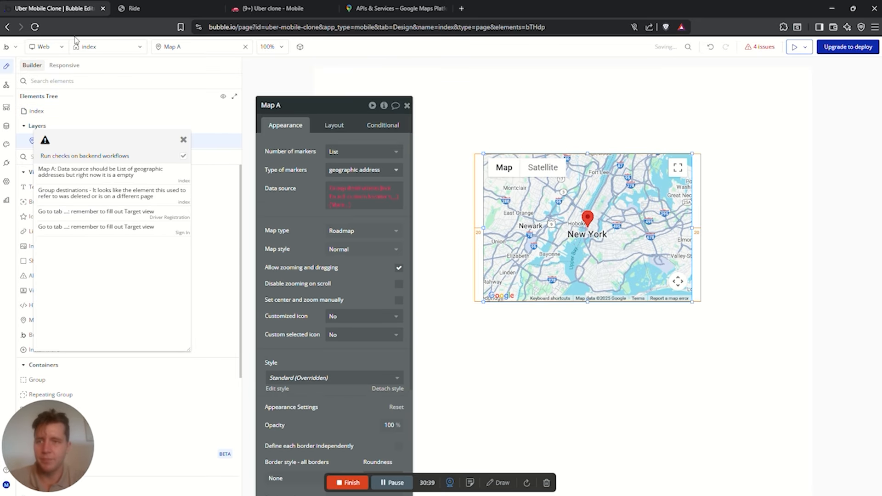
Duplicate the editor tab, open the mobile Ride page there and select Group destinations
right_click(71, 8)
click(118, 98)
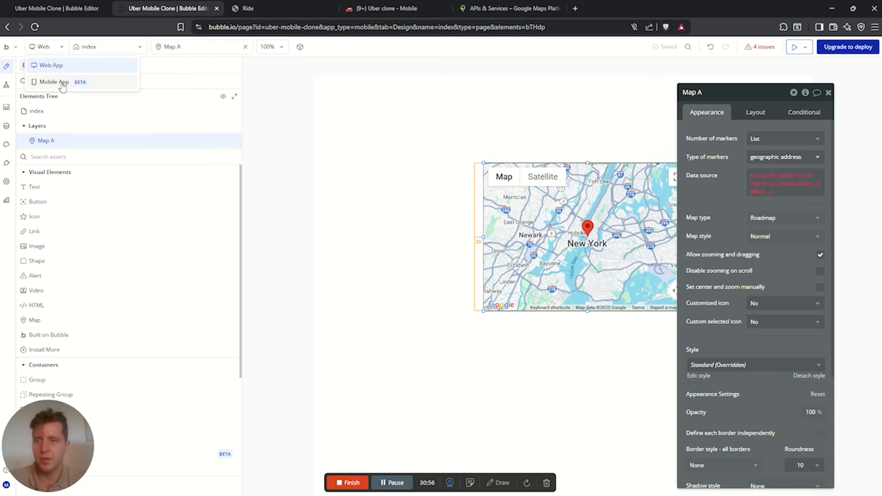
click(55, 81)
click(482, 132)
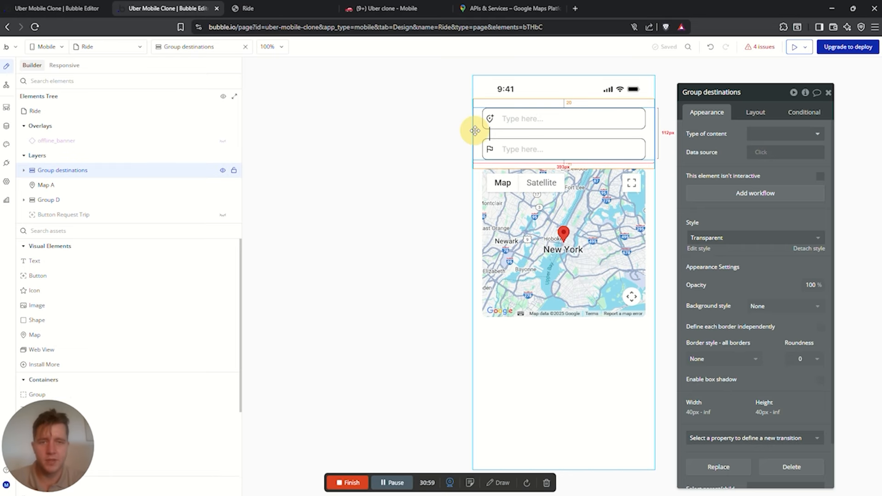
Copy Group destinations with its workflows and paste it onto the web index page above the map
right_click(484, 133)
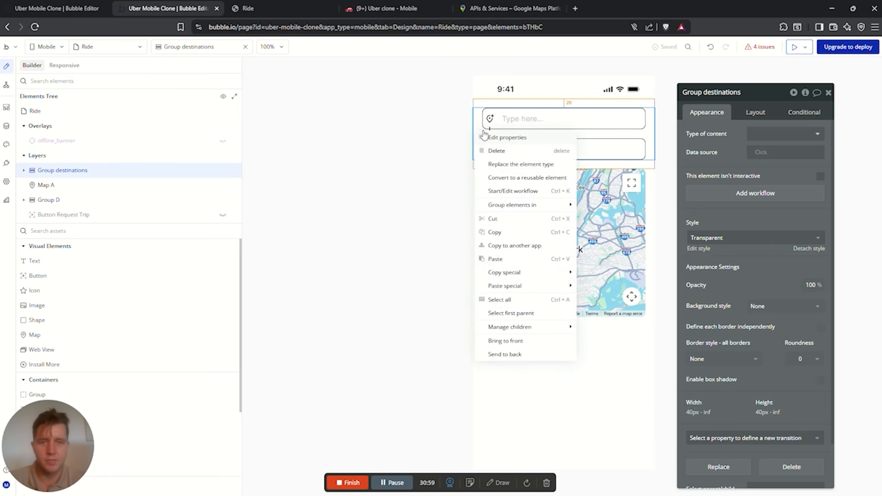
mouse_move(513, 278)
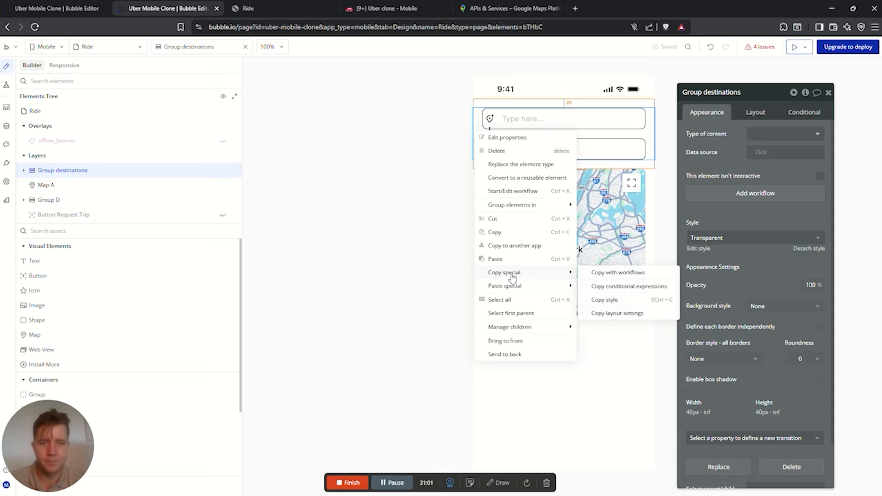
click(655, 272)
click(60, 8)
right_click(481, 114)
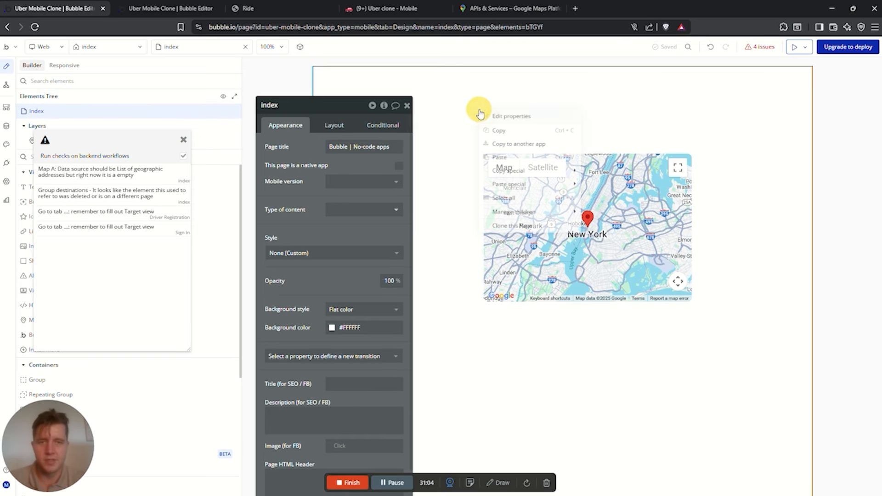
mouse_move(551, 185)
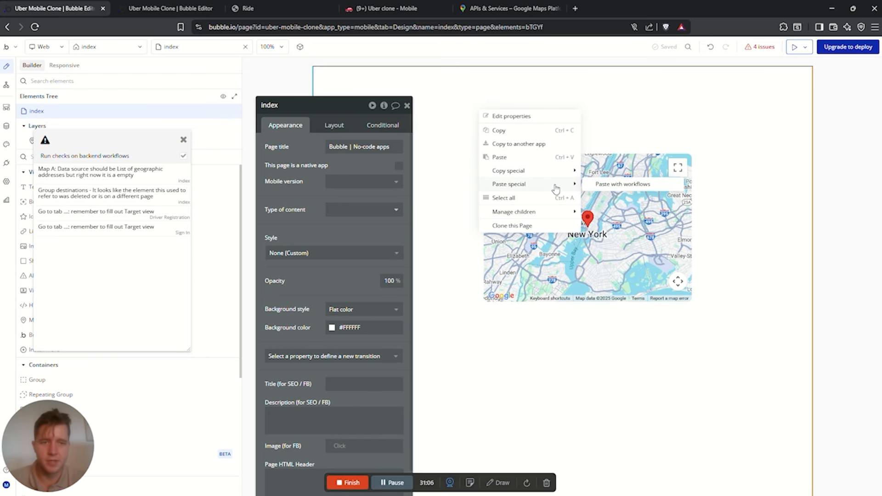
click(602, 185)
drag(451, 207, 494, 174)
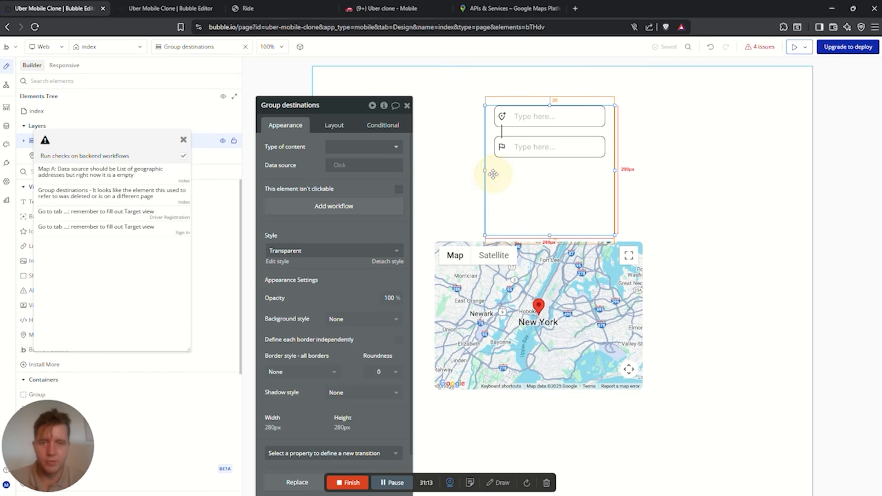
click(384, 105)
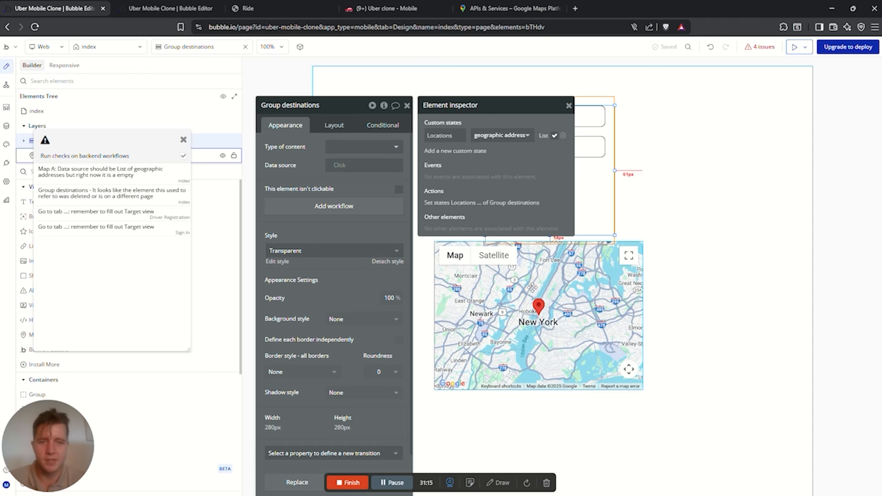
Set Map A's data source to Group destinations's Locations, move the map up, and preview
click(522, 251)
click(384, 190)
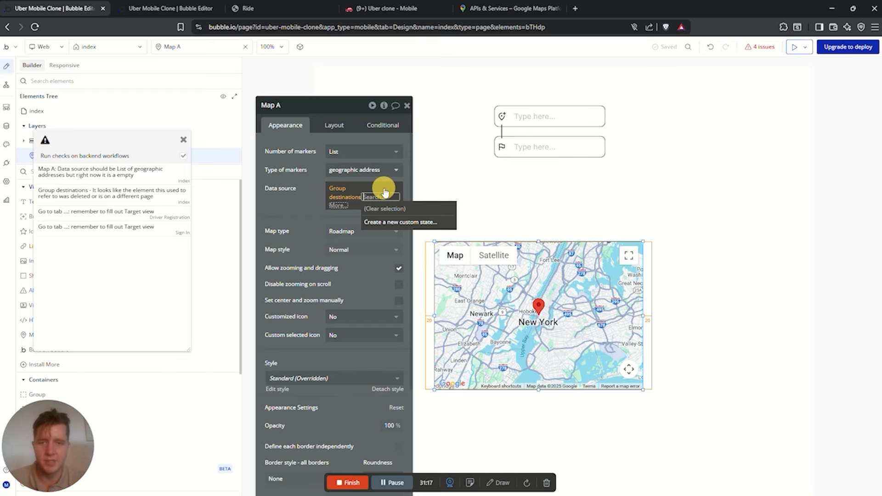
click(348, 189)
text(group)
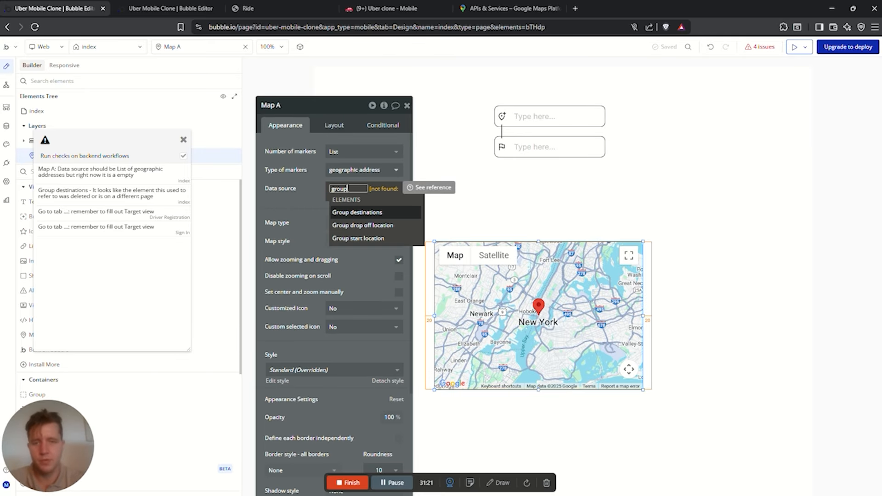
click(386, 214)
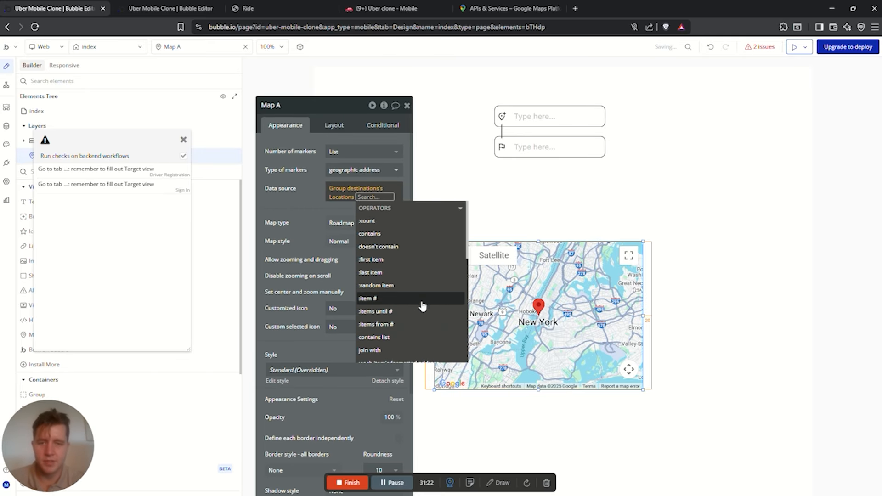
scroll(420, 308, down, 5)
scroll(421, 315, down, 1)
click(307, 206)
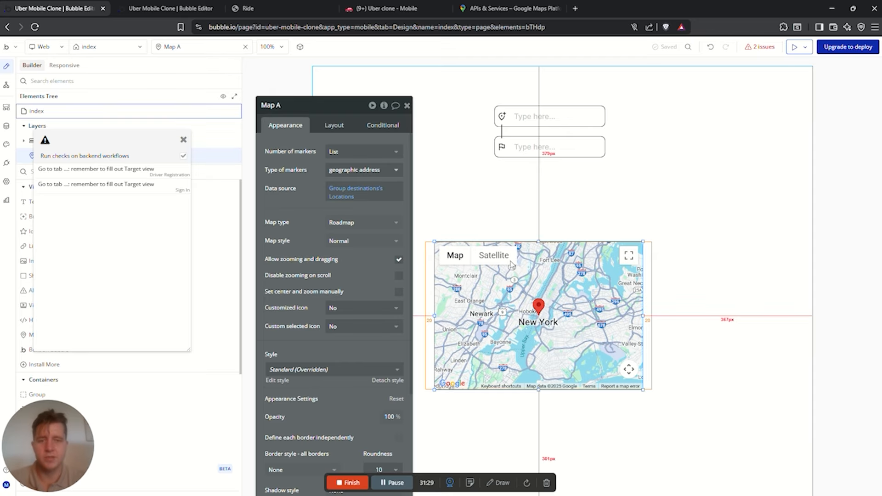
drag(539, 318, 551, 238)
click(510, 337)
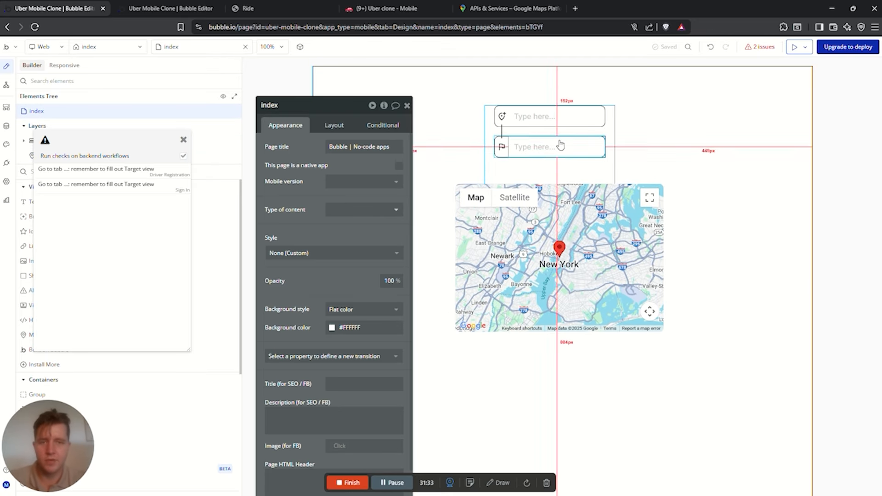
click(796, 47)
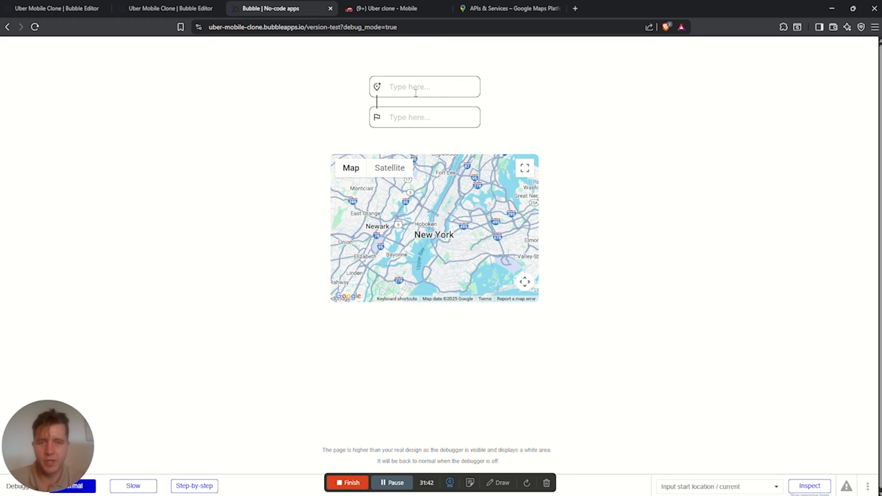
Make the ShortList Car/ Trip Type list inside Group D visible on the Ride page
drag(399, 204, 423, 204)
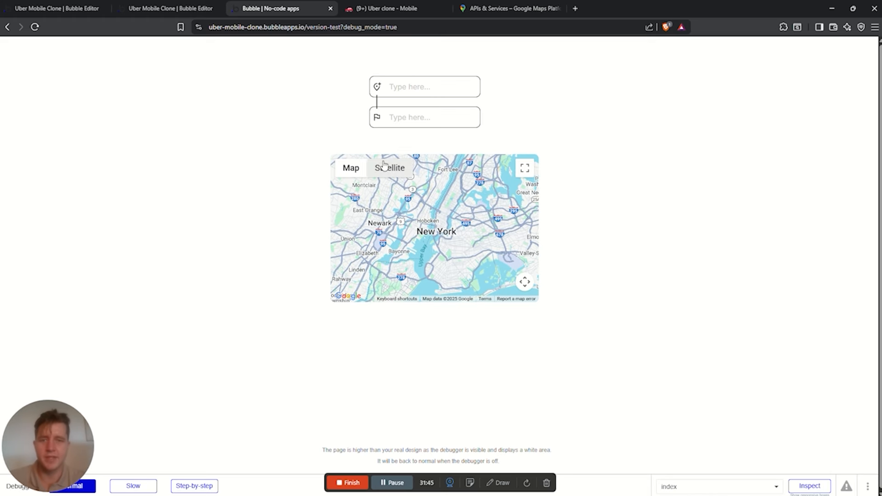
click(171, 8)
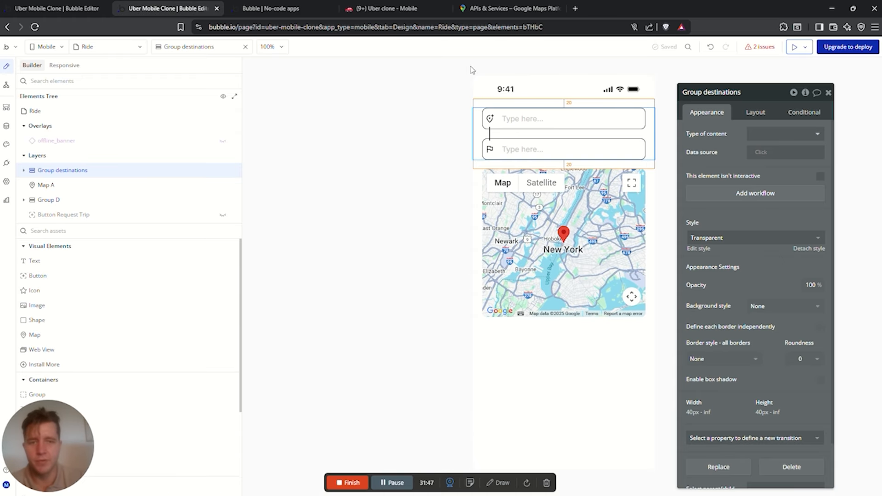
click(528, 338)
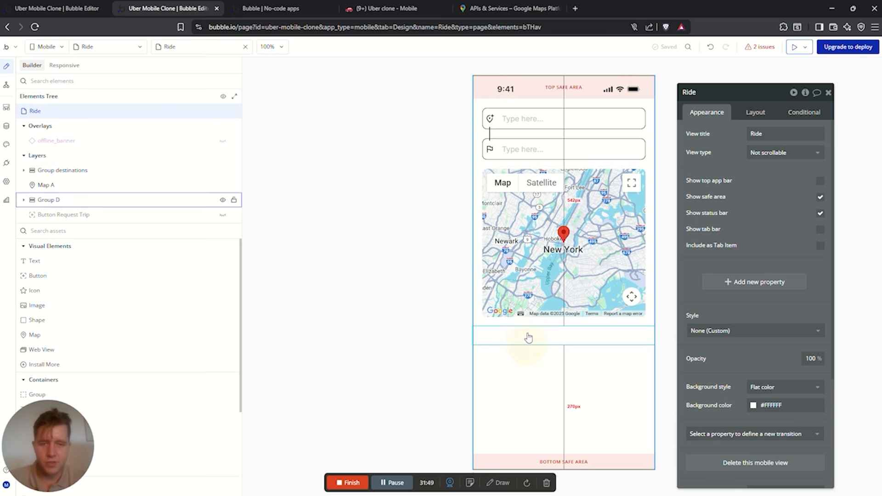
click(529, 338)
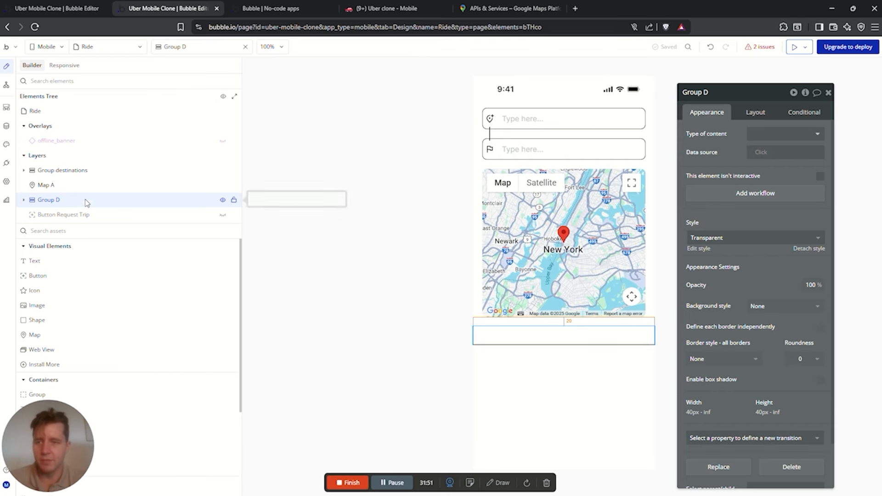
click(24, 200)
click(223, 215)
Inspect the list's price text, select the drop-off address input, then open the page's workflows
scroll(424, 302, down, 3)
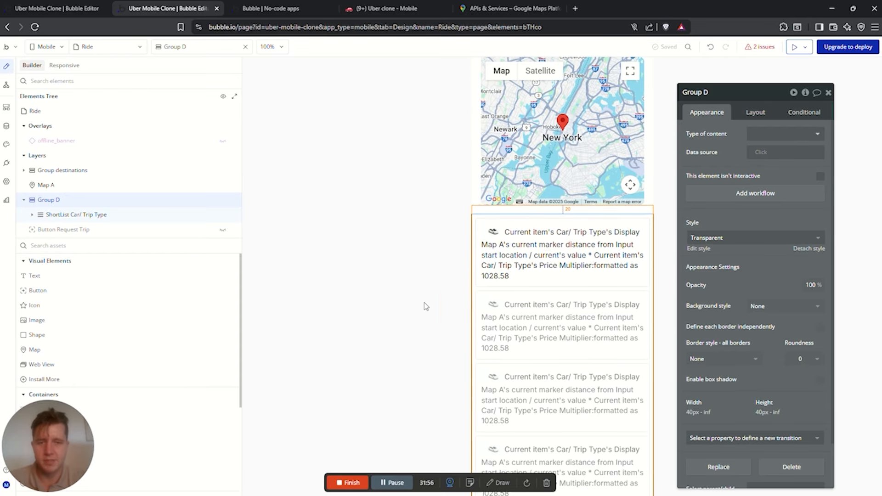
click(557, 232)
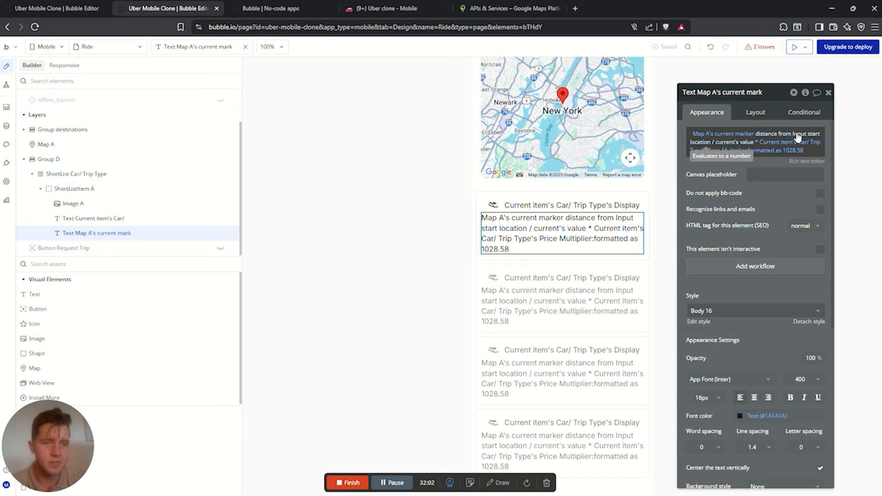
scroll(547, 217, up, 3)
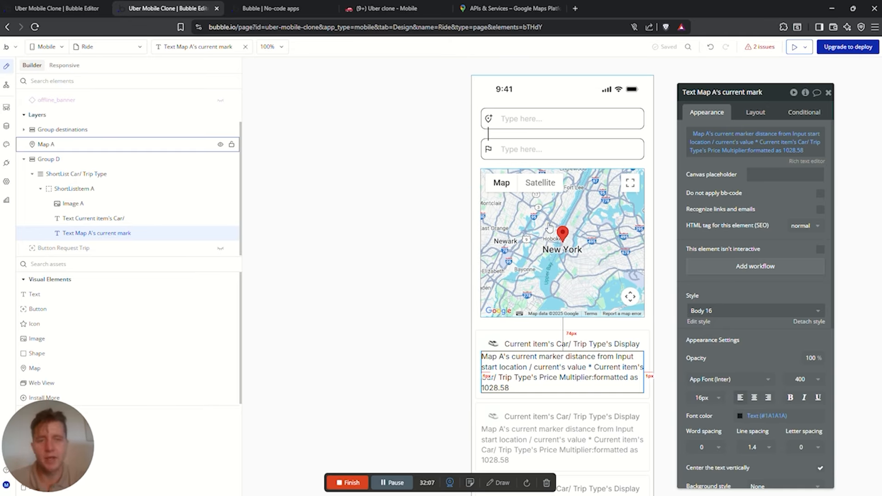
click(571, 156)
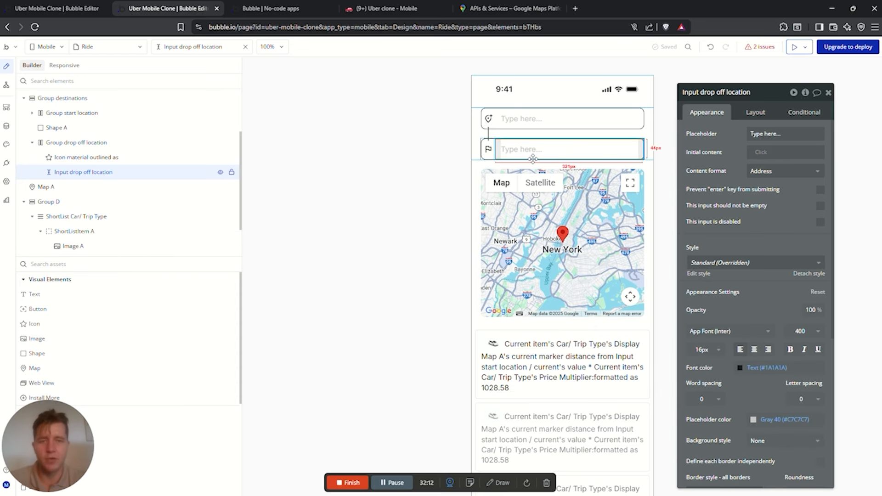
click(6, 85)
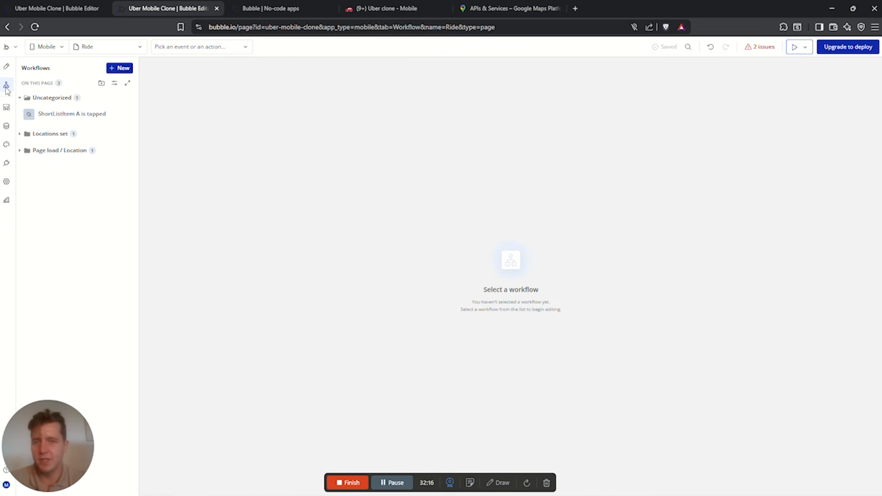
Add 'Set current map marker' for Map A using Input drop off location's value, then preview
click(28, 133)
click(69, 151)
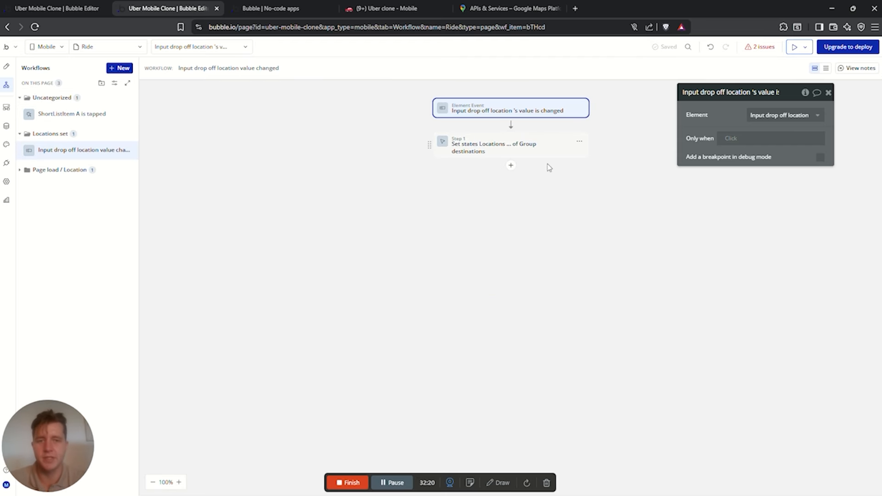
click(510, 165)
mouse_move(547, 191)
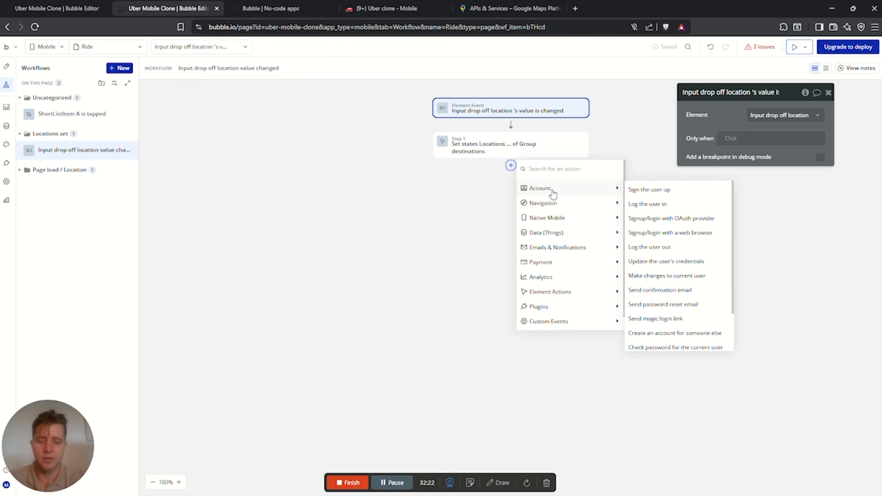
text(map)
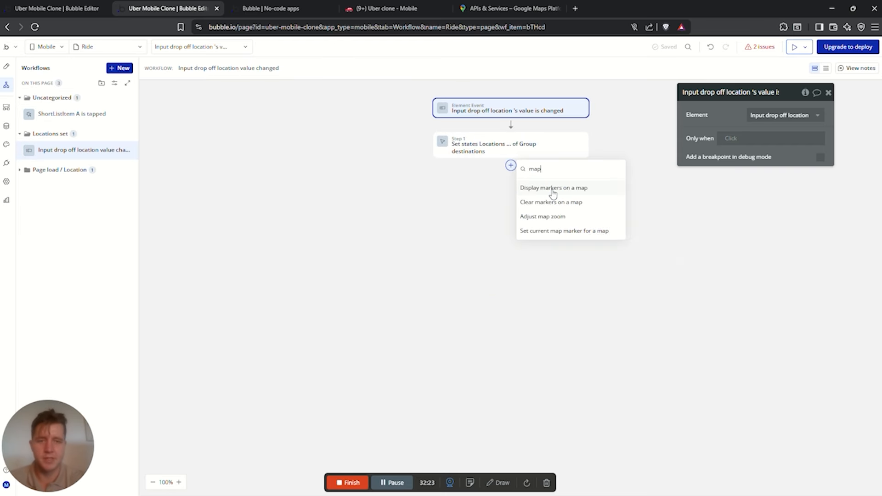
click(544, 232)
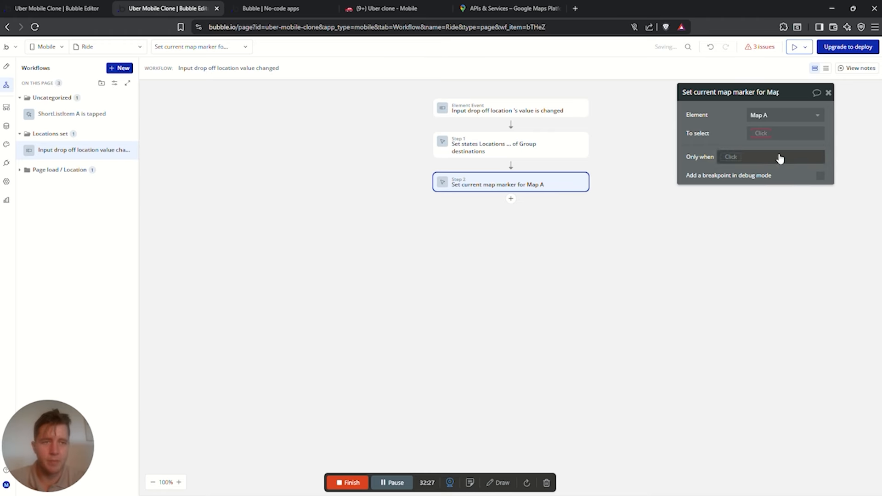
click(760, 133)
text(input)
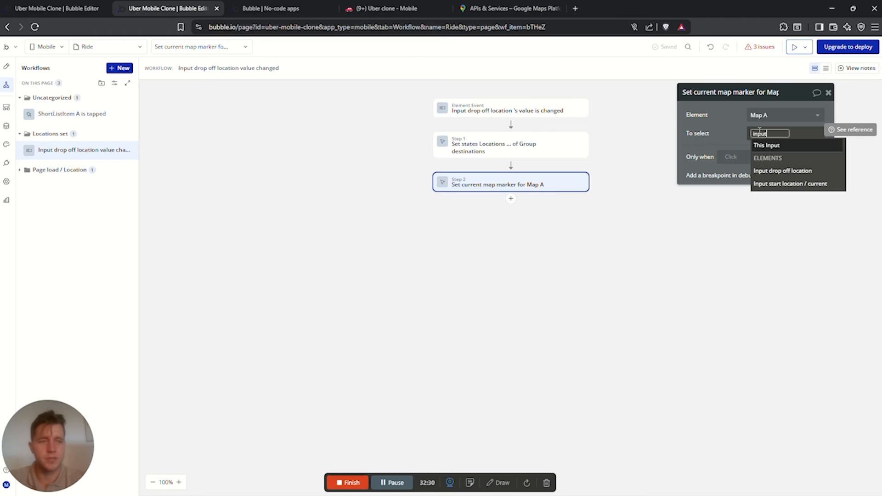
click(787, 171)
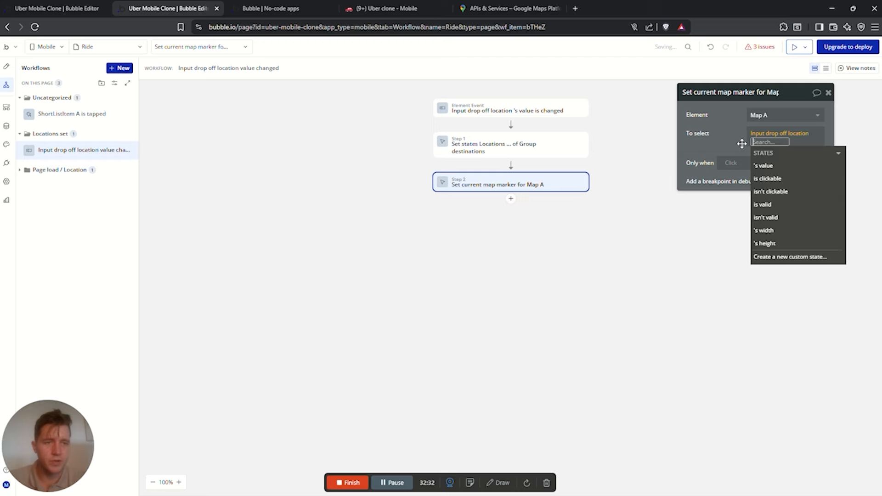
click(765, 166)
click(470, 264)
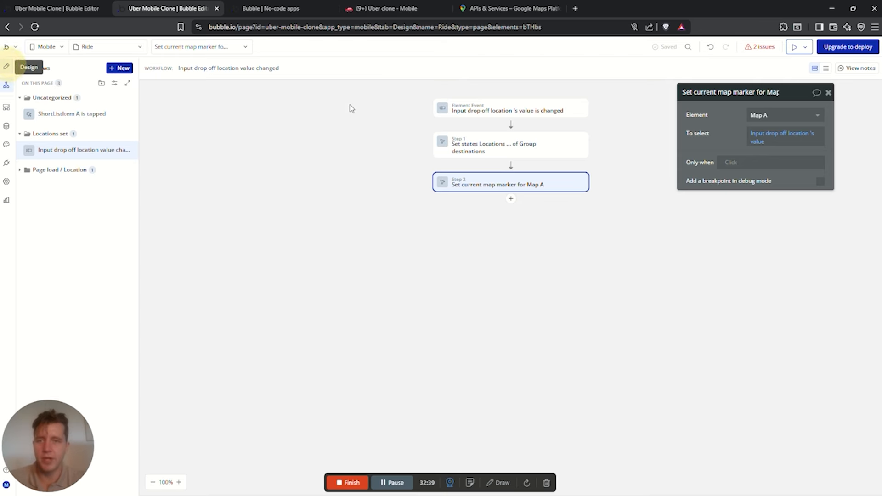
click(7, 66)
click(796, 46)
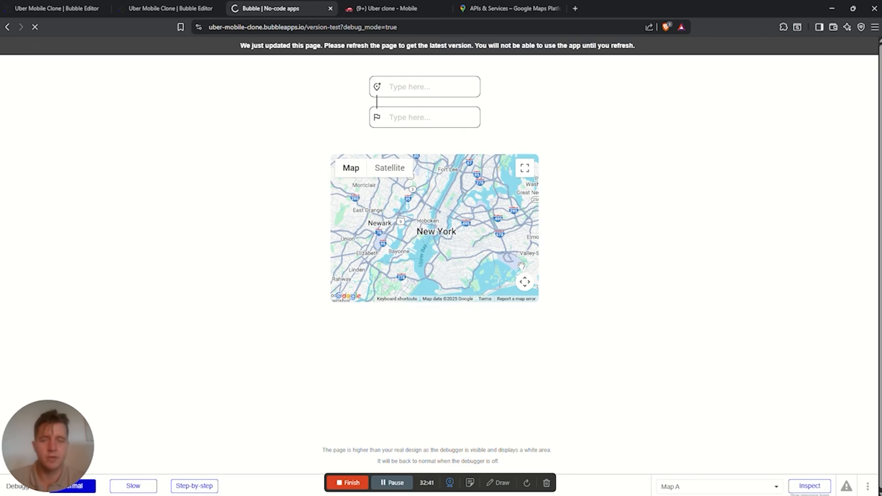
Enter Cape Town as the pickup and replace the destination with Sea Point
click(401, 114)
text(cae)
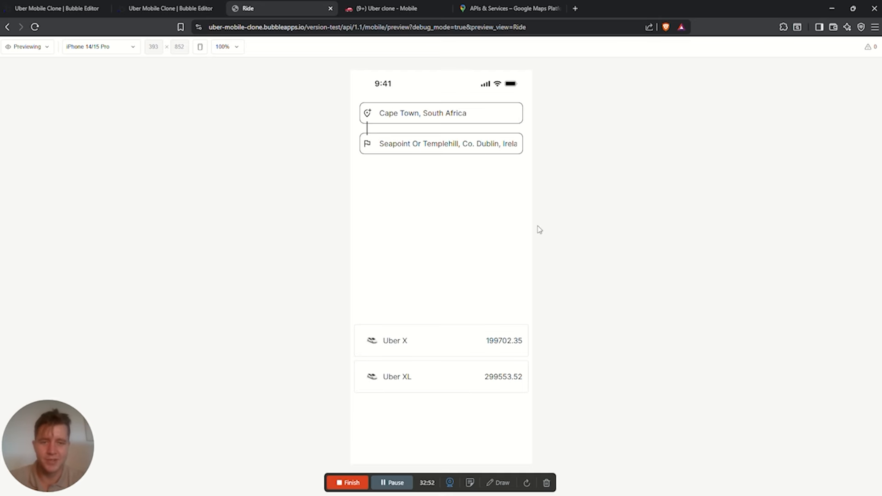
click(464, 149)
key(ctrl+a)
key(BackSpace)
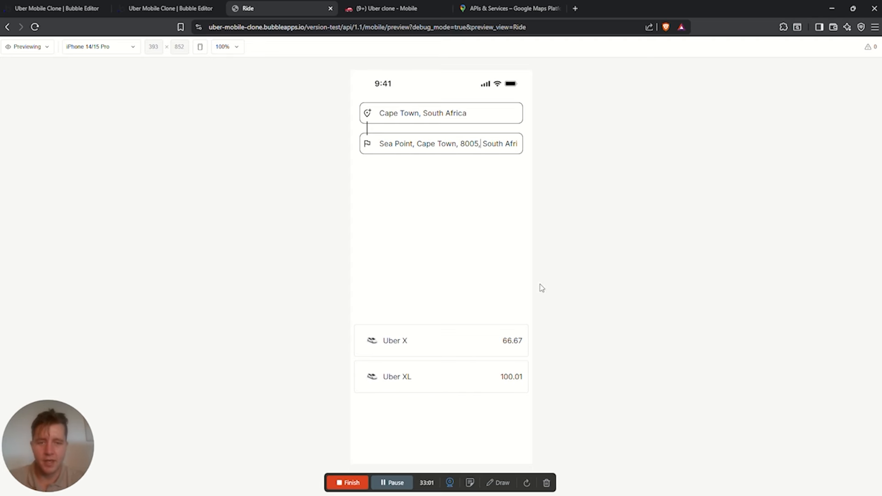
Choose Uber X as the ride type and go back to the editor's Ride page
click(509, 348)
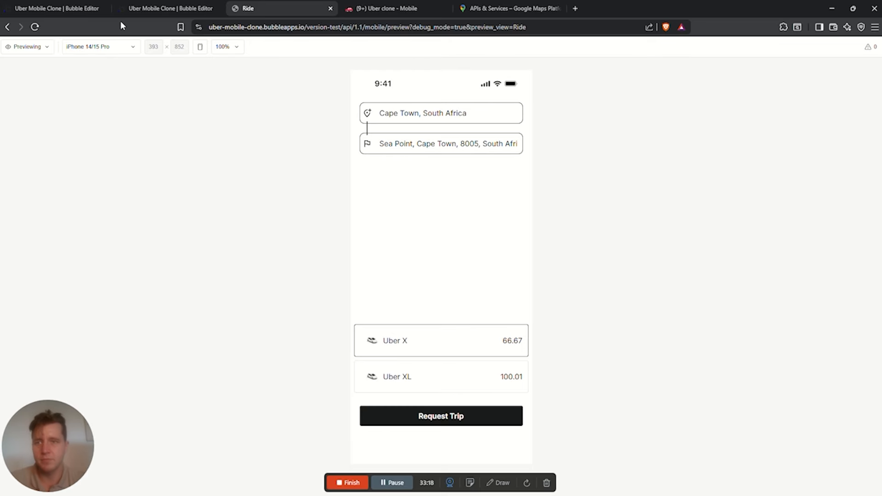
click(138, 8)
scroll(569, 276, down, 2)
Add a '$ ' prefix before the price expression in the ride price text element
click(572, 276)
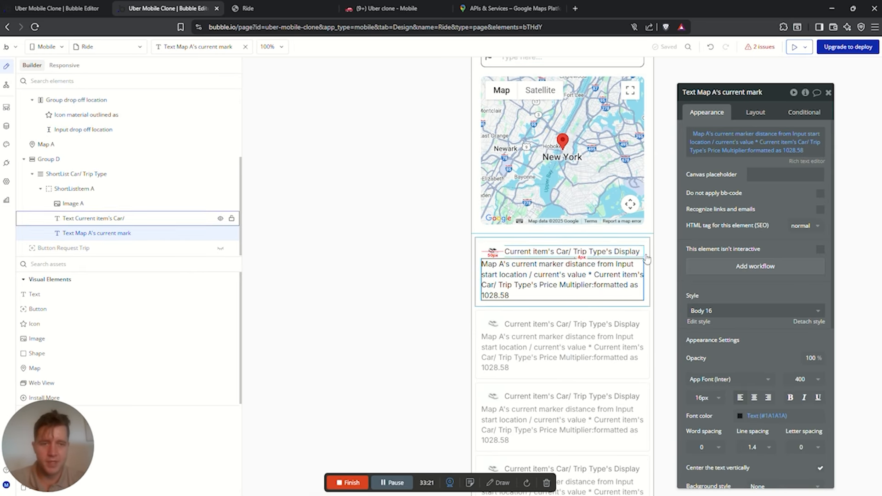
click(693, 134)
key(ctrl+a)
key(BackSpace)
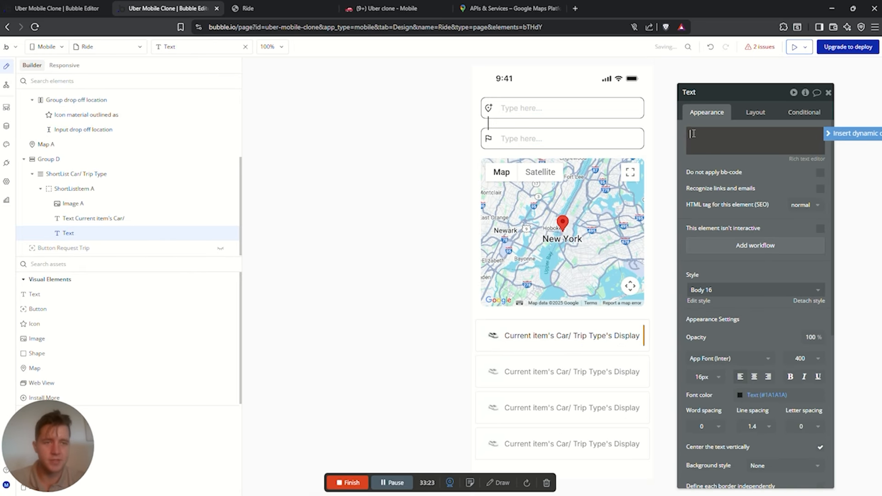
click(710, 46)
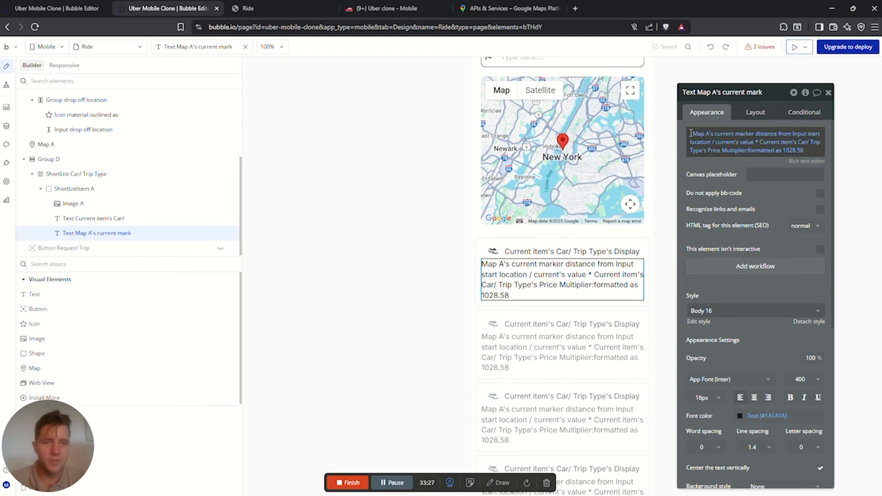
click(691, 133)
key(Return)
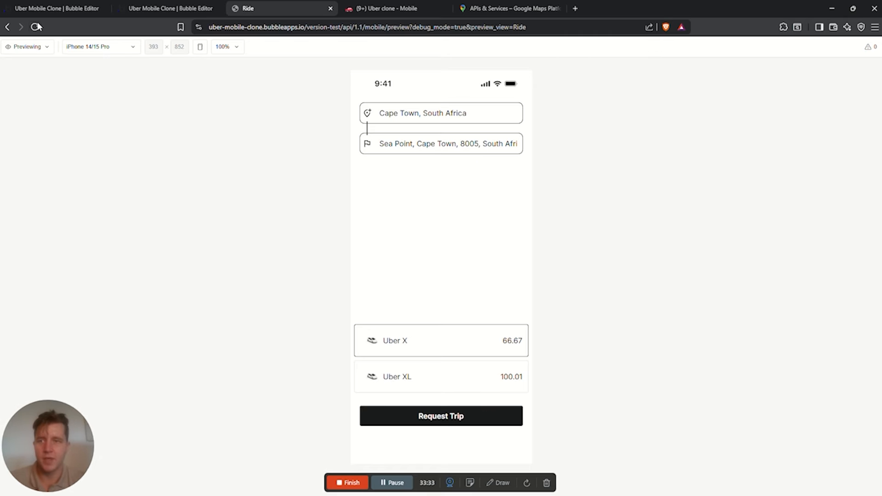
In the reloaded preview, ride from Cape Town to Durban and choose Uber X
click(37, 26)
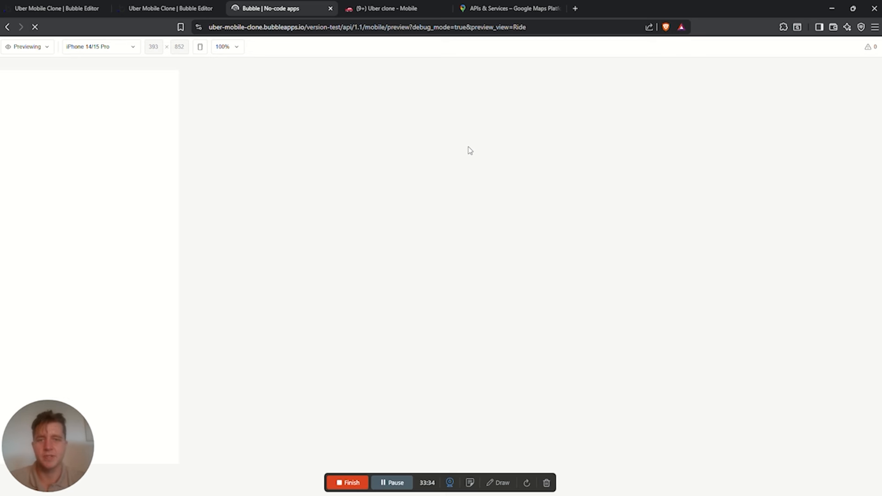
click(412, 116)
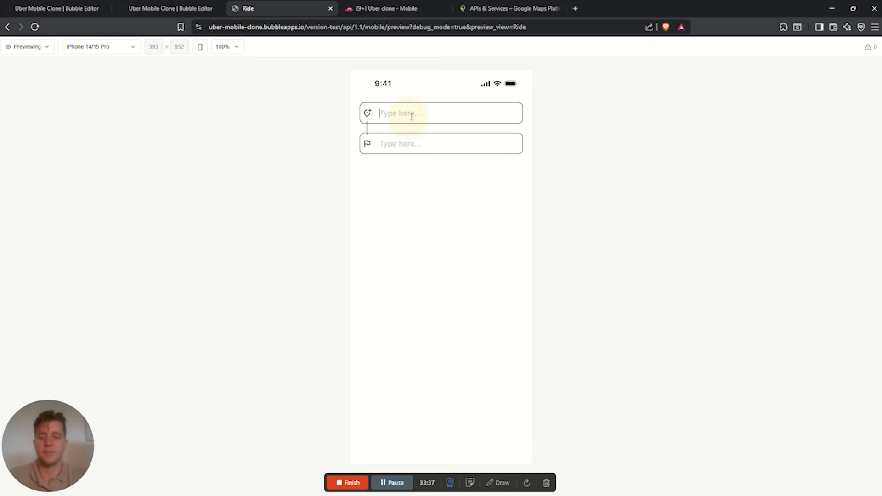
text(caeptown)
key(Return)
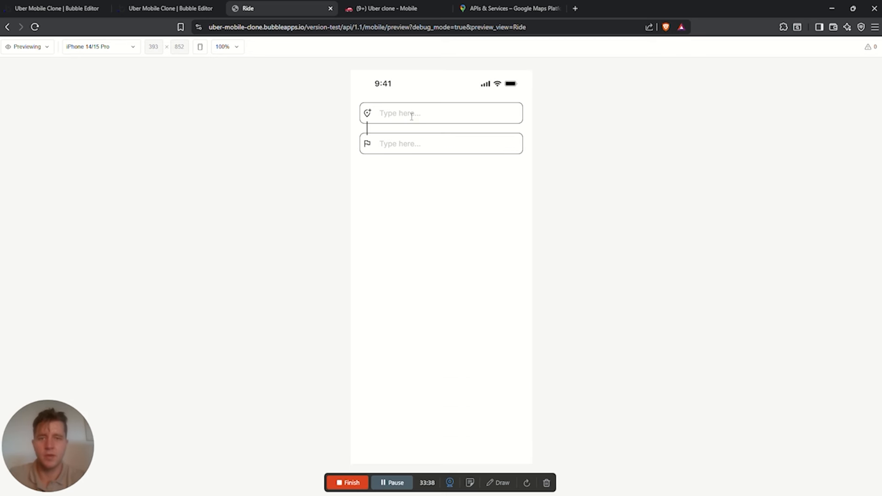
click(407, 144)
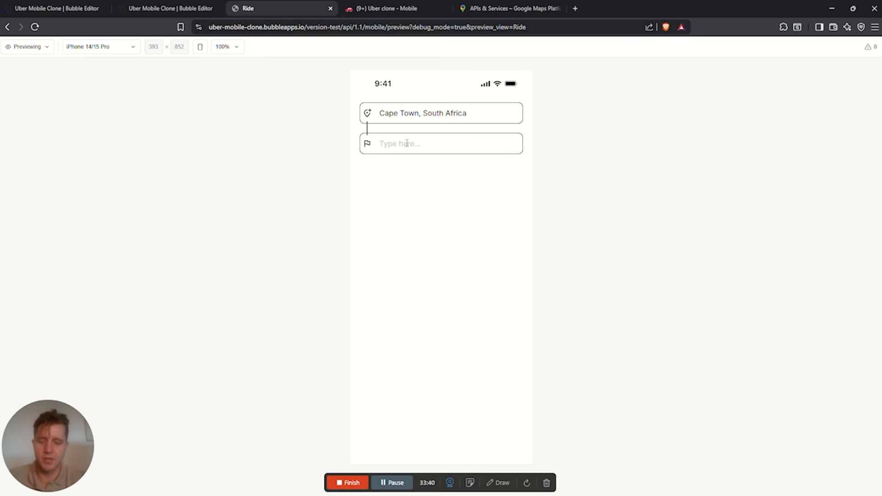
text(Durban)
key(Return)
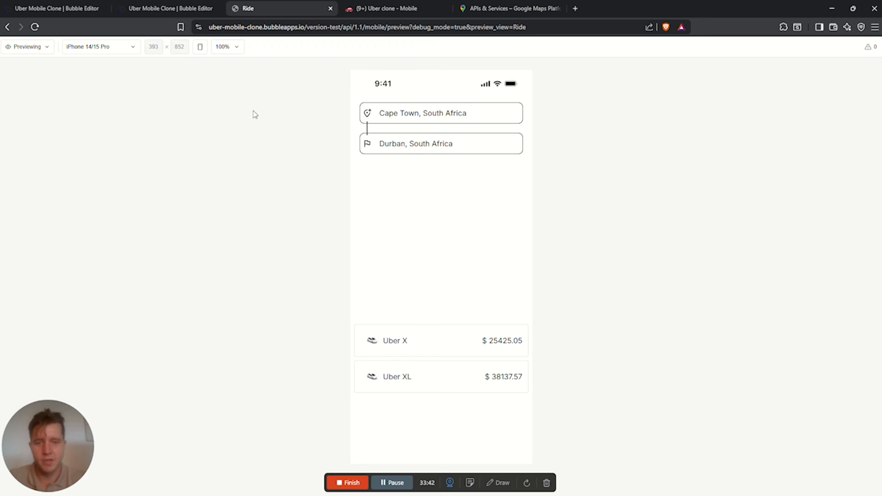
click(488, 340)
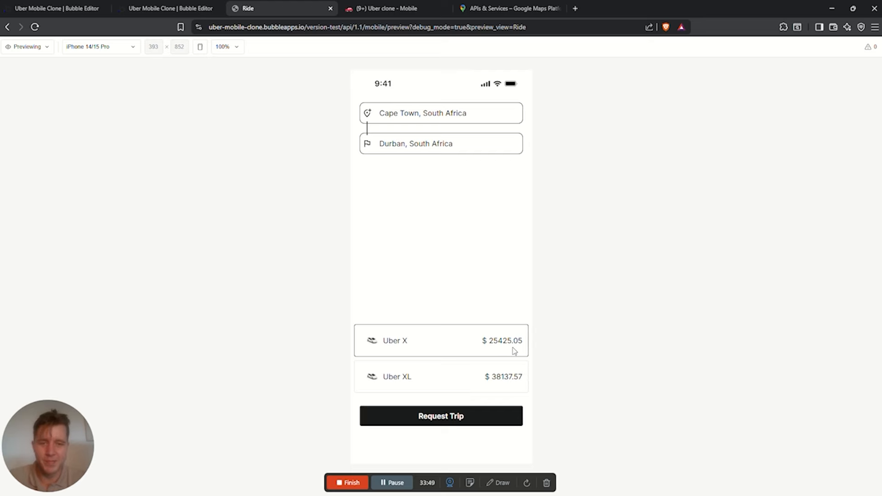
Change the destination to Camps Bay and pick Uber XL, now priced at $147.57
drag(454, 143, 369, 145)
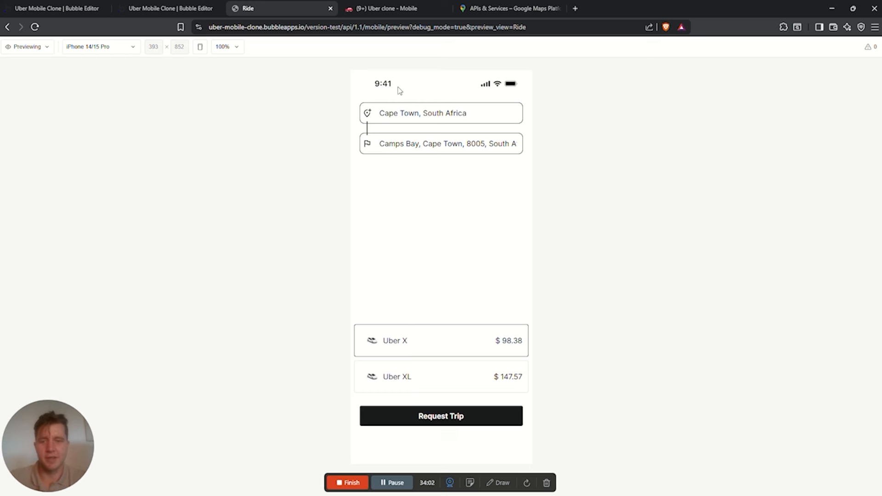
click(415, 144)
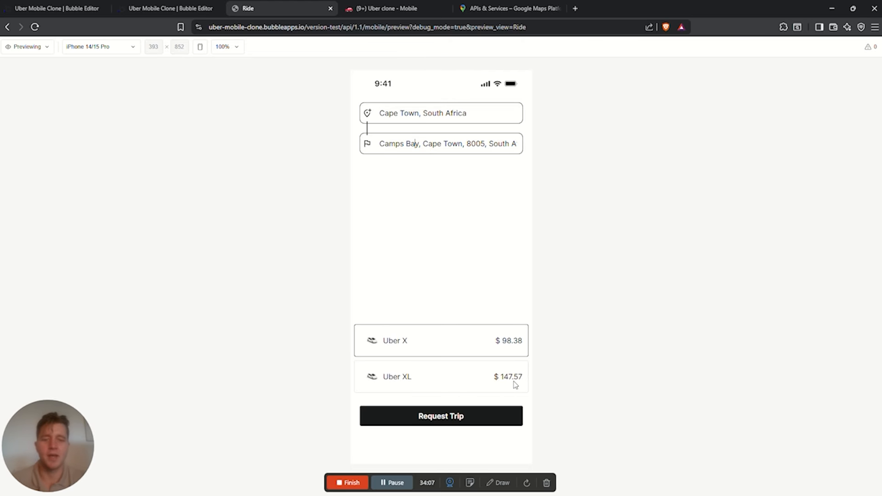
click(370, 380)
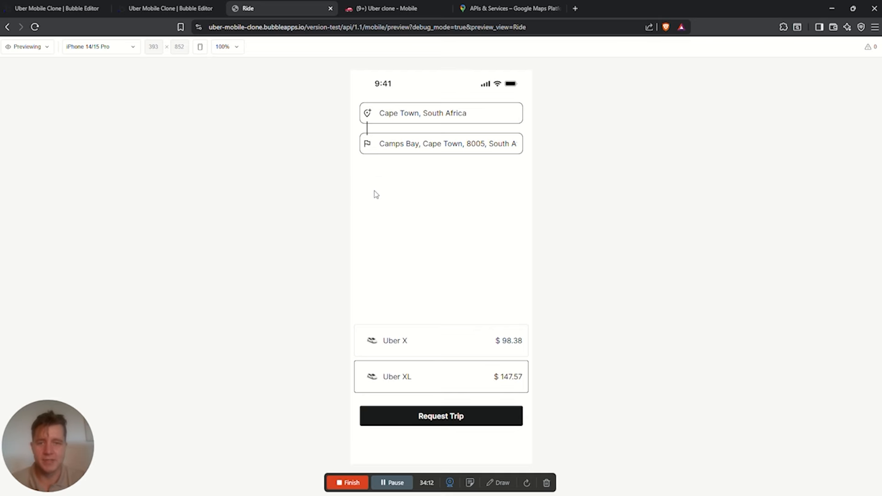
click(394, 166)
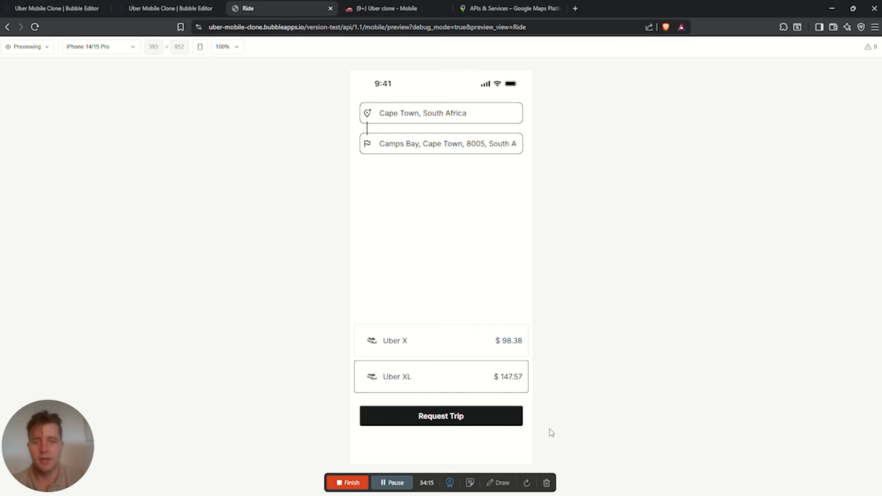